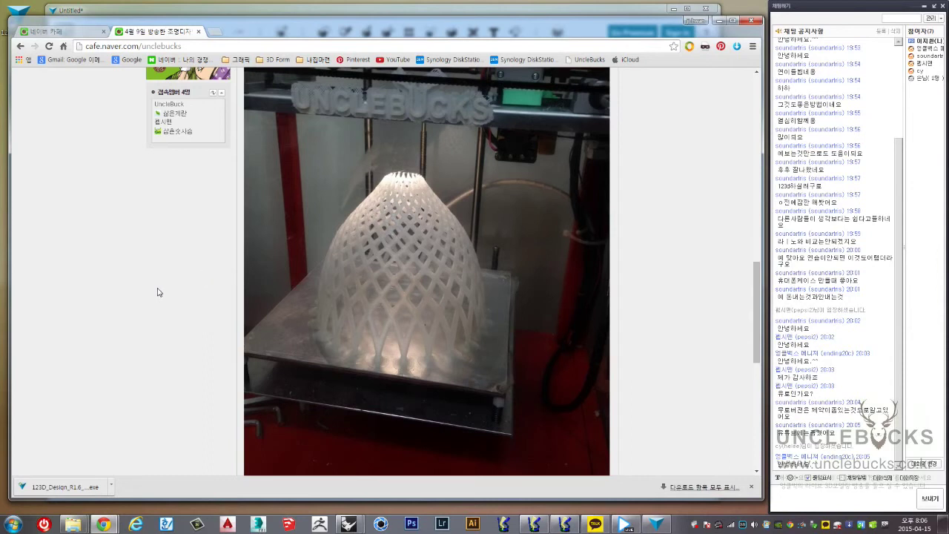
# Scroll up and down through the cafe's lamp-design post
pyautogui.scroll(1, 158, 292)
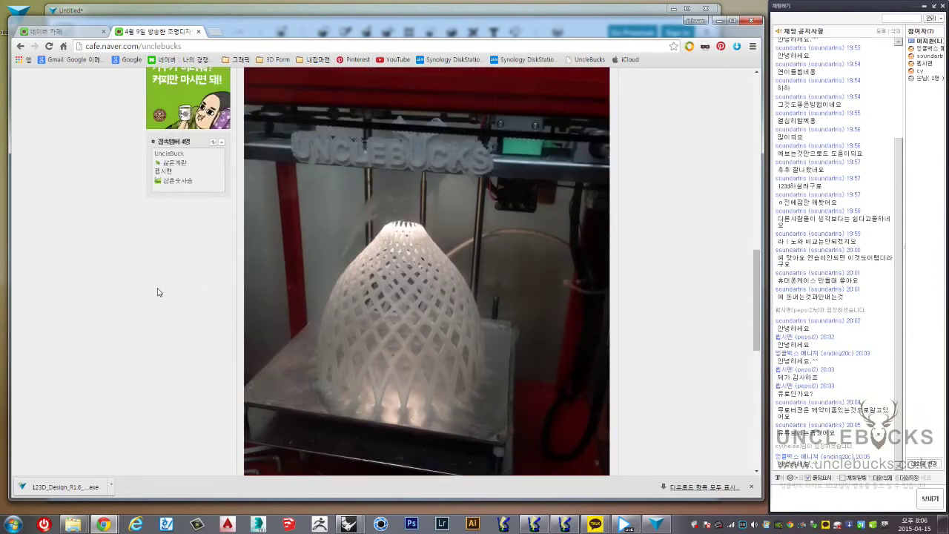
pyautogui.scroll(2, 157, 292)
pyautogui.scroll(-1, 331, 341)
pyautogui.scroll(-2, 312, 319)
pyautogui.scroll(-1, 289, 291)
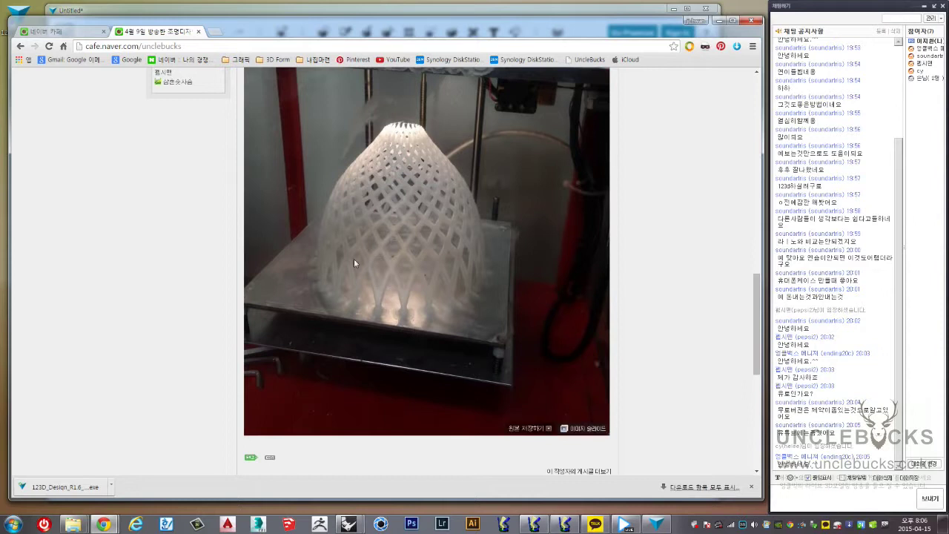
pyautogui.scroll(7, 526, 249)
pyautogui.scroll(1, 527, 253)
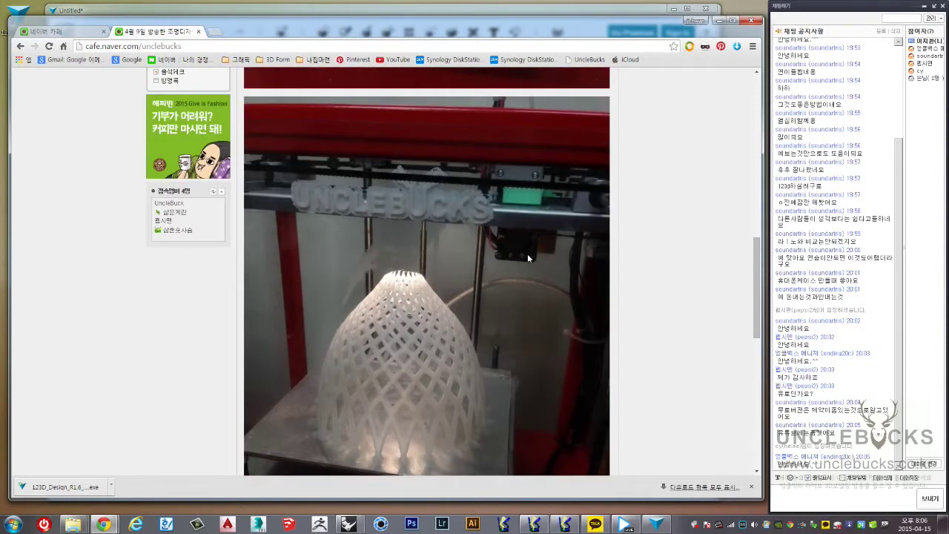
pyautogui.scroll(-4, 527, 254)
pyautogui.scroll(3, 527, 254)
pyautogui.scroll(2, 527, 255)
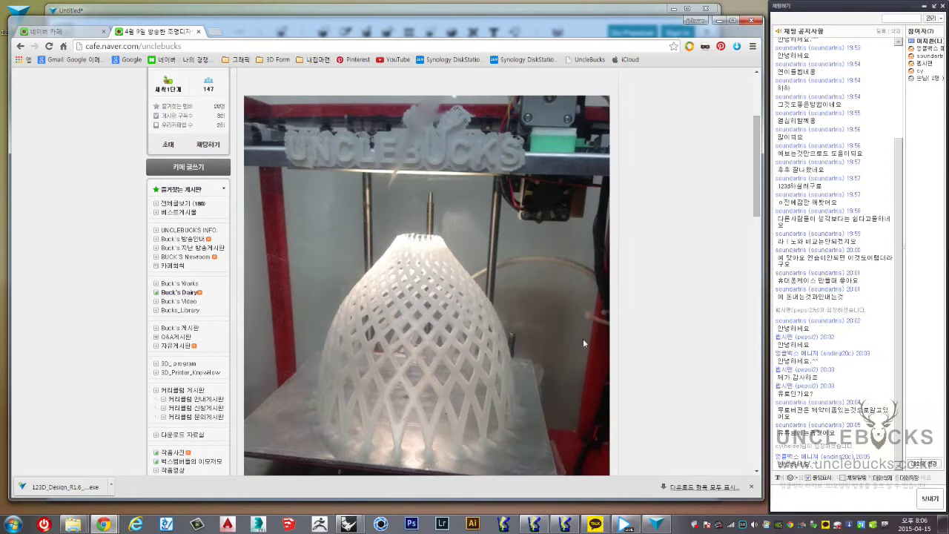
pyautogui.scroll(-1, 525, 321)
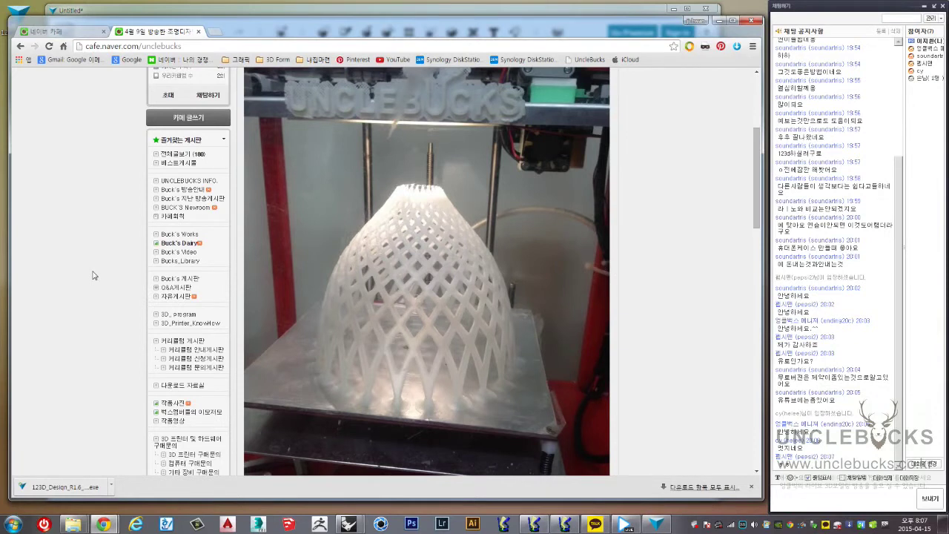
pyautogui.scroll(3, 109, 315)
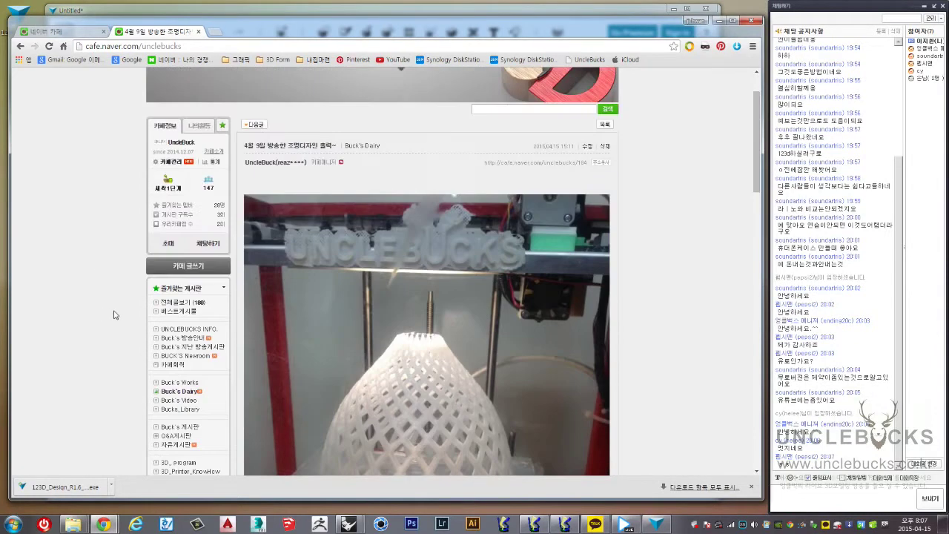
pyautogui.scroll(-1, 186, 260)
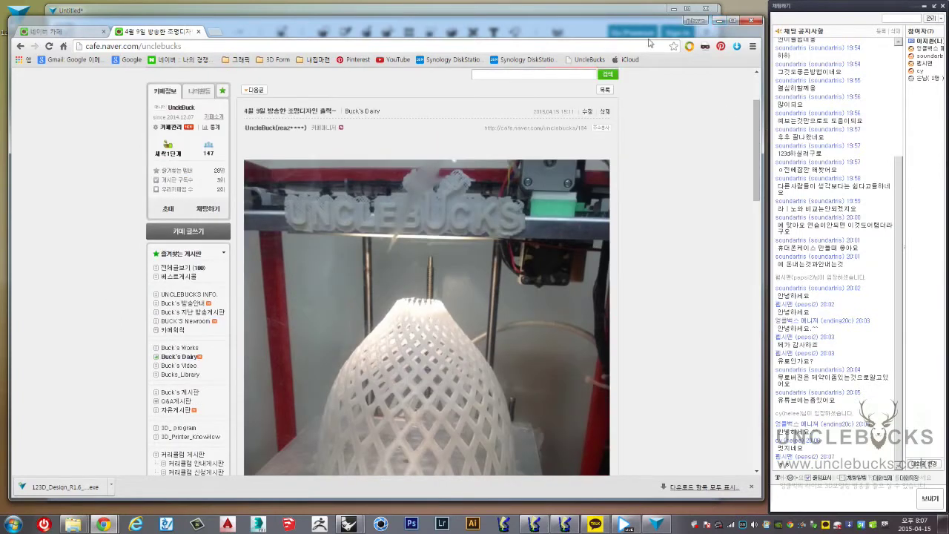
# Resize the Chrome window to fill more of the screen
pyautogui.moveTo(636, 18); pyautogui.dragTo(636, 6)
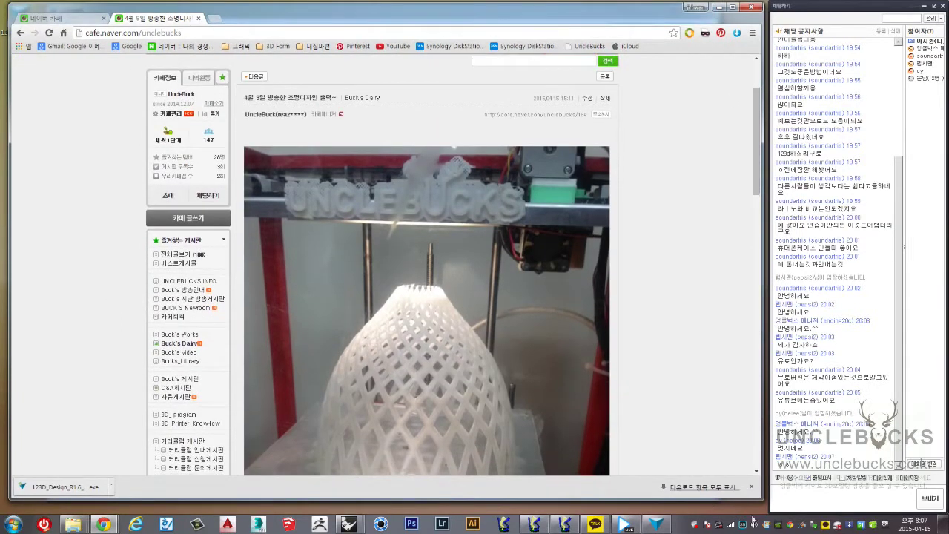
pyautogui.moveTo(747, 501); pyautogui.dragTo(748, 513)
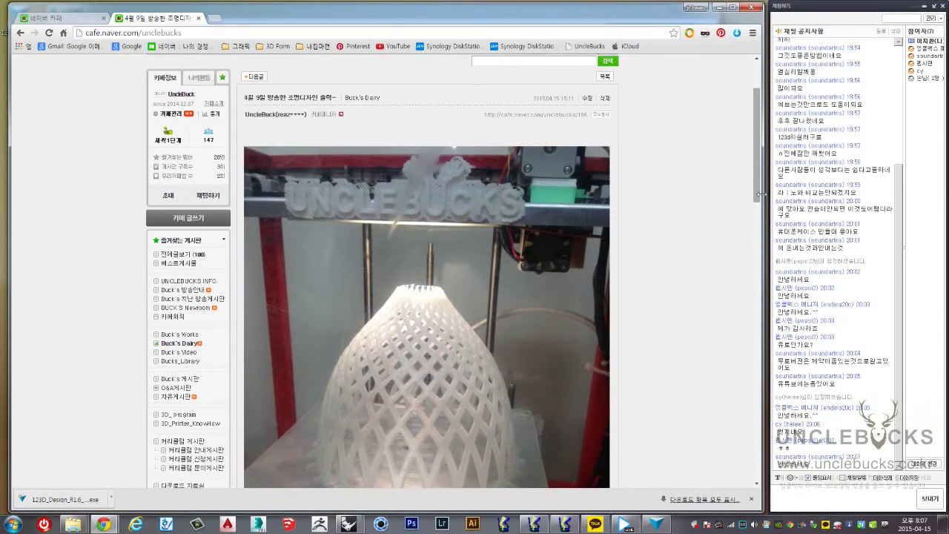
pyautogui.moveTo(761, 194); pyautogui.dragTo(762, 194)
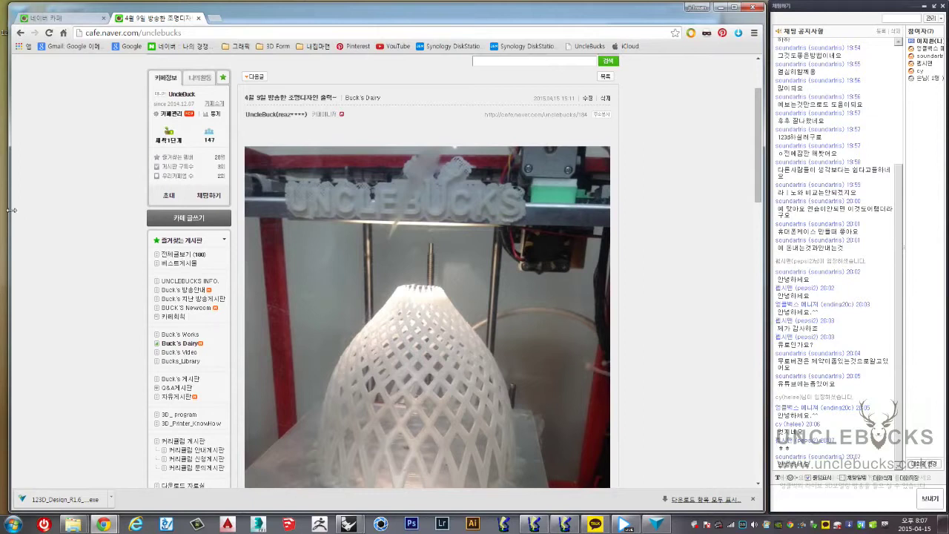
pyautogui.moveTo(11, 211); pyautogui.dragTo(4, 211)
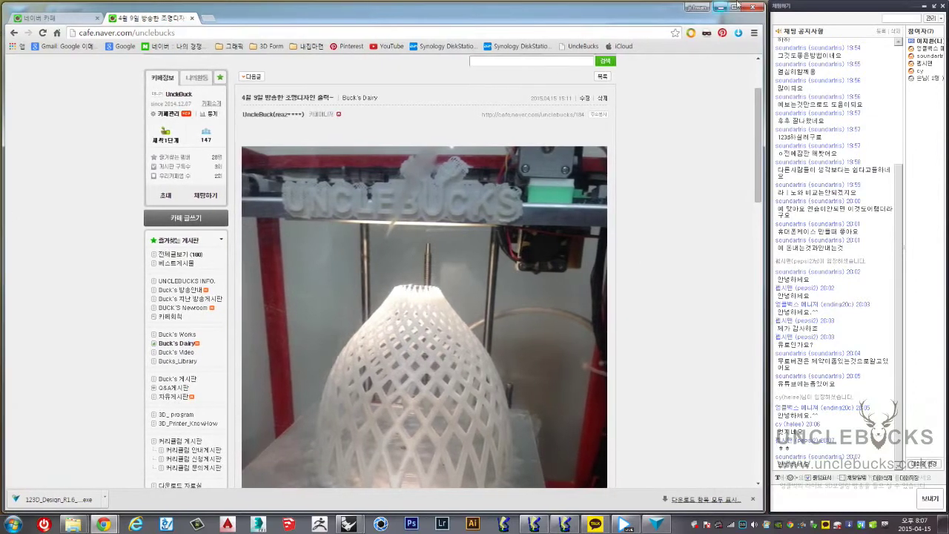
# Look at the empty 123D Design workspace, then restore Chrome and open the Buck's 방송안내 board
pyautogui.click(723, 8)
pyautogui.moveTo(103, 524)
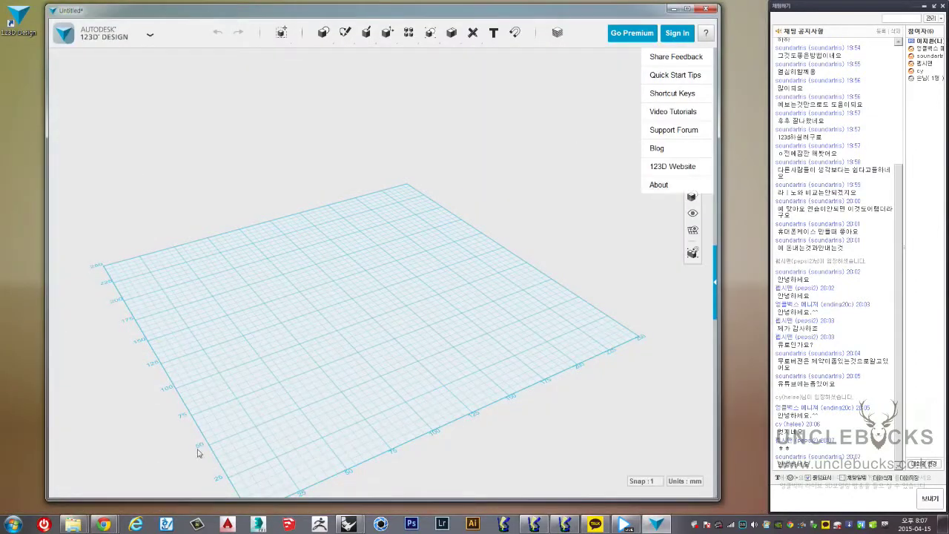
pyautogui.click(169, 475)
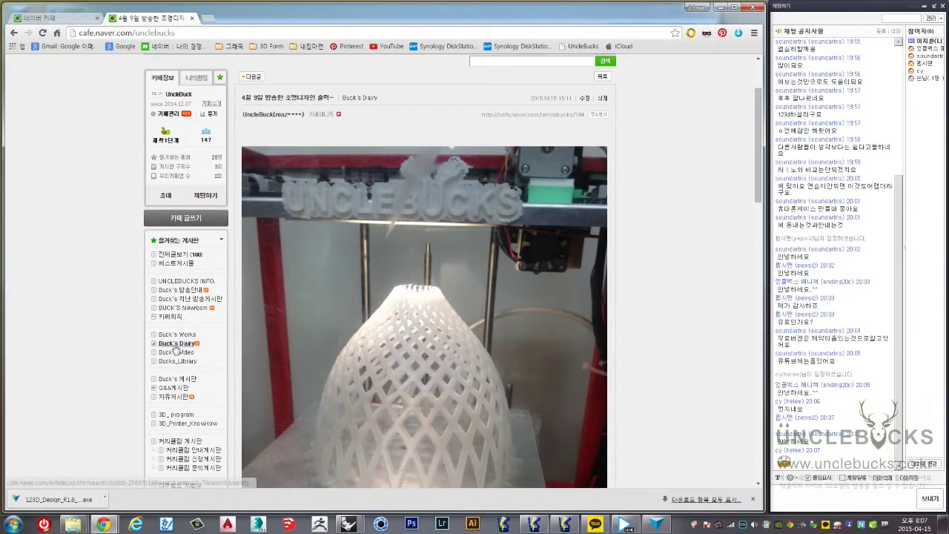
pyautogui.click(185, 290)
# Open the Rhino surface-pattern modeling post and scroll through its pavilion photos
pyautogui.click(371, 210)
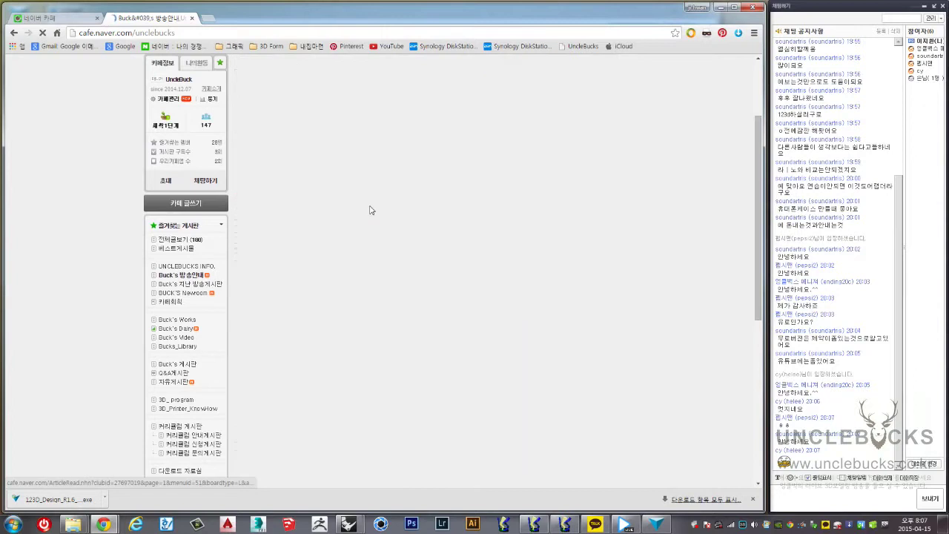
pyautogui.scroll(-1, 315, 246)
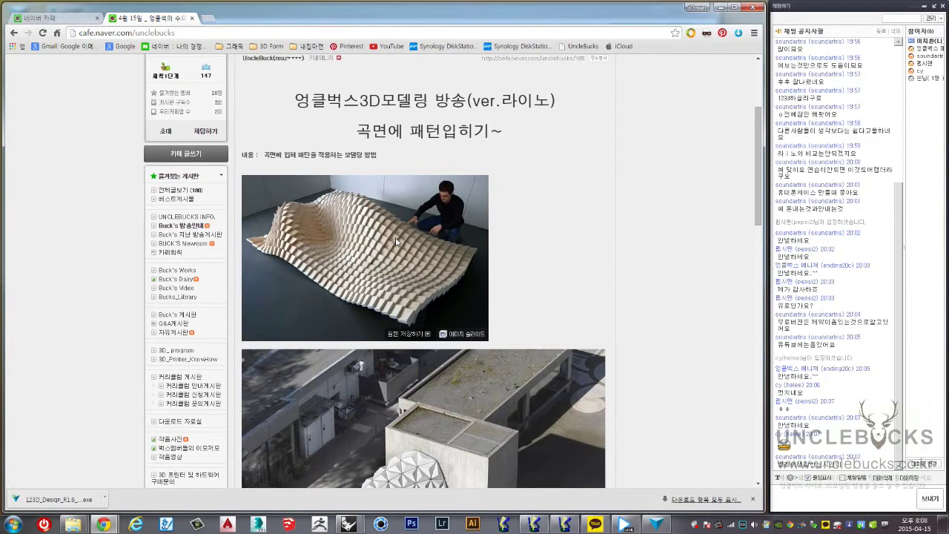
pyautogui.scroll(-2, 385, 271)
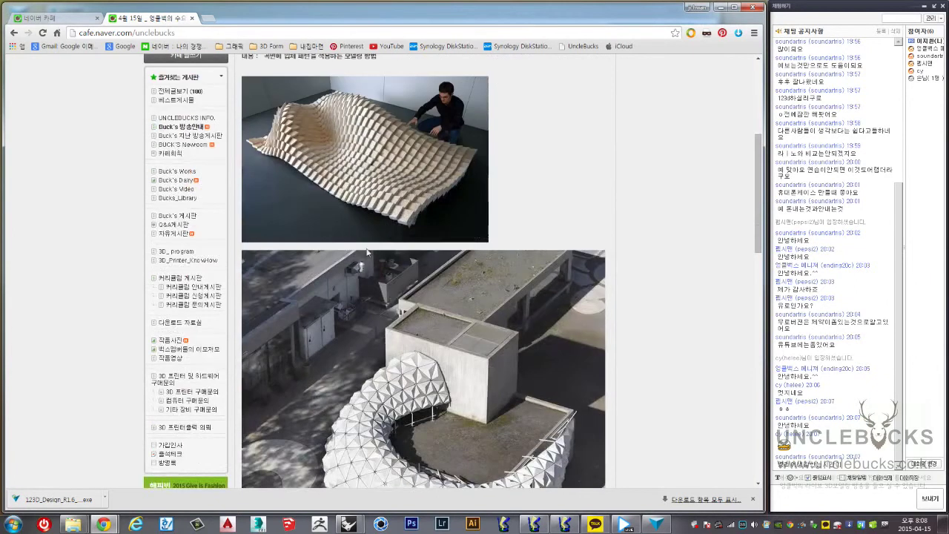
pyautogui.scroll(-2, 370, 252)
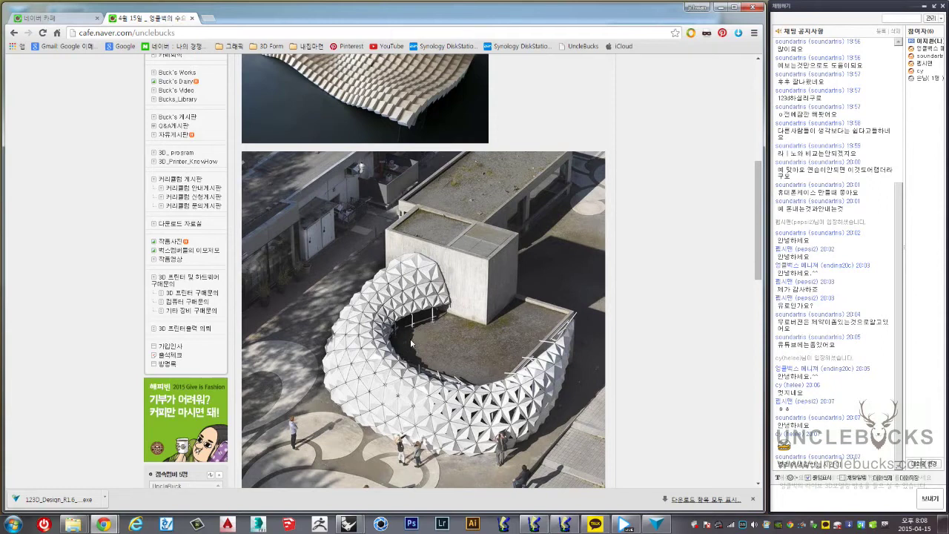
pyautogui.scroll(-1, 410, 338)
pyautogui.scroll(-1, 410, 338)
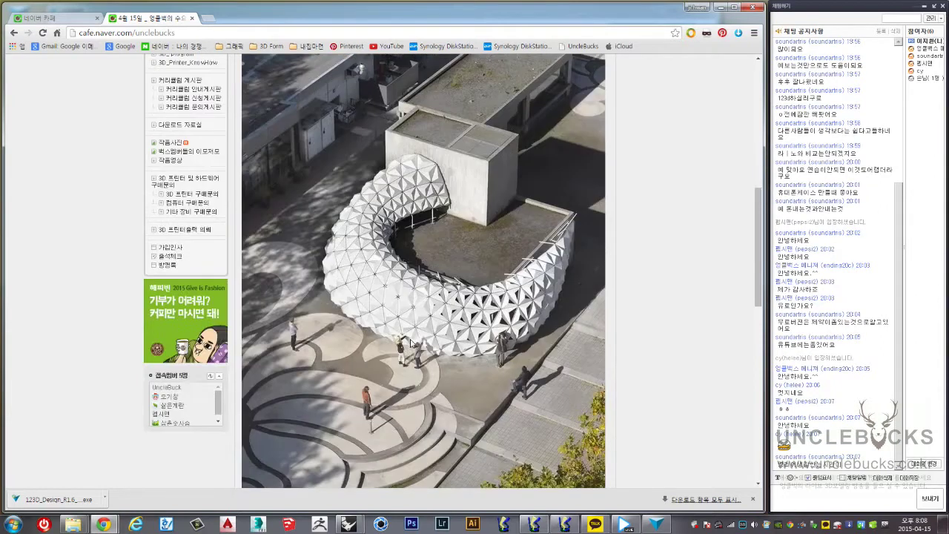
pyautogui.scroll(-1, 410, 338)
pyautogui.scroll(-1, 411, 320)
pyautogui.scroll(2, 412, 321)
pyautogui.scroll(1, 423, 319)
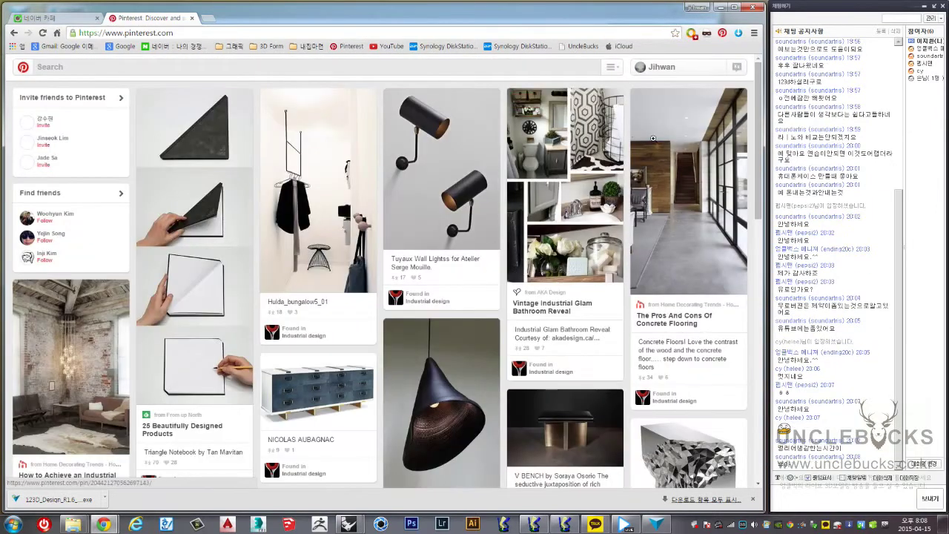
# Open the Design board from the Pinterest profile and scroll through its pins
pyautogui.click(680, 74)
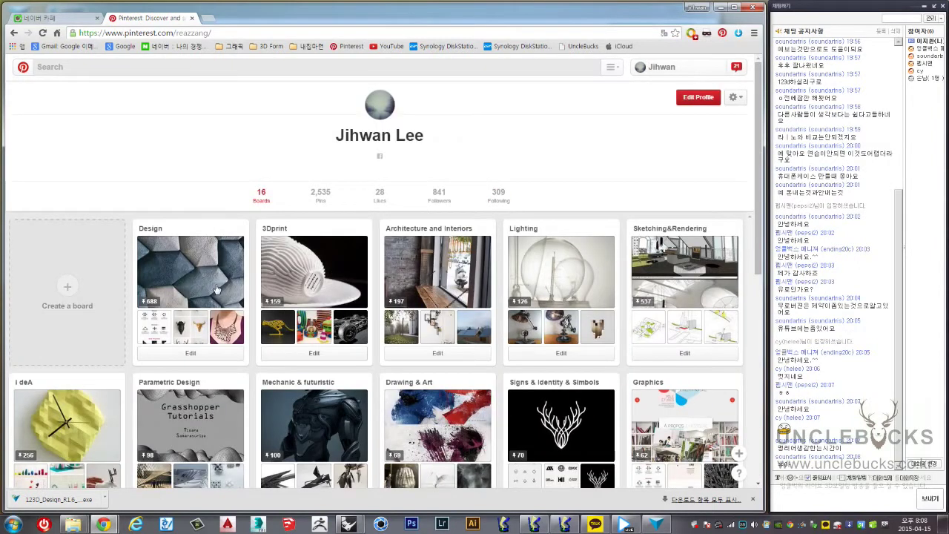
pyautogui.click(201, 270)
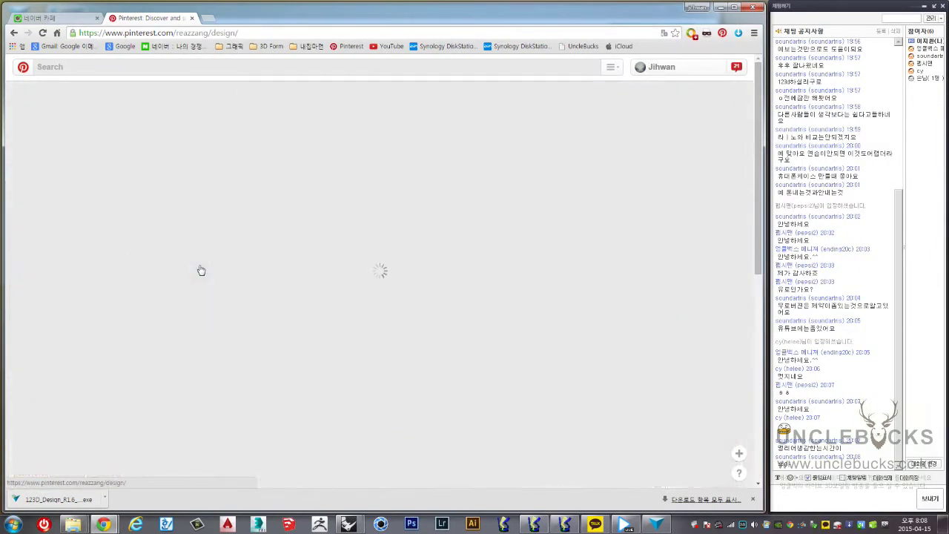
pyautogui.scroll(-1, 198, 265)
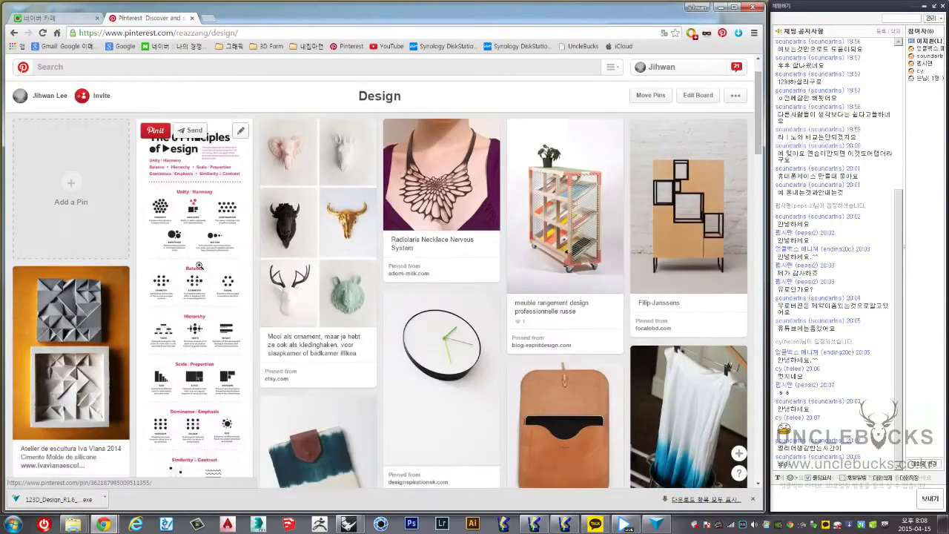
pyautogui.scroll(-3, 199, 265)
pyautogui.scroll(-3, 197, 268)
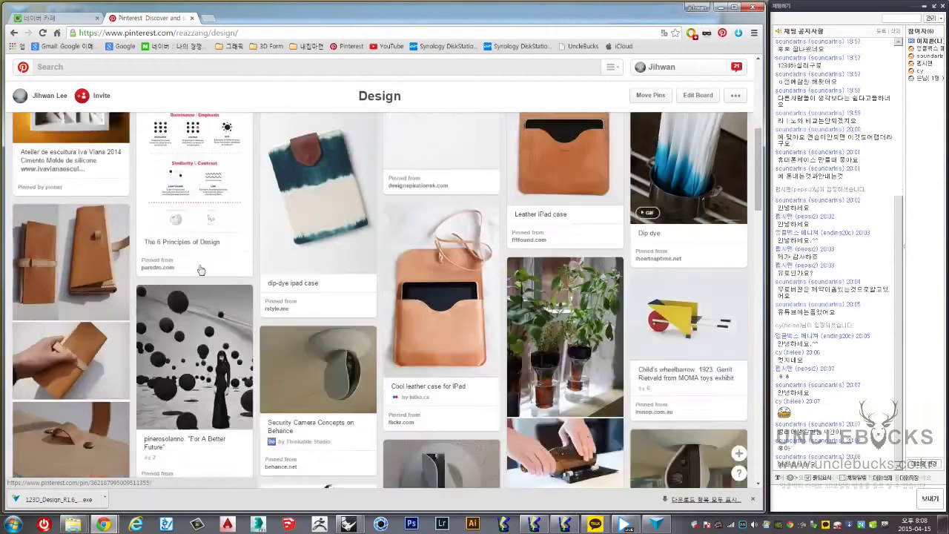
pyautogui.scroll(-3, 192, 276)
pyautogui.scroll(-3, 186, 286)
pyautogui.scroll(-3, 186, 286)
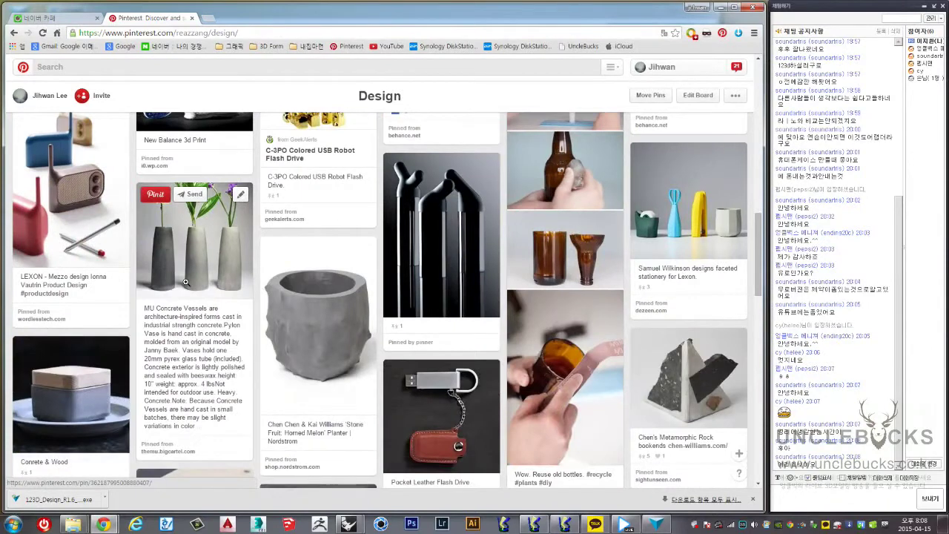
pyautogui.scroll(-3, 187, 283)
pyautogui.scroll(-3, 186, 282)
pyautogui.scroll(-1, 186, 282)
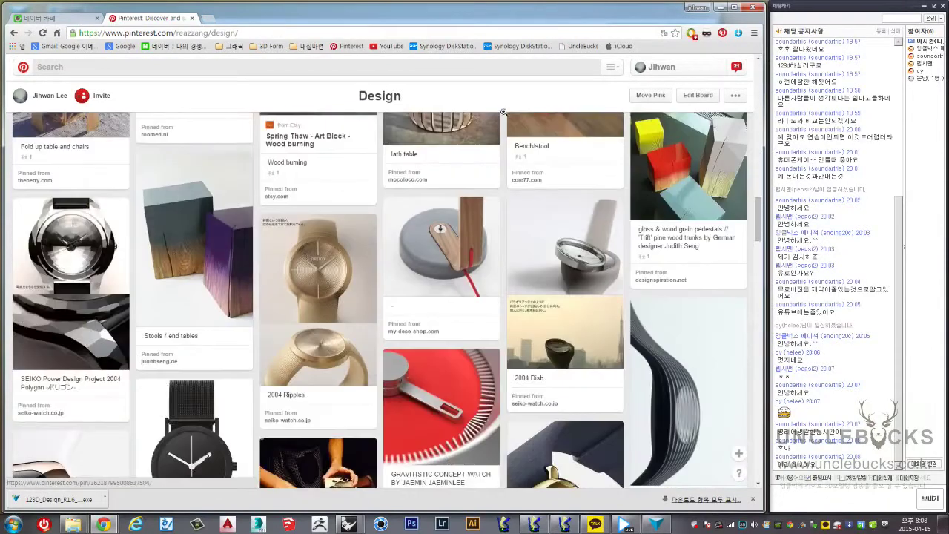
pyautogui.scroll(6, 186, 282)
# Return to the profile's boards and open the Pattern board
pyautogui.click(695, 70)
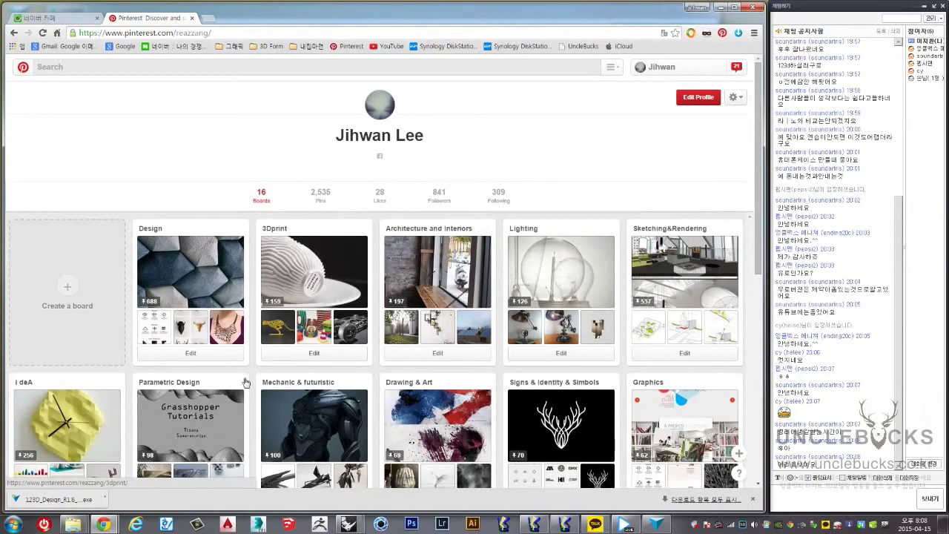
pyautogui.scroll(-1, 246, 382)
pyautogui.scroll(-1, 266, 363)
pyautogui.scroll(-1, 297, 334)
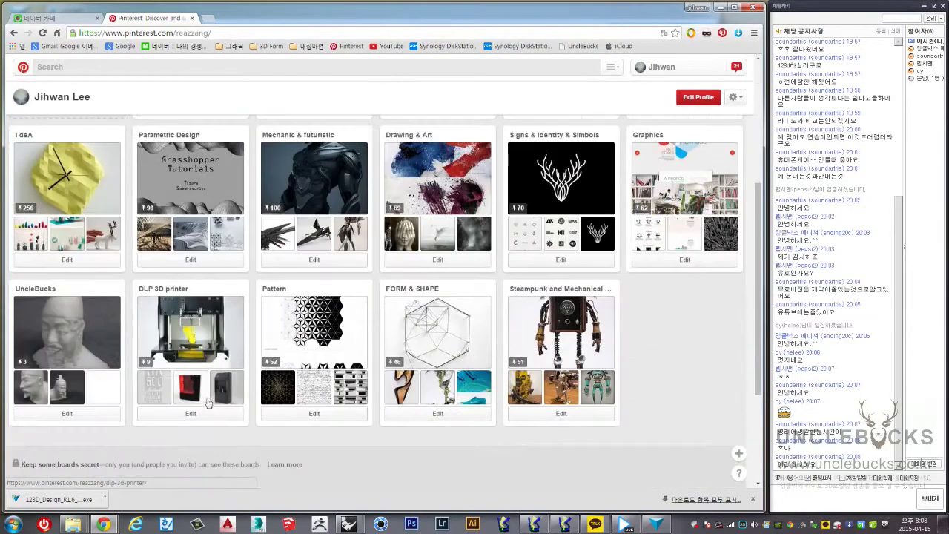
pyautogui.click(310, 317)
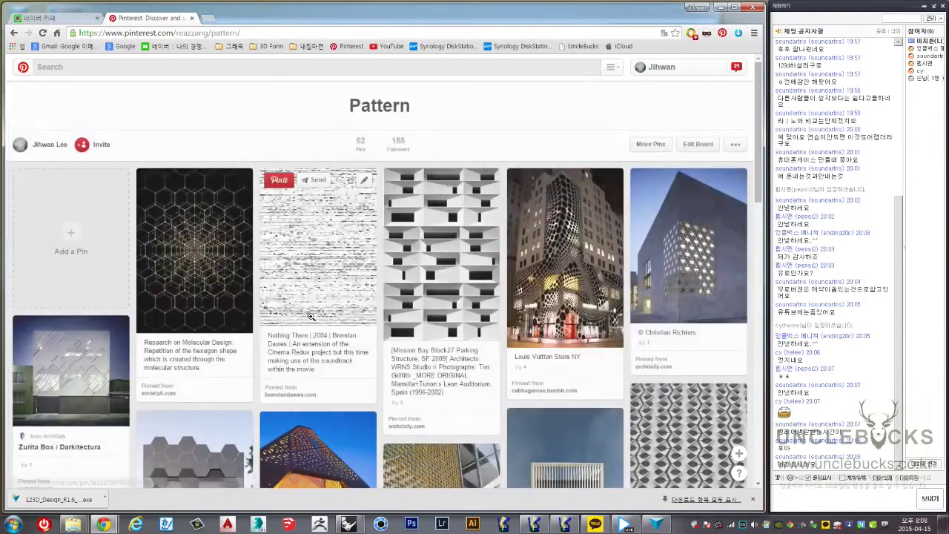
# Scroll through the Pattern board's brick, perforated and panel pins
pyautogui.scroll(-1, 311, 317)
pyautogui.scroll(-2, 311, 317)
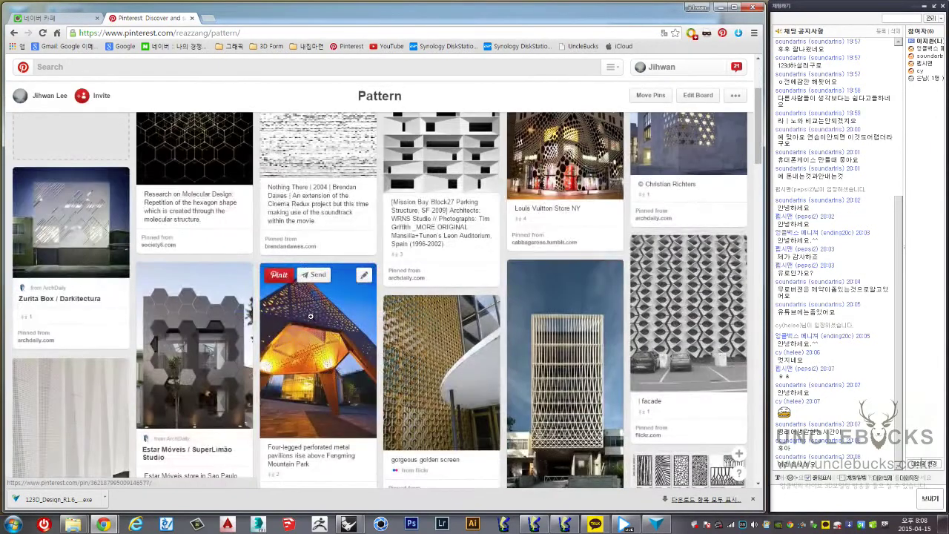
pyautogui.scroll(-2, 310, 316)
pyautogui.scroll(-1, 310, 315)
pyautogui.scroll(-1, 311, 315)
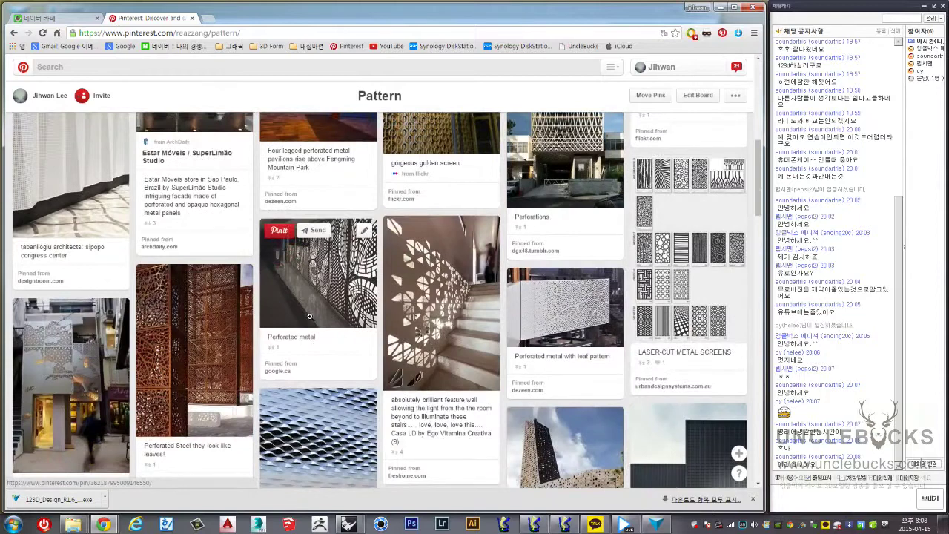
pyautogui.scroll(-1, 310, 317)
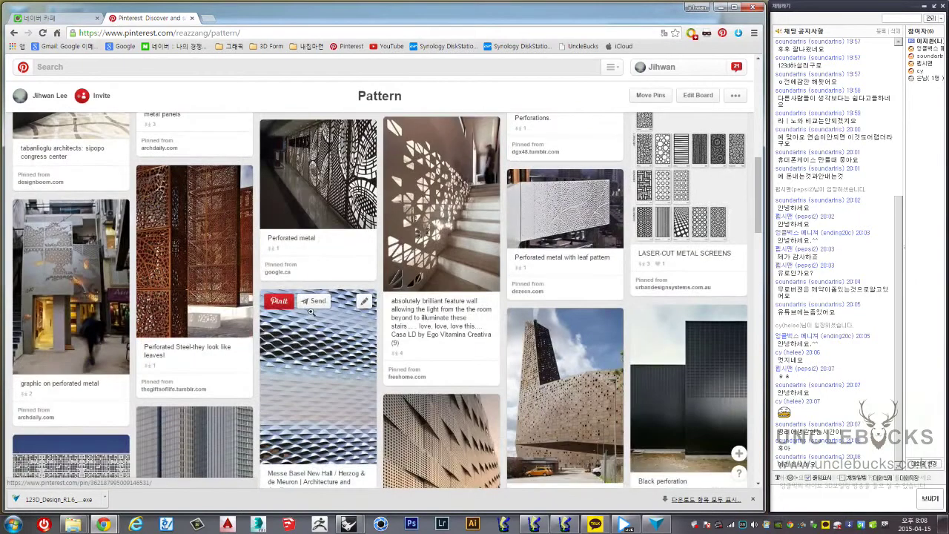
pyautogui.scroll(-2, 310, 317)
pyautogui.scroll(-1, 312, 317)
pyautogui.scroll(-1, 311, 317)
pyautogui.scroll(-3, 310, 312)
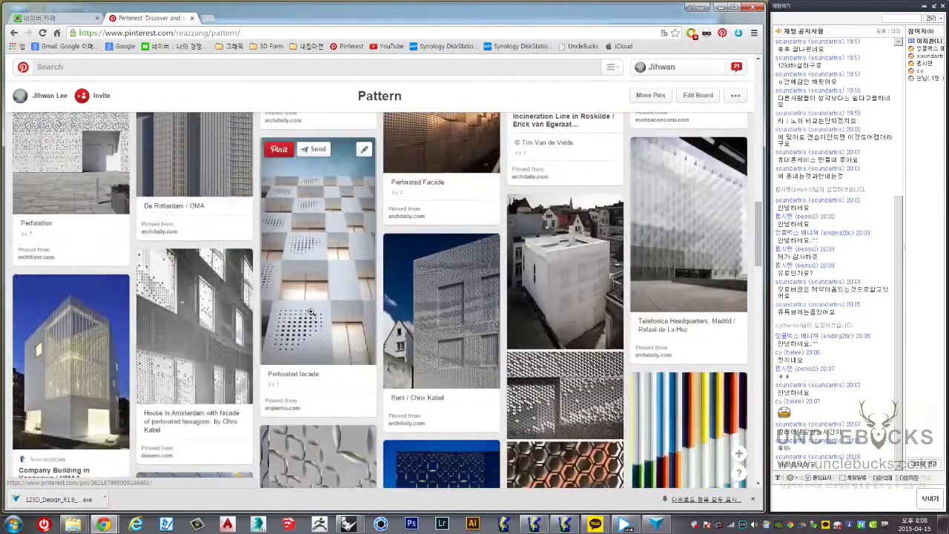
pyautogui.scroll(-2, 311, 312)
pyautogui.scroll(-3, 311, 313)
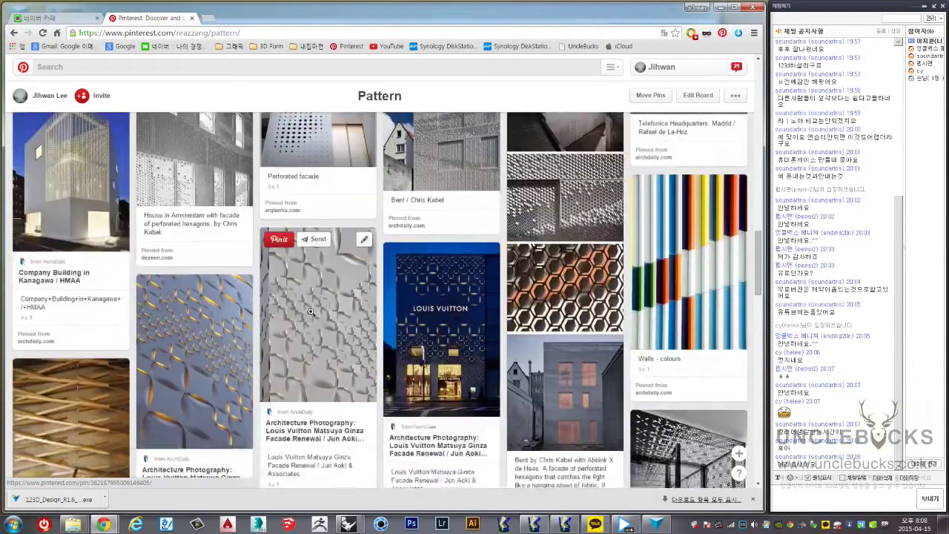
pyautogui.scroll(-2, 311, 312)
pyautogui.scroll(-2, 311, 312)
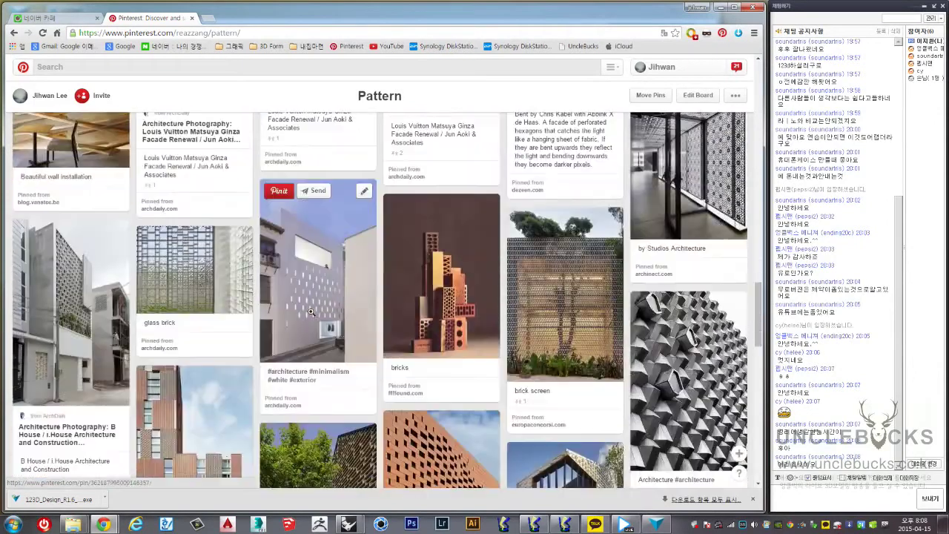
pyautogui.scroll(-2, 311, 312)
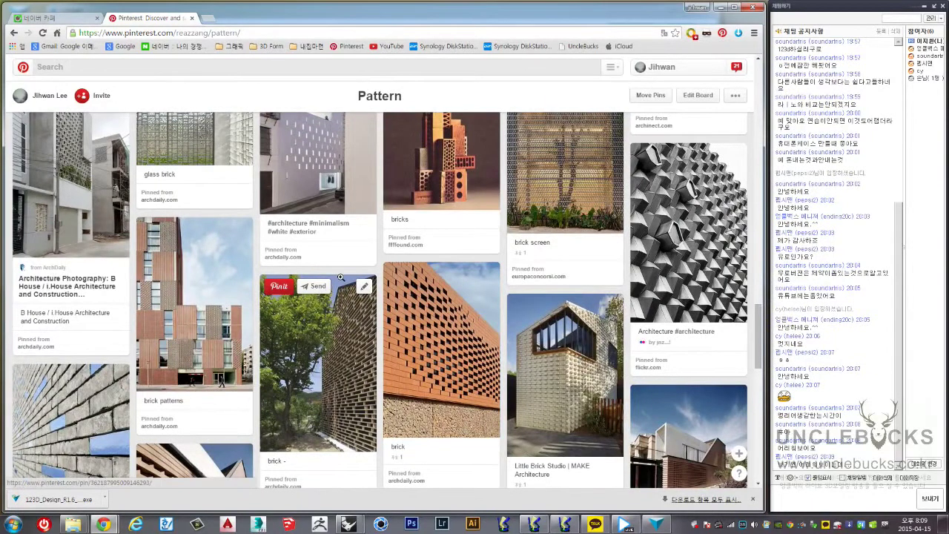
pyautogui.scroll(-2, 340, 275)
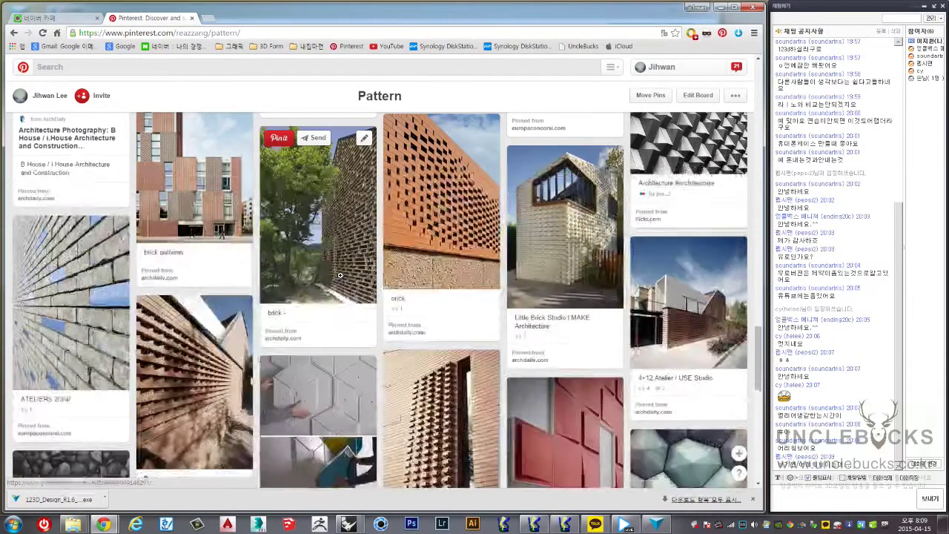
pyautogui.scroll(-2, 339, 276)
pyautogui.scroll(-2, 340, 276)
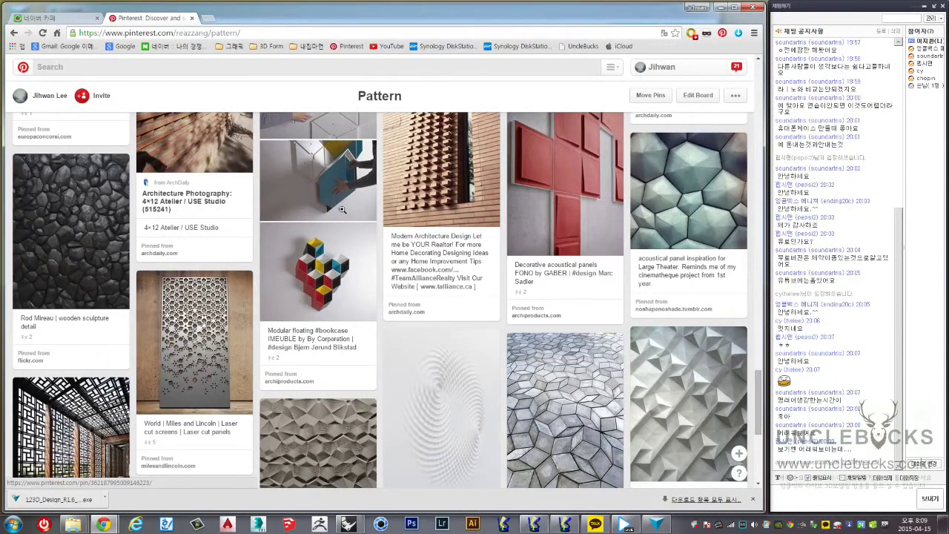
# Finish browsing the Pattern board and move the browser aside to reveal 123D Design
pyautogui.scroll(-2, 342, 209)
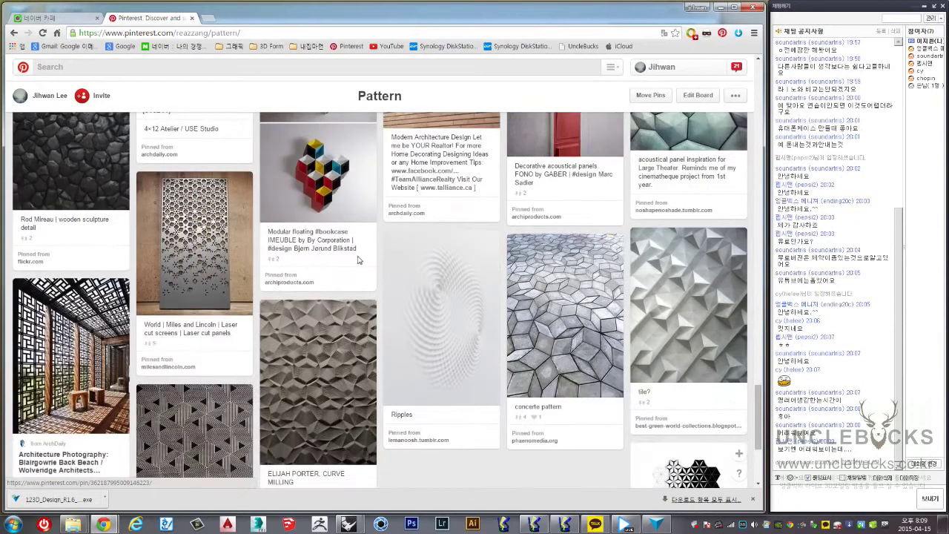
pyautogui.scroll(-2, 358, 263)
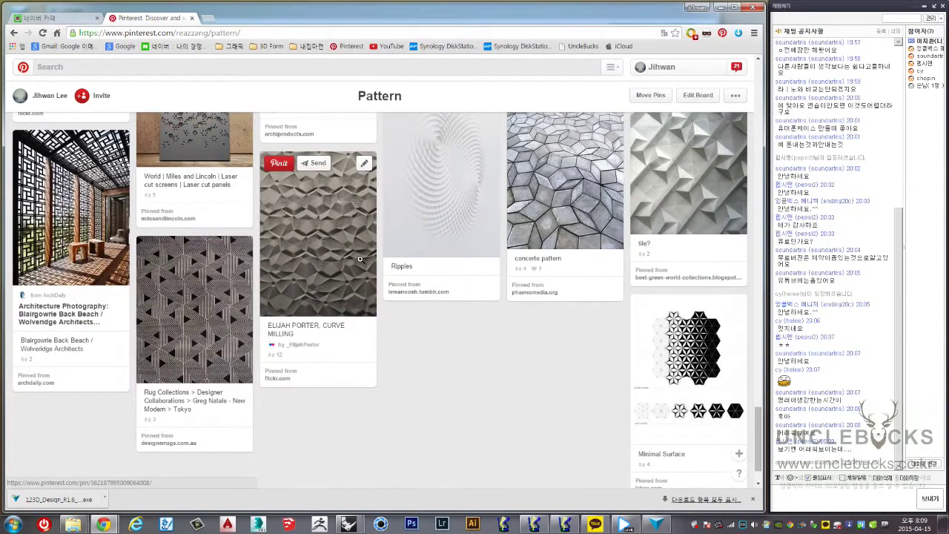
pyautogui.scroll(-1, 479, 285)
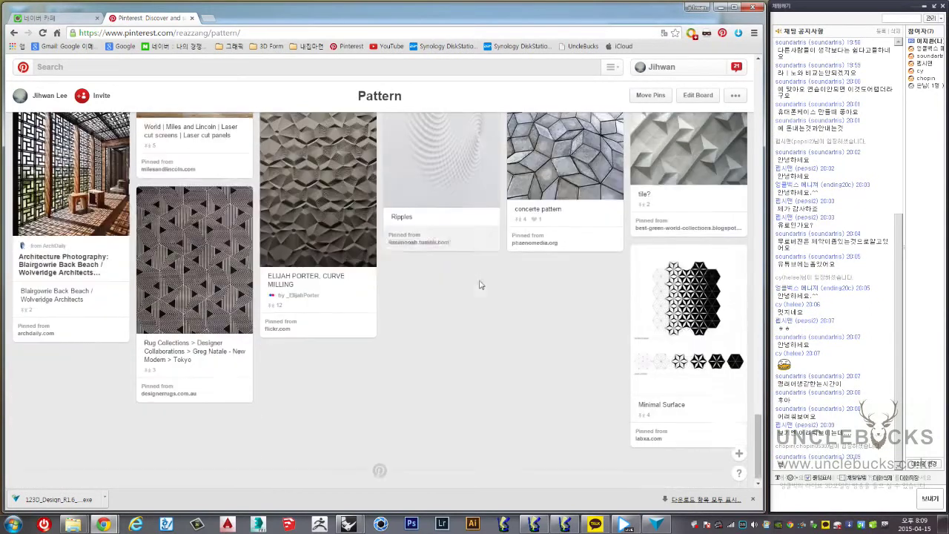
pyautogui.scroll(5, 479, 284)
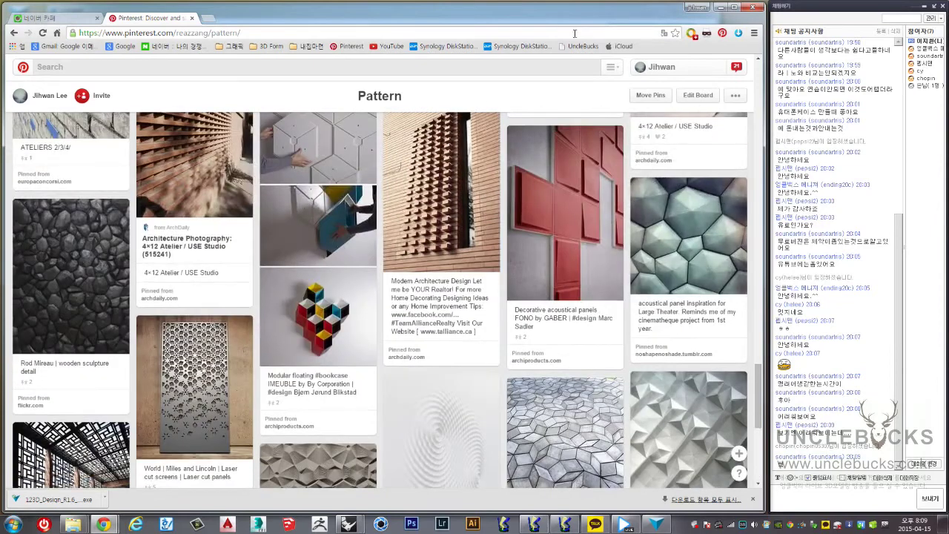
pyautogui.moveTo(480, 20); pyautogui.dragTo(948, 22)
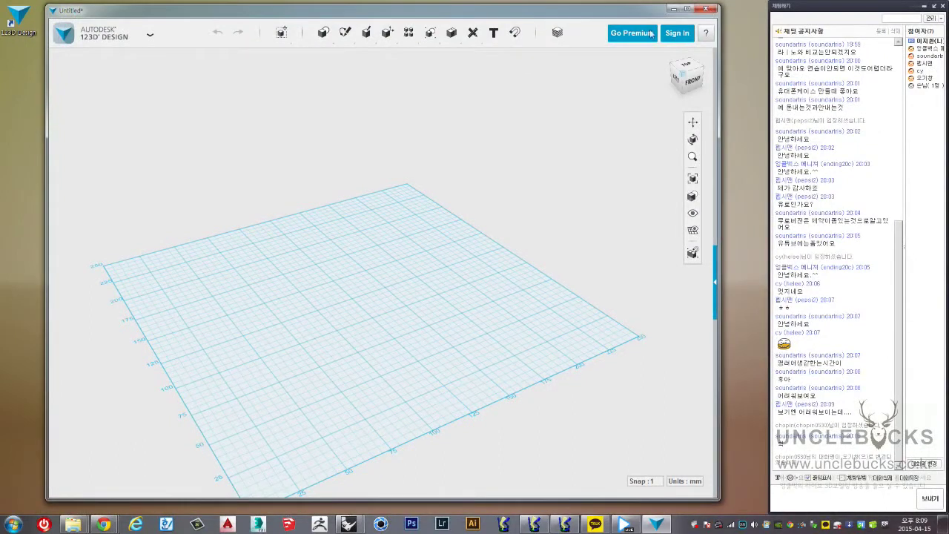
pyautogui.click(707, 9)
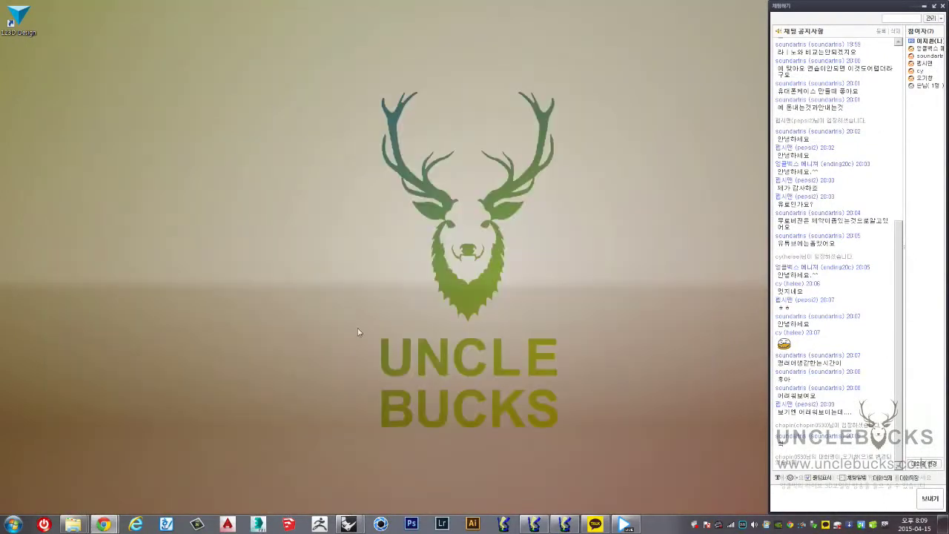
pyautogui.moveTo(348, 524)
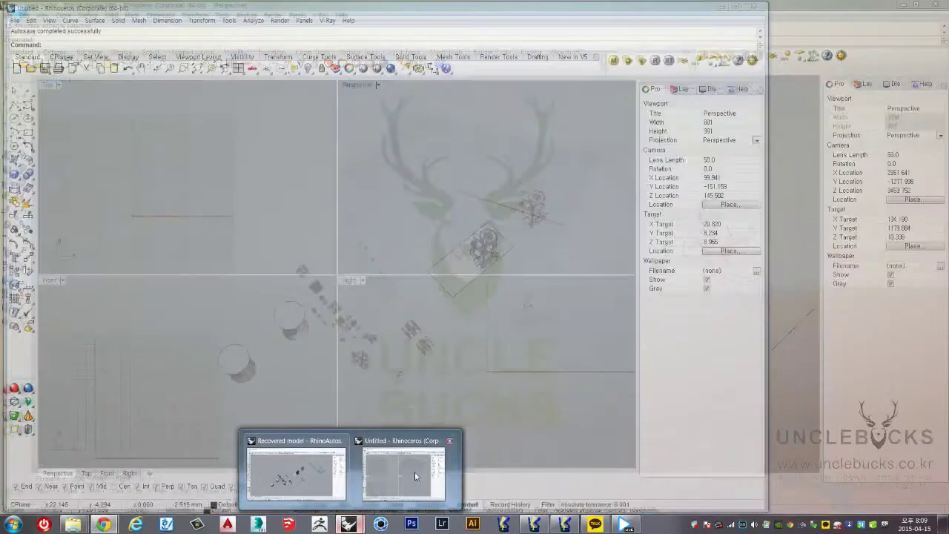
# Bring the Untitled Rhino file forward, maximize its Perspective view and orbit it
pyautogui.click(415, 472)
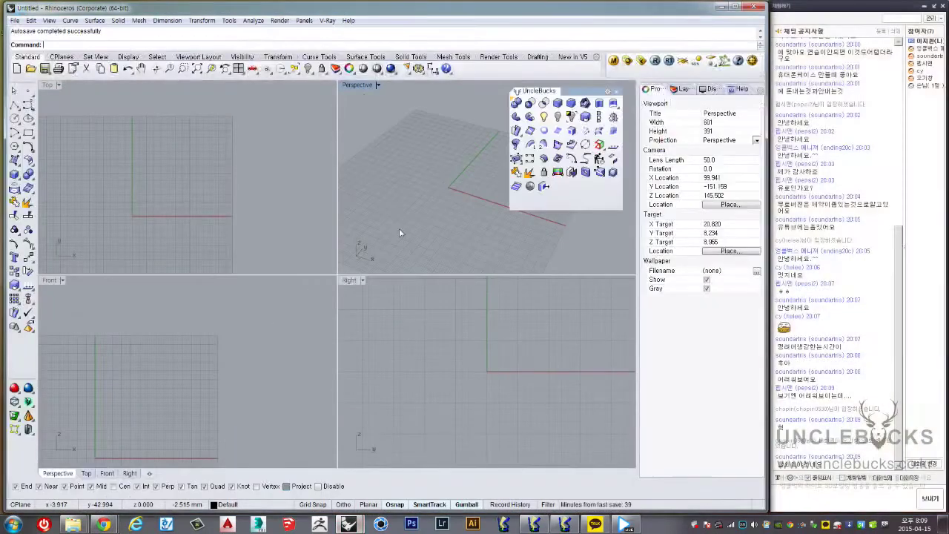
pyautogui.doubleClick(358, 88)
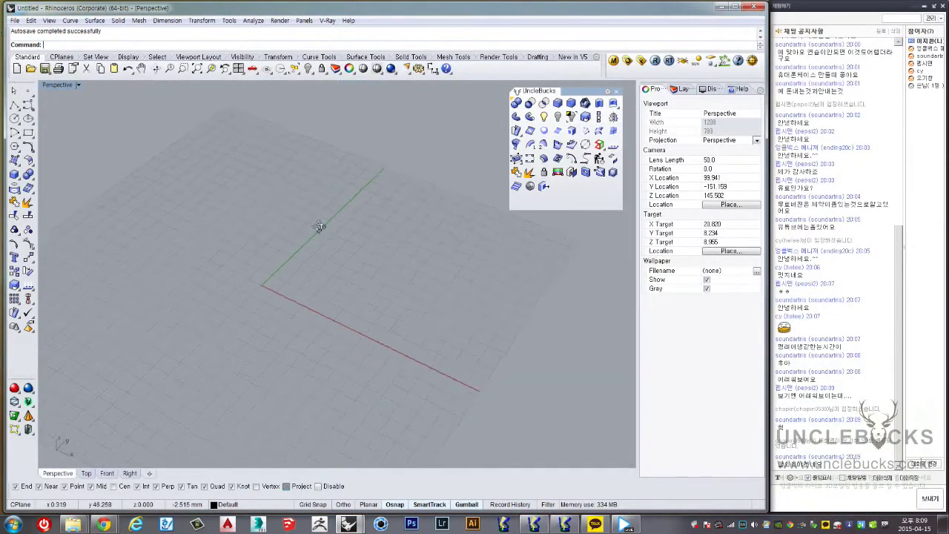
pyautogui.moveTo(317, 224)
pyautogui.mouseDown(button='right')
pyautogui.moveTo(360, 199)
pyautogui.moveTo(324, 191)
pyautogui.moveTo(301, 223)
pyautogui.moveTo(290, 186)
pyautogui.moveTo(296, 246)
pyautogui.mouseUp(button='right')
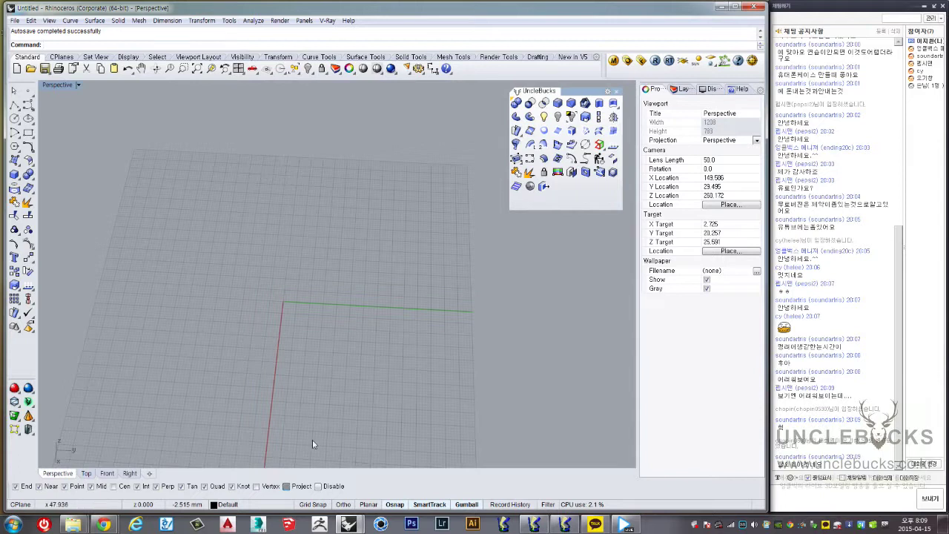
pyautogui.moveTo(348, 525)
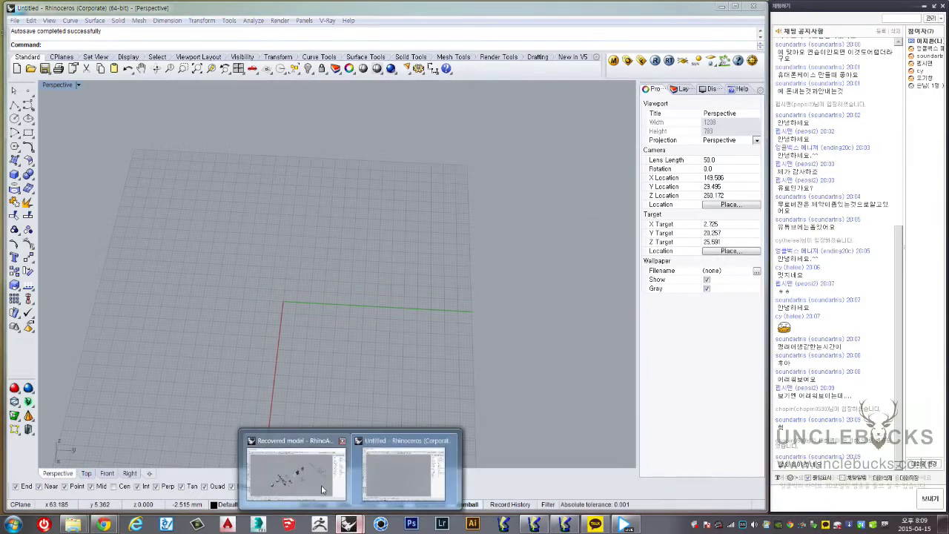
# Switch to the recovered model and orbit to frame the logo curves
pyautogui.click(327, 460)
pyautogui.moveTo(485, 363)
pyautogui.mouseDown(button='right')
pyautogui.moveTo(380, 290)
pyautogui.moveTo(493, 319)
pyautogui.mouseUp(button='right')
pyautogui.moveTo(463, 331)
pyautogui.mouseDown(button='right')
pyautogui.moveTo(478, 337)
pyautogui.moveTo(421, 410)
pyautogui.moveTo(427, 417)
pyautogui.mouseUp(button='right')
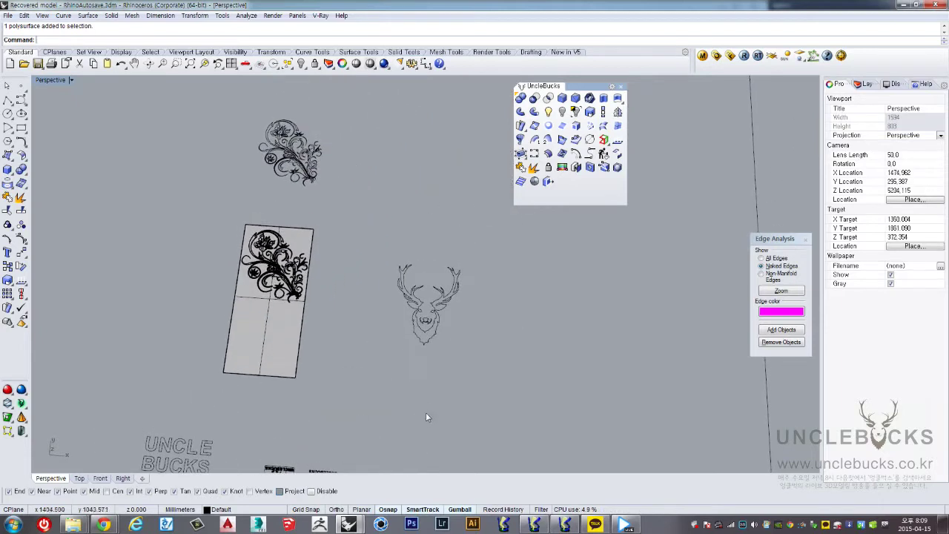
# Window-select and copy the UNCLEBUCKS text and deer curves, then switch to the Untitled file
pyautogui.click(391, 262)
pyautogui.moveTo(392, 262); pyautogui.dragTo(392, 355, button='right')
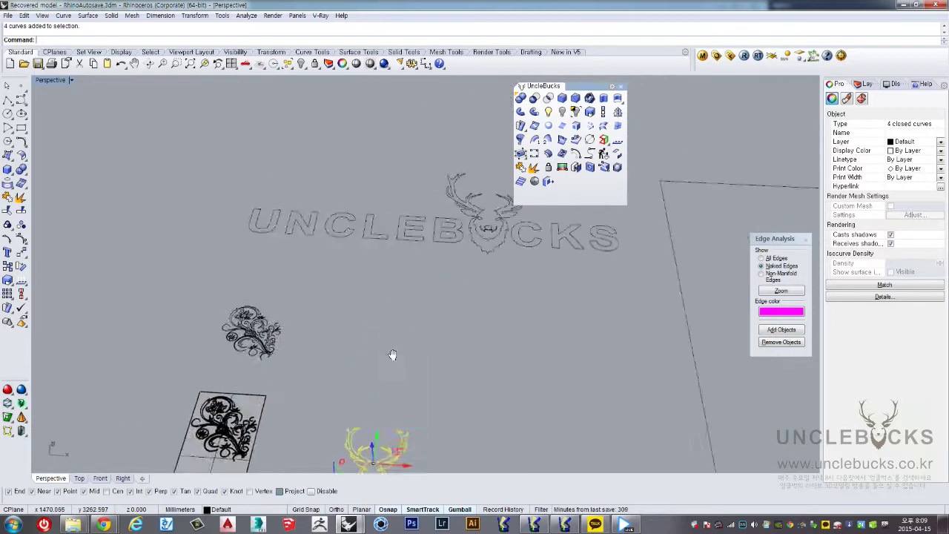
pyautogui.moveTo(237, 200); pyautogui.dragTo(231, 199)
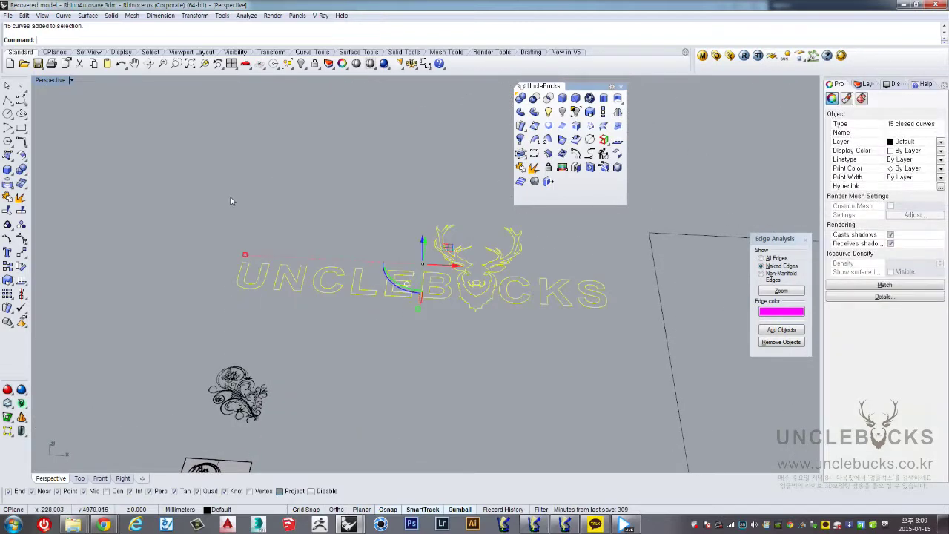
pyautogui.hotkey('ctrl', 'c')
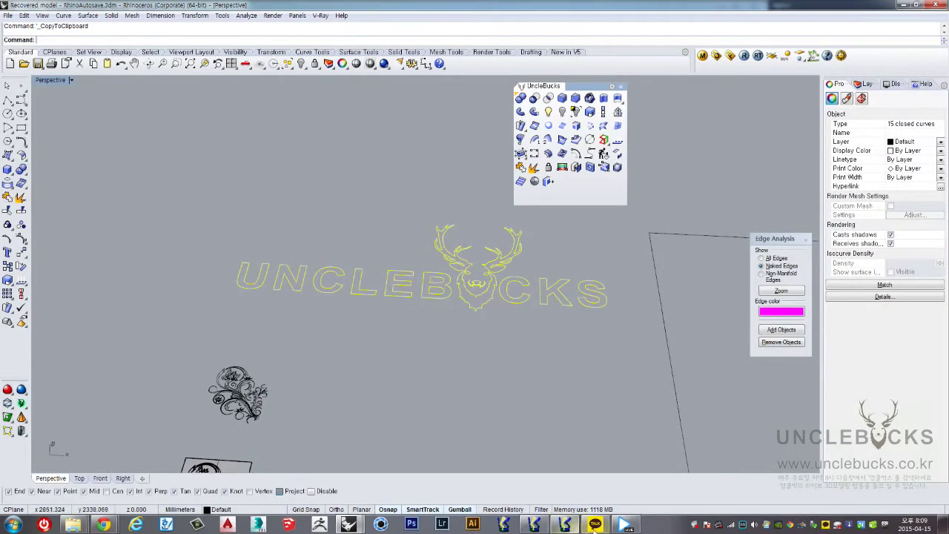
pyautogui.moveTo(348, 524)
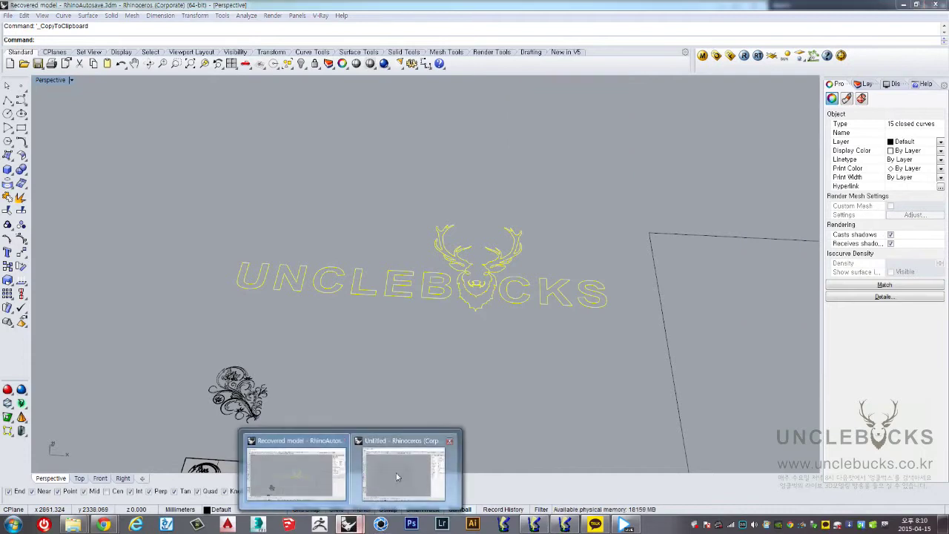
pyautogui.click(408, 463)
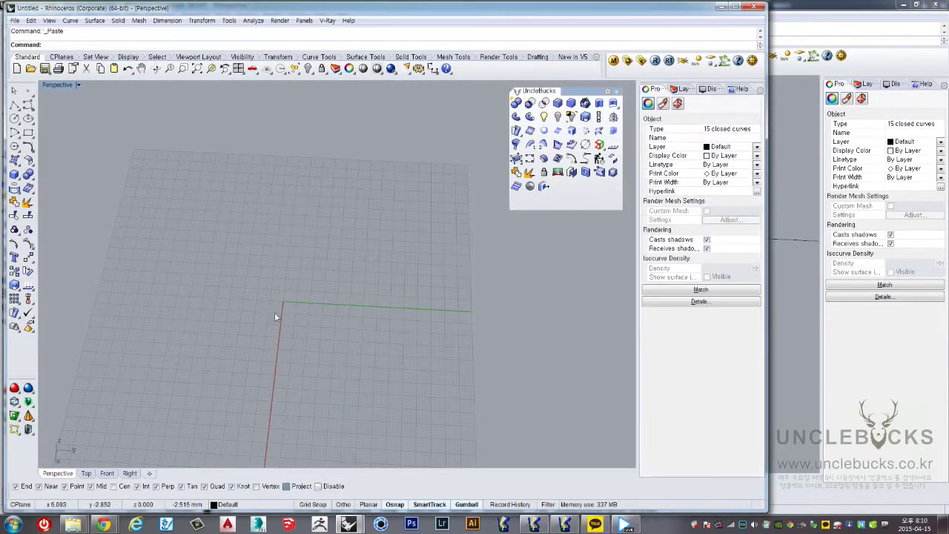
# Duplicate the pasted UNCLEBUCKS deer logo nearby with the gumball
pyautogui.scroll(-3, 296, 314)
pyautogui.scroll(-4, 302, 317)
pyautogui.scroll(2, 303, 316)
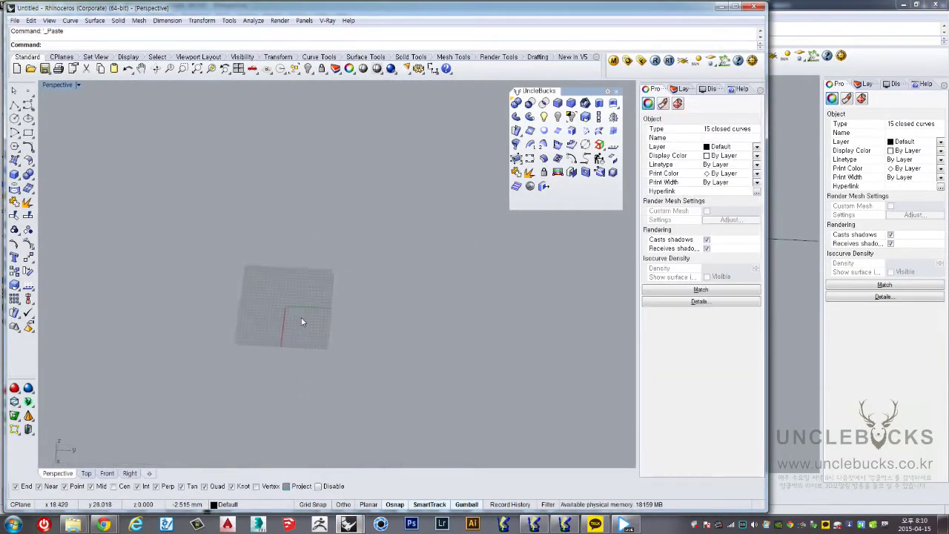
pyautogui.scroll(2, 295, 310)
pyautogui.scroll(-4, 295, 311)
pyautogui.scroll(3, 295, 310)
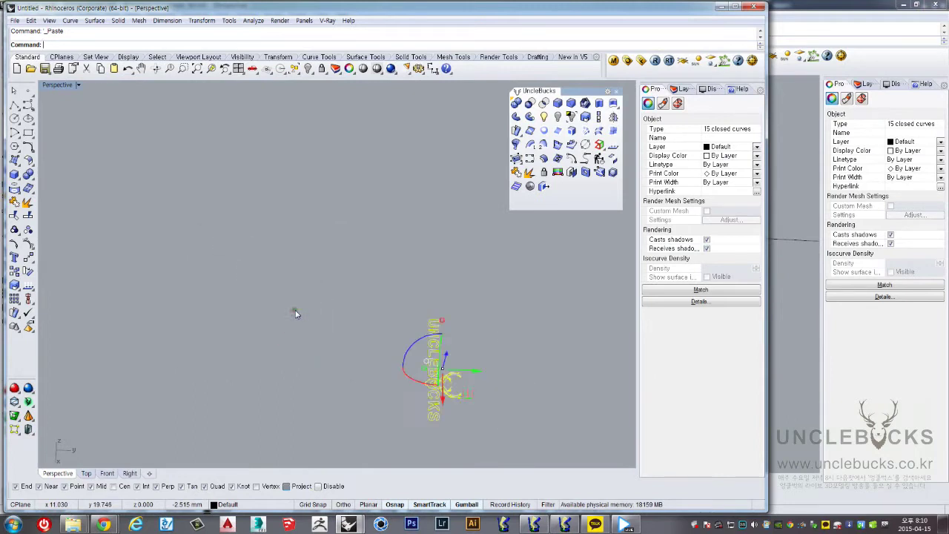
pyautogui.moveTo(295, 313); pyautogui.dragTo(355, 382, button='right')
pyautogui.moveTo(438, 232); pyautogui.dragTo(434, 295, button='right')
pyautogui.press('Escape')
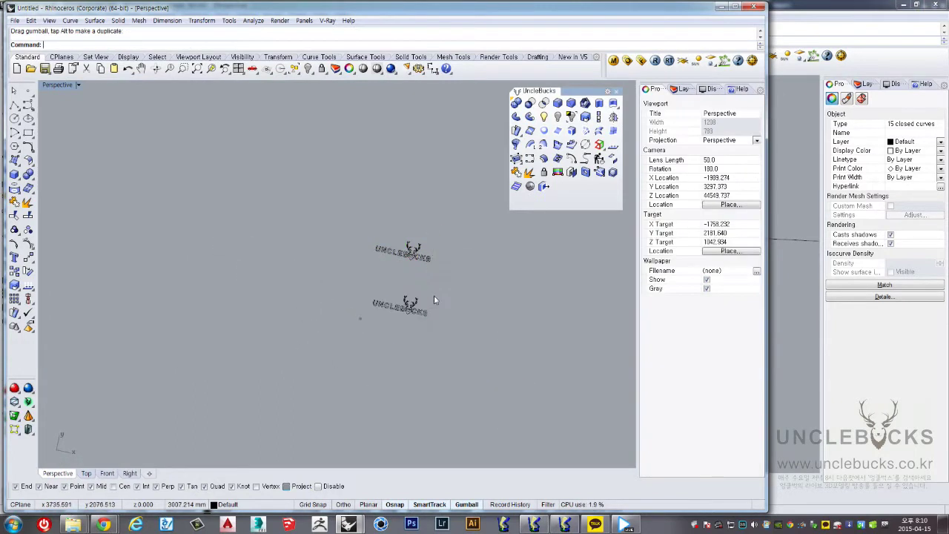
# Select both logos and scale them down with the gumball handle
pyautogui.scroll(3, 434, 295)
pyautogui.scroll(2, 407, 372)
pyautogui.moveTo(407, 373); pyautogui.dragTo(501, 411, button='right')
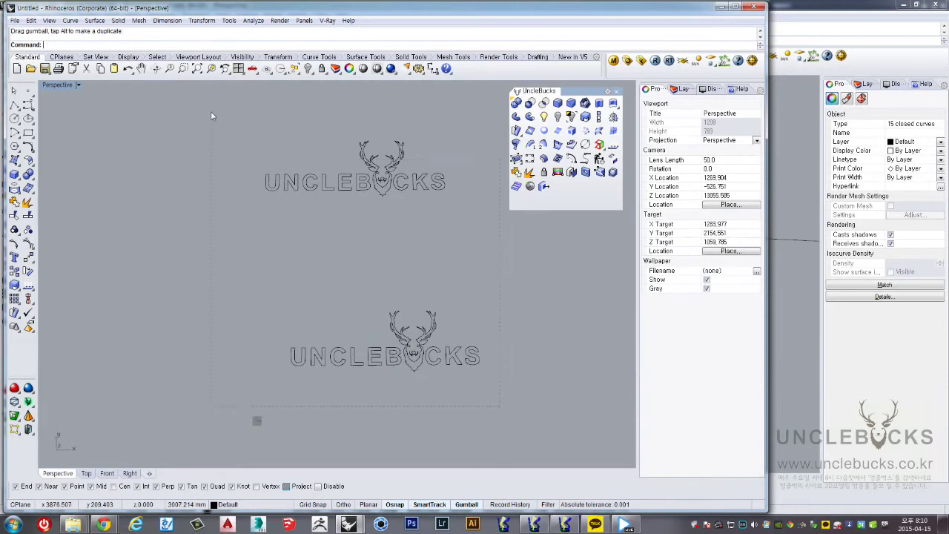
pyautogui.hotkey('ctrl', 'a')
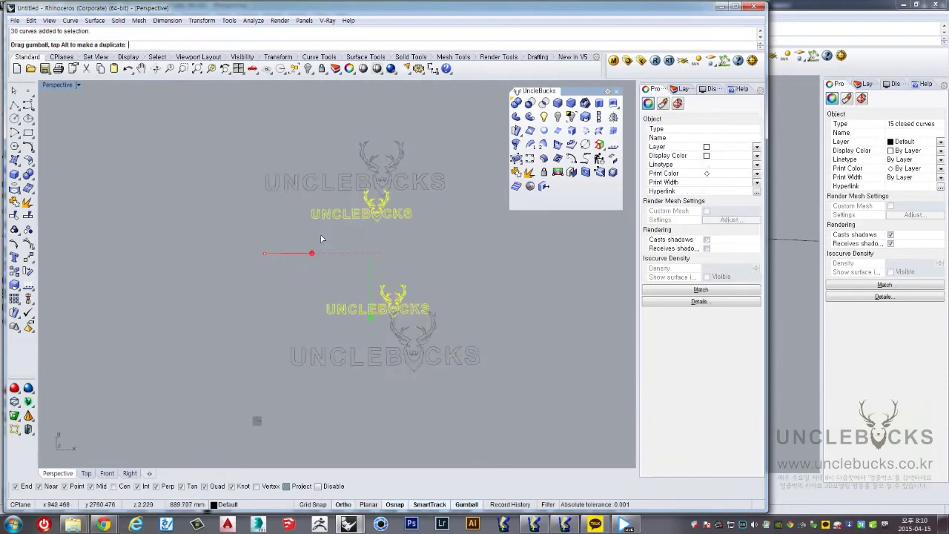
pyautogui.moveTo(278, 254); pyautogui.dragTo(335, 252)
pyautogui.keyDown('shift'); pyautogui.moveTo(375, 267); pyautogui.dragTo(417, 233, button='right'); pyautogui.keyUp('shift')
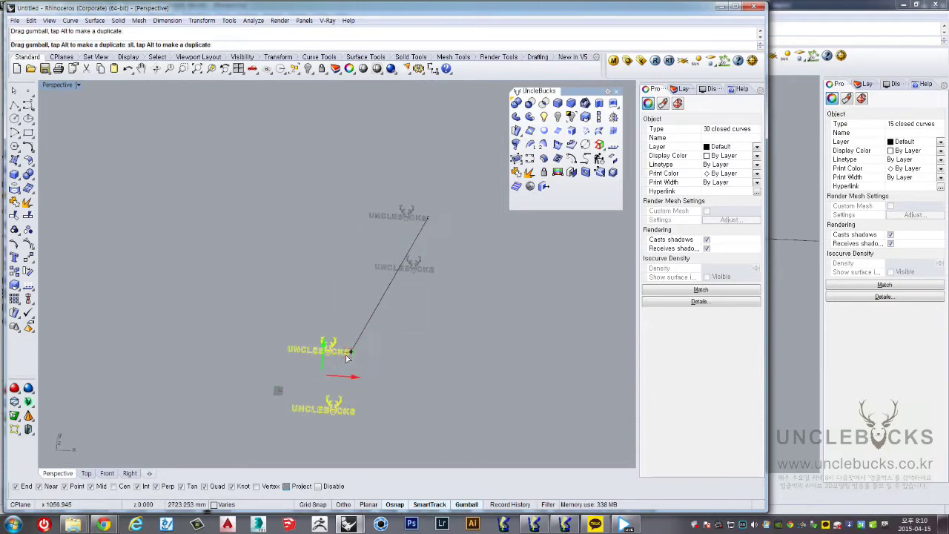
pyautogui.scroll(8, 291, 289)
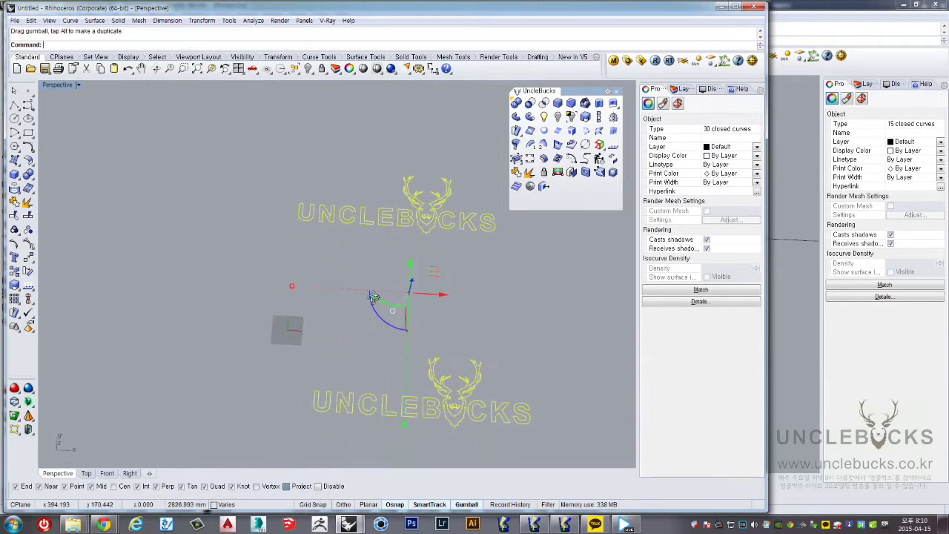
pyautogui.moveTo(373, 296); pyautogui.dragTo(295, 317, button='right')
pyautogui.moveTo(290, 308)
pyautogui.mouseDown()
pyautogui.moveTo(434, 313)
pyautogui.moveTo(290, 300)
pyautogui.moveTo(307, 301)
pyautogui.mouseUp()
pyautogui.moveTo(307, 301)
pyautogui.mouseDown(button='right')
pyautogui.moveTo(395, 256)
pyautogui.moveTo(467, 286)
pyautogui.moveTo(472, 252)
pyautogui.moveTo(322, 244)
pyautogui.mouseUp(button='right')
# Select the lower logo and move it up and to the right
pyautogui.click(467, 286)
pyautogui.click(472, 252)
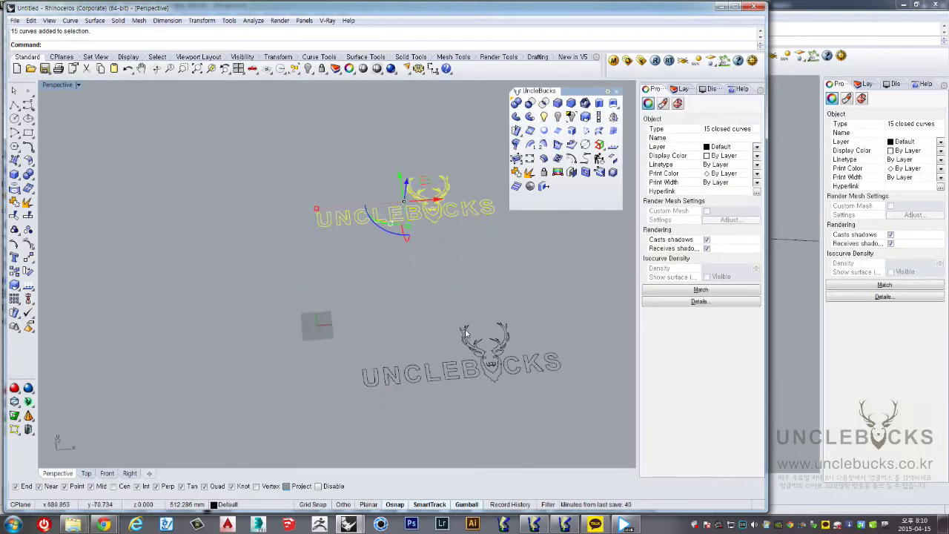
pyautogui.moveTo(334, 304); pyautogui.dragTo(568, 437)
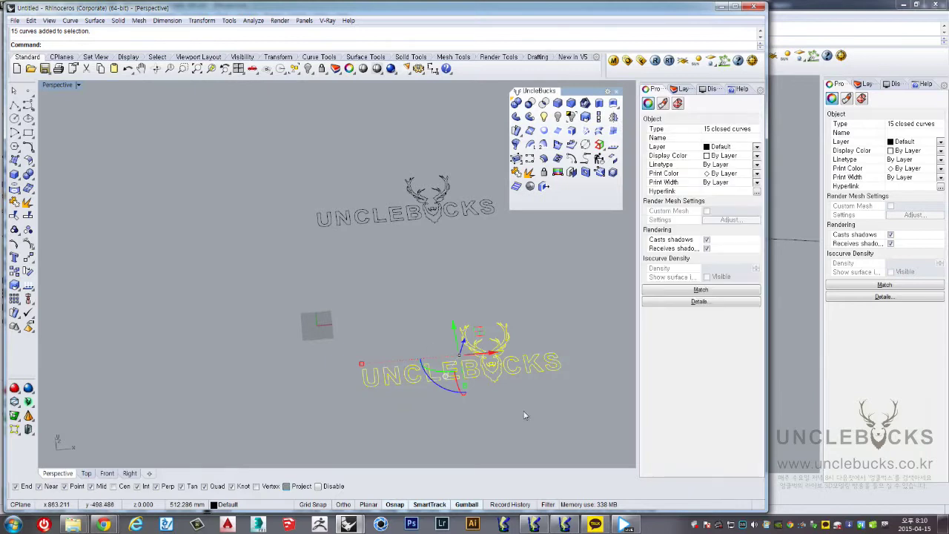
pyautogui.keyDown('shift'); pyautogui.moveTo(523, 415); pyautogui.dragTo(460, 493, button='right'); pyautogui.keyUp('shift')
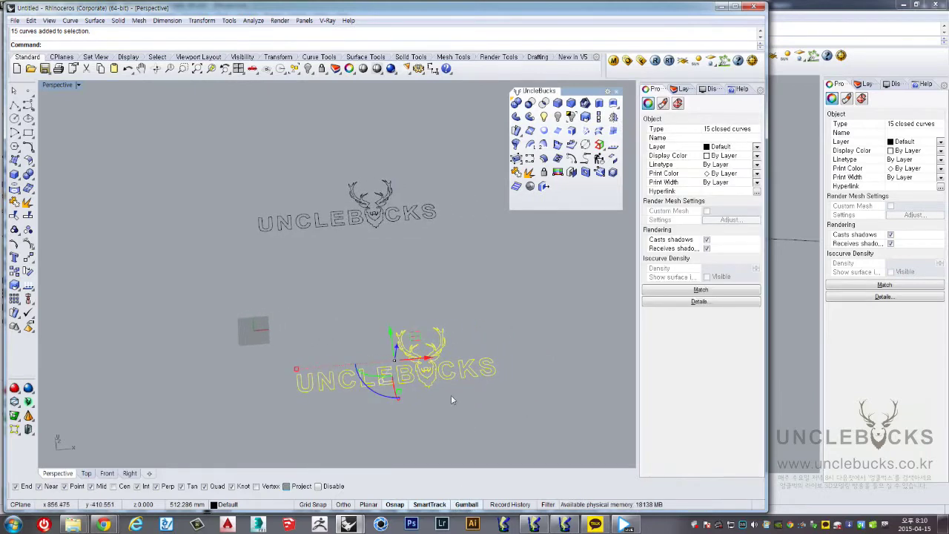
pyautogui.moveTo(395, 359); pyautogui.dragTo(505, 251)
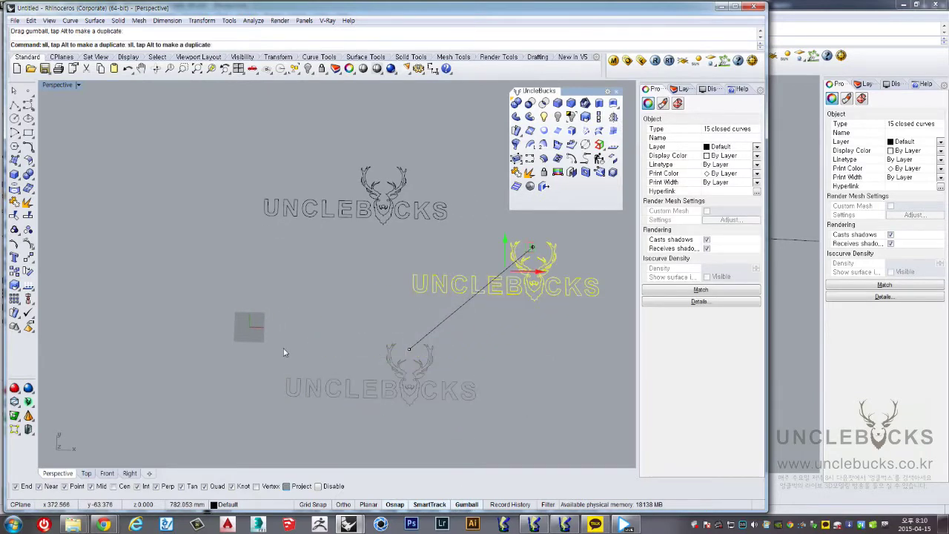
pyautogui.click(282, 302)
# Window-select both logos and scale them down further toward their centre
pyautogui.scroll(2, 235, 324)
pyautogui.moveTo(235, 324)
pyautogui.keyDown('shift'); pyautogui.mouseDown(button='right')
pyautogui.moveTo(400, 297)
pyautogui.moveTo(310, 310)
pyautogui.mouseUp(button='right'); pyautogui.keyUp('shift')
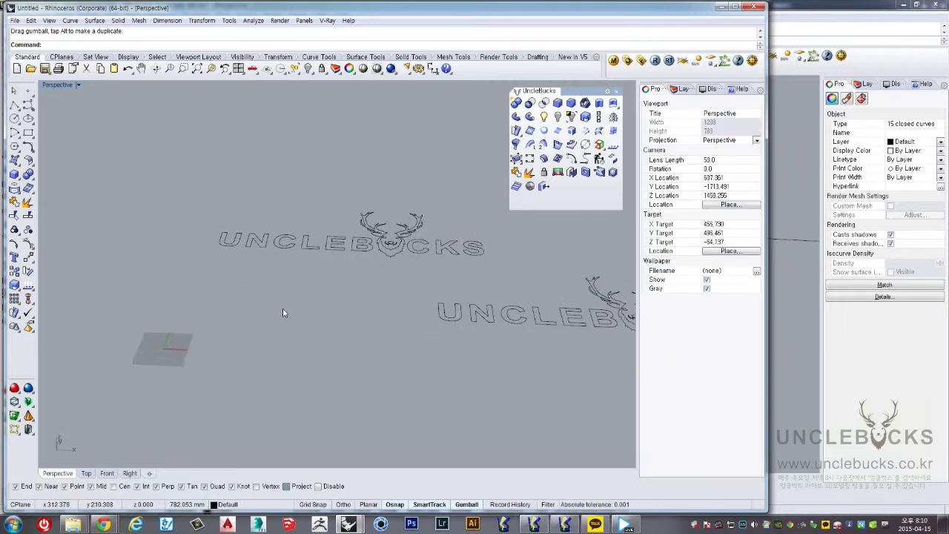
pyautogui.scroll(-3, 89, 189)
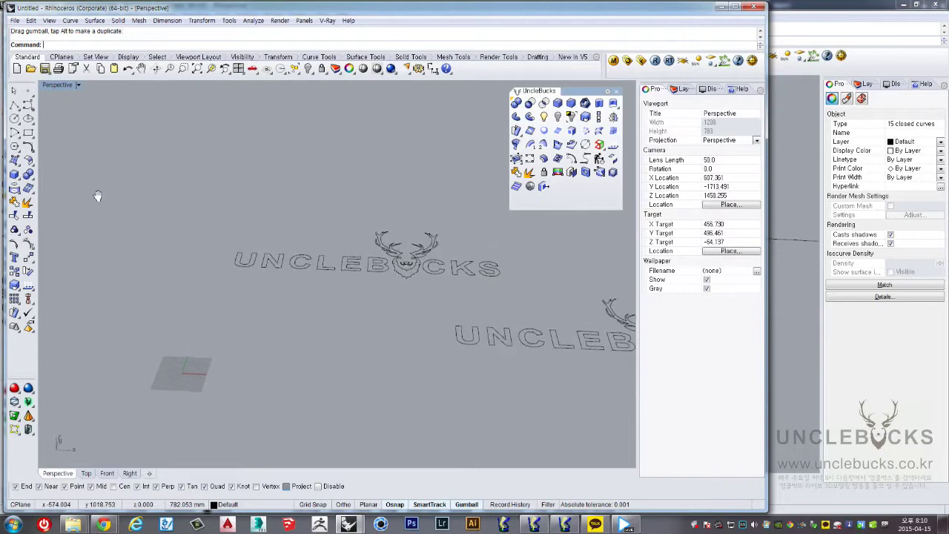
pyautogui.moveTo(157, 181); pyautogui.dragTo(513, 360)
pyautogui.scroll(-1, 504, 363)
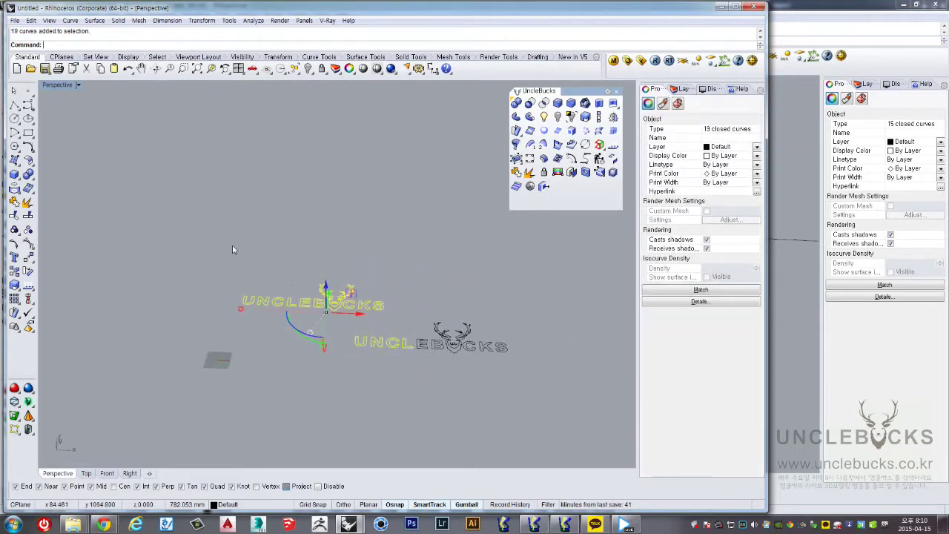
pyautogui.moveTo(180, 222); pyautogui.dragTo(539, 413)
pyautogui.moveTo(240, 312); pyautogui.dragTo(301, 312)
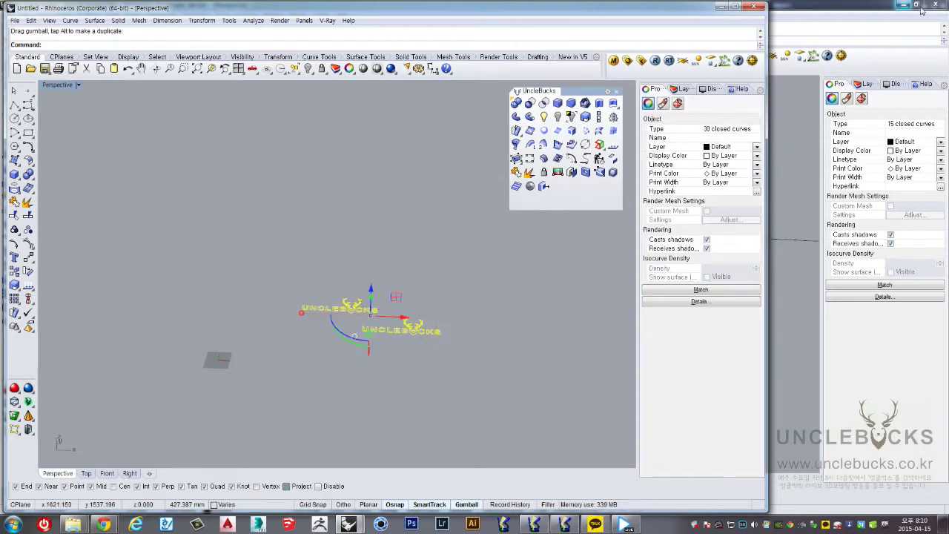
# Close the Recovered model window, dismissing the save-changes prompt
pyautogui.click(944, 6)
pyautogui.click(551, 284)
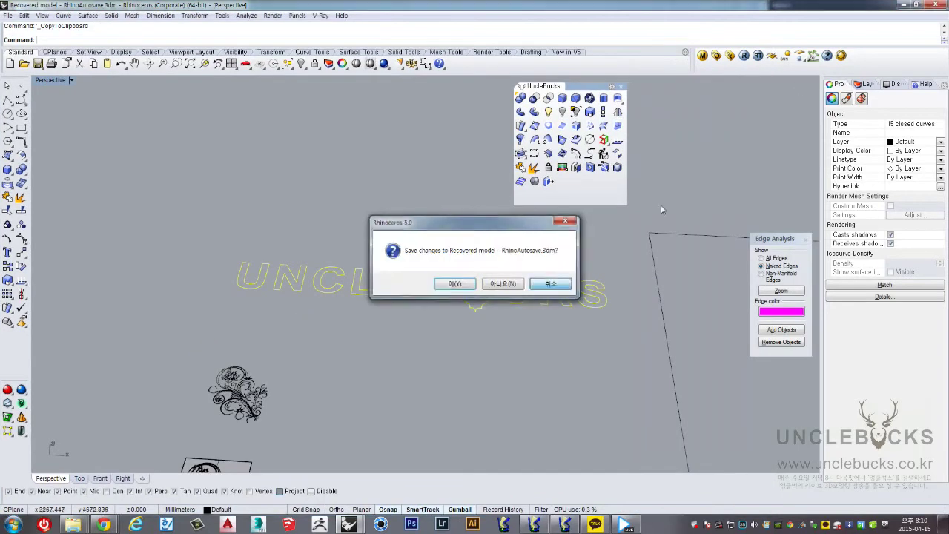
pyautogui.click(904, 6)
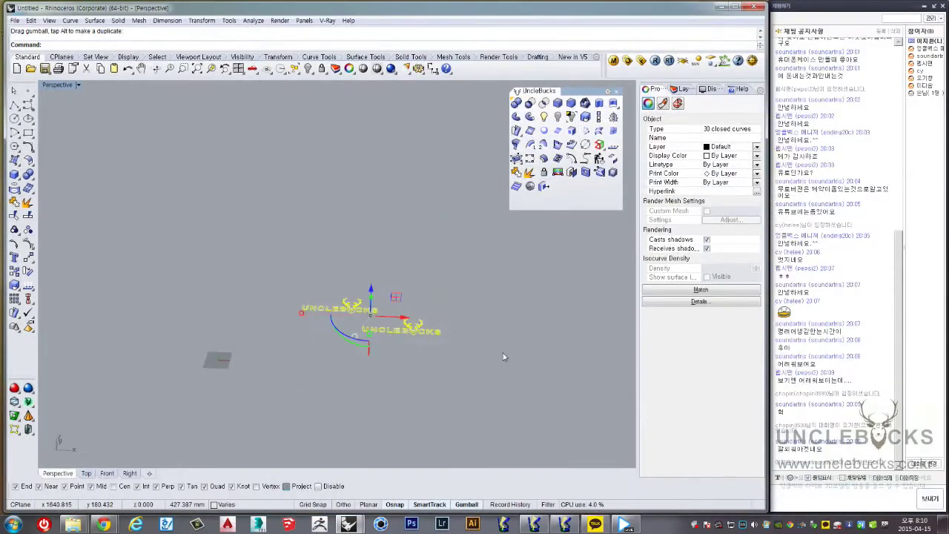
# Zoom, pan and orbit the Perspective view to frame both scaled logos
pyautogui.scroll(1, 353, 348)
pyautogui.scroll(1, 382, 371)
pyautogui.scroll(1, 382, 372)
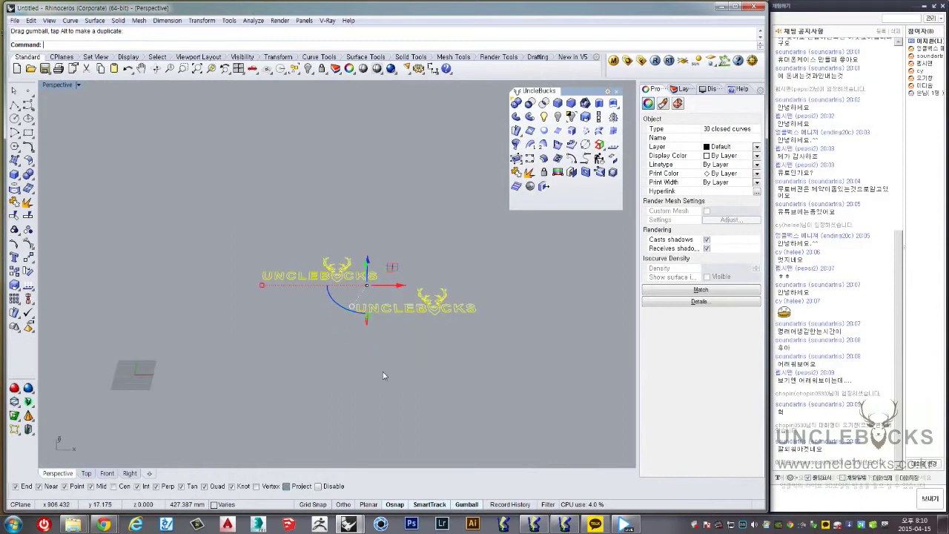
pyautogui.scroll(1, 382, 371)
pyautogui.moveTo(328, 364)
pyautogui.keyDown('shift'); pyautogui.mouseDown(button='right')
pyautogui.moveTo(448, 324)
pyautogui.moveTo(313, 329)
pyautogui.moveTo(343, 333)
pyautogui.moveTo(433, 298)
pyautogui.moveTo(356, 311)
pyautogui.moveTo(284, 348)
pyautogui.mouseUp(button='right'); pyautogui.keyUp('shift')
pyautogui.click(392, 324)
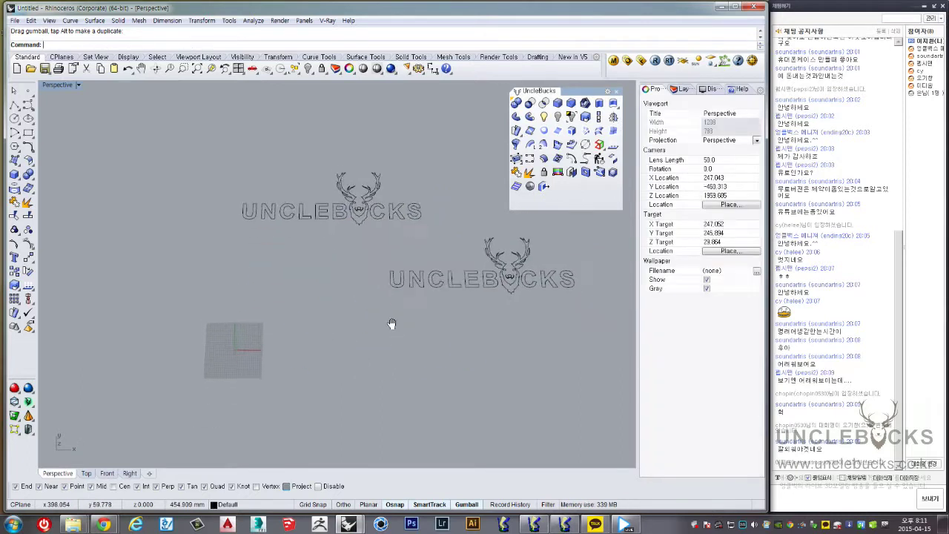
pyautogui.moveTo(392, 324); pyautogui.dragTo(371, 357, button='right')
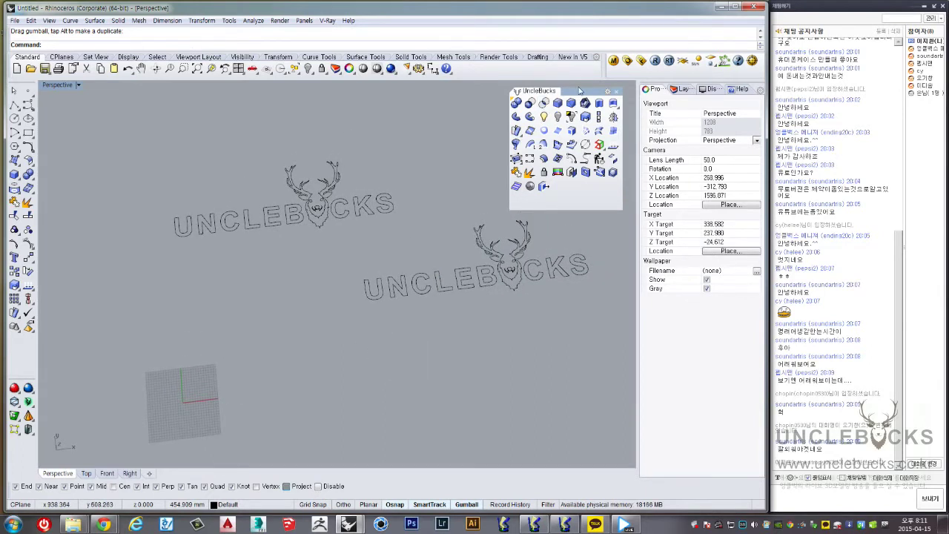
pyautogui.moveTo(574, 90); pyautogui.dragTo(573, 89)
pyautogui.moveTo(435, 274)
pyautogui.mouseDown(button='right')
pyautogui.moveTo(429, 256)
pyautogui.moveTo(417, 258)
pyautogui.moveTo(427, 261)
pyautogui.moveTo(423, 224)
pyautogui.moveTo(421, 235)
pyautogui.mouseUp(button='right')
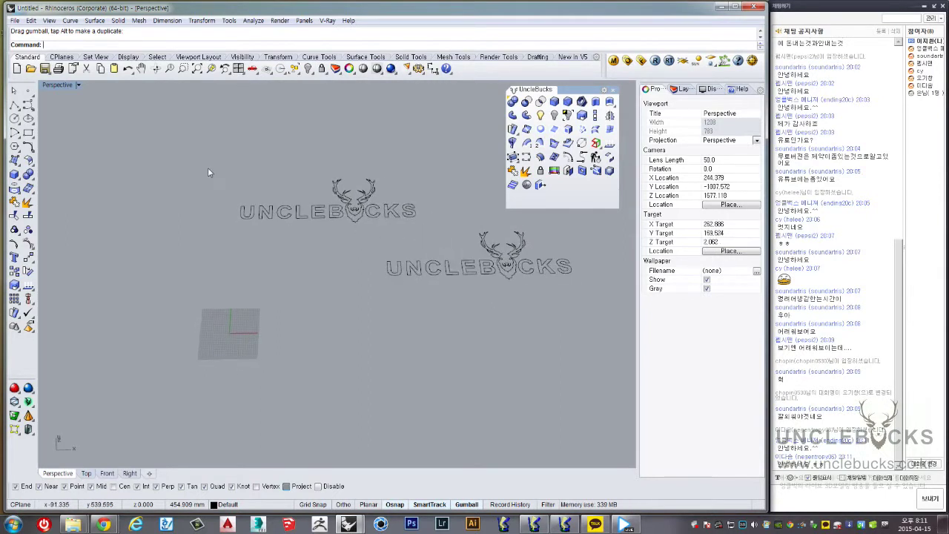
# Select the left logo, deselect it, and zoom in on the logos
pyautogui.moveTo(427, 242); pyautogui.dragTo(435, 233)
pyautogui.moveTo(435, 232)
pyautogui.mouseDown(button='right')
pyautogui.moveTo(377, 232)
pyautogui.moveTo(325, 280)
pyautogui.mouseUp(button='right')
pyautogui.press('Escape')
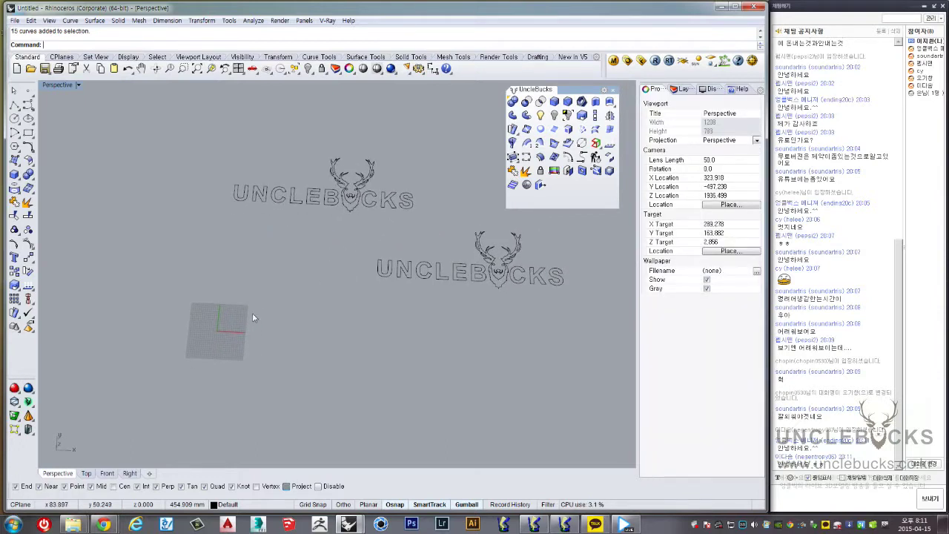
pyautogui.scroll(1, 252, 313)
pyautogui.scroll(2, 235, 335)
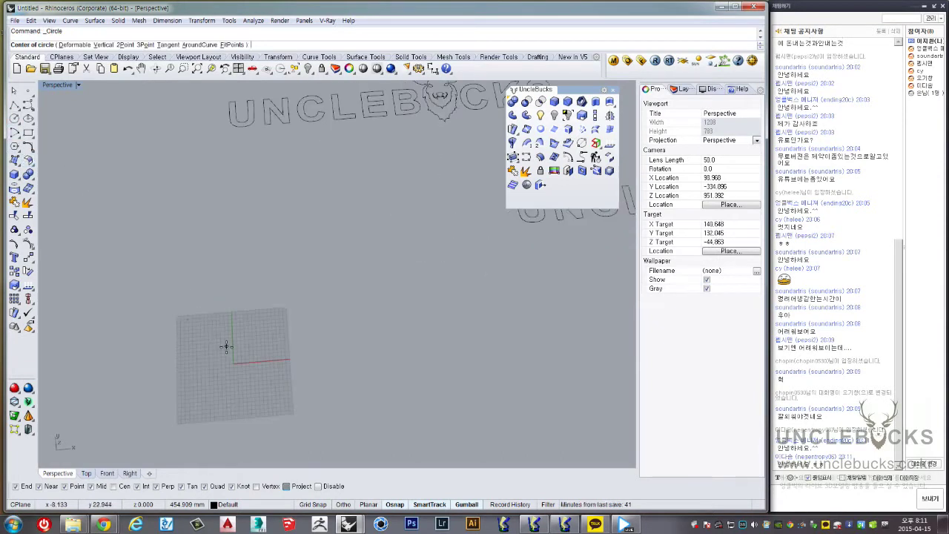
# Draw a large circle centred on the origin around the grid plane, then select it
pyautogui.scroll(3, 230, 354)
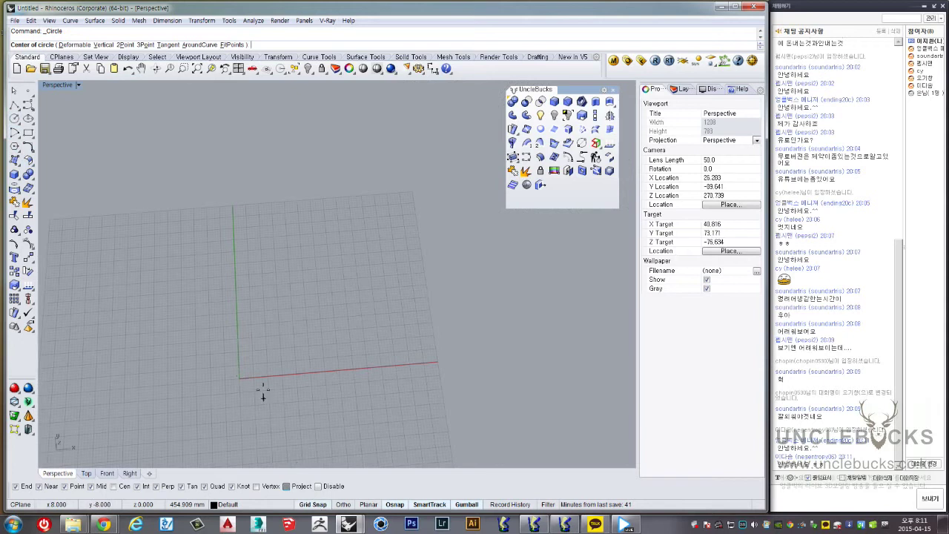
pyautogui.scroll(-3, 281, 373)
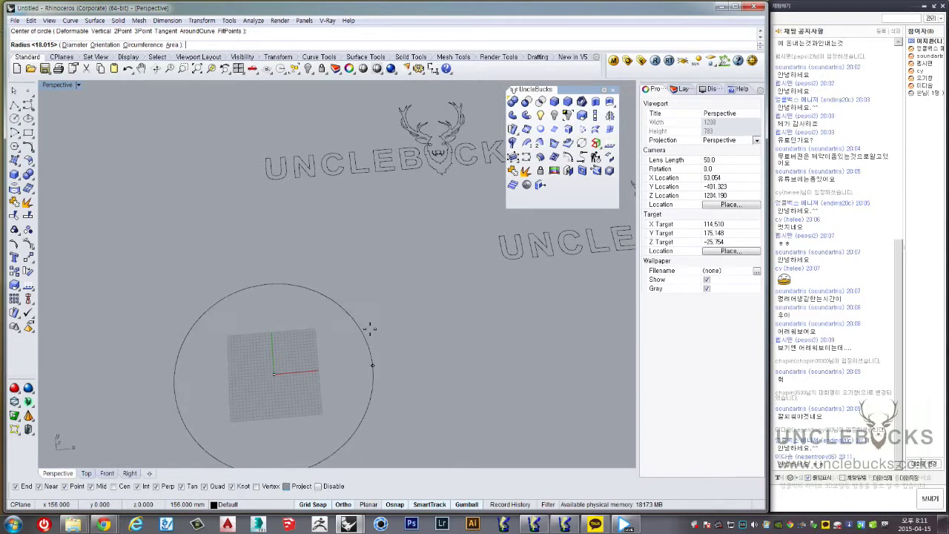
pyautogui.click(367, 346)
pyautogui.moveTo(346, 366); pyautogui.dragTo(435, 339, button='right')
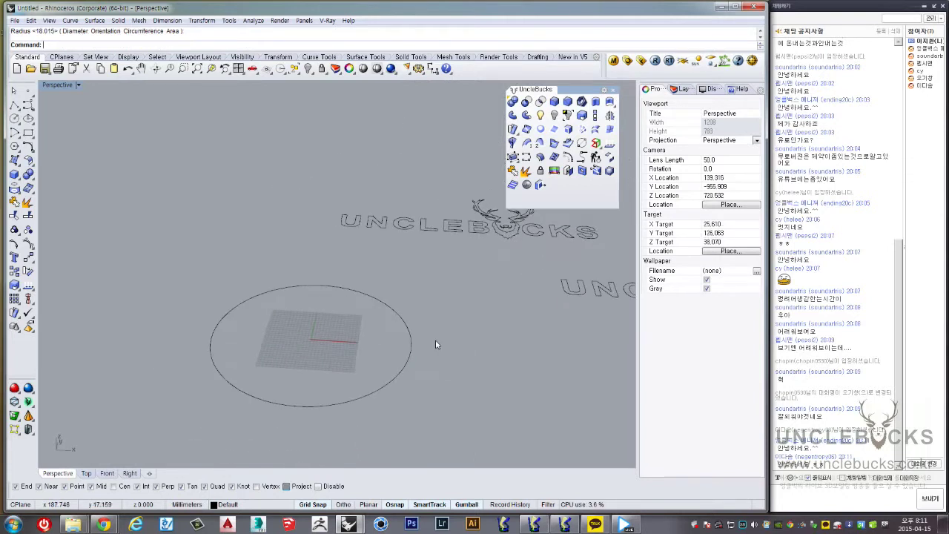
pyautogui.click(411, 338)
pyautogui.moveTo(312, 290); pyautogui.dragTo(312, 342, button='right')
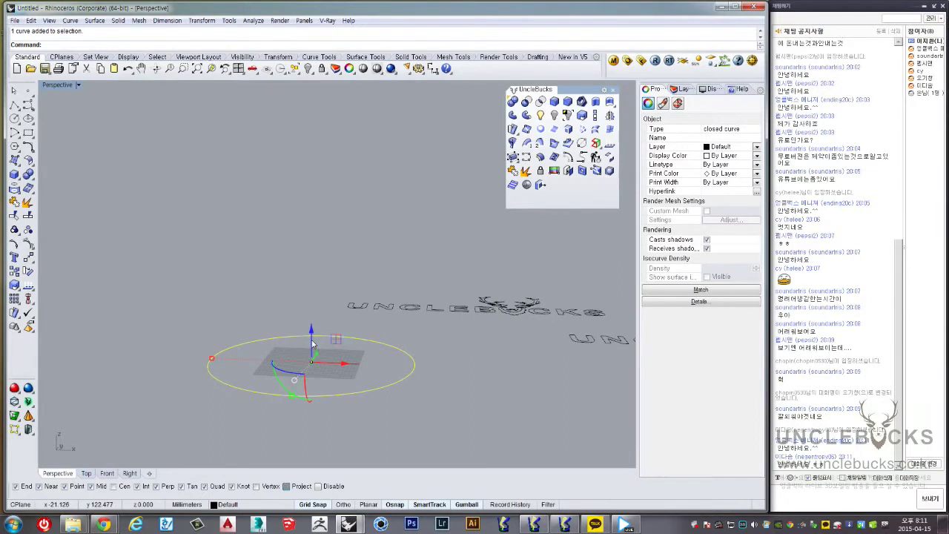
# Copy the circle upward twice with the gumball and enlarge the top copy
pyautogui.keyDown('alt'); pyautogui.moveTo(313, 343); pyautogui.dragTo(317, 214); pyautogui.keyUp('alt')
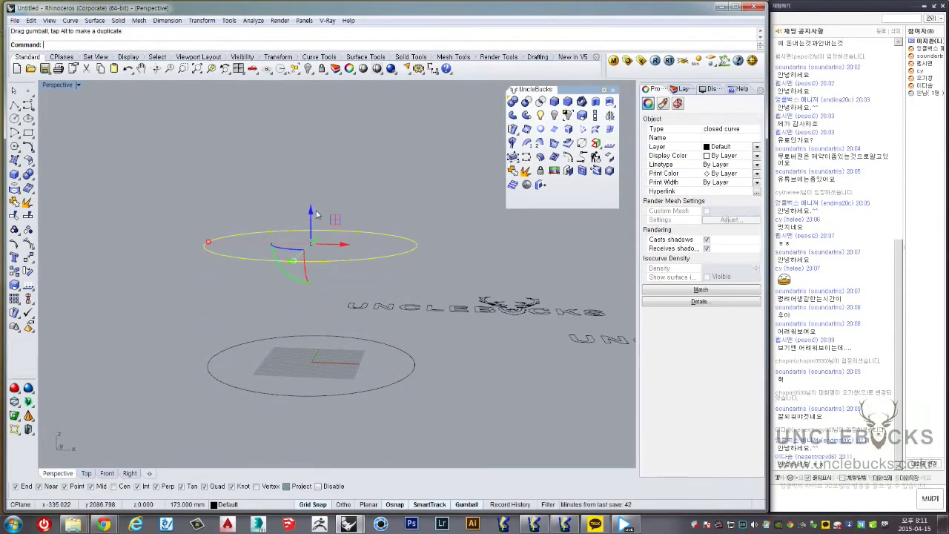
pyautogui.moveTo(316, 214); pyautogui.dragTo(311, 224, button='right')
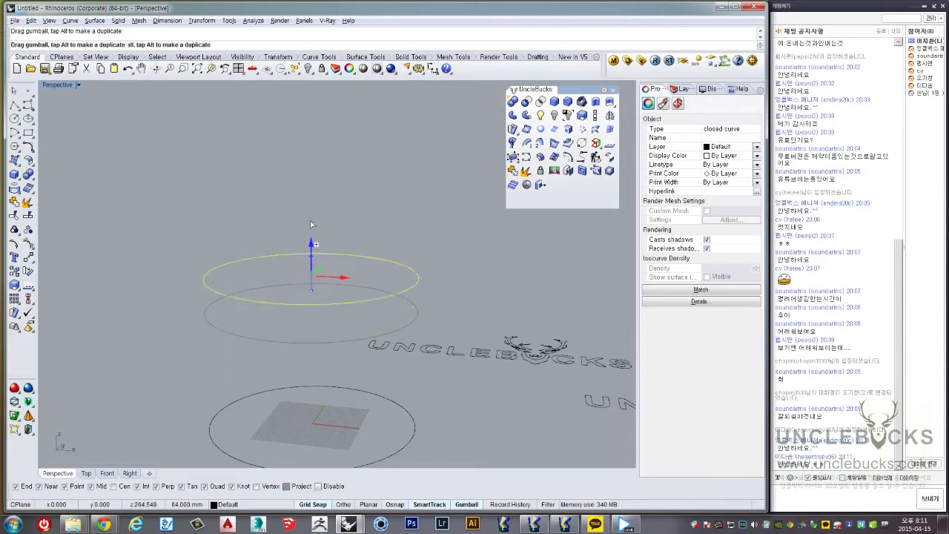
pyautogui.moveTo(309, 168)
pyautogui.mouseDown(button='right')
pyautogui.moveTo(326, 248)
pyautogui.moveTo(259, 216)
pyautogui.mouseUp(button='right')
pyautogui.scroll(-2, 315, 208)
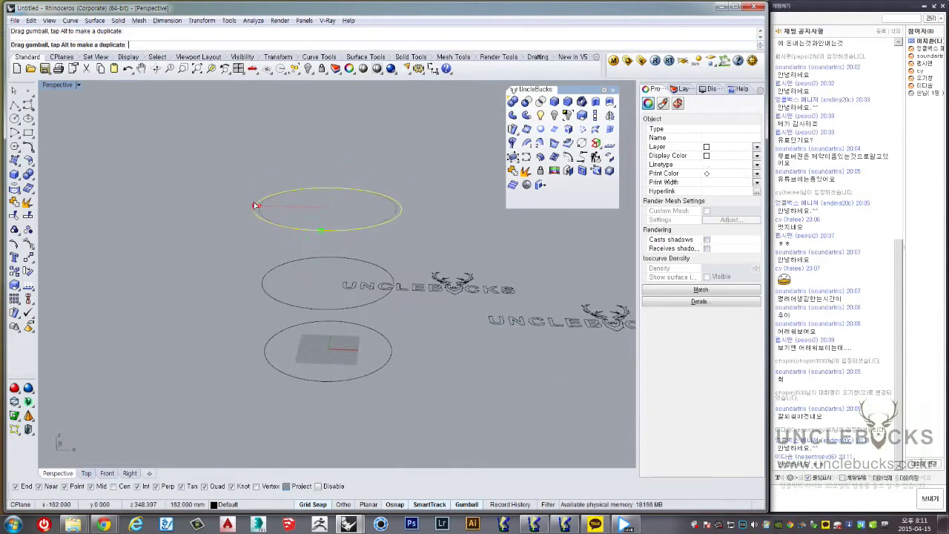
pyautogui.moveTo(254, 206); pyautogui.dragTo(244, 195)
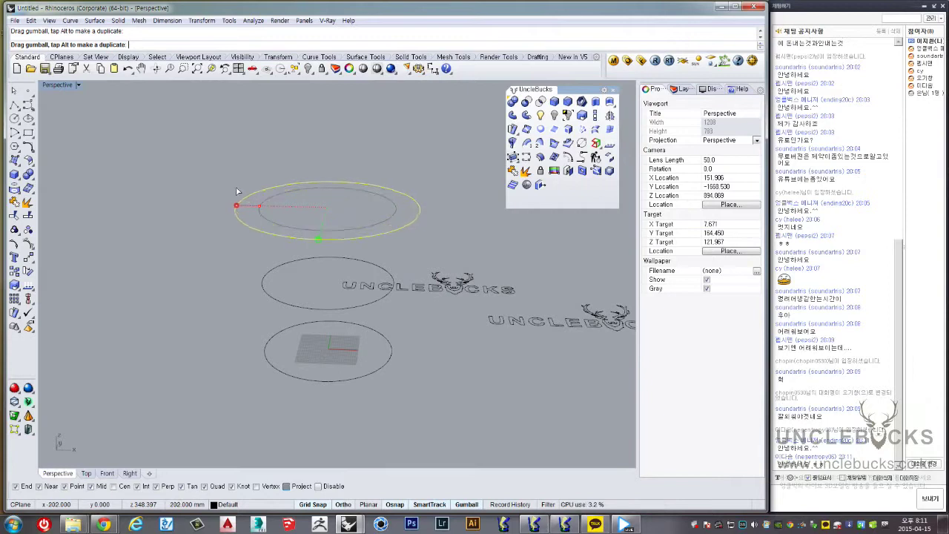
pyautogui.moveTo(230, 190); pyautogui.dragTo(231, 192)
# Loft the three stacked circles into an open, flared hourglass surface
pyautogui.moveTo(254, 218); pyautogui.dragTo(345, 417, button='right')
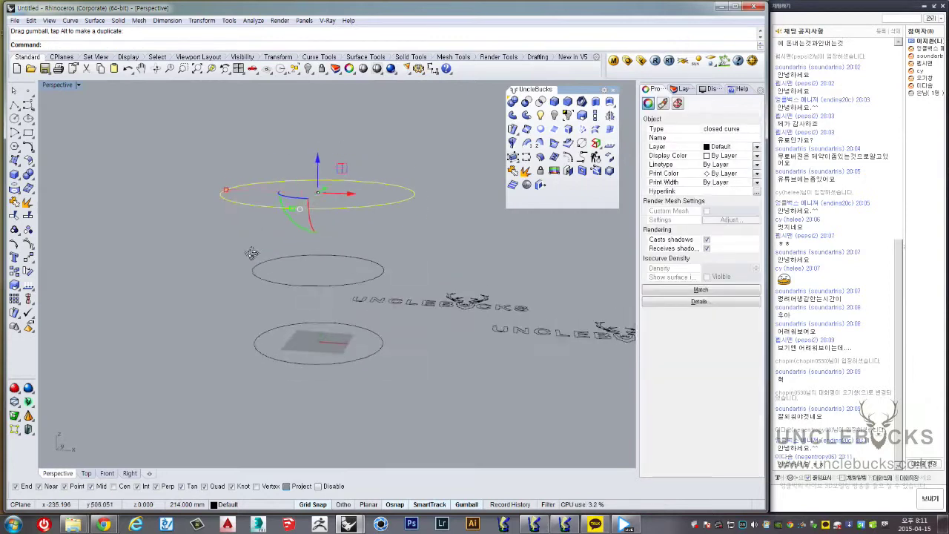
pyautogui.moveTo(298, 358)
pyautogui.mouseDown(button='right')
pyautogui.moveTo(265, 352)
pyautogui.moveTo(297, 262)
pyautogui.mouseUp(button='right')
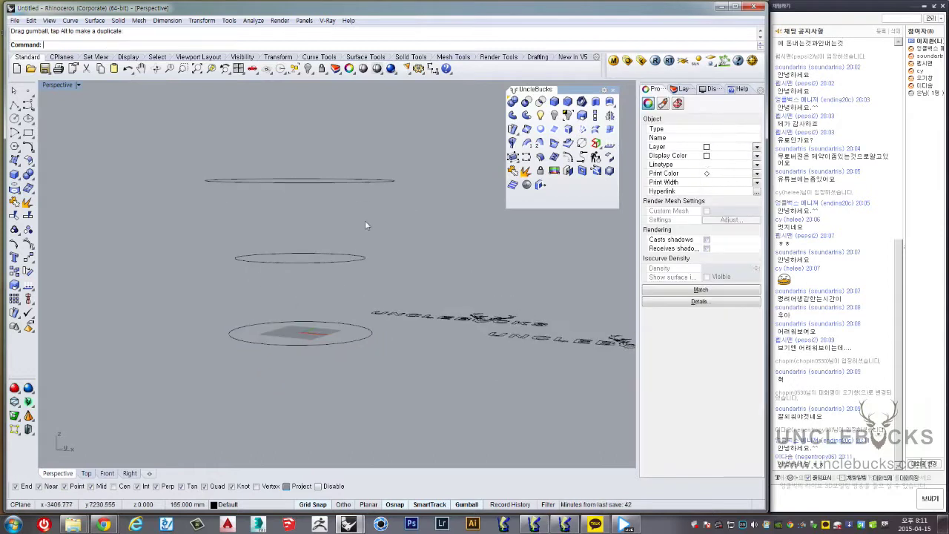
pyautogui.moveTo(365, 225)
pyautogui.mouseDown(button='right')
pyautogui.moveTo(369, 366)
pyautogui.moveTo(456, 263)
pyautogui.mouseUp(button='right')
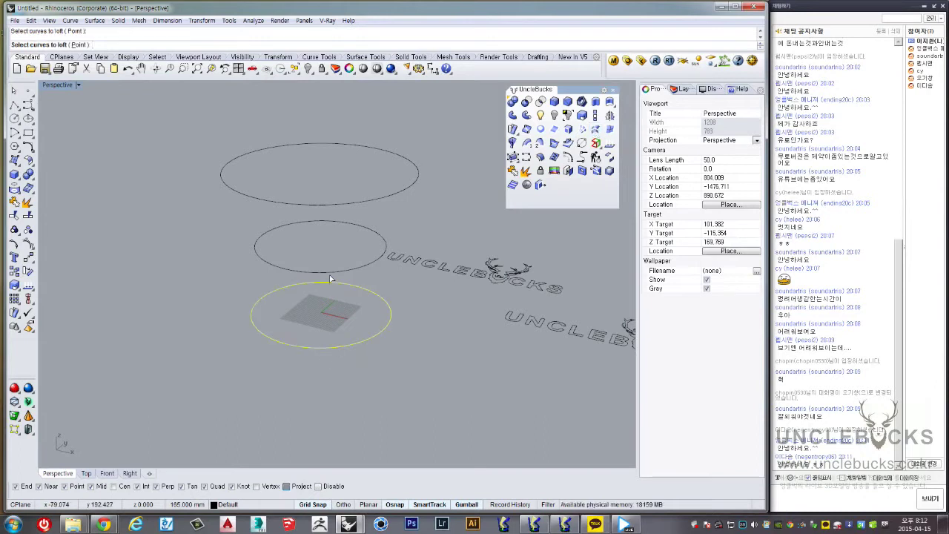
pyautogui.click(333, 207)
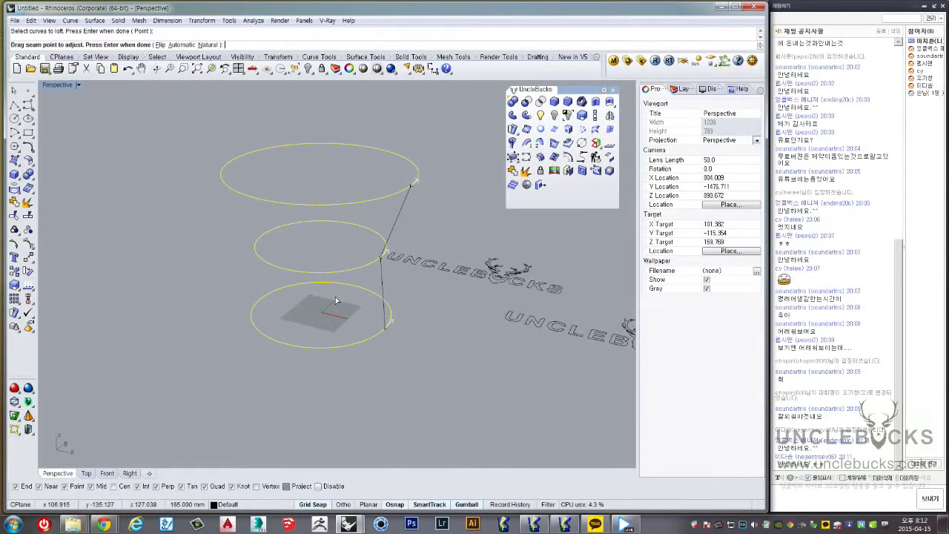
pyautogui.moveTo(336, 300)
pyautogui.mouseDown(button='right')
pyautogui.moveTo(392, 257)
pyautogui.moveTo(371, 292)
pyautogui.mouseUp(button='right')
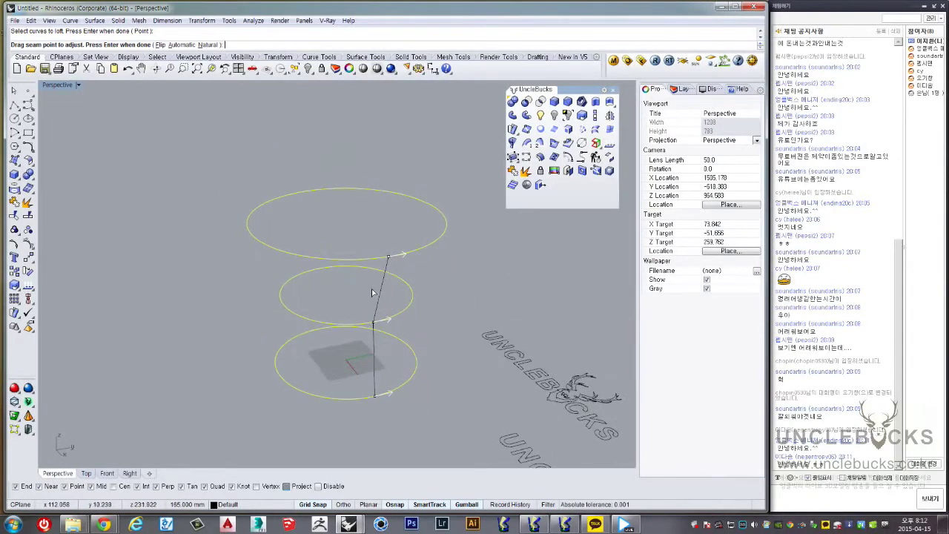
pyautogui.press('Return')
pyautogui.moveTo(373, 288)
pyautogui.mouseDown(button='right')
pyautogui.moveTo(399, 319)
pyautogui.moveTo(410, 299)
pyautogui.mouseUp(button='right')
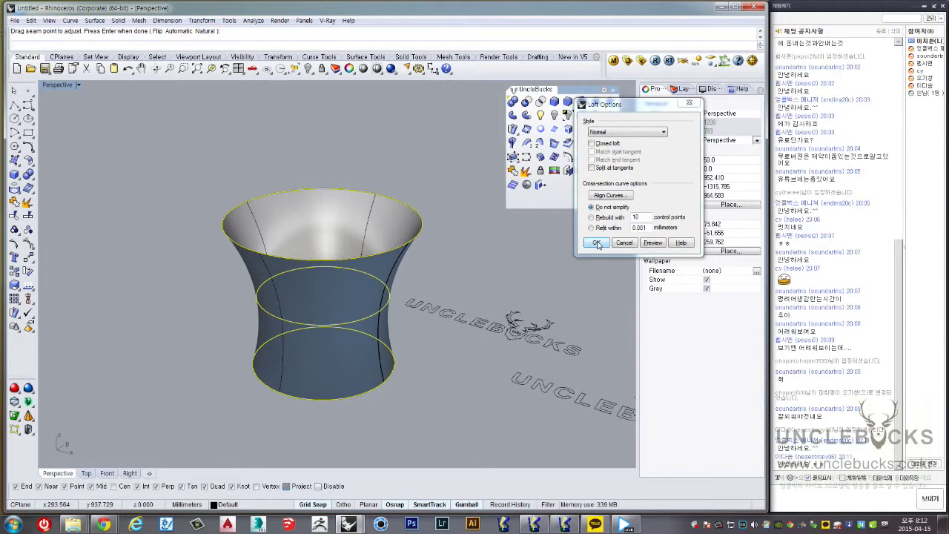
pyautogui.click(597, 245)
pyautogui.moveTo(386, 223)
pyautogui.mouseDown(button='right')
pyautogui.moveTo(382, 268)
pyautogui.moveTo(451, 148)
pyautogui.moveTo(419, 159)
pyautogui.moveTo(330, 267)
pyautogui.moveTo(324, 291)
pyautogui.moveTo(314, 244)
pyautogui.moveTo(356, 235)
pyautogui.moveTo(341, 277)
pyautogui.moveTo(282, 226)
pyautogui.moveTo(238, 247)
pyautogui.moveTo(429, 289)
pyautogui.moveTo(441, 311)
pyautogui.moveTo(461, 297)
pyautogui.moveTo(463, 276)
pyautogui.moveTo(230, 226)
pyautogui.mouseUp(button='right')
# Move the top UNCLEBUCKS logo up and to the right
pyautogui.click(352, 253)
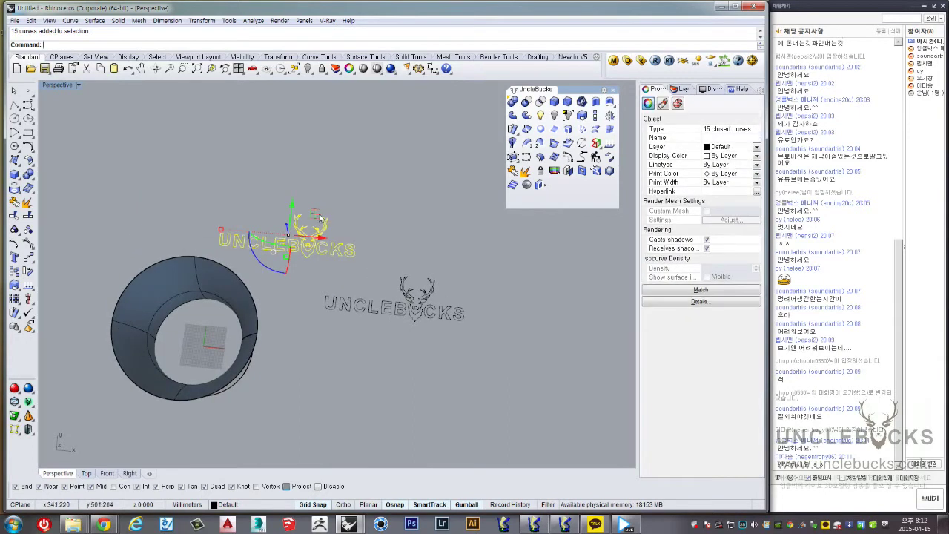
pyautogui.moveTo(351, 253); pyautogui.dragTo(368, 204)
pyautogui.click(347, 269)
# Window-select the lower UNCLEBUCKS logo and move it to its new spot beside the vase
pyautogui.moveTo(292, 248); pyautogui.dragTo(514, 338)
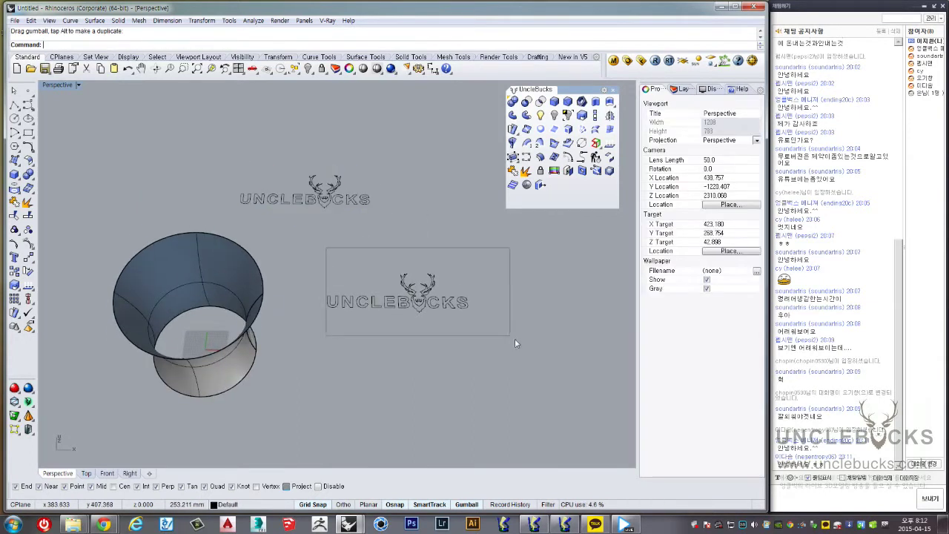
pyautogui.moveTo(292, 249); pyautogui.dragTo(492, 333)
pyautogui.moveTo(492, 333); pyautogui.dragTo(465, 336, button='right')
pyautogui.press('Escape')
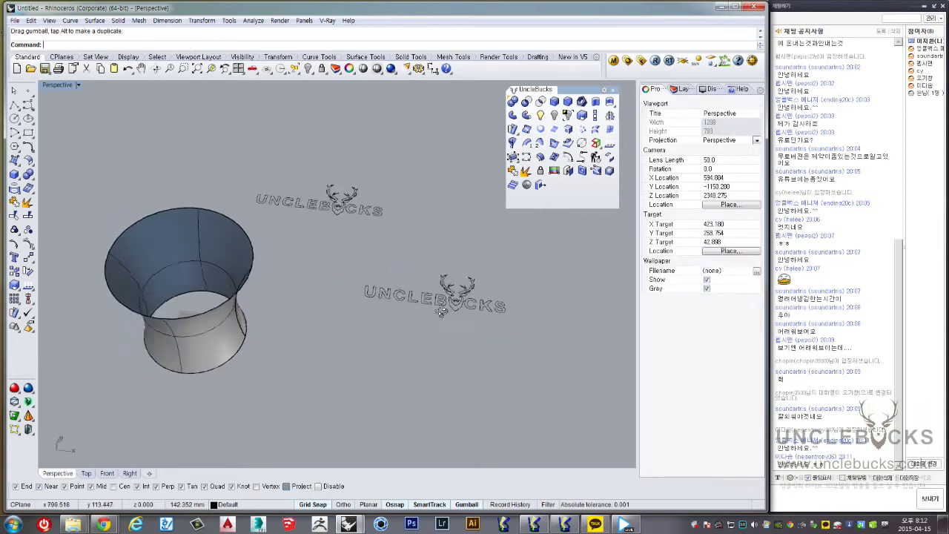
pyautogui.moveTo(423, 282); pyautogui.dragTo(385, 274, button='right')
pyautogui.moveTo(510, 324)
pyautogui.mouseDown()
pyautogui.moveTo(333, 265)
pyautogui.moveTo(374, 284)
pyautogui.mouseUp()
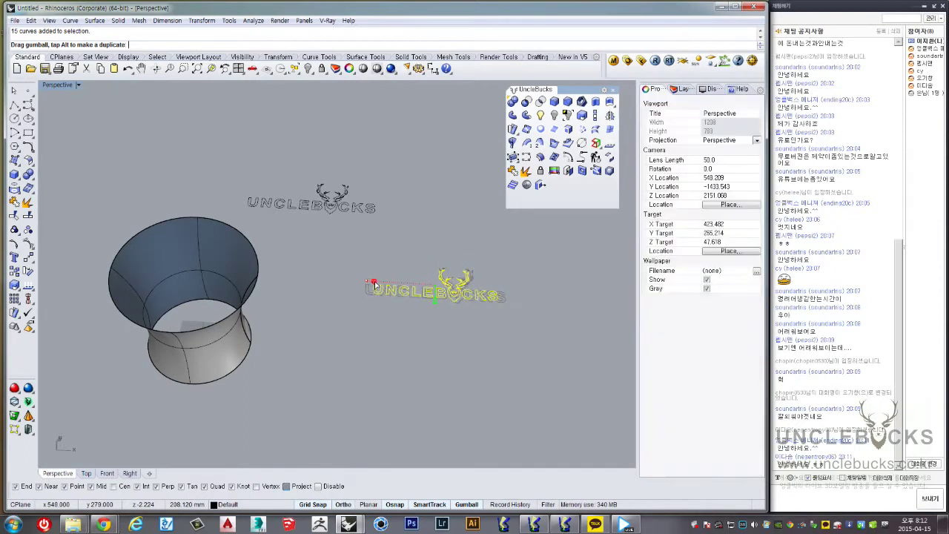
pyautogui.moveTo(372, 309)
pyautogui.mouseDown(button='right')
pyautogui.moveTo(352, 310)
pyautogui.moveTo(326, 264)
pyautogui.mouseUp(button='right')
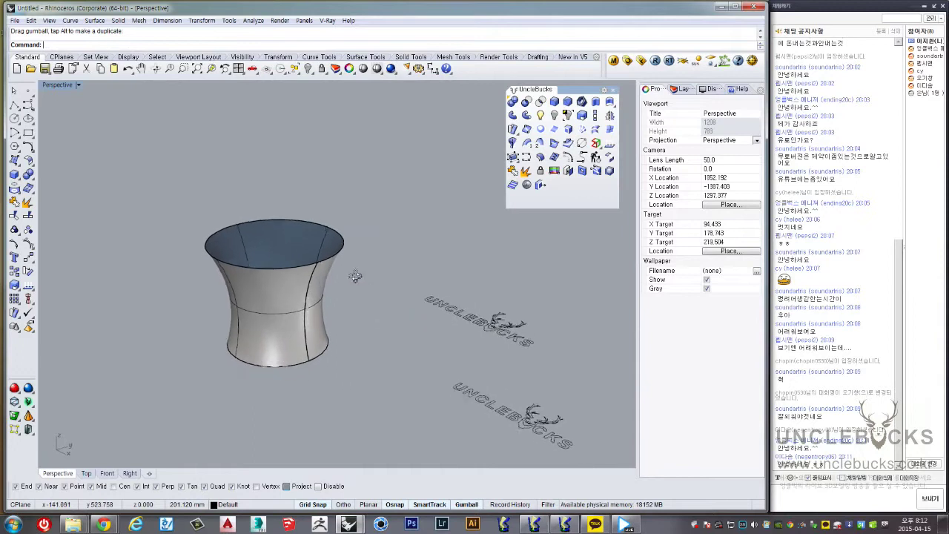
pyautogui.scroll(3, 326, 264)
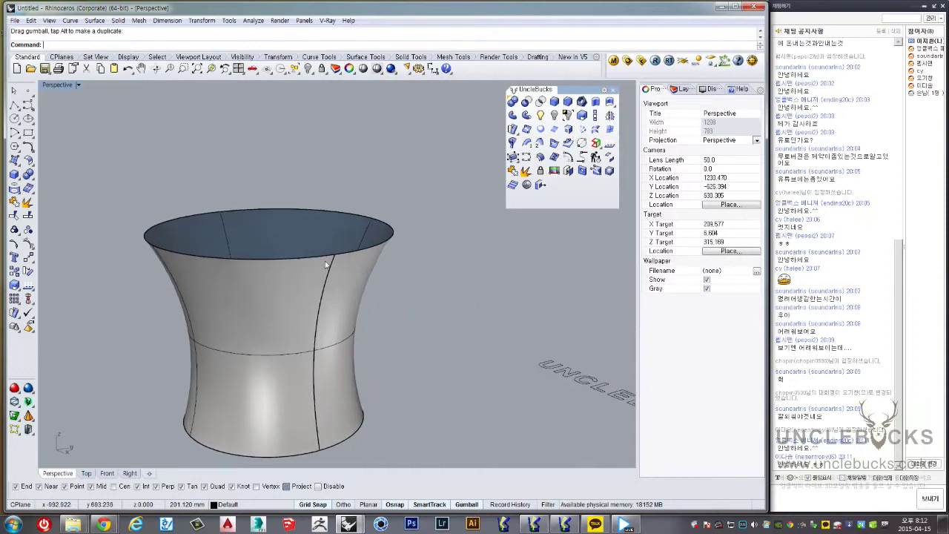
pyautogui.click(350, 289)
pyautogui.moveTo(363, 332)
pyautogui.mouseDown(button='right')
pyautogui.moveTo(366, 288)
pyautogui.moveTo(342, 254)
pyautogui.mouseUp(button='right')
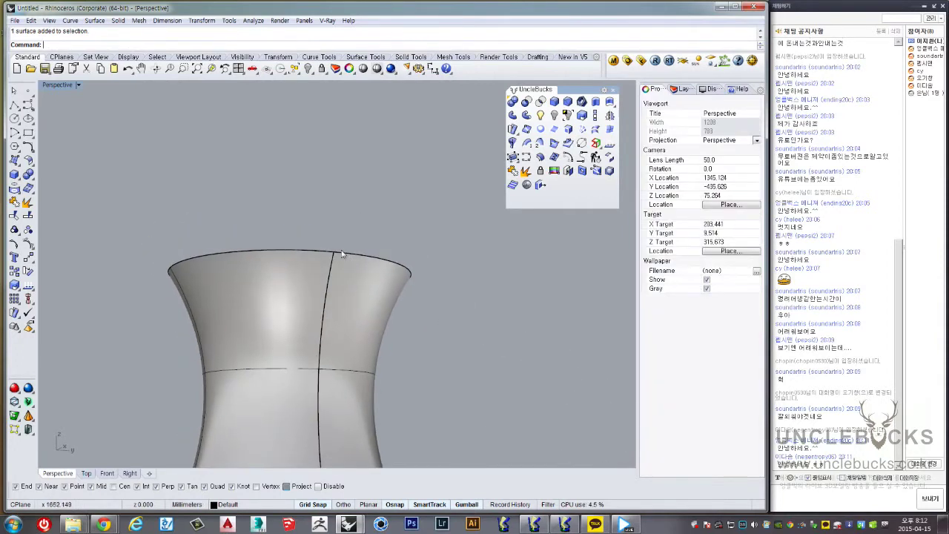
pyautogui.moveTo(321, 384)
pyautogui.mouseDown(button='right')
pyautogui.moveTo(343, 191)
pyautogui.moveTo(356, 296)
pyautogui.moveTo(355, 269)
pyautogui.mouseUp(button='right')
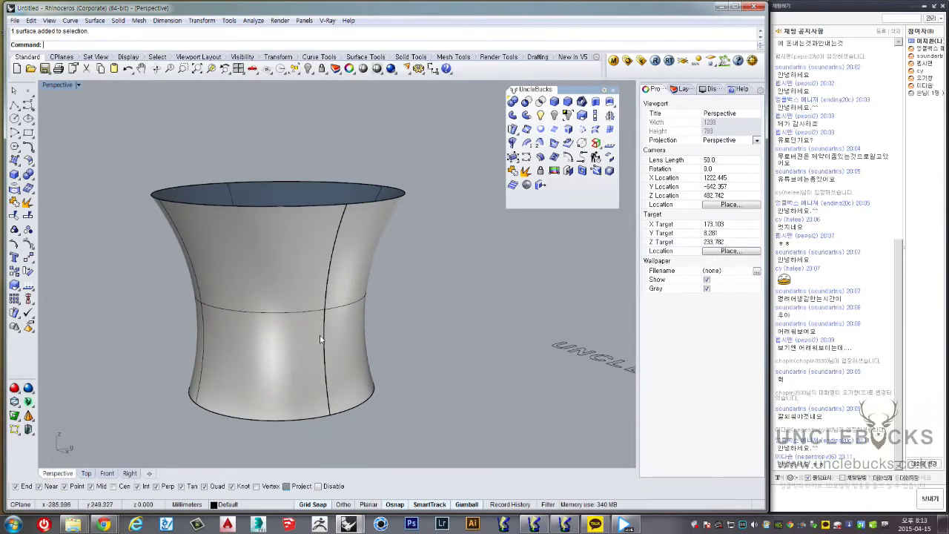
pyautogui.moveTo(334, 268); pyautogui.dragTo(334, 297, button='right')
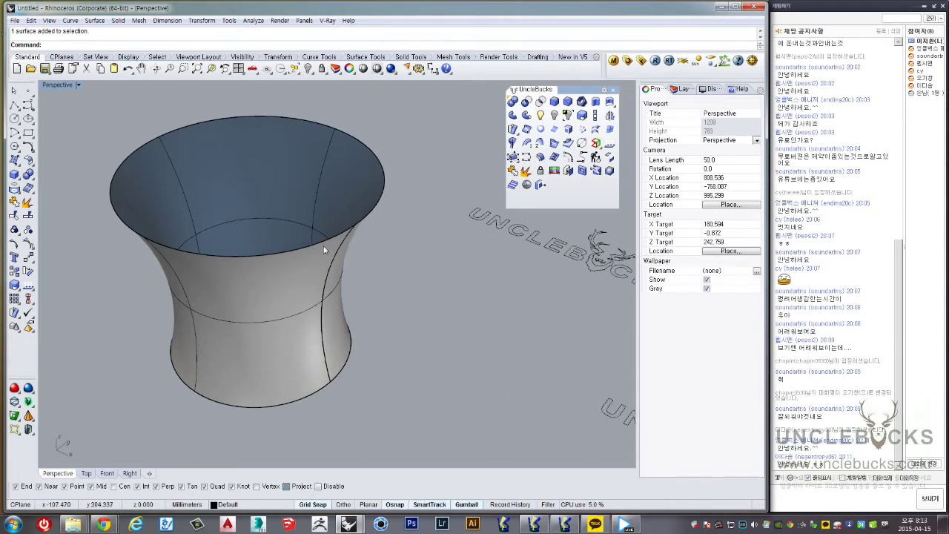
pyautogui.moveTo(324, 250); pyautogui.dragTo(320, 227, button='right')
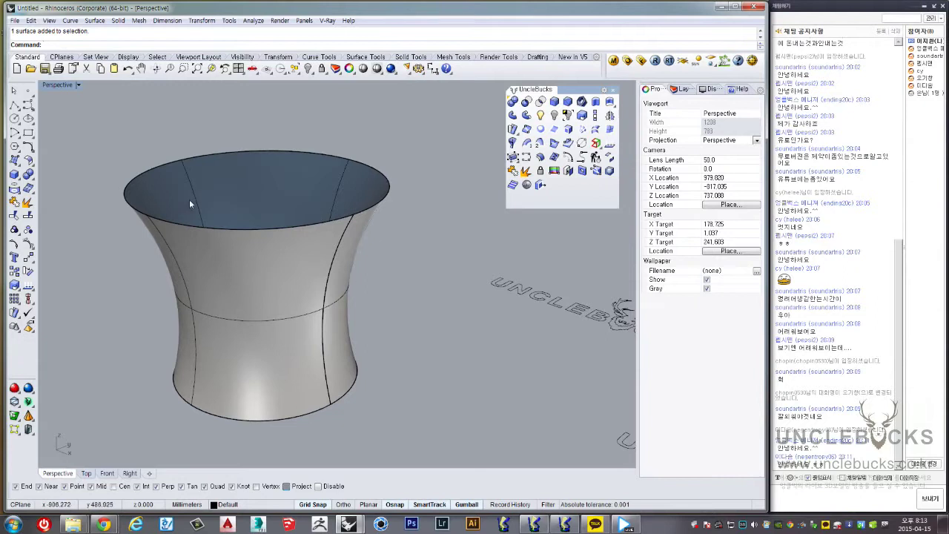
pyautogui.moveTo(190, 203); pyautogui.dragTo(215, 223, button='right')
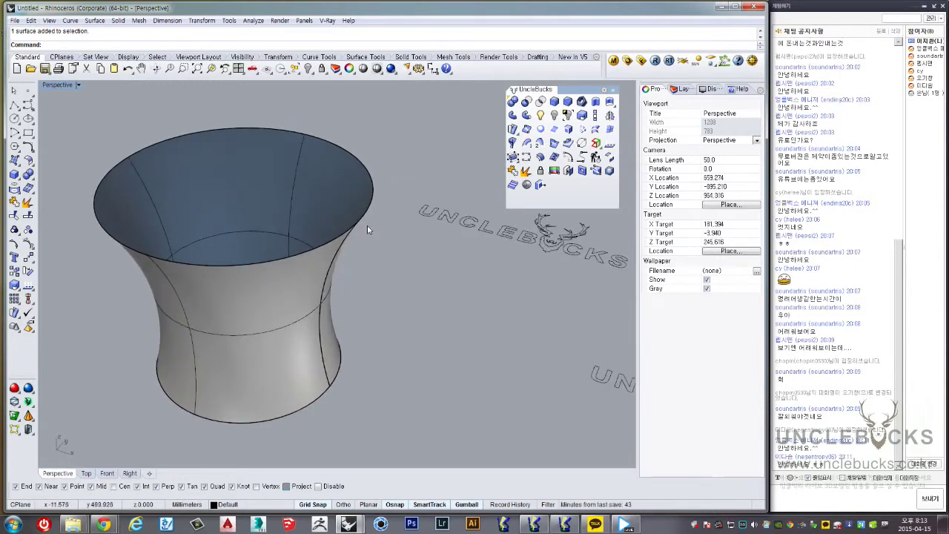
pyautogui.moveTo(367, 226); pyautogui.dragTo(355, 211, button='right')
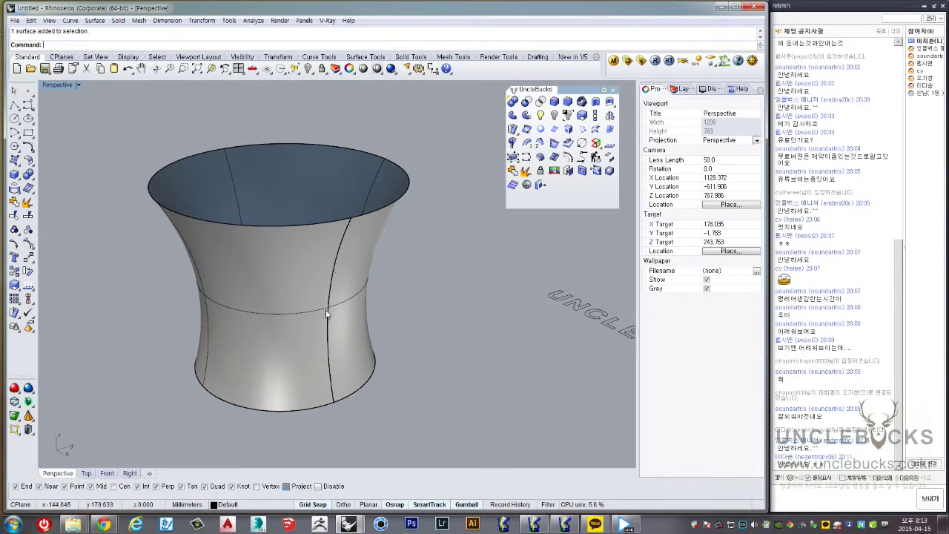
pyautogui.moveTo(369, 207)
pyautogui.mouseDown(button='right')
pyautogui.moveTo(401, 308)
pyautogui.moveTo(347, 267)
pyautogui.moveTo(407, 272)
pyautogui.moveTo(415, 291)
pyautogui.mouseUp(button='right')
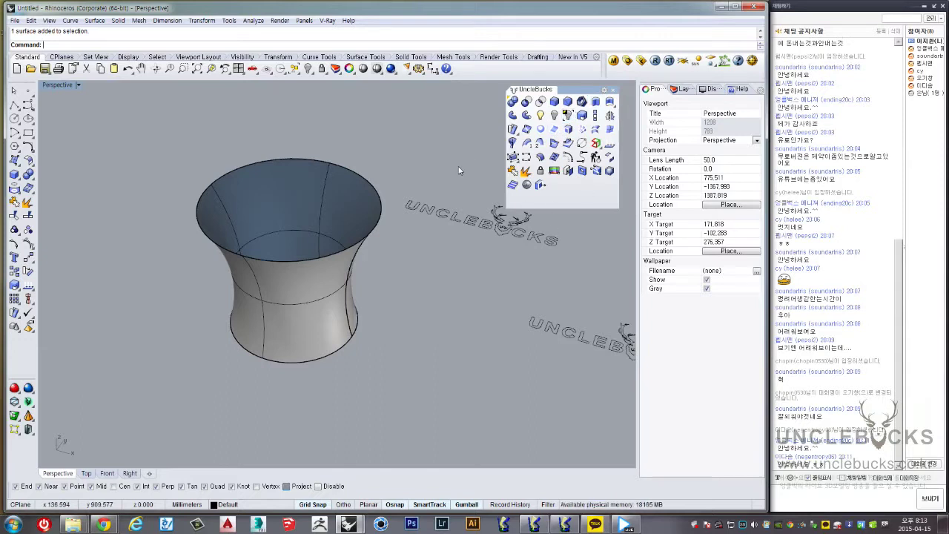
pyautogui.moveTo(450, 167); pyautogui.dragTo(484, 166, button='right')
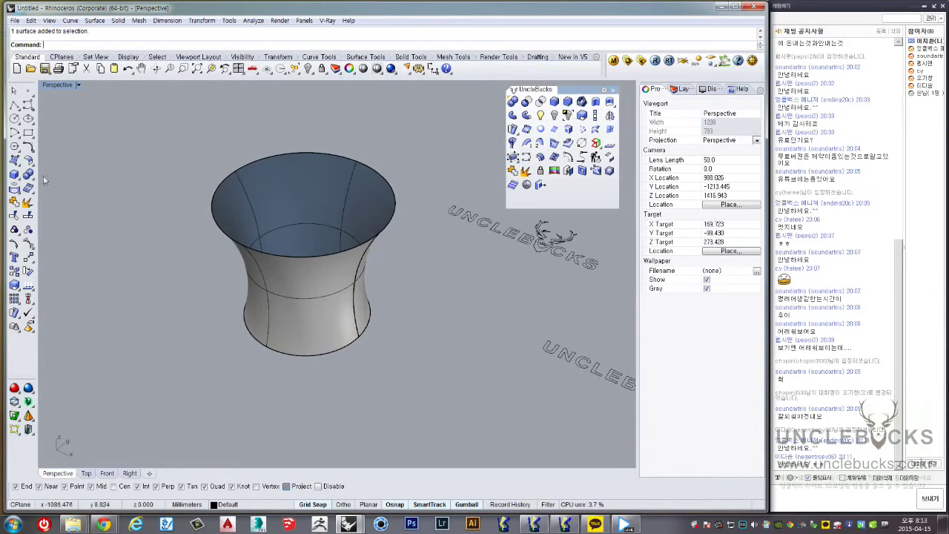
# Browse the solid, transform and curve tool sets, returning to the Standard toolbar
pyautogui.click(16, 176)
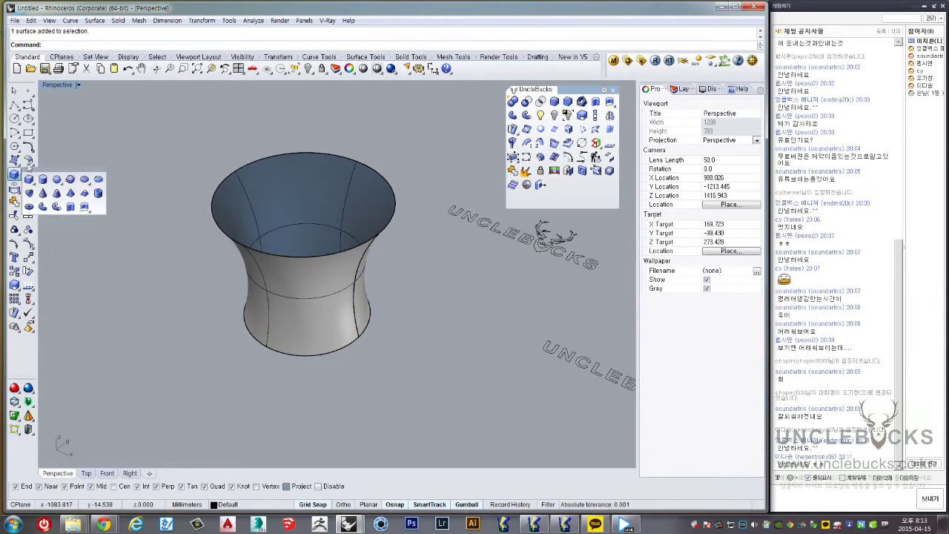
pyautogui.click(199, 57)
pyautogui.click(241, 57)
pyautogui.click(276, 57)
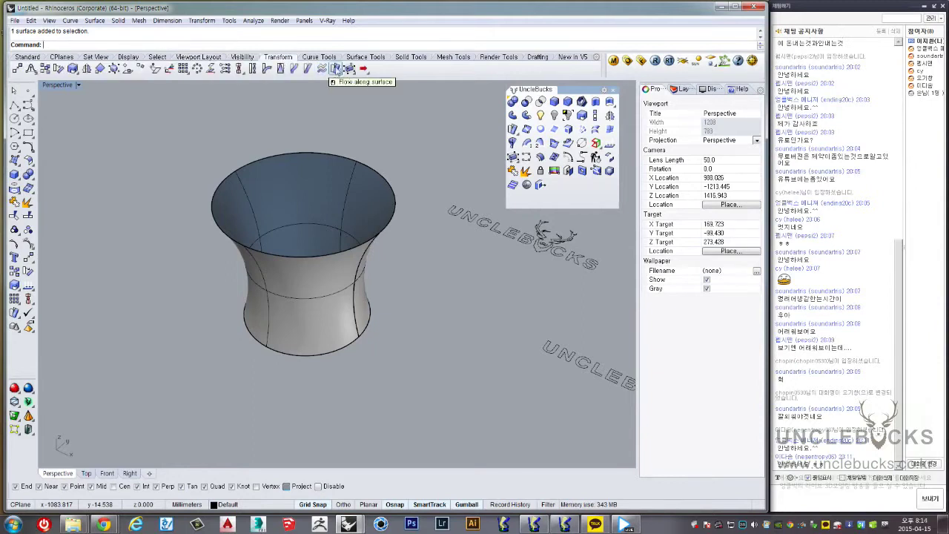
pyautogui.click(330, 59)
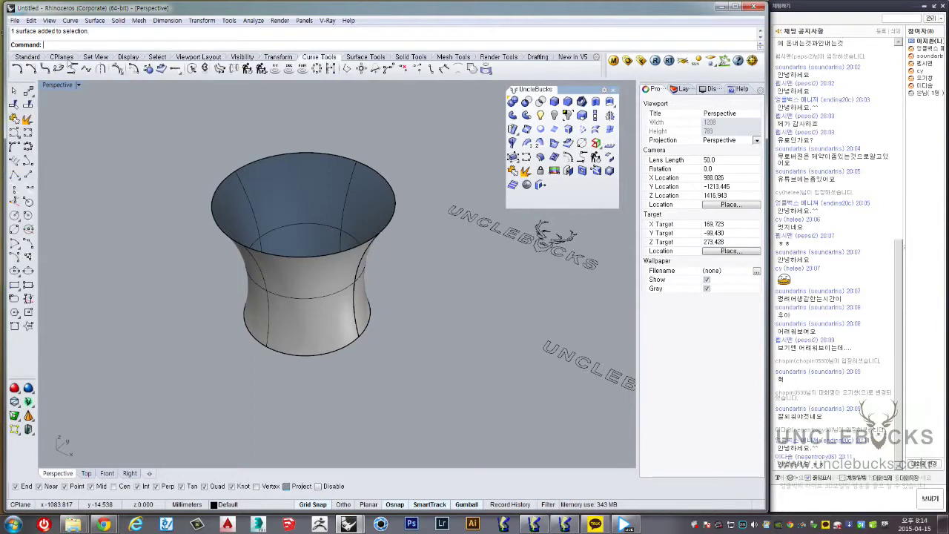
pyautogui.click(37, 58)
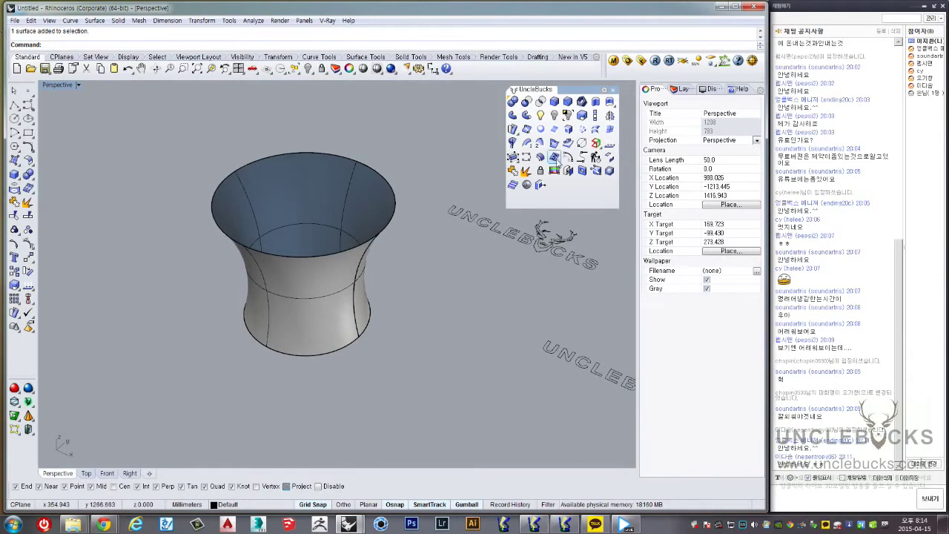
# Run CreateUVCrv on the vase surface to get a flat rectangular UV outline
pyautogui.click(554, 157)
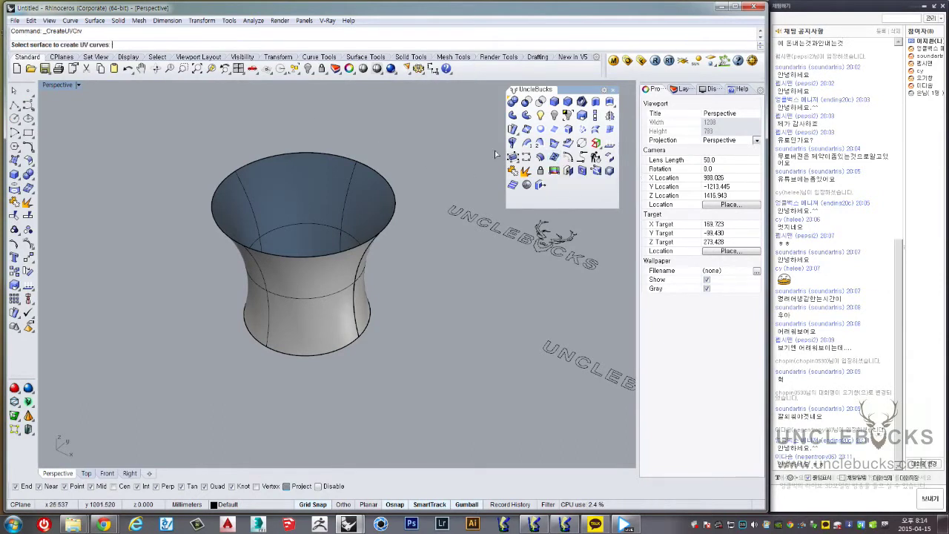
pyautogui.moveTo(426, 203)
pyautogui.mouseDown(button='right')
pyautogui.moveTo(394, 264)
pyautogui.moveTo(398, 244)
pyautogui.mouseUp(button='right')
pyautogui.click(364, 222)
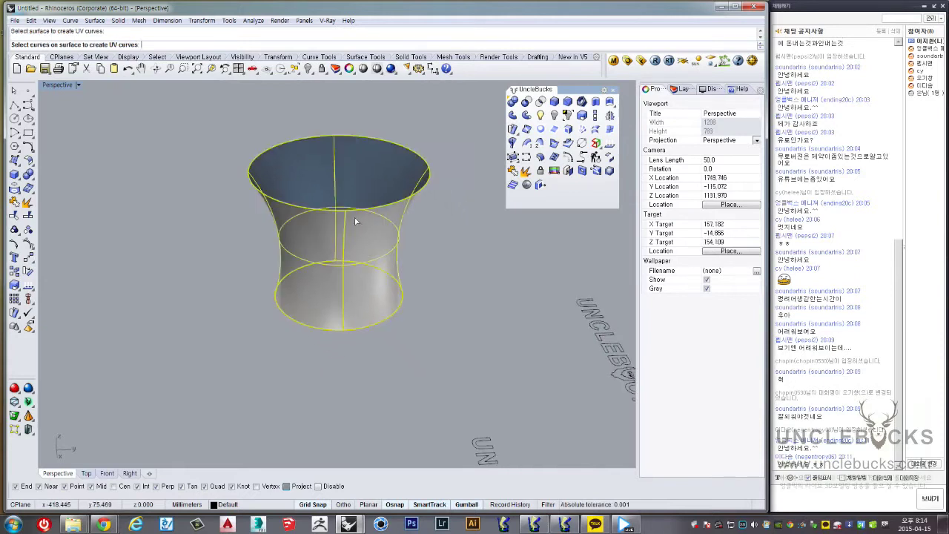
pyautogui.moveTo(315, 270)
pyautogui.mouseDown(button='right')
pyautogui.moveTo(440, 297)
pyautogui.moveTo(403, 350)
pyautogui.mouseUp(button='right')
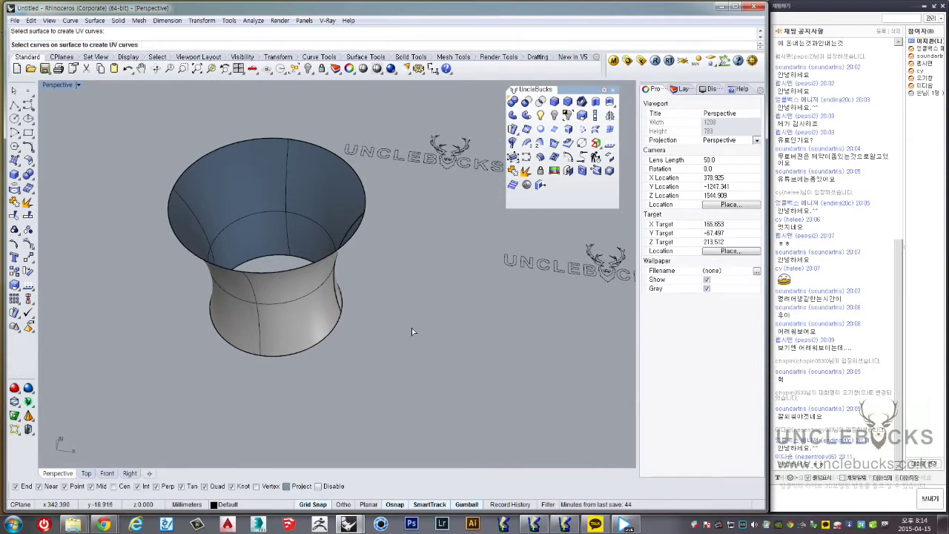
pyautogui.rightClick(411, 328)
pyautogui.moveTo(411, 327)
pyautogui.mouseDown(button='right')
pyautogui.moveTo(451, 280)
pyautogui.moveTo(350, 228)
pyautogui.moveTo(292, 276)
pyautogui.mouseUp(button='right')
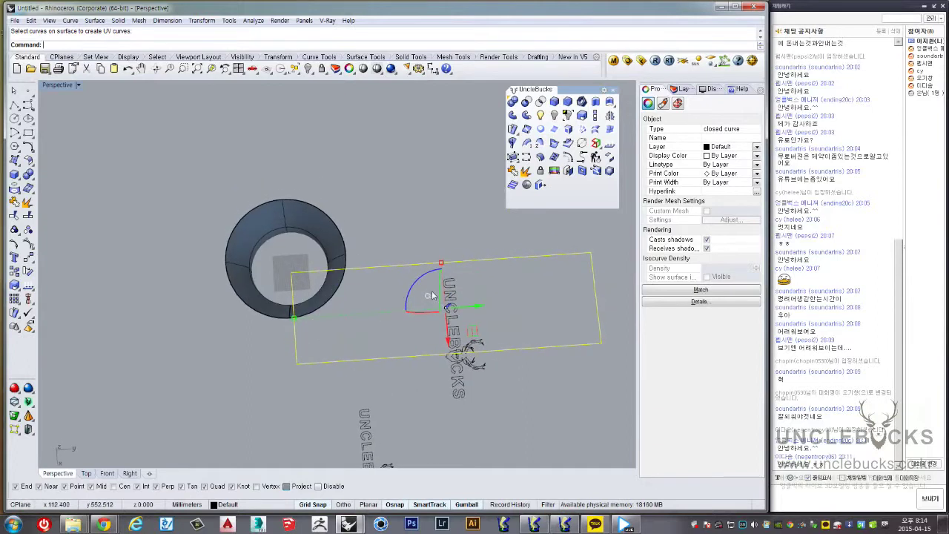
# Select both UNCLEBUCKS logos and shift them toward the outline
pyautogui.moveTo(434, 295); pyautogui.dragTo(320, 191, button='right')
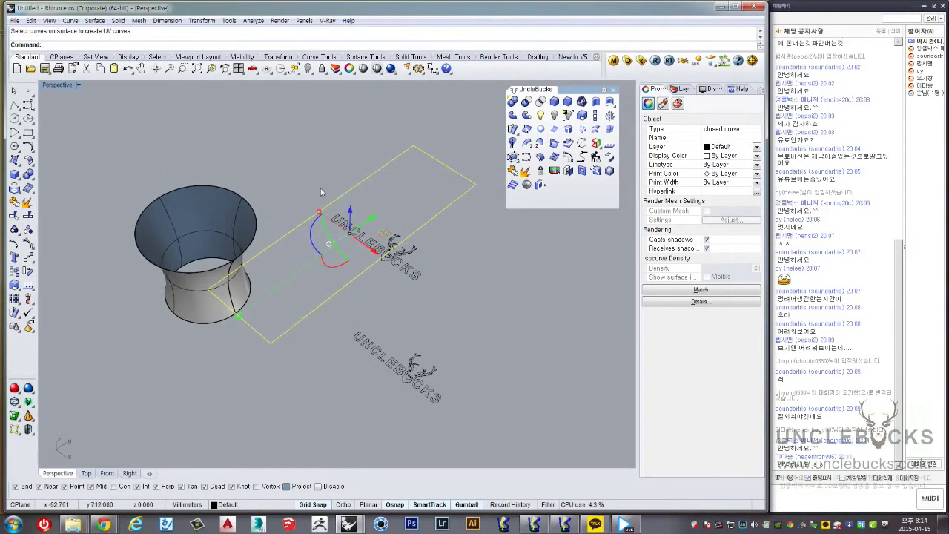
pyautogui.moveTo(320, 191); pyautogui.dragTo(440, 302)
pyautogui.moveTo(429, 319); pyautogui.dragTo(377, 304, button='right')
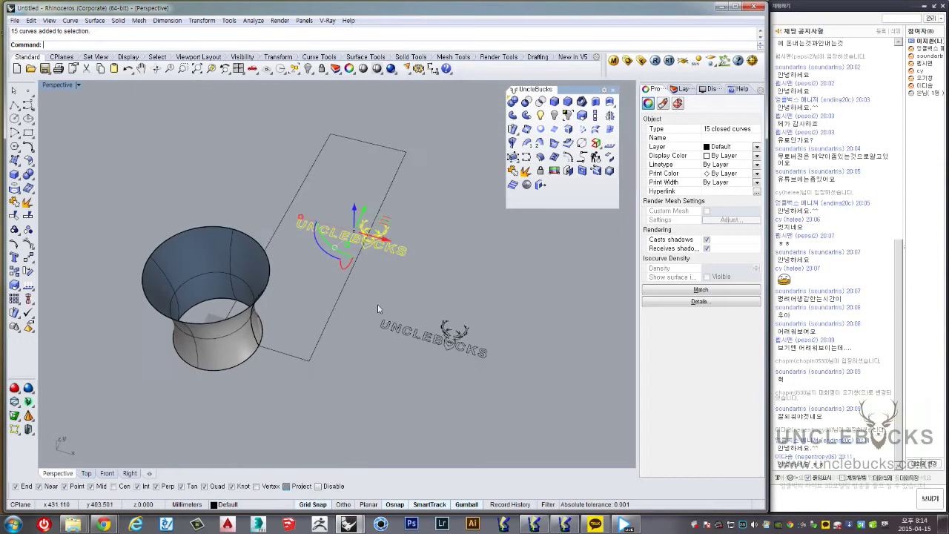
pyautogui.keyDown('shift'); pyautogui.click(415, 335); pyautogui.keyUp('shift')
pyautogui.moveTo(415, 335); pyautogui.dragTo(450, 347, button='right')
pyautogui.moveTo(454, 291); pyautogui.dragTo(467, 251)
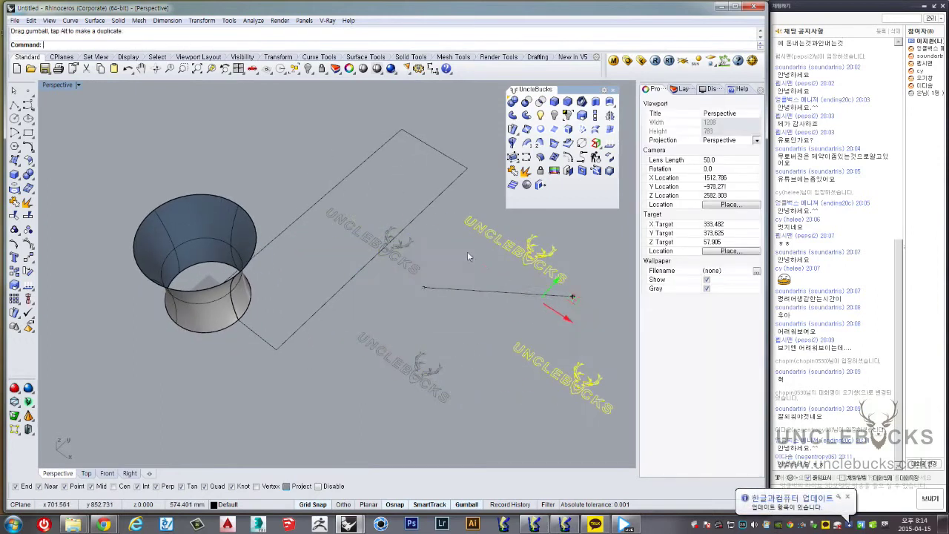
# Select the flat rectangular outline and view it from above
pyautogui.click(372, 256)
pyautogui.moveTo(372, 256); pyautogui.dragTo(335, 245, button='right')
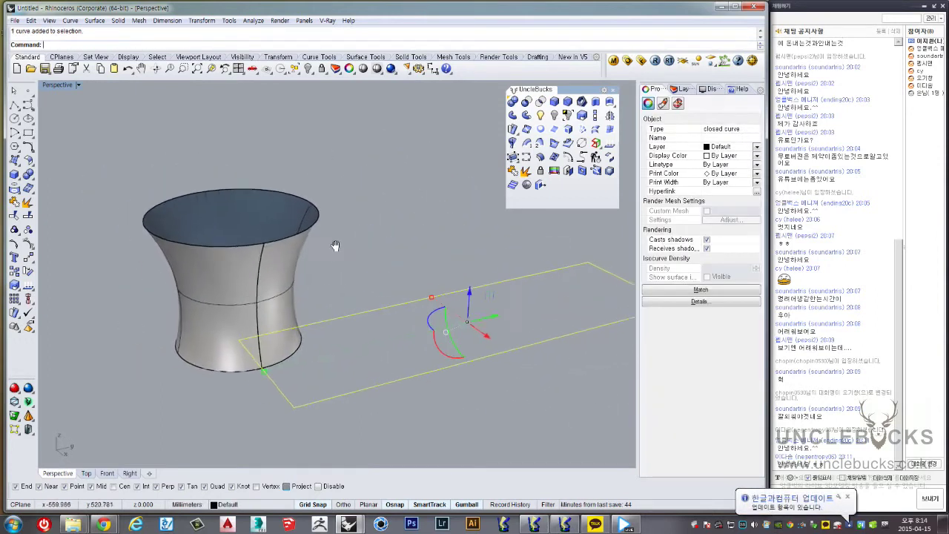
pyautogui.moveTo(335, 227)
pyautogui.mouseDown(button='right')
pyautogui.moveTo(289, 305)
pyautogui.moveTo(281, 136)
pyautogui.moveTo(336, 224)
pyautogui.mouseUp(button='right')
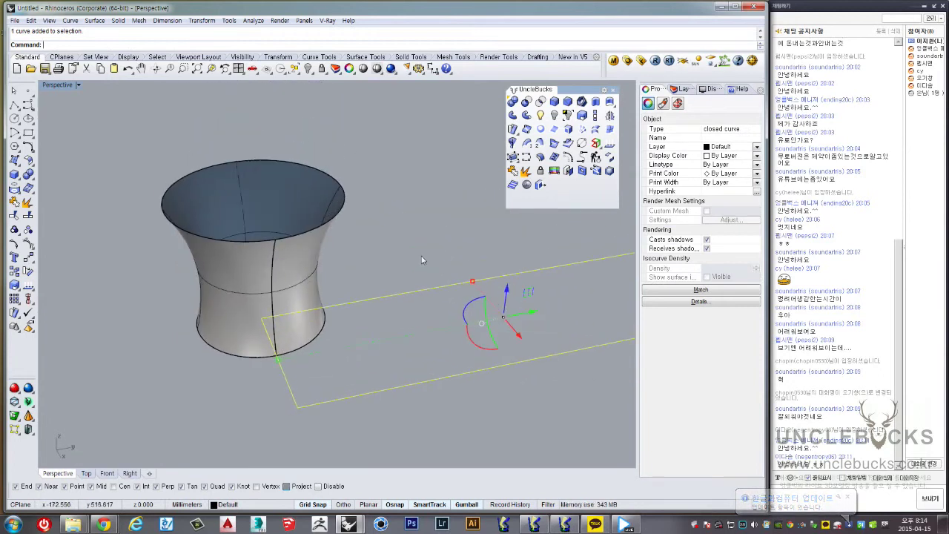
pyautogui.moveTo(421, 260)
pyautogui.mouseDown(button='right')
pyautogui.moveTo(334, 232)
pyautogui.moveTo(364, 264)
pyautogui.moveTo(405, 199)
pyautogui.moveTo(338, 279)
pyautogui.moveTo(377, 229)
pyautogui.moveTo(394, 226)
pyautogui.mouseUp(button='right')
pyautogui.click(335, 233)
pyautogui.click(364, 264)
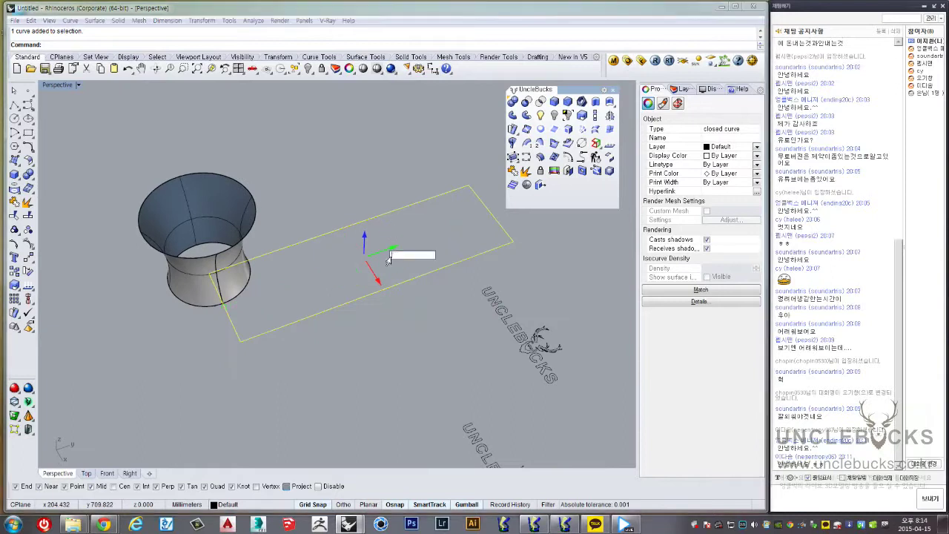
pyautogui.click(430, 295)
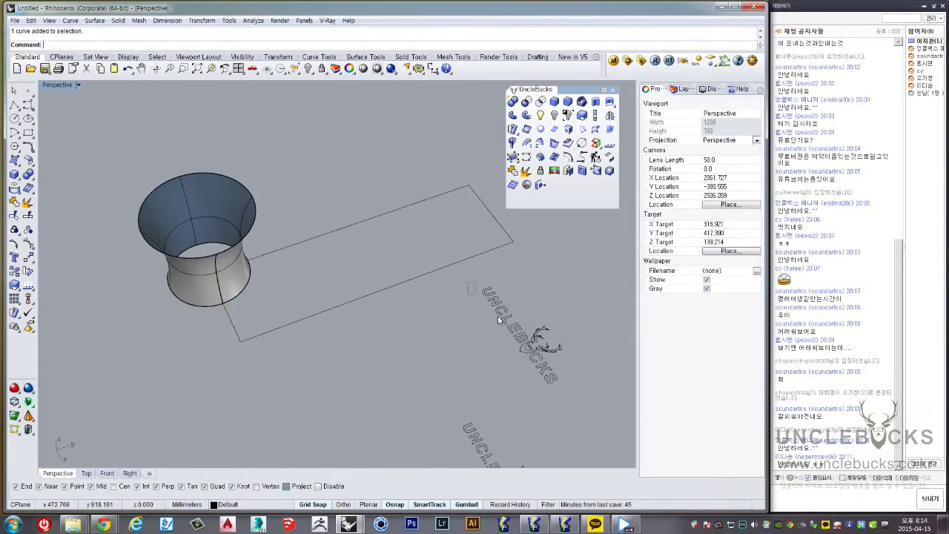
# Rotate the UNCLEBUCKS logo to lie along the outline and move it inside
pyautogui.moveTo(499, 319); pyautogui.dragTo(553, 392)
pyautogui.moveTo(486, 325); pyautogui.dragTo(536, 328)
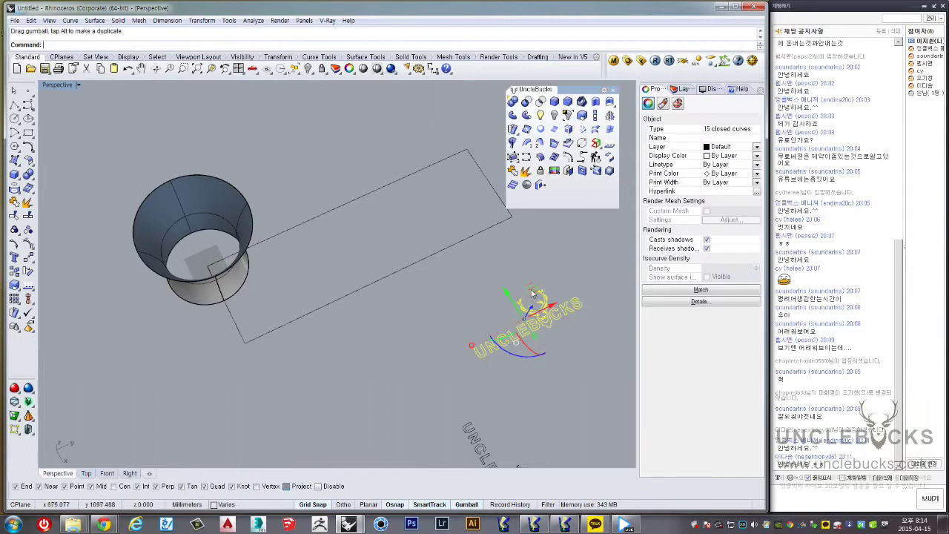
pyautogui.moveTo(531, 294); pyautogui.dragTo(430, 181)
pyautogui.moveTo(430, 182); pyautogui.dragTo(461, 244, button='right')
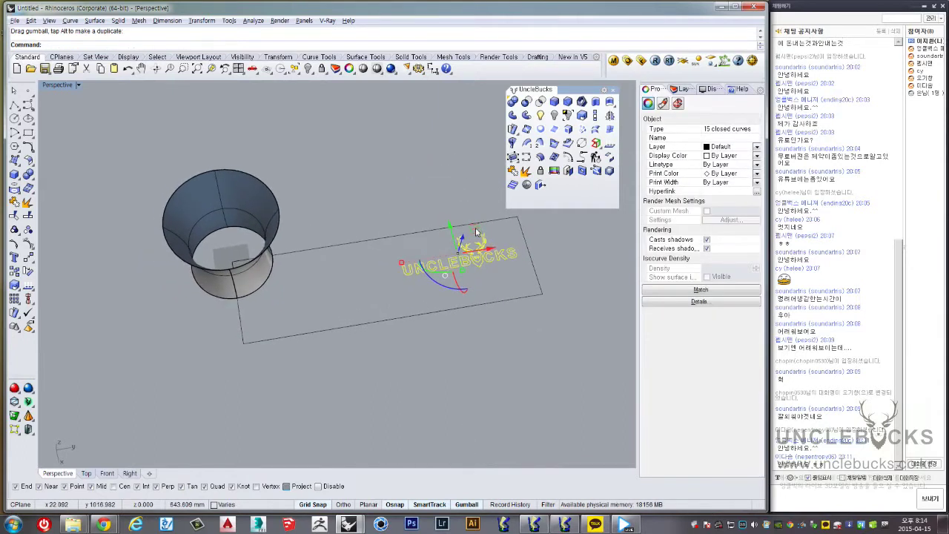
# Place a second logo copy inside the outline and select all 30 logo curves
pyautogui.moveTo(476, 231); pyautogui.dragTo(342, 271)
pyautogui.moveTo(371, 221)
pyautogui.mouseDown(button='right')
pyautogui.moveTo(378, 192)
pyautogui.moveTo(404, 173)
pyautogui.mouseUp(button='right')
pyautogui.scroll(2, 337, 282)
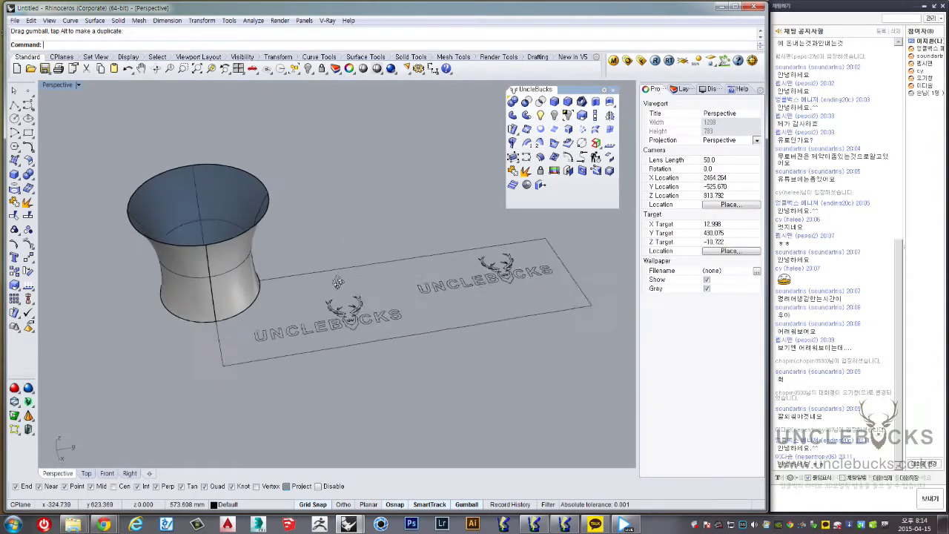
pyautogui.moveTo(337, 281); pyautogui.dragTo(230, 362, button='right')
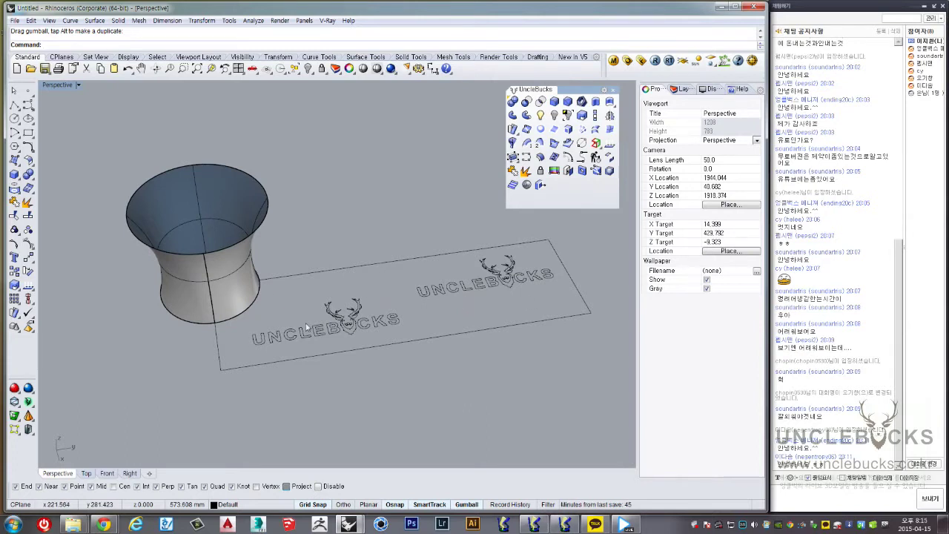
pyautogui.moveTo(314, 309); pyautogui.dragTo(285, 332, button='right')
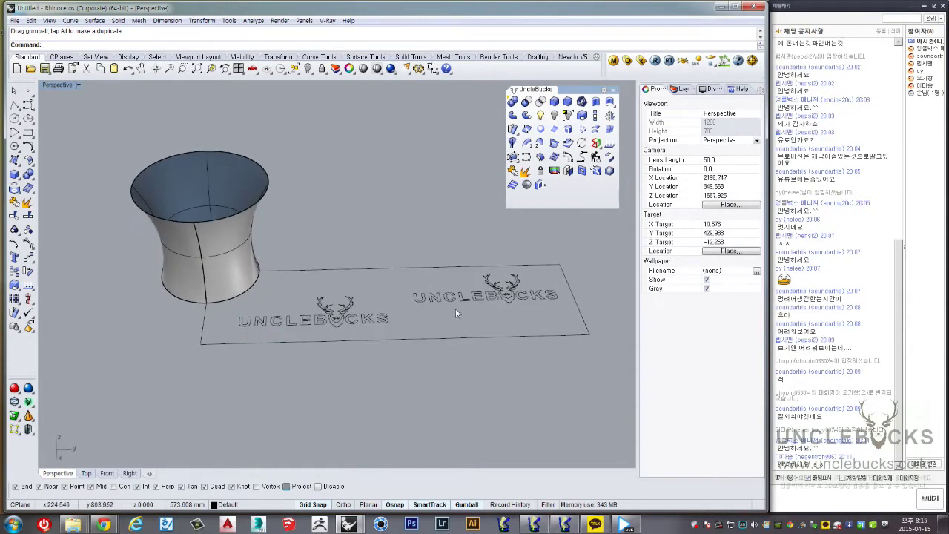
pyautogui.moveTo(167, 192)
pyautogui.mouseDown(button='right')
pyautogui.moveTo(353, 238)
pyautogui.moveTo(291, 256)
pyautogui.moveTo(267, 215)
pyautogui.mouseUp(button='right')
pyautogui.scroll(3, 354, 238)
pyautogui.scroll(2, 348, 239)
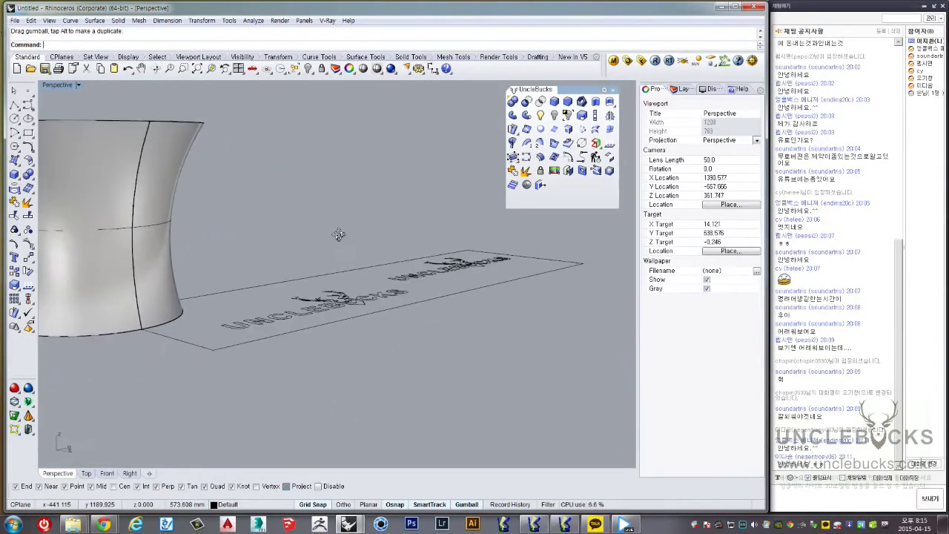
pyautogui.moveTo(259, 194); pyautogui.dragTo(544, 386)
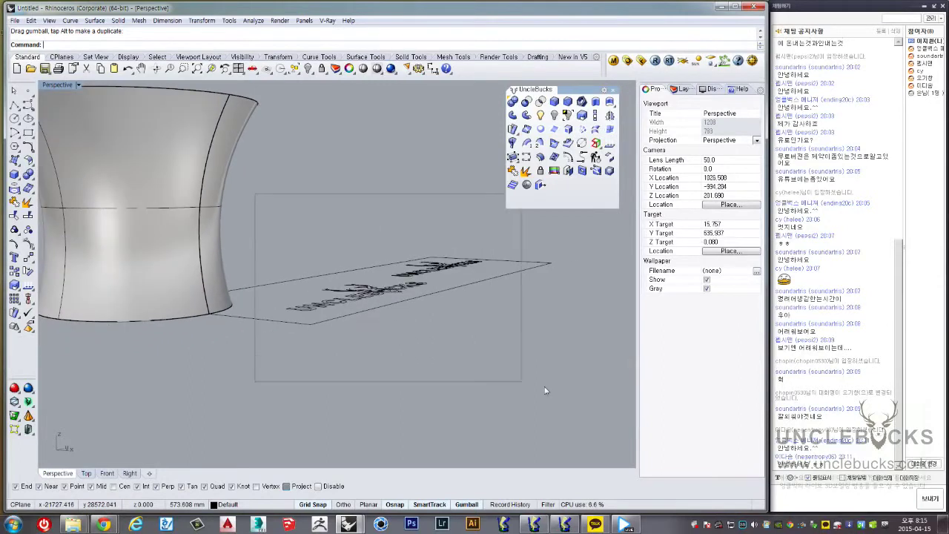
pyautogui.moveTo(500, 335)
pyautogui.mouseDown(button='right')
pyautogui.moveTo(433, 315)
pyautogui.moveTo(454, 257)
pyautogui.mouseUp(button='right')
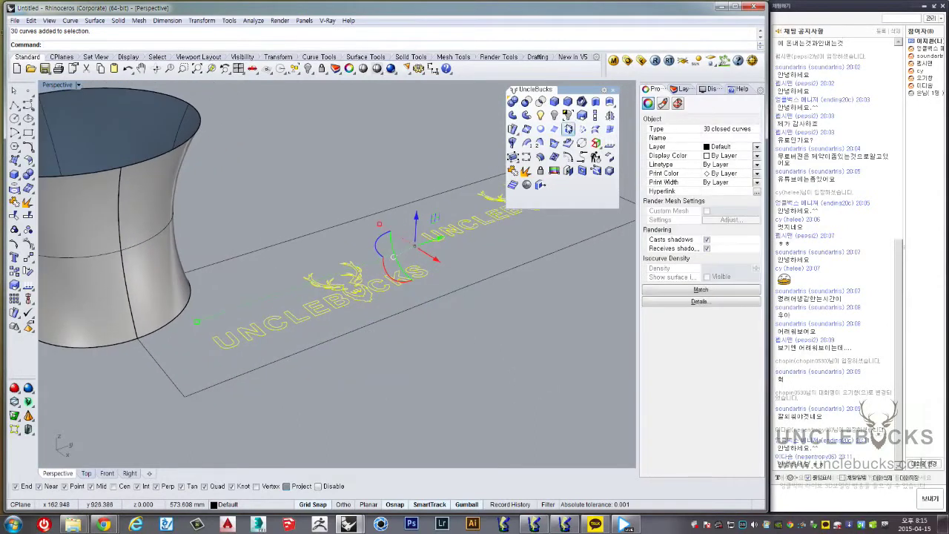
# Extrude the selected logo curves into solid UNCLEBUCKS lettering
pyautogui.click(595, 102)
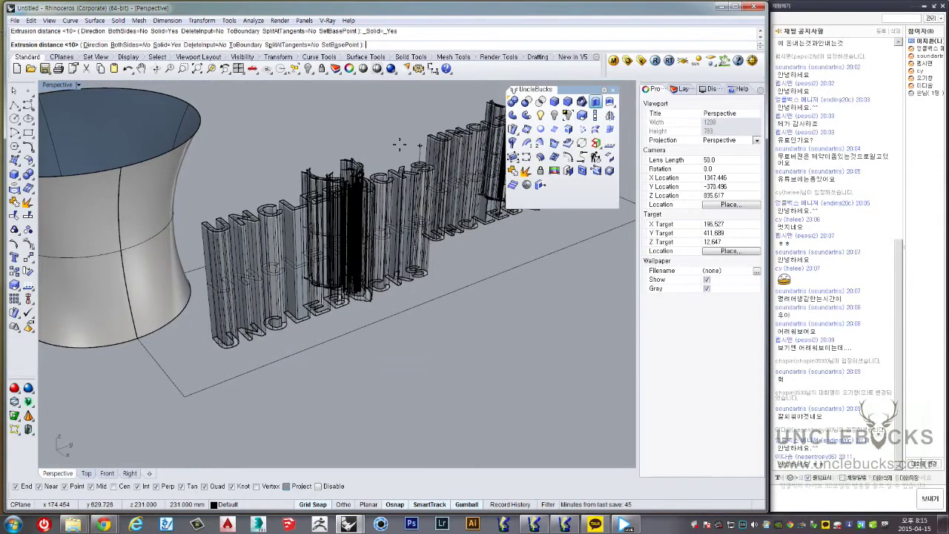
pyautogui.moveTo(399, 144)
pyautogui.mouseDown(button='right')
pyautogui.moveTo(377, 212)
pyautogui.moveTo(423, 170)
pyautogui.moveTo(321, 227)
pyautogui.mouseUp(button='right')
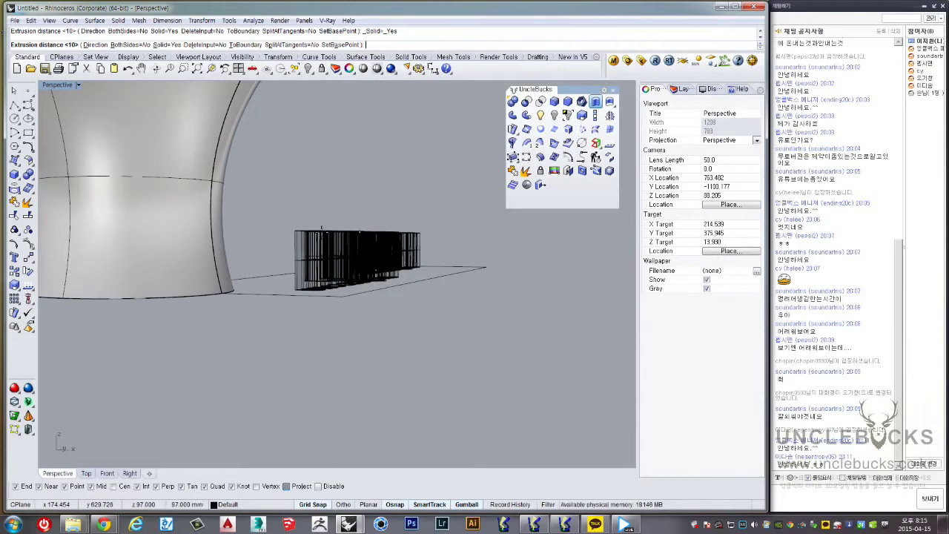
pyautogui.write('10')
pyautogui.press('Return')
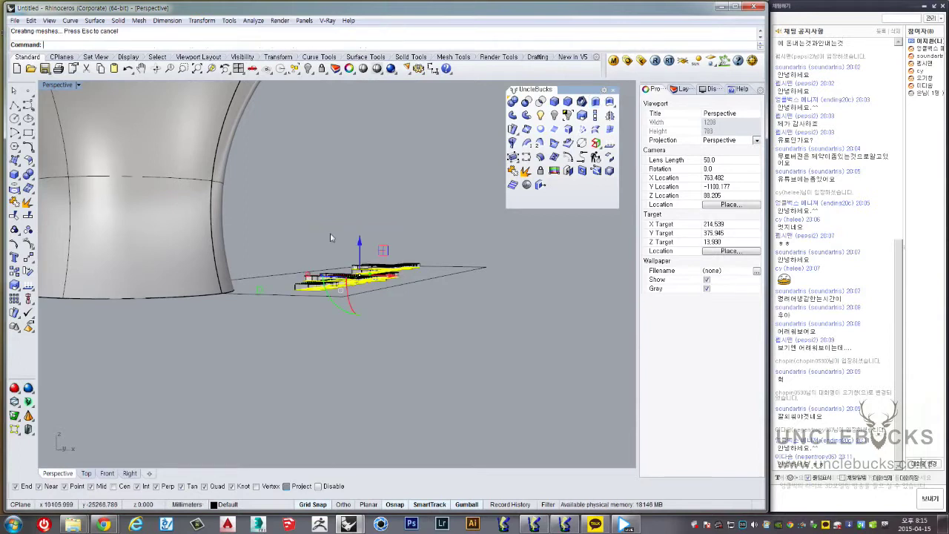
pyautogui.moveTo(361, 217); pyautogui.dragTo(391, 241, button='right')
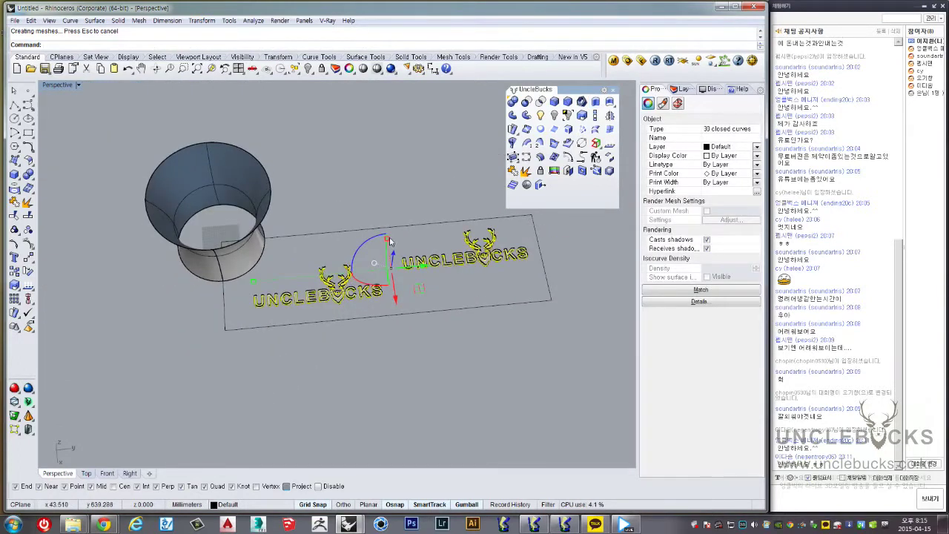
# Copy the extruded lettering to a spot below the original layout
pyautogui.keyDown('alt'); pyautogui.moveTo(395, 293); pyautogui.dragTo(419, 451); pyautogui.keyUp('alt')
pyautogui.click(423, 378)
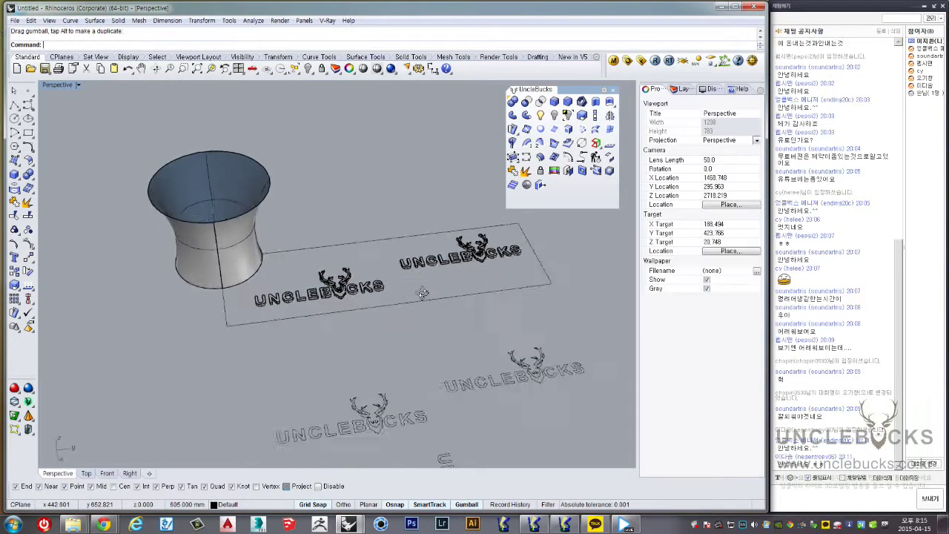
pyautogui.moveTo(423, 379)
pyautogui.mouseDown(button='right')
pyautogui.moveTo(410, 276)
pyautogui.moveTo(394, 309)
pyautogui.moveTo(431, 297)
pyautogui.moveTo(398, 329)
pyautogui.moveTo(321, 236)
pyautogui.moveTo(400, 245)
pyautogui.mouseUp(button='right')
pyautogui.scroll(2, 399, 289)
pyautogui.scroll(2, 417, 283)
pyautogui.scroll(-3, 398, 329)
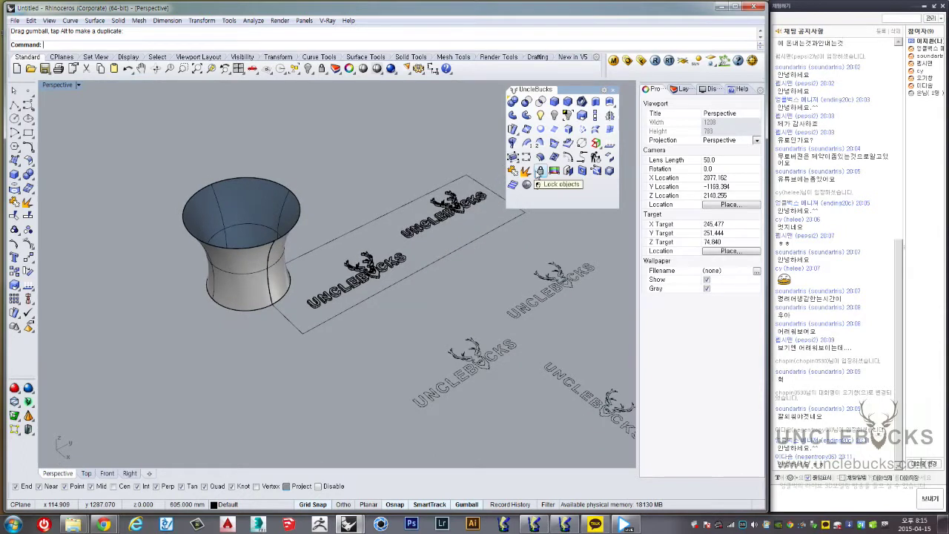
# Select the plate outline around the lettering and inspect it from several angles
pyautogui.click(498, 226)
pyautogui.moveTo(497, 226); pyautogui.dragTo(285, 353, button='right')
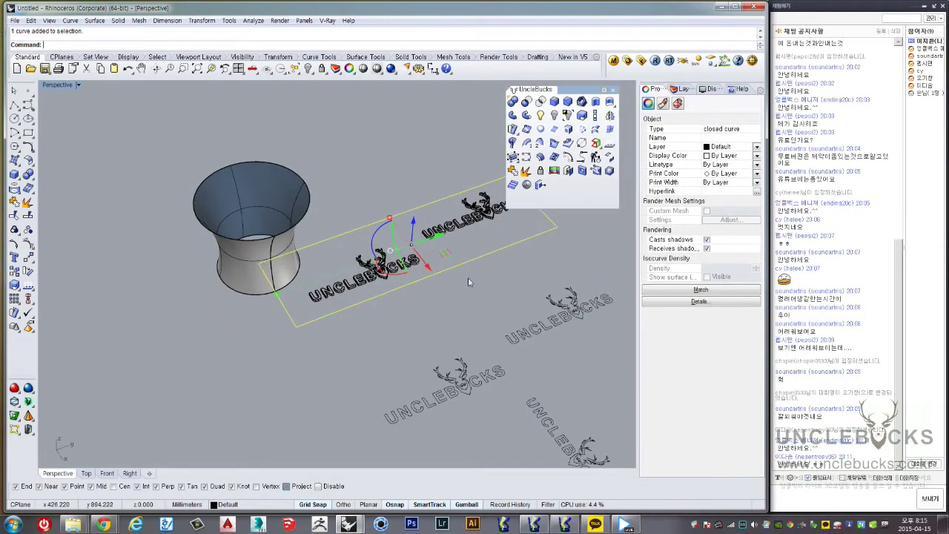
pyautogui.scroll(2, 463, 227)
pyautogui.scroll(3, 463, 227)
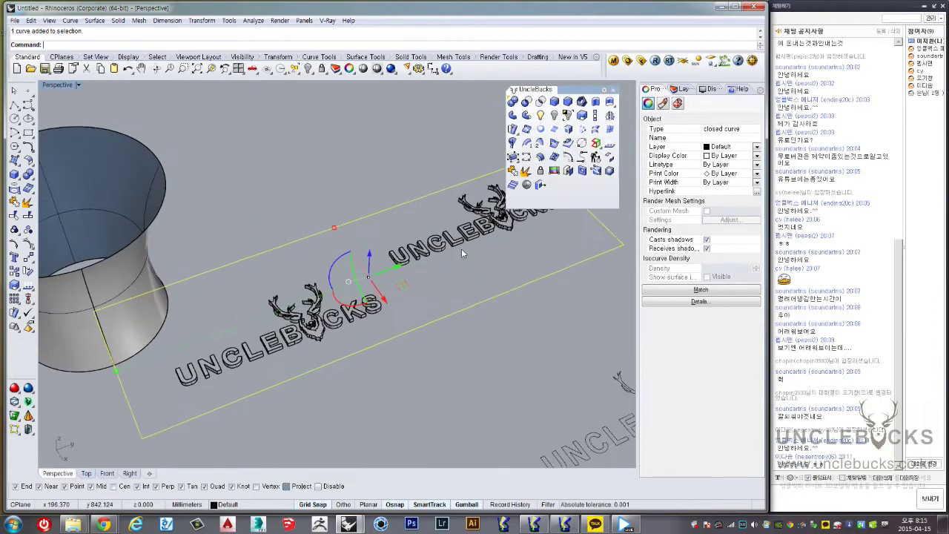
pyautogui.click(462, 159)
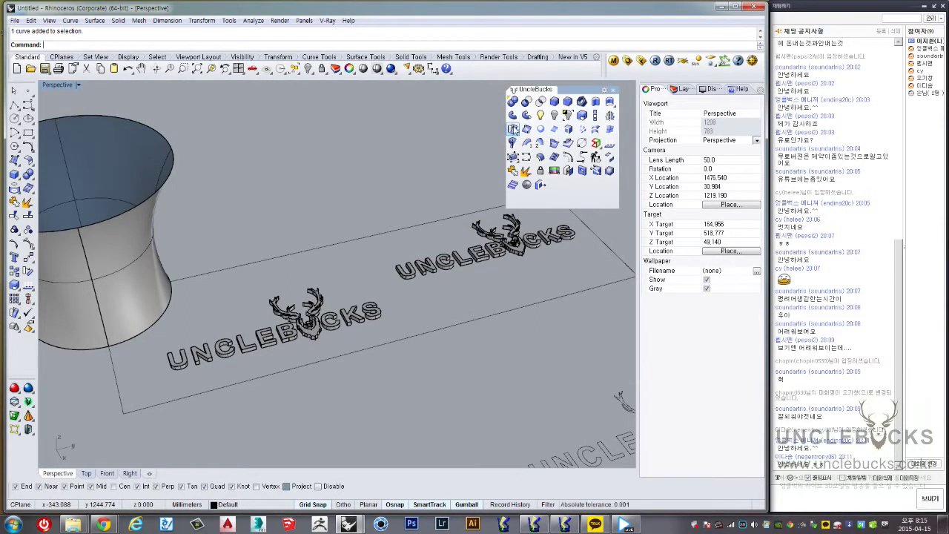
pyautogui.moveTo(385, 230)
pyautogui.mouseDown(button='right')
pyautogui.moveTo(326, 243)
pyautogui.moveTo(338, 226)
pyautogui.mouseUp(button='right')
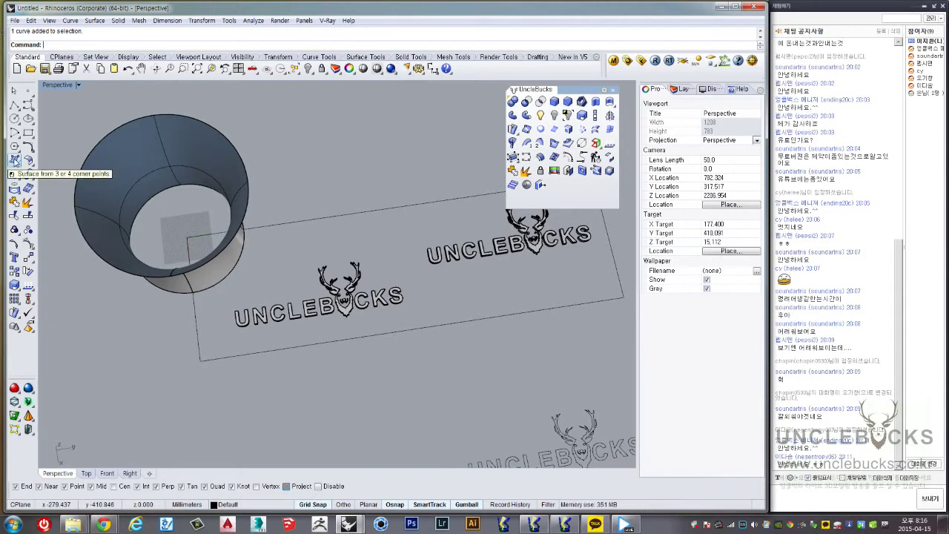
# Draw a corner-to-corner rectangular plane spanning the plate outline beneath the lettering
pyautogui.click(14, 160)
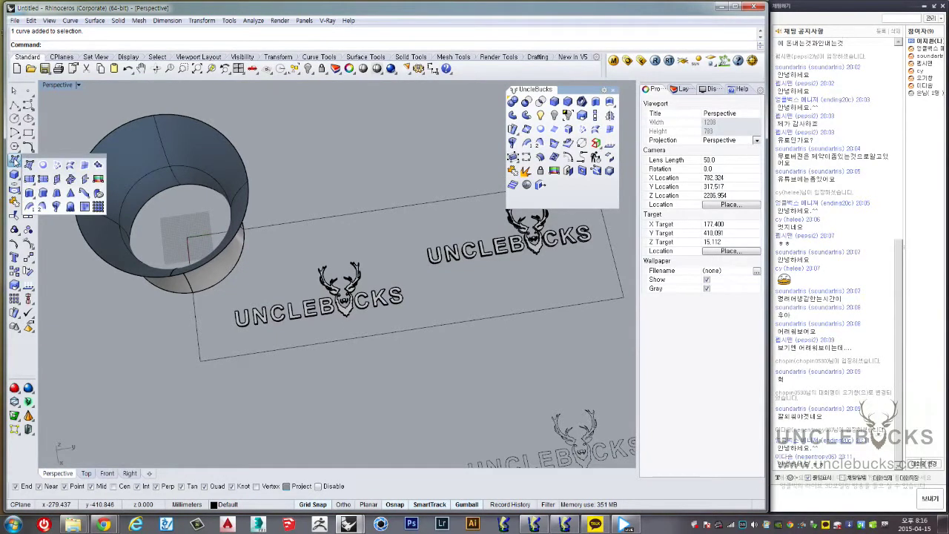
pyautogui.click(30, 178)
pyautogui.moveTo(111, 223); pyautogui.dragTo(186, 222, button='right')
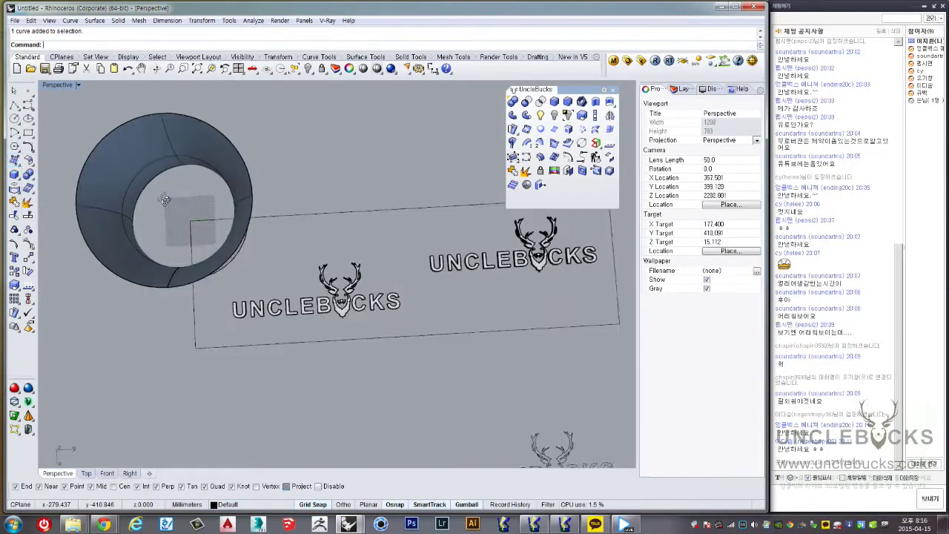
pyautogui.click(14, 160)
pyautogui.click(31, 183)
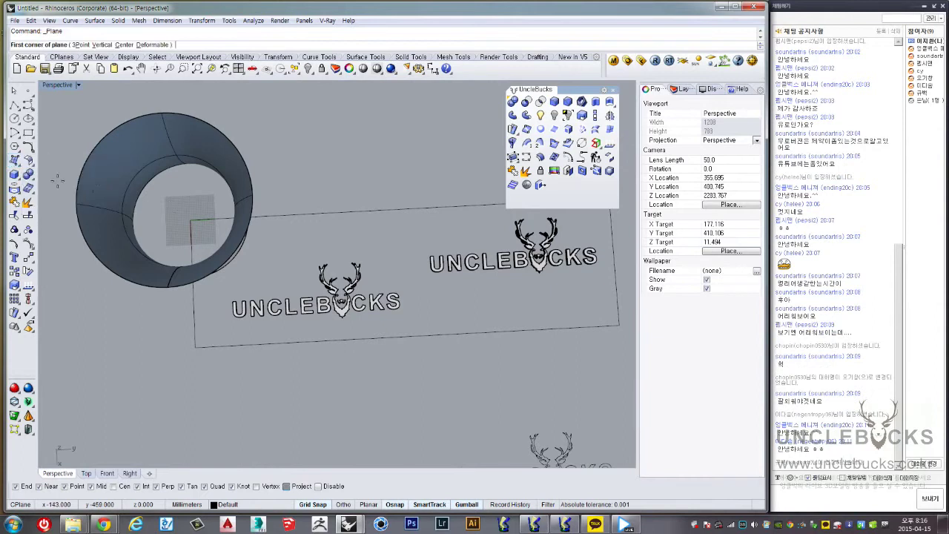
pyautogui.click(190, 220)
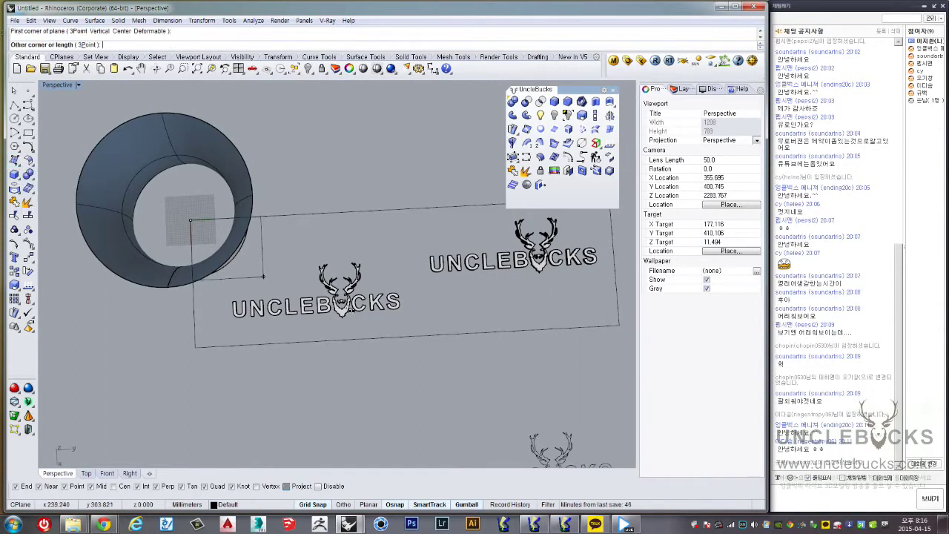
pyautogui.click(607, 326)
pyautogui.moveTo(519, 311); pyautogui.dragTo(380, 254, button='right')
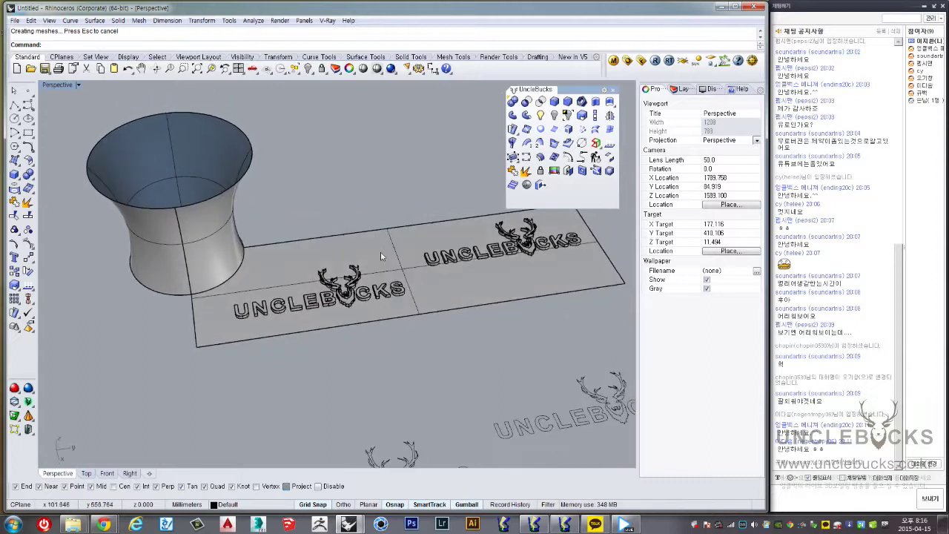
pyautogui.click(380, 255)
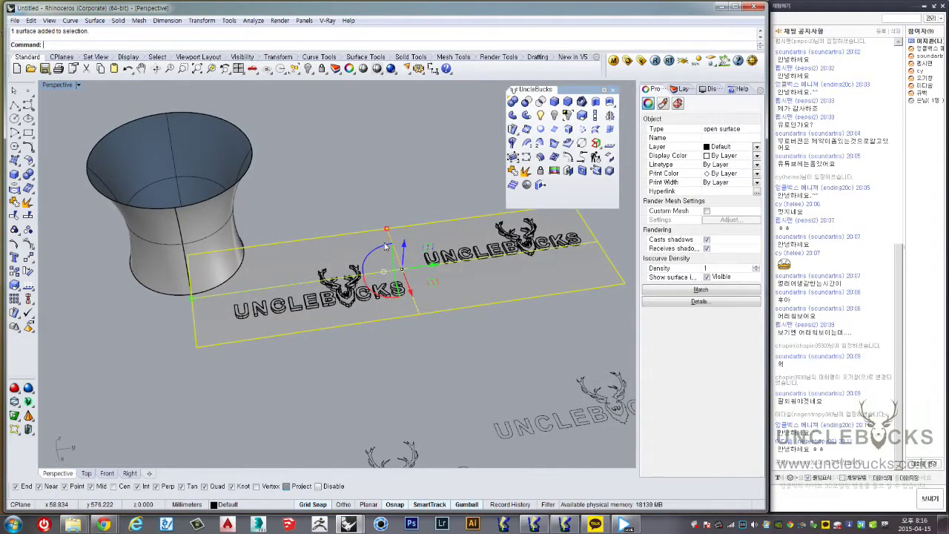
pyautogui.moveTo(386, 247); pyautogui.dragTo(399, 227, button='right')
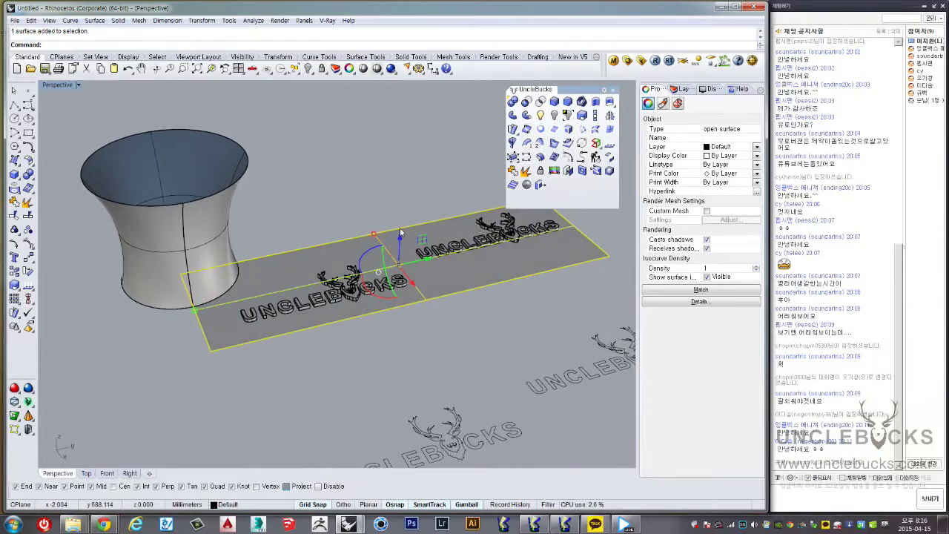
pyautogui.click(372, 197)
pyautogui.moveTo(372, 197); pyautogui.dragTo(363, 212, button='right')
pyautogui.scroll(2, 358, 221)
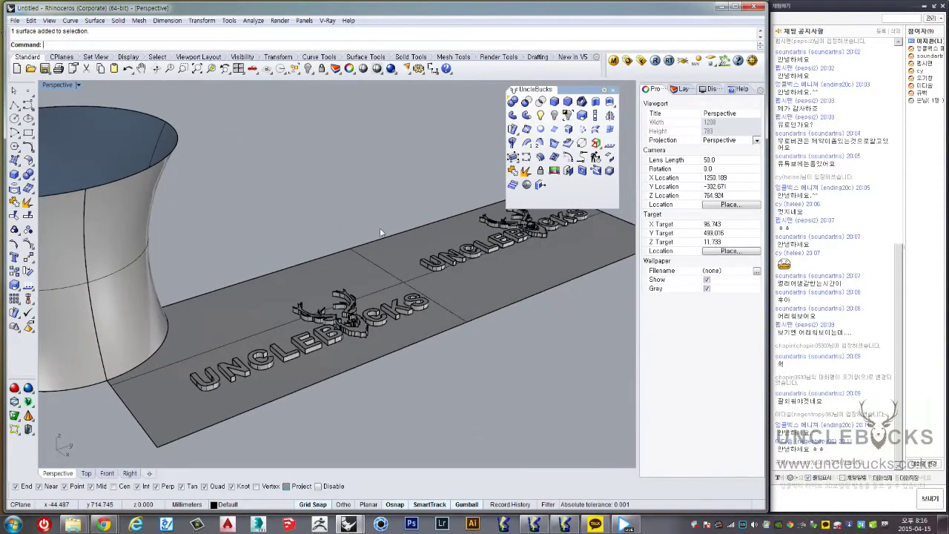
pyautogui.scroll(2, 379, 227)
pyautogui.scroll(2, 376, 220)
pyautogui.scroll(1, 376, 219)
pyautogui.moveTo(376, 219)
pyautogui.mouseDown(button='right')
pyautogui.moveTo(356, 208)
pyautogui.moveTo(364, 215)
pyautogui.moveTo(352, 188)
pyautogui.mouseUp(button='right')
pyautogui.scroll(-3, 365, 215)
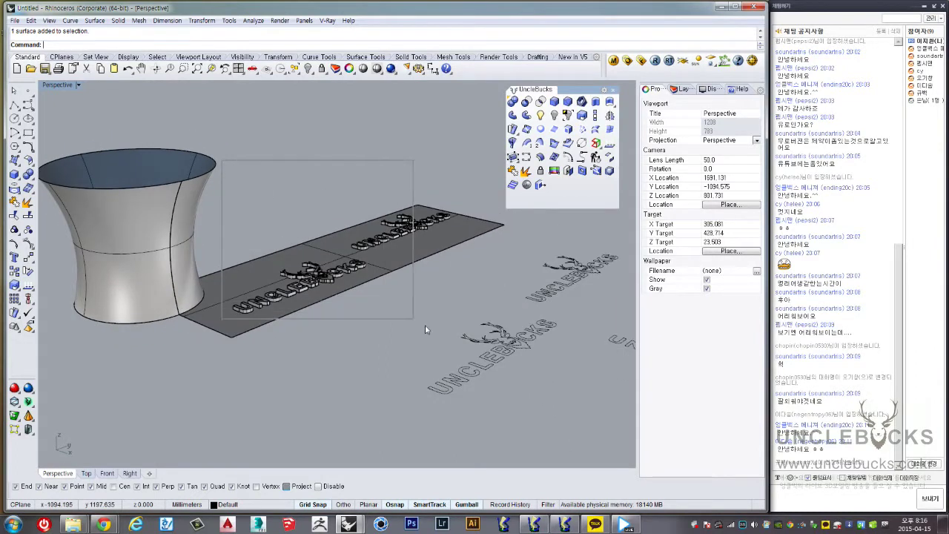
pyautogui.moveTo(278, 220); pyautogui.dragTo(472, 337)
pyautogui.moveTo(472, 337)
pyautogui.mouseDown(button='right')
pyautogui.moveTo(415, 247)
pyautogui.moveTo(415, 305)
pyautogui.moveTo(399, 281)
pyautogui.moveTo(375, 292)
pyautogui.mouseUp(button='right')
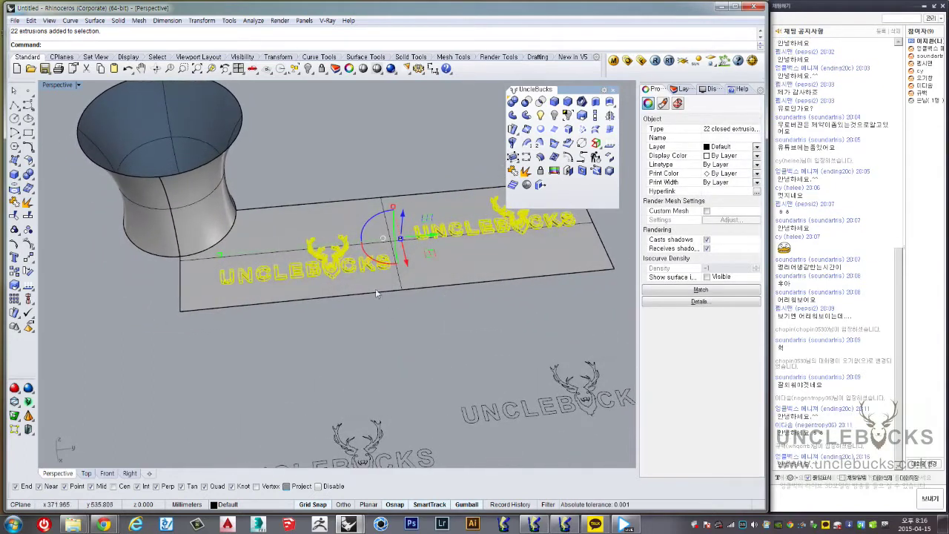
pyautogui.moveTo(327, 198)
pyautogui.keyDown('shift'); pyautogui.mouseDown(button='right')
pyautogui.moveTo(309, 204)
pyautogui.moveTo(350, 242)
pyautogui.moveTo(422, 191)
pyautogui.moveTo(391, 182)
pyautogui.mouseUp(button='right'); pyautogui.keyUp('shift')
pyautogui.press('Escape')
pyautogui.moveTo(309, 199)
pyautogui.mouseDown(button='right')
pyautogui.moveTo(322, 252)
pyautogui.moveTo(259, 280)
pyautogui.mouseUp(button='right')
pyautogui.click(323, 258)
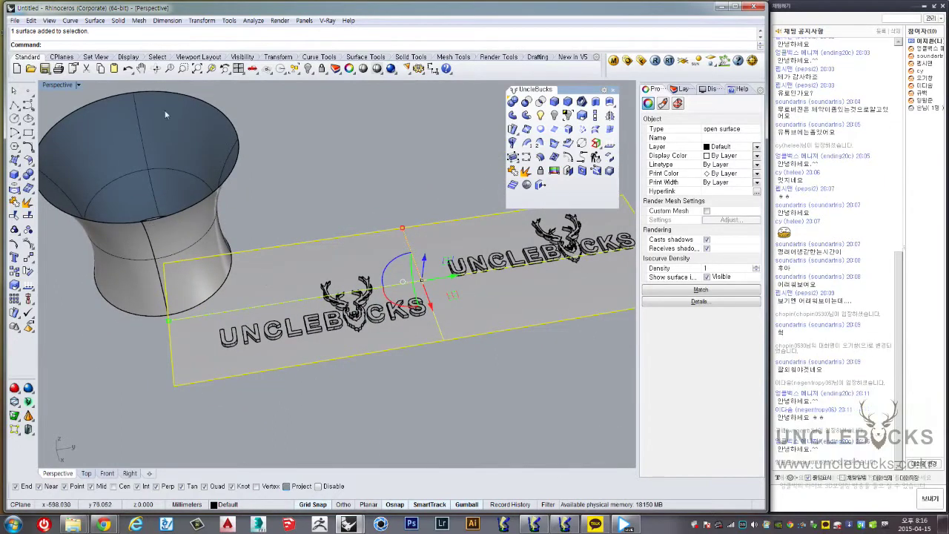
pyautogui.moveTo(128, 216); pyautogui.dragTo(316, 173, button='right')
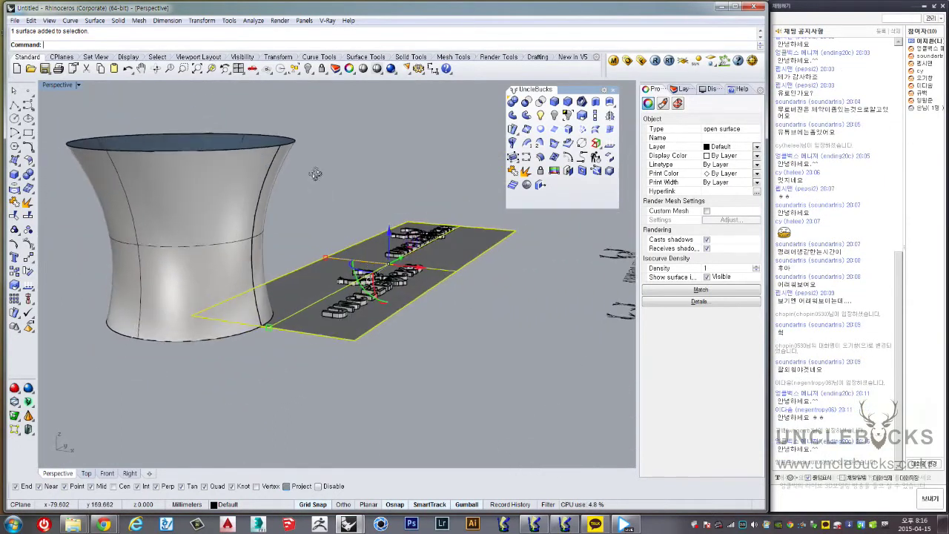
pyautogui.click(335, 212)
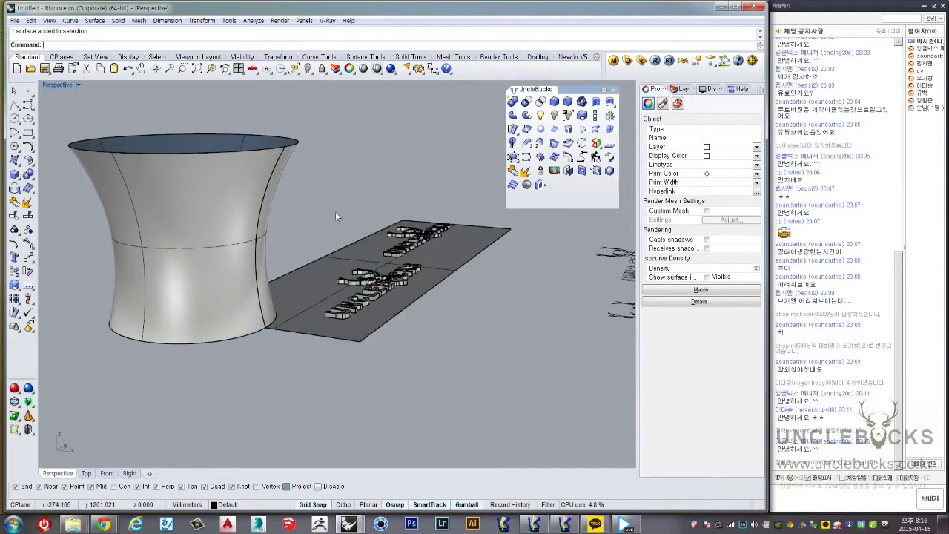
pyautogui.click(320, 277)
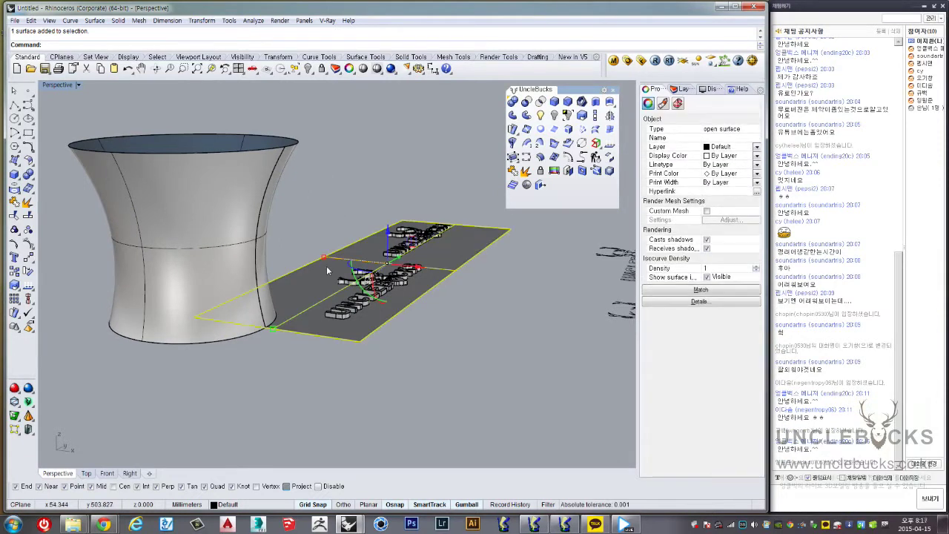
pyautogui.click(338, 201)
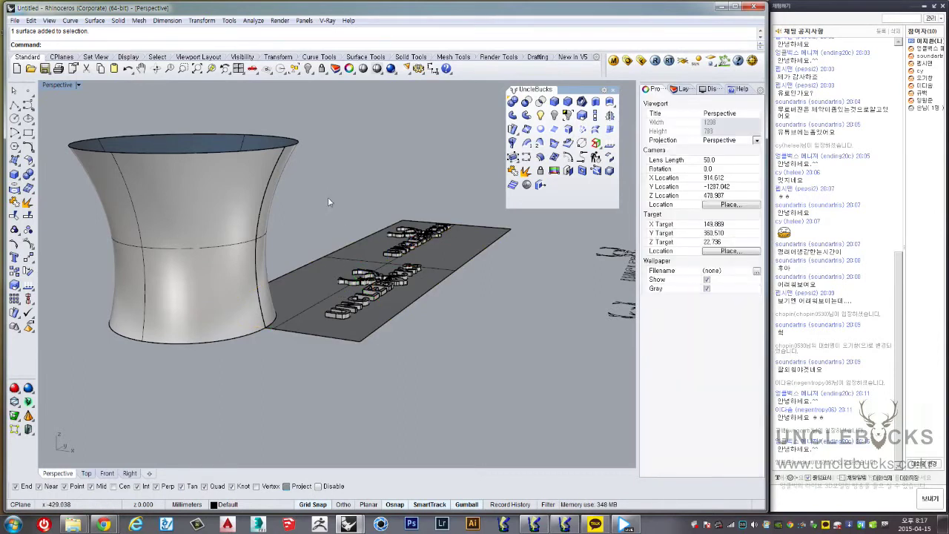
pyautogui.moveTo(328, 197)
pyautogui.mouseDown(button='right')
pyautogui.moveTo(339, 186)
pyautogui.moveTo(337, 197)
pyautogui.moveTo(331, 193)
pyautogui.mouseUp(button='right')
pyautogui.moveTo(322, 190); pyautogui.dragTo(491, 367)
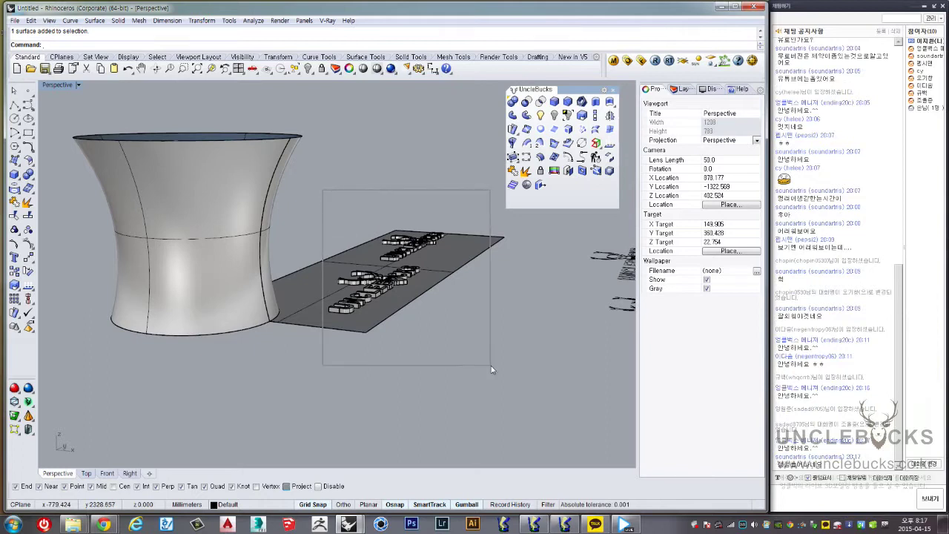
pyautogui.moveTo(491, 366)
pyautogui.mouseDown(button='right')
pyautogui.moveTo(294, 272)
pyautogui.moveTo(336, 272)
pyautogui.mouseUp(button='right')
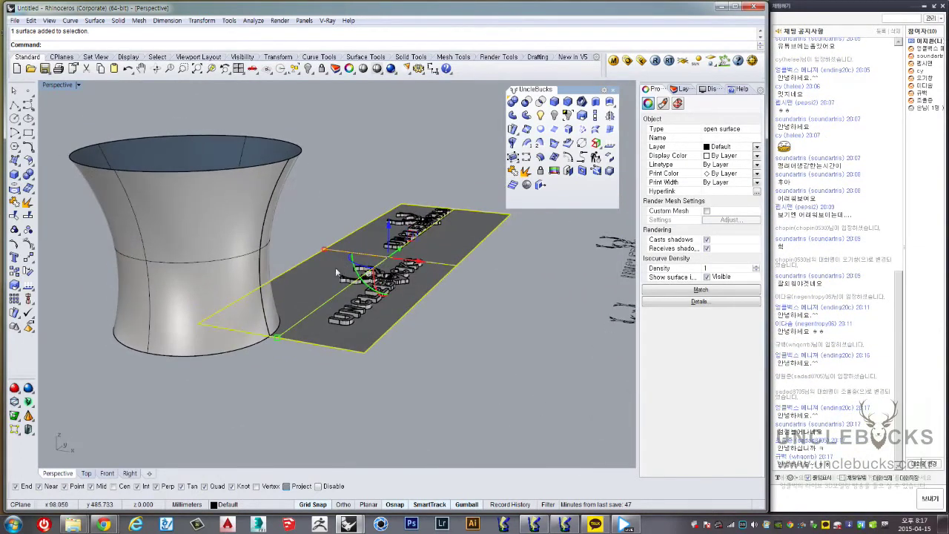
pyautogui.moveTo(320, 168); pyautogui.dragTo(491, 388)
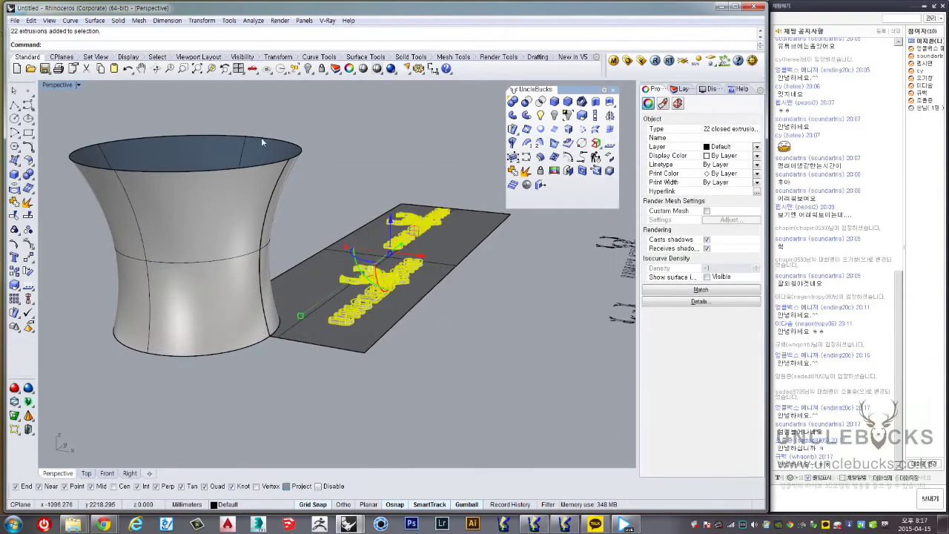
# Window-select the extruded UNCLEBUCKS letters on the flat plane
pyautogui.moveTo(261, 137)
pyautogui.mouseDown(button='right')
pyautogui.moveTo(374, 215)
pyautogui.moveTo(287, 331)
pyautogui.mouseUp(button='right')
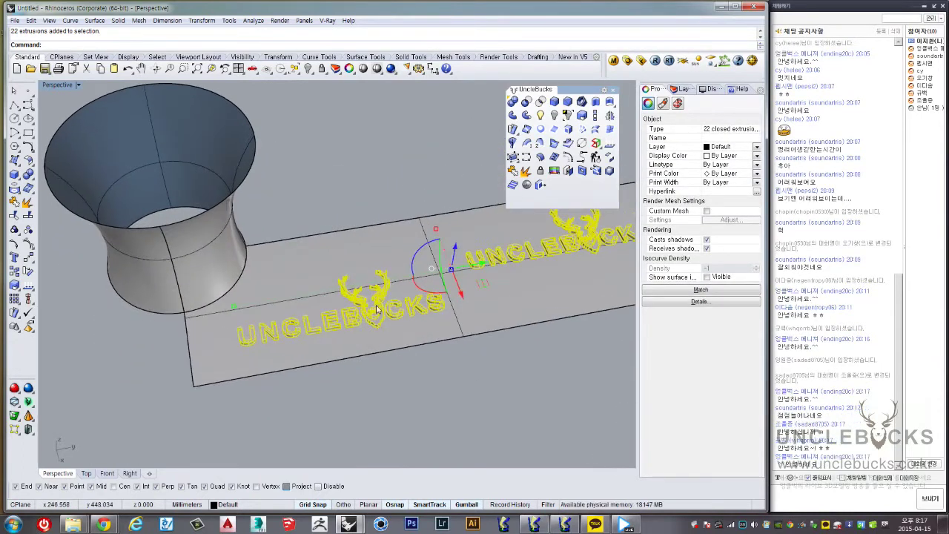
pyautogui.moveTo(450, 269); pyautogui.dragTo(364, 203, button='right')
pyautogui.click(364, 203)
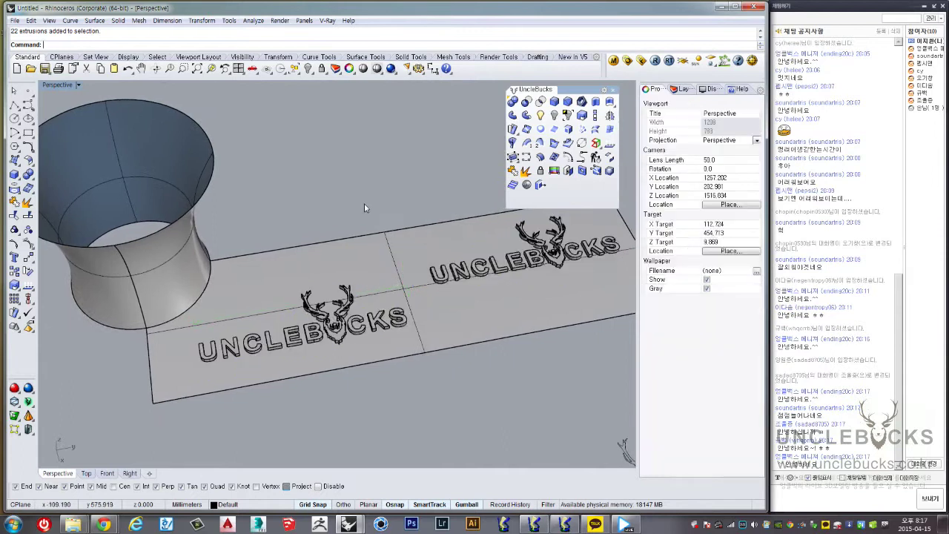
pyautogui.scroll(-3, 364, 204)
pyautogui.scroll(1, 380, 214)
pyautogui.scroll(2, 380, 214)
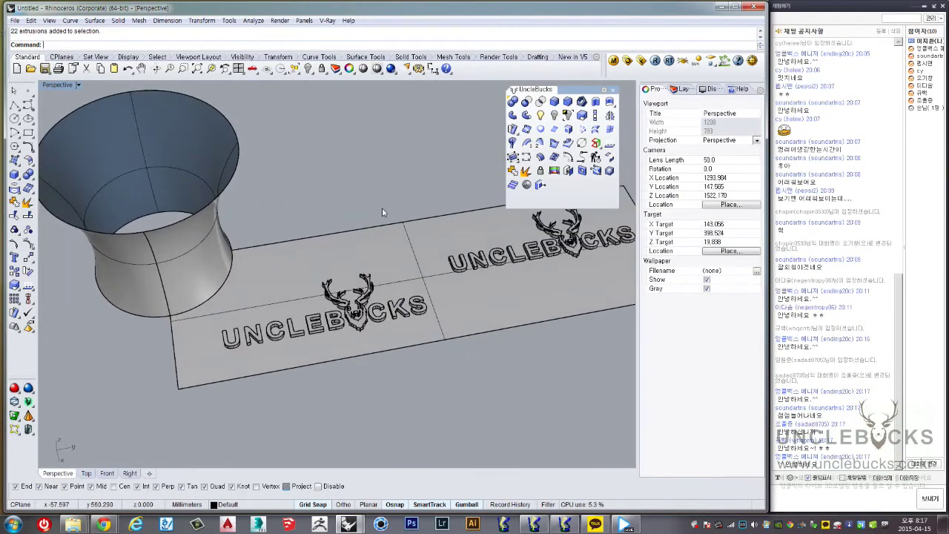
pyautogui.moveTo(381, 210); pyautogui.dragTo(407, 187, button='right')
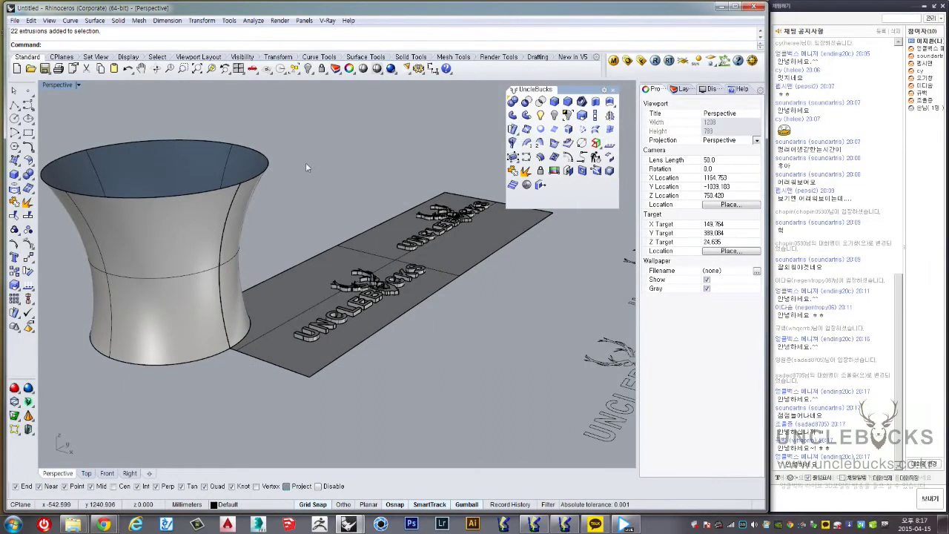
pyautogui.moveTo(281, 149); pyautogui.dragTo(525, 412)
pyautogui.moveTo(525, 412); pyautogui.dragTo(475, 230, button='right')
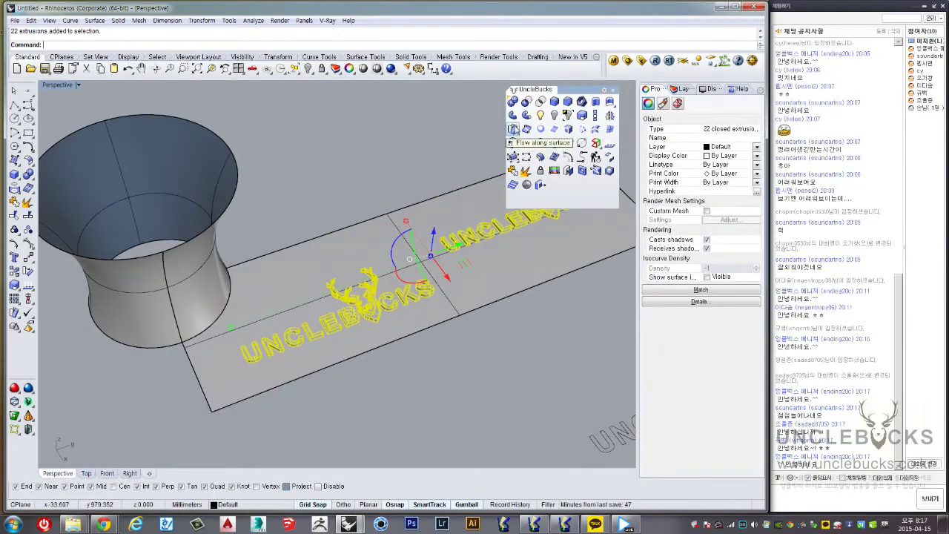
# Start FlowAlongSrf on the selected lettering and orbit around the funnel and plane
pyautogui.click(512, 128)
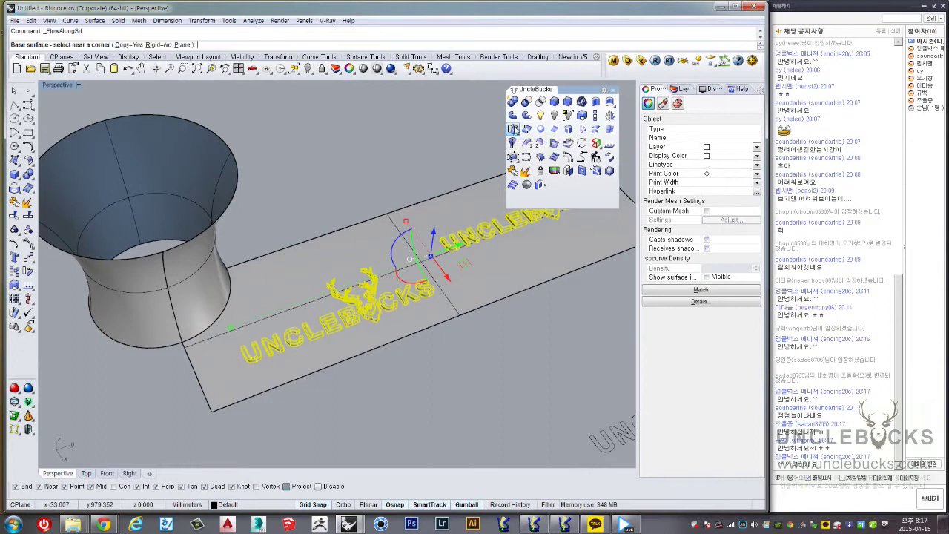
pyautogui.moveTo(308, 201); pyautogui.dragTo(284, 288, button='right')
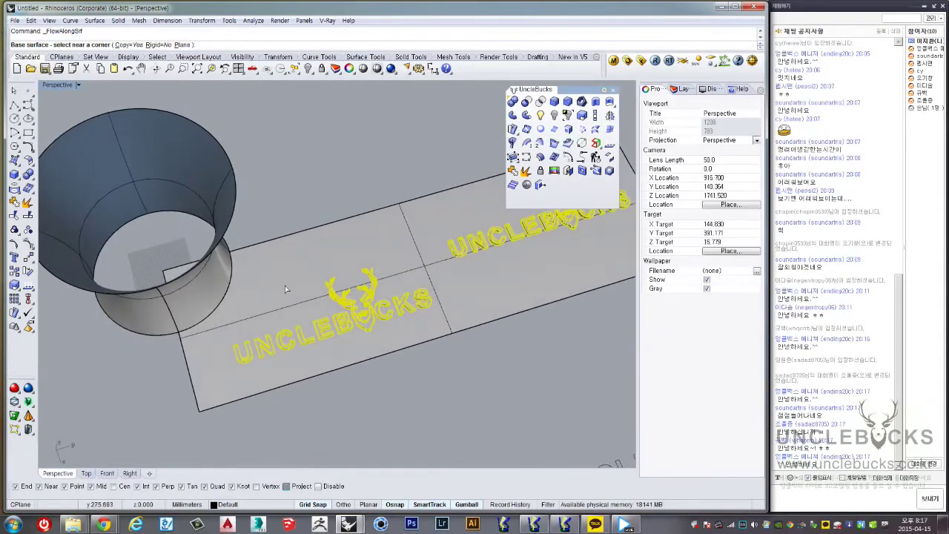
pyautogui.moveTo(372, 254); pyautogui.dragTo(337, 260, button='right')
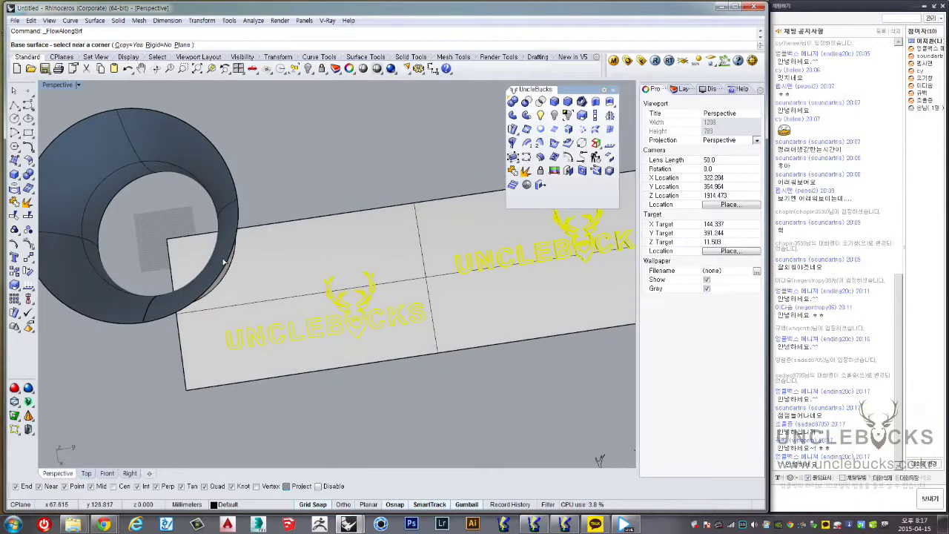
pyautogui.scroll(-2, 337, 260)
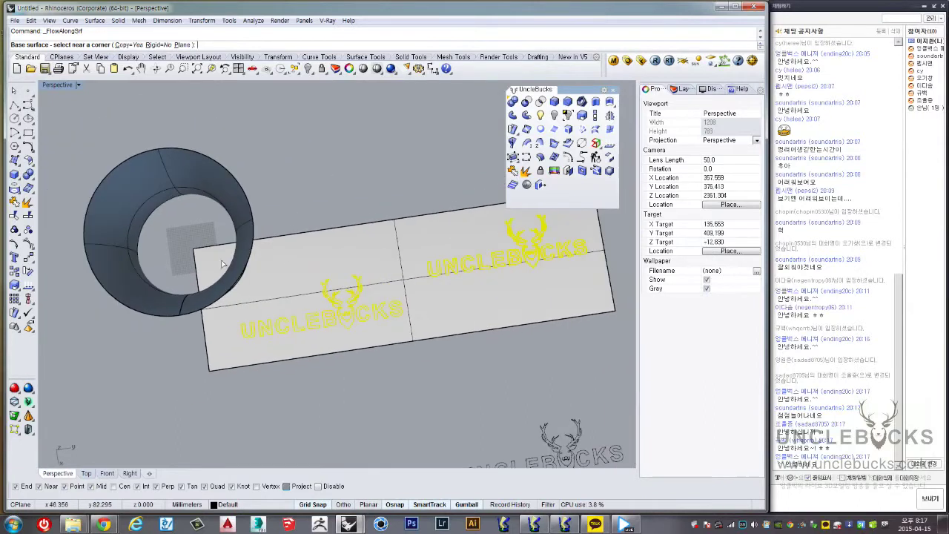
pyautogui.scroll(2, 221, 264)
pyautogui.scroll(1, 215, 260)
pyautogui.scroll(-3, 216, 298)
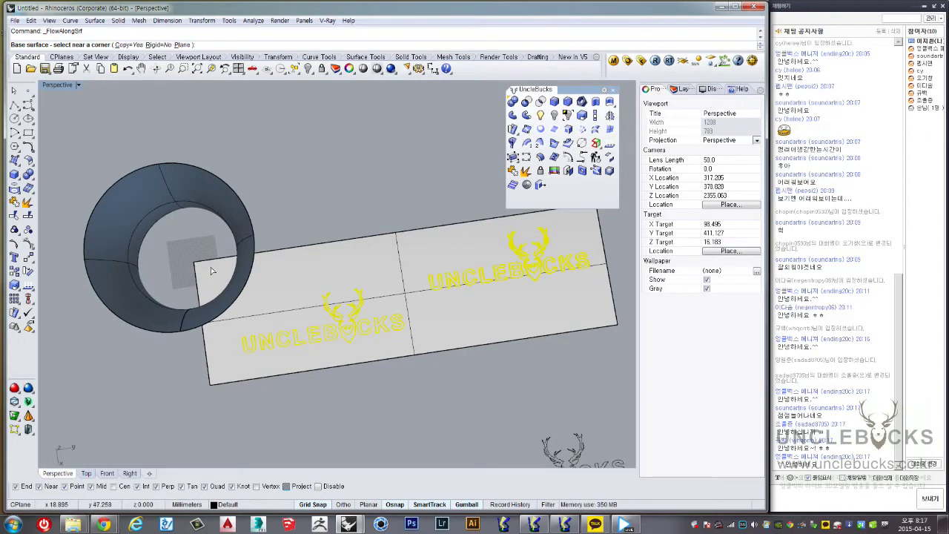
pyautogui.moveTo(206, 270); pyautogui.dragTo(193, 182, button='right')
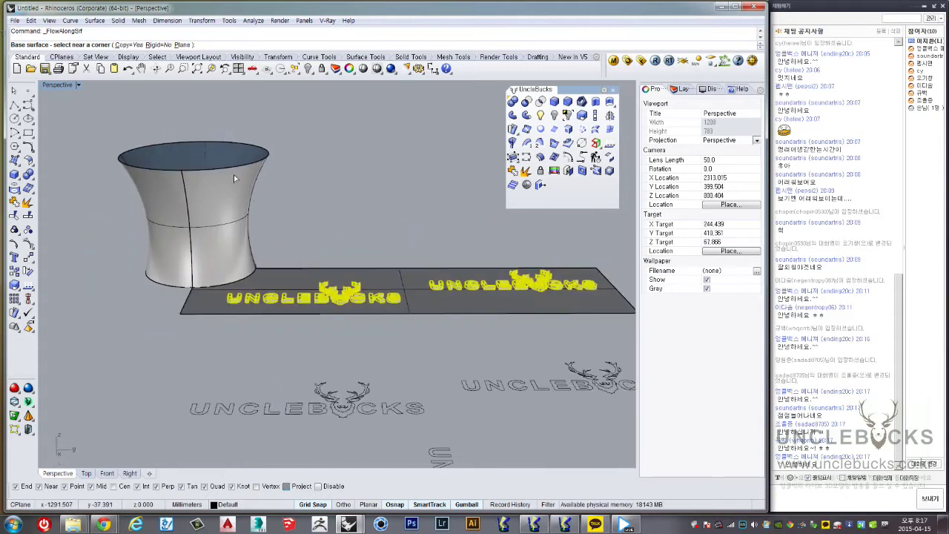
pyautogui.moveTo(237, 215)
pyautogui.mouseDown(button='right')
pyautogui.moveTo(378, 254)
pyautogui.moveTo(377, 275)
pyautogui.moveTo(164, 255)
pyautogui.mouseUp(button='right')
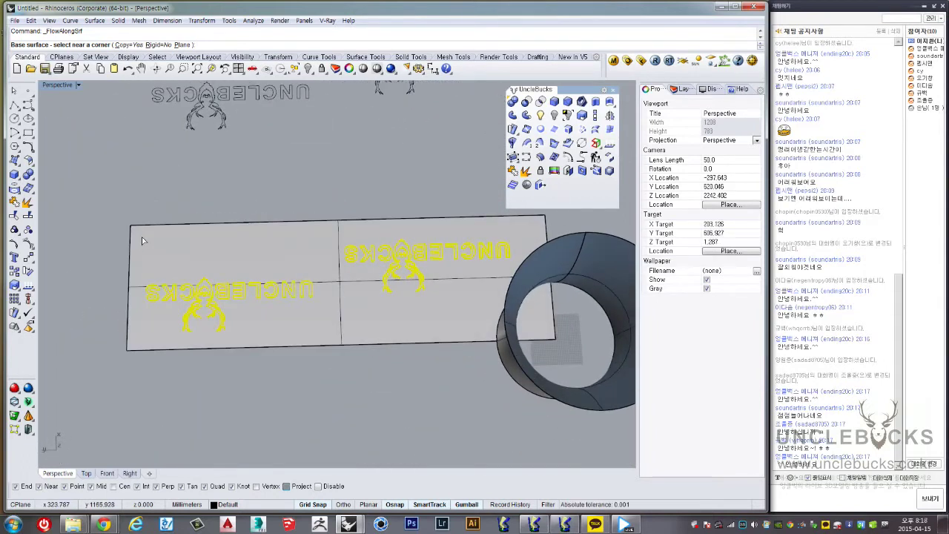
pyautogui.moveTo(143, 240); pyautogui.dragTo(256, 224, button='right')
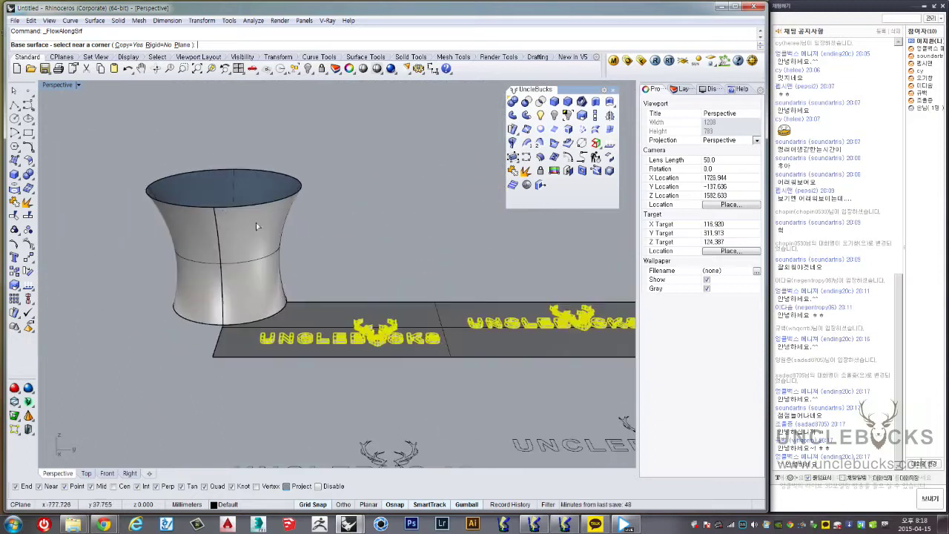
# Pick the plane near its corner as base surface and the funnel as target
pyautogui.moveTo(231, 218); pyautogui.dragTo(337, 308, button='right')
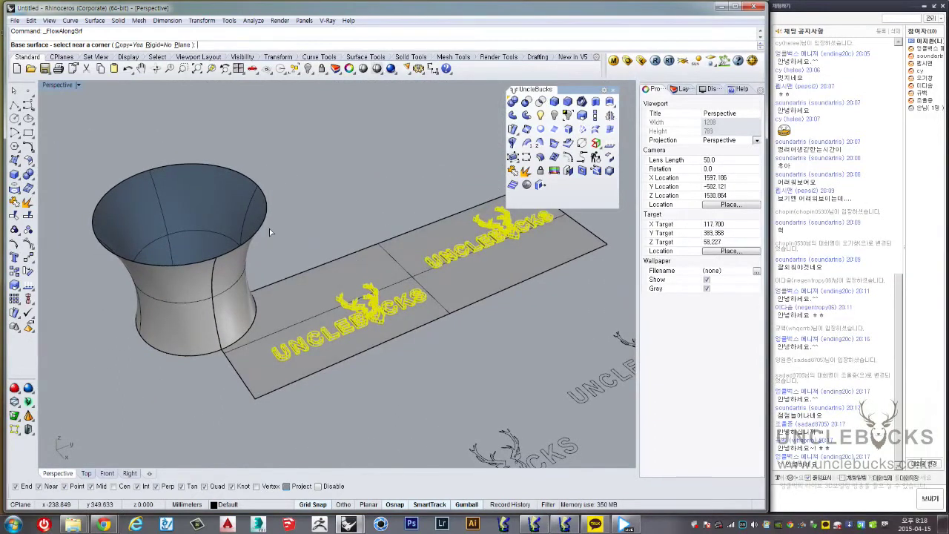
pyautogui.moveTo(269, 236)
pyautogui.mouseDown(button='right')
pyautogui.moveTo(227, 207)
pyautogui.moveTo(204, 252)
pyautogui.moveTo(253, 270)
pyautogui.mouseUp(button='right')
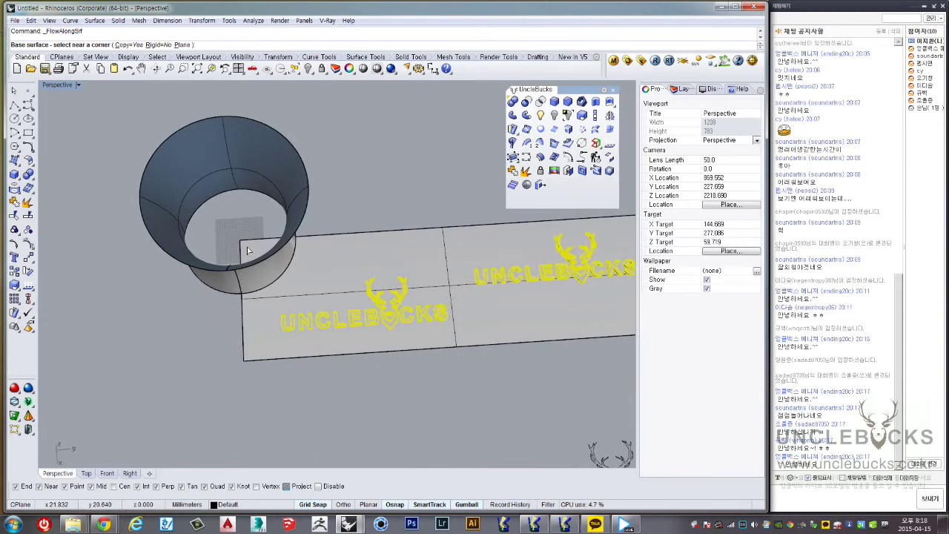
pyautogui.moveTo(248, 246); pyautogui.dragTo(252, 172, button='right')
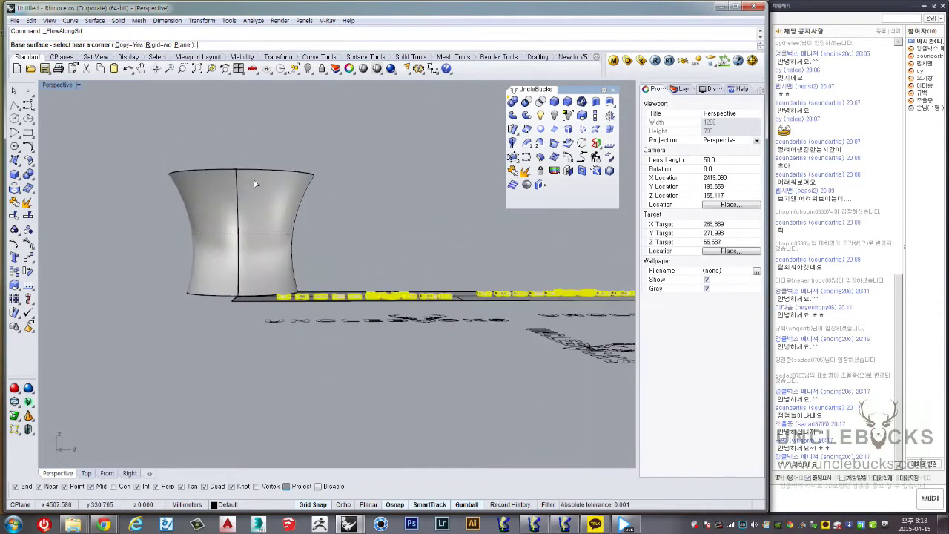
pyautogui.moveTo(255, 184); pyautogui.dragTo(281, 234, button='right')
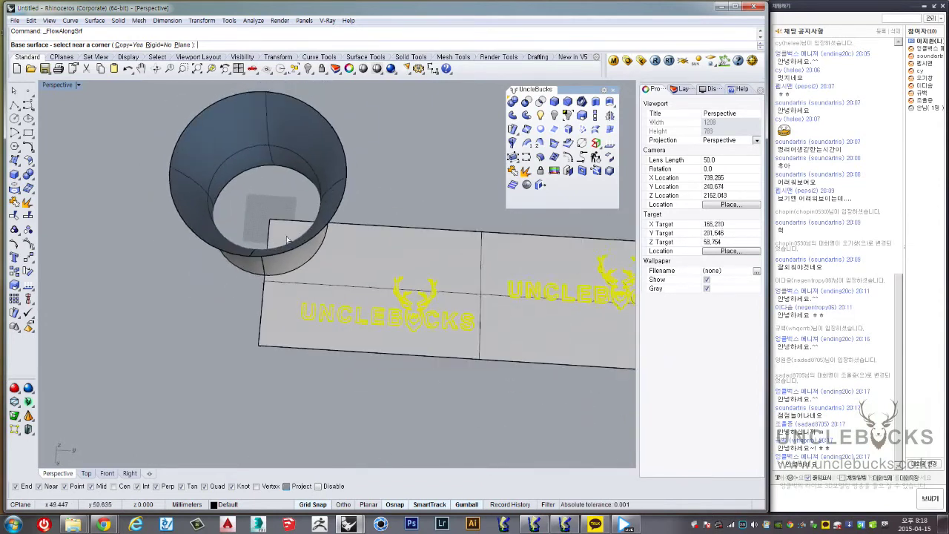
pyautogui.scroll(3, 284, 237)
pyautogui.scroll(2, 283, 231)
pyautogui.click(270, 214)
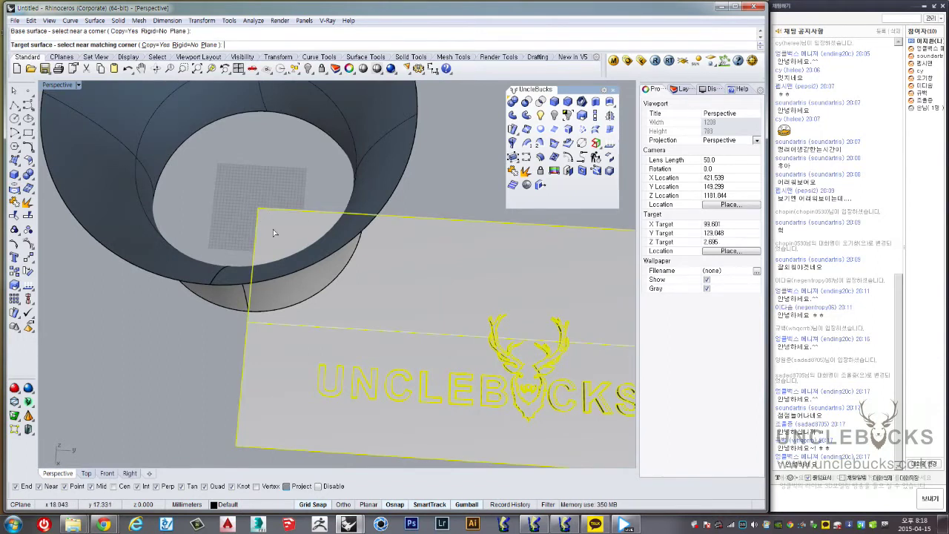
pyautogui.moveTo(273, 231); pyautogui.dragTo(280, 196, button='right')
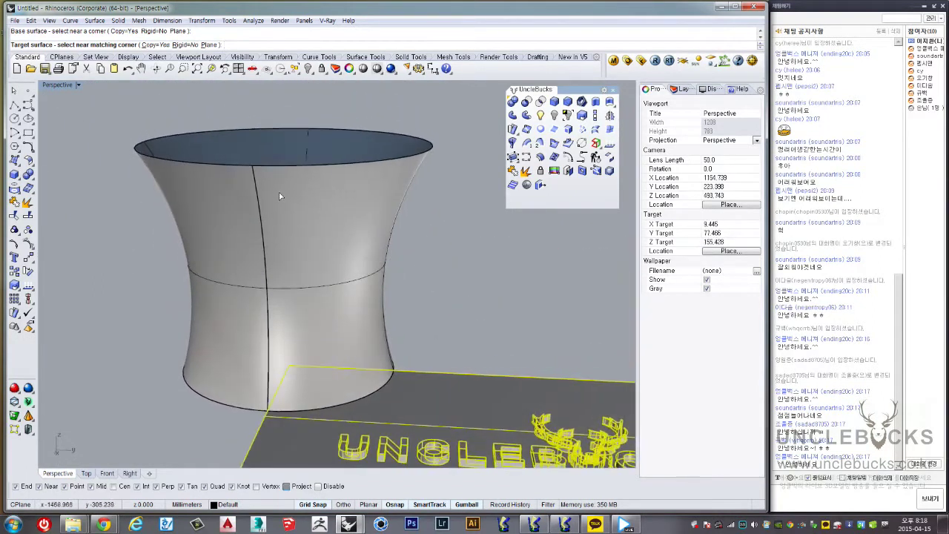
pyautogui.click(277, 181)
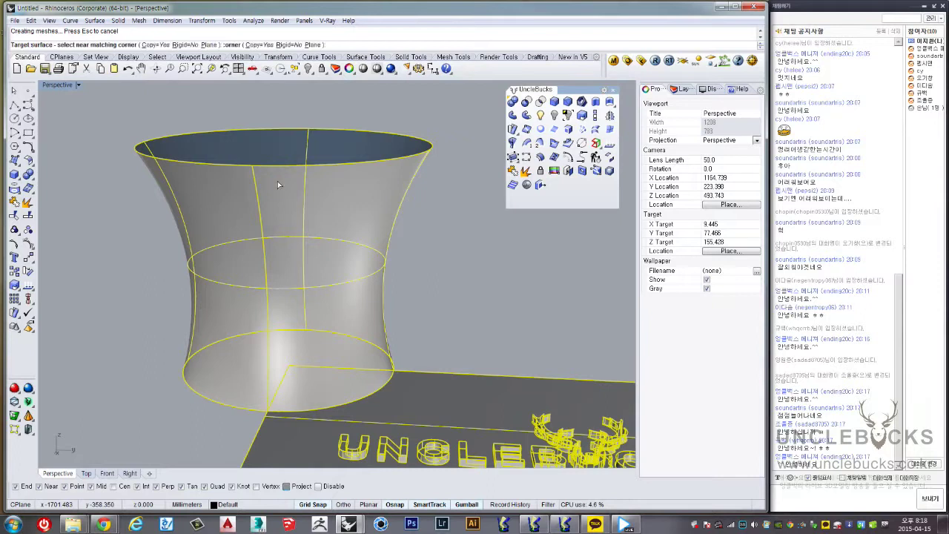
# Inspect the lettering now wrapped around the funnel beside the flat plane
pyautogui.moveTo(235, 210)
pyautogui.mouseDown(button='right')
pyautogui.moveTo(264, 226)
pyautogui.moveTo(246, 231)
pyautogui.moveTo(335, 256)
pyautogui.mouseUp(button='right')
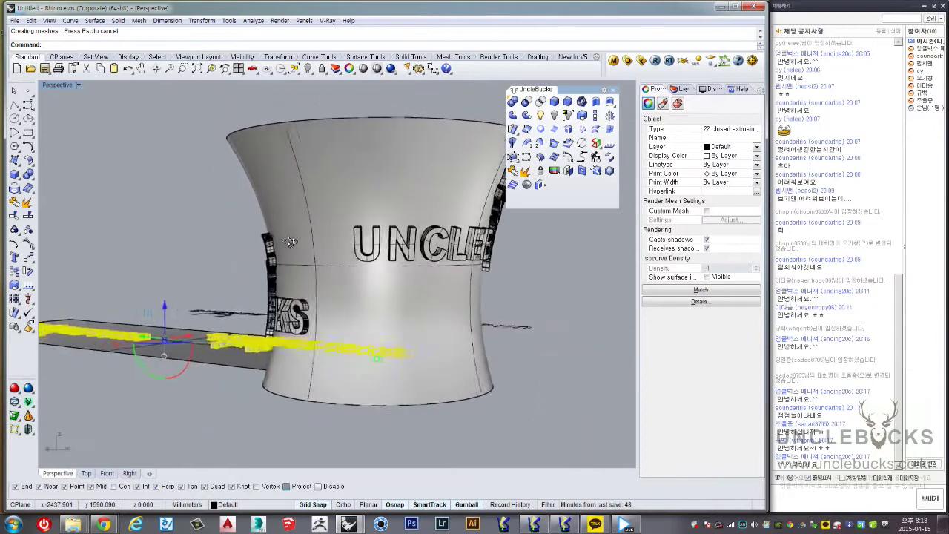
pyautogui.scroll(5, 312, 245)
pyautogui.scroll(-2, 291, 234)
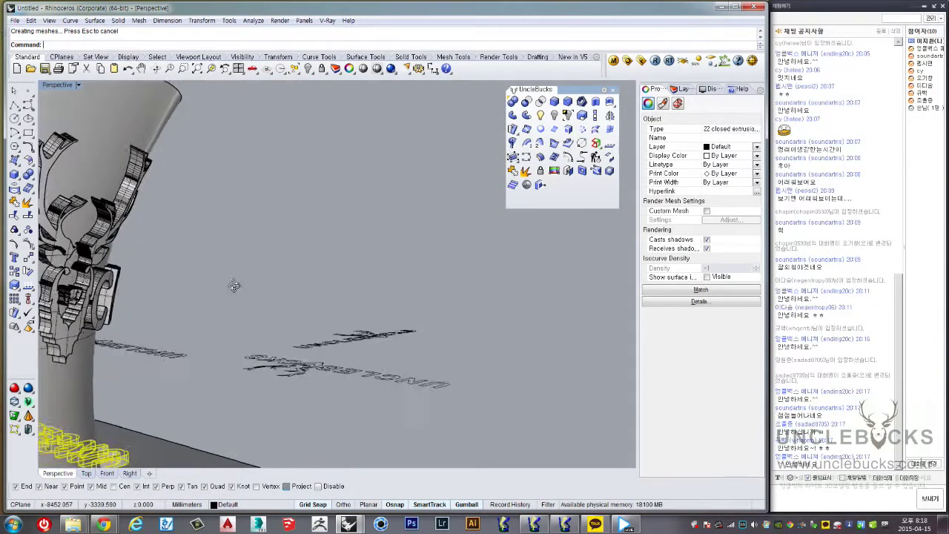
pyautogui.moveTo(285, 281)
pyautogui.mouseDown(button='right')
pyautogui.moveTo(180, 280)
pyautogui.moveTo(340, 265)
pyautogui.moveTo(361, 216)
pyautogui.moveTo(337, 219)
pyautogui.mouseUp(button='right')
pyautogui.scroll(-3, 180, 281)
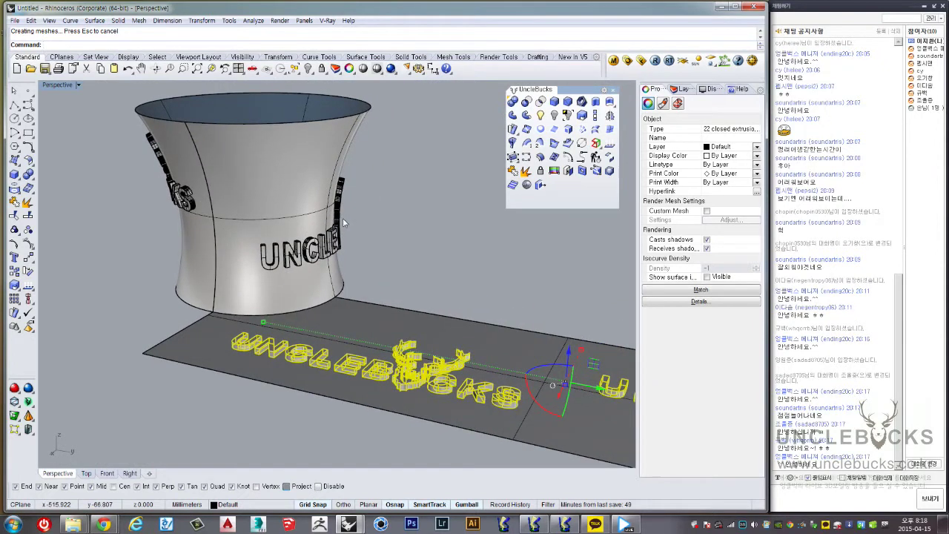
pyautogui.moveTo(346, 221); pyautogui.dragTo(356, 183, button='right')
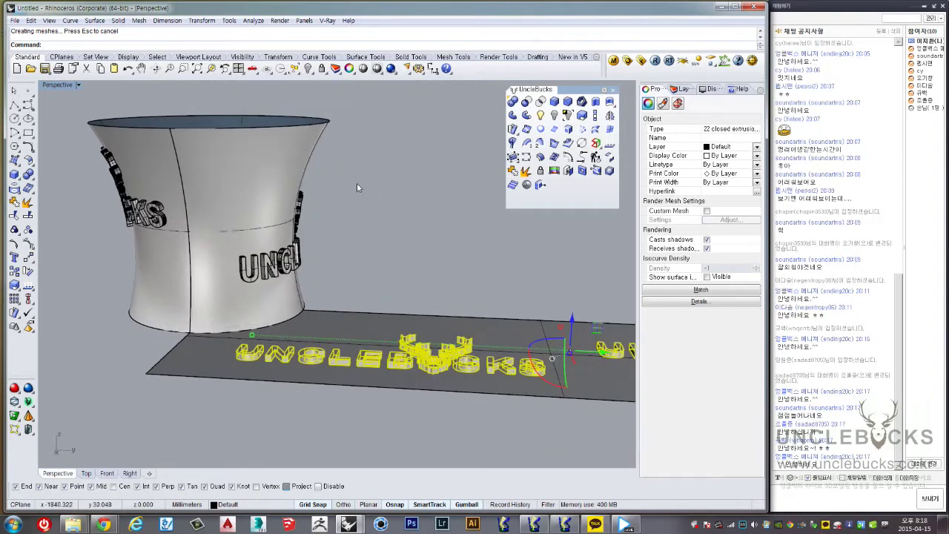
# Cap the funnel's open top so the vase becomes a closed polysurface
pyautogui.click(13, 89)
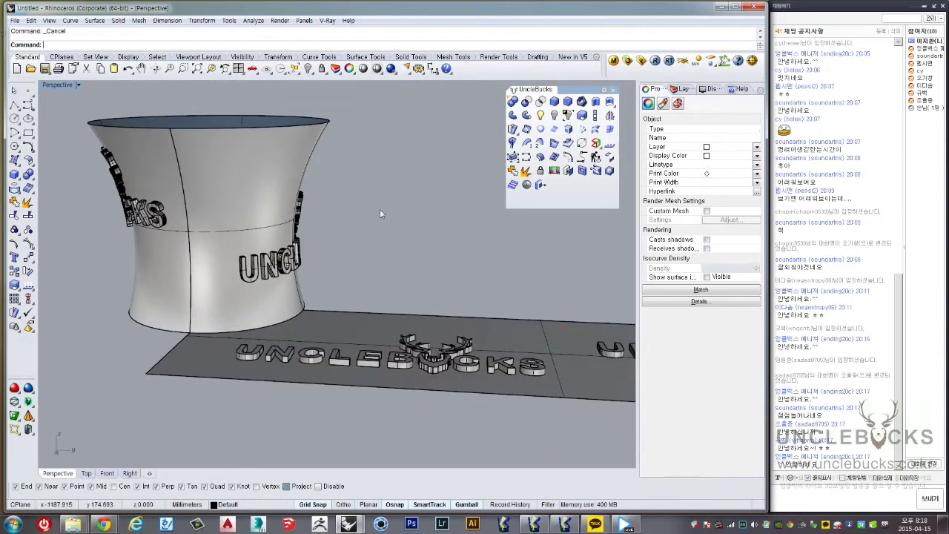
pyautogui.moveTo(380, 209)
pyautogui.mouseDown(button='right')
pyautogui.moveTo(435, 212)
pyautogui.moveTo(450, 208)
pyautogui.moveTo(455, 188)
pyautogui.moveTo(418, 215)
pyautogui.moveTo(424, 186)
pyautogui.moveTo(346, 235)
pyautogui.moveTo(395, 195)
pyautogui.moveTo(385, 189)
pyautogui.moveTo(355, 213)
pyautogui.moveTo(348, 142)
pyautogui.mouseUp(button='right')
pyautogui.scroll(2, 418, 215)
pyautogui.scroll(3, 418, 215)
pyautogui.scroll(-3, 395, 193)
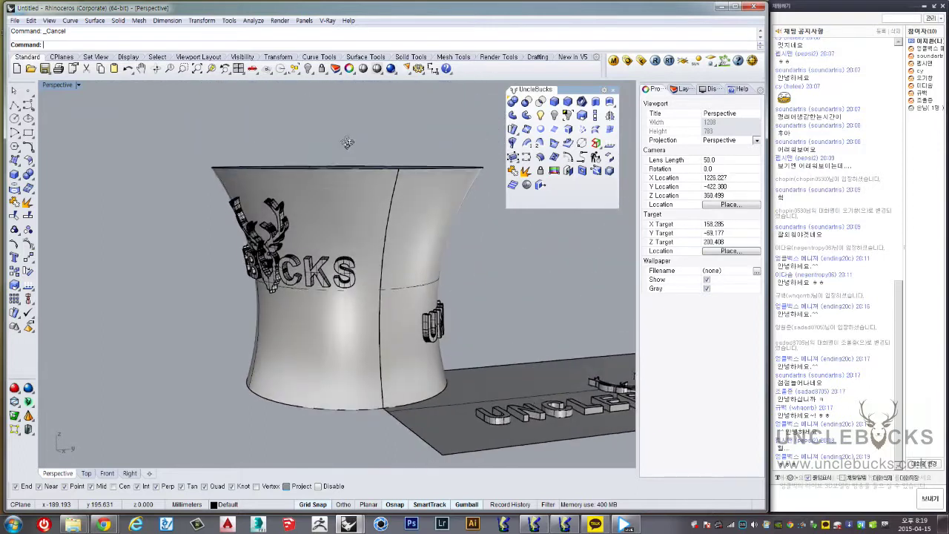
pyautogui.moveTo(348, 143)
pyautogui.mouseDown(button='right')
pyautogui.moveTo(329, 129)
pyautogui.moveTo(323, 156)
pyautogui.moveTo(376, 187)
pyautogui.mouseUp(button='right')
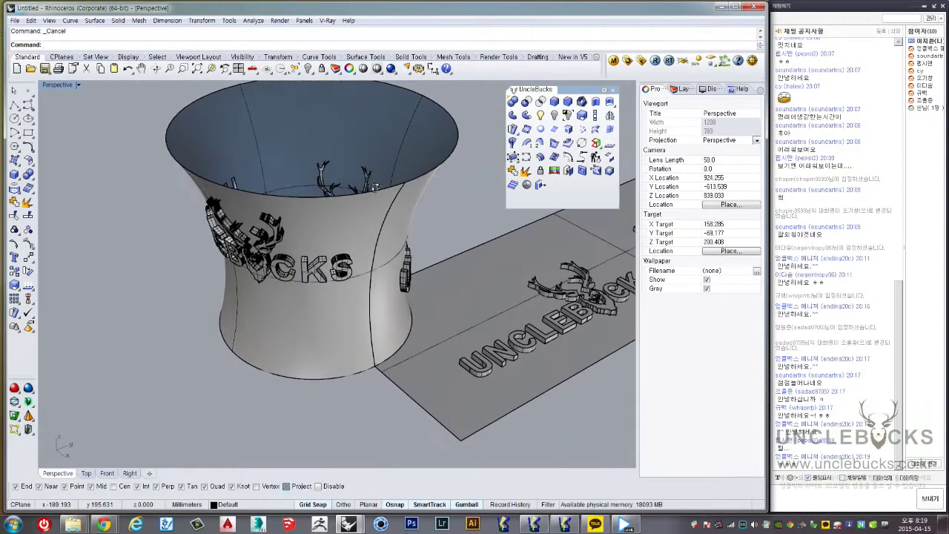
pyautogui.scroll(2, 377, 151)
pyautogui.scroll(2, 359, 180)
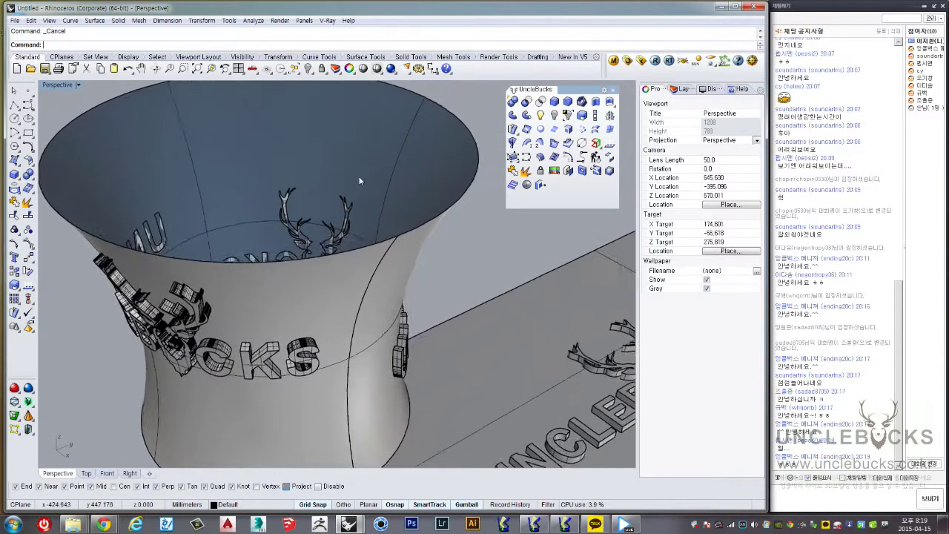
pyautogui.moveTo(359, 180); pyautogui.dragTo(360, 147, button='right')
pyautogui.click(360, 147)
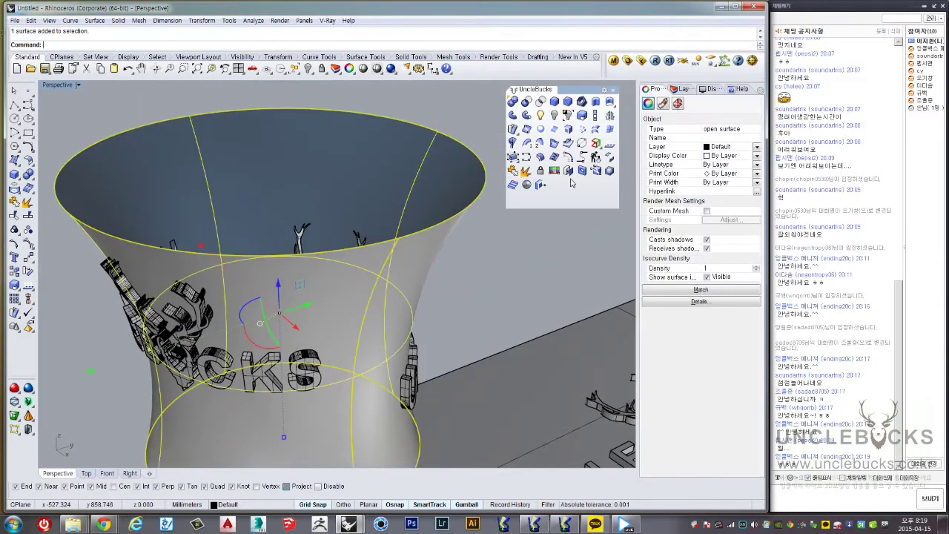
pyautogui.click(567, 172)
# Alt-drag the capped vase to place a plain duplicate off to its left
pyautogui.moveTo(363, 200); pyautogui.dragTo(362, 166, button='right')
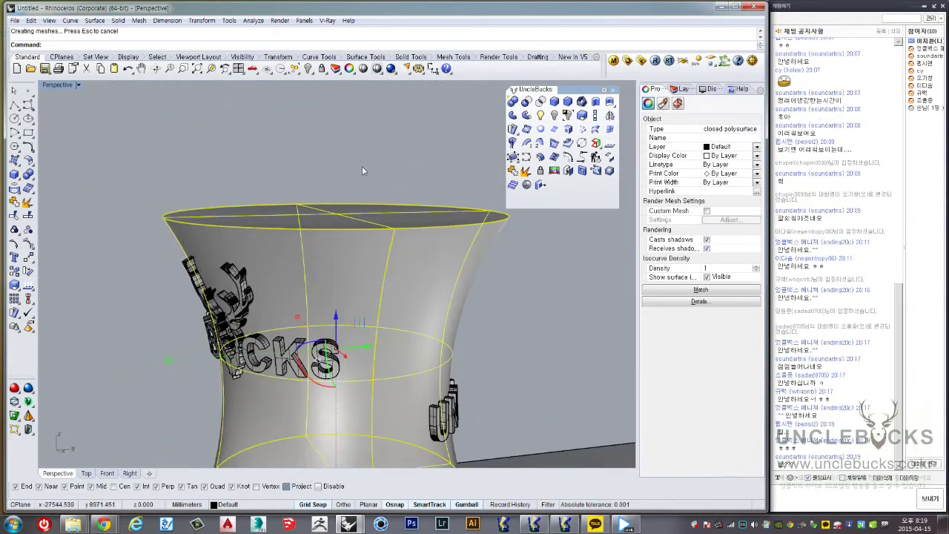
pyautogui.moveTo(385, 220)
pyautogui.mouseDown(button='right')
pyautogui.moveTo(385, 133)
pyautogui.moveTo(406, 208)
pyautogui.mouseUp(button='right')
pyautogui.click(385, 133)
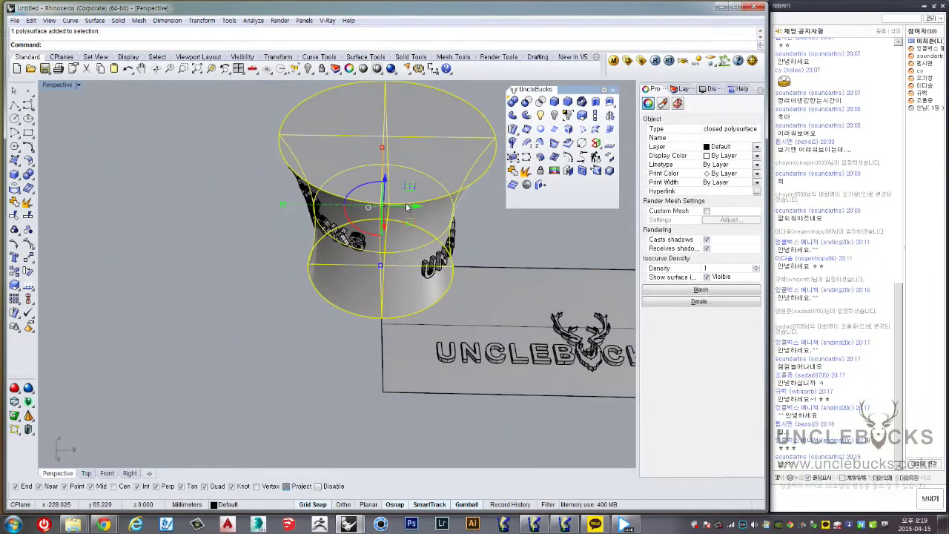
pyautogui.scroll(-3, 376, 209)
pyautogui.scroll(-2, 400, 241)
pyautogui.scroll(2, 440, 238)
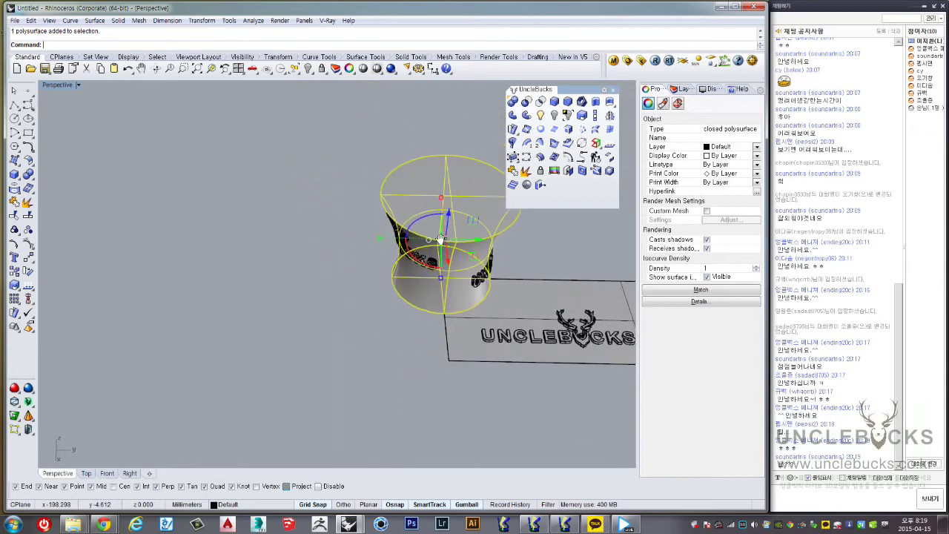
pyautogui.keyDown('alt'); pyautogui.moveTo(476, 245); pyautogui.dragTo(203, 238); pyautogui.keyUp('alt')
# Select the plain copied vase and explode it into separate surfaces
pyautogui.press('Escape')
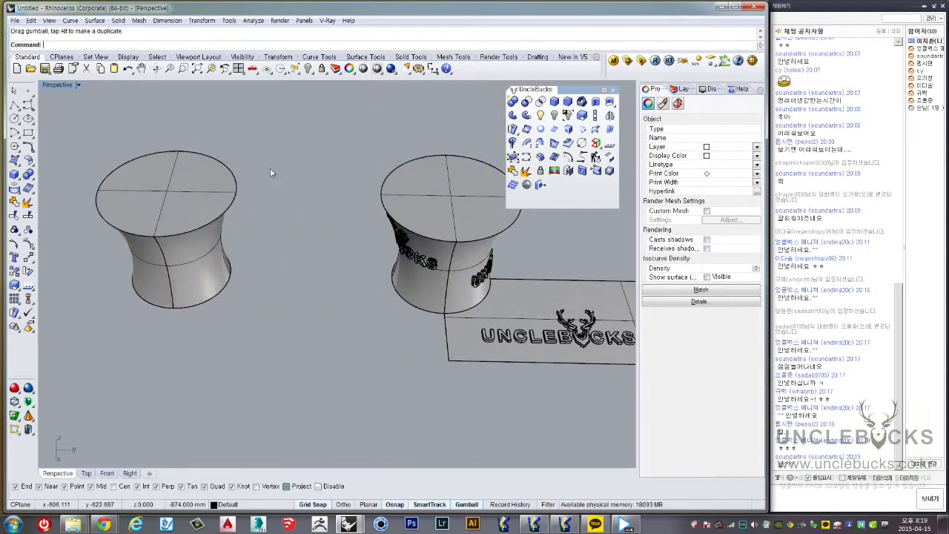
pyautogui.moveTo(241, 204)
pyautogui.keyDown('shift'); pyautogui.mouseDown(button='right')
pyautogui.moveTo(337, 203)
pyautogui.moveTo(328, 238)
pyautogui.mouseUp(button='right'); pyautogui.keyUp('shift')
pyautogui.scroll(2, 328, 239)
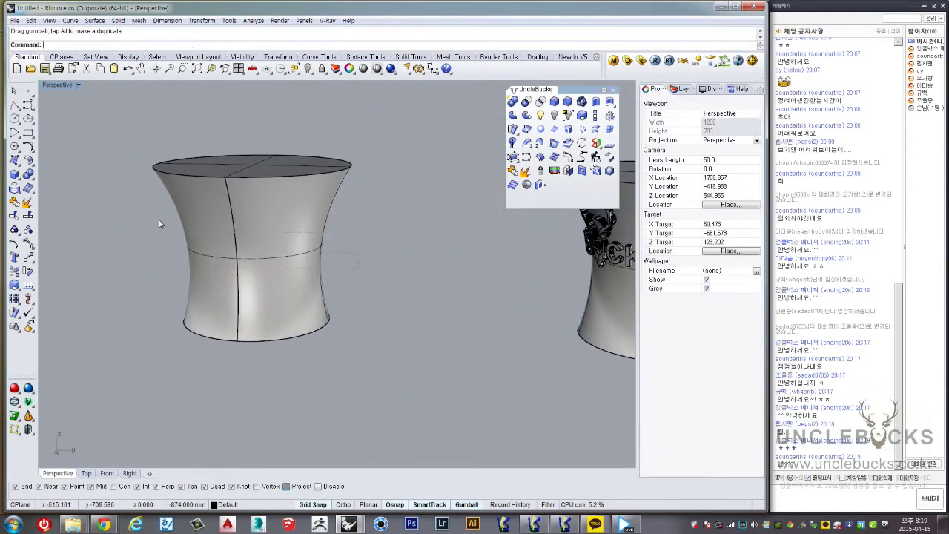
pyautogui.click(195, 222)
pyautogui.click(525, 171)
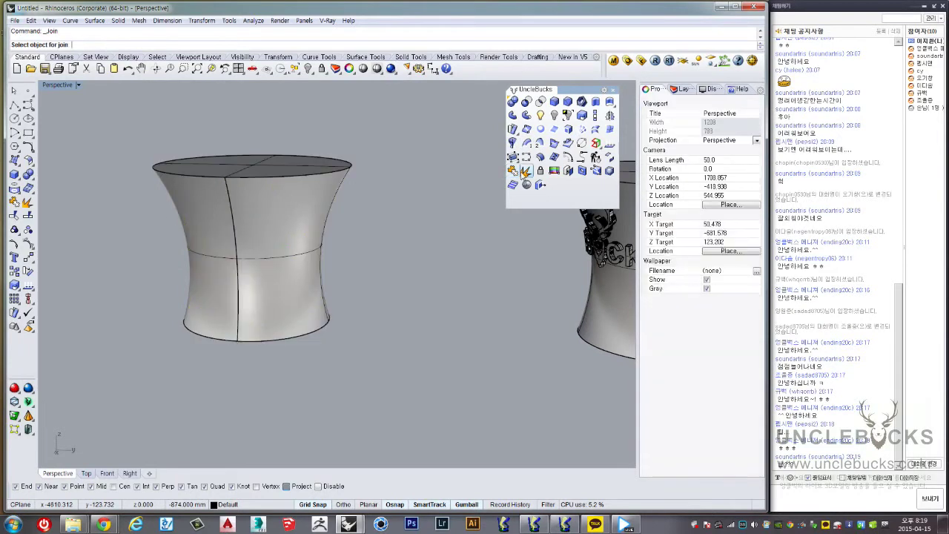
pyautogui.click(266, 221)
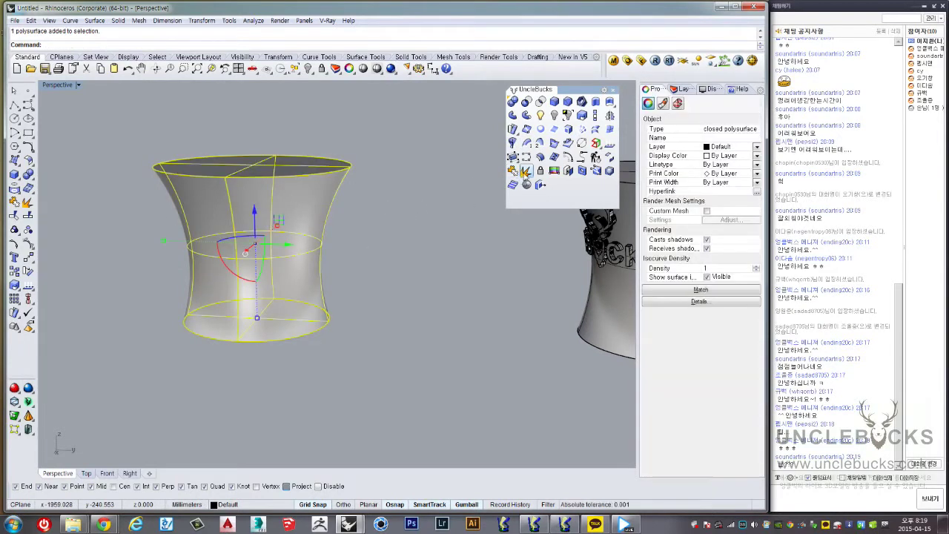
pyautogui.rightClick(525, 170)
pyautogui.click(389, 271)
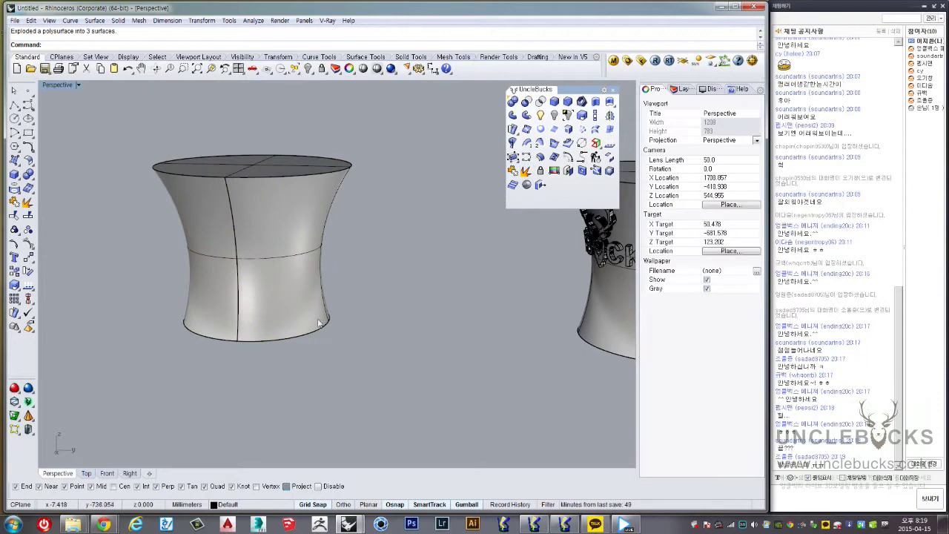
# Lift the plain vase's top cap about 110 mm above the rim, then undo it
pyautogui.click(278, 176)
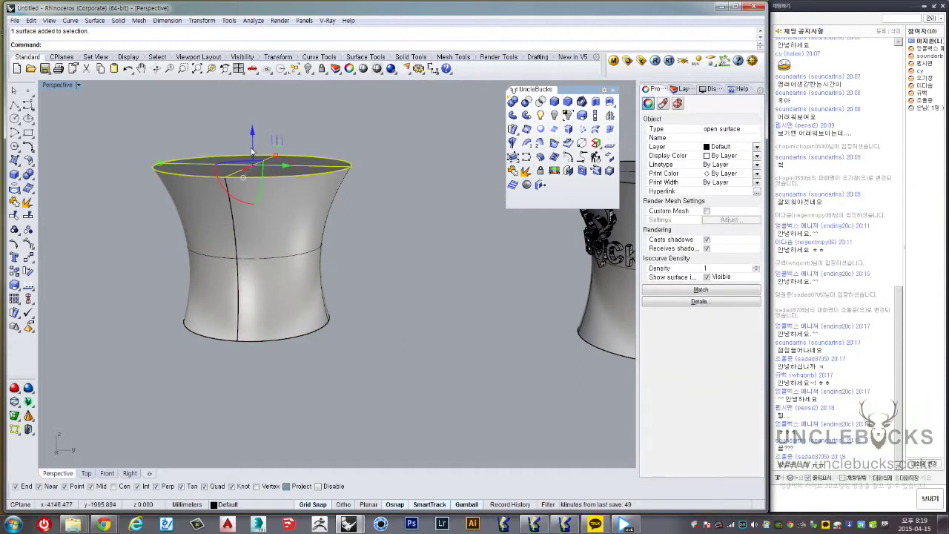
pyautogui.moveTo(252, 150); pyautogui.dragTo(287, 169, button='right')
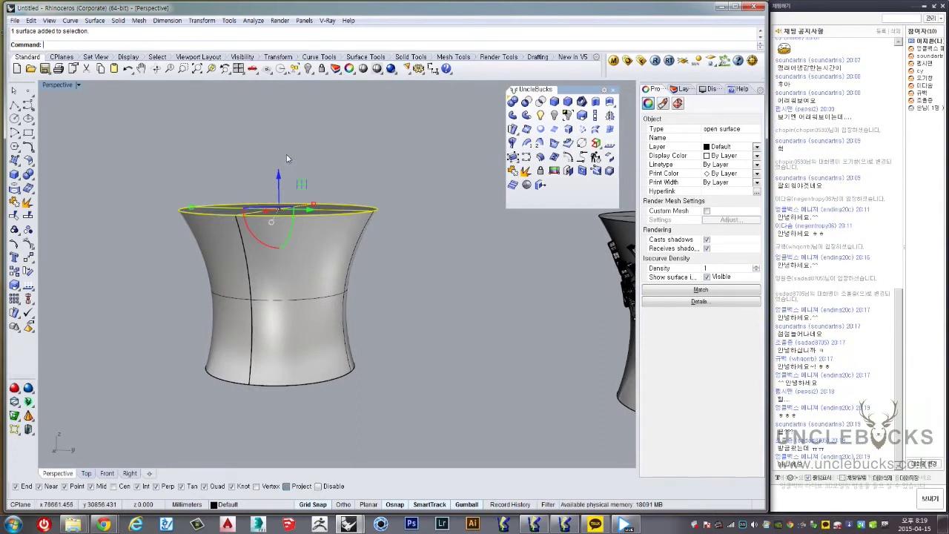
pyautogui.moveTo(281, 177); pyautogui.dragTo(293, 212, button='right')
pyautogui.scroll(3, 292, 212)
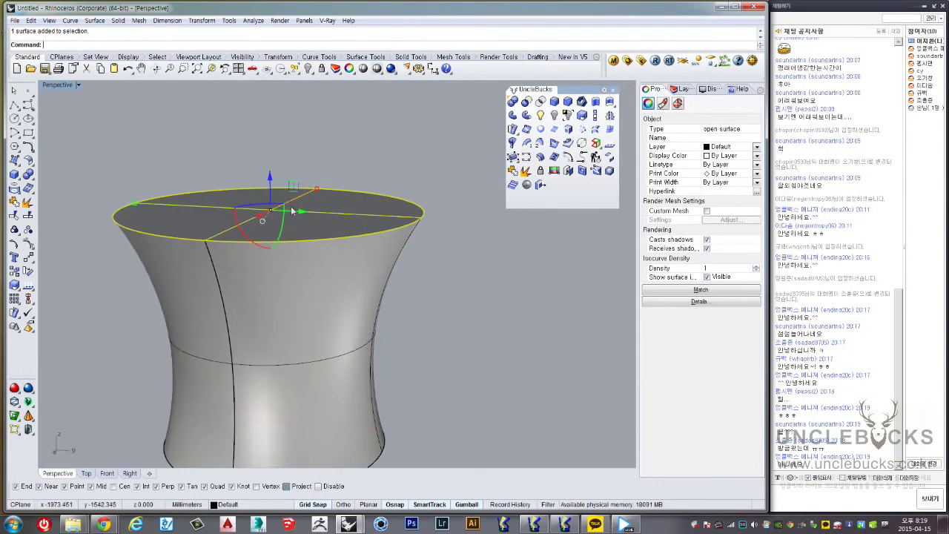
pyautogui.scroll(-2, 293, 212)
pyautogui.scroll(-1, 272, 155)
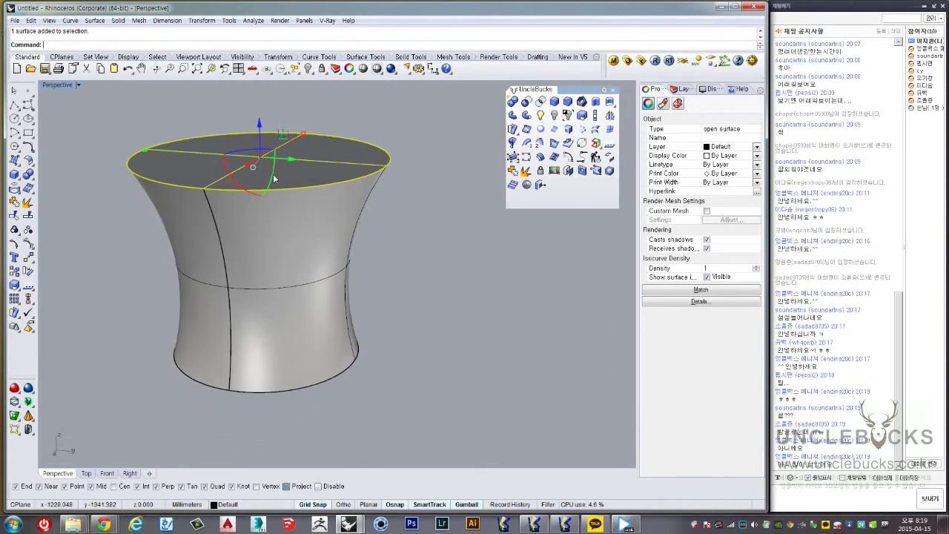
pyautogui.moveTo(272, 156); pyautogui.dragTo(261, 176, button='right')
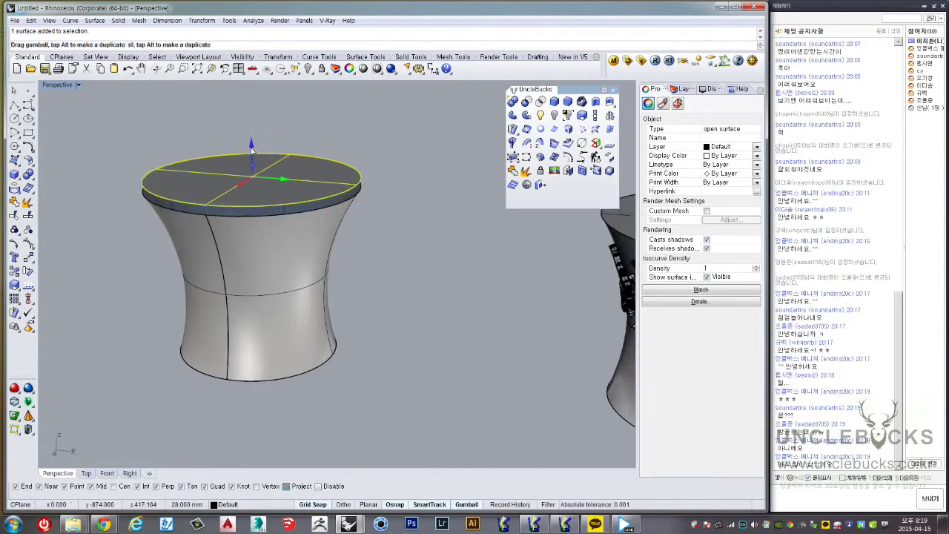
pyautogui.moveTo(253, 169); pyautogui.dragTo(254, 126)
pyautogui.moveTo(297, 148)
pyautogui.mouseDown(button='right')
pyautogui.moveTo(303, 129)
pyautogui.moveTo(309, 137)
pyautogui.mouseUp(button='right')
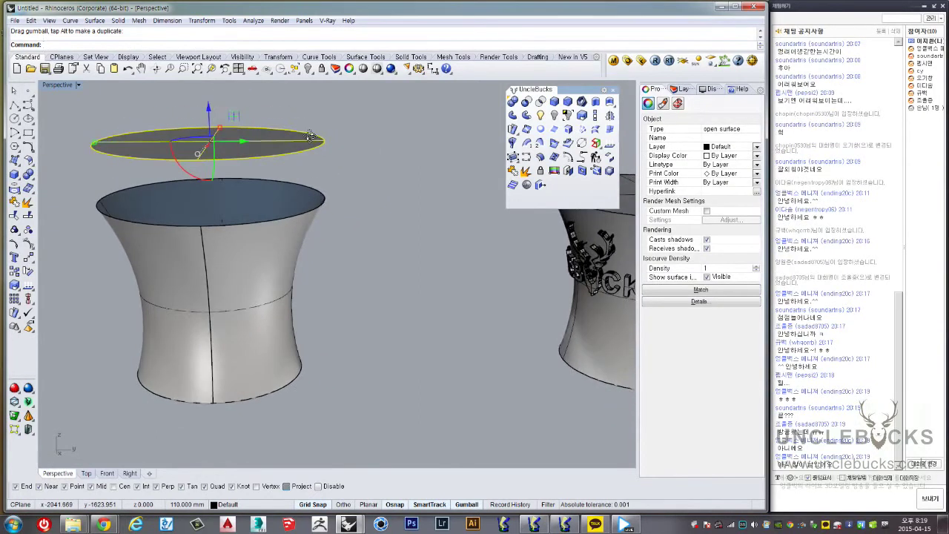
pyautogui.hotkey('ctrl', 'z')
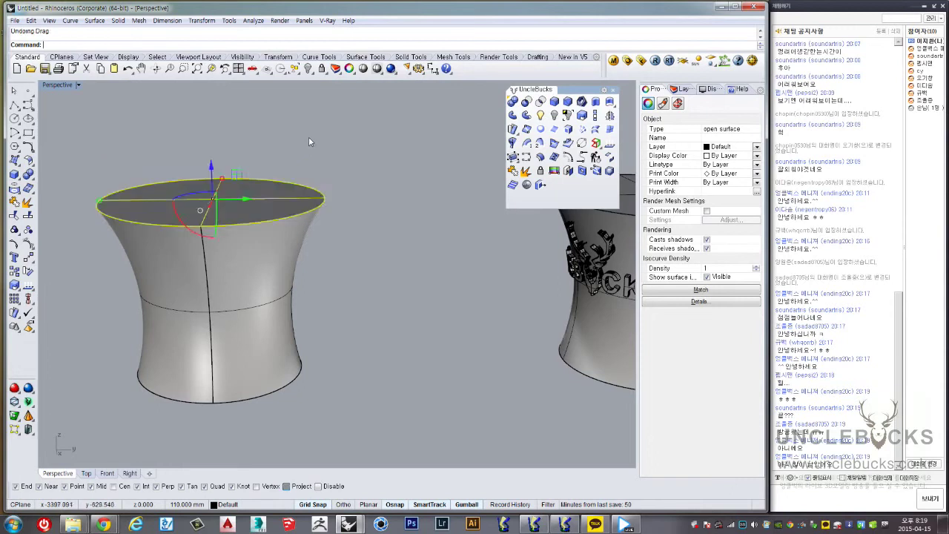
pyautogui.click(312, 392)
# Join the plain vase's three surfaces back into one closed solid
pyautogui.moveTo(106, 125); pyautogui.dragTo(278, 169)
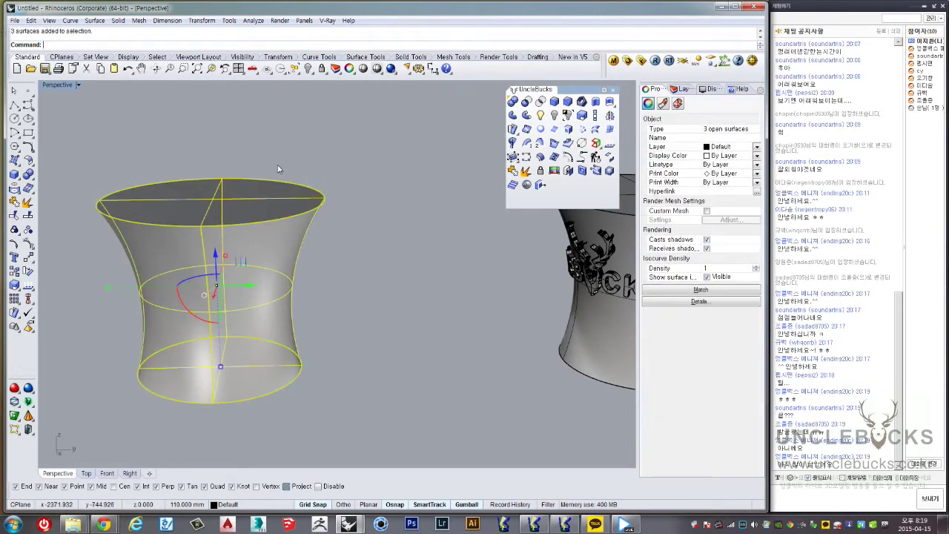
pyautogui.click(512, 171)
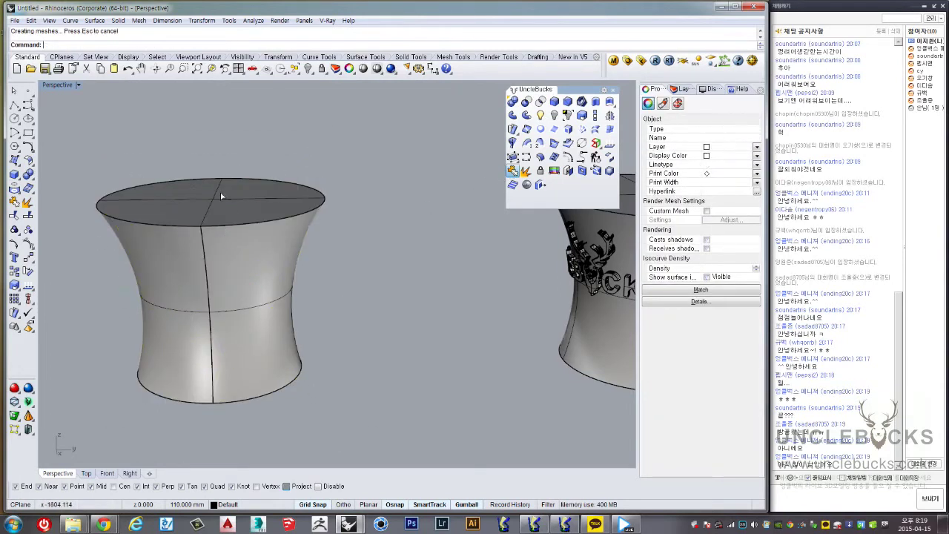
pyautogui.click(246, 158)
pyautogui.click(278, 212)
pyautogui.moveTo(245, 158)
pyautogui.mouseDown(button='right')
pyautogui.moveTo(278, 212)
pyautogui.moveTo(340, 226)
pyautogui.moveTo(335, 204)
pyautogui.moveTo(289, 194)
pyautogui.moveTo(265, 200)
pyautogui.moveTo(273, 220)
pyautogui.moveTo(405, 202)
pyautogui.mouseUp(button='right')
# Delete the plain vase and inspect the lettered vase's deer logo from the front
pyautogui.press('Delete')
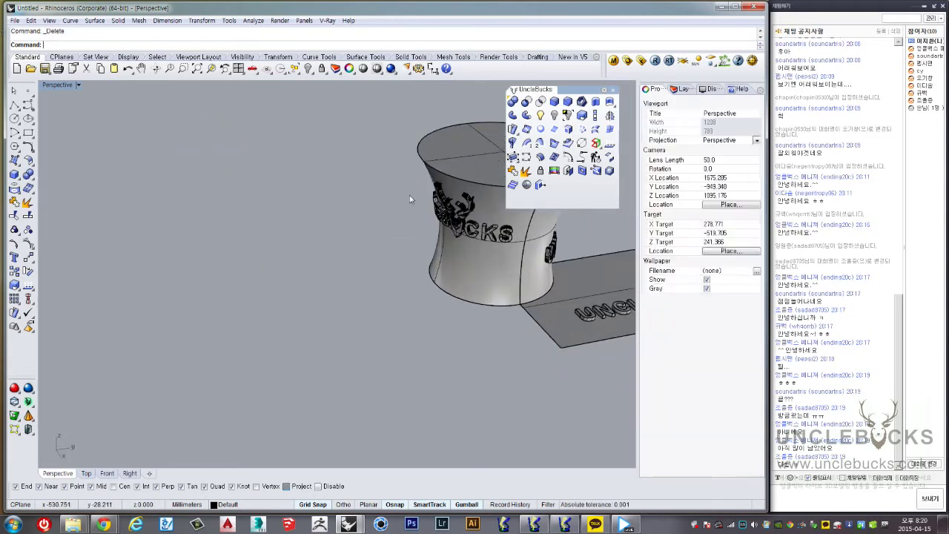
pyautogui.scroll(3, 431, 162)
pyautogui.scroll(3, 365, 192)
pyautogui.click(367, 185)
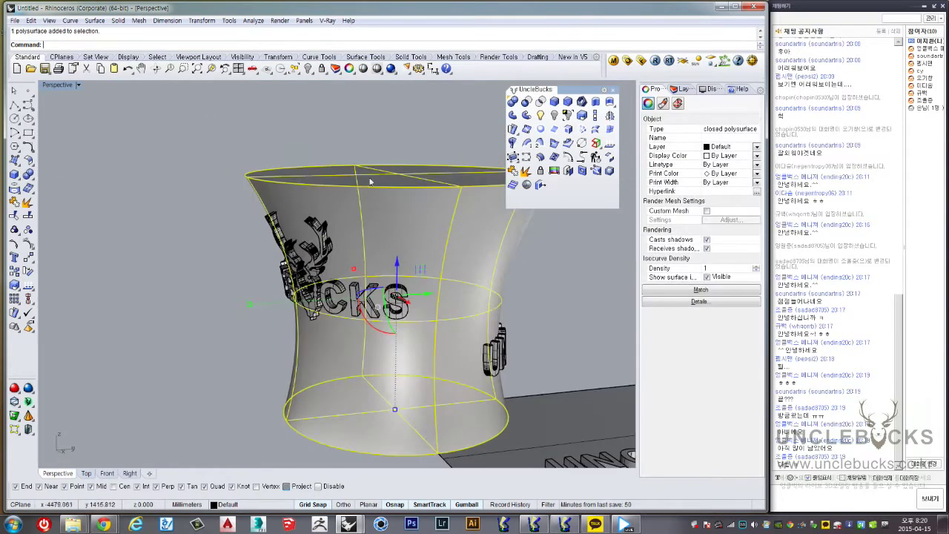
pyautogui.click(324, 250)
pyautogui.moveTo(324, 250); pyautogui.dragTo(279, 304, button='right')
pyautogui.press('Escape')
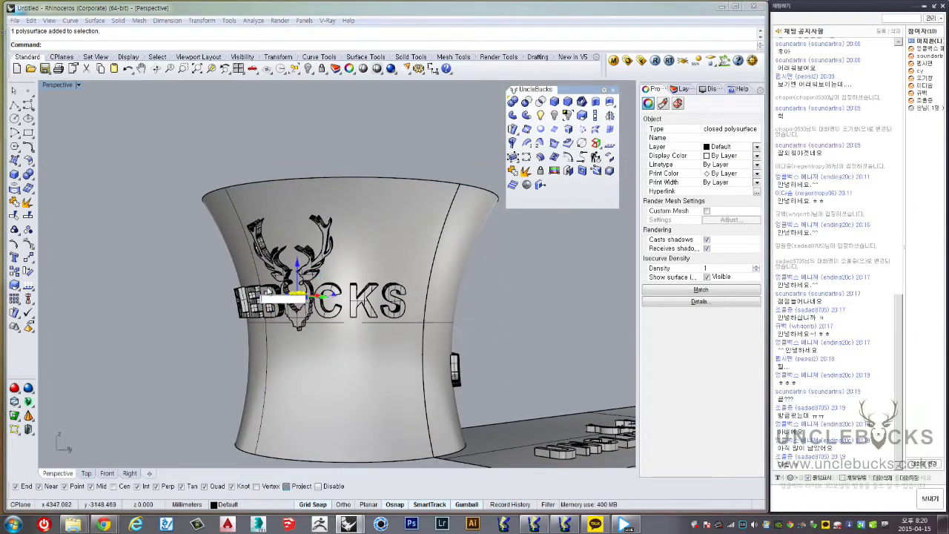
# Delete the lettered vase's top face and view the open interior lettering
pyautogui.moveTo(320, 185); pyautogui.dragTo(337, 170, button='right')
pyautogui.click(337, 171)
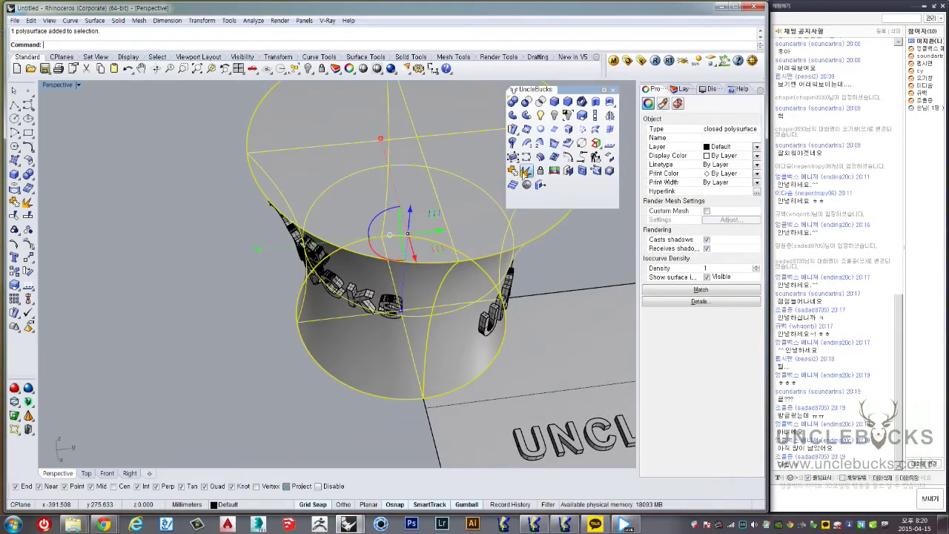
pyautogui.keyDown('ctrl'); pyautogui.keyDown('shift'); pyautogui.click(404, 170); pyautogui.keyUp('shift'); pyautogui.keyUp('ctrl')
pyautogui.press('Delete')
pyautogui.scroll(3, 318, 206)
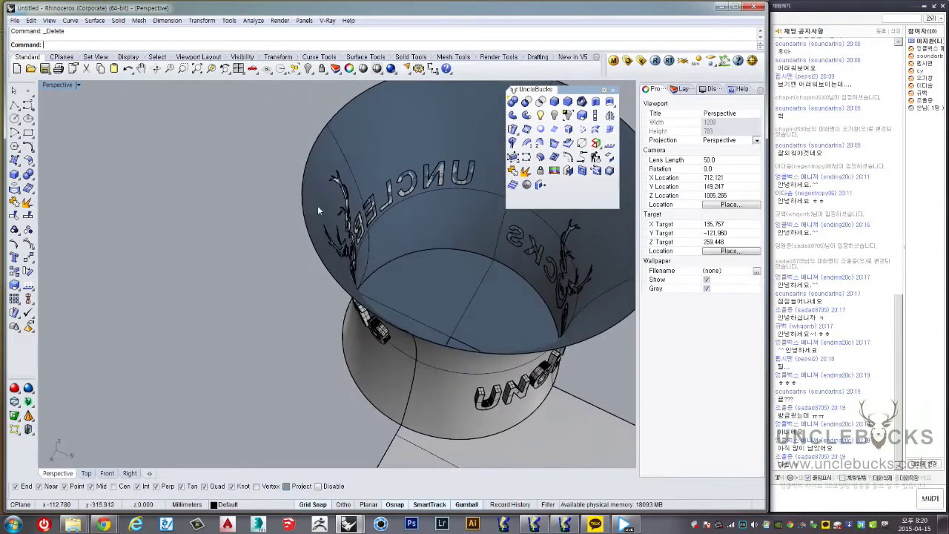
pyautogui.scroll(3, 318, 205)
pyautogui.scroll(4, 310, 232)
pyautogui.moveTo(310, 232); pyautogui.dragTo(300, 218, button='right')
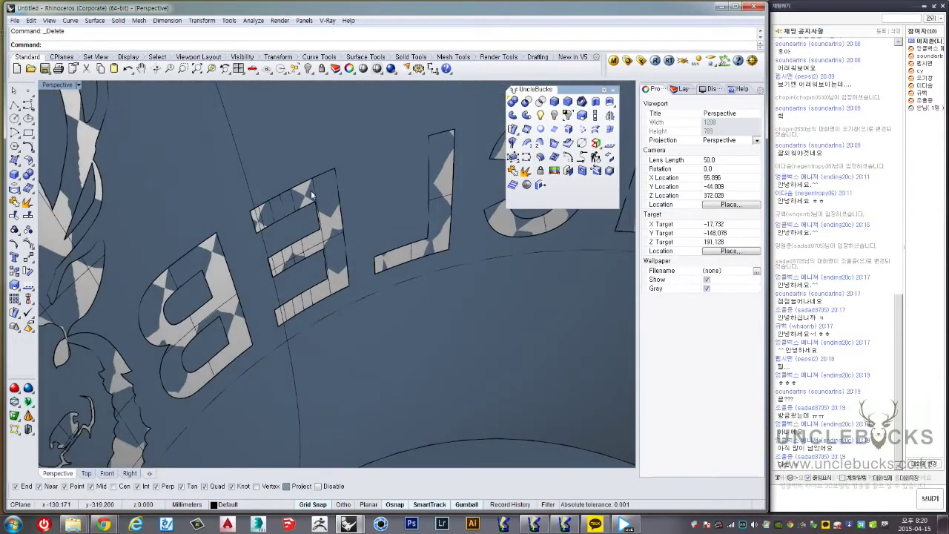
pyautogui.scroll(-3, 310, 190)
pyautogui.scroll(-3, 310, 190)
pyautogui.scroll(-2, 311, 188)
pyautogui.scroll(-1, 312, 186)
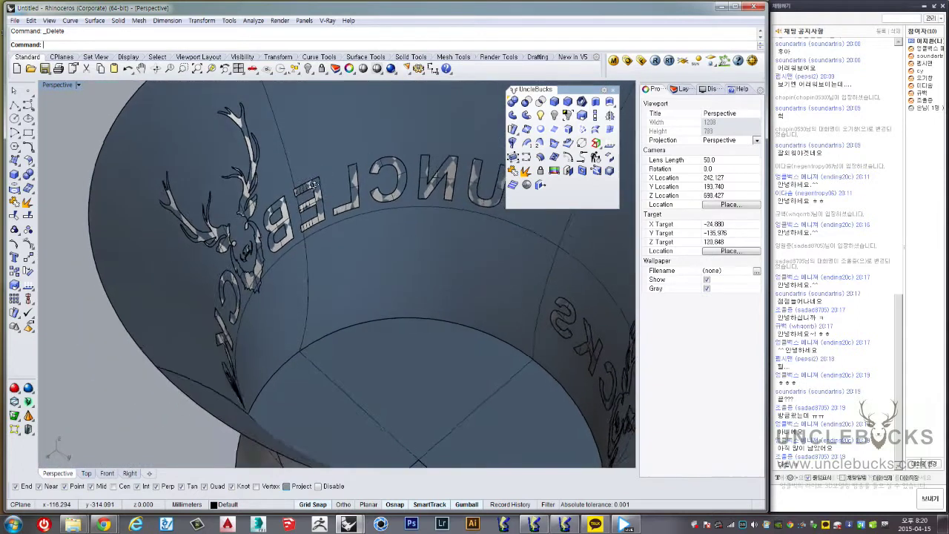
pyautogui.moveTo(312, 184)
pyautogui.mouseDown(button='right')
pyautogui.moveTo(351, 177)
pyautogui.moveTo(260, 211)
pyautogui.moveTo(232, 242)
pyautogui.moveTo(282, 207)
pyautogui.moveTo(271, 184)
pyautogui.moveTo(355, 232)
pyautogui.moveTo(279, 216)
pyautogui.moveTo(306, 233)
pyautogui.moveTo(293, 224)
pyautogui.mouseUp(button='right')
pyautogui.scroll(-10, 355, 227)
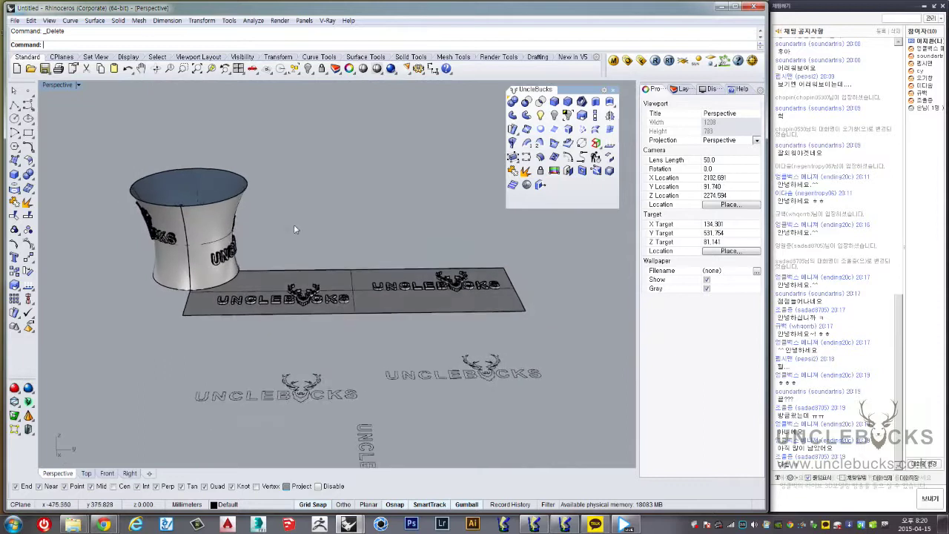
# Duplicate the vase body up and to the right of the lettered vase
pyautogui.click(195, 216)
pyautogui.moveTo(194, 215)
pyautogui.mouseDown(button='right')
pyautogui.moveTo(245, 225)
pyautogui.moveTo(193, 219)
pyautogui.mouseUp(button='right')
pyautogui.moveTo(171, 212); pyautogui.dragTo(365, 280)
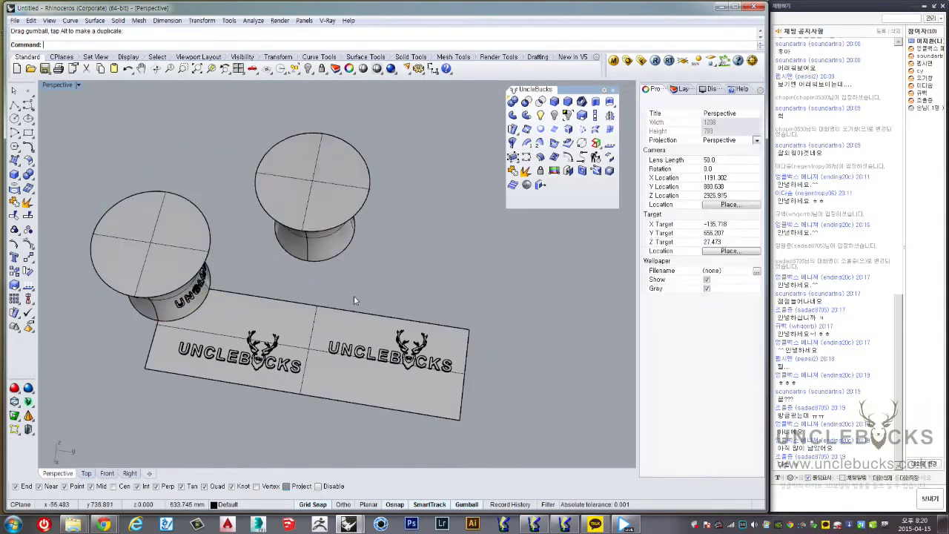
pyautogui.moveTo(353, 297); pyautogui.dragTo(238, 350, button='right')
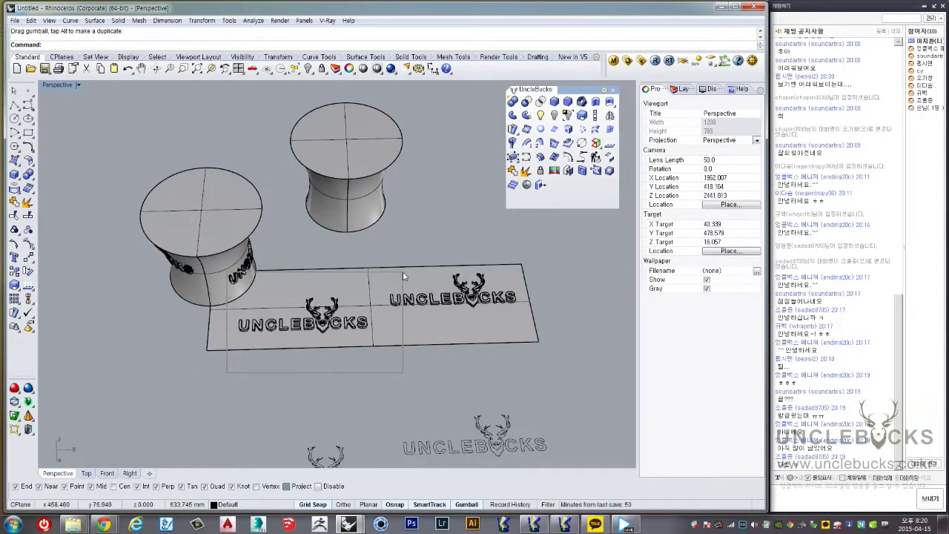
# Delete both flat UNCLEBUCKS logos from the plate
pyautogui.moveTo(403, 275); pyautogui.dragTo(403, 272)
pyautogui.press('Delete')
pyautogui.moveTo(343, 378)
pyautogui.mouseDown()
pyautogui.moveTo(414, 309)
pyautogui.moveTo(538, 240)
pyautogui.mouseUp()
pyautogui.press('Delete')
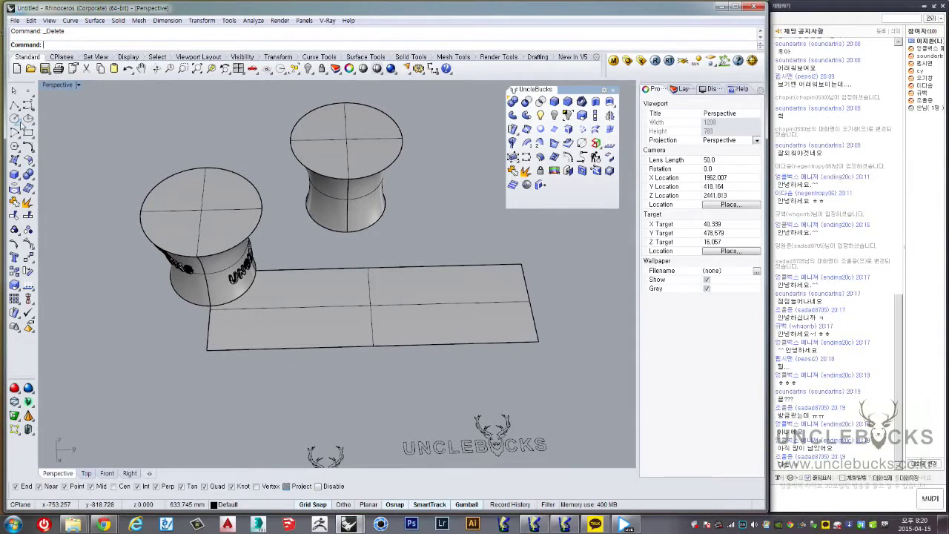
# Draw a rectangle on the plate and extrude it into a box about 37 mm tall
pyautogui.click(29, 135)
pyautogui.scroll(3, 270, 282)
pyautogui.click(282, 300)
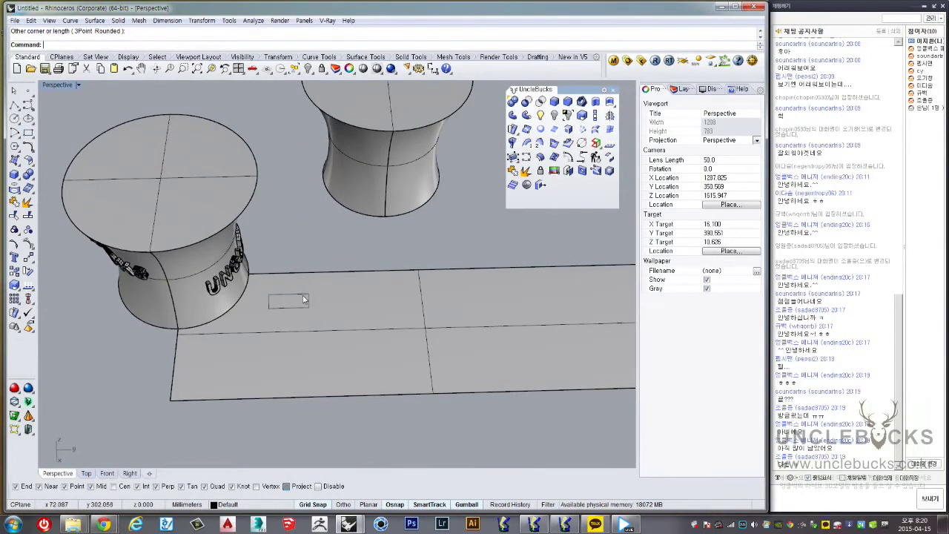
pyautogui.click(304, 299)
pyautogui.click(314, 303)
pyautogui.click(338, 323)
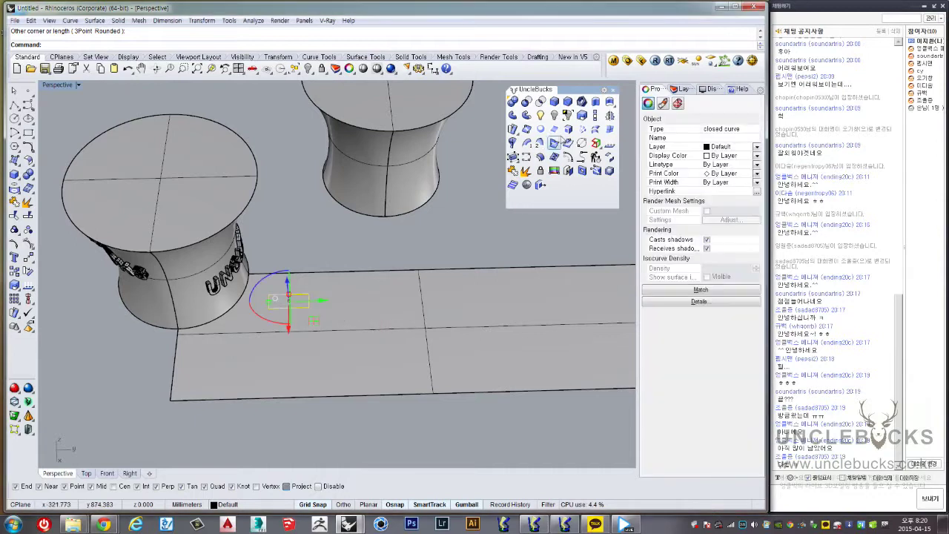
pyautogui.click(596, 102)
pyautogui.moveTo(312, 297); pyautogui.dragTo(296, 281, button='right')
pyautogui.scroll(3, 297, 289)
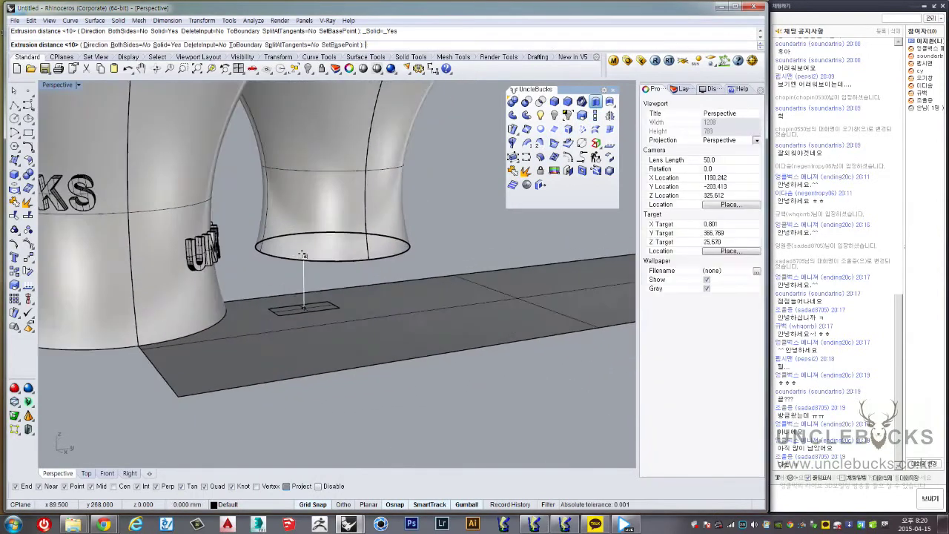
pyautogui.scroll(3, 292, 290)
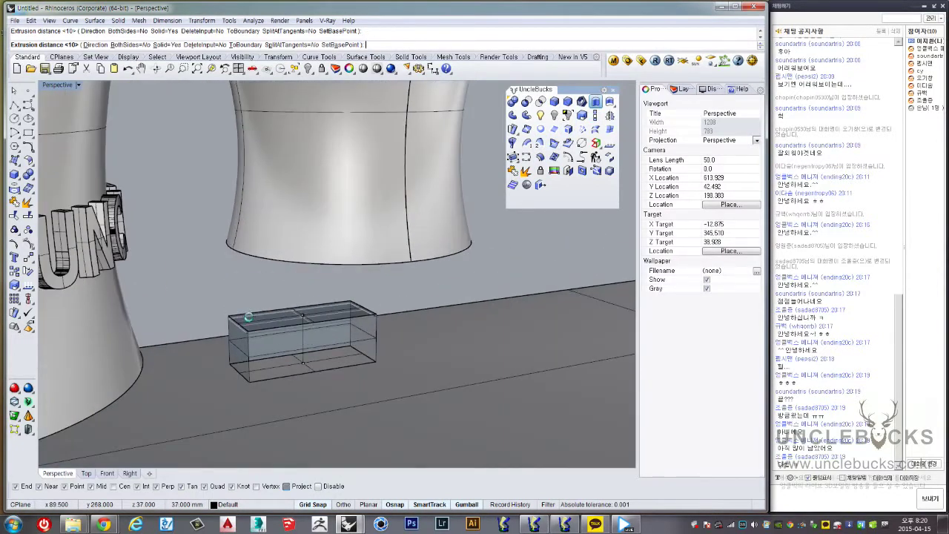
pyautogui.click(296, 307)
pyautogui.moveTo(296, 308)
pyautogui.mouseDown(button='right')
pyautogui.moveTo(308, 371)
pyautogui.moveTo(346, 275)
pyautogui.mouseUp(button='right')
# Copy the small box to the plank's centre and right end
pyautogui.click(309, 351)
pyautogui.scroll(-3, 308, 374)
pyautogui.moveTo(315, 258)
pyautogui.keyDown('alt'); pyautogui.mouseDown()
pyautogui.moveTo(396, 302)
pyautogui.moveTo(492, 310)
pyautogui.mouseUp(); pyautogui.keyUp('alt')
pyautogui.moveTo(493, 310); pyautogui.dragTo(508, 314, button='right')
# Scale1D the right and middle boxes into longer bars
pyautogui.click(595, 115)
pyautogui.scroll(3, 520, 275)
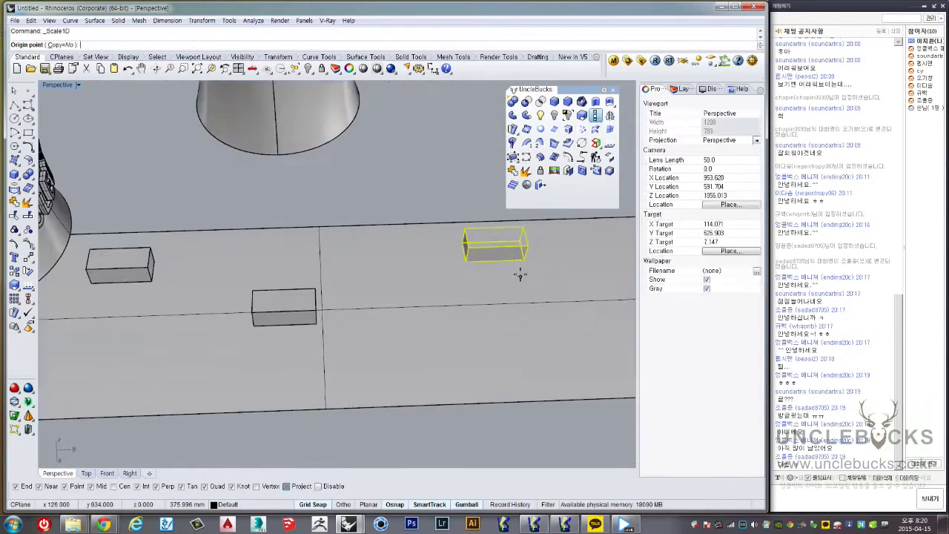
pyautogui.click(401, 271)
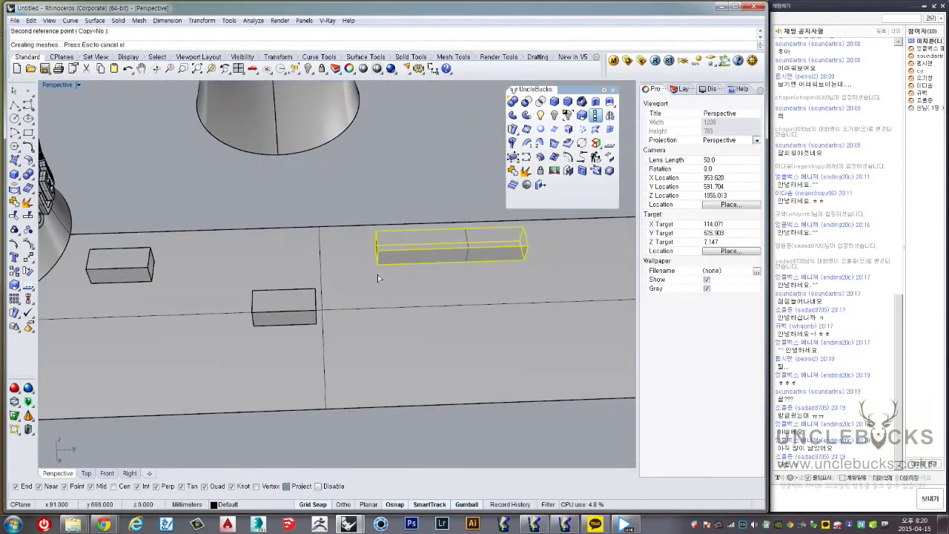
pyautogui.click(377, 275)
pyautogui.click(307, 326)
pyautogui.rightClick(294, 335)
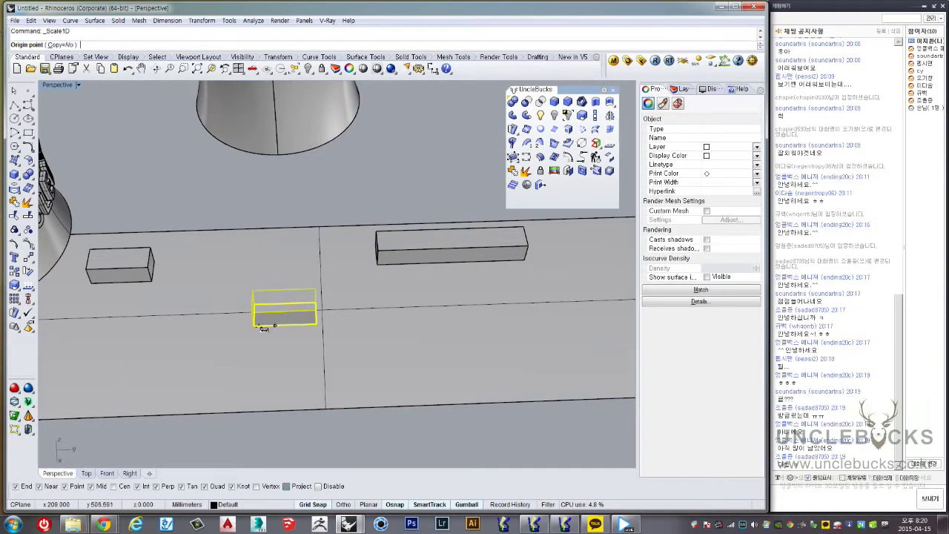
pyautogui.click(316, 321)
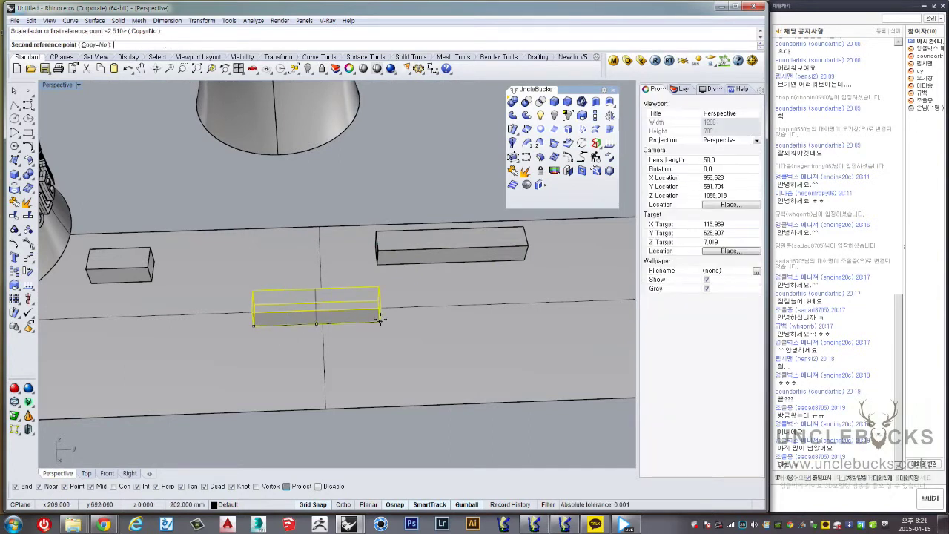
pyautogui.click(357, 320)
pyautogui.moveTo(351, 321)
pyautogui.mouseDown(button='right')
pyautogui.moveTo(264, 295)
pyautogui.moveTo(164, 286)
pyautogui.moveTo(268, 242)
pyautogui.moveTo(338, 253)
pyautogui.moveTo(401, 222)
pyautogui.moveTo(426, 138)
pyautogui.mouseUp(button='right')
pyautogui.click(165, 283)
pyautogui.click(402, 222)
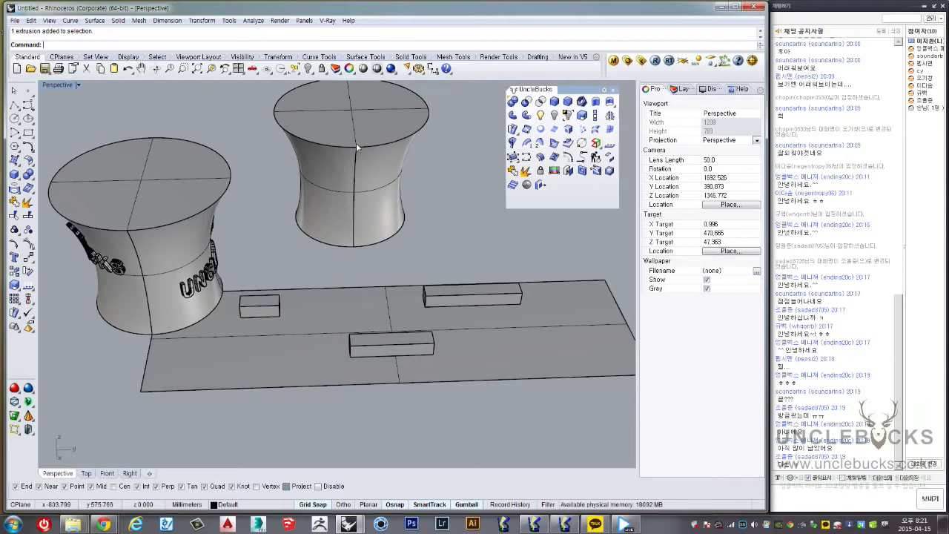
# Select the three boxes and their curve on the board
pyautogui.moveTo(241, 274); pyautogui.dragTo(270, 269, button='right')
pyautogui.click(294, 318)
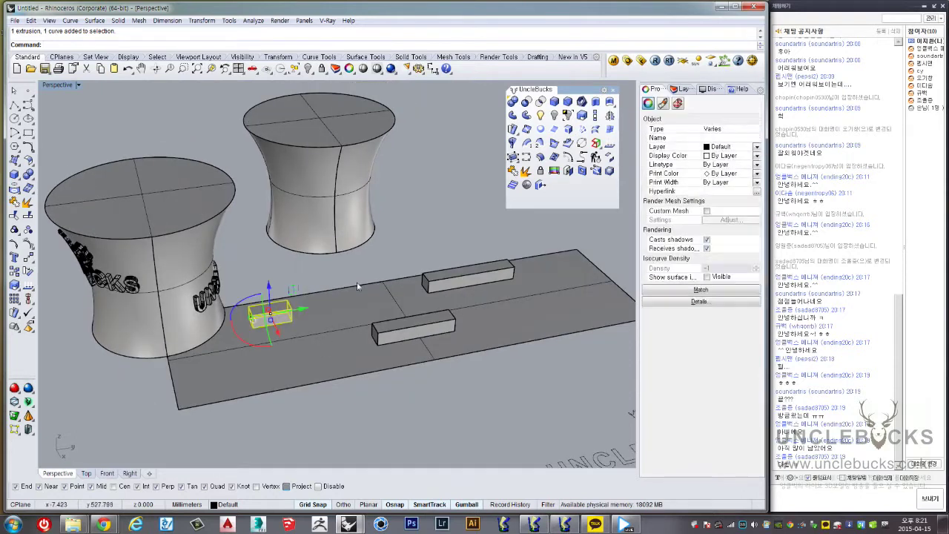
pyautogui.keyDown('shift'); pyautogui.click(442, 326); pyautogui.keyUp('shift')
pyautogui.keyDown('shift'); pyautogui.click(493, 276); pyautogui.keyUp('shift')
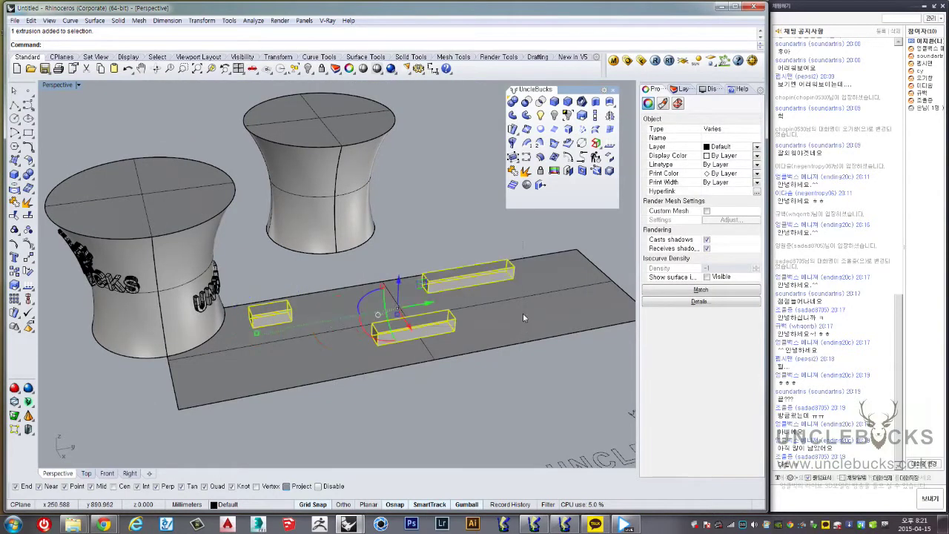
pyautogui.moveTo(493, 275)
pyautogui.mouseDown(button='right')
pyautogui.moveTo(468, 328)
pyautogui.moveTo(235, 206)
pyautogui.mouseUp(button='right')
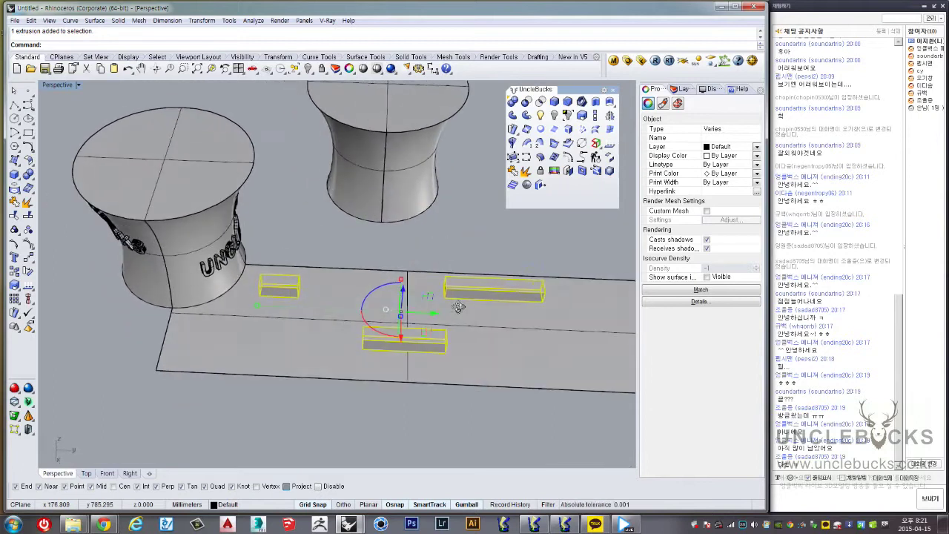
pyautogui.press('Escape')
pyautogui.click(331, 302)
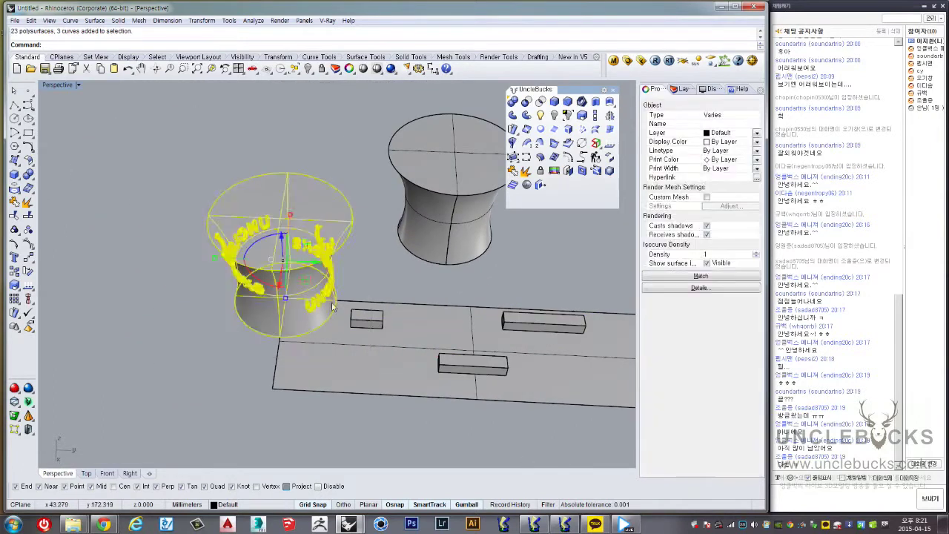
pyautogui.moveTo(331, 301)
pyautogui.mouseDown(button='right')
pyautogui.moveTo(285, 252)
pyautogui.moveTo(388, 271)
pyautogui.moveTo(377, 255)
pyautogui.moveTo(313, 265)
pyautogui.mouseUp(button='right')
pyautogui.press('Escape')
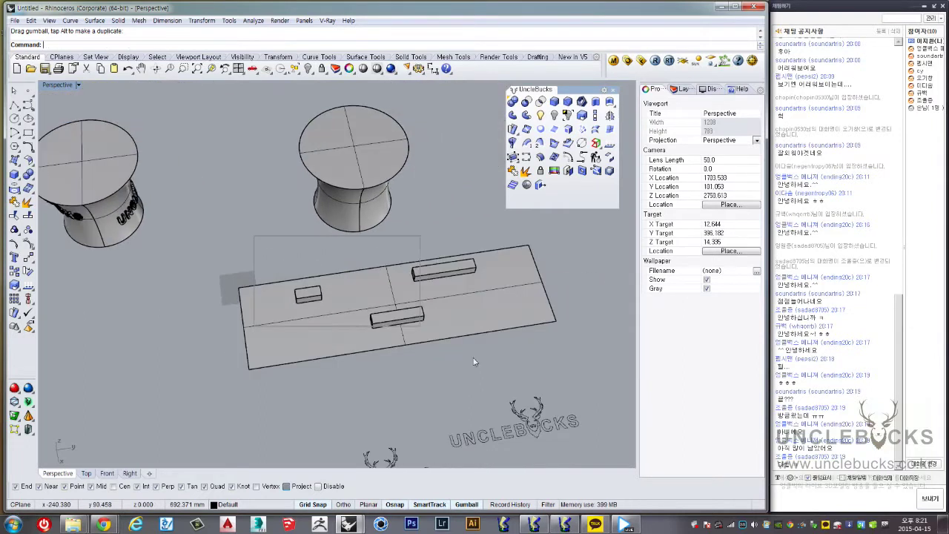
pyautogui.moveTo(474, 361); pyautogui.dragTo(267, 248)
pyautogui.moveTo(267, 248); pyautogui.dragTo(392, 309, button='right')
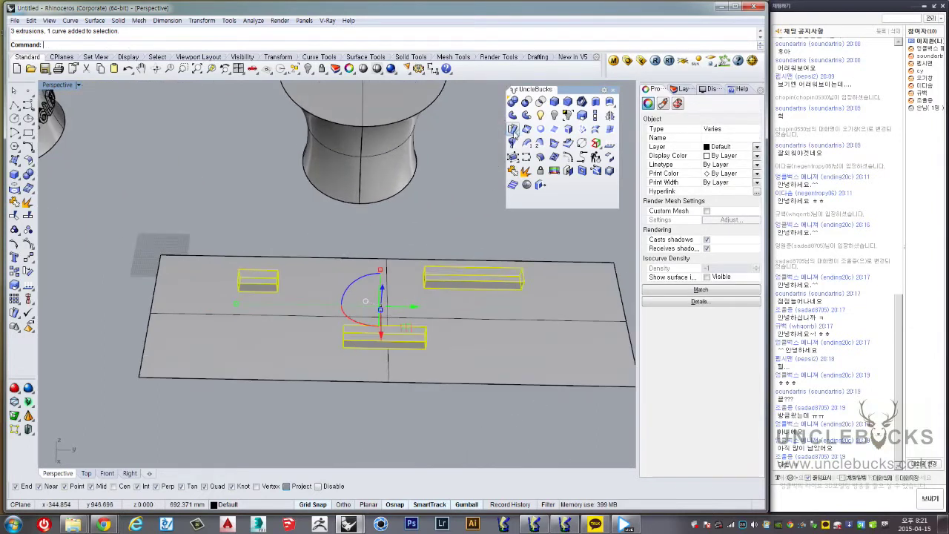
# FlowAlongSrf the boxes from the board onto the second vase
pyautogui.click(512, 129)
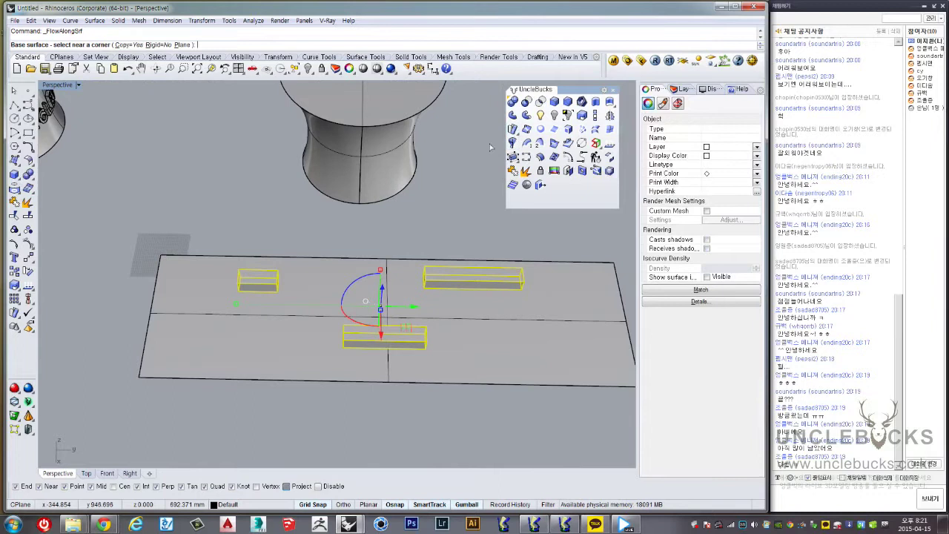
pyautogui.click(169, 265)
pyautogui.moveTo(358, 187); pyautogui.dragTo(395, 230, button='right')
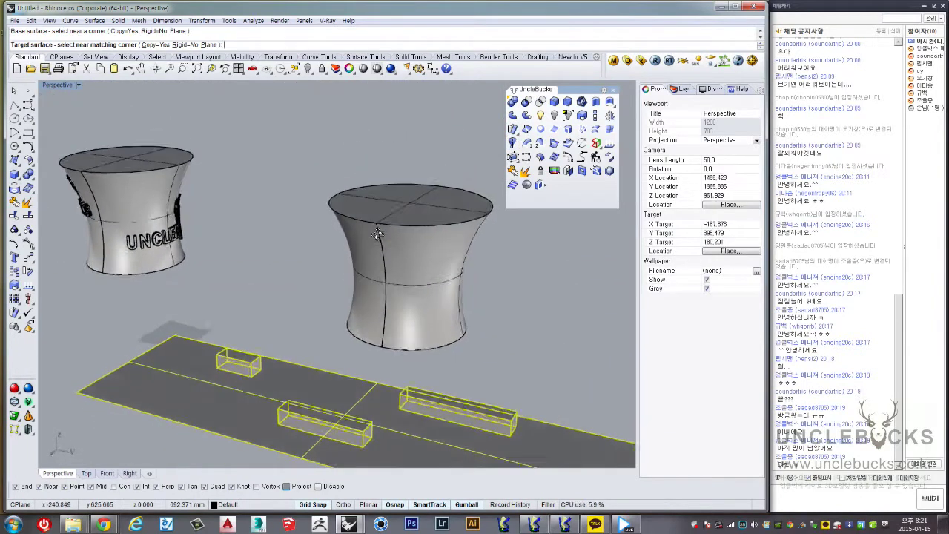
pyautogui.click(395, 230)
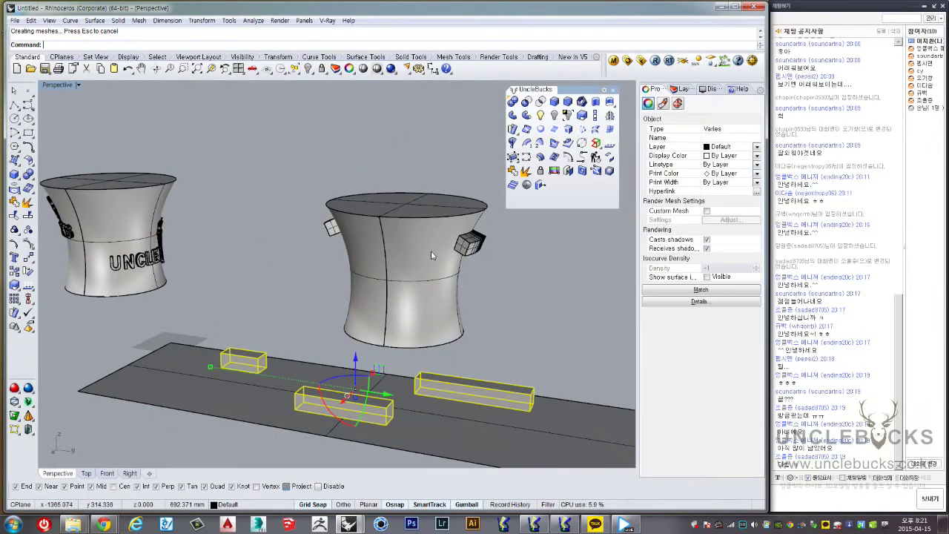
pyautogui.moveTo(433, 255); pyautogui.dragTo(448, 266, button='right')
pyautogui.click(500, 221)
pyautogui.moveTo(500, 220)
pyautogui.mouseDown(button='right')
pyautogui.moveTo(439, 305)
pyautogui.moveTo(313, 235)
pyautogui.moveTo(358, 329)
pyautogui.moveTo(393, 296)
pyautogui.mouseUp(button='right')
pyautogui.click(439, 304)
pyautogui.click(319, 244)
pyautogui.click(358, 328)
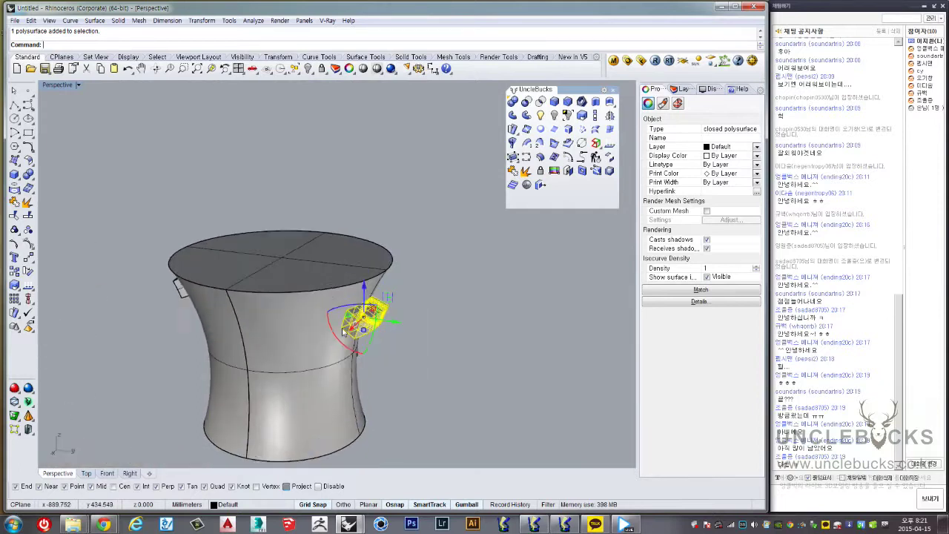
pyautogui.scroll(3, 395, 260)
pyautogui.scroll(2, 395, 245)
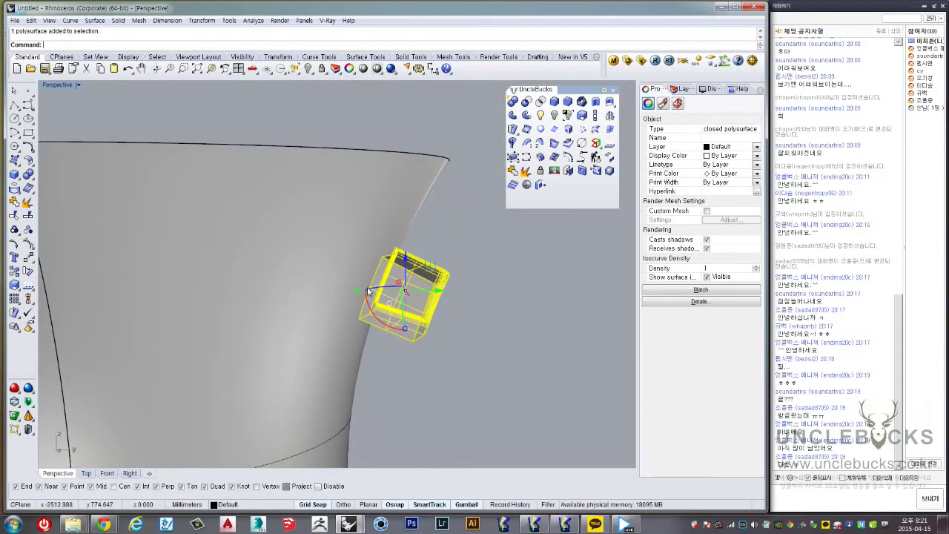
pyautogui.scroll(-3, 367, 291)
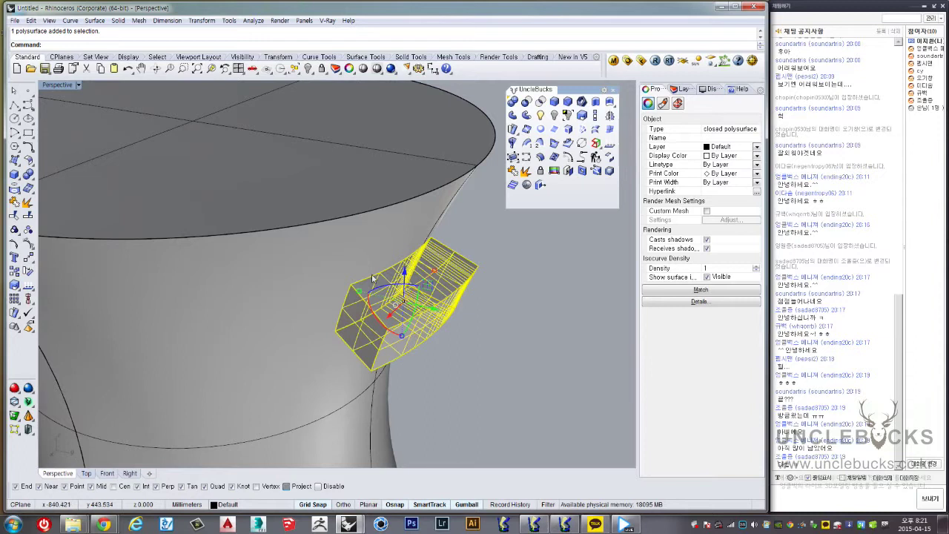
pyautogui.moveTo(430, 253)
pyautogui.mouseDown(button='right')
pyautogui.moveTo(379, 290)
pyautogui.moveTo(420, 261)
pyautogui.moveTo(555, 259)
pyautogui.moveTo(402, 260)
pyautogui.moveTo(410, 219)
pyautogui.moveTo(435, 209)
pyautogui.moveTo(427, 186)
pyautogui.moveTo(404, 226)
pyautogui.moveTo(424, 221)
pyautogui.moveTo(415, 222)
pyautogui.mouseUp(button='right')
pyautogui.scroll(-3, 420, 261)
pyautogui.scroll(2, 420, 261)
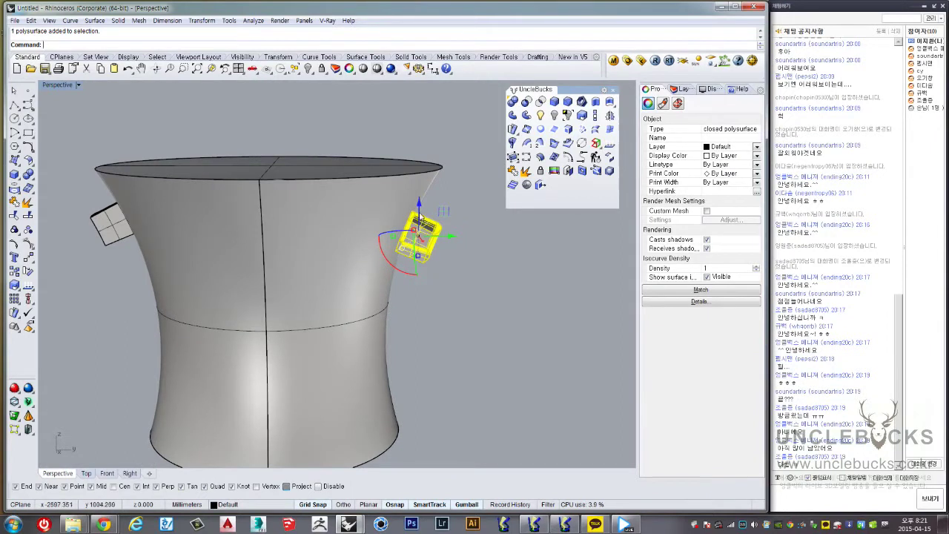
pyautogui.moveTo(420, 215); pyautogui.dragTo(447, 305)
pyautogui.hotkey('ctrl', 'z')
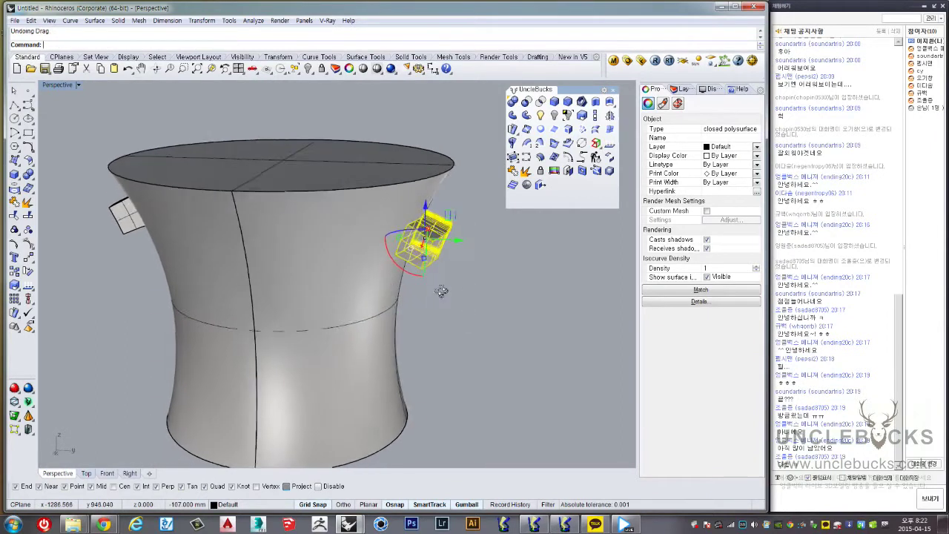
pyautogui.moveTo(465, 306); pyautogui.dragTo(463, 294, button='right')
pyautogui.click(463, 294)
pyautogui.scroll(-3, 463, 286)
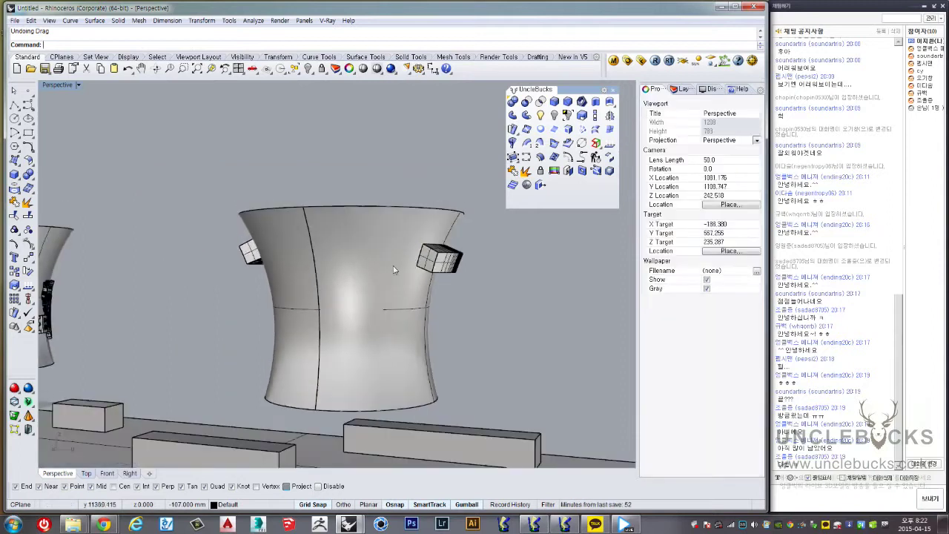
# Boolean-union the second vase with its flowed box handles
pyautogui.click(300, 239)
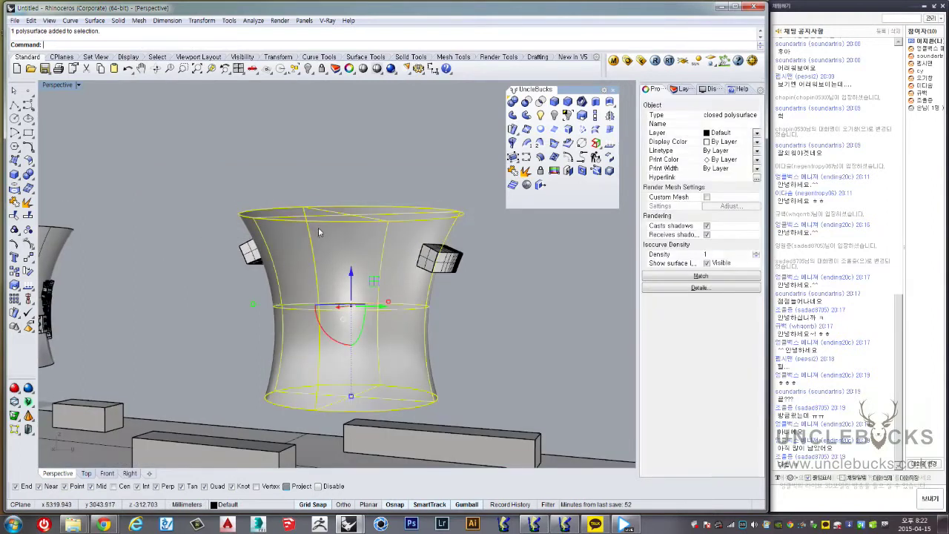
pyautogui.moveTo(318, 227); pyautogui.dragTo(203, 173, button='right')
pyautogui.scroll(-2, 202, 173)
pyautogui.moveTo(449, 366); pyautogui.dragTo(406, 227)
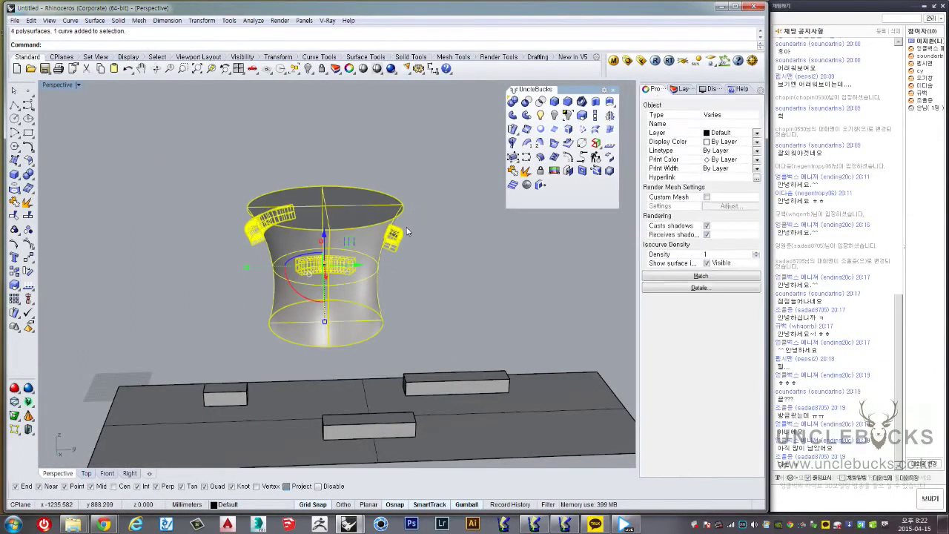
pyautogui.scroll(2, 406, 227)
pyautogui.scroll(2, 486, 201)
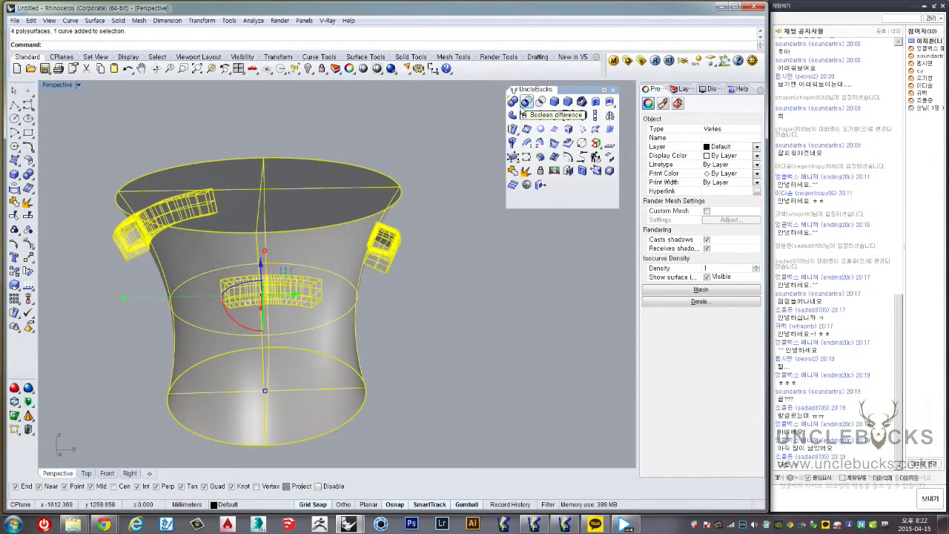
pyautogui.click(28, 174)
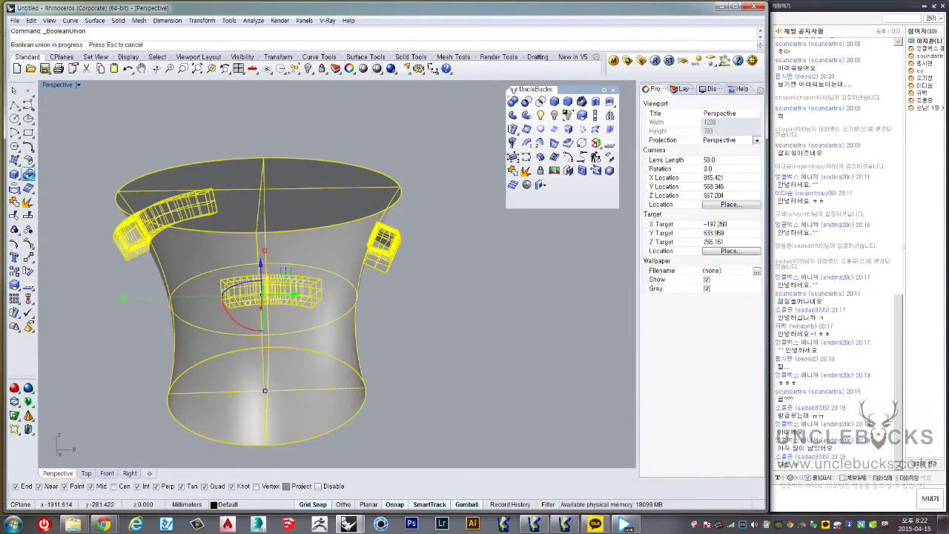
# Delete the top disc to view inside, restore it, then reselect the whole vase
pyautogui.moveTo(325, 195); pyautogui.dragTo(540, 142, button='right')
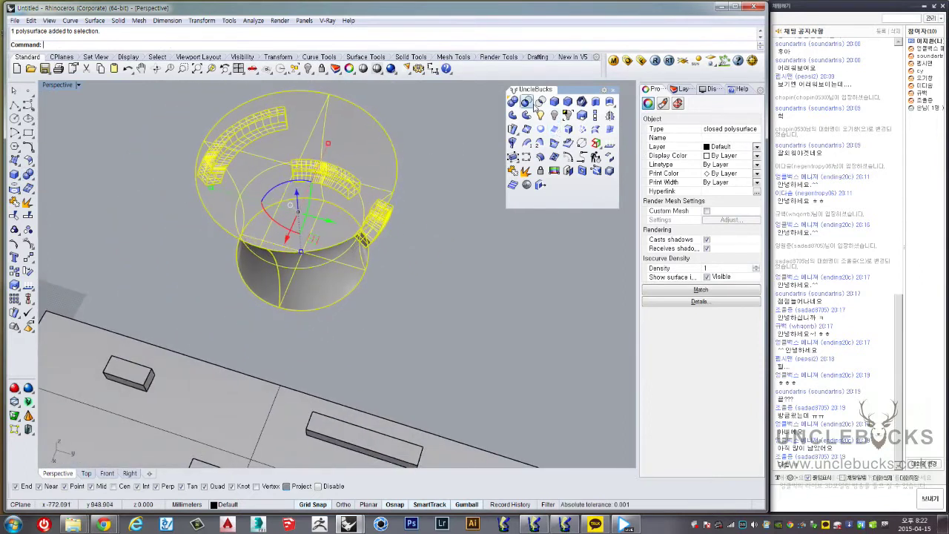
pyautogui.click(351, 154)
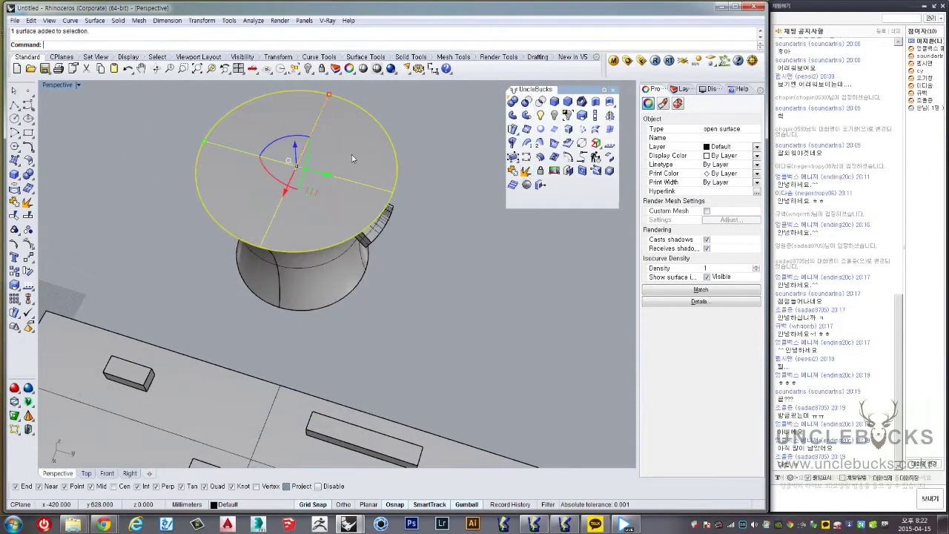
pyautogui.press('Delete')
pyautogui.scroll(3, 278, 129)
pyautogui.moveTo(278, 129); pyautogui.dragTo(370, 181, button='right')
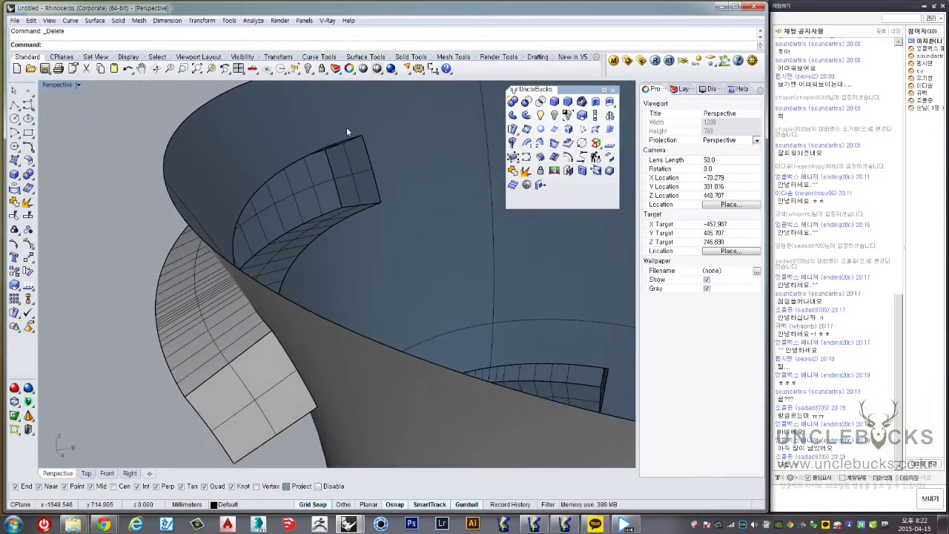
pyautogui.scroll(-3, 368, 196)
pyautogui.scroll(-1, 371, 197)
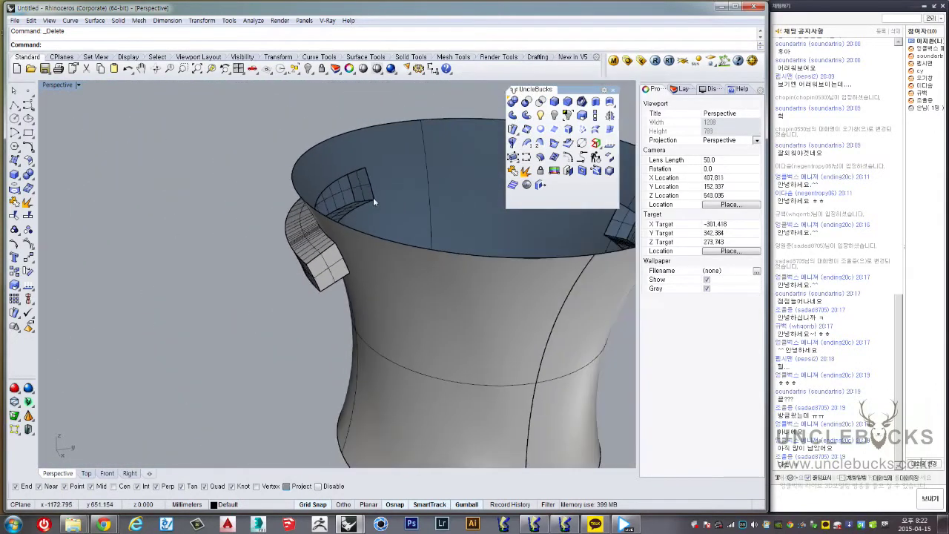
pyautogui.hotkey('ctrl', 'z')
pyautogui.scroll(-2, 409, 205)
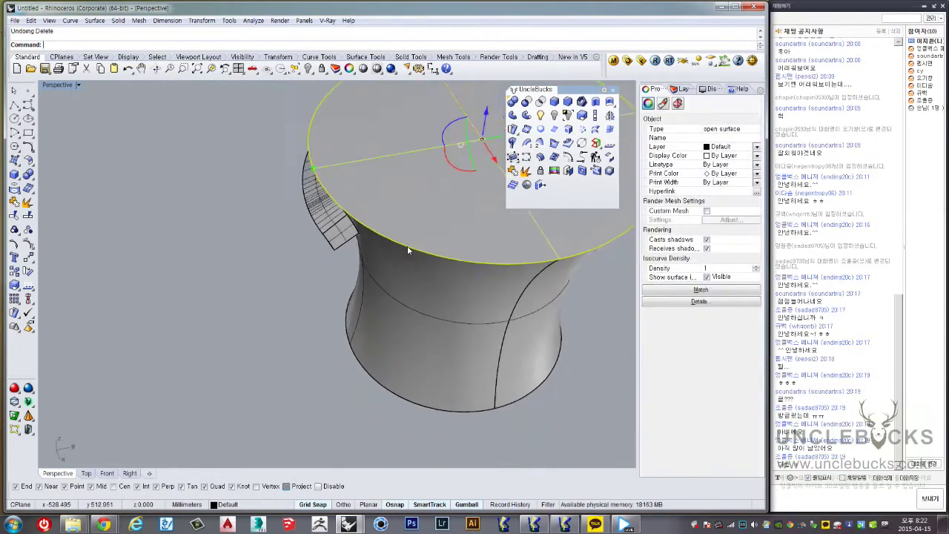
pyautogui.scroll(-2, 407, 246)
pyautogui.click(327, 146)
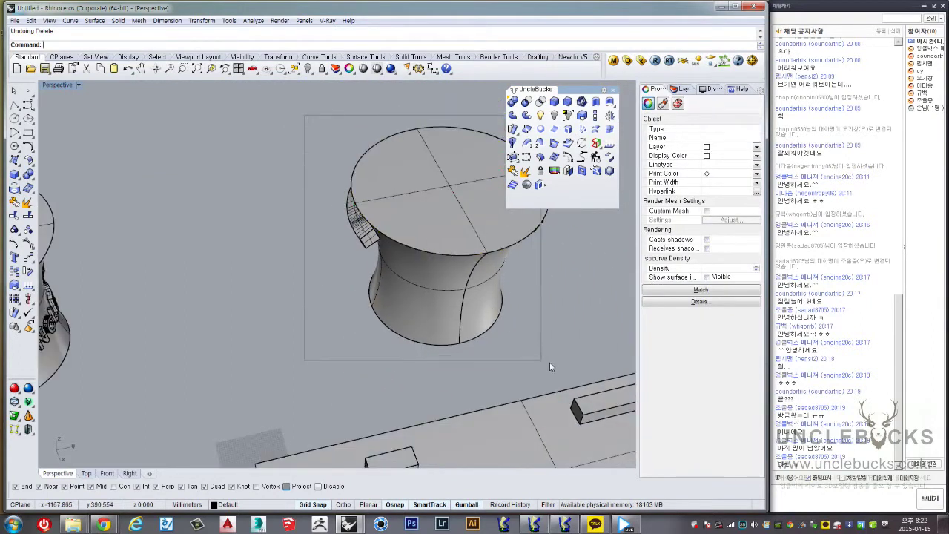
pyautogui.moveTo(549, 367); pyautogui.dragTo(586, 362)
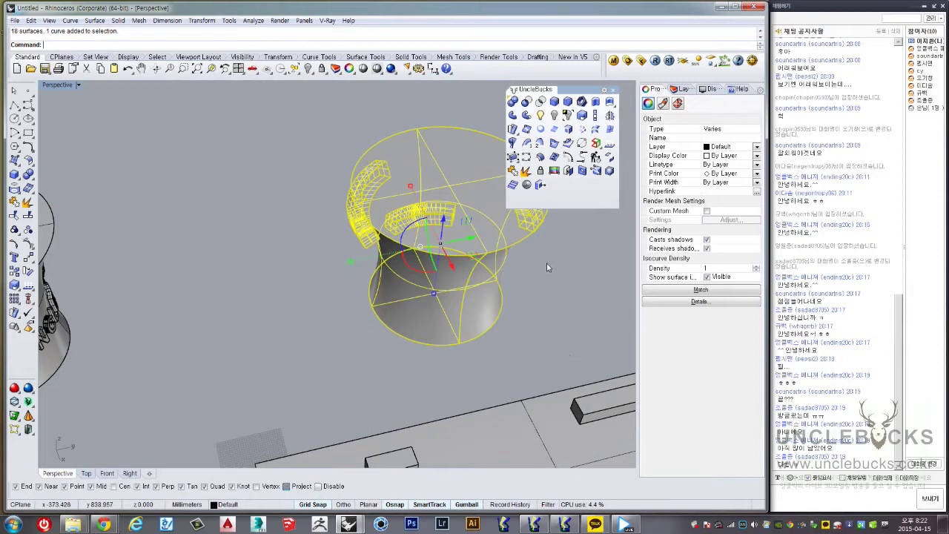
# Bring the logo vase into view and check the deer logo and vase body from an edge-on angle
pyautogui.click(513, 171)
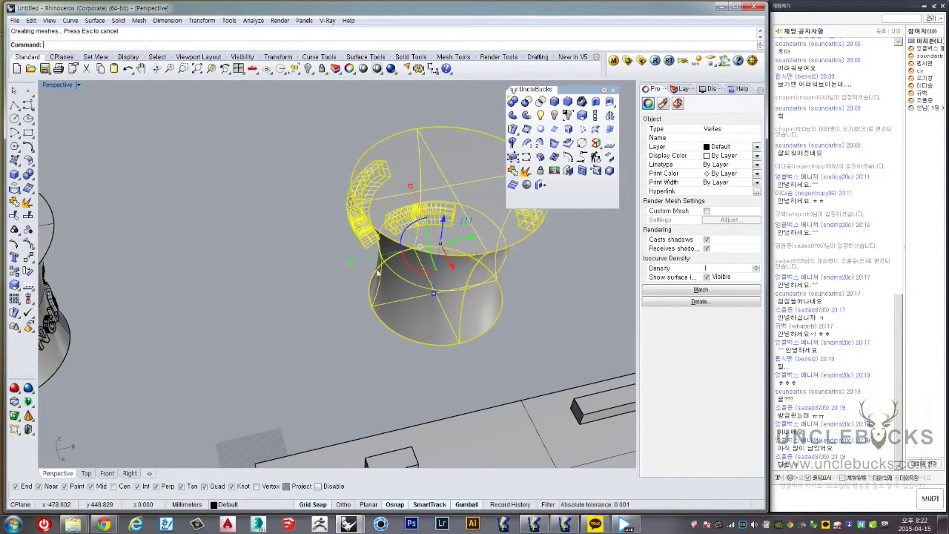
pyautogui.moveTo(377, 273); pyautogui.dragTo(418, 256, button='right')
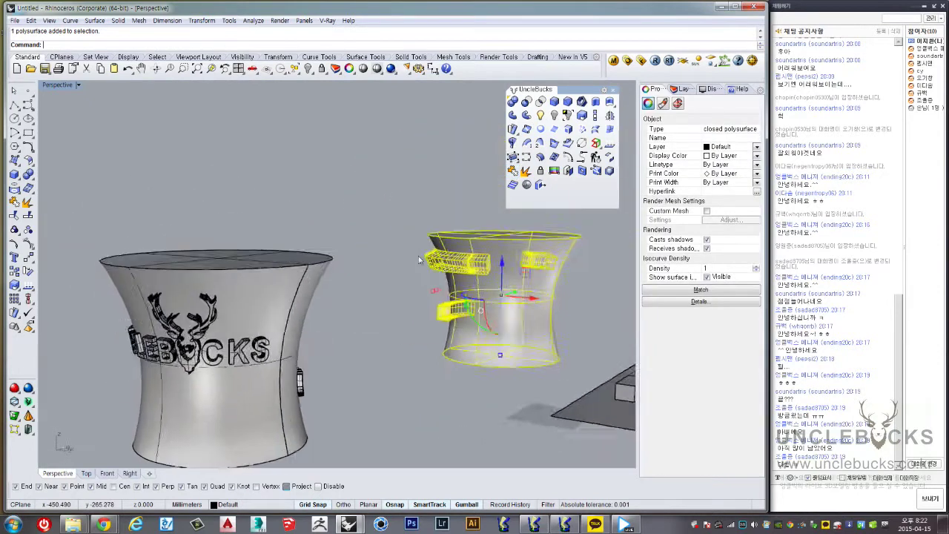
pyautogui.scroll(3, 414, 258)
pyautogui.scroll(3, 327, 287)
pyautogui.click(294, 278)
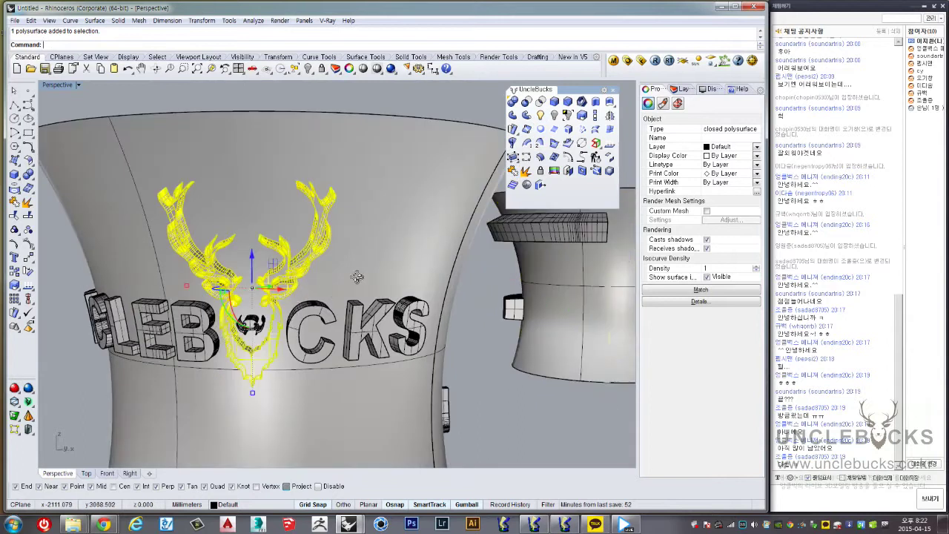
pyautogui.moveTo(357, 276); pyautogui.dragTo(386, 295, button='right')
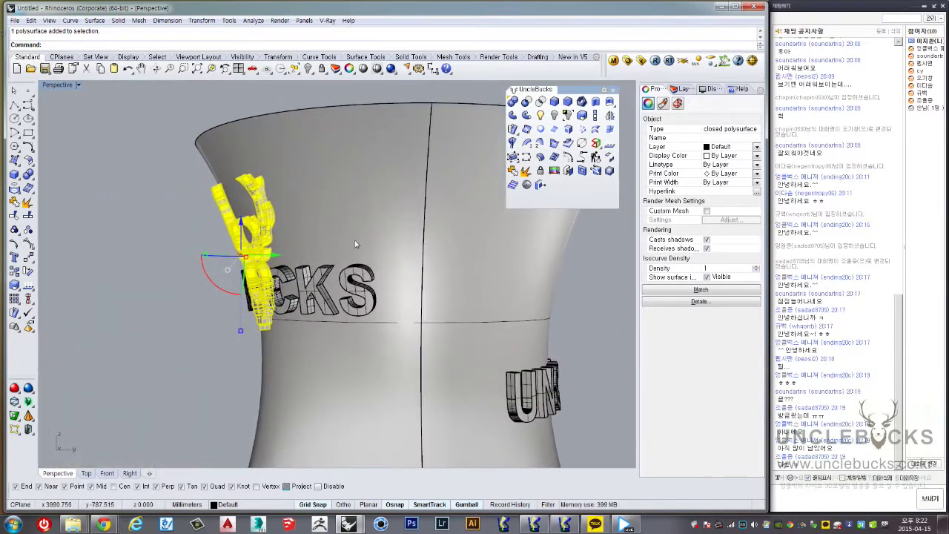
pyautogui.click(355, 243)
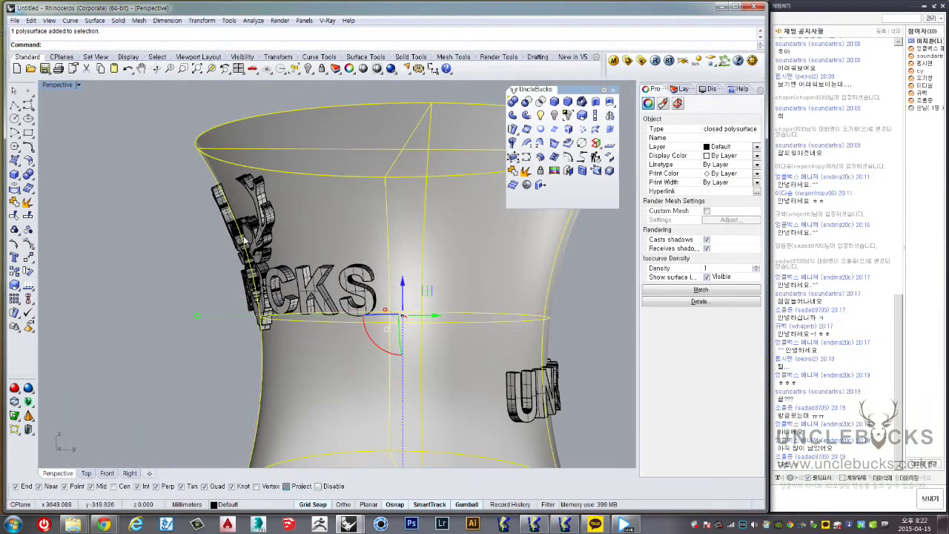
# Zoom in to inspect the UNCLEBUCKS lettering, including the letter C, then clear the selection
pyautogui.moveTo(244, 240); pyautogui.dragTo(330, 212, button='right')
pyautogui.scroll(5, 330, 212)
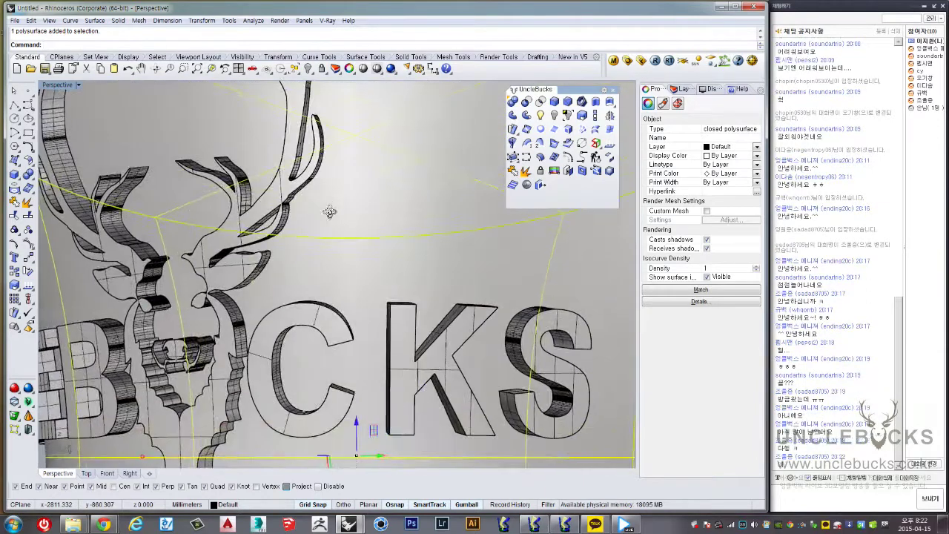
pyautogui.scroll(-3, 329, 212)
pyautogui.click(303, 305)
pyautogui.scroll(-3, 303, 304)
pyautogui.scroll(-2, 305, 308)
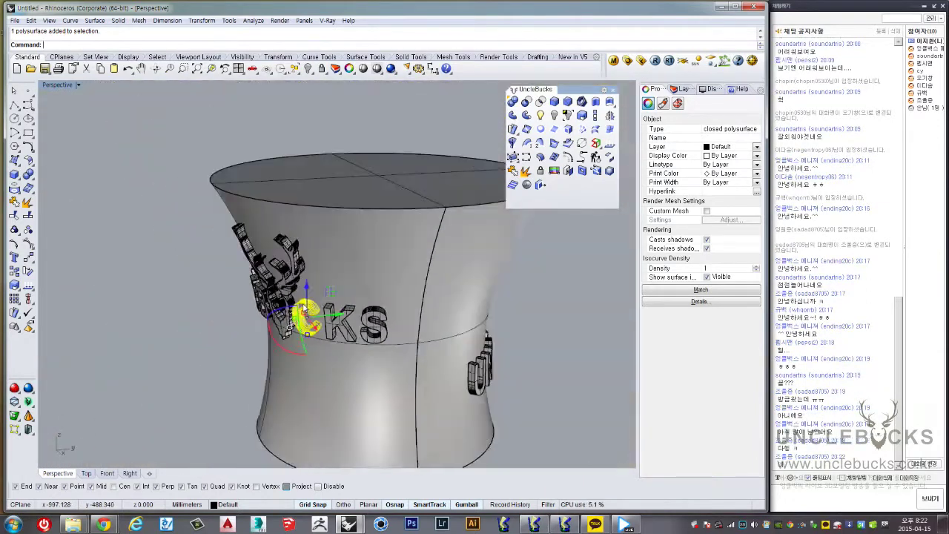
pyautogui.moveTo(303, 308); pyautogui.dragTo(355, 222, button='right')
pyautogui.moveTo(130, 113); pyautogui.dragTo(365, 327)
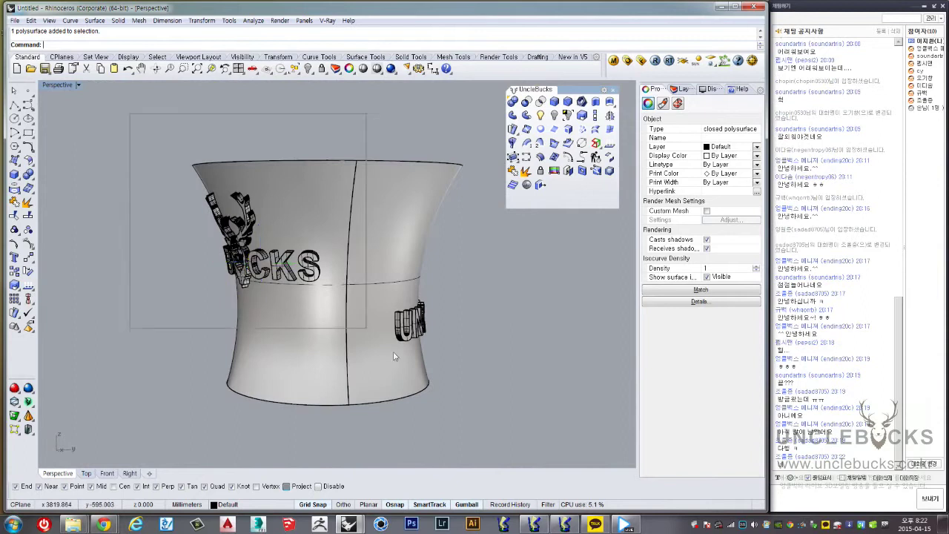
pyautogui.click(502, 441)
# Select the vase, logo and lettering together and start a Boolean Union of them
pyautogui.hotkey('ctrl', 'a')
pyautogui.moveTo(504, 441)
pyautogui.mouseDown(button='right')
pyautogui.moveTo(447, 271)
pyautogui.moveTo(351, 272)
pyautogui.mouseUp(button='right')
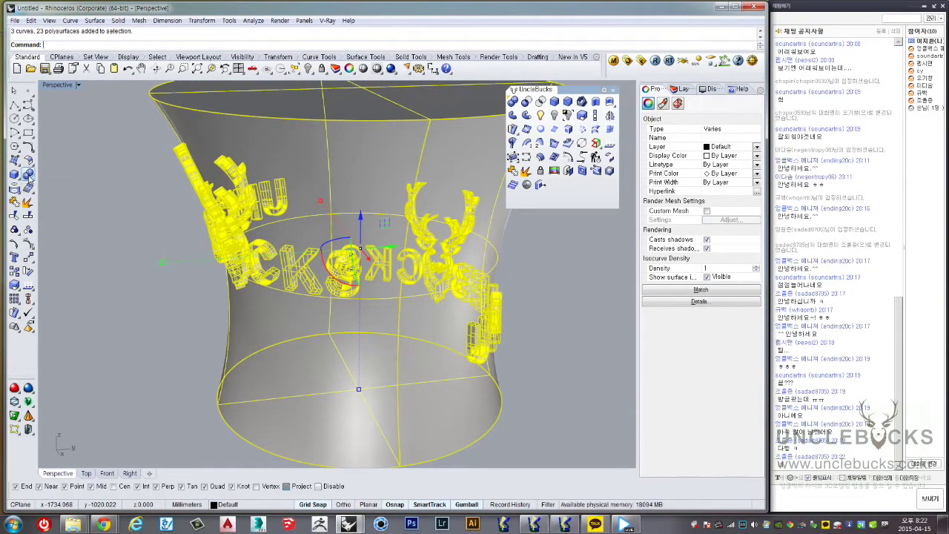
pyautogui.click(28, 174)
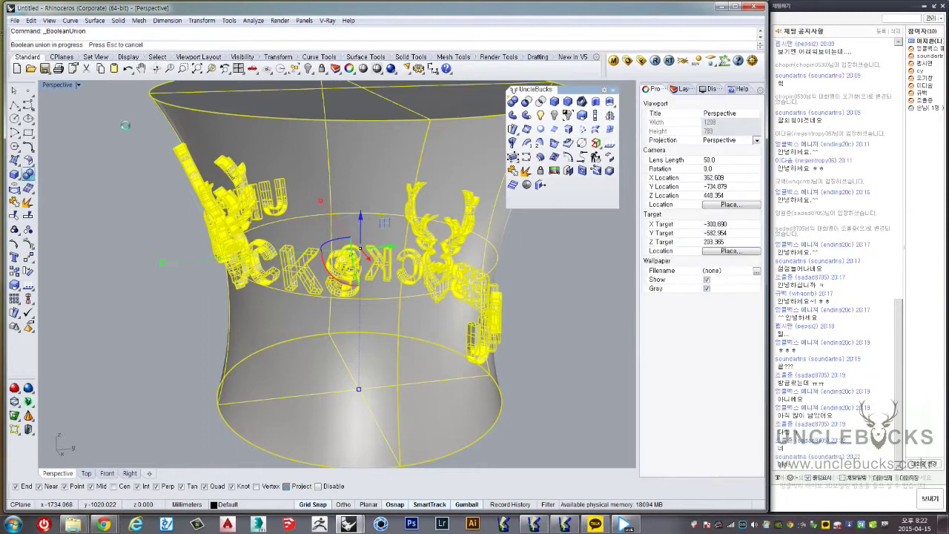
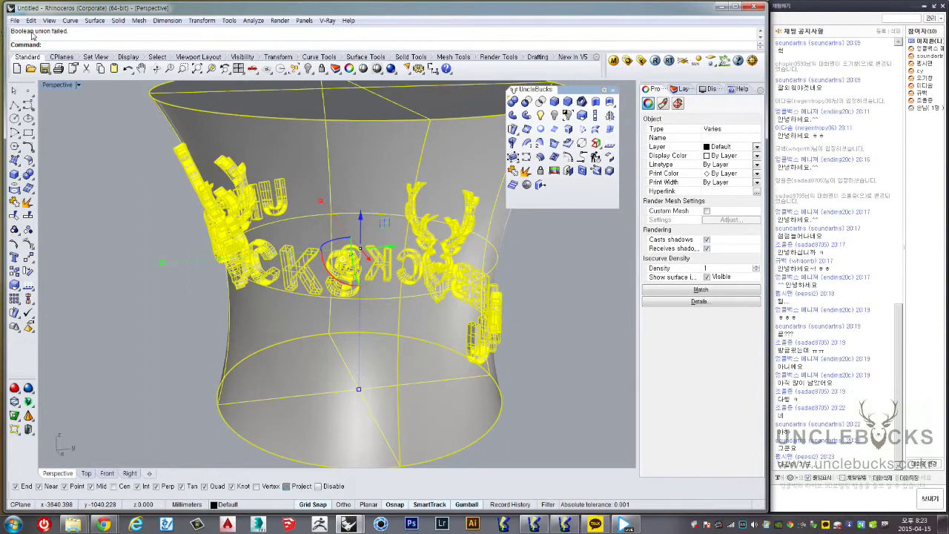
# Inspect the cup and its deer-and-letter logo from several angles
pyautogui.moveTo(89, 82)
pyautogui.mouseDown(button='right')
pyautogui.moveTo(161, 182)
pyautogui.moveTo(35, 77)
pyautogui.mouseUp(button='right')
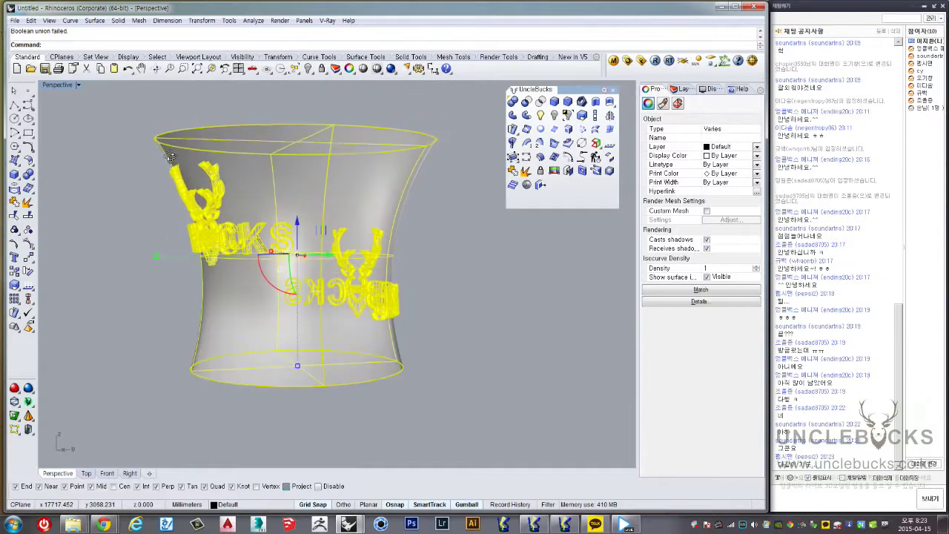
pyautogui.click(155, 173)
pyautogui.scroll(3, 192, 175)
pyautogui.scroll(3, 207, 176)
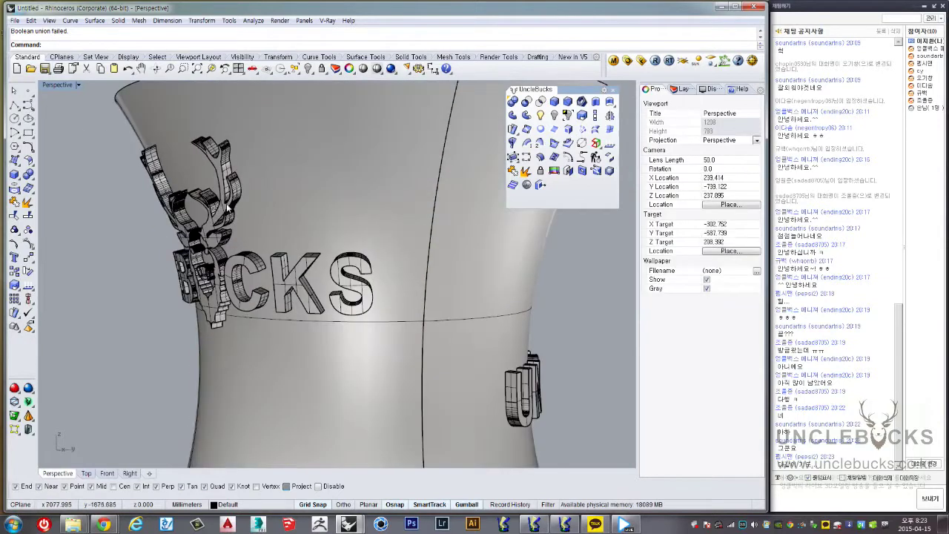
pyautogui.click(222, 178)
pyautogui.scroll(-2, 220, 174)
pyautogui.scroll(-2, 218, 166)
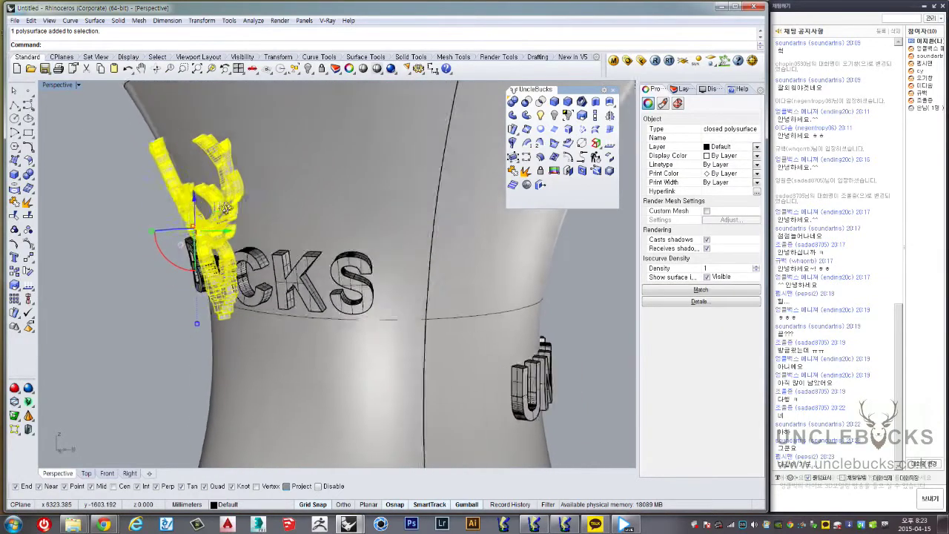
pyautogui.scroll(-2, 215, 158)
pyautogui.scroll(-1, 212, 151)
pyautogui.scroll(-1, 211, 150)
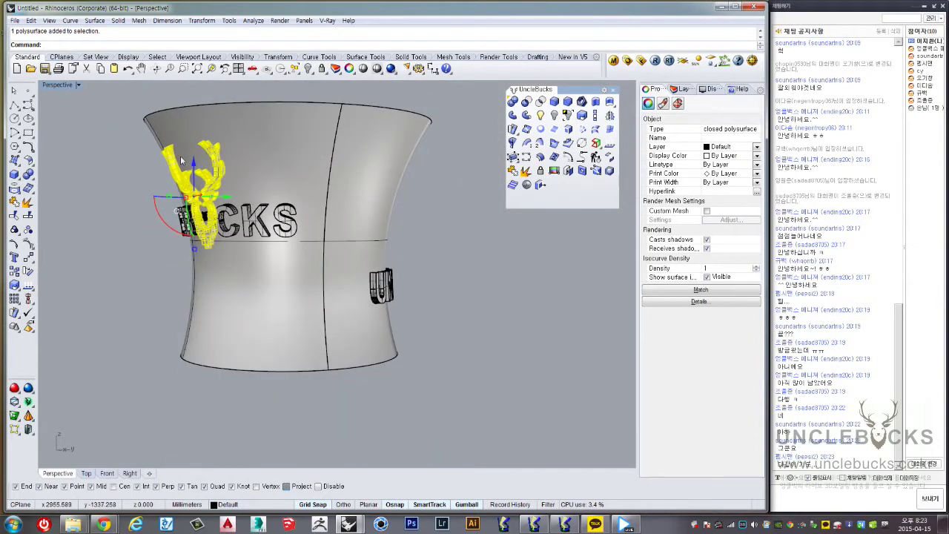
pyautogui.moveTo(182, 160)
pyautogui.mouseDown(button='right')
pyautogui.moveTo(175, 204)
pyautogui.moveTo(171, 140)
pyautogui.moveTo(155, 158)
pyautogui.mouseUp(button='right')
pyautogui.scroll(-3, 173, 211)
pyautogui.scroll(3, 174, 207)
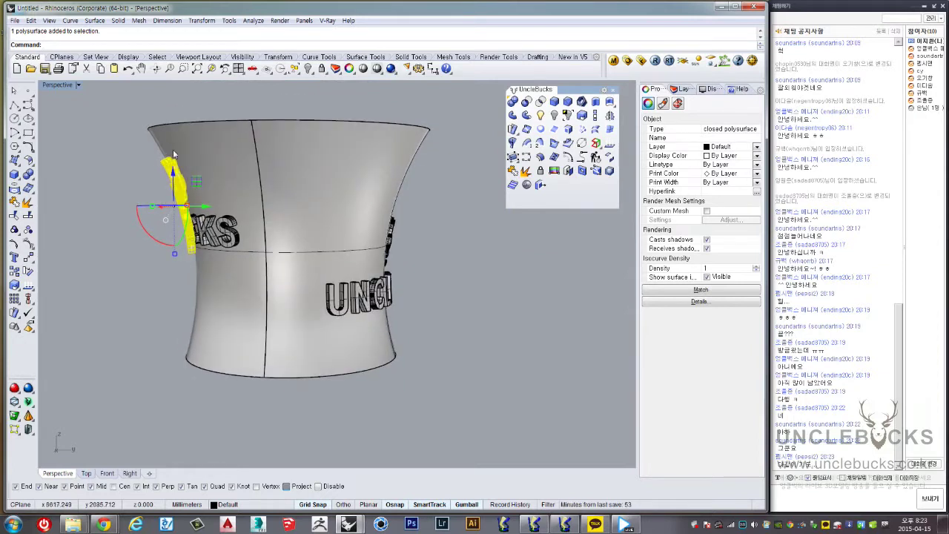
pyautogui.click(462, 249)
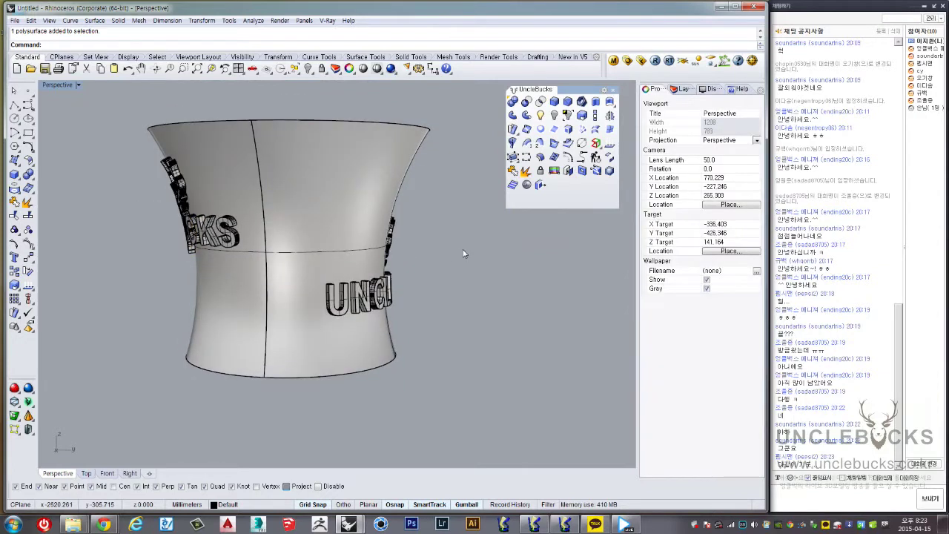
# Delete the right-hand cup and the three blocks on the slab
pyautogui.moveTo(455, 249)
pyautogui.mouseDown(button='right')
pyautogui.moveTo(445, 232)
pyautogui.moveTo(407, 237)
pyautogui.mouseUp(button='right')
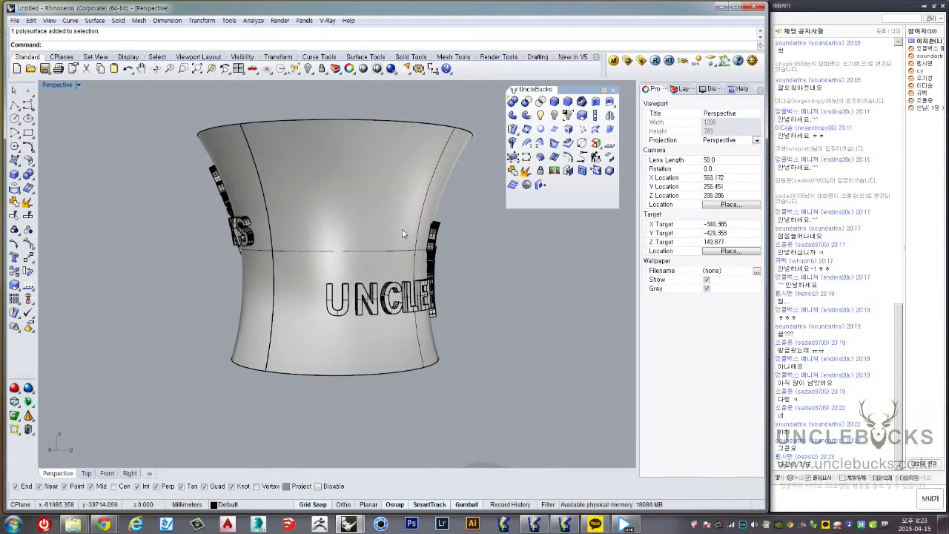
pyautogui.scroll(-3, 398, 228)
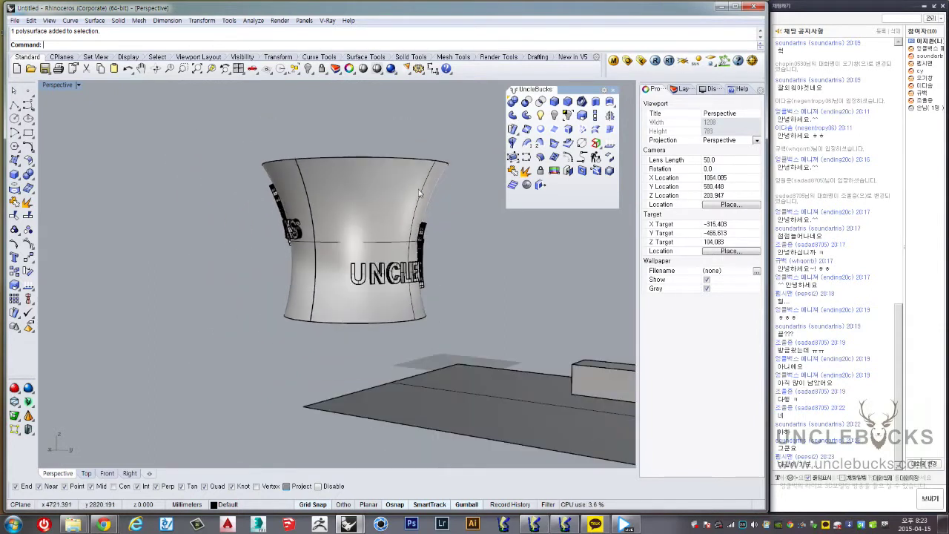
pyautogui.moveTo(419, 193)
pyautogui.mouseDown(button='right')
pyautogui.moveTo(414, 231)
pyautogui.moveTo(229, 182)
pyautogui.mouseUp(button='right')
pyautogui.scroll(-2, 304, 169)
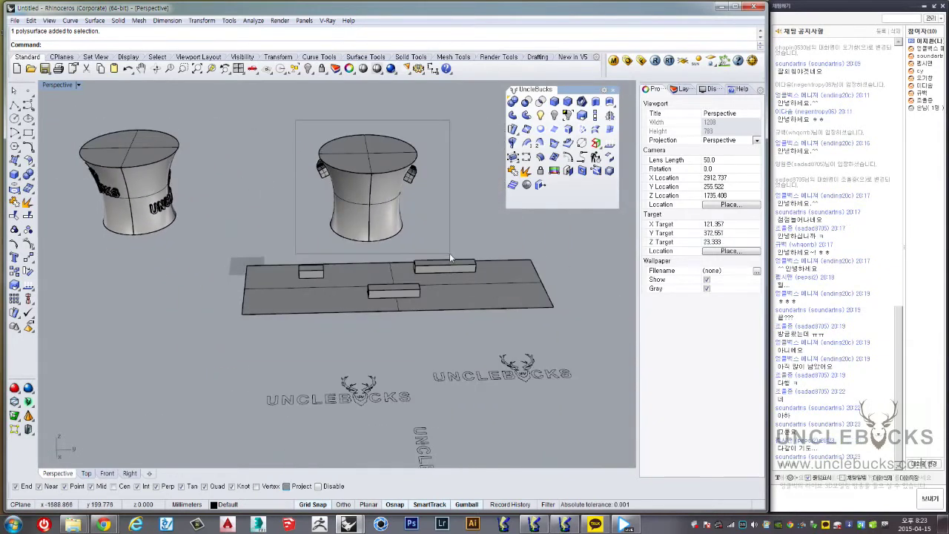
pyautogui.moveTo(449, 252); pyautogui.dragTo(448, 253)
pyautogui.moveTo(448, 253); pyautogui.dragTo(402, 266, button='right')
pyautogui.press('Delete')
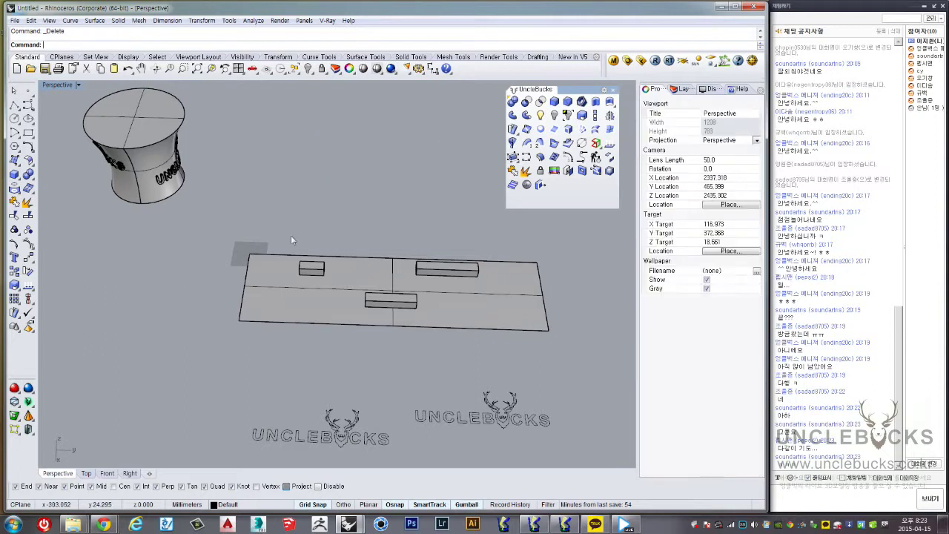
pyautogui.moveTo(291, 239); pyautogui.dragTo(514, 345)
pyautogui.press('Delete')
# Delete the logos attached to the remaining cup
pyautogui.click(189, 165)
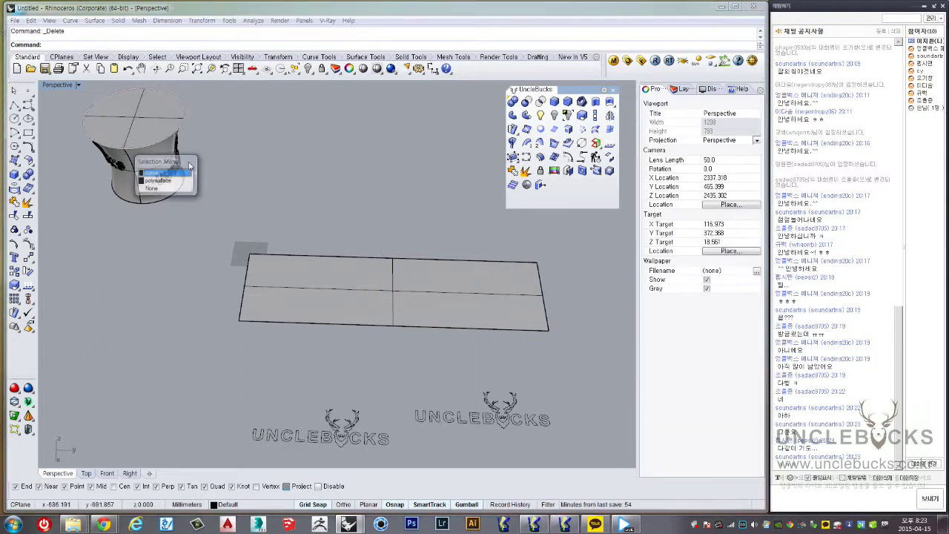
pyautogui.click(158, 180)
pyautogui.press('Escape')
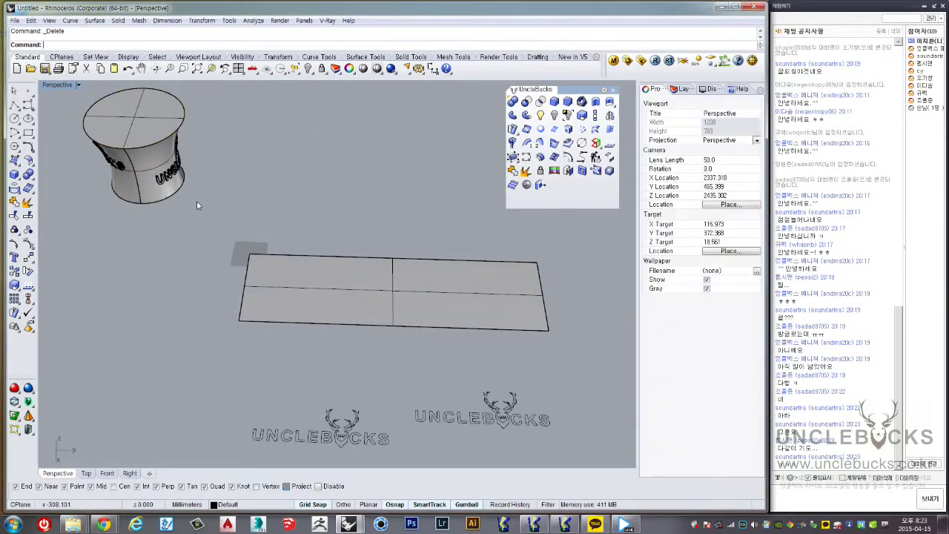
pyautogui.moveTo(71, 81); pyautogui.dragTo(247, 213)
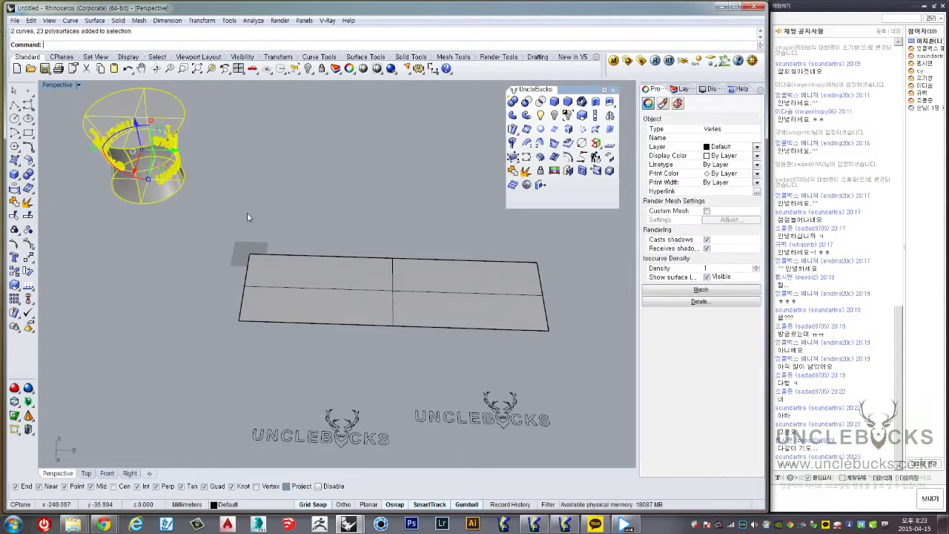
pyautogui.moveTo(192, 159)
pyautogui.mouseDown(button='right')
pyautogui.moveTo(186, 179)
pyautogui.moveTo(169, 145)
pyautogui.moveTo(273, 215)
pyautogui.moveTo(103, 166)
pyautogui.mouseUp(button='right')
pyautogui.press('Escape')
pyautogui.scroll(3, 273, 215)
pyautogui.moveTo(301, 275); pyautogui.dragTo(305, 272)
pyautogui.press('Delete')
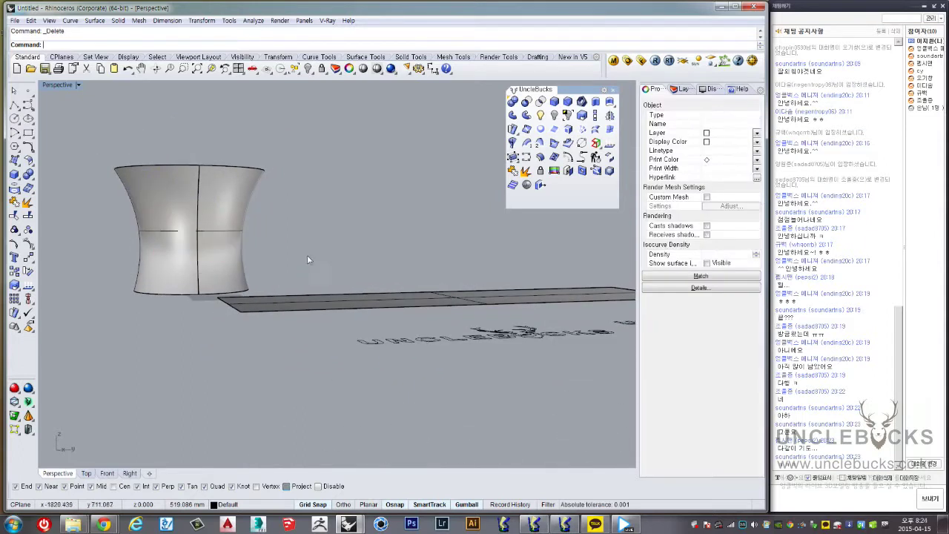
# Delete the slab
pyautogui.moveTo(306, 255)
pyautogui.mouseDown(button='right')
pyautogui.moveTo(286, 261)
pyautogui.moveTo(349, 212)
pyautogui.moveTo(441, 223)
pyautogui.moveTo(311, 269)
pyautogui.mouseUp(button='right')
pyautogui.scroll(-3, 311, 269)
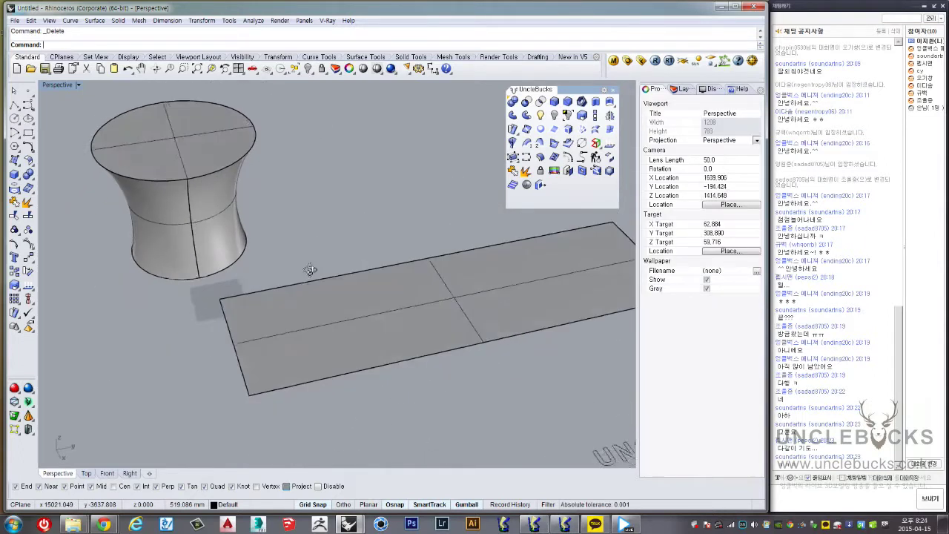
pyautogui.scroll(-2, 304, 267)
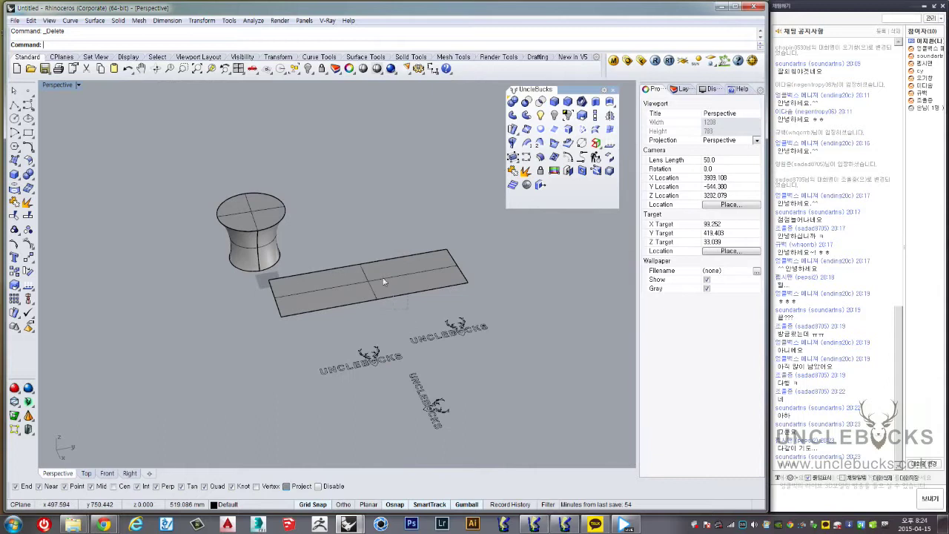
pyautogui.click(383, 282)
pyautogui.press('Delete')
# Delete the cup surface and move its leftover base circle to the right
pyautogui.click(291, 251)
pyautogui.press('Delete')
pyautogui.moveTo(298, 267)
pyautogui.mouseDown(button='right')
pyautogui.moveTo(279, 269)
pyautogui.moveTo(281, 257)
pyautogui.mouseUp(button='right')
pyautogui.click(277, 250)
pyautogui.moveTo(281, 257); pyautogui.dragTo(326, 274)
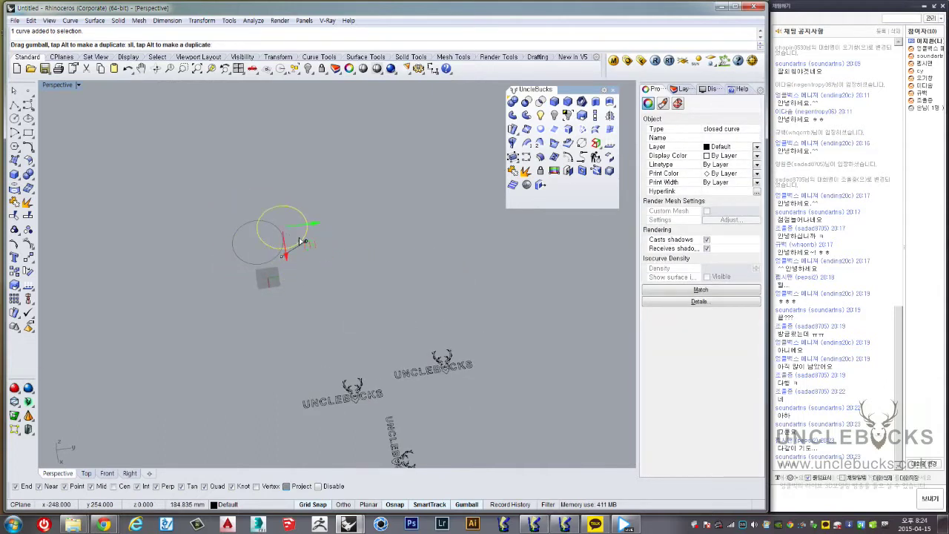
pyautogui.moveTo(302, 241); pyautogui.dragTo(300, 245)
pyautogui.moveTo(300, 244); pyautogui.dragTo(262, 281, button='right')
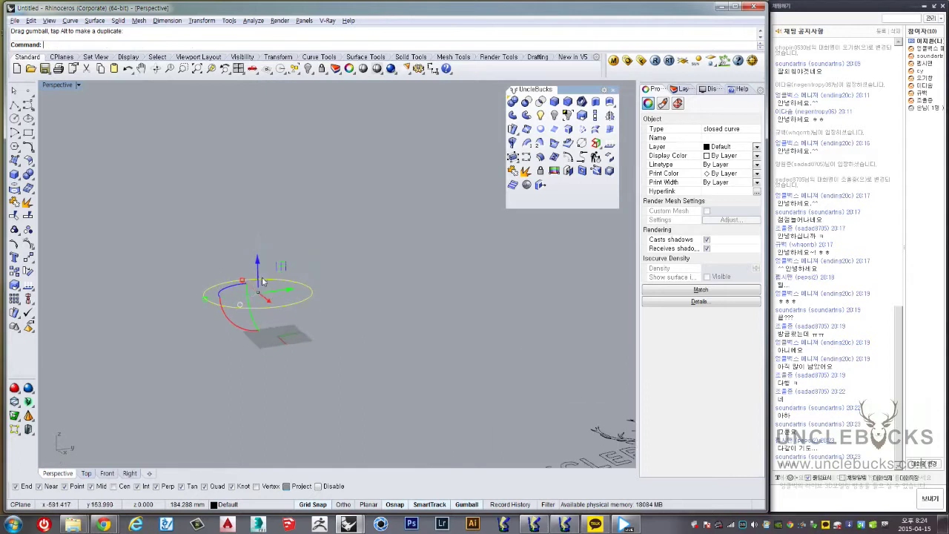
# Copy the base circle upward twice to stack three circles
pyautogui.moveTo(260, 280); pyautogui.dragTo(256, 186)
pyautogui.keyDown('shift'); pyautogui.moveTo(257, 218); pyautogui.dragTo(286, 284, button='right'); pyautogui.keyUp('shift')
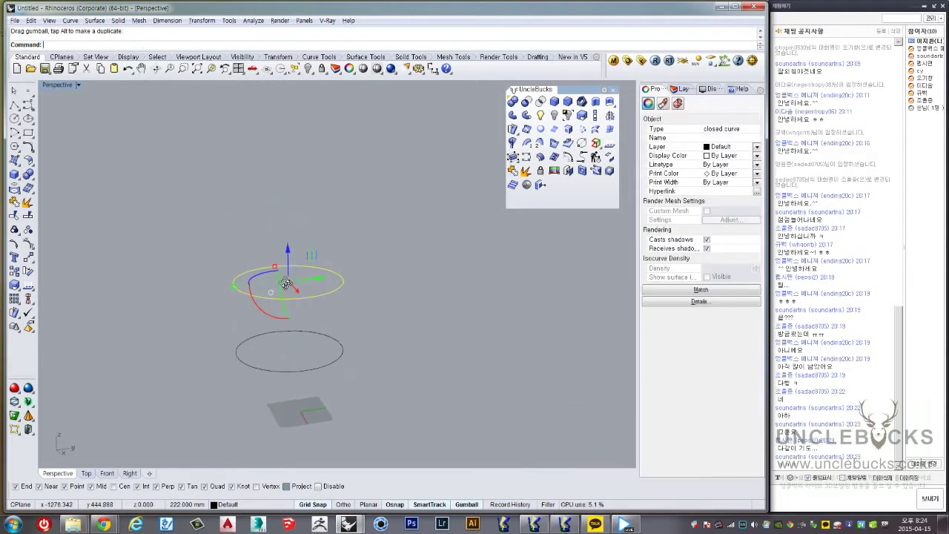
pyautogui.moveTo(288, 267); pyautogui.dragTo(287, 181)
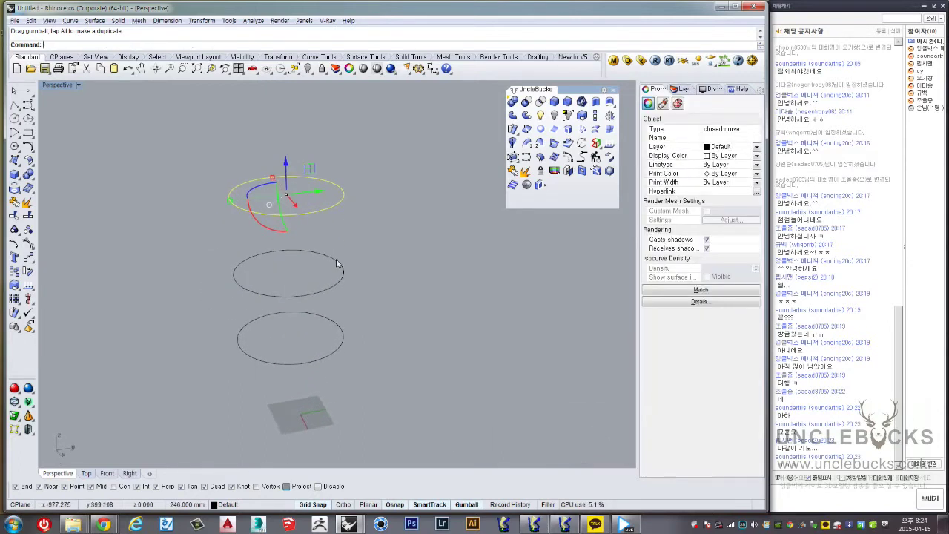
# Scale up the top circle so it is the widest of the three
pyautogui.moveTo(316, 222); pyautogui.dragTo(248, 207, button='right')
pyautogui.moveTo(245, 201); pyautogui.dragTo(212, 194)
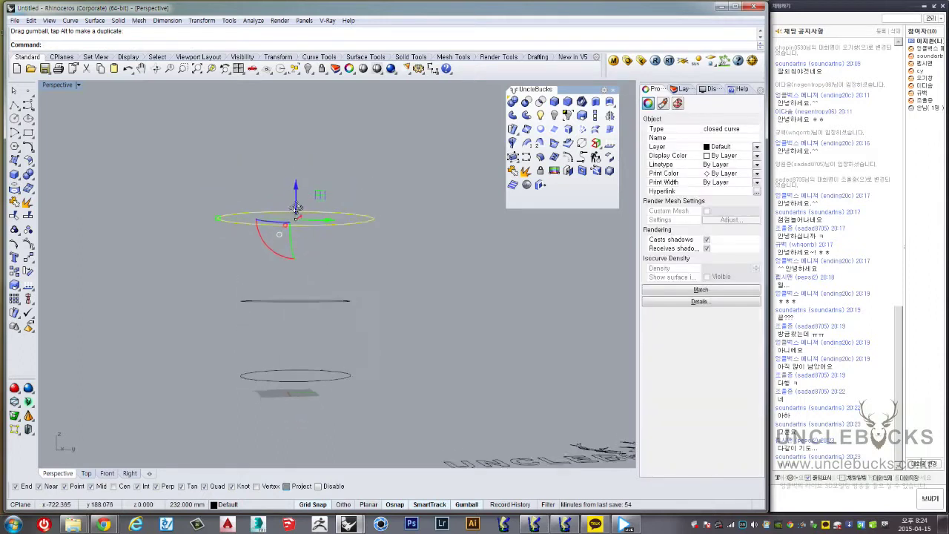
pyautogui.moveTo(298, 246)
pyautogui.mouseDown(button='right')
pyautogui.moveTo(296, 206)
pyautogui.moveTo(289, 261)
pyautogui.mouseUp(button='right')
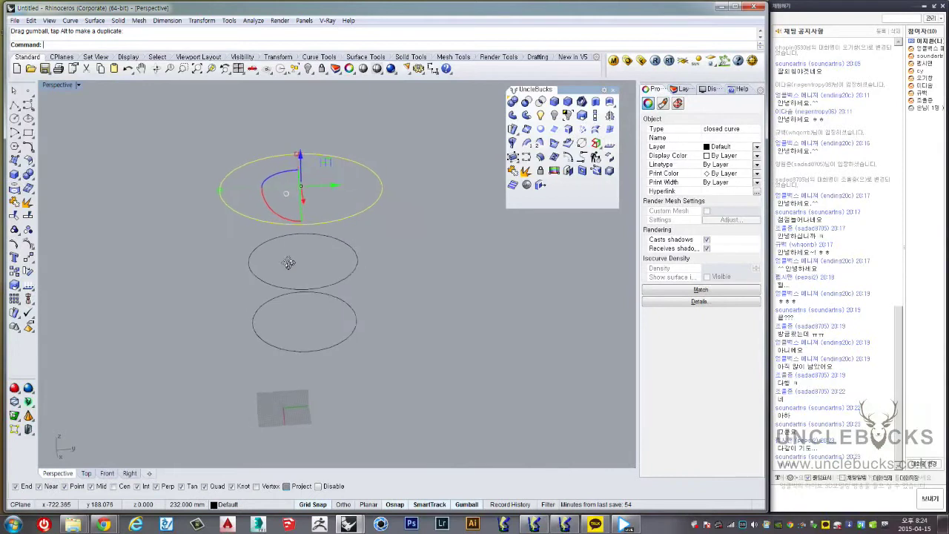
pyautogui.click(269, 347)
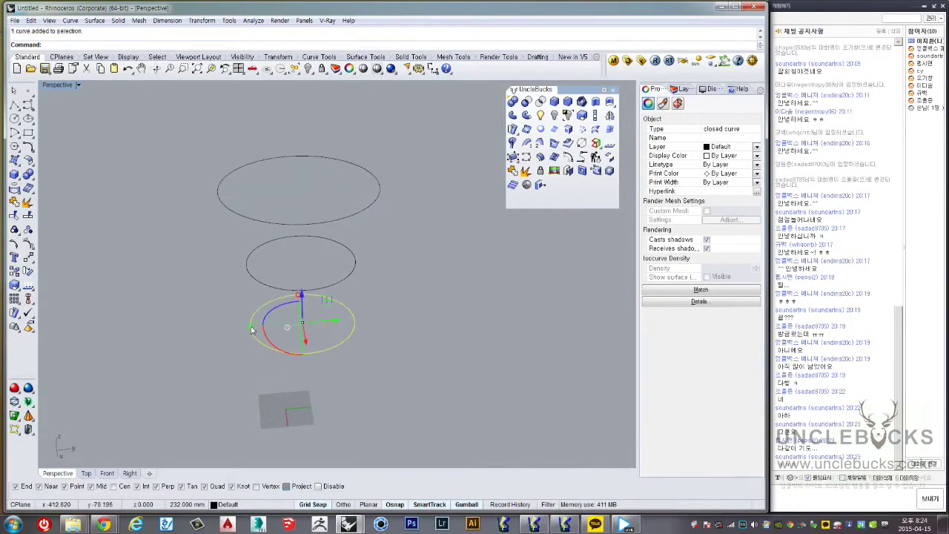
pyautogui.press('Escape')
pyautogui.moveTo(381, 339); pyautogui.dragTo(382, 318, button='right')
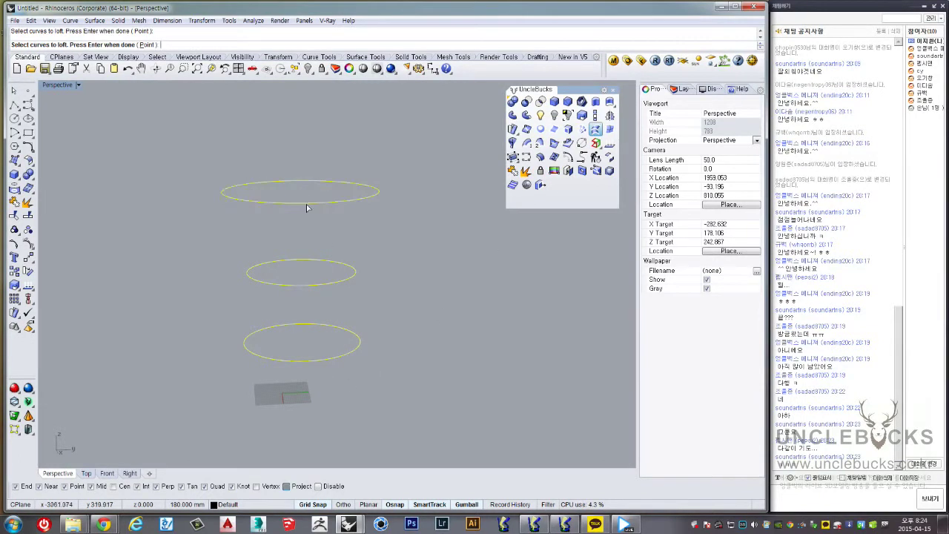
# Loft the three circles in Normal style after realigning the middle circle's seam
pyautogui.press('Return')
pyautogui.moveTo(347, 261)
pyautogui.mouseDown(button='right')
pyautogui.moveTo(453, 281)
pyautogui.moveTo(435, 289)
pyautogui.mouseUp(button='right')
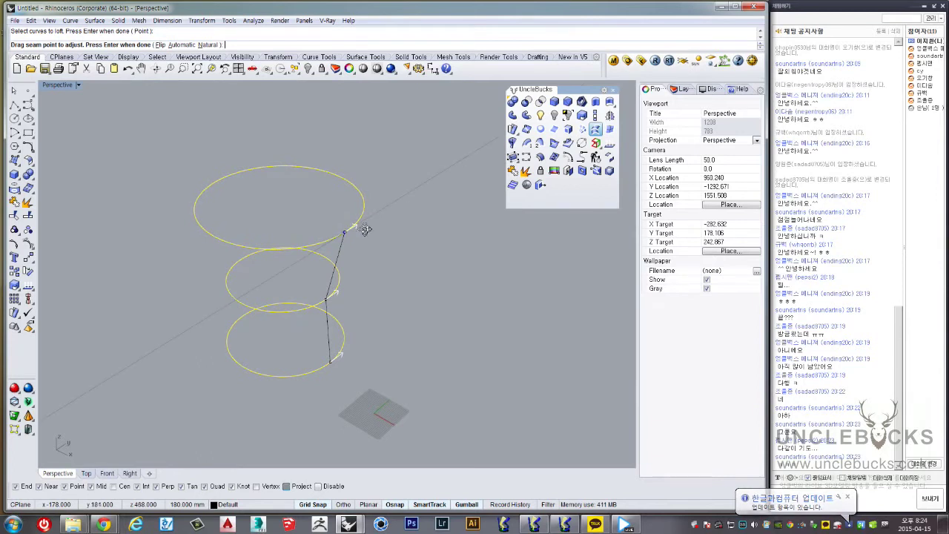
pyautogui.moveTo(364, 229); pyautogui.dragTo(325, 258, button='right')
pyautogui.click(336, 252)
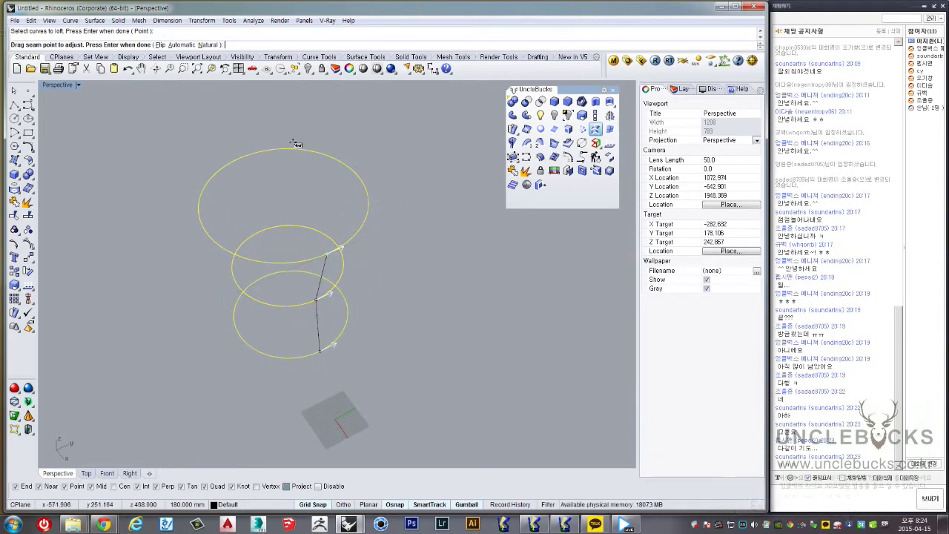
pyautogui.press('Return')
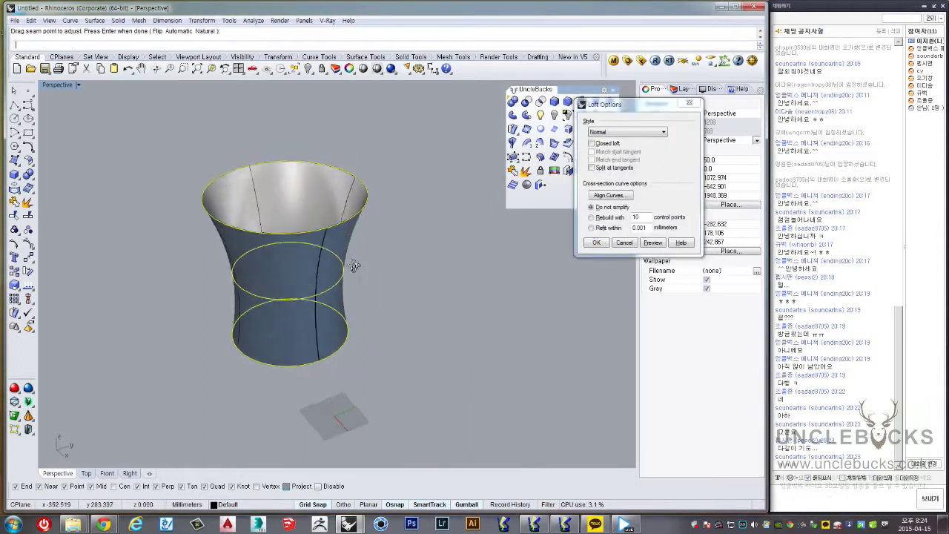
pyautogui.click(598, 243)
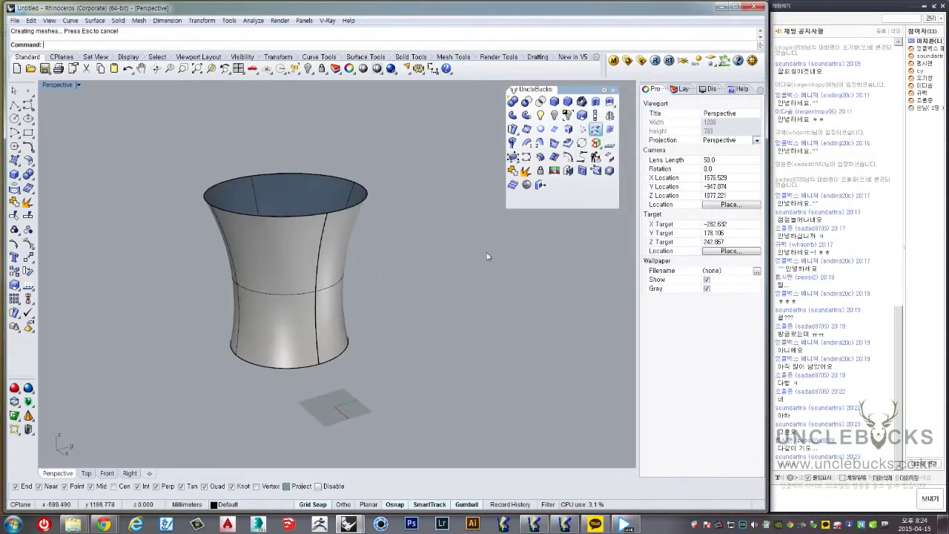
pyautogui.moveTo(486, 252); pyautogui.dragTo(375, 268, button='right')
# Create flat UV curves from the lofted cup, giving a rectangle outline
pyautogui.hotkey('ctrl', 'a')
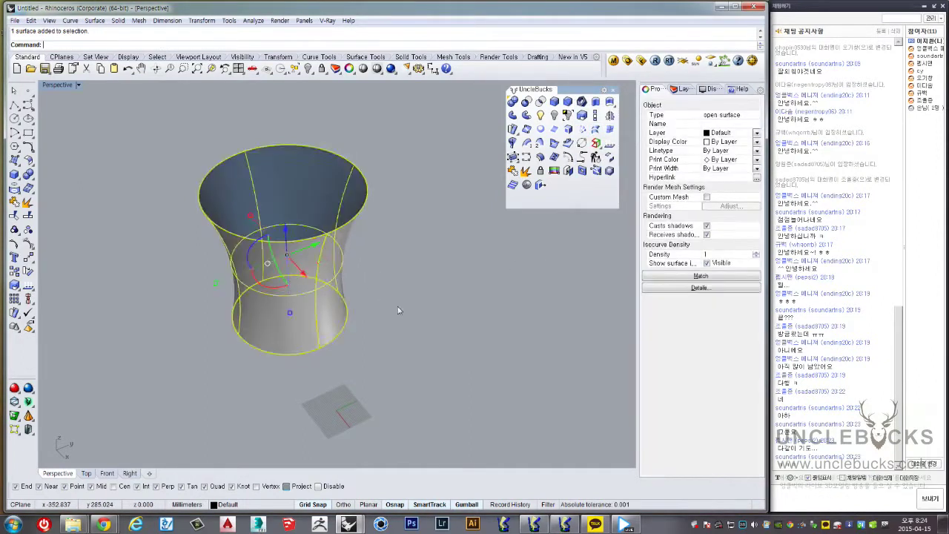
pyautogui.moveTo(398, 306); pyautogui.dragTo(403, 233, button='right')
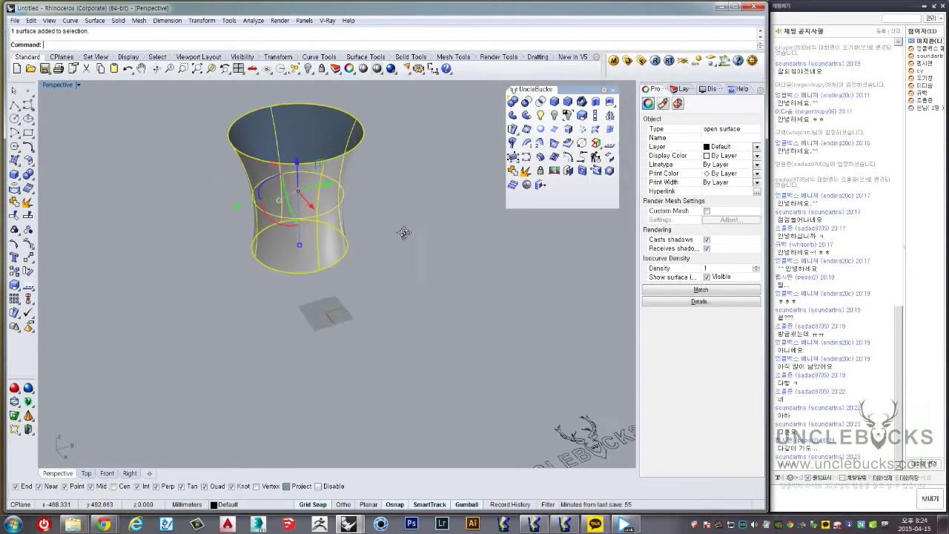
pyautogui.click(553, 157)
pyautogui.moveTo(362, 311)
pyautogui.mouseDown(button='right')
pyautogui.moveTo(452, 335)
pyautogui.moveTo(211, 343)
pyautogui.mouseUp(button='right')
pyautogui.moveTo(511, 323); pyautogui.dragTo(344, 241, button='right')
pyautogui.click(344, 241)
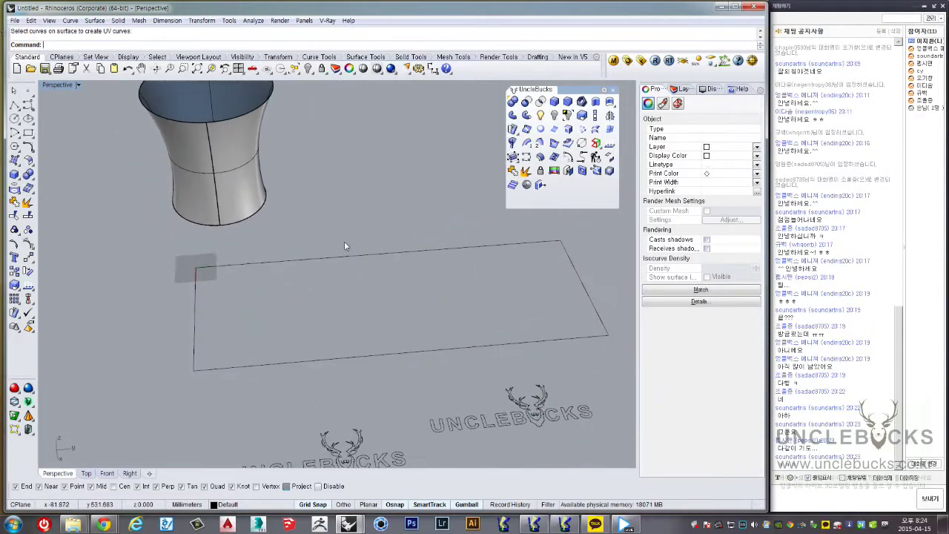
# Draw a corner-to-corner plane that fills the UV rectangle
pyautogui.click(14, 160)
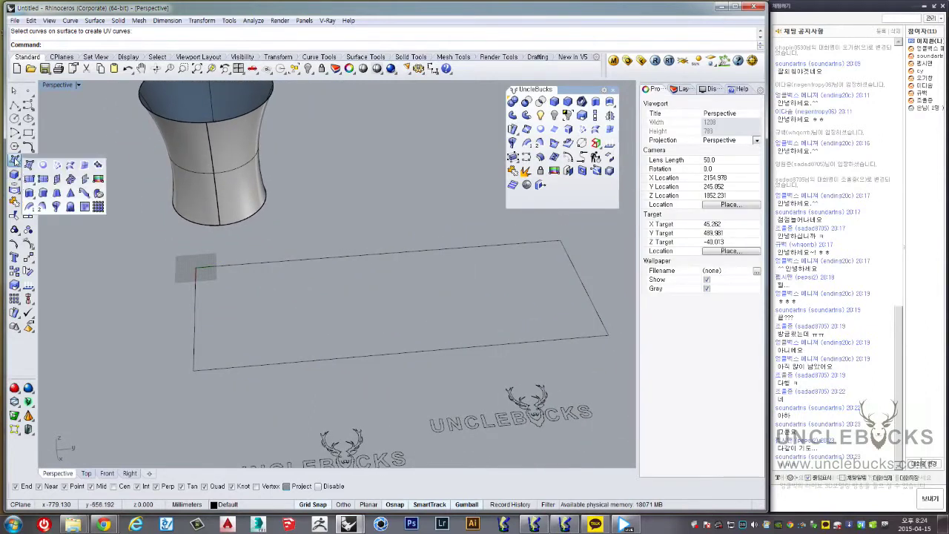
pyautogui.click(30, 180)
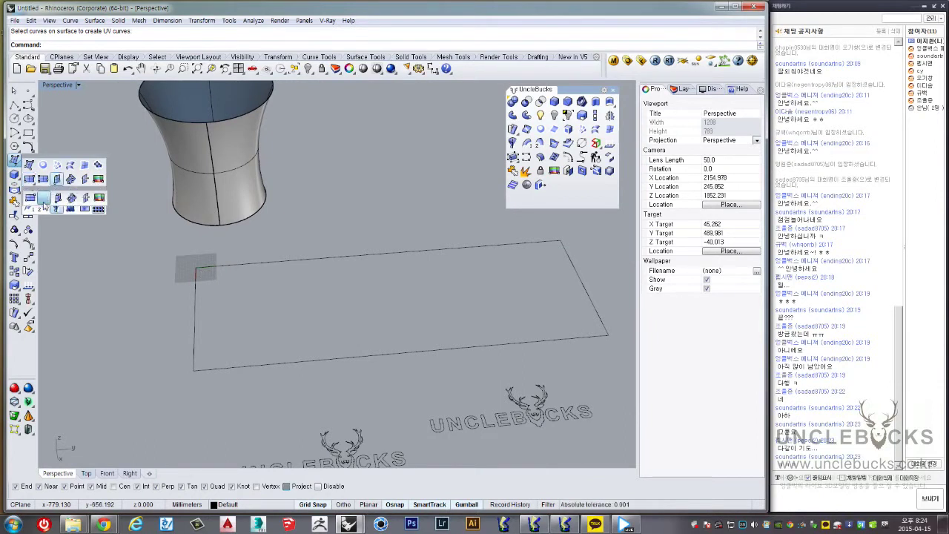
pyautogui.click(31, 198)
pyautogui.click(196, 268)
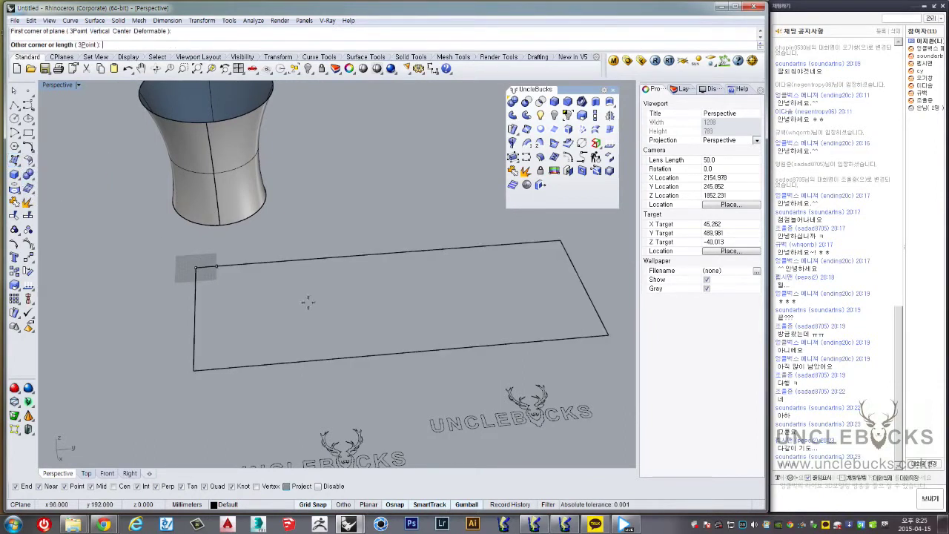
pyautogui.click(607, 333)
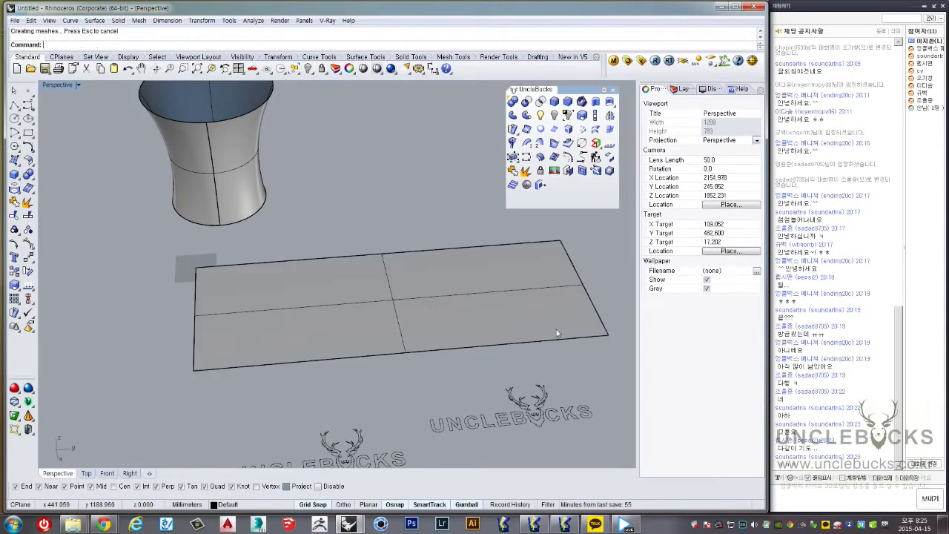
pyautogui.click(345, 312)
pyautogui.moveTo(345, 311)
pyautogui.mouseDown(button='right')
pyautogui.moveTo(273, 218)
pyautogui.moveTo(253, 232)
pyautogui.mouseUp(button='right')
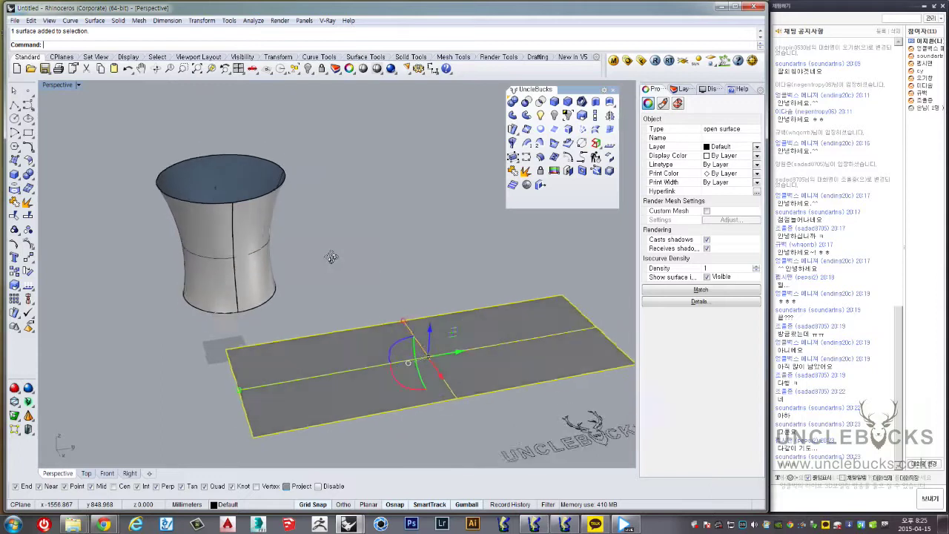
# Copy the left UNCLEBUCKS logo curves up onto the plane
pyautogui.moveTo(333, 236)
pyautogui.mouseDown(button='right')
pyautogui.moveTo(321, 293)
pyautogui.moveTo(337, 235)
pyautogui.moveTo(248, 352)
pyautogui.mouseUp(button='right')
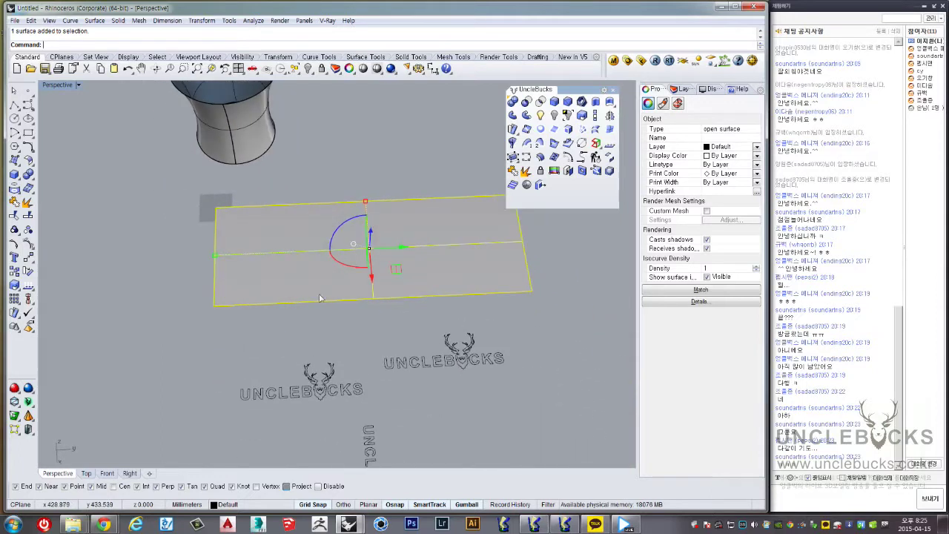
pyautogui.click(244, 364)
pyautogui.moveTo(401, 406); pyautogui.dragTo(392, 404)
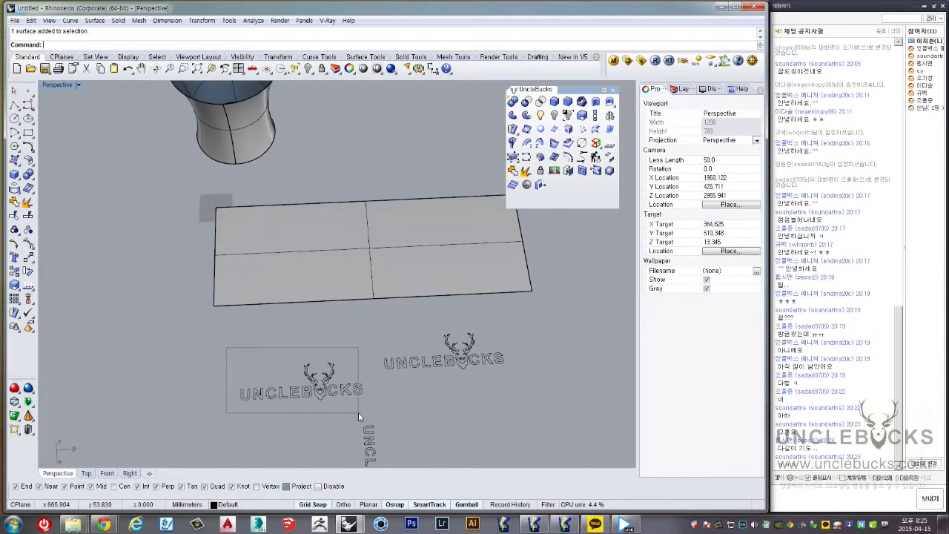
pyautogui.moveTo(366, 406); pyautogui.dragTo(317, 413, button='right')
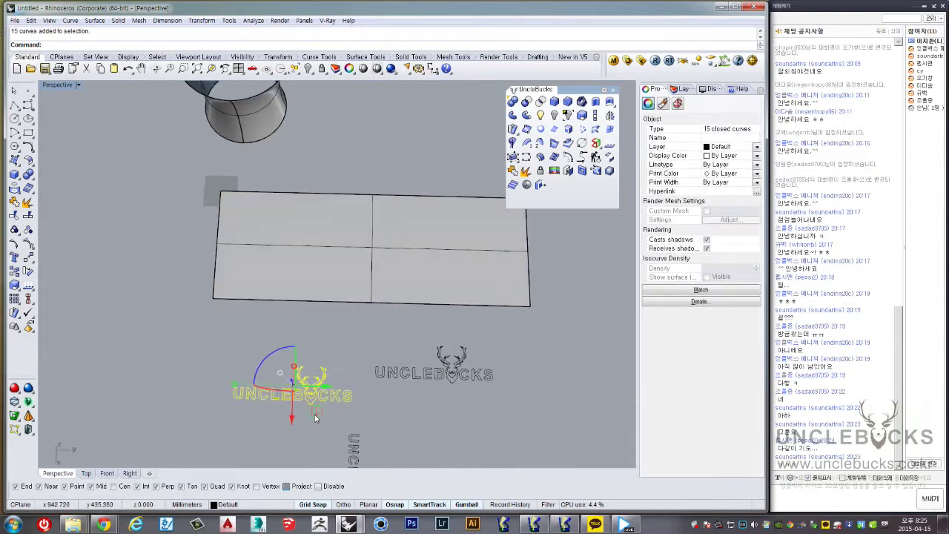
pyautogui.moveTo(315, 411)
pyautogui.mouseDown()
pyautogui.moveTo(384, 266)
pyautogui.moveTo(344, 284)
pyautogui.mouseUp()
pyautogui.moveTo(345, 284); pyautogui.dragTo(438, 279, button='right')
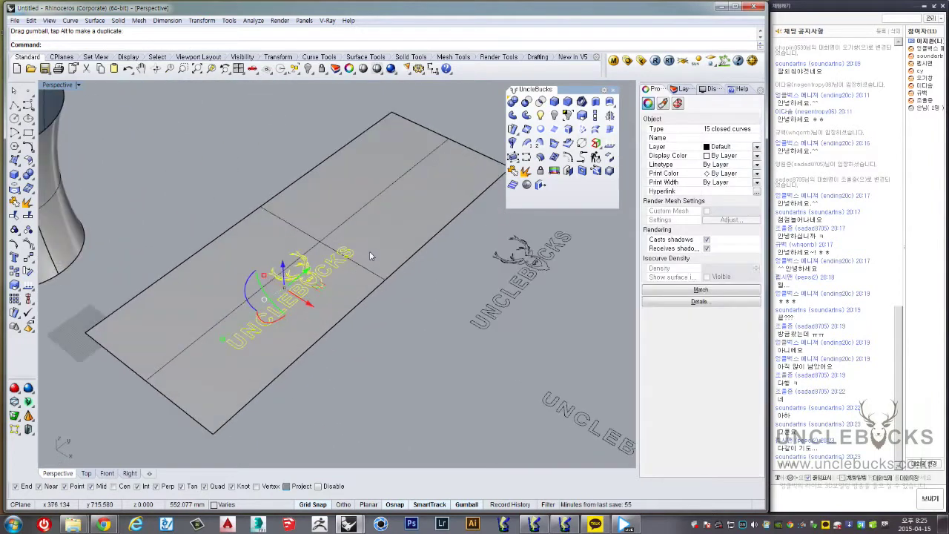
# Try an Extrude Curve on the logo letters, then undo it
pyautogui.click(602, 105)
pyautogui.moveTo(385, 223)
pyautogui.mouseDown(button='right')
pyautogui.moveTo(292, 254)
pyautogui.moveTo(301, 235)
pyautogui.moveTo(233, 290)
pyautogui.moveTo(210, 330)
pyautogui.moveTo(268, 301)
pyautogui.moveTo(230, 326)
pyautogui.moveTo(331, 321)
pyautogui.mouseUp(button='right')
pyautogui.scroll(2, 288, 254)
pyautogui.scroll(2, 287, 254)
pyautogui.press('Return')
pyautogui.hotkey('ctrl', 'z')
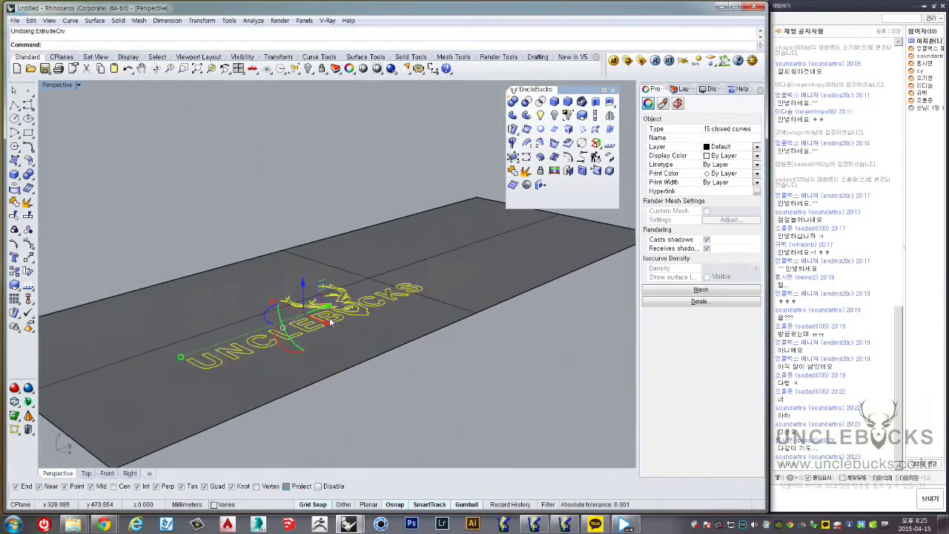
pyautogui.scroll(3, 331, 321)
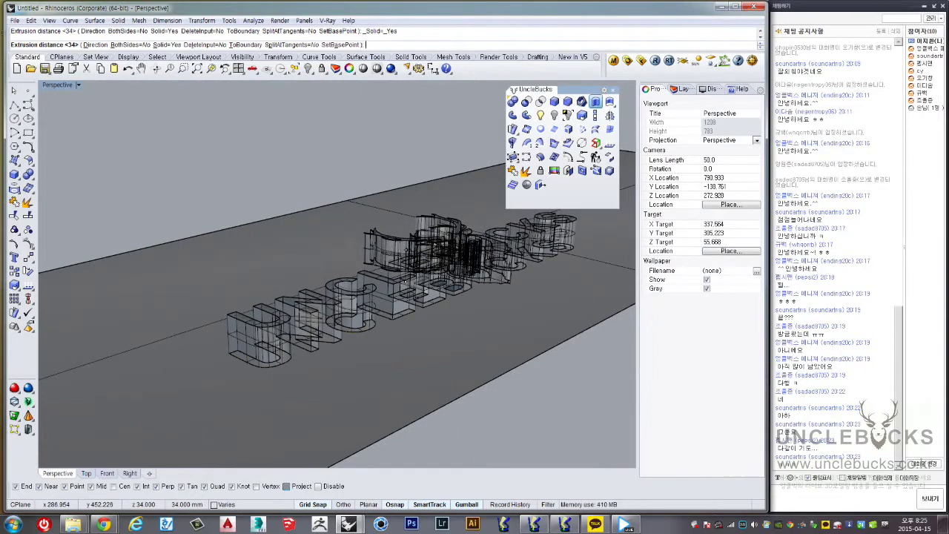
pyautogui.write('10')
# Extrude the logo curves at the new distance and move leftover curves below the plane
pyautogui.press('Return')
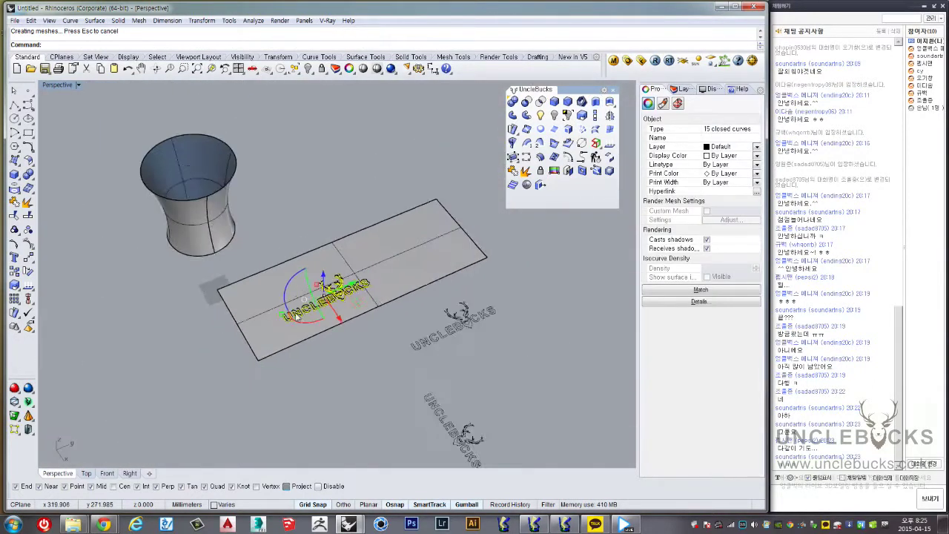
pyautogui.moveTo(295, 315); pyautogui.dragTo(340, 321, button='right')
pyautogui.moveTo(354, 309); pyautogui.dragTo(341, 400)
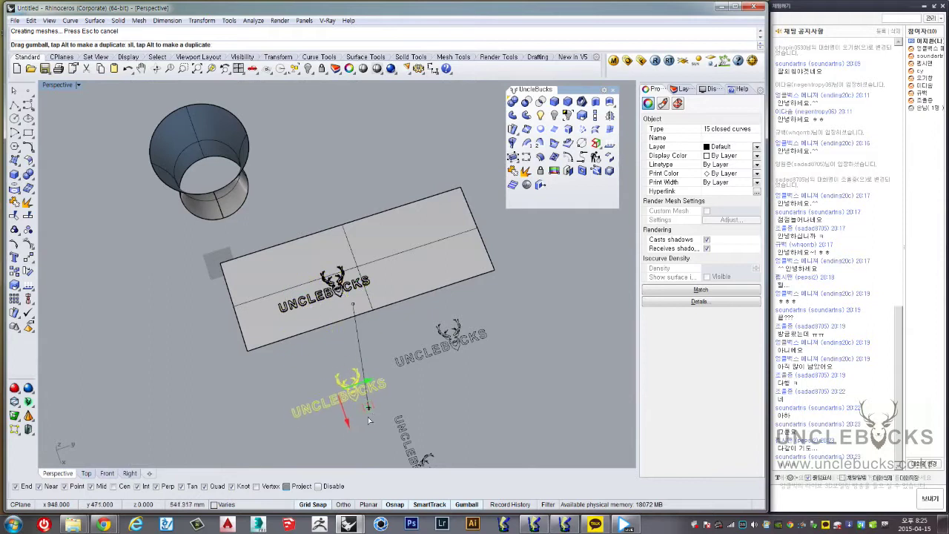
pyautogui.moveTo(341, 400); pyautogui.dragTo(332, 320, button='right')
# Select all the extruded letters on the plane
pyautogui.click(130, 224)
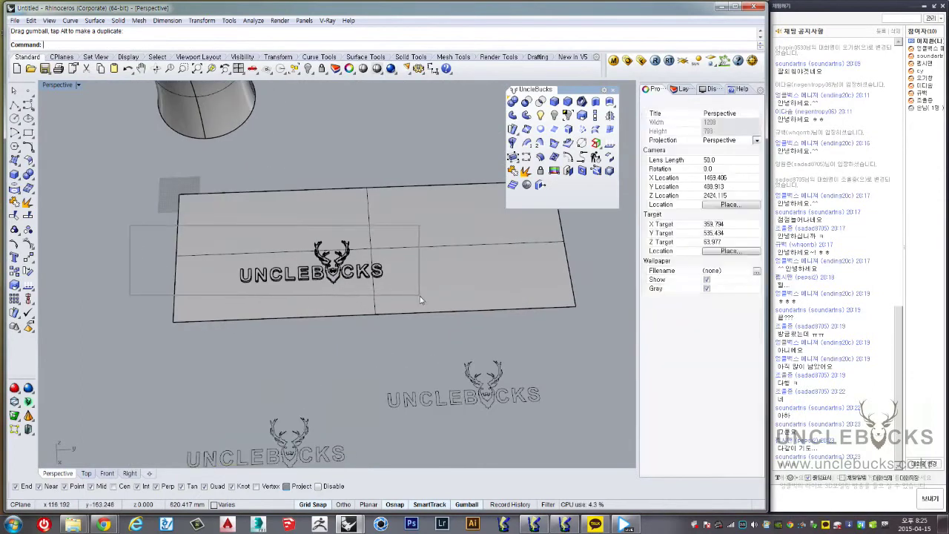
pyautogui.click(370, 274)
pyautogui.moveTo(370, 275)
pyautogui.mouseDown(button='right')
pyautogui.moveTo(318, 337)
pyautogui.moveTo(363, 286)
pyautogui.mouseUp(button='right')
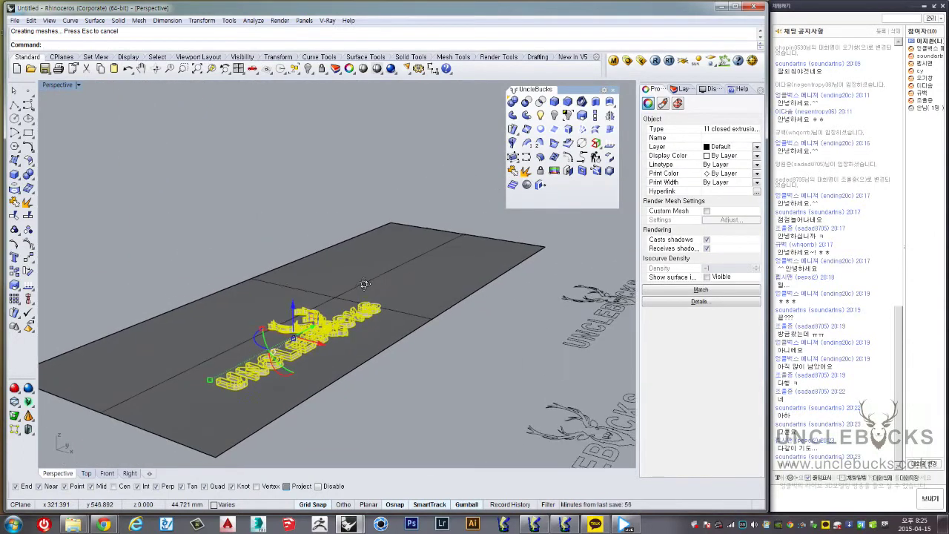
pyautogui.moveTo(363, 287); pyautogui.dragTo(385, 300, button='right')
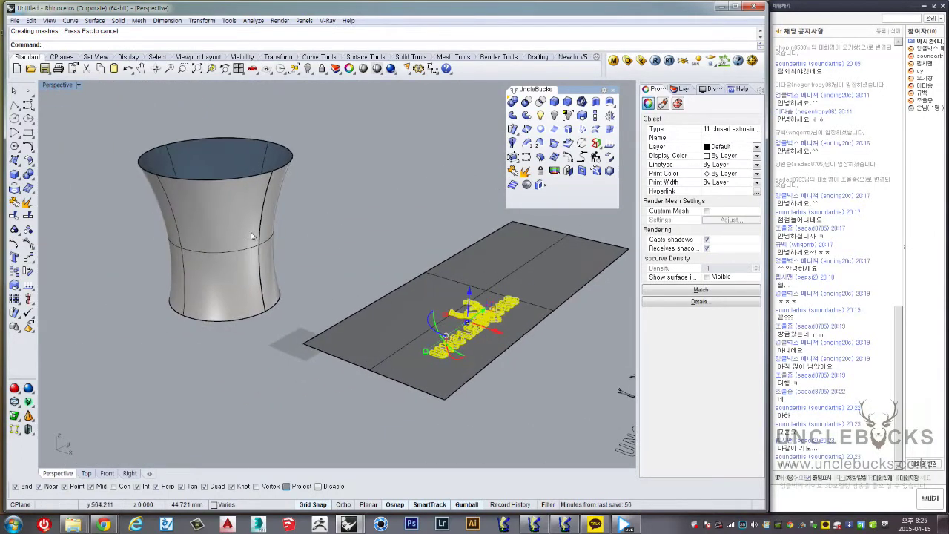
pyautogui.moveTo(345, 222); pyautogui.dragTo(482, 172, button='right')
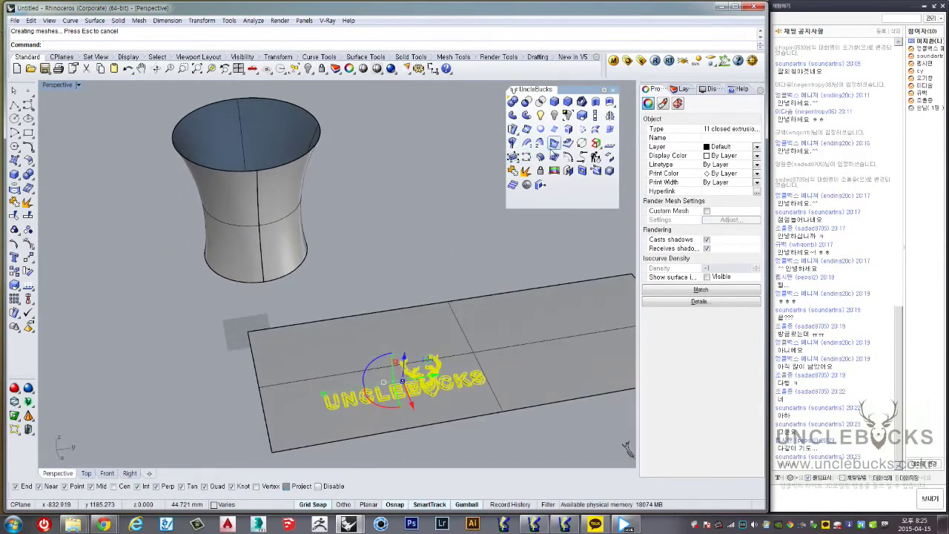
# Flow the letters from the plane onto the cup with FlowAlongSrf, then undo it
pyautogui.click(515, 130)
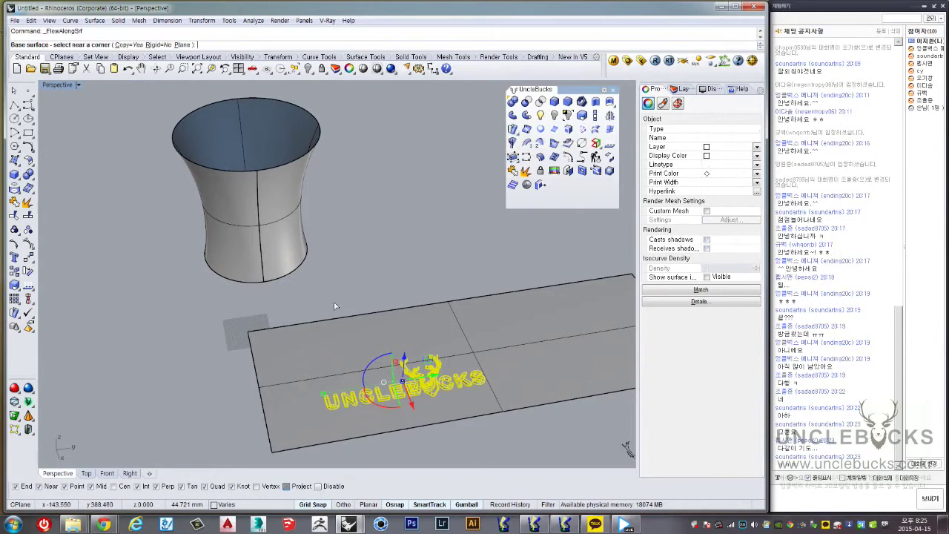
pyautogui.click(277, 339)
pyautogui.click(268, 173)
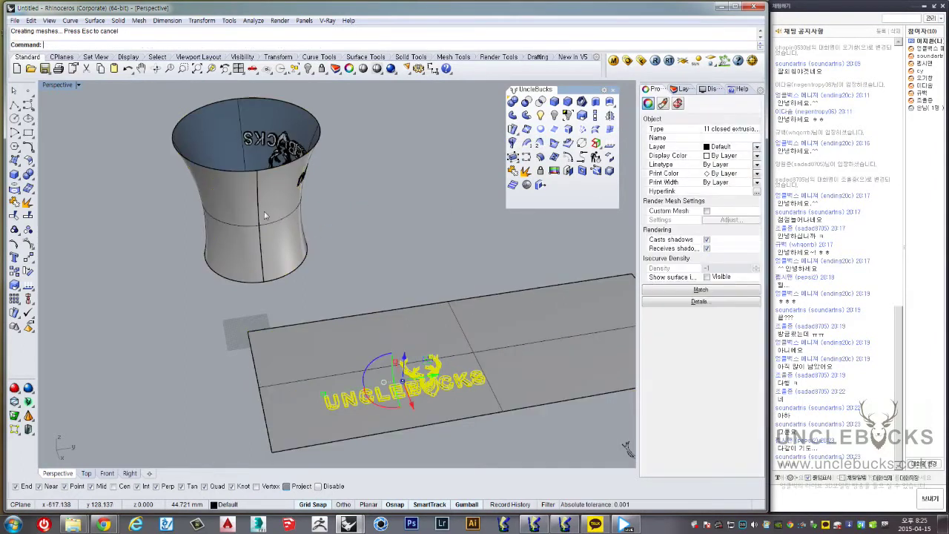
pyautogui.moveTo(277, 174)
pyautogui.mouseDown(button='right')
pyautogui.moveTo(239, 169)
pyautogui.moveTo(326, 180)
pyautogui.mouseUp(button='right')
pyautogui.hotkey('ctrl', 'z')
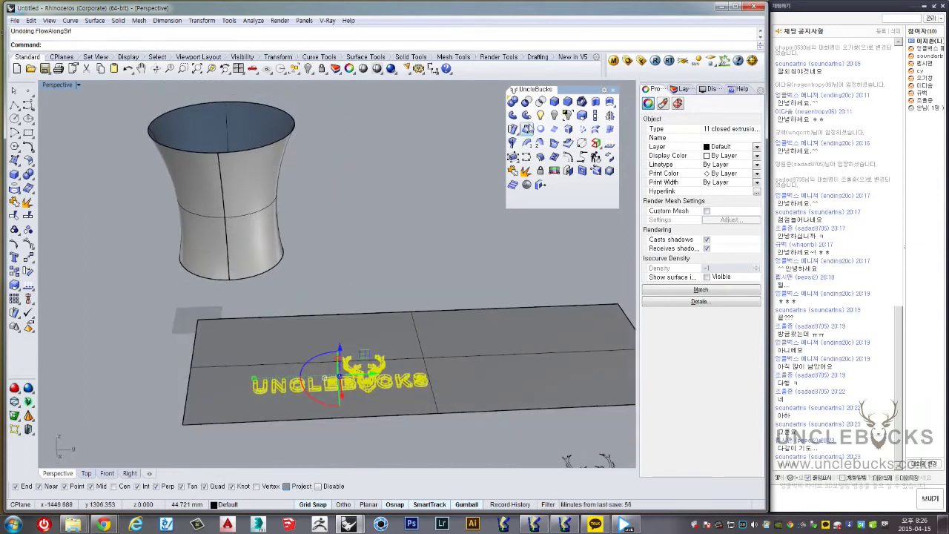
pyautogui.moveTo(369, 282); pyautogui.dragTo(361, 383, button='right')
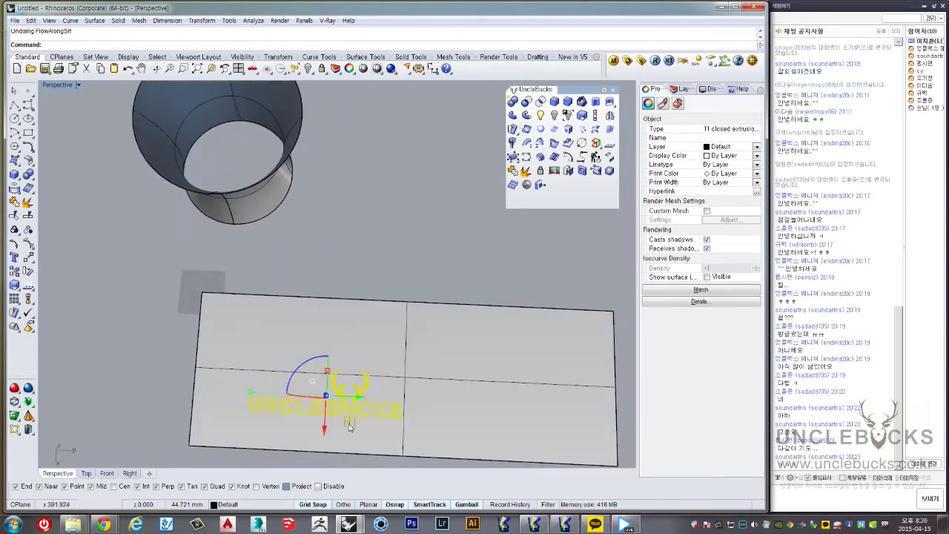
pyautogui.moveTo(350, 426); pyautogui.dragTo(377, 319, button='right')
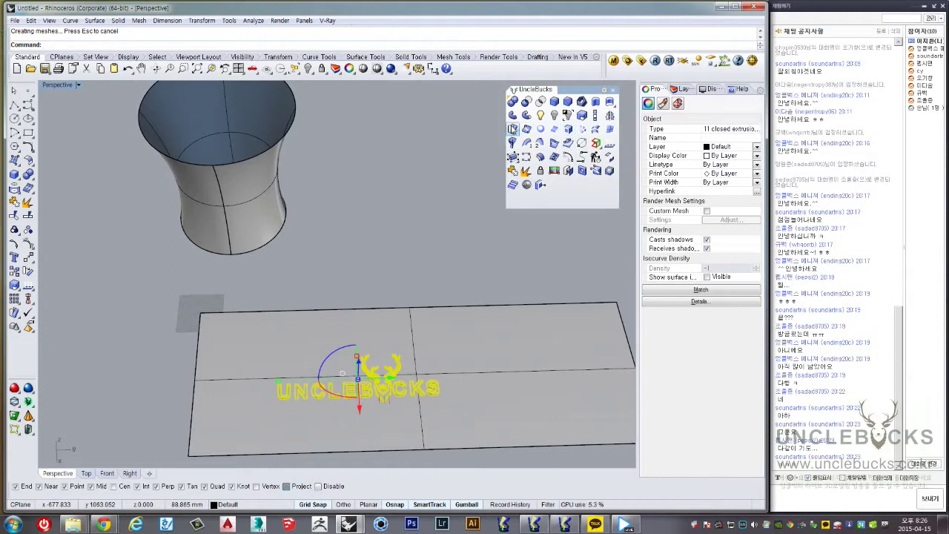
# Rerun FlowAlongSrf and pick the plane as the base surface
pyautogui.click(512, 128)
pyautogui.click(205, 318)
pyautogui.moveTo(291, 243)
pyautogui.keyDown('shift'); pyautogui.mouseDown(button='right')
pyautogui.moveTo(340, 281)
pyautogui.moveTo(311, 227)
pyautogui.mouseUp(button='right'); pyautogui.keyUp('shift')
# Pick the cup as the flow target and inspect the wrapped deer logo
pyautogui.click(335, 235)
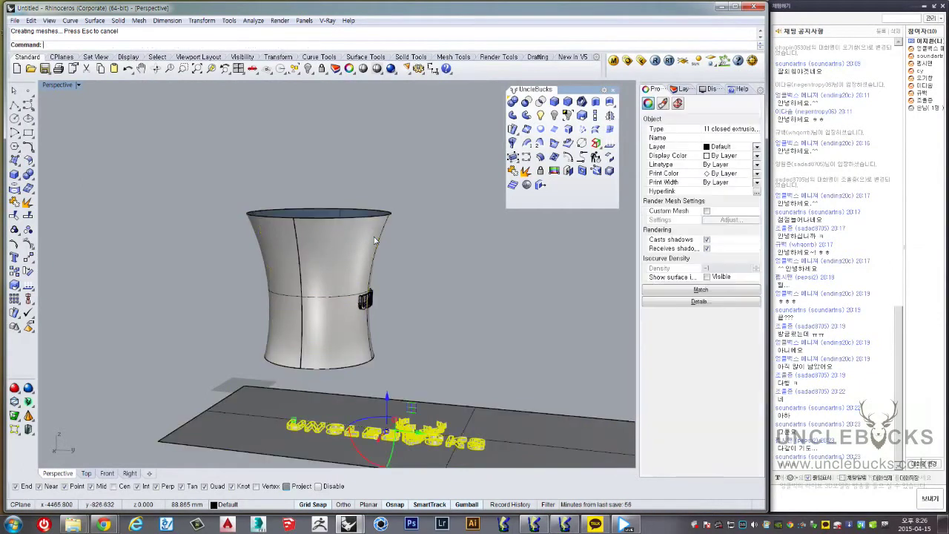
pyautogui.moveTo(374, 237); pyautogui.dragTo(182, 215, button='right')
pyautogui.scroll(3, 182, 215)
pyautogui.scroll(3, 410, 299)
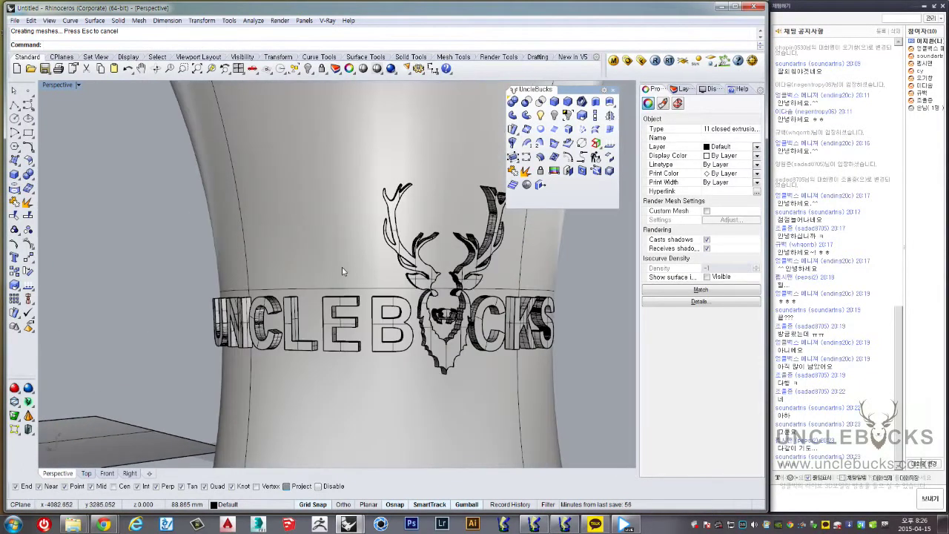
pyautogui.moveTo(345, 272)
pyautogui.mouseDown(button='right')
pyautogui.moveTo(311, 238)
pyautogui.moveTo(455, 314)
pyautogui.mouseUp(button='right')
pyautogui.scroll(-3, 311, 237)
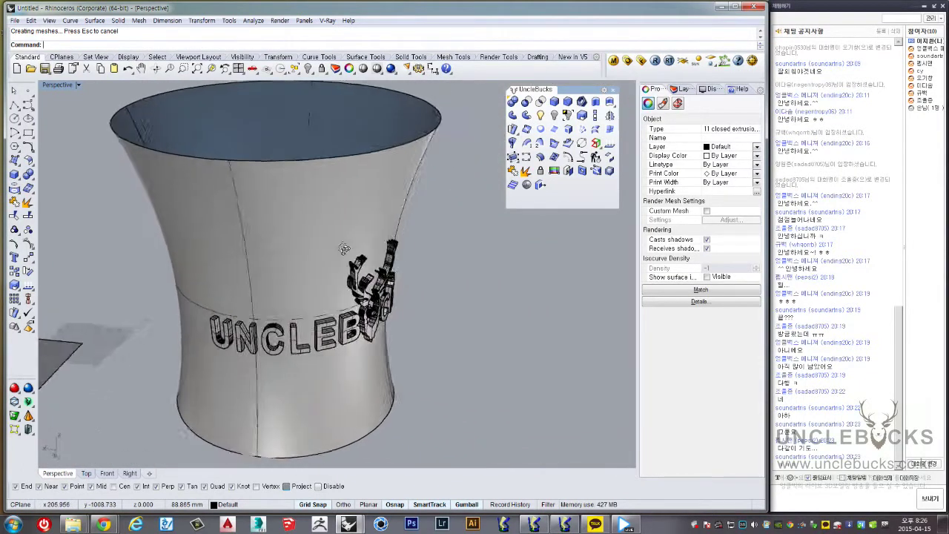
pyautogui.scroll(3, 422, 239)
pyautogui.moveTo(421, 237)
pyautogui.mouseDown(button='right')
pyautogui.moveTo(370, 254)
pyautogui.moveTo(353, 295)
pyautogui.mouseUp(button='right')
pyautogui.scroll(2, 253, 324)
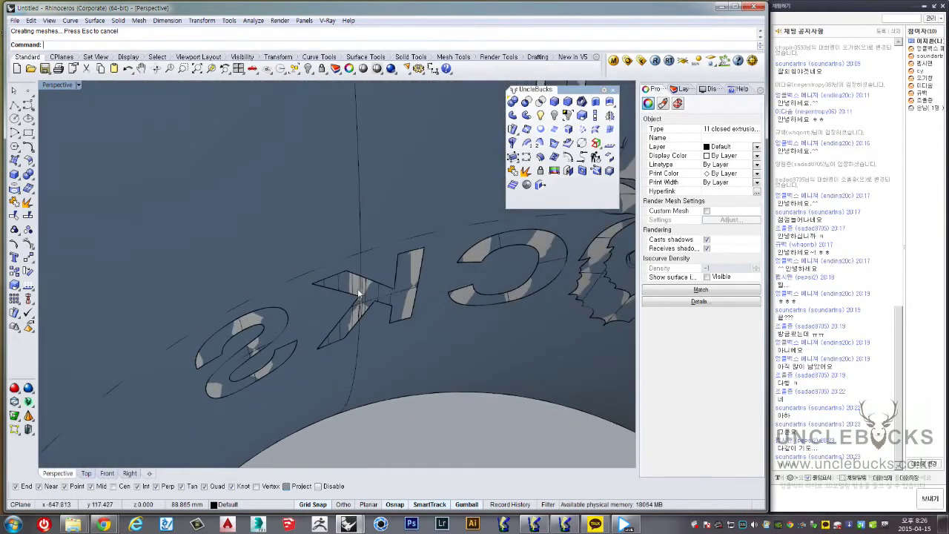
# Check the wrapped letters from the side and above, then restore the four-viewport layout
pyautogui.keyDown('shift'); pyautogui.moveTo(426, 279); pyautogui.dragTo(382, 329, button='right'); pyautogui.keyUp('shift')
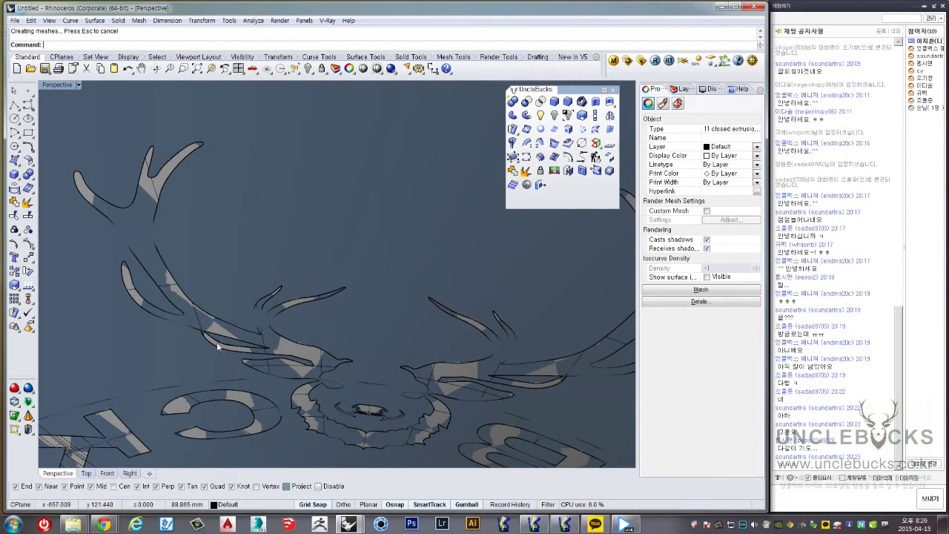
pyautogui.moveTo(222, 327)
pyautogui.mouseDown(button='right')
pyautogui.moveTo(375, 314)
pyautogui.moveTo(359, 238)
pyautogui.mouseUp(button='right')
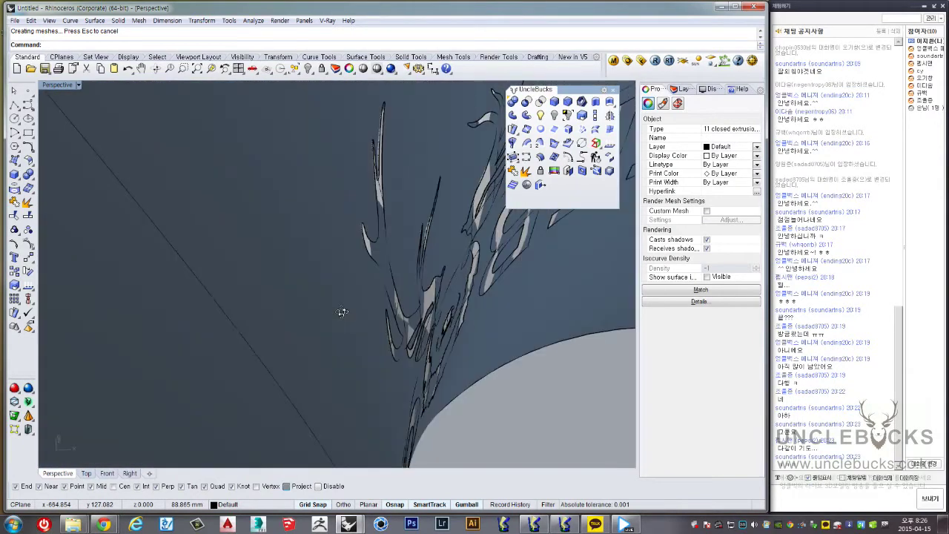
pyautogui.scroll(3, 359, 238)
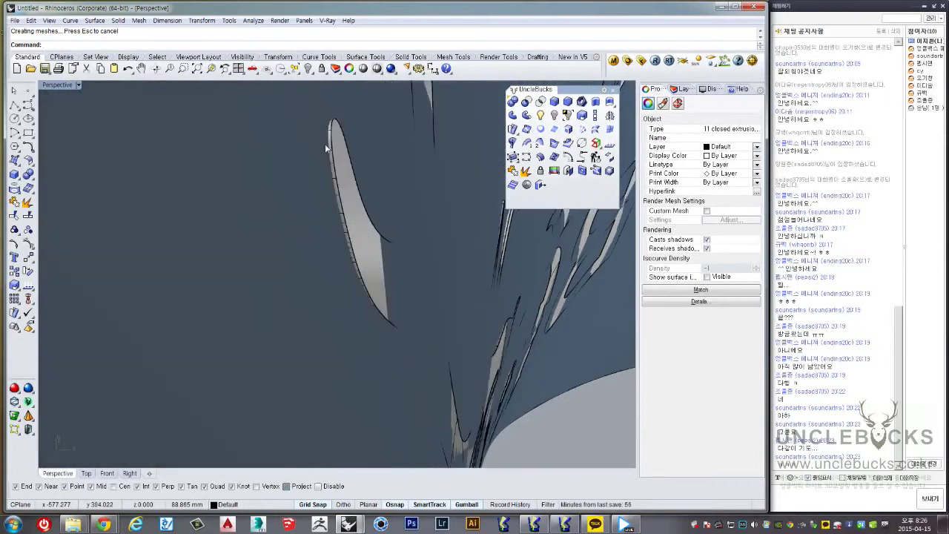
pyautogui.scroll(-3, 325, 146)
pyautogui.scroll(-3, 345, 162)
pyautogui.scroll(-3, 365, 177)
pyautogui.scroll(-3, 384, 193)
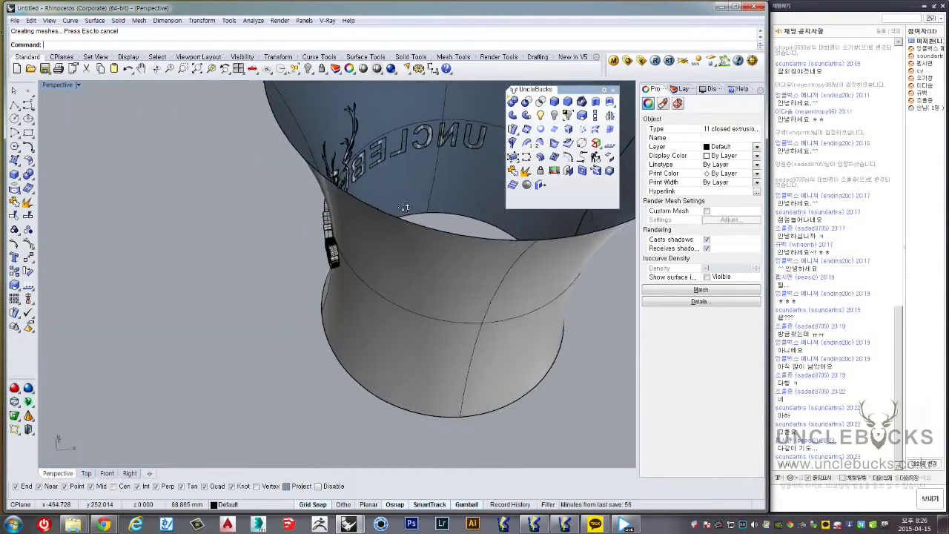
pyautogui.moveTo(404, 208); pyautogui.dragTo(343, 269, button='right')
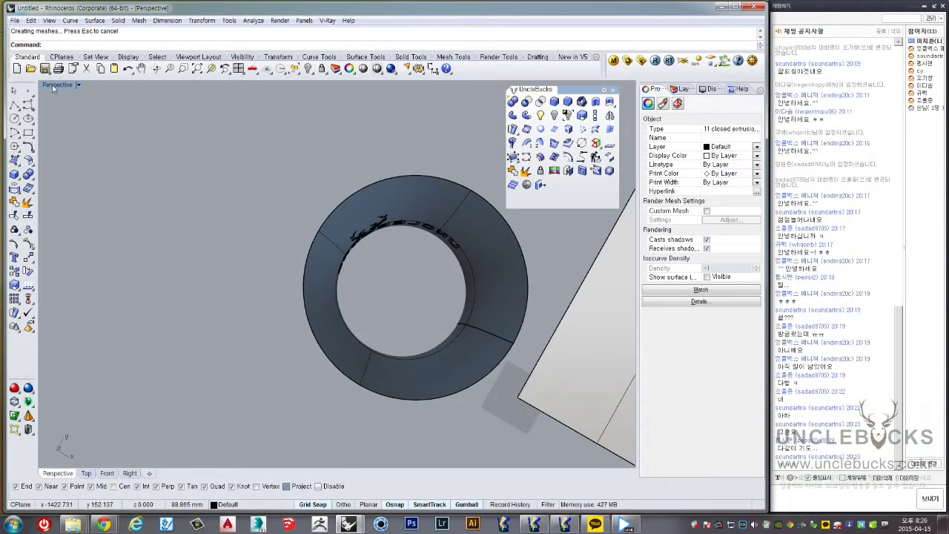
pyautogui.doubleClick(52, 86)
pyautogui.scroll(-3, 284, 326)
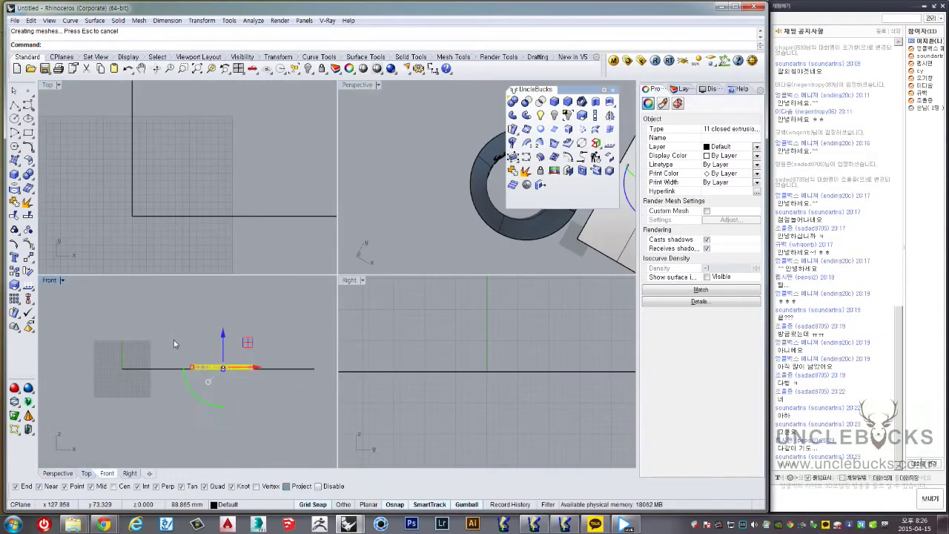
# Maximize the Front viewport, undoing an accidental nudge of the selected pieces
pyautogui.scroll(3, 174, 340)
pyautogui.scroll(2, 216, 342)
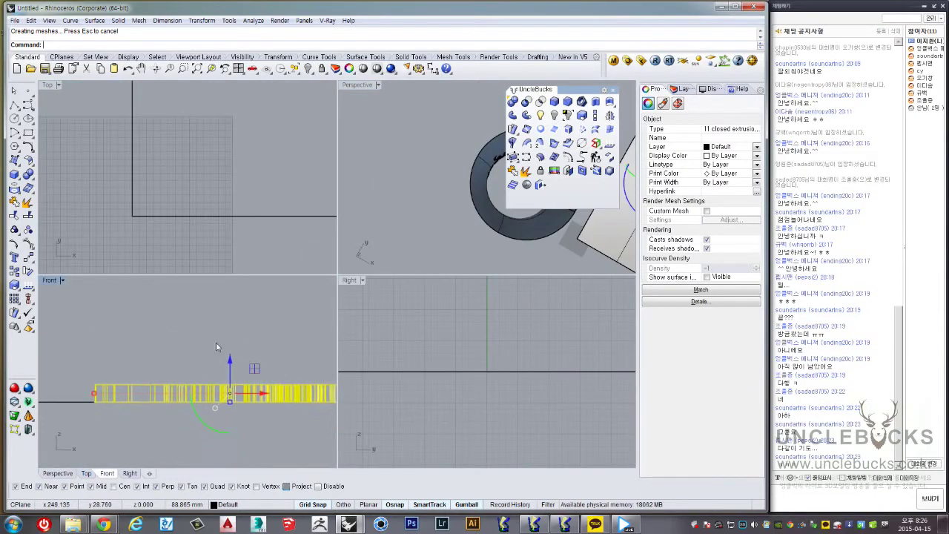
pyautogui.doubleClick(49, 281)
pyautogui.moveTo(382, 298); pyautogui.dragTo(382, 313)
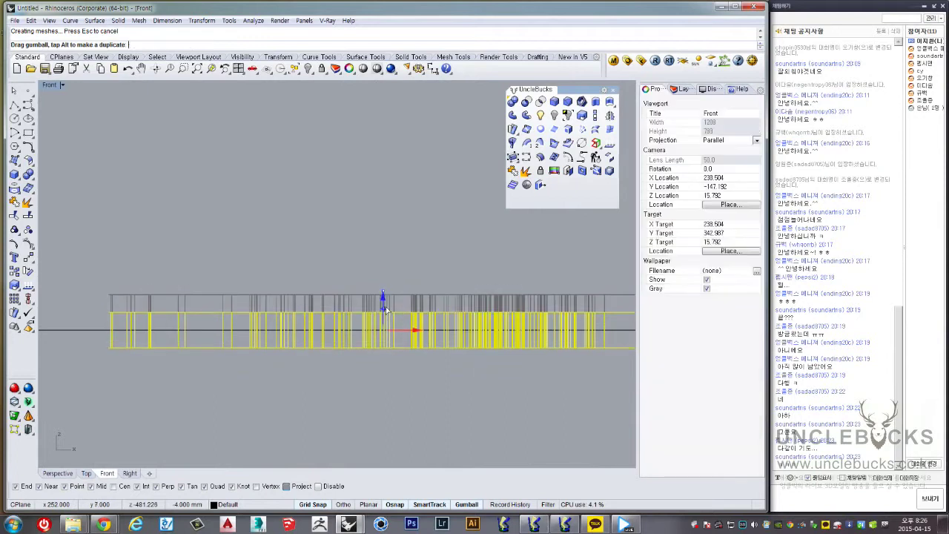
pyautogui.hotkey('ctrl', 'z')
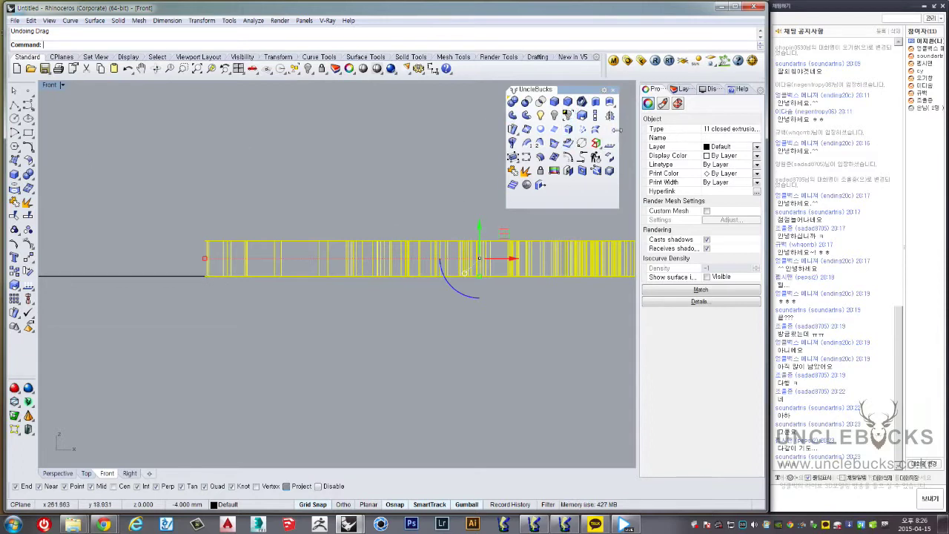
# Stretch the 11 extruded pieces taller with Scale1D from a fixed base point
pyautogui.click(595, 115)
pyautogui.scroll(3, 208, 235)
pyautogui.scroll(2, 208, 235)
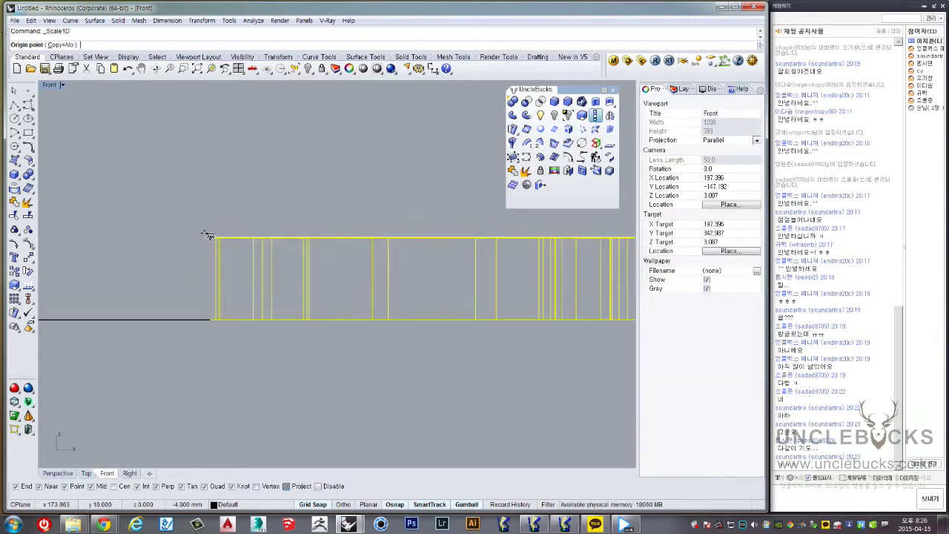
pyautogui.click(208, 235)
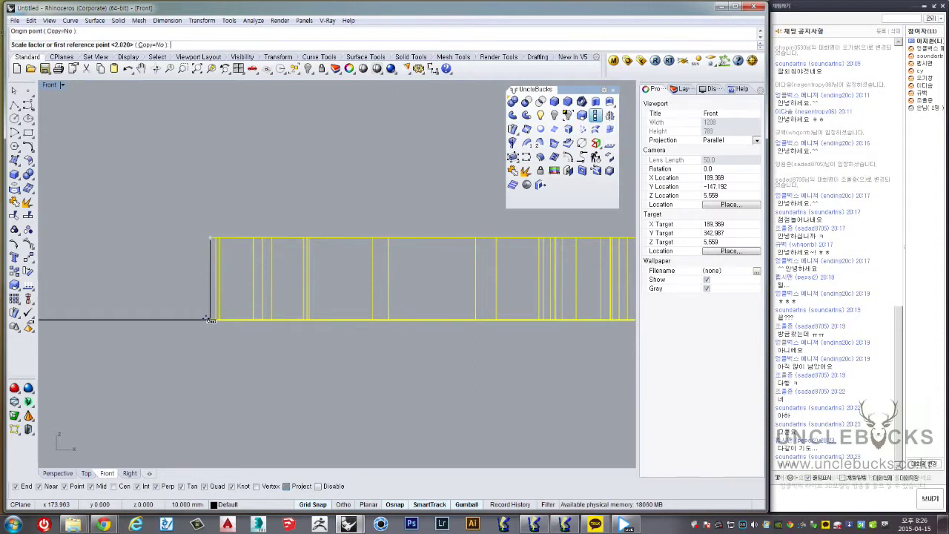
pyautogui.click(210, 319)
pyautogui.moveTo(222, 377); pyautogui.dragTo(230, 287, button='right')
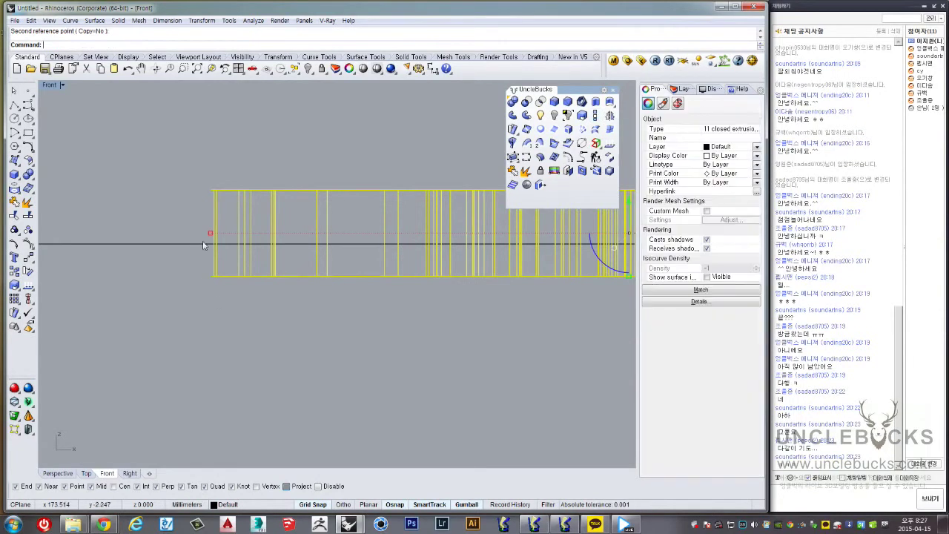
# Maximize the Perspective view and select the ring pieces around the cup's middle
pyautogui.doubleClick(49, 86)
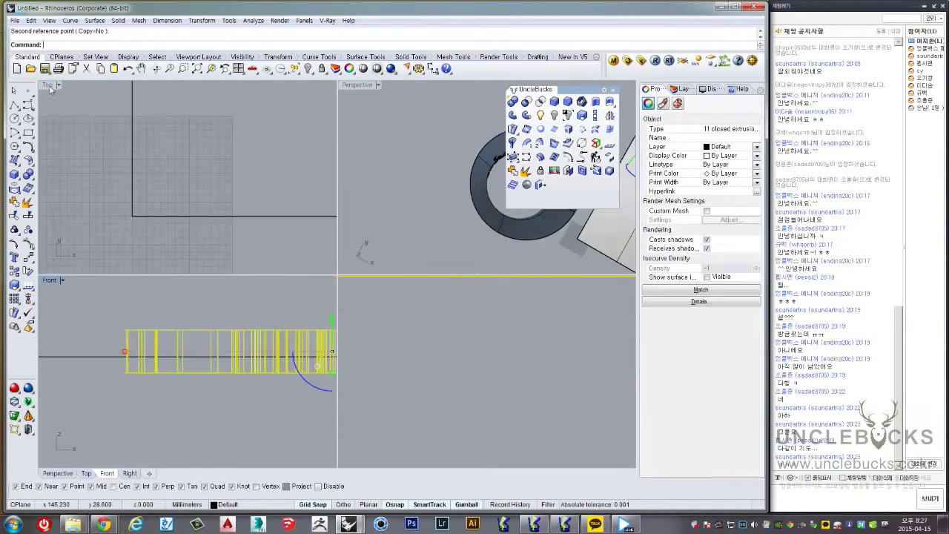
pyautogui.doubleClick(361, 87)
pyautogui.moveTo(360, 89); pyautogui.dragTo(339, 148, button='right')
# Window-select the old ring pieces around the cup's middle and delete them
pyautogui.moveTo(238, 191); pyautogui.dragTo(500, 288)
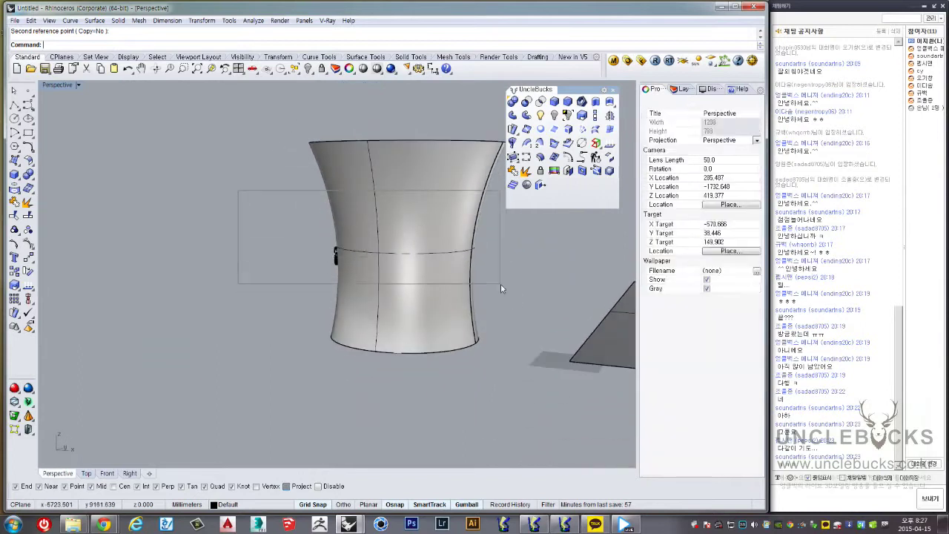
pyautogui.moveTo(496, 298)
pyautogui.mouseDown(button='right')
pyautogui.moveTo(474, 306)
pyautogui.moveTo(261, 290)
pyautogui.mouseUp(button='right')
pyautogui.press('Delete')
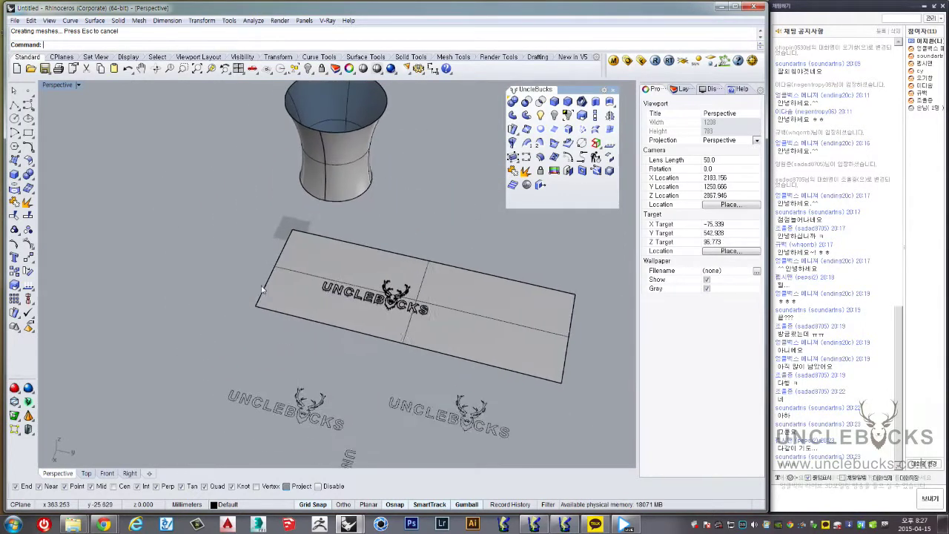
# Flow the plate's UNCLEBUCKS logo extrusions onto the cup with FlowAlongSrf, plate to cup
pyautogui.moveTo(261, 290)
pyautogui.mouseDown(button='right')
pyautogui.moveTo(381, 284)
pyautogui.moveTo(381, 259)
pyautogui.moveTo(314, 373)
pyautogui.mouseUp(button='right')
pyautogui.scroll(3, 381, 284)
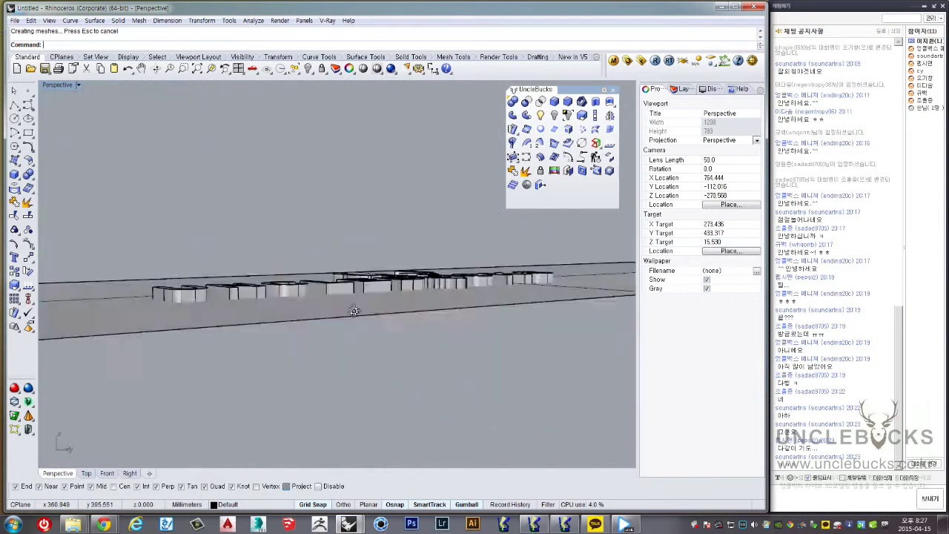
pyautogui.scroll(-3, 228, 236)
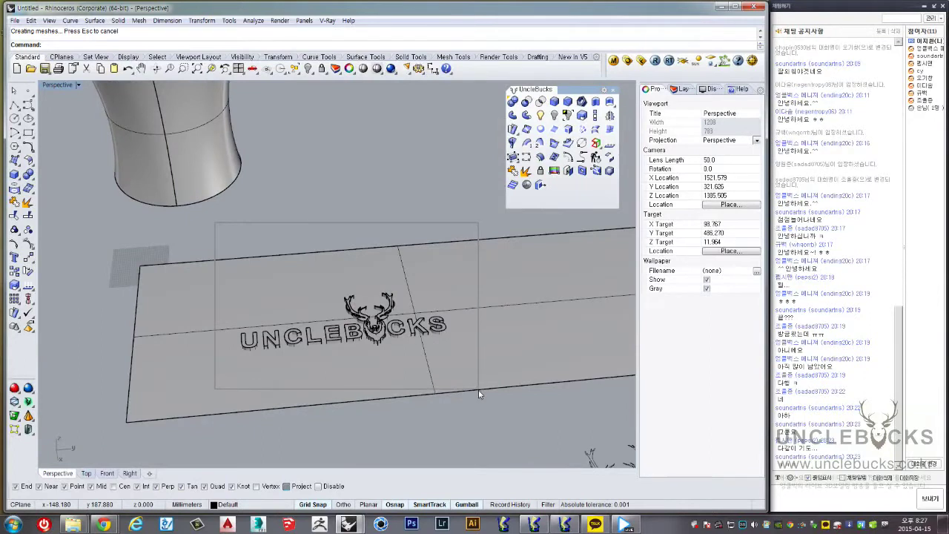
pyautogui.moveTo(479, 393); pyautogui.dragTo(479, 393)
pyautogui.moveTo(479, 393); pyautogui.dragTo(500, 239, button='right')
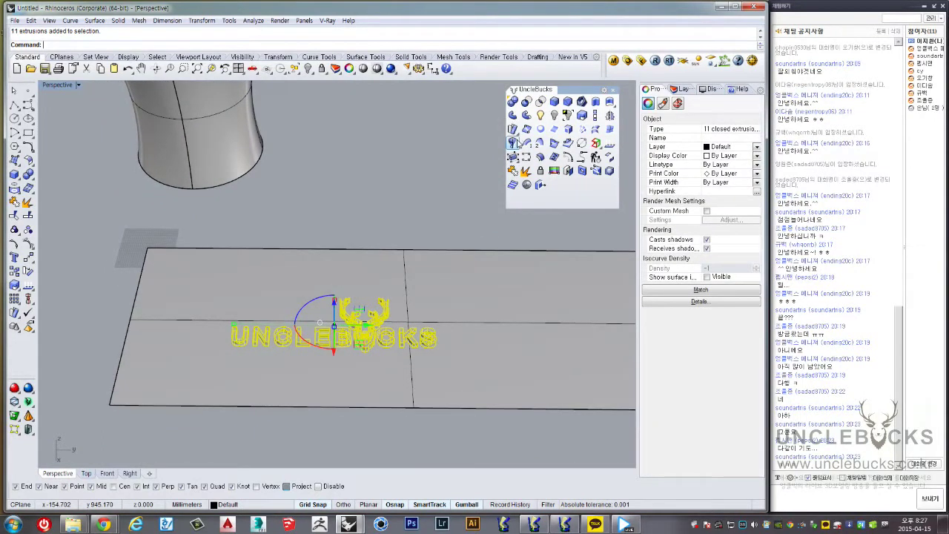
pyautogui.click(513, 129)
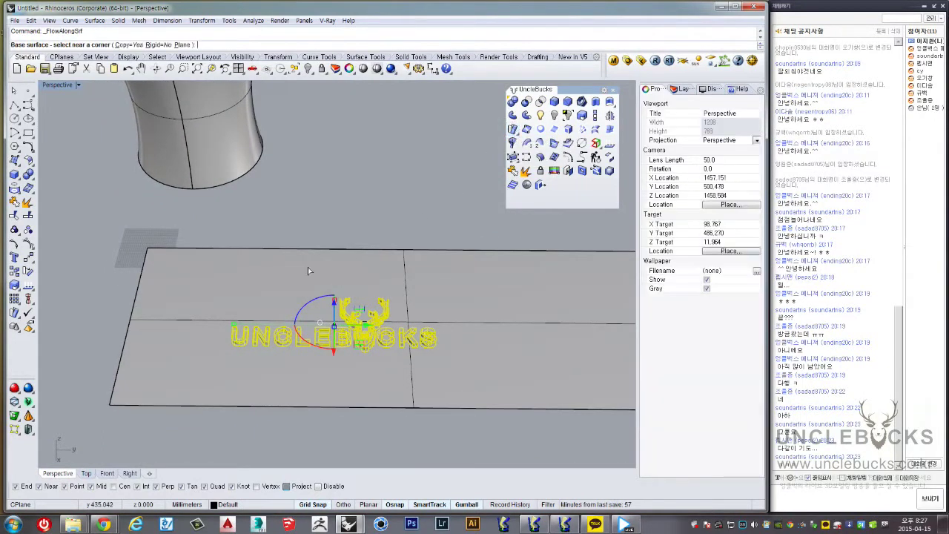
pyautogui.click(163, 261)
pyautogui.moveTo(195, 254); pyautogui.dragTo(368, 277, button='right')
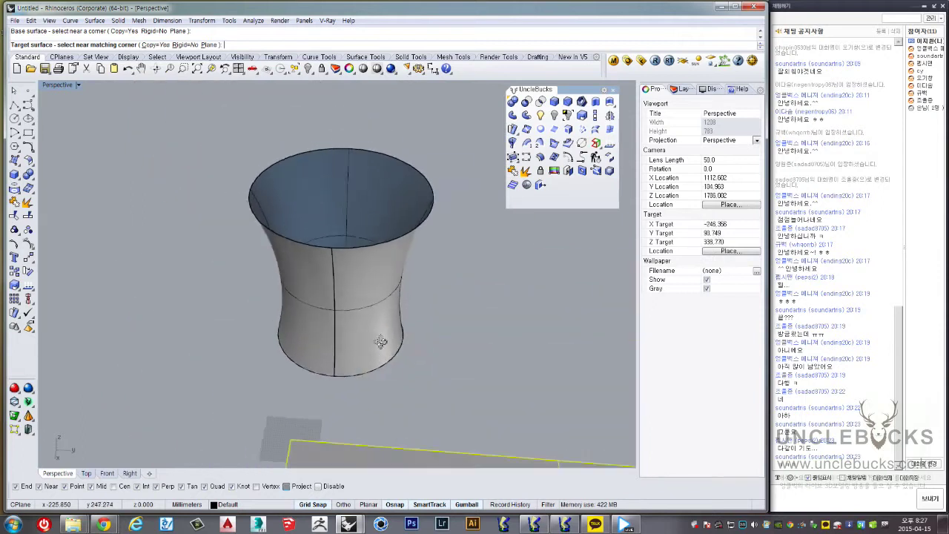
pyautogui.scroll(3, 368, 277)
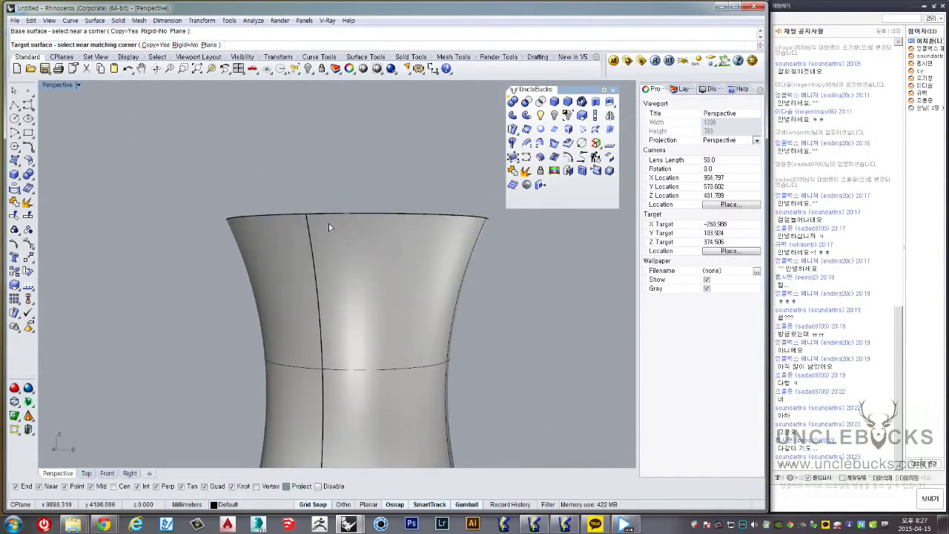
pyautogui.click(328, 223)
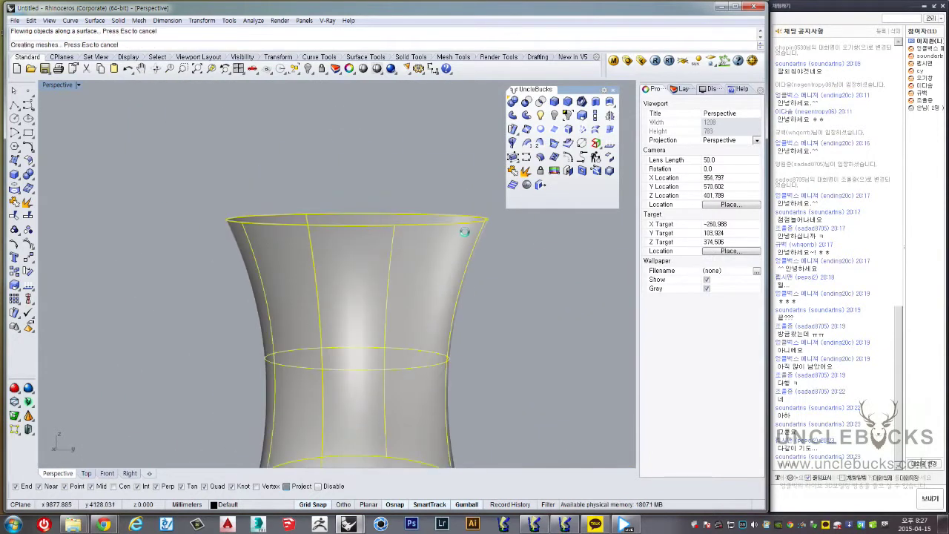
# Orbit and zoom to inspect the lettering wrapped around the cup's narrow waist
pyautogui.moveTo(464, 232); pyautogui.dragTo(226, 220, button='right')
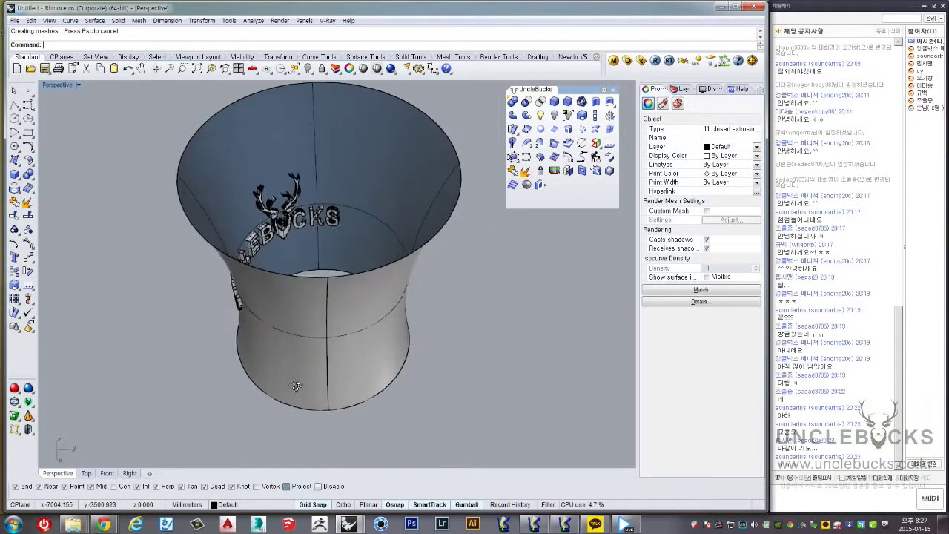
pyautogui.scroll(2, 226, 215)
pyautogui.scroll(2, 226, 210)
pyautogui.scroll(2, 222, 223)
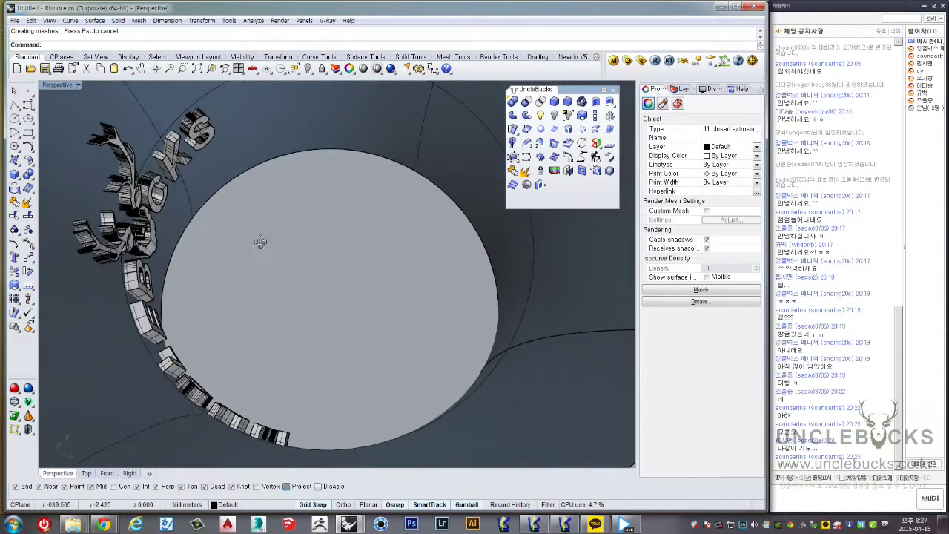
pyautogui.scroll(1, 215, 241)
pyautogui.moveTo(214, 241)
pyautogui.mouseDown(button='right')
pyautogui.moveTo(311, 159)
pyautogui.moveTo(262, 269)
pyautogui.mouseUp(button='right')
pyautogui.scroll(-3, 263, 270)
# Cap the planar holes of the hourglass cup surface to make a closed solid
pyautogui.moveTo(296, 310)
pyautogui.mouseDown(button='right')
pyautogui.moveTo(297, 209)
pyautogui.moveTo(311, 262)
pyautogui.moveTo(547, 222)
pyautogui.mouseUp(button='right')
pyautogui.click(312, 266)
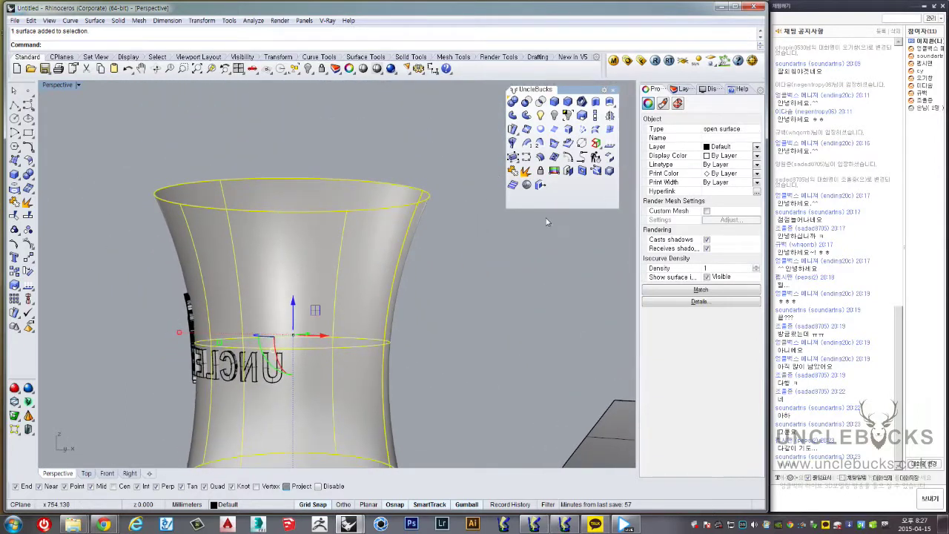
pyautogui.click(571, 172)
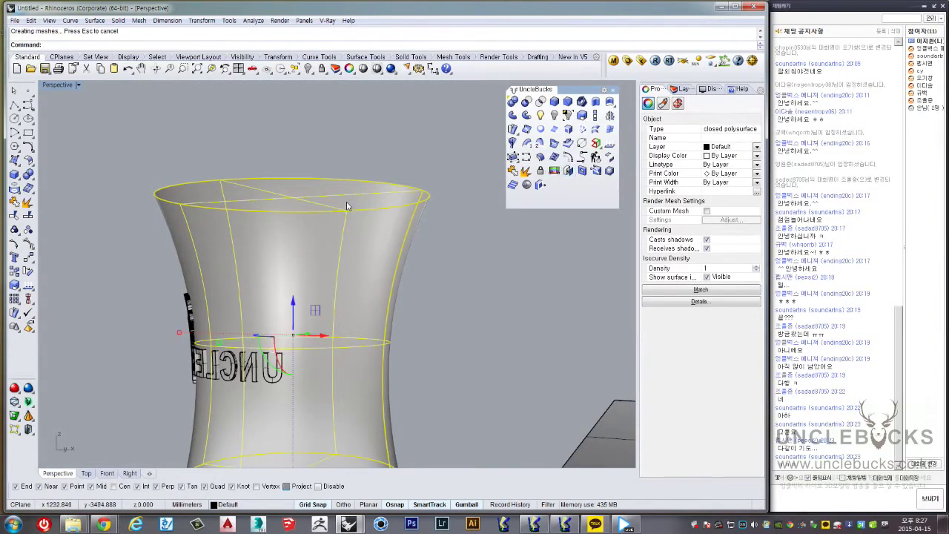
pyautogui.moveTo(348, 206)
pyautogui.mouseDown(button='right')
pyautogui.moveTo(345, 259)
pyautogui.moveTo(338, 171)
pyautogui.moveTo(461, 197)
pyautogui.moveTo(415, 222)
pyautogui.moveTo(372, 271)
pyautogui.moveTo(445, 223)
pyautogui.moveTo(509, 227)
pyautogui.moveTo(475, 283)
pyautogui.moveTo(398, 296)
pyautogui.moveTo(418, 220)
pyautogui.moveTo(452, 312)
pyautogui.moveTo(437, 324)
pyautogui.moveTo(403, 329)
pyautogui.moveTo(398, 291)
pyautogui.moveTo(368, 290)
pyautogui.moveTo(346, 250)
pyautogui.moveTo(363, 274)
pyautogui.mouseUp(button='right')
pyautogui.press('Escape')
pyautogui.click(386, 290)
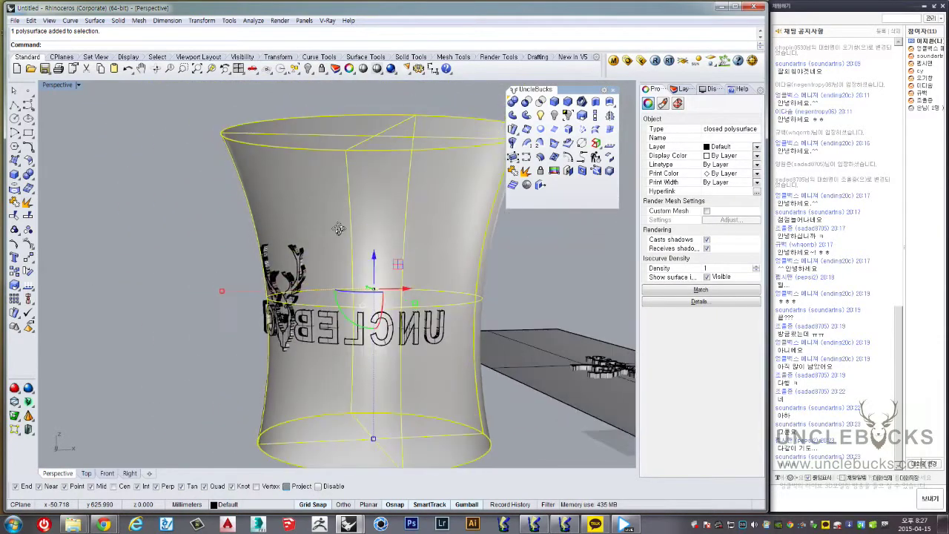
pyautogui.scroll(-3, 363, 274)
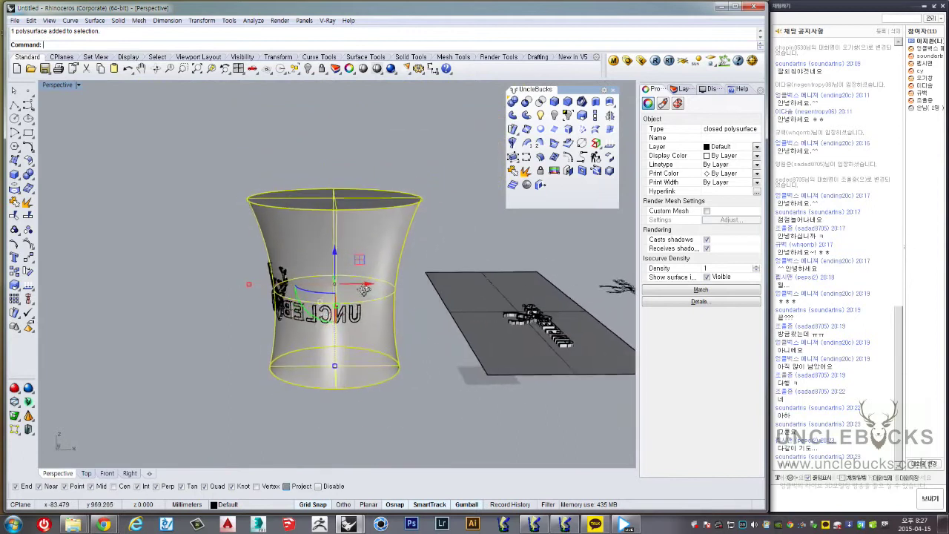
pyautogui.scroll(3, 378, 295)
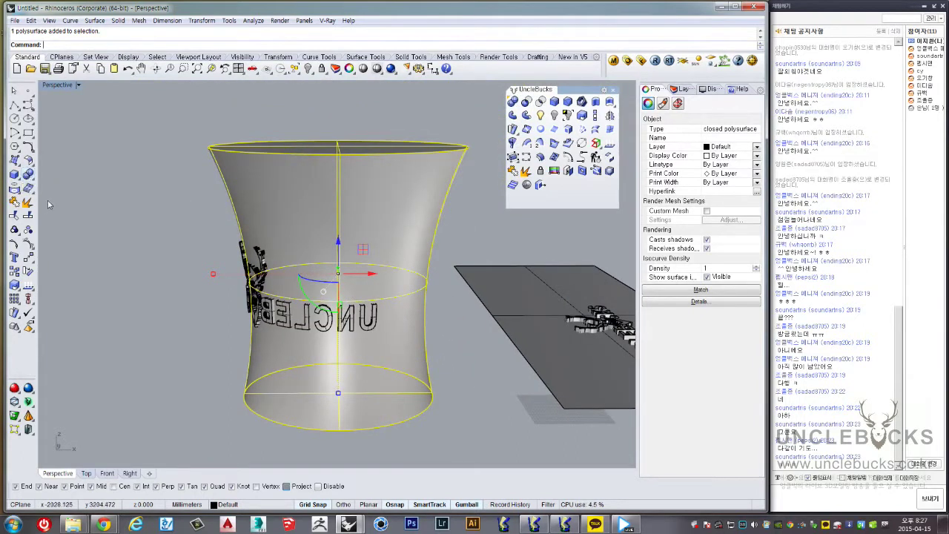
pyautogui.click(103, 184)
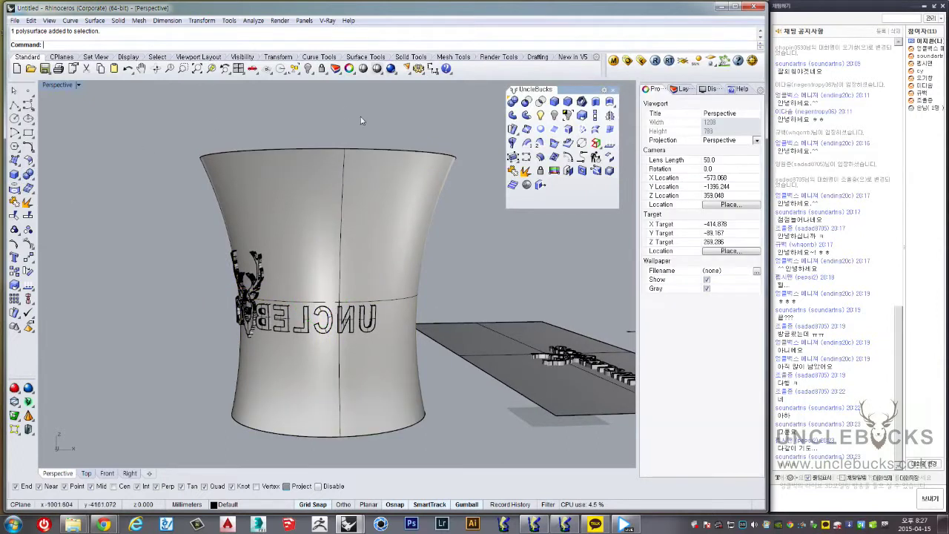
pyautogui.moveTo(361, 120); pyautogui.dragTo(280, 171, button='right')
pyautogui.moveTo(419, 400); pyautogui.dragTo(478, 433)
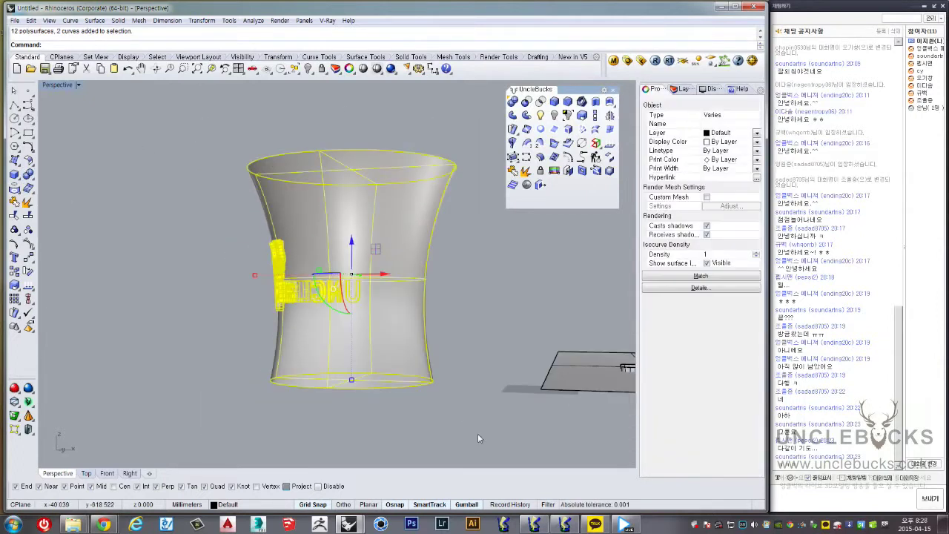
pyautogui.click(27, 175)
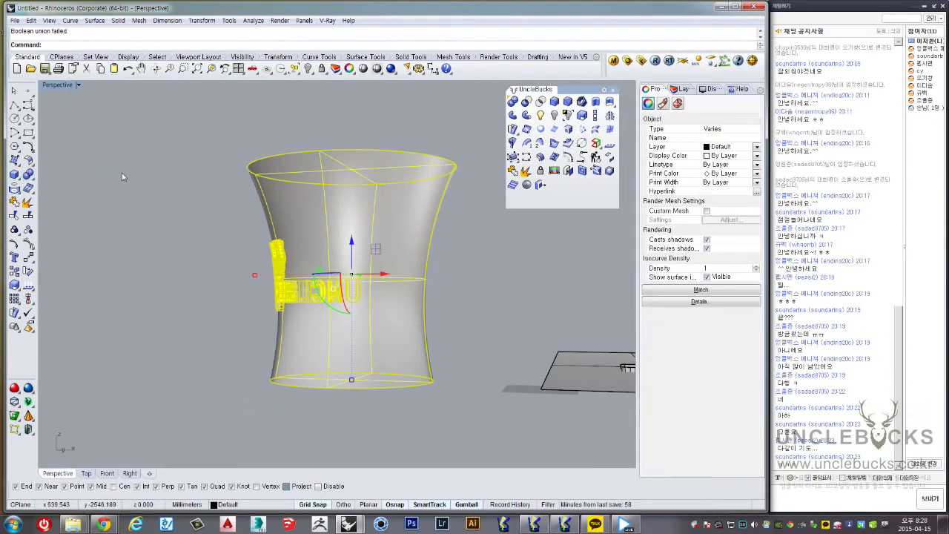
# Zoom in and select a wrapped letter beside the deer logo along with the cup body
pyautogui.moveTo(135, 178)
pyautogui.mouseDown(button='right')
pyautogui.moveTo(212, 231)
pyautogui.moveTo(167, 305)
pyautogui.mouseUp(button='right')
pyautogui.click(212, 236)
pyautogui.scroll(5, 211, 236)
pyautogui.click(222, 248)
pyautogui.press('Escape')
pyautogui.scroll(2, 168, 306)
pyautogui.click(141, 356)
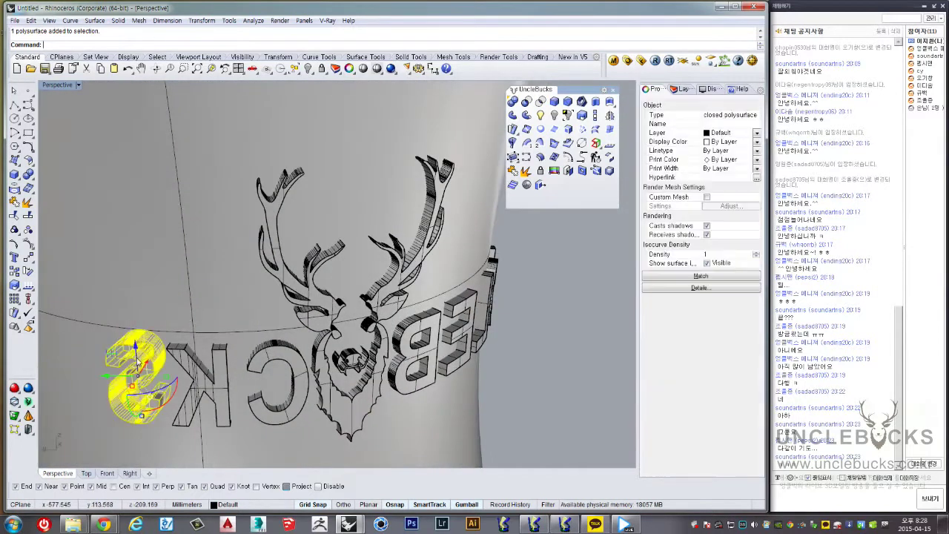
pyautogui.scroll(2, 213, 360)
pyautogui.scroll(-3, 214, 361)
pyautogui.click(206, 239)
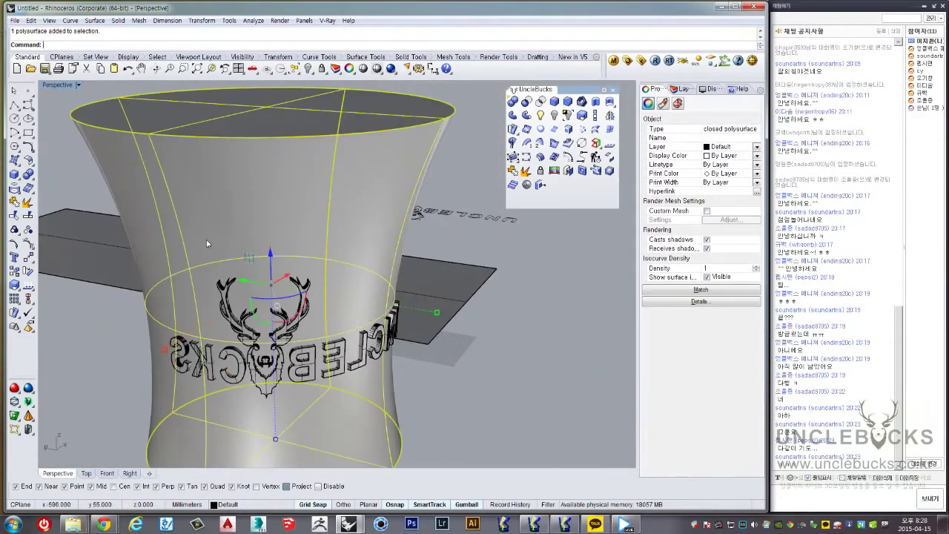
pyautogui.scroll(2, 215, 259)
pyautogui.scroll(2, 227, 276)
# Boolean-union one mirrored wrapped letter into the cup body
pyautogui.click(175, 344)
pyautogui.scroll(3, 215, 326)
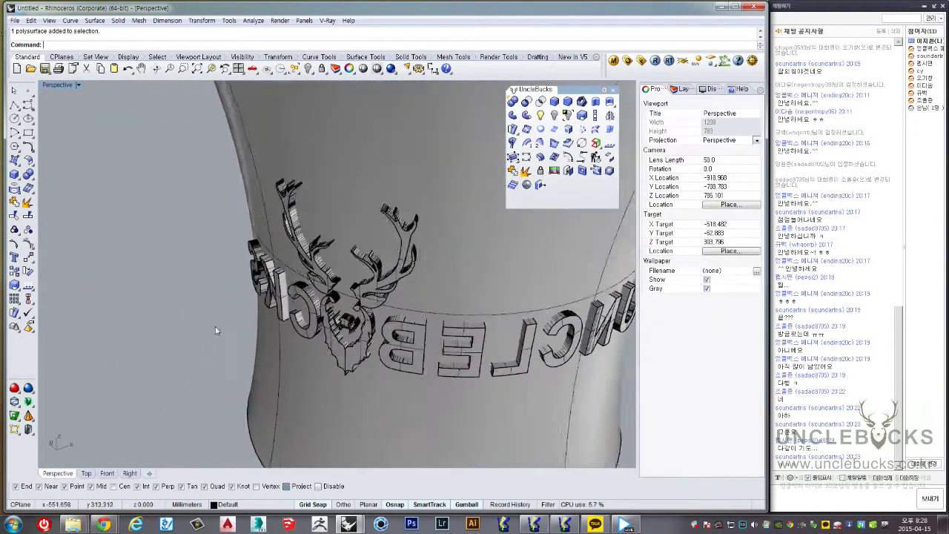
pyautogui.scroll(2, 215, 326)
pyautogui.click(271, 222)
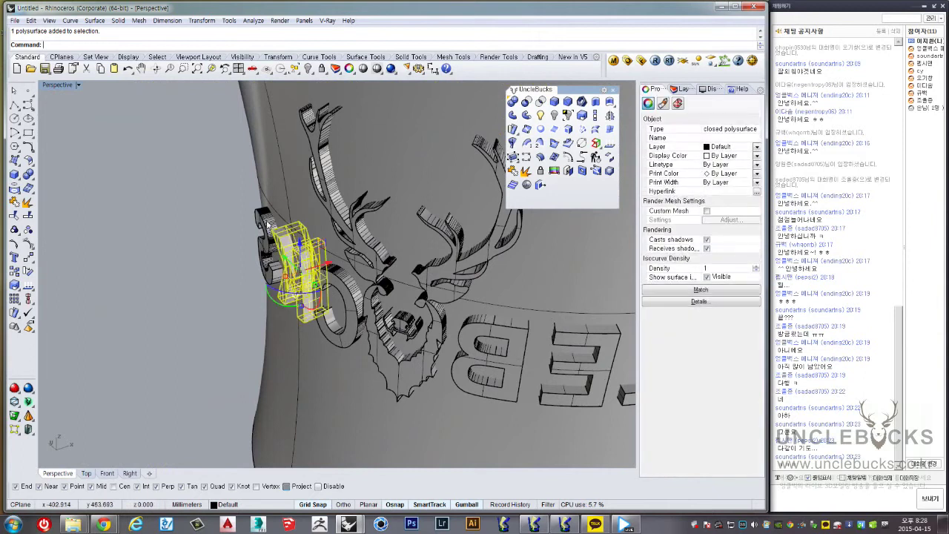
pyautogui.click(273, 178)
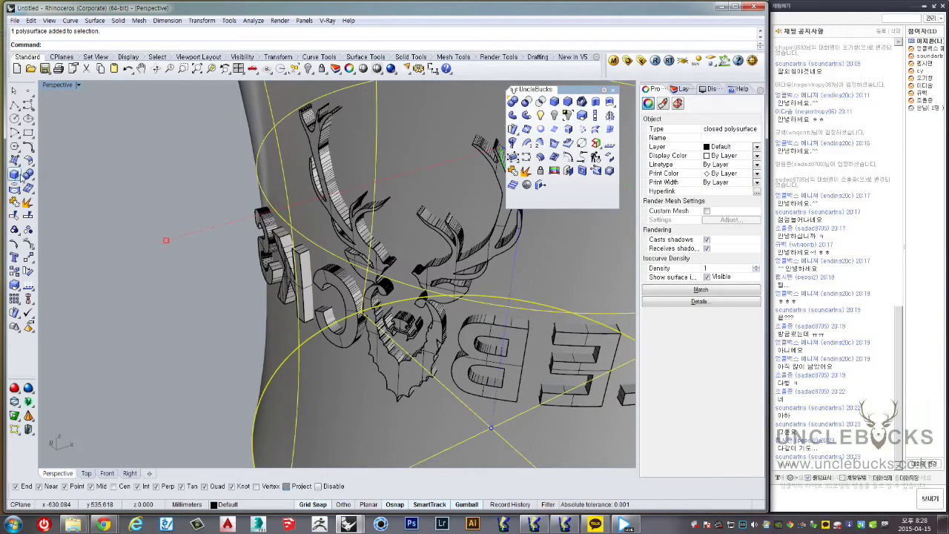
pyautogui.click(23, 178)
pyautogui.click(270, 226)
pyautogui.click(275, 179)
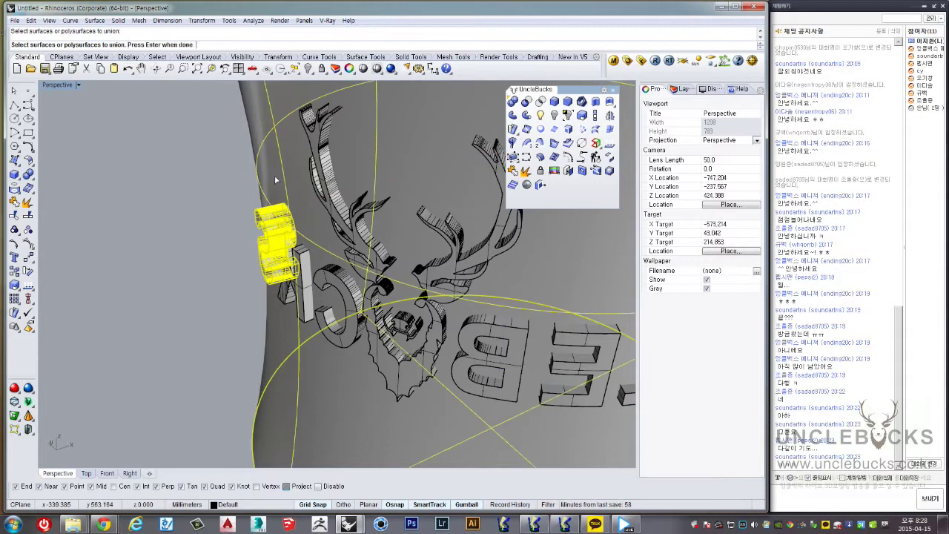
pyautogui.press('Return')
# Repeat the Boolean union to fuse another wrapped letter into the cup
pyautogui.moveTo(270, 186); pyautogui.dragTo(241, 245, button='right')
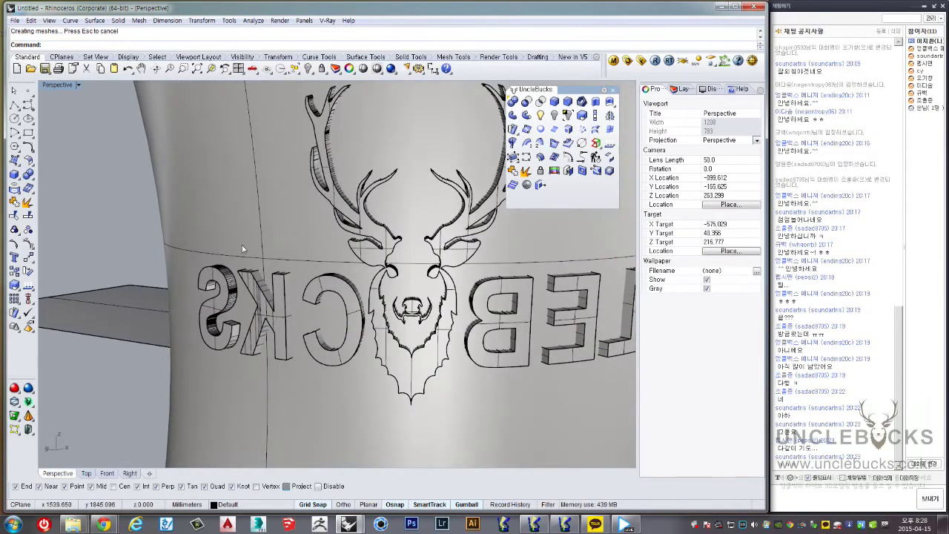
pyautogui.press('Escape')
pyautogui.press('Return')
pyautogui.click(268, 311)
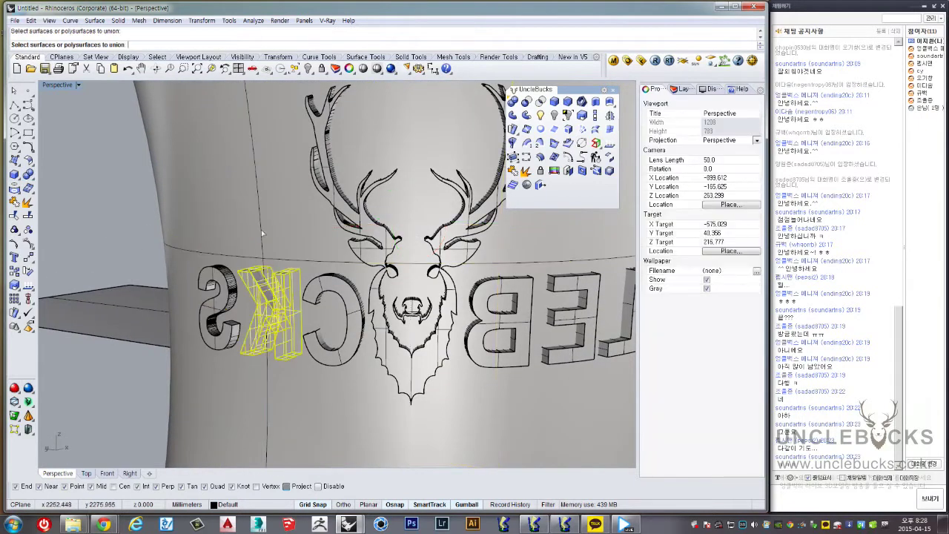
pyautogui.click(264, 232)
pyautogui.press('Return')
# Select a further wrapped letter with the cup body and run the union again
pyautogui.moveTo(264, 232)
pyautogui.mouseDown(button='right')
pyautogui.moveTo(72, 290)
pyautogui.moveTo(291, 226)
pyautogui.mouseUp(button='right')
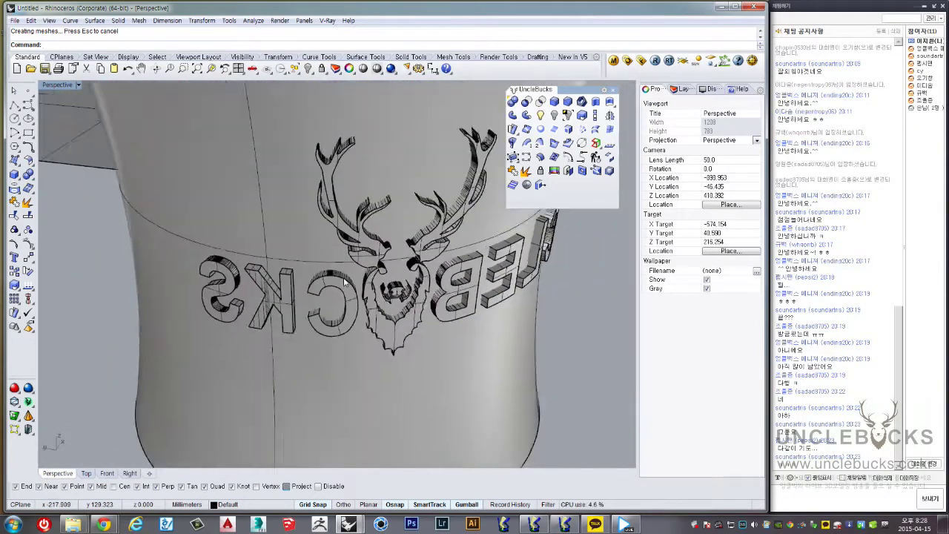
pyautogui.click(290, 225)
pyautogui.click(332, 282)
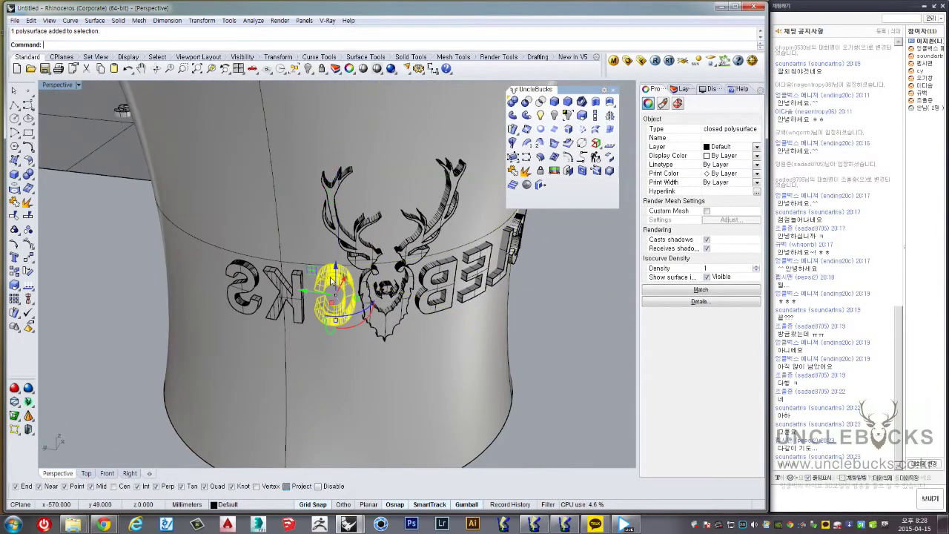
pyautogui.click(304, 248)
pyautogui.press('Escape')
pyautogui.click(347, 287)
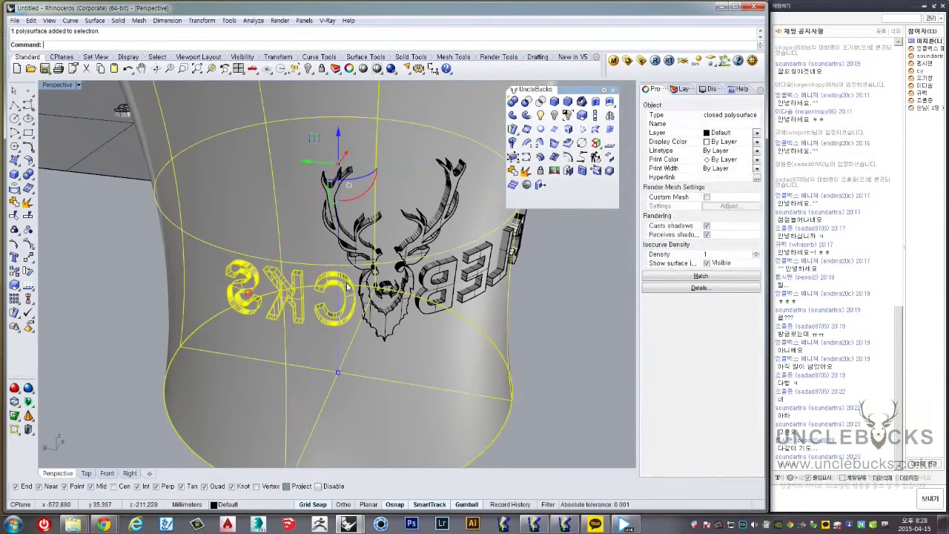
pyautogui.moveTo(347, 287); pyautogui.dragTo(313, 255, button='right')
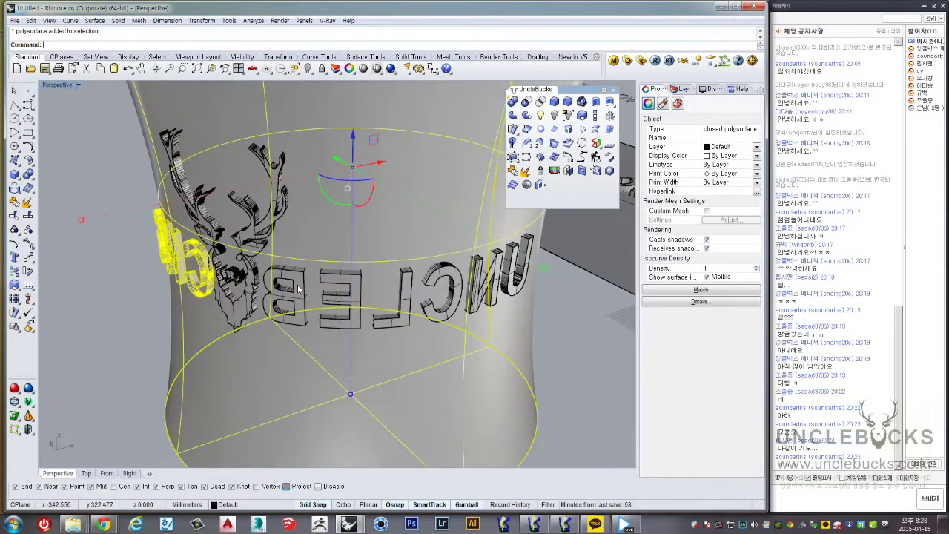
pyautogui.click(313, 254)
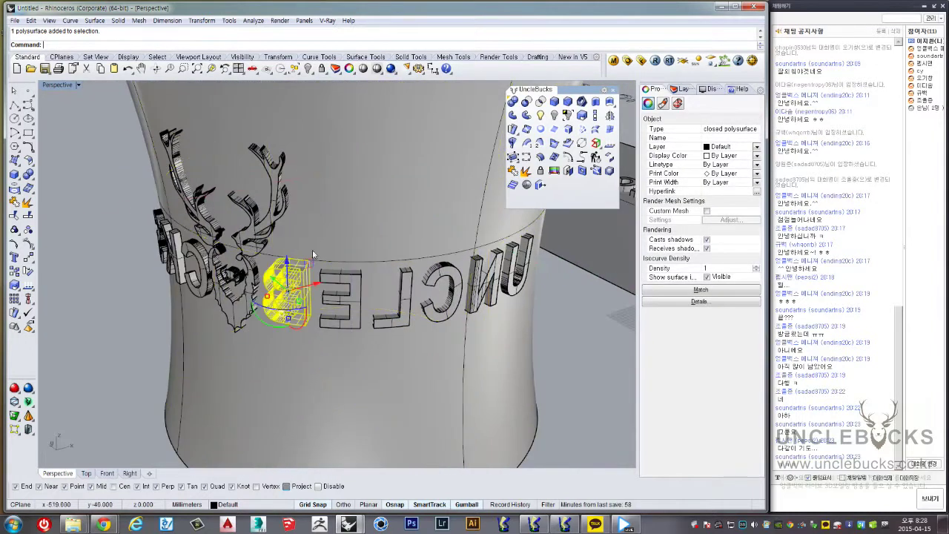
pyautogui.keyDown('shift'); pyautogui.click(352, 295); pyautogui.keyUp('shift')
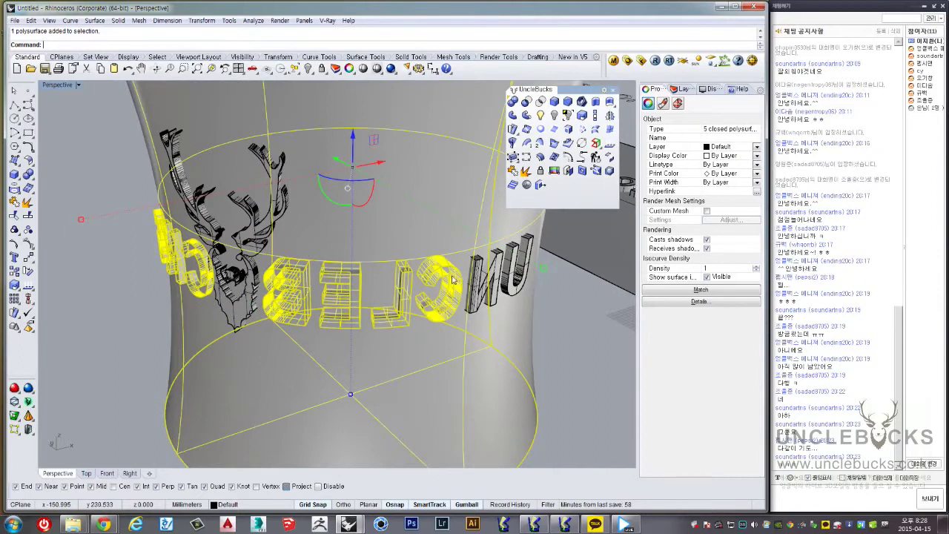
pyautogui.moveTo(452, 279); pyautogui.dragTo(417, 301, button='right')
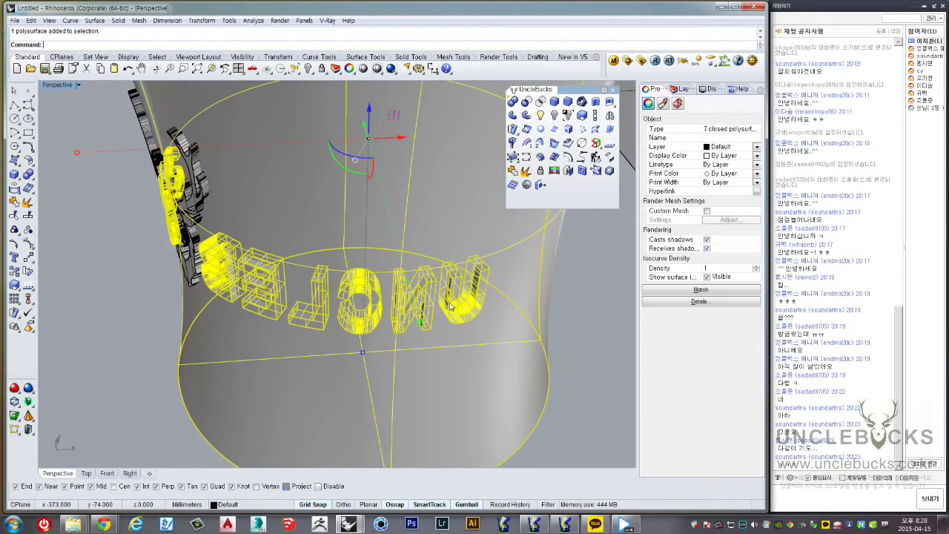
pyautogui.rightClick(450, 305)
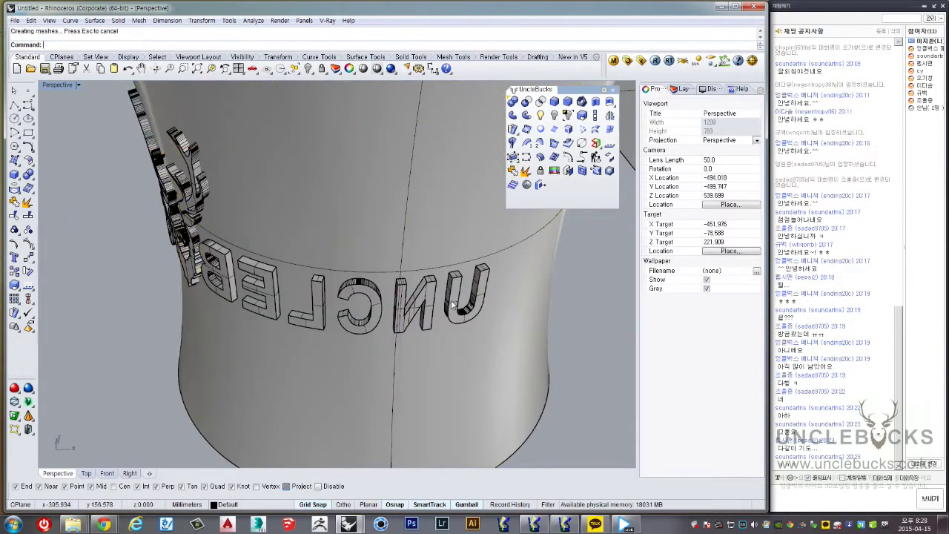
pyautogui.click(398, 245)
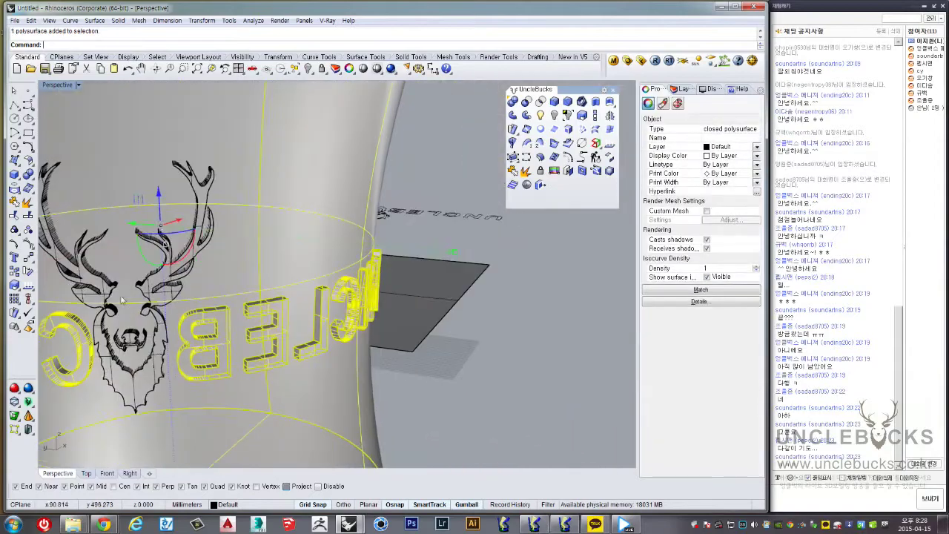
pyautogui.moveTo(398, 245)
pyautogui.mouseDown(button='right')
pyautogui.moveTo(269, 289)
pyautogui.moveTo(266, 282)
pyautogui.moveTo(348, 249)
pyautogui.moveTo(324, 206)
pyautogui.mouseUp(button='right')
pyautogui.scroll(3, 268, 289)
pyautogui.scroll(-2, 354, 245)
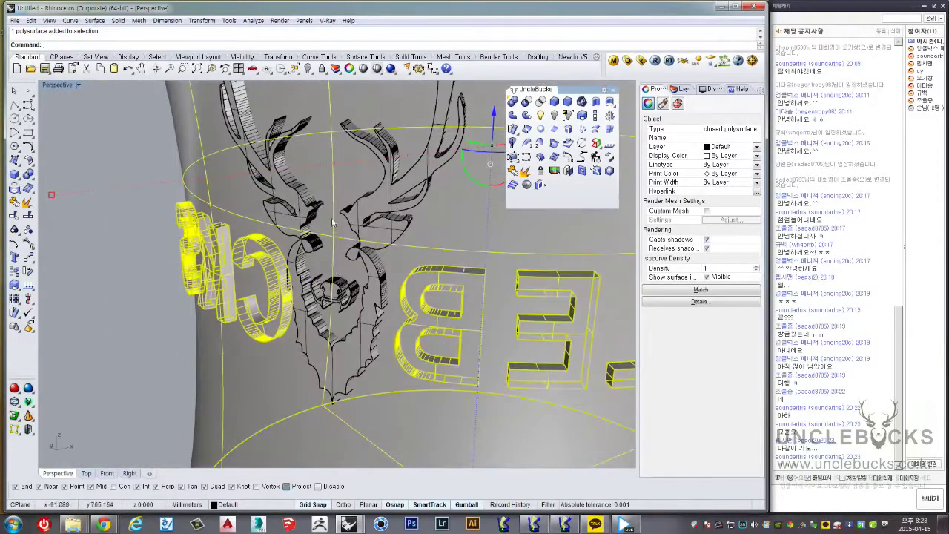
pyautogui.scroll(2, 324, 206)
pyautogui.scroll(2, 285, 285)
pyautogui.moveTo(285, 286); pyautogui.dragTo(319, 248, button='right')
pyautogui.scroll(3, 318, 248)
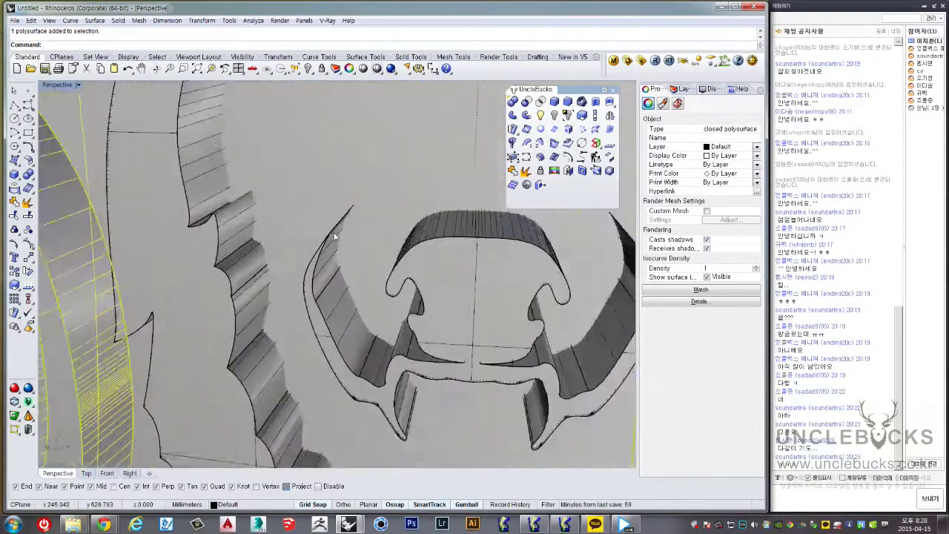
pyautogui.scroll(3, 318, 248)
pyautogui.scroll(2, 332, 243)
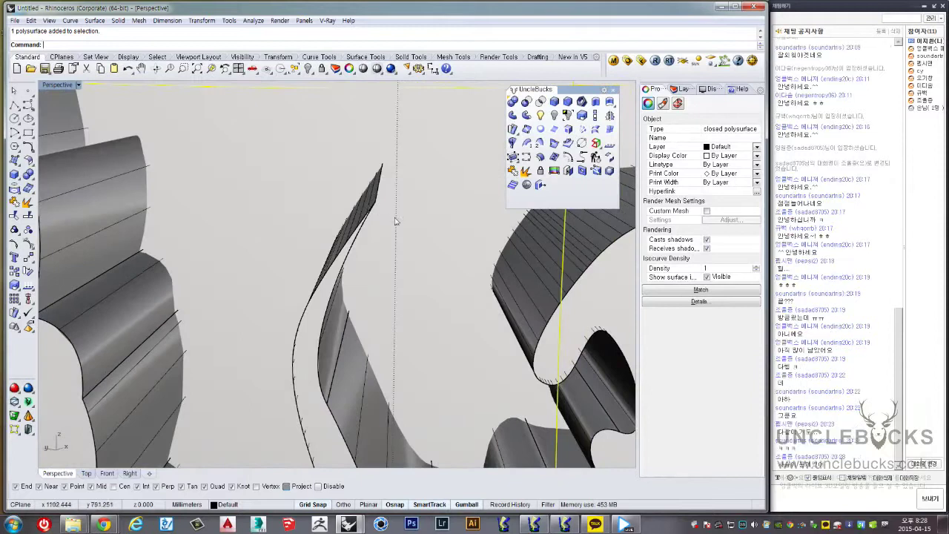
pyautogui.scroll(-3, 404, 241)
pyautogui.scroll(-2, 404, 241)
pyautogui.moveTo(404, 241); pyautogui.dragTo(374, 340, button='right')
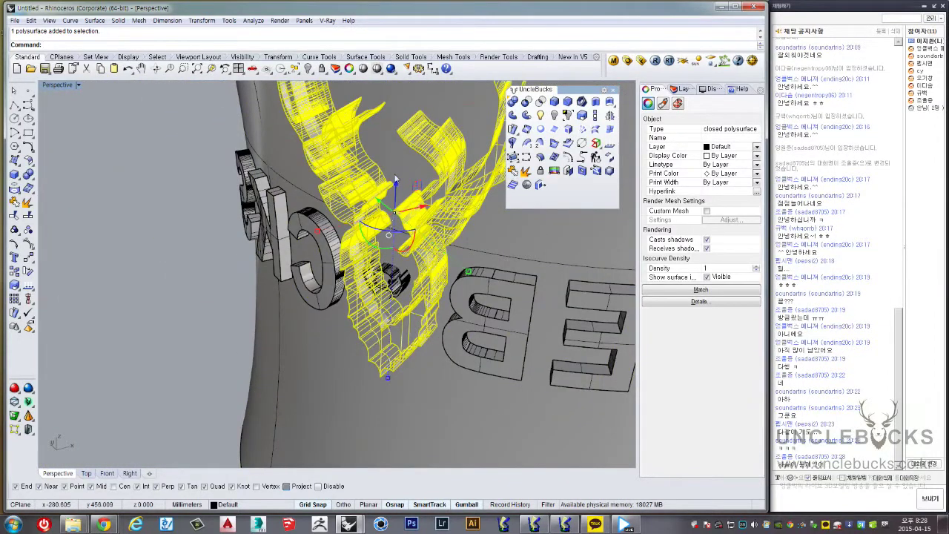
pyautogui.keyDown('shift'); pyautogui.click(278, 145); pyautogui.keyUp('shift')
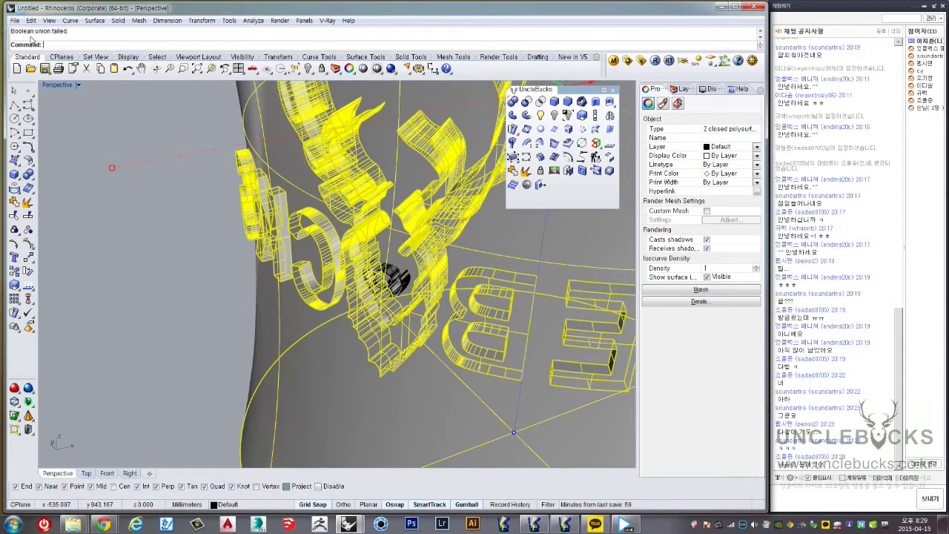
pyautogui.moveTo(196, 257)
pyautogui.mouseDown(button='right')
pyautogui.moveTo(243, 248)
pyautogui.moveTo(362, 275)
pyautogui.mouseUp(button='right')
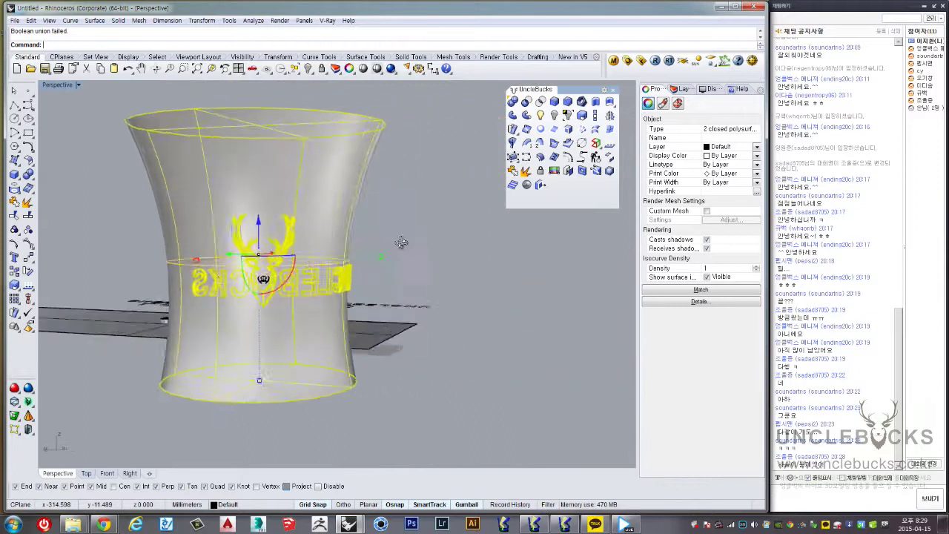
# Undo the last union, then delete the wrapped letters and deer logo from the cup
pyautogui.hotkey('ctrl', 'z')
pyautogui.hotkey('ctrl', 'z')
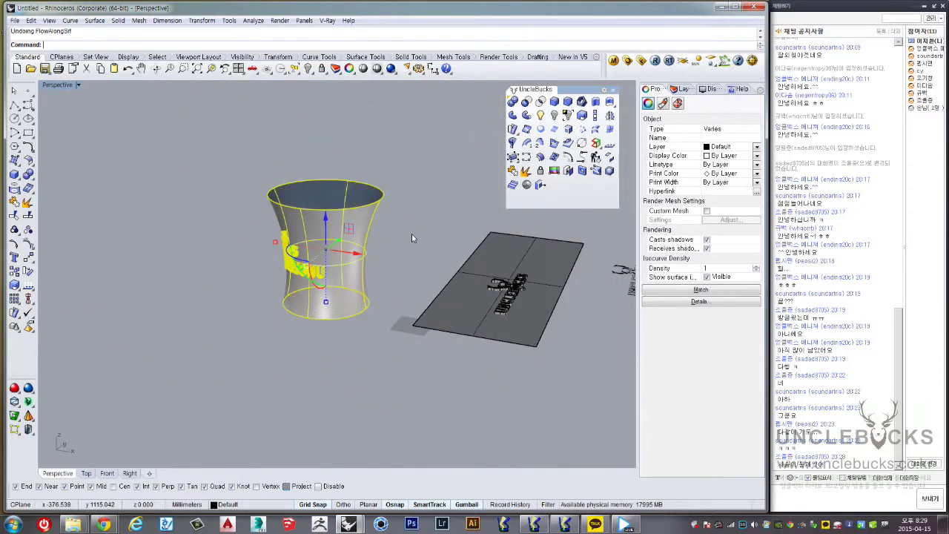
pyautogui.moveTo(459, 225)
pyautogui.mouseDown(button='right')
pyautogui.moveTo(358, 242)
pyautogui.moveTo(194, 219)
pyautogui.mouseUp(button='right')
pyautogui.moveTo(193, 219); pyautogui.dragTo(437, 268)
pyautogui.moveTo(437, 268); pyautogui.dragTo(332, 341, button='right')
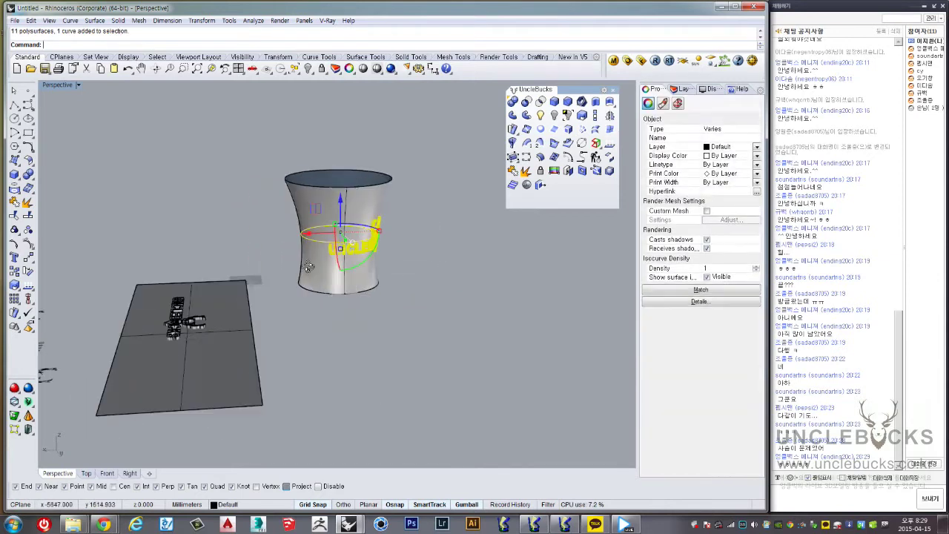
pyautogui.press('Delete')
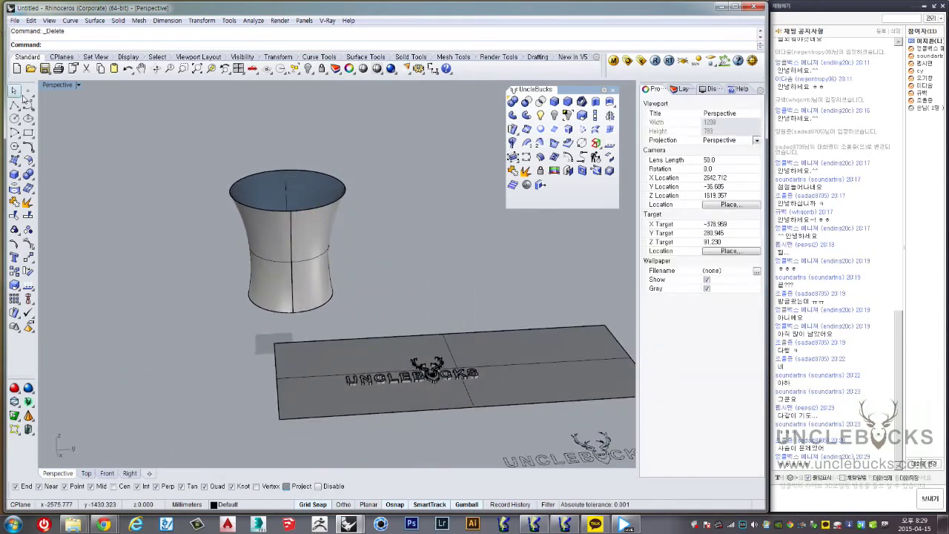
# Maximize the Top viewport and zoom around the flat UNCLEBUCKS outlines
pyautogui.doubleClick(44, 86)
pyautogui.doubleClick(44, 86)
pyautogui.scroll(5, 237, 231)
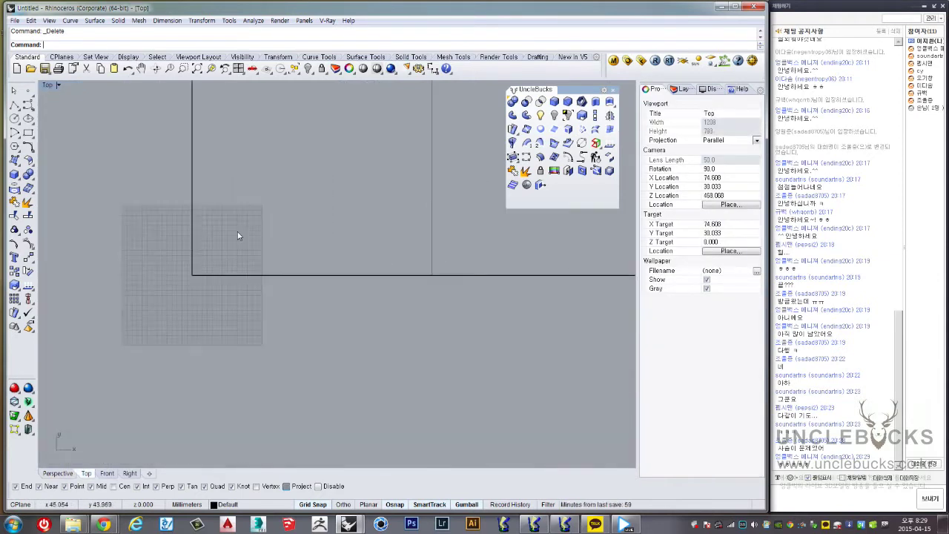
pyautogui.scroll(3, 238, 231)
pyautogui.scroll(-3, 238, 231)
pyautogui.scroll(3, 276, 212)
pyautogui.scroll(3, 277, 212)
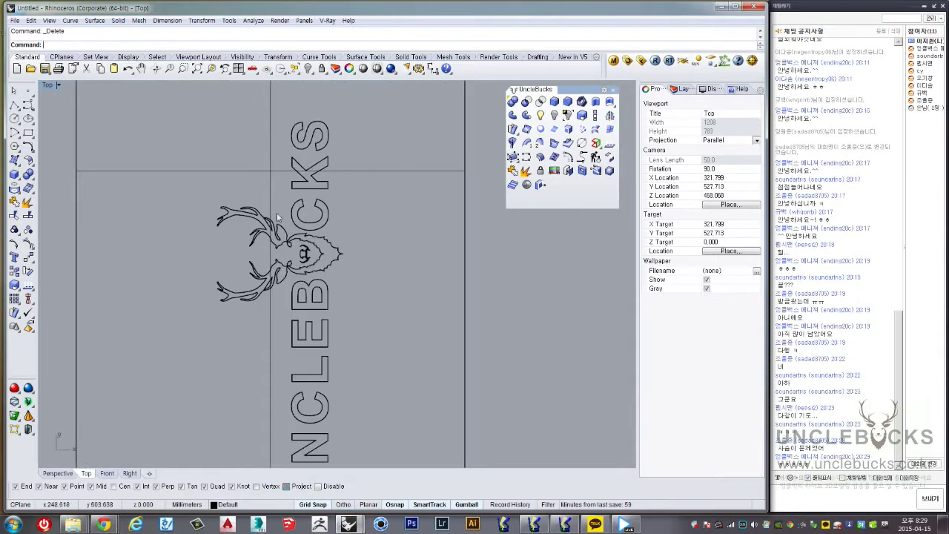
pyautogui.scroll(3, 223, 225)
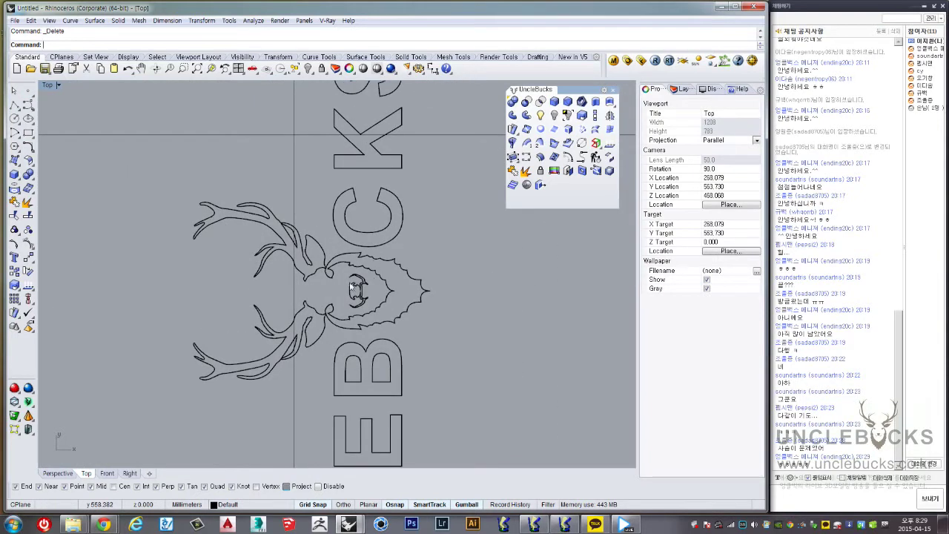
pyautogui.scroll(2, 351, 285)
pyautogui.scroll(2, 350, 282)
pyautogui.scroll(2, 355, 276)
pyautogui.scroll(2, 358, 271)
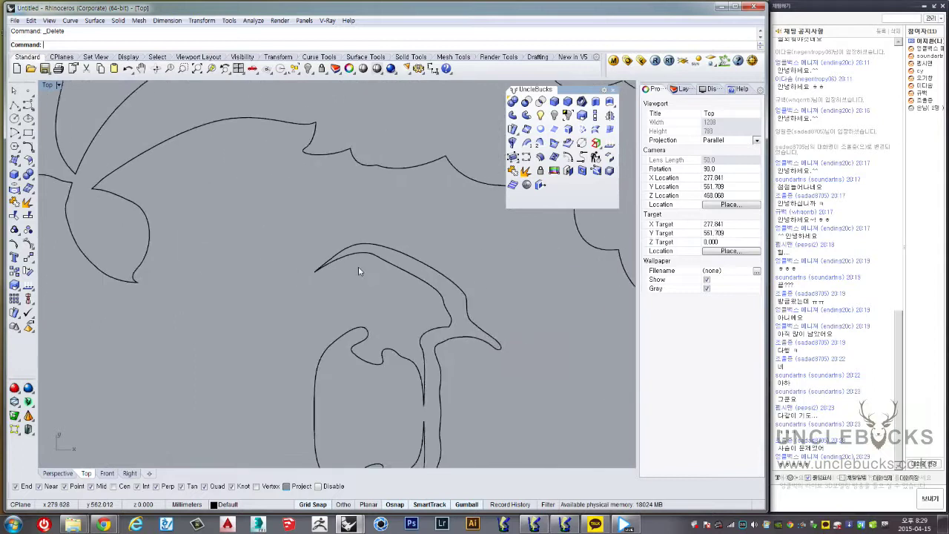
pyautogui.scroll(-2, 356, 269)
pyautogui.scroll(-3, 349, 265)
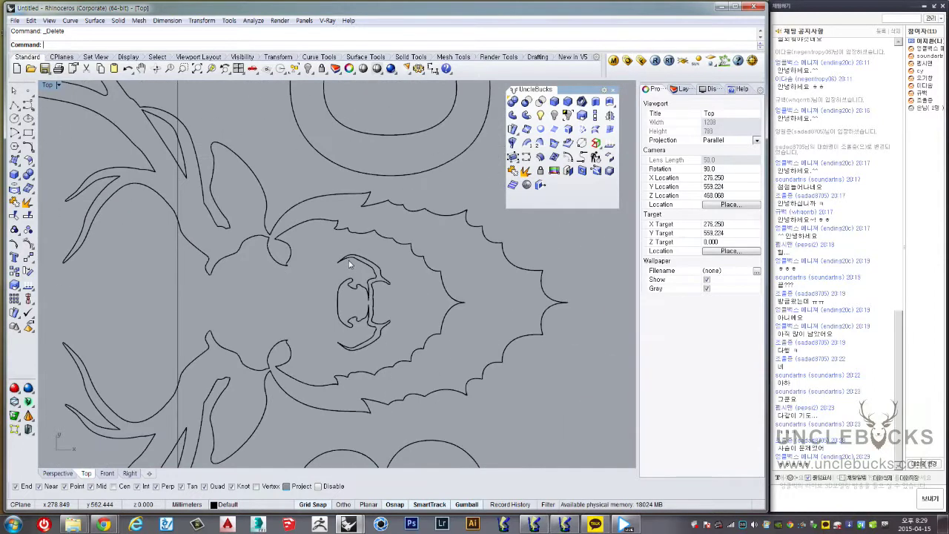
pyautogui.scroll(-5, 349, 263)
pyautogui.scroll(-3, 341, 267)
# Delete the extruded UNCLEBUCKS letters from the plate in the Perspective view
pyautogui.doubleClick(48, 86)
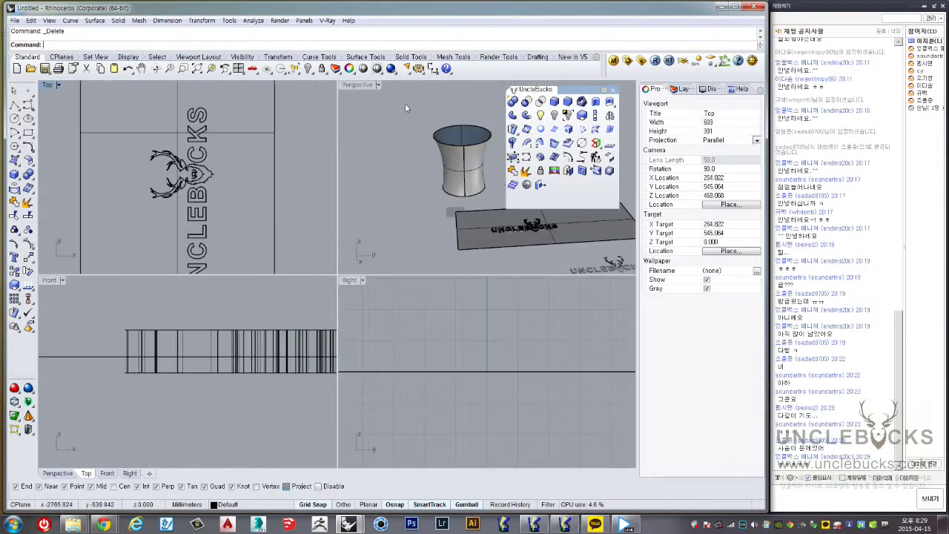
pyautogui.doubleClick(365, 89)
pyautogui.moveTo(320, 221)
pyautogui.mouseDown(button='right')
pyautogui.moveTo(497, 324)
pyautogui.moveTo(390, 255)
pyautogui.mouseUp(button='right')
pyautogui.click(360, 301)
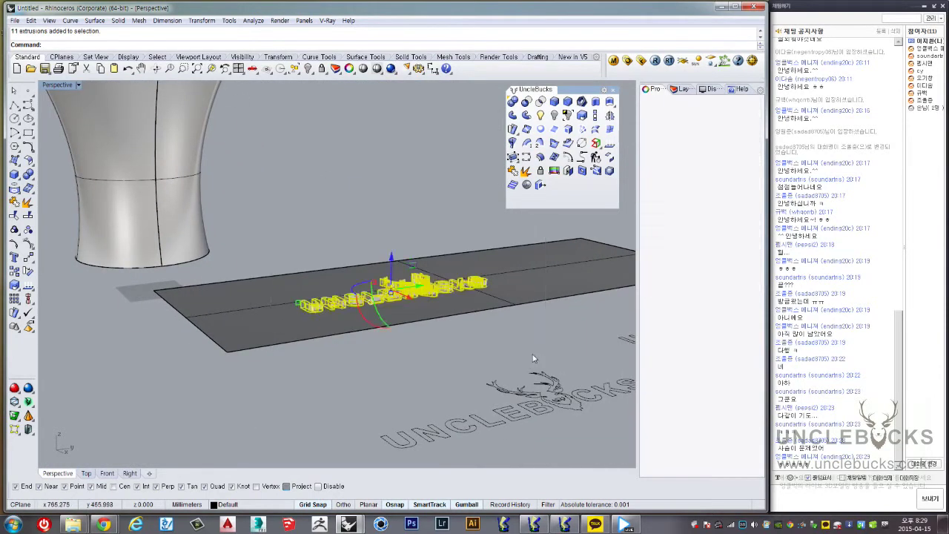
pyautogui.moveTo(361, 301)
pyautogui.mouseDown(button='right')
pyautogui.moveTo(453, 300)
pyautogui.moveTo(314, 349)
pyautogui.mouseUp(button='right')
pyautogui.press('Delete')
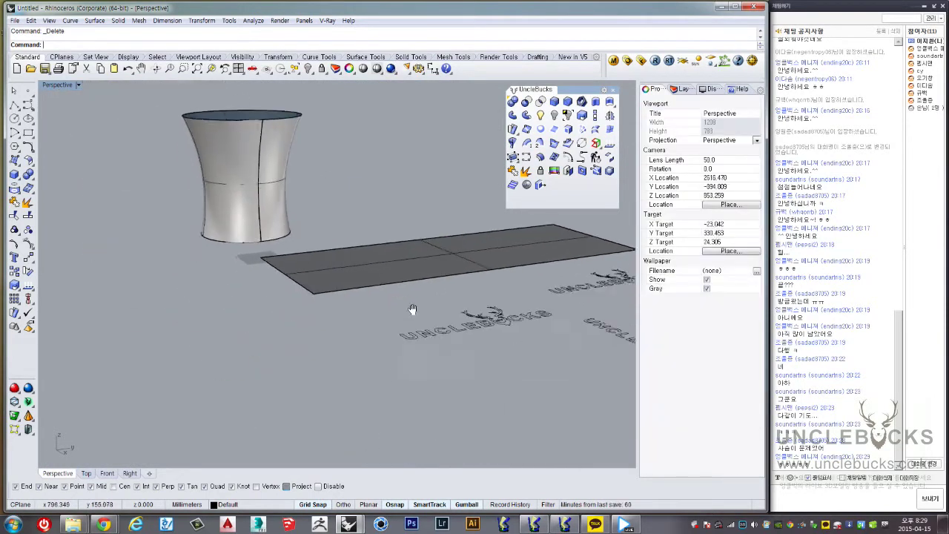
# Move the flat logo outline curves left into the rectangle in the Top view
pyautogui.moveTo(312, 346); pyautogui.dragTo(537, 423)
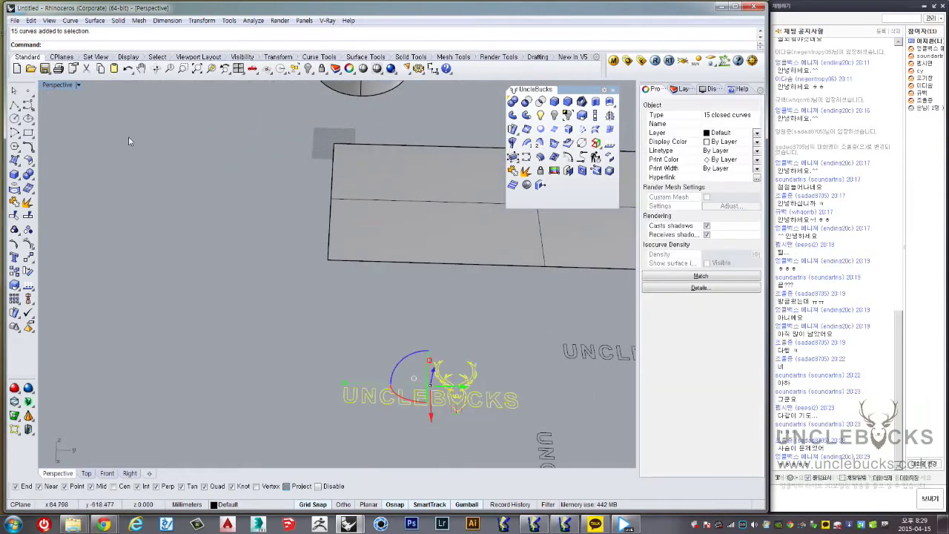
pyautogui.doubleClick(54, 85)
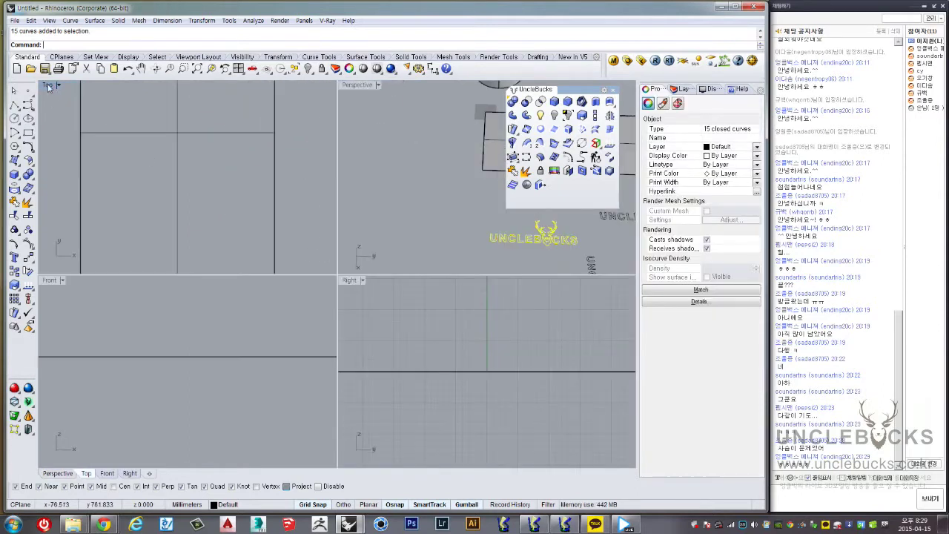
pyautogui.doubleClick(48, 87)
pyautogui.scroll(-3, 282, 284)
pyautogui.moveTo(291, 284); pyautogui.dragTo(316, 228, button='right')
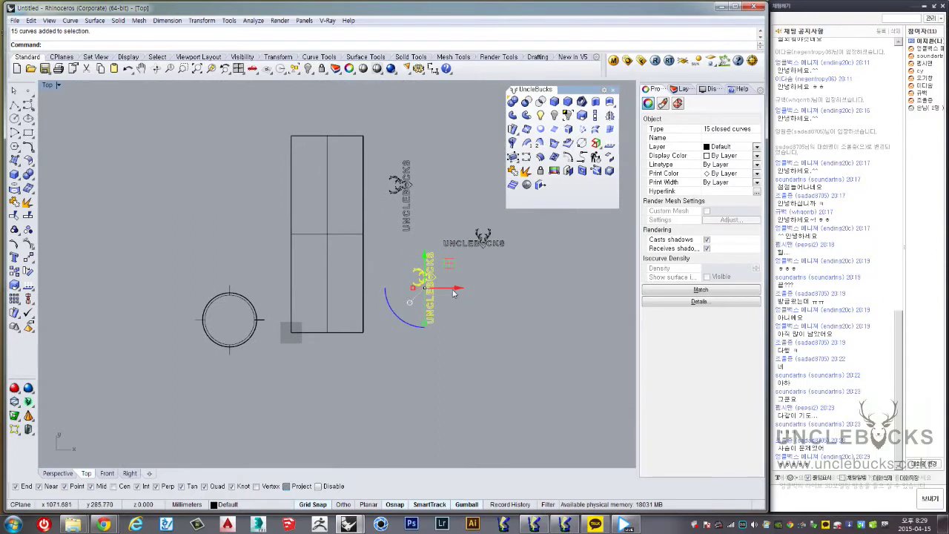
pyautogui.moveTo(455, 293); pyautogui.dragTo(362, 292)
pyautogui.scroll(2, 362, 291)
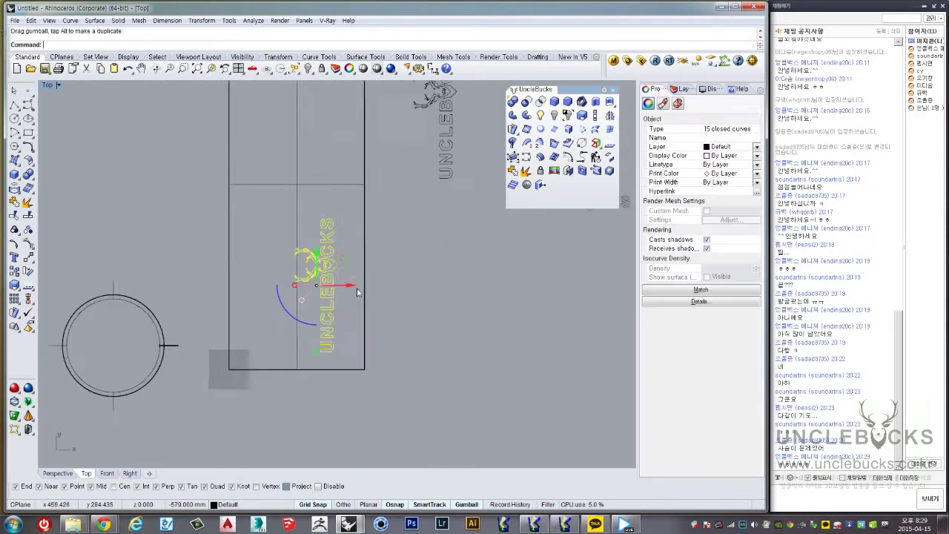
pyautogui.scroll(2, 357, 293)
pyautogui.scroll(1, 284, 264)
pyautogui.scroll(2, 290, 258)
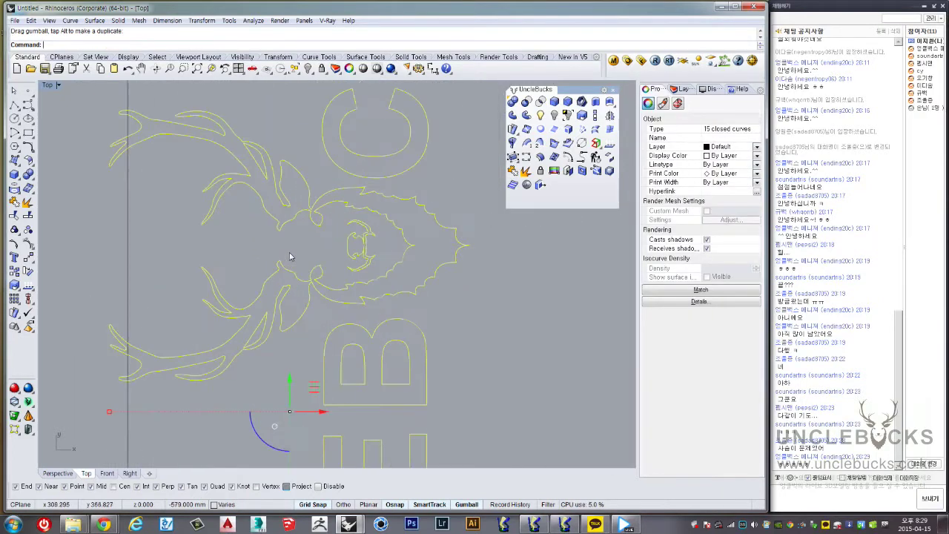
pyautogui.scroll(2, 296, 252)
# Inspect the deer head's small inner curve and large leaf curve up close
pyautogui.press('Escape')
pyautogui.scroll(2, 376, 213)
pyautogui.click(377, 213)
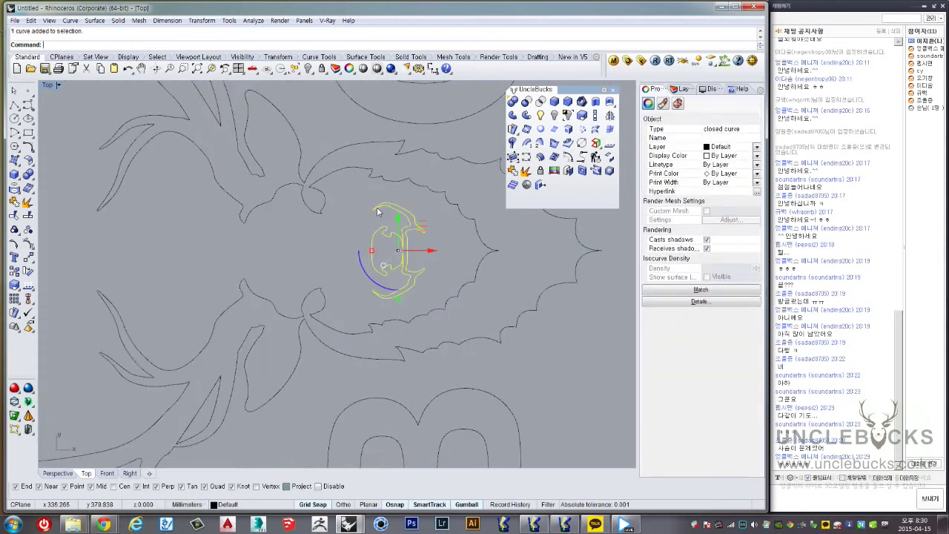
pyautogui.scroll(2, 384, 207)
pyautogui.scroll(1, 384, 207)
pyautogui.scroll(2, 381, 216)
pyautogui.scroll(-2, 403, 262)
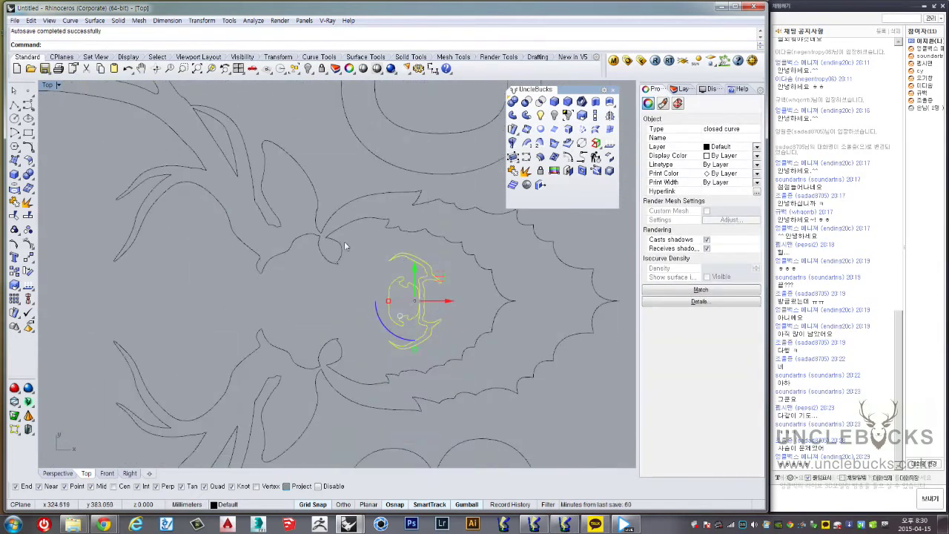
pyautogui.click(344, 241)
pyautogui.moveTo(328, 244); pyautogui.dragTo(429, 279, button='right')
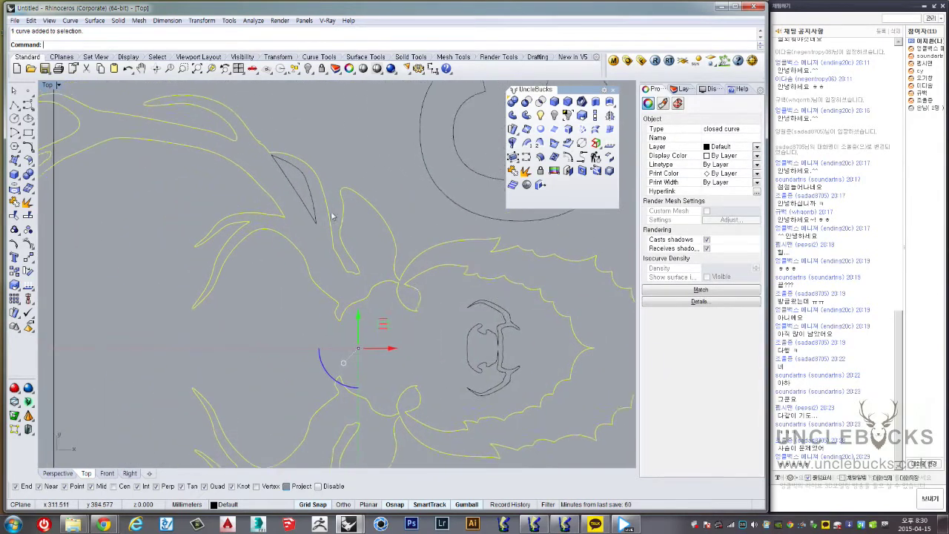
# Zoom in on the narrow spike tips of the deer logo and start Fillet
pyautogui.click(293, 164)
pyautogui.scroll(3, 326, 159)
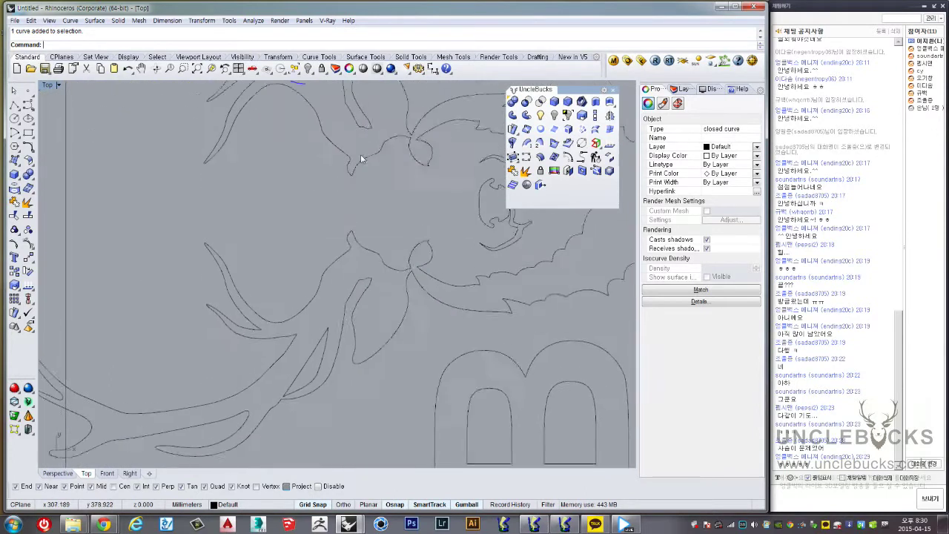
pyautogui.scroll(1, 351, 278)
pyautogui.scroll(2, 328, 314)
pyautogui.scroll(1, 288, 341)
pyautogui.click(288, 340)
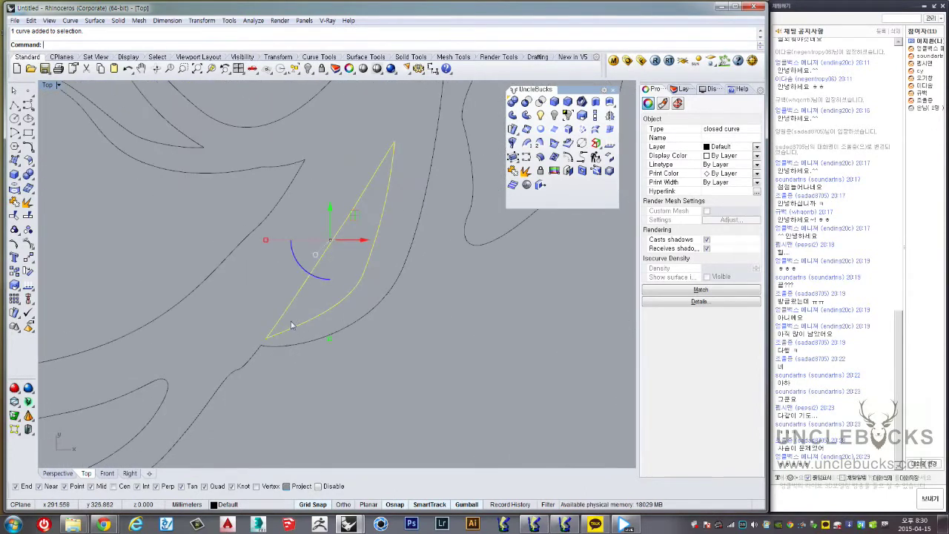
pyautogui.click(152, 192)
pyautogui.click(28, 146)
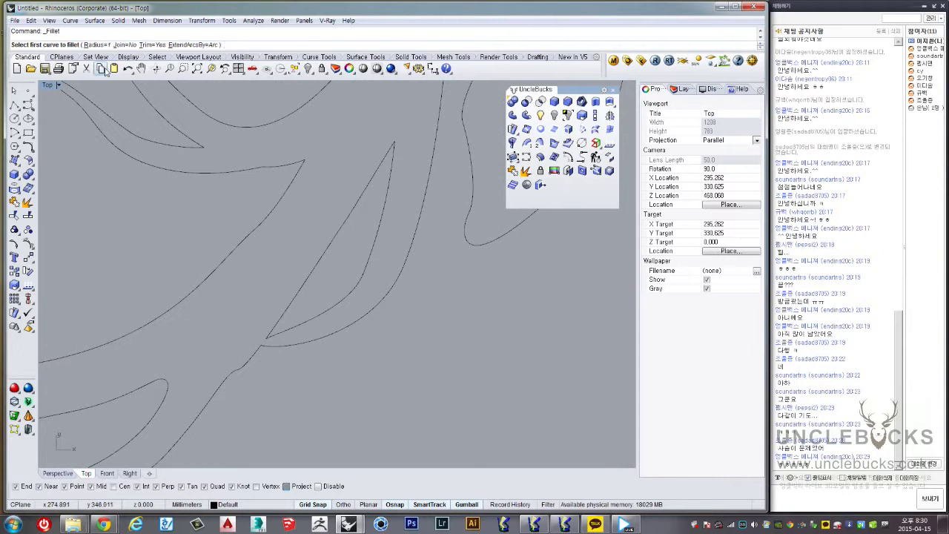
# Zoom to a deer-logo spike tip and undo the unwanted fillet there
pyautogui.scroll(2, 290, 317)
pyautogui.scroll(2, 278, 326)
pyautogui.scroll(1, 289, 297)
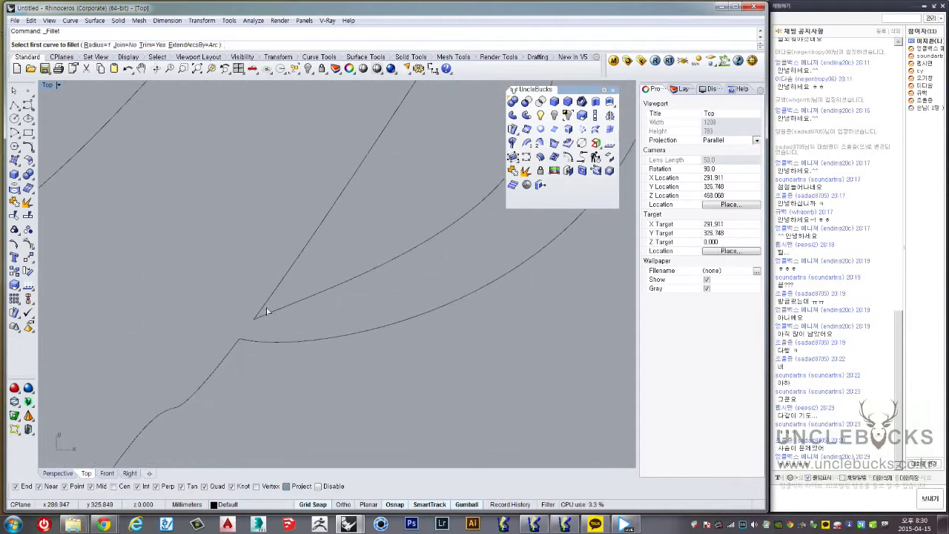
pyautogui.click(270, 310)
pyautogui.scroll(-1, 278, 311)
pyautogui.scroll(-2, 282, 307)
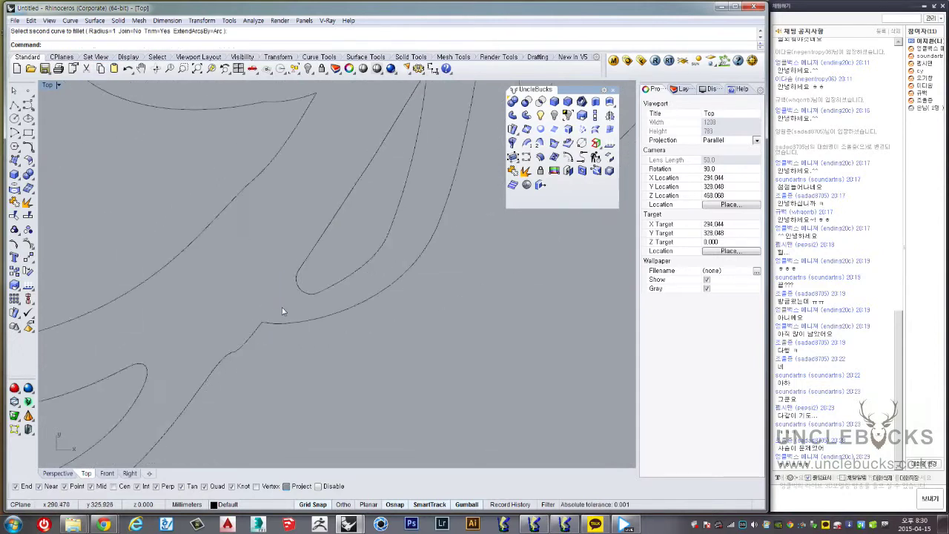
pyautogui.scroll(-2, 344, 204)
pyautogui.scroll(3, 344, 204)
pyautogui.scroll(3, 340, 219)
pyautogui.hotkey('ctrl', 'z')
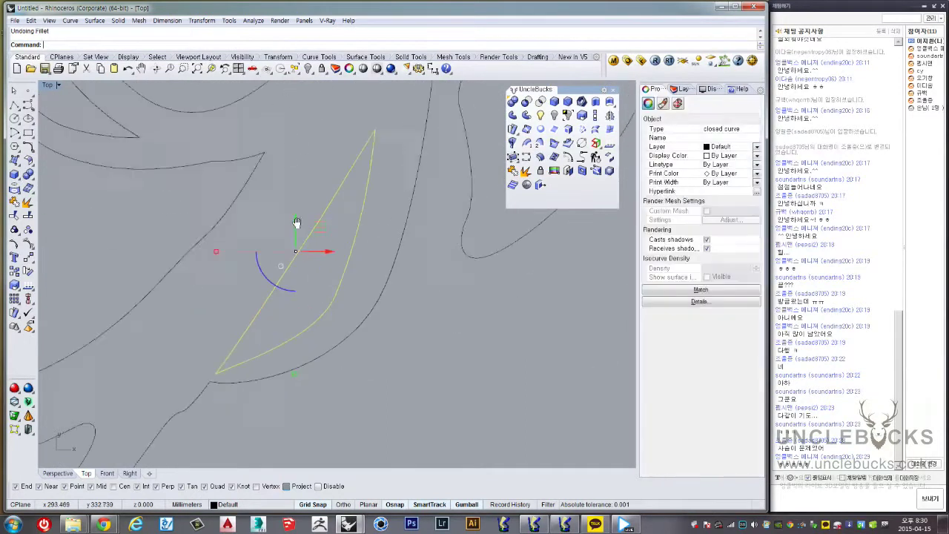
pyautogui.scroll(2, 246, 333)
pyautogui.scroll(-1, 246, 332)
# Rerun Fillet with radius 0.3 and pick the first side of a spike tip
pyautogui.rightClick(224, 318)
pyautogui.write('0')
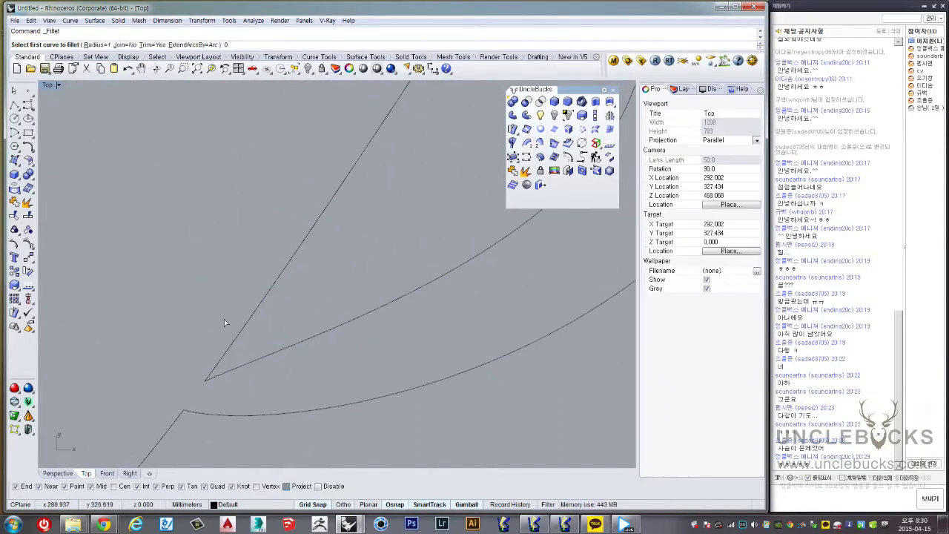
pyautogui.write('.3')
pyautogui.press('Return')
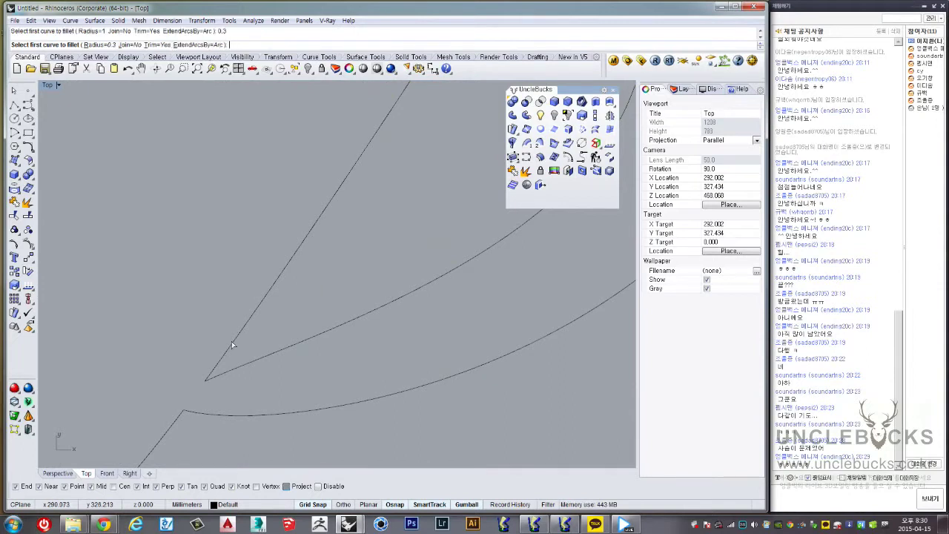
pyautogui.click(231, 341)
pyautogui.scroll(-2, 225, 368)
pyautogui.scroll(-1, 252, 348)
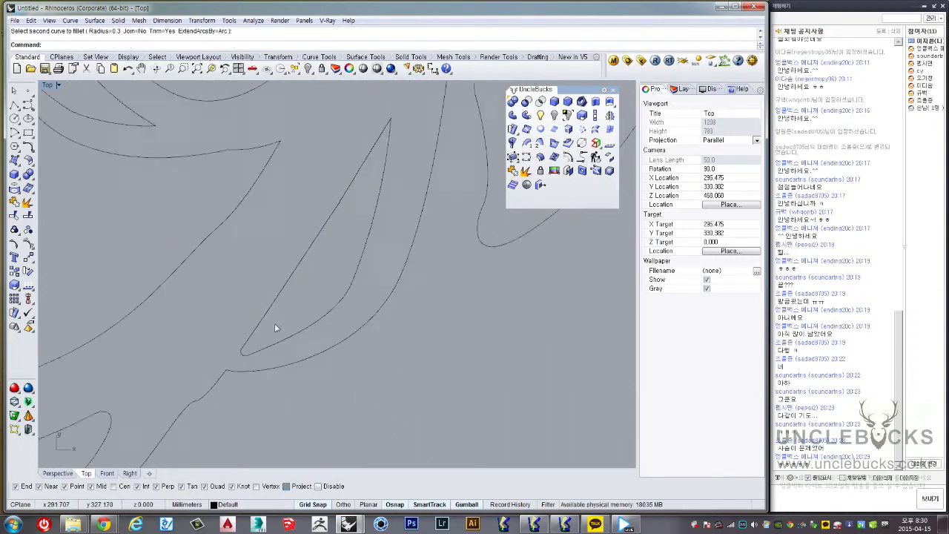
pyautogui.scroll(2, 274, 323)
pyautogui.scroll(1, 336, 261)
# Round the next spike tip of the deer logo with a 0.3 fillet
pyautogui.rightClick(313, 319)
pyautogui.click(316, 292)
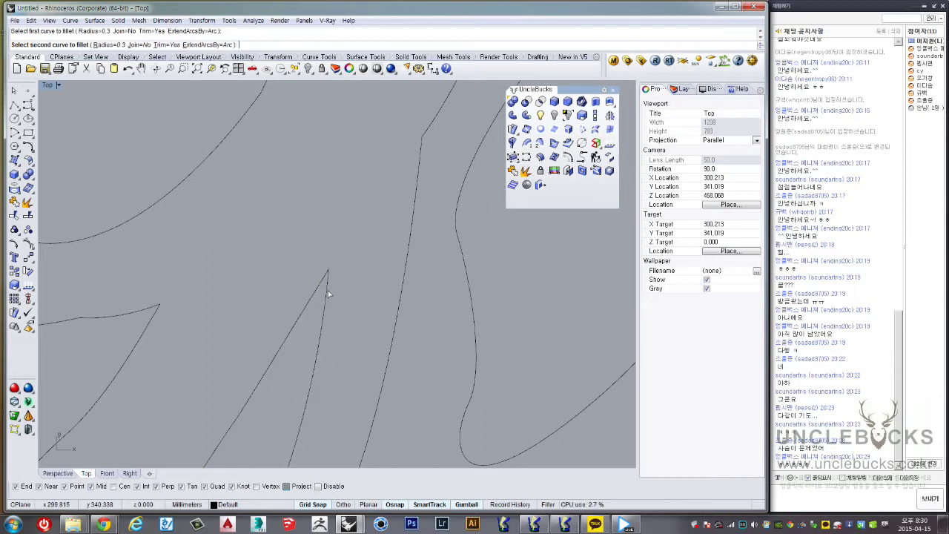
pyautogui.click(327, 292)
pyautogui.scroll(-1, 329, 290)
pyautogui.scroll(-1, 375, 204)
pyautogui.scroll(-1, 348, 208)
pyautogui.scroll(-1, 329, 206)
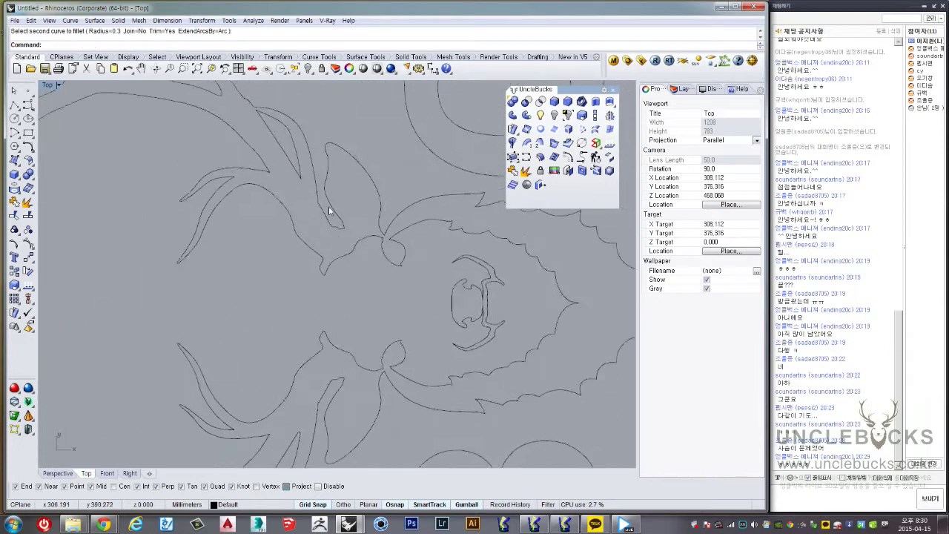
pyautogui.scroll(1, 327, 205)
pyautogui.scroll(2, 326, 206)
pyautogui.scroll(1, 296, 209)
pyautogui.scroll(1, 259, 196)
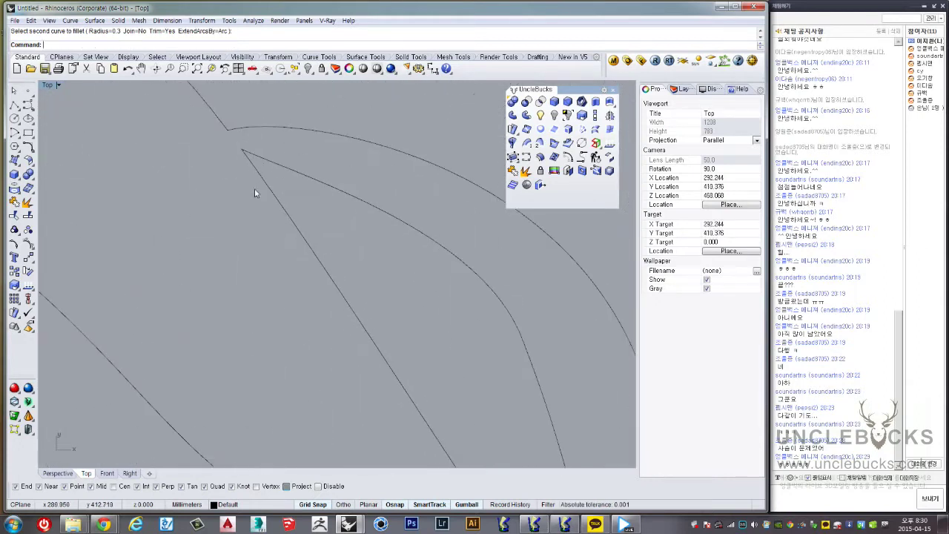
# Begin a fillet on another spike tip, then cancel it
pyautogui.rightClick(254, 187)
pyautogui.click(260, 172)
pyautogui.press('Escape')
pyautogui.scroll(1, 371, 294)
pyautogui.scroll(1, 363, 337)
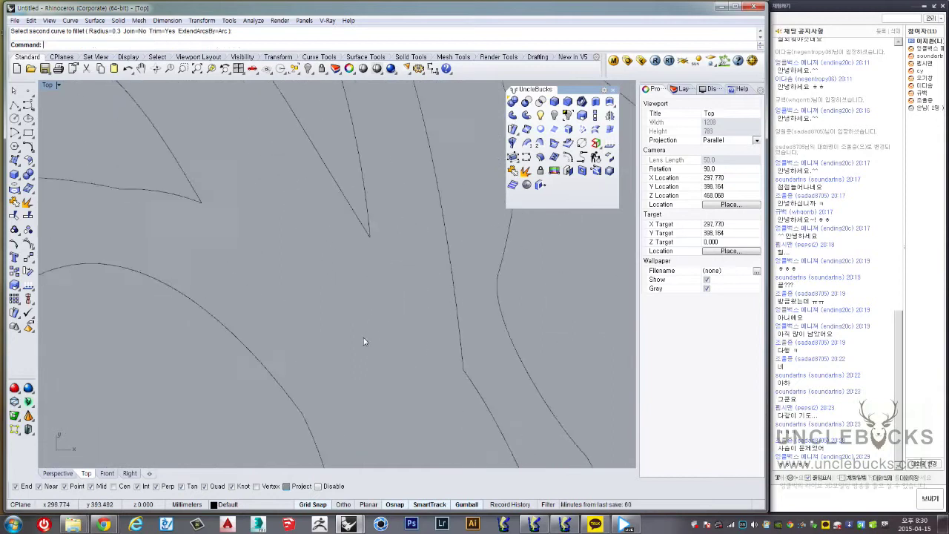
pyautogui.scroll(1, 363, 337)
# Round another deer-logo spike tip with a 0.3 fillet
pyautogui.rightClick(353, 217)
pyautogui.click(363, 206)
pyautogui.click(368, 202)
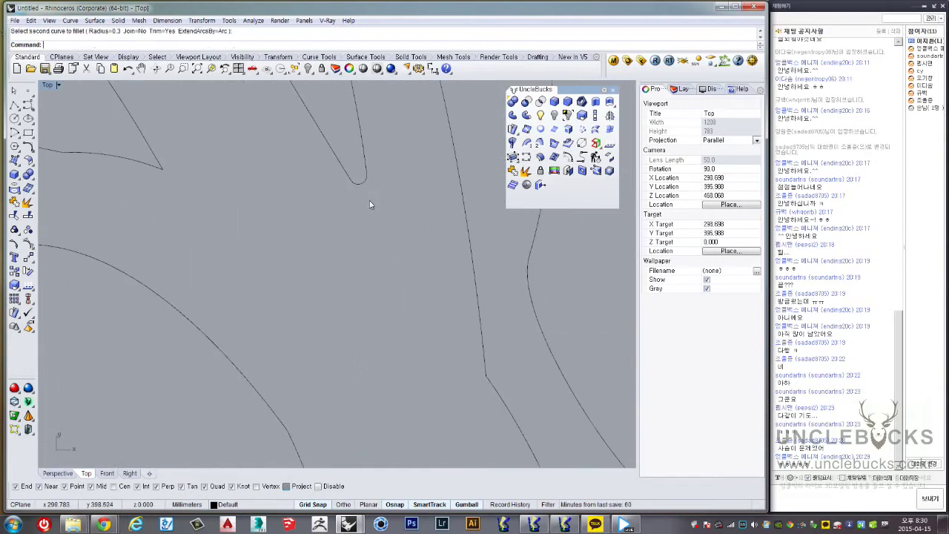
pyautogui.scroll(-2, 369, 201)
pyautogui.scroll(-2, 286, 220)
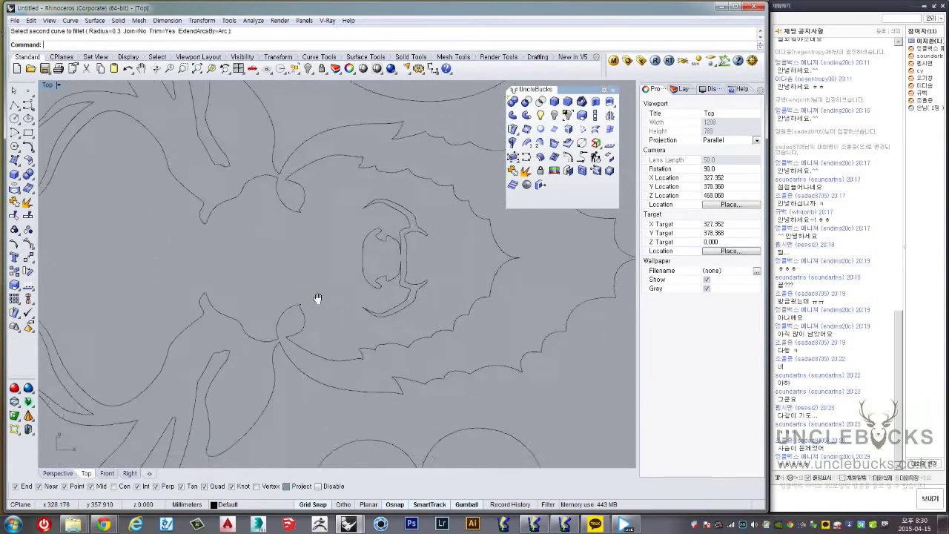
pyautogui.scroll(2, 280, 276)
pyautogui.scroll(-3, 361, 241)
# Zoom in on a remaining sharp spike tip and start a new 0.3 fillet
pyautogui.scroll(1, 361, 242)
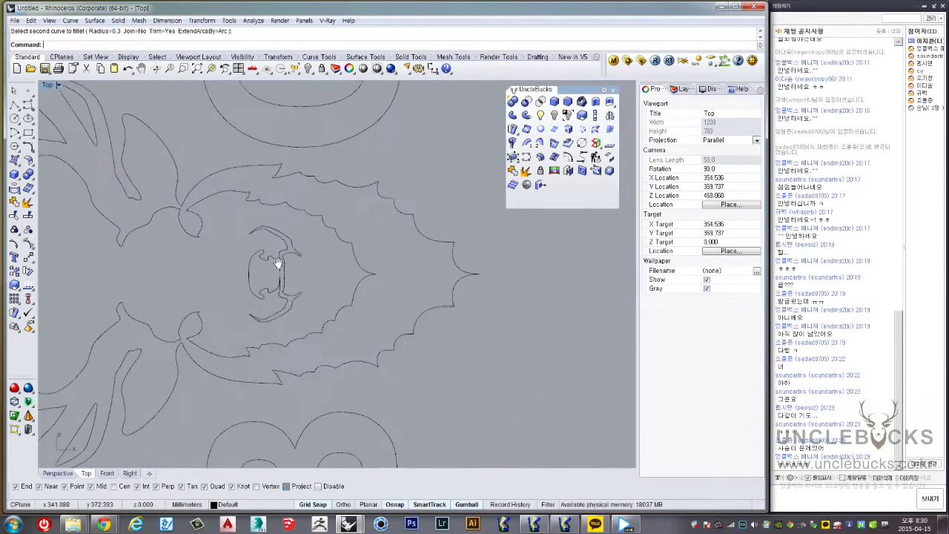
pyautogui.scroll(2, 392, 262)
pyautogui.scroll(2, 365, 289)
pyautogui.scroll(1, 320, 281)
pyautogui.scroll(2, 326, 276)
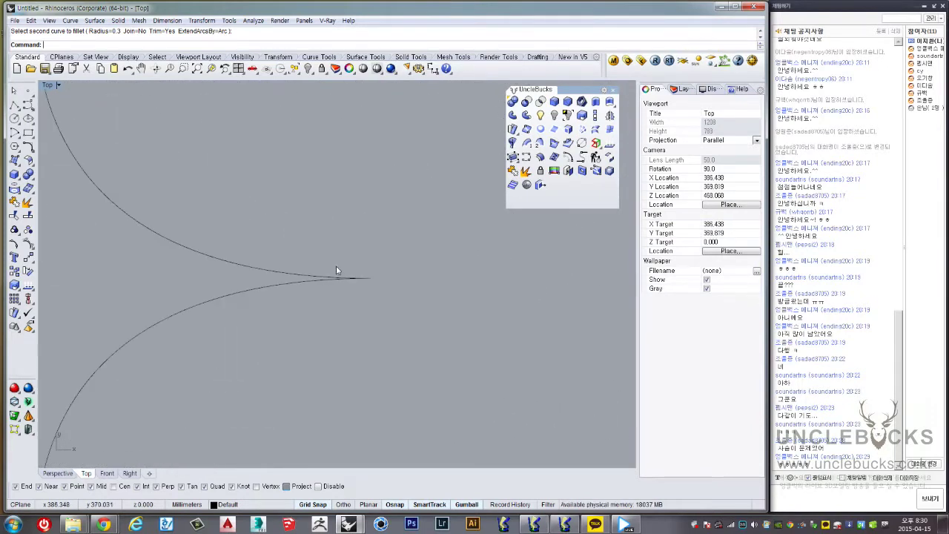
pyautogui.scroll(2, 319, 285)
pyautogui.scroll(2, 371, 283)
pyautogui.scroll(2, 386, 282)
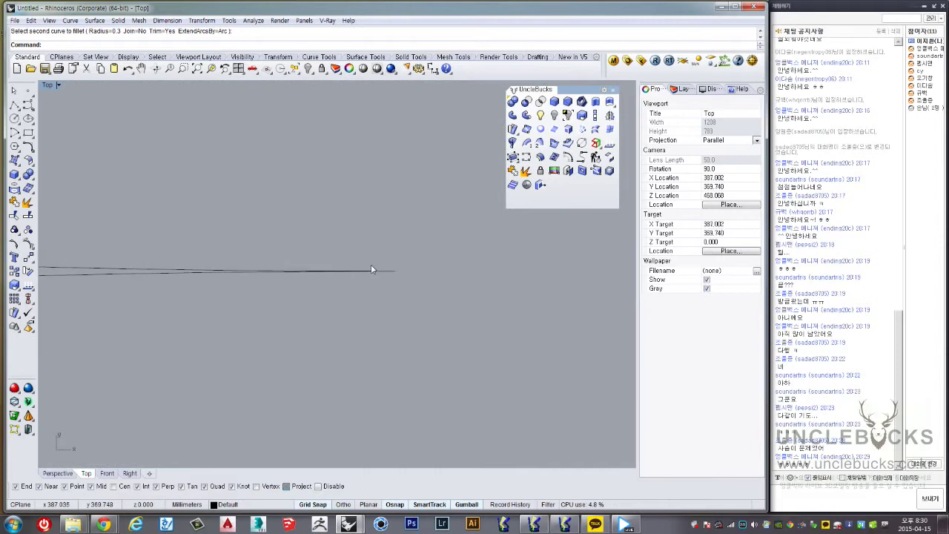
pyautogui.scroll(-1, 371, 264)
pyautogui.scroll(-2, 370, 264)
pyautogui.scroll(-2, 371, 263)
pyautogui.scroll(2, 341, 267)
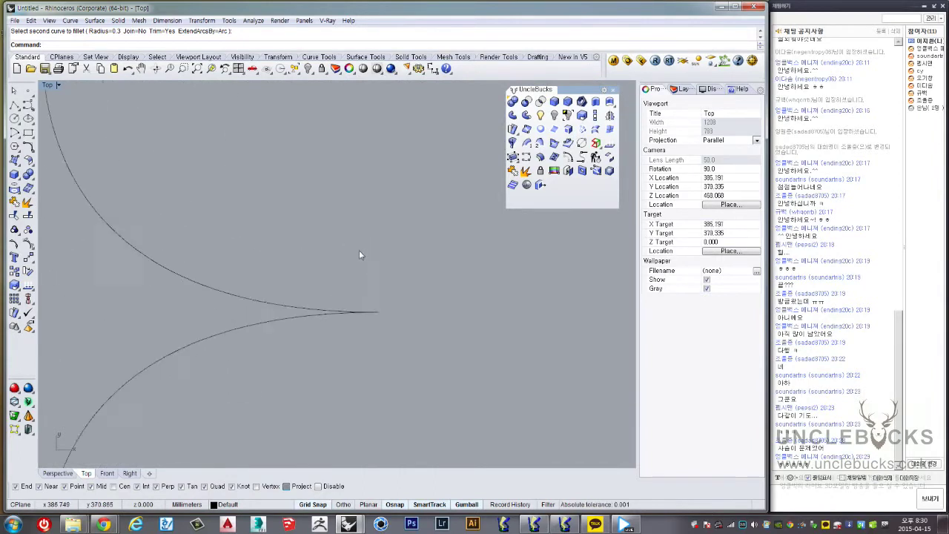
pyautogui.scroll(1, 360, 254)
pyautogui.press('Return')
pyautogui.scroll(1, 402, 259)
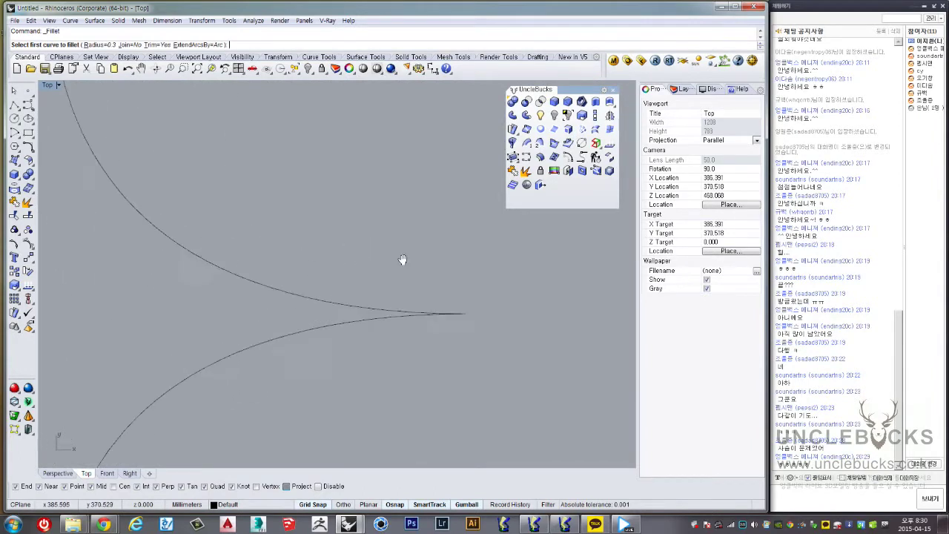
pyautogui.scroll(1, 377, 272)
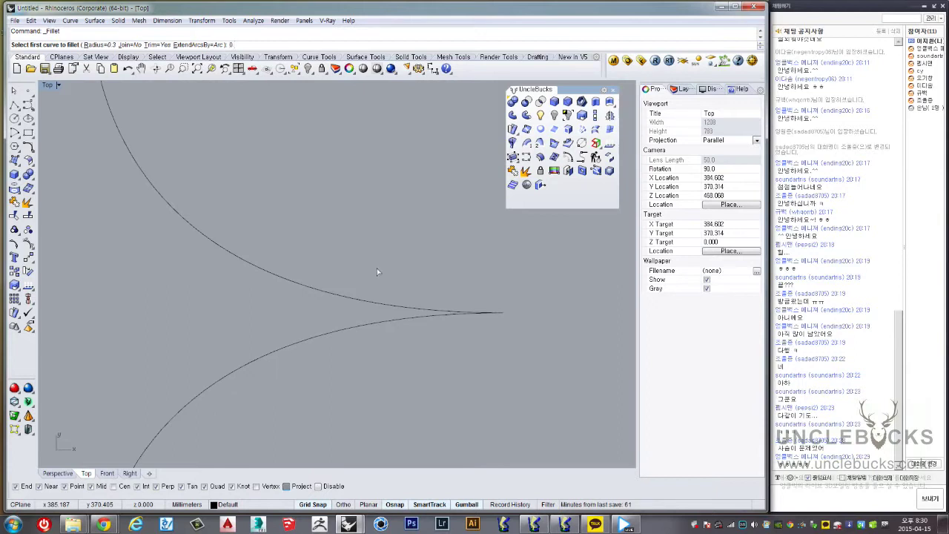
# Fillet the first cusp of the deer outline with a 0.2 radius
pyautogui.write('0.2')
pyautogui.press('Return')
pyautogui.click(354, 328)
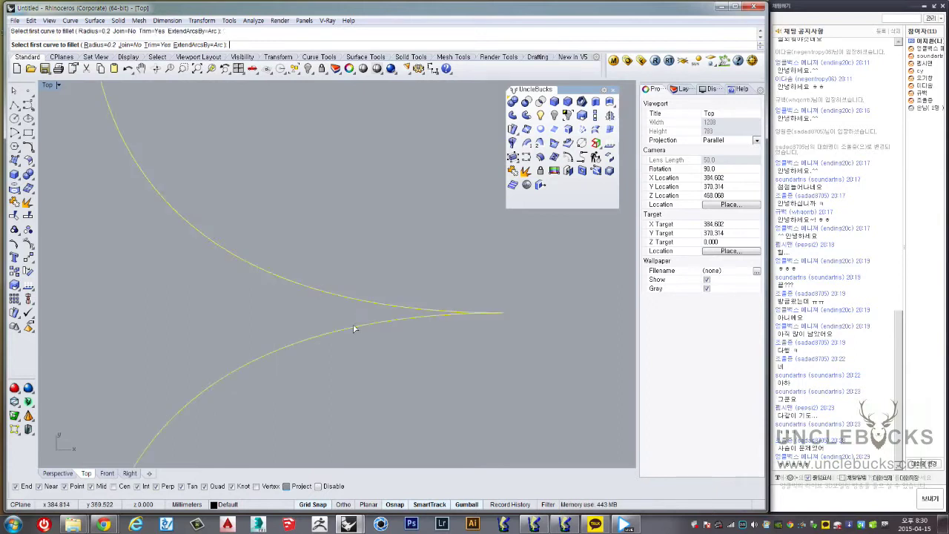
pyautogui.click(354, 329)
pyautogui.click(358, 298)
pyautogui.scroll(-4, 359, 296)
pyautogui.scroll(-1, 358, 295)
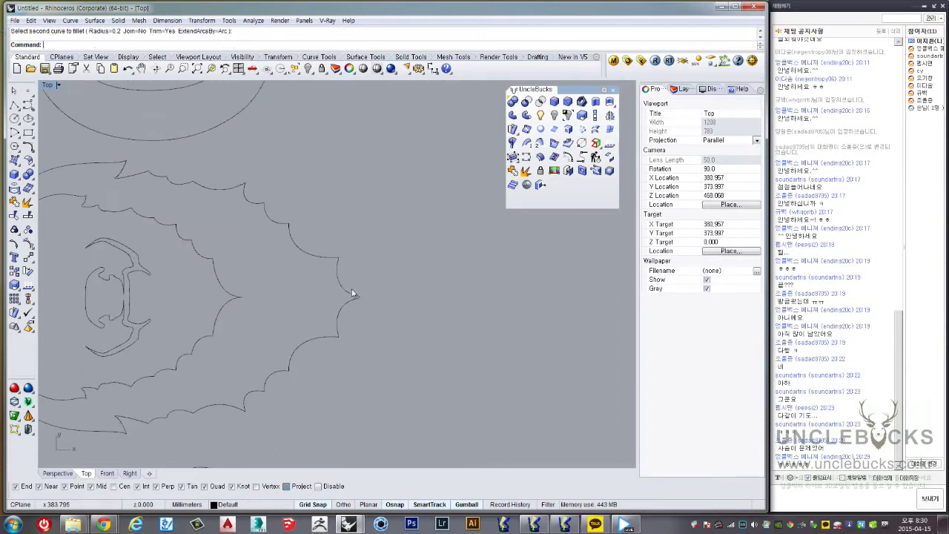
pyautogui.scroll(1, 348, 297)
pyautogui.scroll(2, 327, 304)
pyautogui.scroll(1, 319, 282)
# Repeat the fillet on the next cusp of the deer outline
pyautogui.press('Return')
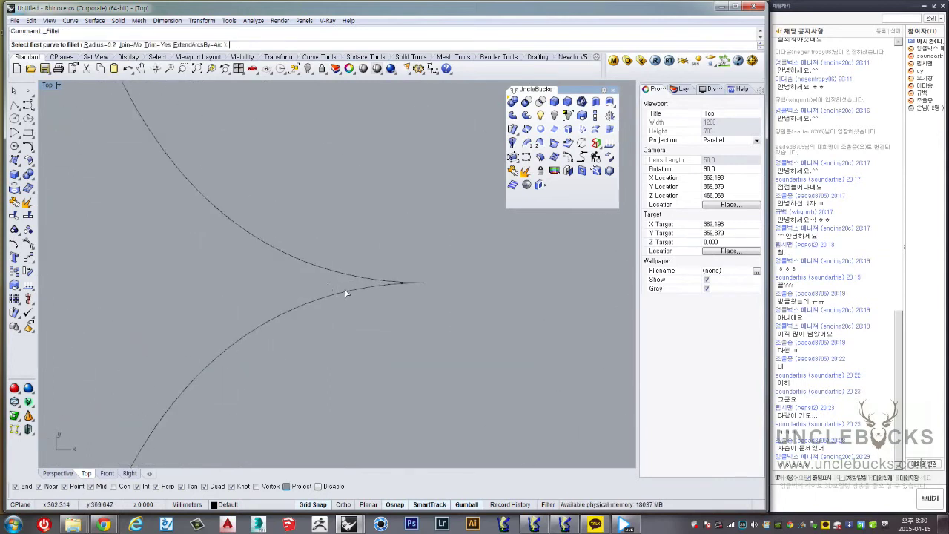
pyautogui.click(345, 291)
pyautogui.click(353, 276)
pyautogui.scroll(-2, 355, 277)
pyautogui.scroll(-2, 356, 278)
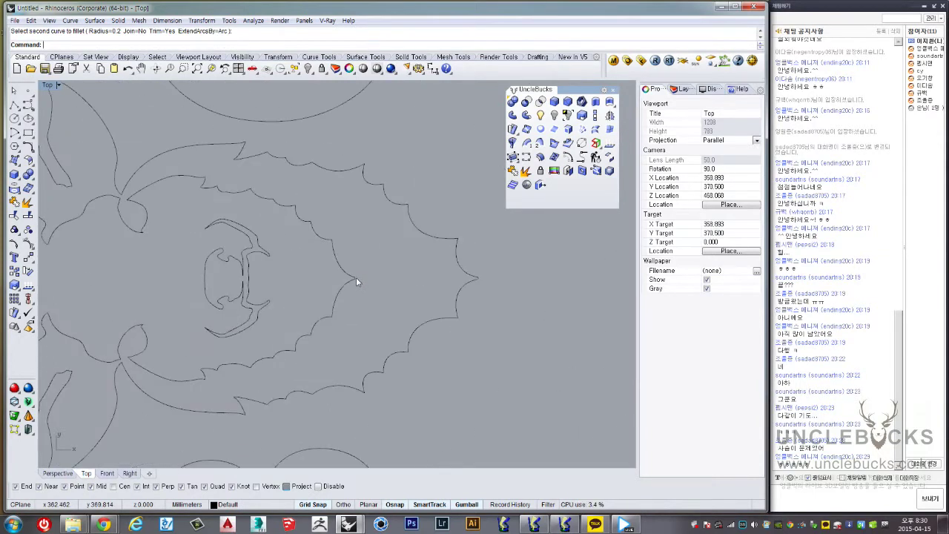
pyautogui.scroll(2, 349, 267)
pyautogui.scroll(2, 333, 255)
pyautogui.scroll(2, 311, 282)
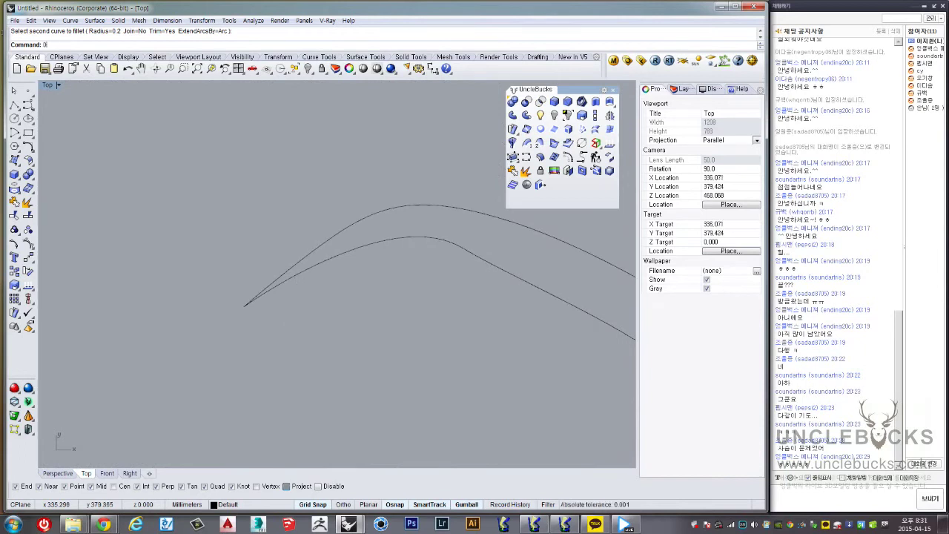
pyautogui.press('Escape')
# Try filleting the two sides of the narrow tip, then cancel
pyautogui.click(283, 284)
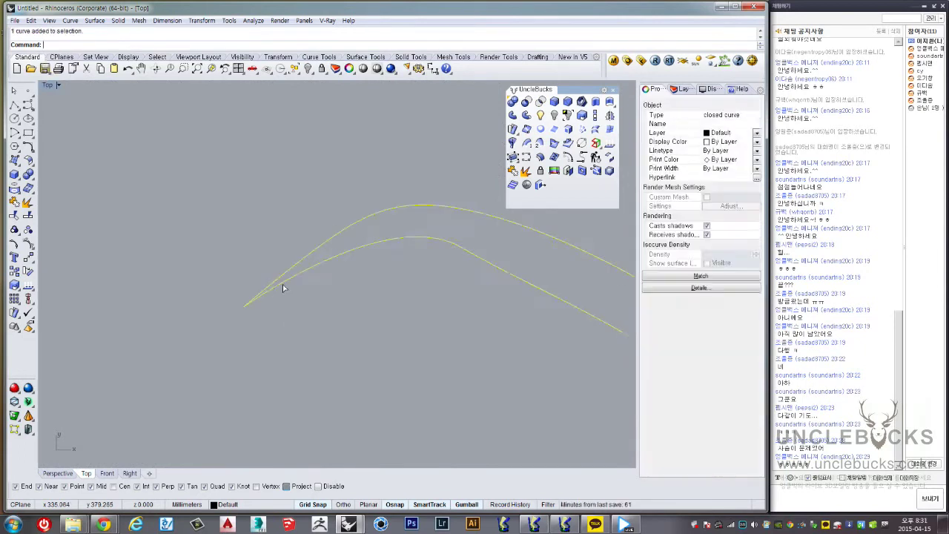
pyautogui.press('Return')
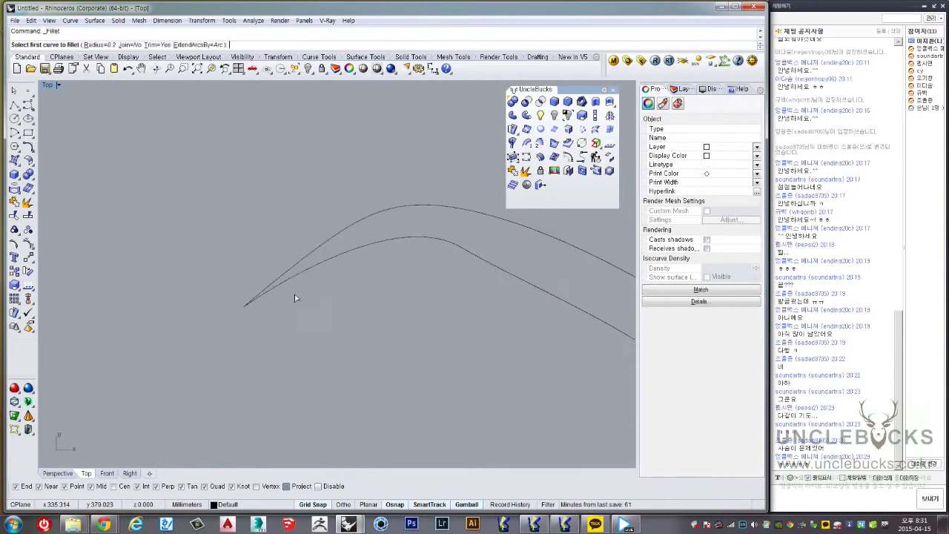
pyautogui.click(288, 276)
pyautogui.click(292, 285)
pyautogui.scroll(1, 301, 285)
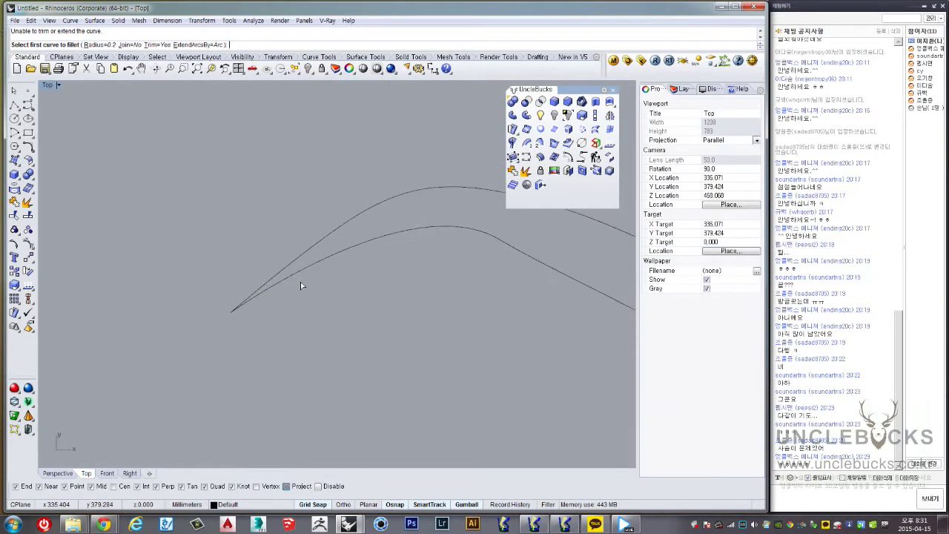
pyautogui.scroll(2, 295, 281)
pyautogui.press('Escape')
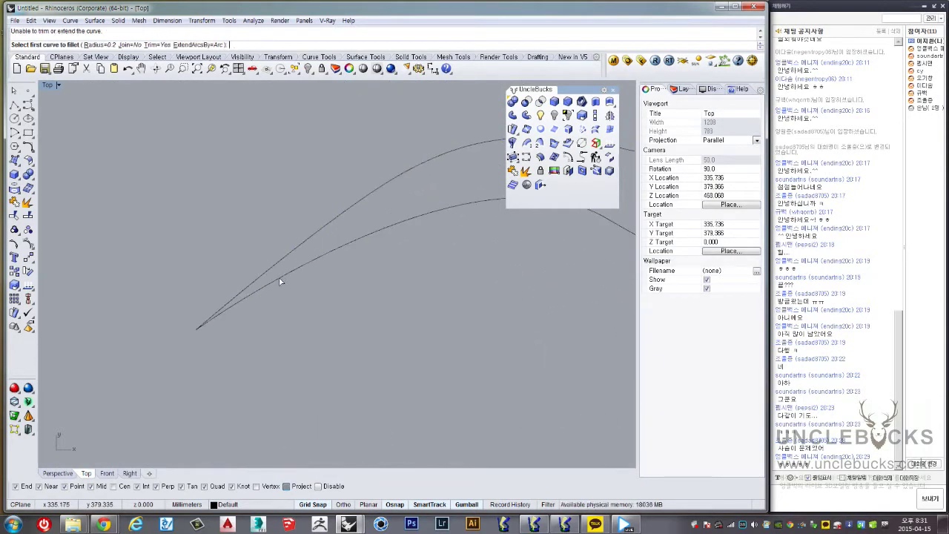
pyautogui.scroll(-3, 279, 281)
# Round the narrow tip with a 0.1 radius fillet
pyautogui.press('Return')
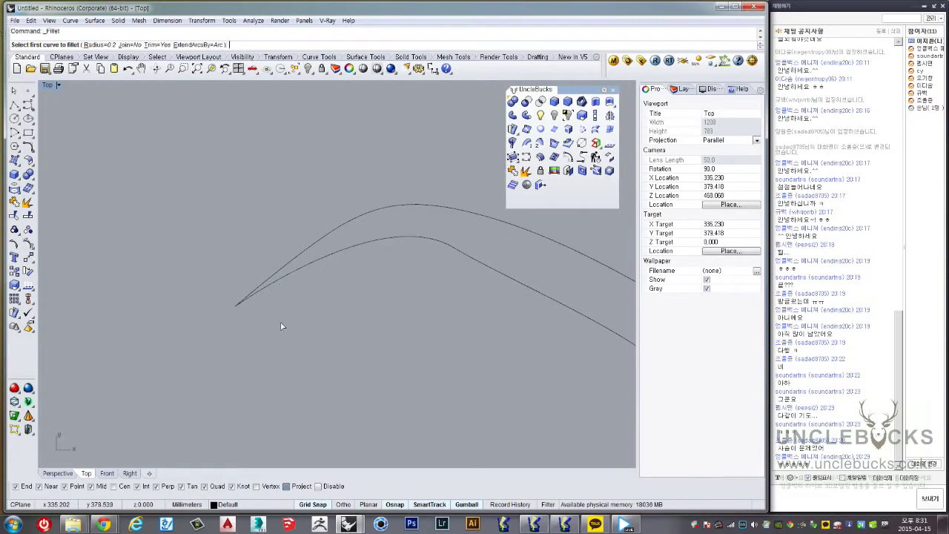
pyautogui.write('0.1')
pyautogui.press('Return')
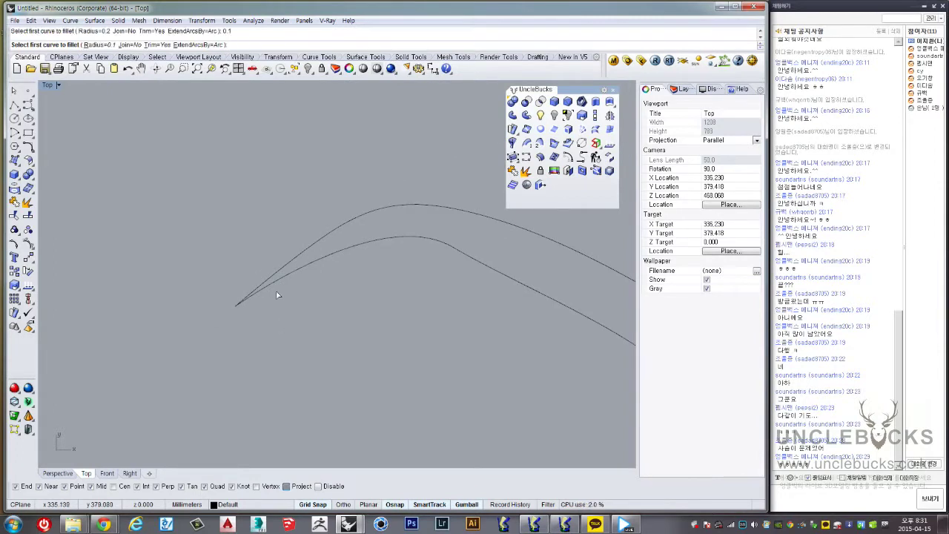
pyautogui.click(268, 280)
pyautogui.click(274, 280)
pyautogui.scroll(5, 276, 281)
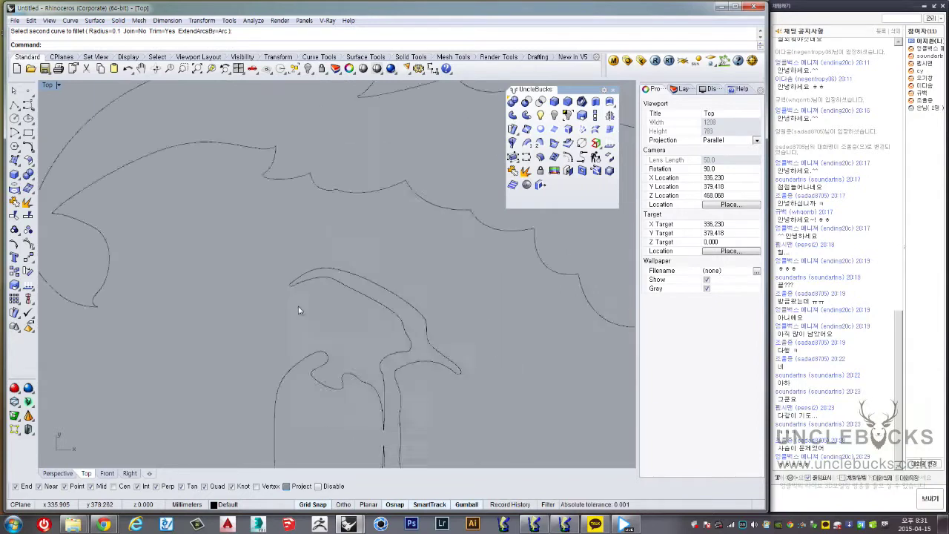
pyautogui.moveTo(298, 306); pyautogui.dragTo(322, 266, button='right')
pyautogui.scroll(5, 311, 370)
# Fillet two more sharp tips of the deer logo at radius 0.1
pyautogui.press('Return')
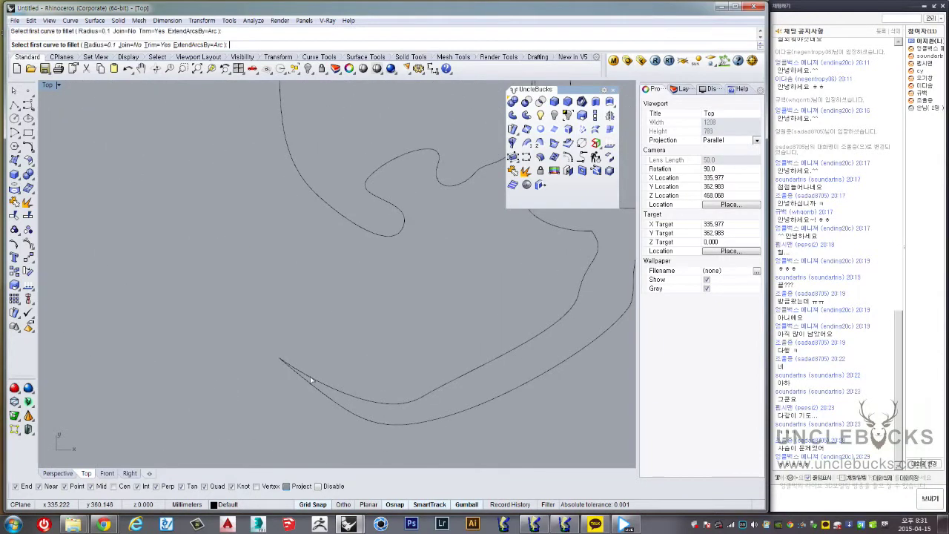
pyautogui.click(311, 383)
pyautogui.click(311, 385)
pyautogui.scroll(-5, 312, 386)
pyautogui.scroll(6, 344, 315)
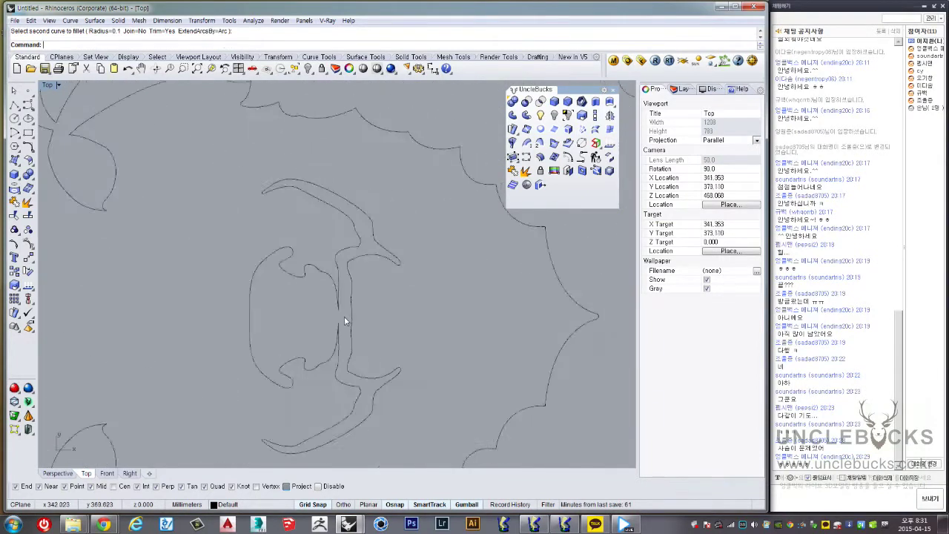
pyautogui.press('Return')
pyautogui.click(338, 281)
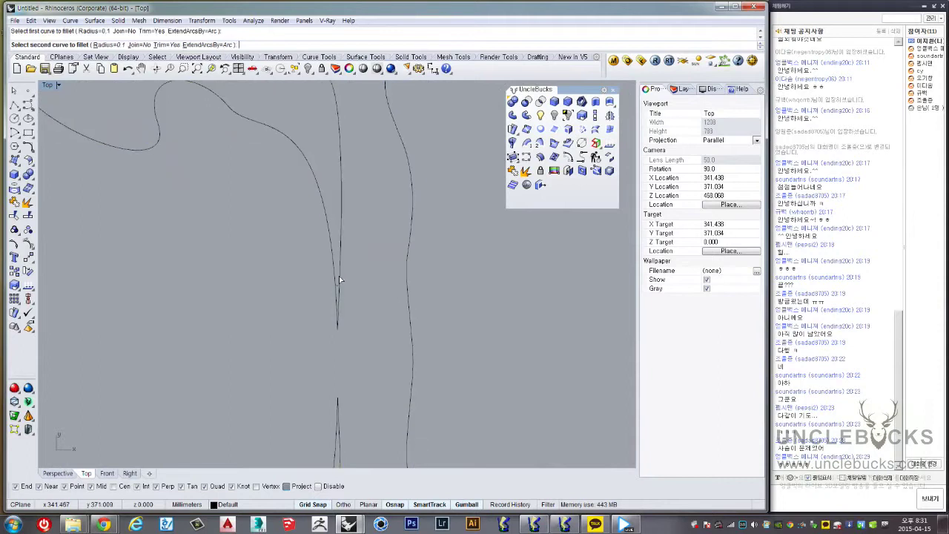
pyautogui.click(339, 277)
pyautogui.scroll(2, 333, 271)
# Round two pointed corners of the deer outline with 0.1 fillets
pyautogui.press('Return')
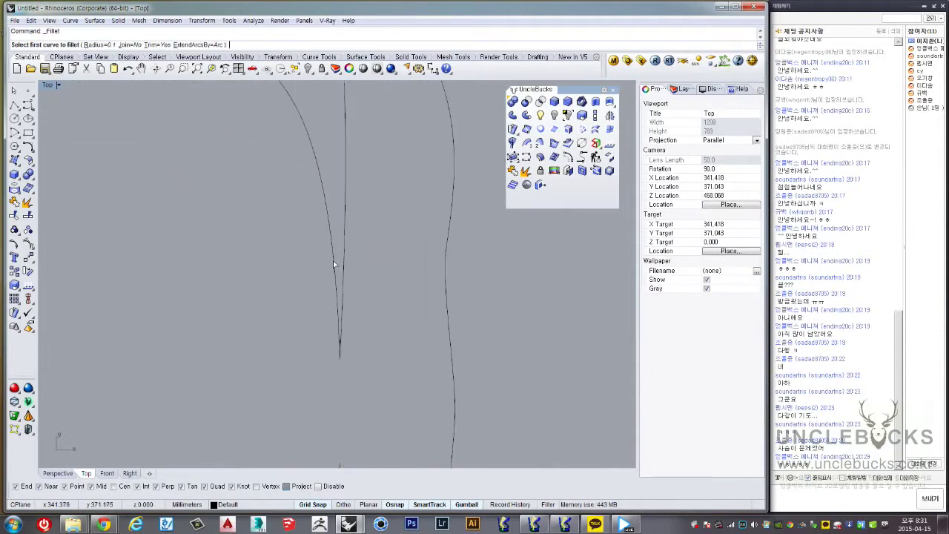
pyautogui.click(333, 260)
pyautogui.click(343, 255)
pyautogui.scroll(-3, 337, 252)
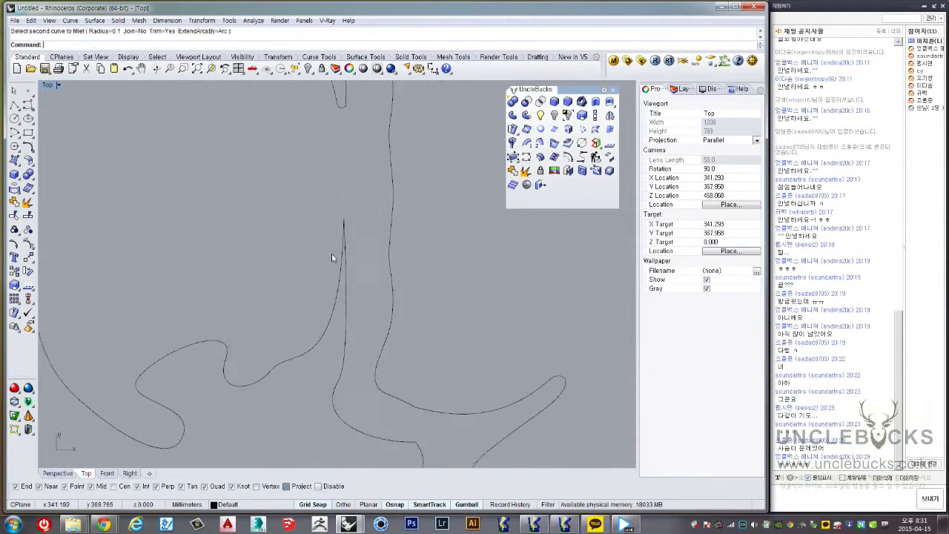
pyautogui.scroll(4, 332, 256)
pyautogui.press('Return')
pyautogui.click(352, 284)
pyautogui.click(364, 283)
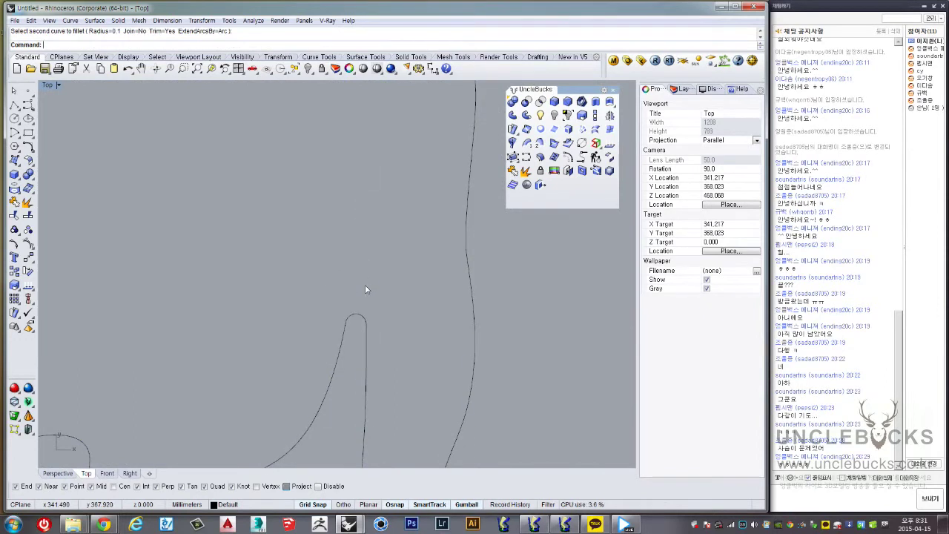
pyautogui.scroll(-5, 364, 285)
pyautogui.scroll(-1, 396, 332)
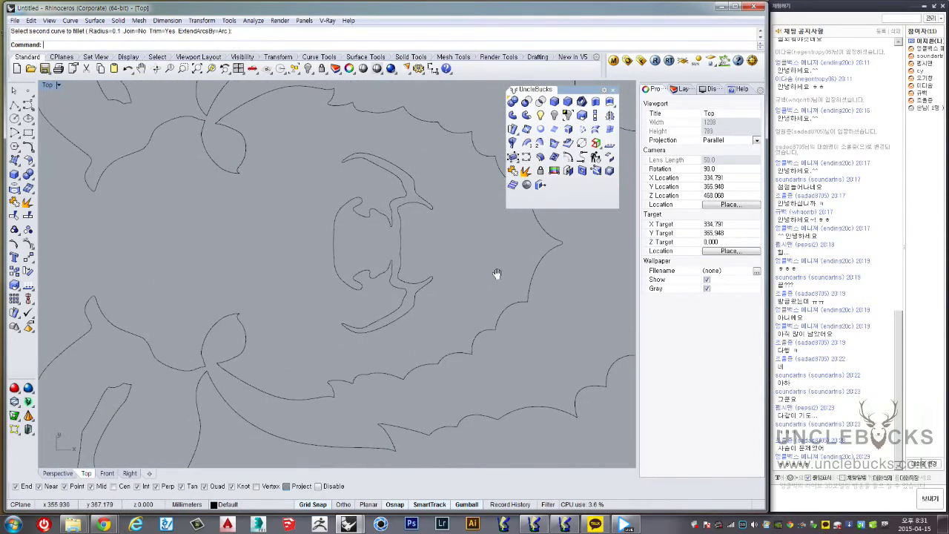
pyautogui.scroll(1, 470, 312)
pyautogui.scroll(2, 236, 335)
pyautogui.scroll(2, 252, 310)
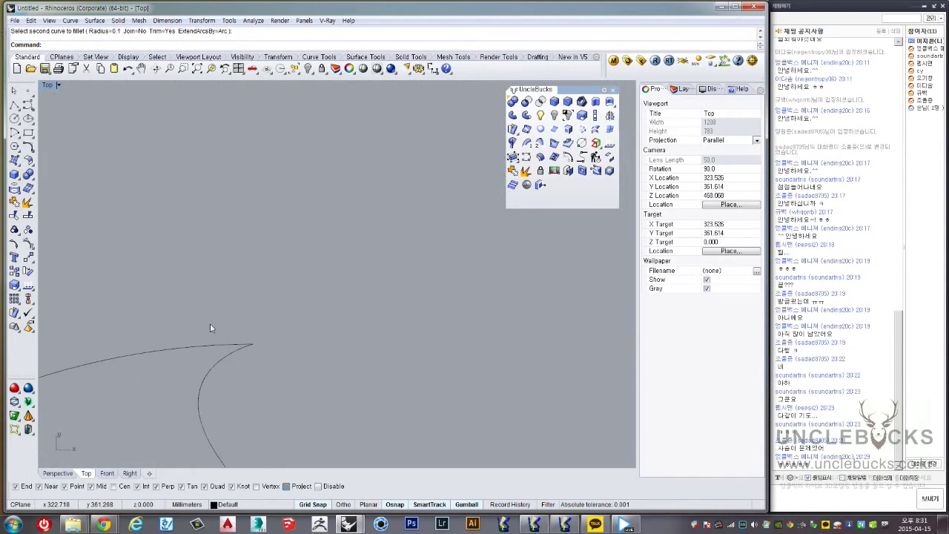
# Fillet the antler tip with a 0.1 radius
pyautogui.press('Return')
pyautogui.click(228, 350)
pyautogui.click(227, 352)
pyautogui.scroll(-1, 229, 348)
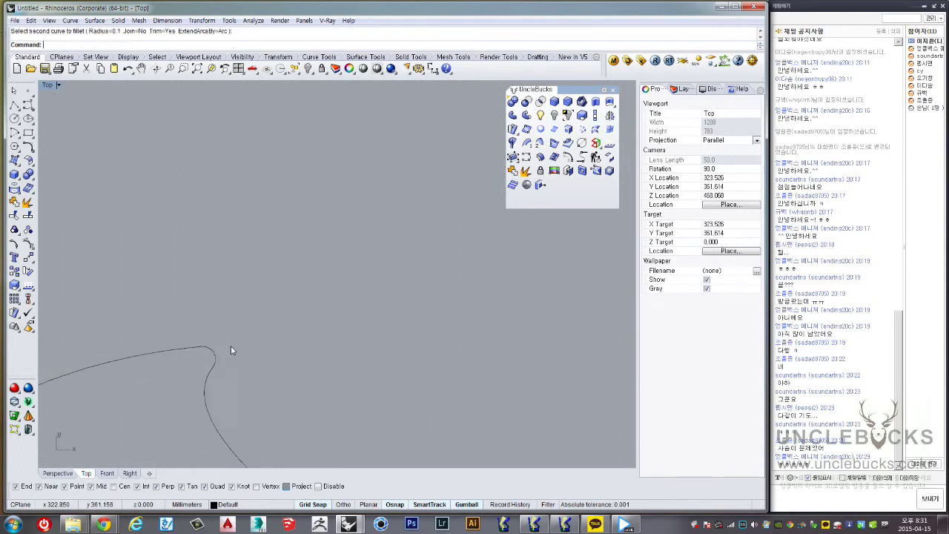
pyautogui.scroll(-1, 237, 338)
pyautogui.scroll(-3, 244, 259)
pyautogui.scroll(2, 251, 169)
pyautogui.scroll(2, 212, 327)
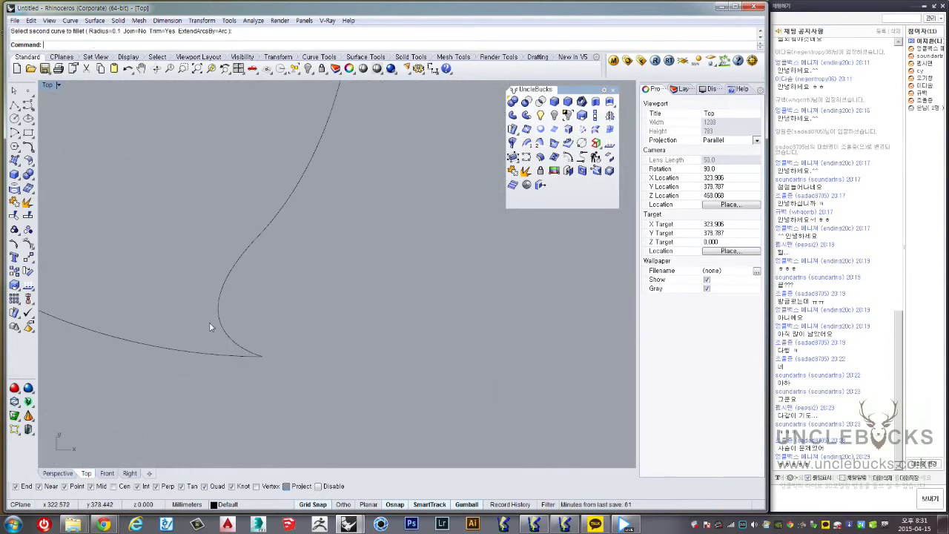
# Abandon the fillet on the next tip and select a closed deer-head outline curve
pyautogui.press('Return')
pyautogui.click(228, 356)
pyautogui.scroll(-2, 237, 347)
pyautogui.scroll(-2, 255, 328)
pyautogui.scroll(-2, 274, 320)
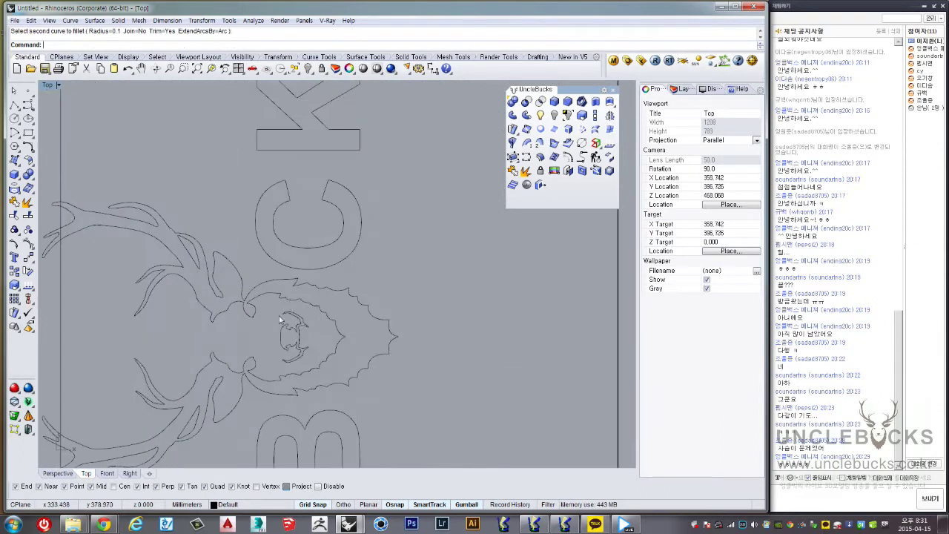
pyautogui.scroll(-2, 281, 317)
pyautogui.scroll(-2, 334, 237)
pyautogui.scroll(1, 212, 186)
pyautogui.scroll(2, 238, 239)
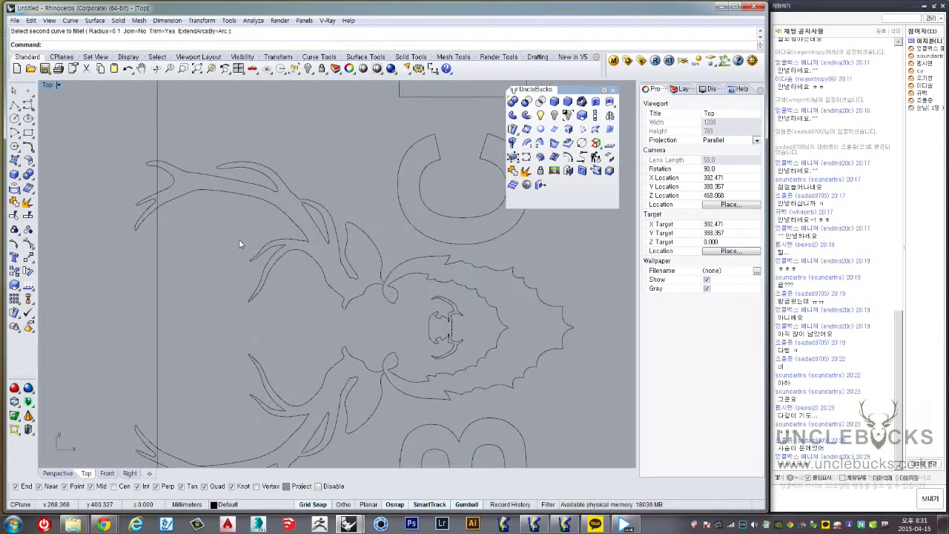
pyautogui.scroll(2, 158, 164)
pyautogui.scroll(2, 157, 162)
pyautogui.scroll(-3, 157, 162)
pyautogui.scroll(1, 311, 190)
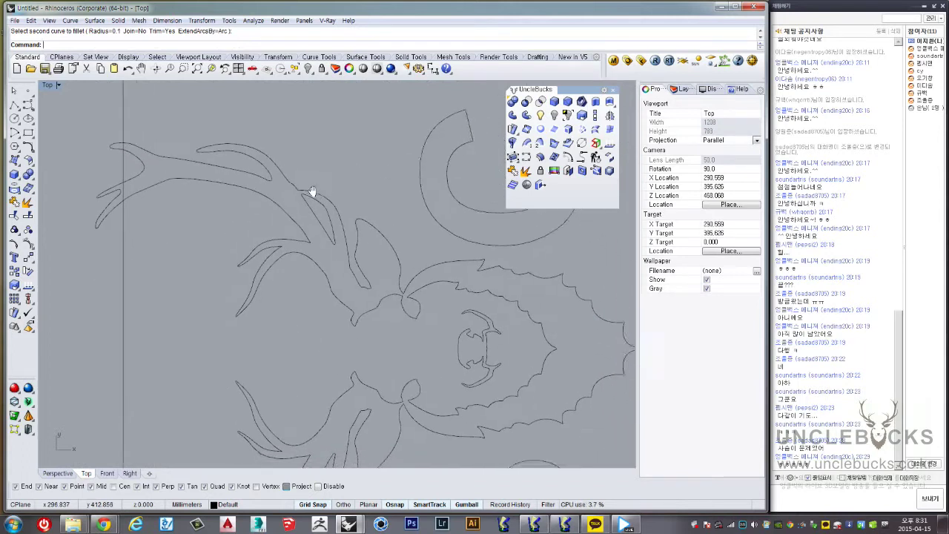
pyautogui.scroll(1, 320, 215)
pyautogui.scroll(1, 341, 191)
pyautogui.scroll(2, 352, 195)
pyautogui.scroll(2, 364, 209)
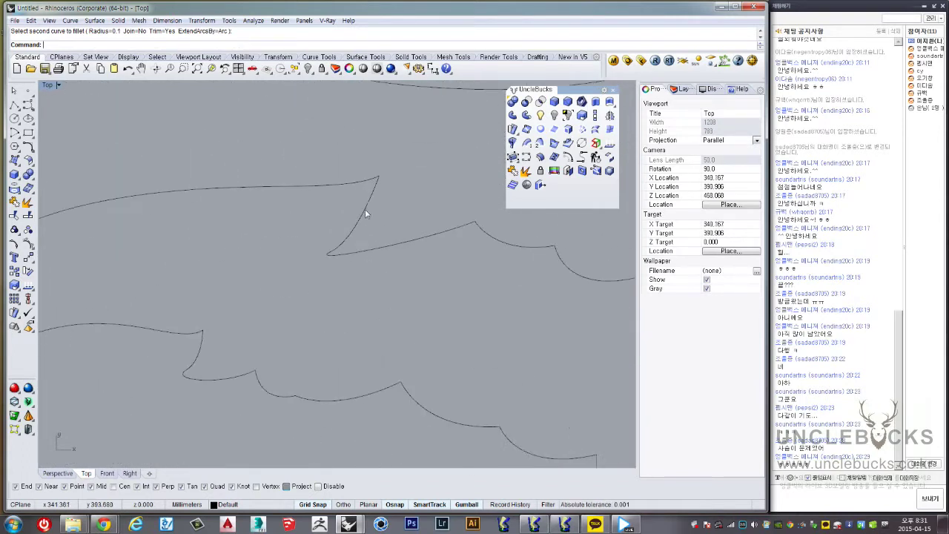
pyautogui.press('Escape')
pyautogui.click(365, 211)
pyautogui.scroll(-5, 366, 216)
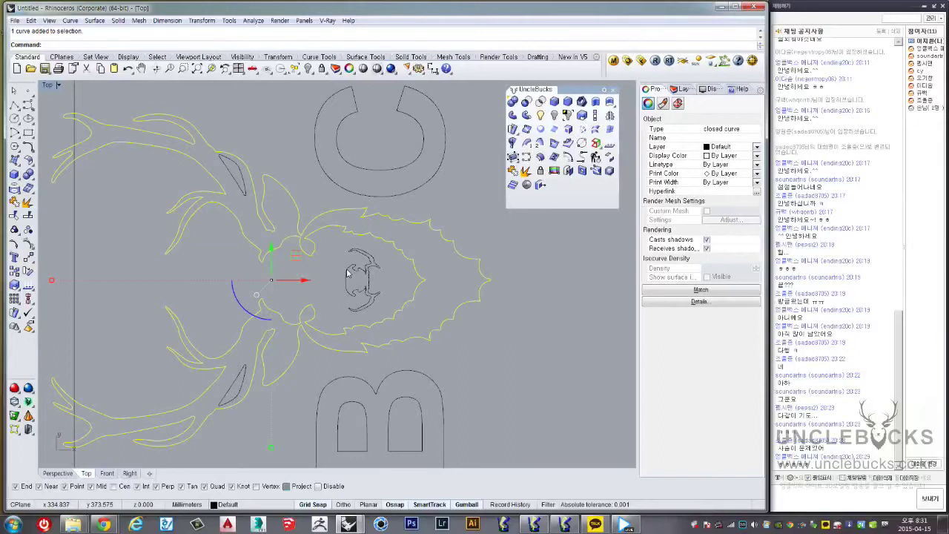
# Window-select the deer logo curves, excluding the letter B and C curves
pyautogui.scroll(3, 364, 277)
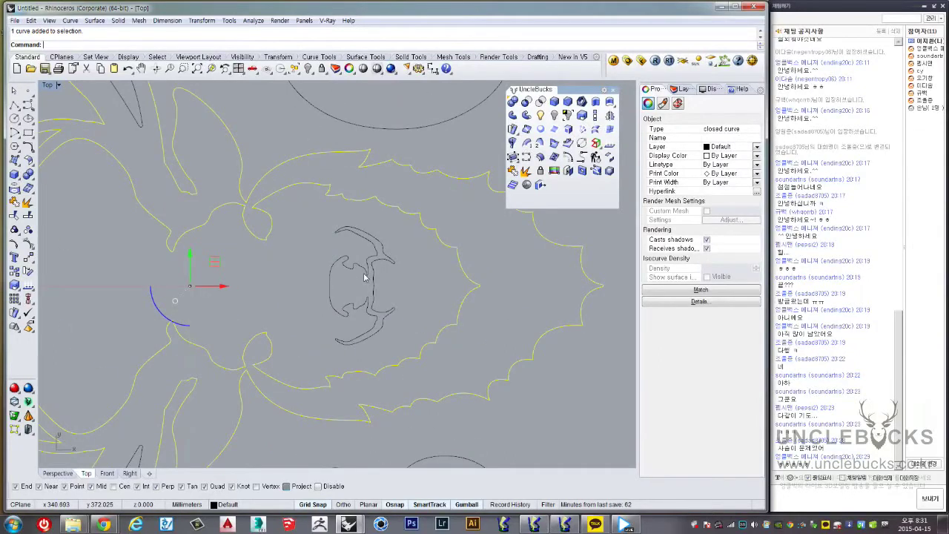
pyautogui.scroll(2, 190, 285)
pyautogui.scroll(-3, 190, 285)
pyautogui.scroll(-3, 190, 286)
pyautogui.click(201, 151)
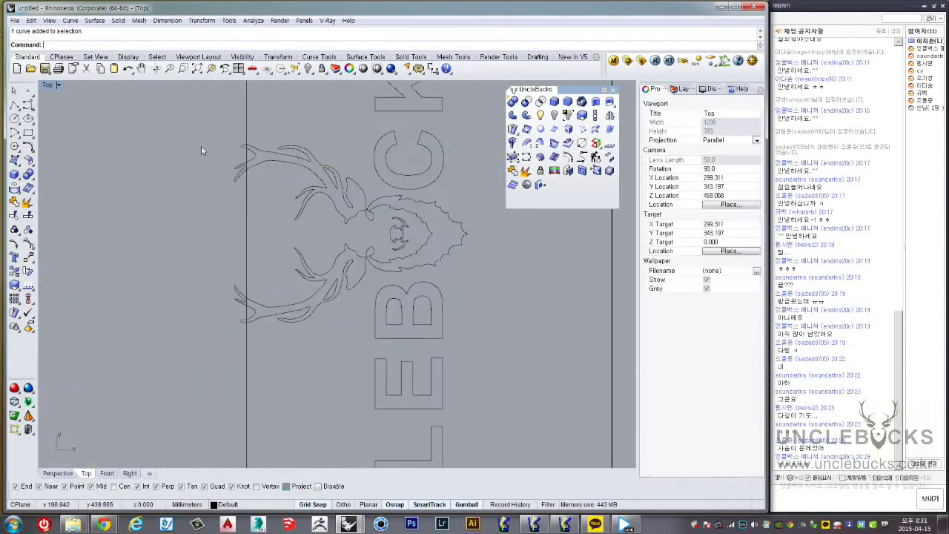
pyautogui.moveTo(184, 128); pyautogui.dragTo(513, 337)
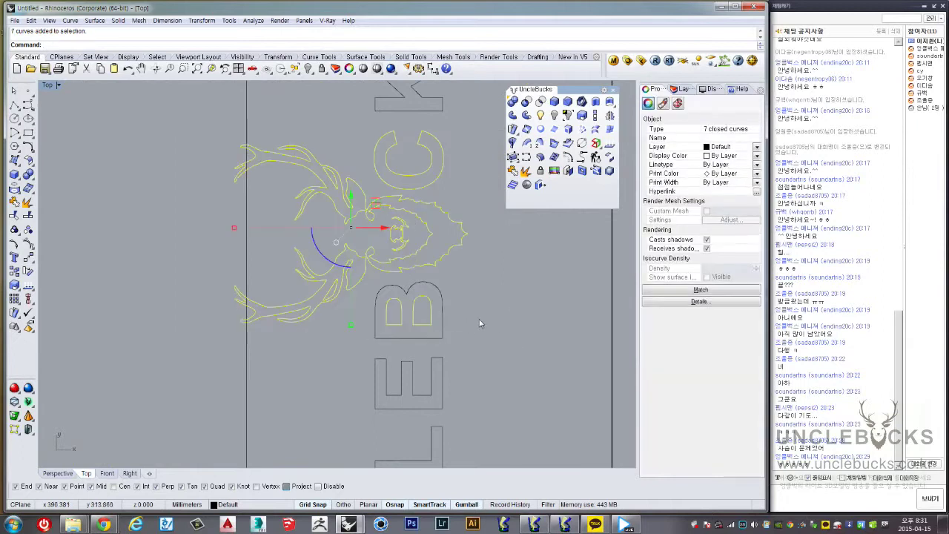
pyautogui.keyDown('ctrl'); pyautogui.moveTo(413, 313); pyautogui.dragTo(388, 276); pyautogui.keyUp('ctrl')
pyautogui.keyDown('ctrl'); pyautogui.click(414, 131); pyautogui.keyUp('ctrl')
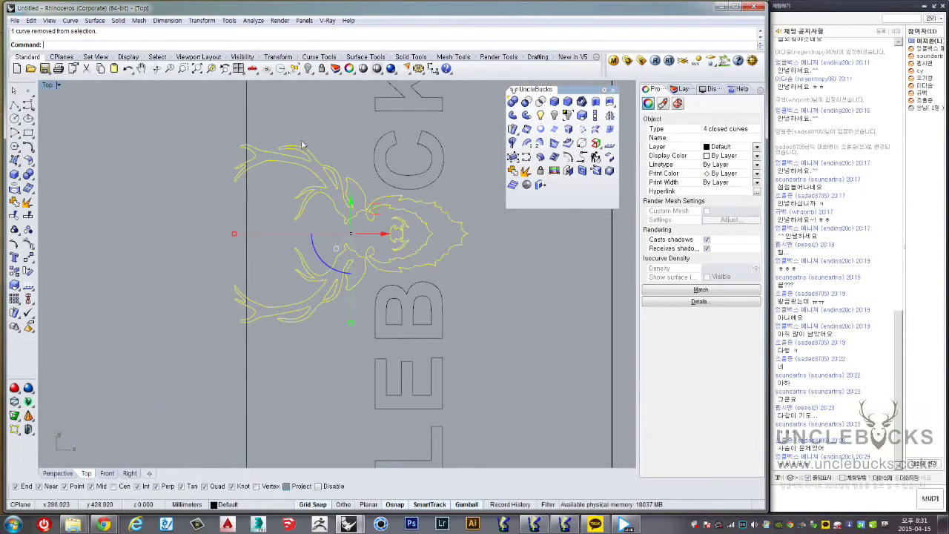
# Maximize the Perspective view and orbit to view the plate and deer logo
pyautogui.doubleClick(49, 86)
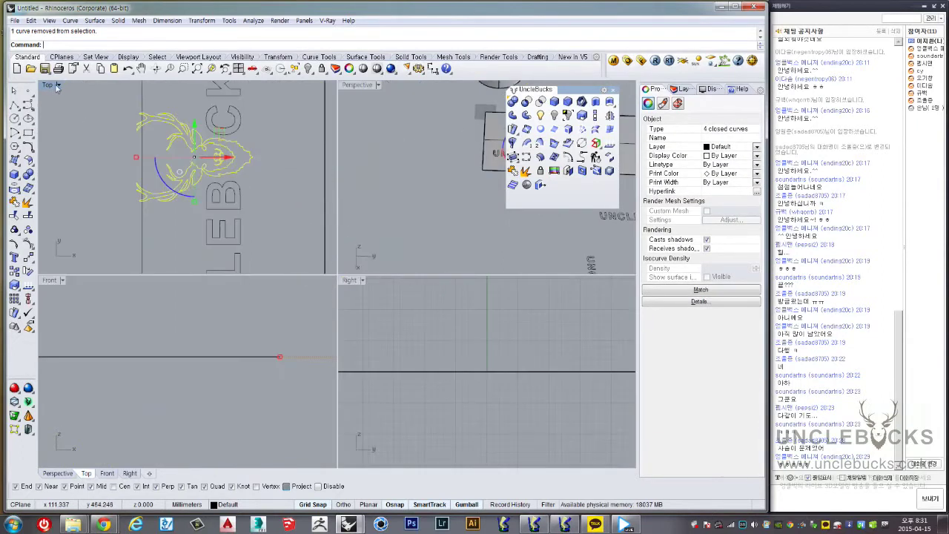
pyautogui.doubleClick(358, 86)
pyautogui.moveTo(443, 178)
pyautogui.mouseDown(button='right')
pyautogui.moveTo(427, 201)
pyautogui.moveTo(333, 231)
pyautogui.mouseUp(button='right')
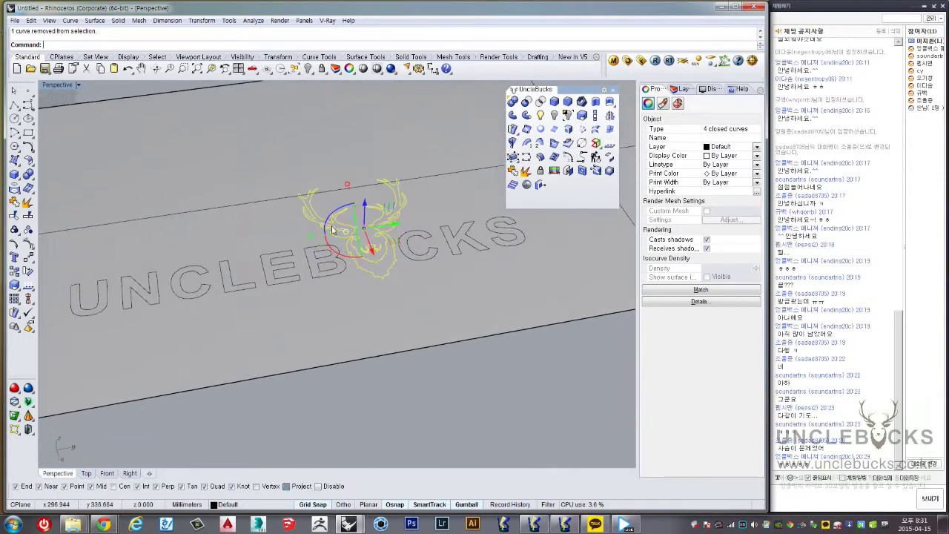
pyautogui.scroll(2, 332, 230)
pyautogui.scroll(2, 332, 231)
pyautogui.scroll(2, 349, 237)
pyautogui.scroll(1, 357, 250)
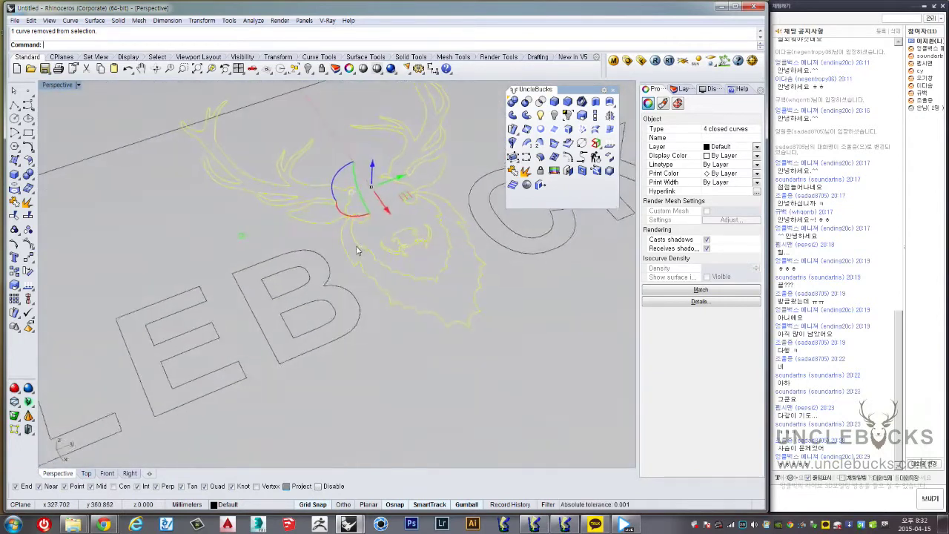
pyautogui.scroll(-3, 357, 251)
pyautogui.scroll(-2, 357, 250)
pyautogui.moveTo(357, 250)
pyautogui.mouseDown(button='right')
pyautogui.moveTo(474, 152)
pyautogui.moveTo(470, 141)
pyautogui.moveTo(630, 94)
pyautogui.mouseUp(button='right')
# Extrude the selected deer curves into solids on the plate
pyautogui.click(595, 102)
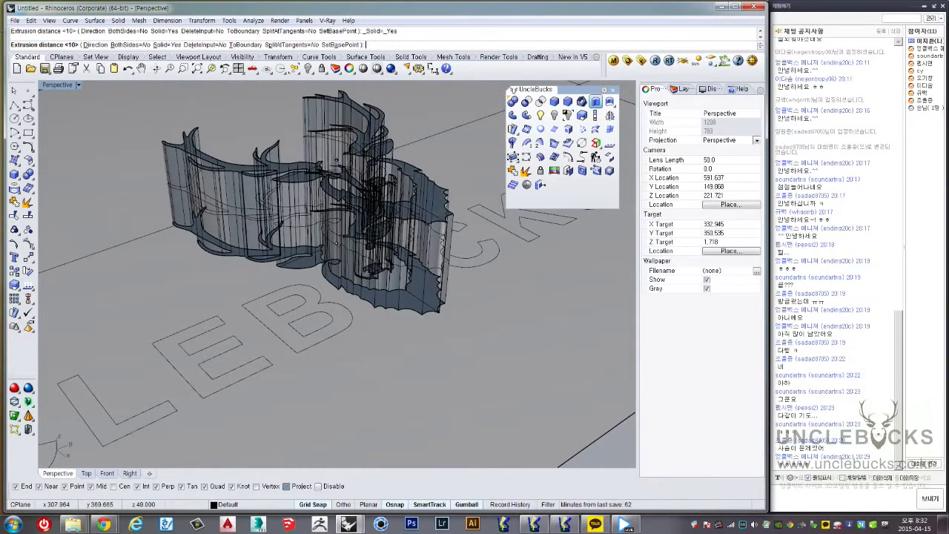
pyautogui.moveTo(415, 193)
pyautogui.mouseDown(button='right')
pyautogui.moveTo(372, 146)
pyautogui.moveTo(378, 133)
pyautogui.moveTo(416, 273)
pyautogui.mouseUp(button='right')
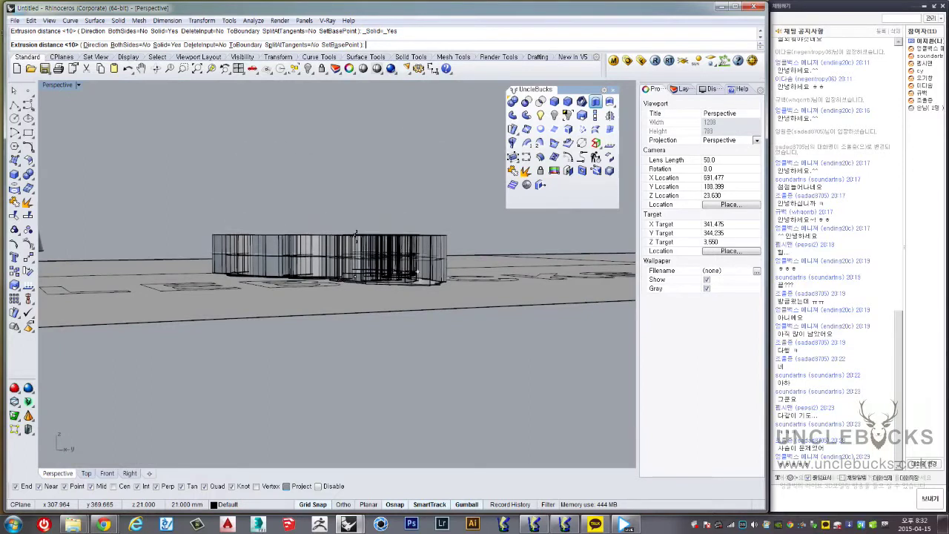
pyautogui.click(371, 209)
pyautogui.moveTo(371, 209)
pyautogui.mouseDown(button='right')
pyautogui.moveTo(374, 226)
pyautogui.moveTo(337, 244)
pyautogui.mouseUp(button='right')
pyautogui.scroll(-5, 337, 244)
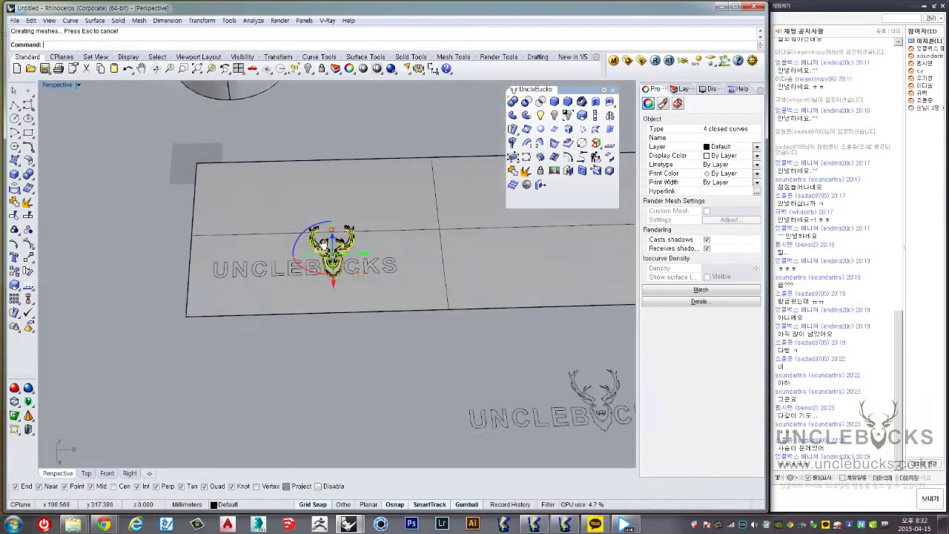
# Move the two deer extrusions down 7 mm and reselect the logo
pyautogui.press('Escape')
pyautogui.scroll(3, 336, 293)
pyautogui.click(337, 293)
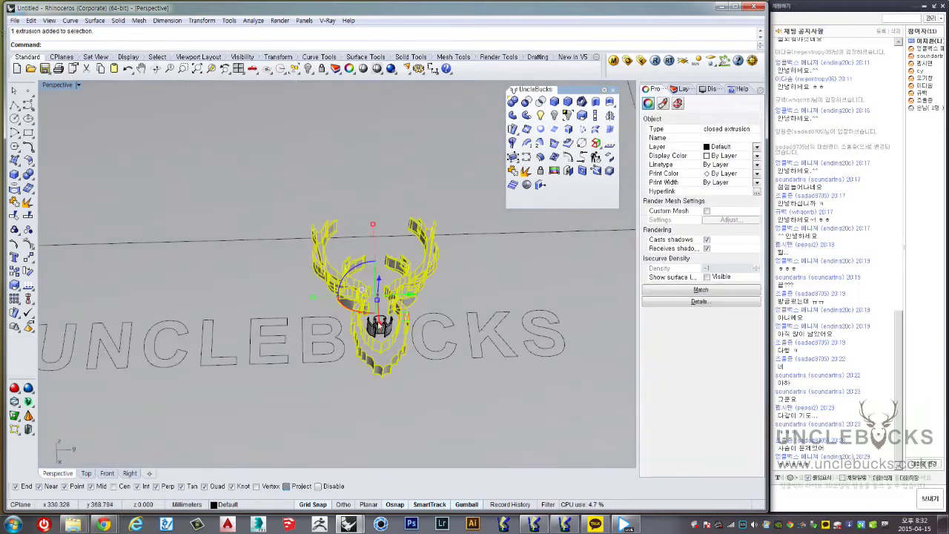
pyautogui.keyDown('shift'); pyautogui.click(356, 285); pyautogui.keyUp('shift')
pyautogui.moveTo(356, 286); pyautogui.dragTo(381, 267, button='right')
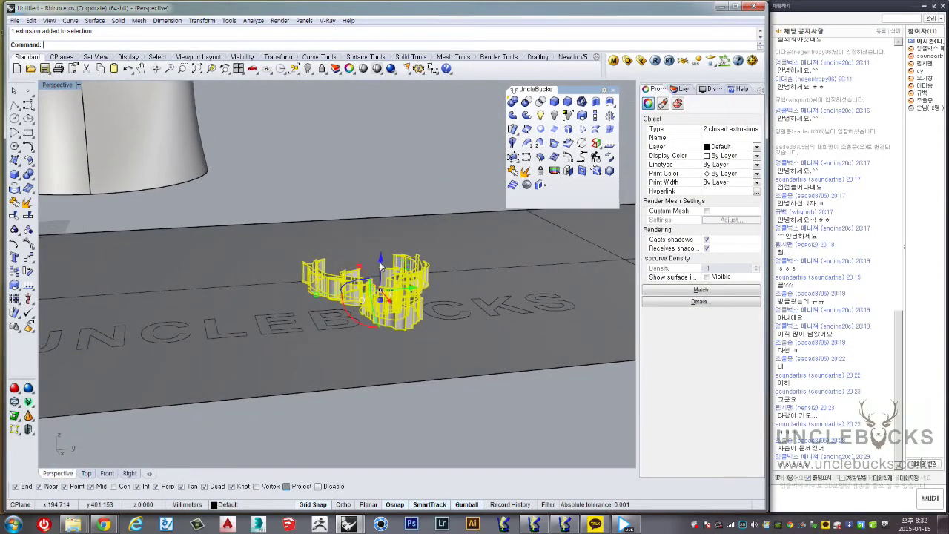
pyautogui.moveTo(380, 267); pyautogui.dragTo(380, 268)
pyautogui.moveTo(381, 268); pyautogui.dragTo(343, 301, button='right')
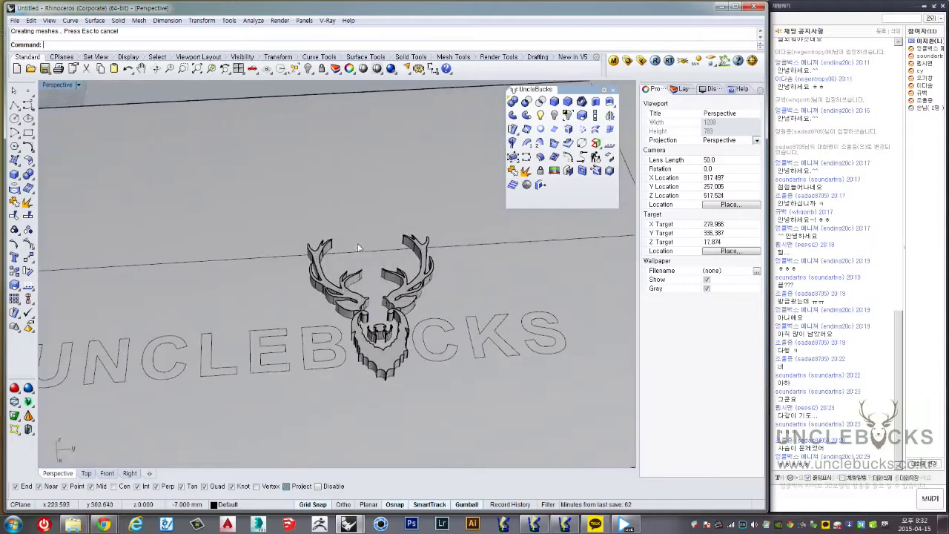
pyautogui.click(358, 308)
pyautogui.scroll(-5, 359, 307)
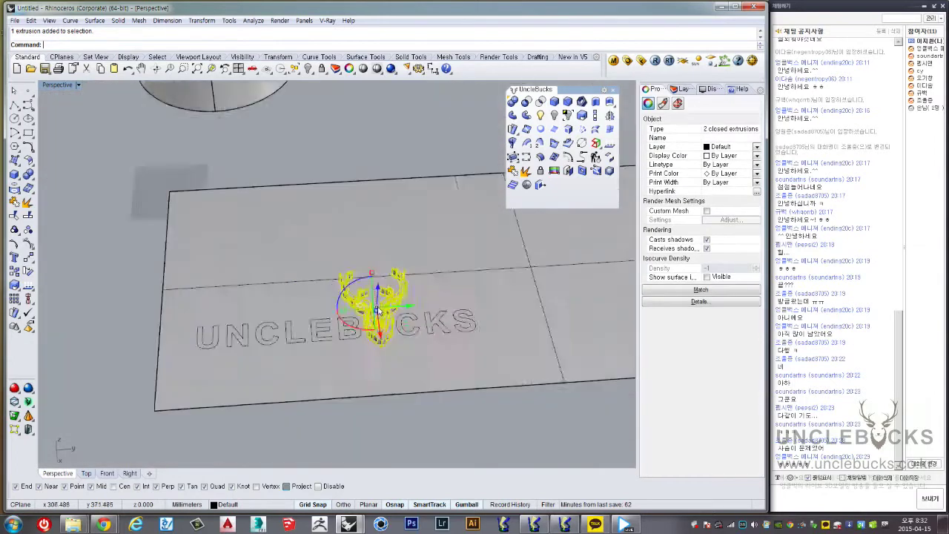
# Run FlowAlongSrf with the flat plate as base and cup as target, then select the cup
pyautogui.click(514, 129)
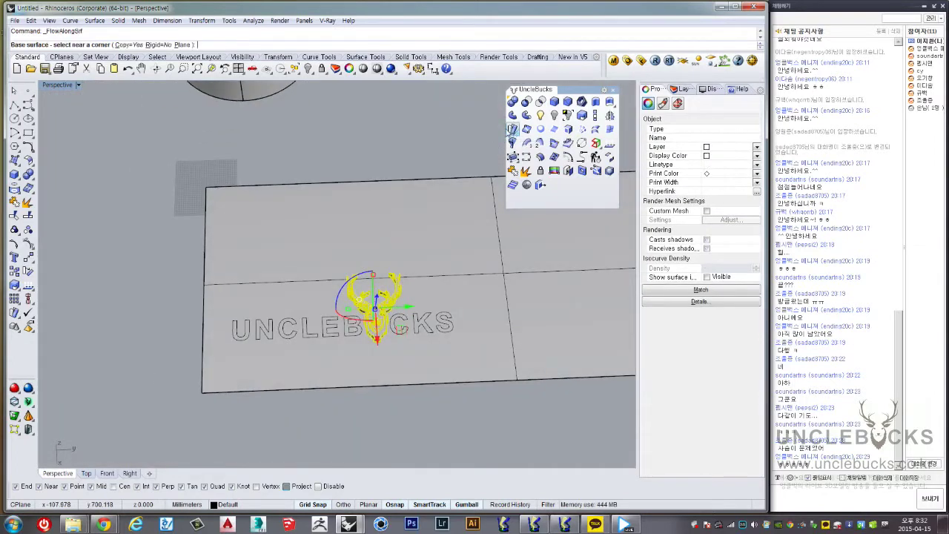
pyautogui.click(216, 192)
pyautogui.moveTo(269, 136)
pyautogui.mouseDown(button='right')
pyautogui.moveTo(349, 288)
pyautogui.moveTo(339, 174)
pyautogui.mouseUp(button='right')
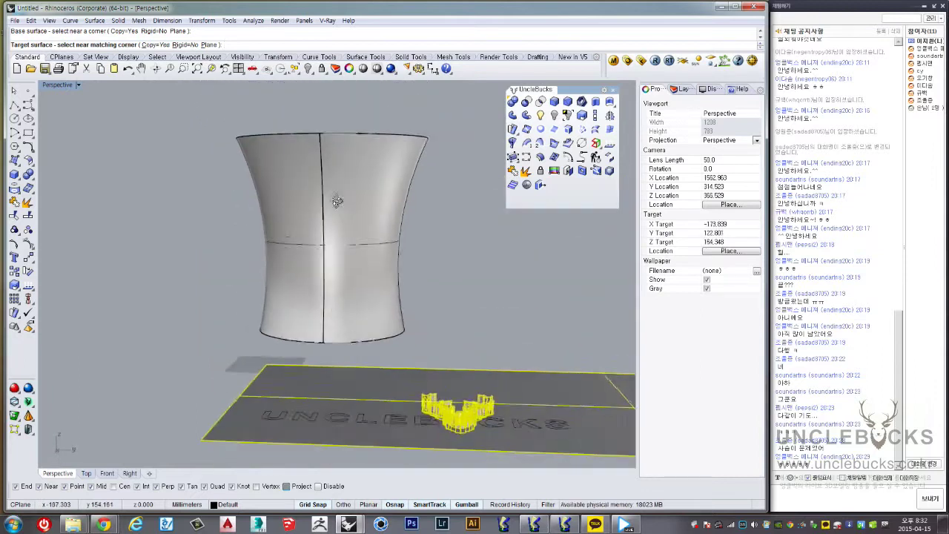
pyautogui.click(349, 150)
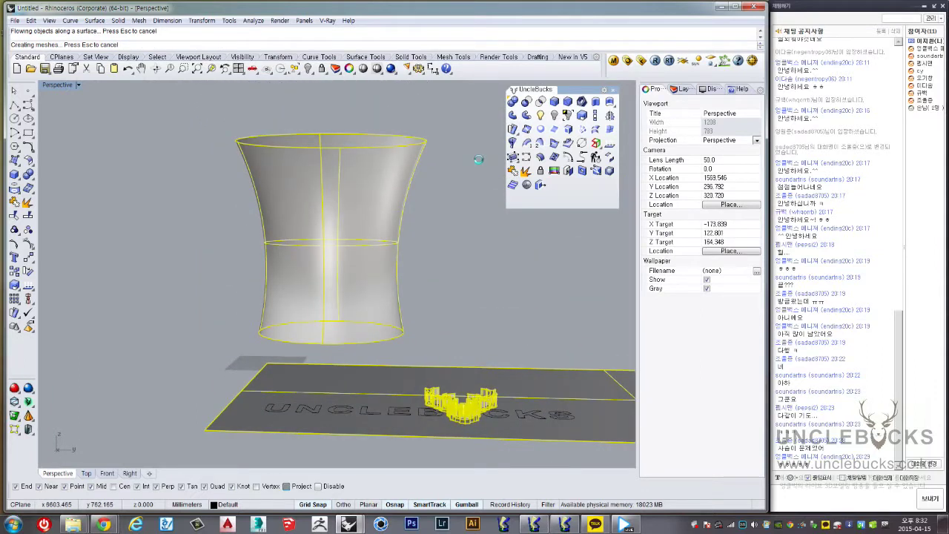
pyautogui.moveTo(479, 159); pyautogui.dragTo(313, 186, button='right')
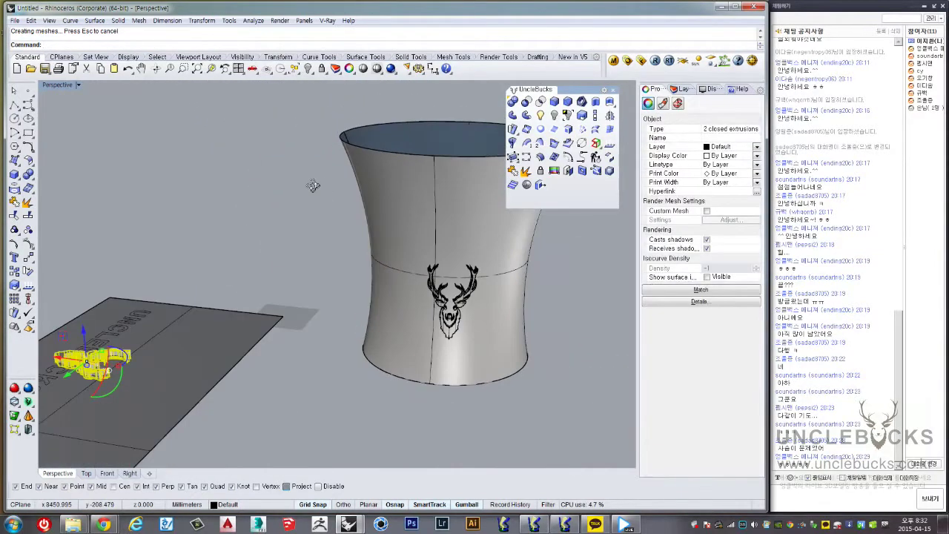
pyautogui.scroll(2, 463, 313)
pyautogui.scroll(2, 378, 285)
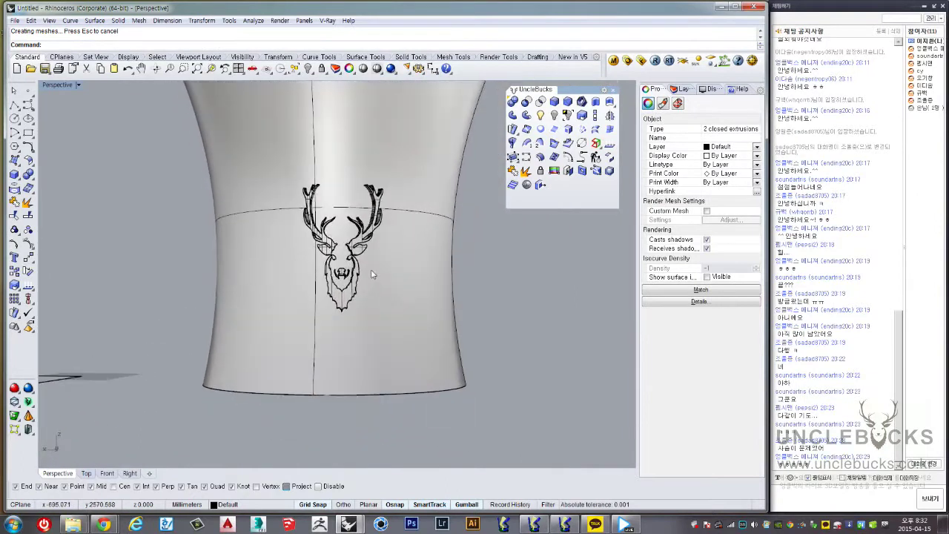
pyautogui.scroll(3, 370, 269)
pyautogui.scroll(-1, 370, 269)
pyautogui.scroll(-1, 371, 269)
pyautogui.scroll(-2, 400, 276)
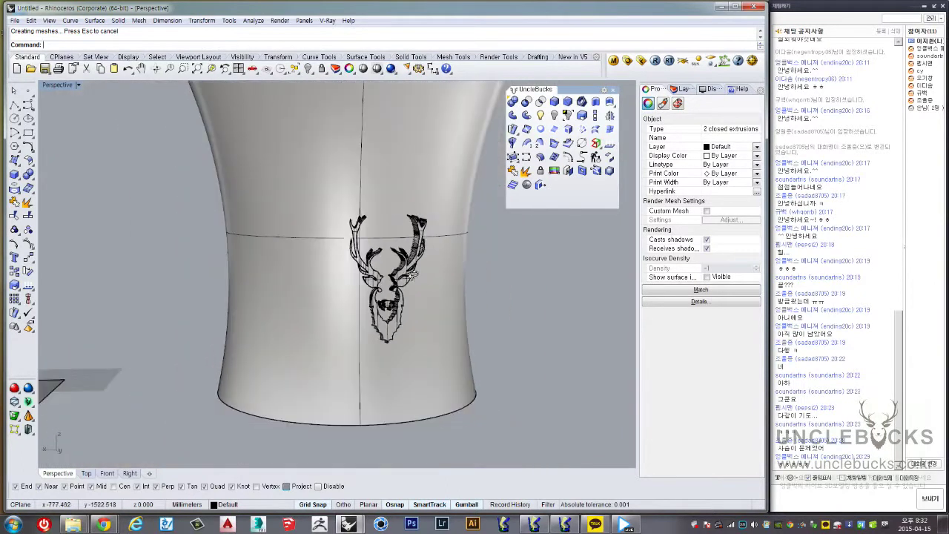
pyautogui.scroll(-2, 401, 278)
pyautogui.click(401, 279)
pyautogui.scroll(-2, 408, 257)
# Cap the cup, select it with the deer solids, and attempt a BooleanUnion, which fails
pyautogui.scroll(-2, 385, 267)
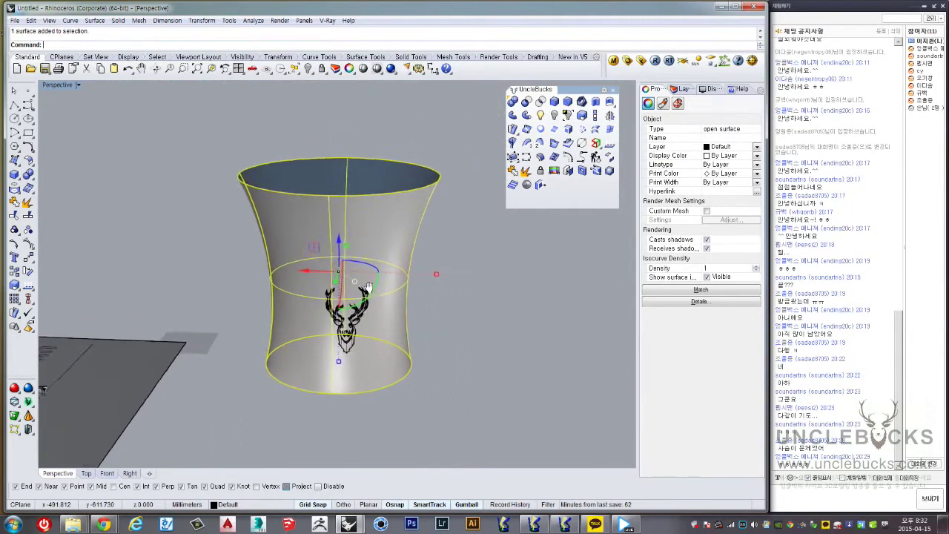
pyautogui.scroll(-2, 373, 271)
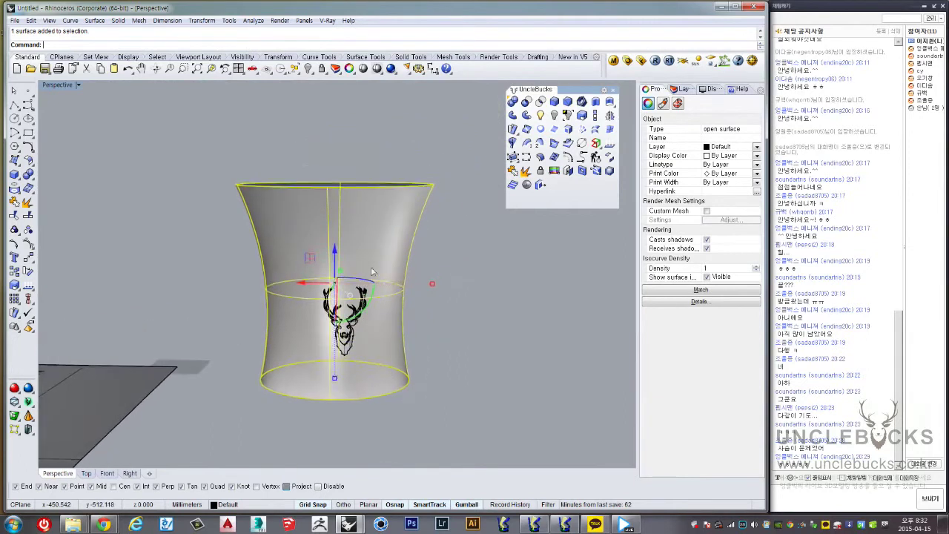
pyautogui.click(572, 175)
pyautogui.click(435, 318)
pyautogui.moveTo(299, 180); pyautogui.dragTo(237, 118)
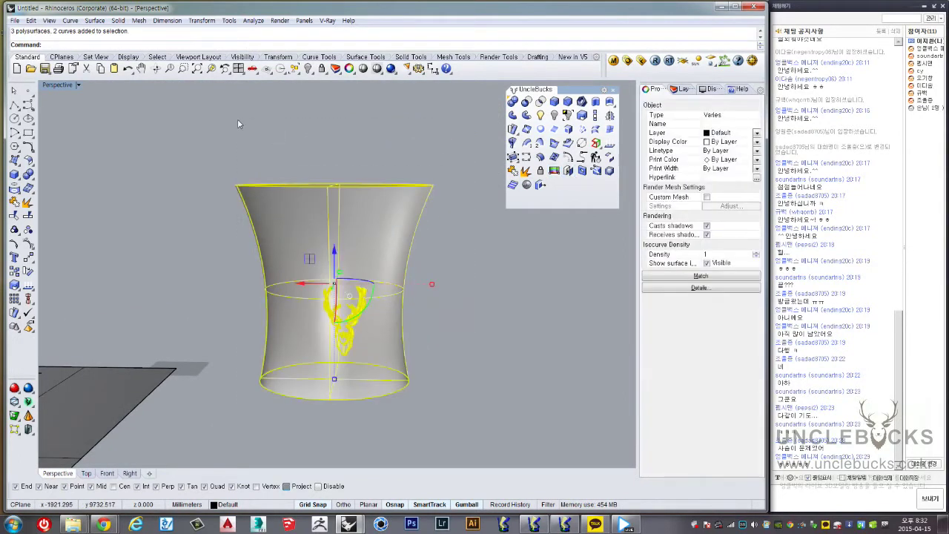
pyautogui.moveTo(237, 118)
pyautogui.mouseDown(button='right')
pyautogui.moveTo(286, 149)
pyautogui.moveTo(253, 119)
pyautogui.mouseUp(button='right')
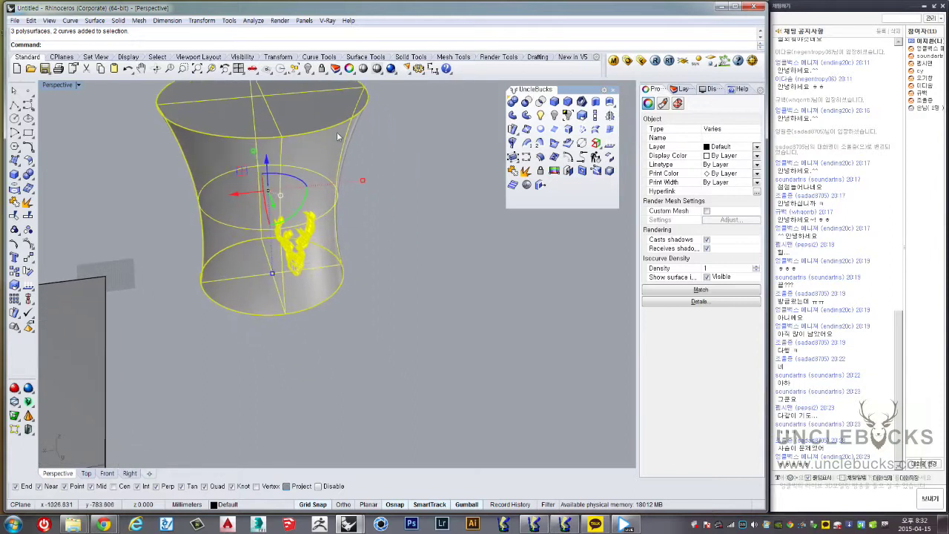
pyautogui.click(28, 173)
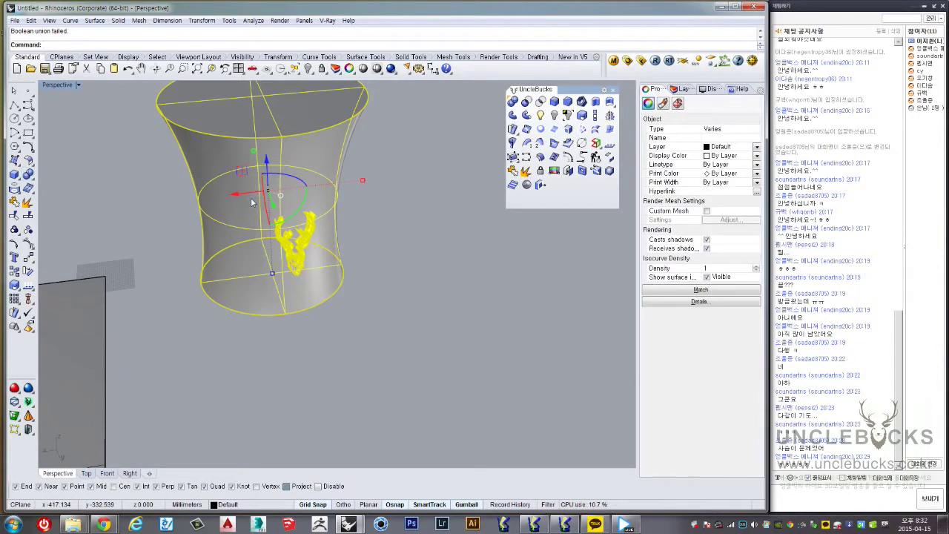
# Inspect the antler strips and select the two deer logo pieces on the cup
pyautogui.click(362, 207)
pyautogui.scroll(5, 297, 236)
pyautogui.scroll(3, 297, 235)
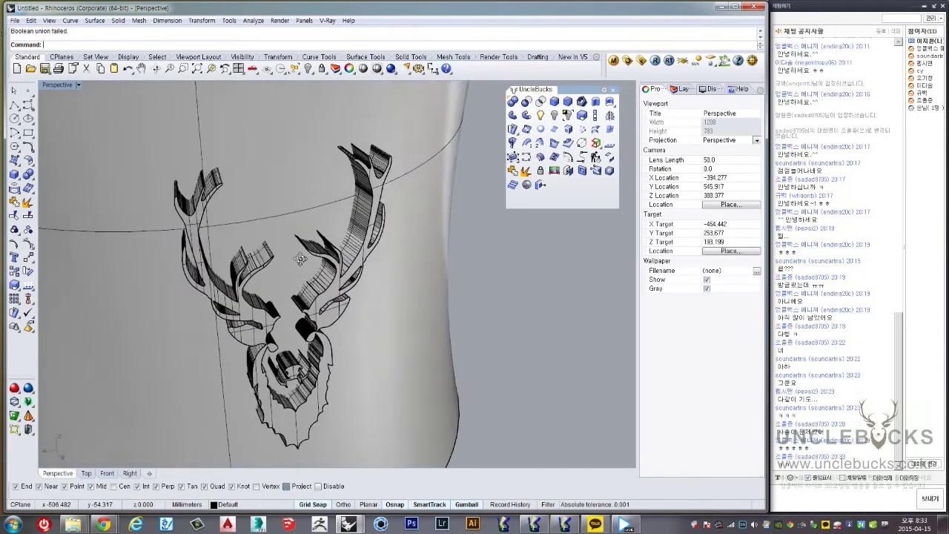
pyautogui.scroll(3, 304, 237)
pyautogui.scroll(3, 326, 244)
pyautogui.scroll(3, 352, 249)
pyautogui.scroll(-3, 350, 248)
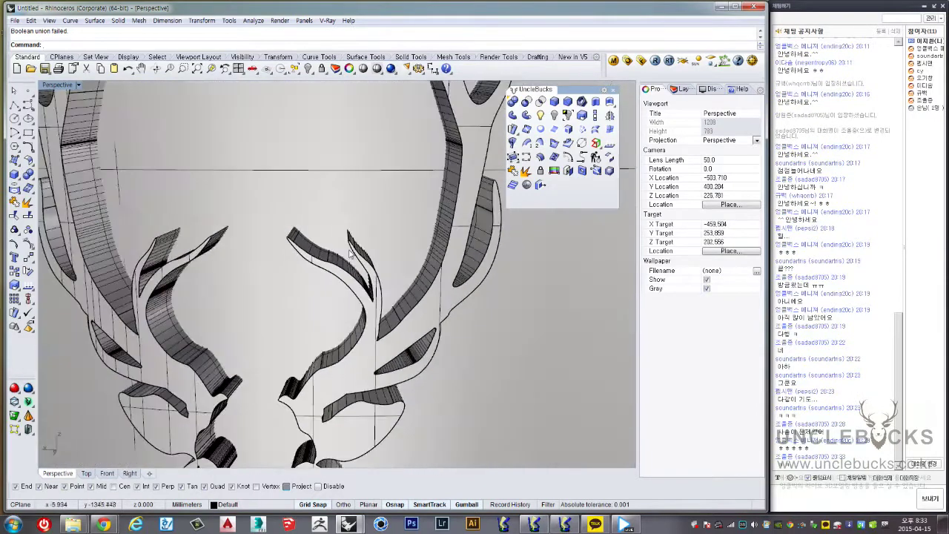
pyautogui.scroll(-3, 350, 249)
pyautogui.scroll(2, 351, 250)
pyautogui.scroll(5, 352, 253)
pyautogui.moveTo(352, 254); pyautogui.dragTo(343, 268, button='right')
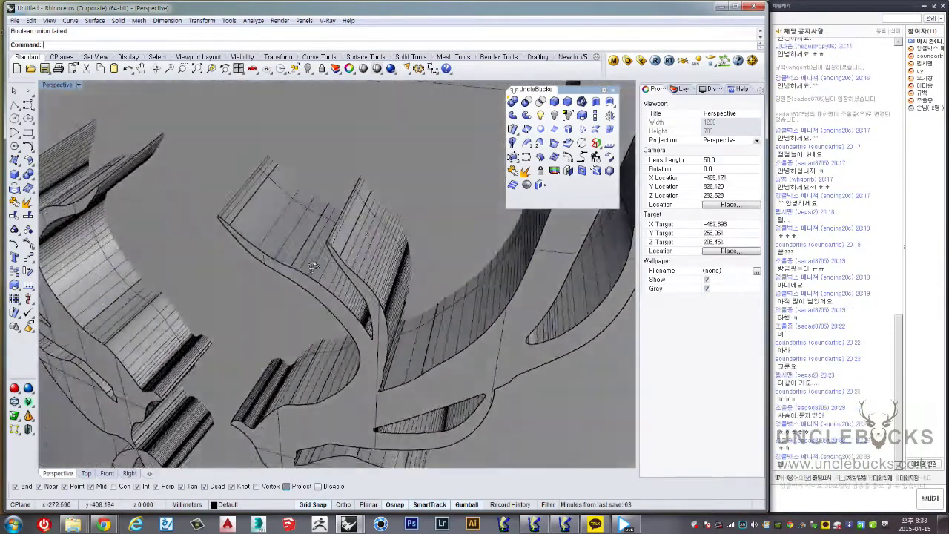
pyautogui.scroll(-5, 355, 240)
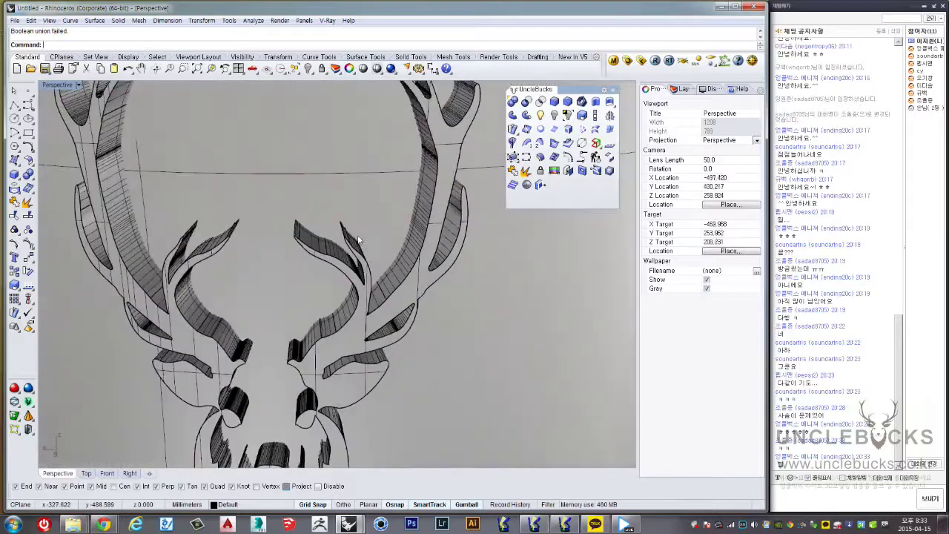
pyautogui.scroll(-5, 354, 239)
pyautogui.click(347, 269)
pyautogui.keyDown('shift'); pyautogui.click(346, 270); pyautogui.keyUp('shift')
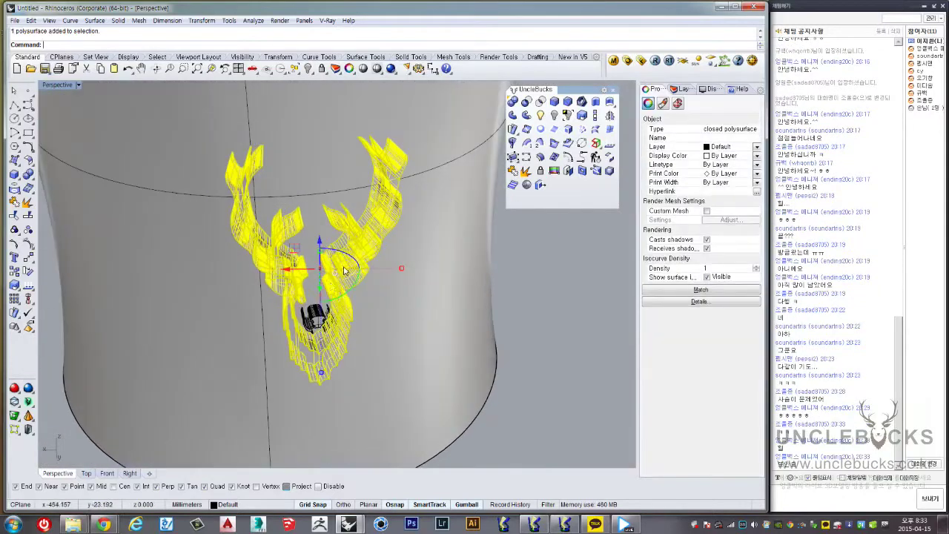
pyautogui.scroll(3, 326, 267)
pyautogui.scroll(3, 319, 266)
pyautogui.scroll(2, 316, 264)
pyautogui.scroll(-5, 316, 263)
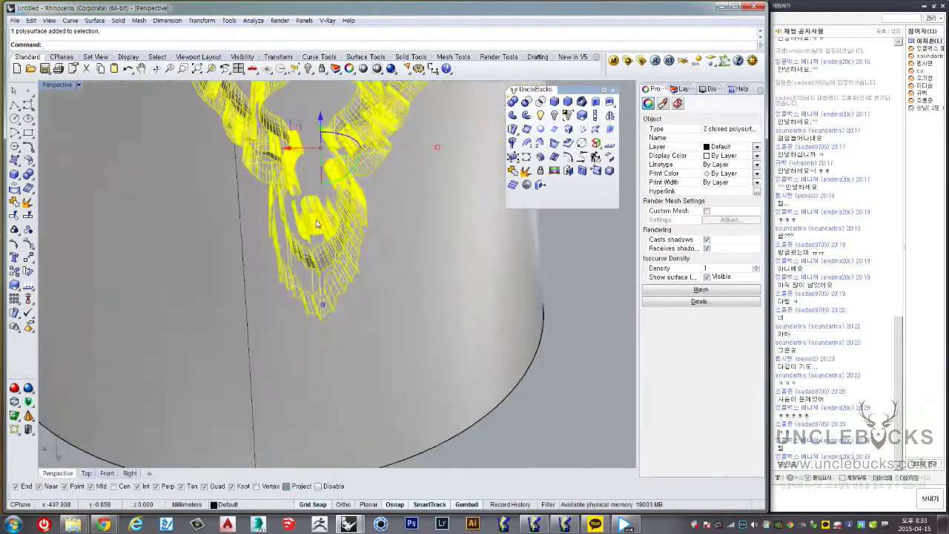
pyautogui.moveTo(316, 264)
pyautogui.mouseDown(button='right')
pyautogui.moveTo(386, 243)
pyautogui.moveTo(318, 307)
pyautogui.moveTo(445, 237)
pyautogui.mouseUp(button='right')
# Delete the stray closed solid overlapping the inside of the cup
pyautogui.press('Escape')
pyautogui.scroll(3, 348, 170)
pyautogui.scroll(-3, 288, 169)
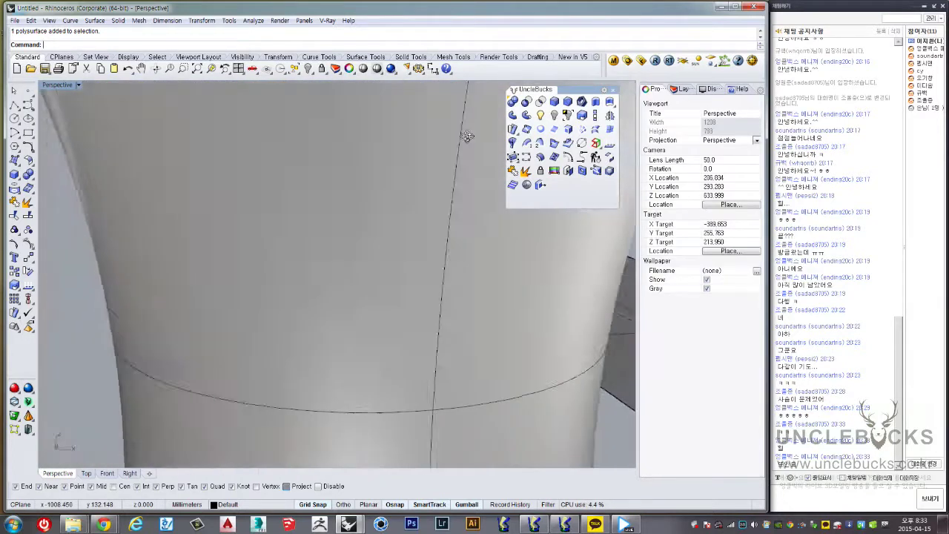
pyautogui.moveTo(288, 169); pyautogui.dragTo(385, 196, button='right')
pyautogui.click(370, 185)
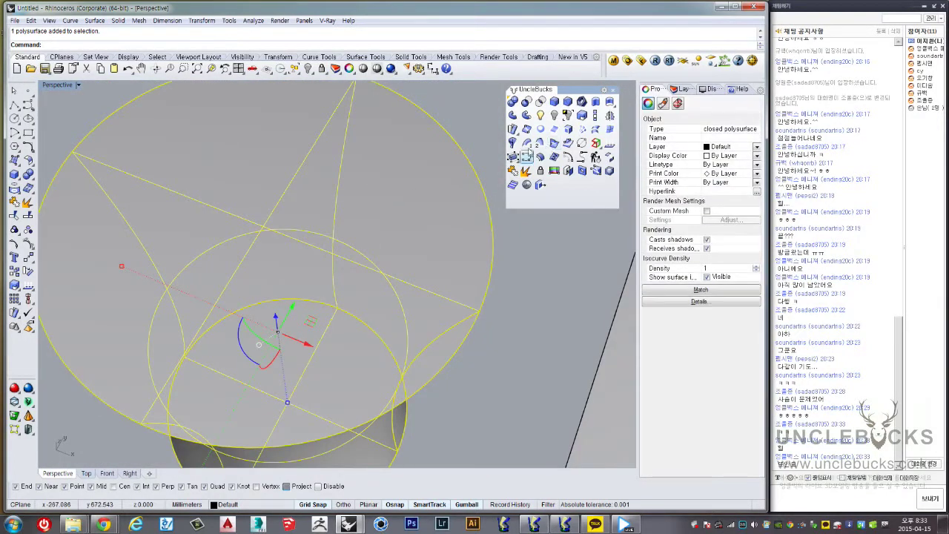
pyautogui.moveTo(415, 211)
pyautogui.mouseDown(button='right')
pyautogui.moveTo(325, 219)
pyautogui.moveTo(328, 249)
pyautogui.moveTo(127, 246)
pyautogui.moveTo(249, 254)
pyautogui.moveTo(252, 202)
pyautogui.mouseUp(button='right')
pyautogui.press('Delete')
# Reselect both deer logo solids and check them from above the cup
pyautogui.scroll(5, 287, 261)
pyautogui.click(287, 261)
pyautogui.scroll(-3, 249, 253)
pyautogui.scroll(5, 252, 202)
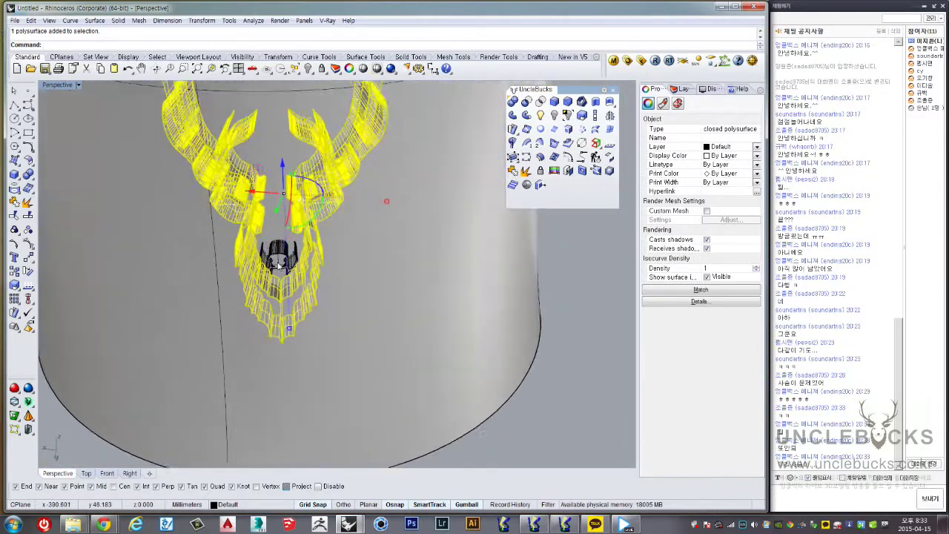
pyautogui.scroll(3, 252, 201)
pyautogui.keyDown('shift'); pyautogui.click(296, 223); pyautogui.keyUp('shift')
pyautogui.scroll(3, 324, 232)
pyautogui.moveTo(323, 232)
pyautogui.mouseDown(button='right')
pyautogui.moveTo(350, 257)
pyautogui.moveTo(425, 272)
pyautogui.moveTo(416, 222)
pyautogui.moveTo(393, 241)
pyautogui.mouseUp(button='right')
pyautogui.scroll(-3, 349, 256)
pyautogui.scroll(-3, 350, 256)
pyautogui.scroll(-3, 327, 252)
pyautogui.scroll(3, 350, 253)
pyautogui.moveTo(324, 141)
pyautogui.mouseDown(button='right')
pyautogui.moveTo(360, 230)
pyautogui.moveTo(489, 252)
pyautogui.mouseUp(button='right')
pyautogui.scroll(5, 360, 230)
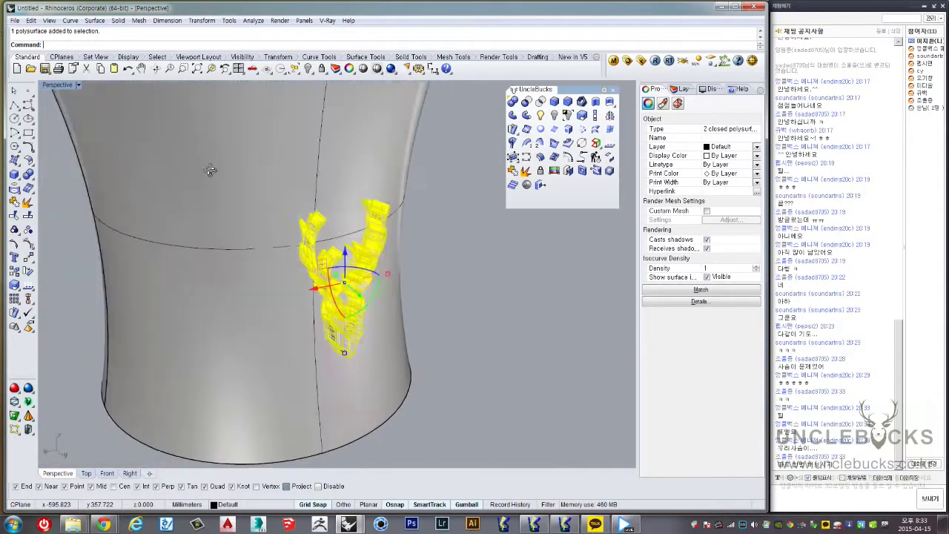
# Intersect both deer logo solids with the cup surface to get their outline curves
pyautogui.press('Escape')
pyautogui.moveTo(354, 237); pyautogui.dragTo(324, 213, button='right')
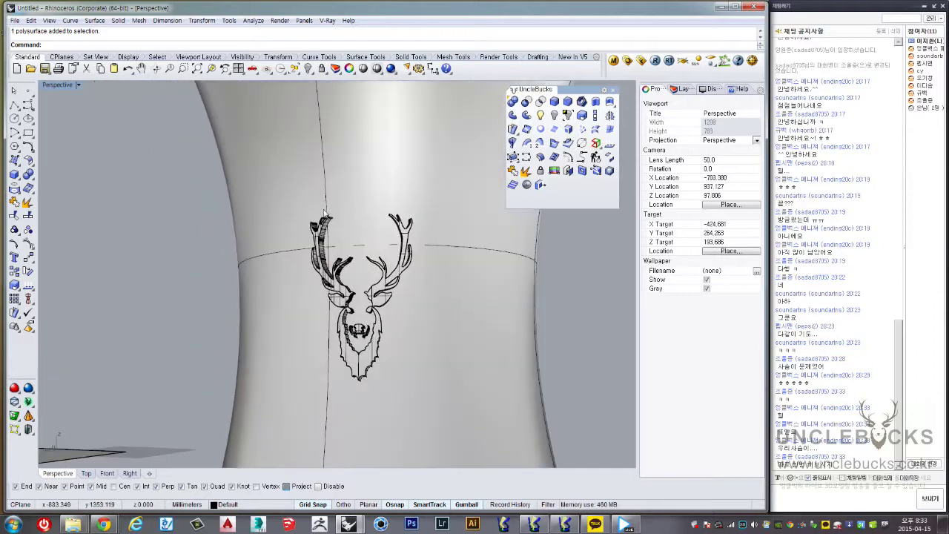
pyautogui.moveTo(496, 412); pyautogui.dragTo(330, 191)
pyautogui.moveTo(330, 191); pyautogui.dragTo(354, 334, button='right')
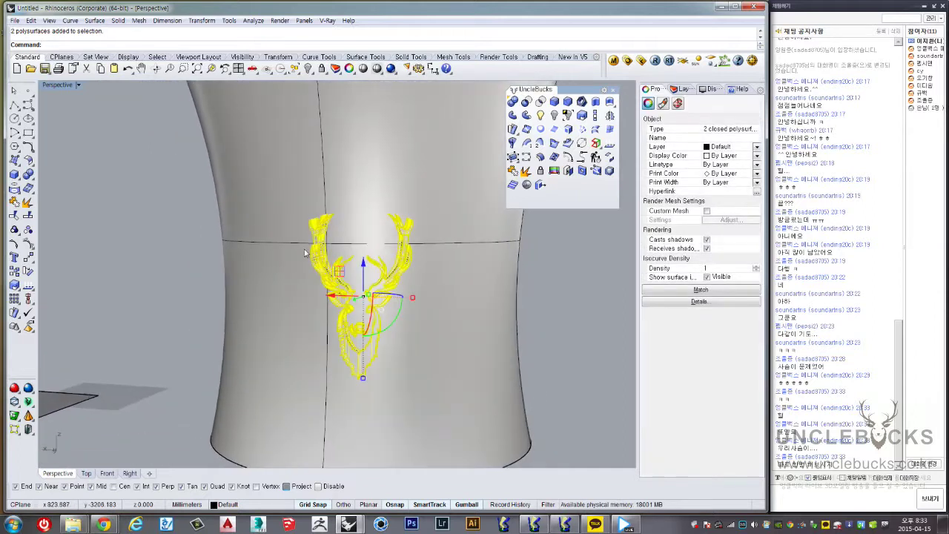
pyautogui.moveTo(303, 253); pyautogui.dragTo(319, 289, button='right')
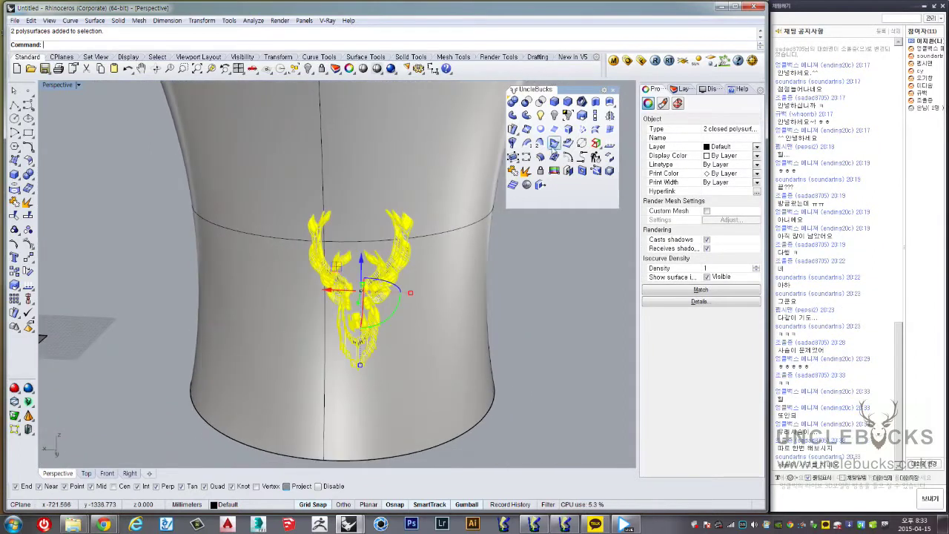
pyautogui.moveTo(408, 141); pyautogui.dragTo(428, 209, button='right')
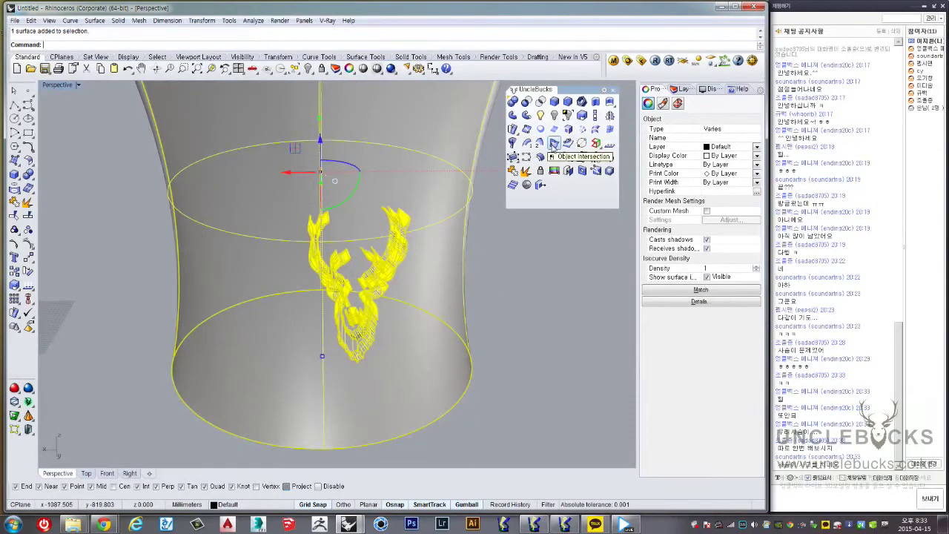
pyautogui.click(553, 145)
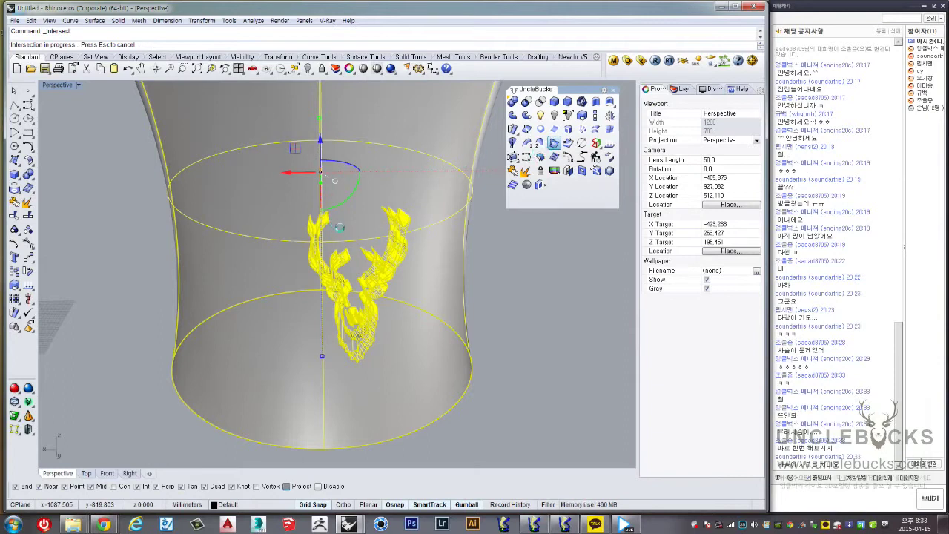
# Make a copy of the cup surface beside the original
pyautogui.moveTo(344, 232); pyautogui.dragTo(370, 245, button='right')
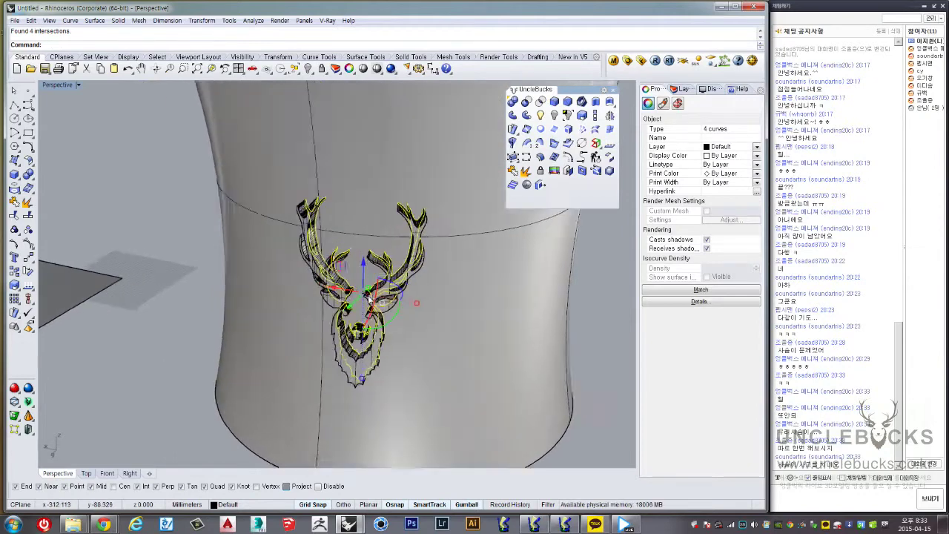
pyautogui.scroll(3, 363, 296)
pyautogui.moveTo(366, 307); pyautogui.dragTo(395, 316, button='right')
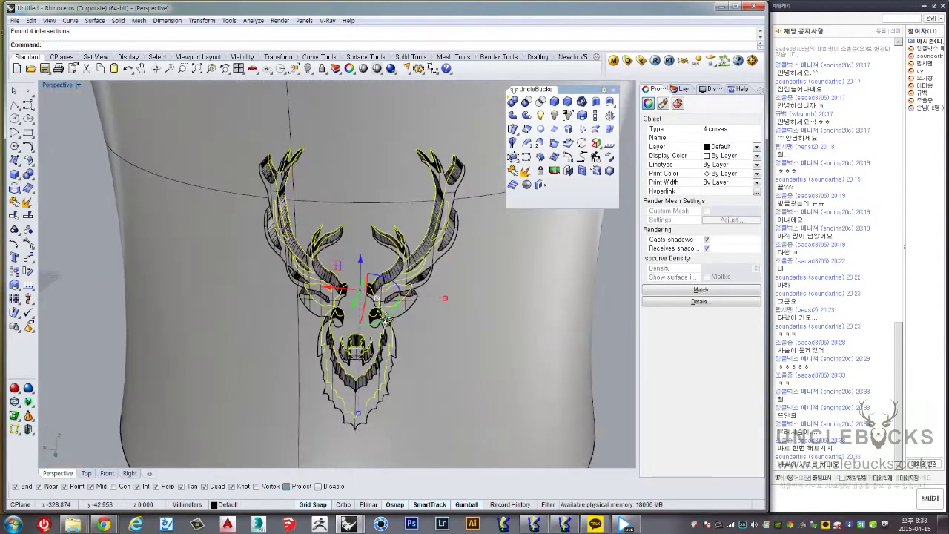
pyautogui.scroll(-3, 395, 316)
pyautogui.keyDown('shift'); pyautogui.click(384, 206); pyautogui.keyUp('shift')
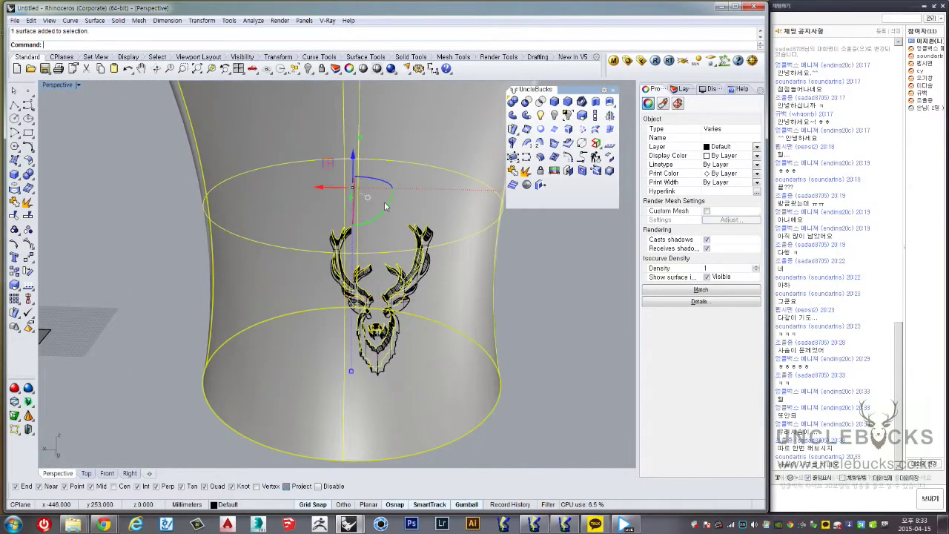
pyautogui.scroll(-3, 385, 206)
pyautogui.moveTo(385, 206); pyautogui.dragTo(250, 184, button='right')
pyautogui.keyDown('alt'); pyautogui.moveTo(250, 184); pyautogui.dragTo(326, 261); pyautogui.keyUp('alt')
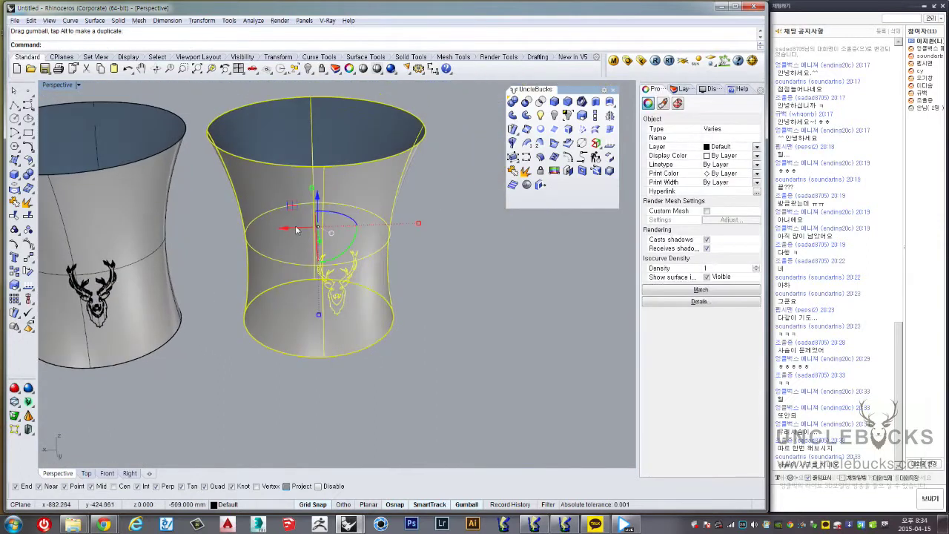
pyautogui.press('Escape')
# Split the cup surface along the deer logo intersection curves
pyautogui.moveTo(326, 261); pyautogui.dragTo(438, 282, button='right')
pyautogui.click(406, 276)
pyautogui.scroll(3, 406, 276)
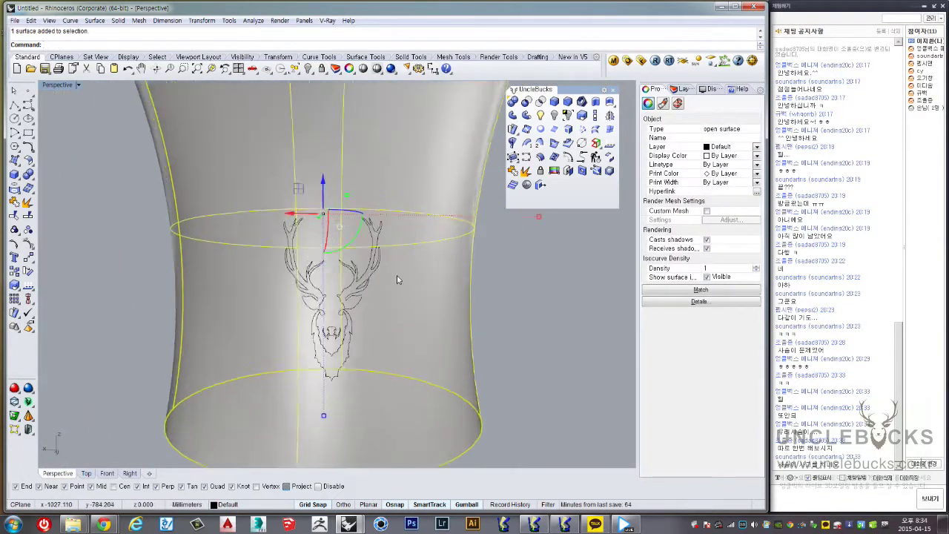
pyautogui.scroll(3, 396, 275)
pyautogui.scroll(-3, 355, 262)
pyautogui.scroll(-2, 364, 278)
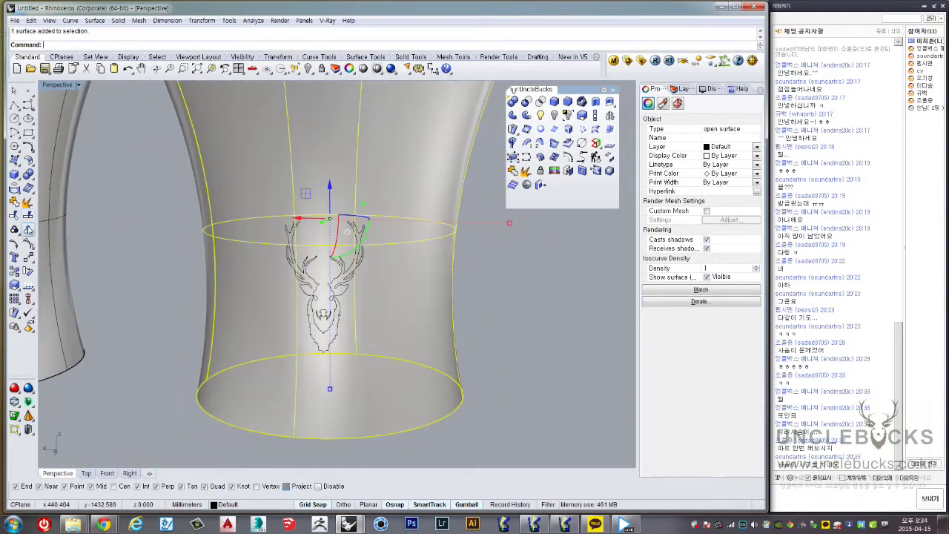
pyautogui.click(28, 214)
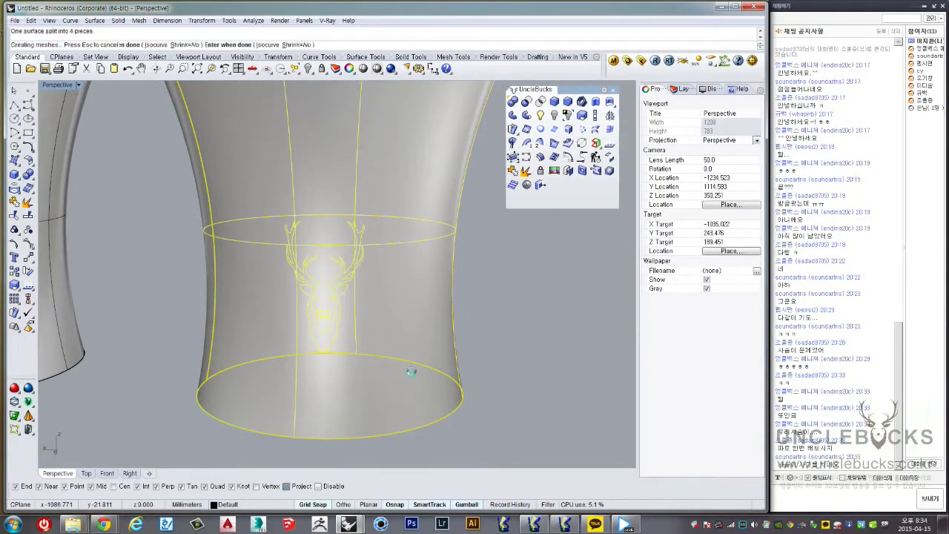
# Delete the split-off nose piece from the cup surface, leaving a hole
pyautogui.scroll(2, 371, 286)
pyautogui.scroll(3, 334, 278)
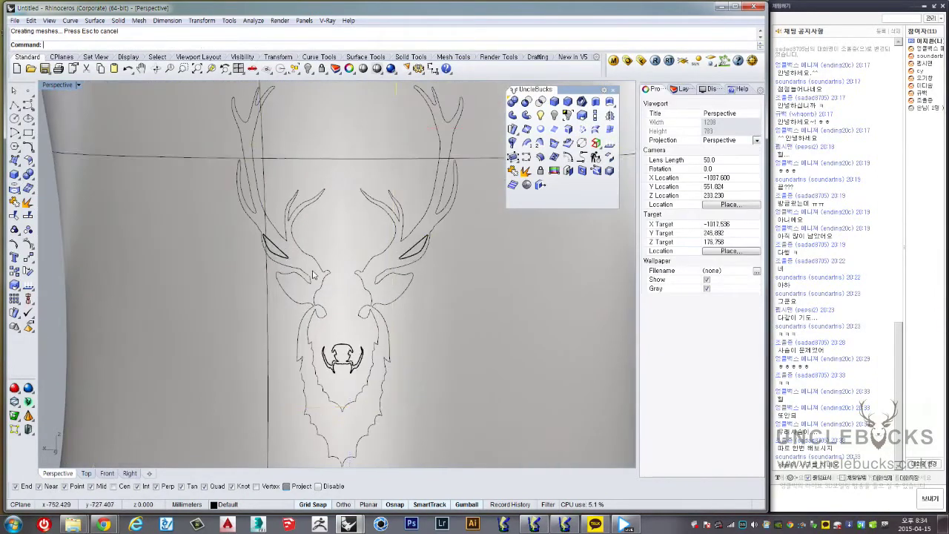
pyautogui.click(315, 274)
pyautogui.click(312, 258)
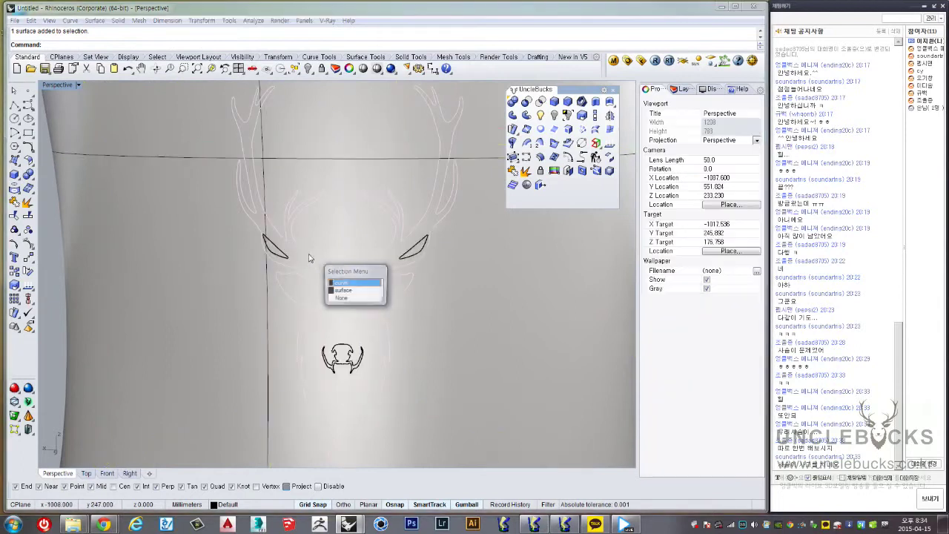
pyautogui.click(346, 282)
pyautogui.moveTo(346, 282)
pyautogui.mouseDown(button='right')
pyautogui.moveTo(354, 340)
pyautogui.moveTo(338, 330)
pyautogui.mouseUp(button='right')
pyautogui.click(338, 331)
pyautogui.click(363, 369)
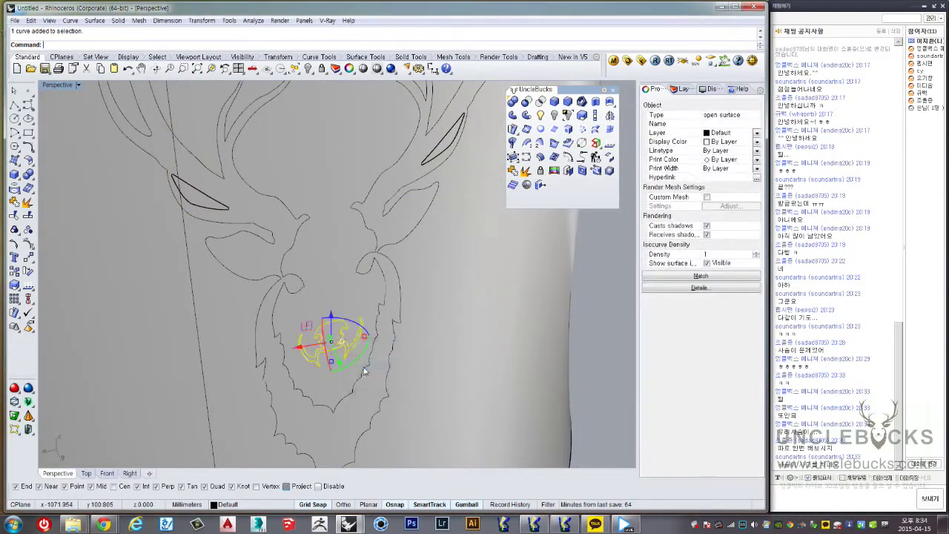
pyautogui.moveTo(363, 369); pyautogui.dragTo(358, 233, button='right')
pyautogui.press('Delete')
# Remove the left and right eye surface pieces from the cup
pyautogui.click(358, 234)
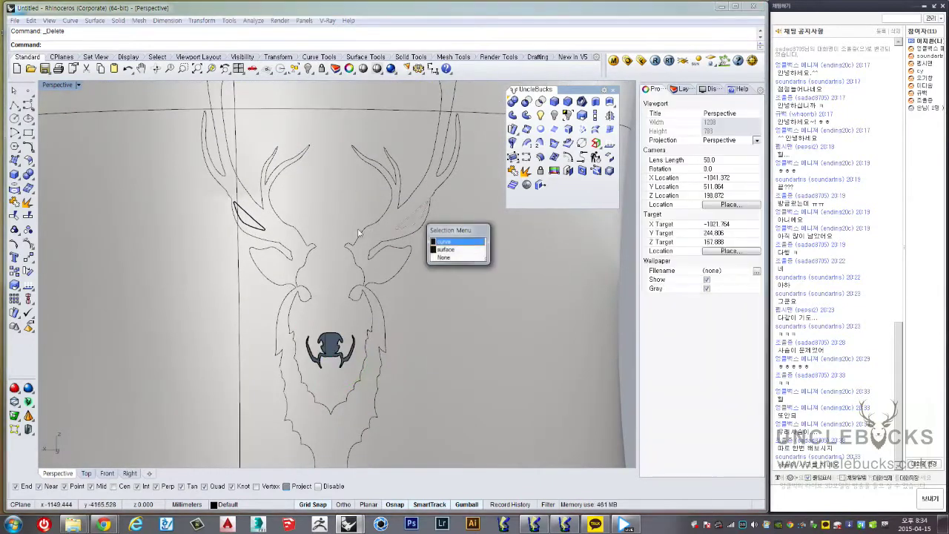
pyautogui.press('Return')
pyautogui.click(291, 235)
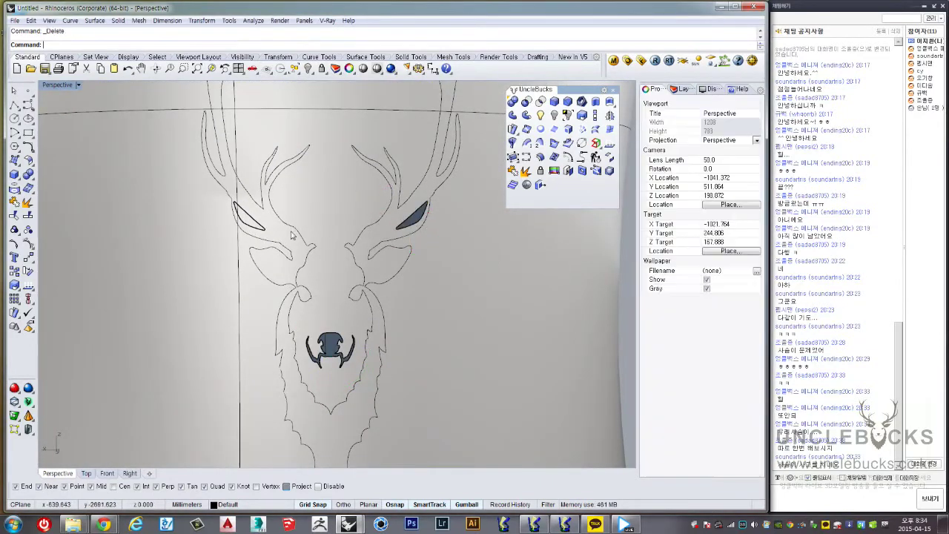
pyautogui.click(248, 222)
pyautogui.scroll(-6, 250, 237)
pyautogui.press('Escape')
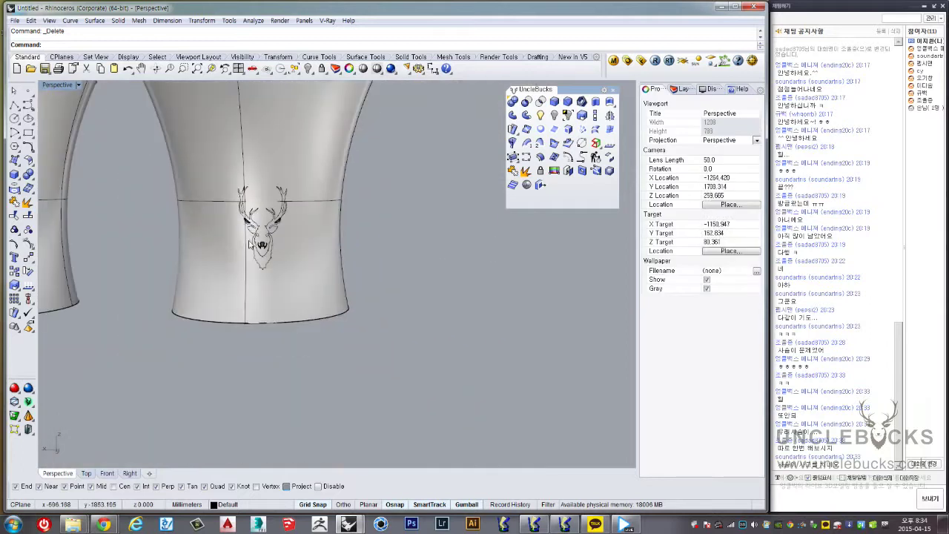
pyautogui.scroll(-5, 248, 243)
# Remove the deer outline curves from both the right and left cups
pyautogui.moveTo(241, 236); pyautogui.dragTo(313, 296)
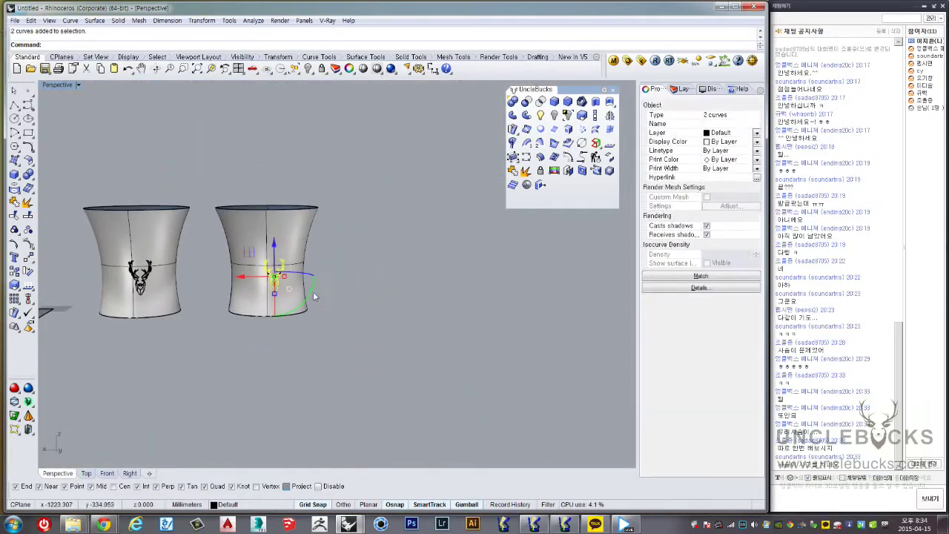
pyautogui.scroll(3, 311, 291)
pyautogui.keyDown('shift'); pyautogui.moveTo(215, 269); pyautogui.dragTo(324, 270, button='right'); pyautogui.keyUp('shift')
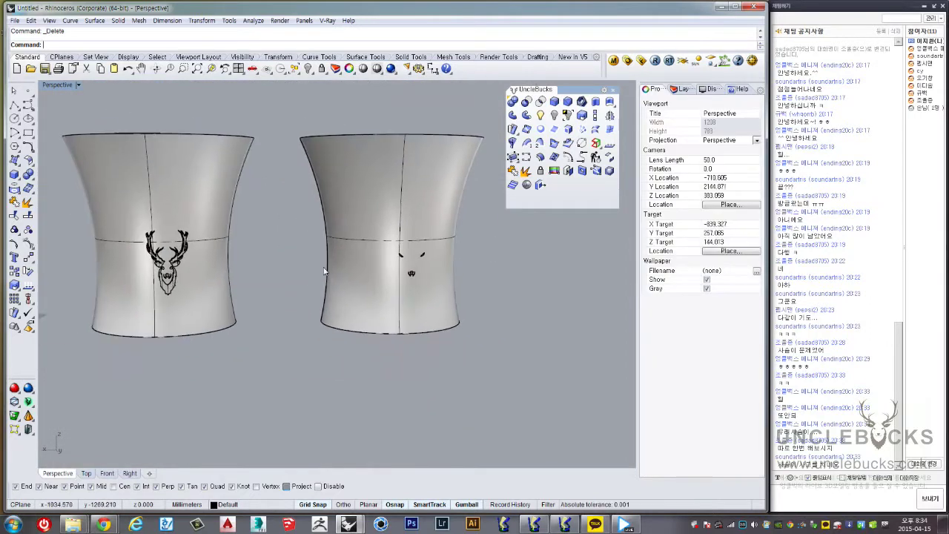
pyautogui.click(168, 252)
pyautogui.moveTo(242, 308); pyautogui.dragTo(308, 327, button='right')
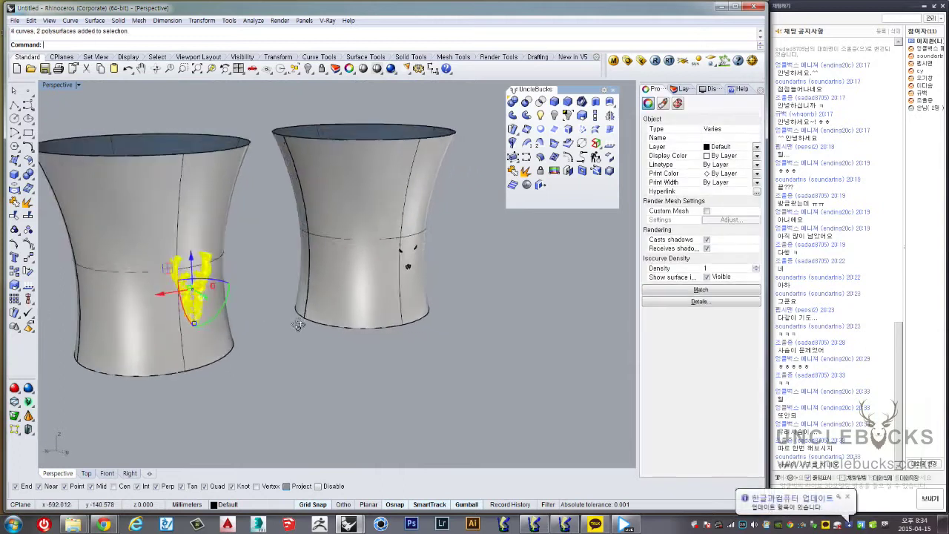
pyautogui.scroll(-3, 309, 327)
# Extrude the flat UNCLEBUCKS plate about 32 mm downward into a solid slab and select it
pyautogui.moveTo(195, 368); pyautogui.dragTo(310, 257, button='right')
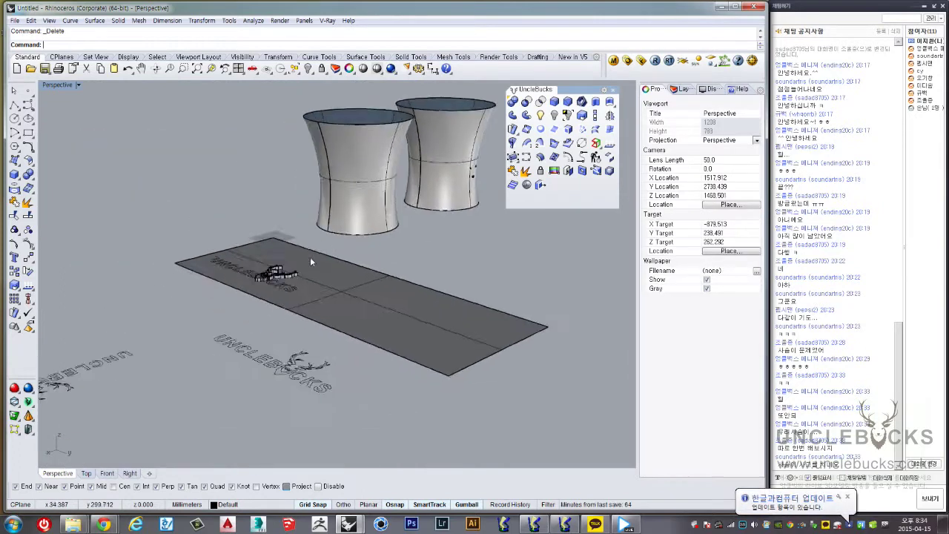
pyautogui.scroll(3, 310, 257)
pyautogui.scroll(2, 278, 333)
pyautogui.moveTo(278, 333); pyautogui.dragTo(373, 329, button='right')
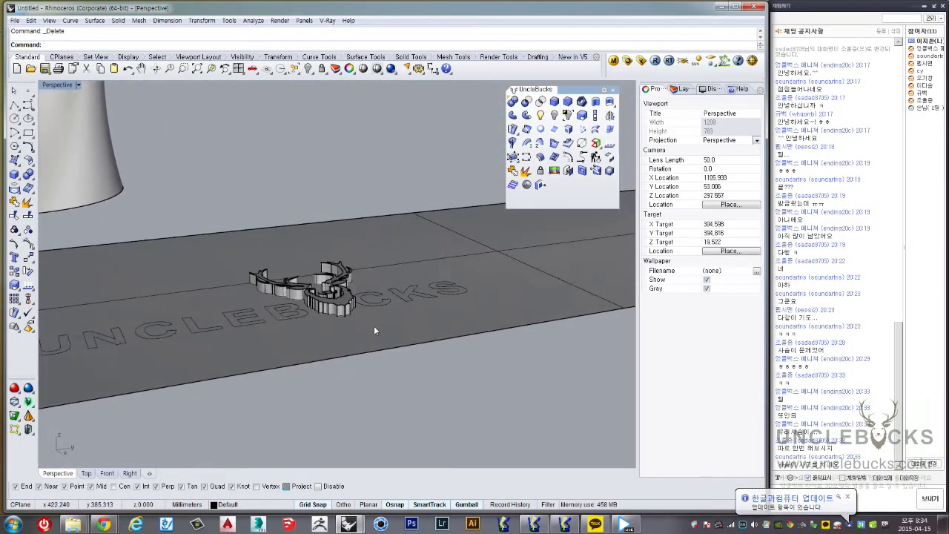
pyautogui.click(374, 329)
pyautogui.scroll(-2, 375, 338)
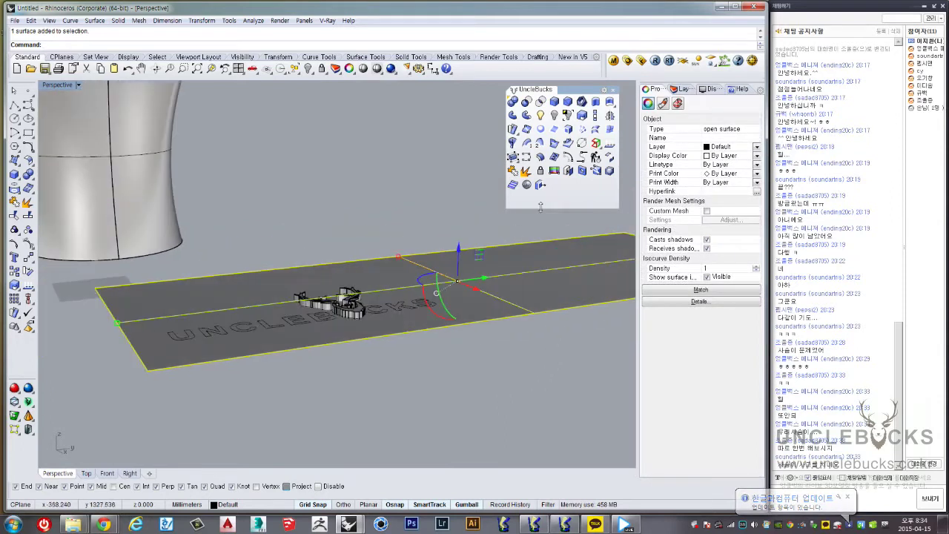
pyautogui.click(609, 101)
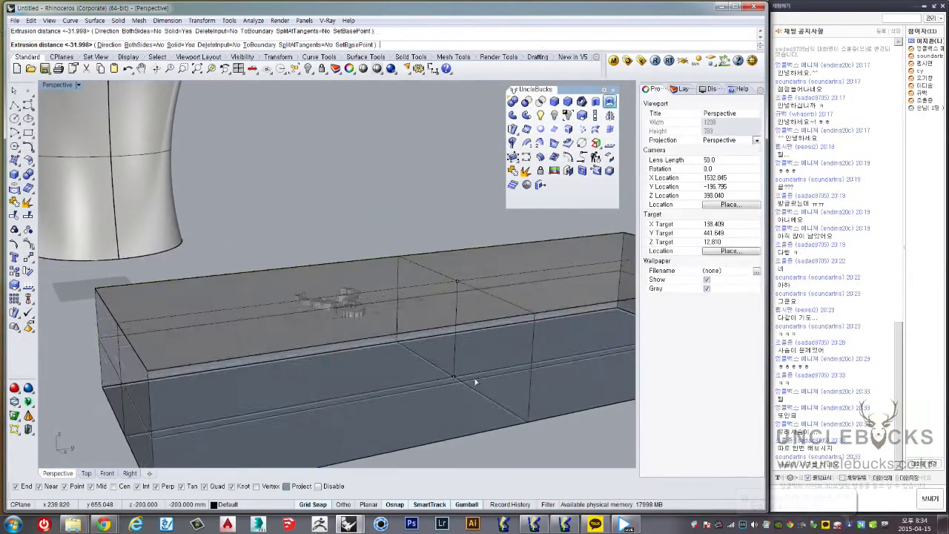
pyautogui.moveTo(375, 338)
pyautogui.mouseDown(button='right')
pyautogui.moveTo(402, 390)
pyautogui.moveTo(424, 331)
pyautogui.mouseUp(button='right')
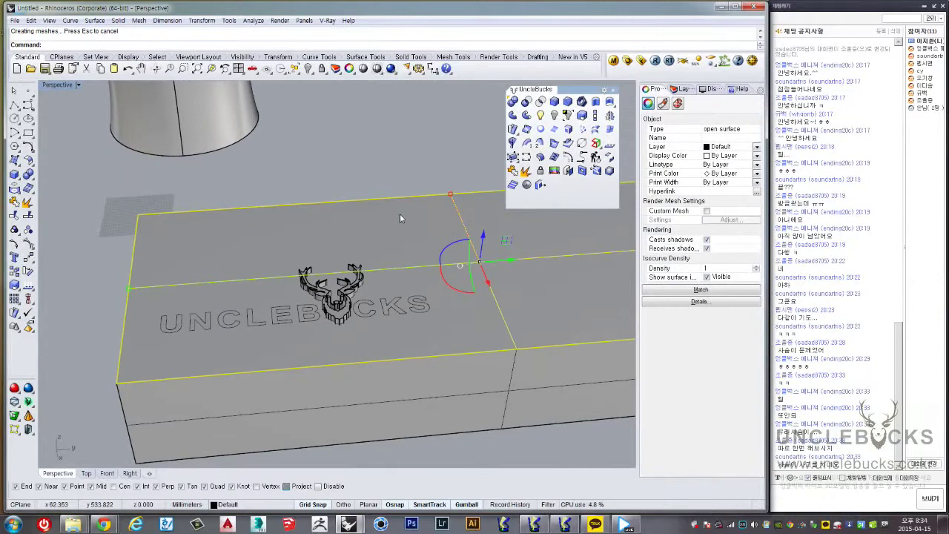
pyautogui.press('Escape')
pyautogui.click(455, 342)
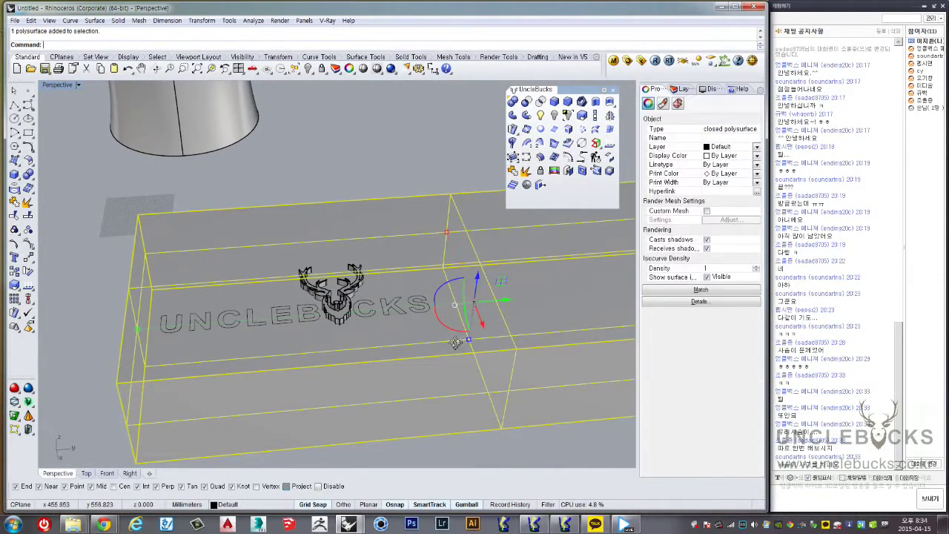
pyautogui.moveTo(455, 341); pyautogui.dragTo(268, 230, button='right')
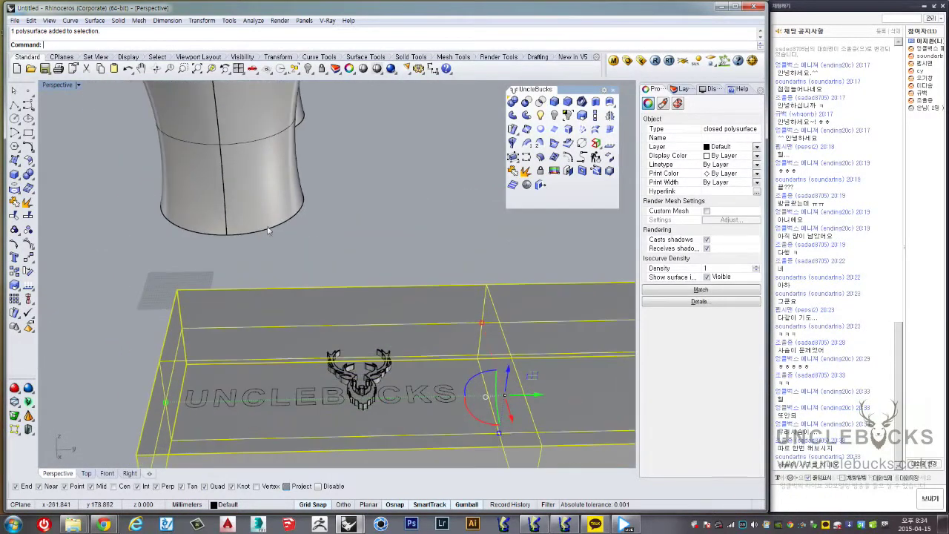
pyautogui.scroll(5, 326, 339)
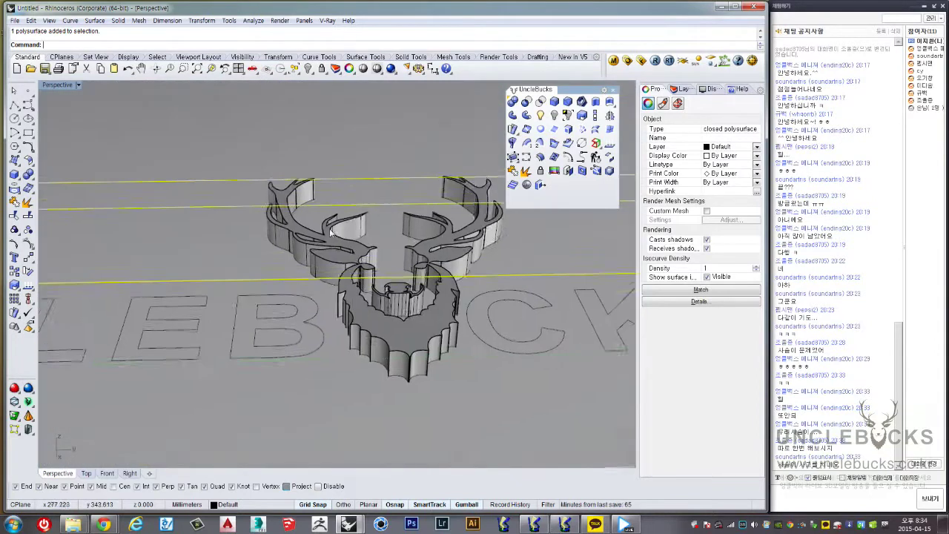
# Boolean-union the raised deer logo extrusions into one solid
pyautogui.keyDown('shift'); pyautogui.click(329, 254); pyautogui.keyUp('shift')
pyautogui.scroll(-3, 329, 255)
pyautogui.scroll(-3, 297, 222)
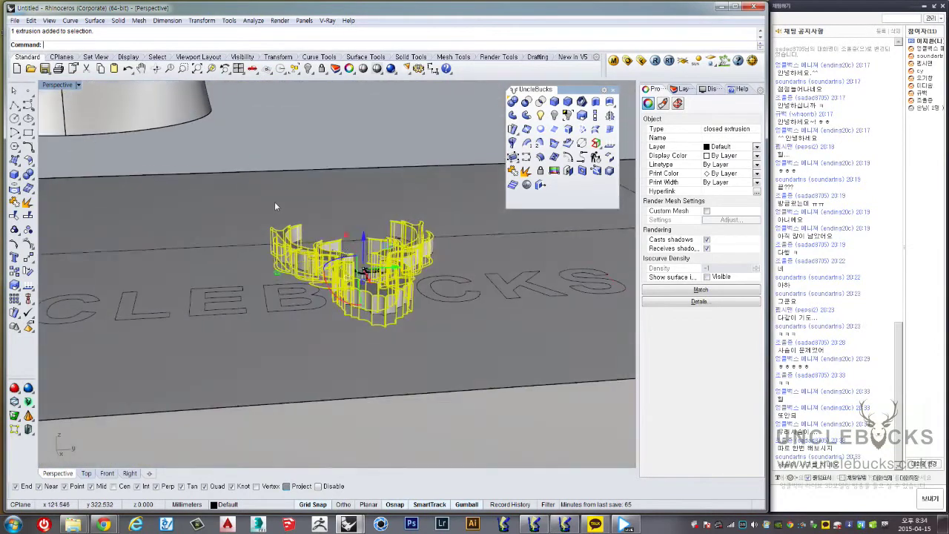
pyautogui.moveTo(393, 198)
pyautogui.mouseDown(button='right')
pyautogui.moveTo(364, 269)
pyautogui.moveTo(469, 237)
pyautogui.mouseUp(button='right')
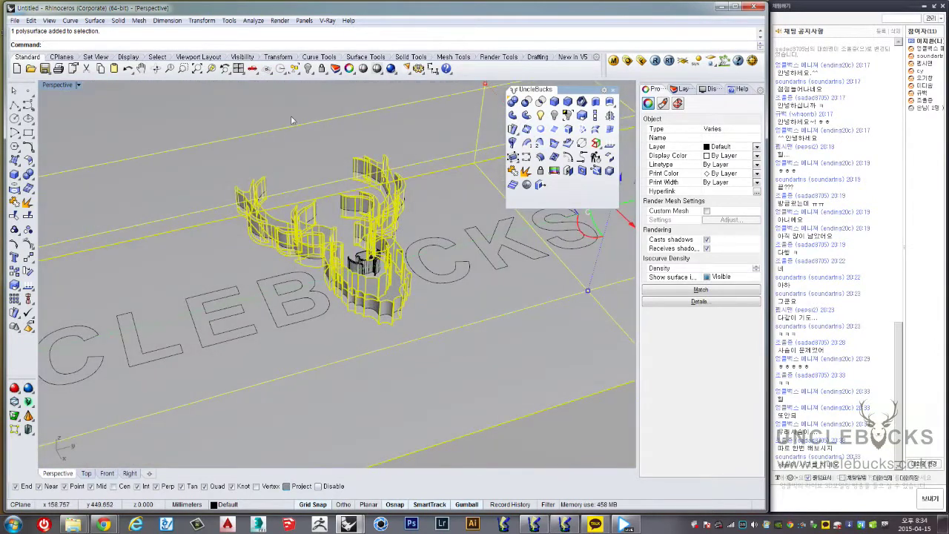
pyautogui.click(27, 173)
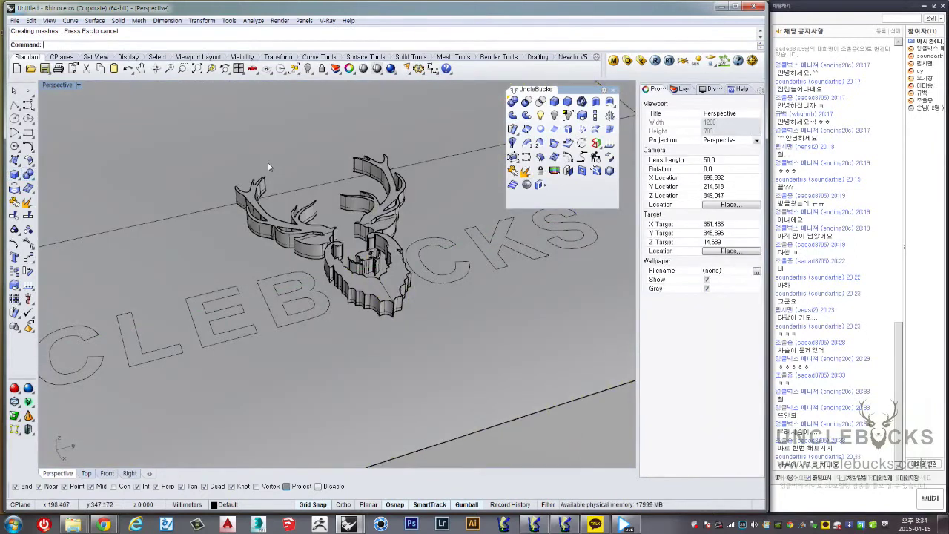
pyautogui.scroll(2, 318, 237)
pyautogui.scroll(2, 334, 245)
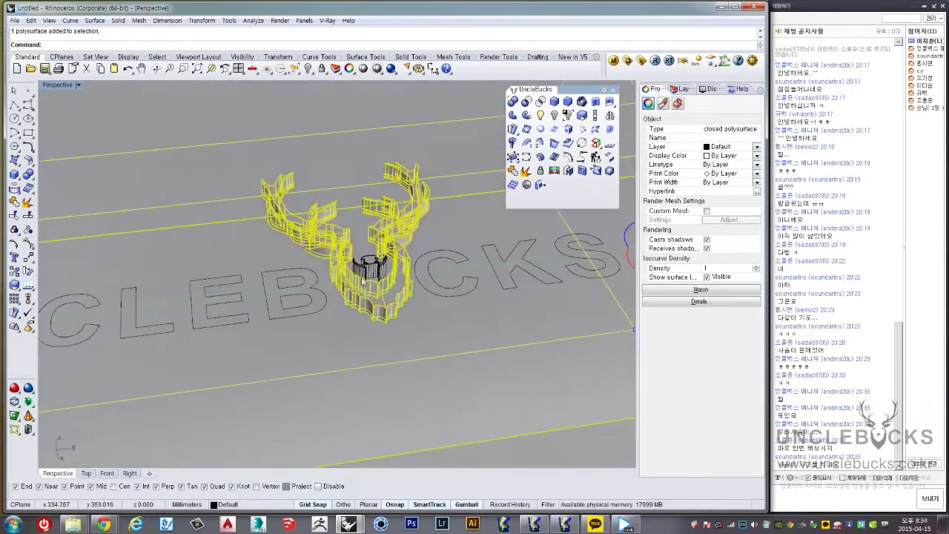
pyautogui.scroll(3, 364, 252)
# Boolean-union the inner nose extrusion with the deer solid
pyautogui.click(370, 256)
pyautogui.moveTo(377, 247)
pyautogui.mouseDown(button='right')
pyautogui.moveTo(349, 222)
pyautogui.moveTo(346, 257)
pyautogui.mouseUp(button='right')
pyautogui.keyDown('shift'); pyautogui.click(345, 257); pyautogui.keyUp('shift')
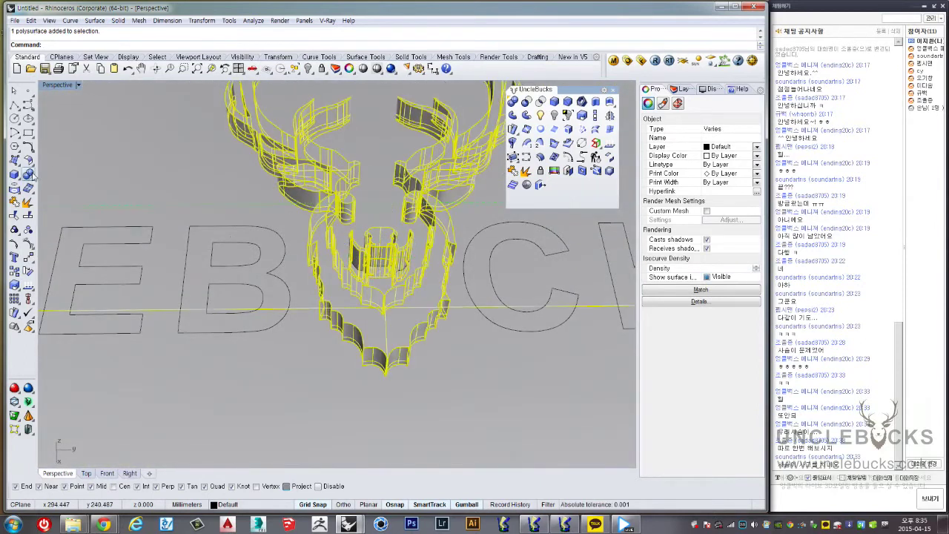
pyautogui.click(370, 253)
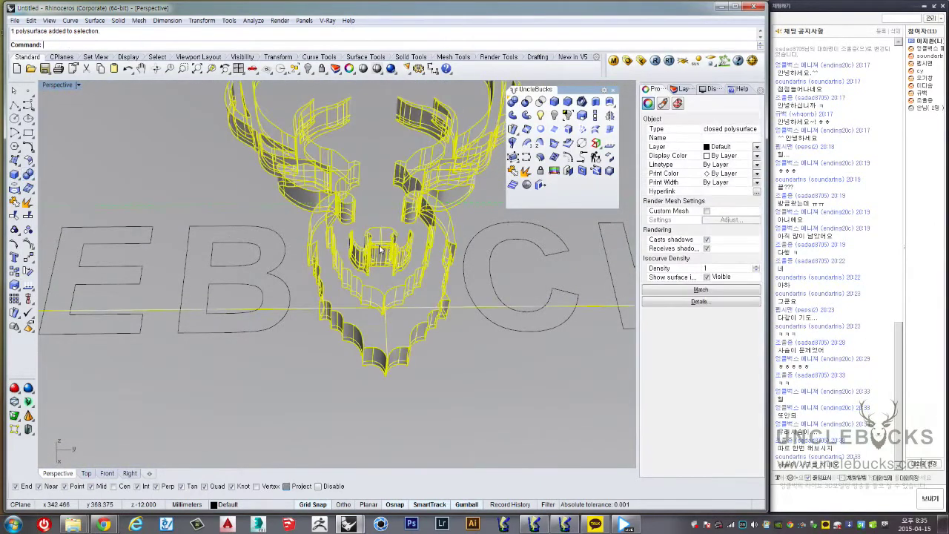
pyautogui.scroll(-3, 378, 245)
pyautogui.moveTo(378, 245)
pyautogui.mouseDown(button='right')
pyautogui.moveTo(407, 208)
pyautogui.moveTo(230, 167)
pyautogui.moveTo(311, 275)
pyautogui.moveTo(223, 215)
pyautogui.moveTo(306, 222)
pyautogui.moveTo(435, 201)
pyautogui.moveTo(392, 213)
pyautogui.moveTo(448, 246)
pyautogui.mouseUp(button='right')
# Select the front cup surface and view the cups from a low angle
pyautogui.click(222, 215)
pyautogui.scroll(5, 237, 219)
pyautogui.scroll(-3, 436, 201)
pyautogui.moveTo(545, 254); pyautogui.dragTo(410, 234, button='right')
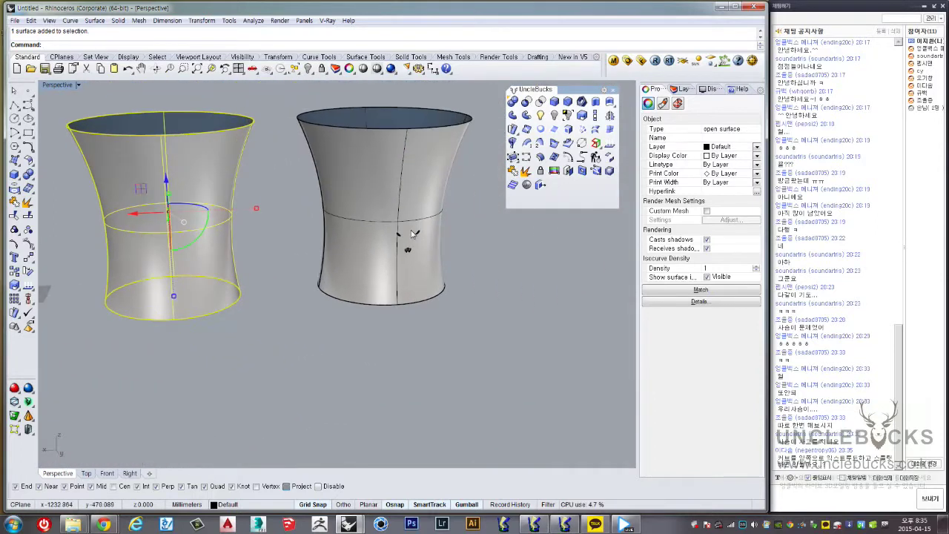
pyautogui.scroll(3, 410, 233)
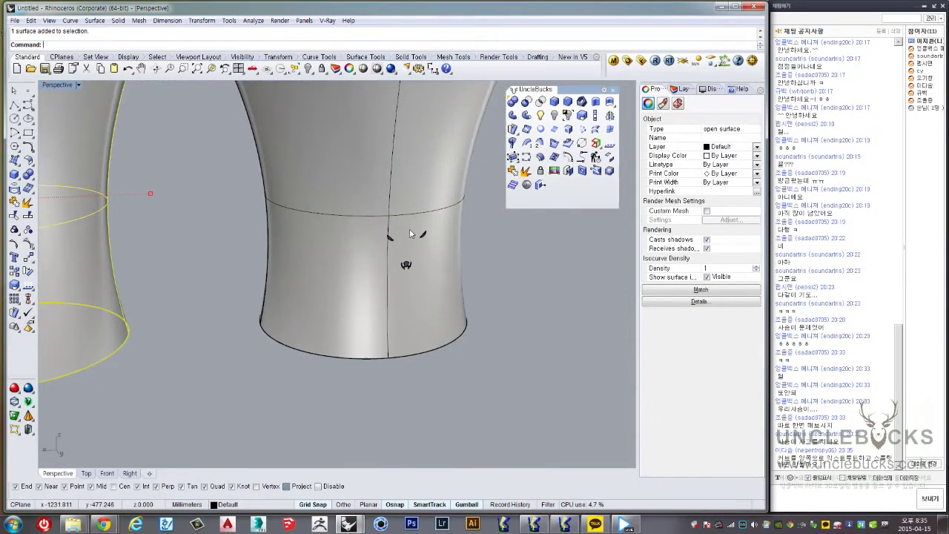
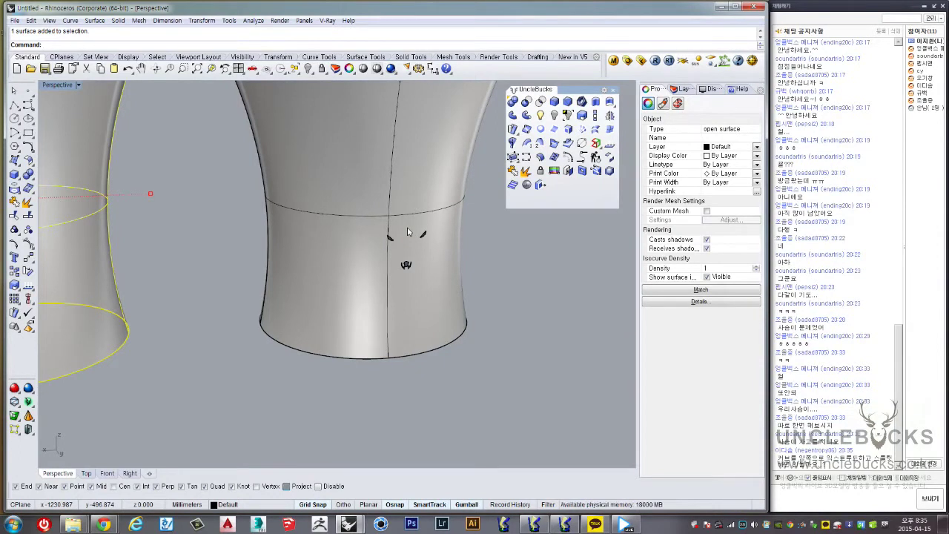
# Select the five surfaces of the box around the UNCLEBUCKS lettering and delete them
pyautogui.moveTo(370, 233); pyautogui.dragTo(438, 255, button='right')
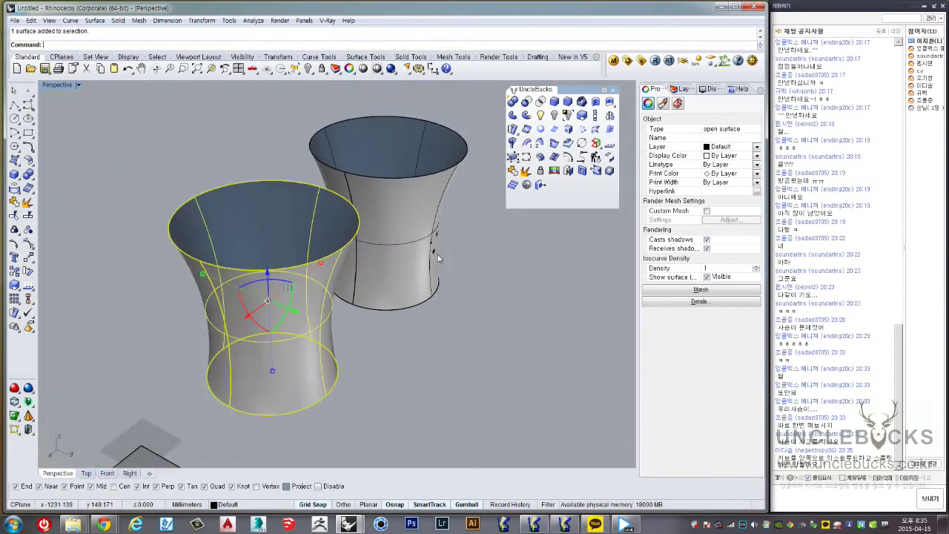
pyautogui.scroll(3, 437, 254)
pyautogui.click(310, 265)
pyautogui.scroll(-5, 309, 261)
pyautogui.scroll(3, 369, 249)
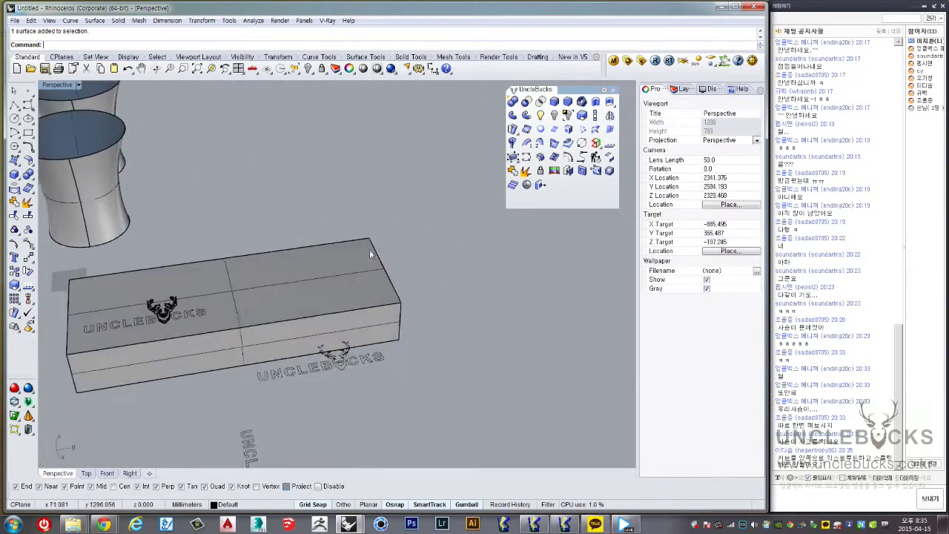
pyautogui.scroll(3, 179, 302)
pyautogui.moveTo(298, 253)
pyautogui.mouseDown(button='right')
pyautogui.moveTo(350, 224)
pyautogui.moveTo(300, 276)
pyautogui.moveTo(282, 267)
pyautogui.moveTo(343, 222)
pyautogui.moveTo(308, 278)
pyautogui.moveTo(489, 198)
pyautogui.moveTo(423, 332)
pyautogui.moveTo(378, 372)
pyautogui.mouseUp(button='right')
pyautogui.click(281, 267)
pyautogui.moveTo(96, 321); pyautogui.dragTo(95, 321)
pyautogui.moveTo(221, 323); pyautogui.dragTo(212, 349, button='right')
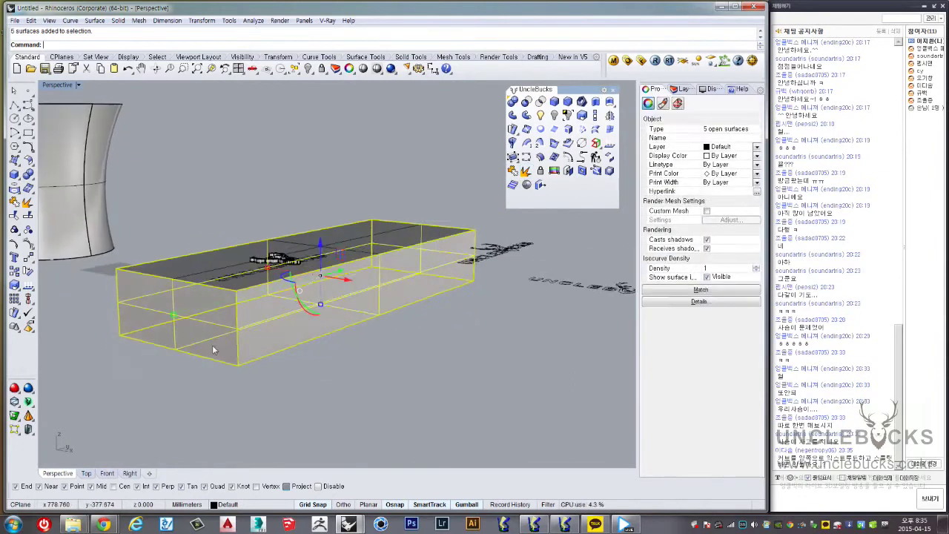
pyautogui.press('Delete')
# Join the deer logo pieces and the flat slab into one polysurface
pyautogui.moveTo(280, 311)
pyautogui.mouseDown(button='right')
pyautogui.moveTo(289, 239)
pyautogui.moveTo(321, 205)
pyautogui.moveTo(382, 212)
pyautogui.mouseUp(button='right')
pyautogui.scroll(2, 330, 276)
pyautogui.click(363, 218)
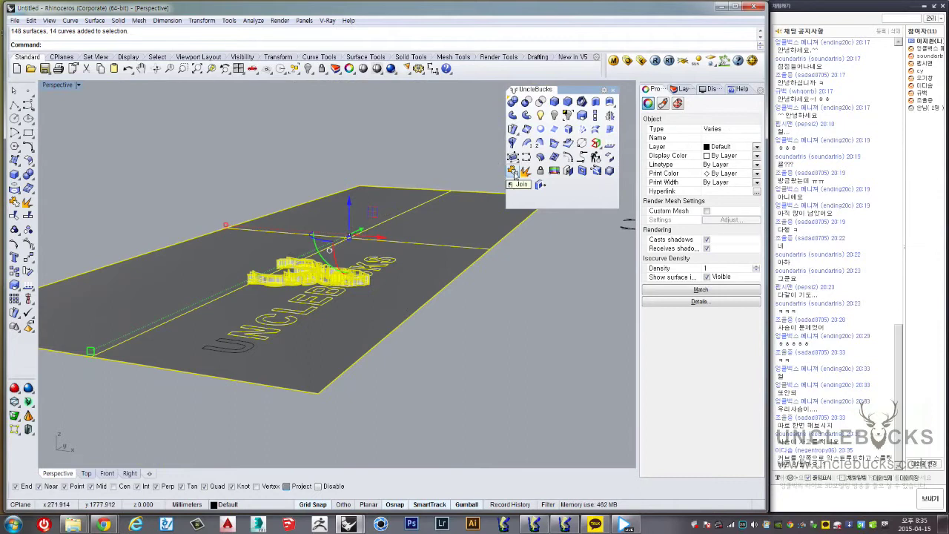
pyautogui.press('Escape')
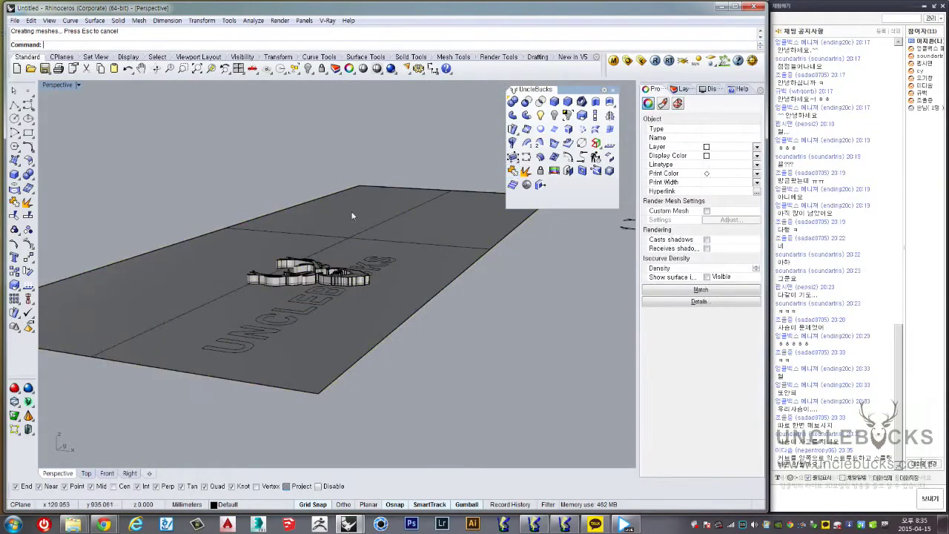
pyautogui.moveTo(319, 223)
pyautogui.mouseDown(button='right')
pyautogui.moveTo(358, 171)
pyautogui.moveTo(398, 254)
pyautogui.mouseUp(button='right')
pyautogui.click(358, 194)
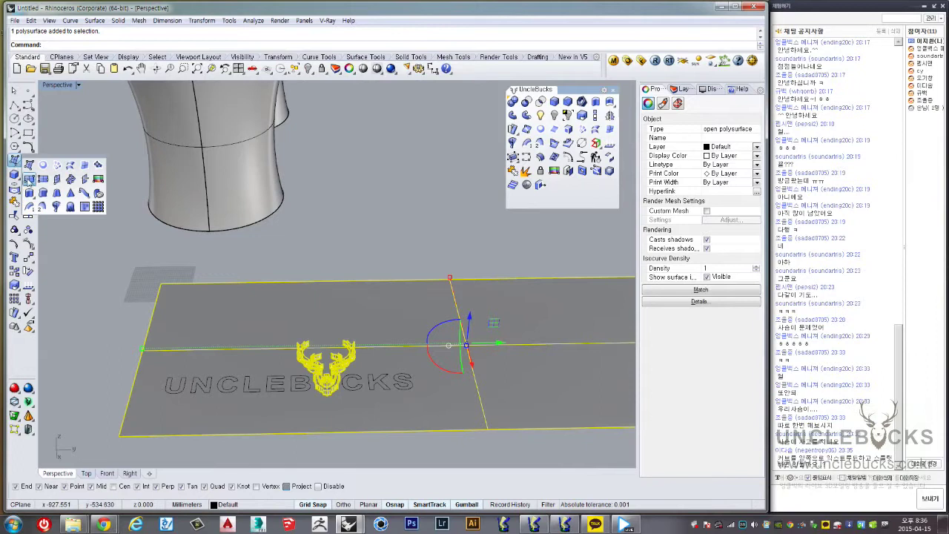
# Pick the single slab surface from the overlapping objects, undoing an accidental move
pyautogui.click(28, 179)
pyautogui.moveTo(207, 256); pyautogui.dragTo(142, 242, button='right')
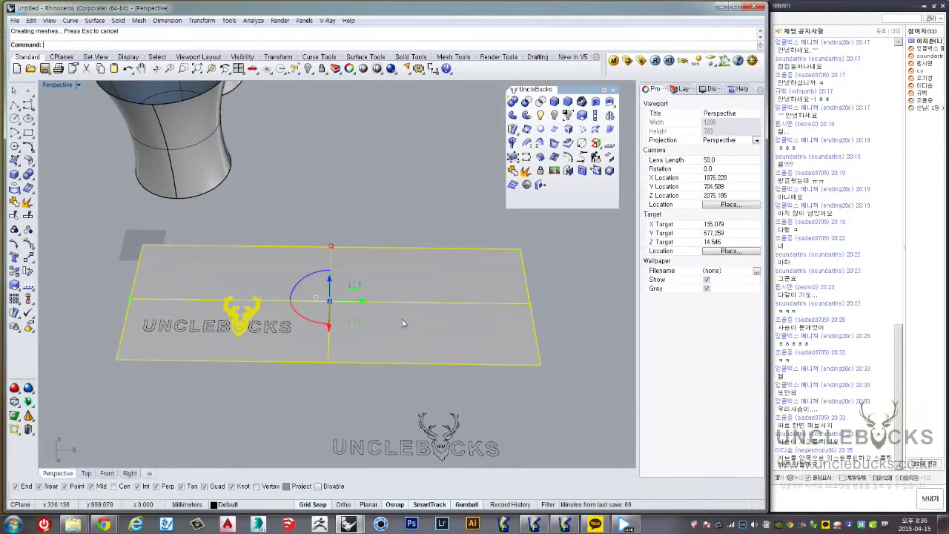
pyautogui.click(162, 252)
pyautogui.click(192, 280)
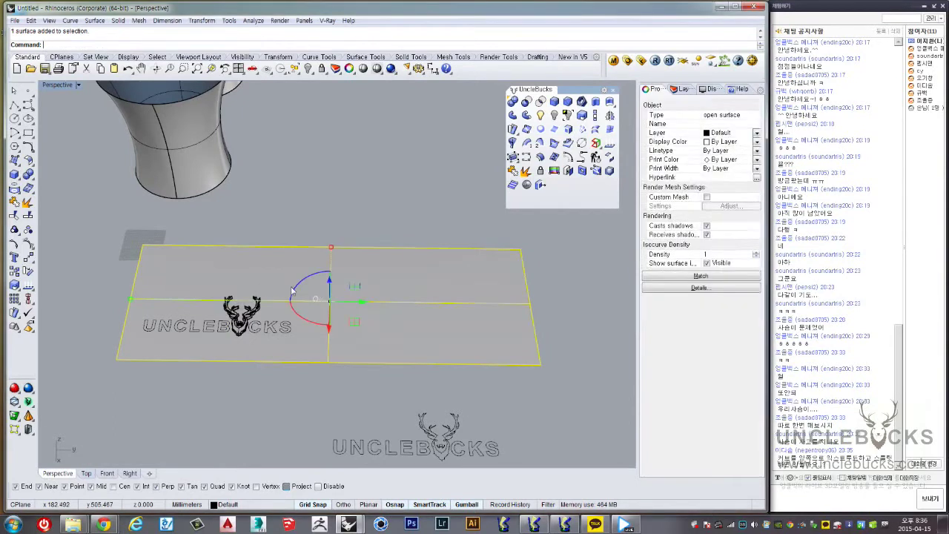
pyautogui.moveTo(350, 320); pyautogui.dragTo(404, 270)
pyautogui.hotkey('ctrl', 'z')
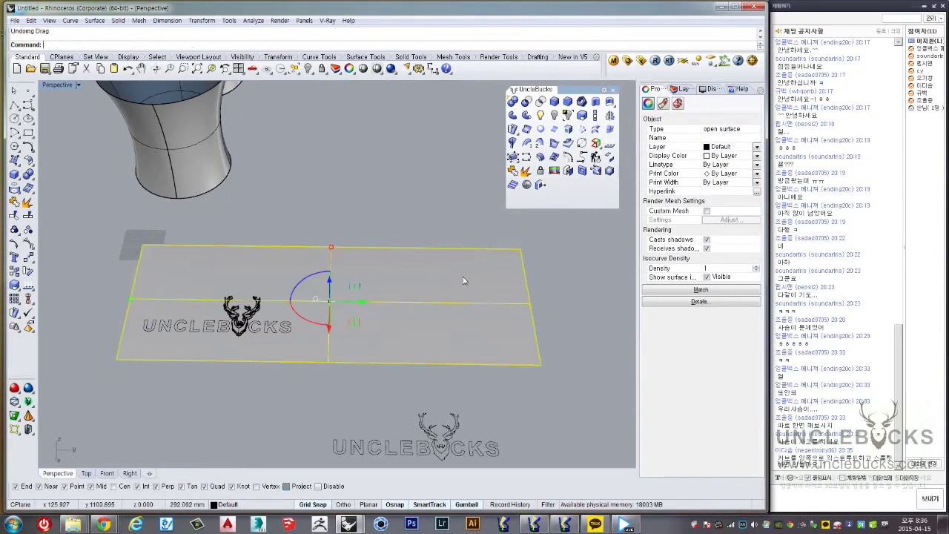
pyautogui.press('Escape')
# Flow the slab-and-deer polysurface onto the vase as the target surface
pyautogui.click(238, 318)
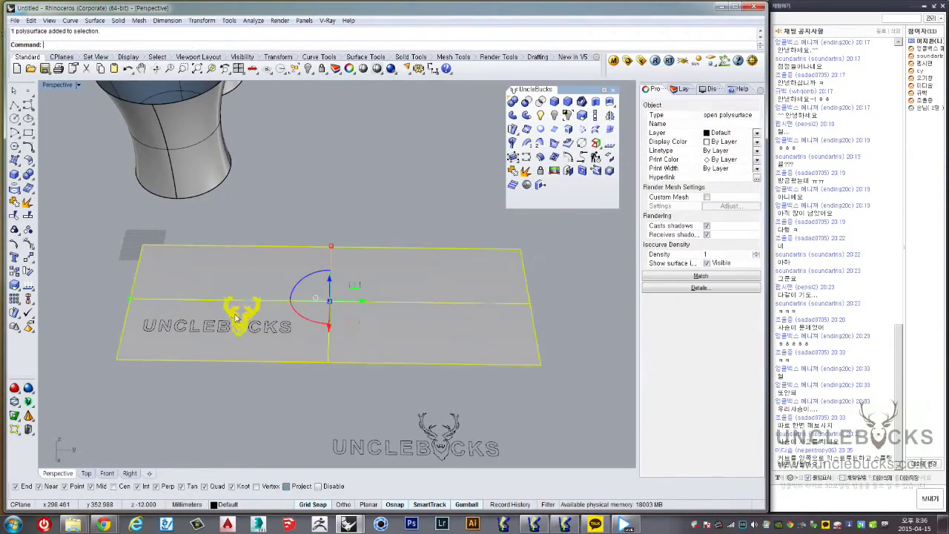
pyautogui.scroll(3, 226, 300)
pyautogui.keyDown('shift'); pyautogui.moveTo(180, 270); pyautogui.dragTo(310, 258, button='right'); pyautogui.keyUp('shift')
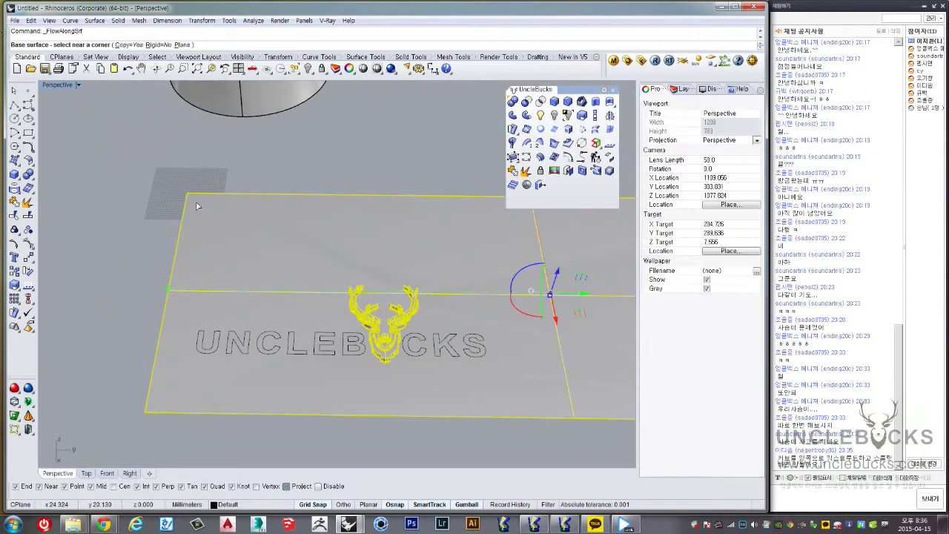
pyautogui.moveTo(197, 202); pyautogui.dragTo(300, 183, button='right')
pyautogui.click(304, 181)
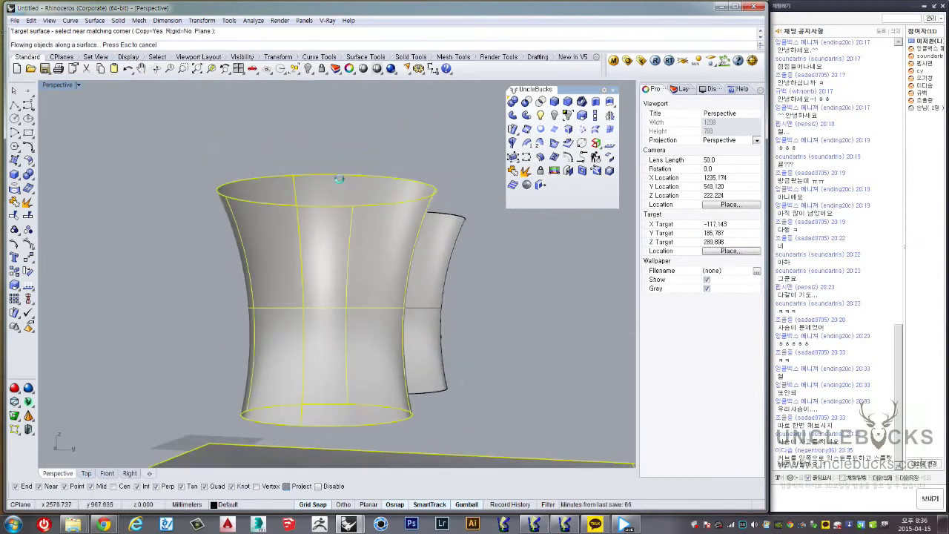
# Orbit around the cup to inspect the logo flowed onto the vase
pyautogui.moveTo(338, 179)
pyautogui.mouseDown(button='right')
pyautogui.moveTo(289, 246)
pyautogui.moveTo(353, 293)
pyautogui.mouseUp(button='right')
pyautogui.click(343, 295)
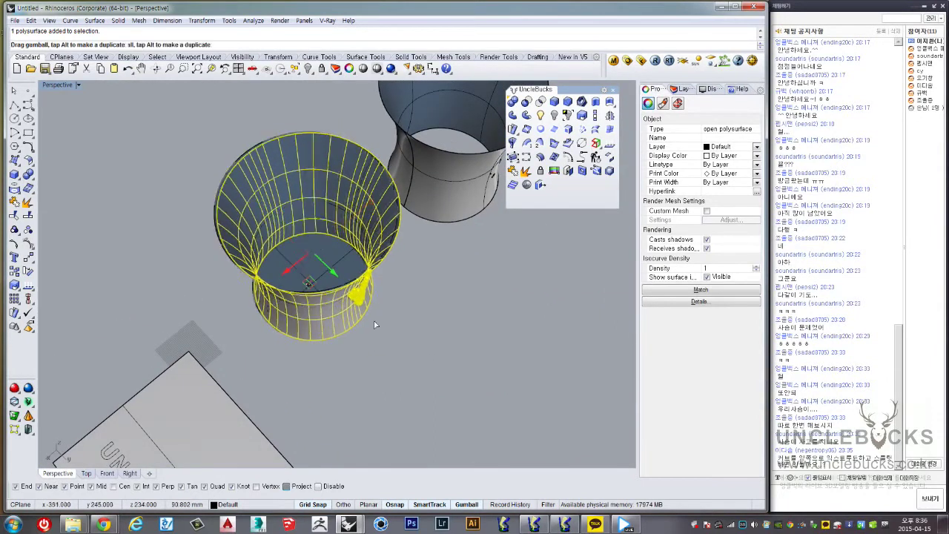
pyautogui.moveTo(317, 294)
pyautogui.mouseDown(button='right')
pyautogui.moveTo(373, 281)
pyautogui.moveTo(327, 237)
pyautogui.moveTo(482, 378)
pyautogui.moveTo(341, 245)
pyautogui.moveTo(279, 231)
pyautogui.mouseUp(button='right')
pyautogui.click(482, 378)
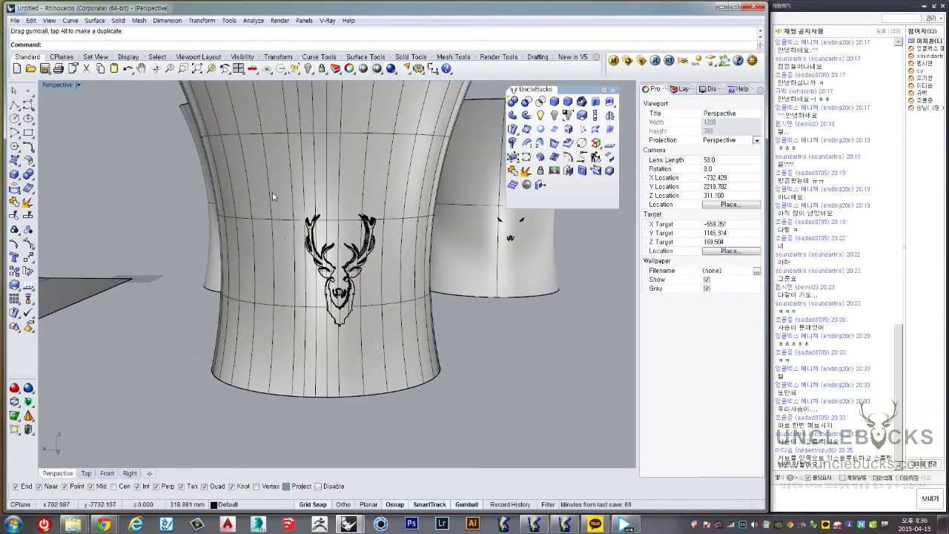
pyautogui.moveTo(272, 196)
pyautogui.mouseDown(button='right')
pyautogui.moveTo(293, 126)
pyautogui.moveTo(287, 239)
pyautogui.moveTo(312, 342)
pyautogui.mouseUp(button='right')
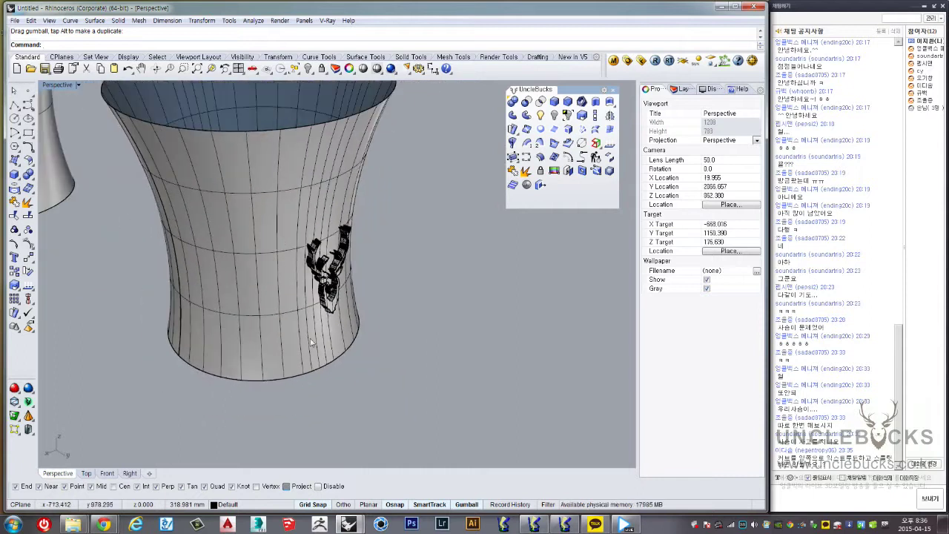
pyautogui.moveTo(349, 339)
pyautogui.mouseDown(button='right')
pyautogui.moveTo(330, 298)
pyautogui.moveTo(316, 313)
pyautogui.moveTo(269, 256)
pyautogui.moveTo(273, 137)
pyautogui.mouseUp(button='right')
# Select the logo slab polysurface and view it from above the cups
pyautogui.click(337, 299)
pyautogui.click(367, 309)
pyautogui.scroll(4, 342, 193)
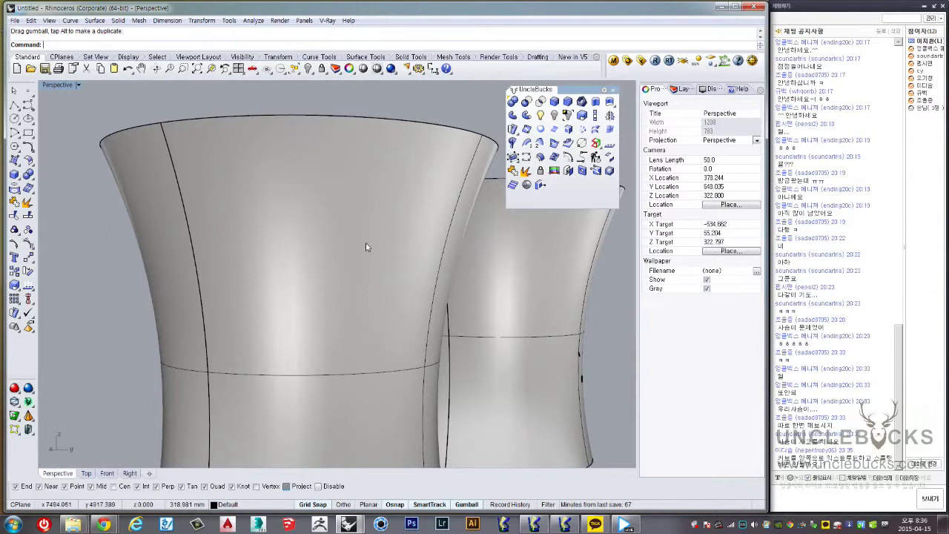
pyautogui.scroll(-5, 366, 247)
pyautogui.moveTo(367, 247); pyautogui.dragTo(259, 415, button='right')
pyautogui.scroll(2, 258, 419)
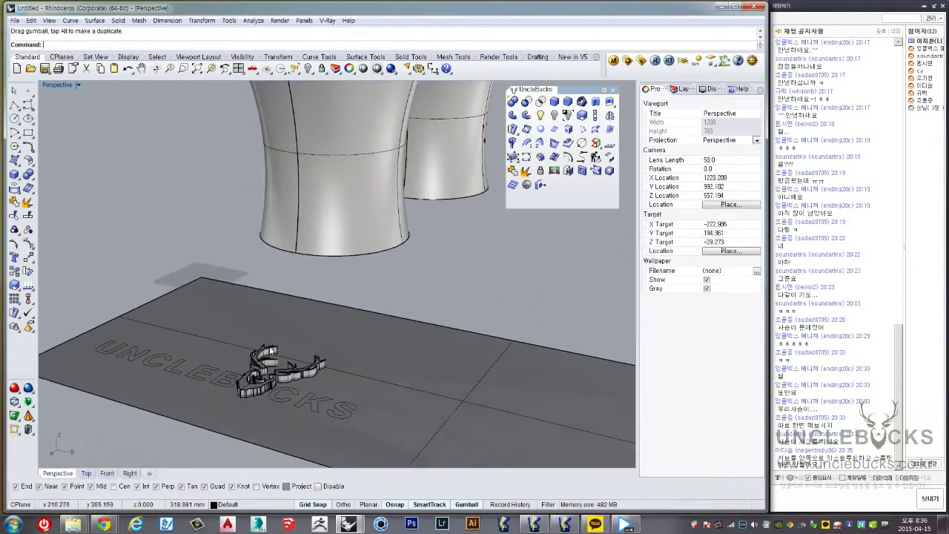
pyautogui.moveTo(270, 352)
pyautogui.mouseDown(button='right')
pyautogui.moveTo(408, 174)
pyautogui.moveTo(278, 296)
pyautogui.mouseUp(button='right')
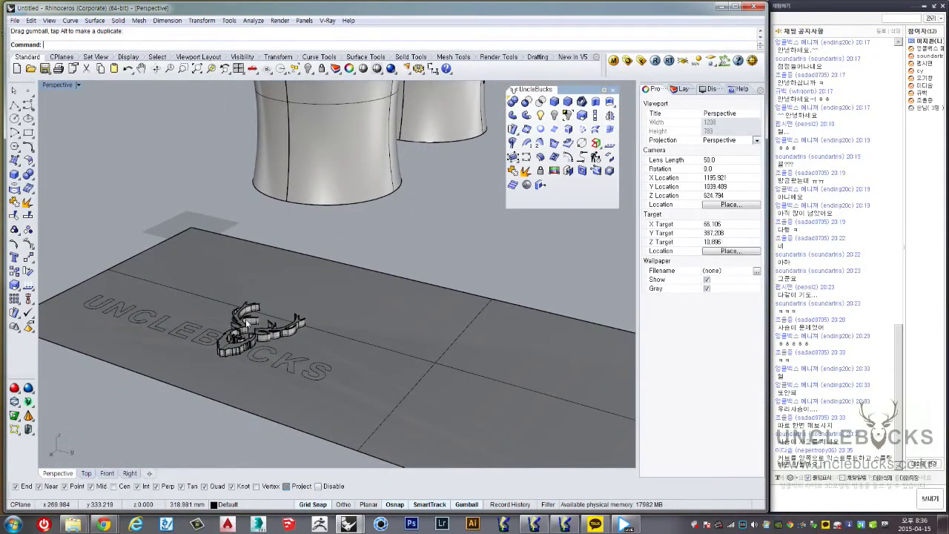
# Select the logo slab and orbit around it and the cups
pyautogui.click(246, 320)
pyautogui.moveTo(291, 208); pyautogui.dragTo(334, 174, button='right')
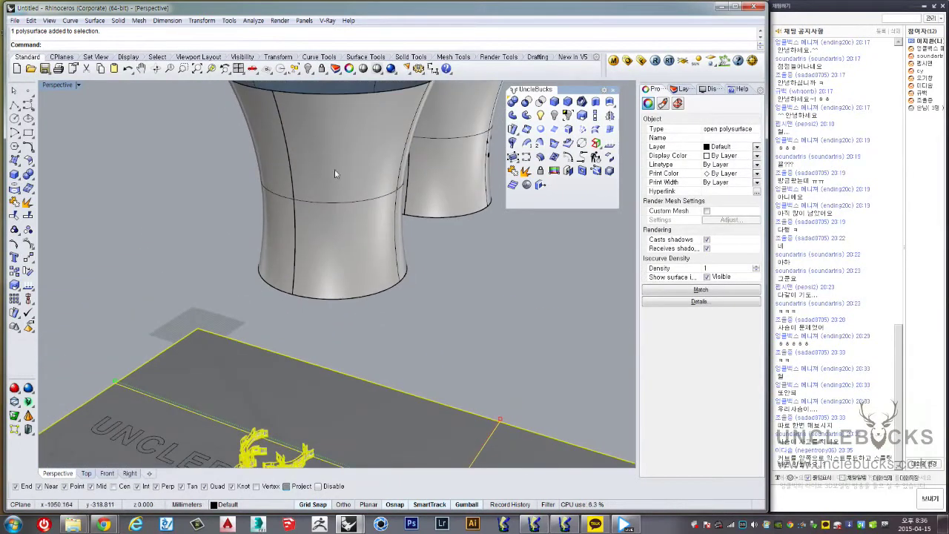
pyautogui.moveTo(368, 212)
pyautogui.mouseDown(button='right')
pyautogui.moveTo(412, 209)
pyautogui.moveTo(366, 205)
pyautogui.moveTo(475, 343)
pyautogui.moveTo(304, 321)
pyautogui.mouseUp(button='right')
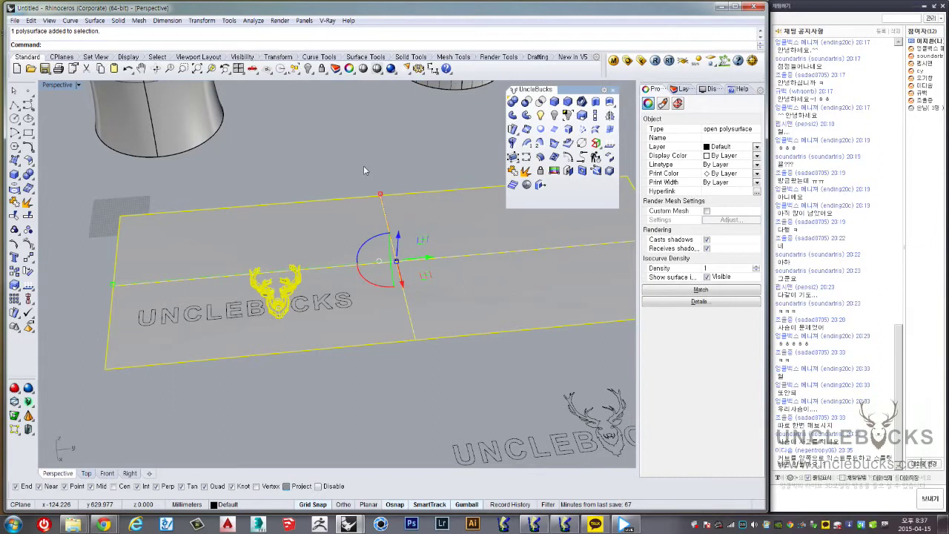
pyautogui.scroll(-2, 363, 166)
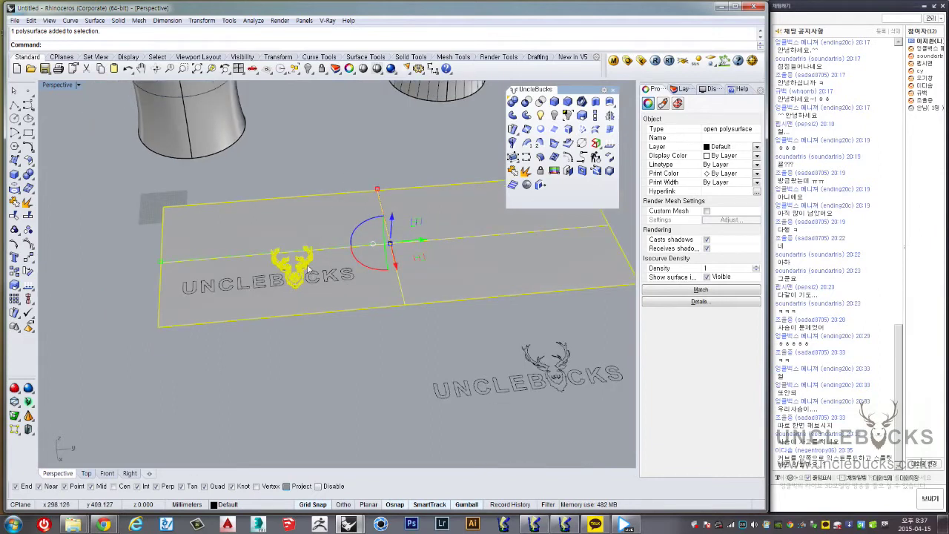
pyautogui.scroll(1, 308, 269)
pyautogui.scroll(2, 309, 269)
pyautogui.moveTo(309, 270); pyautogui.dragTo(472, 141, button='right')
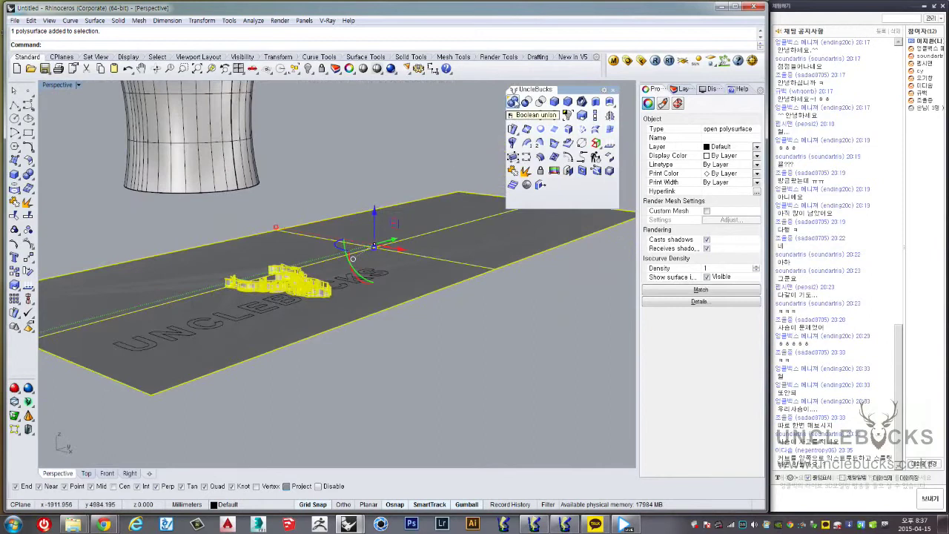
pyautogui.moveTo(417, 252); pyautogui.dragTo(326, 259, button='right')
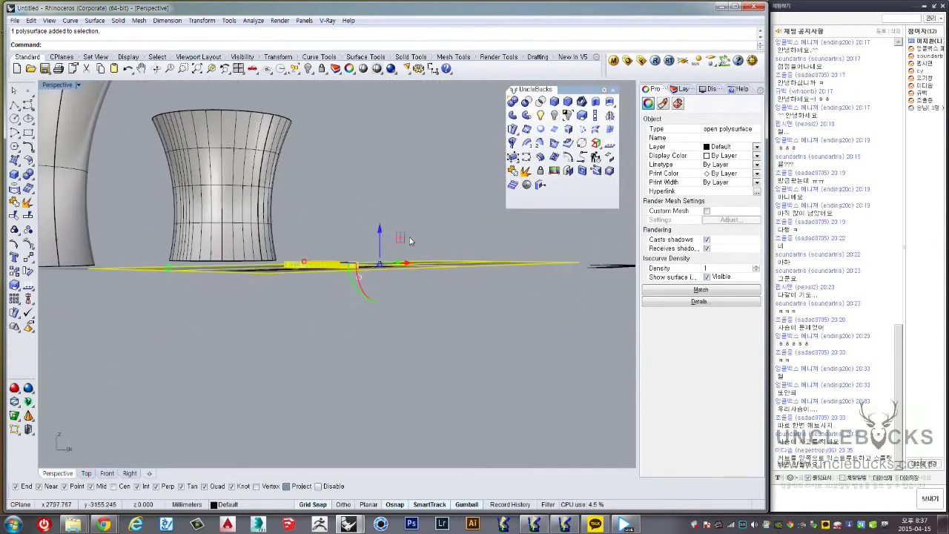
pyautogui.moveTo(367, 193); pyautogui.dragTo(301, 210, button='right')
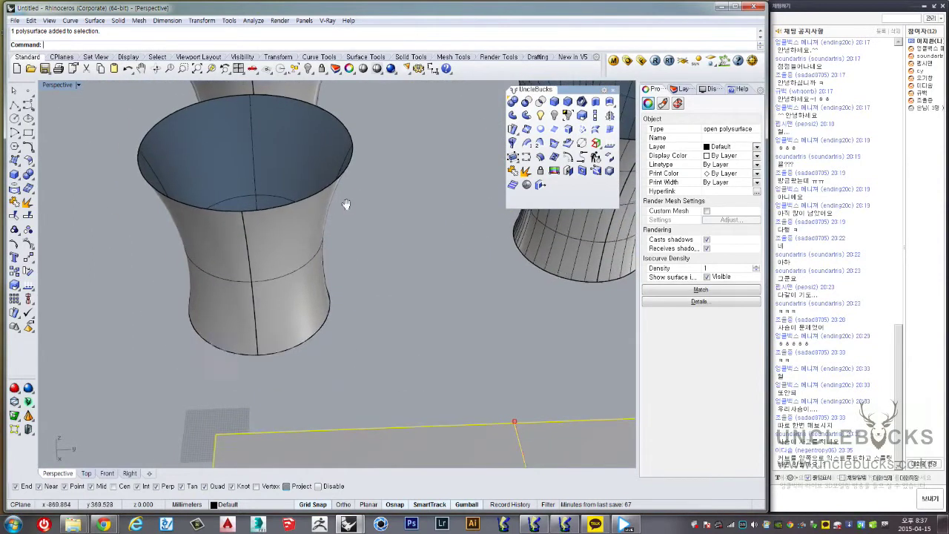
pyautogui.moveTo(281, 212)
pyautogui.mouseDown(button='right')
pyautogui.moveTo(176, 308)
pyautogui.moveTo(293, 289)
pyautogui.moveTo(359, 296)
pyautogui.moveTo(390, 356)
pyautogui.mouseUp(button='right')
# Inspect the central cup with dense isocurves from several angles
pyautogui.click(293, 290)
pyautogui.press('Escape')
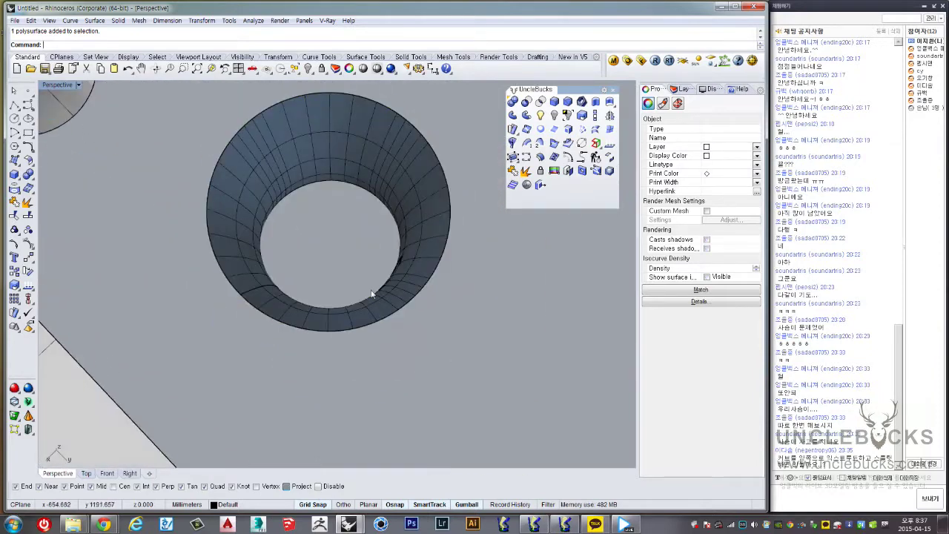
pyautogui.moveTo(372, 292); pyautogui.dragTo(363, 214, button='right')
pyautogui.scroll(5, 352, 292)
pyautogui.moveTo(352, 292)
pyautogui.mouseDown(button='right')
pyautogui.moveTo(430, 273)
pyautogui.moveTo(396, 248)
pyautogui.moveTo(396, 301)
pyautogui.moveTo(366, 323)
pyautogui.moveTo(413, 235)
pyautogui.mouseUp(button='right')
pyautogui.scroll(-3, 393, 299)
pyautogui.scroll(-2, 413, 307)
pyautogui.scroll(-2, 413, 307)
pyautogui.scroll(-3, 375, 283)
pyautogui.moveTo(375, 283); pyautogui.dragTo(312, 242, button='right')
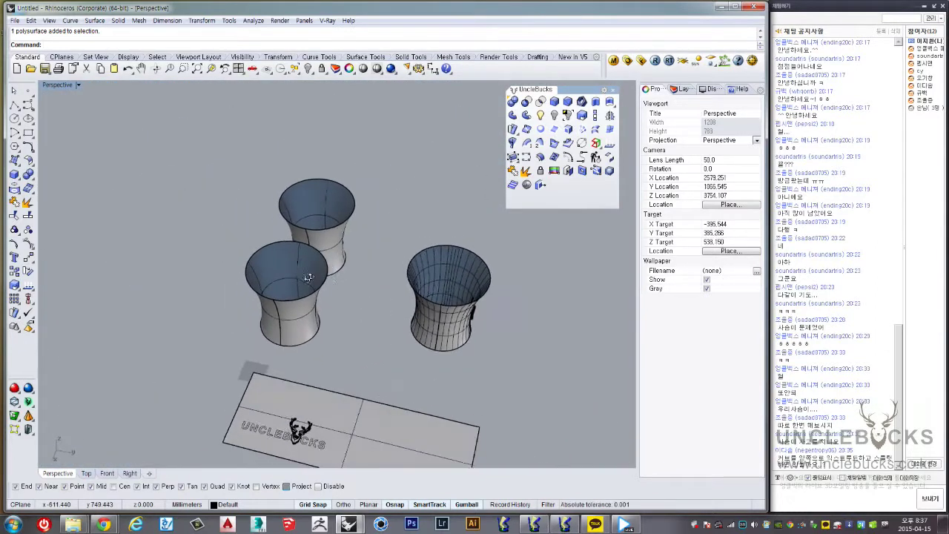
# Select all, narrow to the extra cups and curves, and delete them
pyautogui.hotkey('ctrl', 'a')
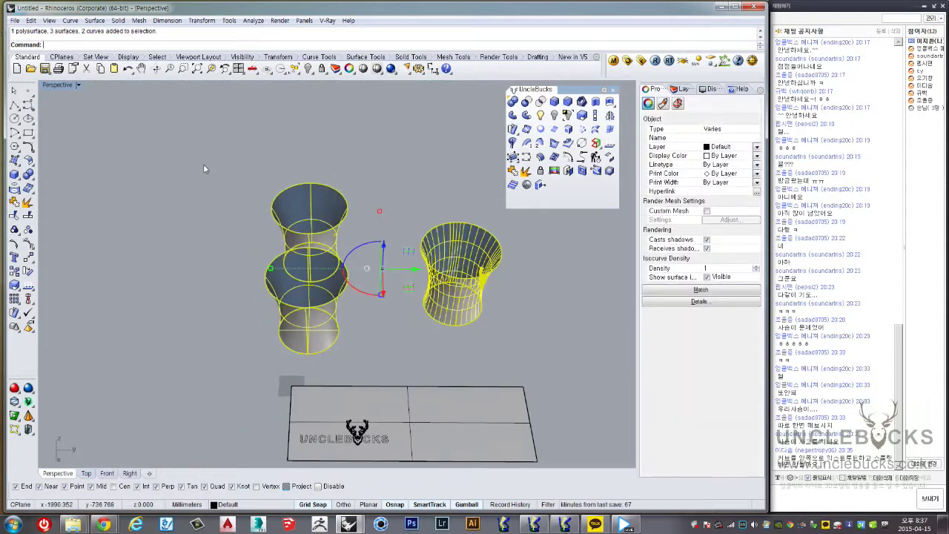
pyautogui.moveTo(317, 246)
pyautogui.mouseDown(button='right')
pyautogui.moveTo(372, 234)
pyautogui.moveTo(348, 244)
pyautogui.mouseUp(button='right')
pyautogui.click(244, 274)
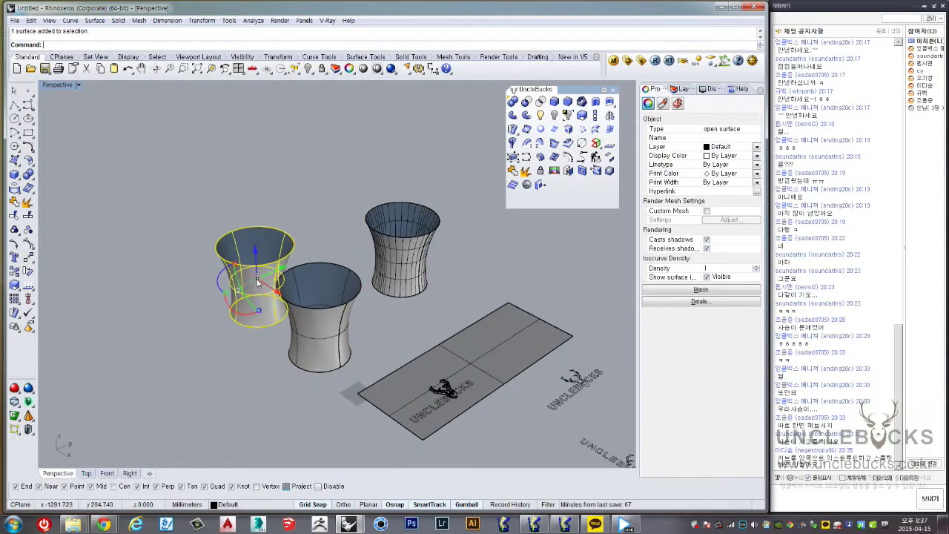
pyautogui.press('Delete')
pyautogui.click(413, 266)
pyautogui.press('Delete')
pyautogui.moveTo(413, 266); pyautogui.dragTo(312, 364, button='right')
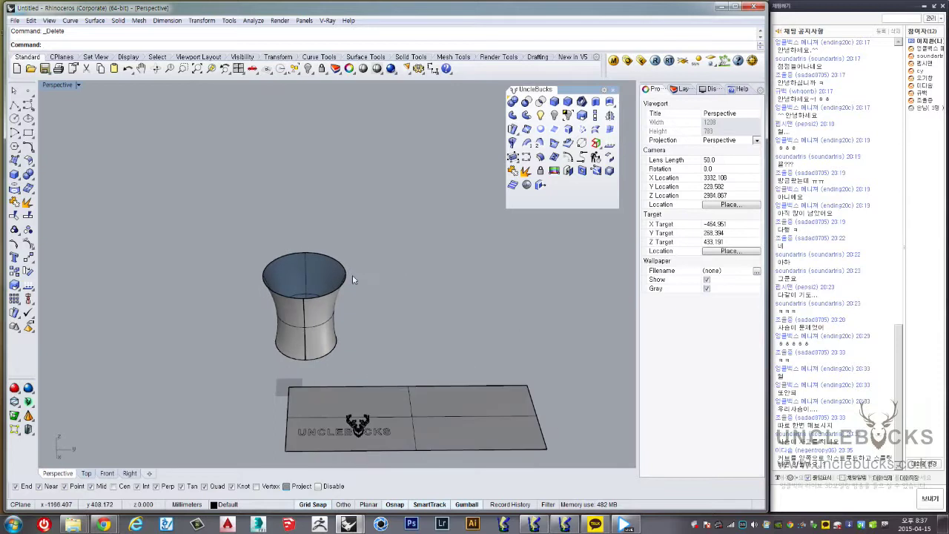
# Check the remaining logo slab by selecting and clearing it
pyautogui.click(404, 366)
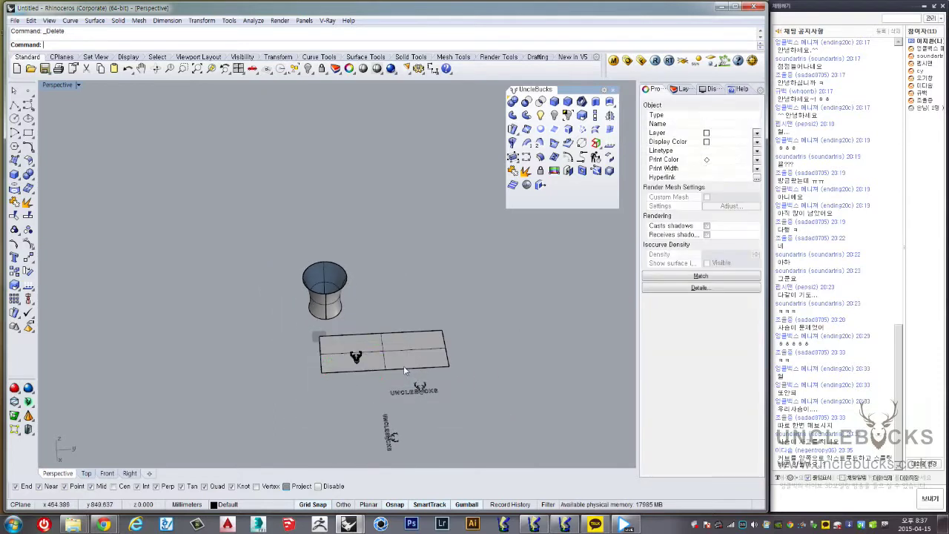
pyautogui.scroll(3, 404, 365)
pyautogui.press('Escape')
pyautogui.click(417, 356)
pyautogui.press('Escape')
pyautogui.click(416, 356)
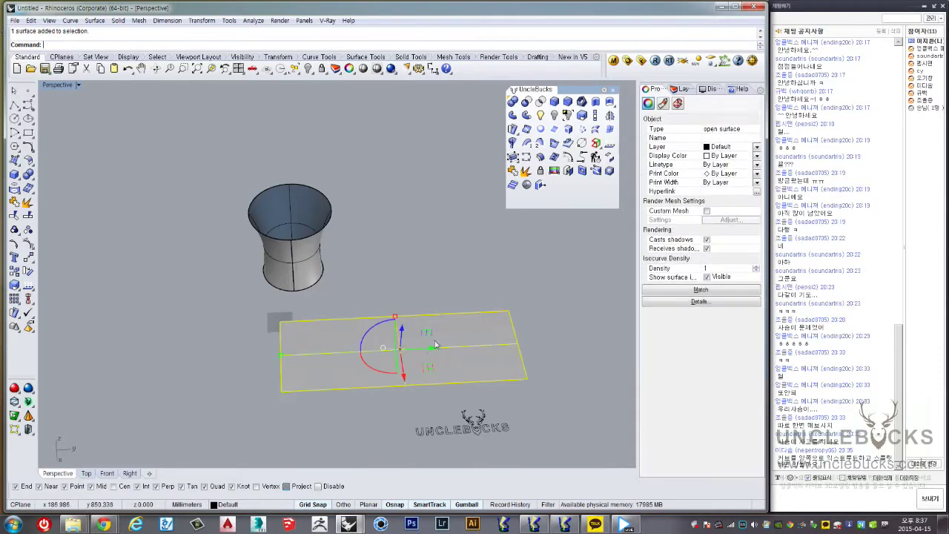
pyautogui.press('Escape')
pyautogui.scroll(2, 416, 323)
pyautogui.scroll(3, 400, 309)
# Extrude the circle on the plane into a solid cylinder
pyautogui.keyDown('shift'); pyautogui.moveTo(400, 312); pyautogui.dragTo(401, 230, button='right'); pyautogui.keyUp('shift')
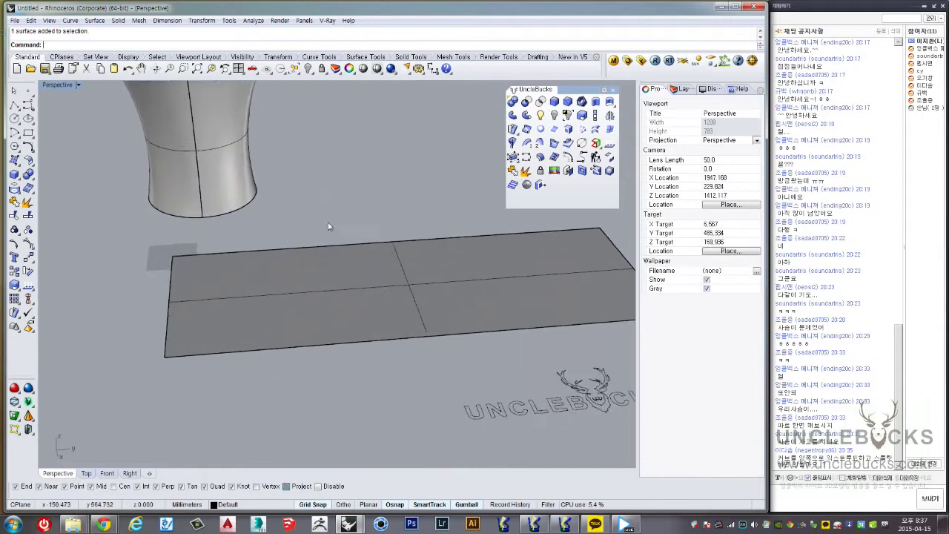
pyautogui.moveTo(57, 135)
pyautogui.mouseDown(button='right')
pyautogui.moveTo(255, 271)
pyautogui.moveTo(311, 252)
pyautogui.mouseUp(button='right')
pyautogui.click(242, 273)
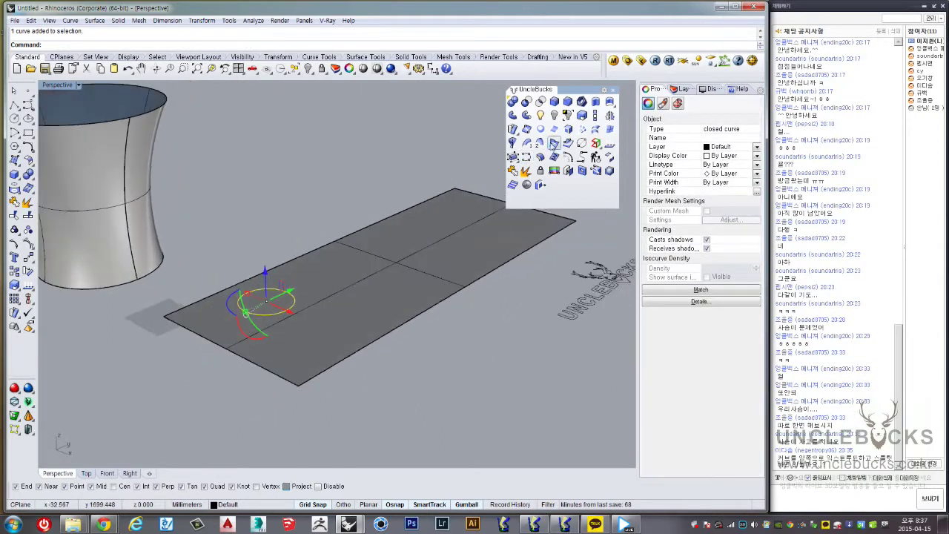
pyautogui.click(596, 106)
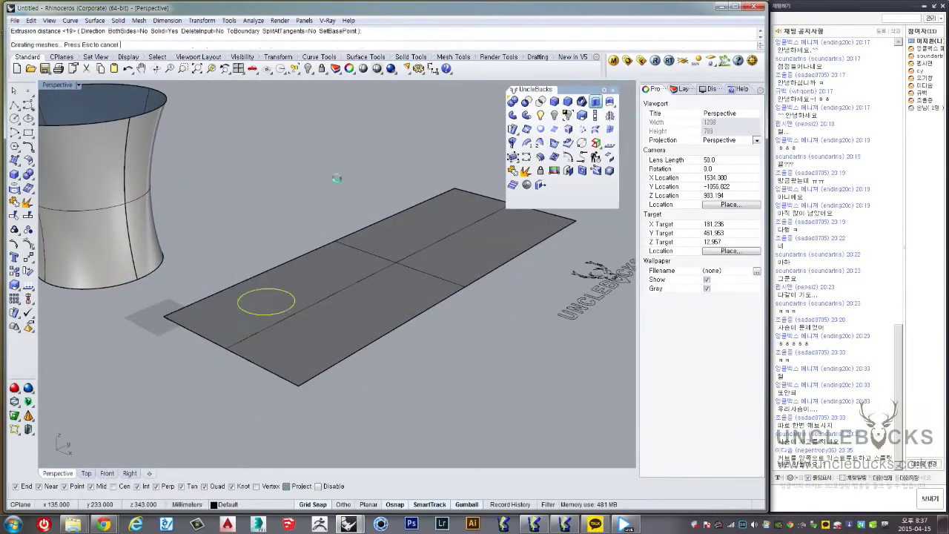
pyautogui.click(282, 178)
pyautogui.moveTo(281, 178); pyautogui.dragTo(280, 205, button='right')
pyautogui.click(265, 245)
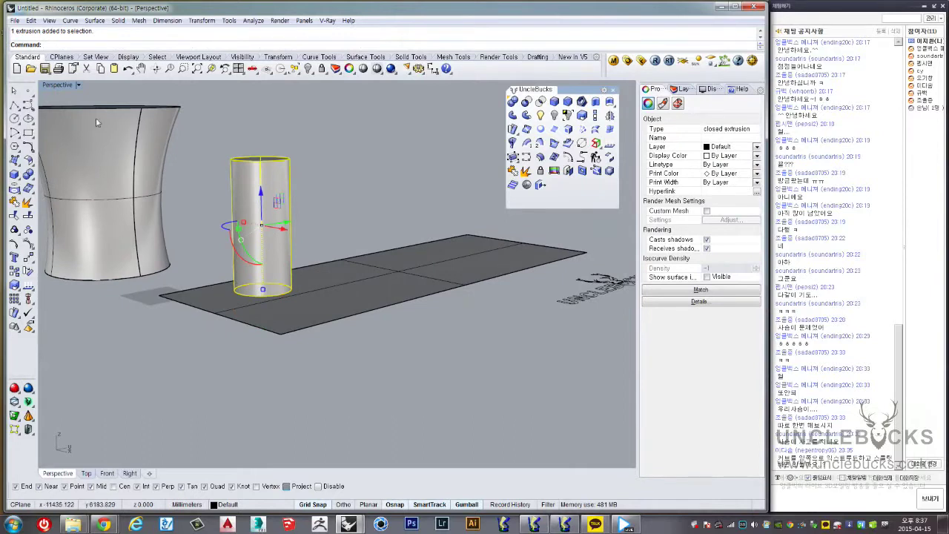
# In the four-view layout, Scale1D the cylinder from its base into a thin disc
pyautogui.doubleClick(52, 86)
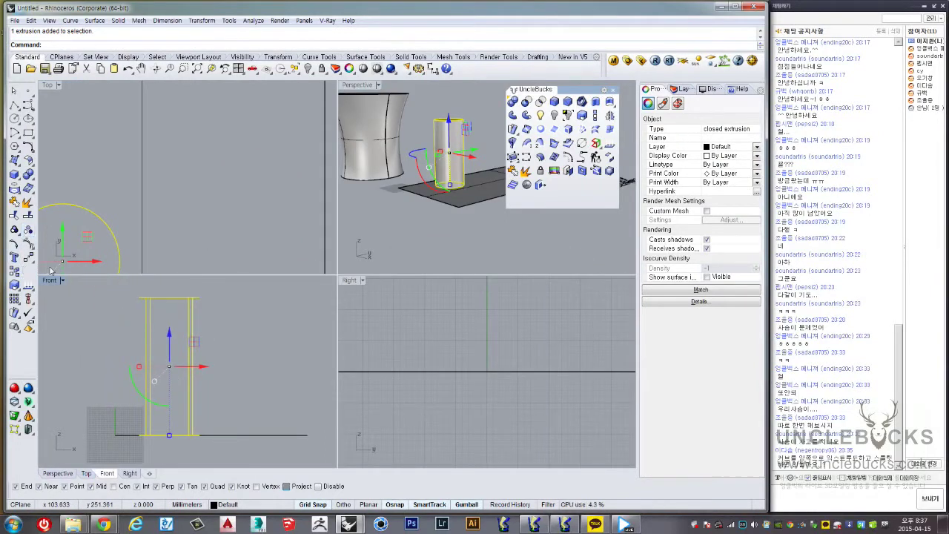
pyautogui.click(200, 433)
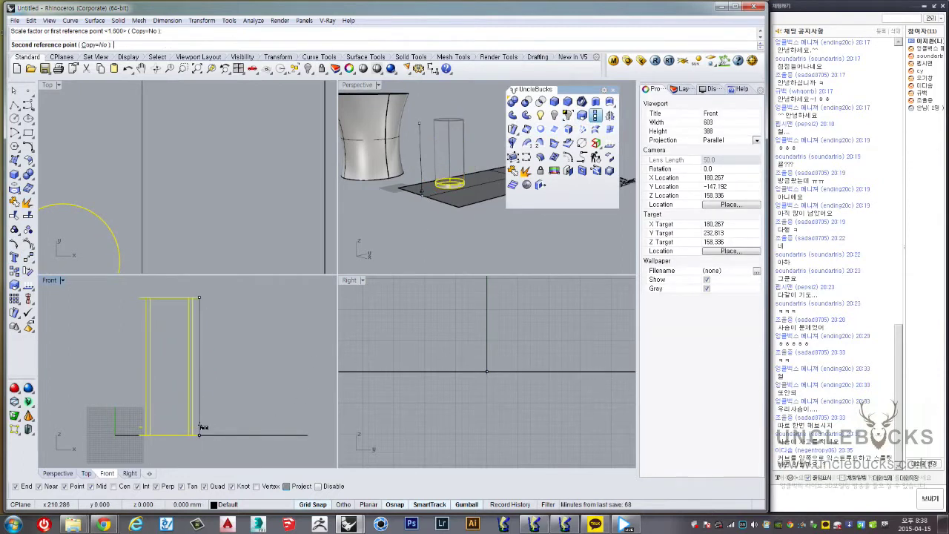
pyautogui.moveTo(201, 424); pyautogui.dragTo(208, 336, button='right')
pyautogui.scroll(3, 208, 335)
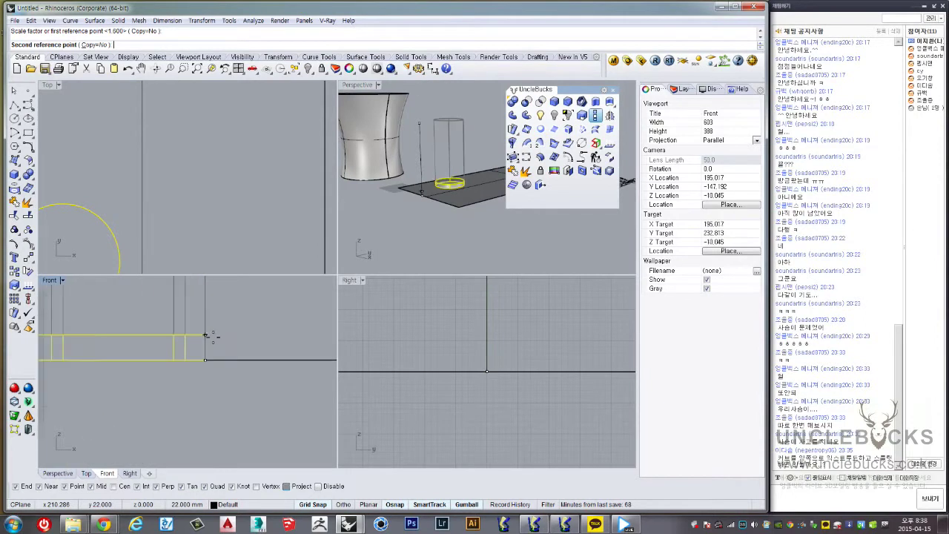
pyautogui.click(225, 329)
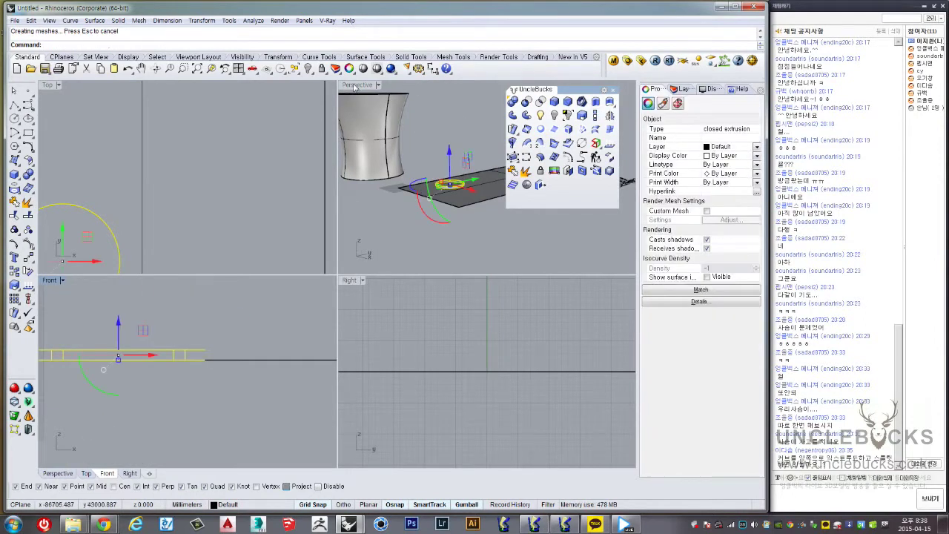
# Inspect the flattened disc in the maximized Perspective view
pyautogui.doubleClick(354, 86)
pyautogui.scroll(3, 278, 269)
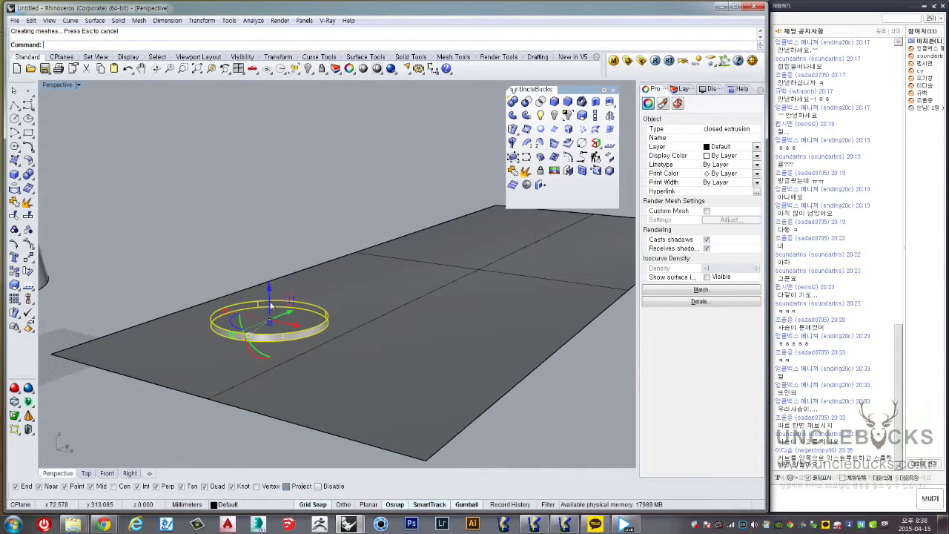
pyautogui.click(335, 232)
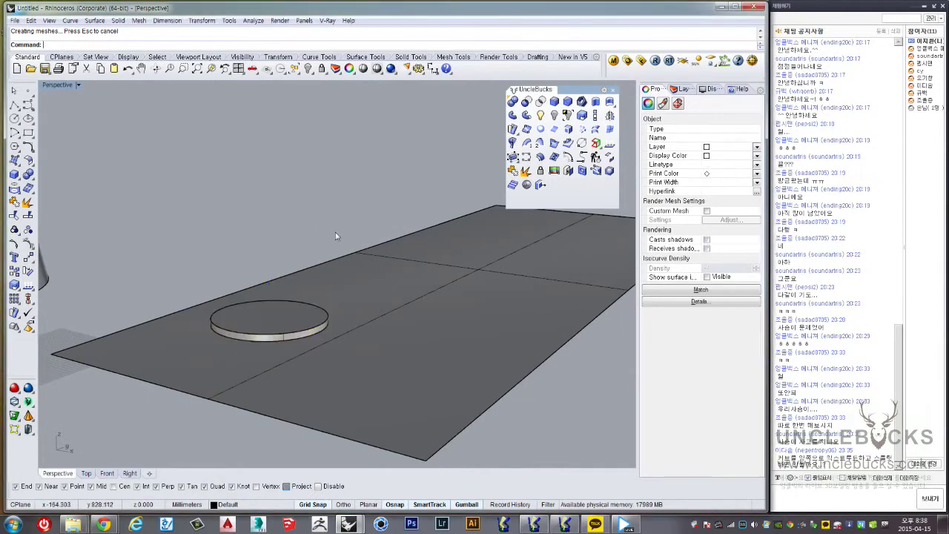
pyautogui.moveTo(335, 232)
pyautogui.mouseDown(button='right')
pyautogui.moveTo(344, 250)
pyautogui.moveTo(306, 158)
pyautogui.mouseUp(button='right')
pyautogui.click(344, 250)
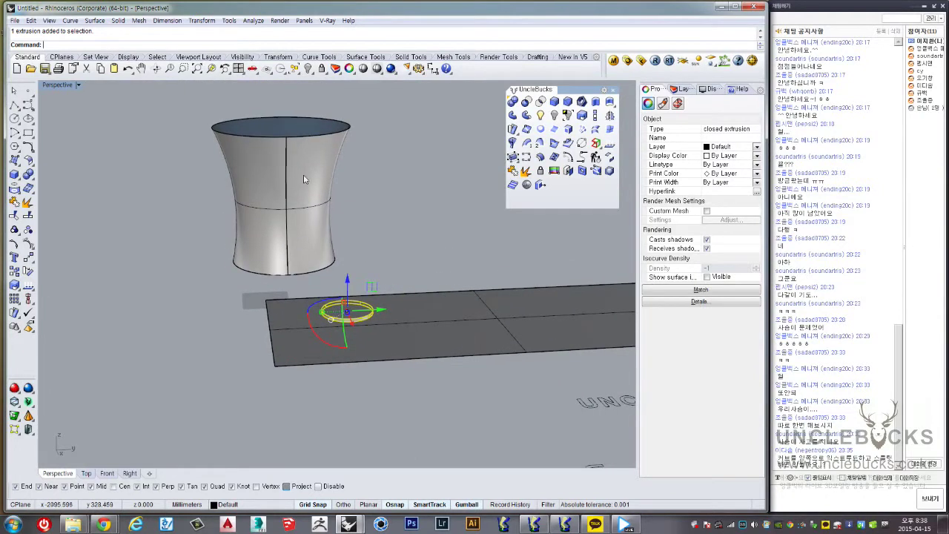
pyautogui.scroll(1, 304, 179)
pyautogui.scroll(1, 312, 185)
pyautogui.scroll(1, 315, 189)
pyautogui.scroll(2, 318, 206)
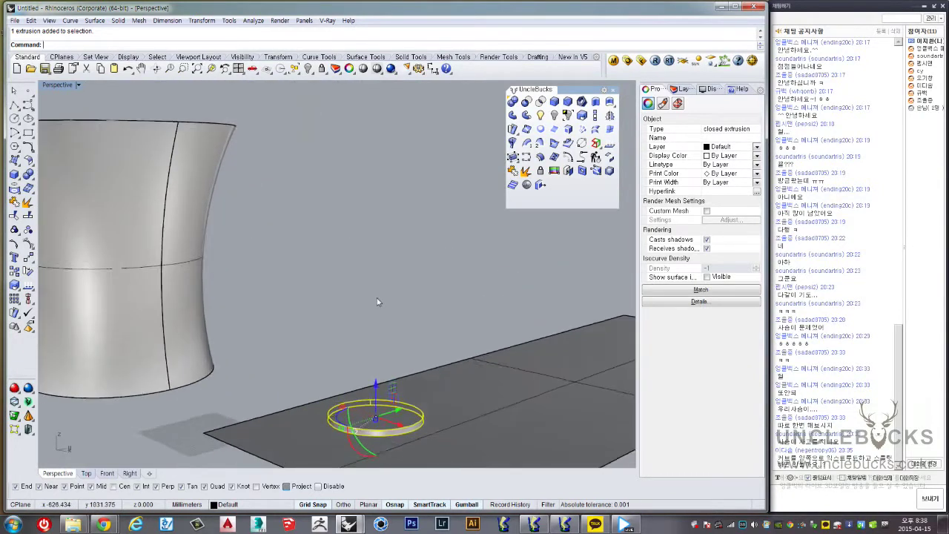
pyautogui.moveTo(376, 301); pyautogui.dragTo(68, 98, button='right')
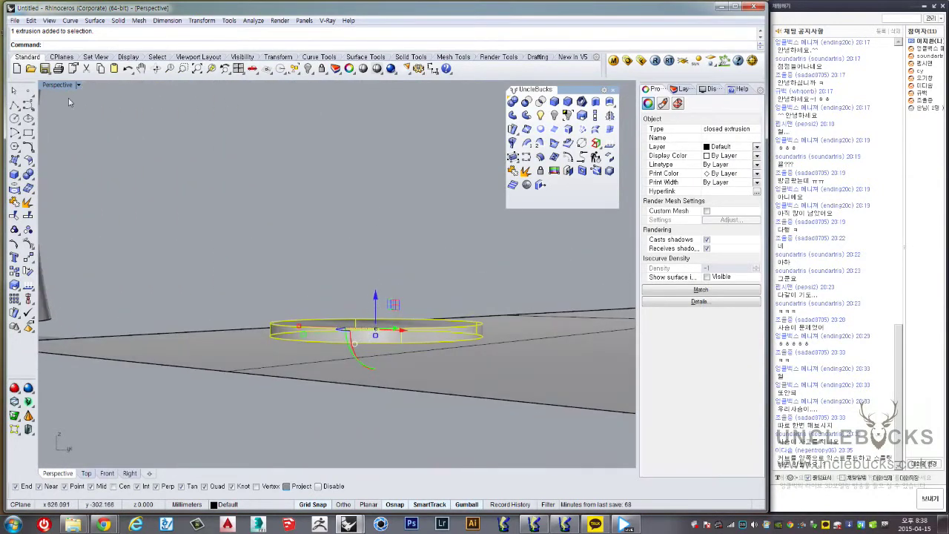
# Scale1D the disc again from its base to set a new thickness
pyautogui.doubleClick(56, 88)
pyautogui.scroll(3, 191, 375)
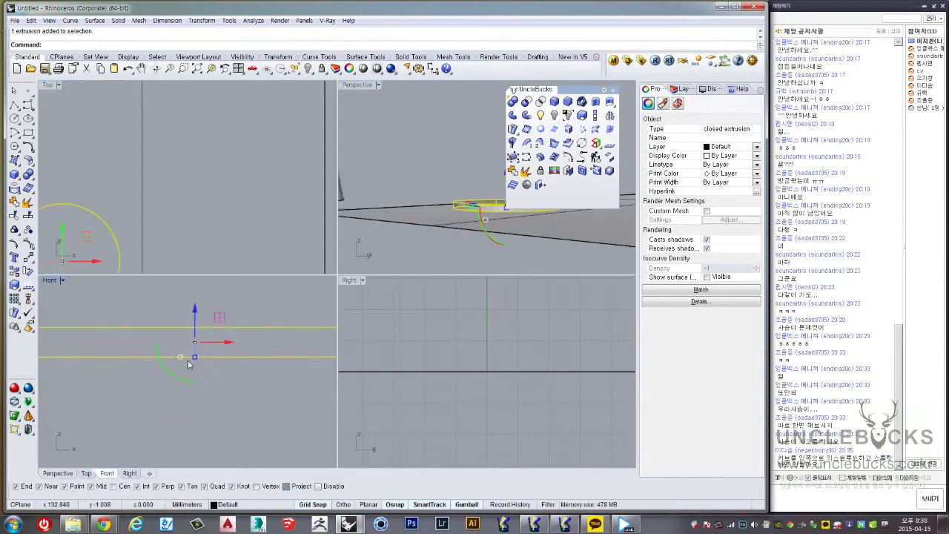
pyautogui.scroll(-2, 194, 359)
pyautogui.moveTo(223, 355); pyautogui.dragTo(265, 321, button='right')
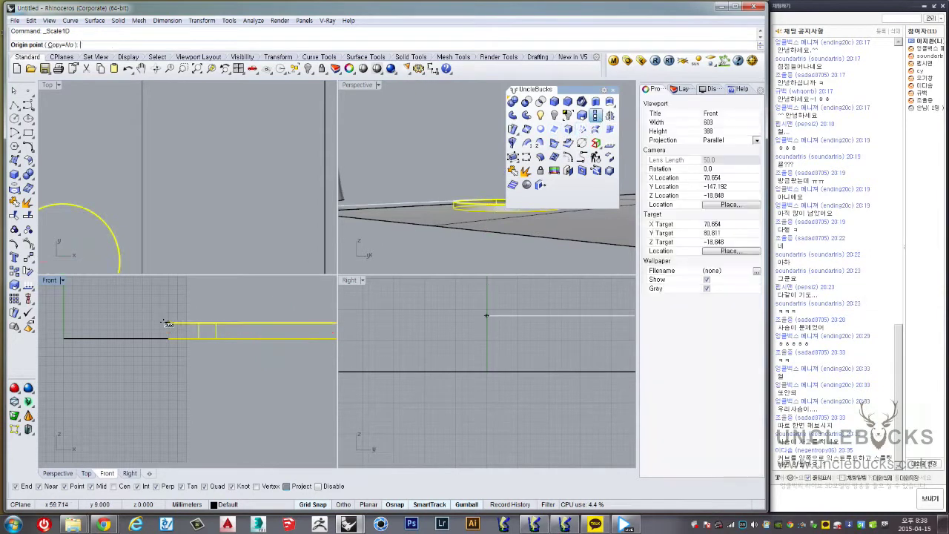
pyautogui.click(168, 324)
pyautogui.click(168, 337)
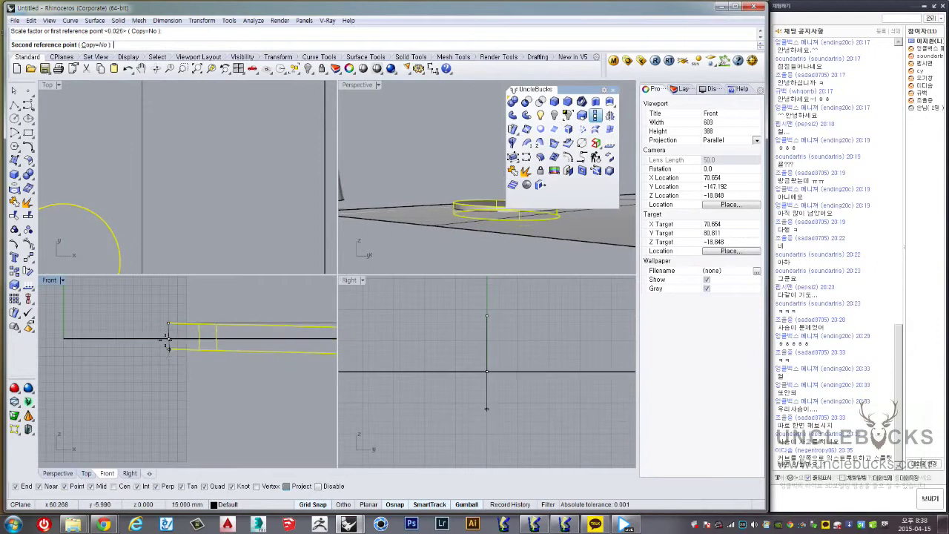
pyautogui.click(221, 298)
pyautogui.press('Escape')
# Repeat the one-direction scaling on the disc, then view it resting on the plane
pyautogui.click(152, 335)
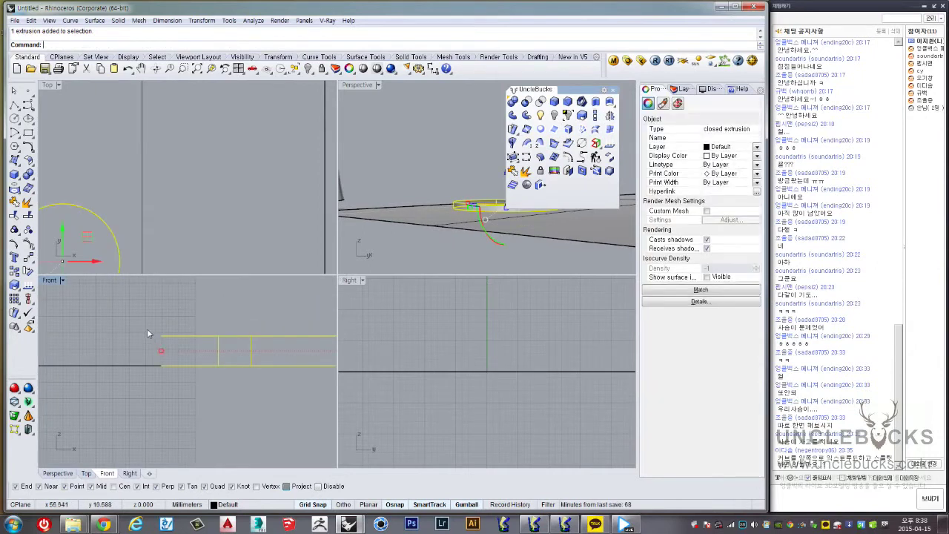
pyautogui.press('Return')
pyautogui.click(161, 335)
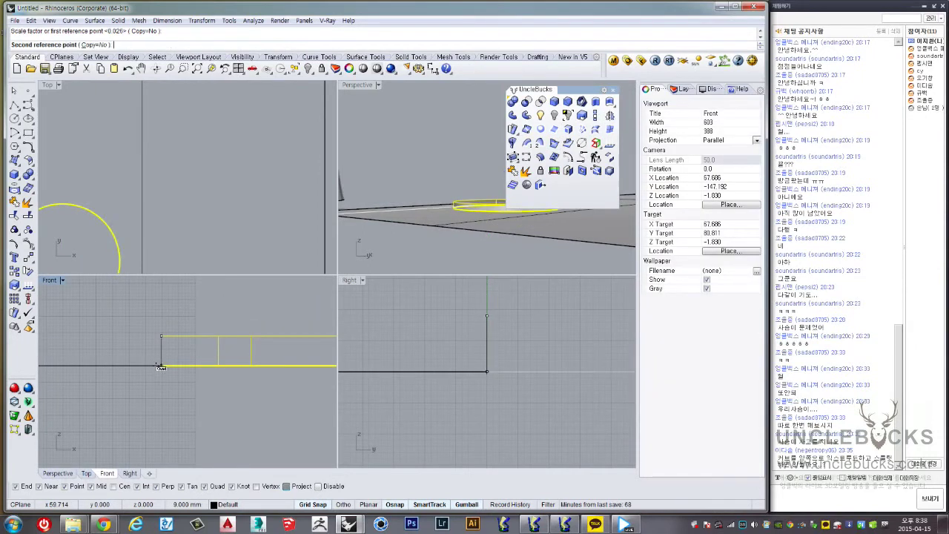
pyautogui.doubleClick(357, 85)
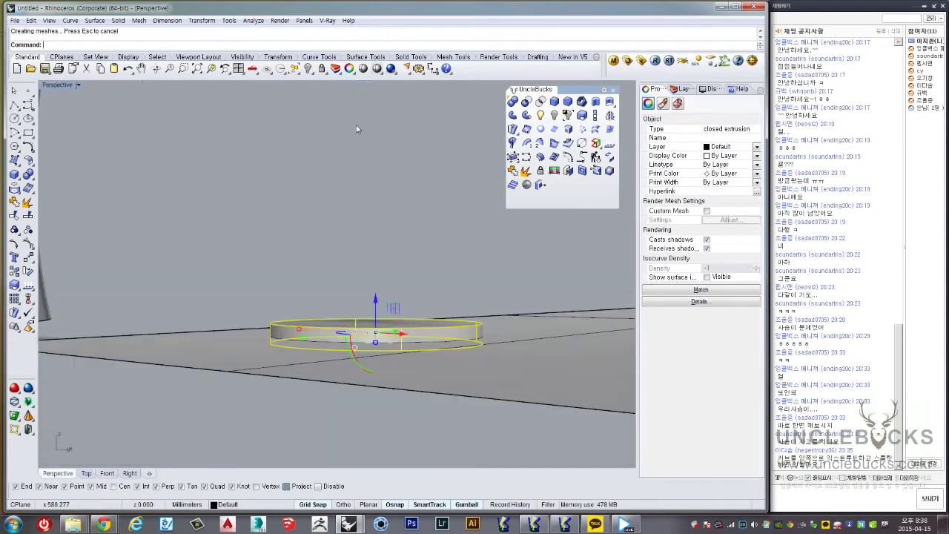
pyautogui.moveTo(356, 125)
pyautogui.mouseDown(button='right')
pyautogui.moveTo(323, 252)
pyautogui.moveTo(386, 304)
pyautogui.mouseUp(button='right')
pyautogui.click(400, 227)
# Extrude the flat plane into a solid slab
pyautogui.press('Escape')
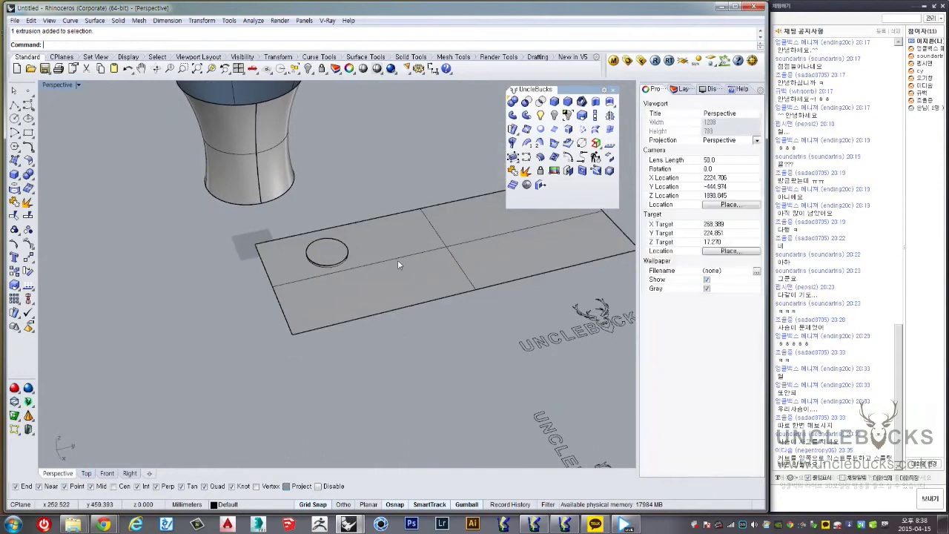
pyautogui.click(397, 260)
pyautogui.moveTo(397, 265); pyautogui.dragTo(405, 237, button='right')
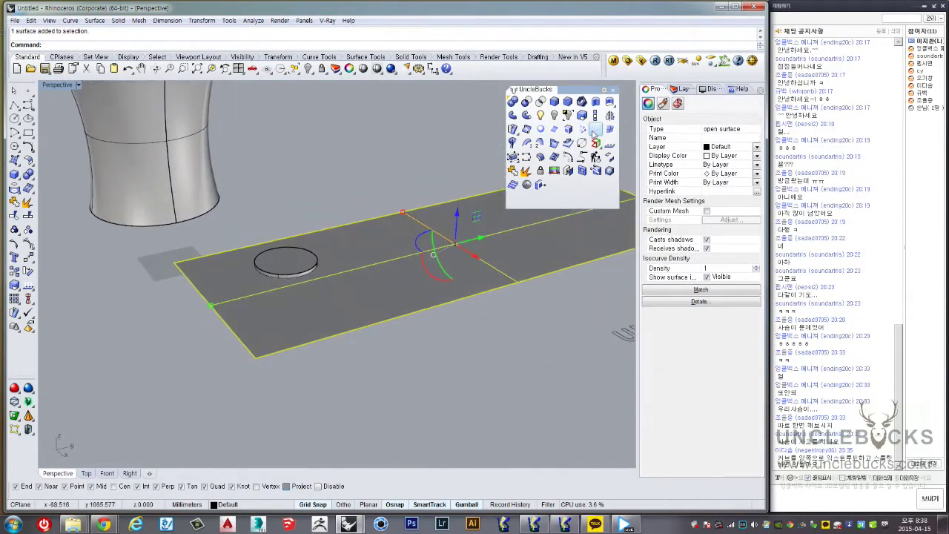
pyautogui.moveTo(373, 264); pyautogui.dragTo(532, 213, button='right')
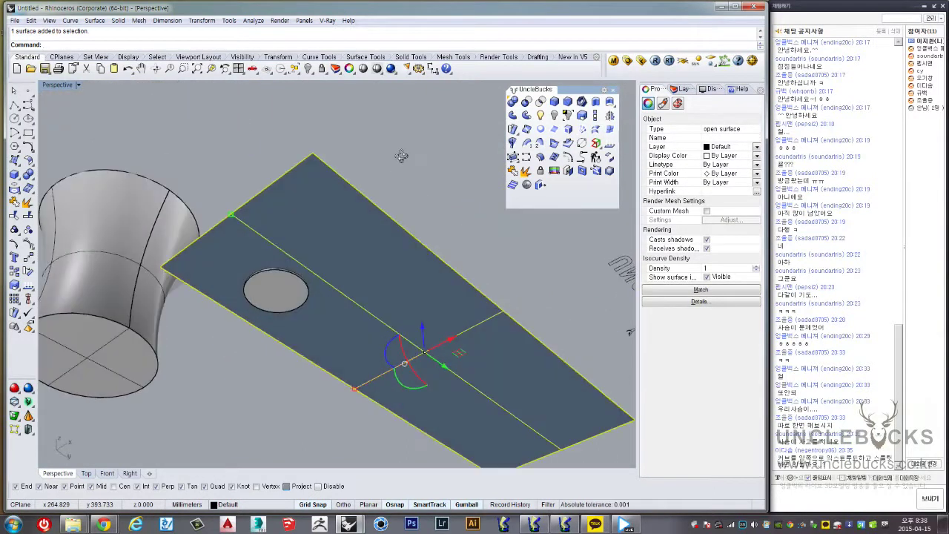
pyautogui.click(608, 116)
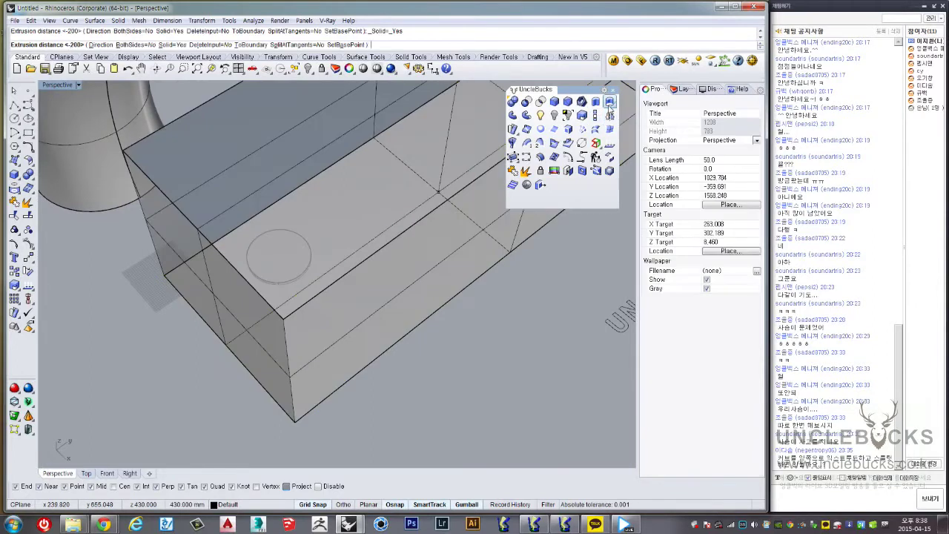
pyautogui.moveTo(407, 293)
pyautogui.mouseDown(button='right')
pyautogui.moveTo(353, 339)
pyautogui.moveTo(332, 294)
pyautogui.mouseUp(button='right')
pyautogui.click(390, 306)
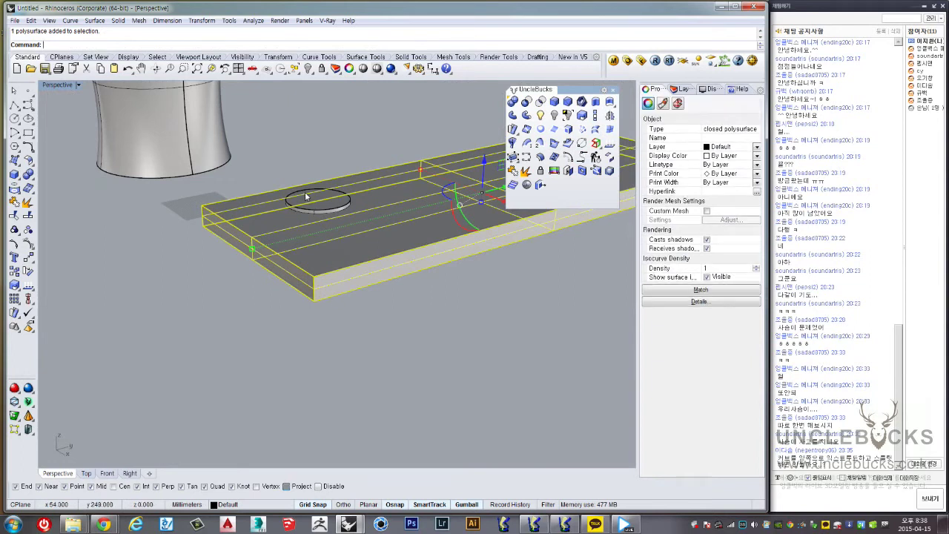
pyautogui.moveTo(302, 194); pyautogui.dragTo(397, 221, button='right')
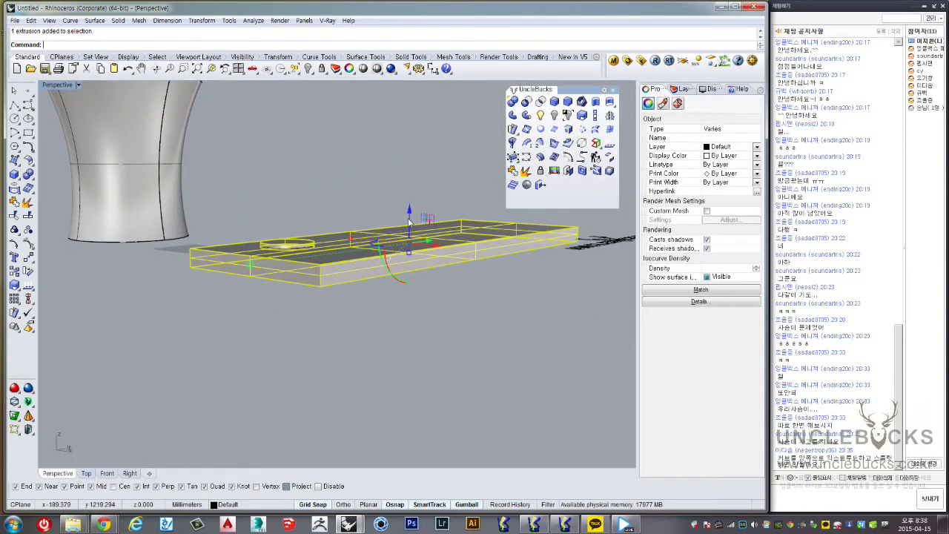
# Try raising the slab straight up, then undo both moves
pyautogui.moveTo(408, 223); pyautogui.dragTo(407, 133)
pyautogui.moveTo(407, 134); pyautogui.dragTo(437, 311, button='right')
pyautogui.hotkey('ctrl', 'z')
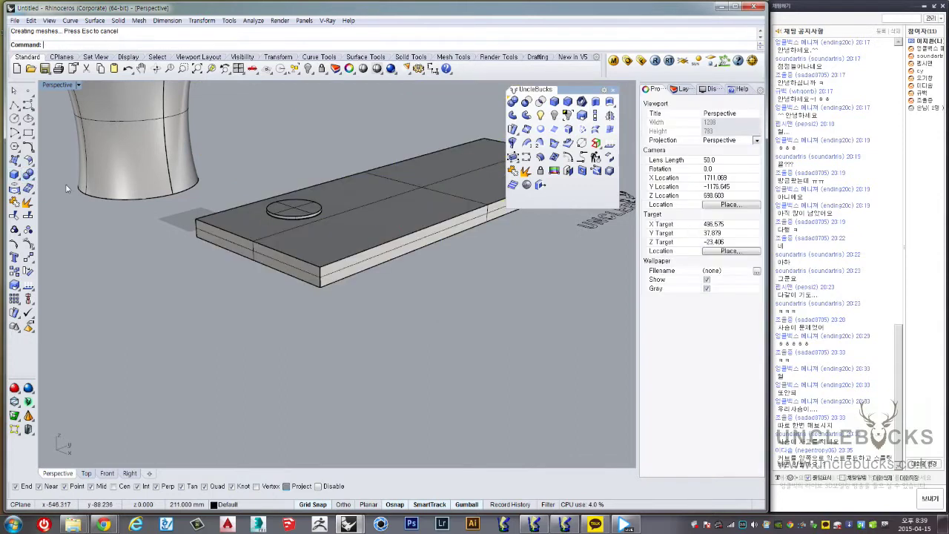
pyautogui.click(306, 281)
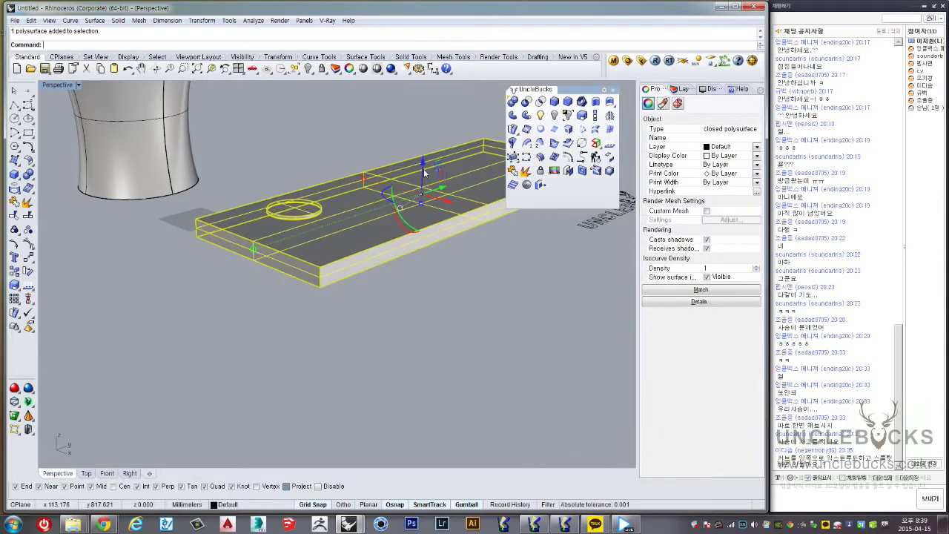
pyautogui.moveTo(424, 172); pyautogui.dragTo(423, 142)
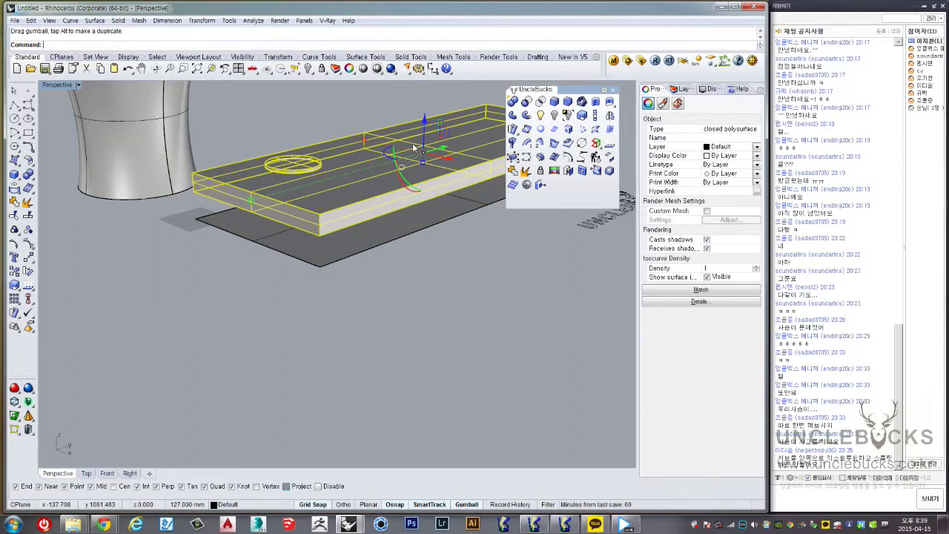
pyautogui.hotkey('ctrl', 'z')
# Maximize the Perspective view and lift the slab's upper surfaces off its bottom surface
pyautogui.doubleClick(47, 84)
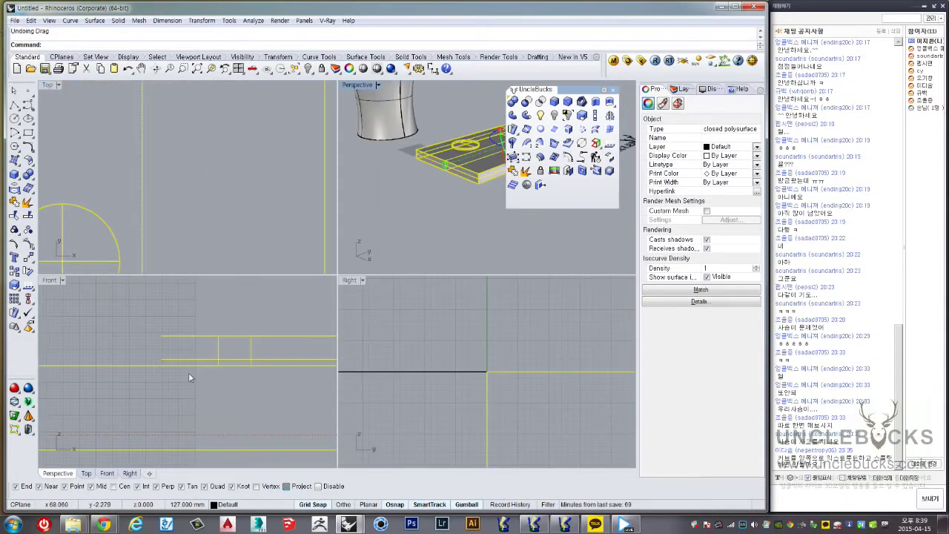
pyautogui.scroll(3, 185, 371)
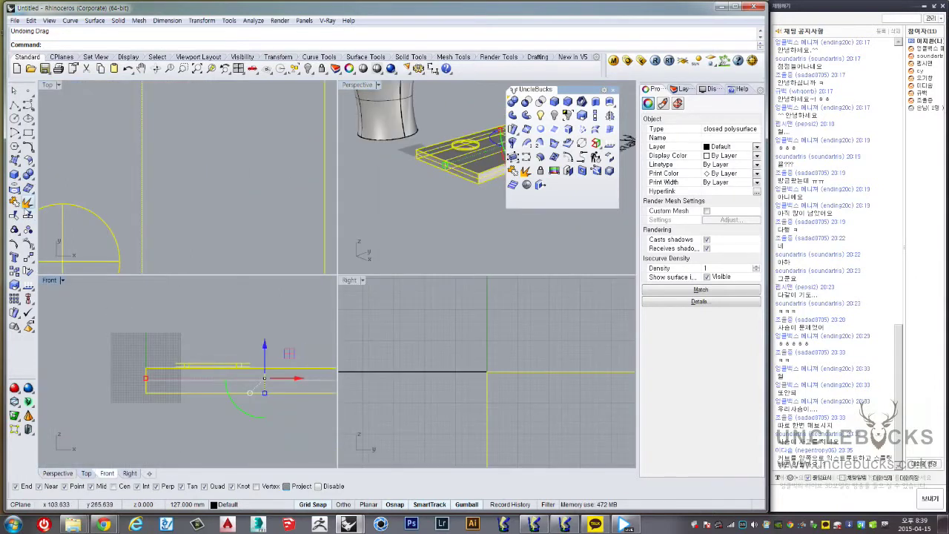
pyautogui.doubleClick(355, 86)
pyautogui.scroll(-3, 352, 223)
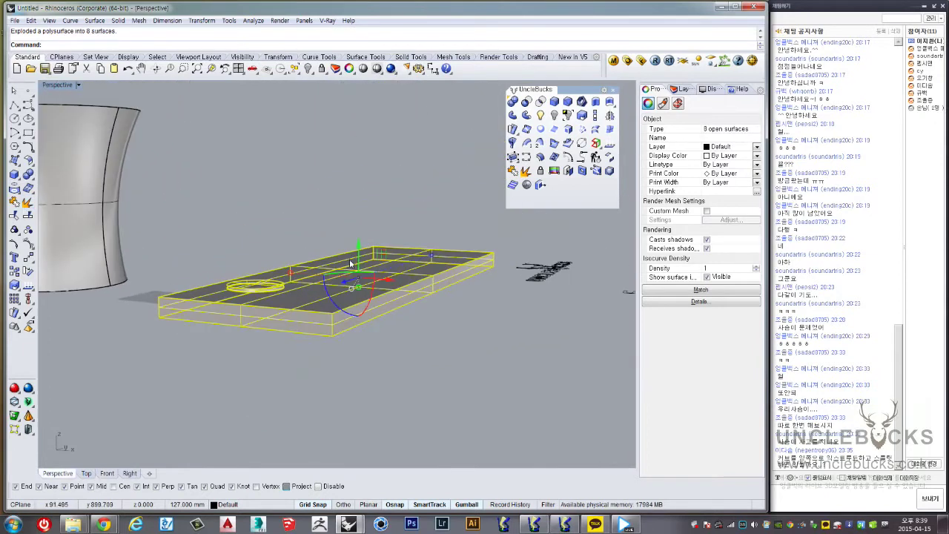
pyautogui.moveTo(358, 259); pyautogui.dragTo(359, 131)
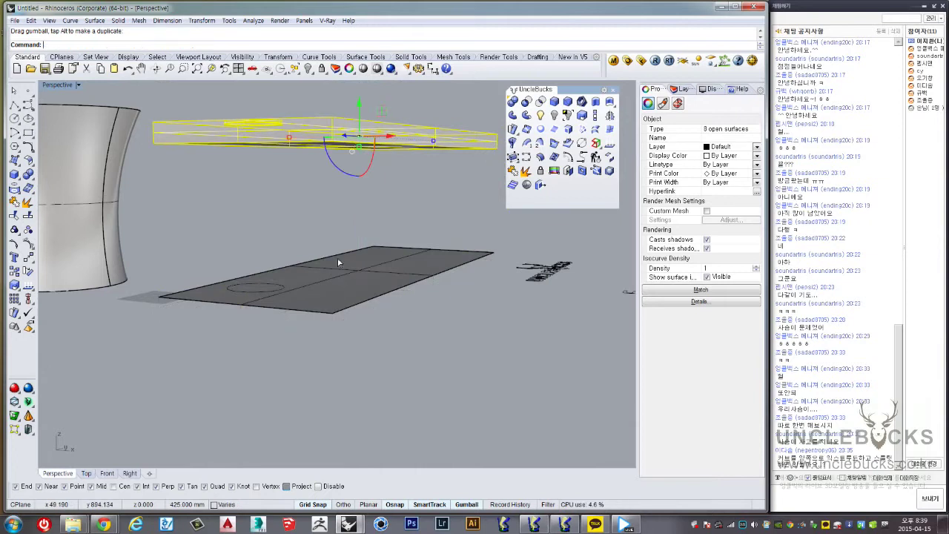
pyautogui.click(337, 257)
pyautogui.moveTo(351, 215)
pyautogui.mouseDown(button='right')
pyautogui.moveTo(461, 197)
pyautogui.moveTo(487, 205)
pyautogui.mouseUp(button='right')
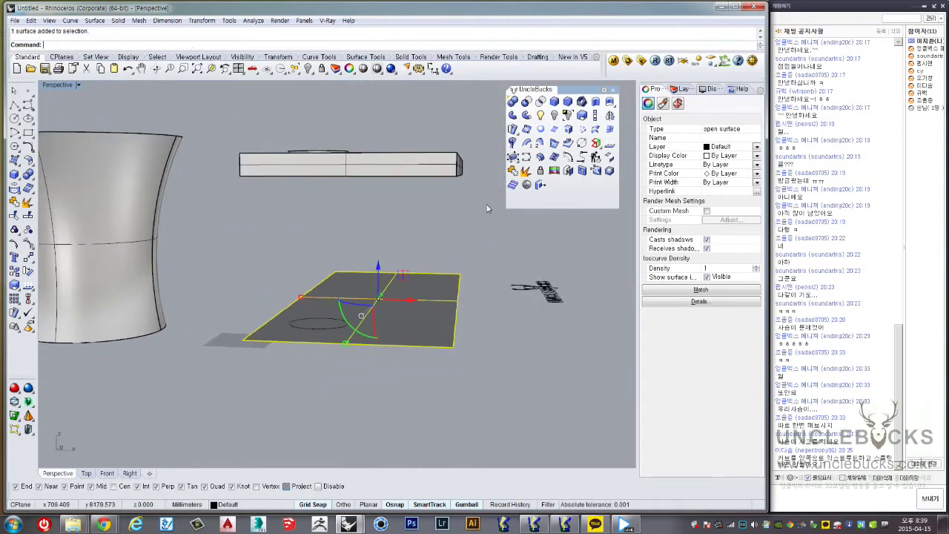
# Delete the raised box's five surfaces and select the upper sheet's three surfaces
pyautogui.moveTo(487, 205); pyautogui.dragTo(237, 171)
pyautogui.moveTo(237, 171); pyautogui.dragTo(300, 201, button='right')
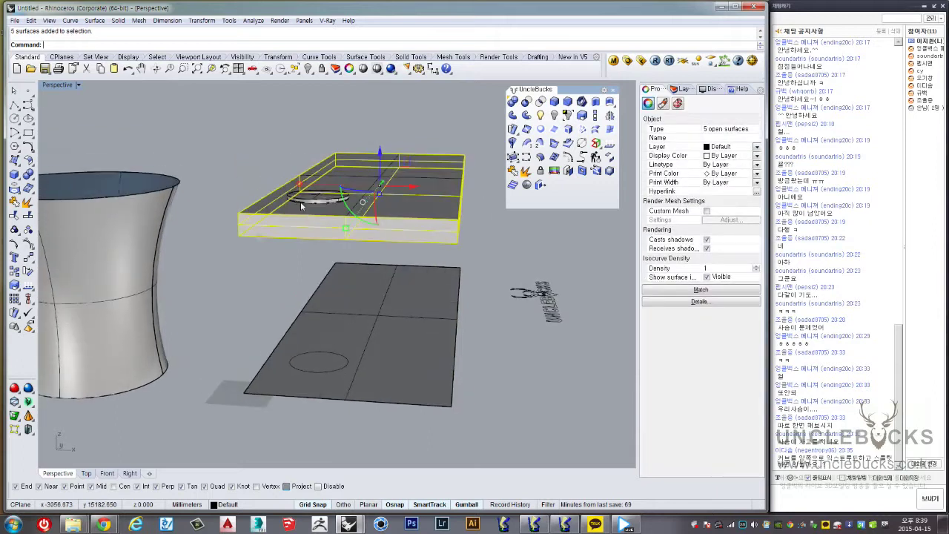
pyautogui.press('Delete')
pyautogui.moveTo(401, 193)
pyautogui.mouseDown(button='right')
pyautogui.moveTo(341, 161)
pyautogui.moveTo(313, 188)
pyautogui.mouseUp(button='right')
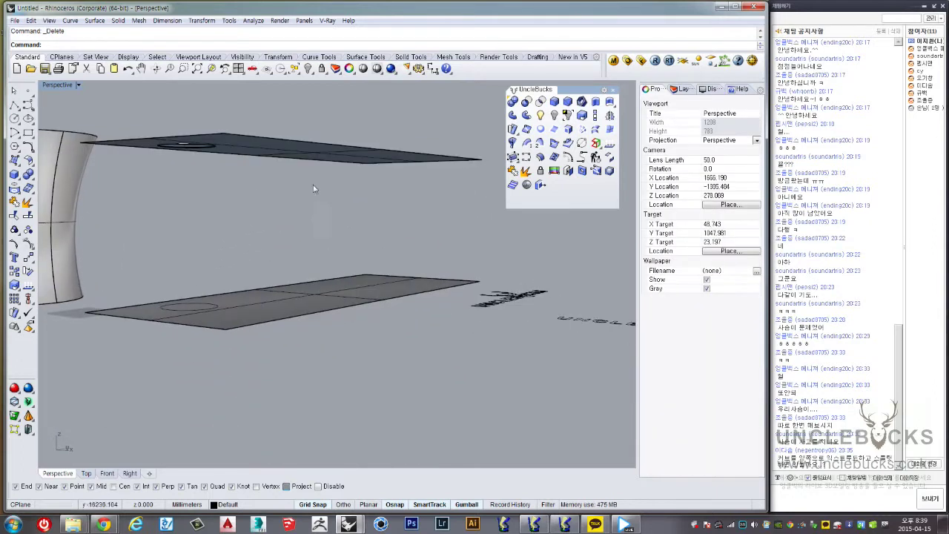
pyautogui.moveTo(230, 152)
pyautogui.mouseDown(button='right')
pyautogui.moveTo(250, 135)
pyautogui.moveTo(334, 181)
pyautogui.moveTo(331, 213)
pyautogui.mouseUp(button='right')
pyautogui.scroll(3, 304, 167)
pyautogui.scroll(-5, 338, 150)
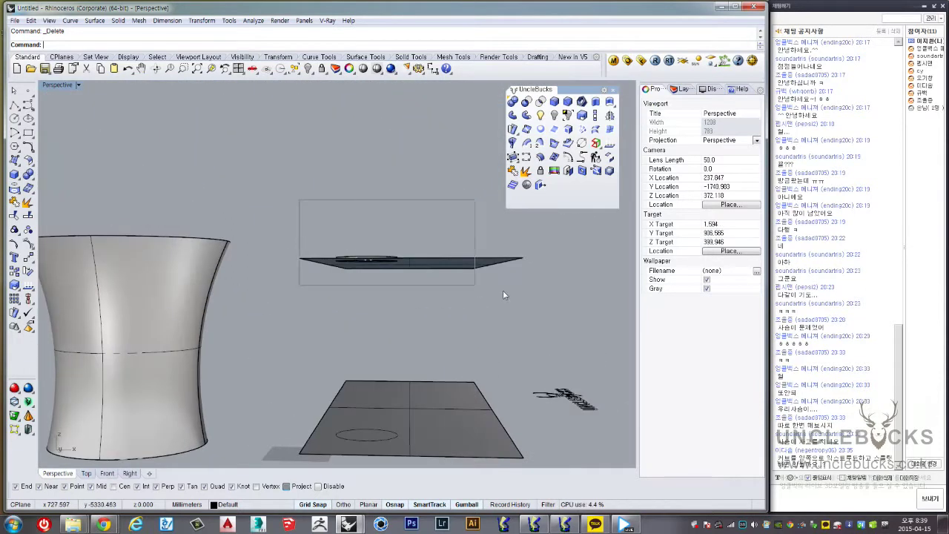
pyautogui.moveTo(503, 295); pyautogui.dragTo(561, 320)
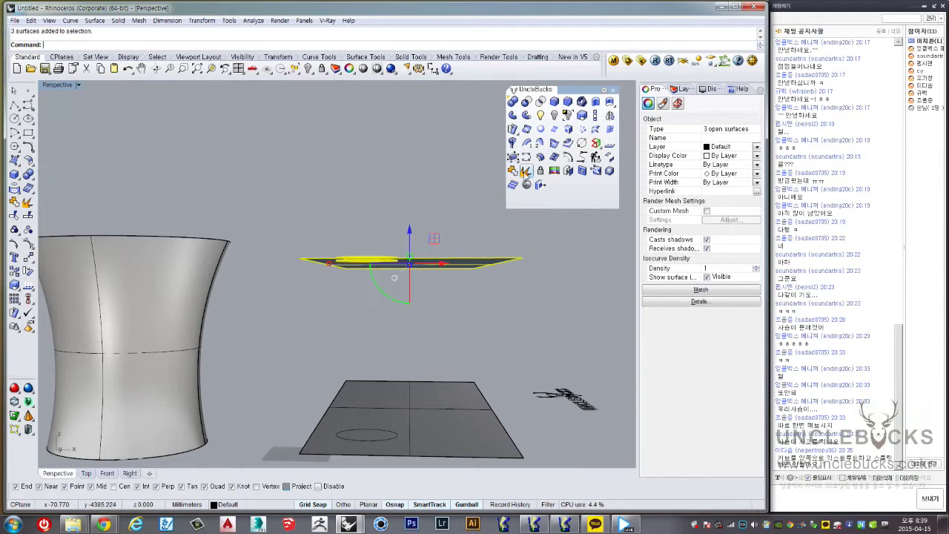
# Join the upper sheet's three selected surfaces into one piece
pyautogui.click(513, 172)
pyautogui.moveTo(432, 261); pyautogui.dragTo(260, 318, button='right')
pyautogui.moveTo(324, 293); pyautogui.dragTo(541, 339, button='right')
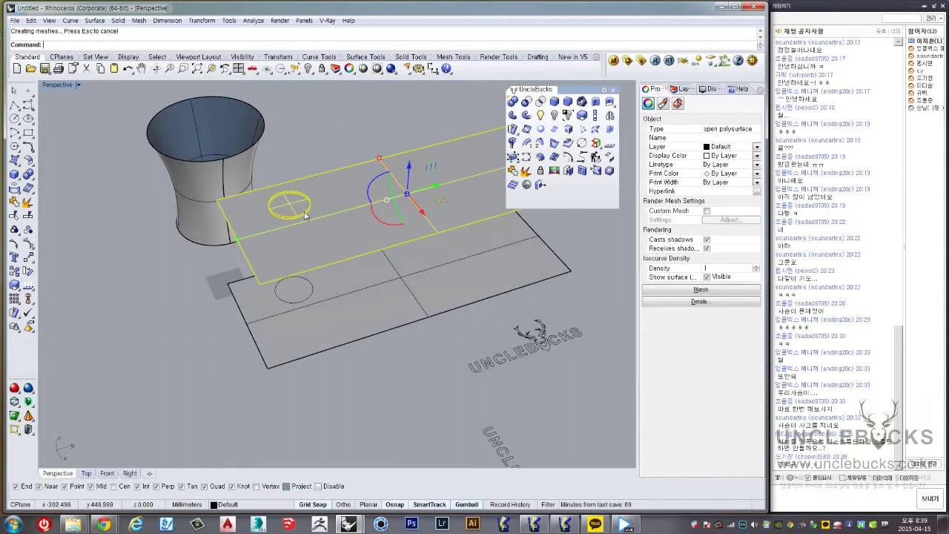
pyautogui.moveTo(293, 203); pyautogui.dragTo(241, 273, button='right')
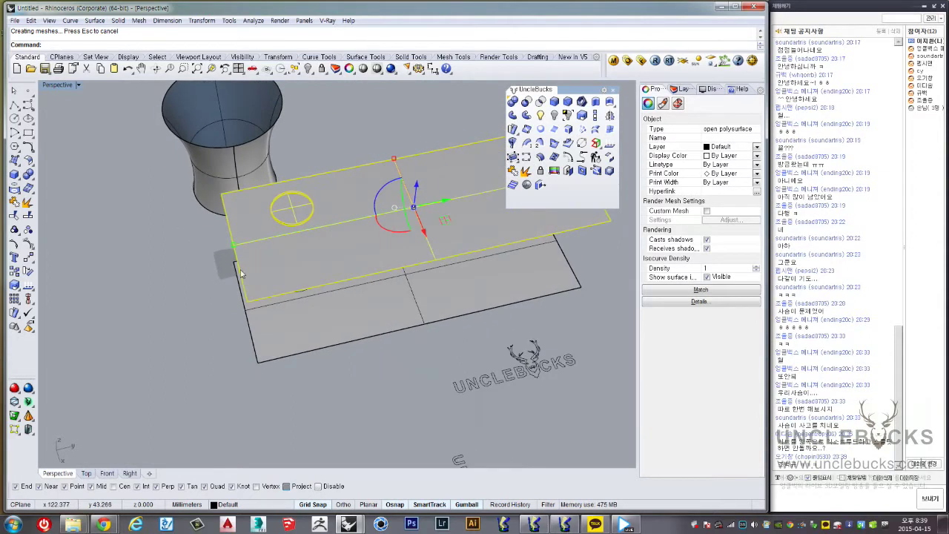
pyautogui.moveTo(227, 189); pyautogui.dragTo(451, 182, button='right')
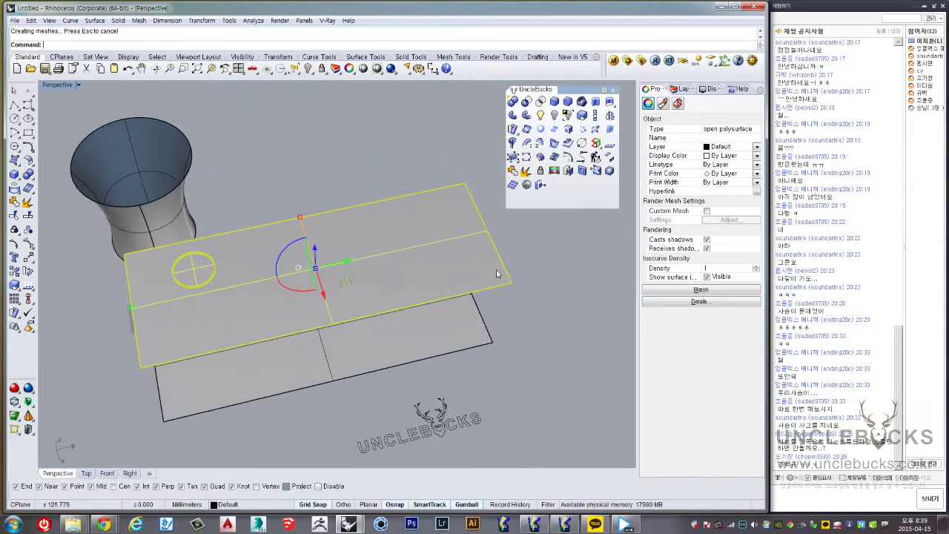
pyautogui.moveTo(319, 222)
pyautogui.mouseDown(button='right')
pyautogui.moveTo(400, 228)
pyautogui.moveTo(383, 237)
pyautogui.mouseUp(button='right')
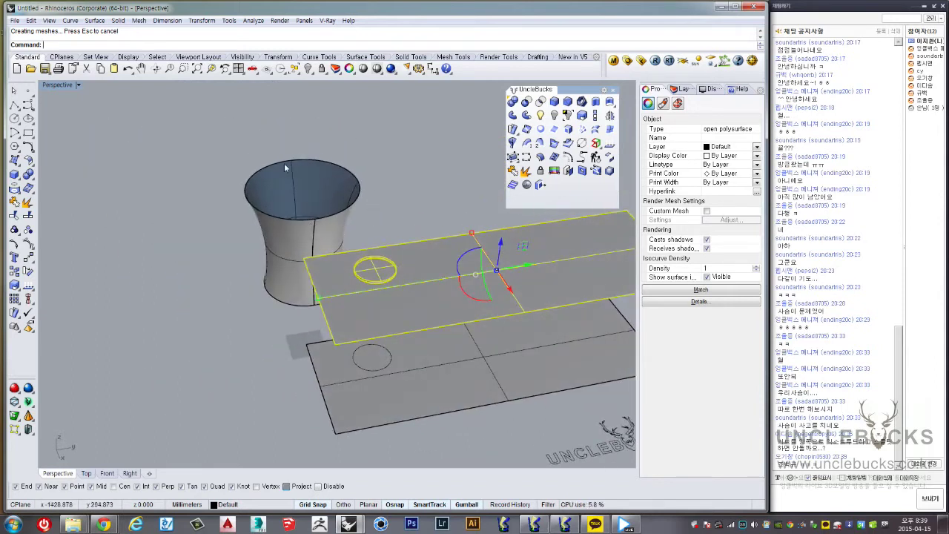
pyautogui.scroll(2, 387, 264)
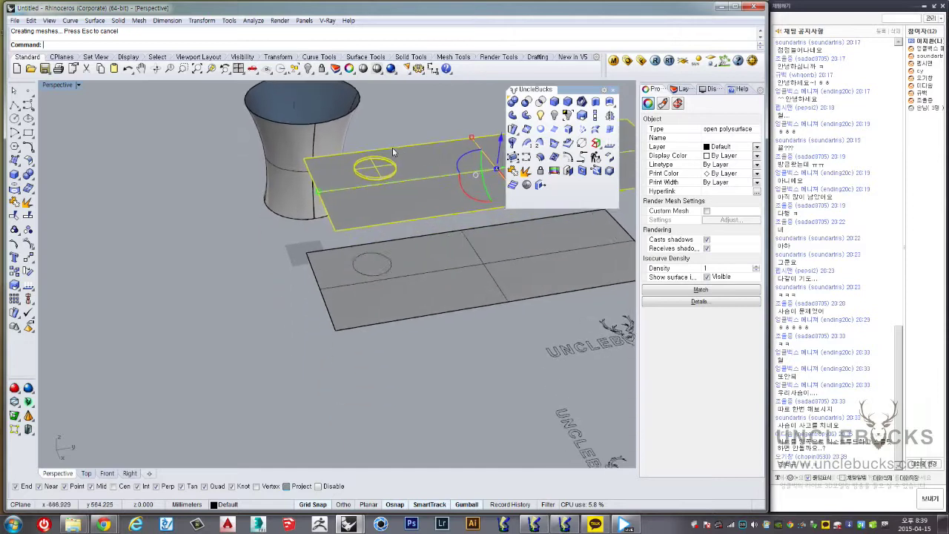
pyautogui.scroll(2, 392, 163)
pyautogui.scroll(2, 357, 212)
pyautogui.write('M')
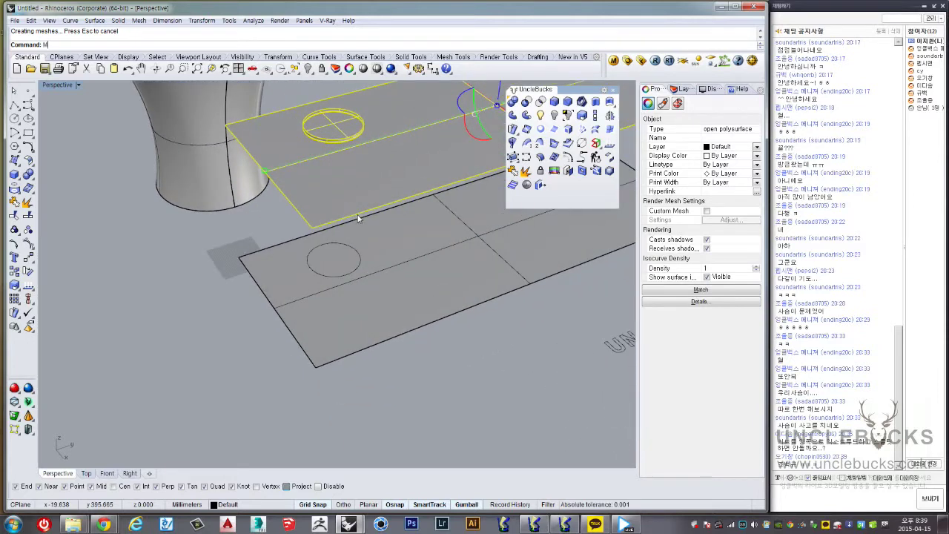
# Move the joined sheet from its corner down onto the lower plate's corner, undoing a stray drag
pyautogui.press('Return')
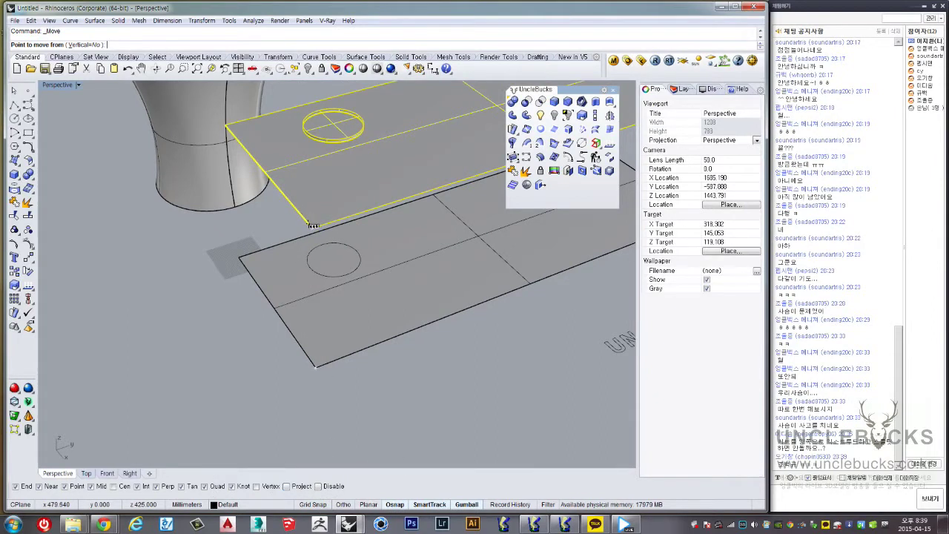
pyautogui.click(313, 225)
pyautogui.click(315, 366)
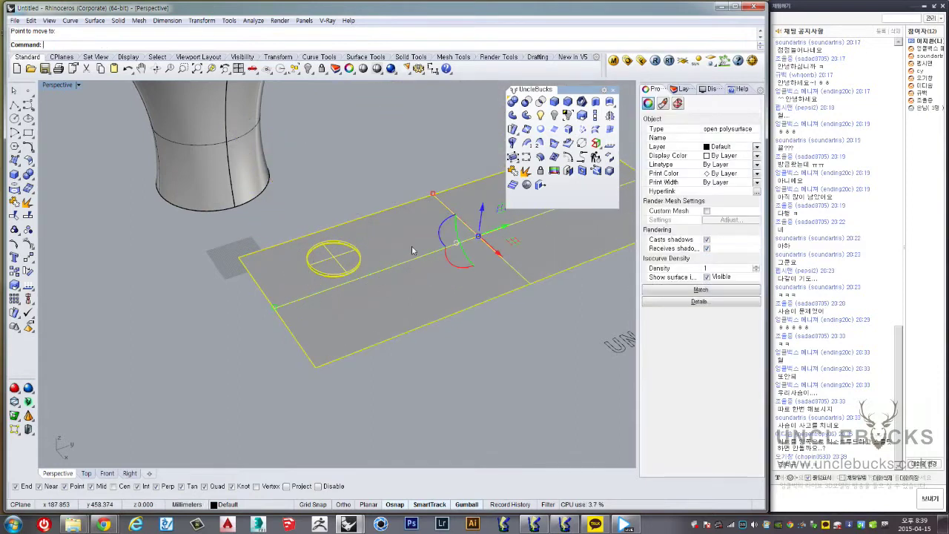
pyautogui.moveTo(412, 251)
pyautogui.mouseDown(button='right')
pyautogui.moveTo(371, 275)
pyautogui.moveTo(454, 282)
pyautogui.mouseUp(button='right')
pyautogui.moveTo(487, 305); pyautogui.dragTo(478, 276)
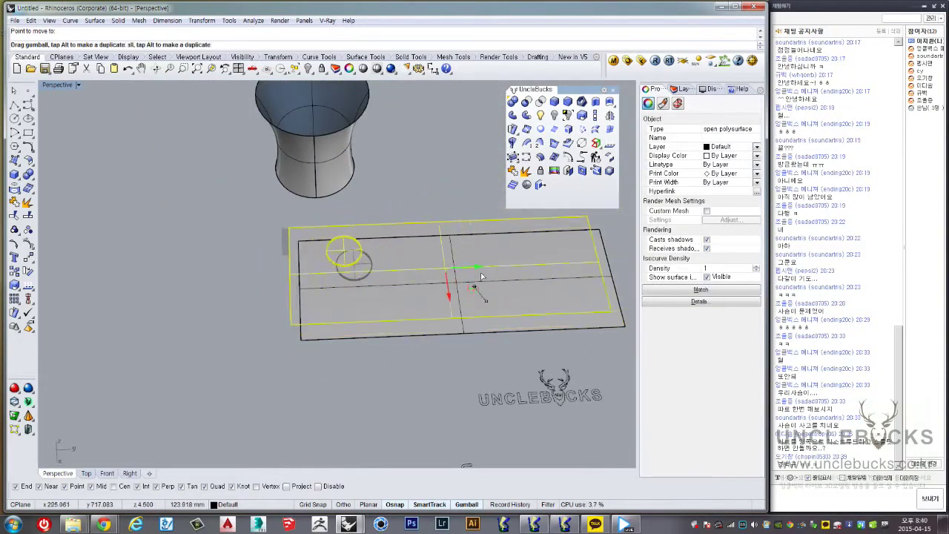
pyautogui.hotkey('ctrl', 'z')
pyautogui.scroll(2, 323, 271)
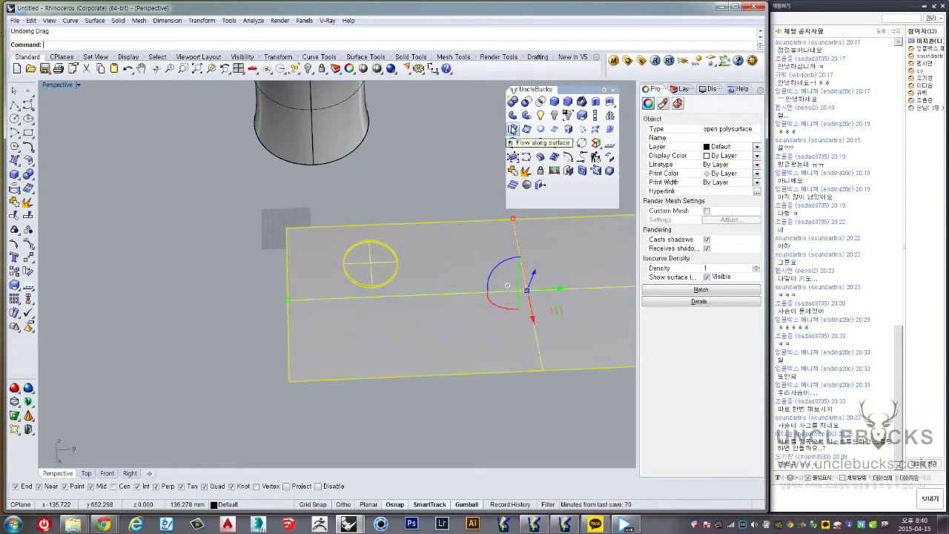
# Flow the circle from the flat sheet onto the cup's side with Flow Along Surface
pyautogui.click(512, 129)
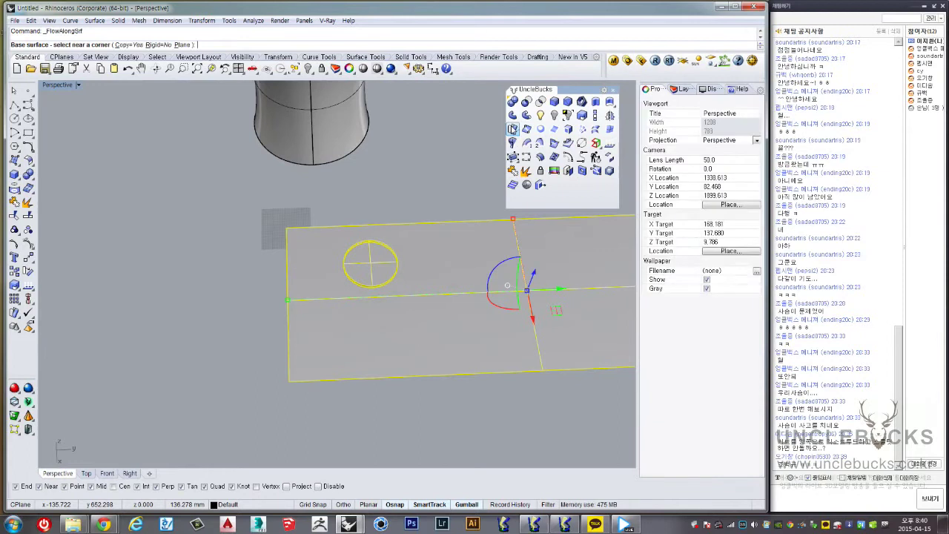
pyautogui.click(294, 238)
pyautogui.moveTo(294, 238); pyautogui.dragTo(353, 225, button='right')
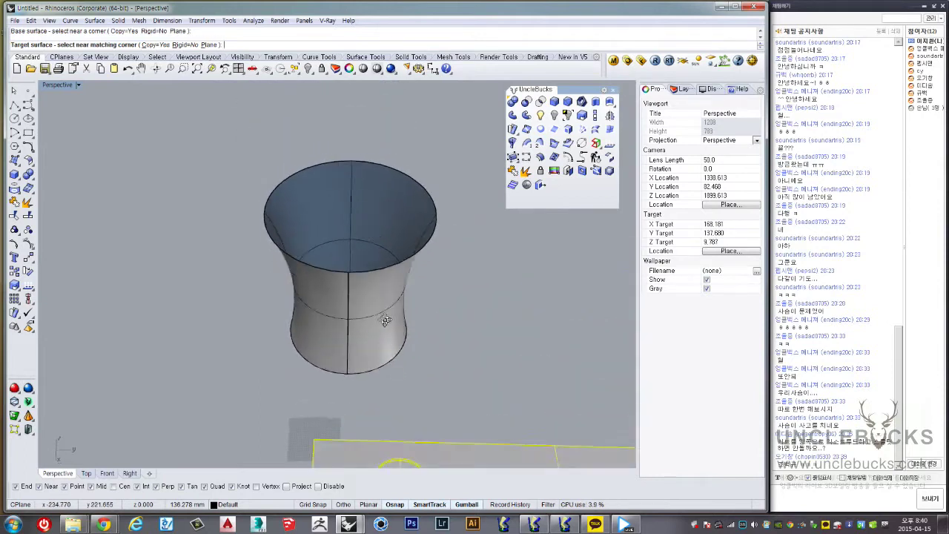
pyautogui.click(353, 224)
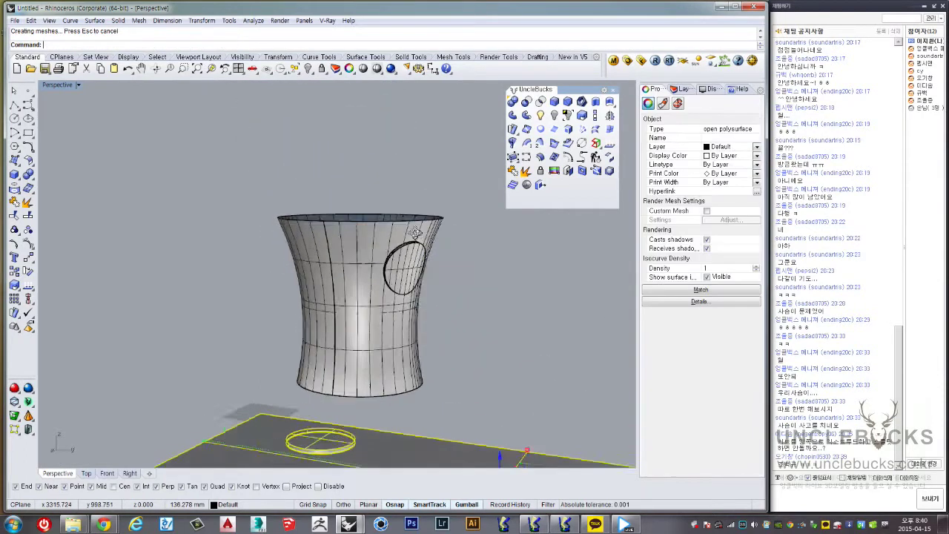
pyautogui.moveTo(353, 225)
pyautogui.mouseDown(button='right')
pyautogui.moveTo(373, 297)
pyautogui.moveTo(365, 308)
pyautogui.mouseUp(button='right')
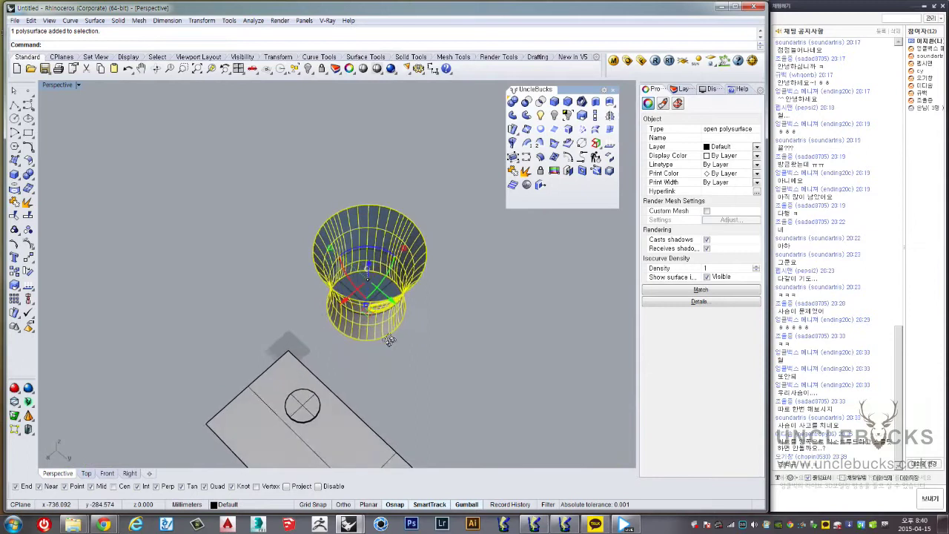
# Copy the cup to the right with the gumball and deselect it
pyautogui.keyDown('alt'); pyautogui.moveTo(365, 307); pyautogui.dragTo(522, 370); pyautogui.keyUp('alt')
pyautogui.moveTo(522, 370); pyautogui.dragTo(571, 363, button='right')
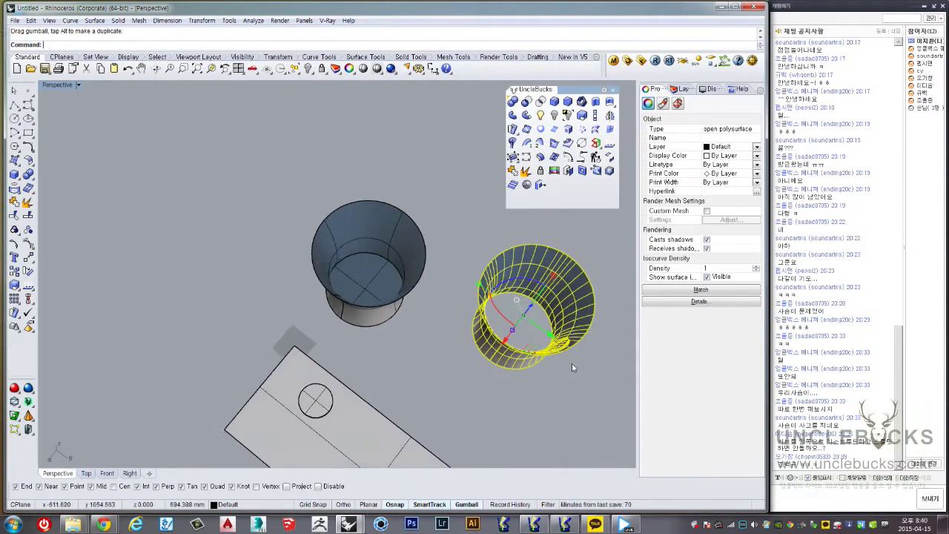
pyautogui.scroll(5, 441, 315)
pyautogui.press('Escape')
pyautogui.scroll(2, 441, 315)
# Cap the right cup's open ends with Cap Planar Holes, then deselect it
pyautogui.moveTo(441, 315)
pyautogui.mouseDown(button='right')
pyautogui.moveTo(487, 296)
pyautogui.moveTo(324, 326)
pyautogui.mouseUp(button='right')
pyautogui.click(392, 258)
pyautogui.keyDown('shift'); pyautogui.moveTo(428, 229); pyautogui.dragTo(553, 183, button='right'); pyautogui.keyUp('shift')
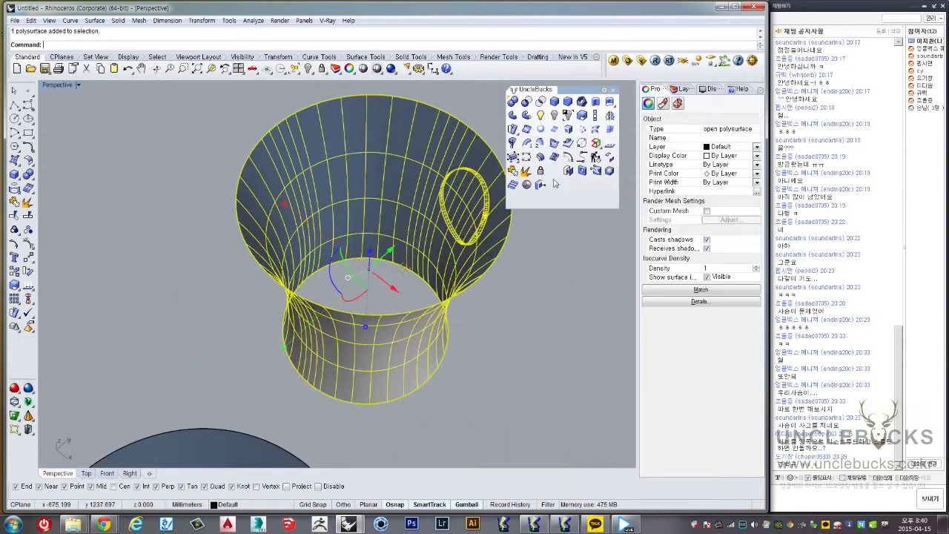
pyautogui.click(568, 171)
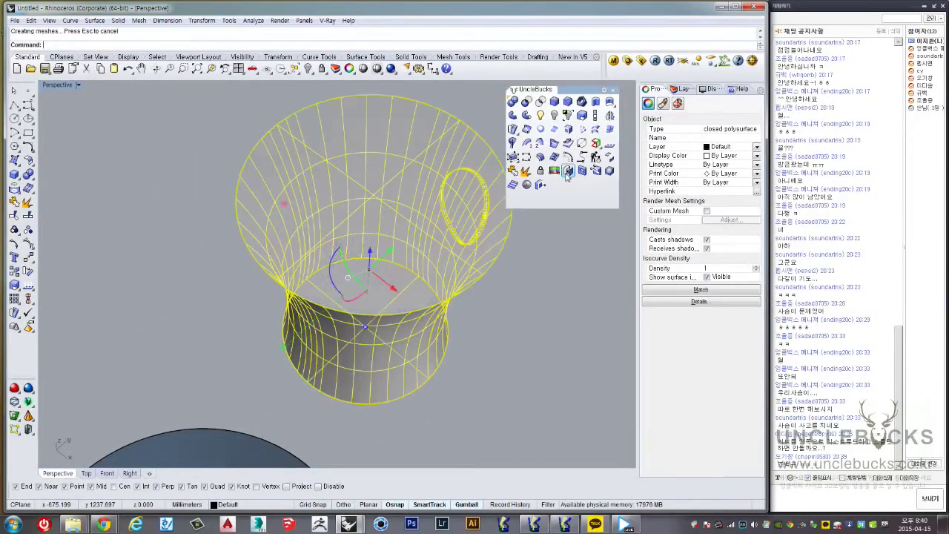
pyautogui.moveTo(415, 237)
pyautogui.mouseDown(button='right')
pyautogui.moveTo(372, 235)
pyautogui.moveTo(394, 331)
pyautogui.moveTo(489, 327)
pyautogui.moveTo(316, 274)
pyautogui.moveTo(419, 292)
pyautogui.mouseUp(button='right')
pyautogui.click(367, 227)
pyautogui.click(341, 274)
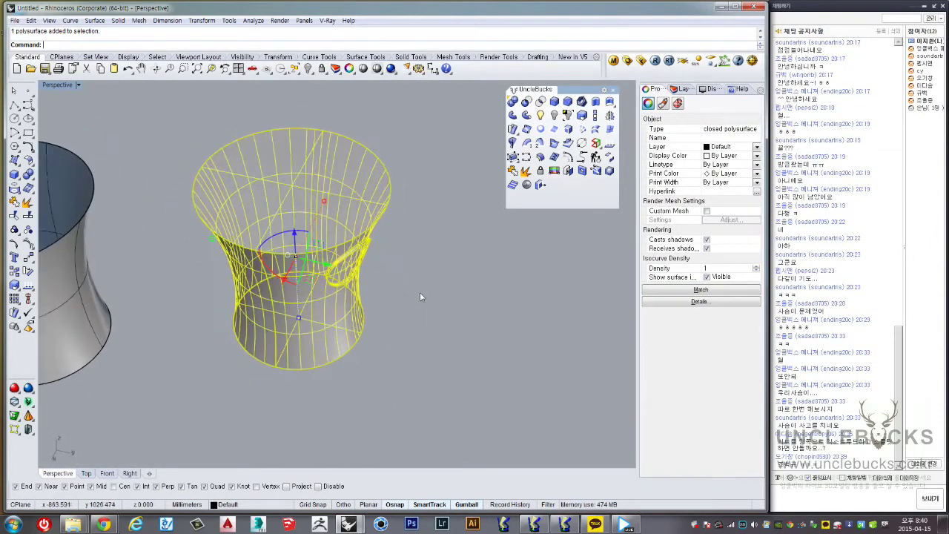
pyautogui.click(420, 292)
pyautogui.moveTo(375, 312)
pyautogui.mouseDown(button='right')
pyautogui.moveTo(434, 263)
pyautogui.moveTo(362, 203)
pyautogui.moveTo(349, 286)
pyautogui.moveTo(400, 241)
pyautogui.mouseUp(button='right')
pyautogui.scroll(-3, 434, 263)
pyautogui.scroll(2, 361, 232)
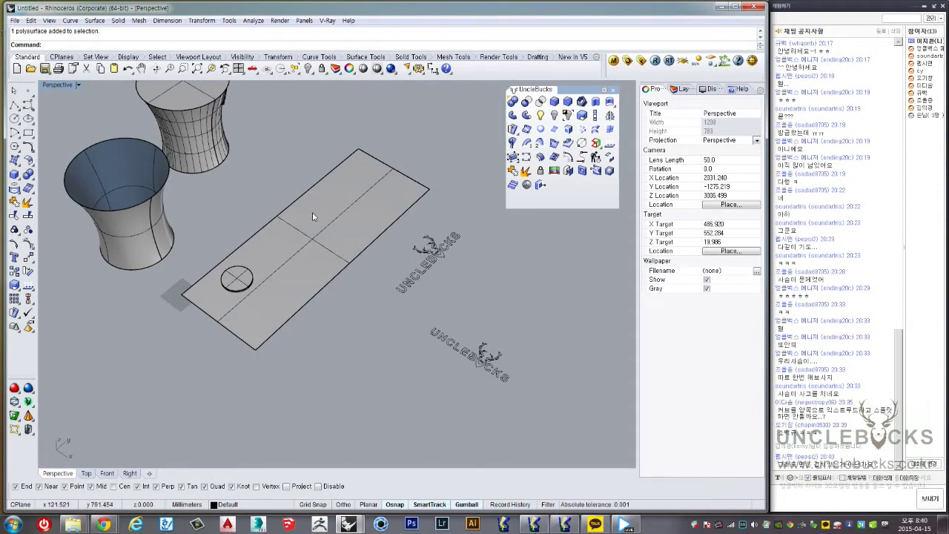
# Select the right cup, then cancel a stray drag of it with Esc
pyautogui.scroll(2, 312, 216)
pyautogui.scroll(2, 269, 252)
pyautogui.moveTo(346, 268)
pyautogui.mouseDown(button='right')
pyautogui.moveTo(323, 195)
pyautogui.moveTo(311, 245)
pyautogui.mouseUp(button='right')
pyautogui.click(324, 195)
pyautogui.scroll(3, 319, 169)
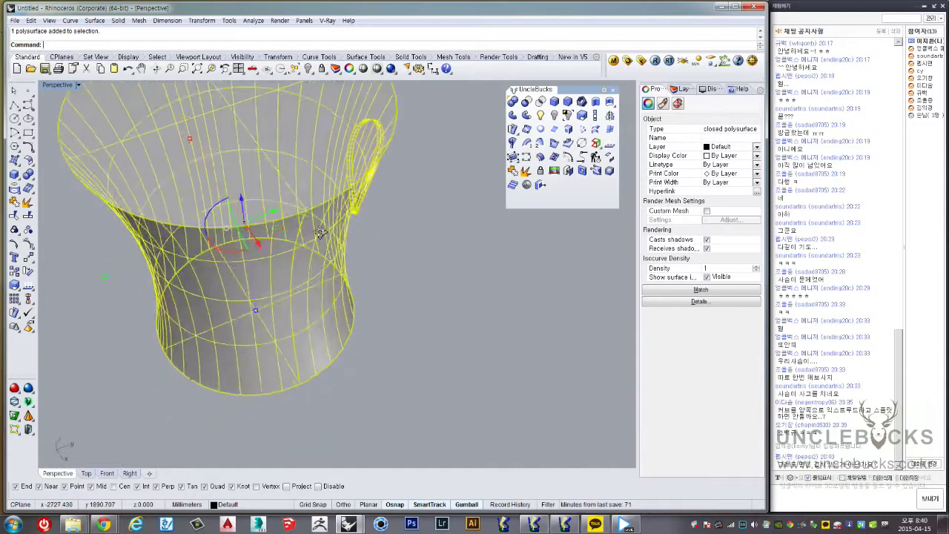
pyautogui.moveTo(311, 245); pyautogui.dragTo(433, 287)
pyautogui.press('Escape')
pyautogui.scroll(3, 445, 286)
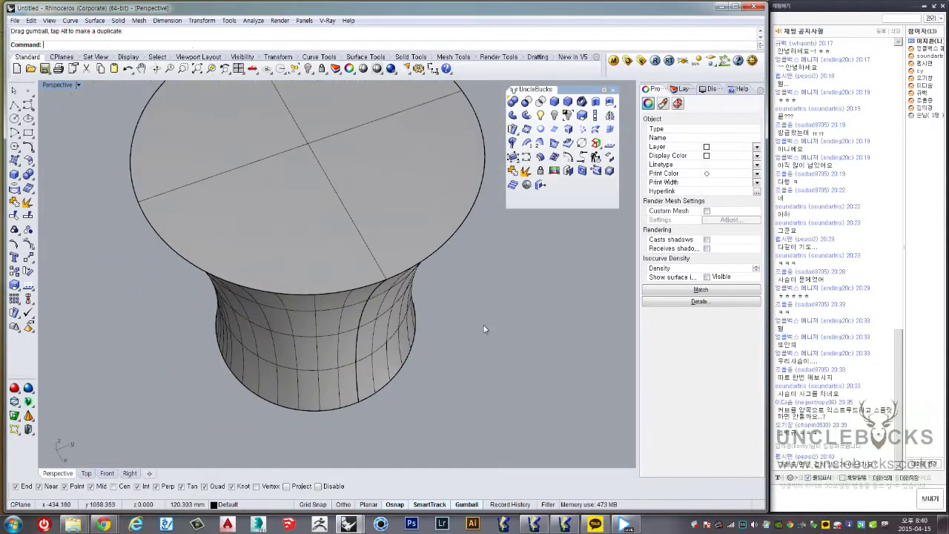
pyautogui.scroll(3, 460, 286)
# Copy the flat board with its circle to the right with the gumball
pyautogui.moveTo(486, 322)
pyautogui.mouseDown(button='right')
pyautogui.moveTo(426, 291)
pyautogui.moveTo(425, 256)
pyautogui.moveTo(415, 261)
pyautogui.moveTo(407, 276)
pyautogui.moveTo(440, 295)
pyautogui.mouseUp(button='right')
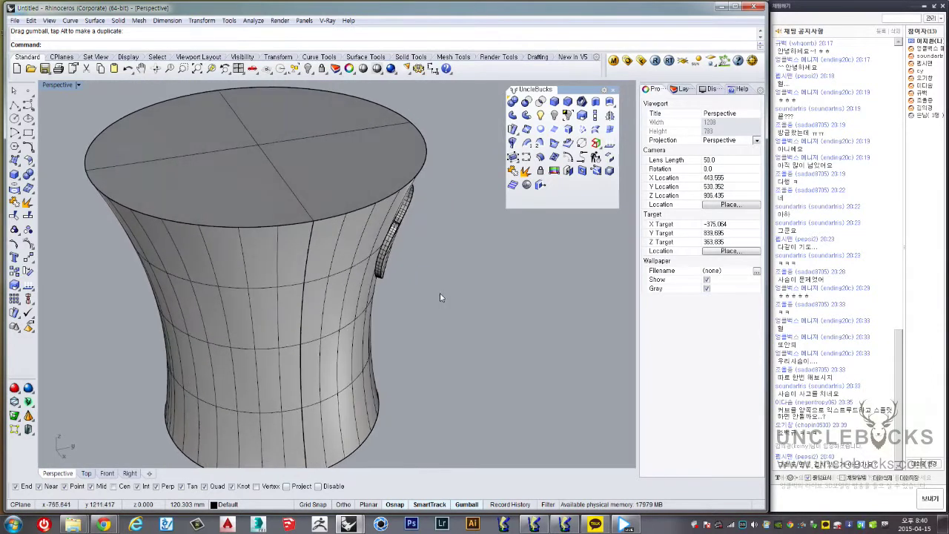
pyautogui.scroll(-3, 441, 294)
pyautogui.keyDown('shift'); pyautogui.moveTo(470, 326); pyautogui.dragTo(397, 257, button='right'); pyautogui.keyUp('shift')
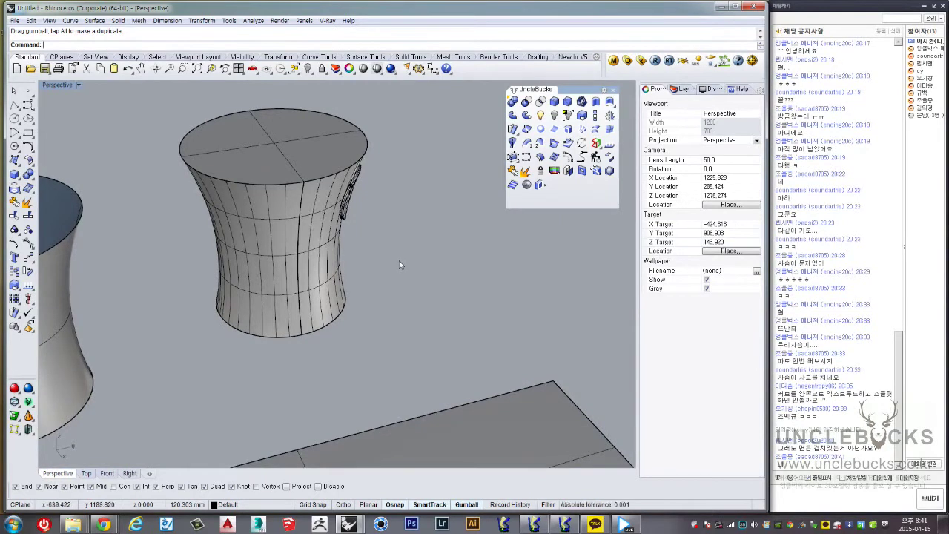
pyautogui.scroll(-2, 408, 269)
pyautogui.moveTo(409, 269)
pyautogui.mouseDown(button='right')
pyautogui.moveTo(459, 290)
pyautogui.moveTo(370, 223)
pyautogui.moveTo(372, 232)
pyautogui.moveTo(401, 224)
pyautogui.moveTo(301, 233)
pyautogui.mouseUp(button='right')
pyautogui.scroll(-2, 459, 290)
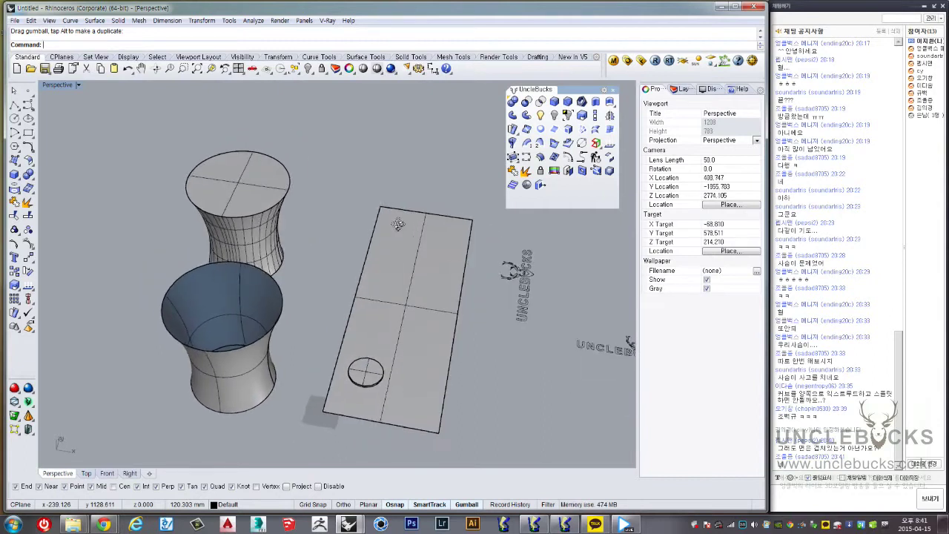
pyautogui.scroll(-2, 301, 233)
pyautogui.scroll(1, 303, 289)
pyautogui.click(304, 290)
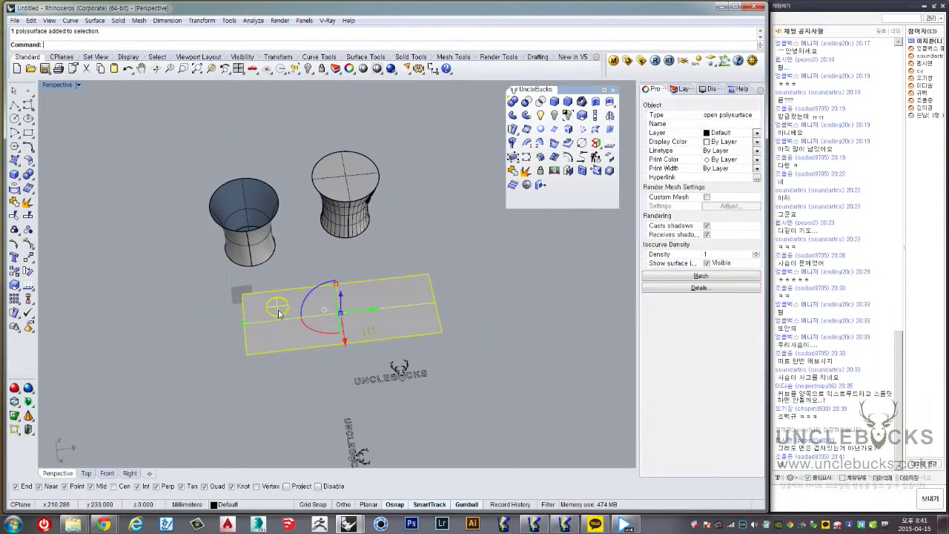
pyautogui.keyDown('alt'); pyautogui.moveTo(362, 323); pyautogui.dragTo(567, 333); pyautogui.keyUp('alt')
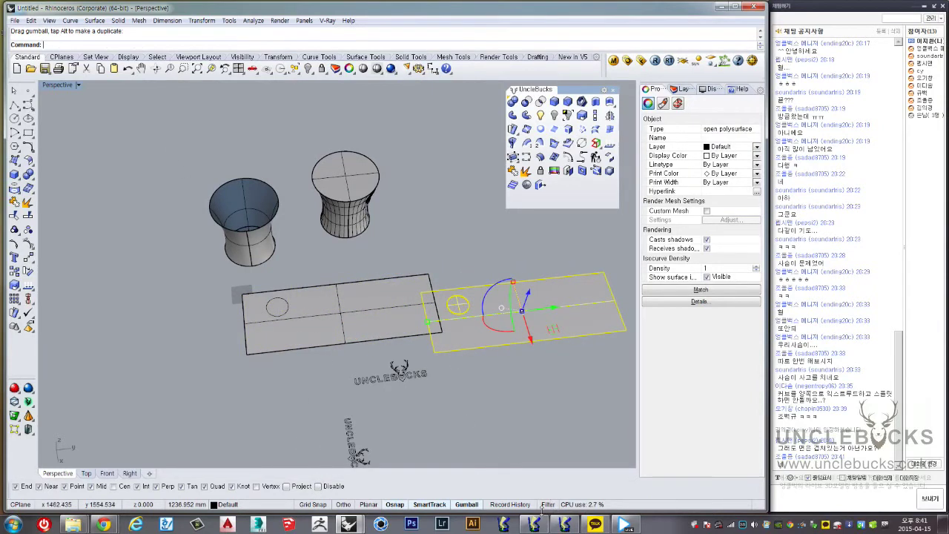
pyautogui.moveTo(347, 524)
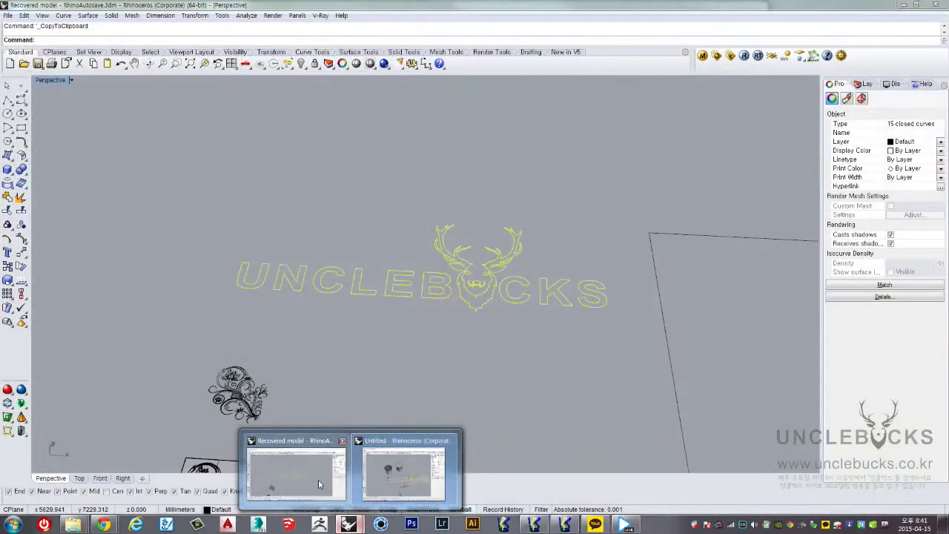
# Copy the flourish's 114 curves from the recovered model, then switch to the Untitled window
pyautogui.click(295, 473)
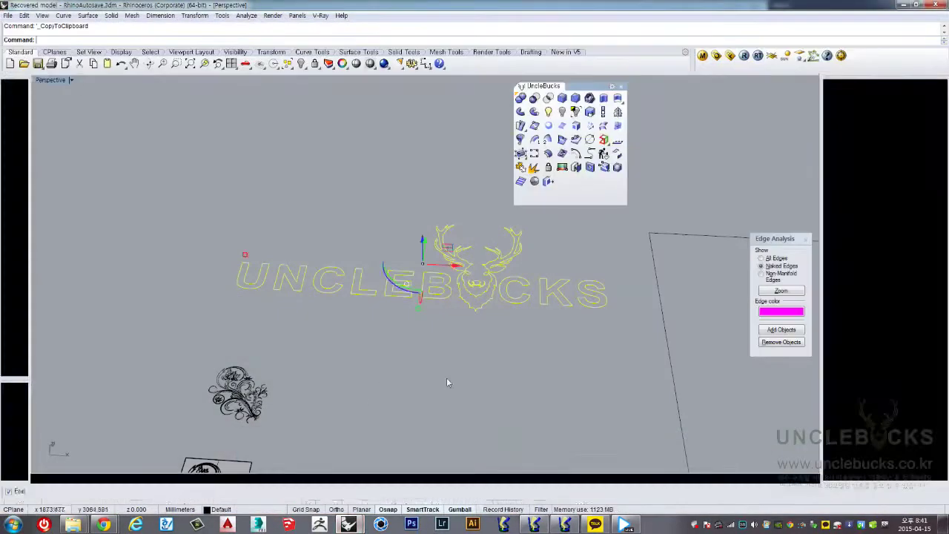
pyautogui.moveTo(430, 371); pyautogui.dragTo(407, 306, button='right')
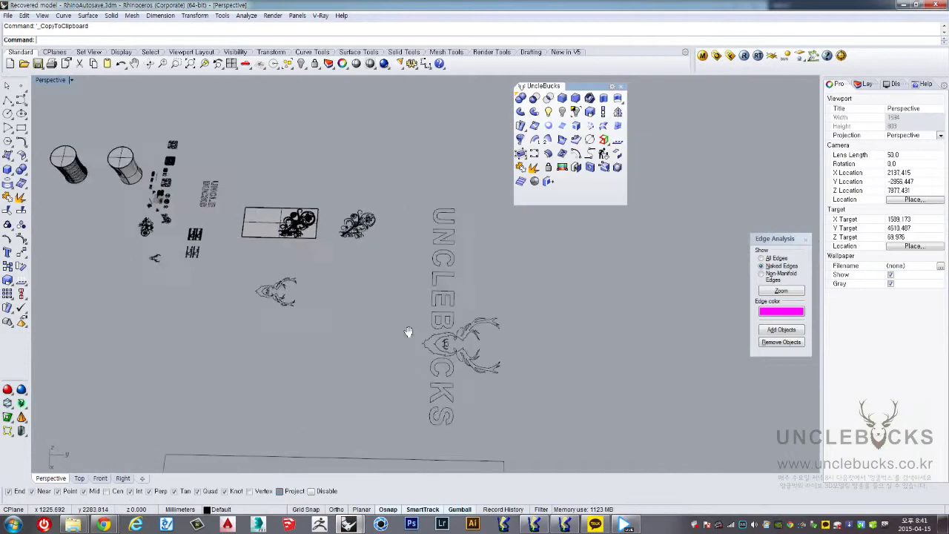
pyautogui.scroll(5, 406, 306)
pyautogui.click(393, 312)
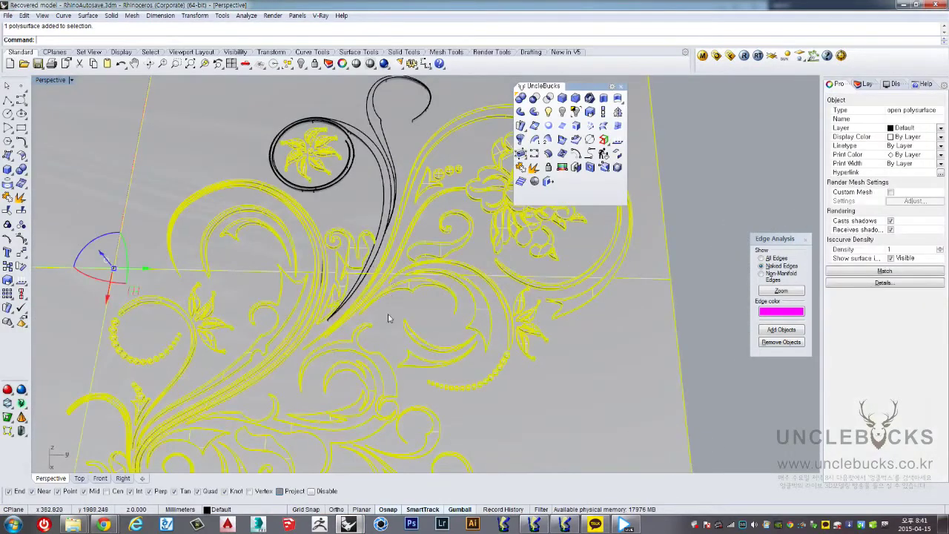
pyautogui.moveTo(393, 311); pyautogui.dragTo(456, 255, button='right')
pyautogui.scroll(-2, 455, 255)
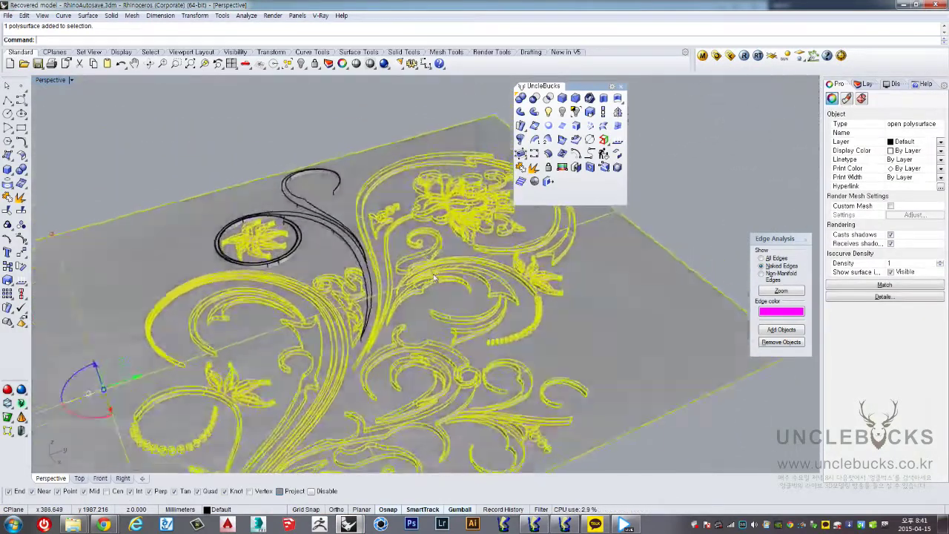
pyautogui.scroll(-4, 503, 267)
pyautogui.scroll(-3, 503, 267)
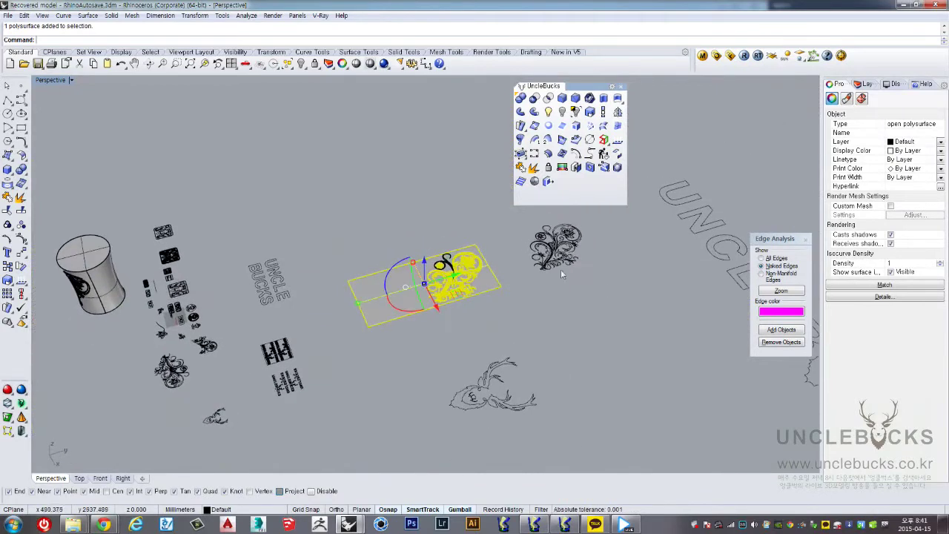
pyautogui.click(552, 241)
pyautogui.moveTo(552, 241); pyautogui.dragTo(541, 260, button='right')
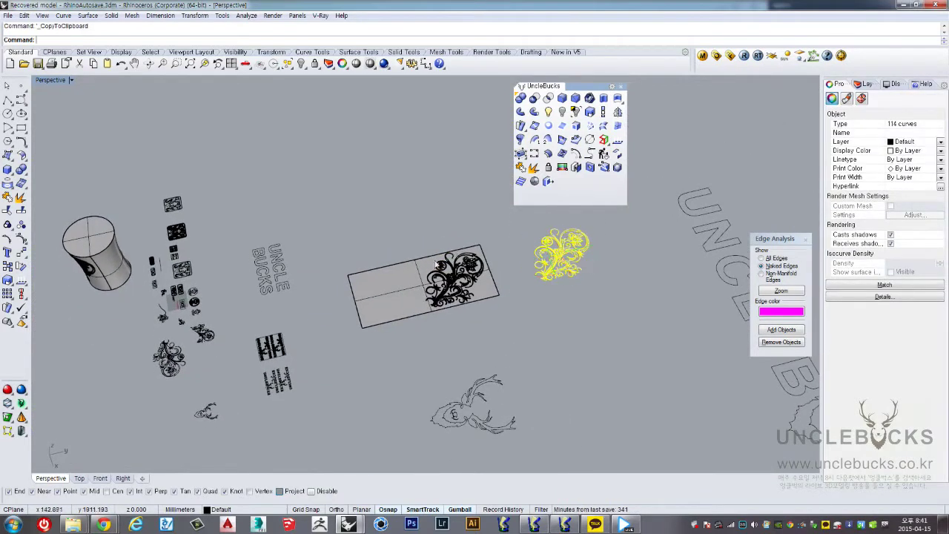
pyautogui.moveTo(348, 524)
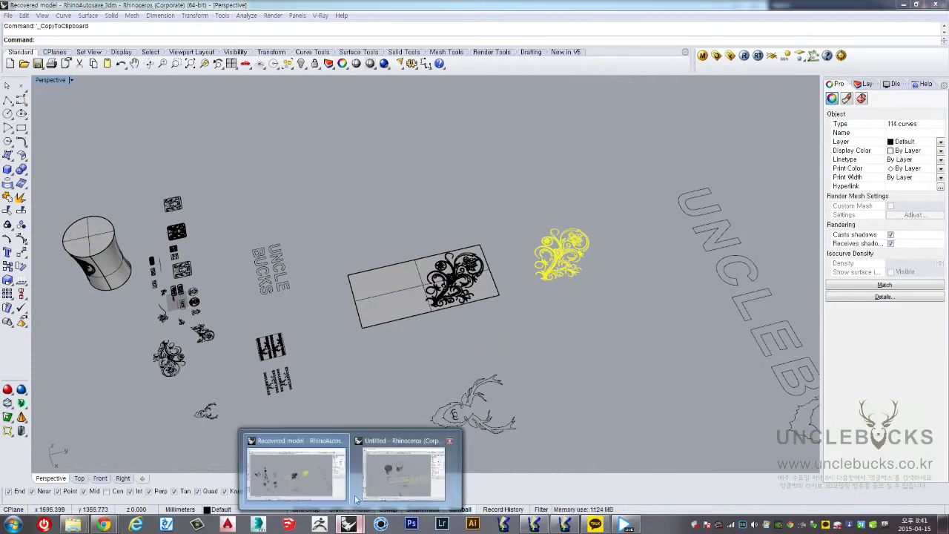
pyautogui.click(384, 477)
pyautogui.click(477, 393)
# Delete the two plates with their curves and the right wireframe cup
pyautogui.moveTo(476, 393); pyautogui.dragTo(397, 348, button='right')
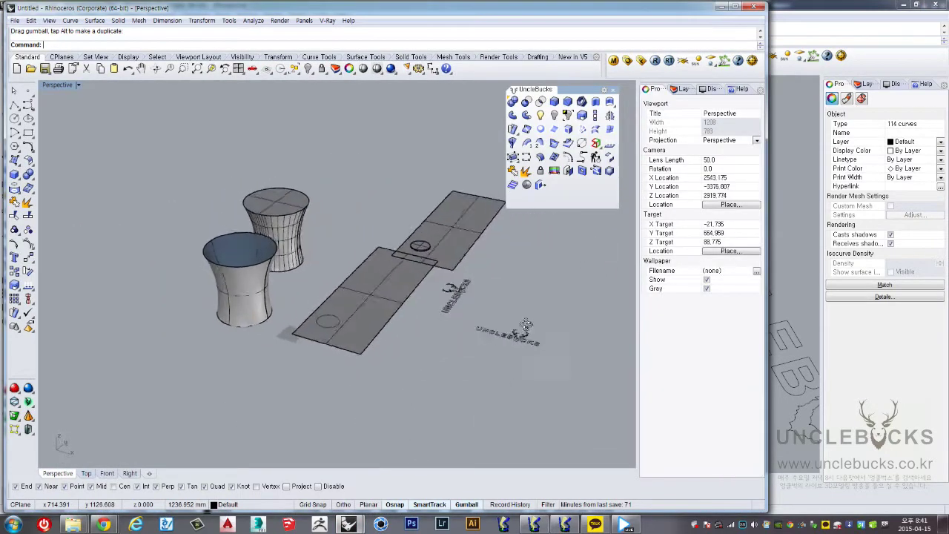
pyautogui.click(358, 197)
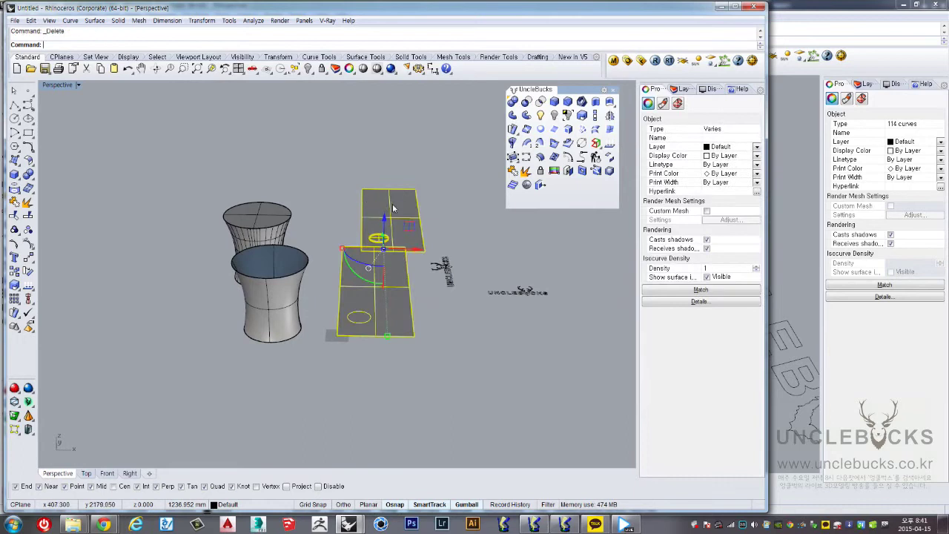
pyautogui.press('Delete')
pyautogui.moveTo(393, 209)
pyautogui.mouseDown(button='right')
pyautogui.moveTo(285, 237)
pyautogui.moveTo(307, 275)
pyautogui.moveTo(471, 291)
pyautogui.mouseUp(button='right')
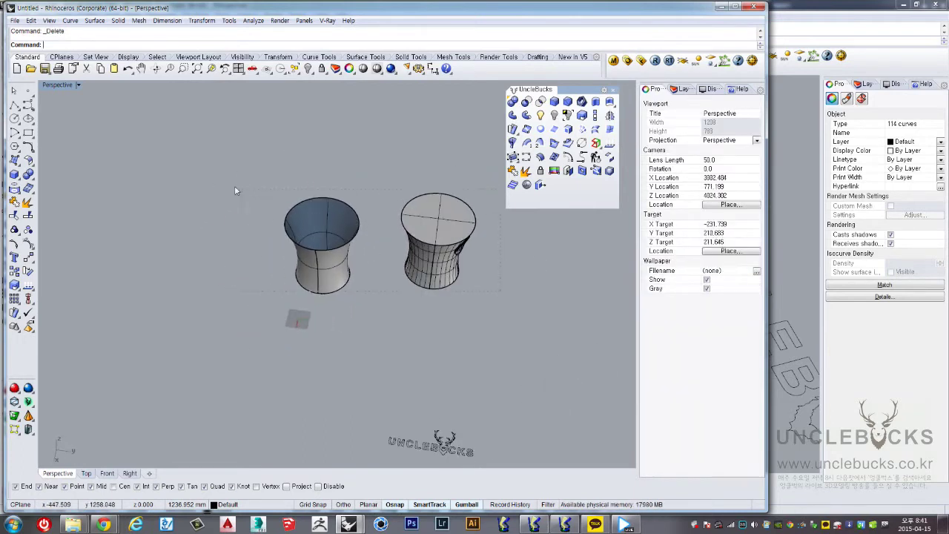
pyautogui.click(415, 215)
pyautogui.press('Escape')
pyautogui.click(407, 197)
pyautogui.press('Delete')
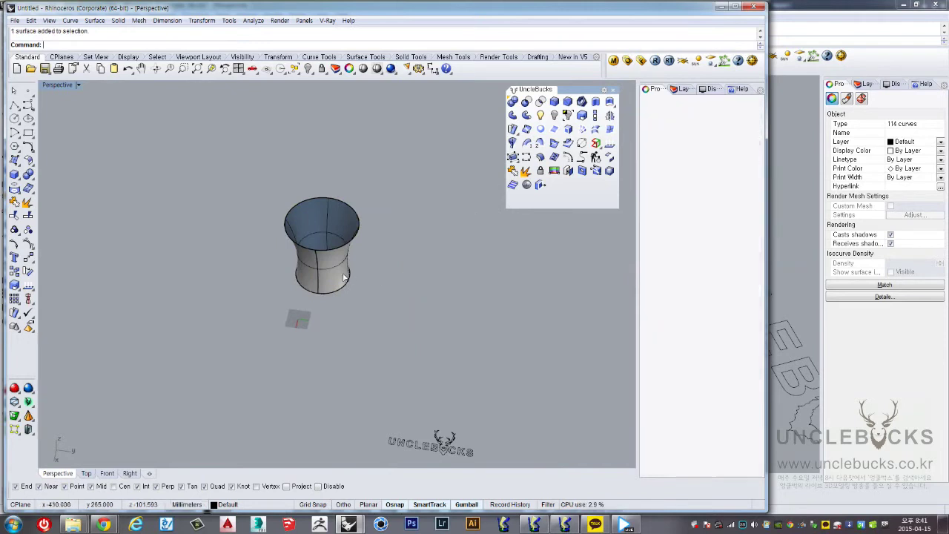
# Delete the remaining cup and the filled ellipse surface, keeping the ellipse curve selected
pyautogui.click(344, 278)
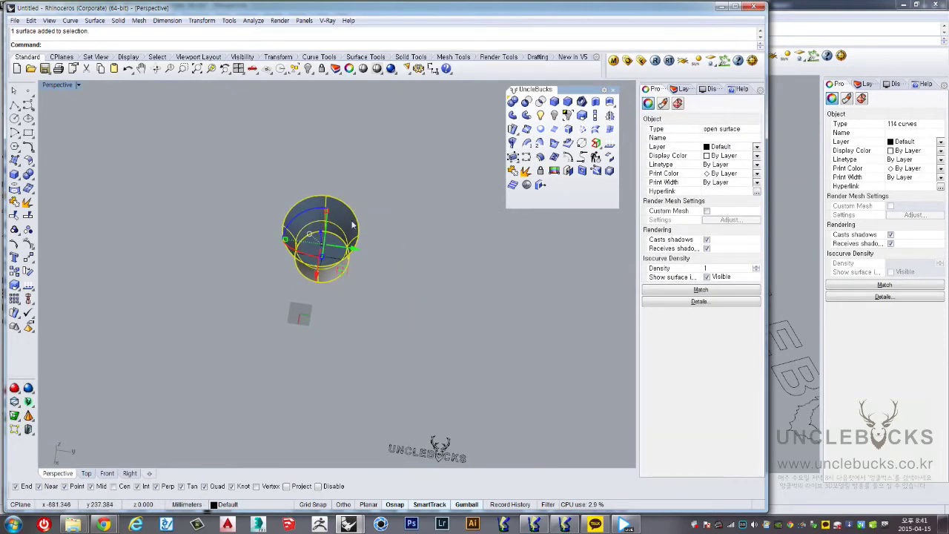
pyautogui.moveTo(345, 273); pyautogui.dragTo(242, 290)
pyautogui.moveTo(358, 293); pyautogui.dragTo(293, 220)
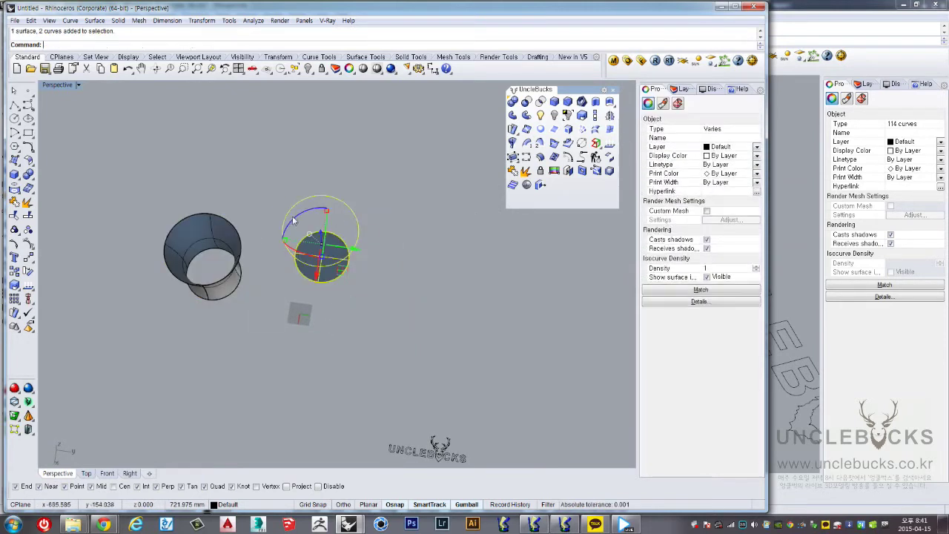
pyautogui.click(352, 305)
pyautogui.moveTo(352, 306); pyautogui.dragTo(204, 222, button='right')
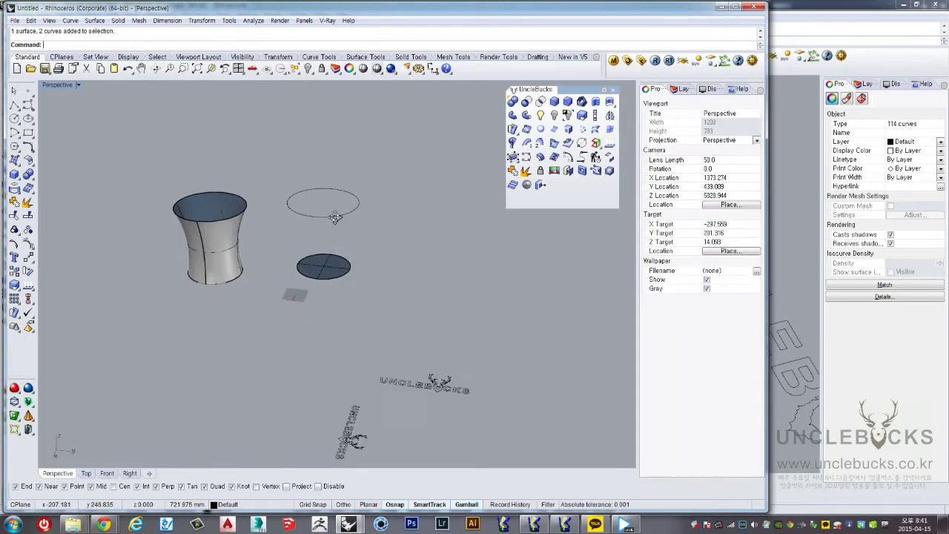
pyautogui.click(204, 222)
pyautogui.press('Delete')
pyautogui.click(330, 269)
pyautogui.press('Delete')
pyautogui.click(332, 269)
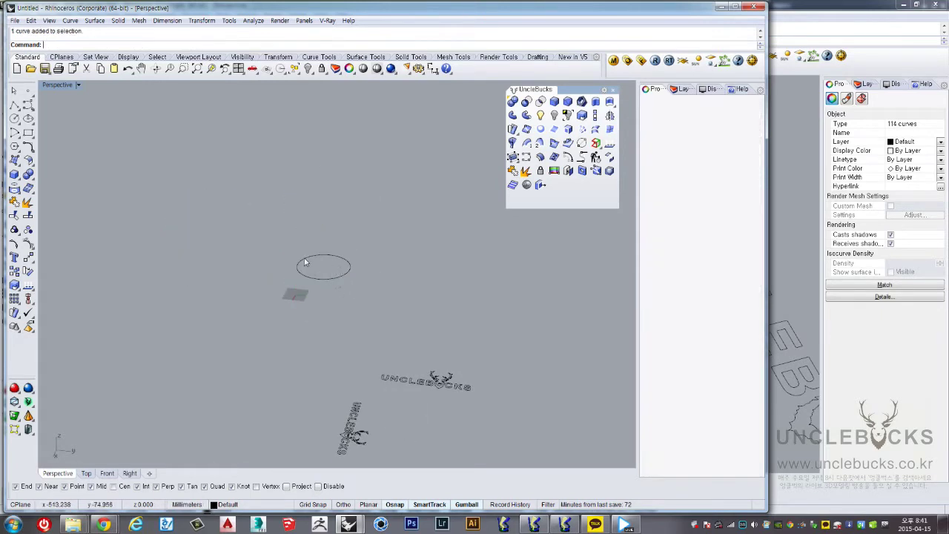
# Copy the ellipse upward twice along Z to make a stack of three
pyautogui.moveTo(352, 290)
pyautogui.mouseDown(button='right')
pyautogui.moveTo(336, 228)
pyautogui.moveTo(329, 250)
pyautogui.mouseUp(button='right')
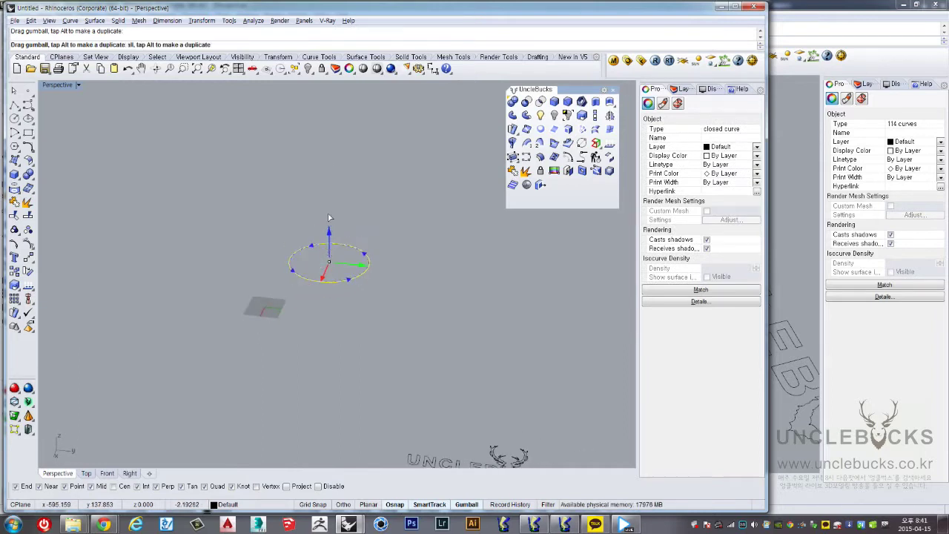
pyautogui.hotkey('ctrl', 'z')
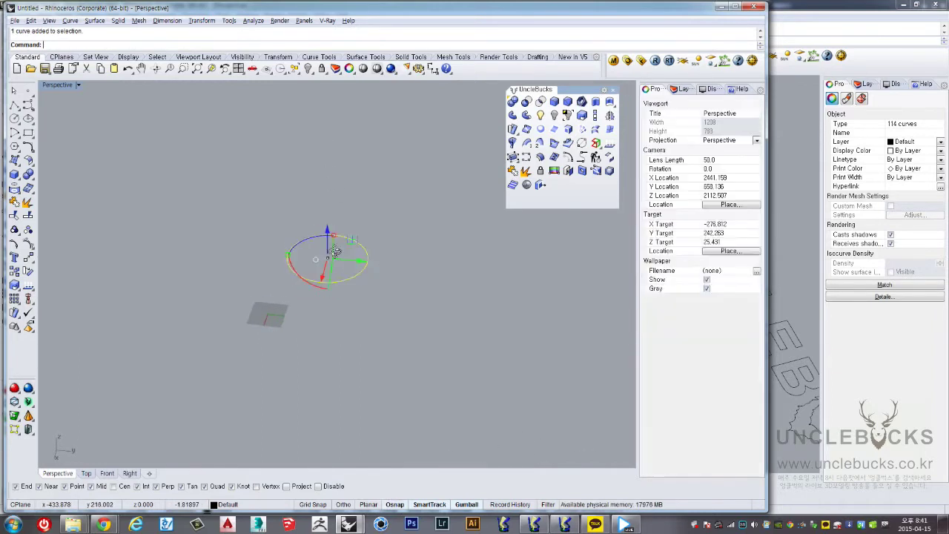
pyautogui.click(341, 228)
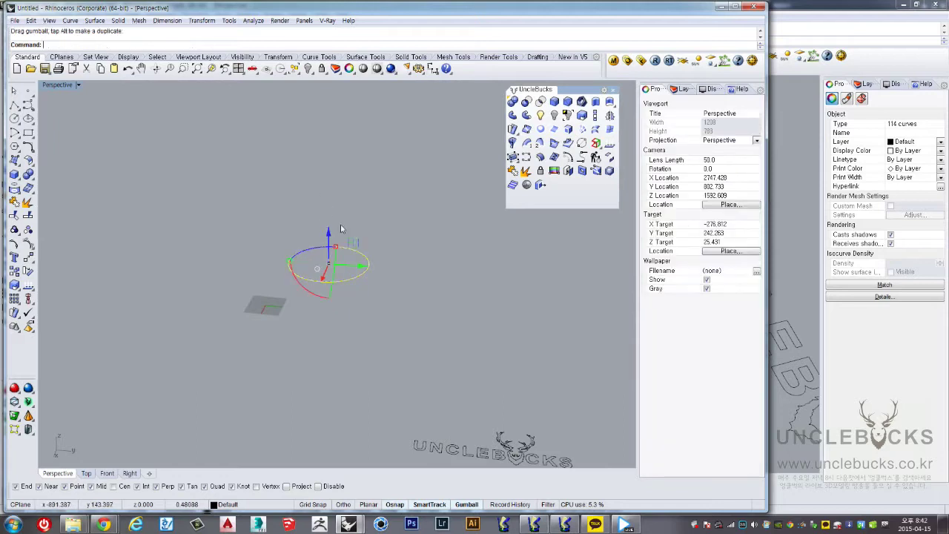
pyautogui.click(331, 250)
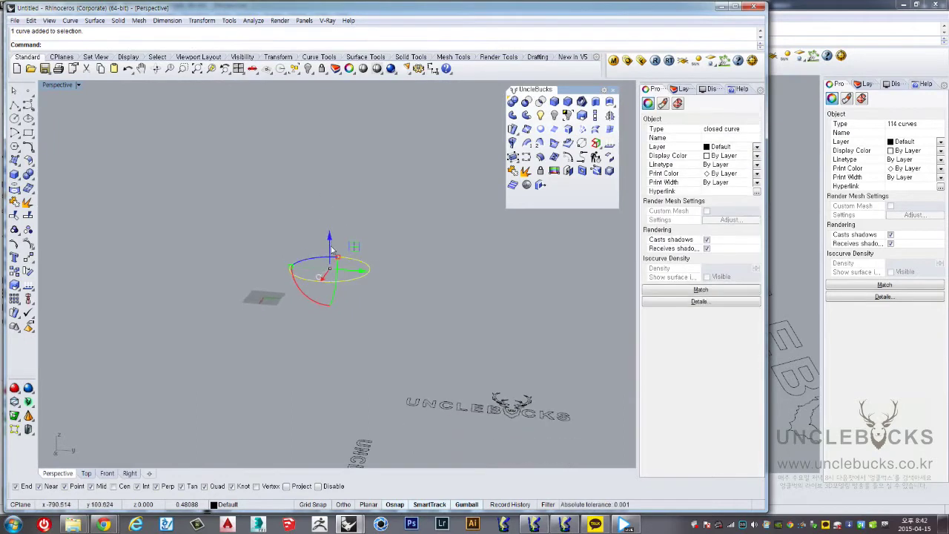
pyautogui.keyDown('alt'); pyautogui.moveTo(331, 251); pyautogui.dragTo(326, 171); pyautogui.keyUp('alt')
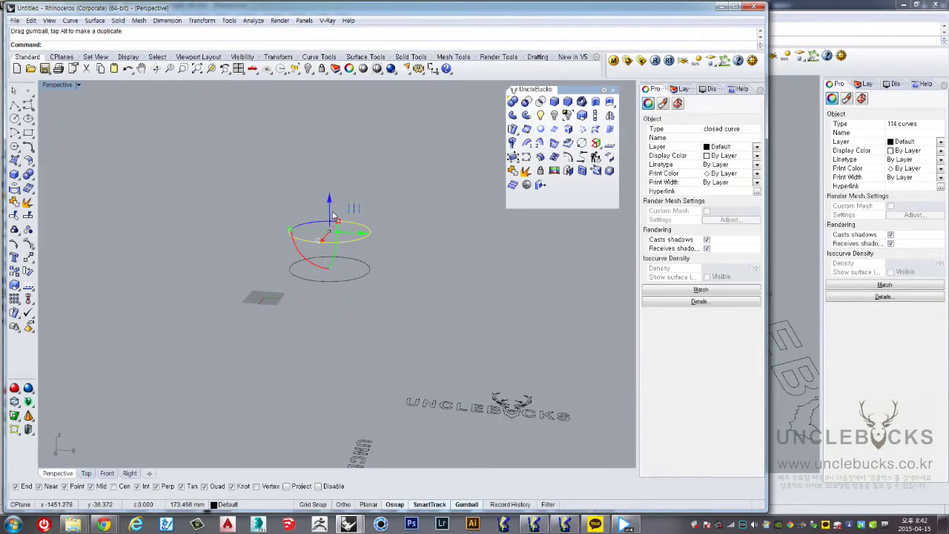
pyautogui.moveTo(332, 132); pyautogui.dragTo(332, 135)
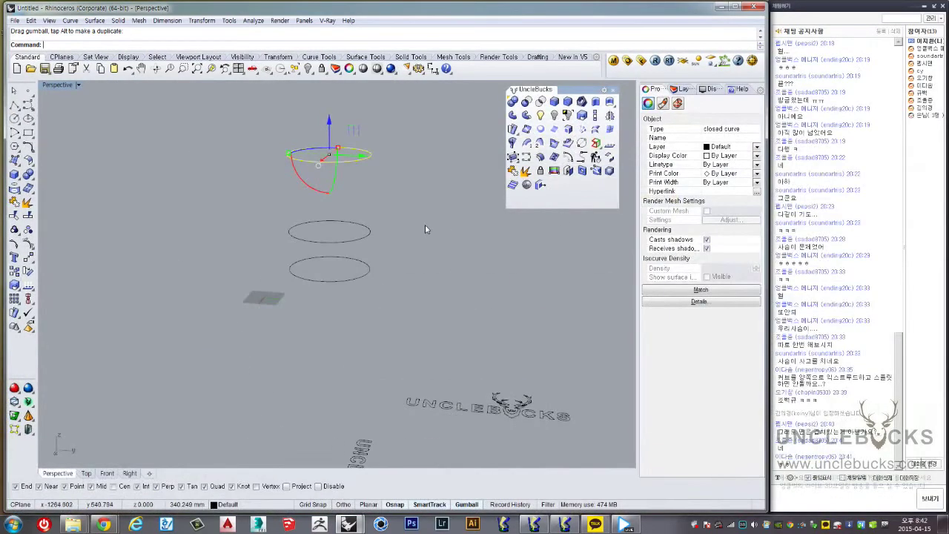
pyautogui.moveTo(426, 229); pyautogui.dragTo(430, 245, button='right')
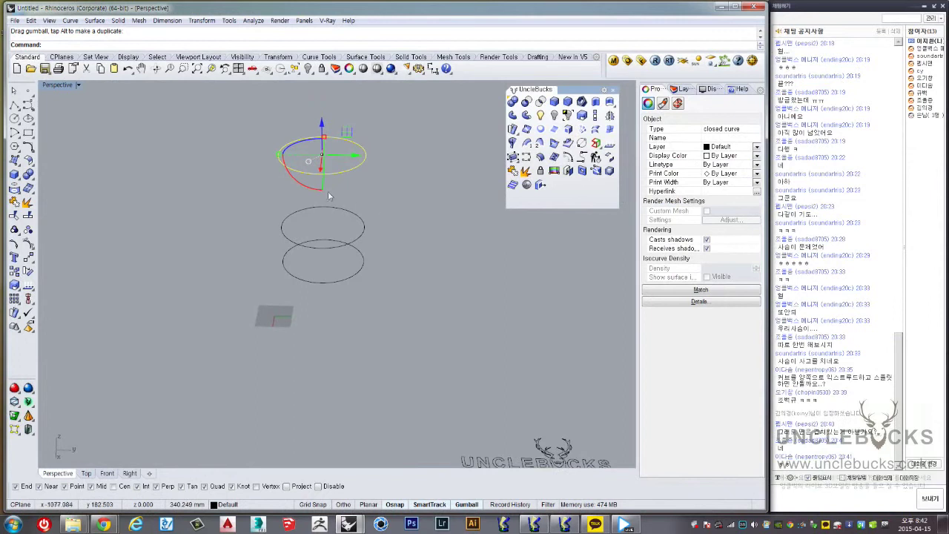
pyautogui.scroll(2, 328, 191)
pyautogui.scroll(2, 340, 221)
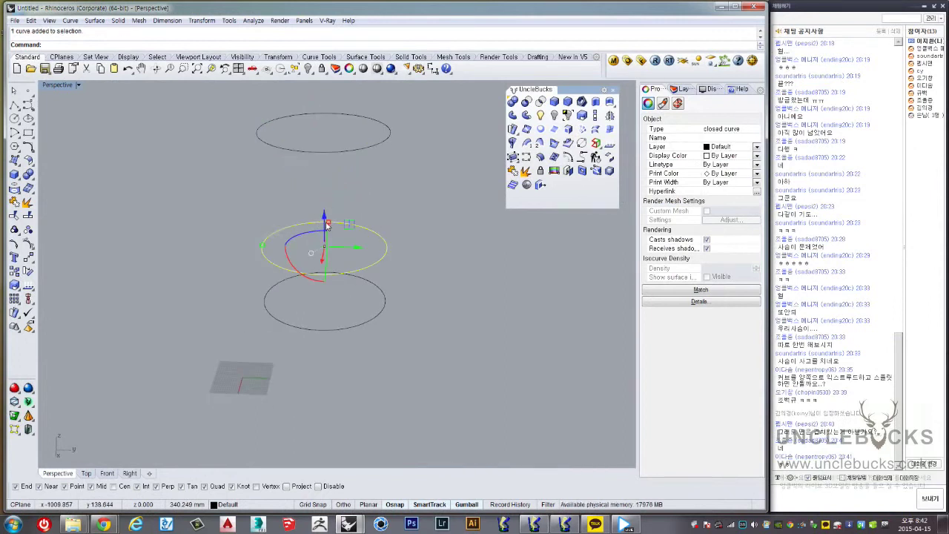
# Scale up the middle ellipse around its centre with the gumball
pyautogui.moveTo(326, 226)
pyautogui.mouseDown()
pyautogui.moveTo(326, 201)
pyautogui.moveTo(353, 210)
pyautogui.mouseUp()
pyautogui.hotkey('ctrl', 'z')
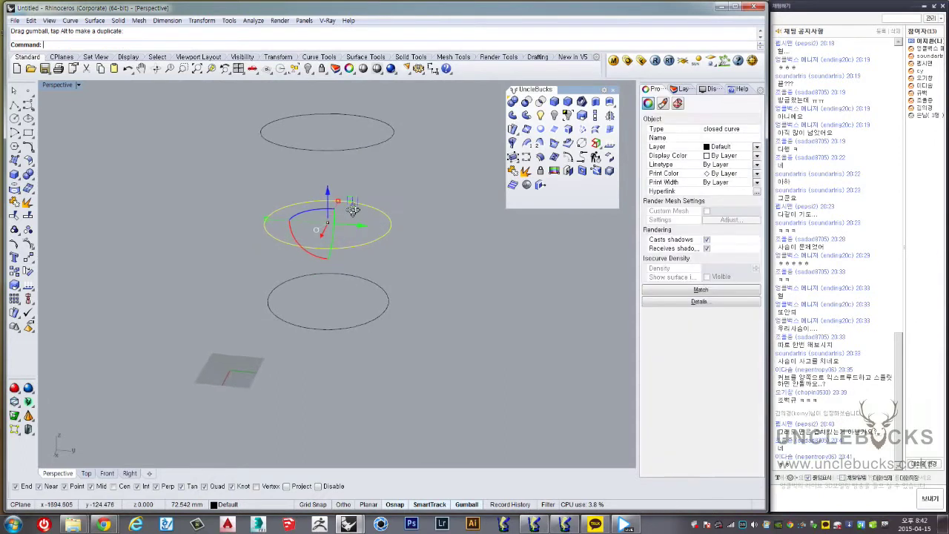
pyautogui.moveTo(352, 210); pyautogui.dragTo(317, 253, button='right')
pyautogui.moveTo(265, 220); pyautogui.dragTo(257, 217)
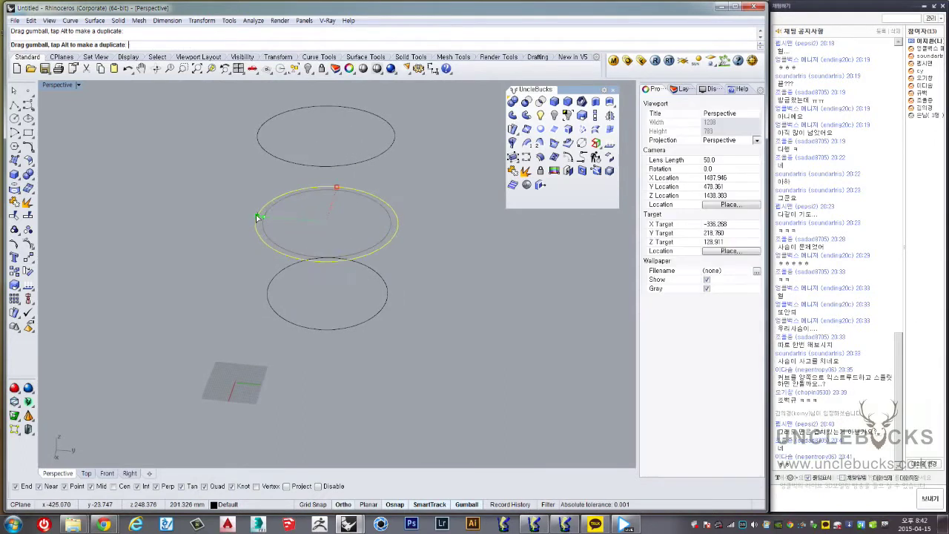
pyautogui.click(229, 192)
pyautogui.moveTo(228, 192)
pyautogui.mouseDown(button='right')
pyautogui.moveTo(260, 146)
pyautogui.moveTo(342, 225)
pyautogui.mouseUp(button='right')
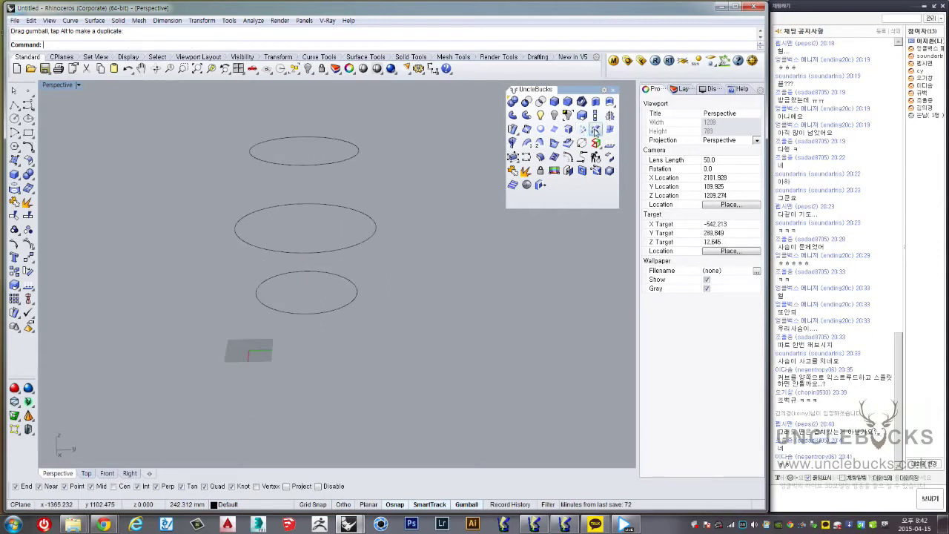
# Loft the middle and top ellipses into a barrel-shaped surface with the default loft options
pyautogui.click(367, 239)
pyautogui.click(330, 141)
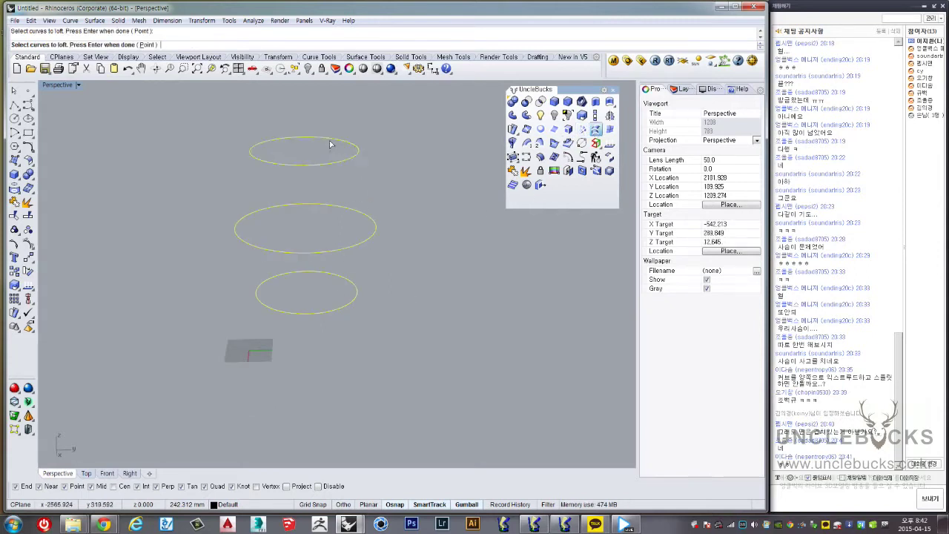
pyautogui.moveTo(400, 192); pyautogui.dragTo(304, 200, button='right')
pyautogui.press('Return')
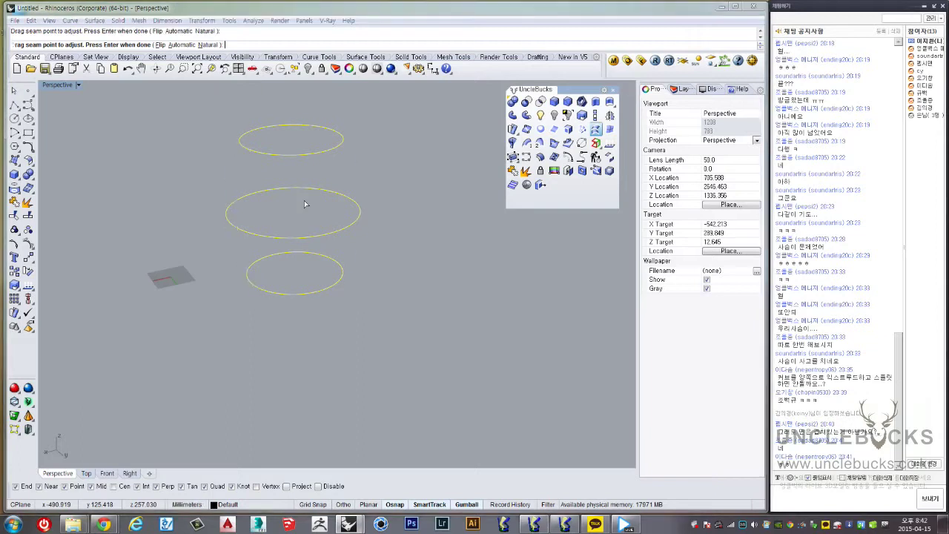
pyautogui.click(595, 243)
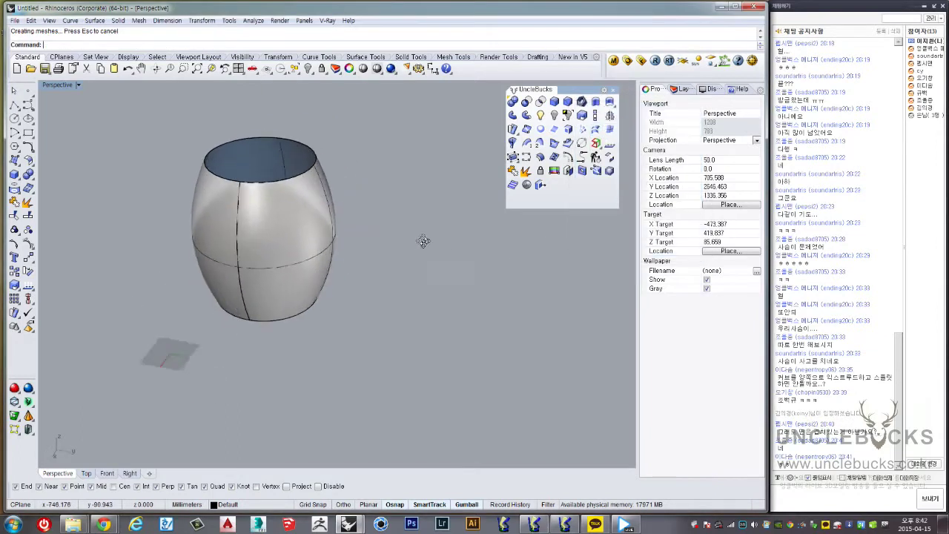
# Reposition the barrel surface and the three ellipse curves so they sit side by side
pyautogui.moveTo(424, 239)
pyautogui.mouseDown(button='right')
pyautogui.moveTo(396, 275)
pyautogui.moveTo(413, 227)
pyautogui.moveTo(426, 224)
pyautogui.moveTo(408, 267)
pyautogui.moveTo(393, 265)
pyautogui.mouseUp(button='right')
pyautogui.scroll(-3, 393, 263)
pyautogui.click(385, 245)
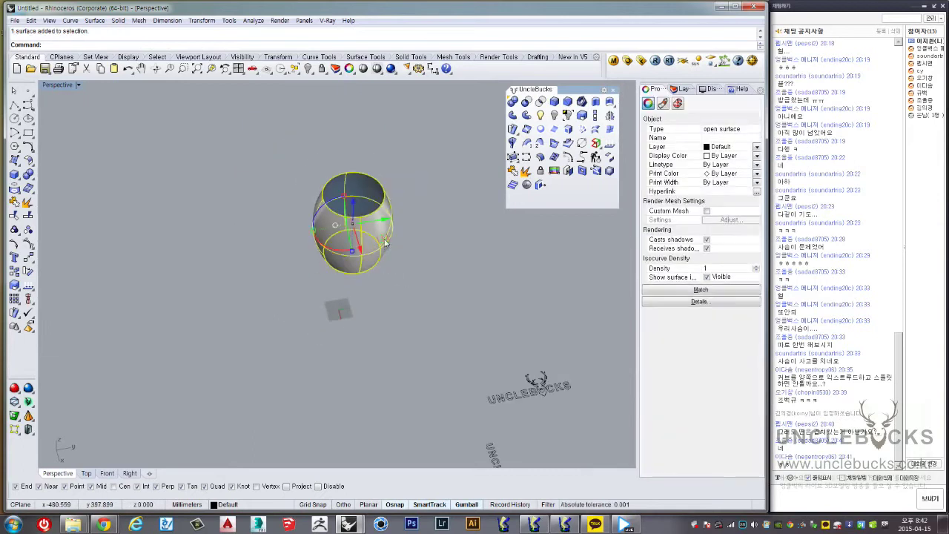
pyautogui.moveTo(385, 245)
pyautogui.mouseDown()
pyautogui.moveTo(452, 284)
pyautogui.moveTo(283, 170)
pyautogui.mouseUp()
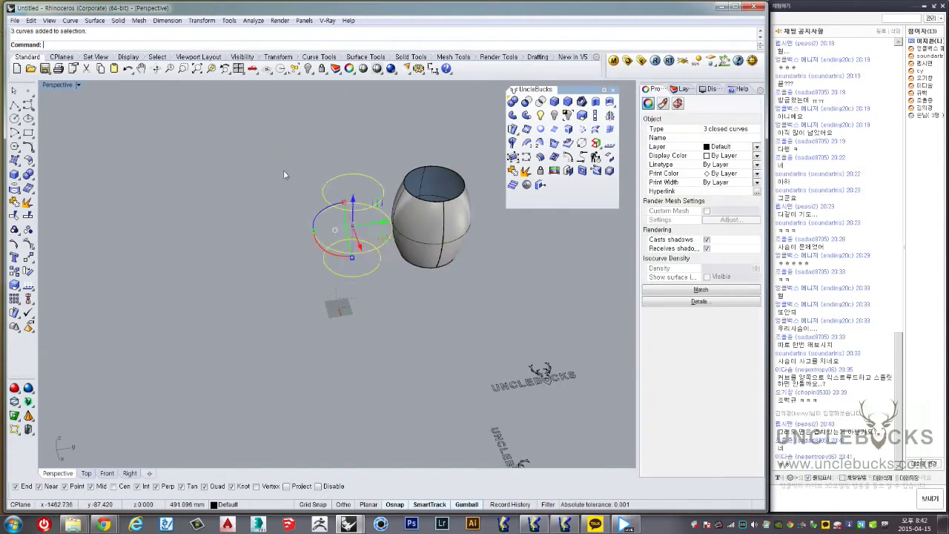
pyautogui.moveTo(284, 170); pyautogui.dragTo(294, 202, button='right')
pyautogui.moveTo(293, 202); pyautogui.dragTo(162, 171)
pyautogui.click(412, 208)
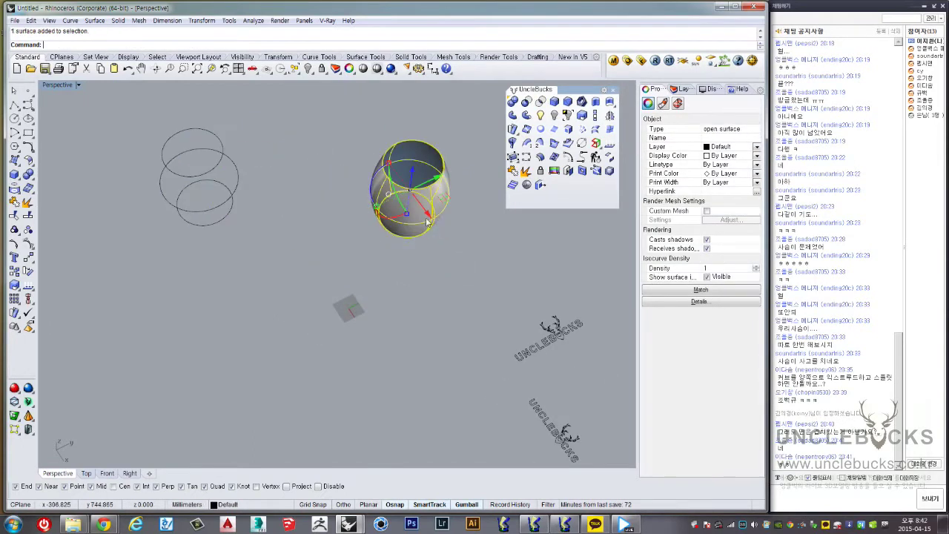
pyautogui.moveTo(411, 207); pyautogui.dragTo(320, 233)
pyautogui.click(377, 261)
pyautogui.moveTo(377, 261); pyautogui.dragTo(388, 265, button='right')
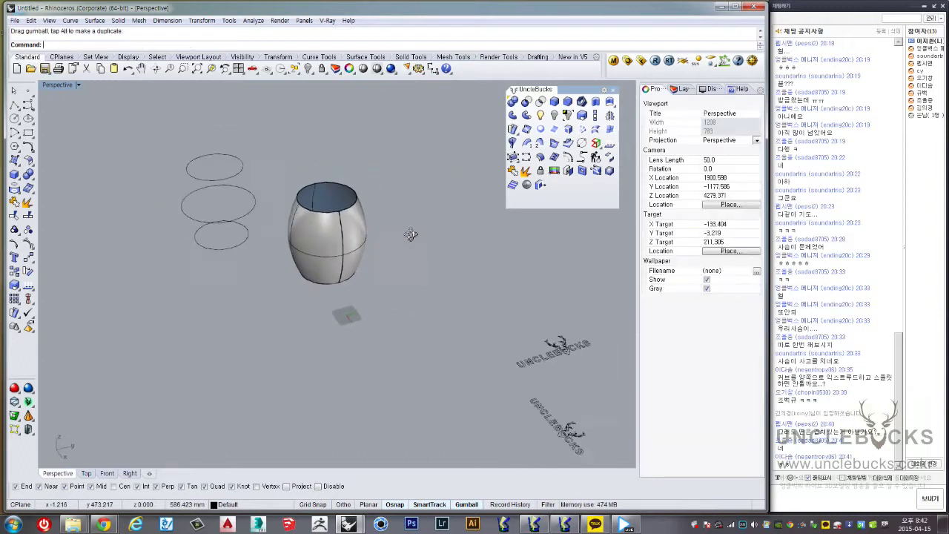
# Paste the copied flourish curves into the model and shift them to the left
pyautogui.scroll(-4, 387, 259)
pyautogui.scroll(-2, 400, 258)
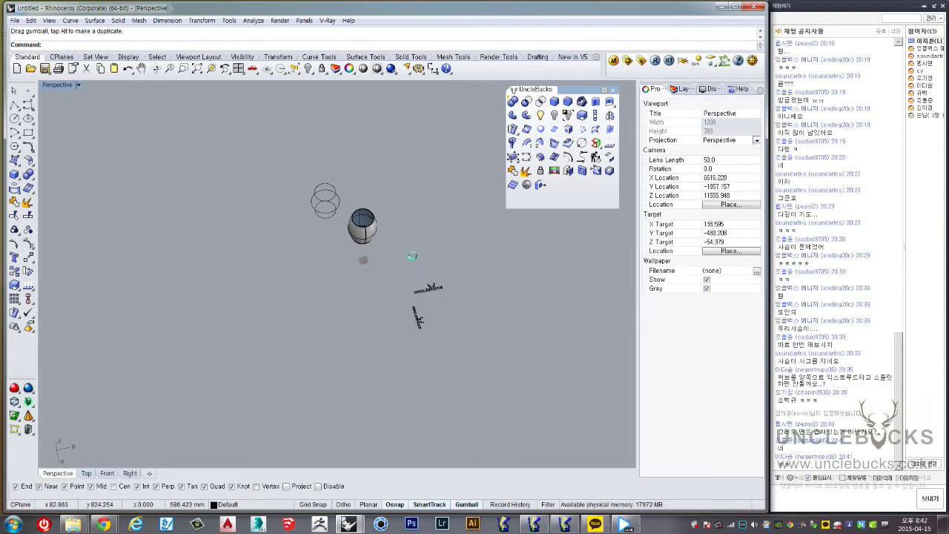
pyautogui.hotkey('ctrl', 'v')
pyautogui.moveTo(561, 267); pyautogui.dragTo(463, 265)
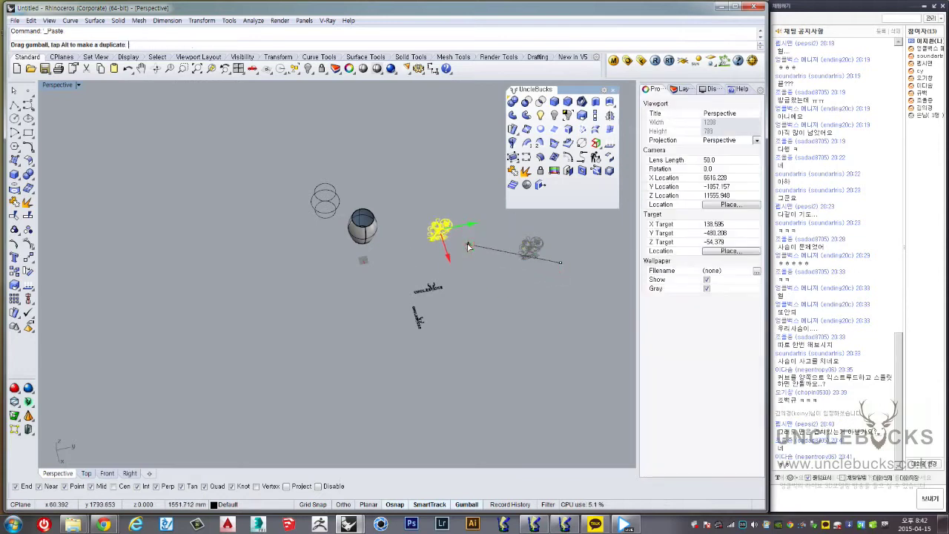
# Generate a flat UV-curve outline from the vase surface with Create UV Curves
pyautogui.scroll(3, 458, 252)
pyautogui.scroll(2, 457, 259)
pyautogui.moveTo(457, 263); pyautogui.dragTo(504, 308, button='right')
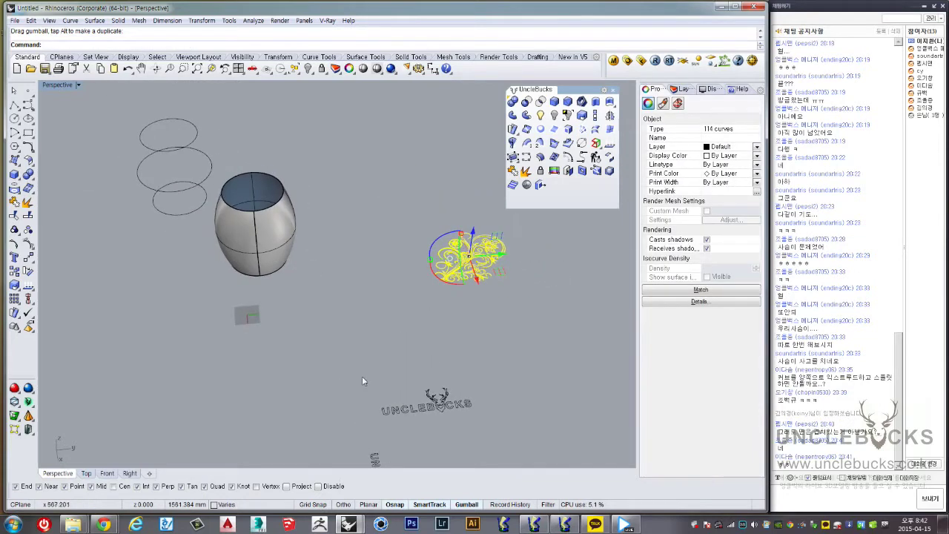
pyautogui.click(397, 400)
pyautogui.moveTo(487, 428)
pyautogui.mouseDown(button='right')
pyautogui.moveTo(464, 346)
pyautogui.moveTo(383, 274)
pyautogui.mouseUp(button='right')
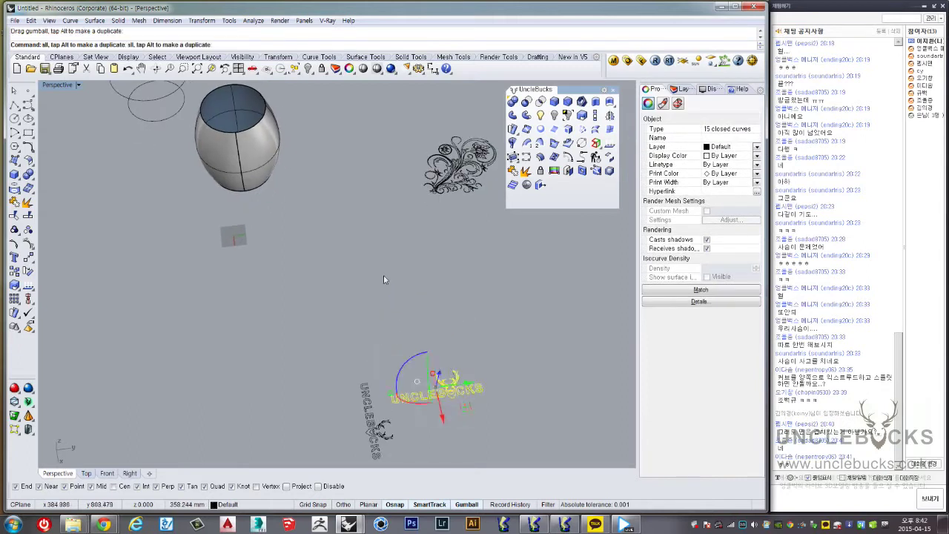
pyautogui.click(223, 138)
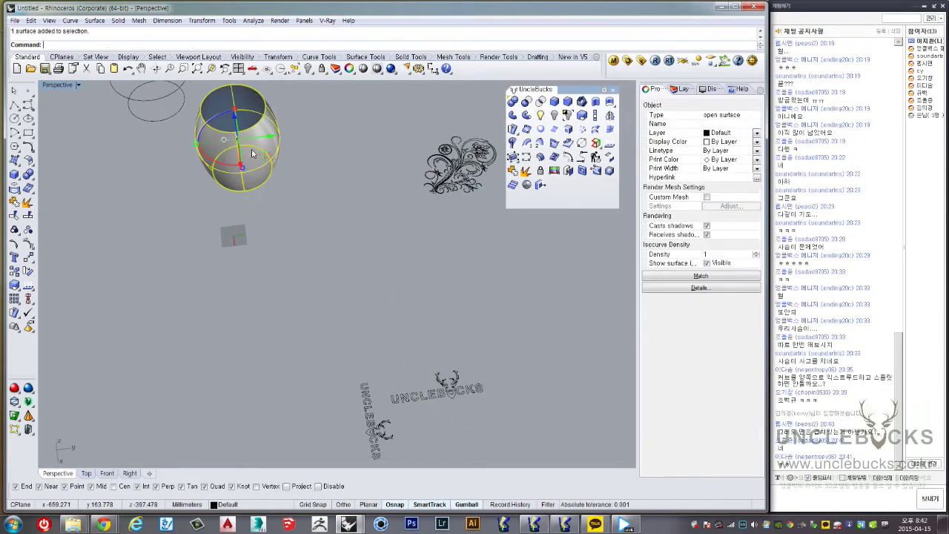
pyautogui.click(555, 159)
pyautogui.rightClick(289, 277)
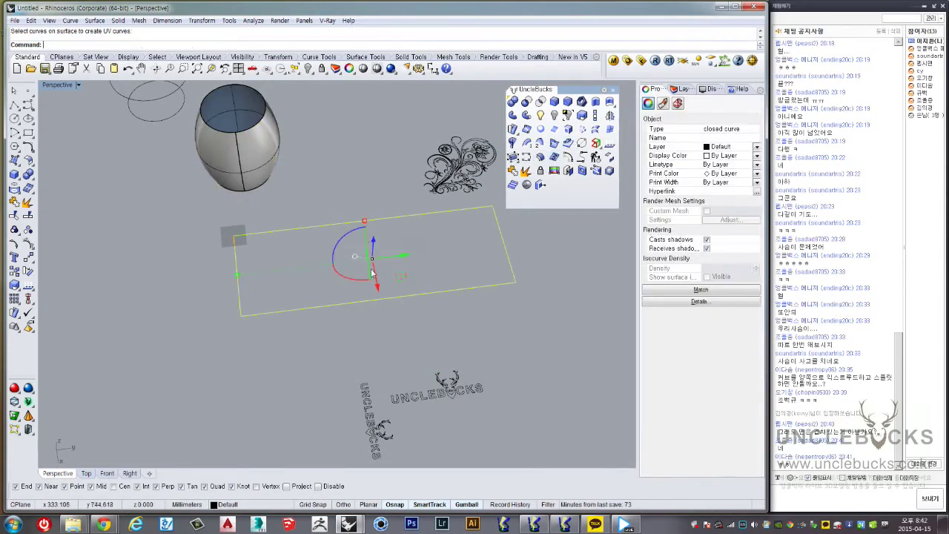
# Draw a corner-to-corner plane spanning the vase's UV-curve rectangle, then select the ornament curves
pyautogui.moveTo(372, 272); pyautogui.dragTo(361, 290, button='right')
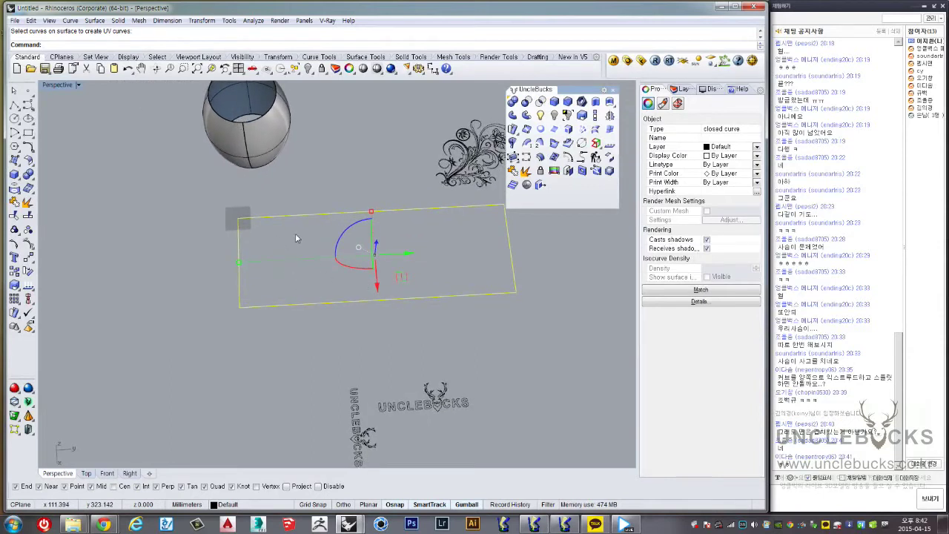
pyautogui.click(16, 160)
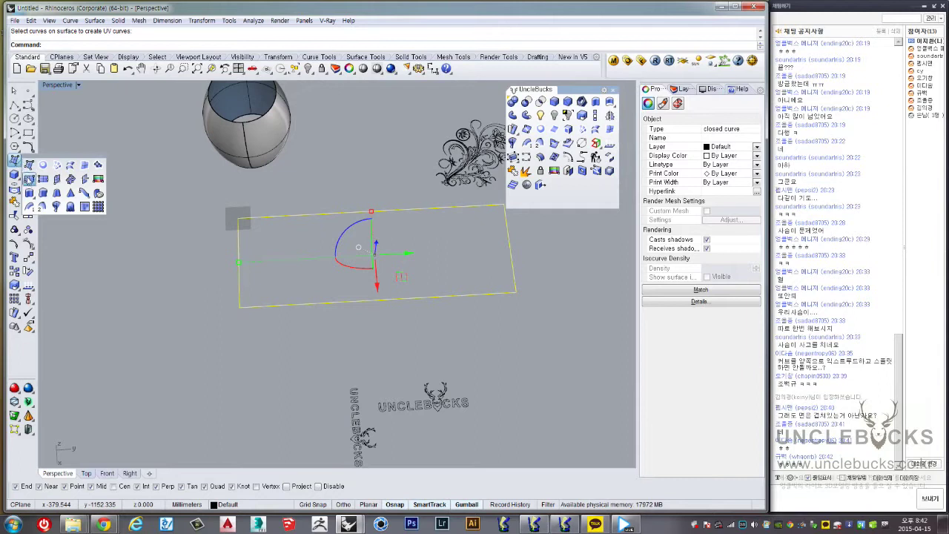
pyautogui.click(28, 178)
pyautogui.click(239, 220)
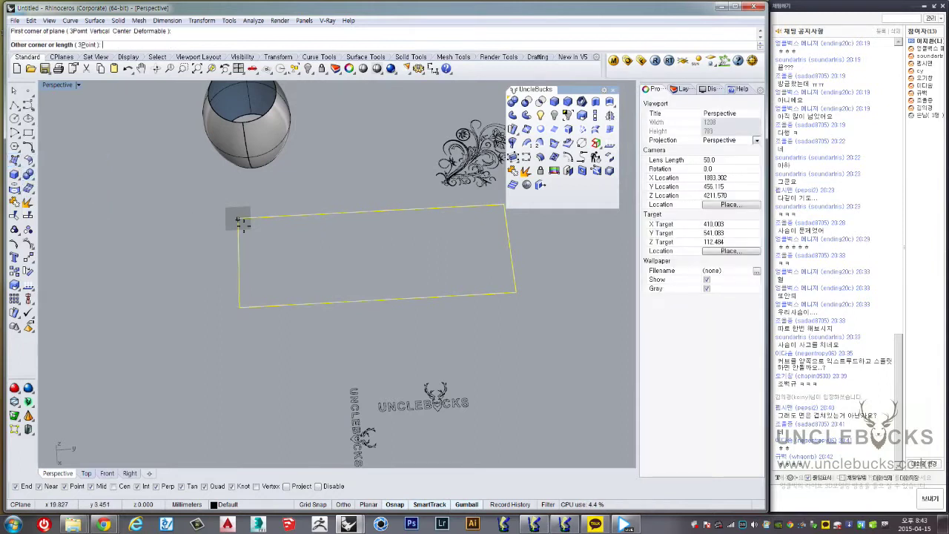
pyautogui.click(517, 288)
pyautogui.moveTo(464, 256); pyautogui.dragTo(474, 286, button='right')
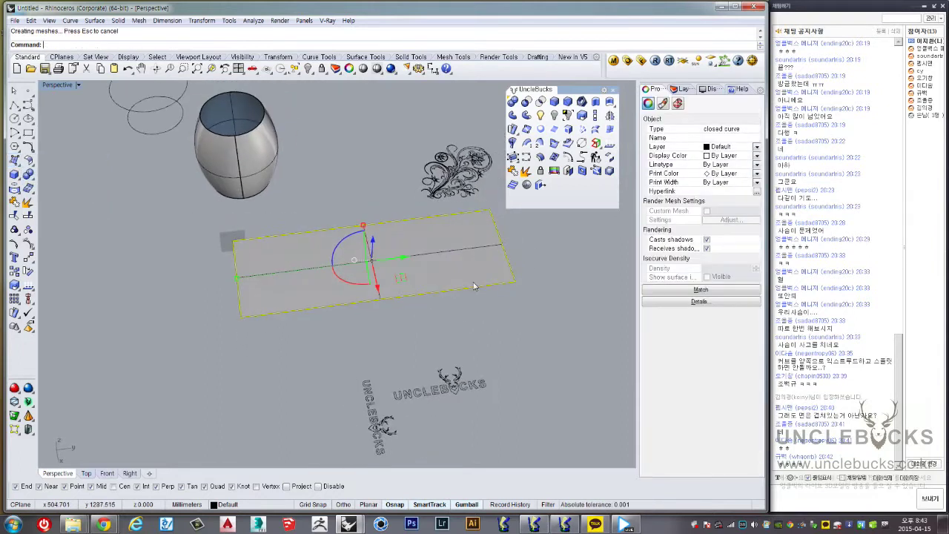
pyautogui.click(400, 134)
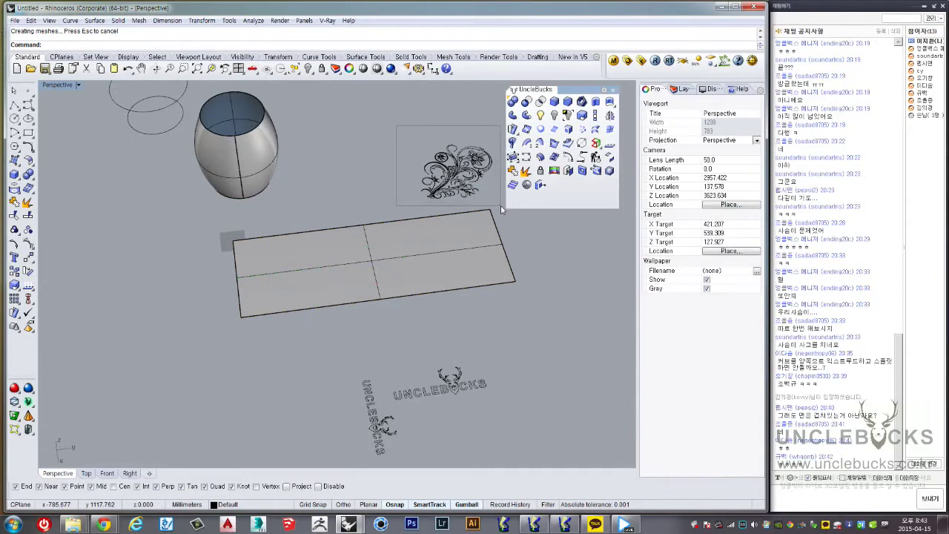
pyautogui.moveTo(501, 209); pyautogui.dragTo(502, 210)
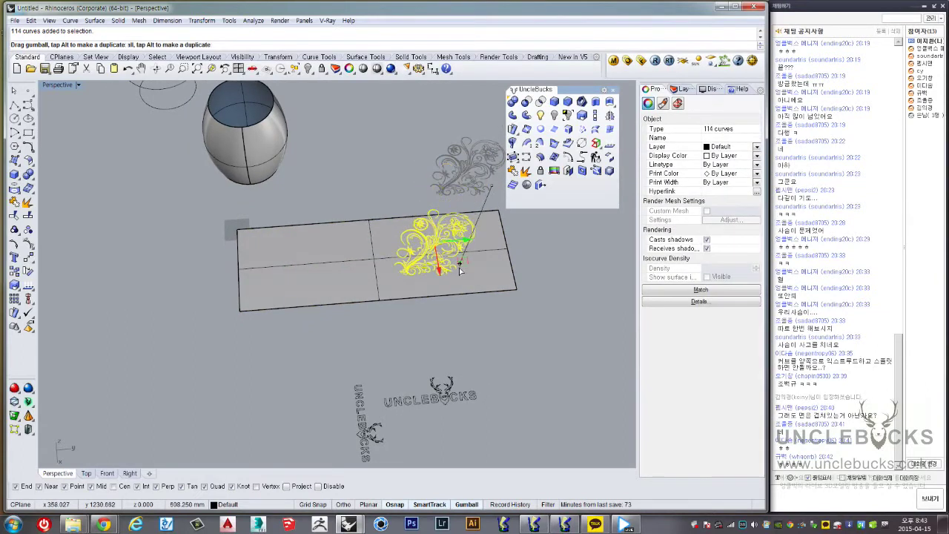
# Move the ornament curves onto the right half of the plane
pyautogui.moveTo(459, 271); pyautogui.dragTo(461, 273)
pyautogui.scroll(4, 461, 273)
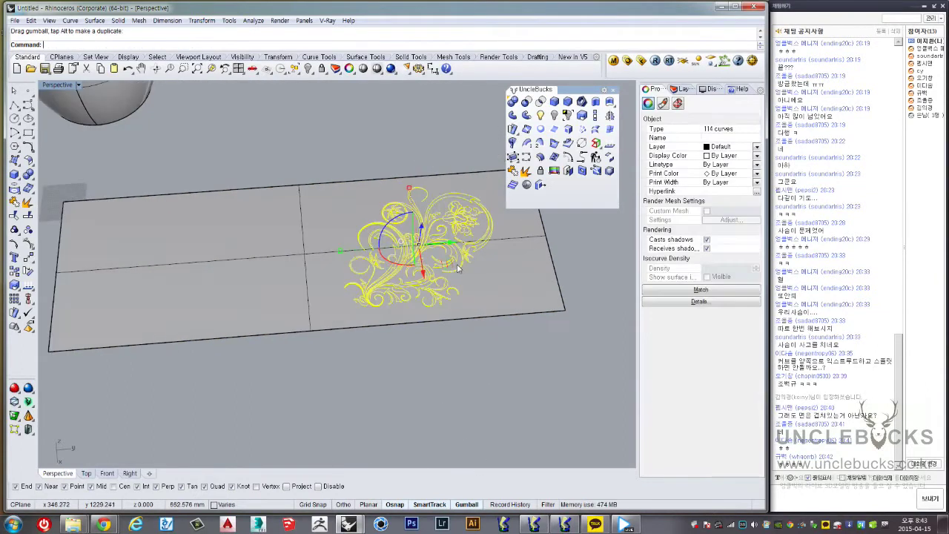
pyautogui.moveTo(285, 247); pyautogui.dragTo(273, 240)
pyautogui.press('Escape')
pyautogui.moveTo(312, 222); pyautogui.dragTo(291, 177, button='right')
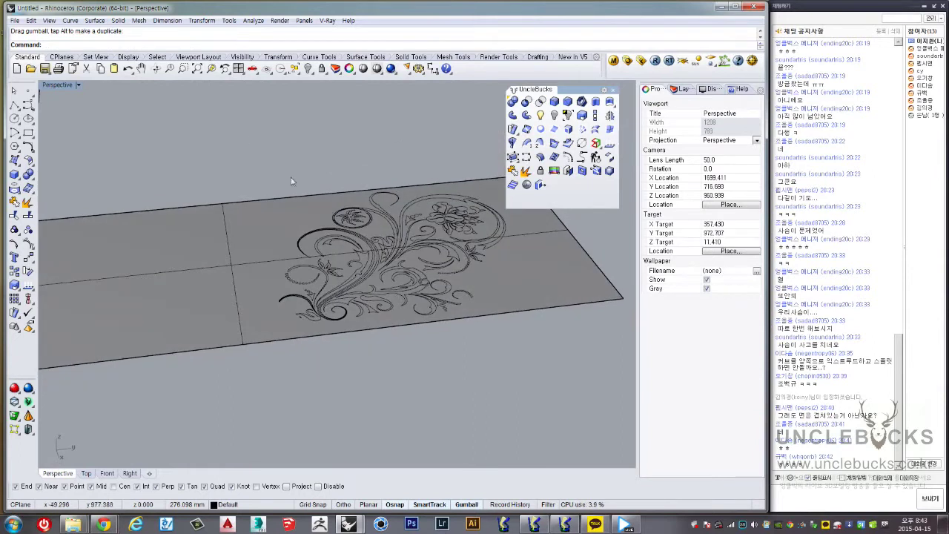
# Extrude all 114 ornament curves into low solid scroll pieces
pyautogui.hotkey('ctrl', 'a')
pyautogui.moveTo(534, 370)
pyautogui.mouseDown(button='right')
pyautogui.moveTo(383, 269)
pyautogui.moveTo(601, 118)
pyautogui.mouseUp(button='right')
pyautogui.scroll(2, 383, 270)
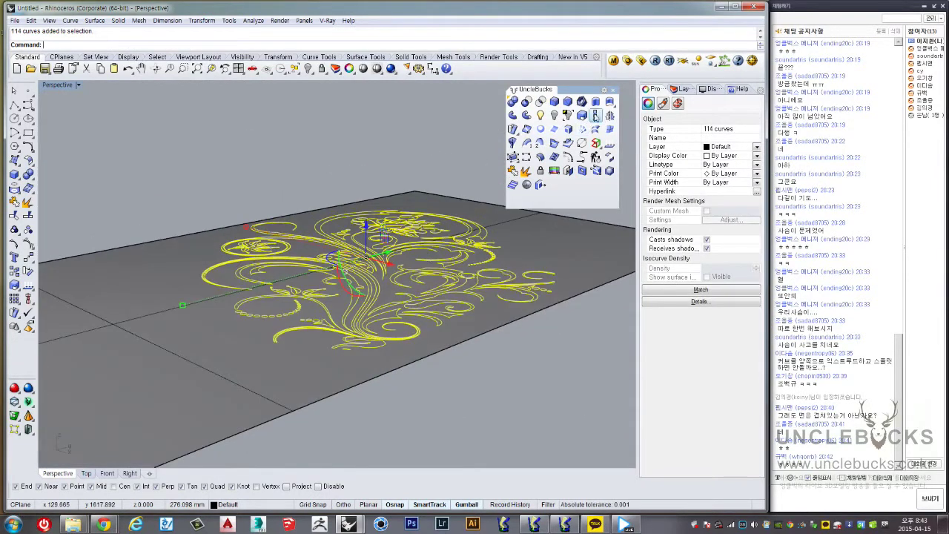
pyautogui.press('Return')
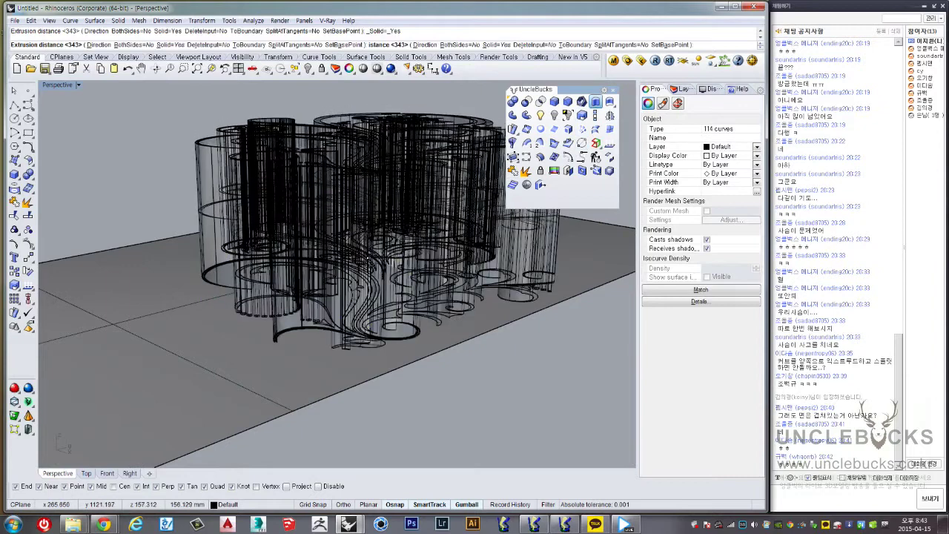
pyautogui.moveTo(422, 130)
pyautogui.mouseDown(button='right')
pyautogui.moveTo(348, 106)
pyautogui.moveTo(348, 178)
pyautogui.moveTo(342, 119)
pyautogui.mouseUp(button='right')
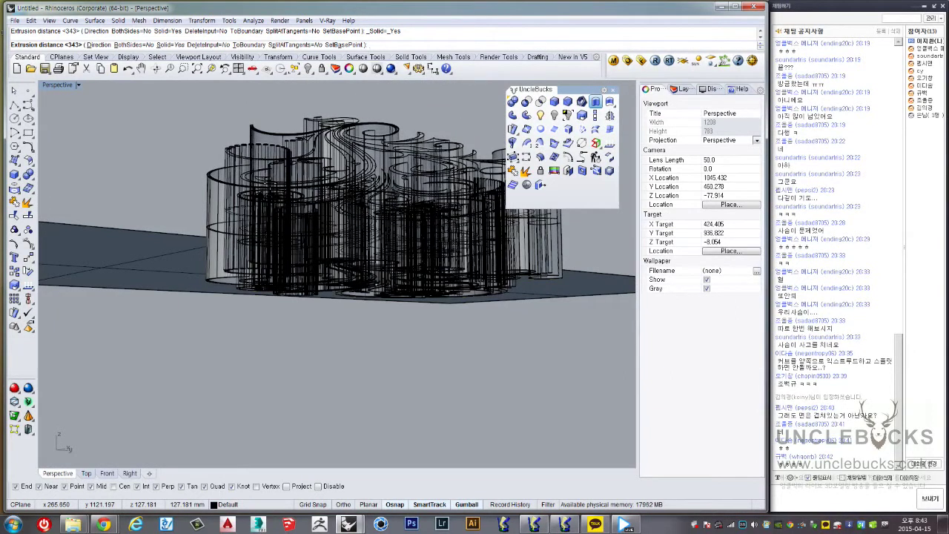
pyautogui.write('15')
pyautogui.press('Return')
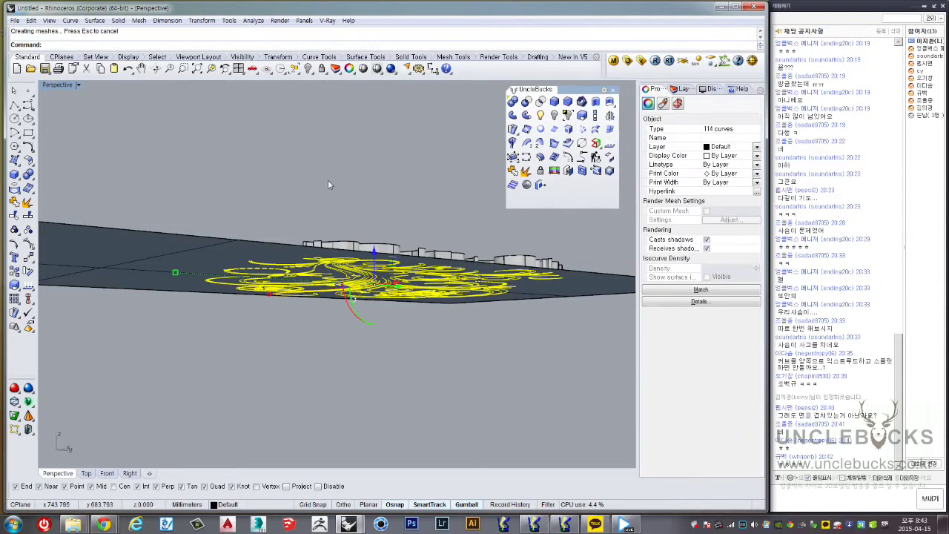
pyautogui.moveTo(328, 180)
pyautogui.mouseDown(button='right')
pyautogui.moveTo(324, 274)
pyautogui.moveTo(407, 234)
pyautogui.moveTo(342, 260)
pyautogui.mouseUp(button='right')
pyautogui.scroll(-5, 324, 274)
# Zoom into the plate, find the stray extruded piece and delete it
pyautogui.click(431, 321)
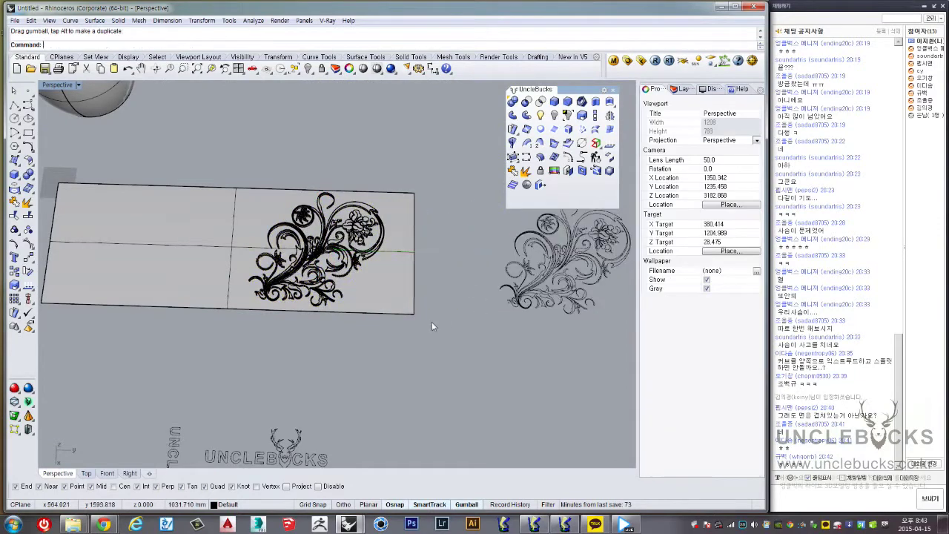
pyautogui.scroll(3, 431, 321)
pyautogui.moveTo(432, 321); pyautogui.dragTo(339, 258, button='right')
pyautogui.click(338, 248)
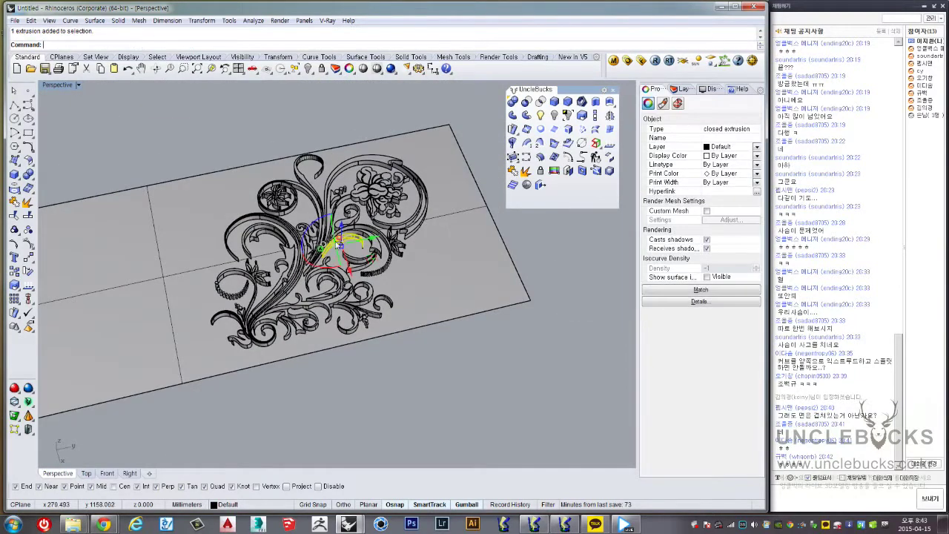
pyautogui.click(166, 133)
pyautogui.scroll(5, 428, 233)
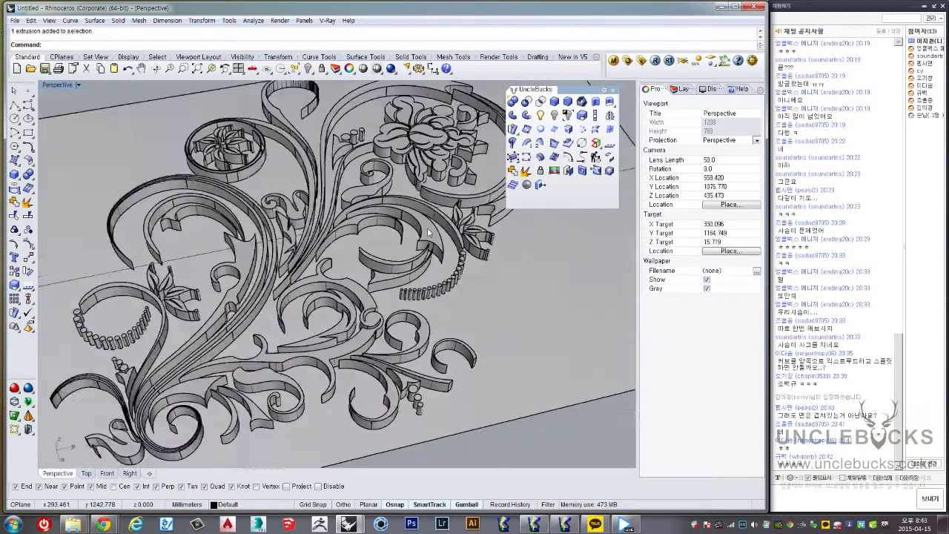
pyautogui.scroll(-2, 427, 233)
pyautogui.scroll(3, 408, 229)
pyautogui.scroll(3, 390, 226)
pyautogui.scroll(3, 371, 223)
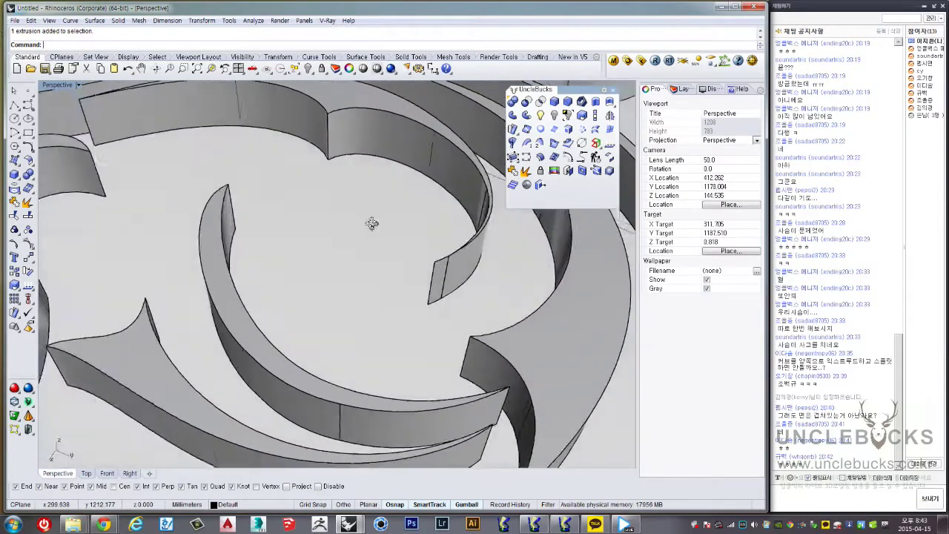
pyautogui.scroll(-2, 371, 223)
pyautogui.click(427, 289)
pyautogui.scroll(2, 434, 287)
pyautogui.scroll(3, 433, 287)
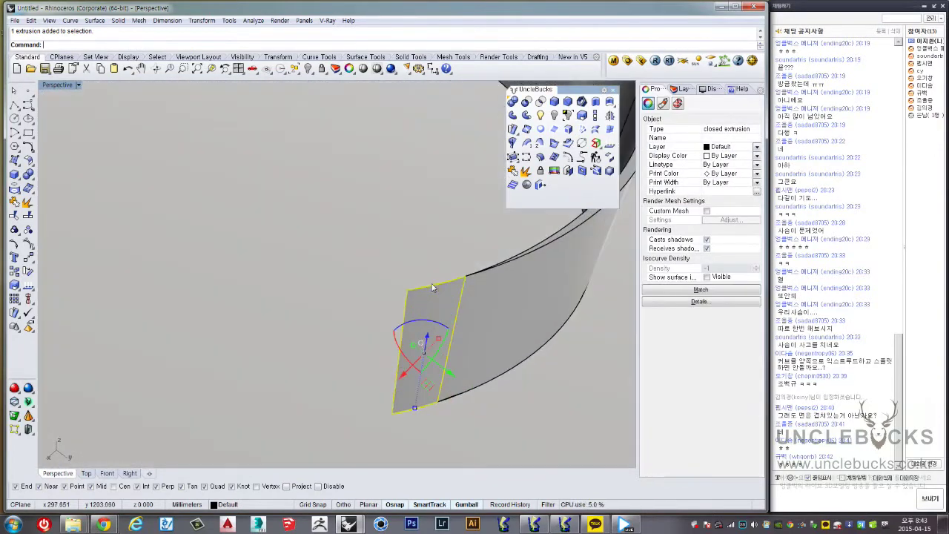
pyautogui.scroll(-5, 434, 288)
pyautogui.moveTo(438, 332); pyautogui.dragTo(466, 328, button='right')
pyautogui.scroll(3, 452, 297)
pyautogui.scroll(2, 436, 261)
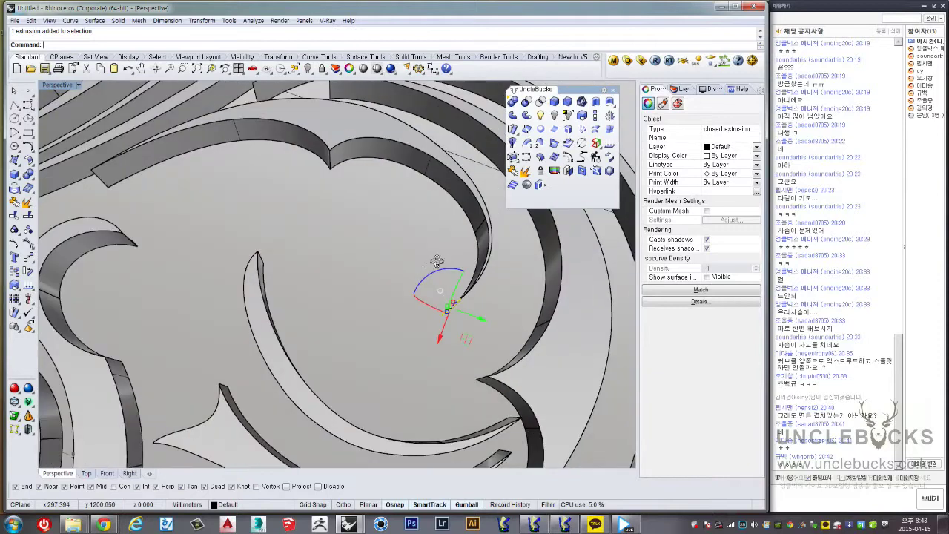
pyautogui.scroll(-3, 436, 261)
pyautogui.press('Delete')
# Review the remaining 113 pieces and select all the extruded ornament
pyautogui.scroll(-2, 460, 252)
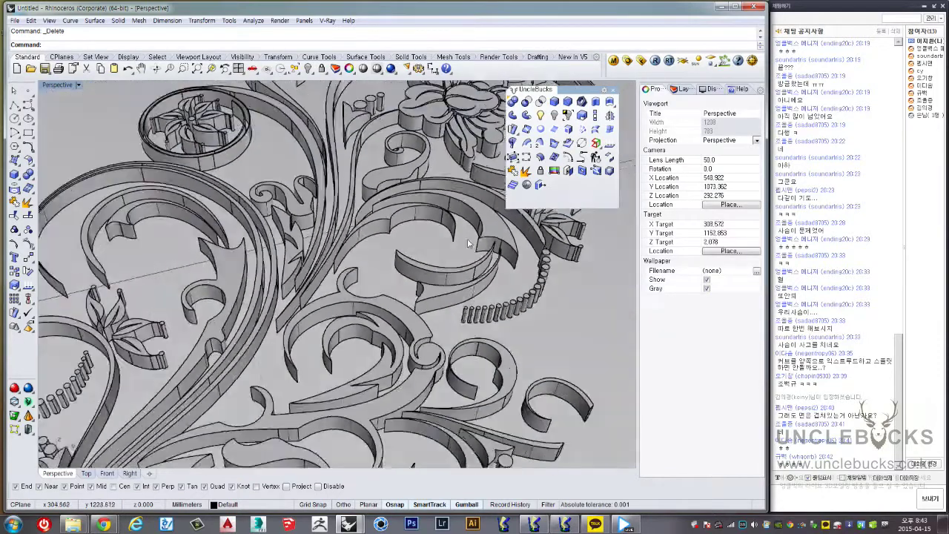
pyautogui.scroll(-3, 468, 243)
pyautogui.moveTo(468, 244); pyautogui.dragTo(459, 267, button='right')
pyautogui.scroll(3, 452, 222)
pyautogui.scroll(2, 448, 209)
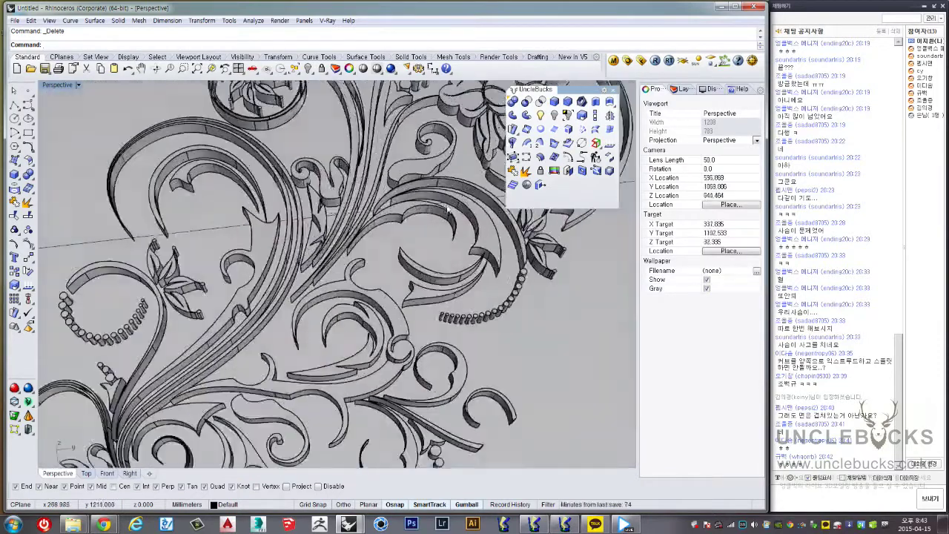
pyautogui.moveTo(448, 209); pyautogui.dragTo(470, 259, button='right')
pyautogui.scroll(-3, 469, 258)
pyautogui.scroll(3, 478, 275)
pyautogui.scroll(2, 502, 285)
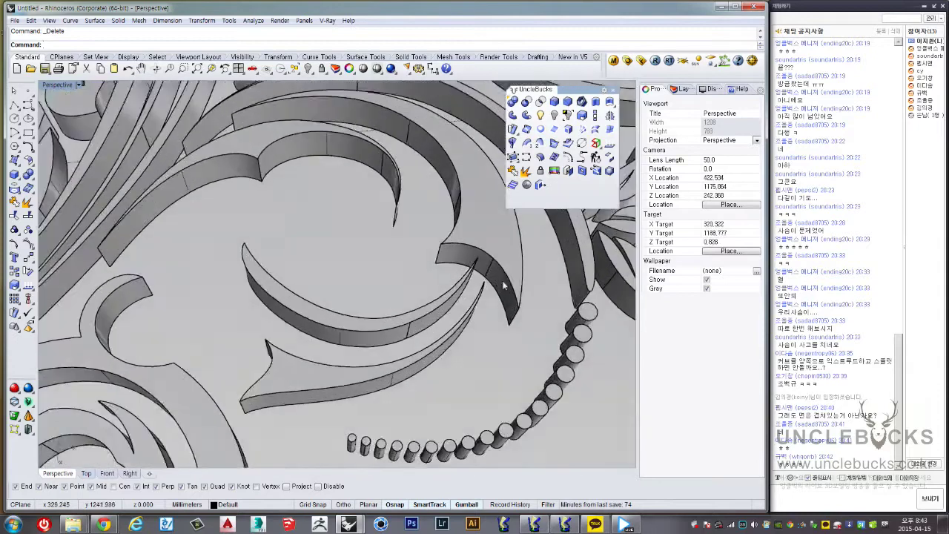
pyautogui.moveTo(503, 285); pyautogui.dragTo(230, 200, button='right')
pyautogui.scroll(-5, 490, 274)
pyautogui.scroll(-1, 480, 261)
pyautogui.scroll(-3, 481, 261)
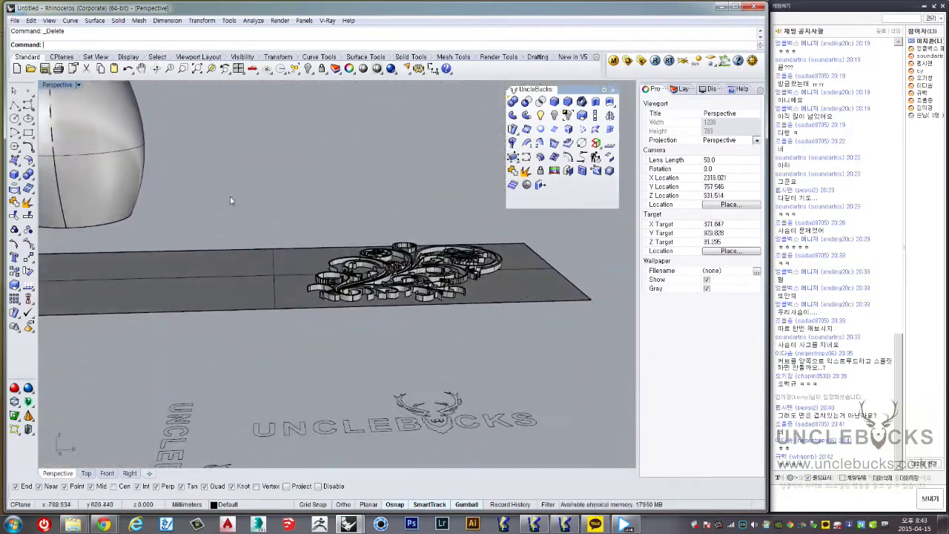
pyautogui.moveTo(528, 359); pyautogui.dragTo(529, 358)
pyautogui.moveTo(529, 358); pyautogui.dragTo(491, 254, button='right')
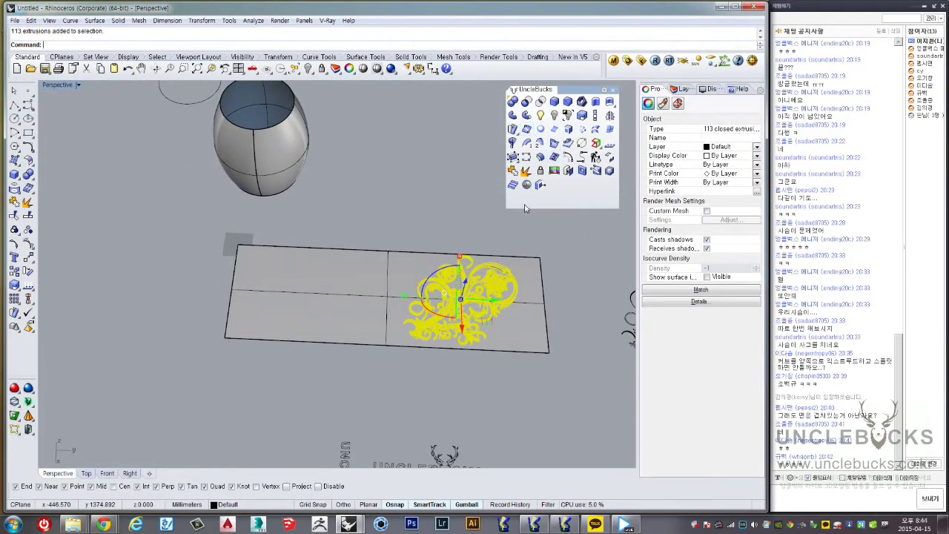
# Flow the 113 extruded pieces from the plate base surface onto the vase target surface
pyautogui.click(513, 129)
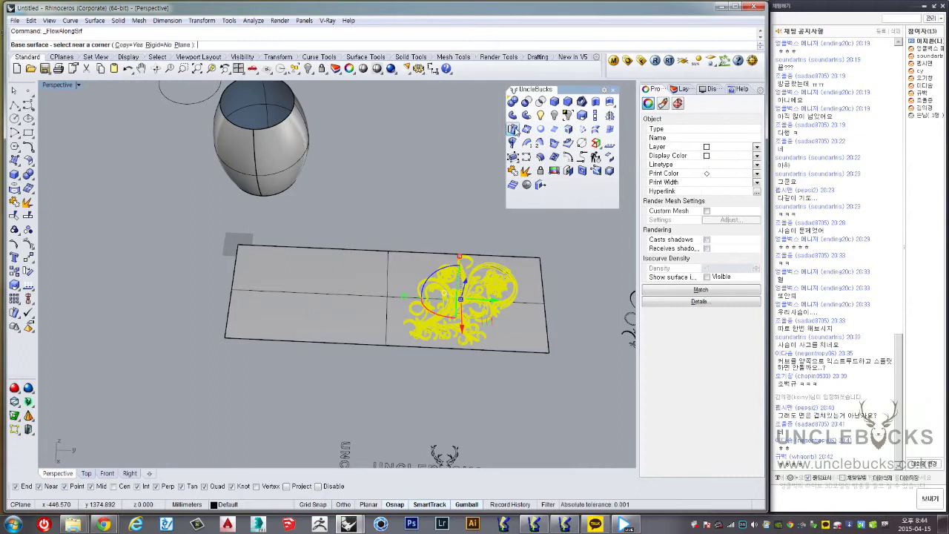
pyautogui.click(243, 250)
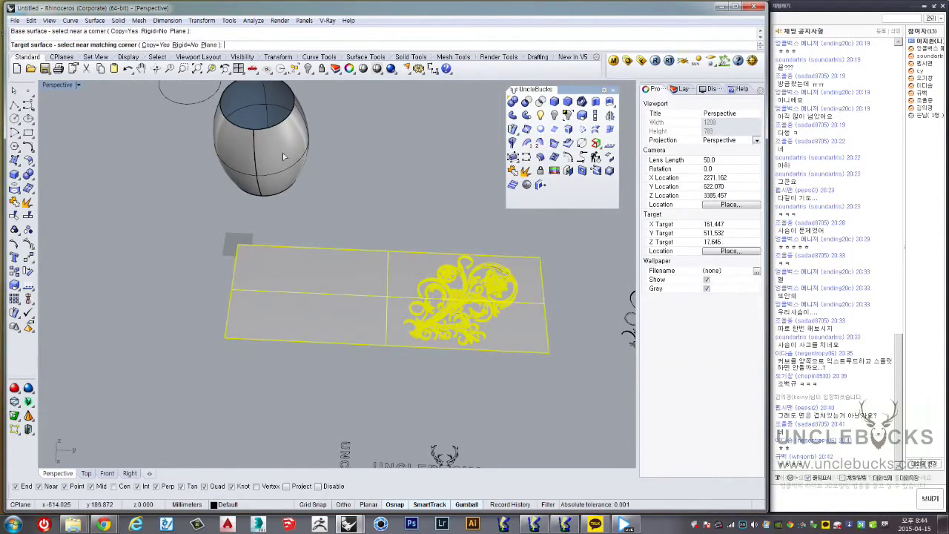
pyautogui.click(264, 132)
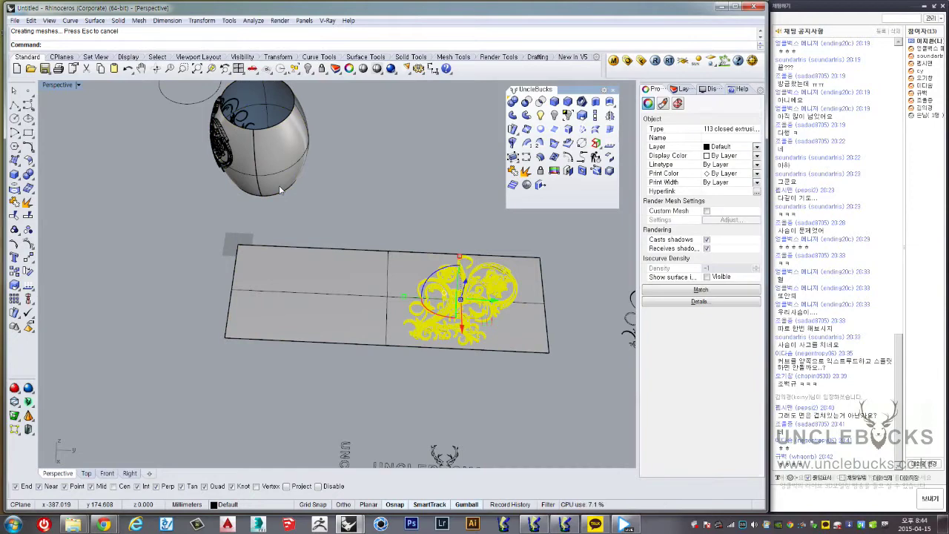
pyautogui.moveTo(254, 196)
pyautogui.mouseDown(button='right')
pyautogui.moveTo(438, 183)
pyautogui.moveTo(380, 245)
pyautogui.moveTo(352, 361)
pyautogui.moveTo(356, 244)
pyautogui.moveTo(346, 282)
pyautogui.moveTo(390, 318)
pyautogui.moveTo(246, 239)
pyautogui.moveTo(324, 324)
pyautogui.moveTo(314, 353)
pyautogui.moveTo(259, 256)
pyautogui.moveTo(255, 215)
pyautogui.moveTo(273, 254)
pyautogui.moveTo(282, 206)
pyautogui.moveTo(324, 330)
pyautogui.moveTo(296, 262)
pyautogui.moveTo(366, 203)
pyautogui.moveTo(362, 220)
pyautogui.moveTo(281, 159)
pyautogui.mouseUp(button='right')
pyautogui.scroll(3, 248, 197)
pyautogui.scroll(2, 247, 197)
pyautogui.scroll(2, 247, 196)
pyautogui.click(438, 182)
pyautogui.scroll(-5, 363, 220)
# Delete the ornament copy wrapped around the vase
pyautogui.moveTo(276, 153); pyautogui.dragTo(393, 384)
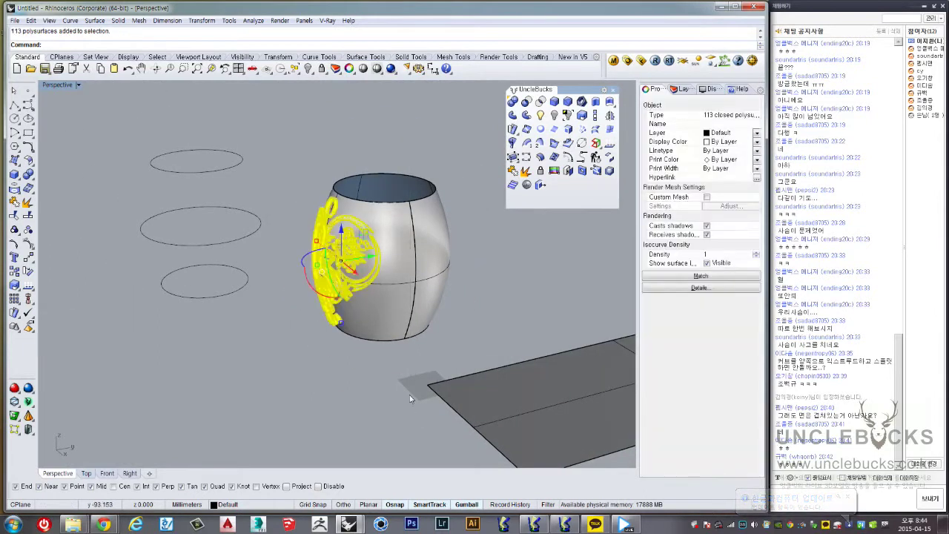
pyautogui.press('Delete')
pyautogui.moveTo(435, 284)
pyautogui.mouseDown(button='right')
pyautogui.moveTo(547, 306)
pyautogui.moveTo(366, 265)
pyautogui.mouseUp(button='right')
pyautogui.scroll(3, 378, 300)
pyautogui.scroll(3, 378, 299)
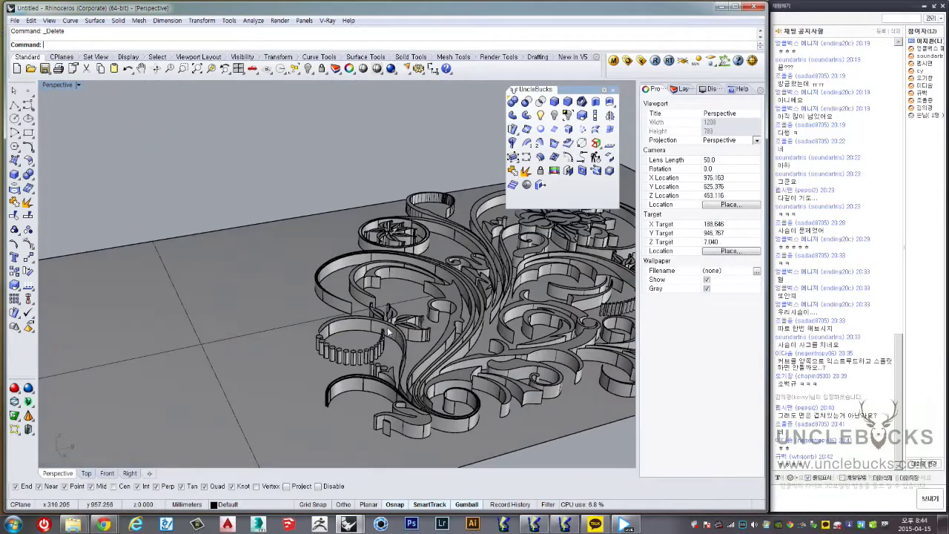
pyautogui.scroll(2, 297, 311)
# Extrude the flat plane under the ornament into a solid slab
pyautogui.click(235, 327)
pyautogui.moveTo(235, 327)
pyautogui.mouseDown(button='right')
pyautogui.moveTo(340, 243)
pyautogui.moveTo(625, 109)
pyautogui.mouseUp(button='right')
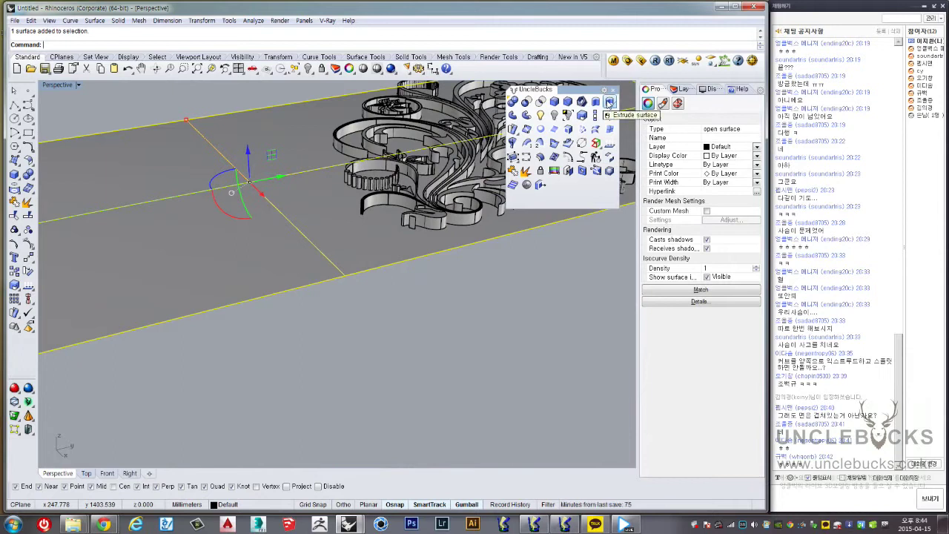
pyautogui.click(610, 102)
pyautogui.moveTo(415, 296); pyautogui.dragTo(398, 324, button='right')
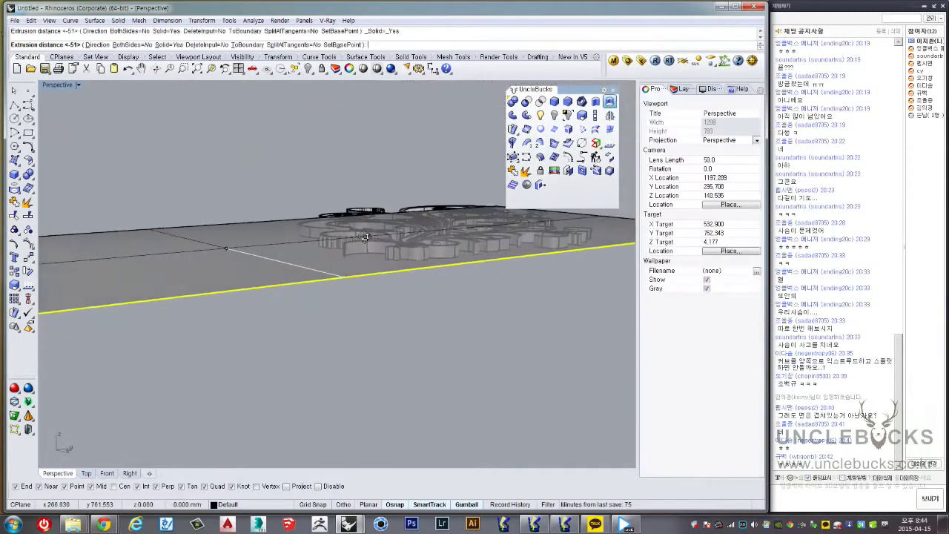
pyautogui.press('Return')
pyautogui.moveTo(434, 292); pyautogui.dragTo(405, 326, button='right')
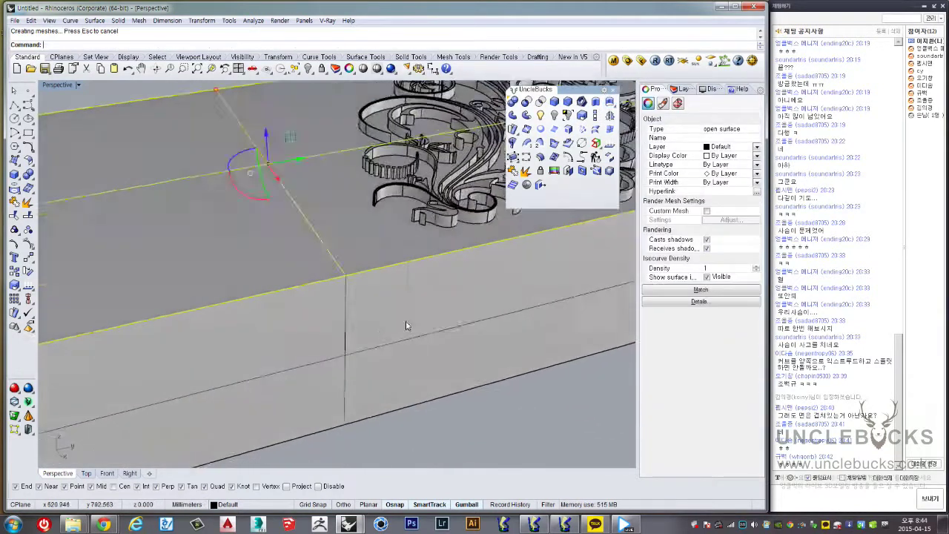
pyautogui.scroll(2, 401, 324)
pyautogui.scroll(-3, 401, 324)
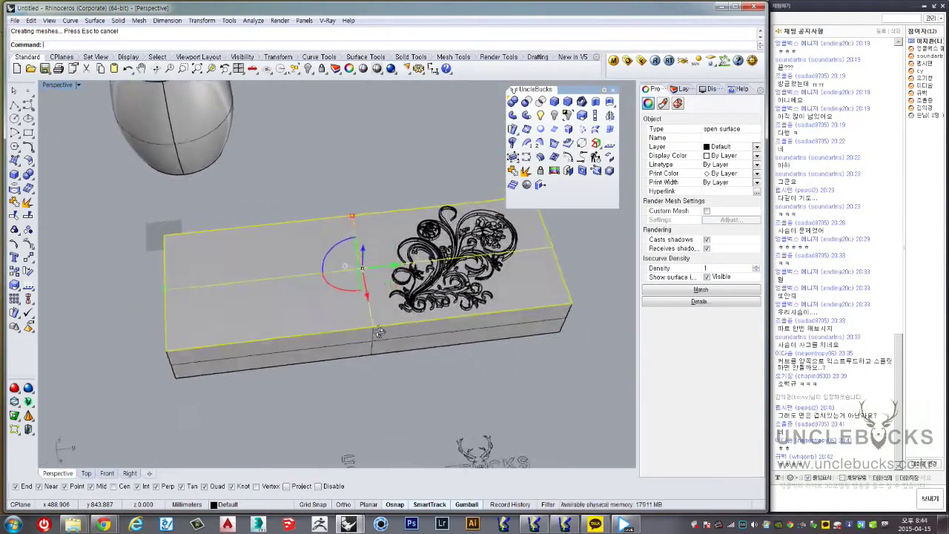
pyautogui.scroll(-2, 389, 296)
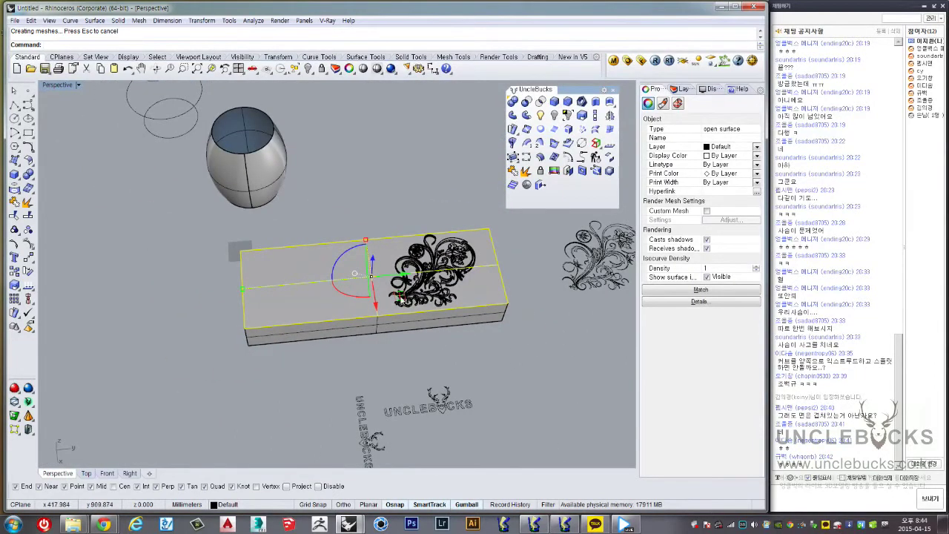
# Undo an accidental surface move, then select the slab with all ornament pieces
pyautogui.moveTo(404, 275); pyautogui.dragTo(452, 197)
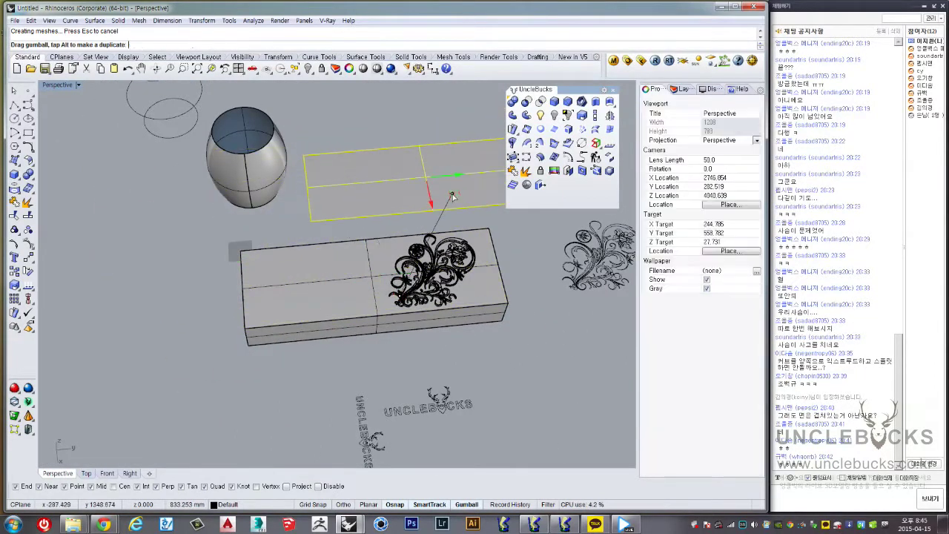
pyautogui.hotkey('ctrl', 'z')
pyautogui.moveTo(453, 199)
pyautogui.mouseDown(button='right')
pyautogui.moveTo(374, 276)
pyautogui.moveTo(388, 307)
pyautogui.mouseUp(button='right')
pyautogui.click(389, 307)
pyautogui.moveTo(344, 208); pyautogui.dragTo(469, 315)
pyautogui.moveTo(469, 314); pyautogui.dragTo(395, 289, button='right')
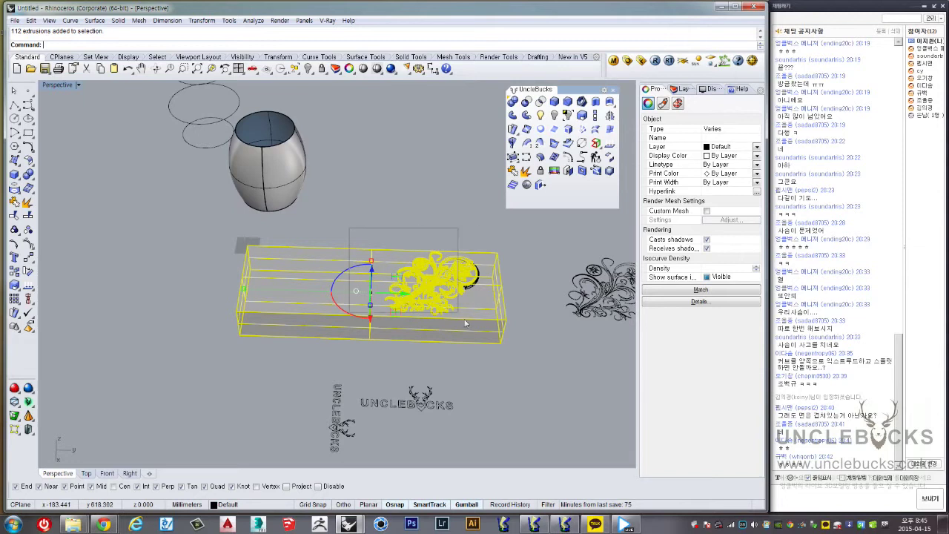
pyautogui.moveTo(488, 339); pyautogui.dragTo(415, 319, button='right')
# Shift the slab and ornament together to the left
pyautogui.moveTo(415, 319); pyautogui.dragTo(201, 288)
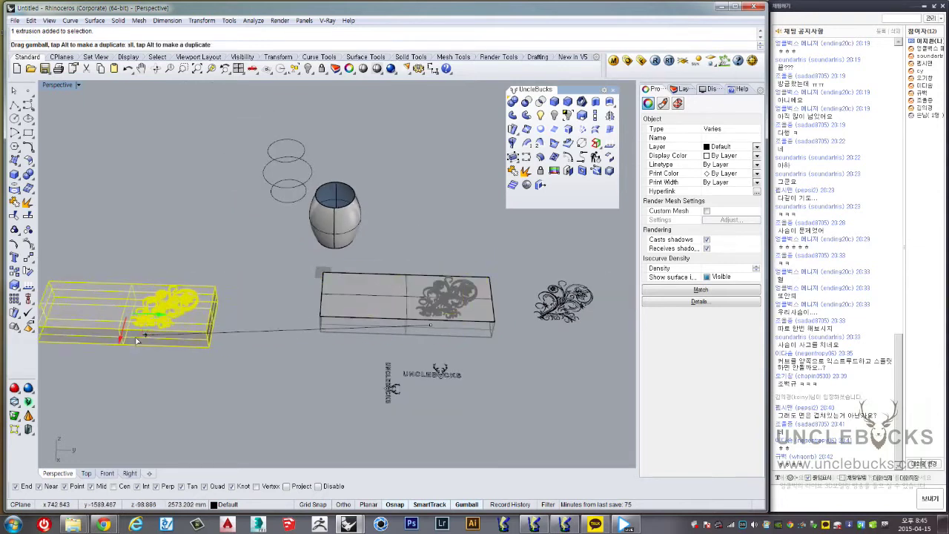
pyautogui.scroll(2, 295, 265)
pyautogui.scroll(2, 296, 262)
pyautogui.scroll(2, 290, 282)
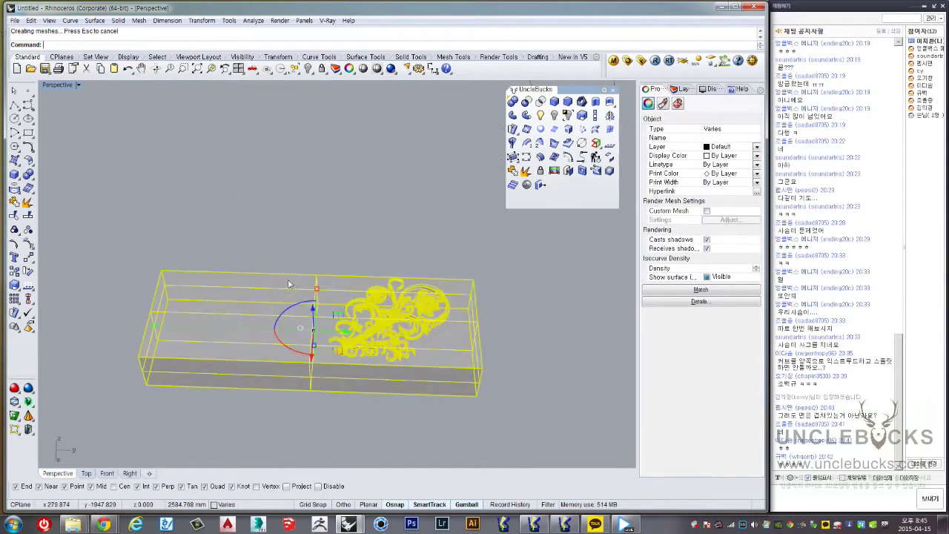
pyautogui.scroll(2, 330, 266)
pyautogui.click(330, 267)
pyautogui.click(370, 348)
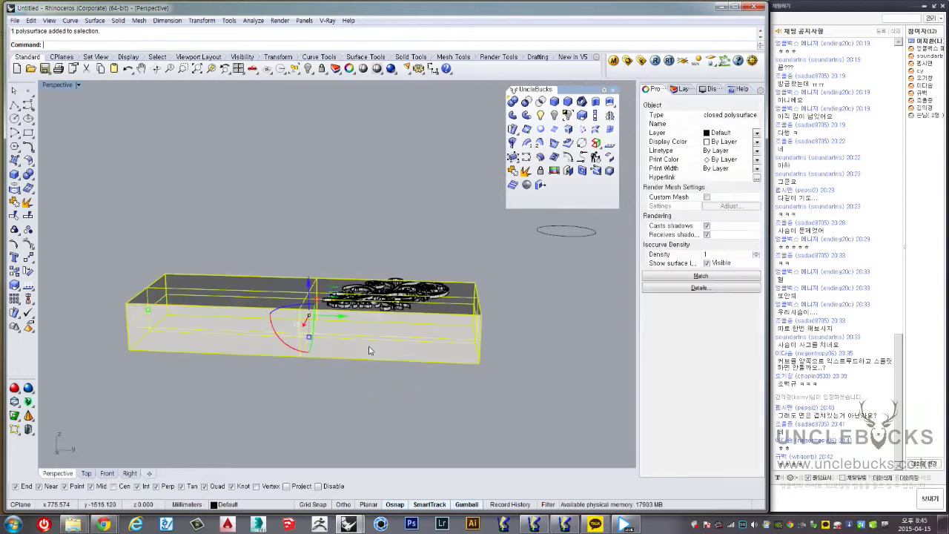
pyautogui.scroll(2, 362, 326)
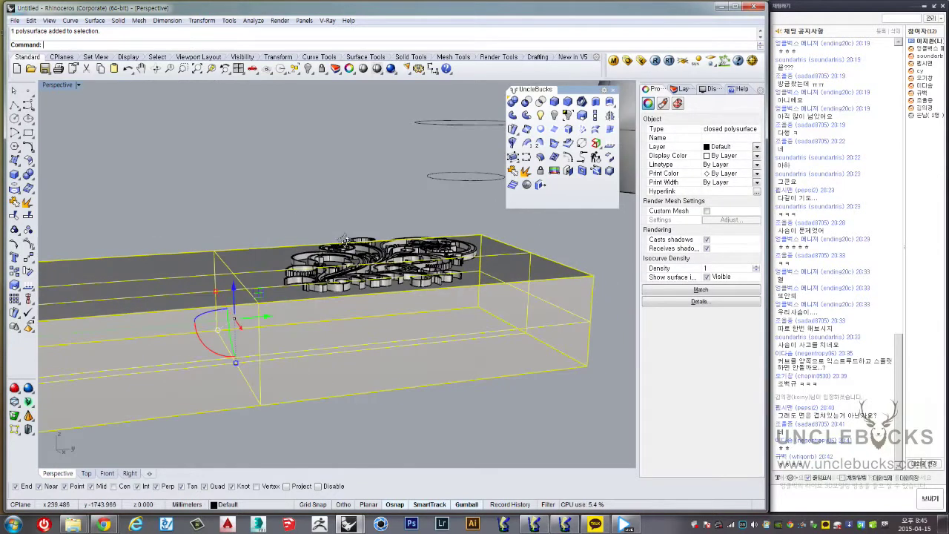
pyautogui.click(202, 187)
# Select the 113 ornament pieces and lower them slightly into the slab in Front view
pyautogui.scroll(1, 292, 205)
pyautogui.moveTo(248, 201); pyautogui.dragTo(471, 327)
pyautogui.moveTo(445, 311); pyautogui.dragTo(288, 243, button='right')
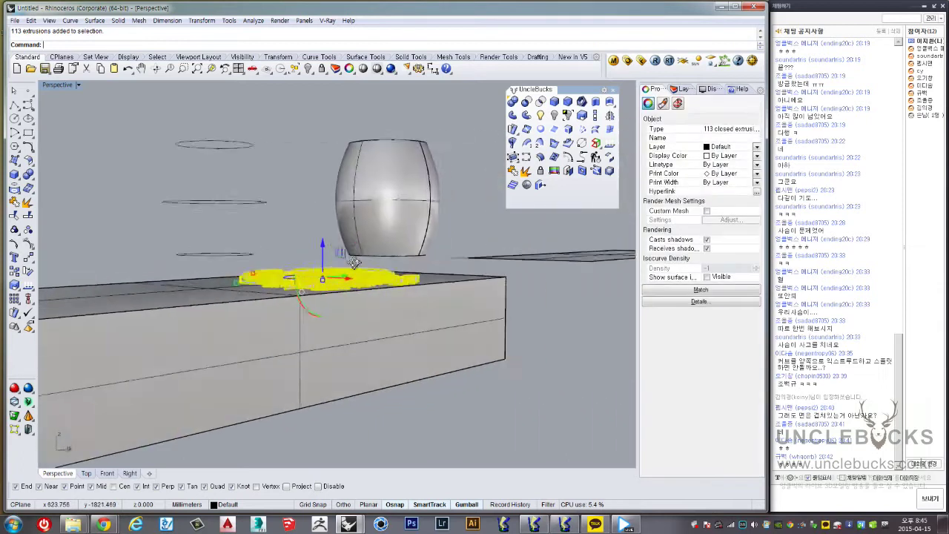
pyautogui.doubleClick(64, 88)
pyautogui.moveTo(246, 325); pyautogui.dragTo(247, 343, button='right')
pyautogui.scroll(3, 147, 331)
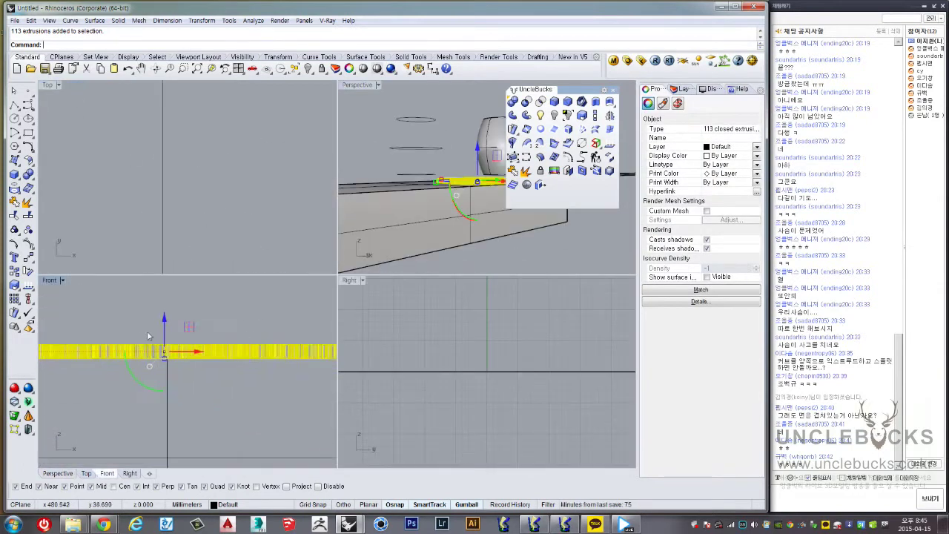
pyautogui.scroll(3, 156, 339)
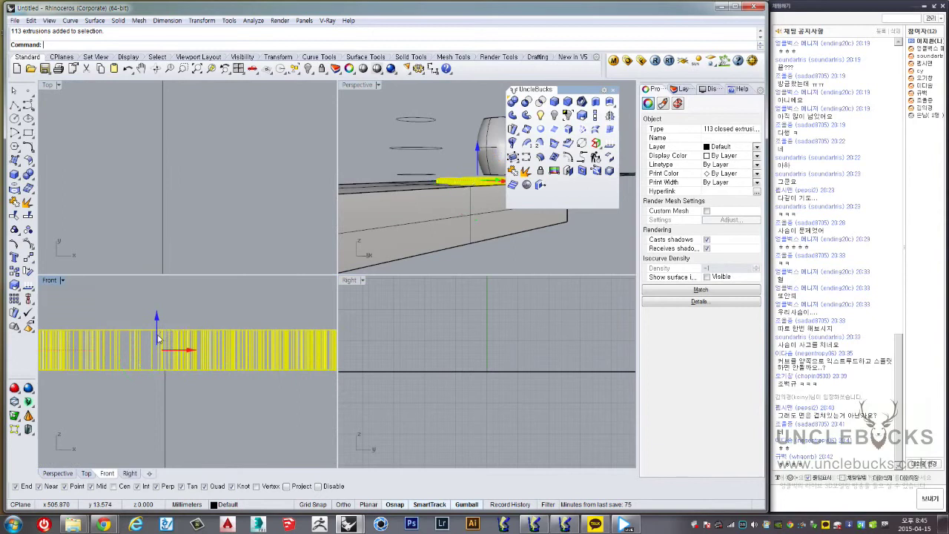
pyautogui.moveTo(157, 339); pyautogui.dragTo(158, 342)
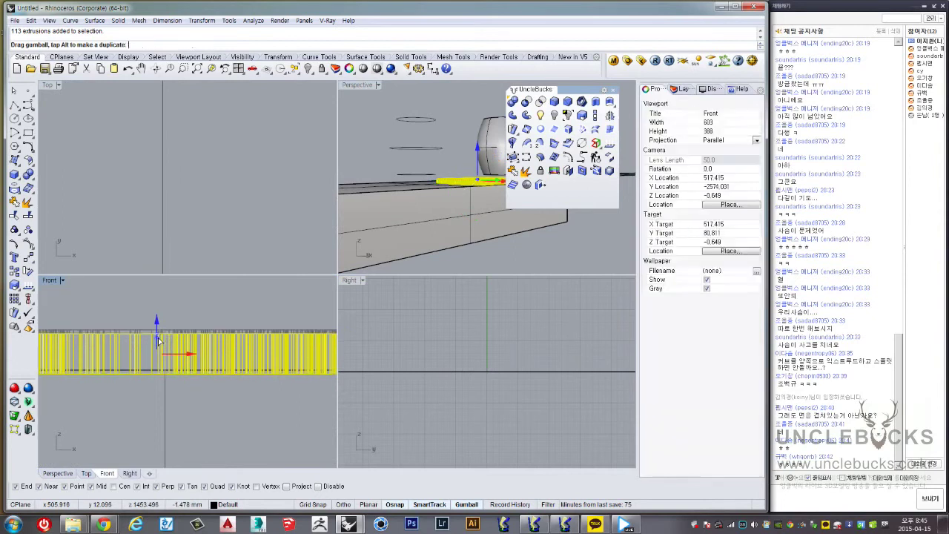
# Maximize the Perspective view and select the slab plus every ornament piece
pyautogui.doubleClick(356, 87)
pyautogui.scroll(2, 299, 262)
pyautogui.click(323, 95)
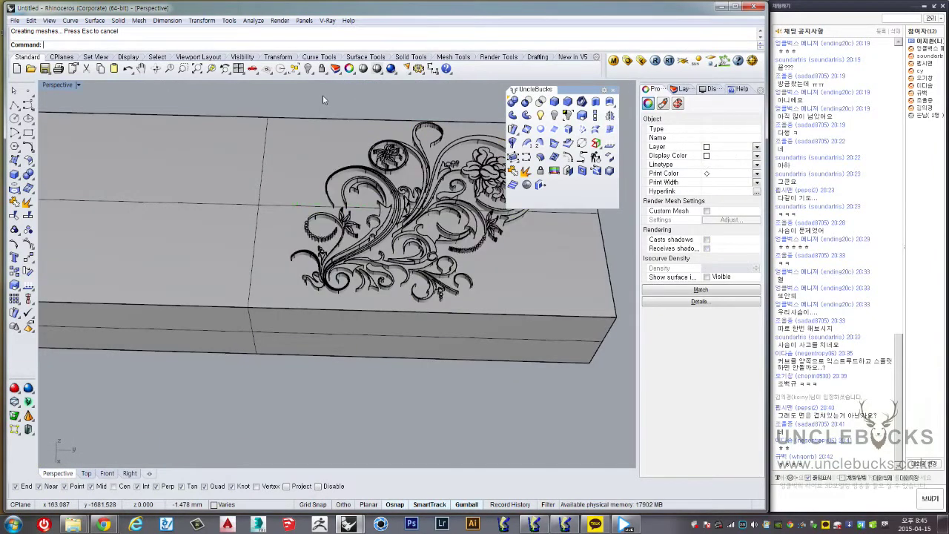
pyautogui.moveTo(323, 95); pyautogui.dragTo(415, 172, button='right')
pyautogui.click(420, 175)
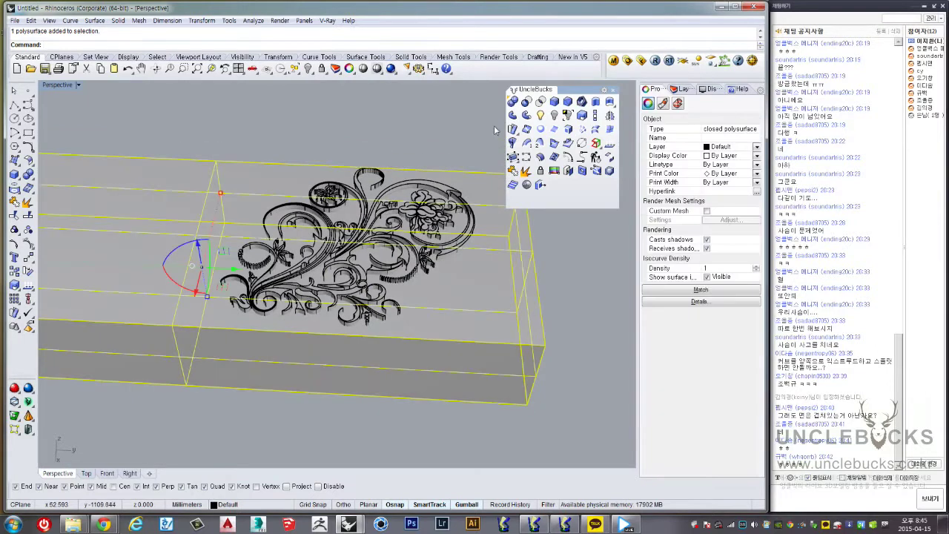
pyautogui.click(186, 152)
pyautogui.moveTo(189, 143)
pyautogui.mouseDown(button='right')
pyautogui.moveTo(197, 136)
pyautogui.moveTo(236, 158)
pyautogui.mouseUp(button='right')
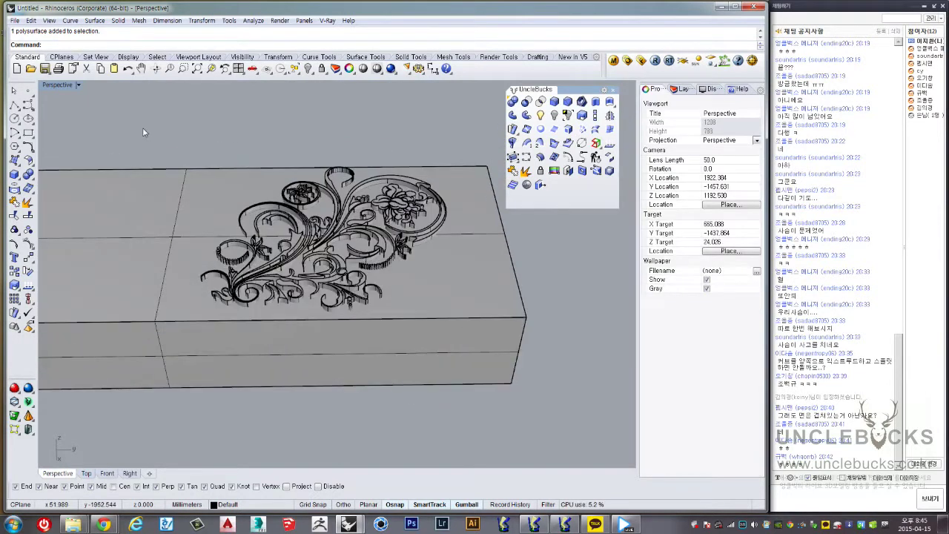
pyautogui.click(156, 189)
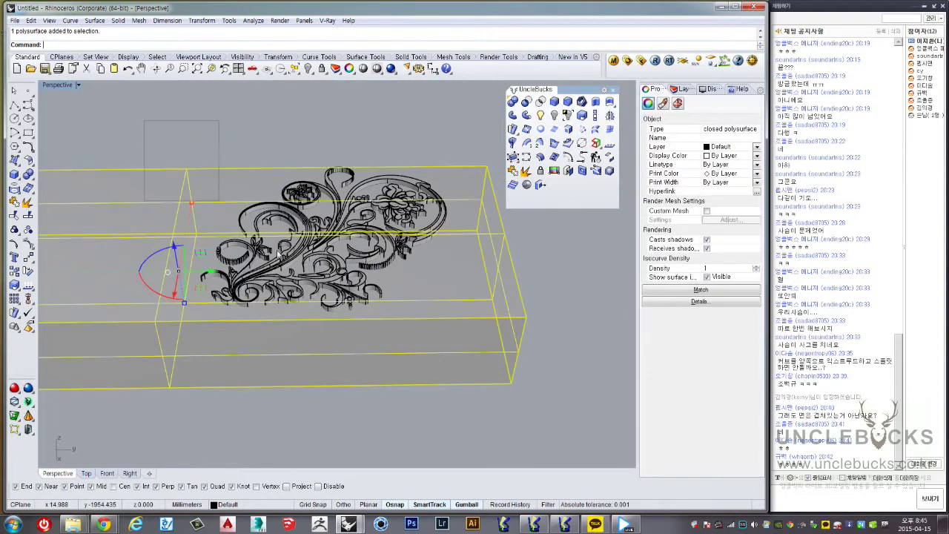
pyautogui.hotkey('ctrl', 'a')
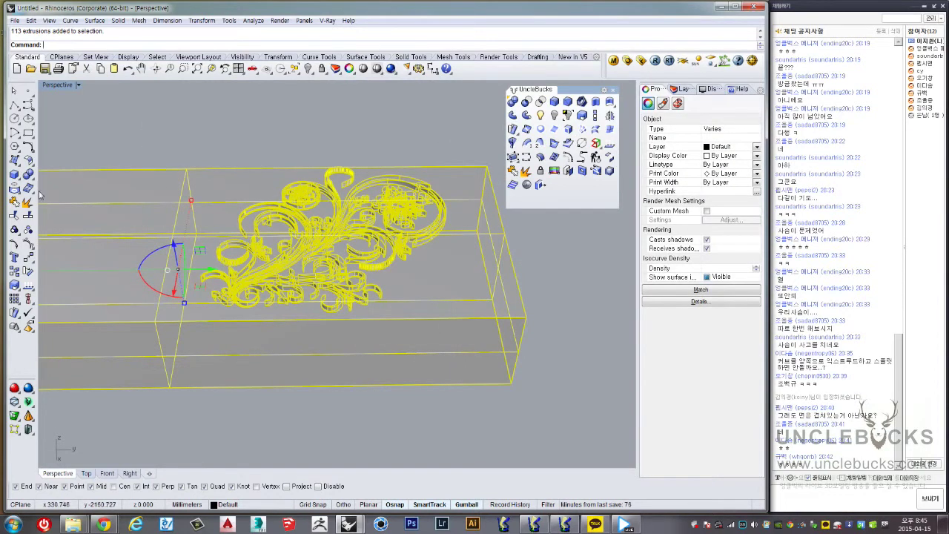
# Boolean-union the slab with the ornament extrusions, then zoom toward the ornament's left end
pyautogui.click(28, 173)
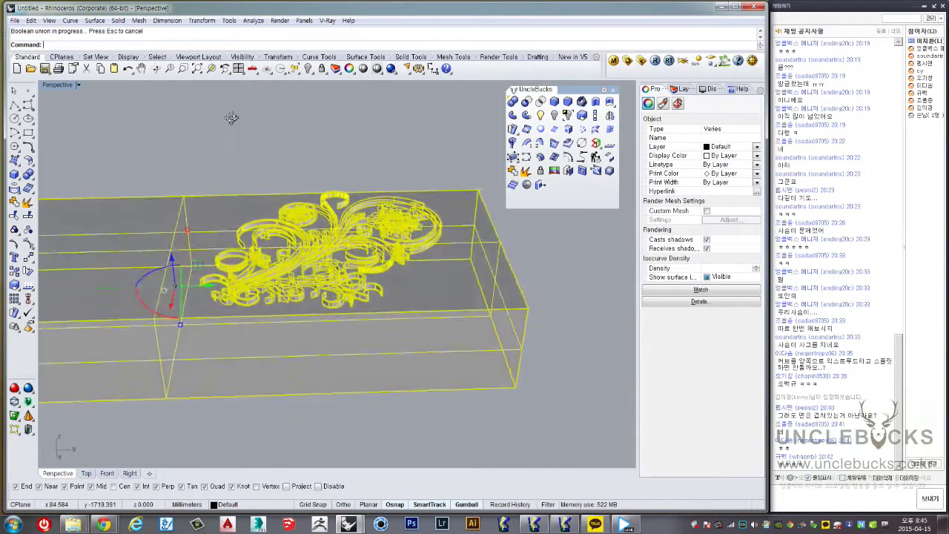
pyautogui.scroll(3, 170, 224)
pyautogui.moveTo(170, 224); pyautogui.dragTo(103, 190, button='right')
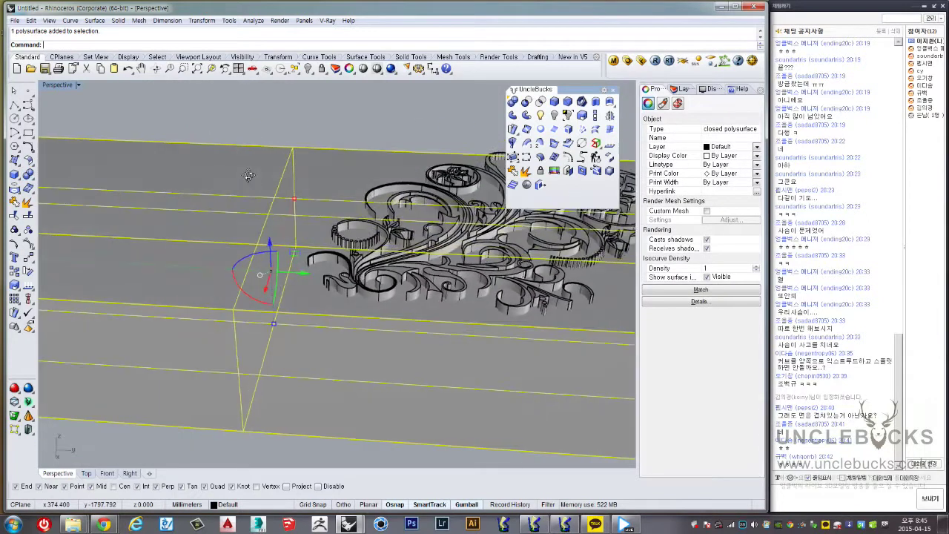
pyautogui.click(28, 174)
pyautogui.press('Escape')
# Union the slab with a small scroll piece and the left-hand scroll pieces
pyautogui.click(297, 200)
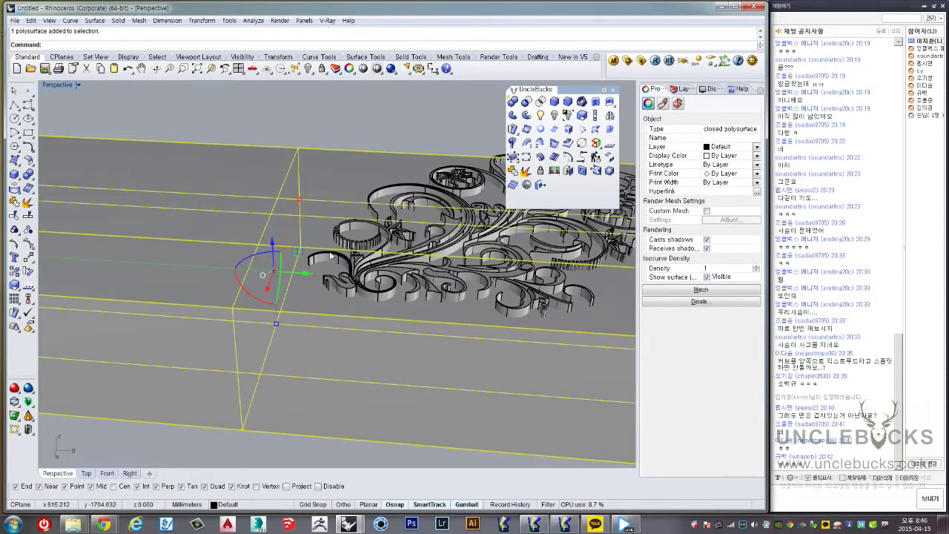
pyautogui.keyDown('shift'); pyautogui.click(349, 289); pyautogui.keyUp('shift')
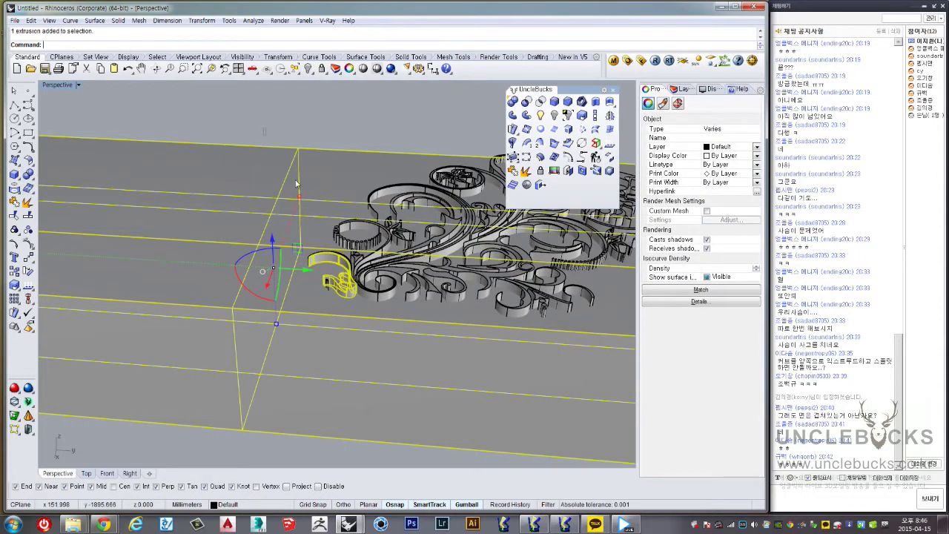
pyautogui.keyDown('shift'); pyautogui.moveTo(423, 378); pyautogui.dragTo(268, 285); pyautogui.keyUp('shift')
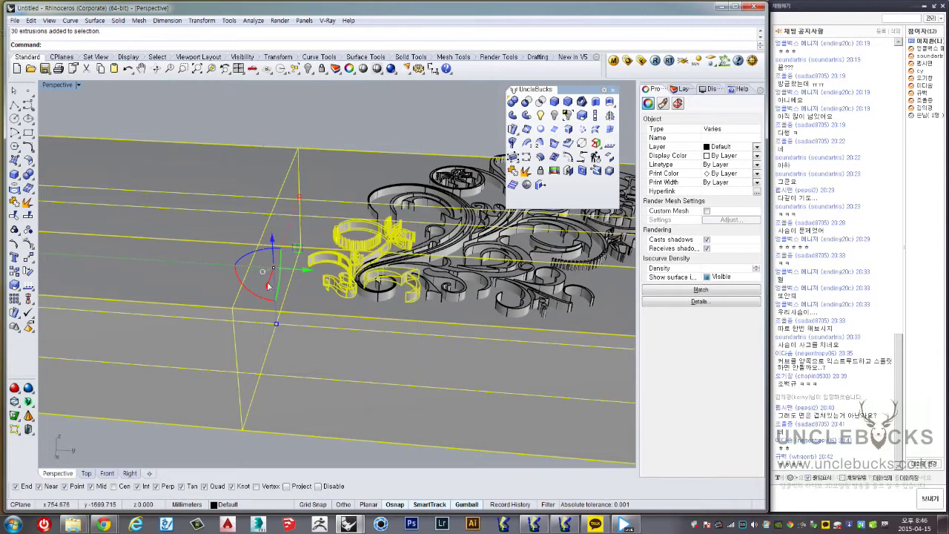
pyautogui.click(28, 174)
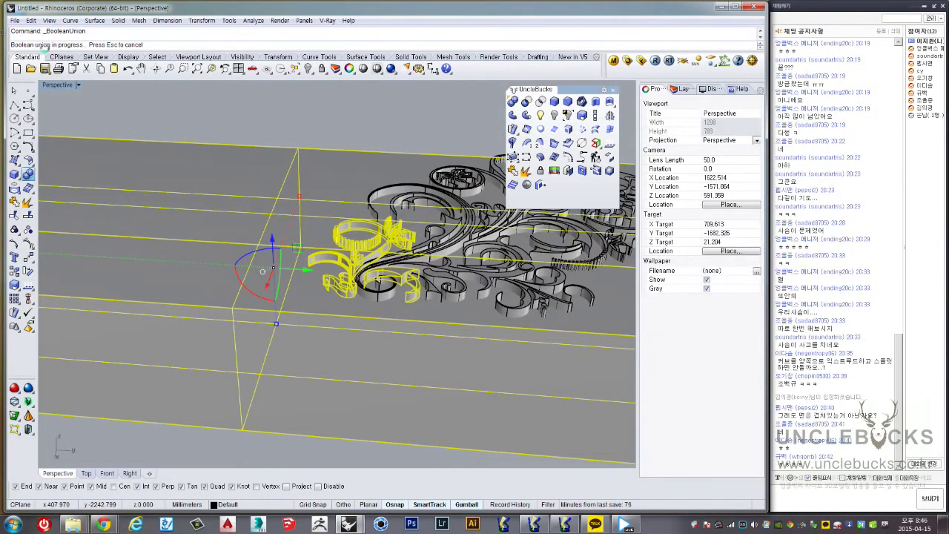
# Union one more ornament piece with the slab
pyautogui.moveTo(374, 327)
pyautogui.mouseDown(button='right')
pyautogui.moveTo(385, 292)
pyautogui.moveTo(343, 357)
pyautogui.mouseUp(button='right')
pyautogui.scroll(2, 386, 292)
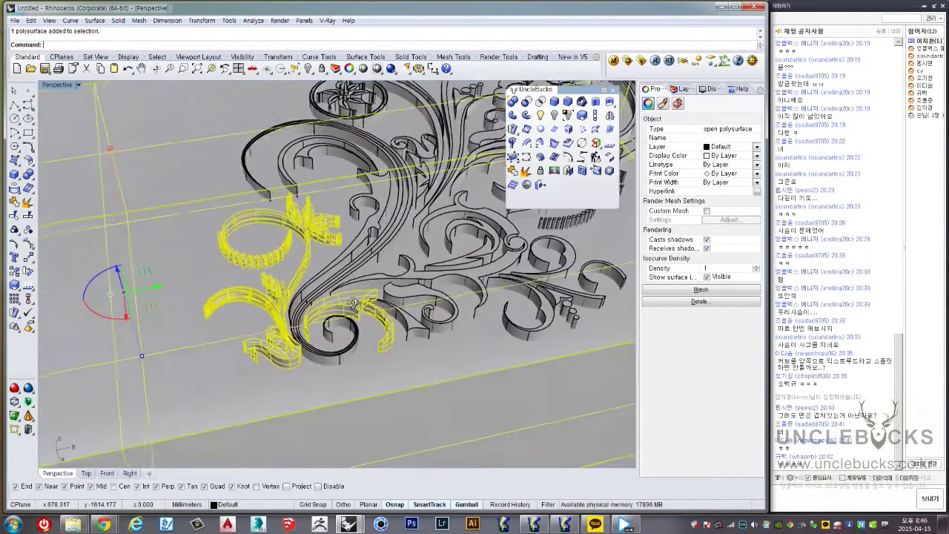
pyautogui.keyDown('shift'); pyautogui.click(343, 358); pyautogui.keyUp('shift')
pyautogui.scroll(2, 297, 282)
pyautogui.scroll(2, 273, 226)
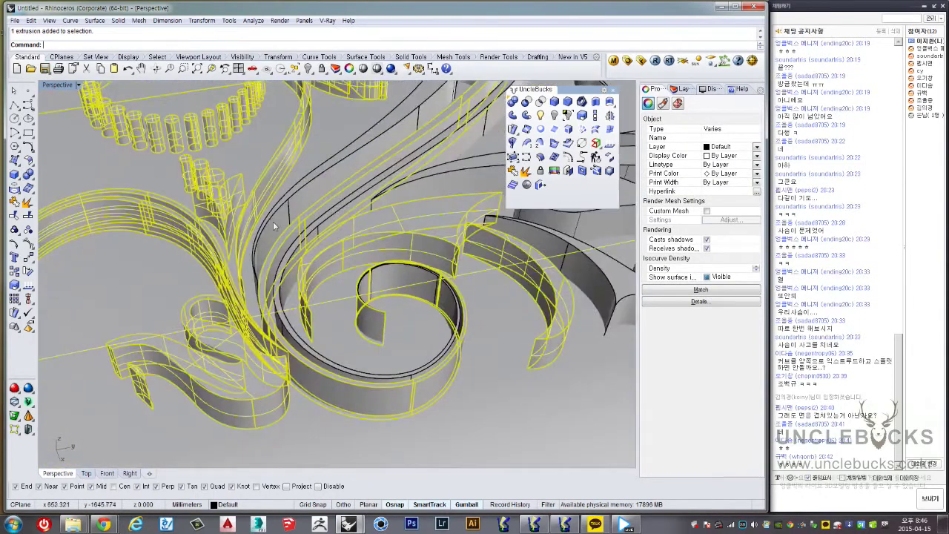
pyautogui.scroll(-3, 301, 239)
pyautogui.scroll(-3, 301, 239)
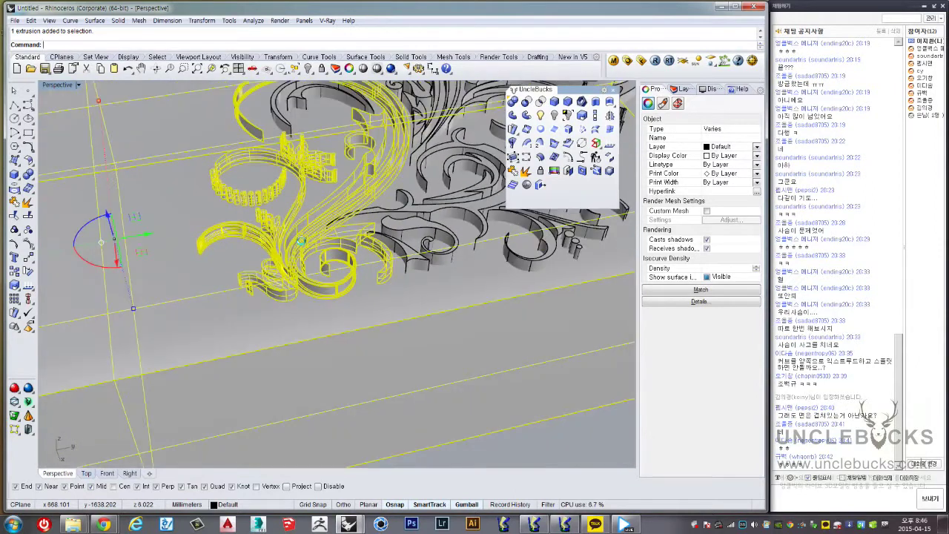
pyautogui.press('Return')
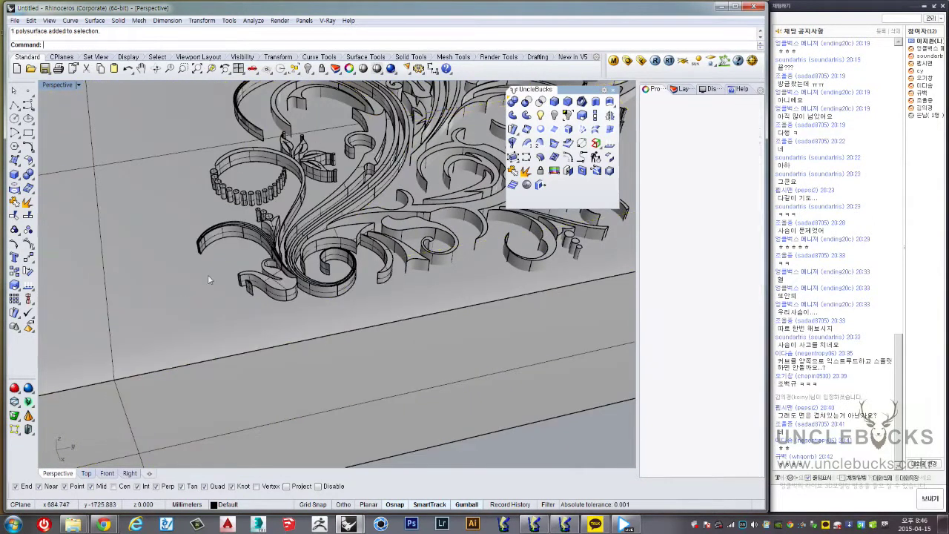
pyautogui.click(346, 195)
pyautogui.moveTo(346, 194); pyautogui.dragTo(277, 175, button='right')
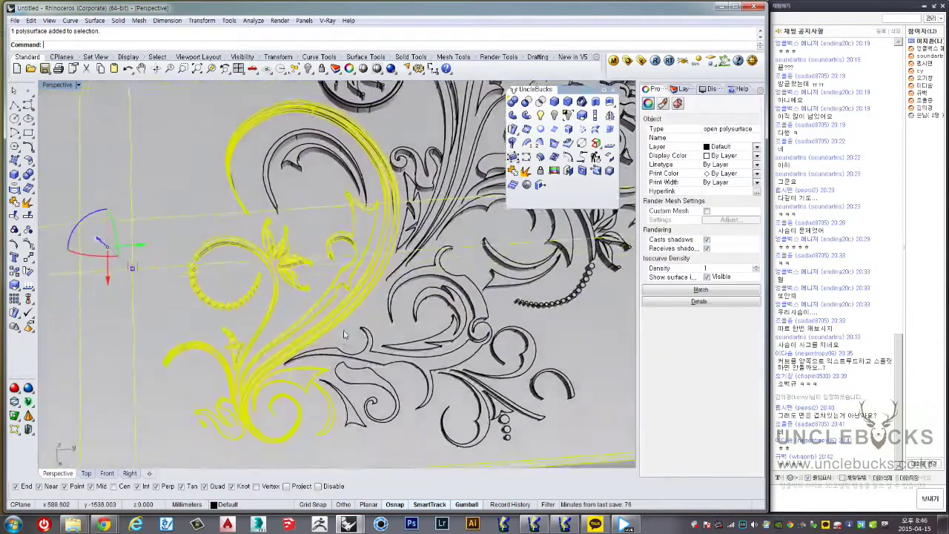
pyautogui.press('Return')
pyautogui.click(277, 155)
pyautogui.click(301, 183)
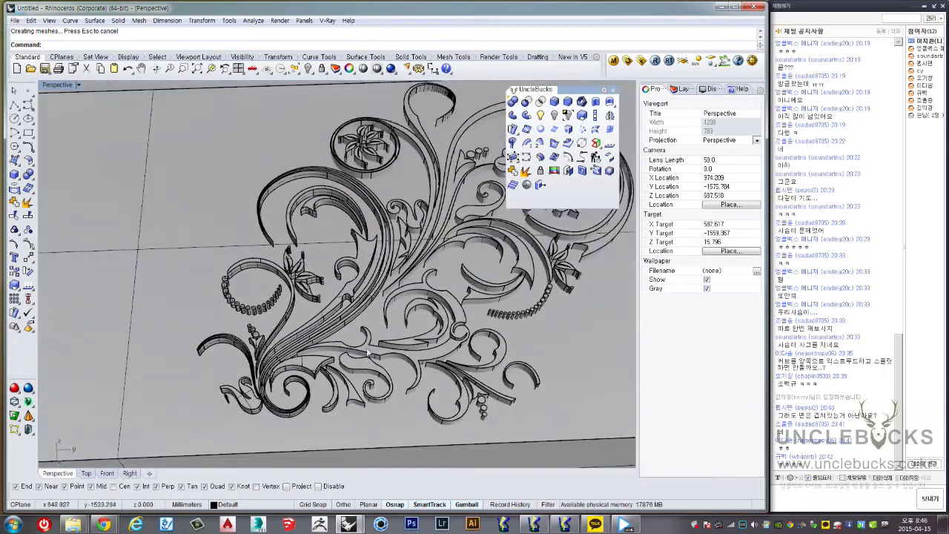
pyautogui.click(353, 404)
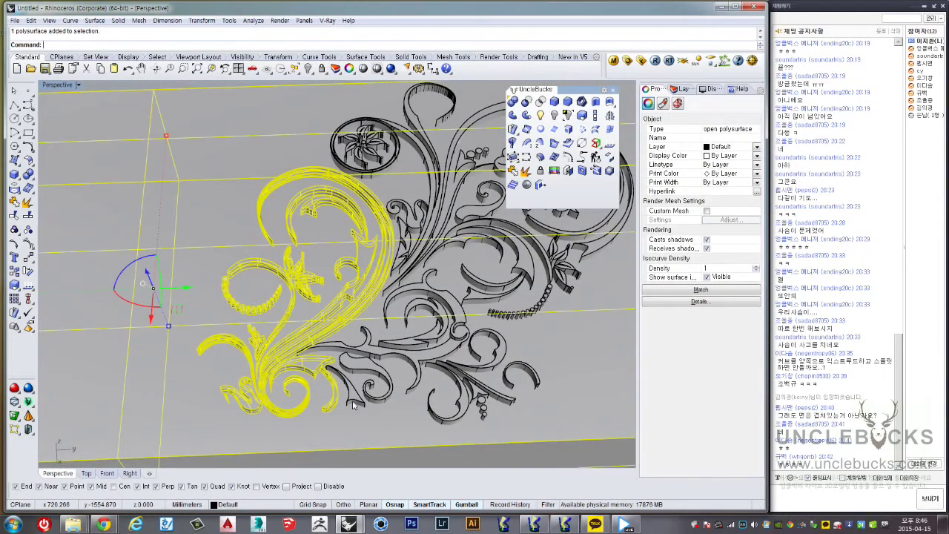
pyautogui.keyDown('shift'); pyautogui.click(363, 353); pyautogui.keyUp('shift')
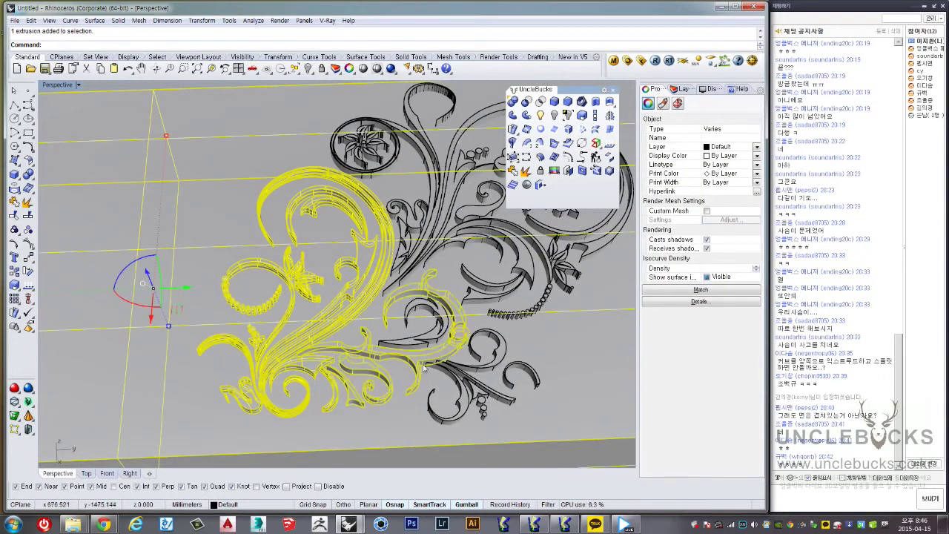
pyautogui.rightClick(425, 371)
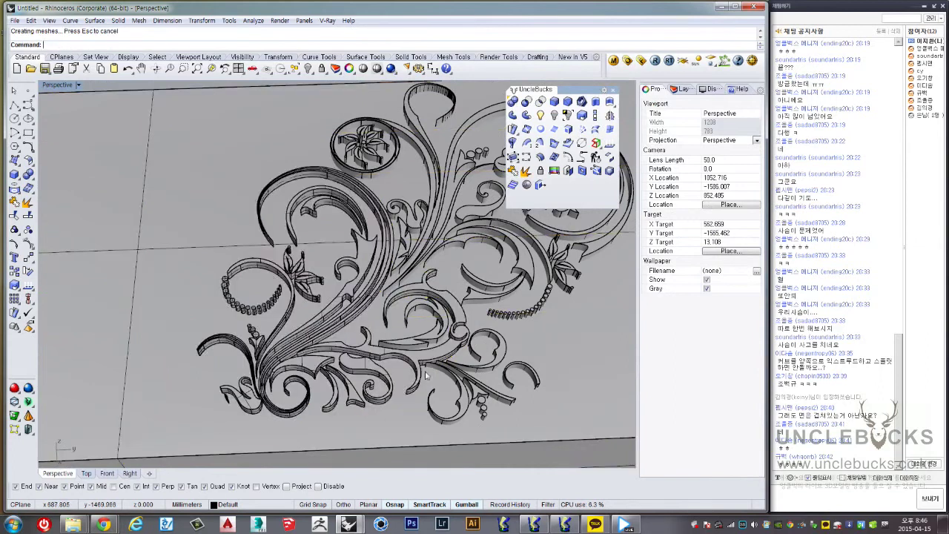
pyautogui.keyDown('shift'); pyautogui.moveTo(378, 349); pyautogui.dragTo(282, 311, button='right'); pyautogui.keyUp('shift')
pyautogui.click(282, 311)
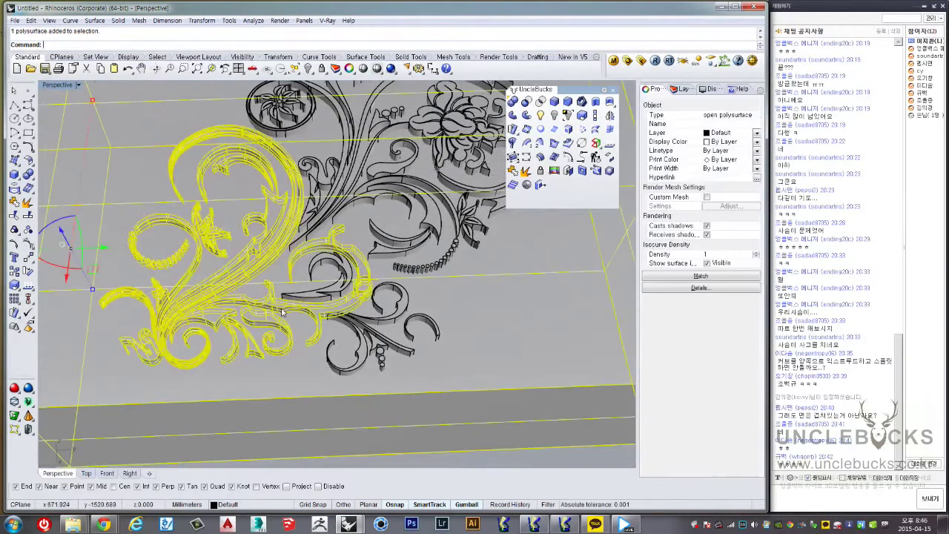
pyautogui.keyDown('shift'); pyautogui.click(329, 301); pyautogui.keyUp('shift')
pyautogui.keyDown('shift'); pyautogui.click(363, 346); pyautogui.keyUp('shift')
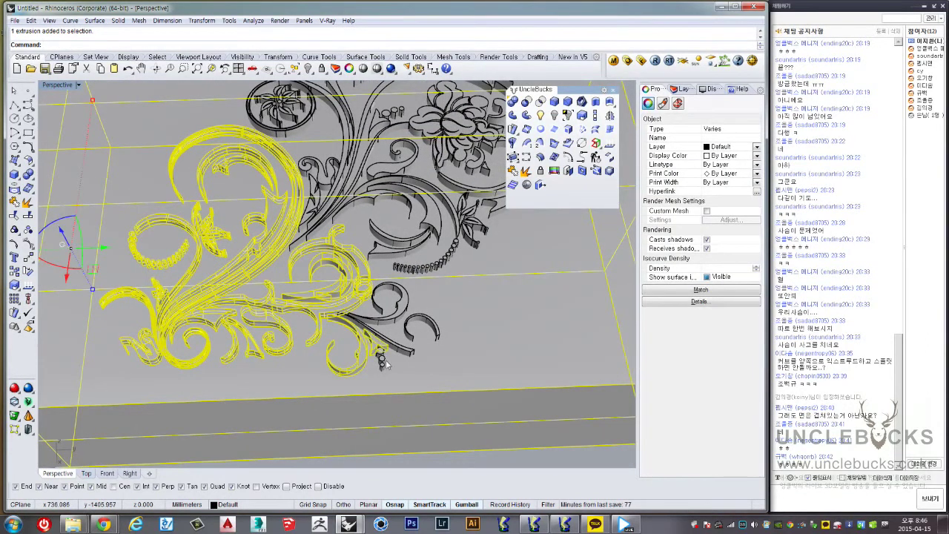
pyautogui.moveTo(386, 412)
pyautogui.mouseDown(button='right')
pyautogui.moveTo(402, 313)
pyautogui.moveTo(296, 417)
pyautogui.mouseUp(button='right')
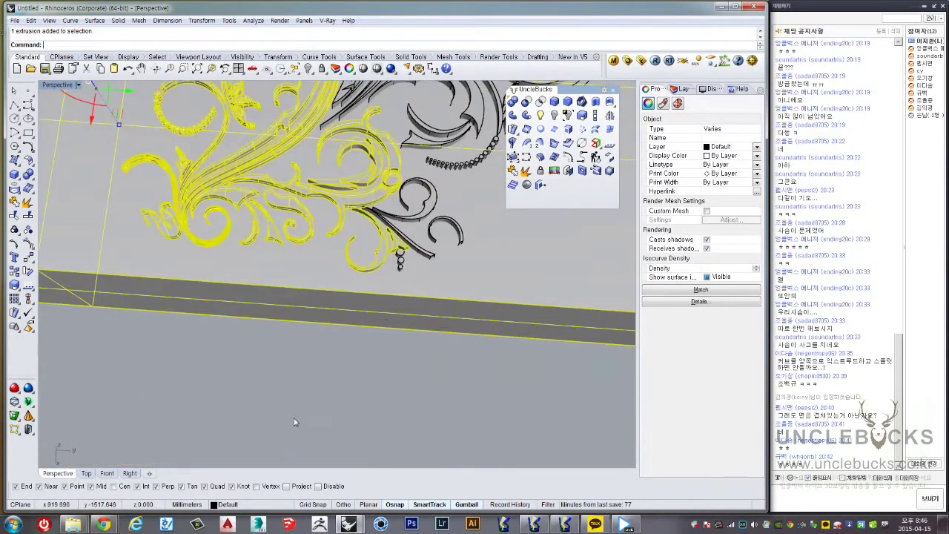
pyautogui.moveTo(291, 421)
pyautogui.mouseDown()
pyautogui.moveTo(478, 184)
pyautogui.moveTo(470, 192)
pyautogui.mouseUp()
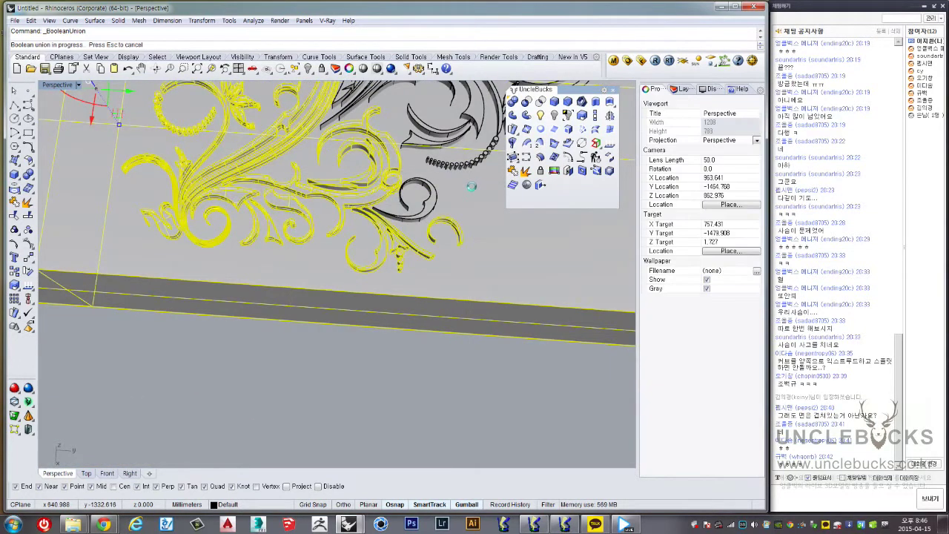
pyautogui.hotkey('ctrl', 'alt', 's')
pyautogui.moveTo(412, 265)
pyautogui.mouseDown(button='right')
pyautogui.moveTo(435, 229)
pyautogui.moveTo(368, 319)
pyautogui.mouseUp(button='right')
pyautogui.hotkey('ctrl', 'z')
pyautogui.press('Escape')
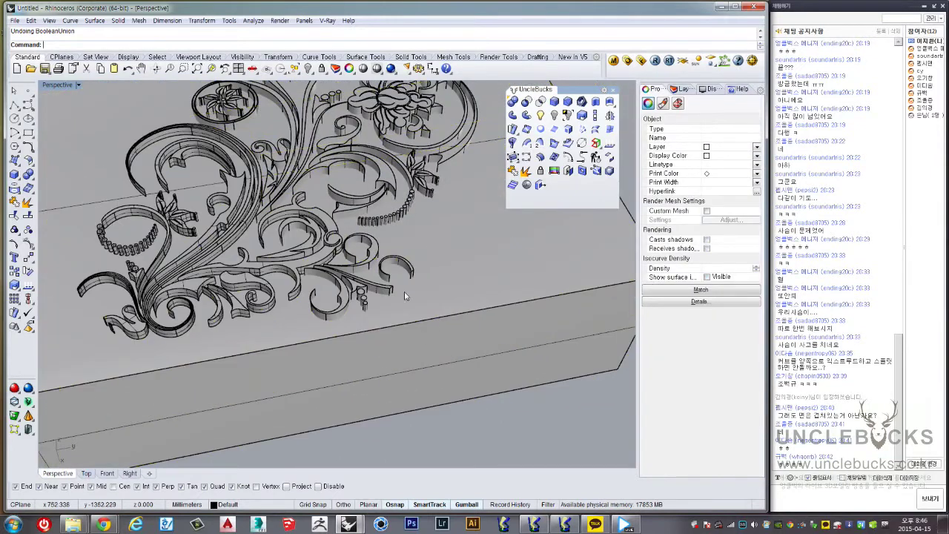
pyautogui.keyDown('shift'); pyautogui.click(304, 258); pyautogui.keyUp('shift')
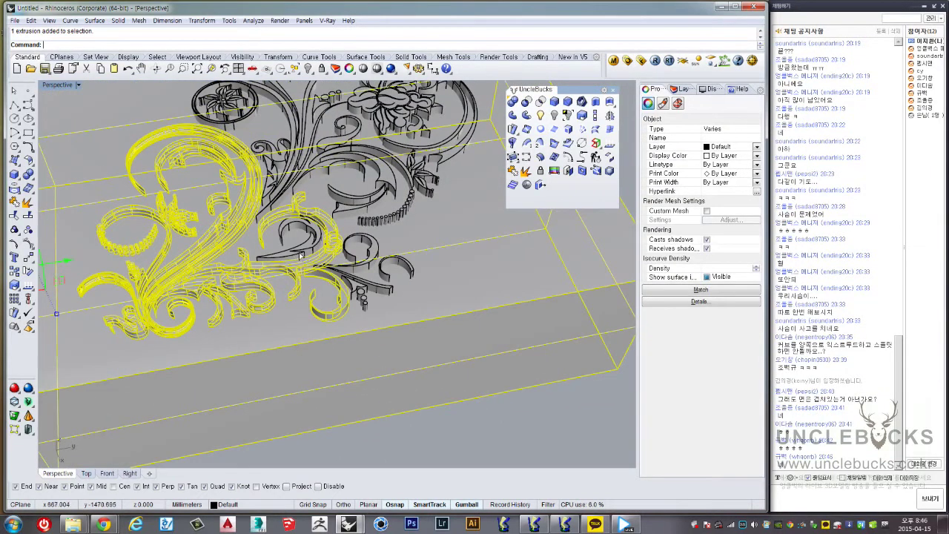
pyautogui.keyDown('shift'); pyautogui.click(301, 255); pyautogui.keyUp('shift')
pyautogui.hotkey('ctrl', 'alt', 'r')
pyautogui.hotkey('ctrl', 'z')
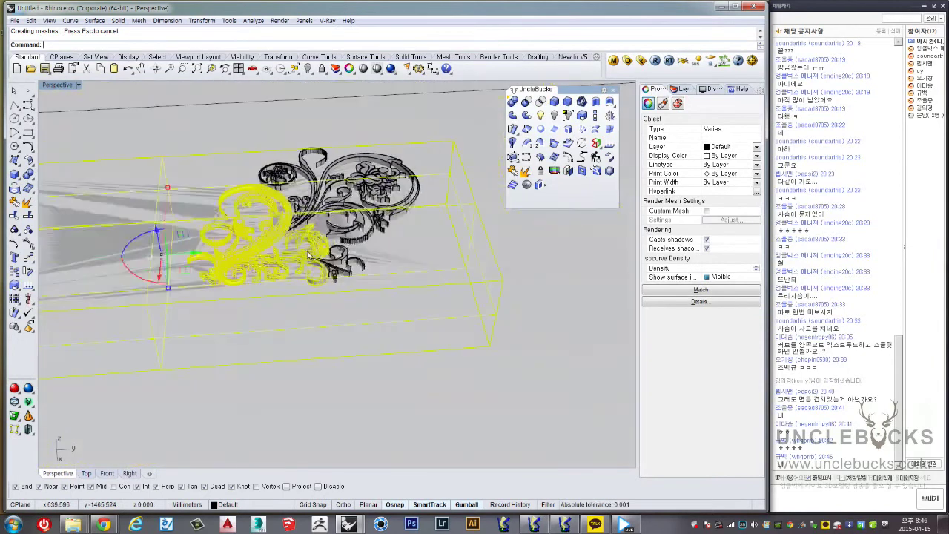
pyautogui.keyDown('shift'); pyautogui.click(295, 279); pyautogui.keyUp('shift')
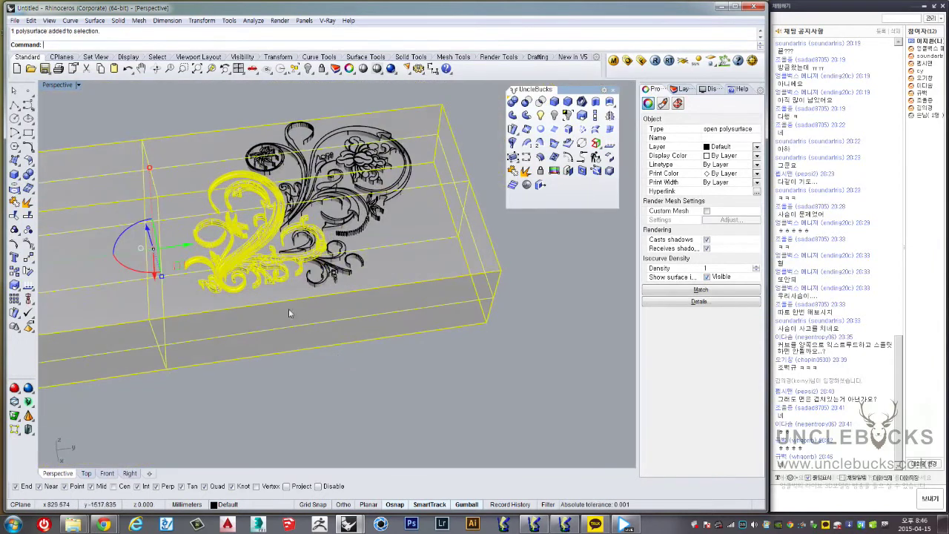
pyautogui.scroll(2, 314, 279)
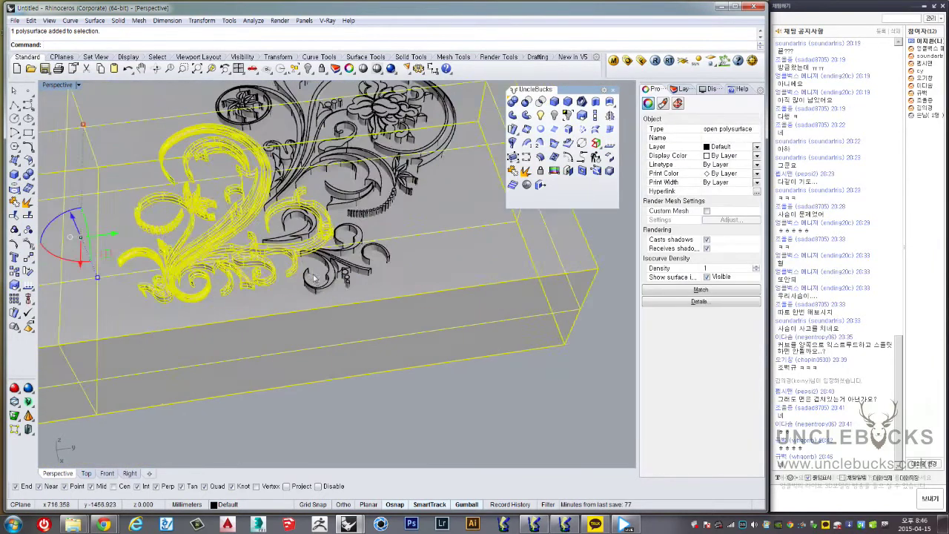
pyautogui.keyDown('shift'); pyautogui.click(317, 289); pyautogui.keyUp('shift')
pyautogui.moveTo(302, 243)
pyautogui.mouseDown(button='right')
pyautogui.moveTo(253, 248)
pyautogui.moveTo(291, 239)
pyautogui.mouseUp(button='right')
pyautogui.scroll(-5, 252, 249)
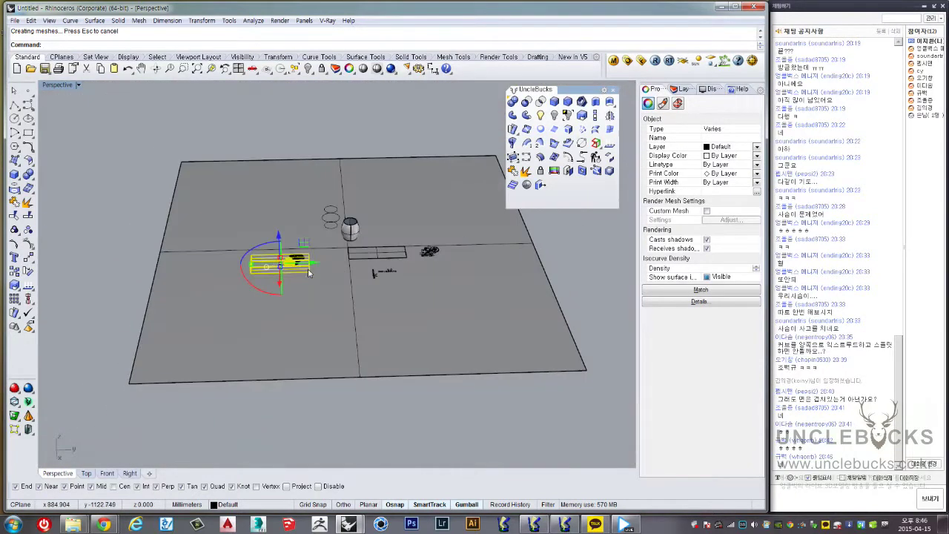
pyautogui.press('Home')
pyautogui.press('Home')
pyautogui.press('Home')
pyautogui.press('Home')
pyautogui.press('Home')
pyautogui.press('Home')
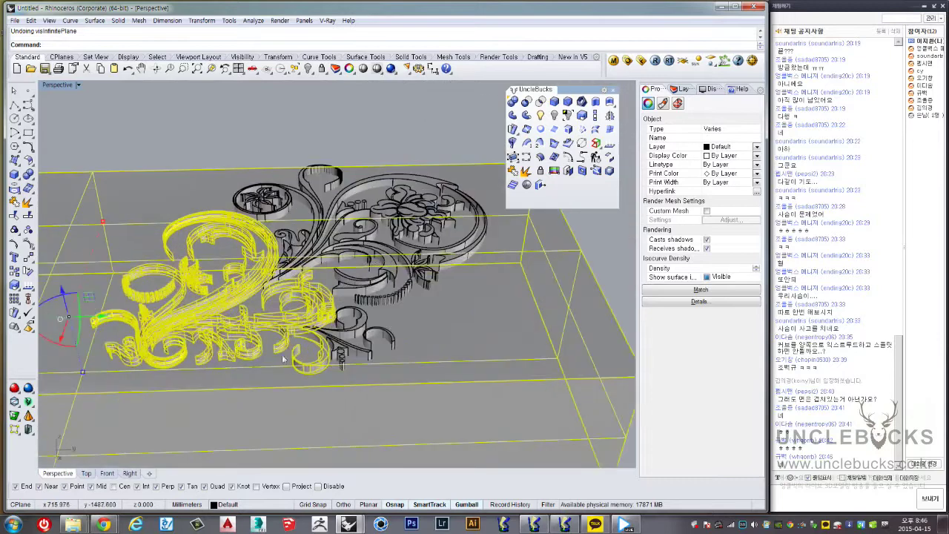
pyautogui.press('Home')
pyautogui.press('Home')
pyautogui.press('Home')
pyautogui.press('Home')
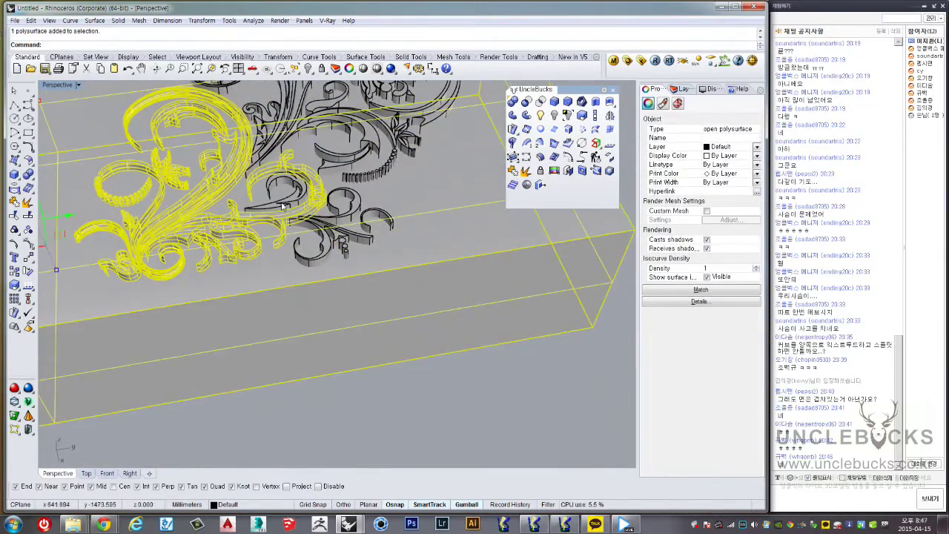
pyautogui.keyDown('shift'); pyautogui.click(282, 206); pyautogui.keyUp('shift')
pyautogui.press('Home')
pyautogui.press('Home')
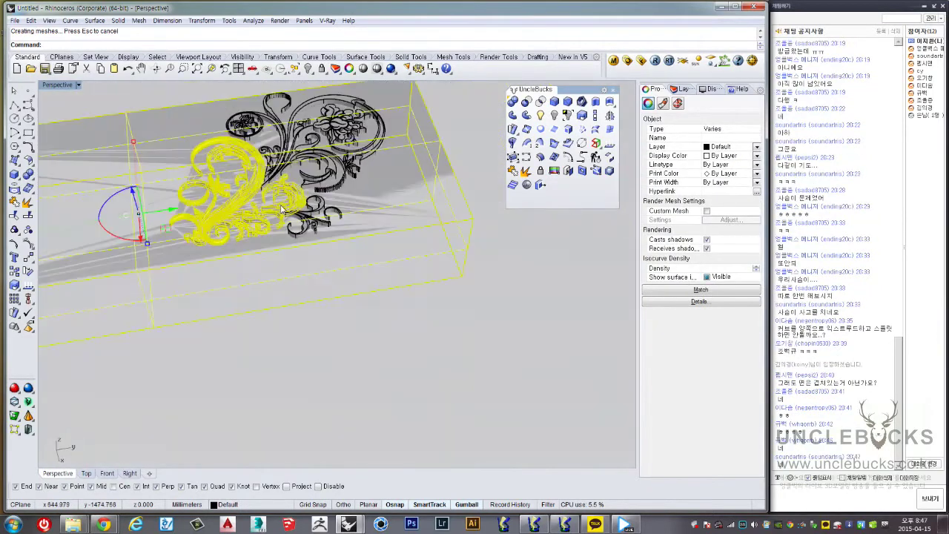
pyautogui.press('Home')
pyautogui.press('Home')
pyautogui.click(325, 335)
pyautogui.press('Home')
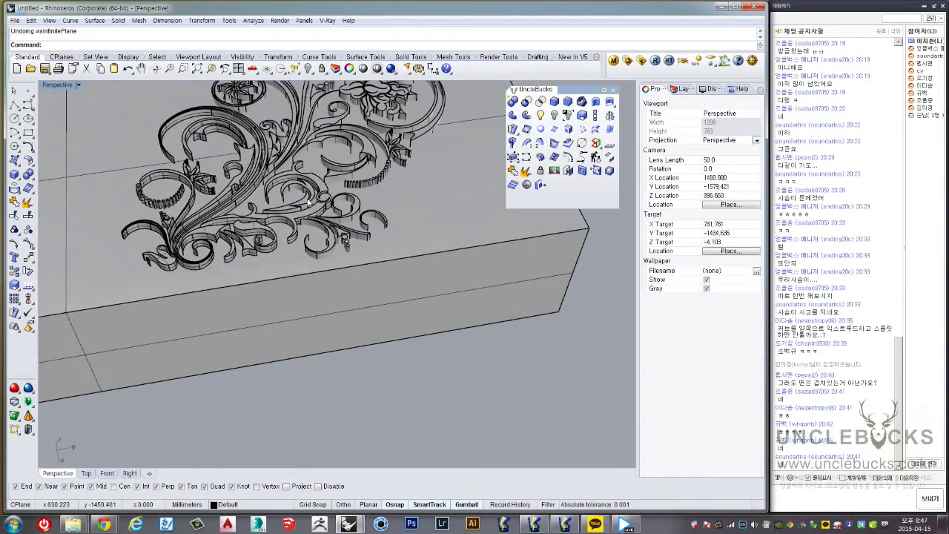
pyautogui.click(308, 202)
pyautogui.press('Home')
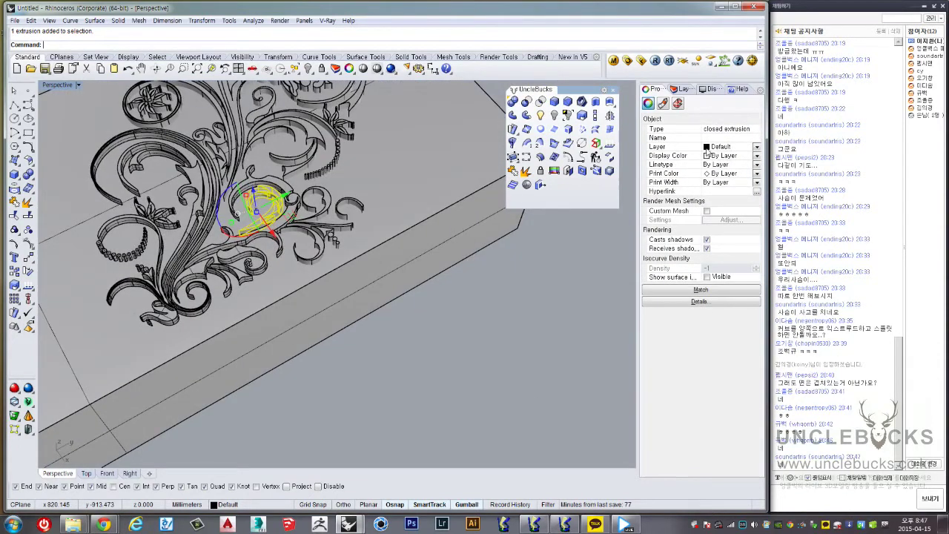
pyautogui.click(708, 155)
pyautogui.click(723, 197)
pyautogui.click(434, 331)
pyautogui.press('Home')
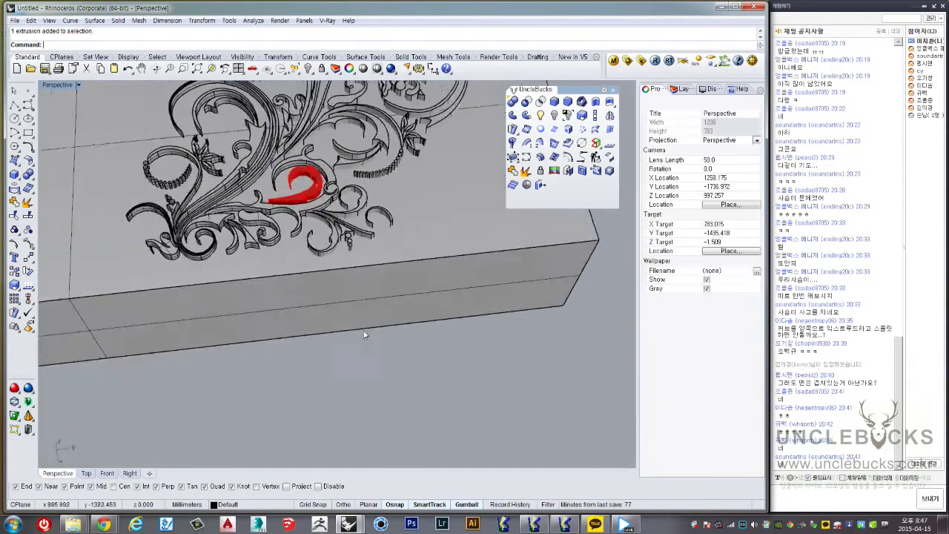
pyautogui.press('Home')
pyautogui.click(364, 334)
pyautogui.scroll(2, 356, 237)
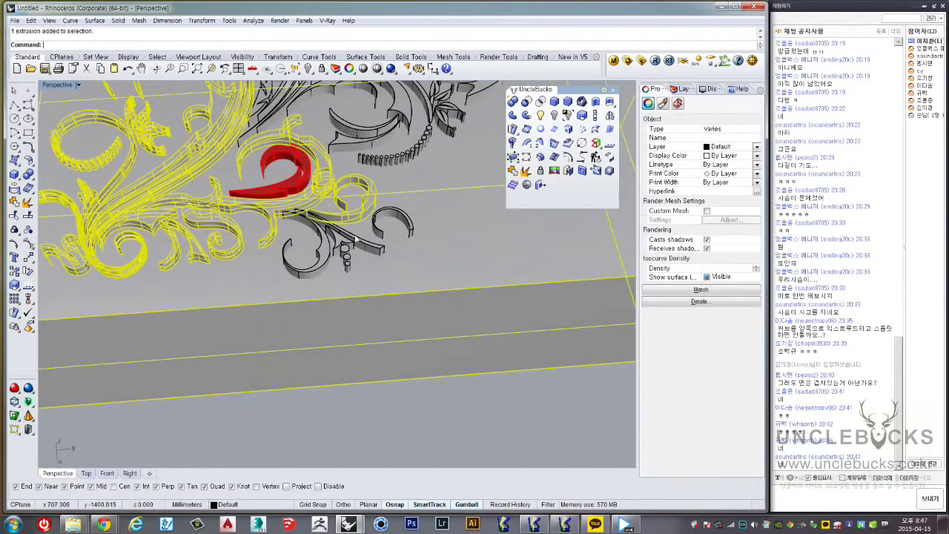
pyautogui.hotkey('ctrl', 'alt', 'r')
pyautogui.hotkey('ctrl', 'z')
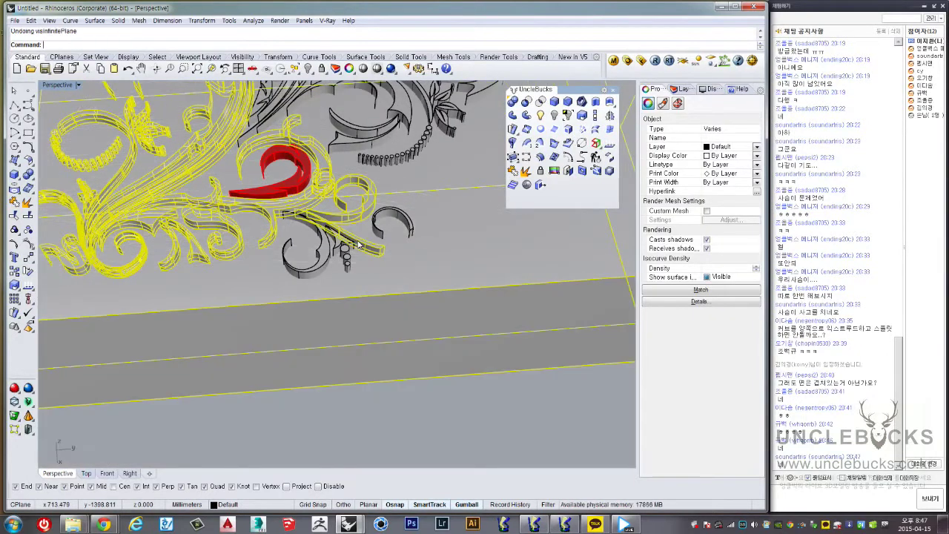
pyautogui.keyDown('shift'); pyautogui.click(293, 256); pyautogui.keyUp('shift')
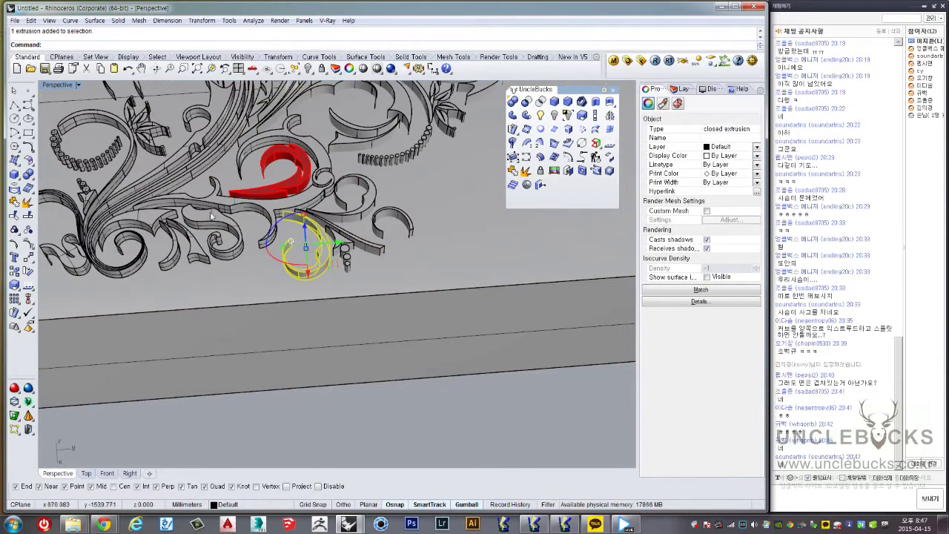
pyautogui.scroll(-8, 206, 205)
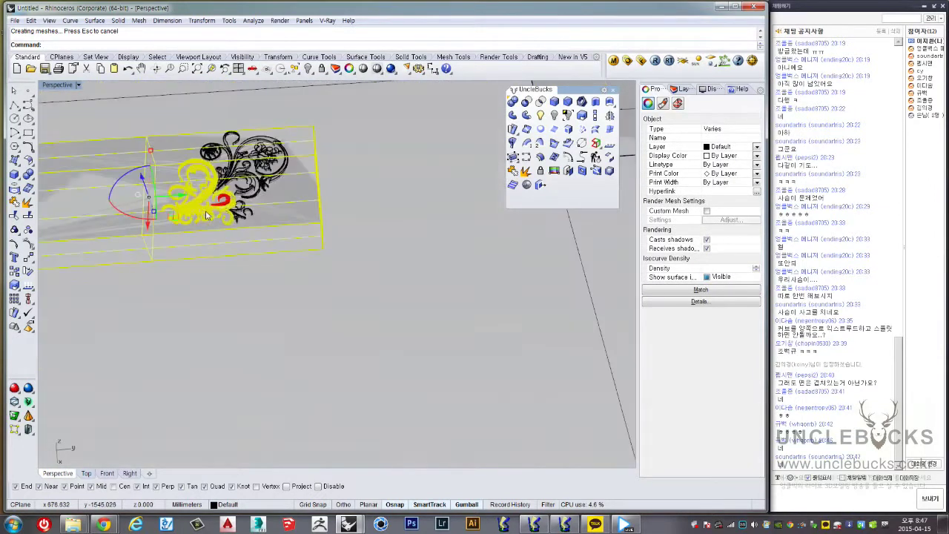
pyautogui.scroll(-3, 208, 214)
pyautogui.scroll(3, 221, 228)
pyautogui.scroll(4, 225, 232)
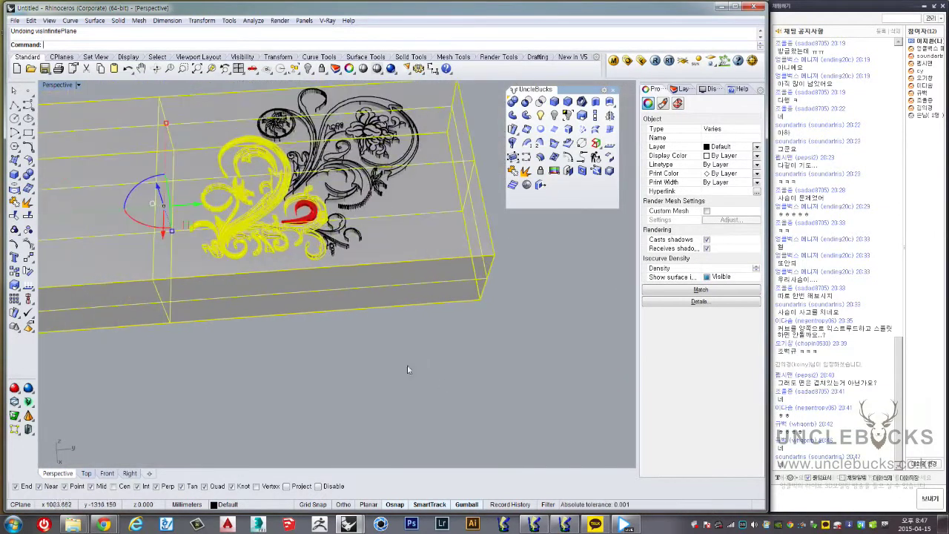
pyautogui.press('Escape')
pyautogui.scroll(3, 318, 185)
pyautogui.scroll(-3, 317, 185)
pyautogui.click(315, 212)
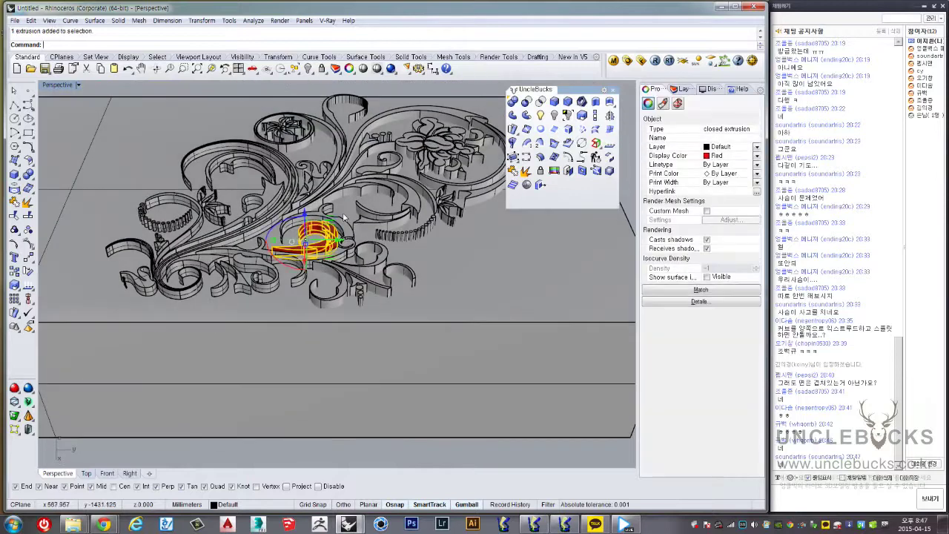
pyautogui.moveTo(315, 211)
pyautogui.mouseDown(button='right')
pyautogui.moveTo(358, 249)
pyautogui.moveTo(313, 224)
pyautogui.moveTo(326, 245)
pyautogui.moveTo(297, 222)
pyautogui.moveTo(318, 237)
pyautogui.moveTo(309, 232)
pyautogui.moveTo(308, 244)
pyautogui.moveTo(299, 232)
pyautogui.mouseUp(button='right')
pyautogui.hotkey('ctrl', 'z')
pyautogui.click(299, 232)
# Explode the left ornament polysurface and delete the five outer slab surfaces
pyautogui.click(294, 254)
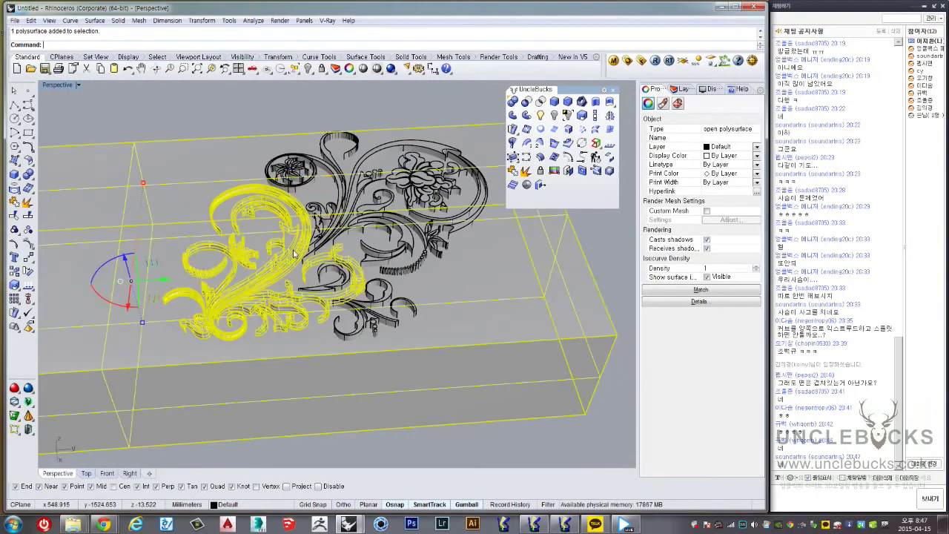
pyautogui.moveTo(282, 251); pyautogui.dragTo(287, 224, button='right')
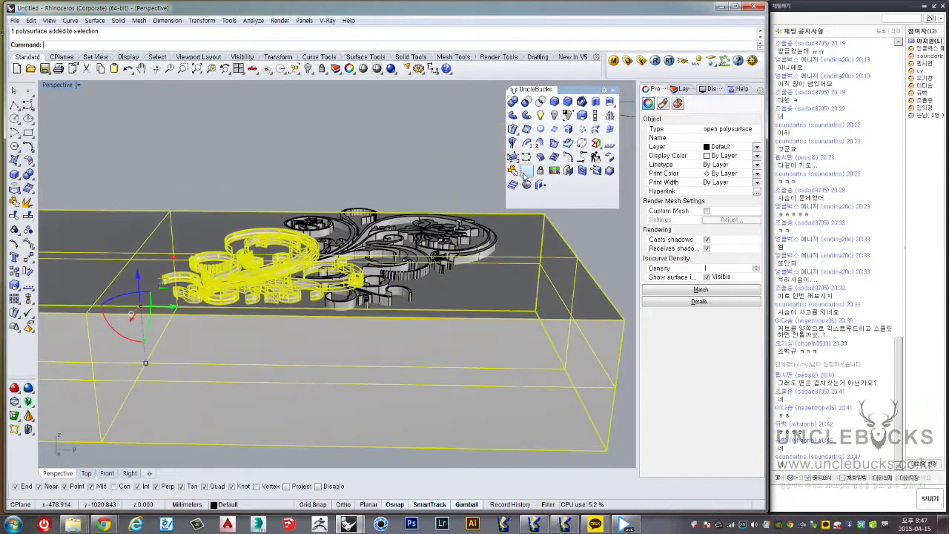
pyautogui.moveTo(471, 367); pyautogui.dragTo(472, 345, button='right')
pyautogui.scroll(-3, 473, 345)
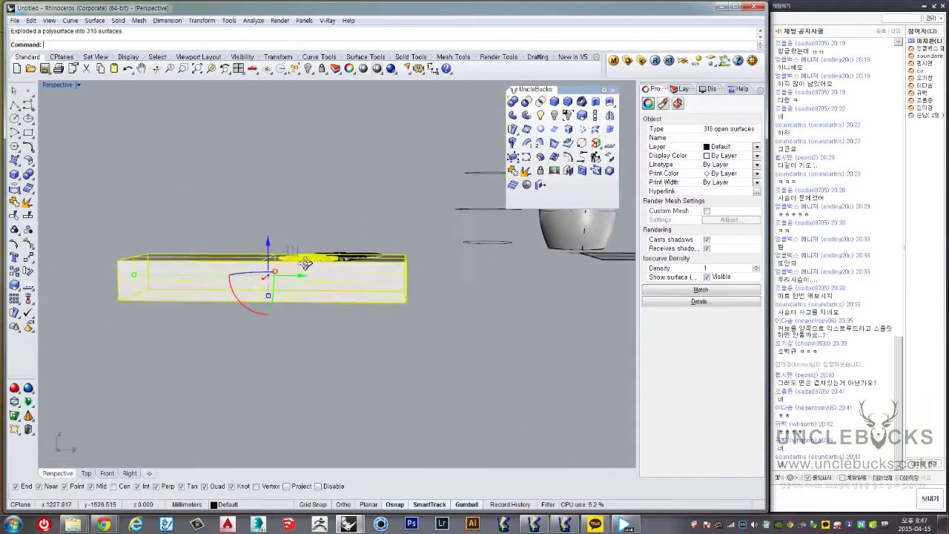
pyautogui.click(473, 344)
pyautogui.moveTo(112, 241); pyautogui.dragTo(416, 318)
pyautogui.scroll(5, 296, 282)
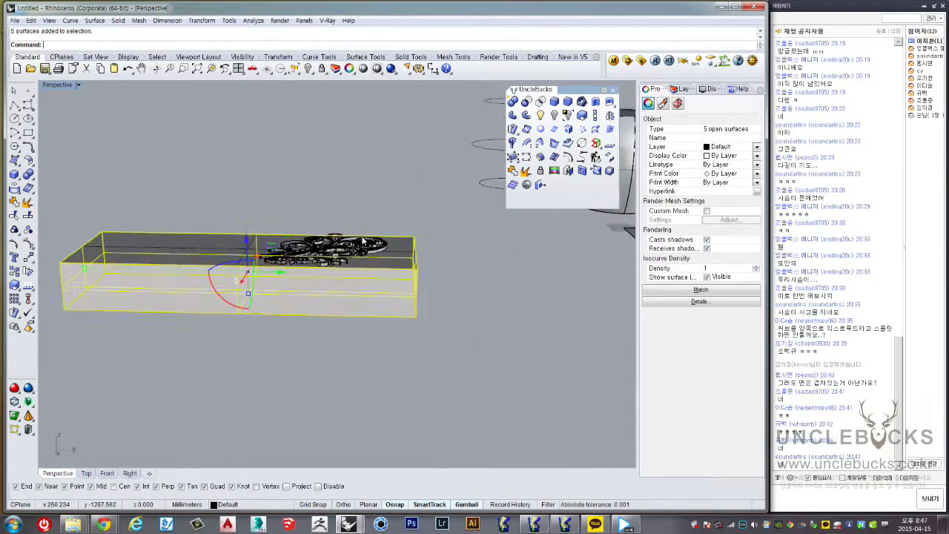
pyautogui.moveTo(349, 267)
pyautogui.mouseDown(button='right')
pyautogui.moveTo(357, 226)
pyautogui.moveTo(371, 296)
pyautogui.mouseUp(button='right')
pyautogui.press('Delete')
# Select only the large ornament polysurface
pyautogui.rightClick(265, 258)
pyautogui.click(246, 319)
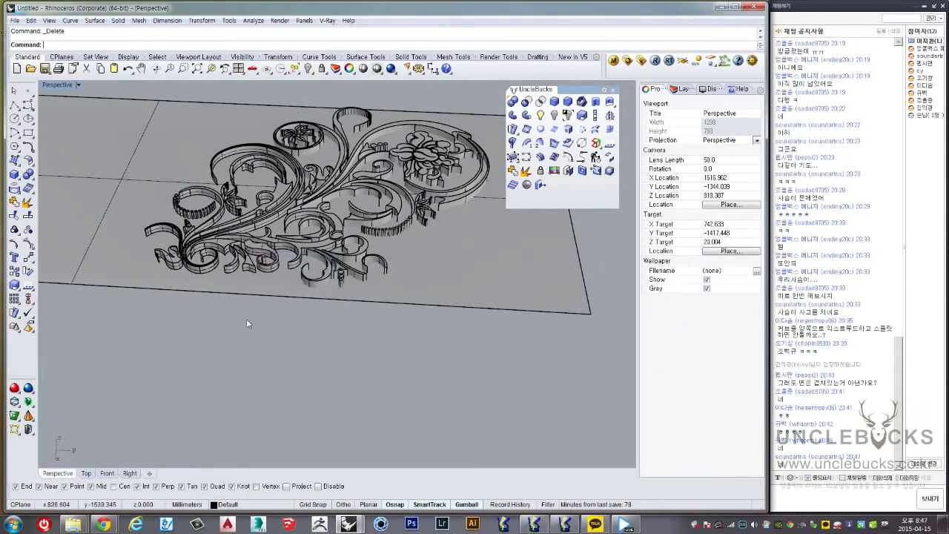
pyautogui.moveTo(246, 319); pyautogui.dragTo(193, 272, button='right')
pyautogui.scroll(-3, 193, 272)
pyautogui.moveTo(149, 133); pyautogui.dragTo(499, 356)
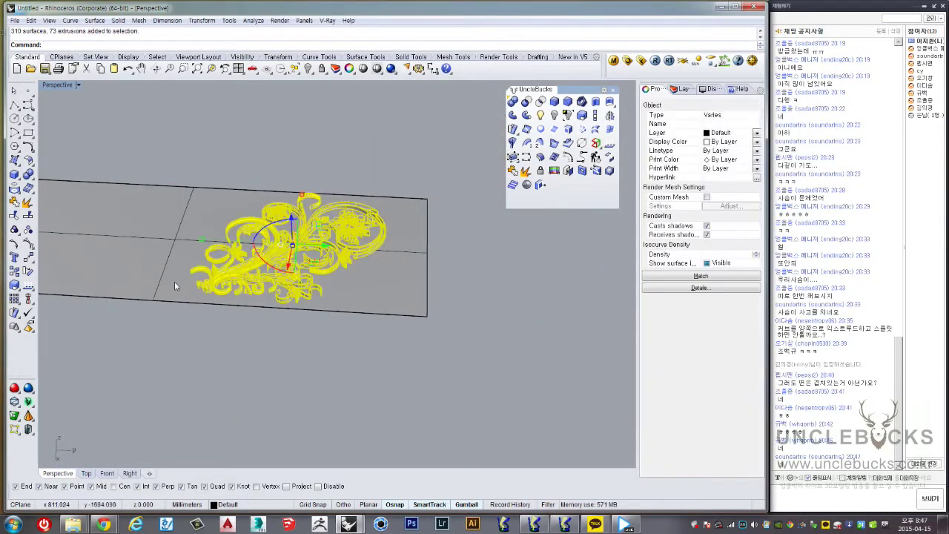
pyautogui.keyDown('shift'); pyautogui.click(161, 238); pyautogui.keyUp('shift')
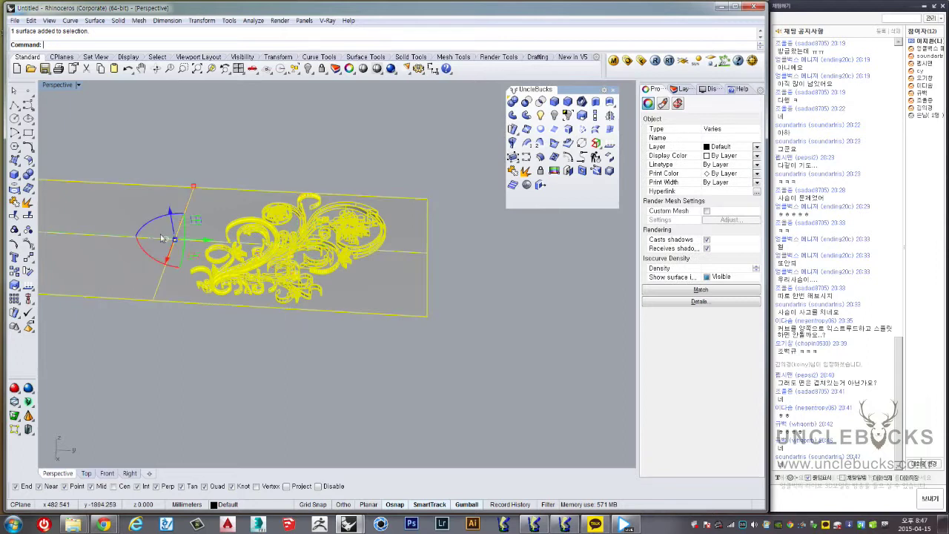
pyautogui.click(516, 172)
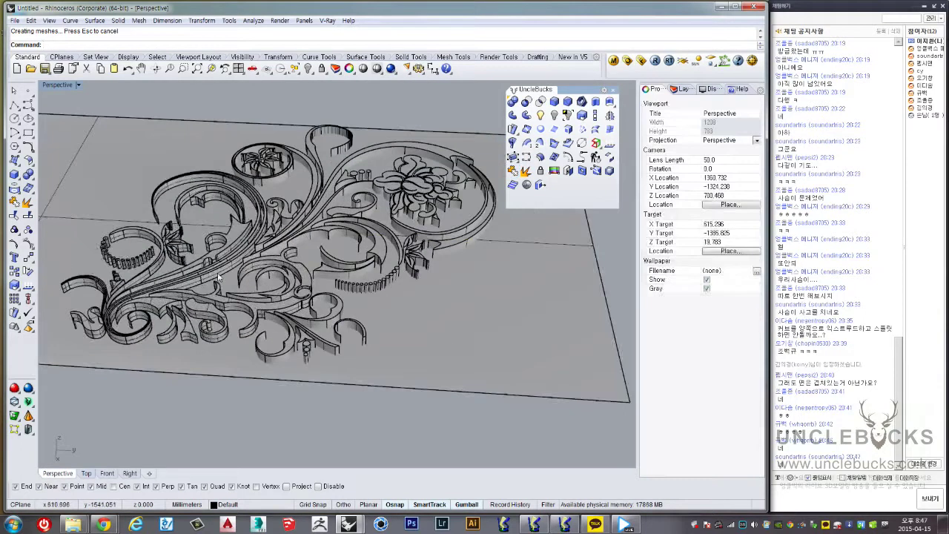
pyautogui.click(218, 277)
# Add the flourish, C-shaped piece, diagonal bar and other scroll pieces, then show the recovered model
pyautogui.scroll(2, 282, 281)
pyautogui.scroll(2, 297, 283)
pyautogui.scroll(2, 313, 286)
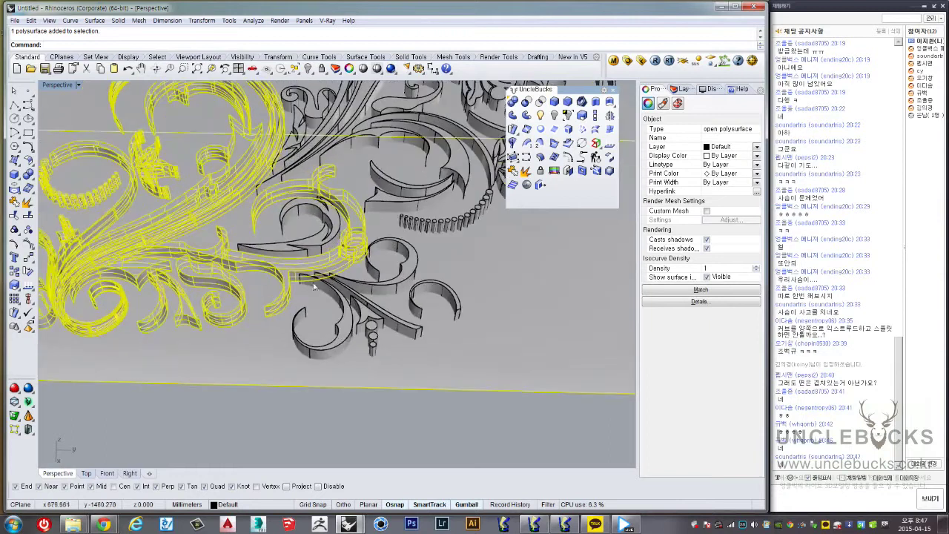
pyautogui.keyDown('shift'); pyautogui.click(317, 247); pyautogui.keyUp('shift')
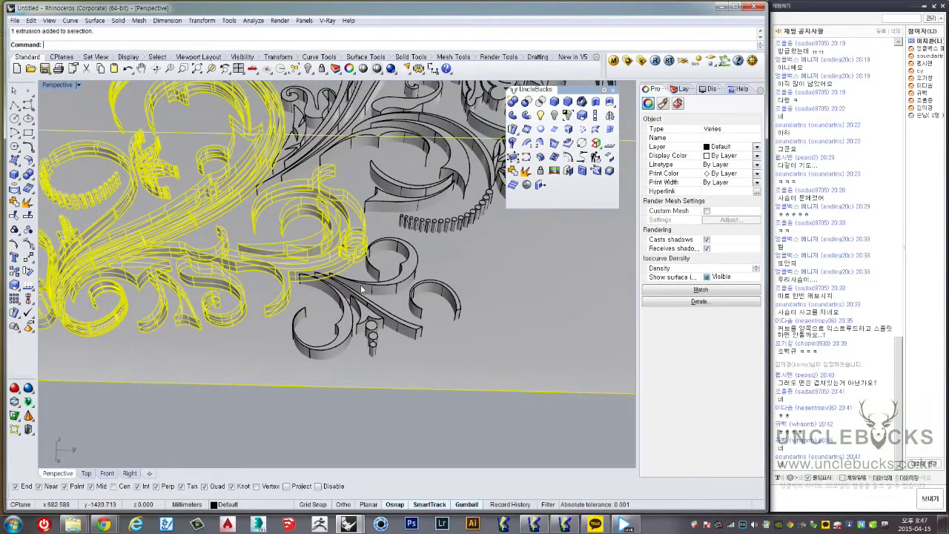
pyautogui.keyDown('shift'); pyautogui.click(364, 291); pyautogui.keyUp('shift')
pyautogui.keyDown('shift'); pyautogui.click(345, 330); pyautogui.keyUp('shift')
pyautogui.keyDown('shift'); pyautogui.click(377, 337); pyautogui.keyUp('shift')
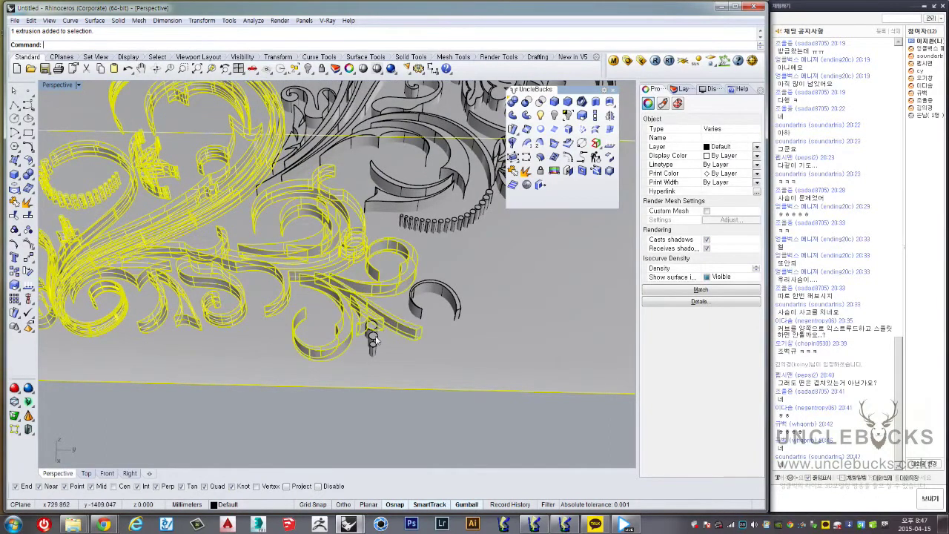
pyautogui.moveTo(342, 421); pyautogui.dragTo(482, 287)
pyautogui.scroll(-3, 408, 308)
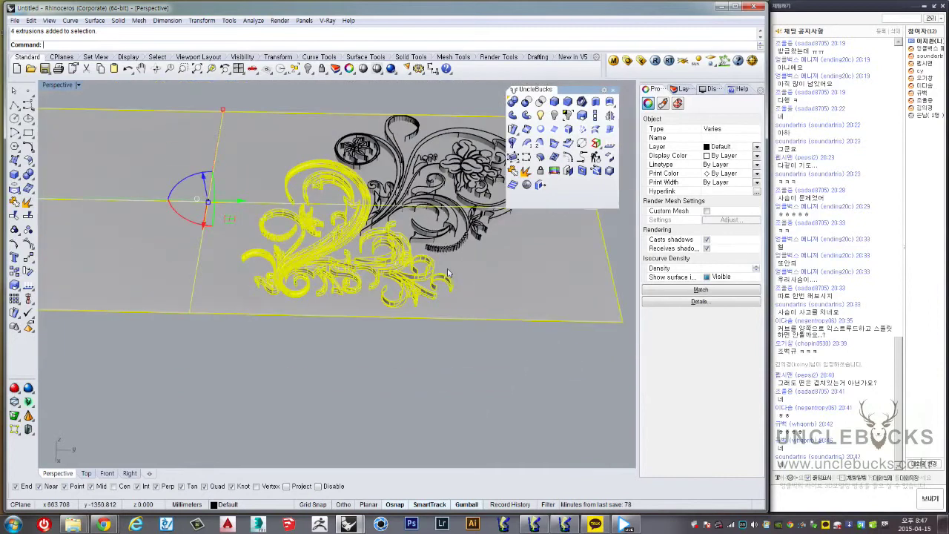
pyautogui.scroll(-1, 408, 308)
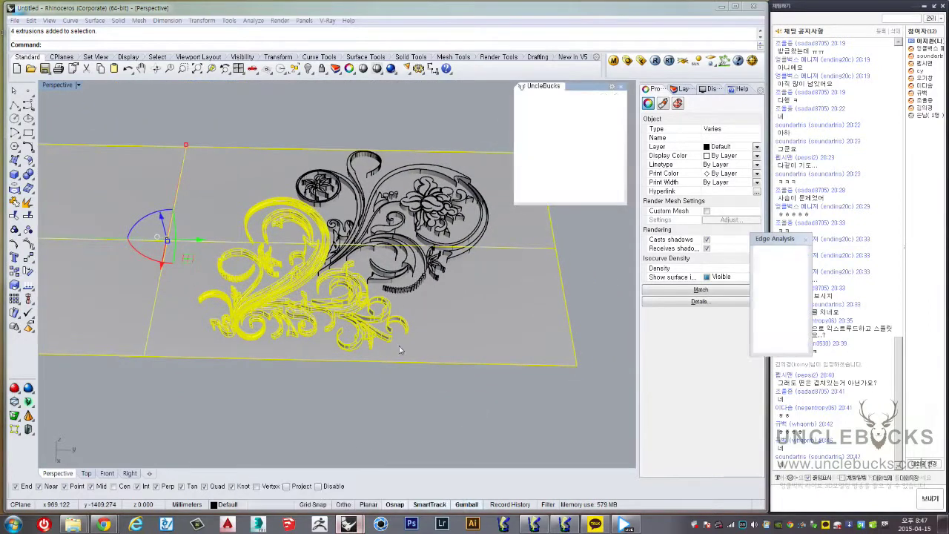
pyautogui.moveTo(349, 525)
pyautogui.click(400, 460)
pyautogui.scroll(2, 503, 295)
# In the recovered copy, select the plate and flower extrusion, pick the plate polysurface, return to Untitled
pyautogui.scroll(3, 475, 274)
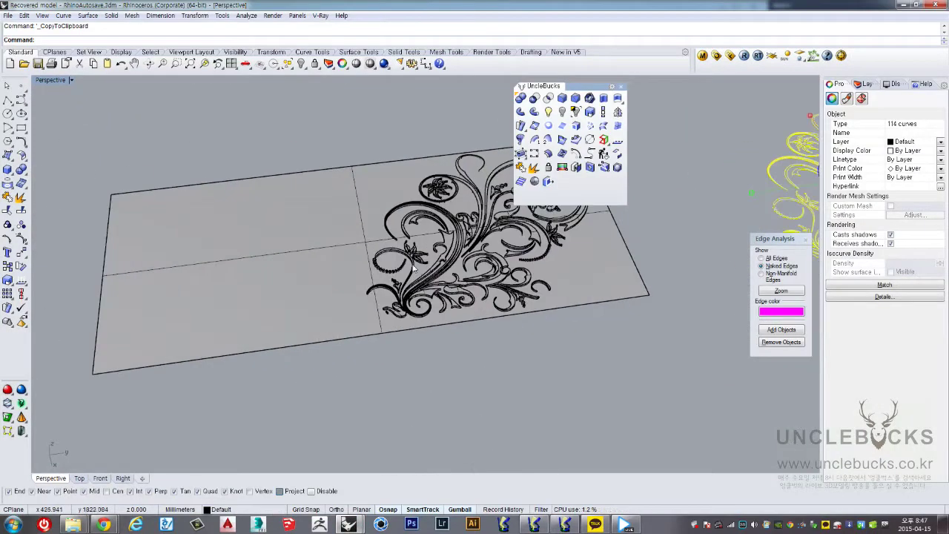
pyautogui.click(450, 255)
pyautogui.click(466, 186)
pyautogui.scroll(2, 466, 185)
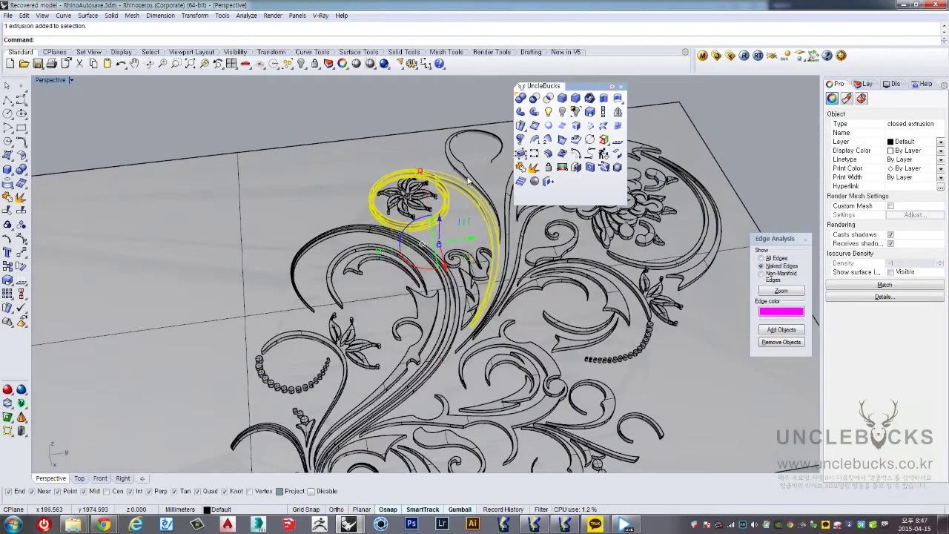
pyautogui.keyDown('shift'); pyautogui.click(467, 182); pyautogui.keyUp('shift')
pyautogui.scroll(-2, 467, 181)
pyautogui.click(324, 175)
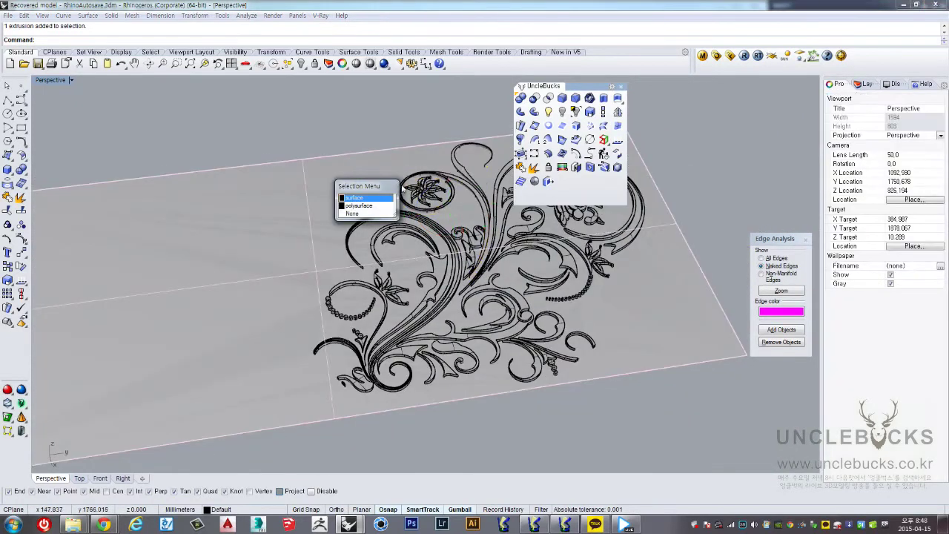
pyautogui.click(402, 190)
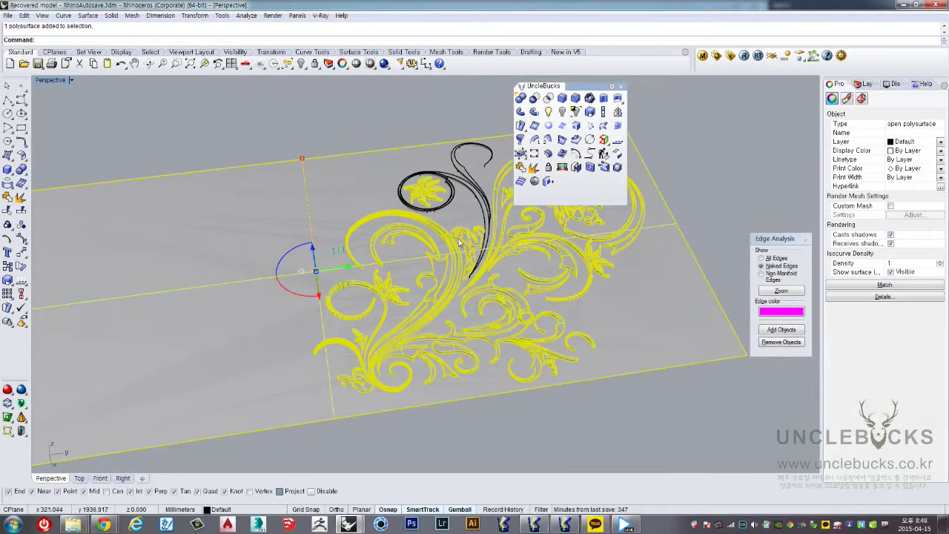
pyautogui.scroll(2, 452, 230)
pyautogui.moveTo(348, 524)
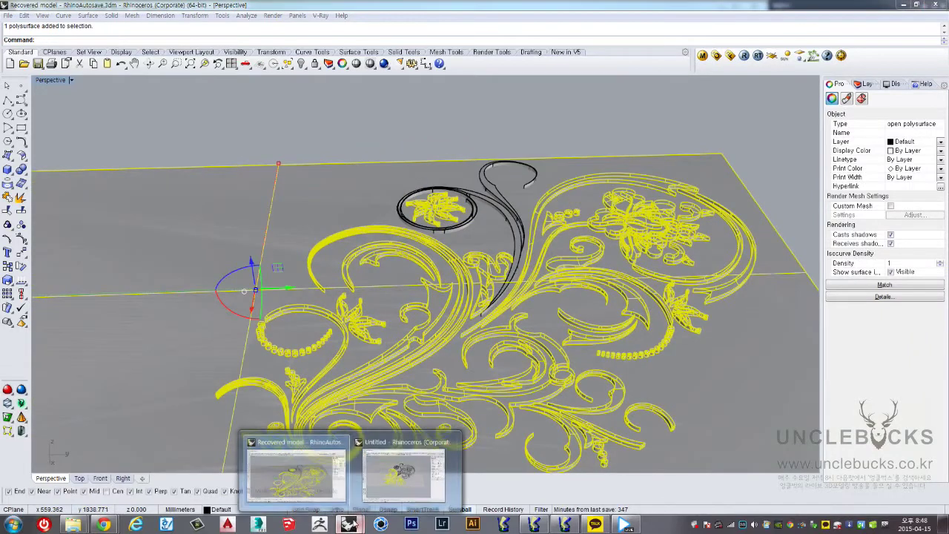
pyautogui.click(377, 480)
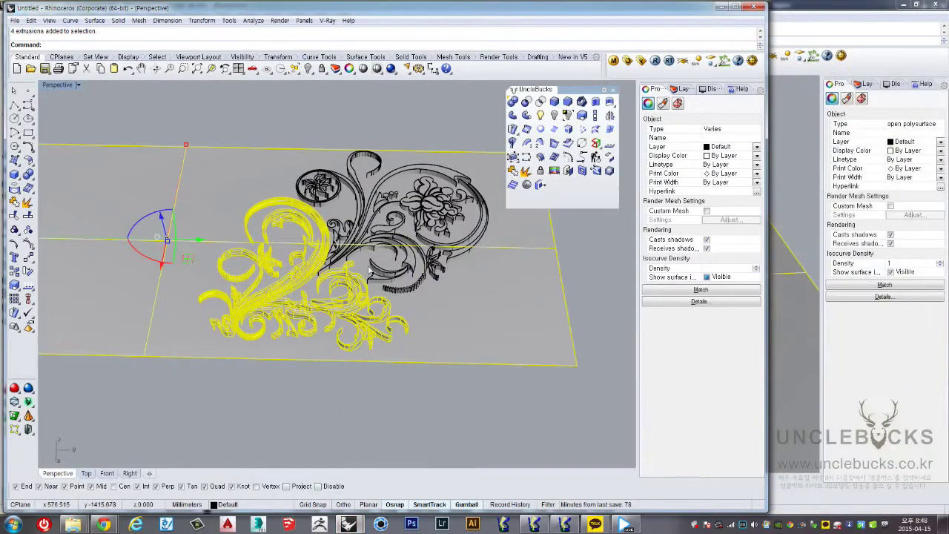
# Hide the second Rhino window and inspect the flower extrusion and large ornament polysurface
pyautogui.press('Escape')
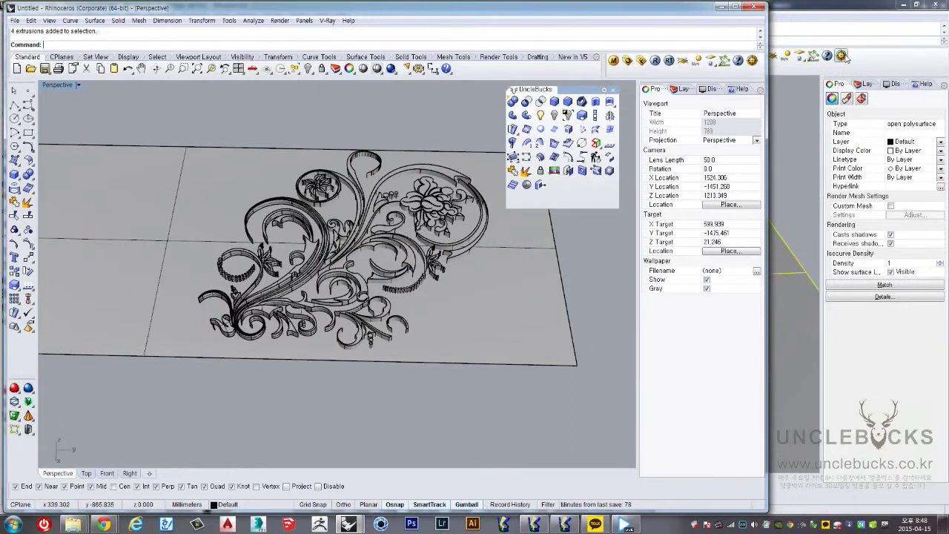
pyautogui.click(904, 5)
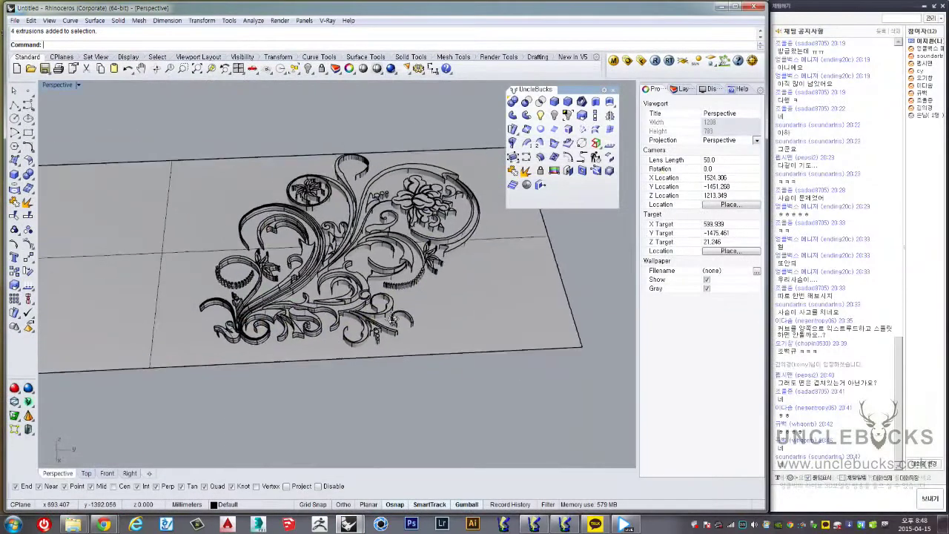
pyautogui.moveTo(385, 319); pyautogui.dragTo(272, 307, button='right')
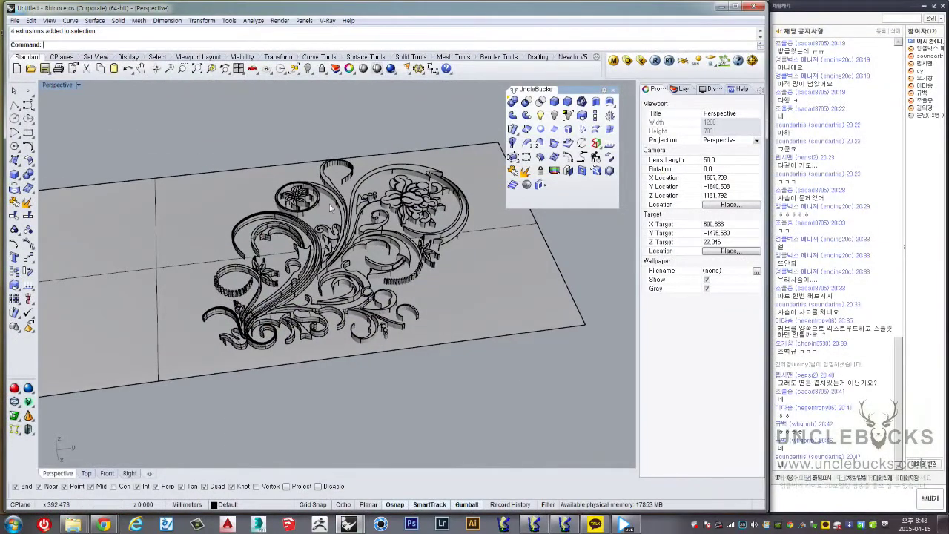
pyautogui.click(308, 217)
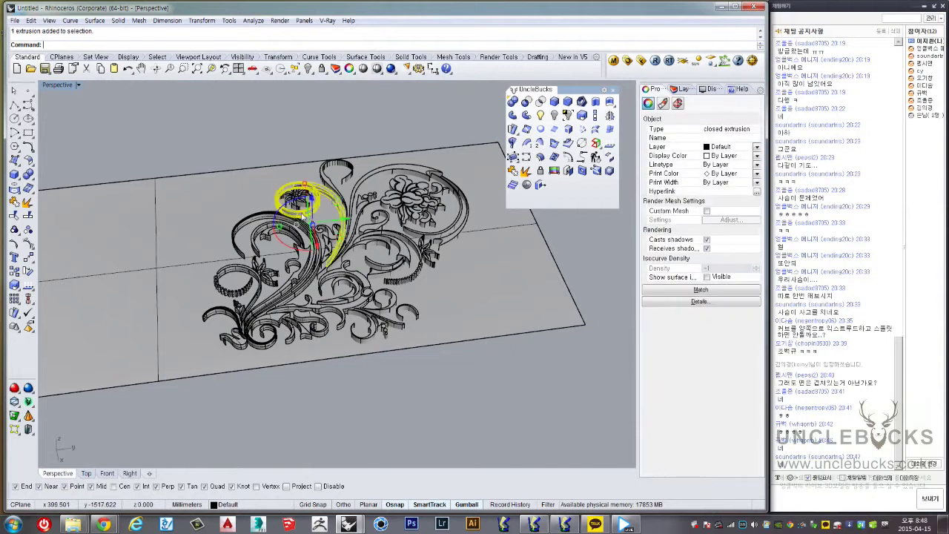
pyautogui.click(261, 186)
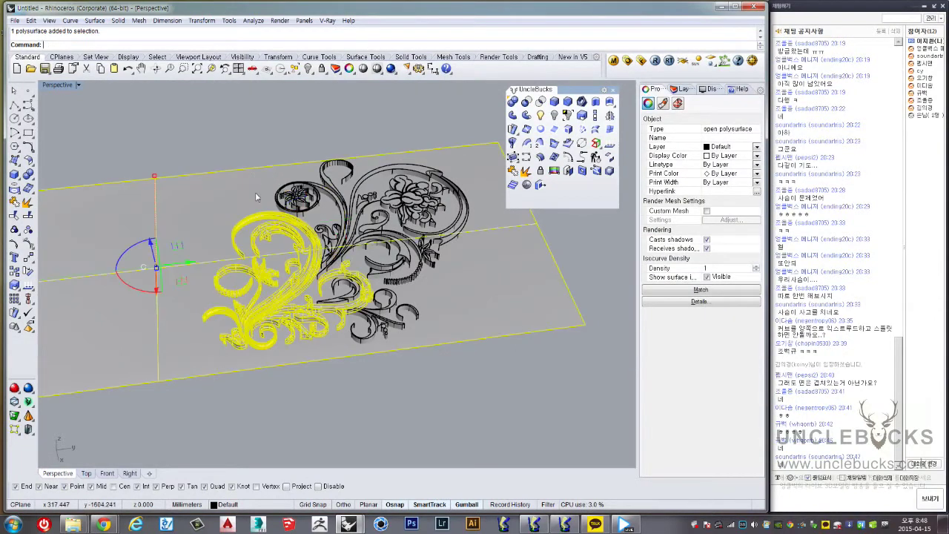
pyautogui.moveTo(255, 192)
pyautogui.mouseDown(button='right')
pyautogui.moveTo(292, 176)
pyautogui.moveTo(333, 125)
pyautogui.mouseUp(button='right')
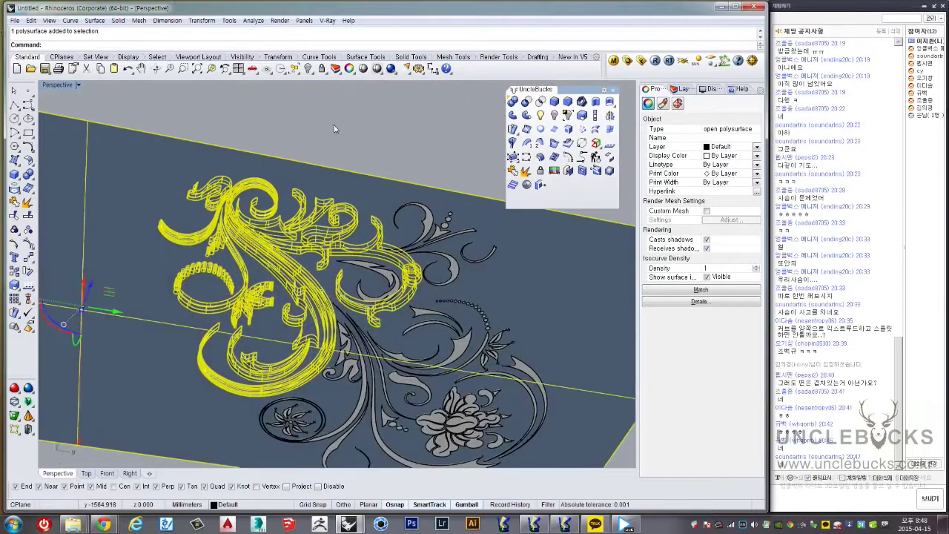
pyautogui.press('Escape')
# Window-select all 73 ornament extrusions and run Object Intersection on them
pyautogui.moveTo(336, 230)
pyautogui.mouseDown(button='right')
pyautogui.moveTo(351, 216)
pyautogui.moveTo(333, 319)
pyautogui.moveTo(356, 397)
pyautogui.moveTo(387, 249)
pyautogui.mouseUp(button='right')
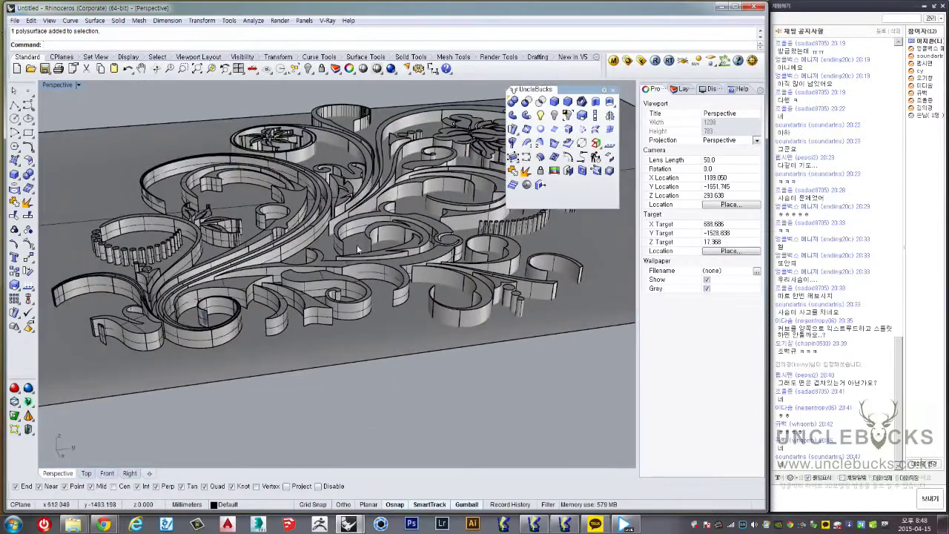
pyautogui.click(387, 248)
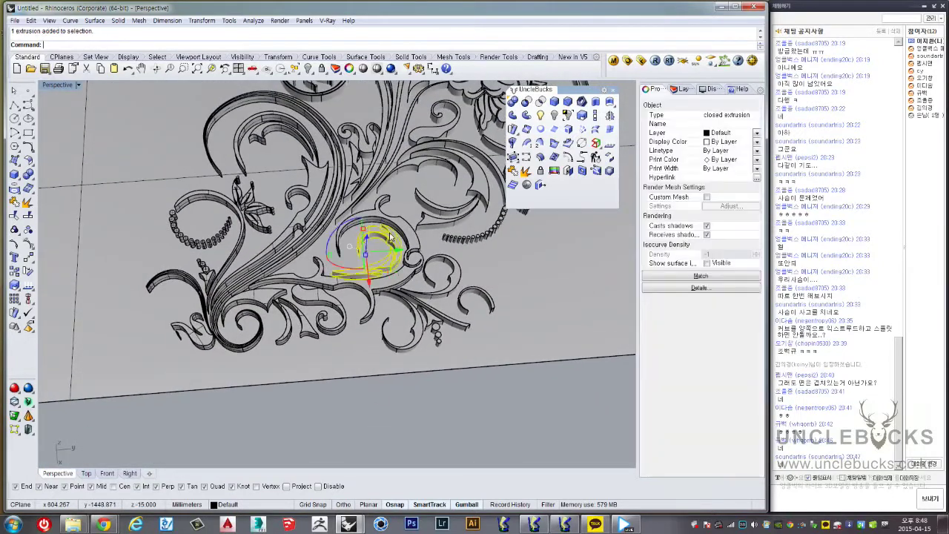
pyautogui.moveTo(391, 176); pyautogui.dragTo(367, 203, button='right')
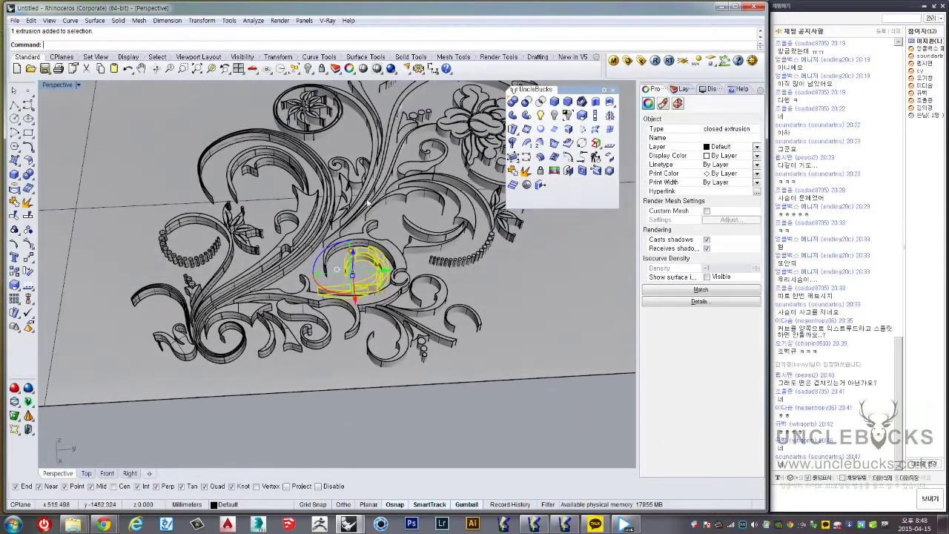
pyautogui.scroll(-5, 322, 232)
pyautogui.click(323, 232)
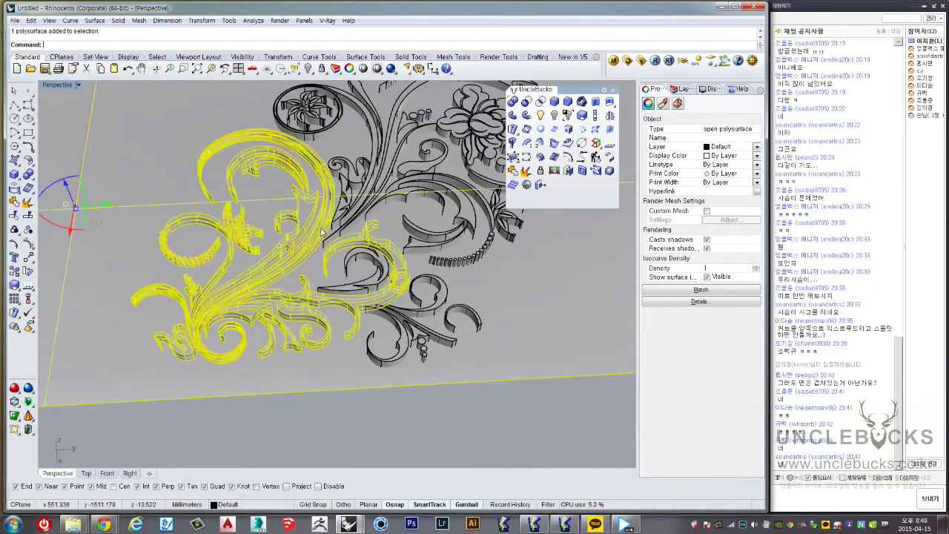
pyautogui.moveTo(322, 232); pyautogui.dragTo(229, 125, button='right')
pyautogui.moveTo(229, 124); pyautogui.dragTo(510, 382)
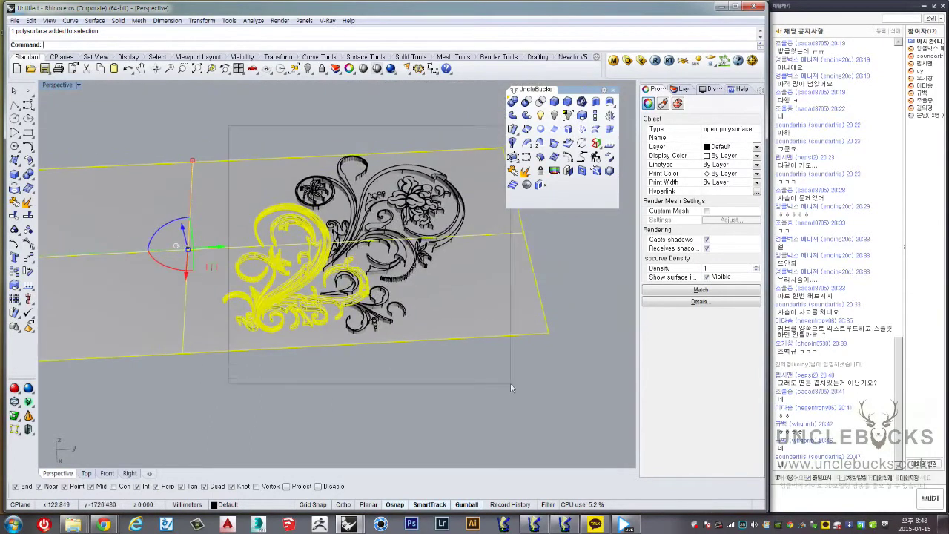
pyautogui.moveTo(510, 382); pyautogui.dragTo(330, 226, button='right')
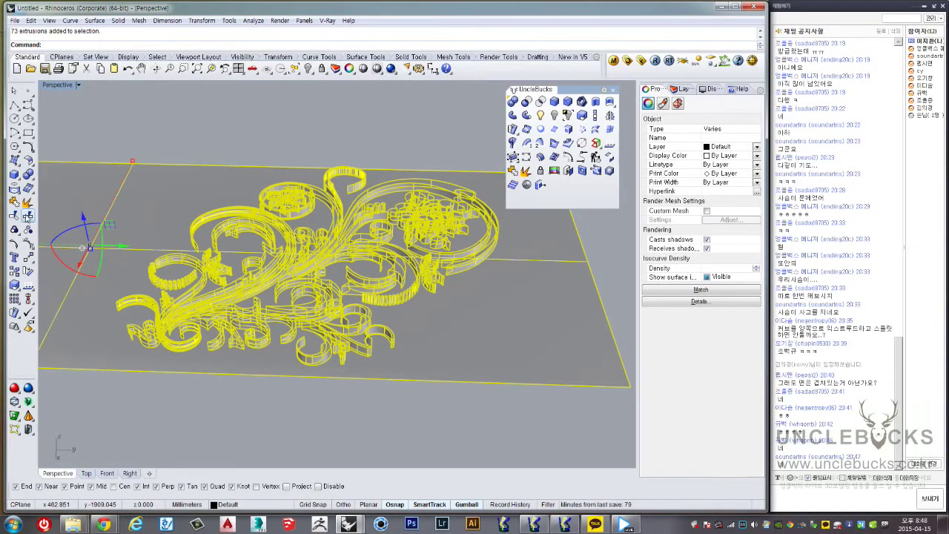
pyautogui.click(554, 145)
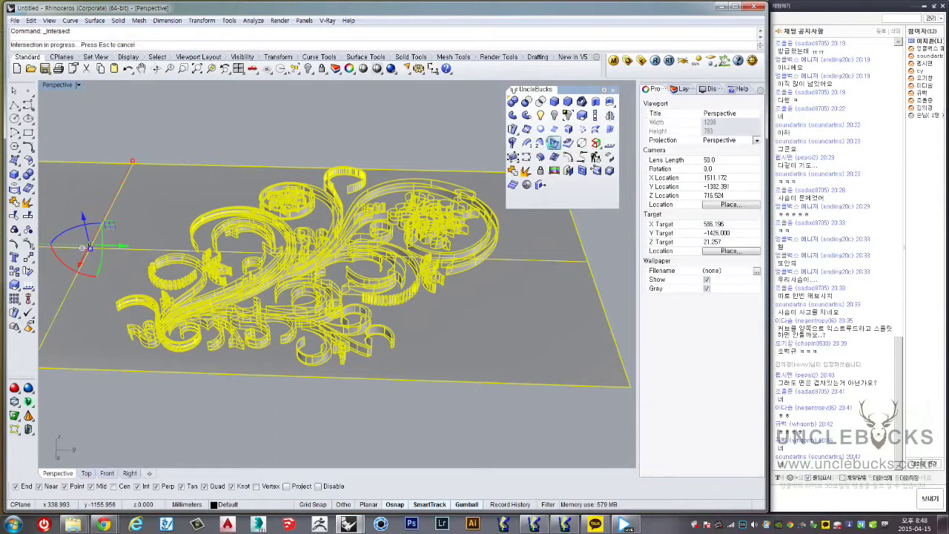
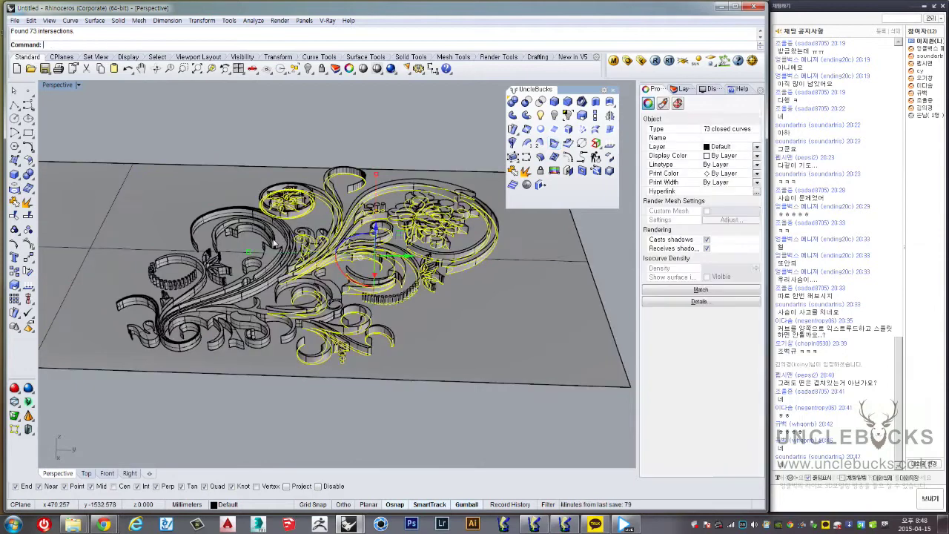
# Copy the flat panel and its ornament curves above the original
pyautogui.moveTo(376, 246)
pyautogui.mouseDown(button='right')
pyautogui.moveTo(359, 253)
pyautogui.moveTo(400, 346)
pyautogui.mouseUp(button='right')
pyautogui.scroll(-3, 360, 252)
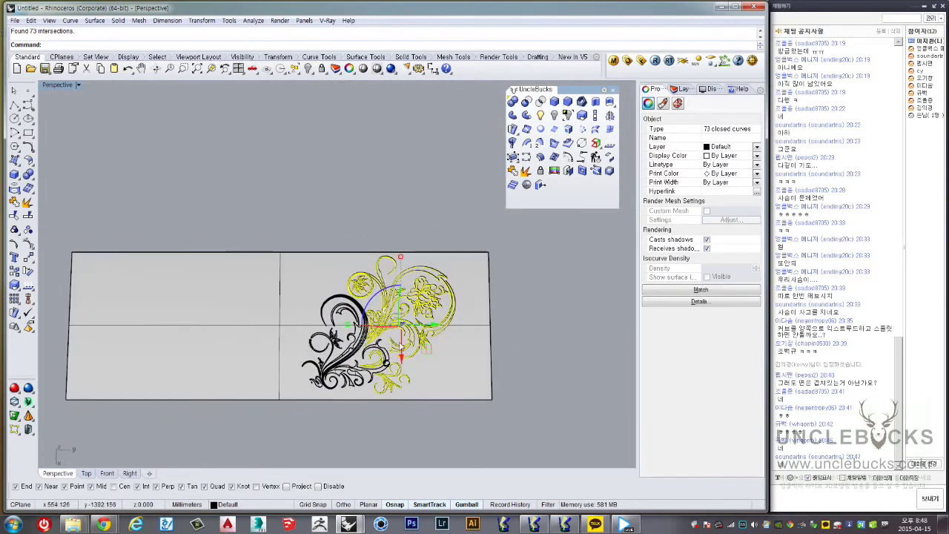
pyautogui.keyDown('shift'); pyautogui.click(300, 280); pyautogui.keyUp('shift')
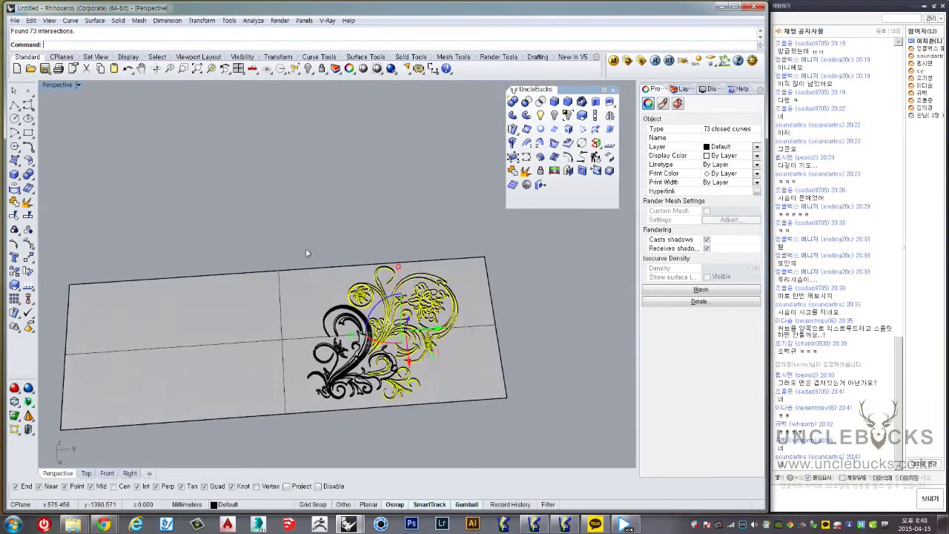
pyautogui.moveTo(300, 280); pyautogui.dragTo(292, 286, button='right')
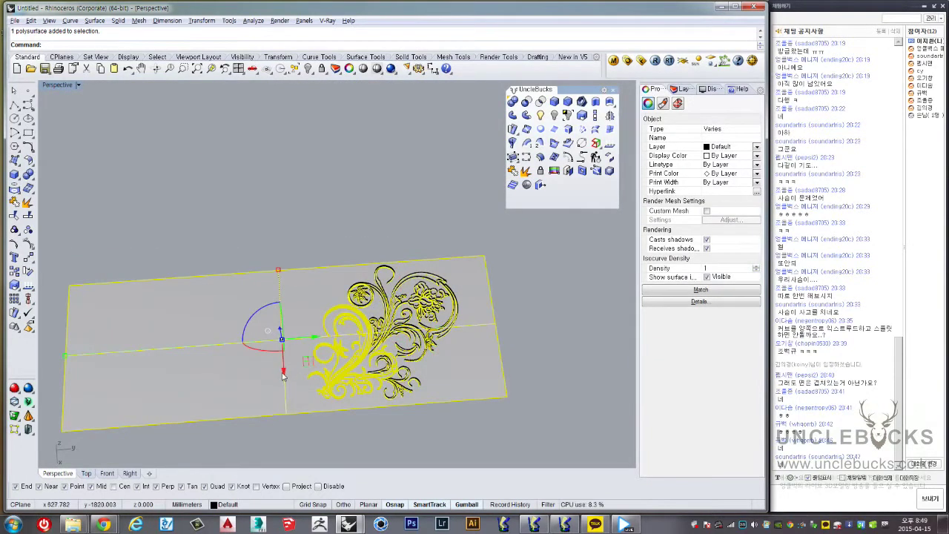
pyautogui.keyDown('alt'); pyautogui.moveTo(282, 376); pyautogui.dragTo(256, 183); pyautogui.keyUp('alt')
pyautogui.click(404, 257)
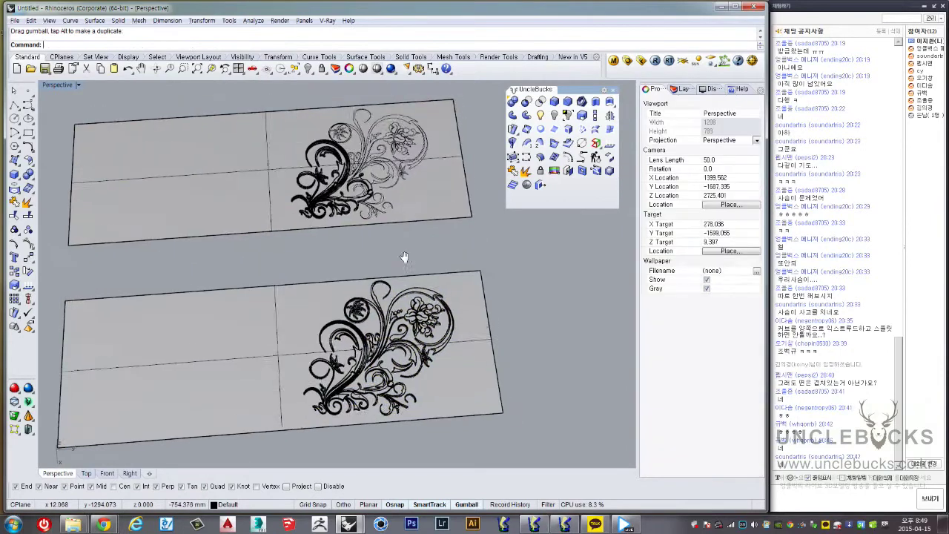
# Split the ornament relief using the medallion ring, curl stem and inner flower curves
pyautogui.scroll(3, 404, 257)
pyautogui.scroll(2, 393, 231)
pyautogui.click(466, 302)
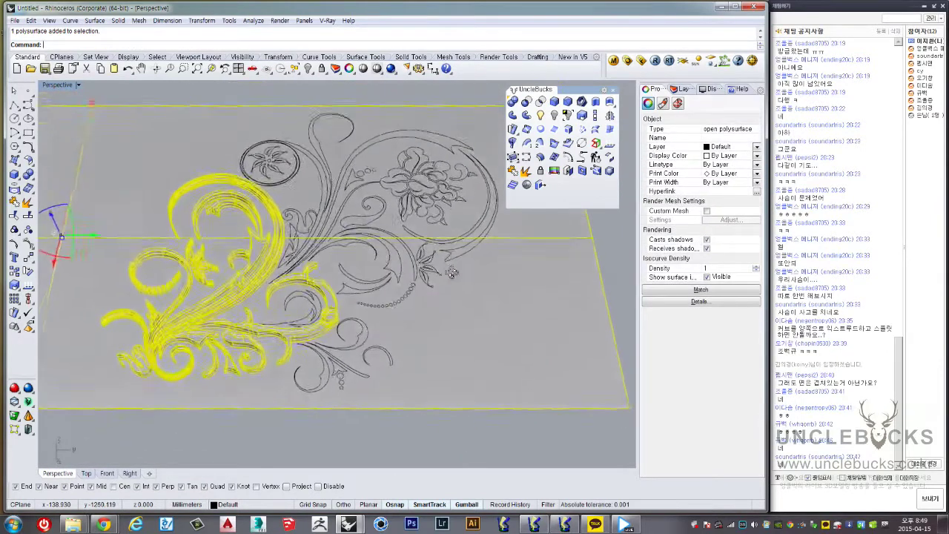
pyautogui.moveTo(451, 273)
pyautogui.mouseDown(button='right')
pyautogui.moveTo(449, 259)
pyautogui.moveTo(437, 266)
pyautogui.mouseUp(button='right')
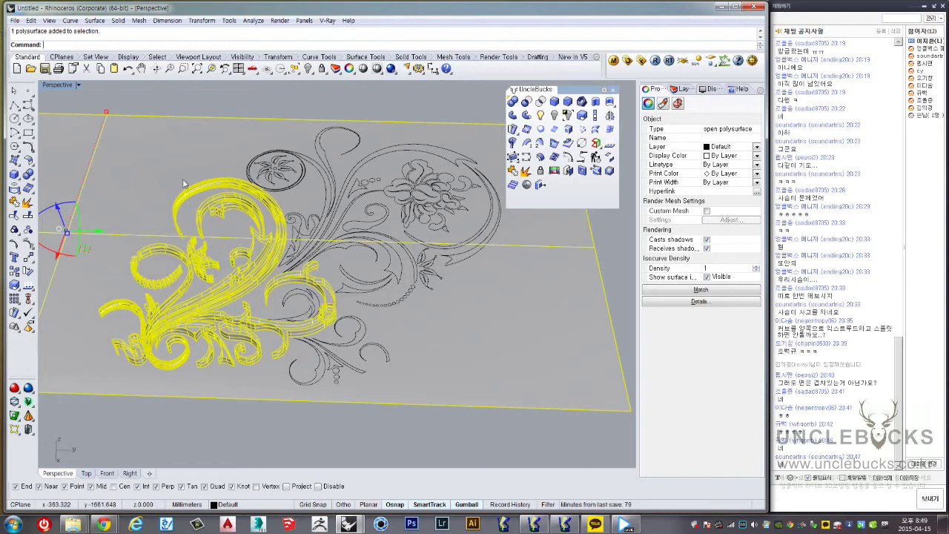
pyautogui.click(30, 221)
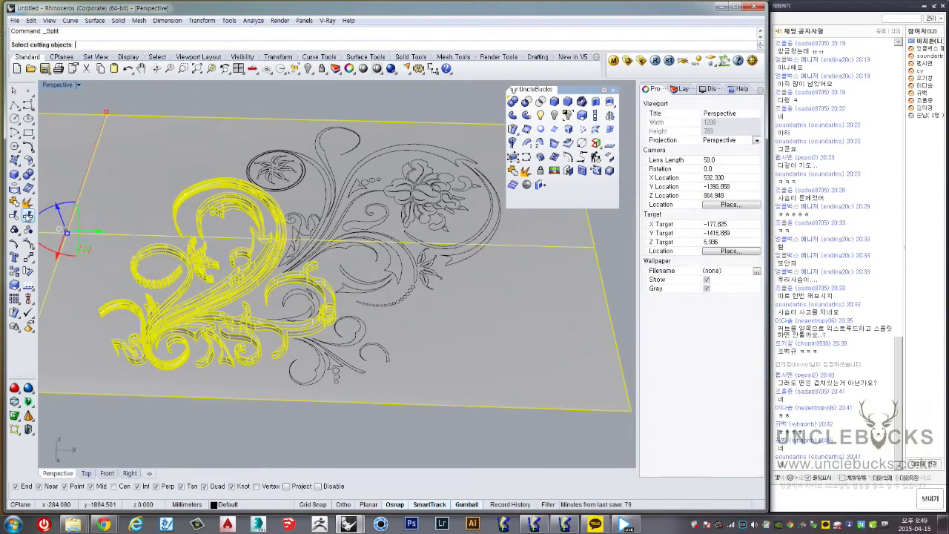
pyautogui.scroll(-2, 226, 210)
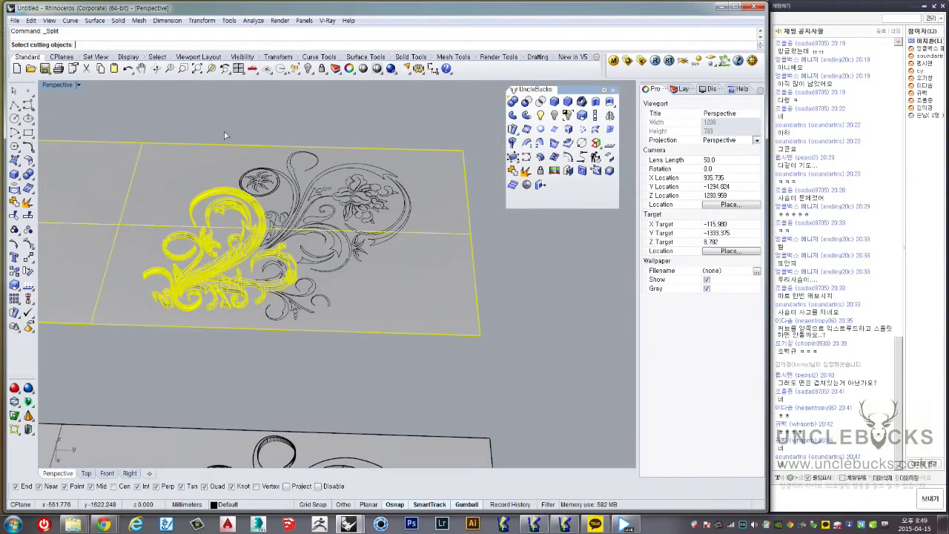
pyautogui.click(292, 189)
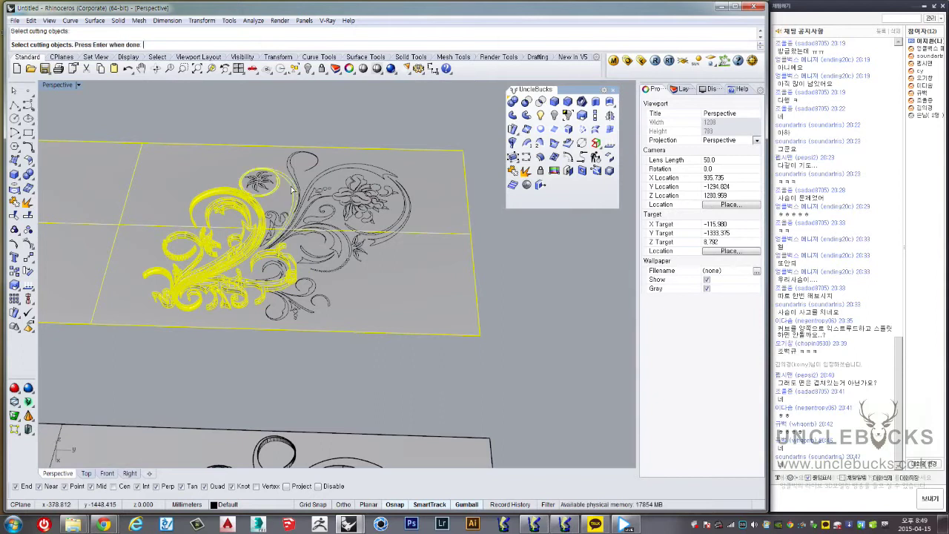
pyautogui.scroll(3, 288, 171)
pyautogui.click(292, 175)
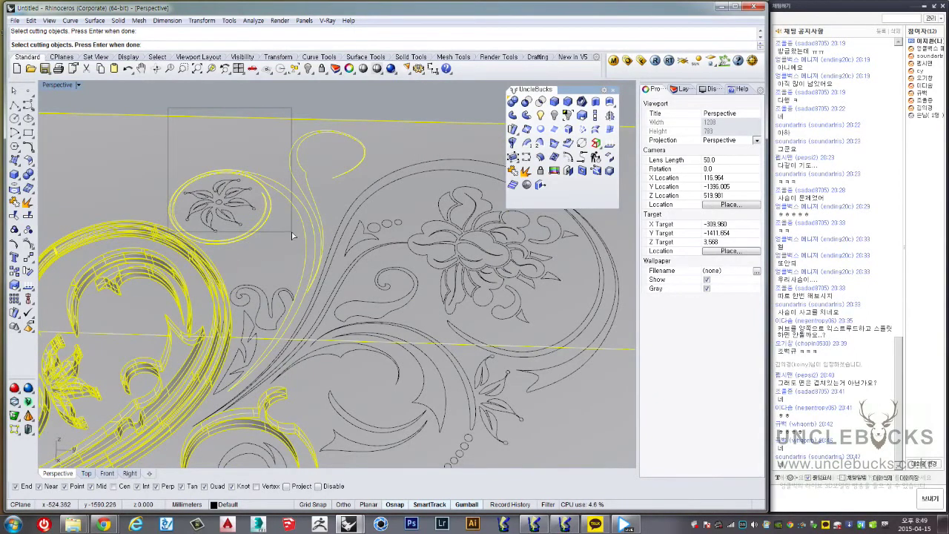
pyautogui.moveTo(291, 234); pyautogui.dragTo(293, 241)
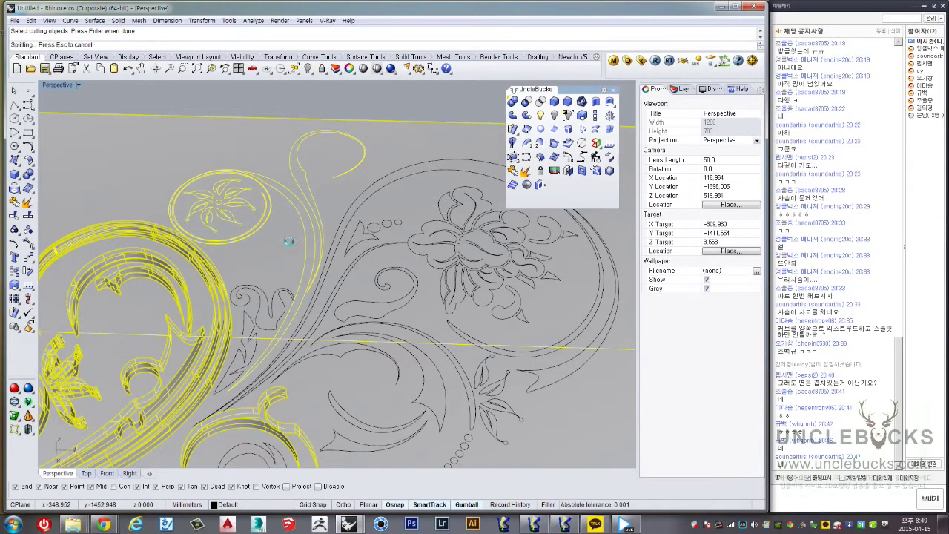
pyautogui.press('Return')
# Undo the split so the relief stays whole, then reselect the object at the medallion ring
pyautogui.scroll(-5, 285, 229)
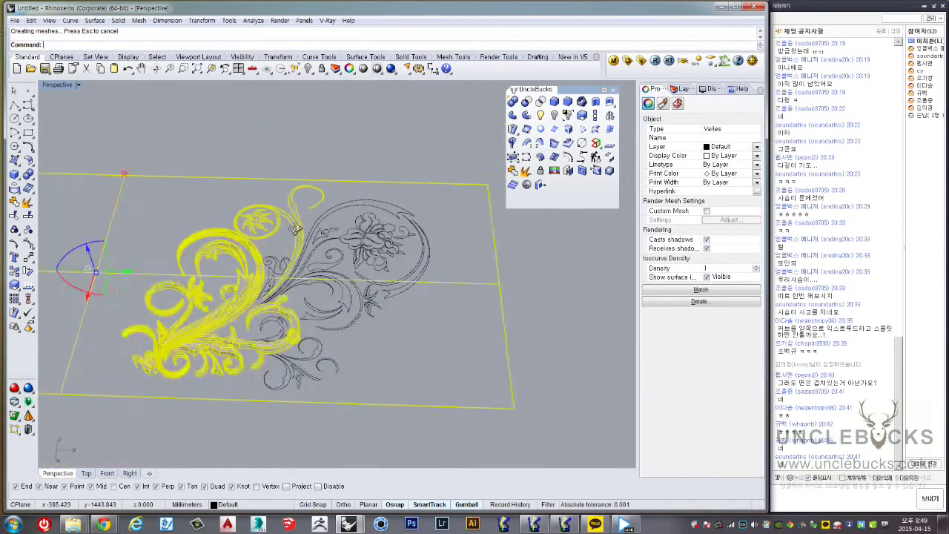
pyautogui.hotkey('ctrl', 'z')
pyautogui.scroll(2, 290, 205)
pyautogui.scroll(2, 274, 135)
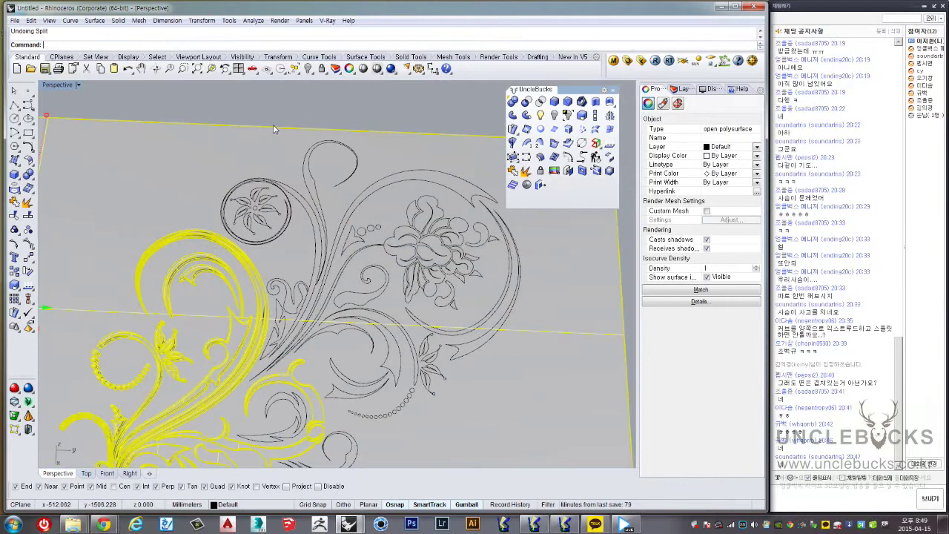
pyautogui.scroll(2, 274, 130)
pyautogui.press('Escape')
pyautogui.click(294, 301)
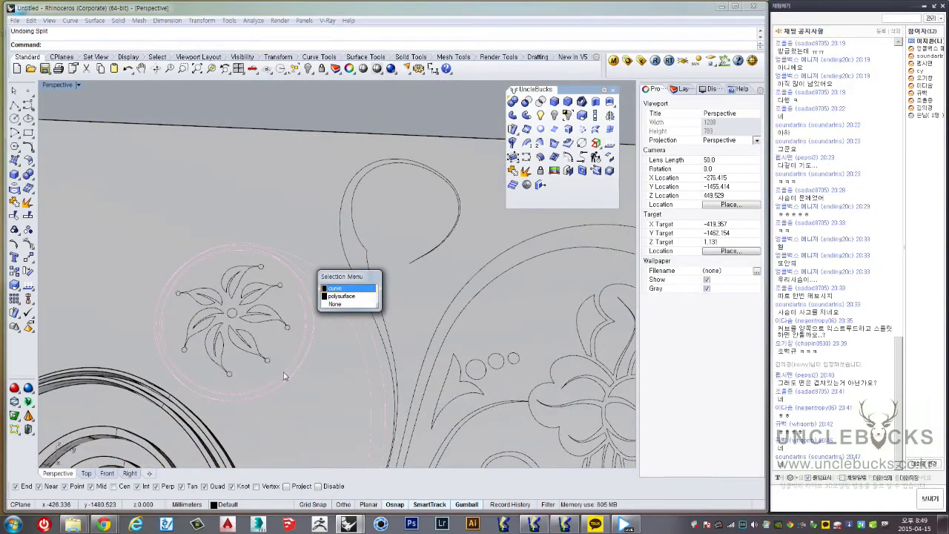
# Maximize the Top viewport and zoom in on the relief near the medallion
pyautogui.click(341, 295)
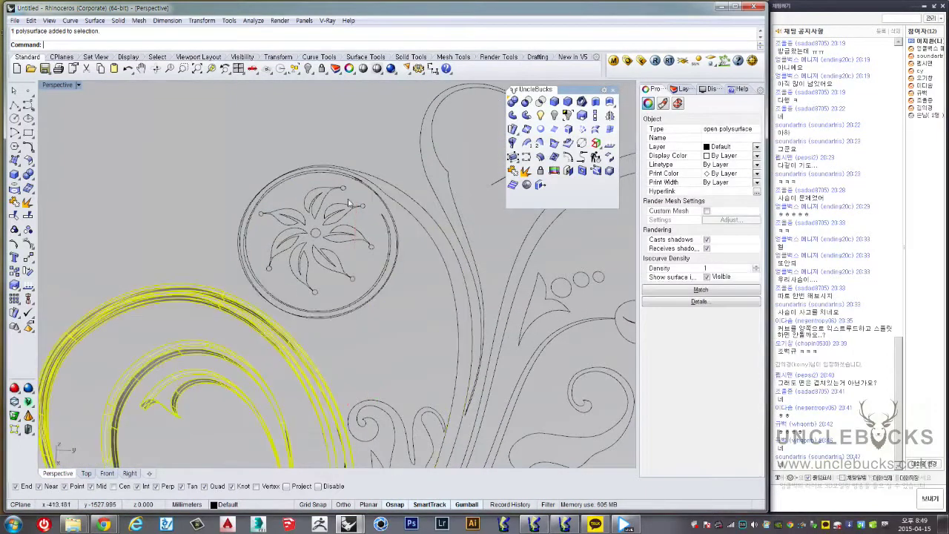
pyautogui.scroll(2, 348, 202)
pyautogui.doubleClick(46, 85)
pyautogui.doubleClick(46, 85)
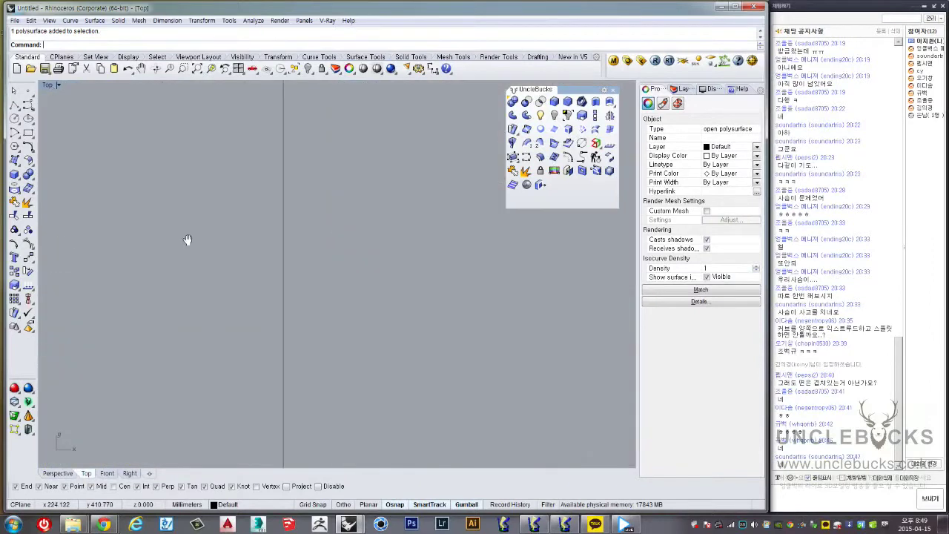
pyautogui.scroll(-5, 248, 268)
pyautogui.scroll(-2, 248, 268)
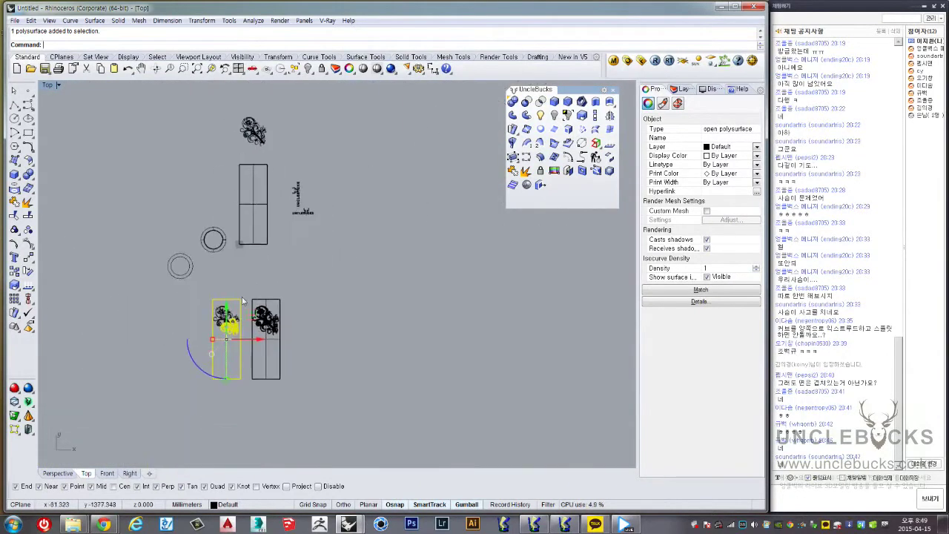
pyautogui.scroll(4, 245, 276)
pyautogui.scroll(4, 244, 276)
pyautogui.scroll(2, 244, 276)
pyautogui.scroll(2, 243, 286)
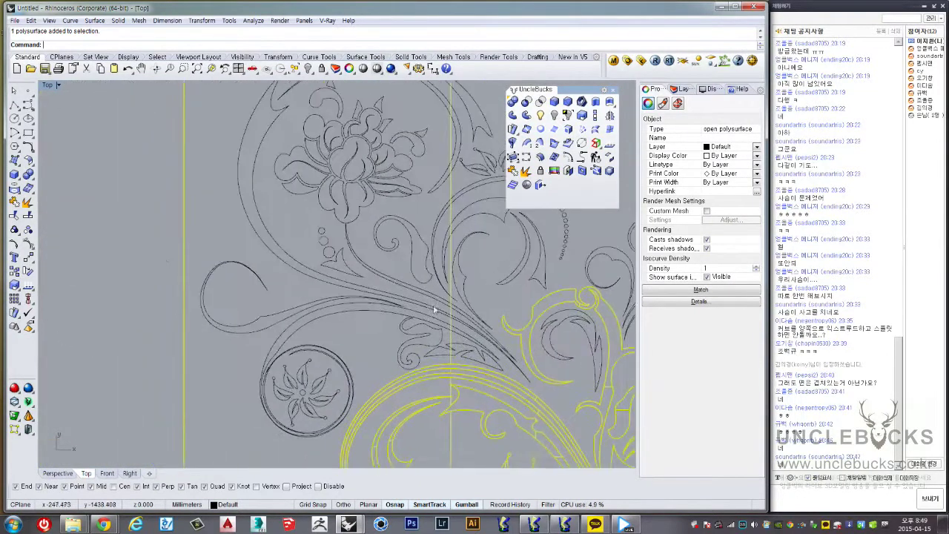
pyautogui.scroll(2, 240, 302)
pyautogui.scroll(3, 252, 265)
pyautogui.press('Escape')
# Split the scroll relief polysurface with the teardrop loop curve as the cutter
pyautogui.click(252, 266)
pyautogui.scroll(3, 283, 288)
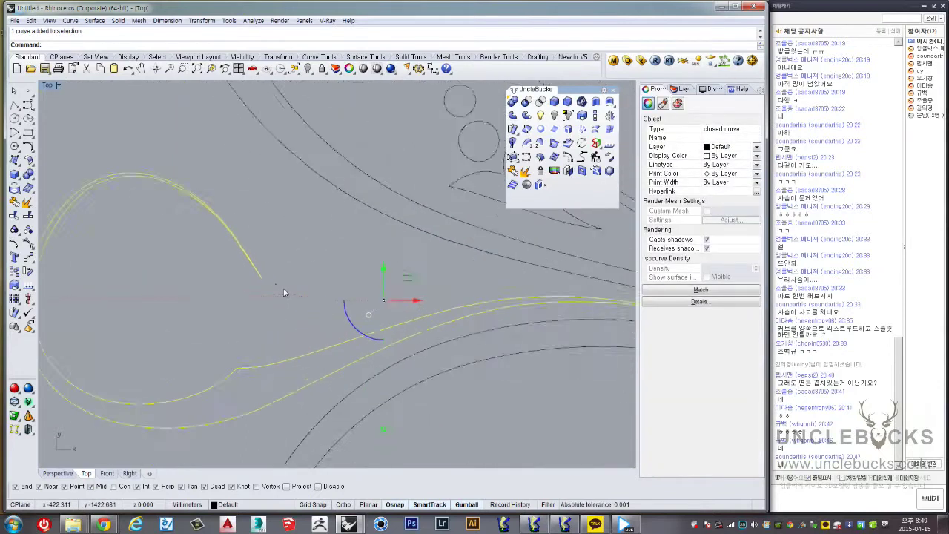
pyautogui.scroll(2, 202, 169)
pyautogui.scroll(2, 286, 251)
pyautogui.scroll(2, 364, 290)
pyautogui.scroll(2, 356, 318)
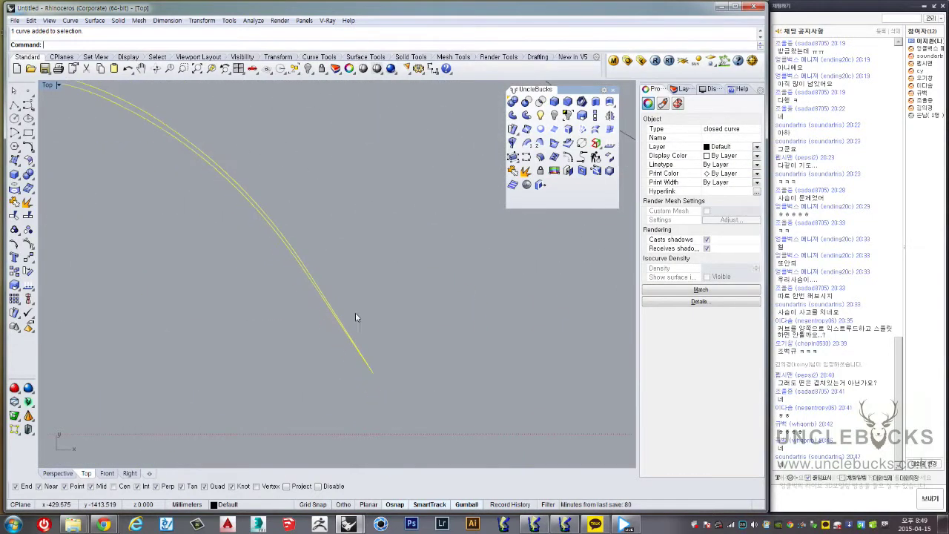
pyautogui.scroll(2, 338, 314)
pyautogui.scroll(2, 291, 247)
pyautogui.scroll(-1, 248, 175)
pyautogui.scroll(-2, 248, 175)
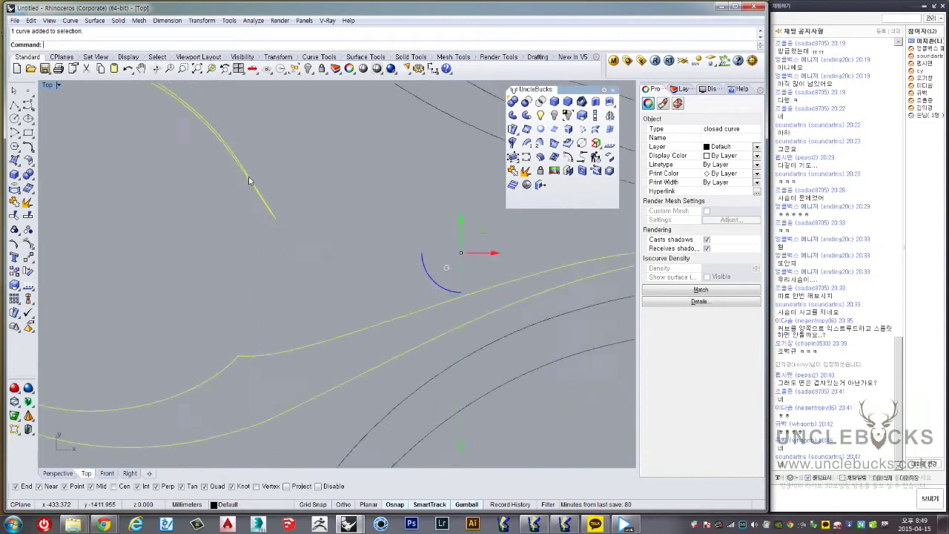
pyautogui.scroll(-2, 222, 223)
pyautogui.scroll(-2, 179, 273)
pyautogui.click(180, 273)
pyautogui.scroll(-2, 169, 256)
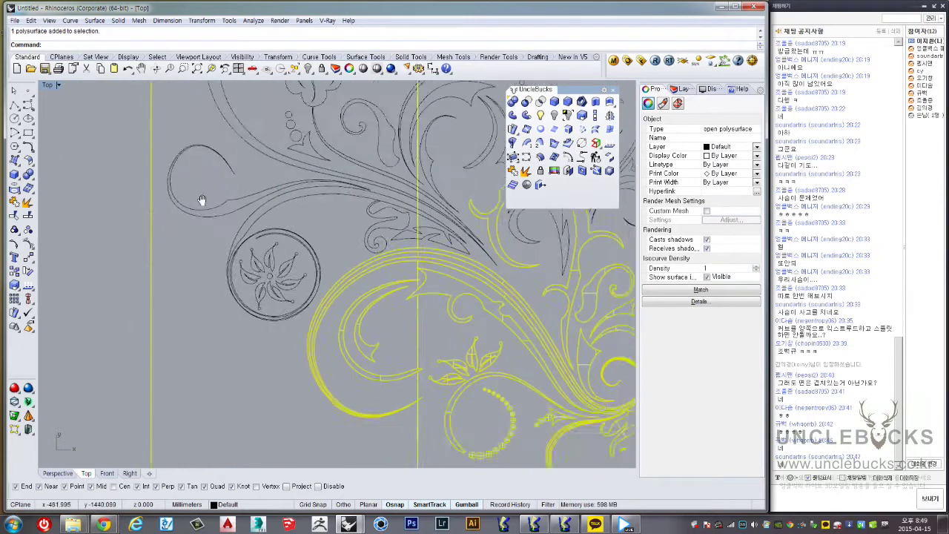
pyautogui.click(15, 228)
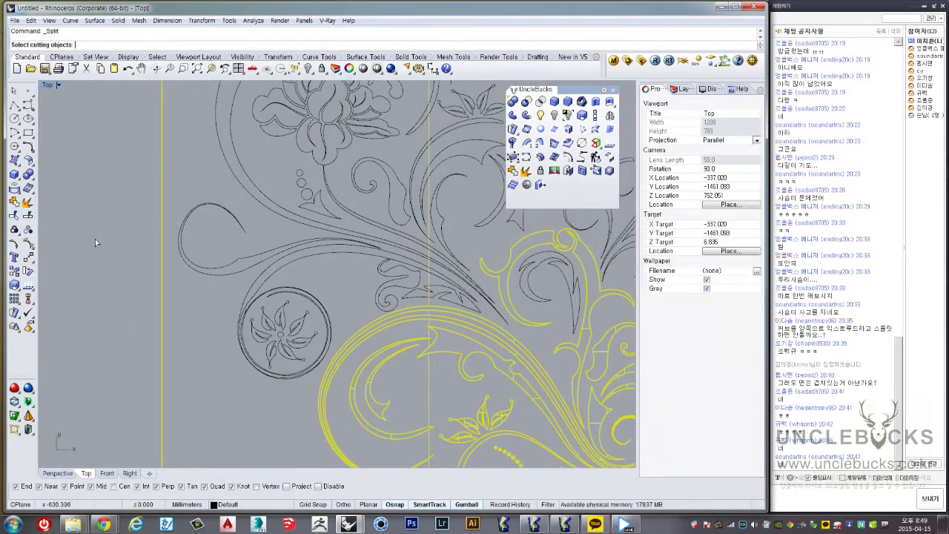
pyautogui.click(196, 273)
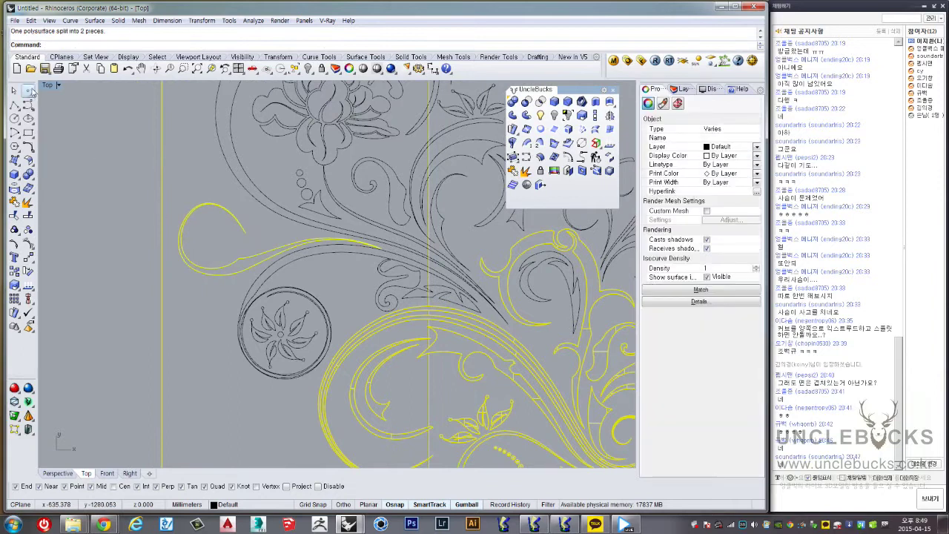
pyautogui.doubleClick(49, 85)
# Delete the split-off teardrop piece in the maximized Perspective view
pyautogui.doubleClick(357, 85)
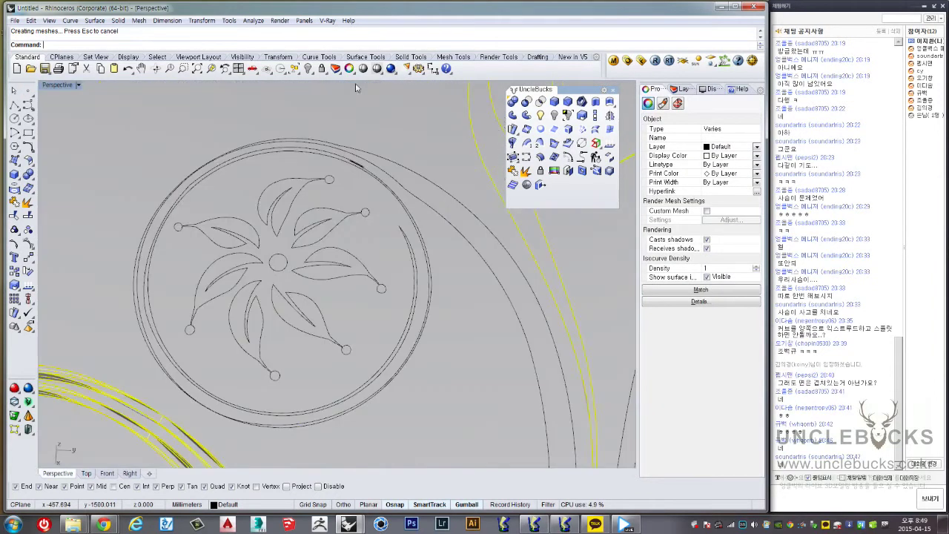
pyautogui.scroll(-3, 252, 245)
pyautogui.click(280, 248)
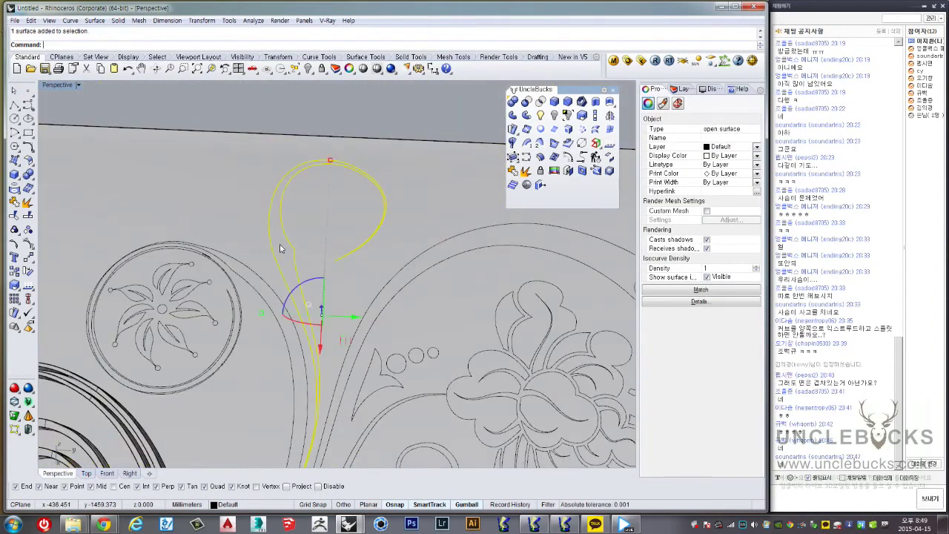
pyautogui.moveTo(295, 109); pyautogui.dragTo(237, 270, button='right')
pyautogui.press('Delete')
# Split the medallion surface using a leaf curve as the cutter
pyautogui.scroll(2, 237, 268)
pyautogui.scroll(2, 278, 210)
pyautogui.click(279, 210)
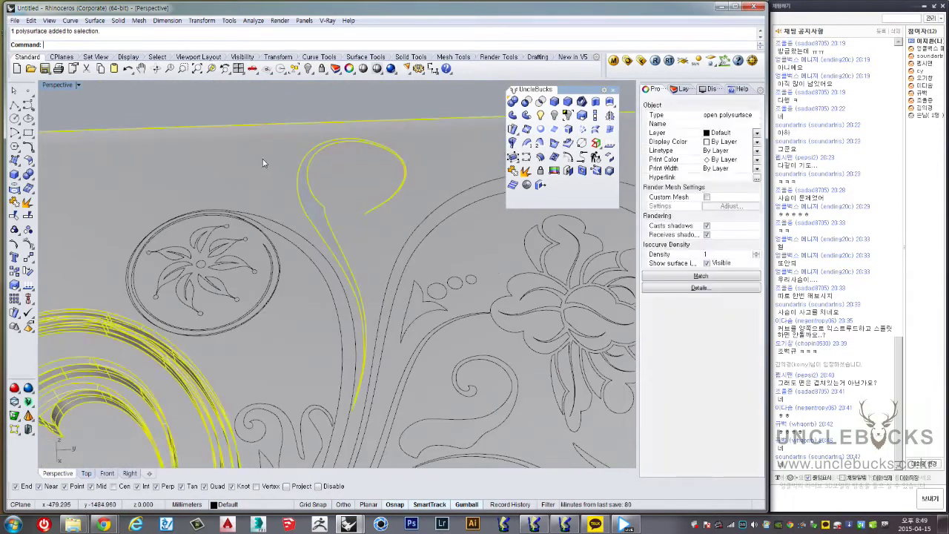
pyautogui.click(274, 226)
pyautogui.hotkey('ctrl', 'z')
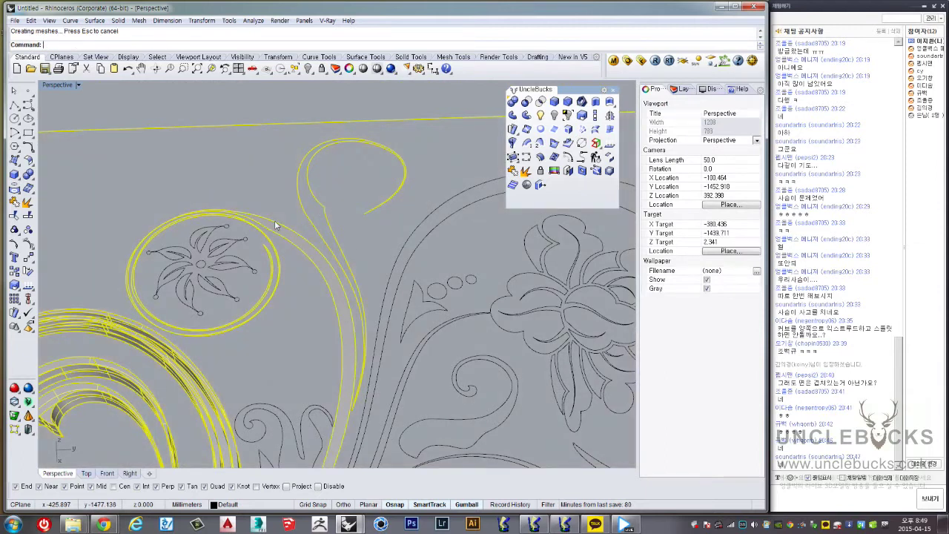
pyautogui.scroll(-3, 274, 220)
pyautogui.scroll(2, 278, 192)
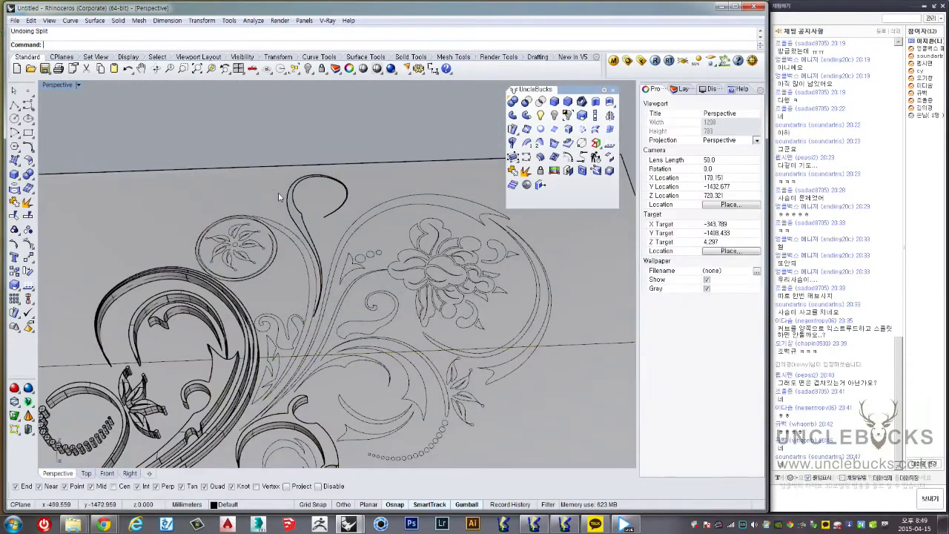
pyautogui.scroll(2, 236, 179)
pyautogui.press('Return')
pyautogui.click(247, 234)
pyautogui.scroll(2, 247, 234)
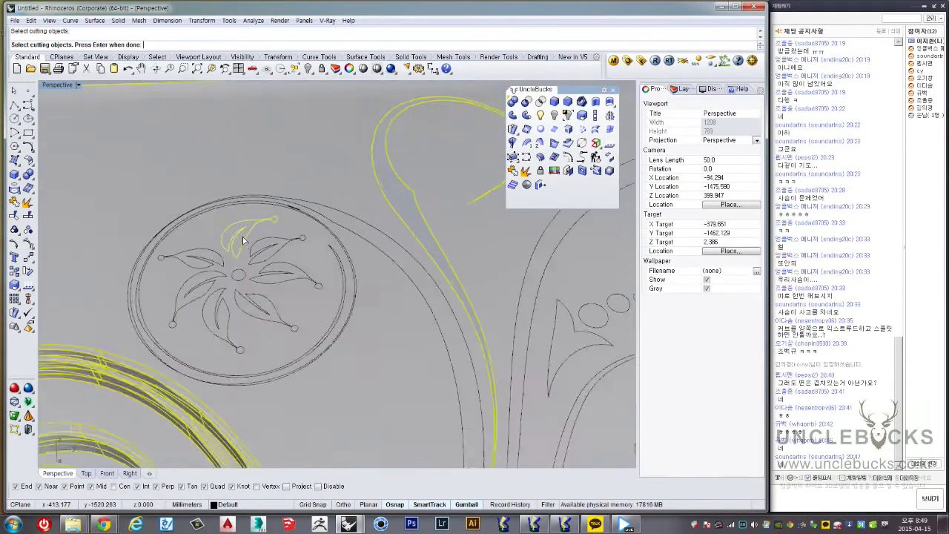
pyautogui.scroll(2, 210, 254)
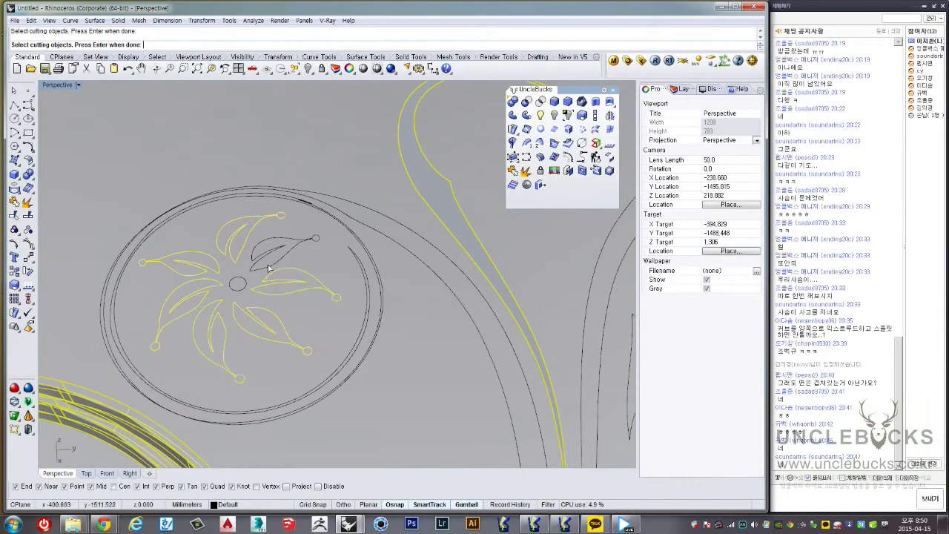
pyautogui.press('Return')
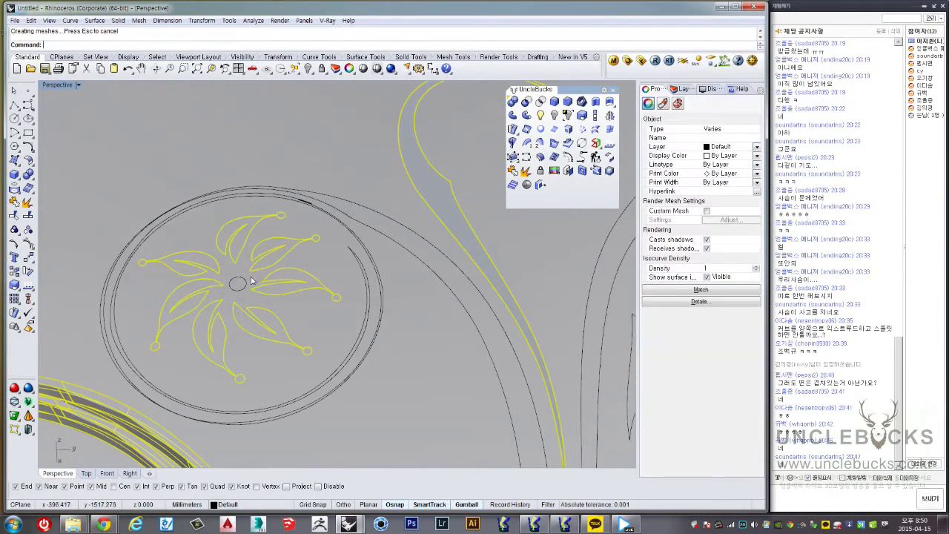
# Delete the cut-out leaf pieces around the medallion
pyautogui.scroll(2, 244, 274)
pyautogui.scroll(2, 234, 269)
pyautogui.scroll(-3, 234, 237)
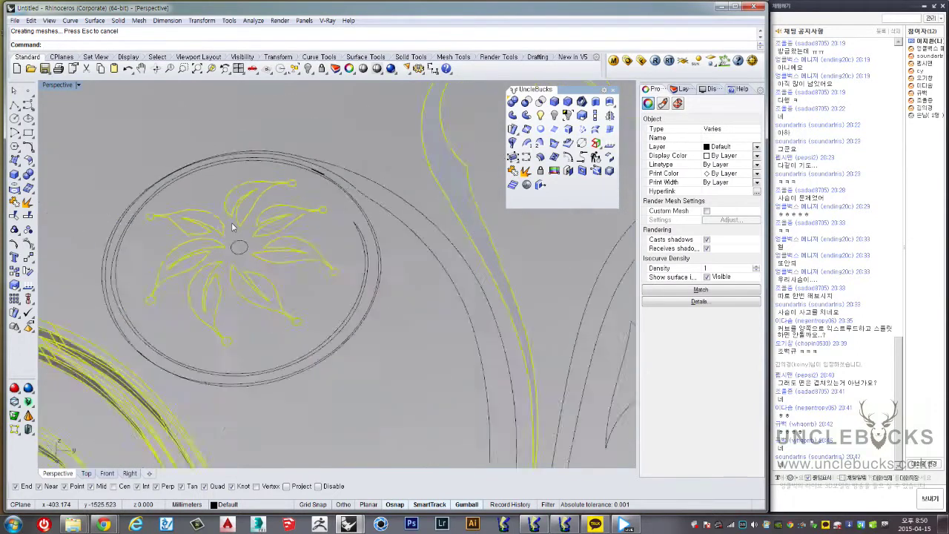
pyautogui.scroll(-3, 231, 222)
pyautogui.scroll(3, 256, 113)
pyautogui.press('Escape')
pyautogui.scroll(3, 204, 311)
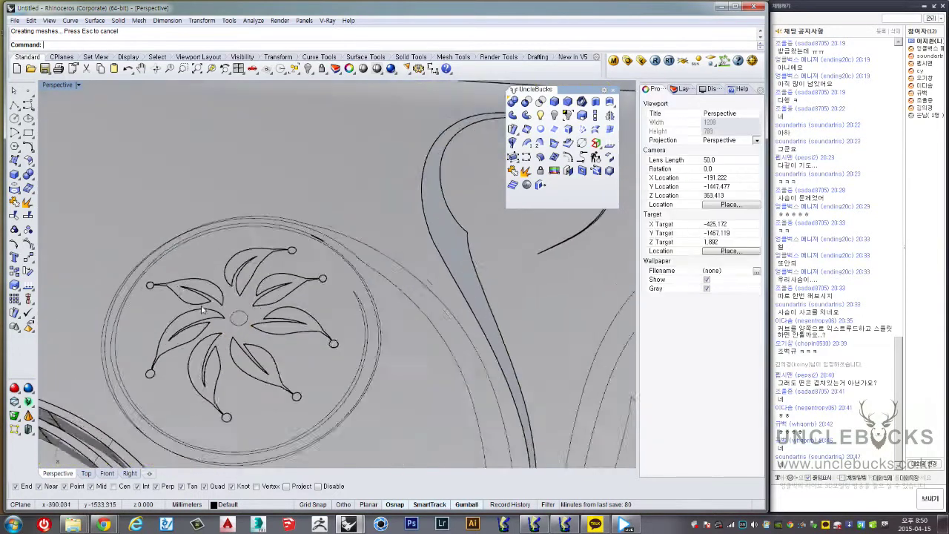
pyautogui.scroll(2, 204, 312)
pyautogui.click(199, 276)
pyautogui.press('Delete')
pyautogui.click(278, 242)
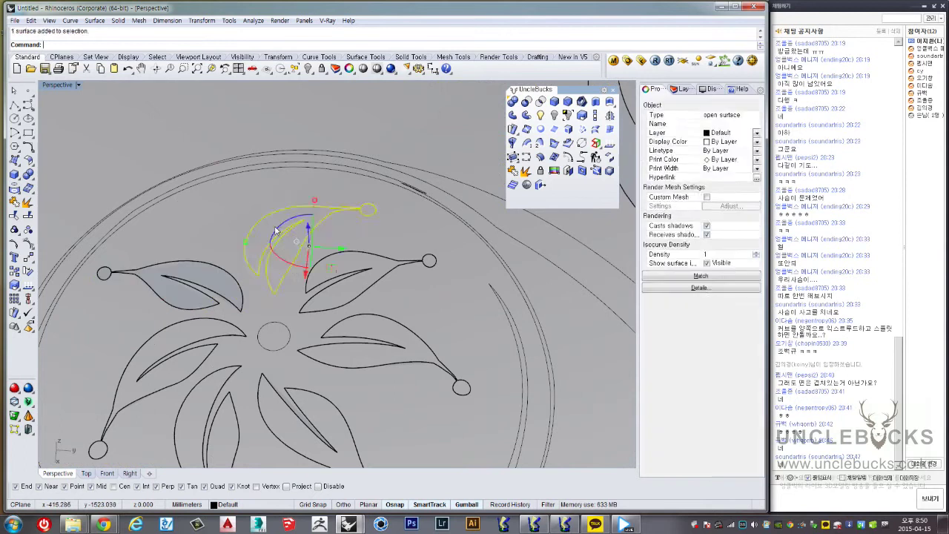
pyautogui.press('Delete')
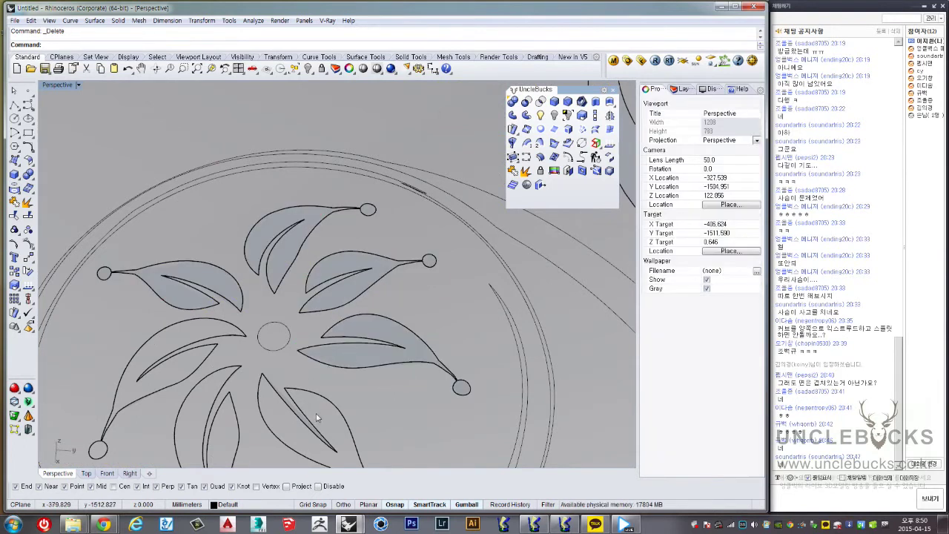
pyautogui.click(254, 423)
pyautogui.keyDown('shift'); pyautogui.click(185, 383); pyautogui.keyUp('shift')
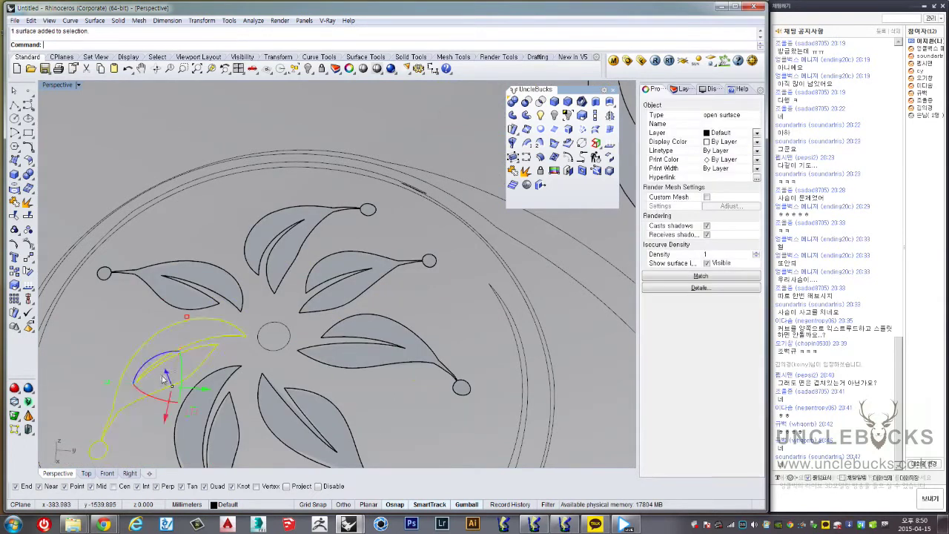
pyautogui.press('Escape')
# Split the medallion panel again and deal with the small flower centre piece
pyautogui.scroll(-3, 273, 335)
pyautogui.click(281, 264)
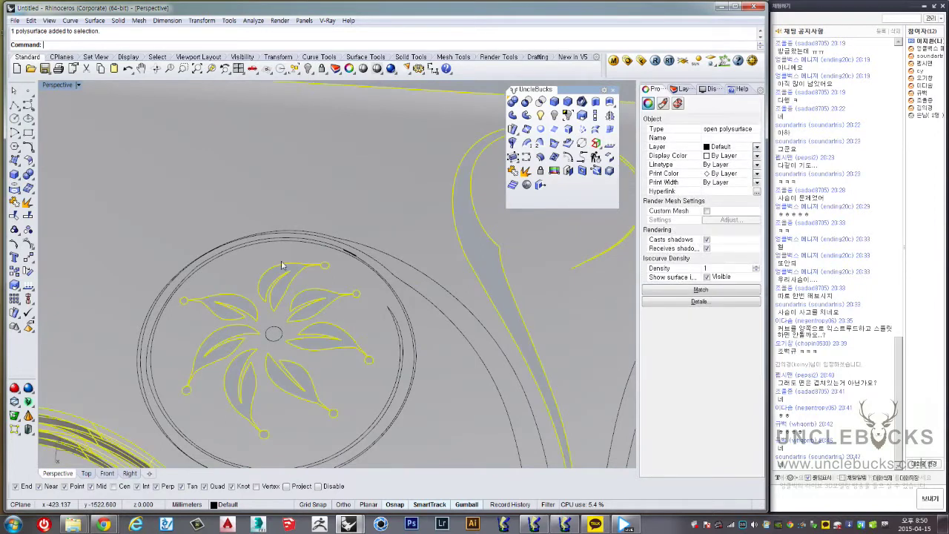
pyautogui.write('split')
pyautogui.press('Return')
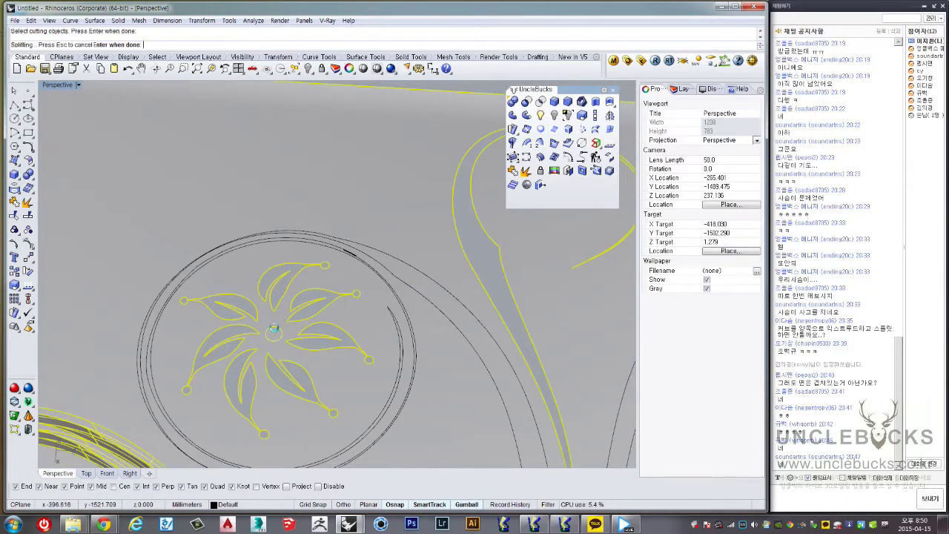
pyautogui.scroll(3, 274, 334)
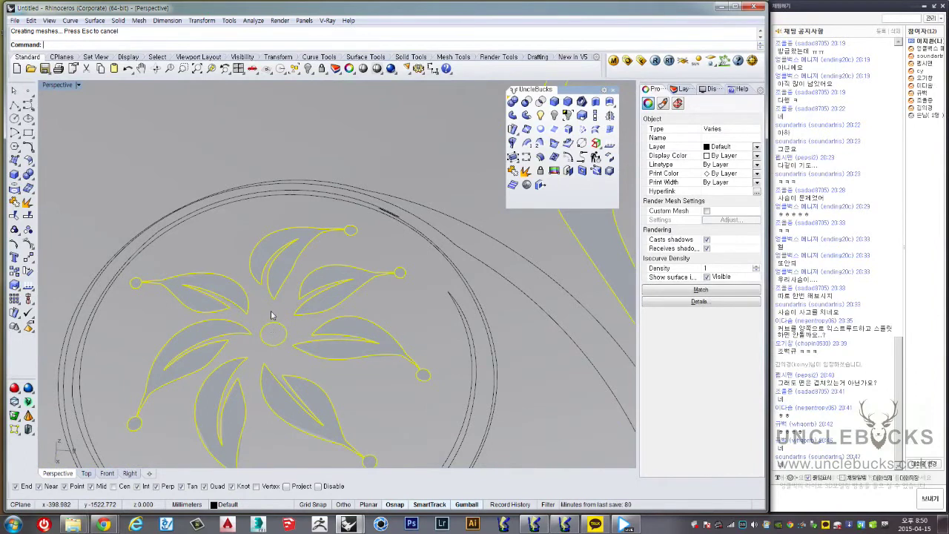
pyautogui.click(273, 332)
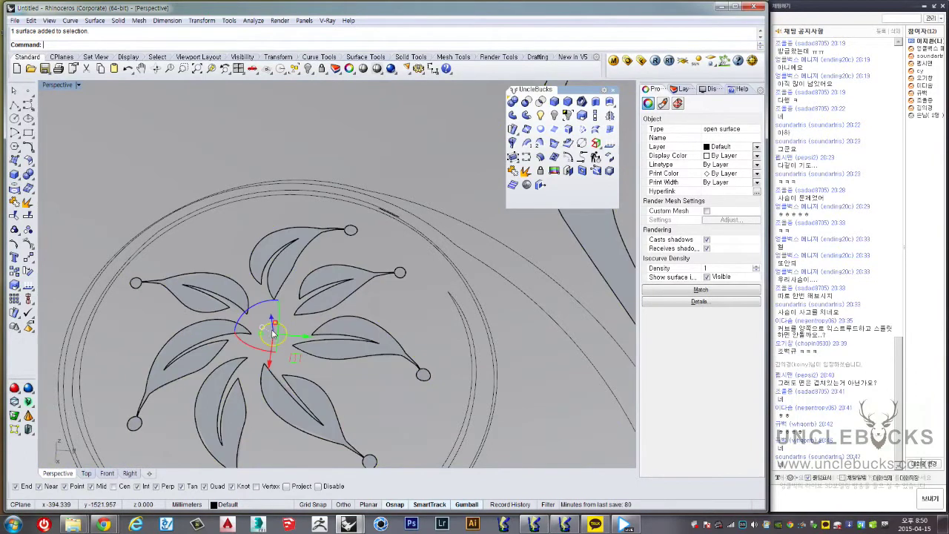
pyautogui.press('Escape')
pyautogui.scroll(-3, 272, 323)
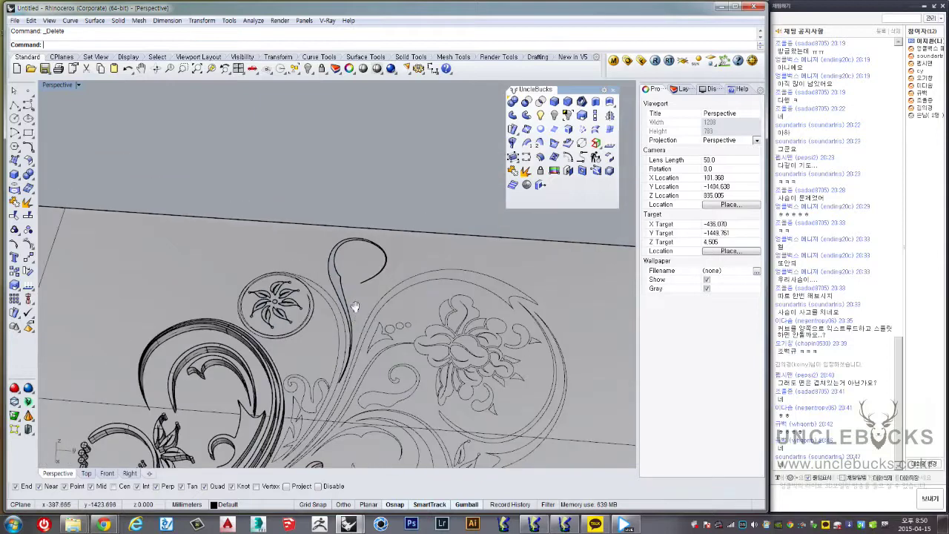
pyautogui.moveTo(467, 356)
pyautogui.mouseDown(button='right')
pyautogui.moveTo(374, 191)
pyautogui.moveTo(392, 166)
pyautogui.mouseUp(button='right')
# Split the ornament panel and delete a stray curve
pyautogui.click(392, 166)
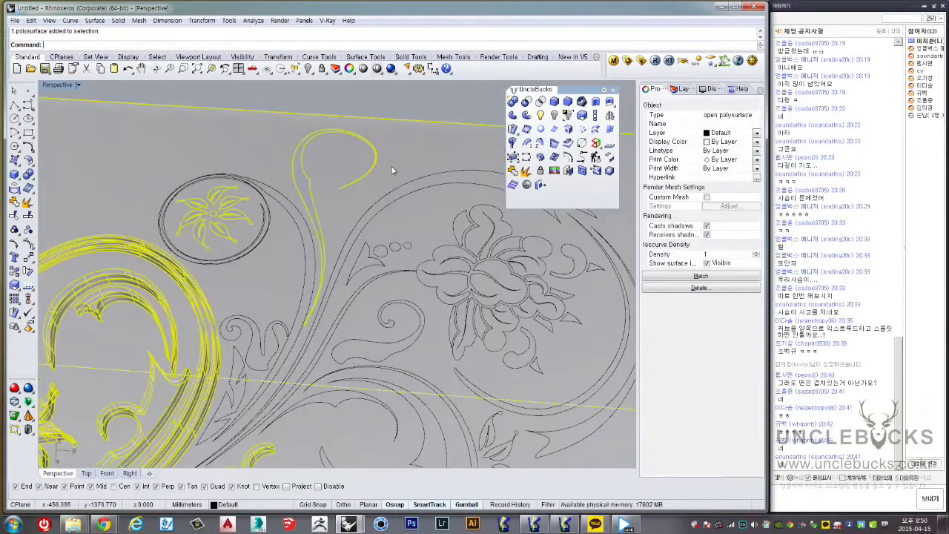
pyautogui.write('split')
pyautogui.press('Return')
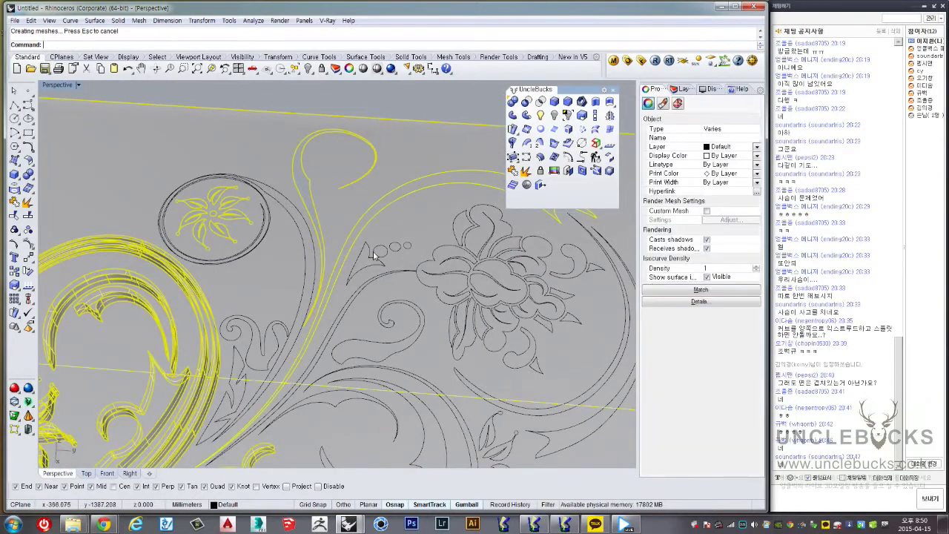
pyautogui.click(416, 128)
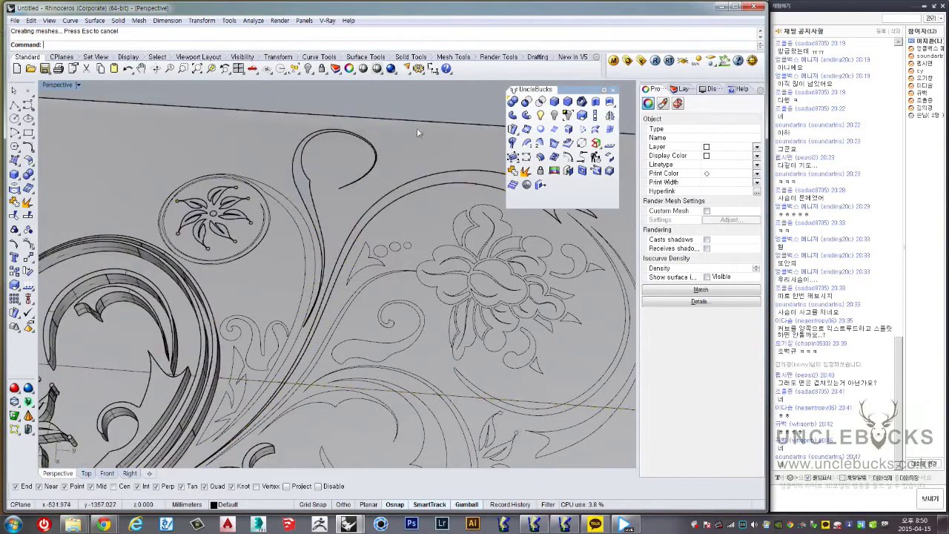
pyautogui.click(401, 187)
pyautogui.press('Delete')
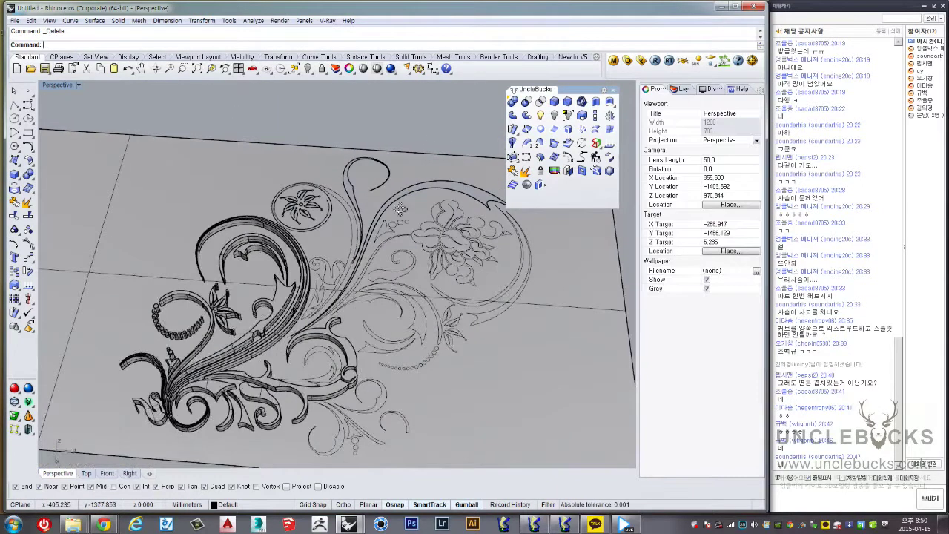
# Pick the small curve, the long stem curve and the window-selected flower curves as cutters
pyautogui.click(374, 212)
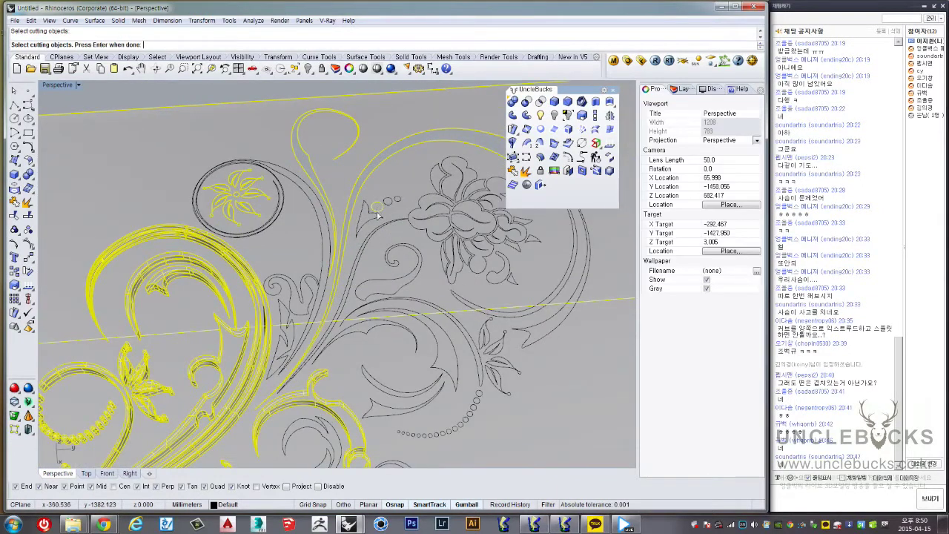
pyautogui.click(394, 231)
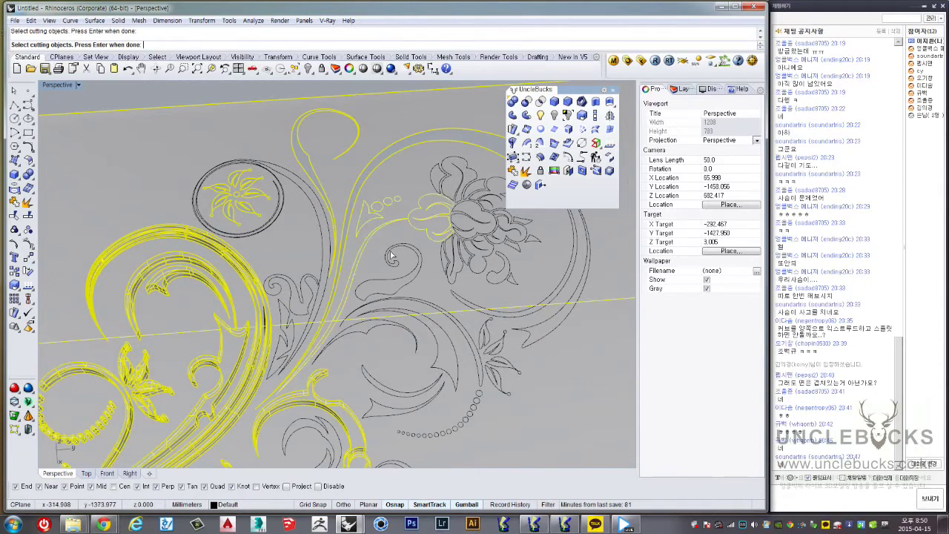
pyautogui.scroll(-3, 441, 186)
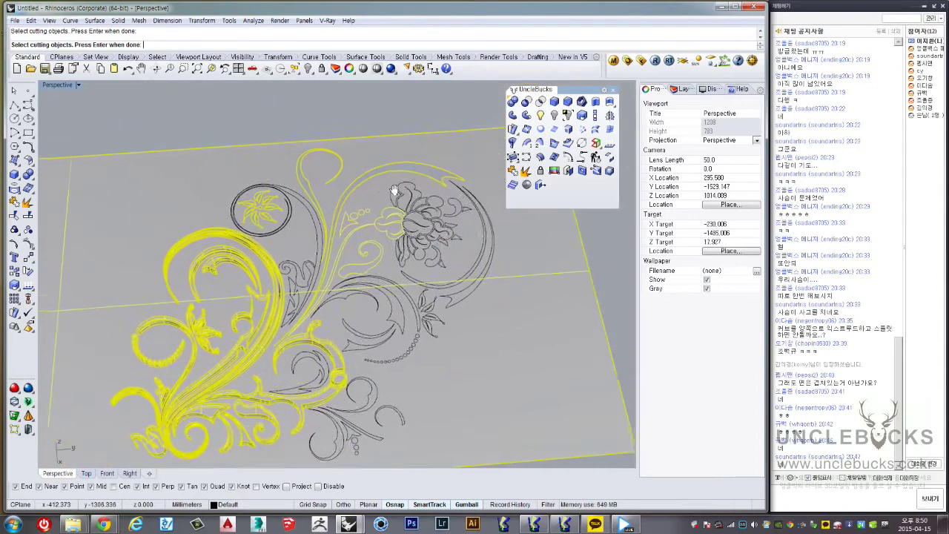
pyautogui.moveTo(475, 280); pyautogui.dragTo(478, 280)
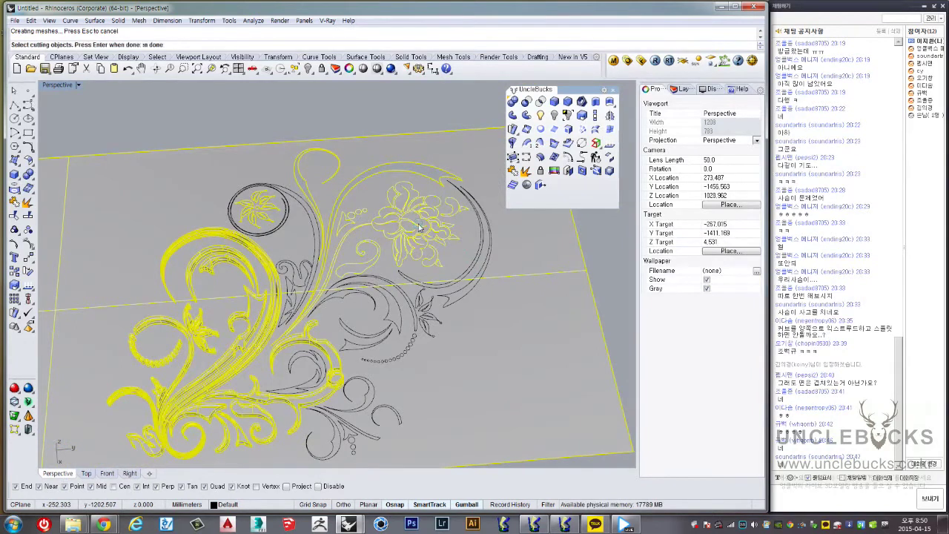
pyautogui.scroll(5, 422, 230)
# Delete the small dot piece near the flower and choose the surface among overlapping objects
pyautogui.click(296, 340)
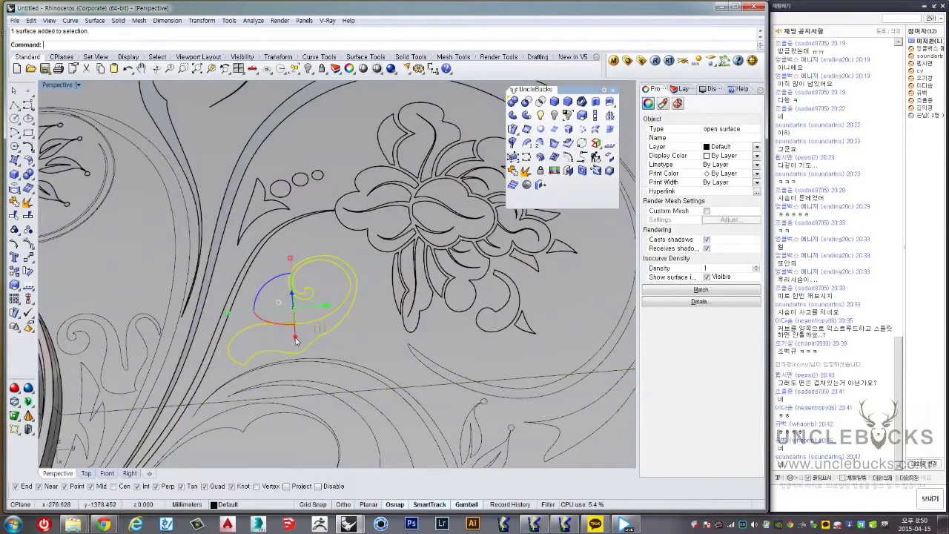
pyautogui.press('Escape')
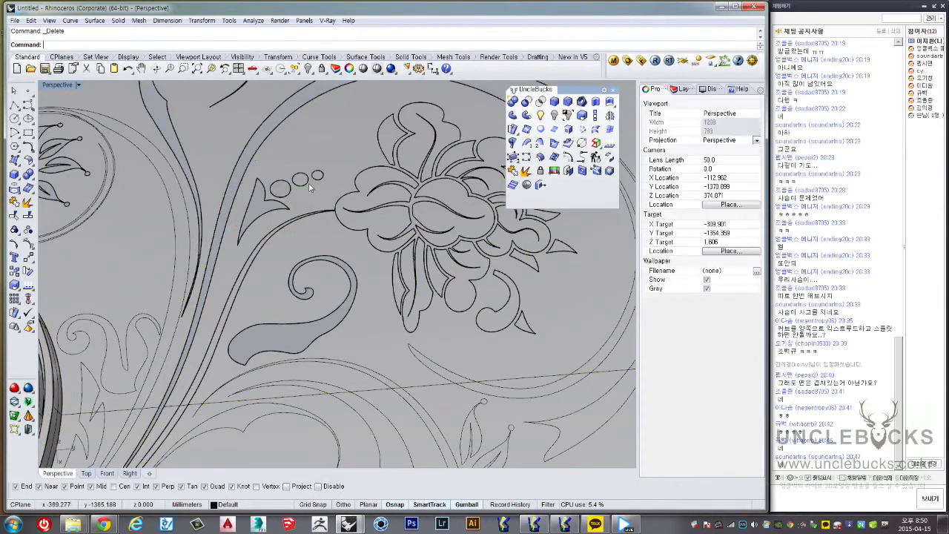
pyautogui.click(311, 181)
pyautogui.scroll(1, 312, 181)
pyautogui.scroll(2, 311, 180)
pyautogui.press('Delete')
pyautogui.click(319, 173)
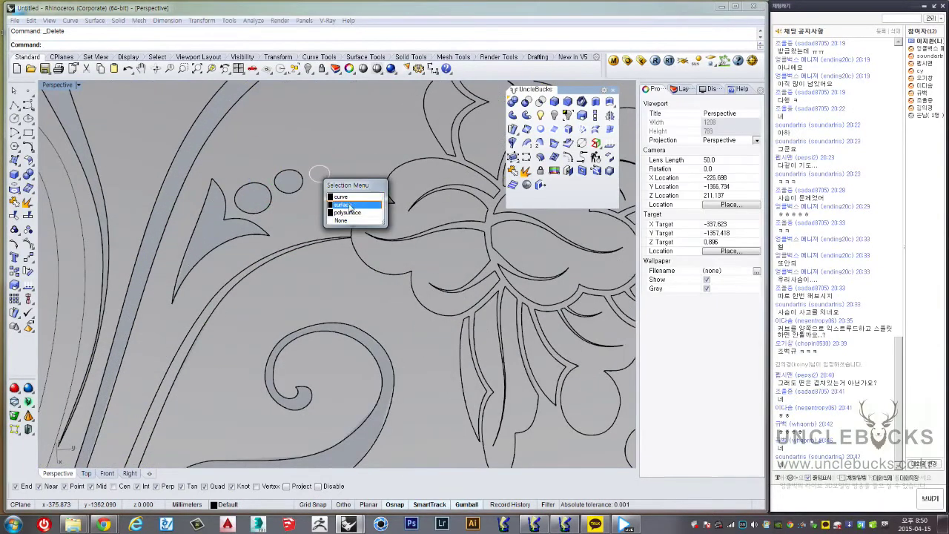
pyautogui.click(355, 211)
pyautogui.scroll(-4, 415, 163)
pyautogui.scroll(4, 445, 141)
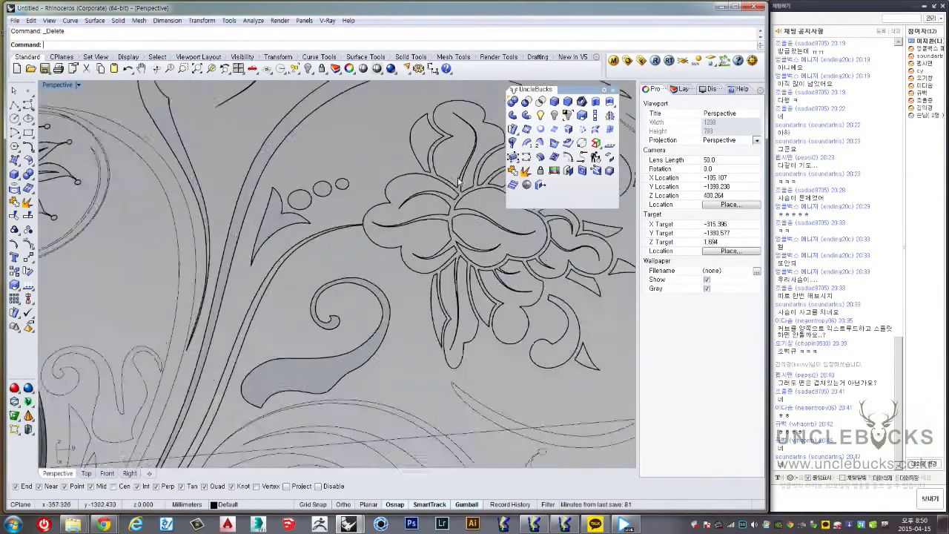
pyautogui.scroll(-3, 449, 139)
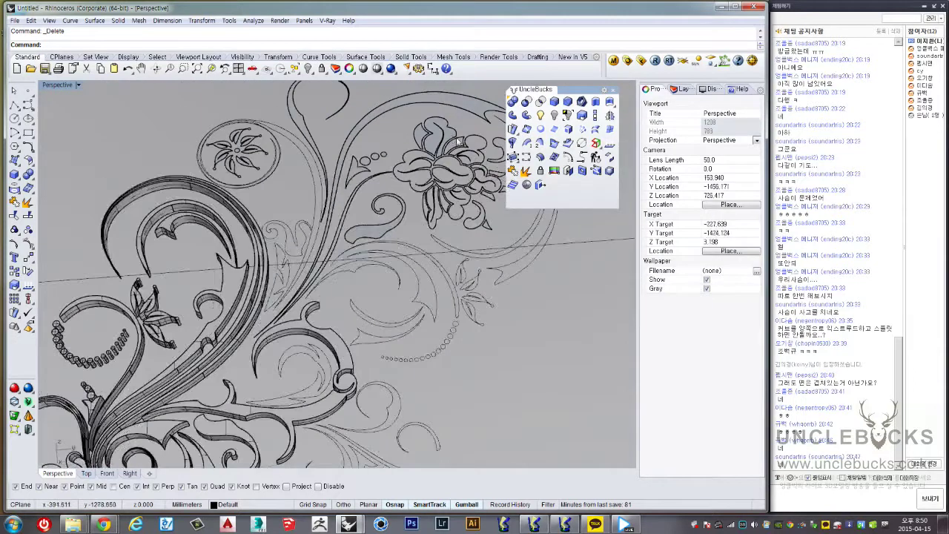
pyautogui.scroll(4, 467, 149)
# Delete the three split-off petal and stem pieces of the flower
pyautogui.click(467, 150)
pyautogui.scroll(-2, 456, 167)
pyautogui.press('Delete')
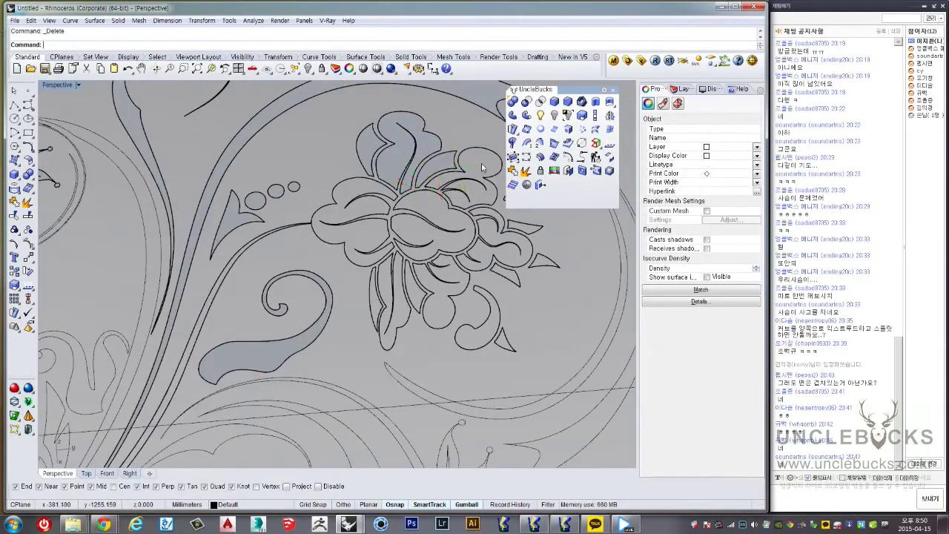
pyautogui.scroll(2, 451, 187)
pyautogui.scroll(2, 430, 200)
pyautogui.click(417, 207)
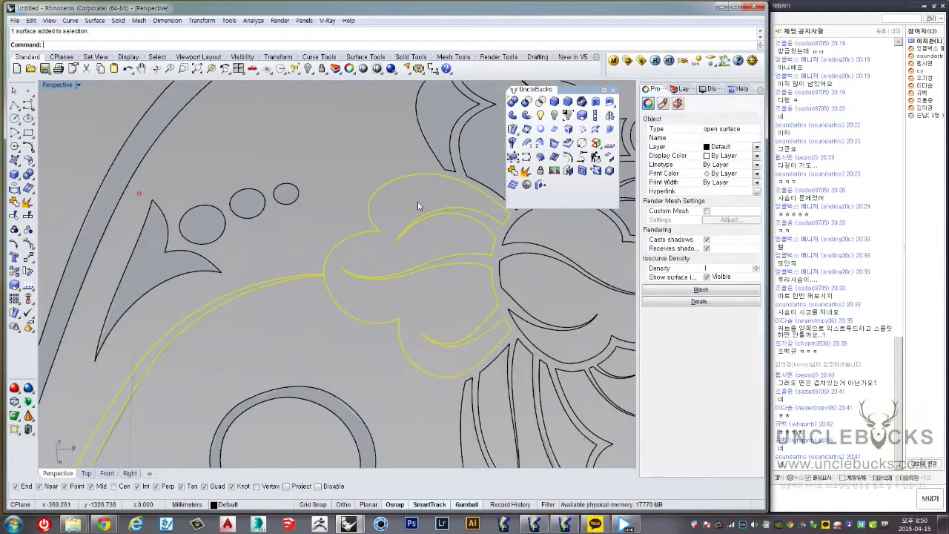
pyautogui.scroll(-1, 418, 207)
pyautogui.press('Delete')
pyautogui.scroll(3, 456, 231)
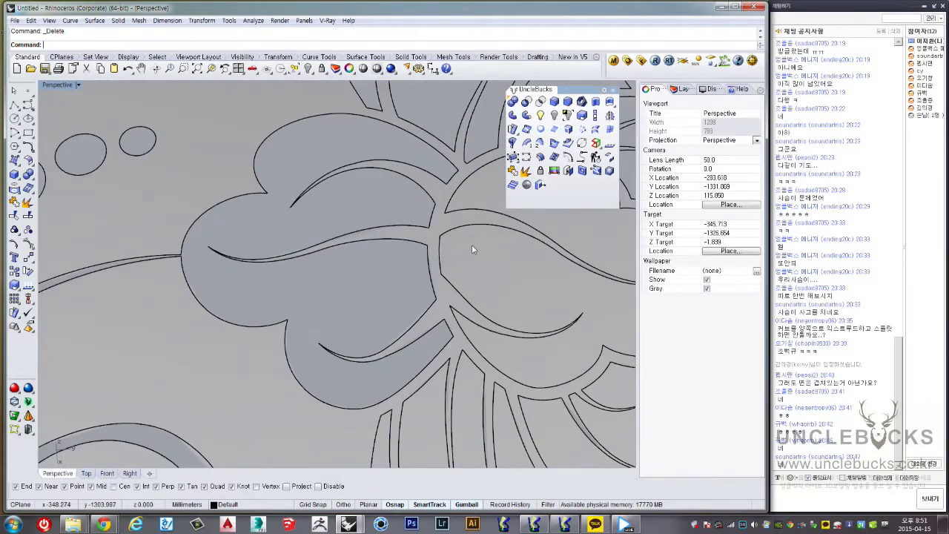
pyautogui.click(471, 249)
pyautogui.scroll(-2, 472, 249)
pyautogui.scroll(-2, 504, 237)
pyautogui.press('Delete')
pyautogui.scroll(2, 519, 237)
pyautogui.scroll(2, 538, 236)
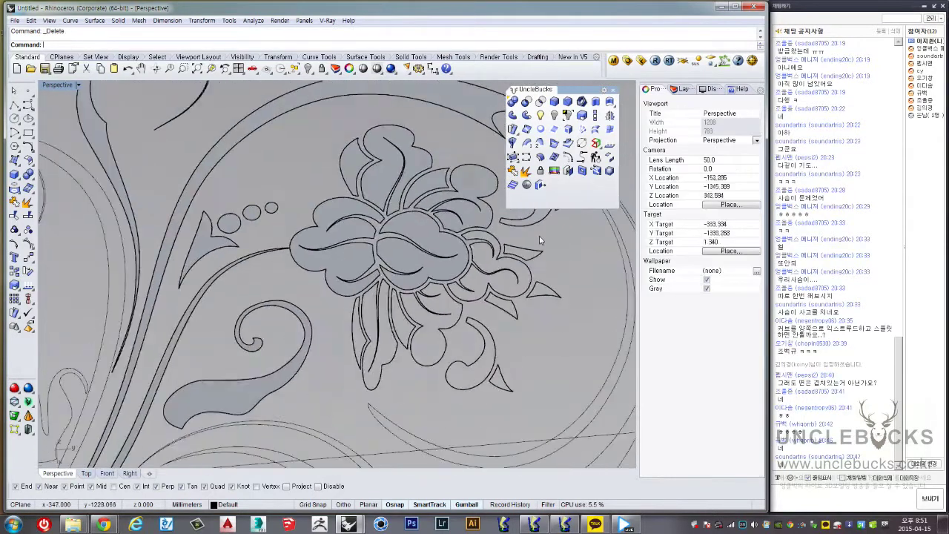
pyautogui.scroll(-3, 539, 236)
pyautogui.scroll(2, 523, 252)
pyautogui.scroll(3, 448, 252)
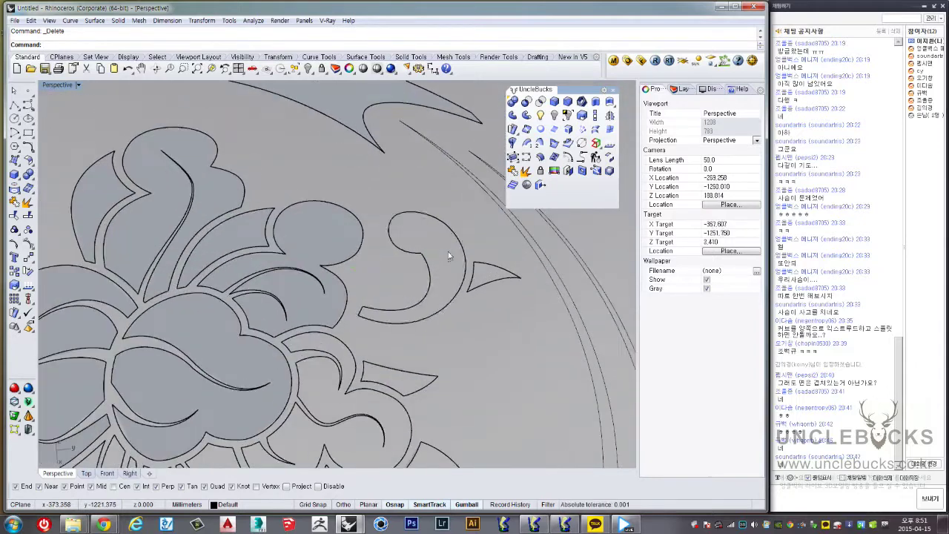
# Delete the two leftover fragments beside the petals and the stray surface by the flower
pyautogui.click(448, 256)
pyautogui.press('Delete')
pyautogui.click(478, 276)
pyautogui.press('Delete')
pyautogui.scroll(-2, 484, 280)
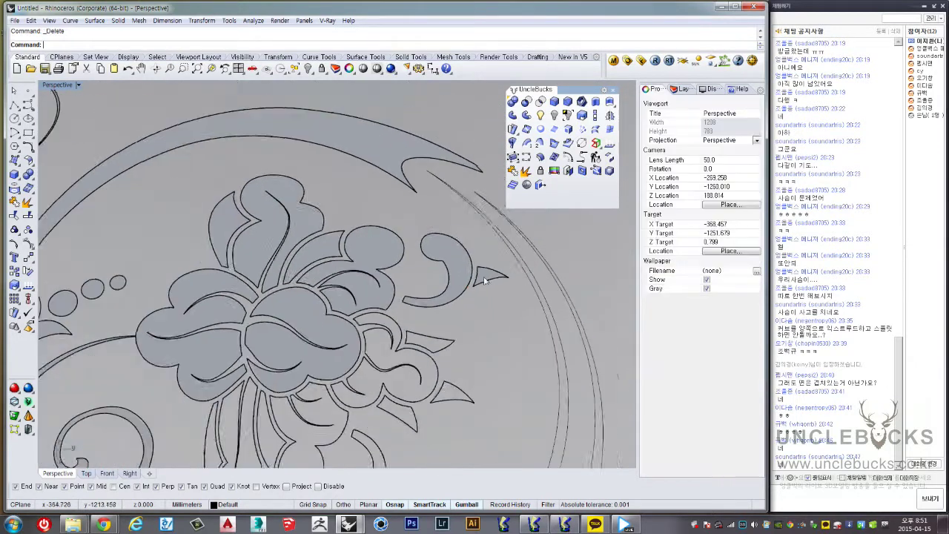
pyautogui.scroll(2, 475, 297)
pyautogui.scroll(2, 445, 319)
pyautogui.scroll(-3, 437, 340)
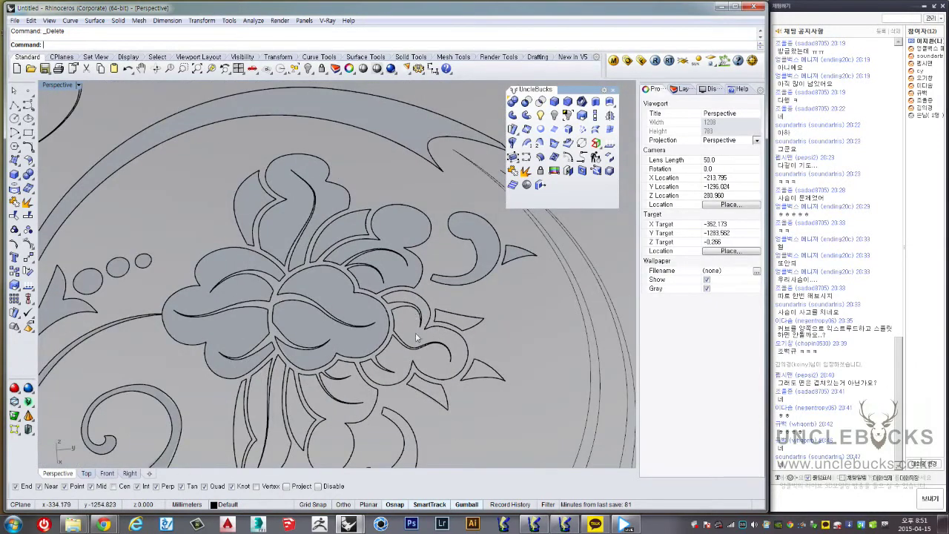
pyautogui.click(415, 335)
pyautogui.press('Delete')
pyautogui.scroll(-2, 356, 370)
pyautogui.scroll(3, 310, 403)
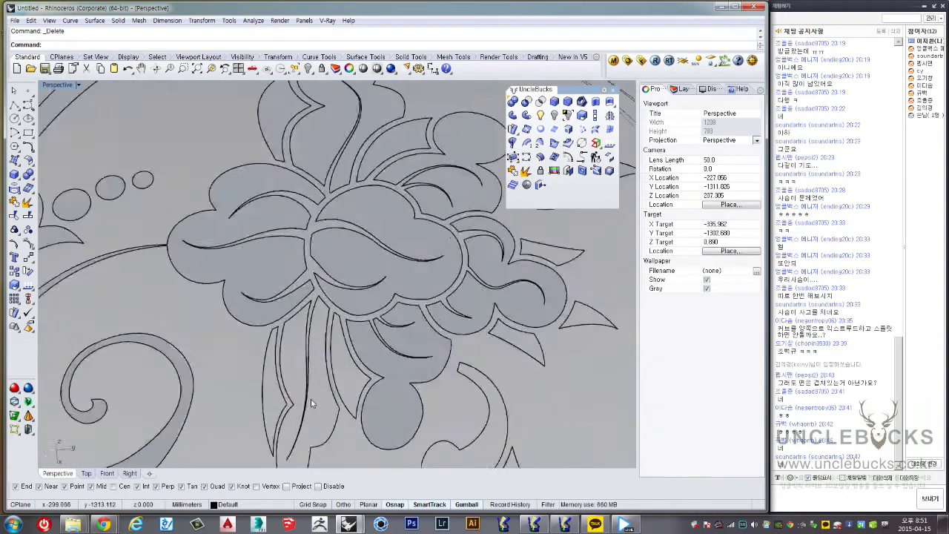
pyautogui.scroll(3, 311, 403)
# Delete the stray spike surfaces below, beside and above the flower
pyautogui.click(236, 376)
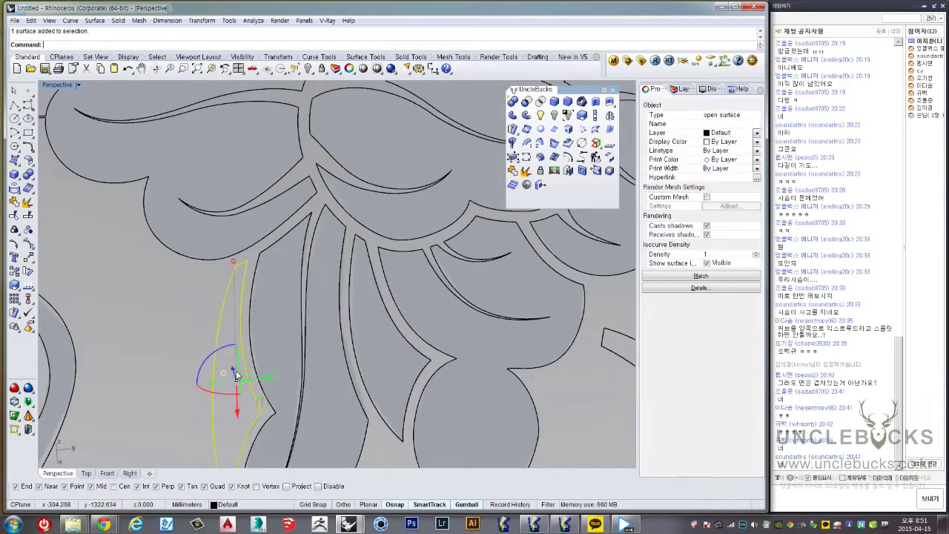
pyautogui.press('Delete')
pyautogui.scroll(-3, 311, 386)
pyautogui.scroll(2, 317, 387)
pyautogui.scroll(2, 295, 400)
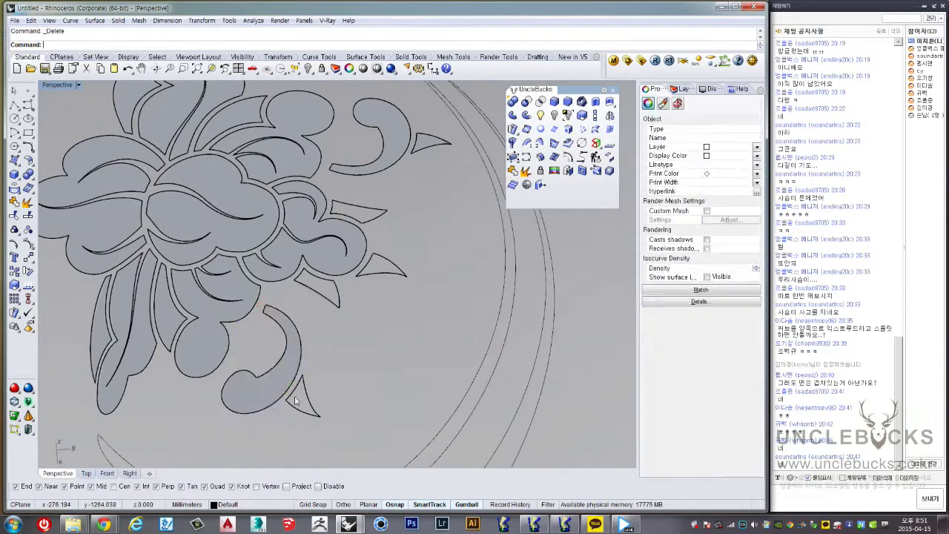
pyautogui.scroll(2, 294, 400)
pyautogui.click(297, 391)
pyautogui.press('Delete')
pyautogui.click(424, 199)
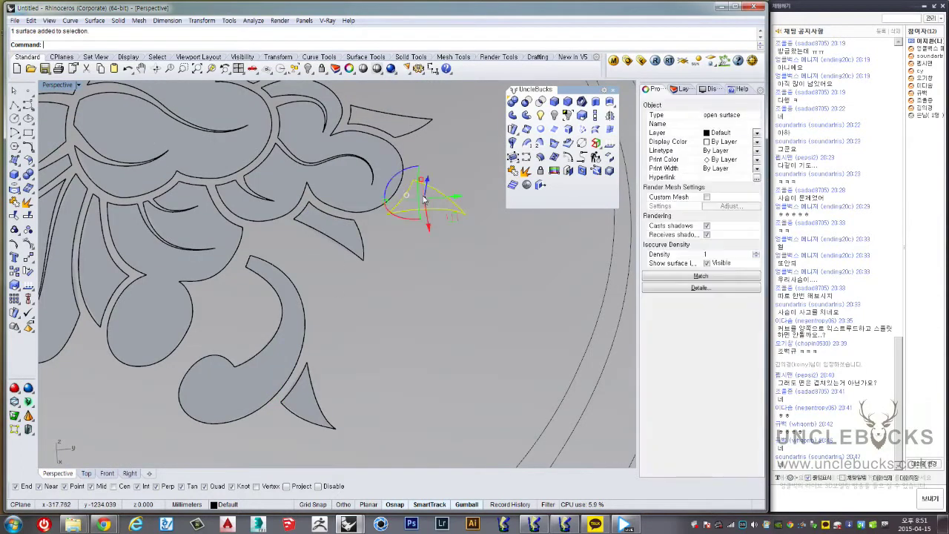
pyautogui.press('Delete')
pyautogui.click(397, 122)
pyautogui.press('Delete')
pyautogui.scroll(-3, 400, 160)
pyautogui.scroll(-3, 401, 160)
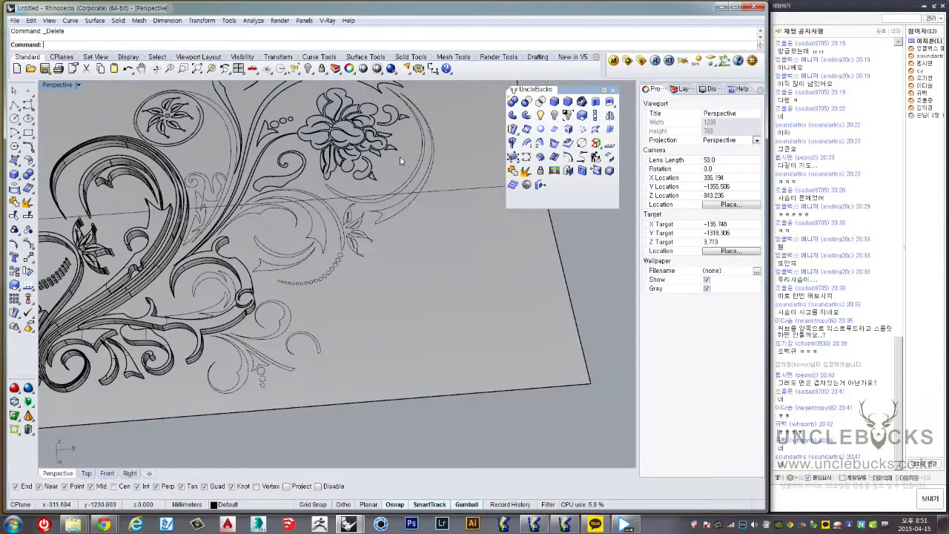
pyautogui.scroll(2, 409, 131)
pyautogui.scroll(3, 357, 267)
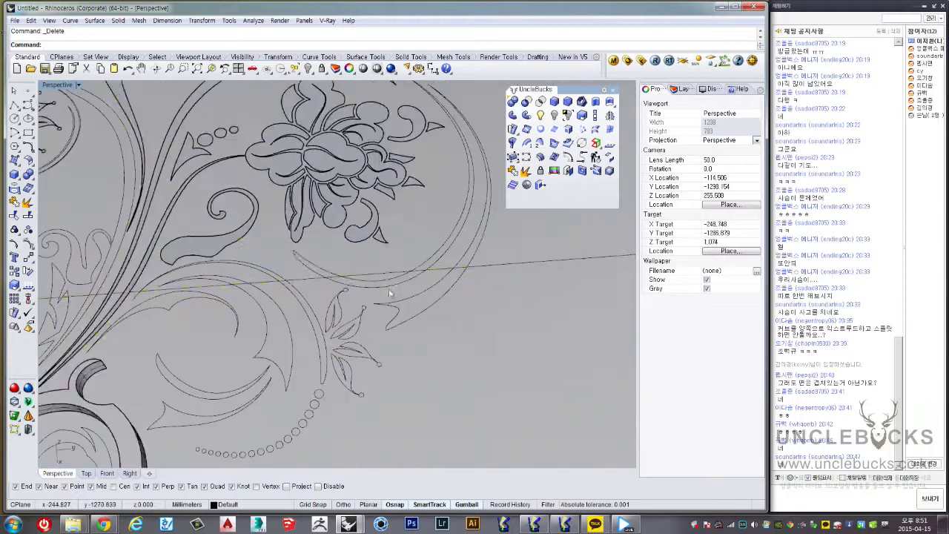
# Select the flower relief polysurface
pyautogui.click(357, 269)
pyautogui.scroll(-1, 408, 285)
pyautogui.scroll(-1, 399, 271)
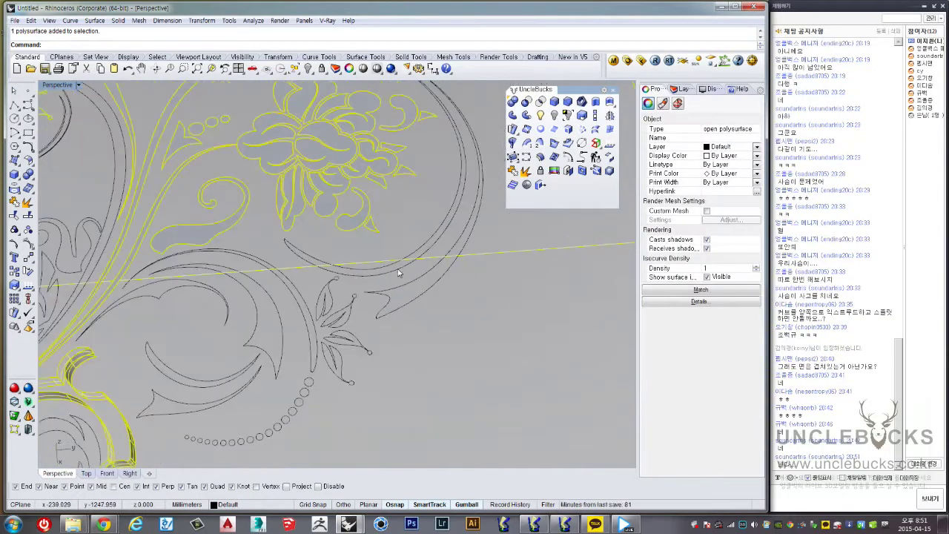
# Split the flower relief using the two large arc curves as cutters
pyautogui.click(28, 215)
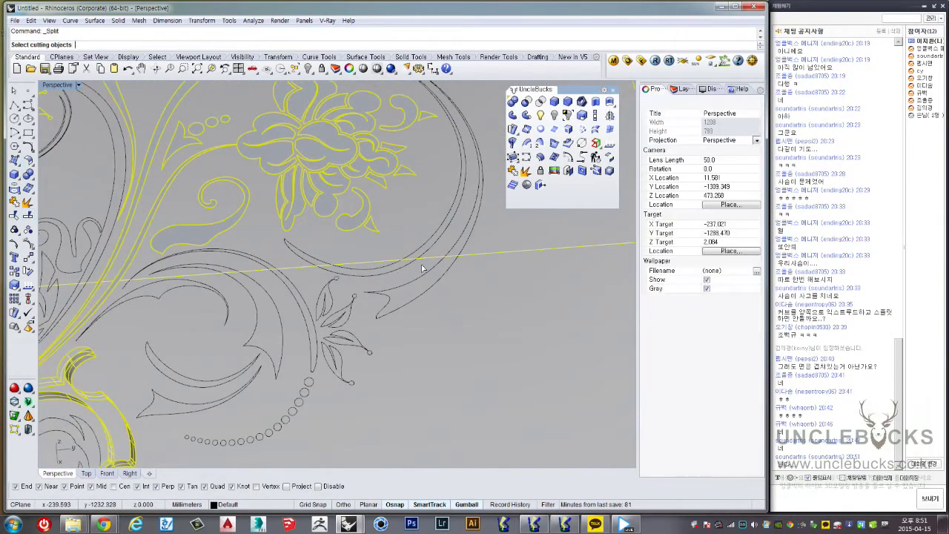
pyautogui.click(401, 267)
pyautogui.click(412, 290)
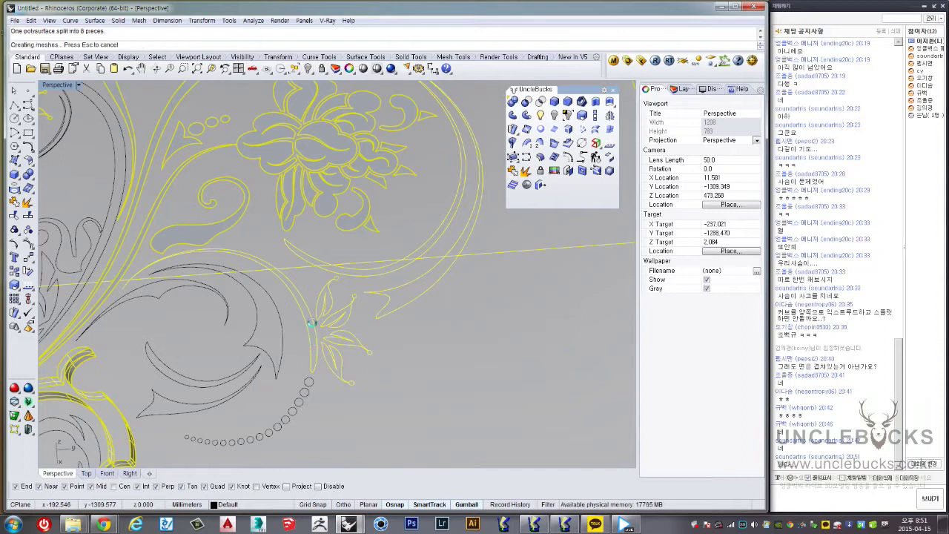
pyautogui.scroll(3, 323, 343)
pyautogui.scroll(3, 315, 341)
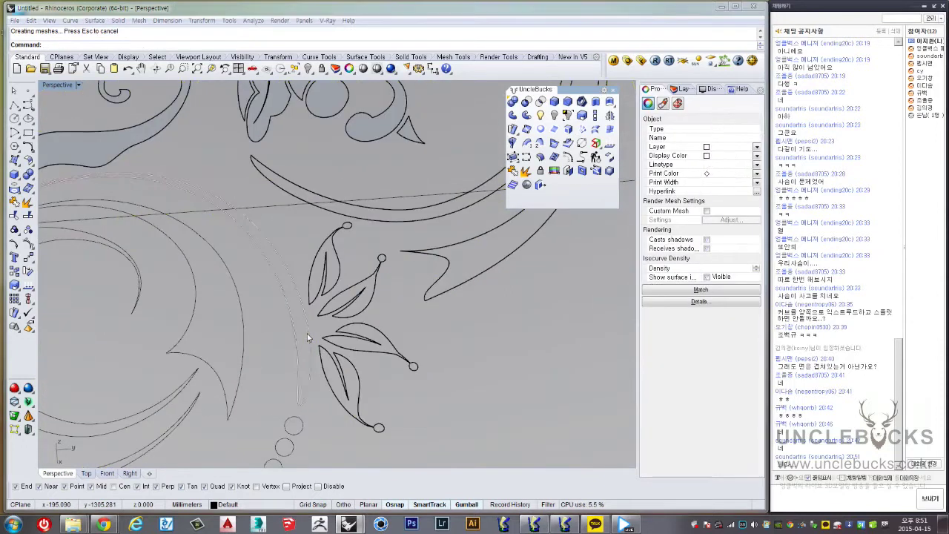
# Delete the stray curve beside the leaves, then check the leaf curves
pyautogui.click(303, 341)
pyautogui.press('Return')
pyautogui.press('Delete')
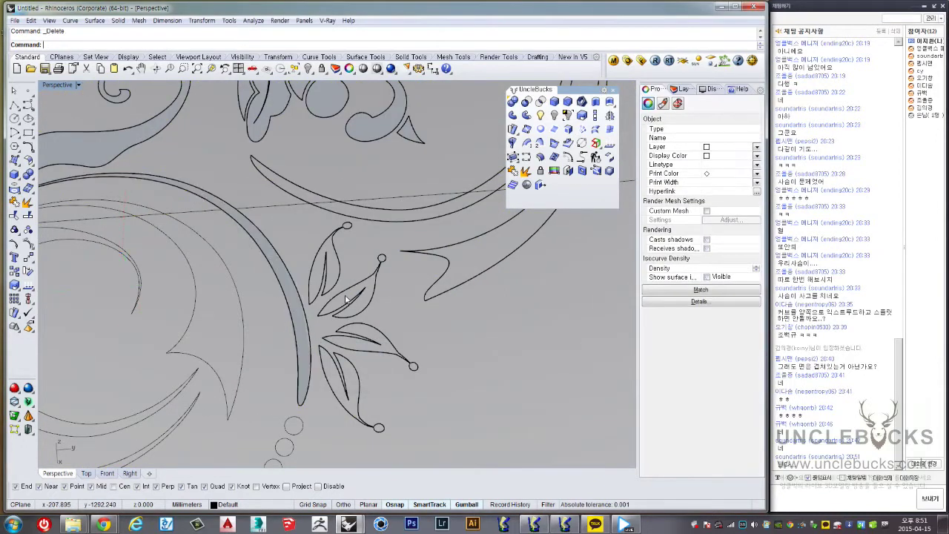
pyautogui.scroll(1, 351, 197)
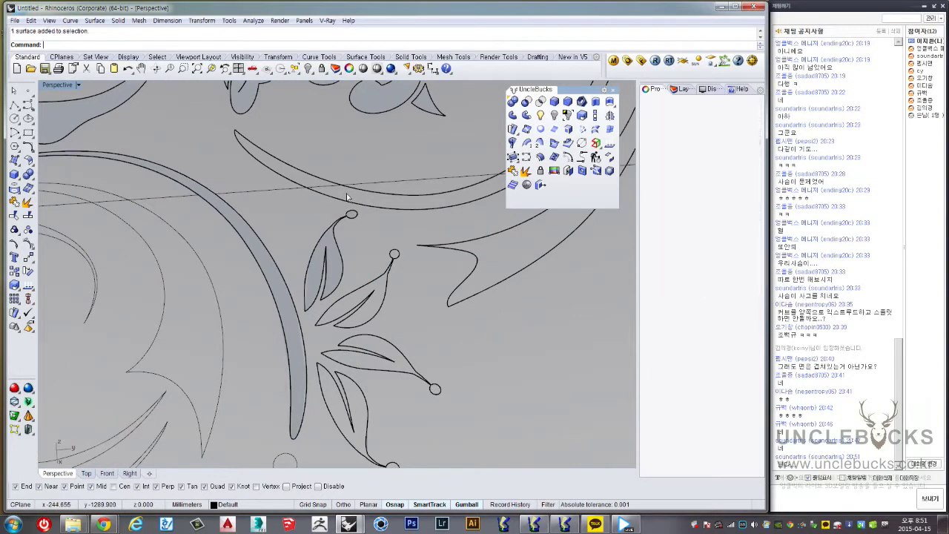
pyautogui.click(368, 316)
pyautogui.click(357, 357)
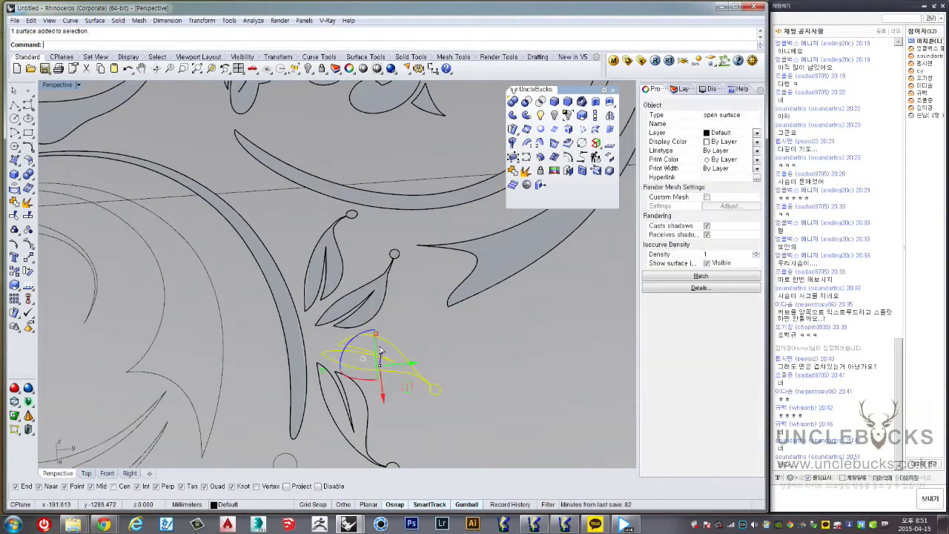
pyautogui.press('Escape')
# Select the whole ornament relief polysurface
pyautogui.scroll(-2, 354, 382)
pyautogui.scroll(-3, 355, 382)
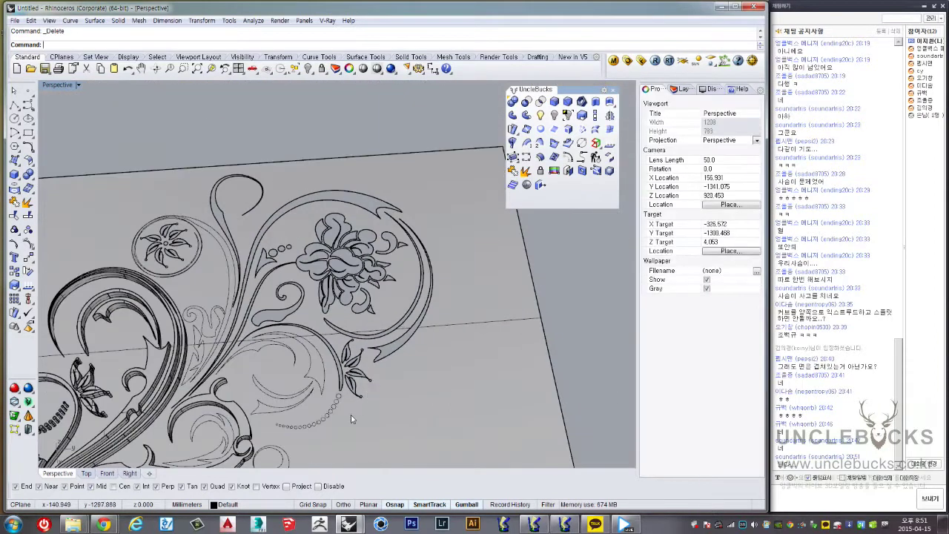
pyautogui.scroll(-2, 278, 416)
pyautogui.scroll(-2, 288, 387)
pyautogui.scroll(-2, 287, 388)
pyautogui.scroll(-2, 356, 280)
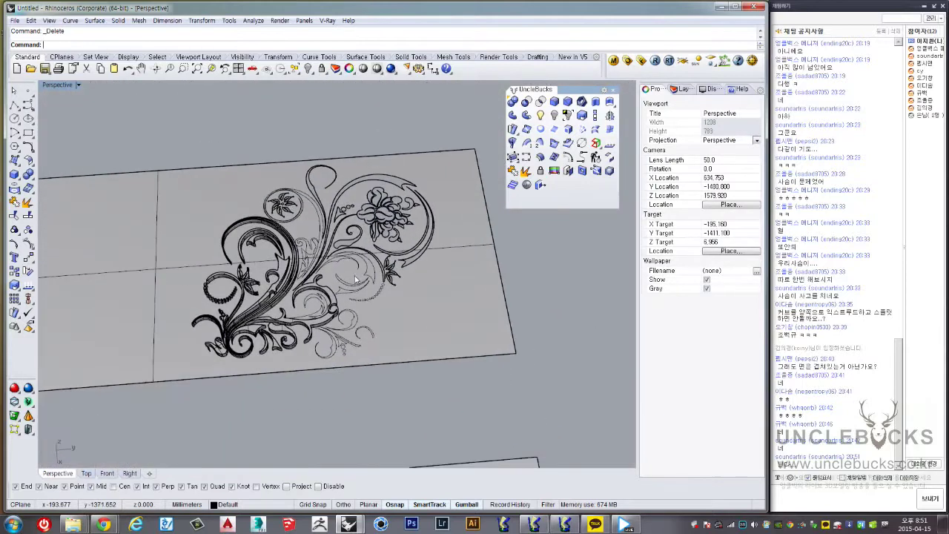
pyautogui.click(356, 280)
pyautogui.scroll(3, 328, 198)
pyautogui.scroll(-3, 328, 197)
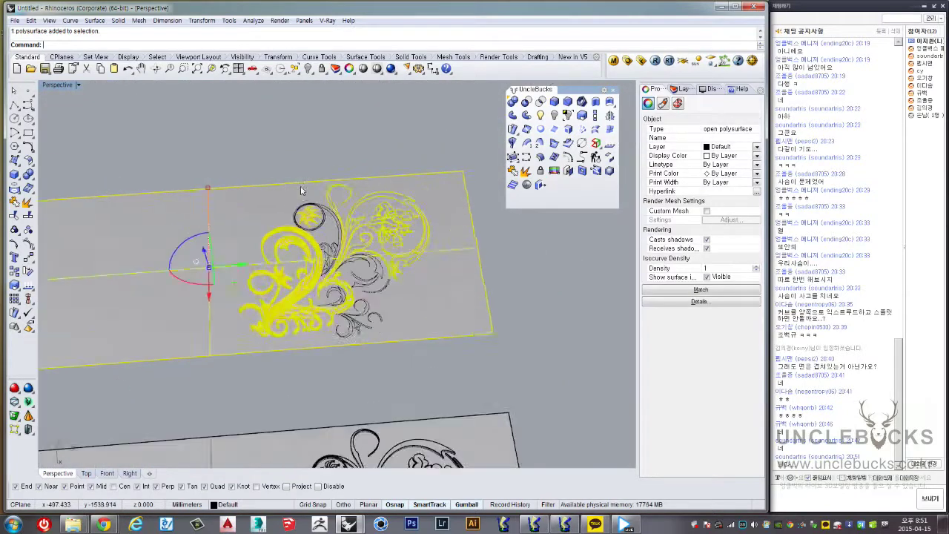
# Split the ornament relief using the medallion ring as the cutter
pyautogui.scroll(2, 300, 191)
pyautogui.scroll(1, 307, 212)
pyautogui.scroll(1, 326, 211)
pyautogui.scroll(1, 346, 212)
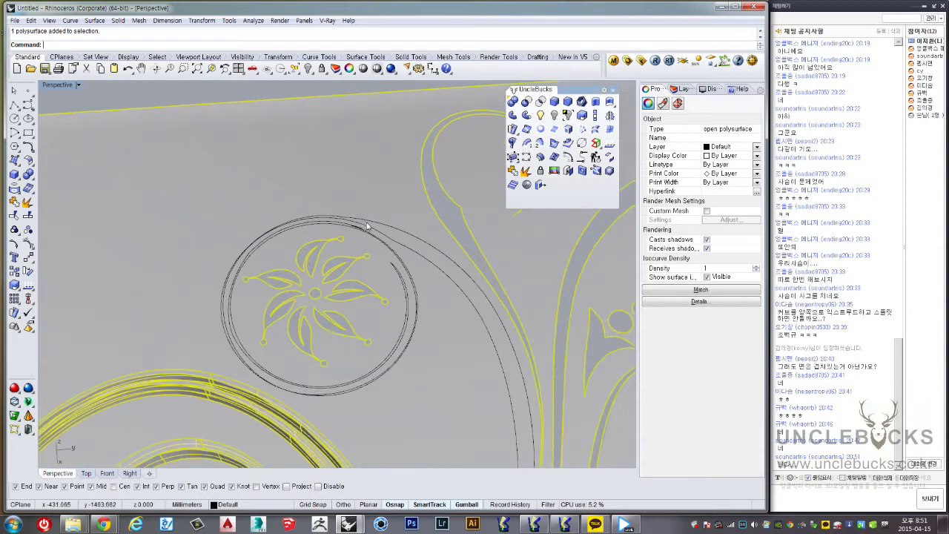
pyautogui.scroll(2, 376, 235)
pyautogui.moveTo(335, 239); pyautogui.dragTo(309, 290, button='right')
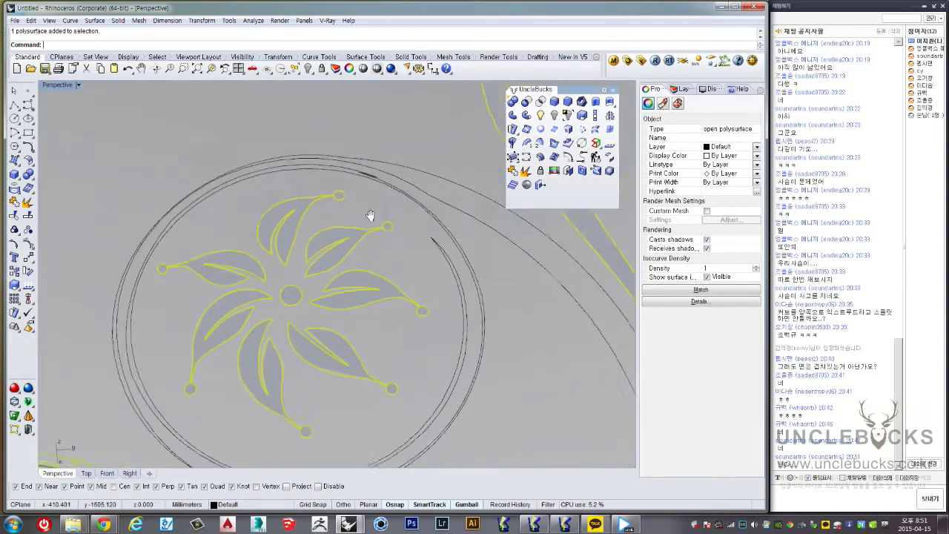
pyautogui.moveTo(331, 356); pyautogui.dragTo(267, 367, button='right')
pyautogui.press('Return')
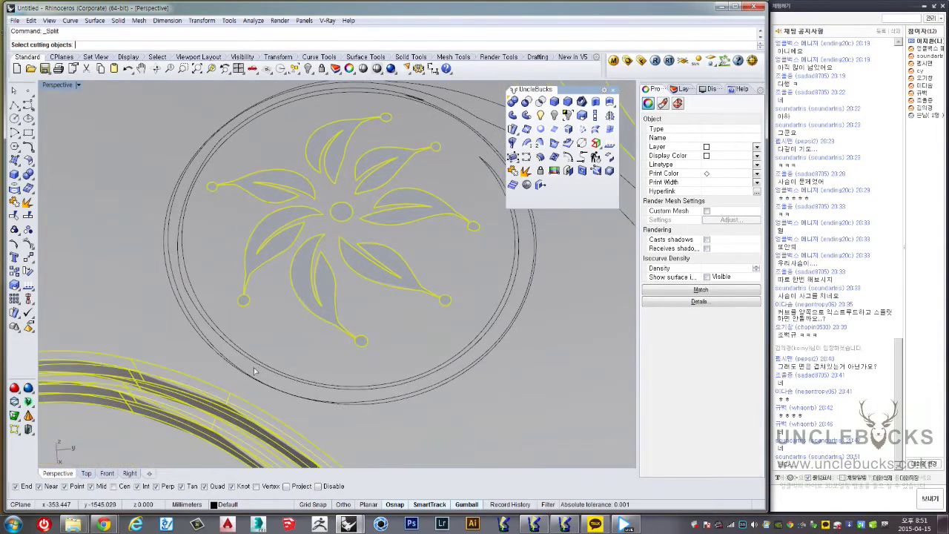
pyautogui.click(265, 367)
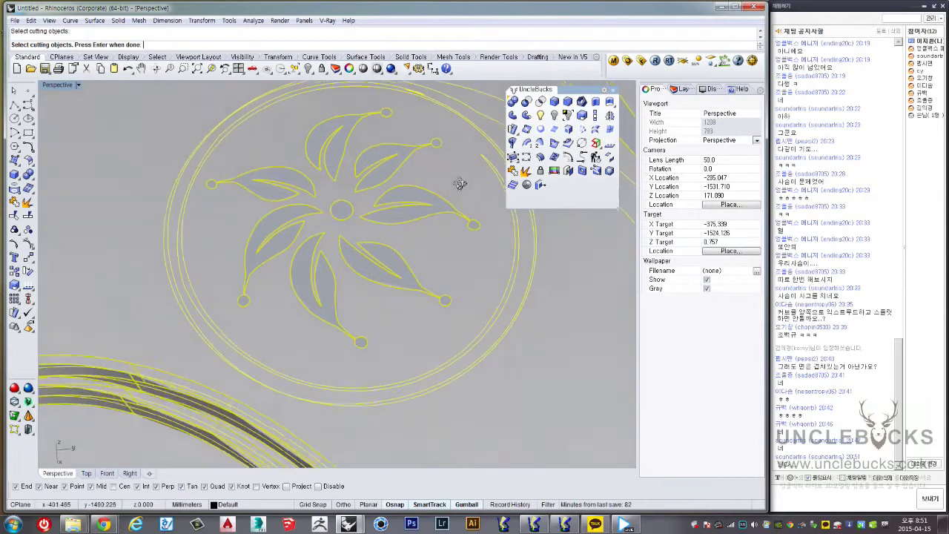
pyautogui.moveTo(444, 151); pyautogui.dragTo(403, 197, button='right')
pyautogui.press('Return')
# Select the medallion ring curve and maximize the Top viewport
pyautogui.scroll(3, 284, 352)
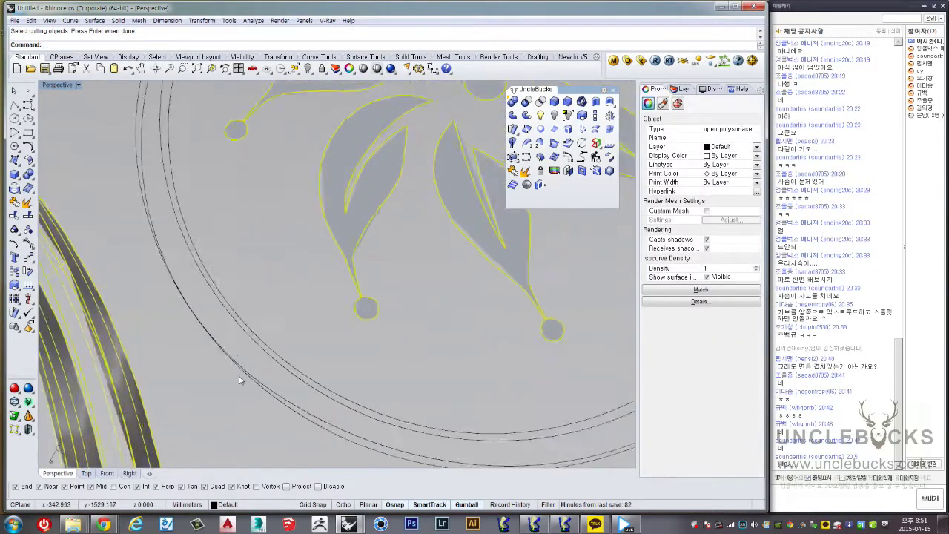
pyautogui.scroll(3, 239, 376)
pyautogui.scroll(2, 239, 358)
pyautogui.click(225, 344)
pyautogui.press('Return')
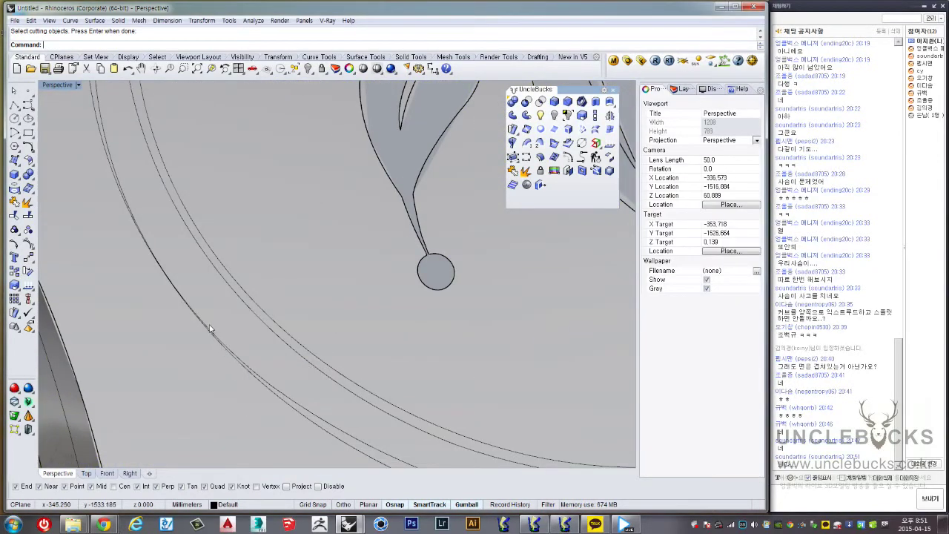
pyautogui.doubleClick(47, 88)
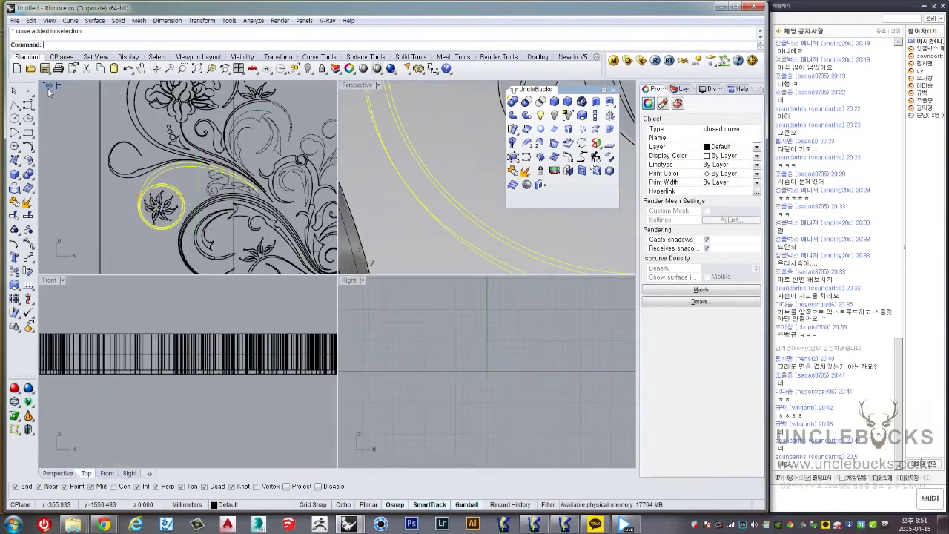
pyautogui.doubleClick(48, 88)
# Reselect the outer ring curve in the Top view
pyautogui.scroll(2, 278, 225)
pyautogui.scroll(2, 282, 227)
pyautogui.scroll(2, 296, 241)
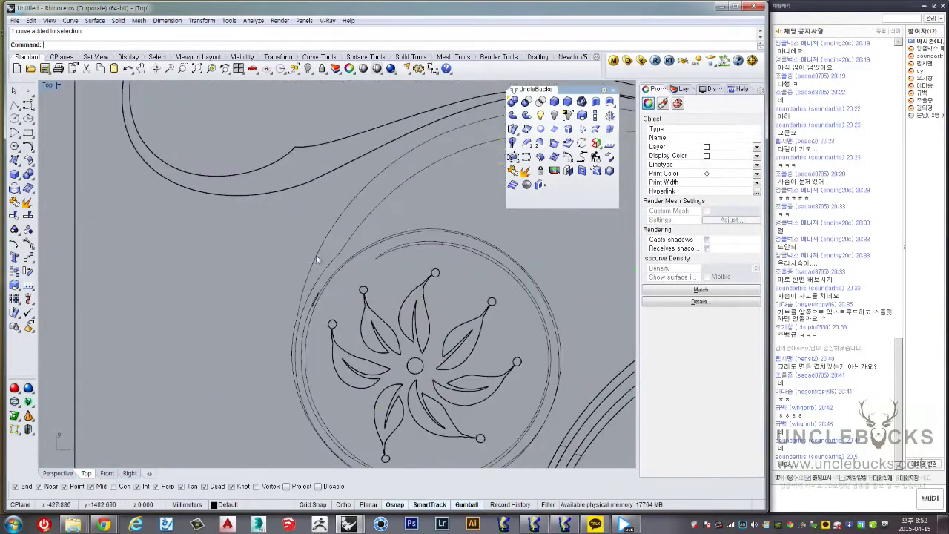
pyautogui.click(316, 255)
pyautogui.click(319, 304)
pyautogui.scroll(3, 311, 318)
pyautogui.scroll(2, 311, 317)
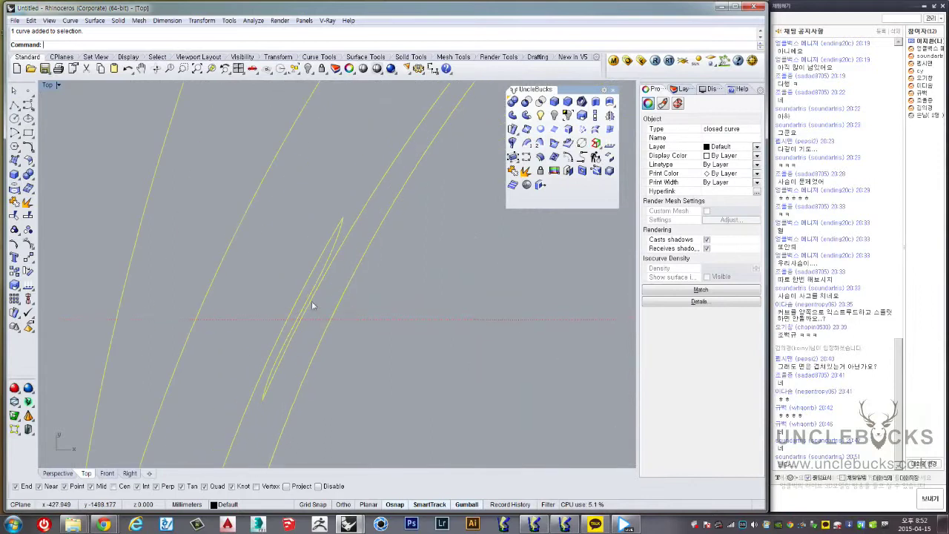
pyautogui.scroll(2, 311, 301)
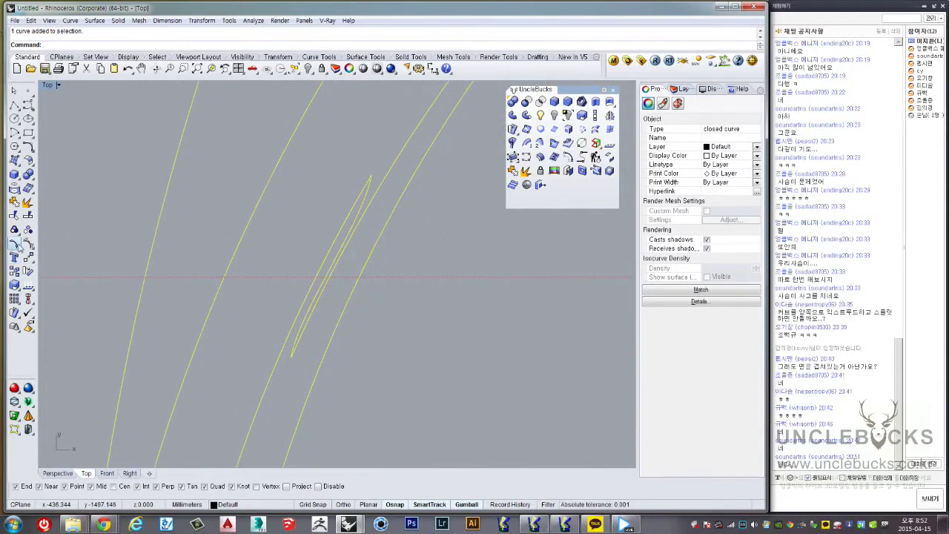
# Delete two stray edit points from the thin ring curve
pyautogui.click(300, 355)
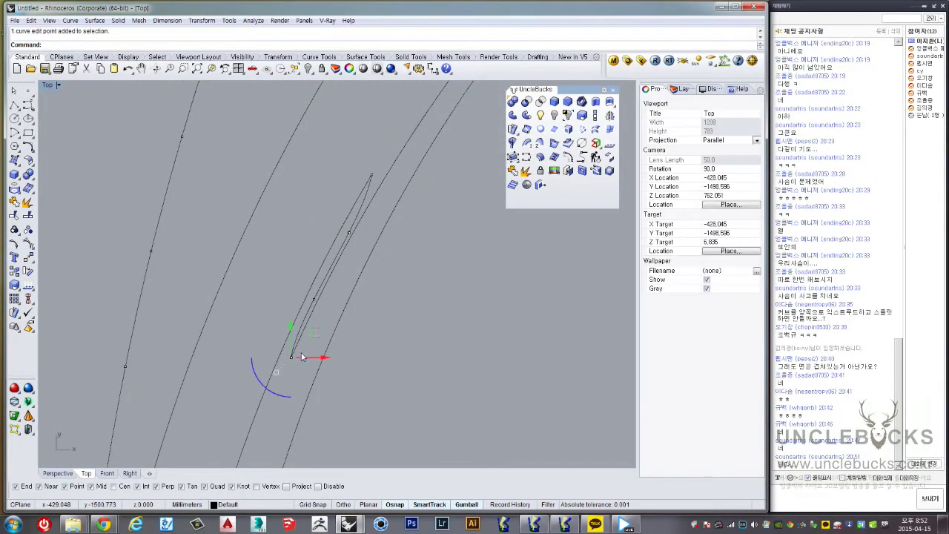
pyautogui.press('Delete')
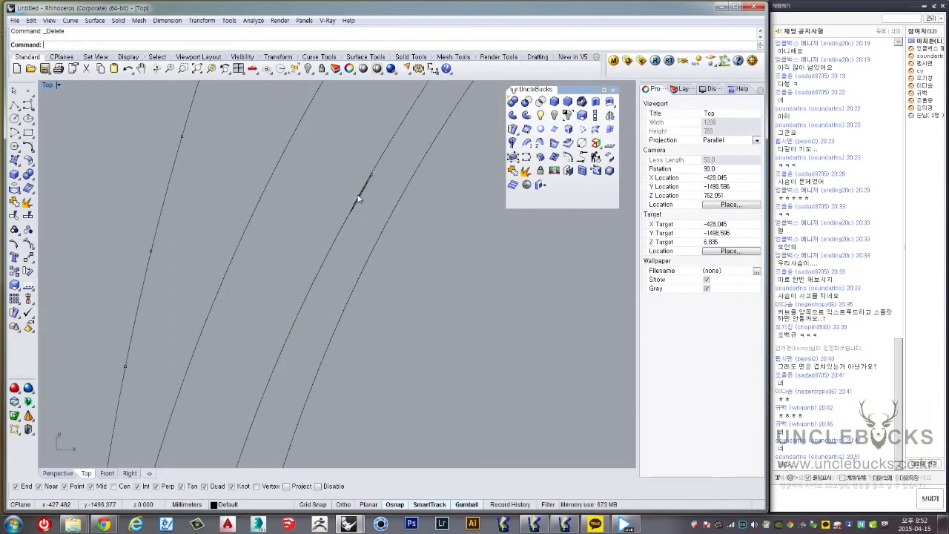
pyautogui.press('Delete')
# Try dragging an edit point on the ring curve, then undo the move
pyautogui.click(378, 181)
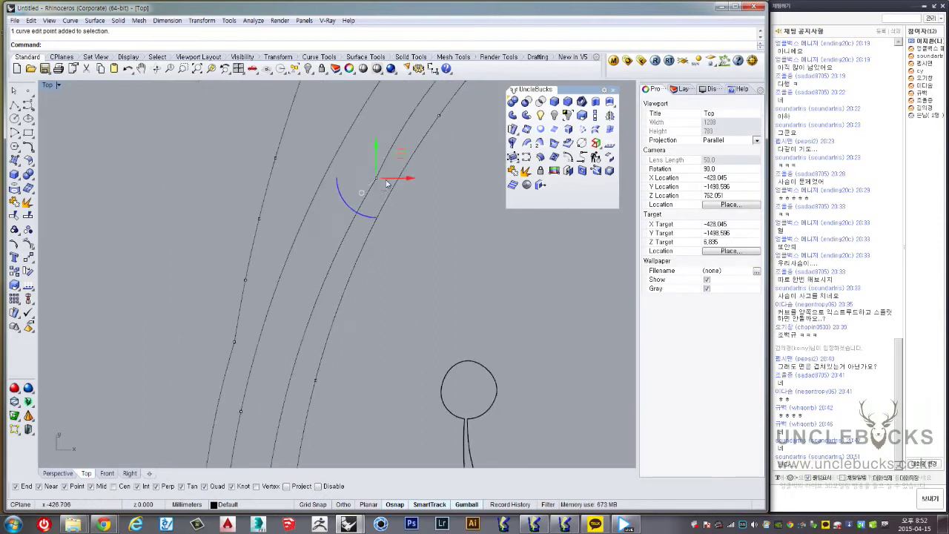
pyautogui.scroll(-2, 345, 245)
pyautogui.moveTo(336, 249); pyautogui.dragTo(334, 248)
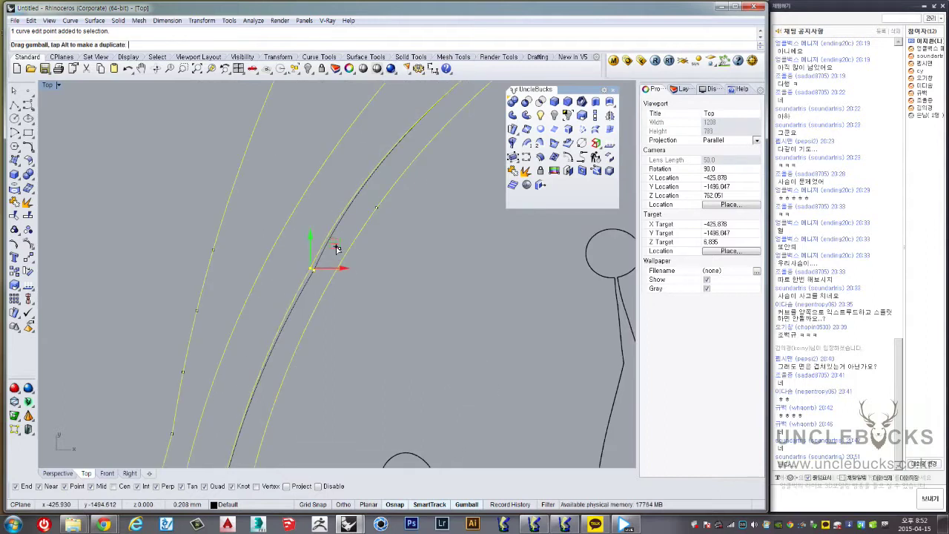
pyautogui.hotkey('ctrl', 'z')
pyautogui.scroll(-3, 348, 250)
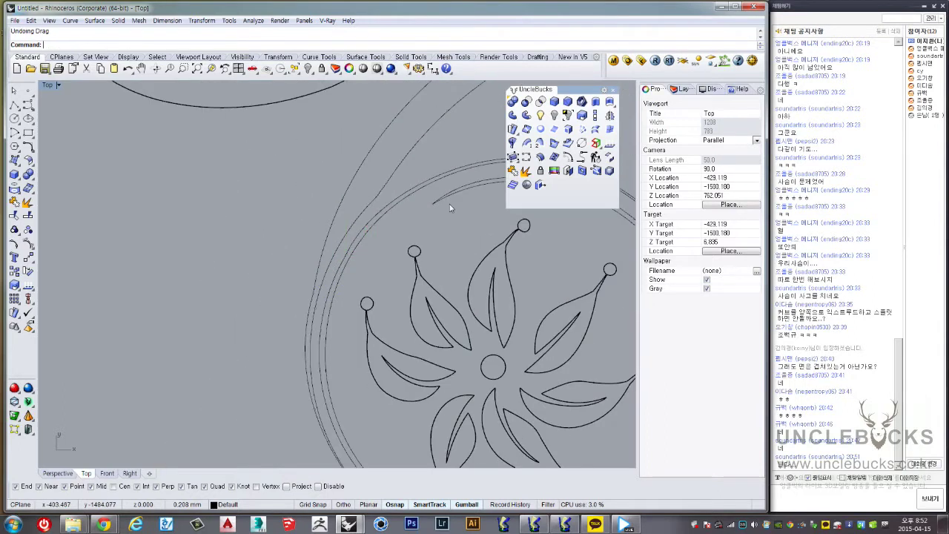
pyautogui.scroll(-2, 449, 204)
pyautogui.scroll(-2, 370, 223)
pyautogui.scroll(4, 456, 303)
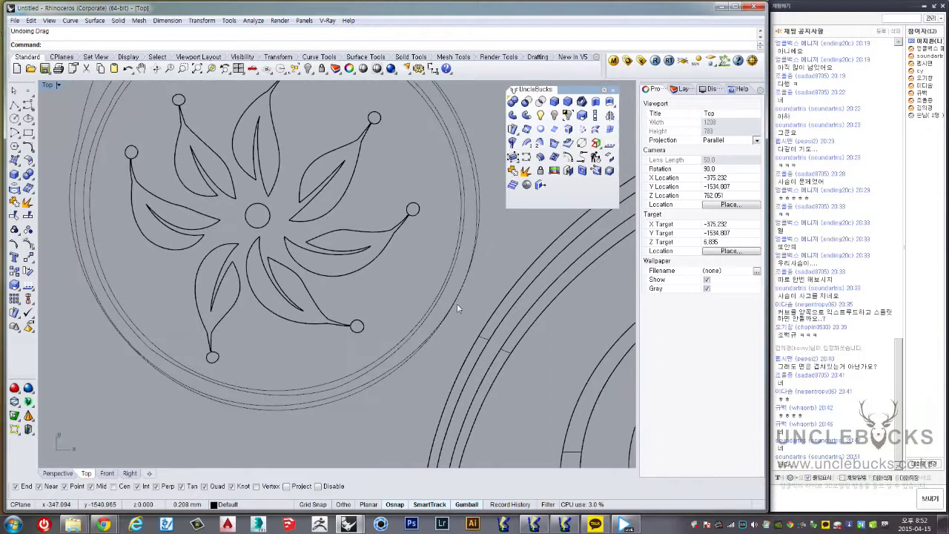
# Turn on the ring circle's edit points and trial-nudge a lower point, then undo
pyautogui.click(403, 362)
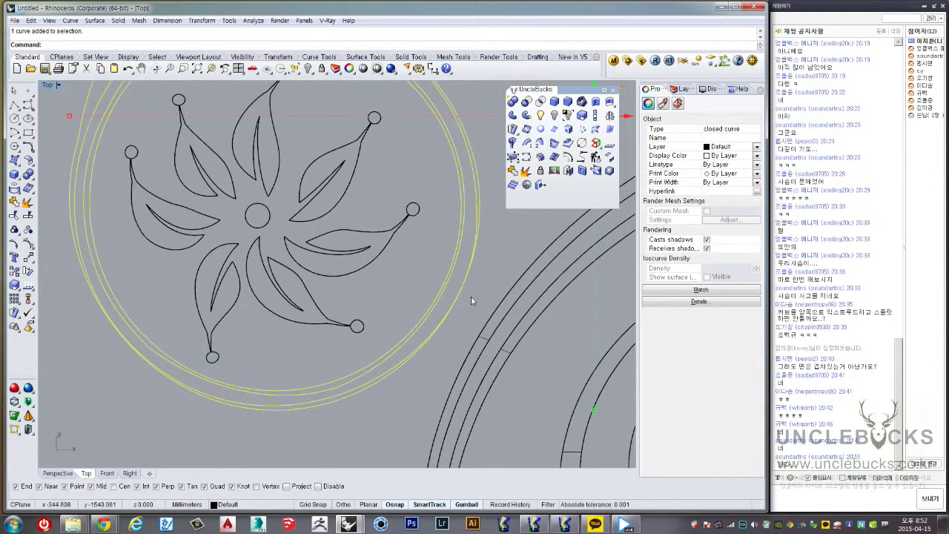
pyautogui.click(14, 244)
pyautogui.scroll(2, 440, 292)
pyautogui.scroll(2, 439, 292)
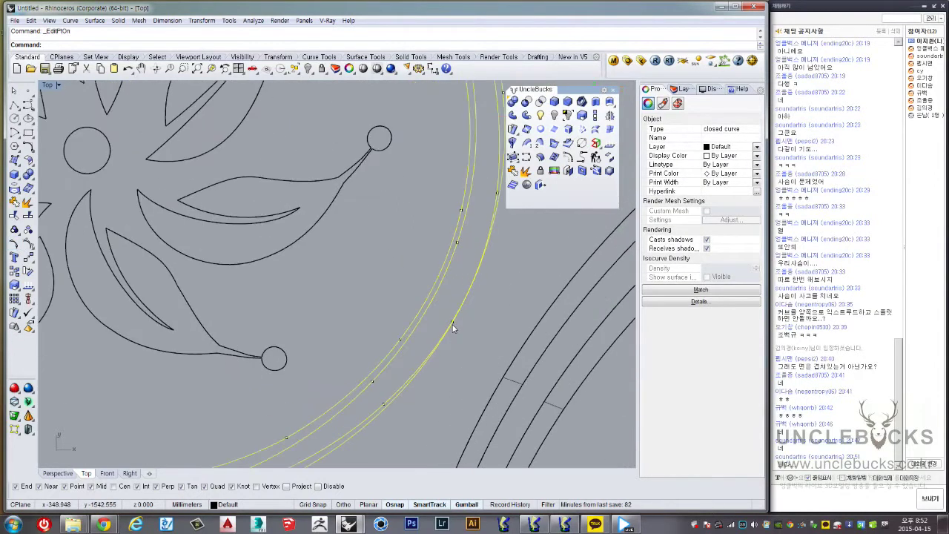
pyautogui.click(451, 321)
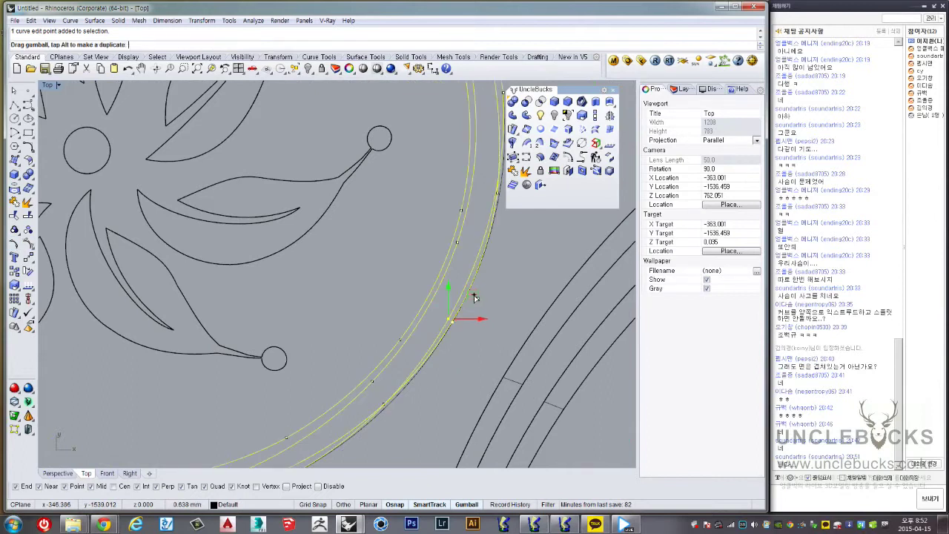
pyautogui.click(474, 297)
pyautogui.click(382, 403)
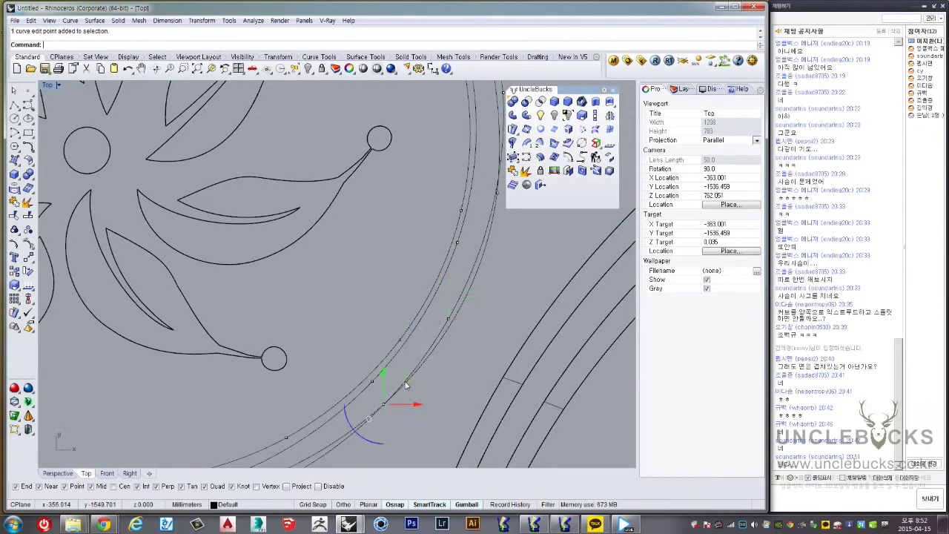
pyautogui.moveTo(404, 379); pyautogui.dragTo(408, 384)
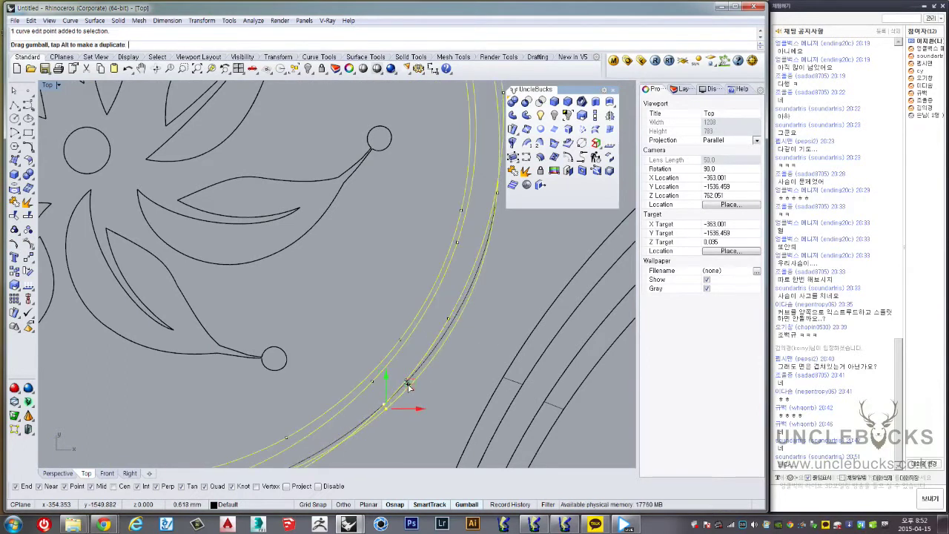
pyautogui.hotkey('ctrl', 'z')
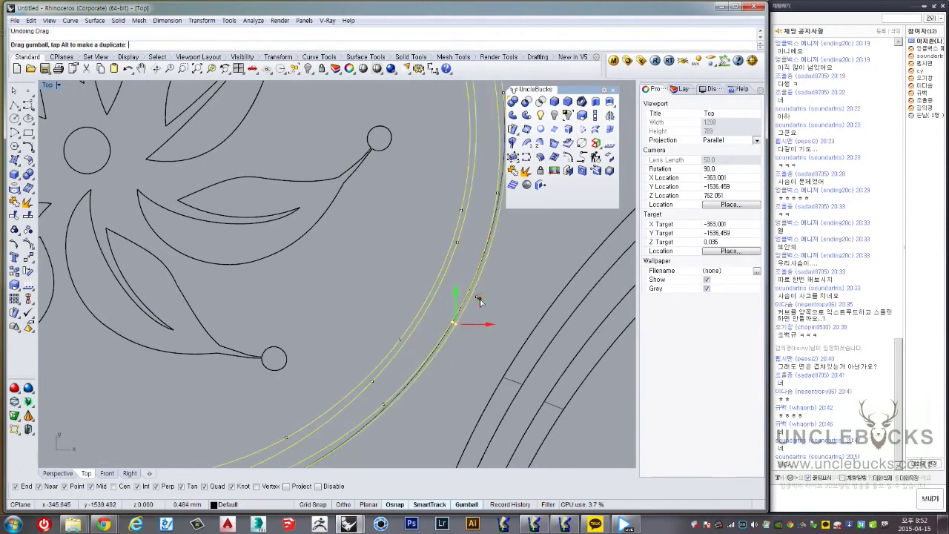
# Nudge the ring circle's edit point slightly down-left to reshape it
pyautogui.scroll(-3, 478, 297)
pyautogui.scroll(-2, 480, 244)
pyautogui.scroll(-2, 480, 236)
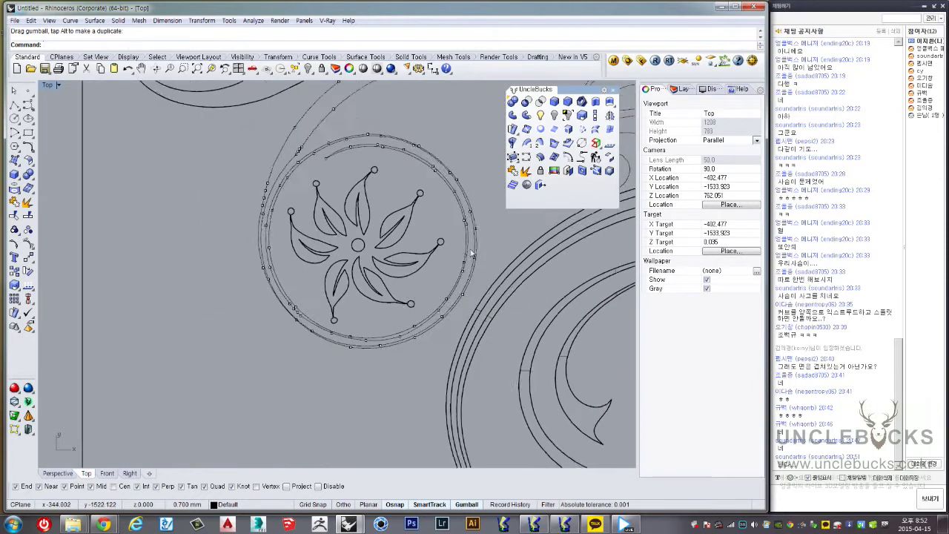
pyautogui.scroll(2, 351, 312)
pyautogui.scroll(2, 265, 324)
pyautogui.scroll(3, 265, 324)
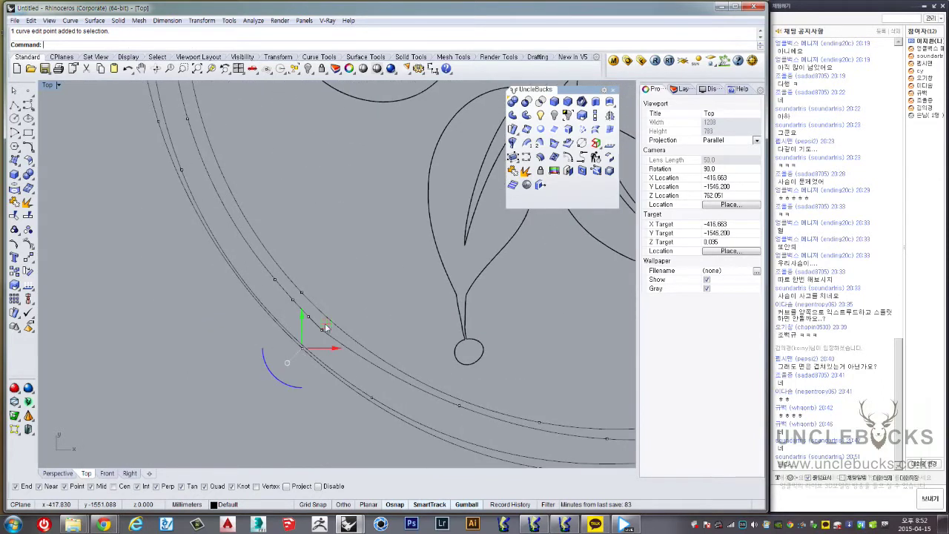
pyautogui.moveTo(326, 328); pyautogui.dragTo(324, 328)
pyautogui.scroll(-3, 353, 286)
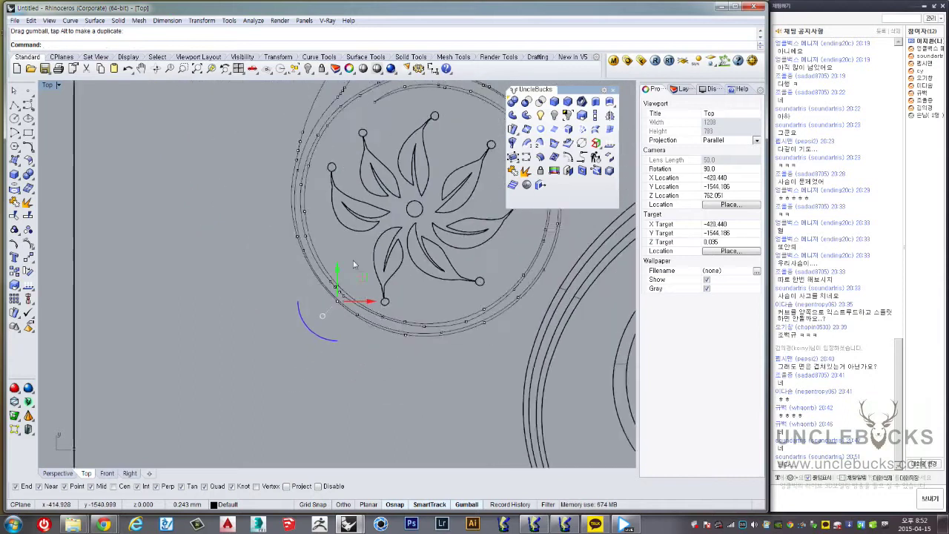
pyautogui.scroll(1, 353, 260)
pyautogui.scroll(1, 343, 183)
pyautogui.scroll(-4, 282, 273)
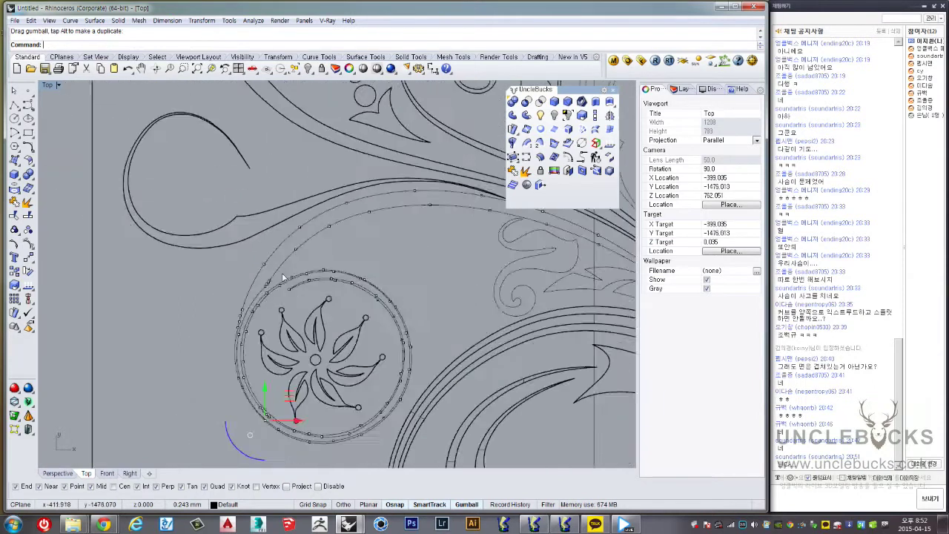
pyautogui.scroll(1, 377, 276)
# Select the outer ring circle and its arc, then maximize the Perspective view
pyautogui.click(315, 239)
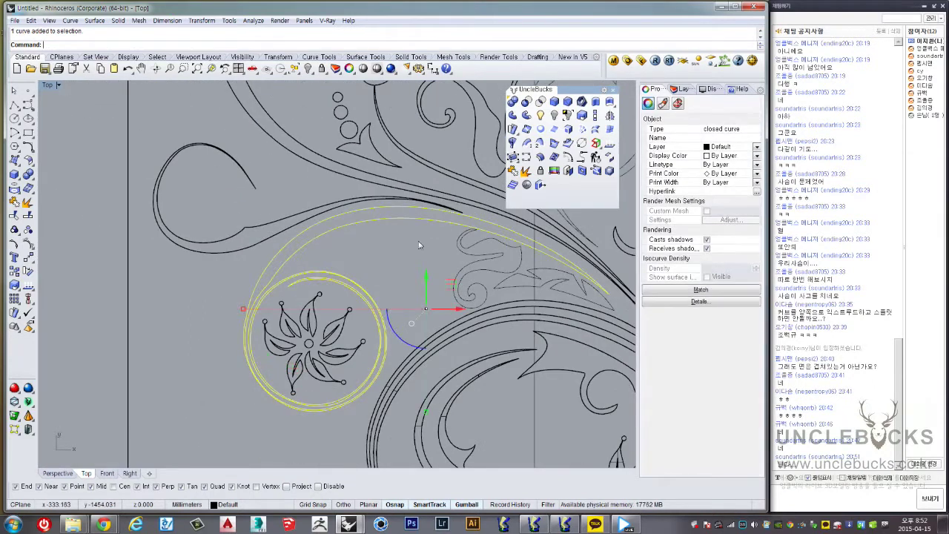
pyautogui.scroll(2, 418, 241)
pyautogui.scroll(2, 417, 250)
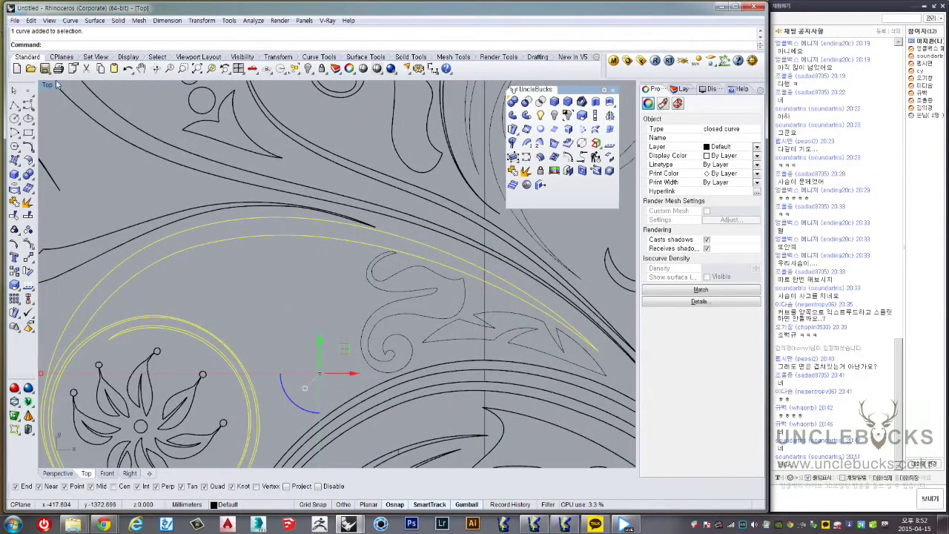
pyautogui.doubleClick(47, 85)
pyautogui.doubleClick(358, 87)
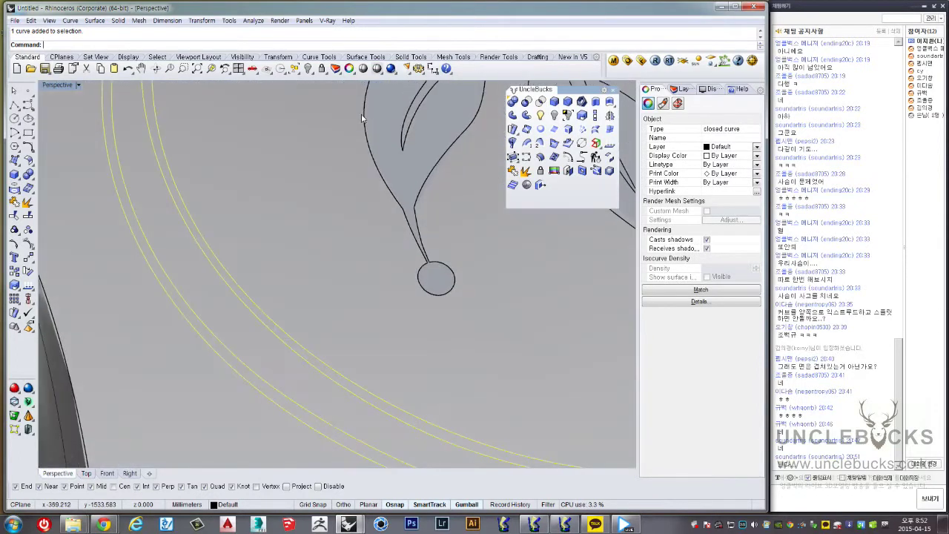
pyautogui.moveTo(363, 118); pyautogui.dragTo(369, 195, button='right')
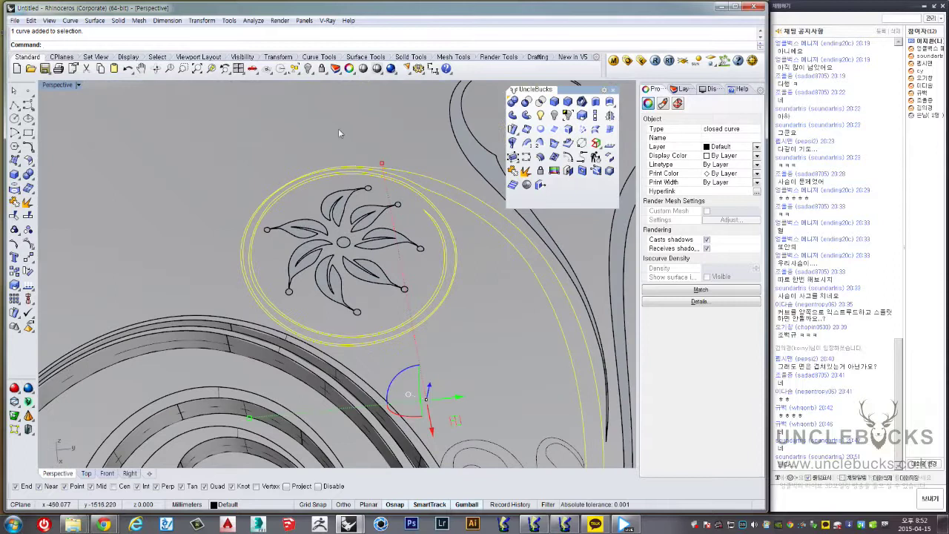
pyautogui.click(526, 129)
pyautogui.click(28, 202)
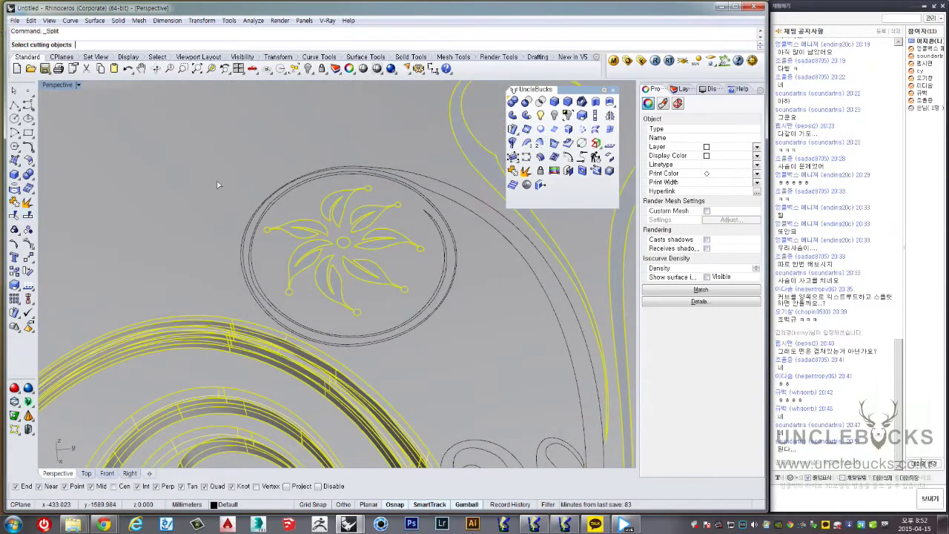
pyautogui.hotkey('ctrl', 'z')
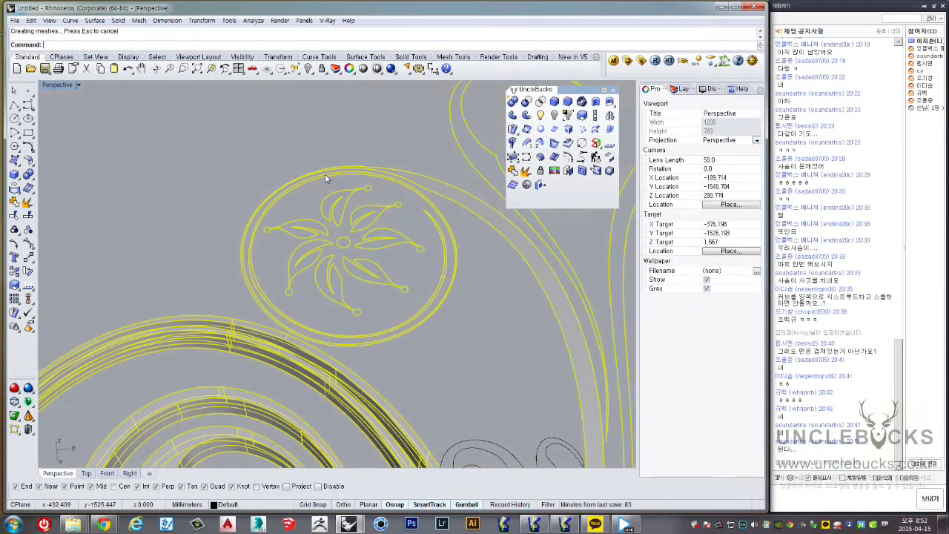
pyautogui.moveTo(325, 174); pyautogui.dragTo(434, 256, button='right')
pyautogui.scroll(3, 434, 255)
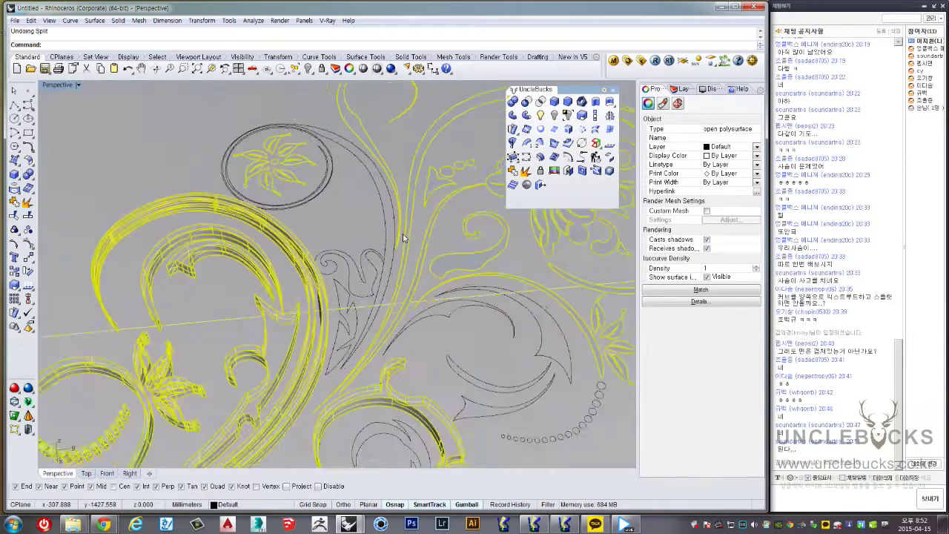
pyautogui.scroll(2, 373, 297)
pyautogui.click(374, 299)
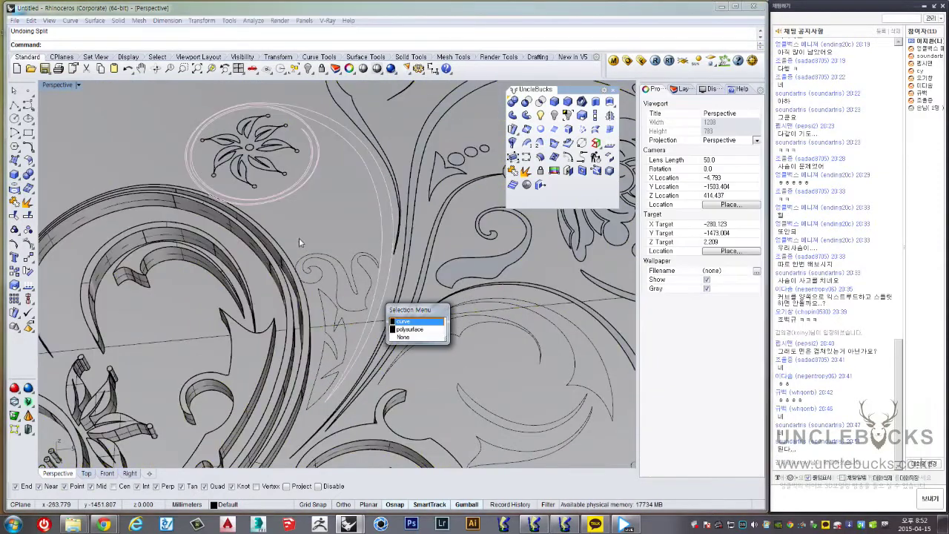
pyautogui.click(404, 319)
pyautogui.moveTo(349, 303); pyautogui.dragTo(133, 136, button='right')
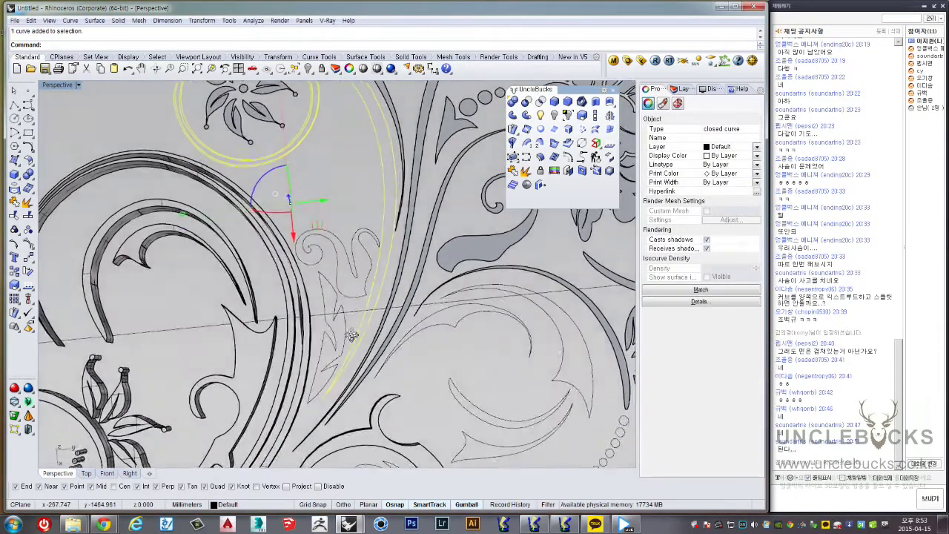
pyautogui.moveTo(235, 183); pyautogui.dragTo(241, 146, button='right')
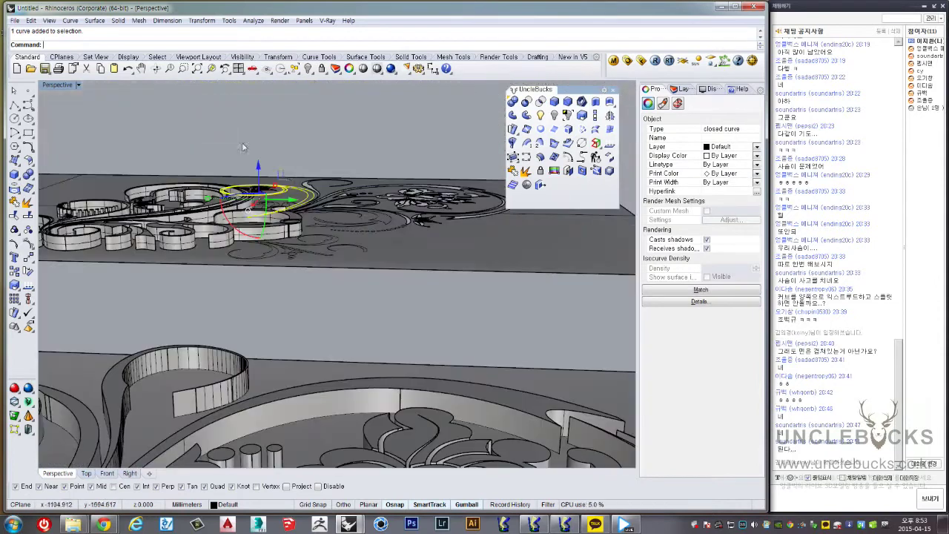
pyautogui.click(258, 182)
# Extrude the medallion ring circle into a closed cylindrical wall
pyautogui.moveTo(258, 182); pyautogui.dragTo(398, 207, button='right')
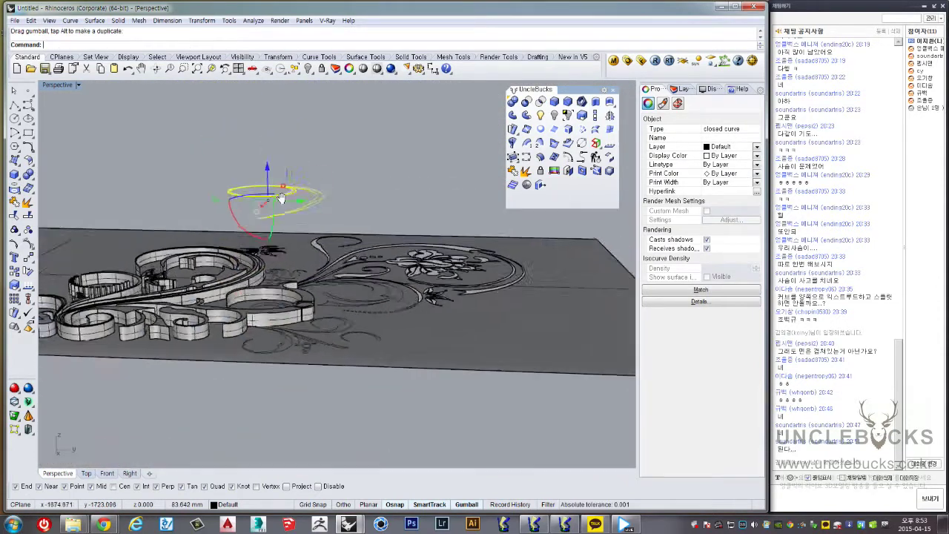
pyautogui.click(597, 104)
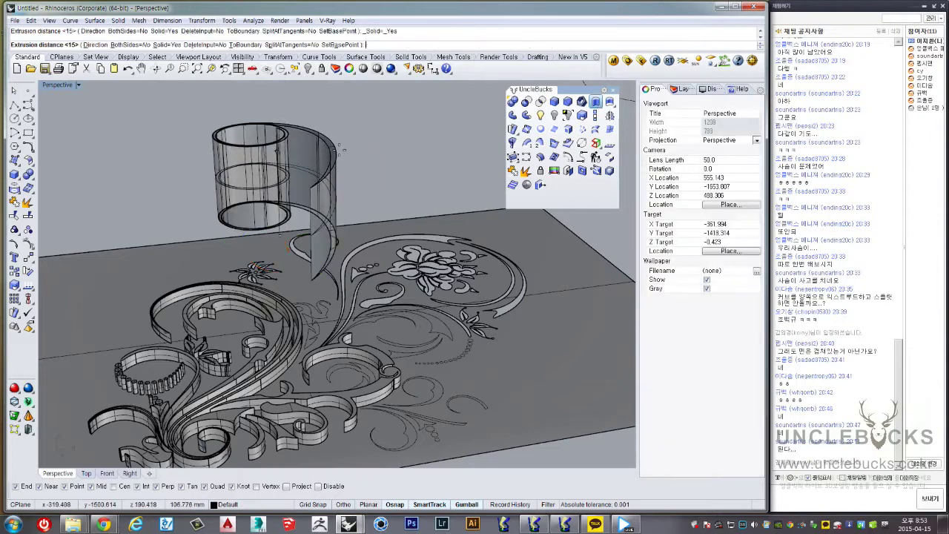
pyautogui.scroll(3, 304, 178)
pyautogui.scroll(3, 290, 204)
pyautogui.scroll(-3, 289, 196)
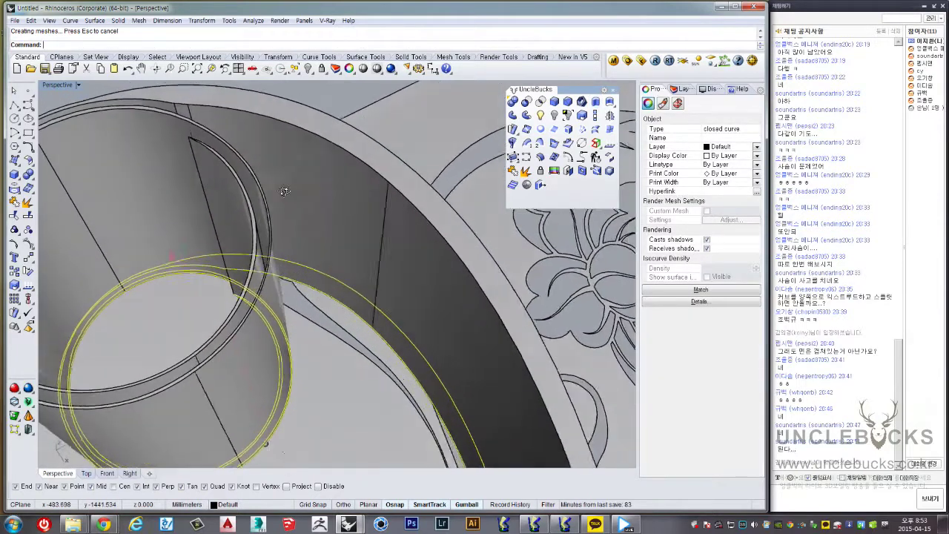
pyautogui.scroll(-3, 289, 181)
pyautogui.scroll(-3, 289, 182)
pyautogui.scroll(-2, 292, 163)
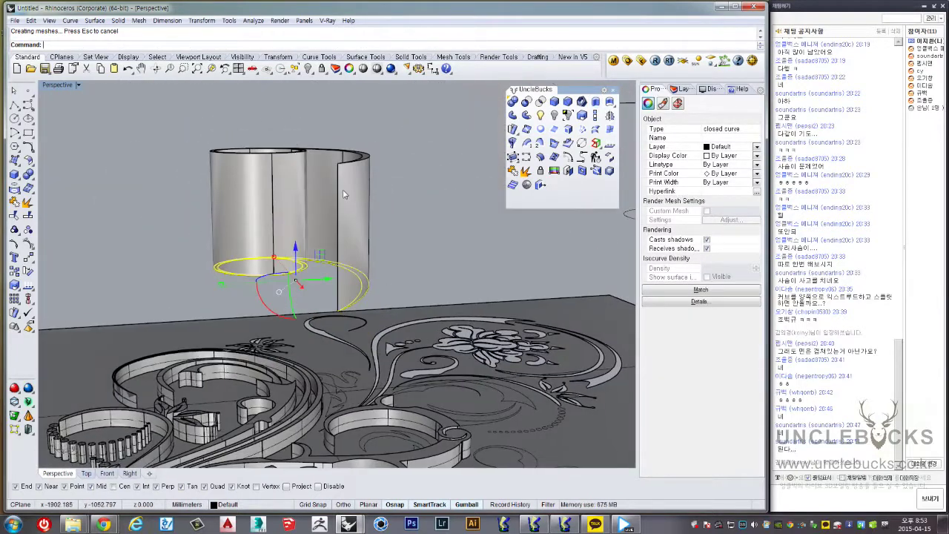
# Pick the scrollwork polysurface as the base solid and start Boolean Difference
pyautogui.click(289, 200)
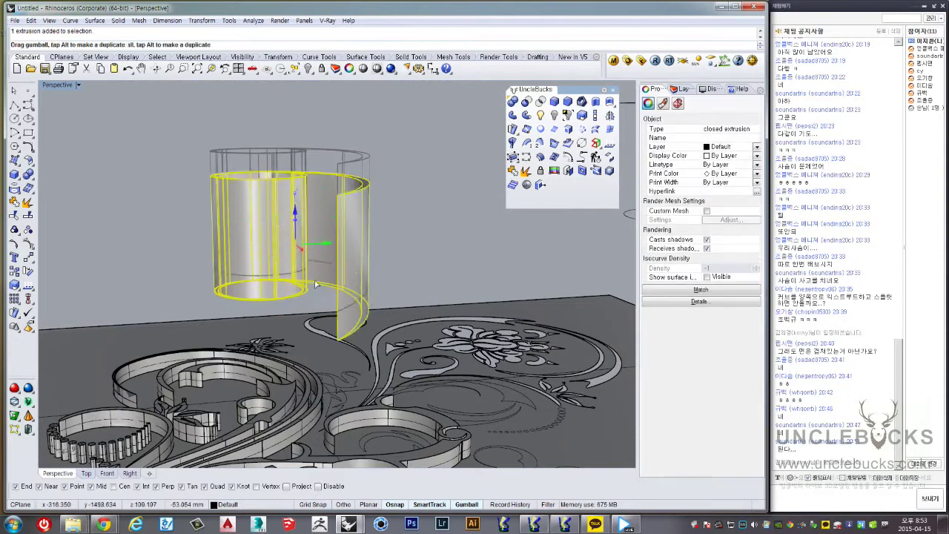
pyautogui.press('Escape')
pyautogui.scroll(2, 244, 297)
pyautogui.scroll(2, 236, 309)
pyautogui.scroll(3, 178, 313)
pyautogui.click(178, 313)
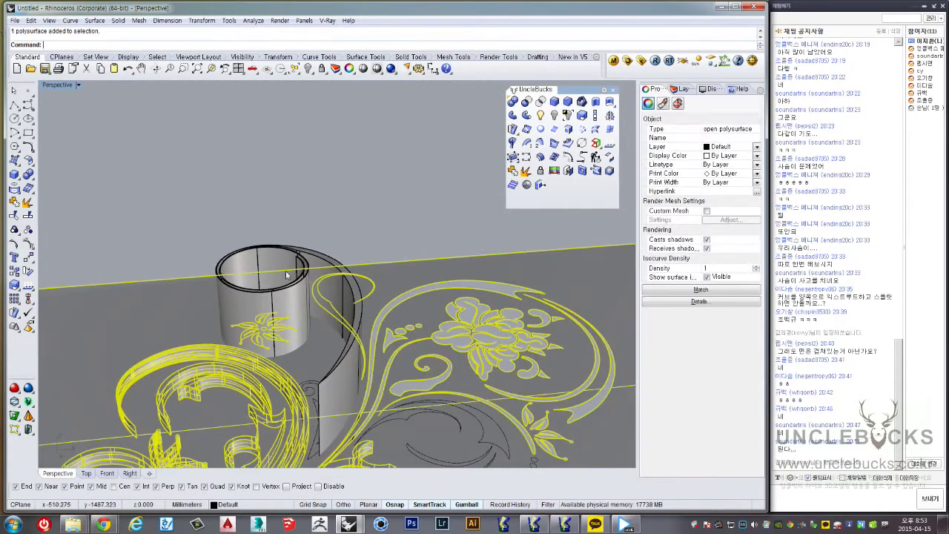
pyautogui.moveTo(178, 313); pyautogui.dragTo(114, 214, button='right')
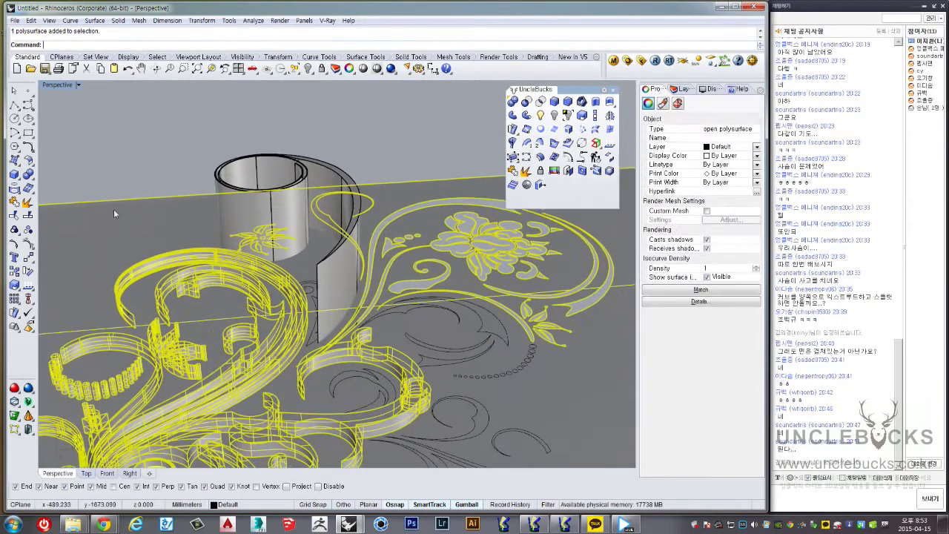
pyautogui.click(28, 175)
pyautogui.click(159, 206)
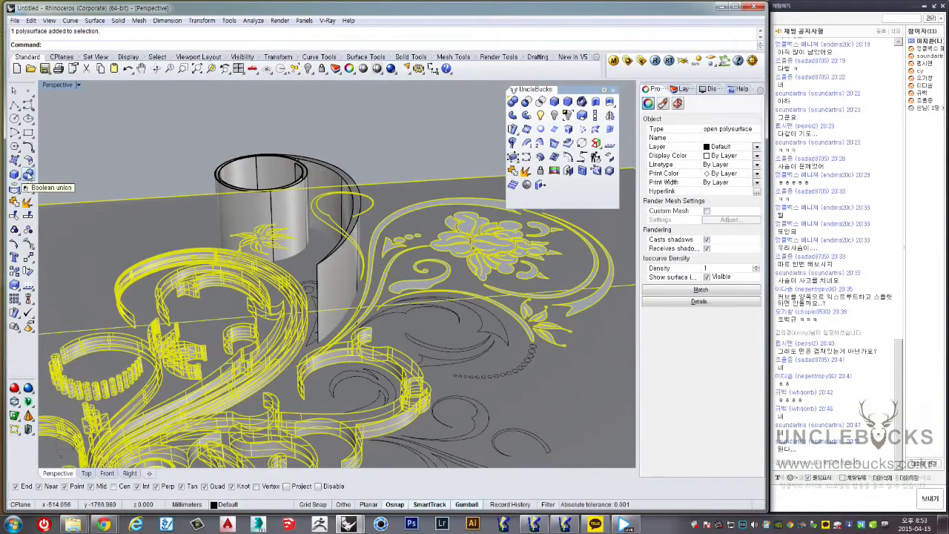
pyautogui.click(56, 179)
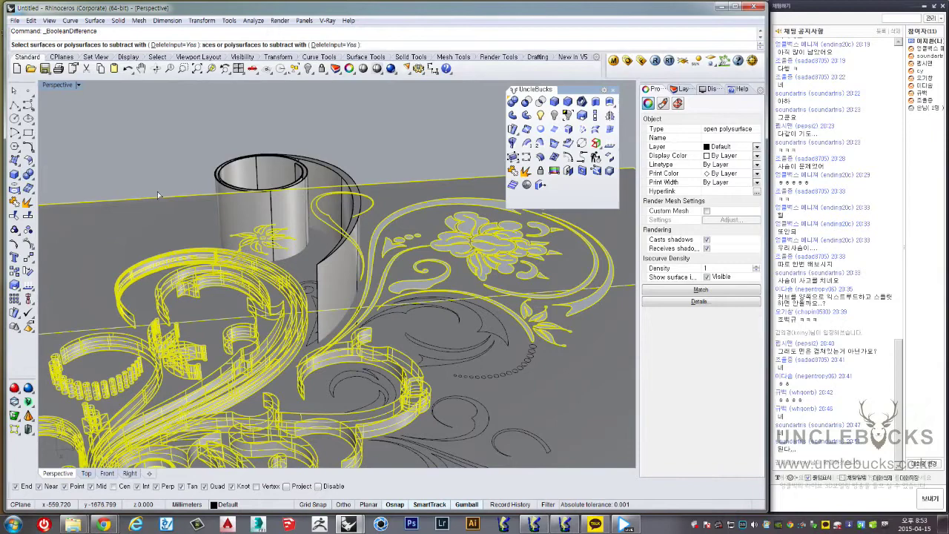
# Subtract the cylinder from the scrollwork and explode the ornament into 329 surfaces
pyautogui.click(227, 167)
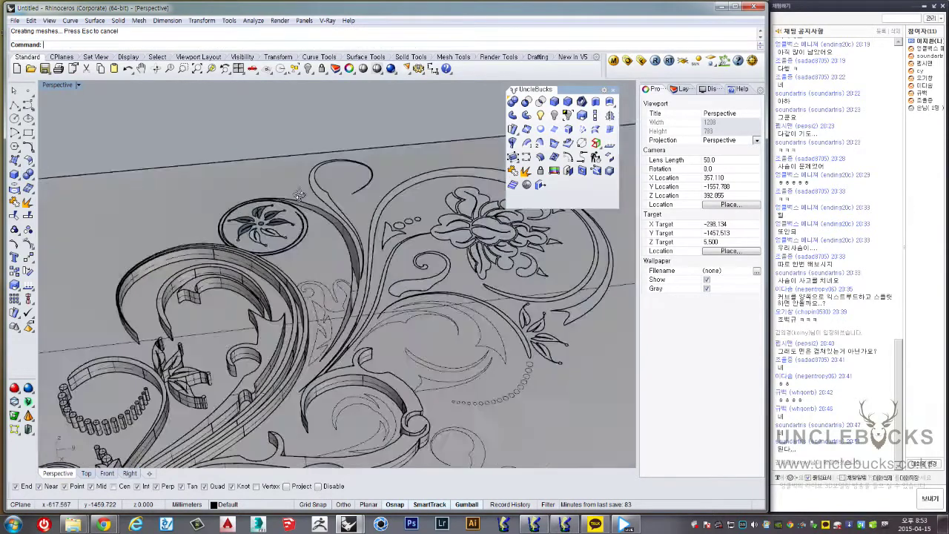
pyautogui.moveTo(230, 162)
pyautogui.mouseDown(button='right')
pyautogui.moveTo(297, 273)
pyautogui.moveTo(392, 204)
pyautogui.mouseUp(button='right')
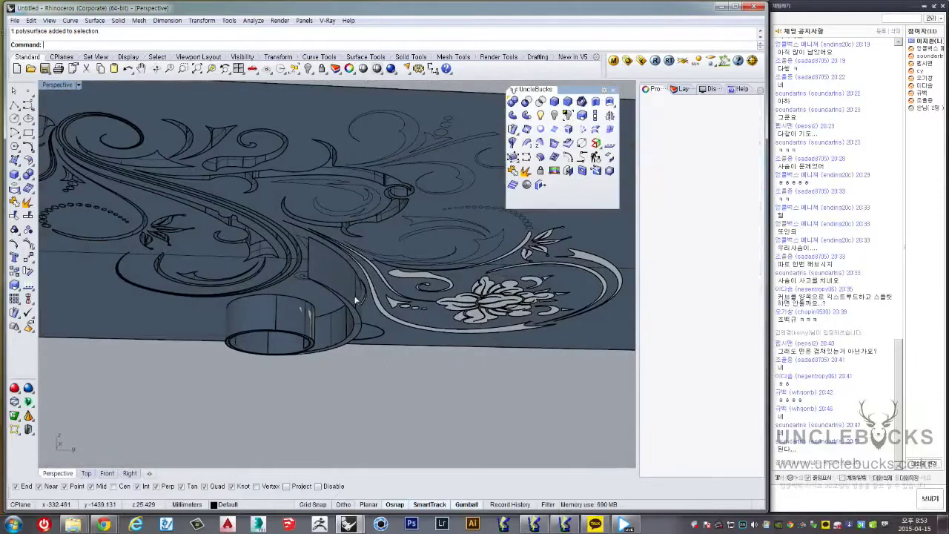
pyautogui.click(391, 204)
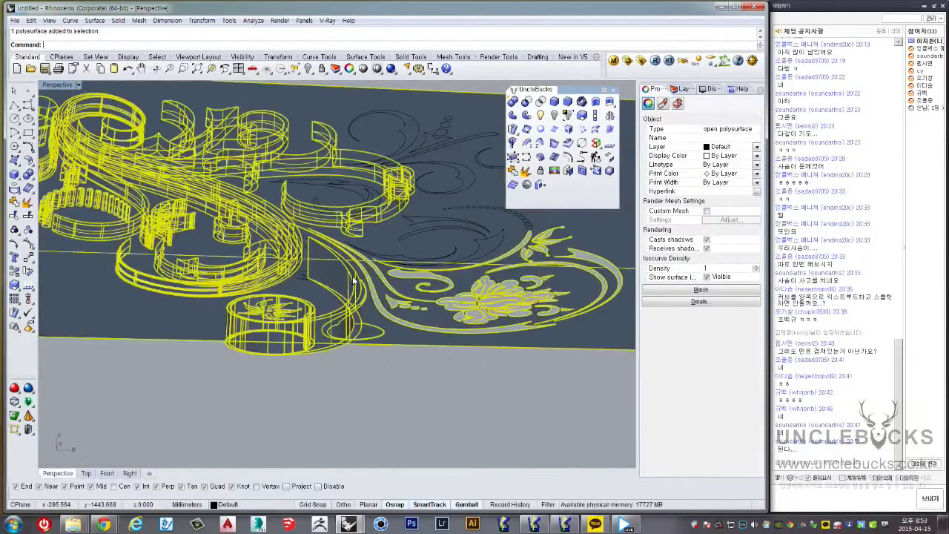
pyautogui.moveTo(391, 204); pyautogui.dragTo(76, 291, button='right')
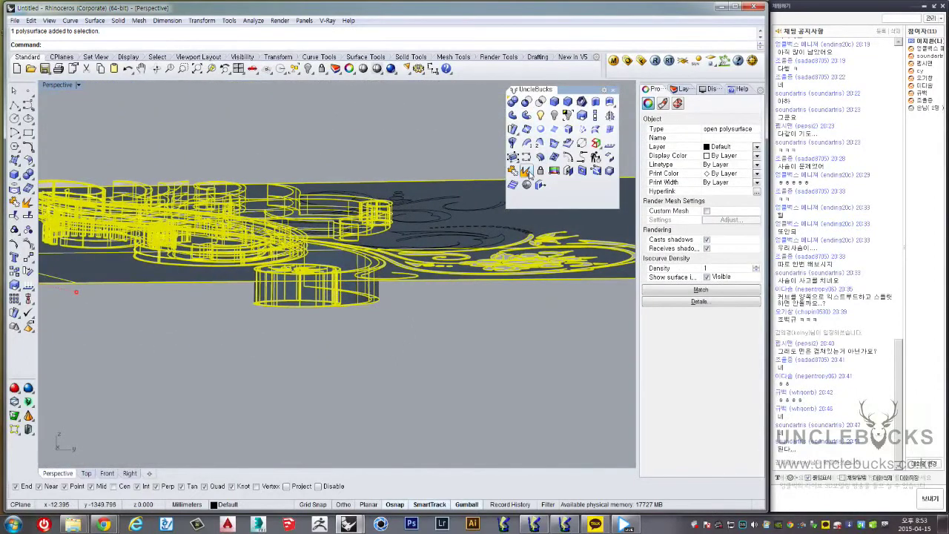
pyautogui.moveTo(386, 258); pyautogui.dragTo(217, 351, button='right')
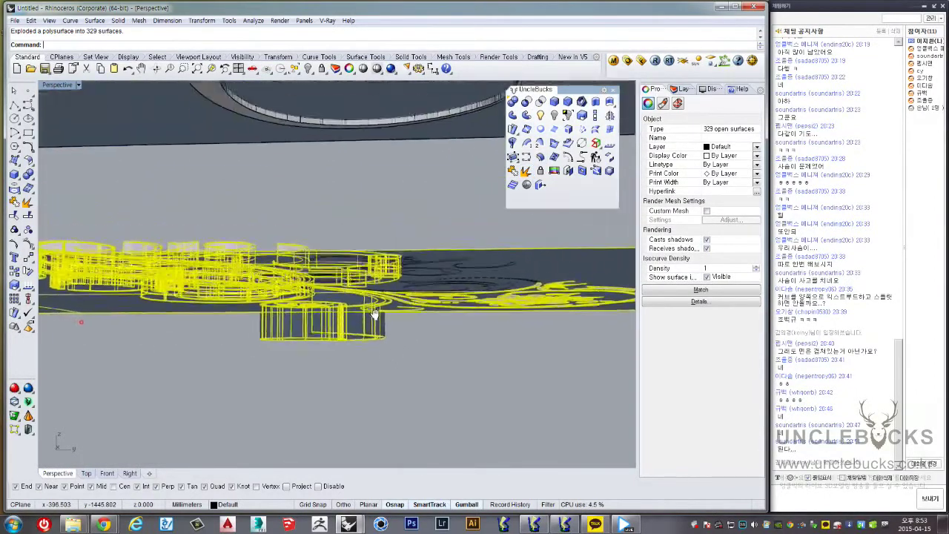
# Delete the leftover cylinder from around the medallion
pyautogui.click(296, 330)
pyautogui.moveTo(296, 330)
pyautogui.mouseDown(button='right')
pyautogui.moveTo(320, 212)
pyautogui.moveTo(414, 341)
pyautogui.moveTo(364, 243)
pyautogui.moveTo(323, 236)
pyautogui.mouseUp(button='right')
pyautogui.press('Delete')
pyautogui.scroll(5, 320, 212)
pyautogui.scroll(-5, 414, 341)
pyautogui.scroll(3, 328, 241)
pyautogui.scroll(3, 329, 240)
pyautogui.scroll(3, 317, 231)
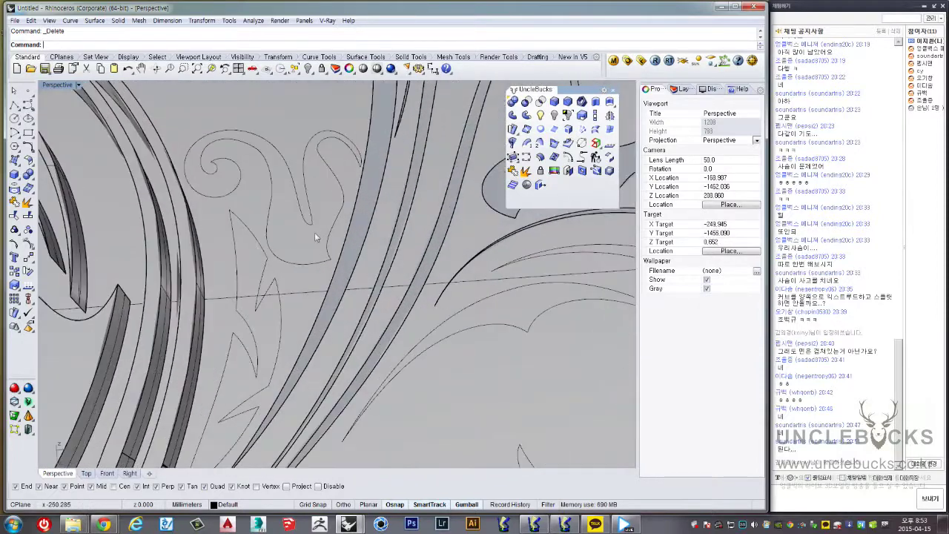
pyautogui.click(318, 237)
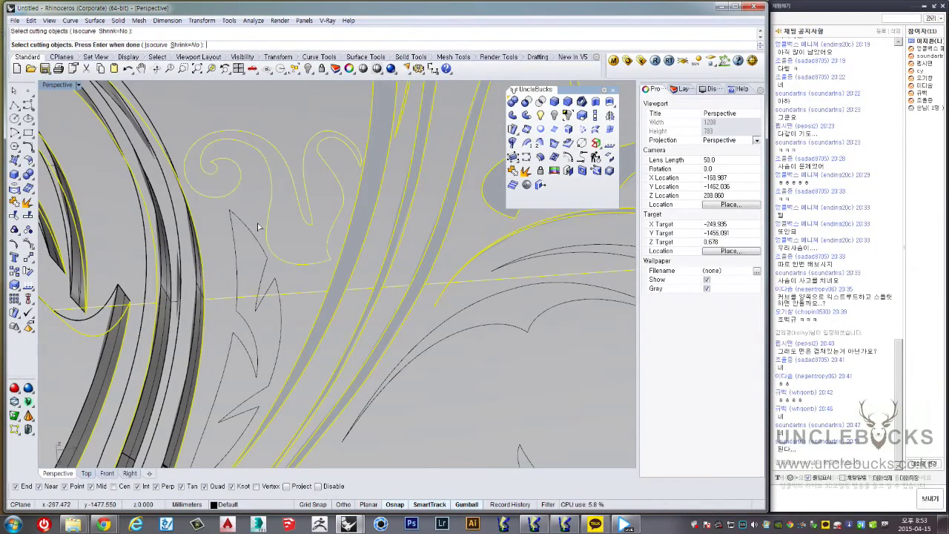
pyautogui.scroll(-4, 255, 241)
pyautogui.press('Return')
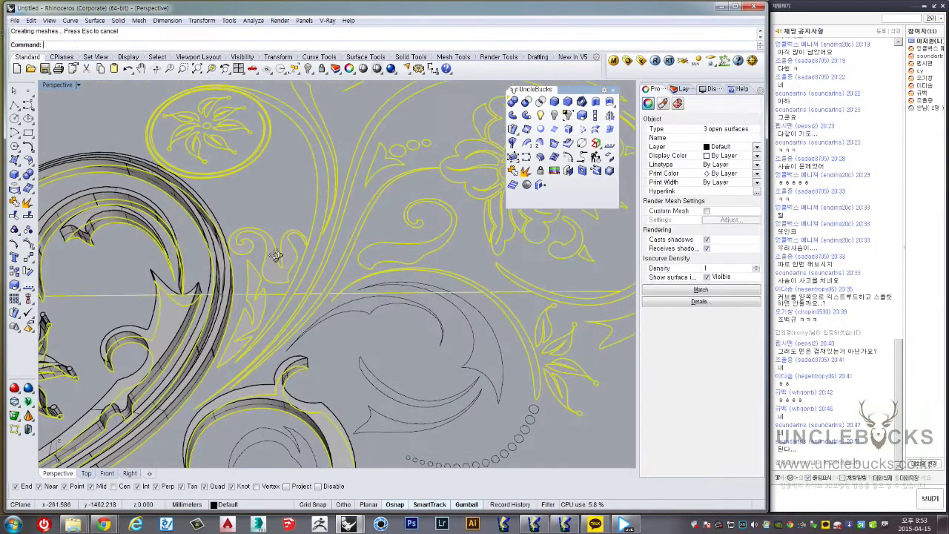
pyautogui.scroll(-5, 282, 263)
pyautogui.hotkey('ctrl', 'z')
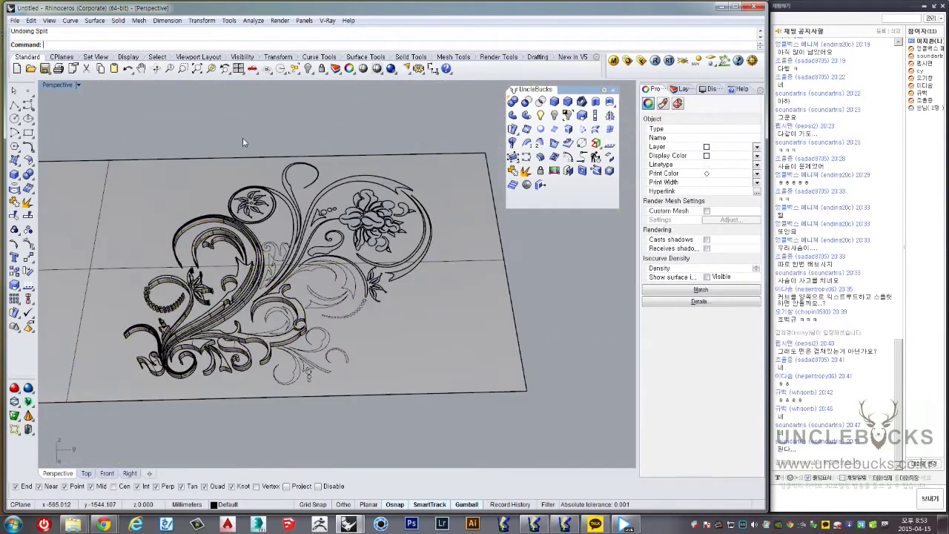
# Select both small closed leaf curves from the overlapping-objects list
pyautogui.scroll(3, 282, 252)
pyautogui.scroll(3, 281, 259)
pyautogui.click(283, 263)
pyautogui.rightClick(302, 297)
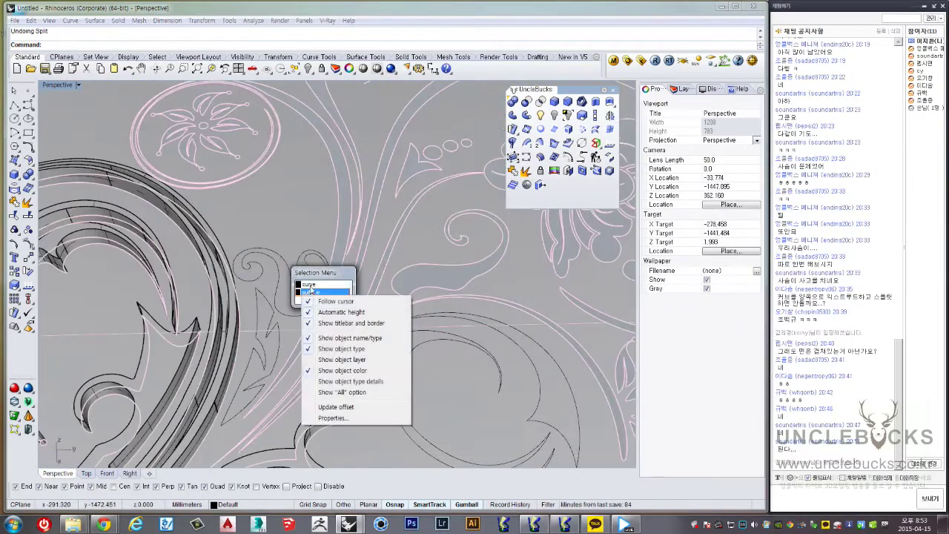
pyautogui.click(309, 285)
pyautogui.click(310, 284)
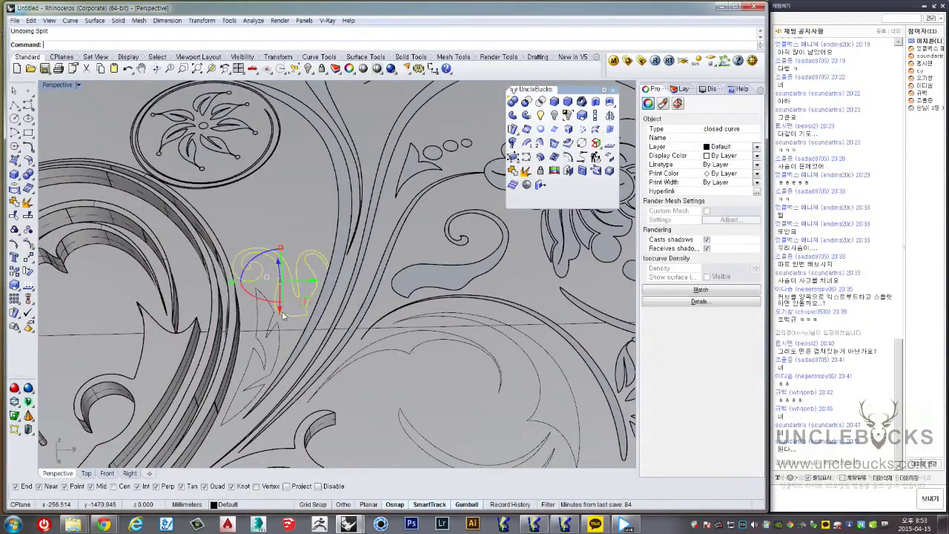
pyautogui.moveTo(282, 315); pyautogui.dragTo(307, 309, button='right')
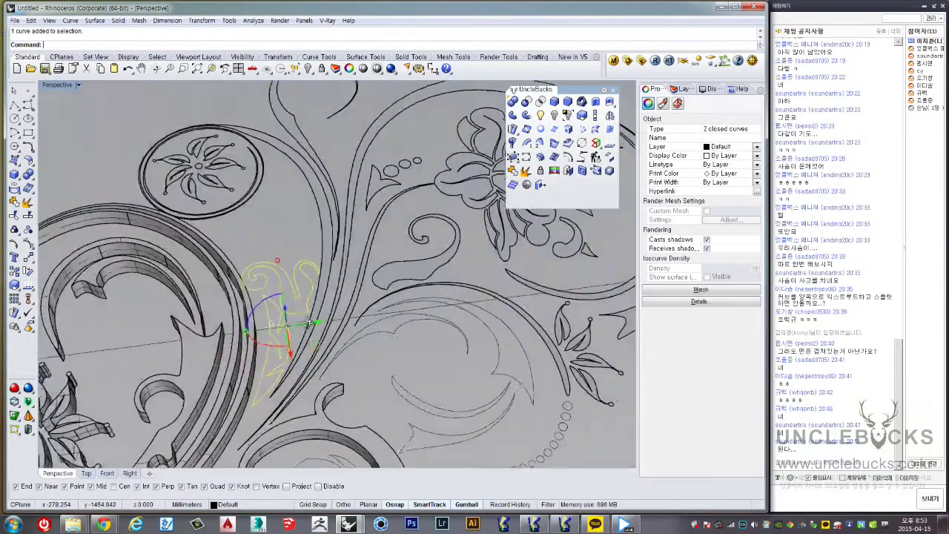
pyautogui.scroll(-5, 307, 309)
pyautogui.scroll(-5, 304, 296)
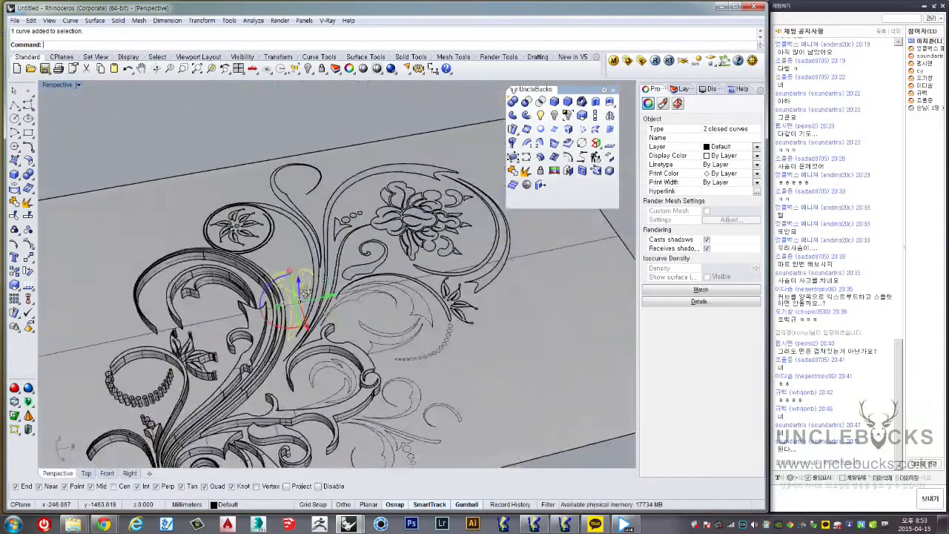
pyautogui.scroll(-3, 300, 282)
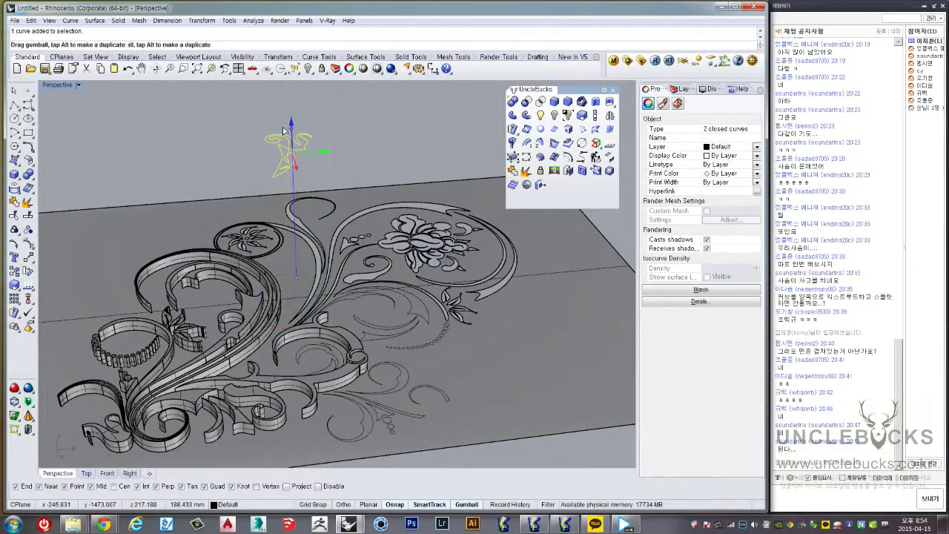
# Lift the two leaf curves straight up above the relief with the gumball
pyautogui.moveTo(282, 130); pyautogui.dragTo(283, 132)
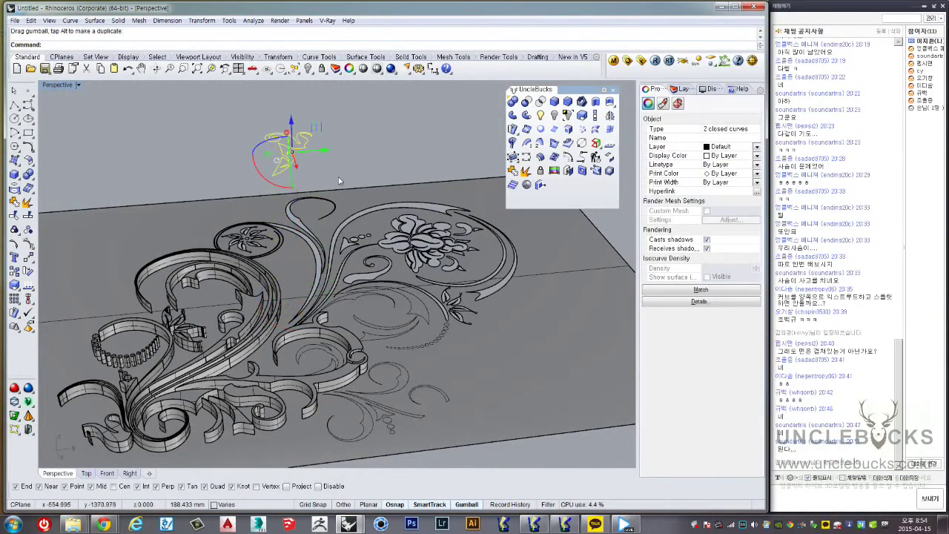
pyautogui.scroll(3, 332, 162)
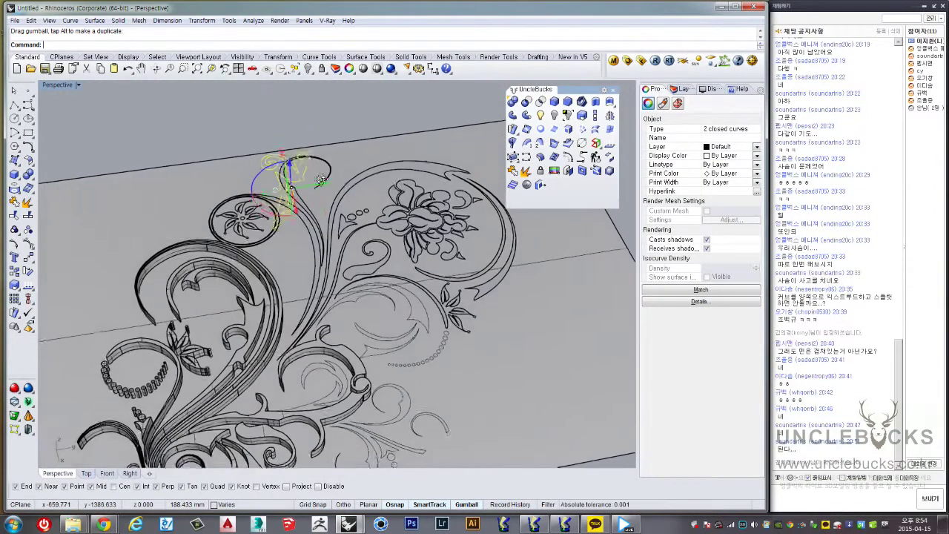
pyautogui.scroll(2, 296, 221)
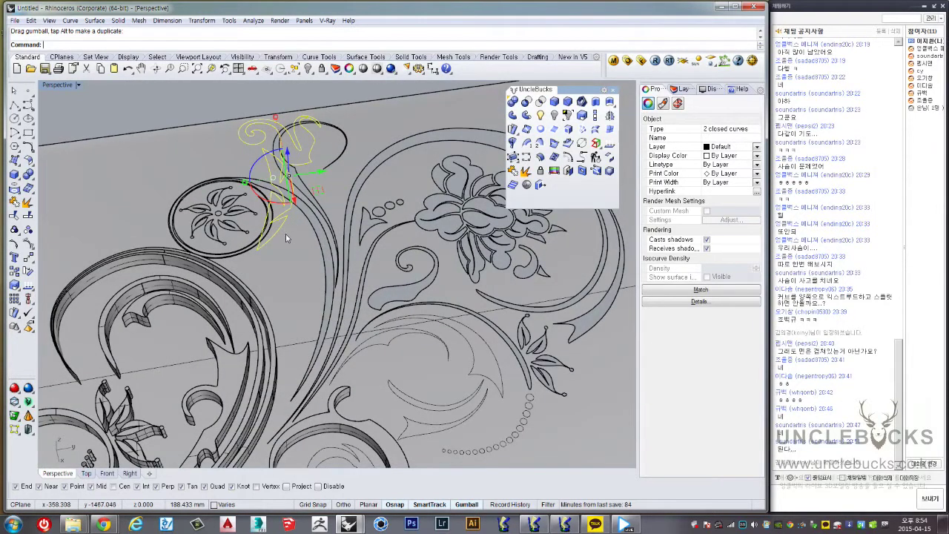
pyautogui.scroll(-3, 281, 226)
pyautogui.scroll(-2, 275, 221)
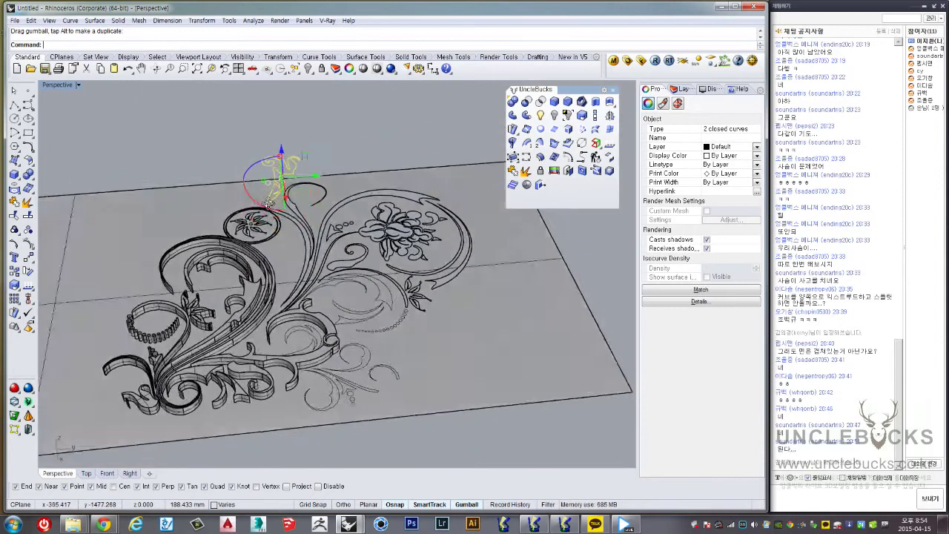
pyautogui.scroll(-2, 268, 217)
pyautogui.scroll(-2, 267, 216)
pyautogui.scroll(-2, 282, 208)
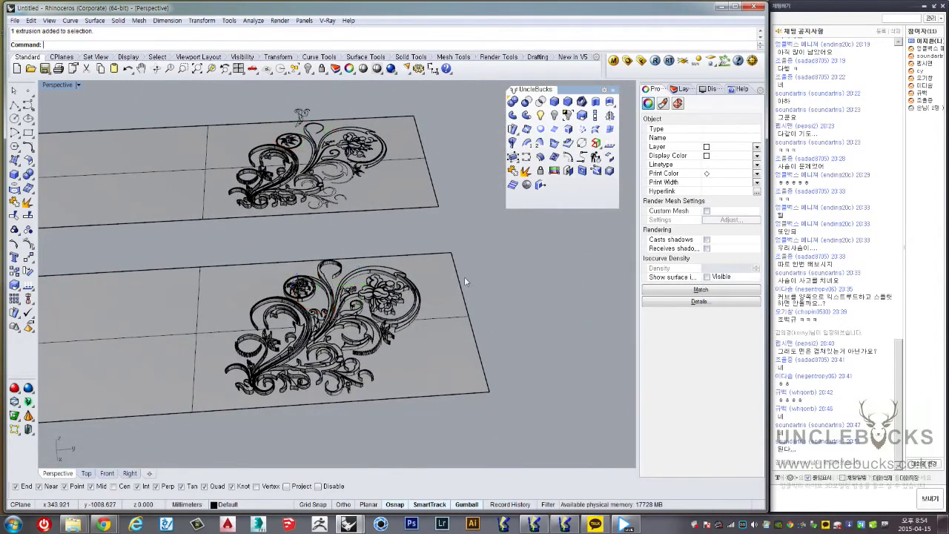
pyautogui.scroll(3, 465, 280)
pyautogui.click(347, 524)
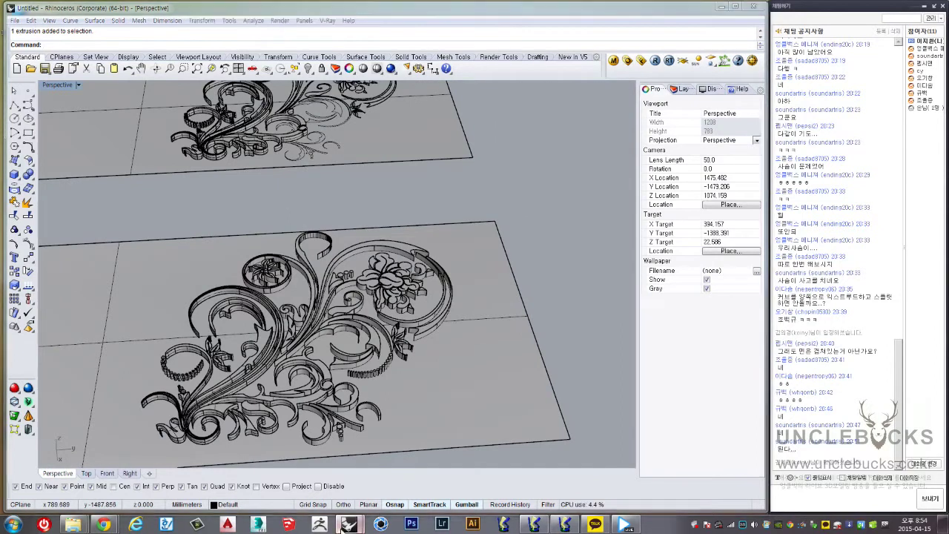
pyautogui.click(395, 482)
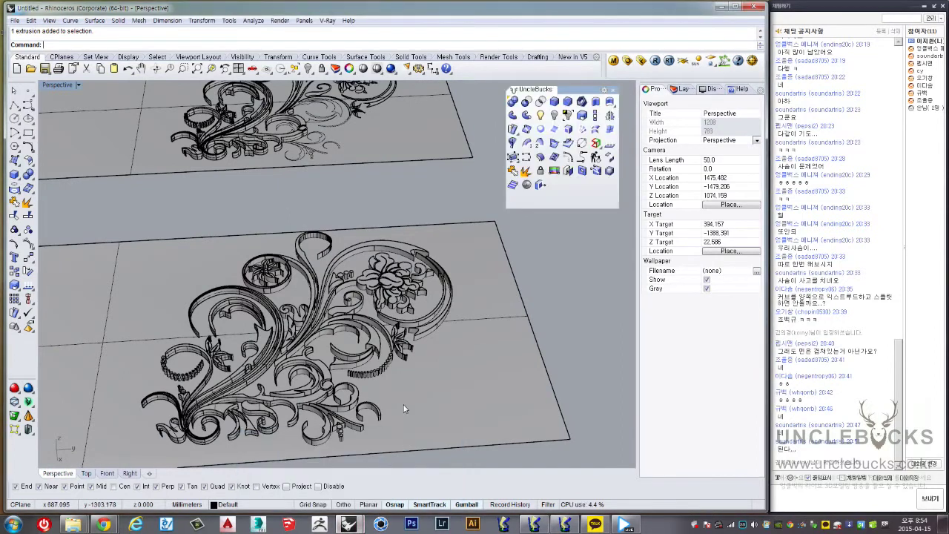
pyautogui.click(348, 525)
pyautogui.click(355, 490)
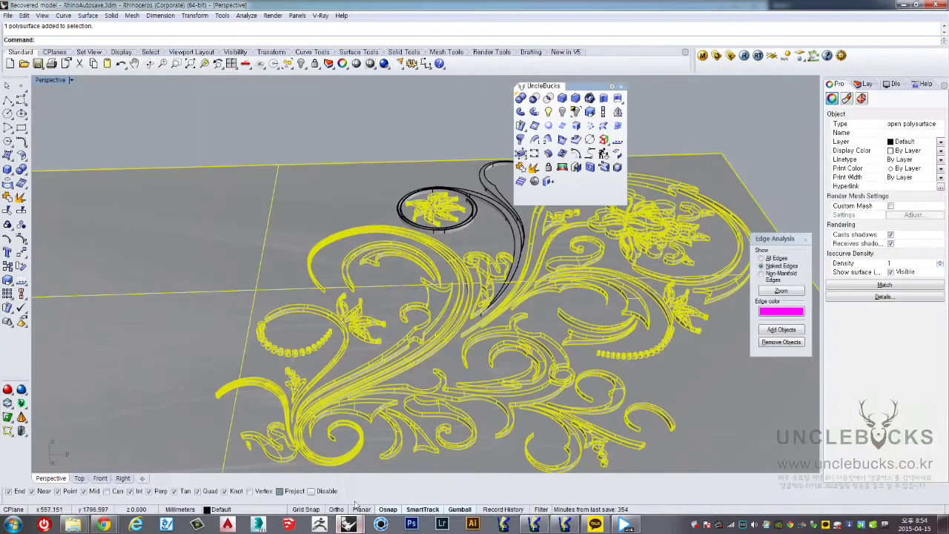
pyautogui.click(361, 200)
pyautogui.moveTo(362, 200); pyautogui.dragTo(393, 236, button='right')
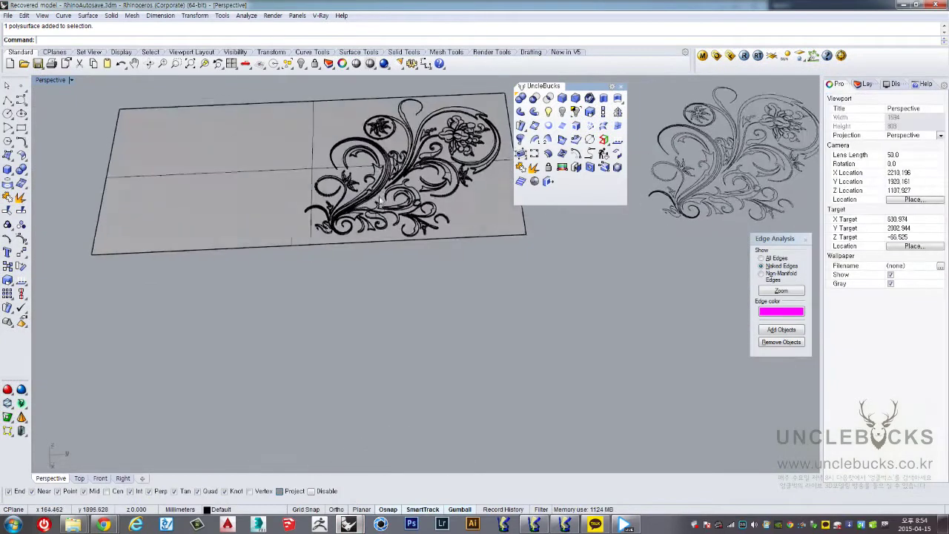
pyautogui.click(393, 235)
pyautogui.scroll(2, 415, 208)
pyautogui.scroll(3, 433, 191)
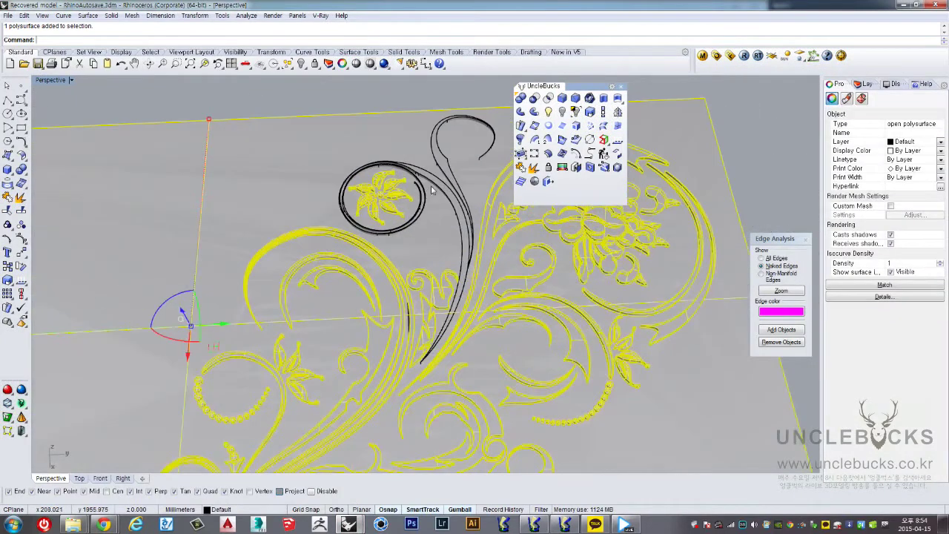
pyautogui.scroll(-3, 445, 169)
pyautogui.scroll(-3, 445, 169)
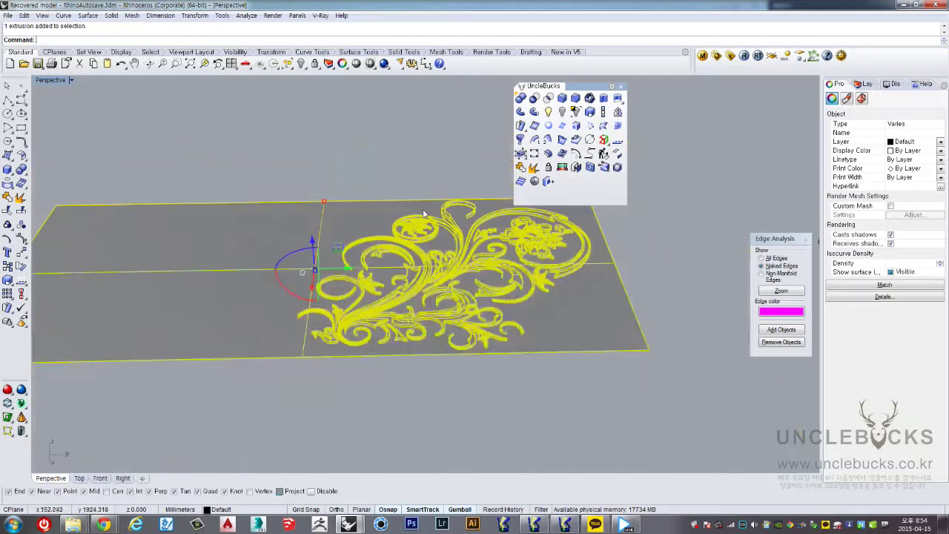
pyautogui.moveTo(445, 169)
pyautogui.mouseDown(button='right')
pyautogui.moveTo(324, 284)
pyautogui.moveTo(307, 261)
pyautogui.moveTo(326, 276)
pyautogui.mouseUp(button='right')
pyautogui.scroll(-3, 324, 284)
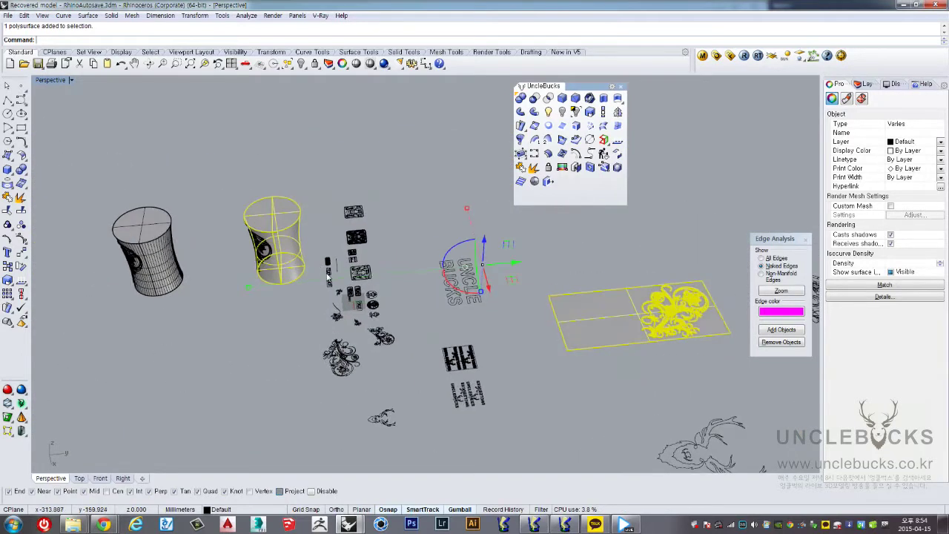
pyautogui.moveTo(348, 525)
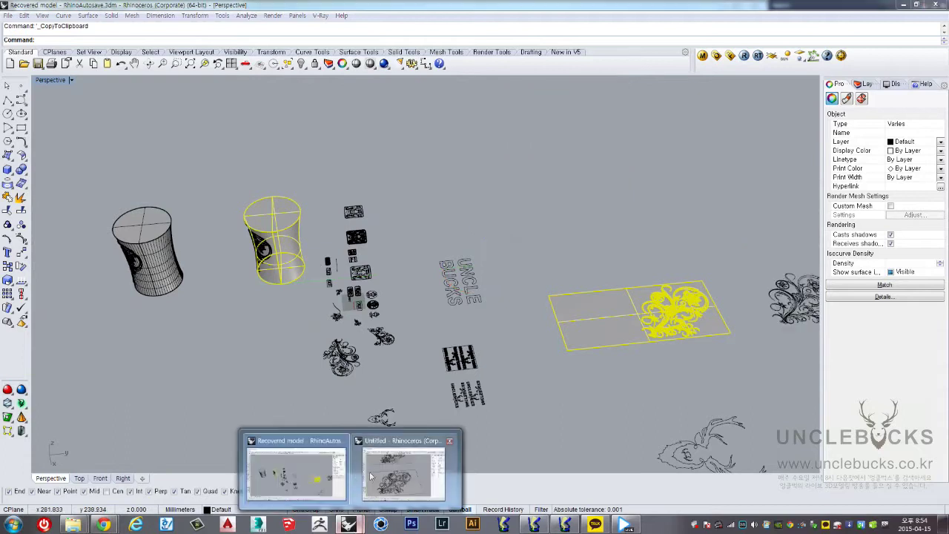
pyautogui.click(407, 474)
pyautogui.scroll(-5, 439, 382)
pyautogui.moveTo(438, 382); pyautogui.dragTo(442, 341, button='right')
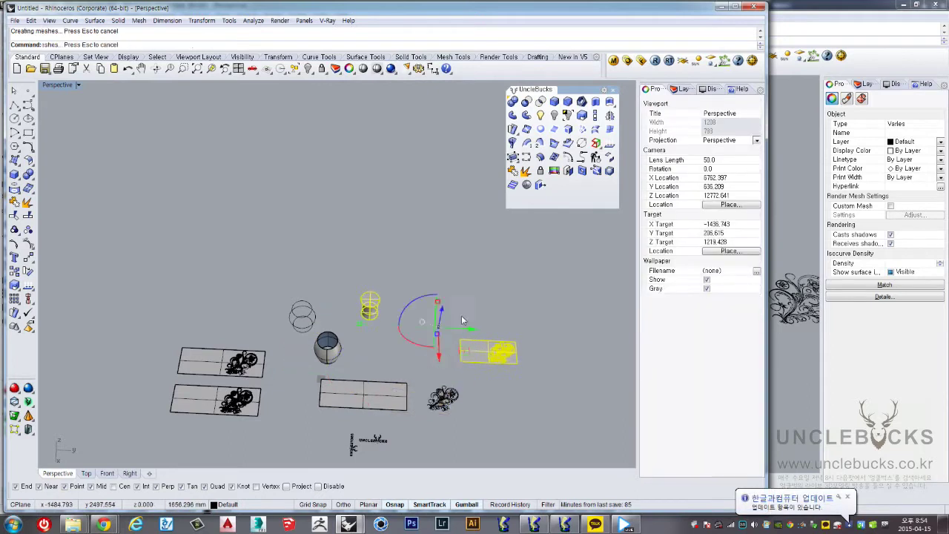
# Pick the ornamented plate as one polysurface to flow onto the hourglass cylinder
pyautogui.moveTo(459, 346); pyautogui.dragTo(460, 334, button='right')
pyautogui.scroll(5, 460, 330)
pyautogui.scroll(-3, 460, 328)
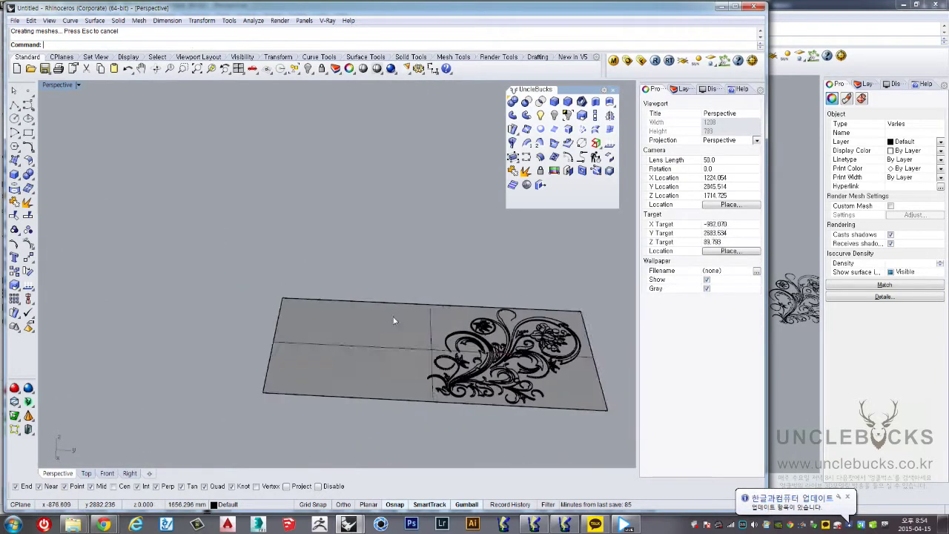
pyautogui.click(373, 324)
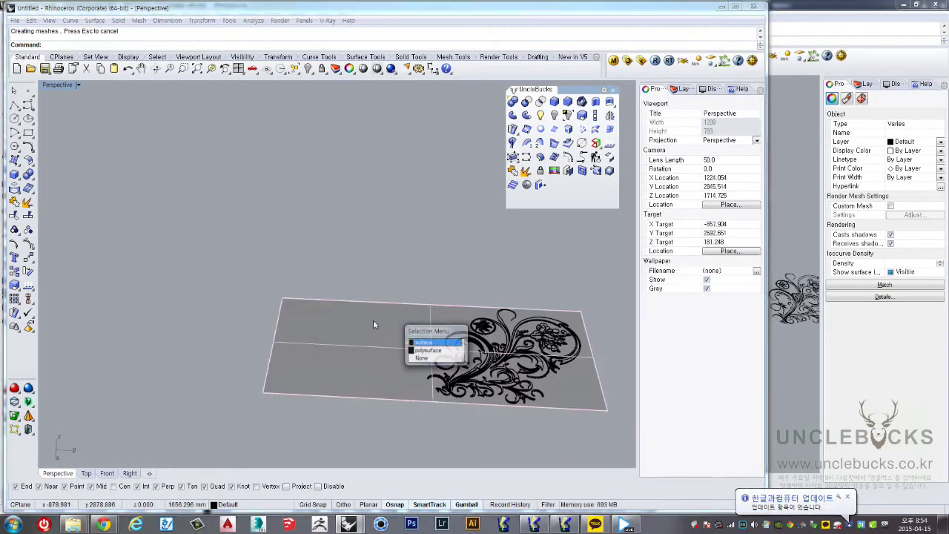
pyautogui.click(428, 352)
pyautogui.scroll(2, 416, 294)
pyautogui.scroll(-2, 416, 294)
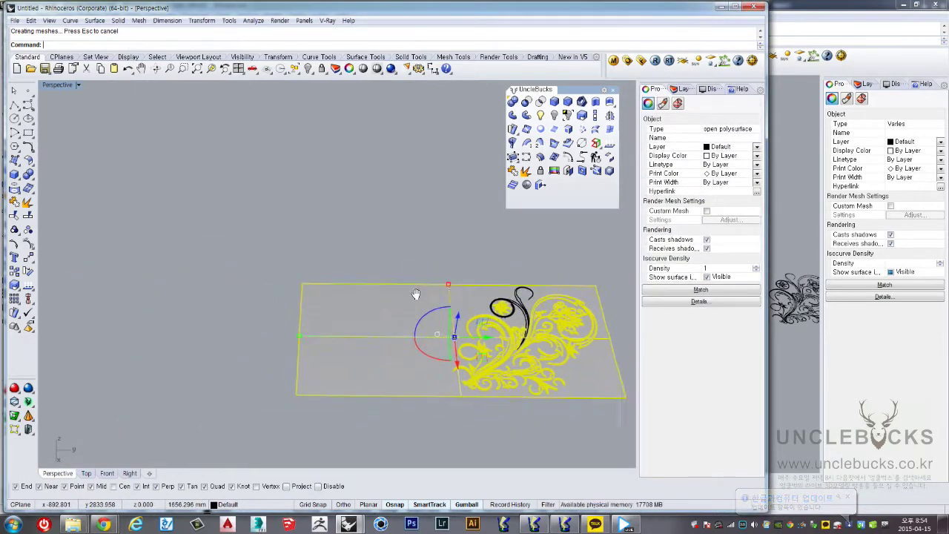
pyautogui.scroll(1, 416, 294)
pyautogui.scroll(-2, 429, 294)
pyautogui.scroll(-2, 415, 295)
pyautogui.scroll(-1, 387, 296)
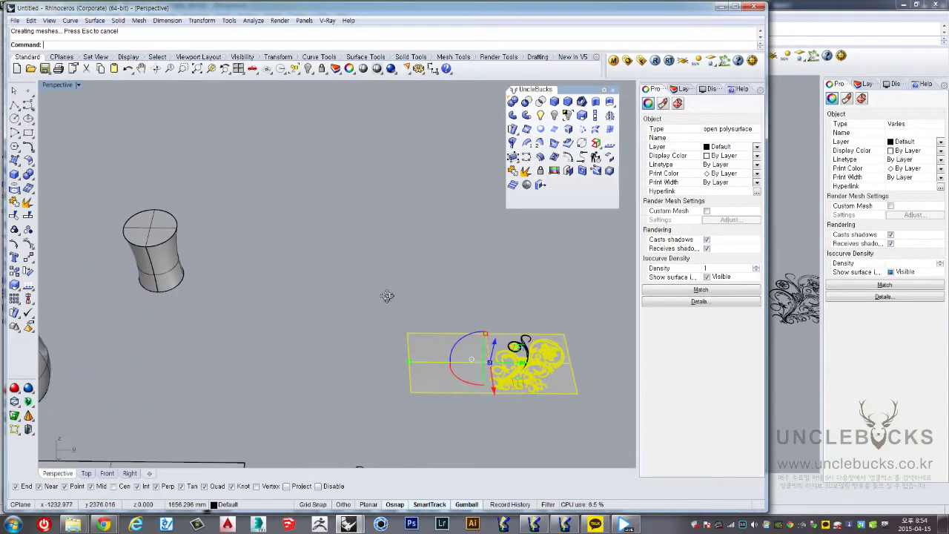
pyautogui.scroll(1, 513, 245)
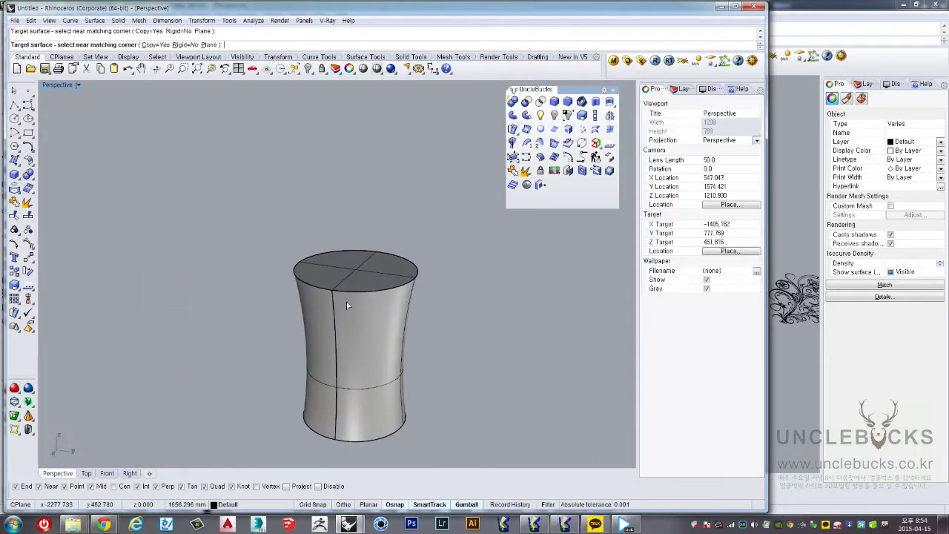
# Wrap the relief onto the hourglass cylinder and select the wrapped ornament polysurface
pyautogui.click(346, 301)
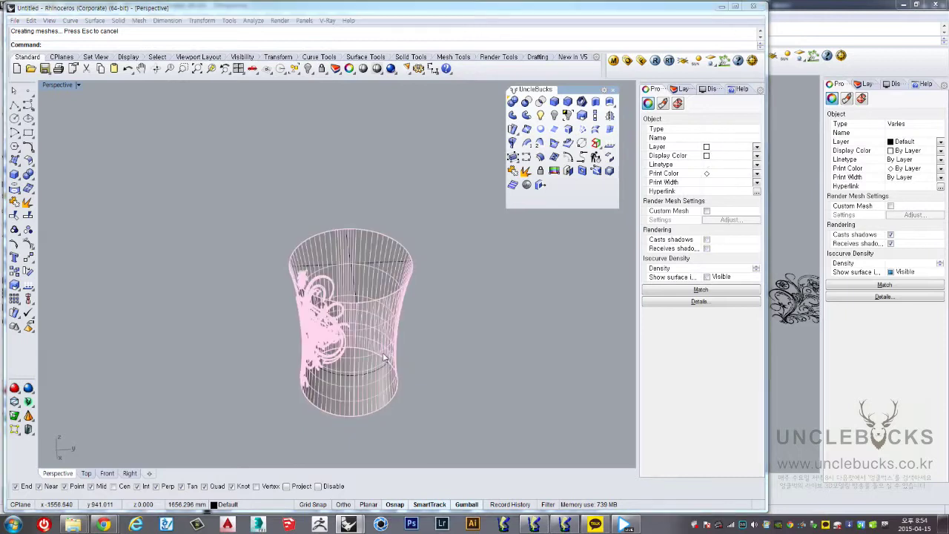
pyautogui.click(410, 380)
pyautogui.click(410, 380)
pyautogui.scroll(-3, 417, 381)
pyautogui.moveTo(416, 381)
pyautogui.mouseDown(button='right')
pyautogui.moveTo(331, 338)
pyautogui.moveTo(291, 279)
pyautogui.mouseUp(button='right')
# Move the wrapped ornament off to the side and clear the selection
pyautogui.moveTo(291, 279); pyautogui.dragTo(469, 322)
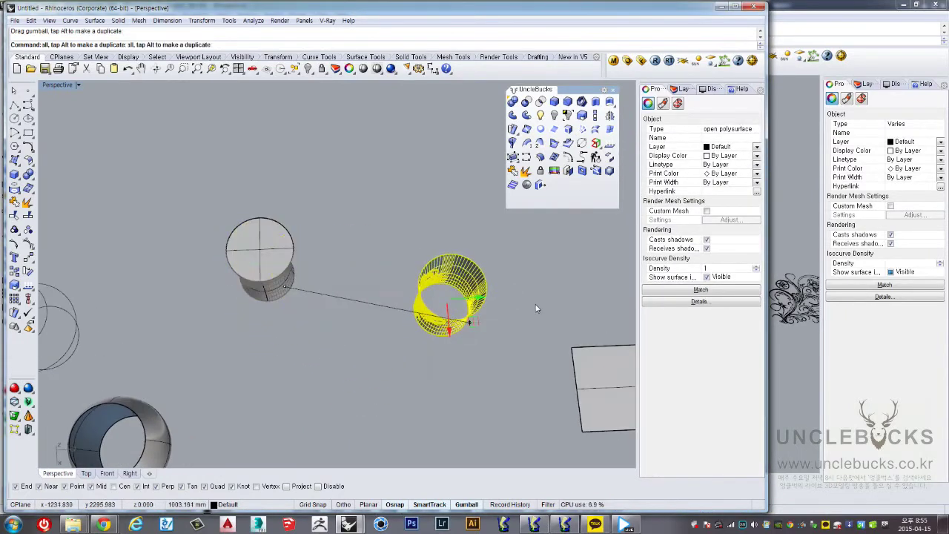
pyautogui.moveTo(537, 308)
pyautogui.mouseDown(button='right')
pyautogui.moveTo(361, 306)
pyautogui.moveTo(360, 214)
pyautogui.mouseUp(button='right')
pyautogui.press('Escape')
pyautogui.moveTo(383, 286)
pyautogui.mouseDown(button='right')
pyautogui.moveTo(512, 316)
pyautogui.moveTo(337, 299)
pyautogui.mouseUp(button='right')
pyautogui.scroll(2, 336, 299)
pyautogui.scroll(2, 336, 299)
# Select the whole ornament panel as a polysurface beneath the rosette ring
pyautogui.scroll(2, 337, 300)
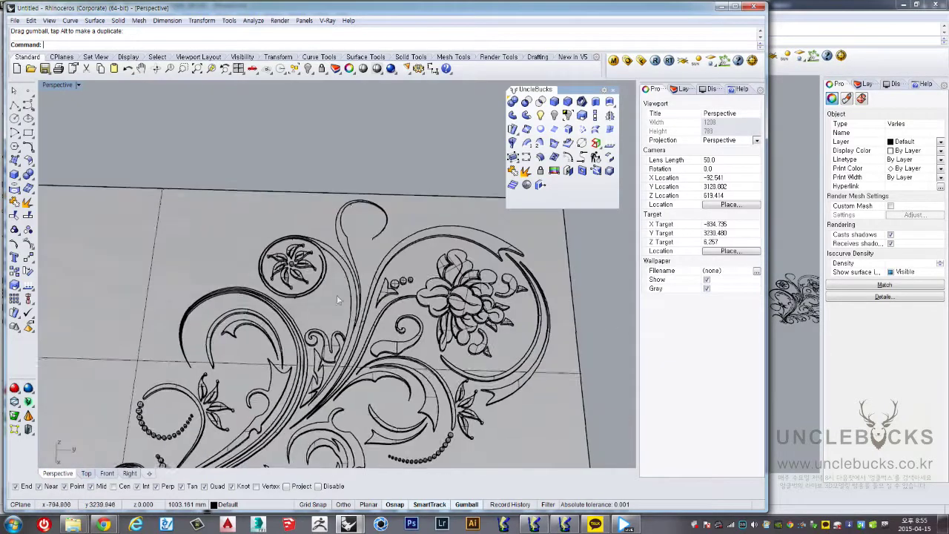
pyautogui.scroll(2, 336, 299)
pyautogui.click(313, 237)
pyautogui.click(363, 220)
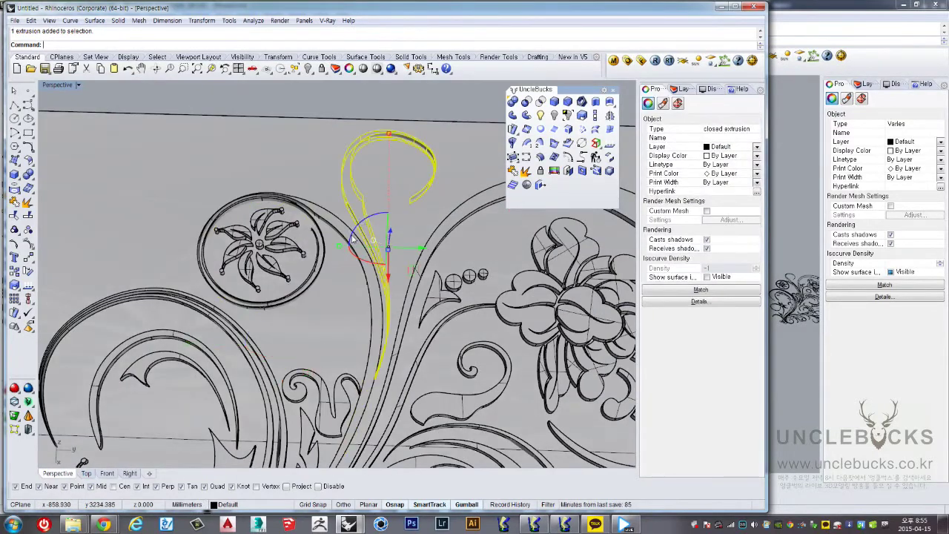
pyautogui.click(339, 223)
pyautogui.scroll(-3, 358, 213)
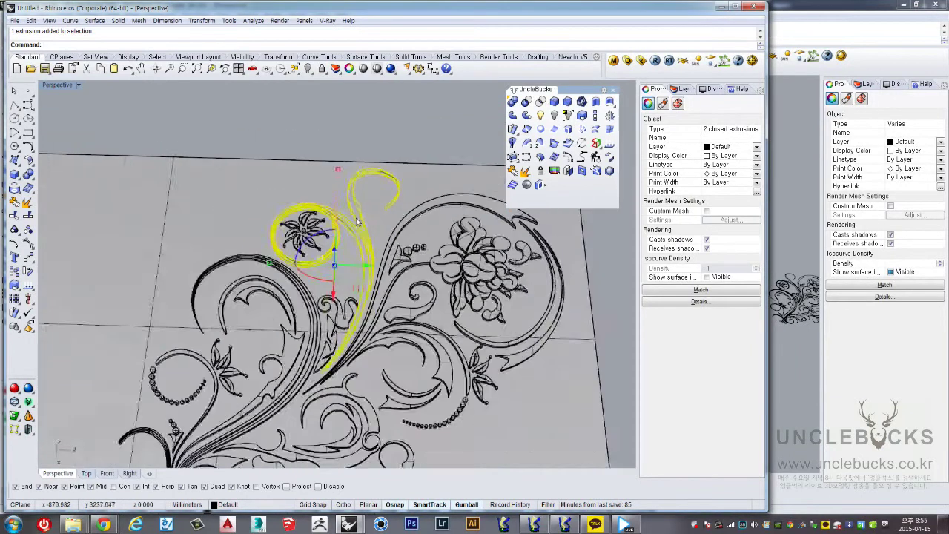
pyautogui.scroll(-2, 358, 213)
pyautogui.click(391, 211)
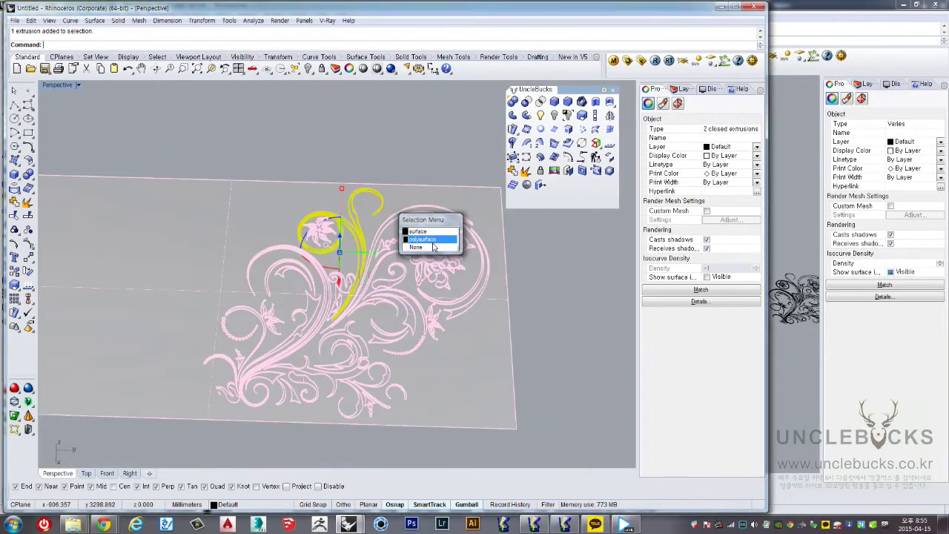
pyautogui.click(427, 239)
pyautogui.scroll(-3, 437, 253)
# Copy the ornament panel to the right beside the original
pyautogui.keyDown('shift'); pyautogui.moveTo(455, 268); pyautogui.dragTo(200, 275, button='right'); pyautogui.keyUp('shift')
pyautogui.moveTo(123, 274); pyautogui.dragTo(519, 276)
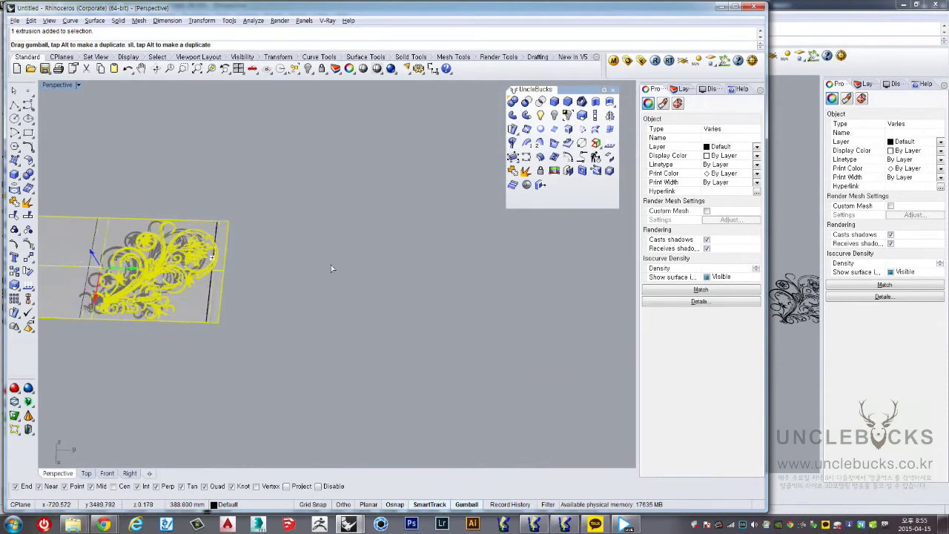
pyautogui.click(353, 208)
pyautogui.scroll(2, 349, 230)
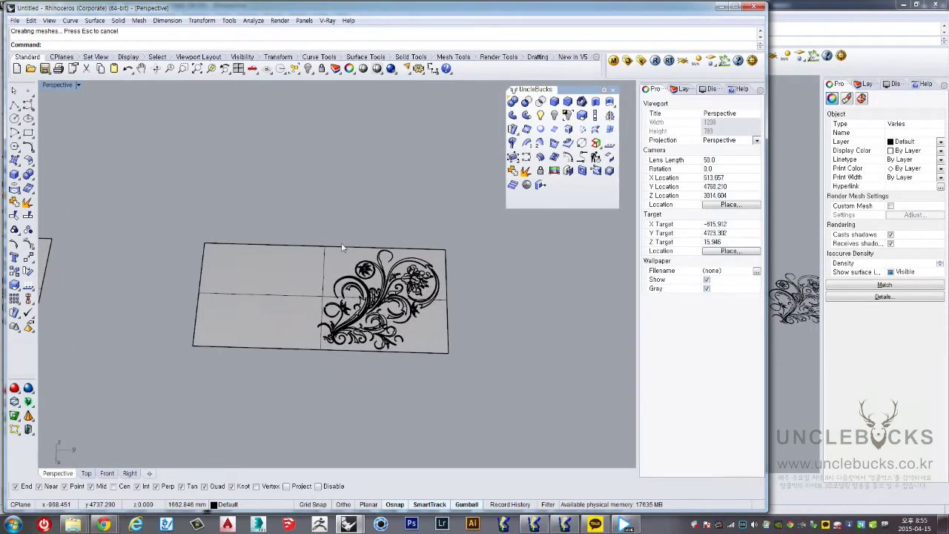
pyautogui.scroll(3, 400, 304)
pyautogui.scroll(2, 429, 335)
# Select the rosette circle on the copy and maximize the Top view
pyautogui.click(428, 335)
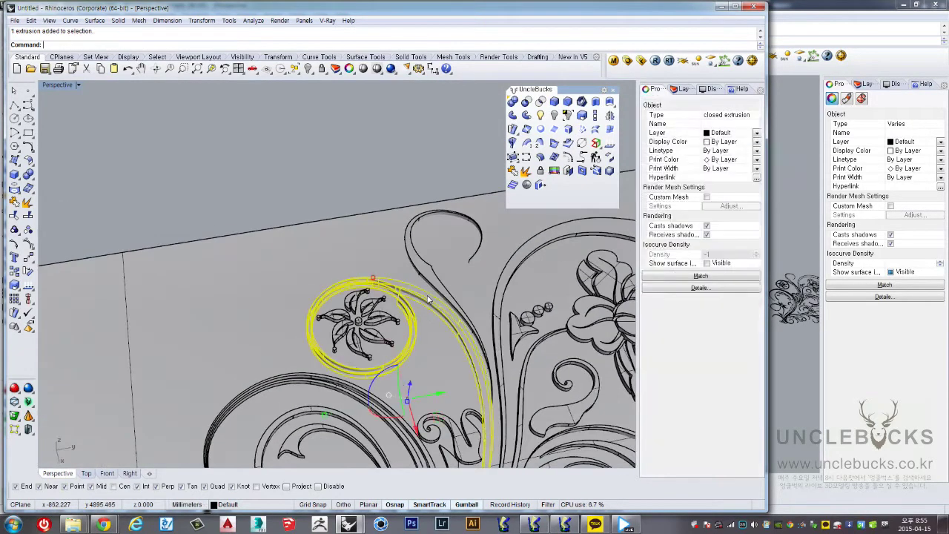
pyautogui.scroll(2, 428, 336)
pyautogui.moveTo(418, 327)
pyautogui.mouseDown(button='right')
pyautogui.moveTo(349, 274)
pyautogui.moveTo(383, 227)
pyautogui.moveTo(142, 166)
pyautogui.mouseUp(button='right')
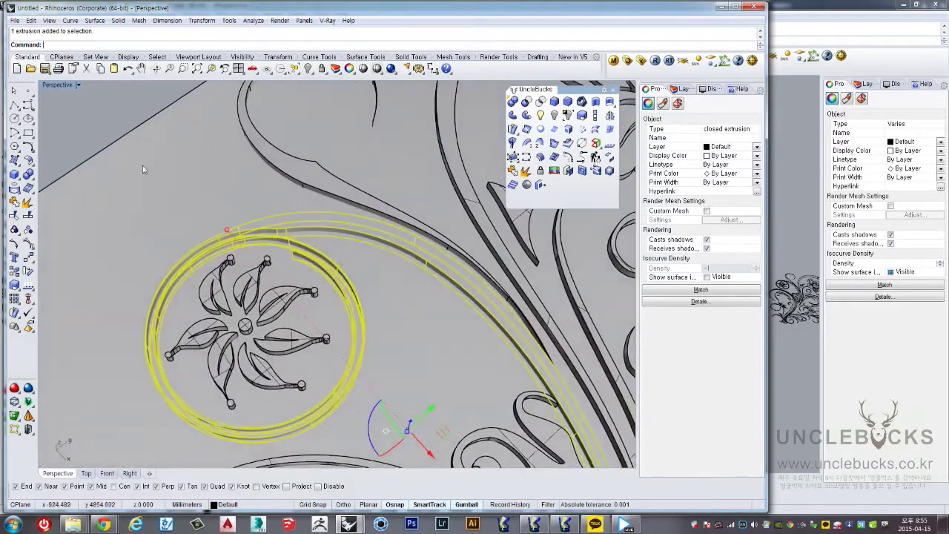
pyautogui.doubleClick(56, 87)
pyautogui.doubleClick(52, 87)
# Zoom and pan the Top view to inspect the selected rosette ring from above
pyautogui.scroll(-3, 284, 304)
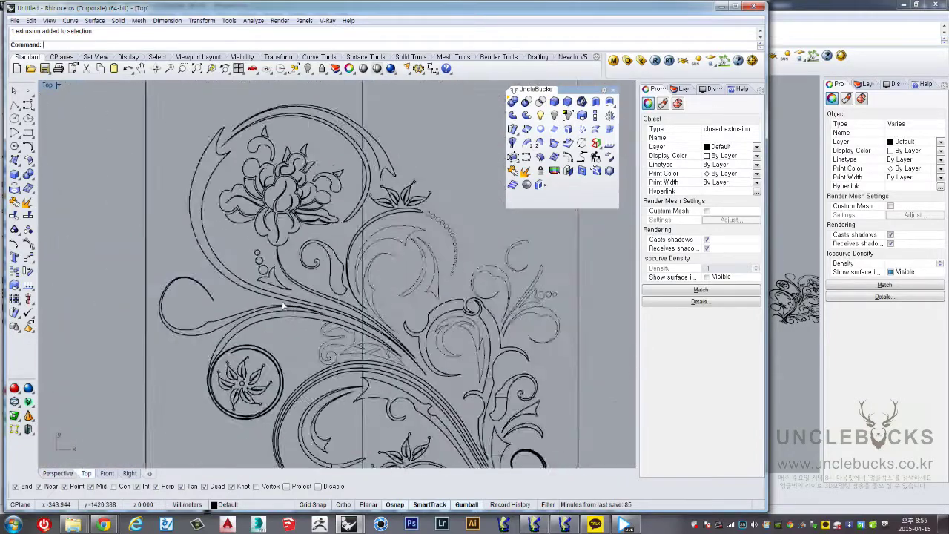
pyautogui.scroll(-2, 283, 304)
pyautogui.scroll(-1, 283, 304)
pyautogui.scroll(-3, 286, 300)
pyautogui.scroll(-2, 312, 289)
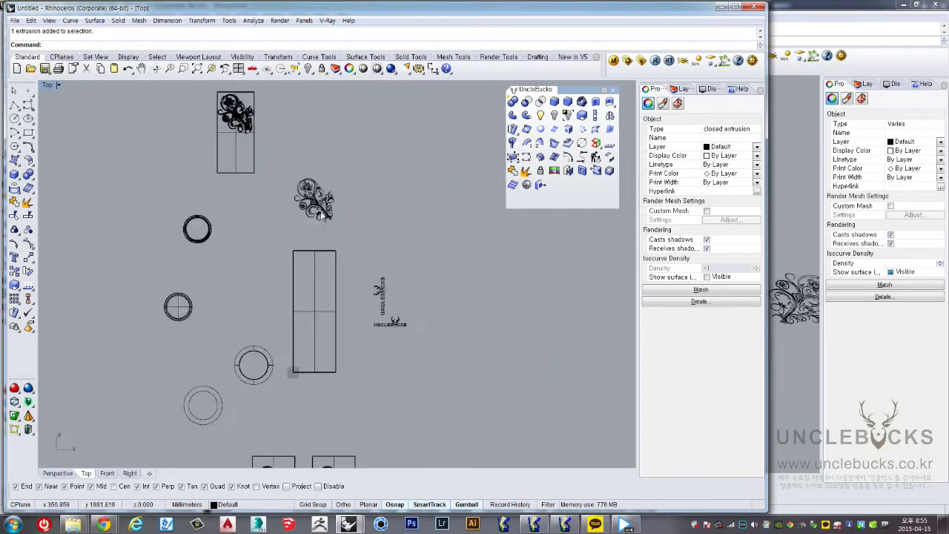
pyautogui.moveTo(270, 148); pyautogui.dragTo(291, 284, button='right')
pyautogui.scroll(3, 296, 319)
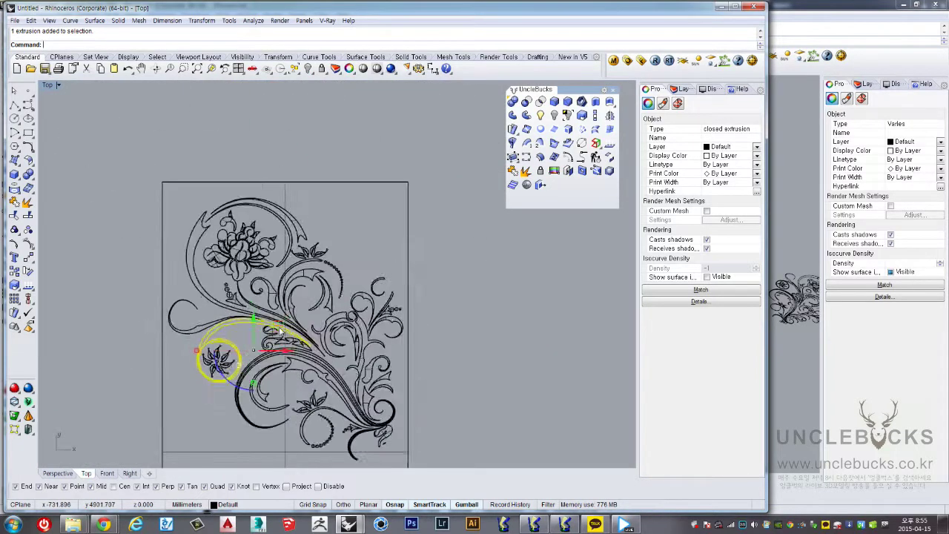
pyautogui.scroll(3, 296, 319)
pyautogui.moveTo(178, 341); pyautogui.dragTo(235, 270, button='right')
pyautogui.scroll(2, 343, 253)
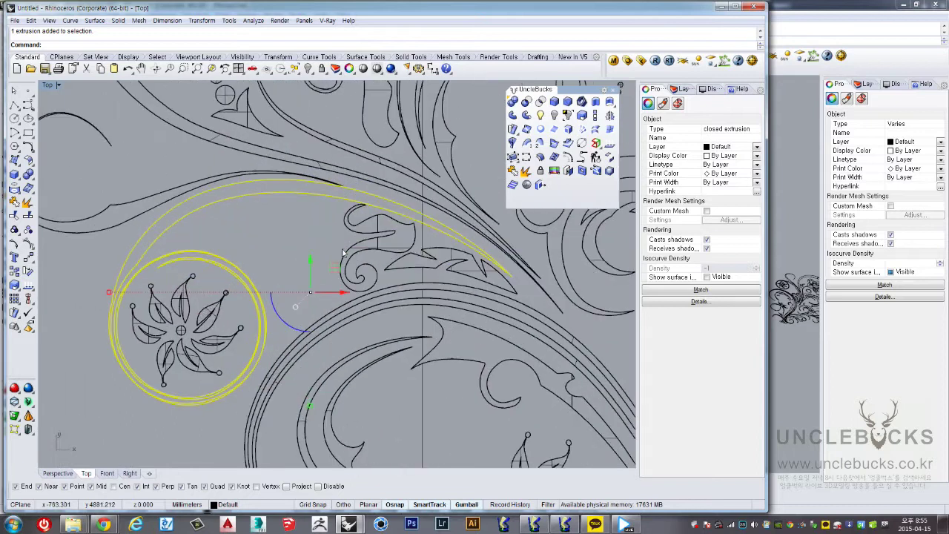
pyautogui.scroll(2, 124, 307)
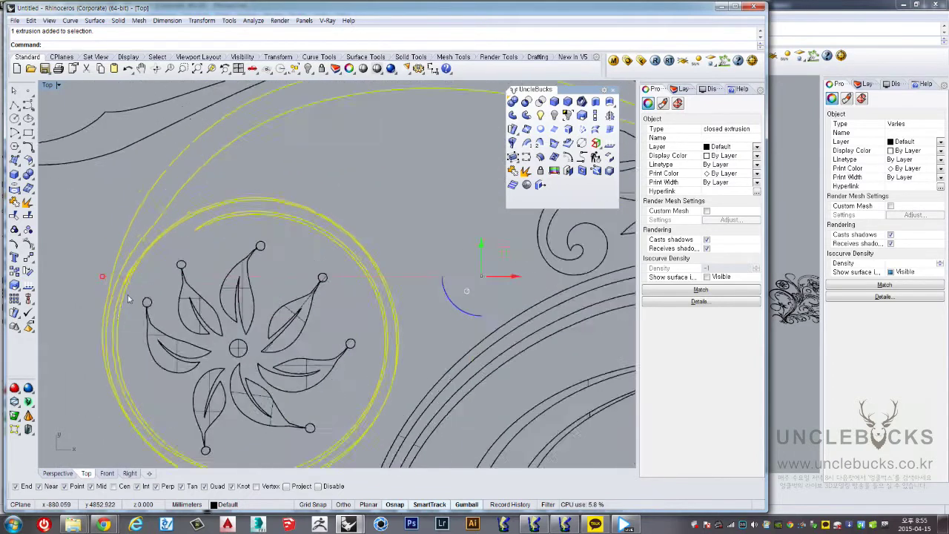
pyautogui.scroll(2, 128, 284)
pyautogui.scroll(2, 129, 229)
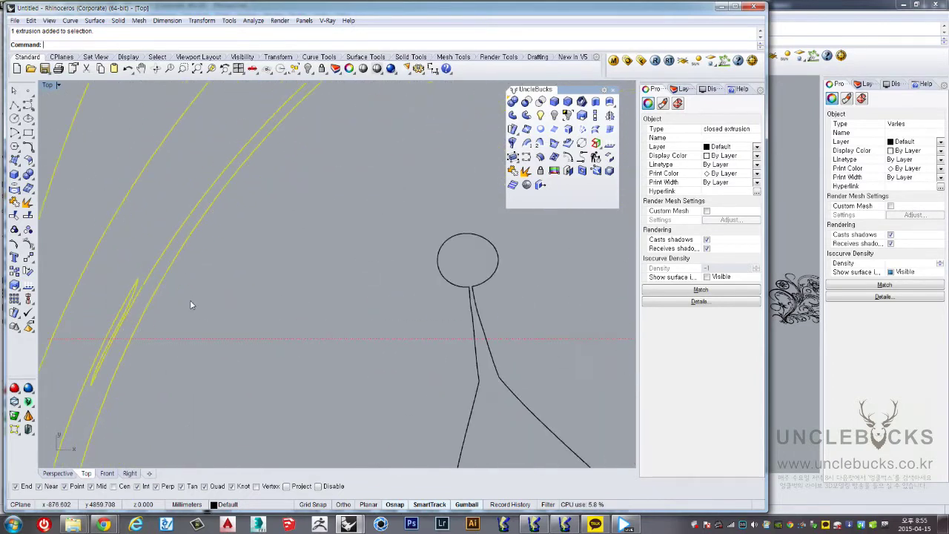
# Maximize Perspective, orbit around the ring, and reselect the carved panel polysurface
pyautogui.doubleClick(50, 88)
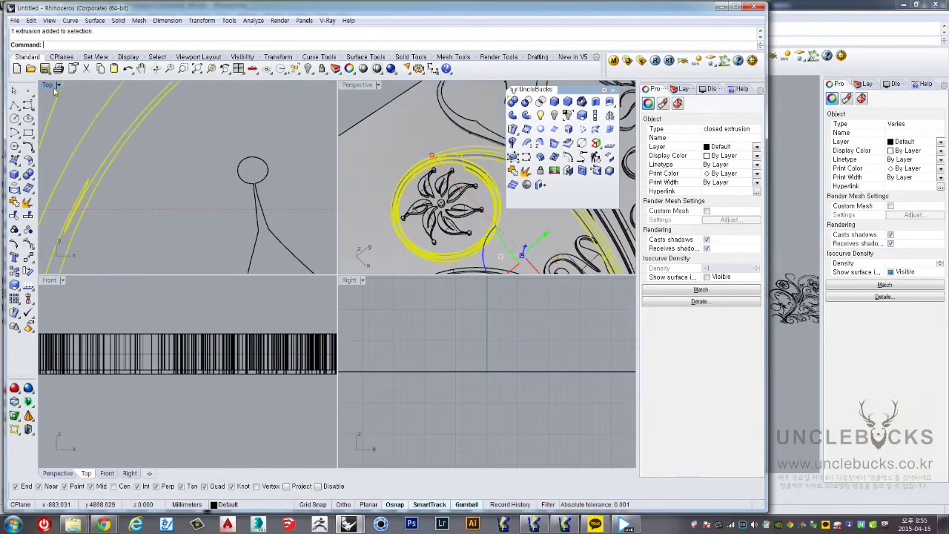
pyautogui.doubleClick(357, 85)
pyautogui.moveTo(279, 140); pyautogui.dragTo(285, 107, button='right')
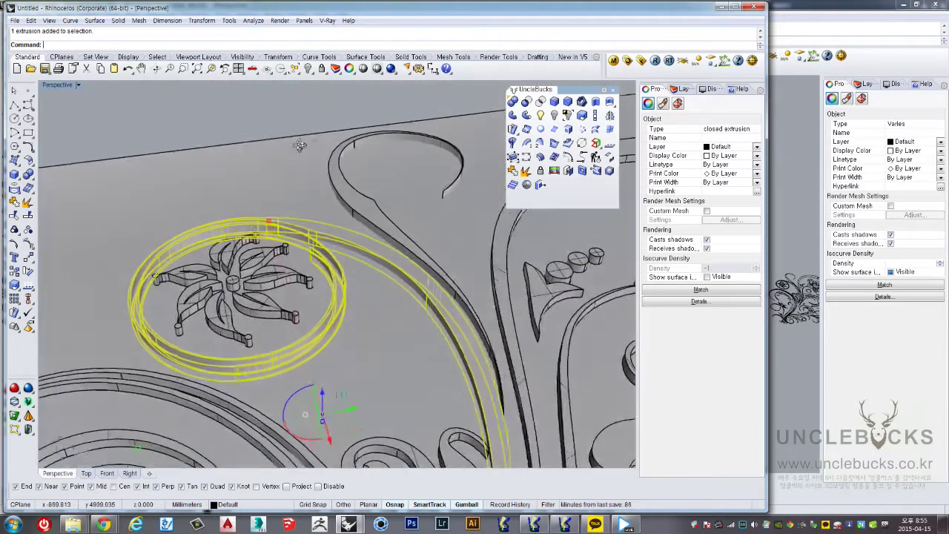
pyautogui.click(304, 148)
pyautogui.click(304, 218)
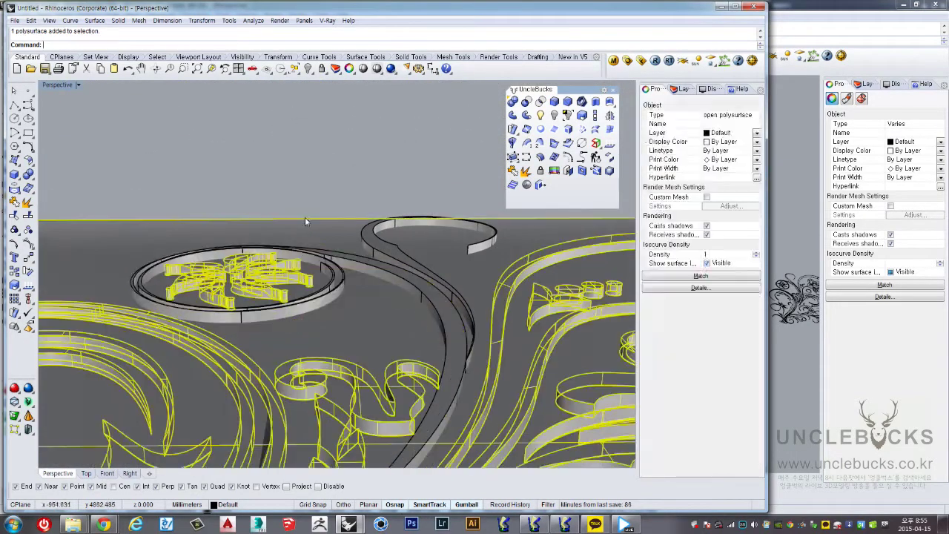
pyautogui.click(335, 296)
pyautogui.moveTo(335, 295)
pyautogui.mouseDown(button='right')
pyautogui.moveTo(361, 247)
pyautogui.moveTo(372, 316)
pyautogui.mouseUp(button='right')
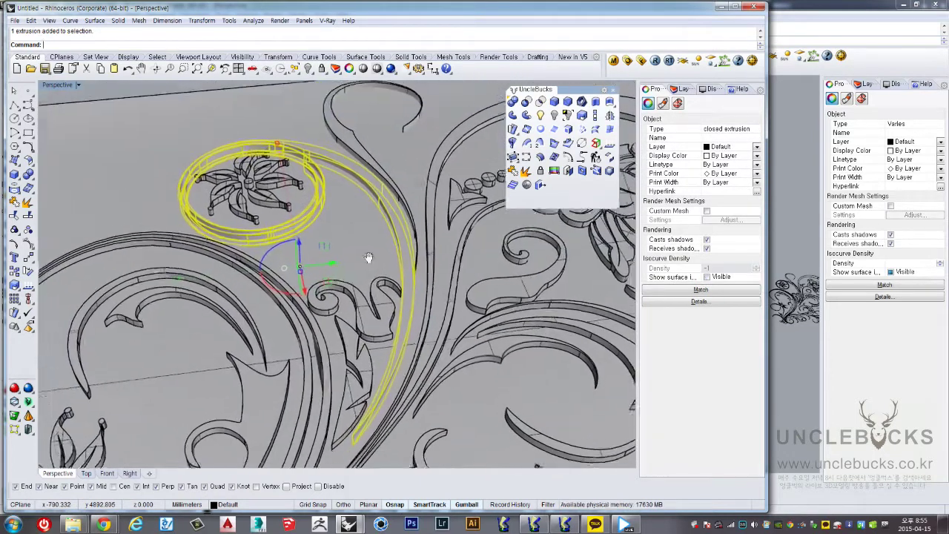
pyautogui.click(372, 316)
pyautogui.scroll(-5, 370, 357)
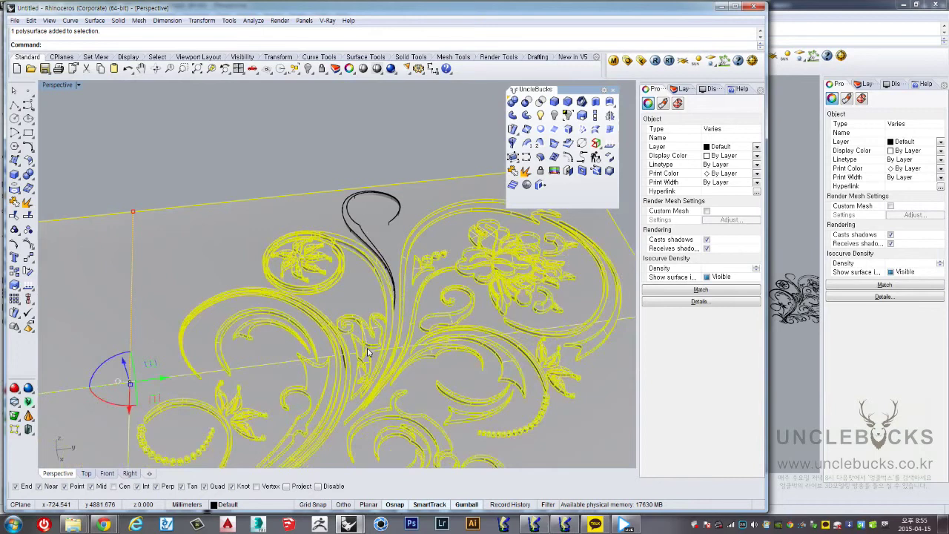
# Select the ring extrusion, swirl extrusion and carved panel, and orbit to inspect their intersections
pyautogui.click(350, 185)
pyautogui.scroll(4, 339, 257)
pyautogui.click(339, 257)
pyautogui.keyDown('shift'); pyautogui.click(369, 254); pyautogui.keyUp('shift')
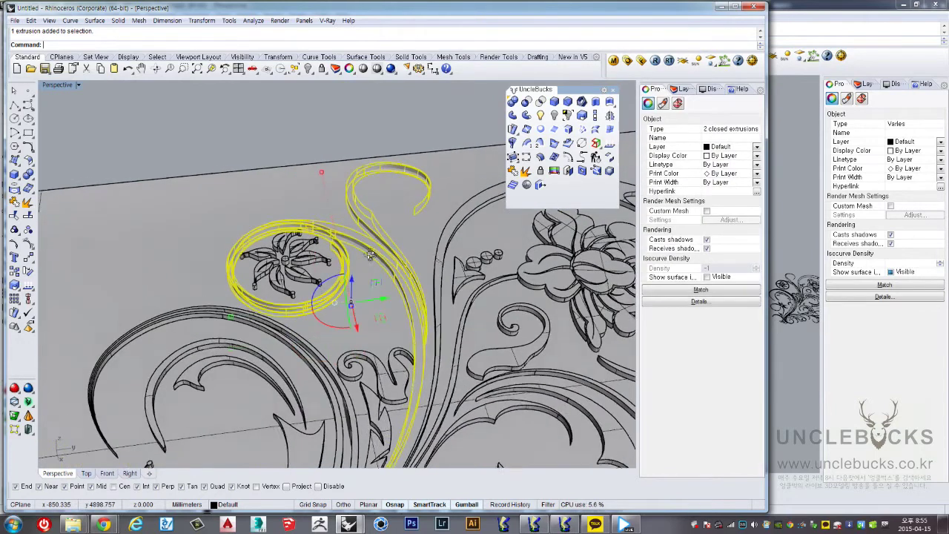
pyautogui.scroll(3, 369, 255)
pyautogui.keyDown('shift'); pyautogui.click(375, 195); pyautogui.keyUp('shift')
pyautogui.moveTo(457, 195); pyautogui.dragTo(552, 146, button='right')
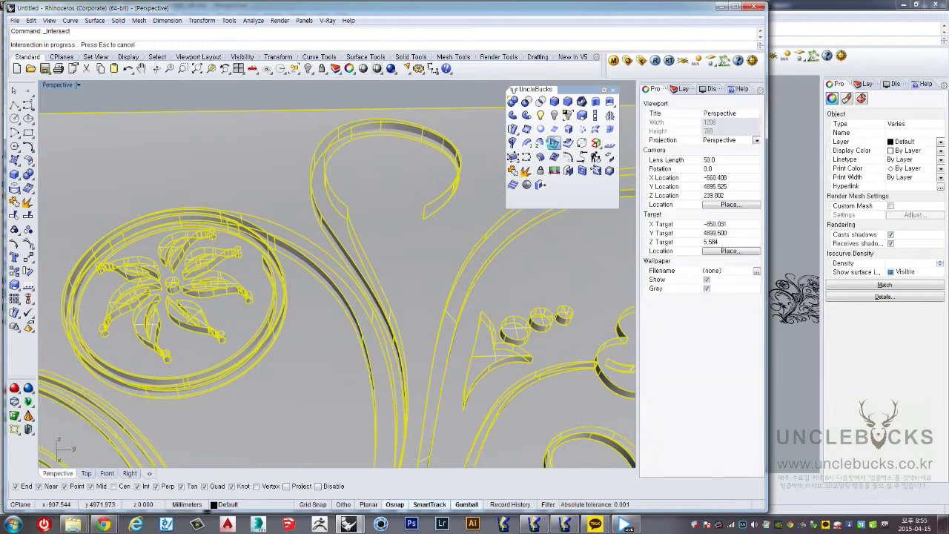
pyautogui.moveTo(400, 222)
pyautogui.mouseDown(button='right')
pyautogui.moveTo(347, 227)
pyautogui.moveTo(301, 289)
pyautogui.moveTo(300, 276)
pyautogui.mouseUp(button='right')
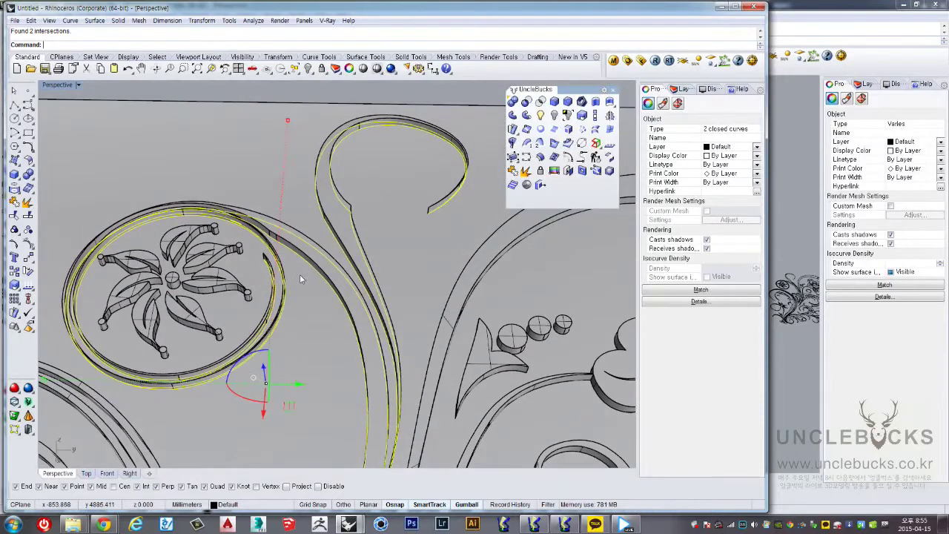
pyautogui.scroll(-5, 300, 274)
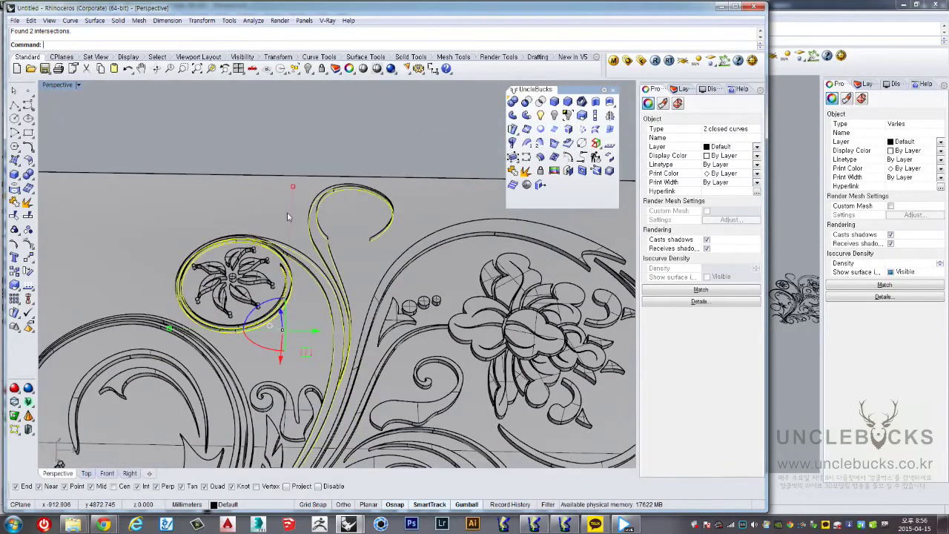
# Invert the selection, try splitting the carved relief with the ring curve, then undo it
pyautogui.hotkey('ctrl', 'i')
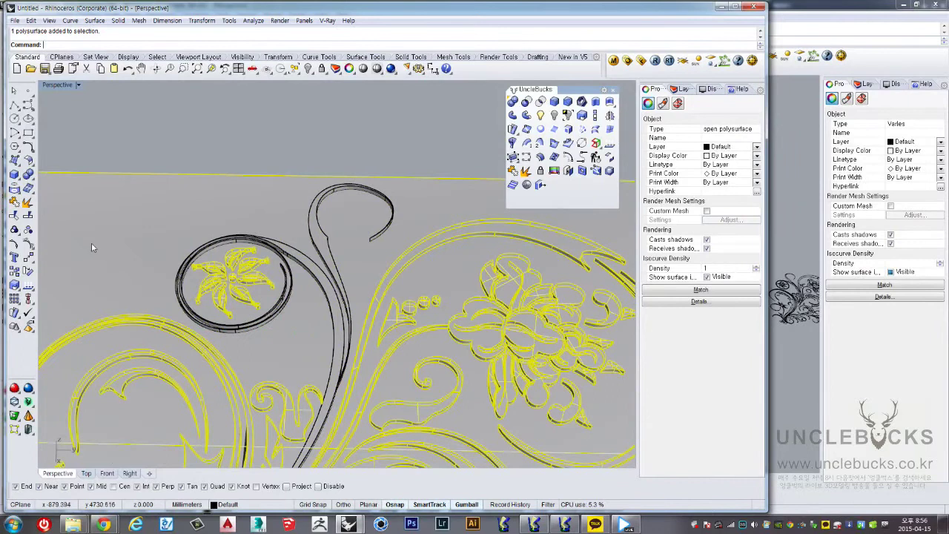
pyautogui.click(33, 216)
pyautogui.scroll(2, 300, 249)
pyautogui.scroll(2, 300, 248)
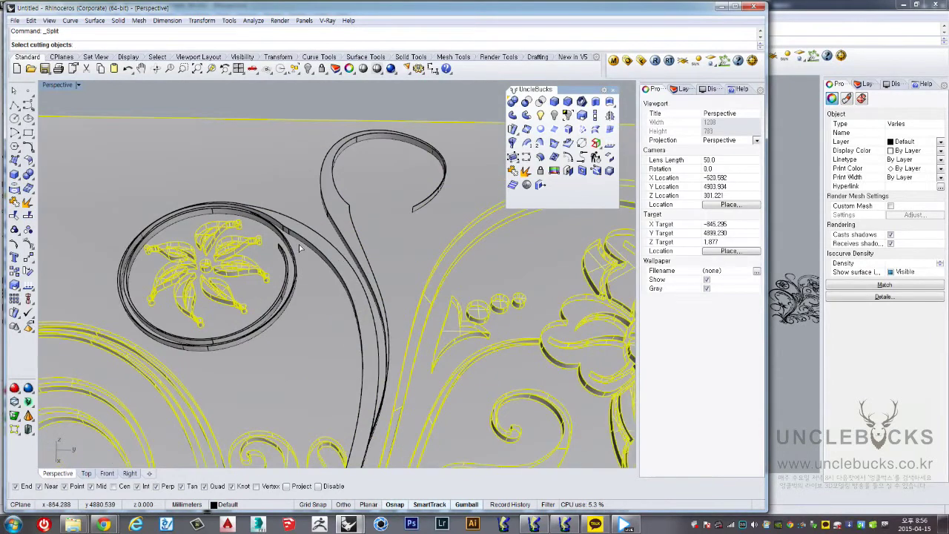
pyautogui.click(300, 246)
pyautogui.click(324, 268)
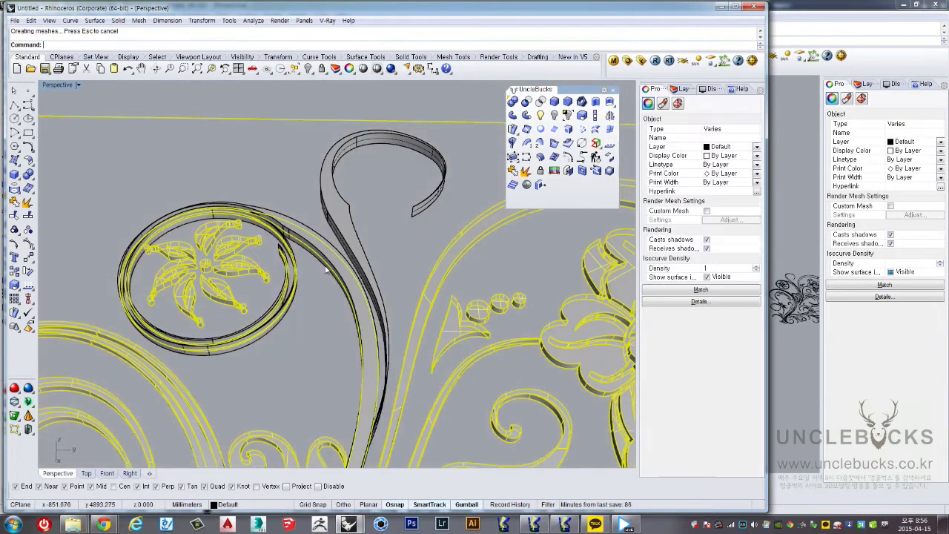
pyautogui.hotkey('ctrl', 'z')
# Select the ring-and-scroll extrusion and its closed ring curve around the flower medallion
pyautogui.click(292, 215)
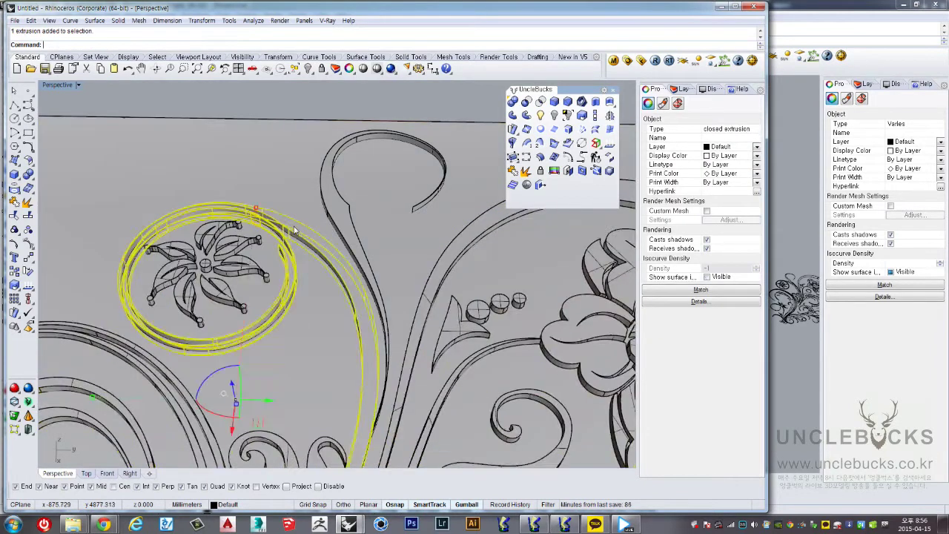
pyautogui.scroll(-4, 300, 230)
pyautogui.moveTo(307, 258); pyautogui.dragTo(293, 252, button='right')
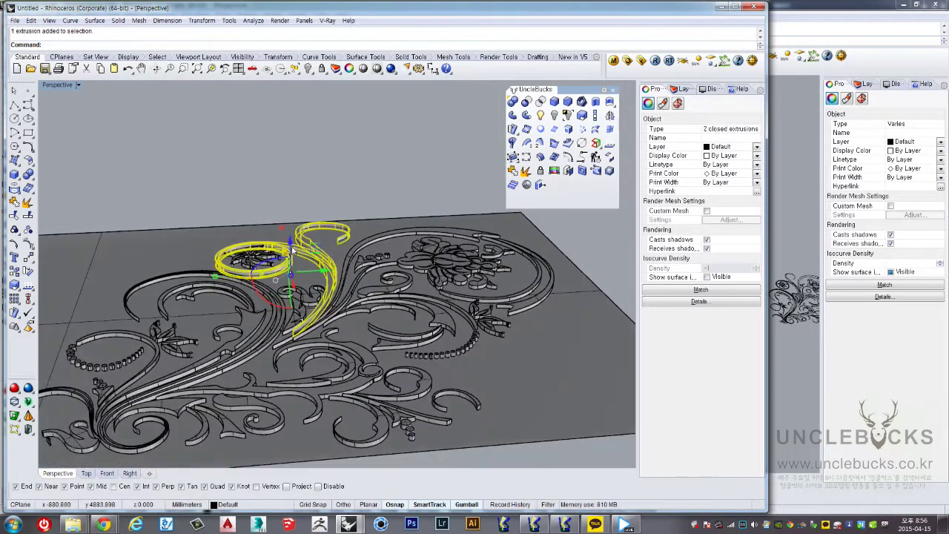
pyautogui.scroll(6, 292, 294)
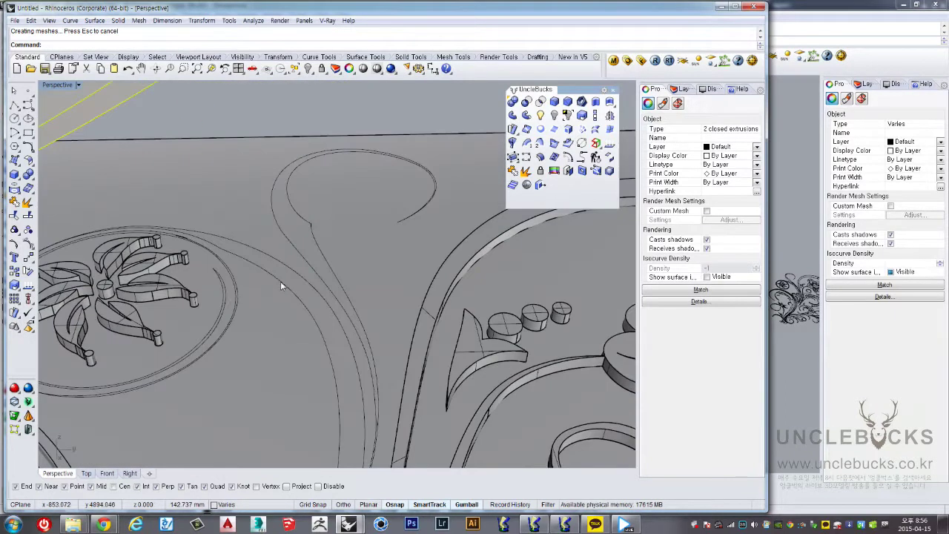
pyautogui.click(283, 284)
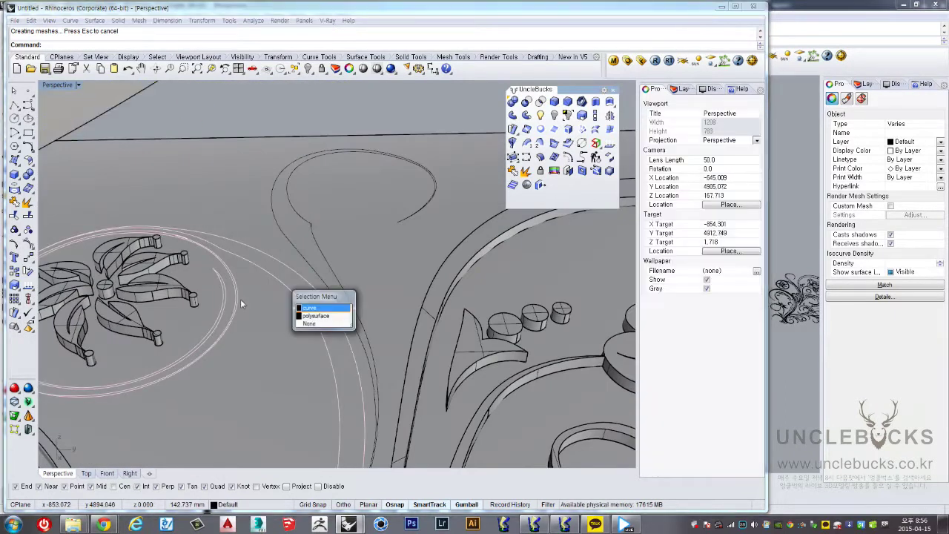
pyautogui.click(315, 306)
pyautogui.moveTo(275, 292); pyautogui.dragTo(364, 259, button='right')
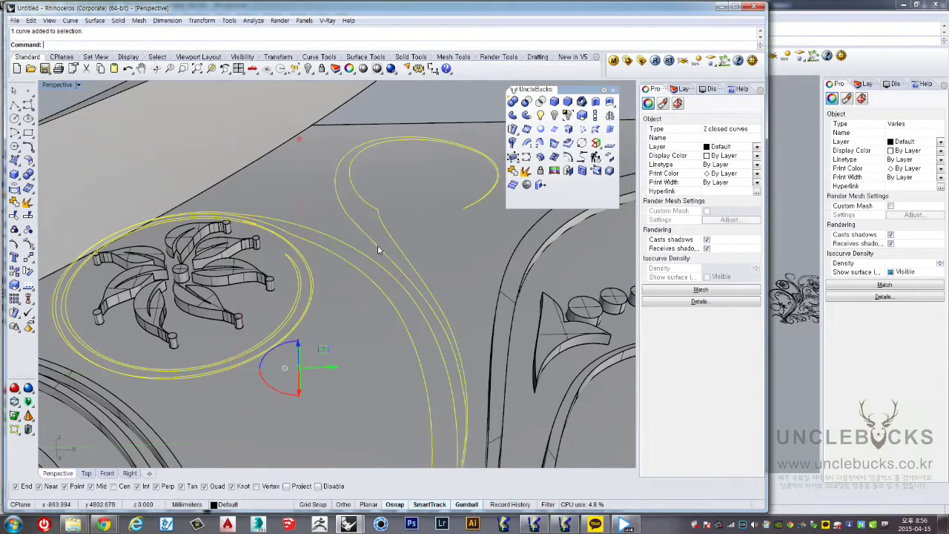
pyautogui.scroll(-3, 323, 242)
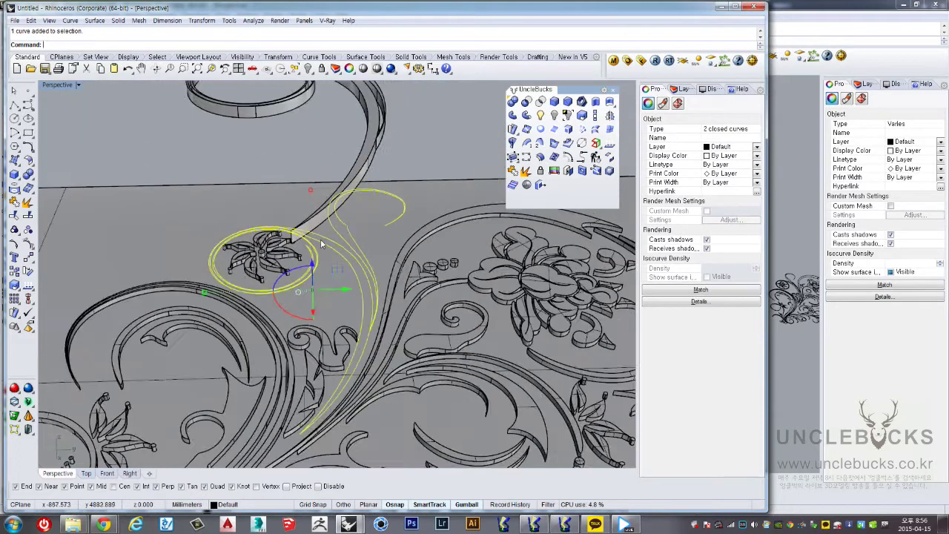
# Delete the two raised ring and scroll extrusions in a maximized Perspective view
pyautogui.doubleClick(49, 86)
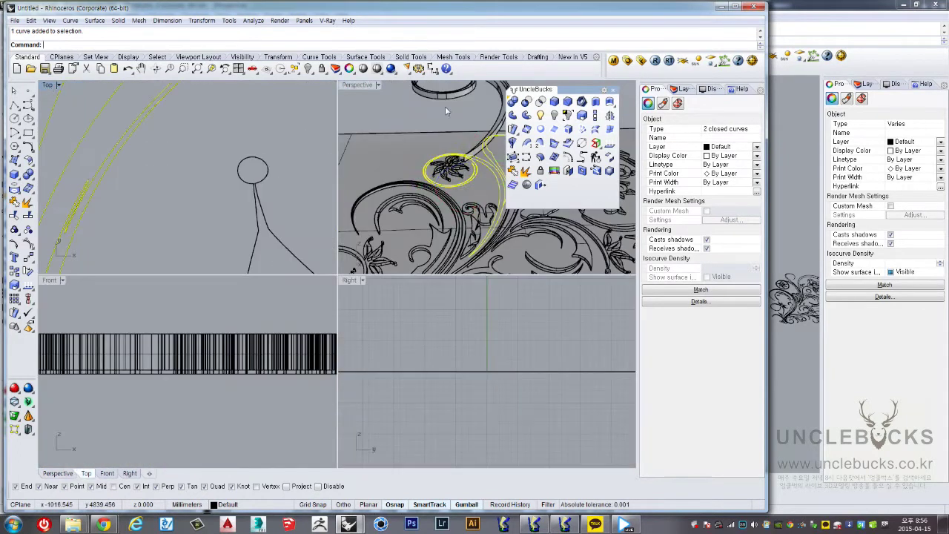
pyautogui.doubleClick(357, 87)
pyautogui.scroll(-3, 300, 181)
pyautogui.click(301, 182)
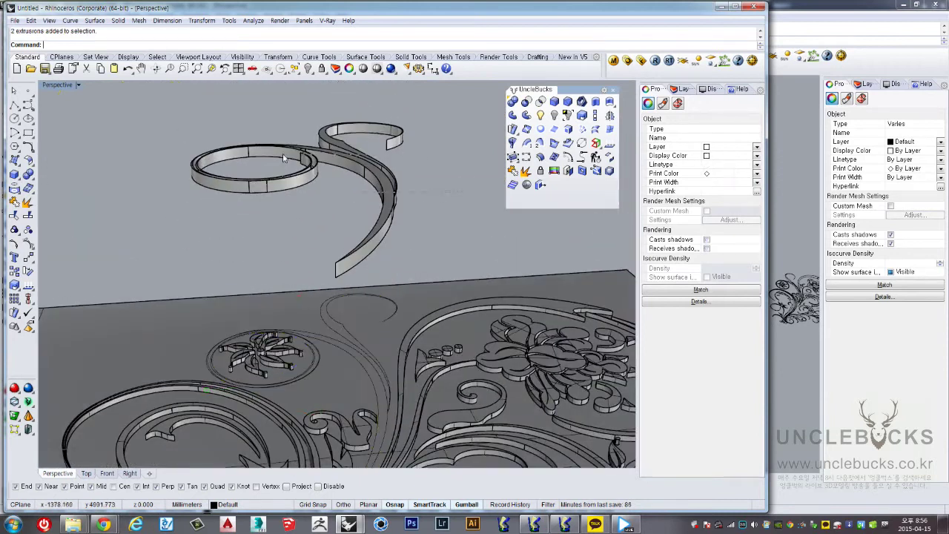
pyautogui.press('Delete')
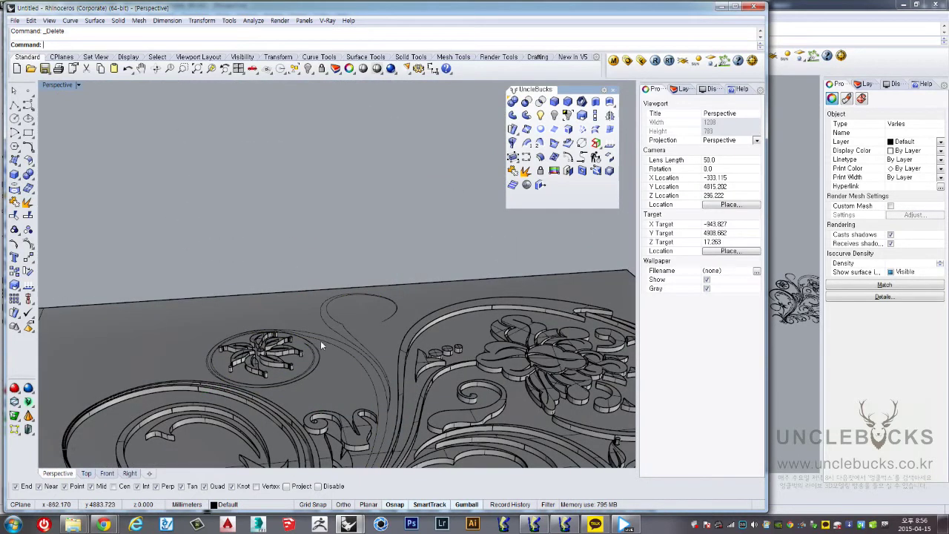
# Select the ring's closed curve and long scroll curve, then return to four views with Top active
pyautogui.click(321, 342)
pyautogui.click(352, 368)
pyautogui.scroll(2, 336, 332)
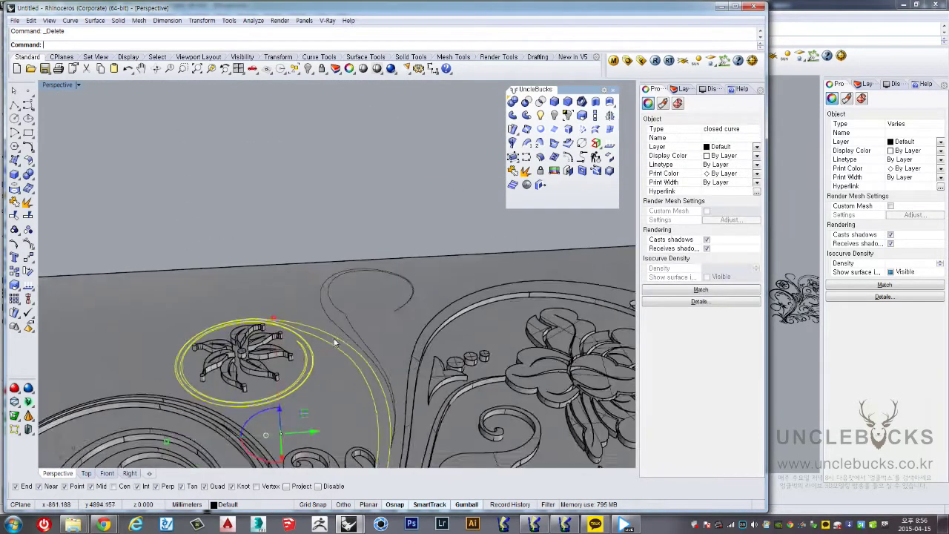
pyautogui.scroll(1, 336, 332)
pyautogui.keyDown('shift'); pyautogui.click(341, 327); pyautogui.keyUp('shift')
pyautogui.click(361, 350)
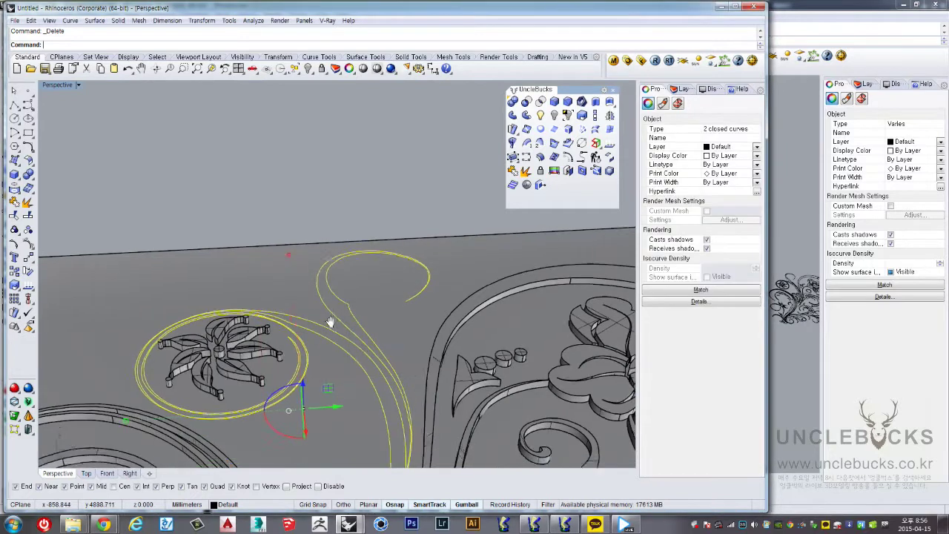
pyautogui.scroll(2, 330, 330)
pyautogui.scroll(1, 332, 282)
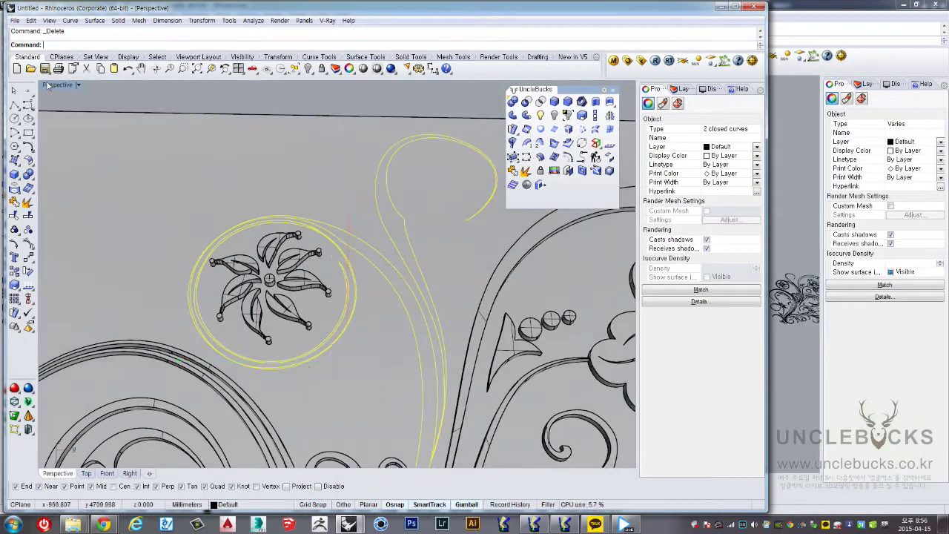
pyautogui.doubleClick(47, 85)
pyautogui.click(50, 95)
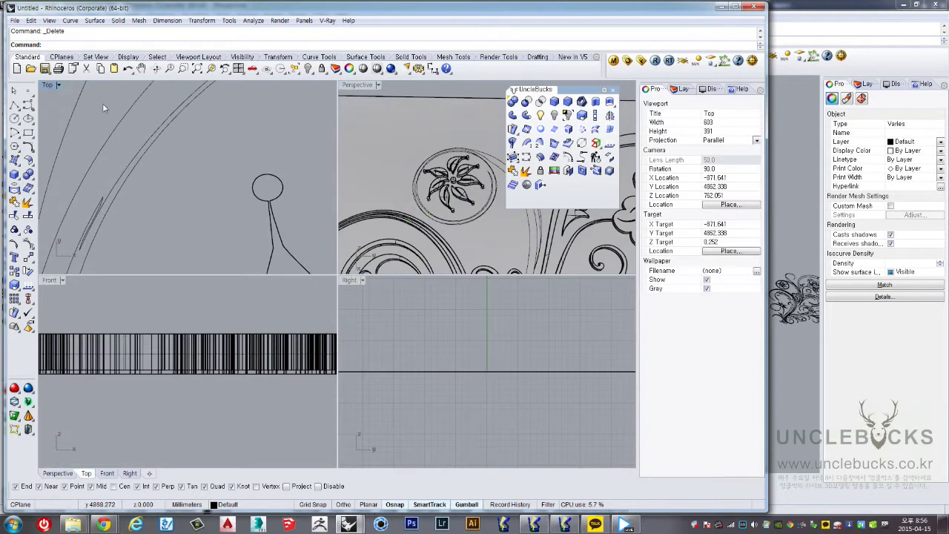
# In the maximized Top view, delete the stray and kinked edit points on the outer ring curve
pyautogui.doubleClick(49, 85)
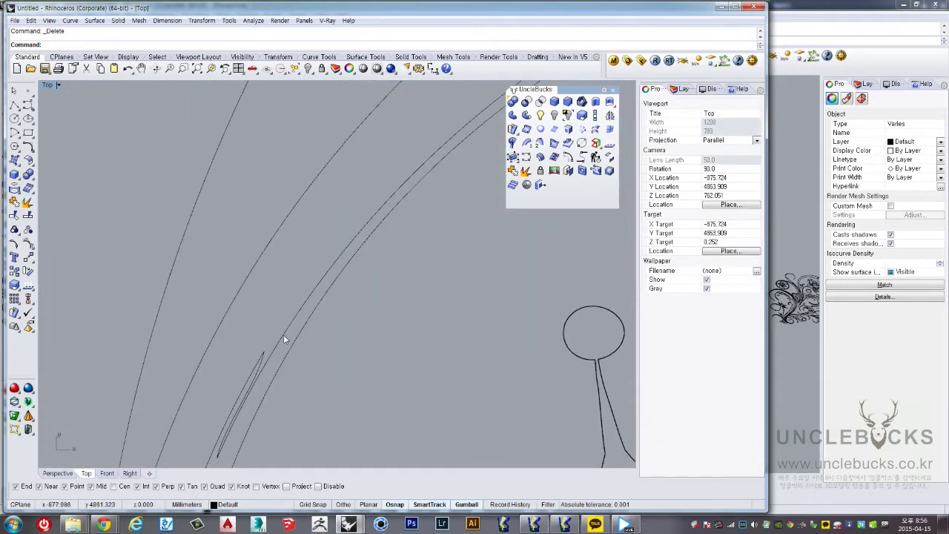
pyautogui.click(283, 339)
pyautogui.scroll(-3, 282, 326)
pyautogui.scroll(-2, 342, 218)
pyautogui.moveTo(342, 218); pyautogui.dragTo(274, 226, button='right')
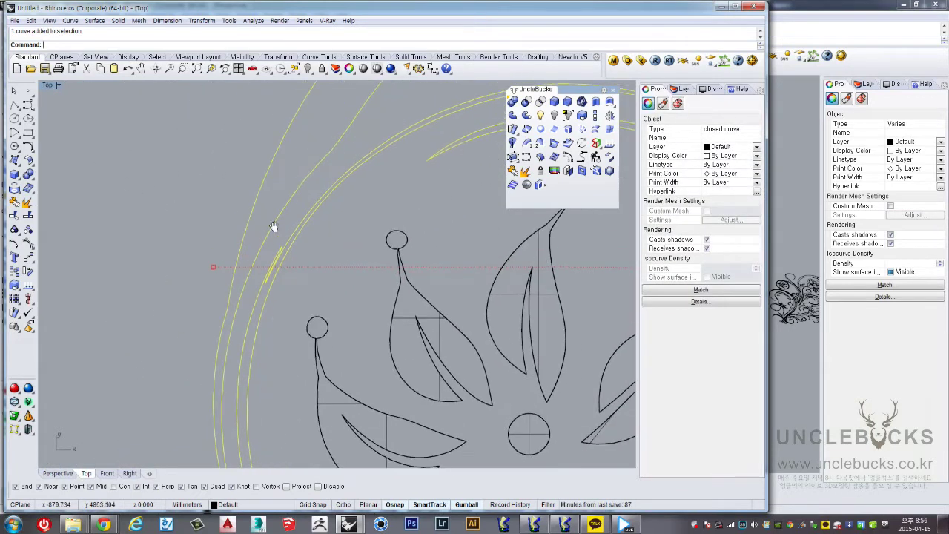
pyautogui.scroll(-3, 274, 227)
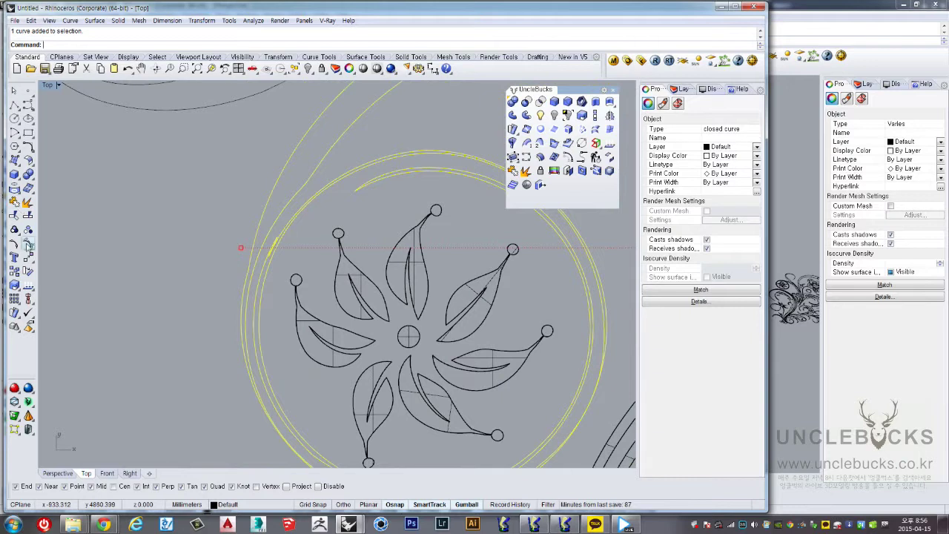
pyautogui.scroll(3, 344, 245)
pyautogui.scroll(3, 343, 244)
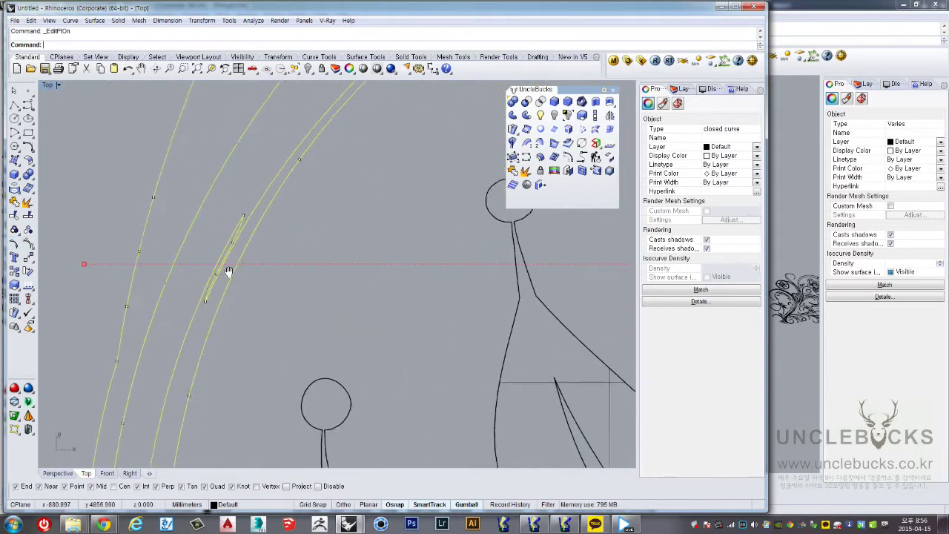
pyautogui.scroll(2, 344, 244)
pyautogui.moveTo(376, 211); pyautogui.dragTo(392, 161)
pyautogui.scroll(-2, 391, 161)
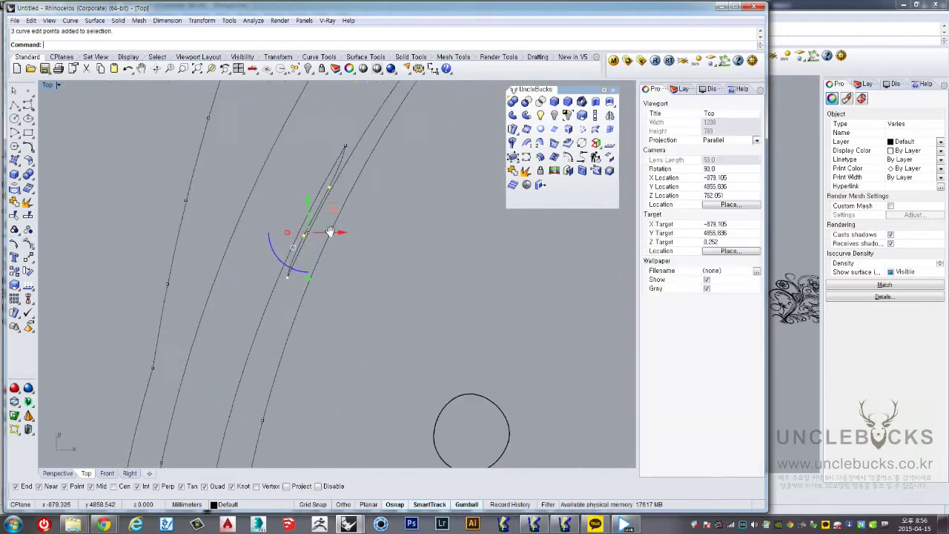
pyautogui.scroll(2, 323, 272)
pyautogui.press('Delete')
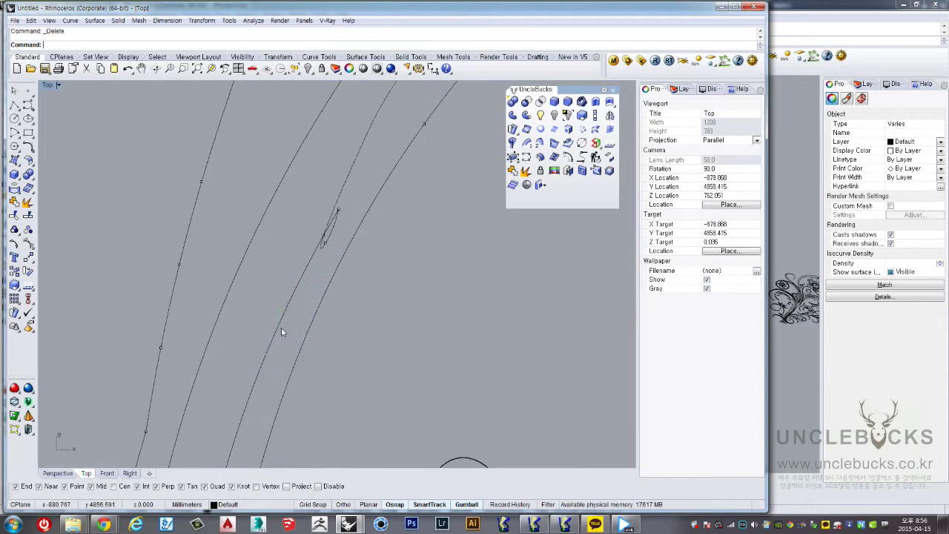
pyautogui.moveTo(337, 244); pyautogui.dragTo(289, 280)
pyautogui.scroll(-2, 318, 252)
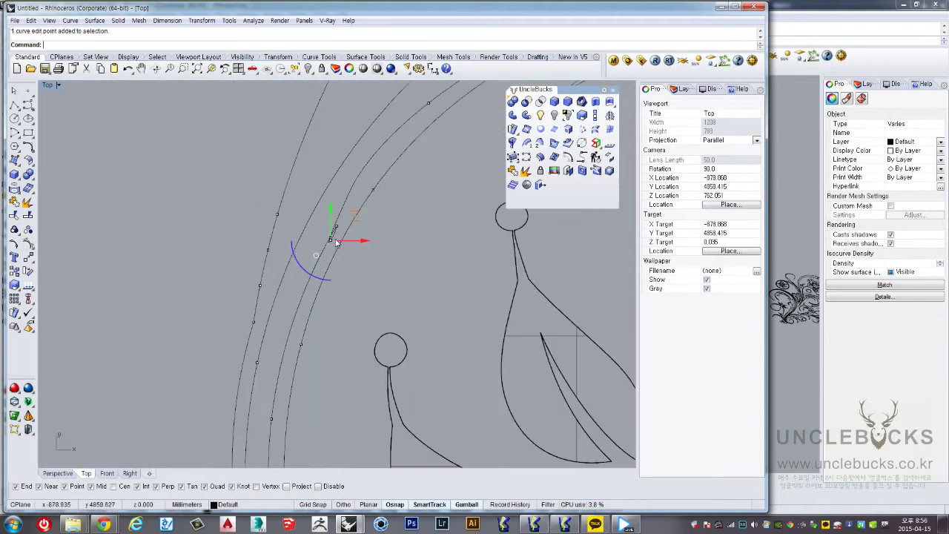
pyautogui.scroll(2, 318, 259)
pyautogui.press('Delete')
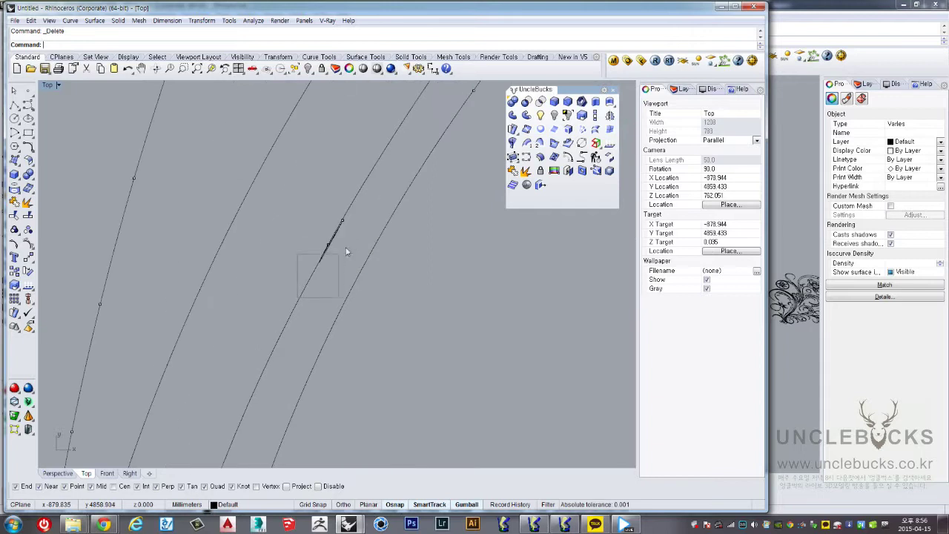
# Drag the inner arc's end edit point up and to the right
pyautogui.scroll(-1, 350, 233)
pyautogui.scroll(-2, 351, 236)
pyautogui.scroll(-2, 352, 235)
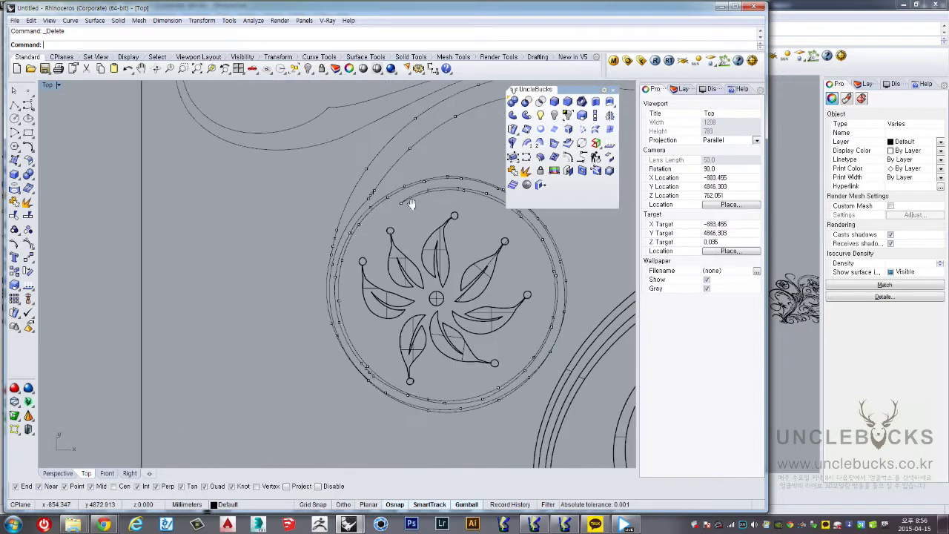
pyautogui.scroll(2, 306, 263)
pyautogui.scroll(2, 354, 234)
pyautogui.click(365, 214)
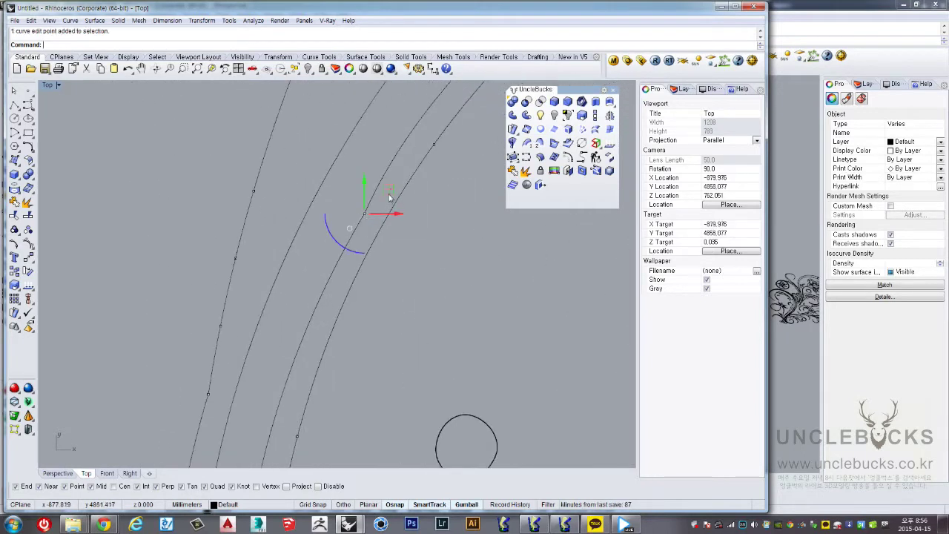
pyautogui.scroll(-1, 386, 187)
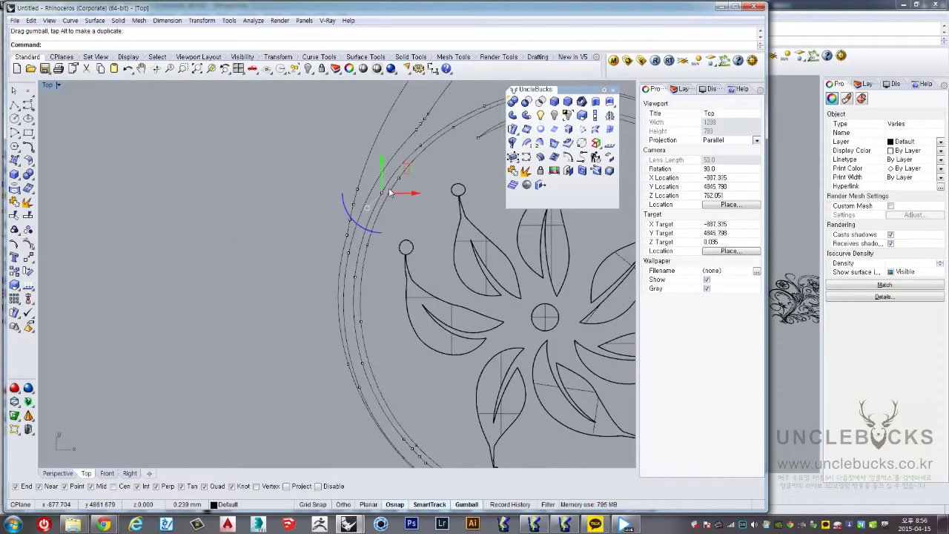
pyautogui.scroll(-3, 349, 215)
pyautogui.scroll(2, 346, 218)
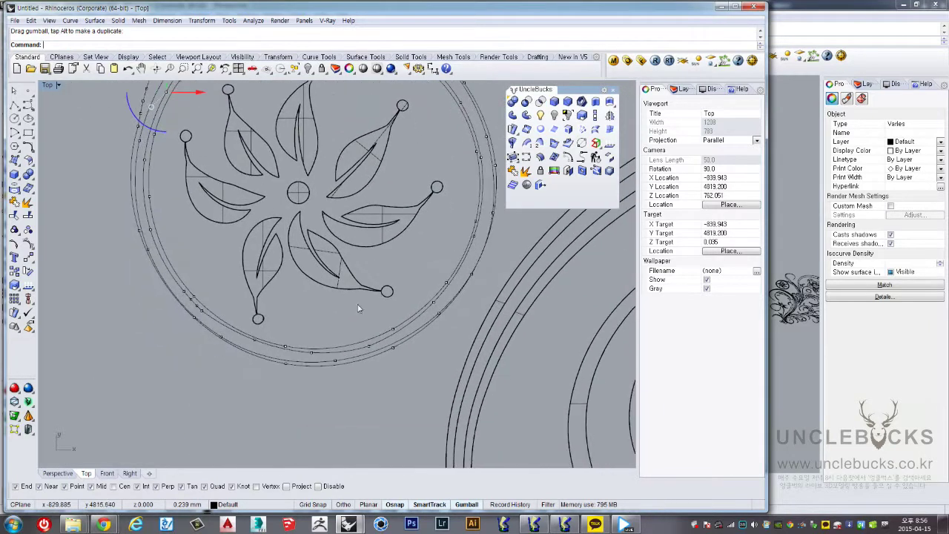
pyautogui.scroll(3, 162, 296)
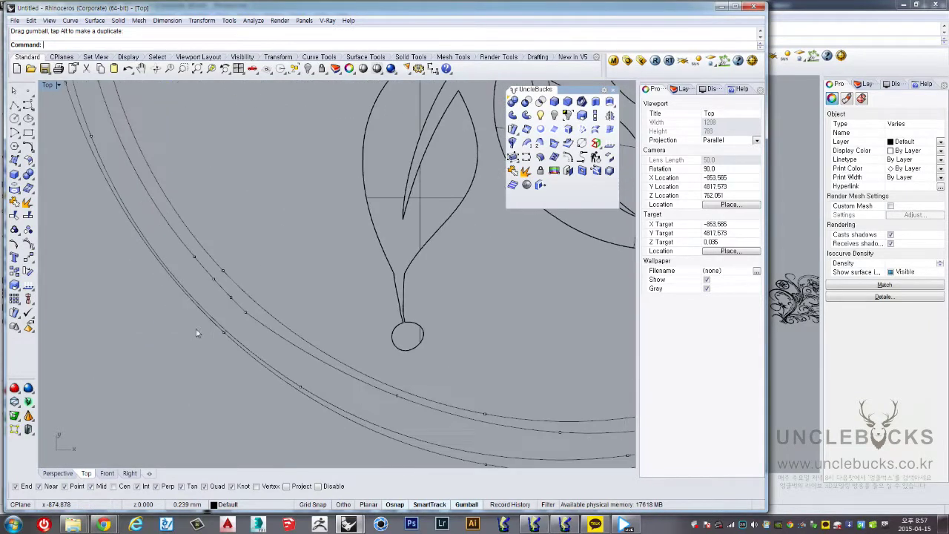
pyautogui.click(234, 327)
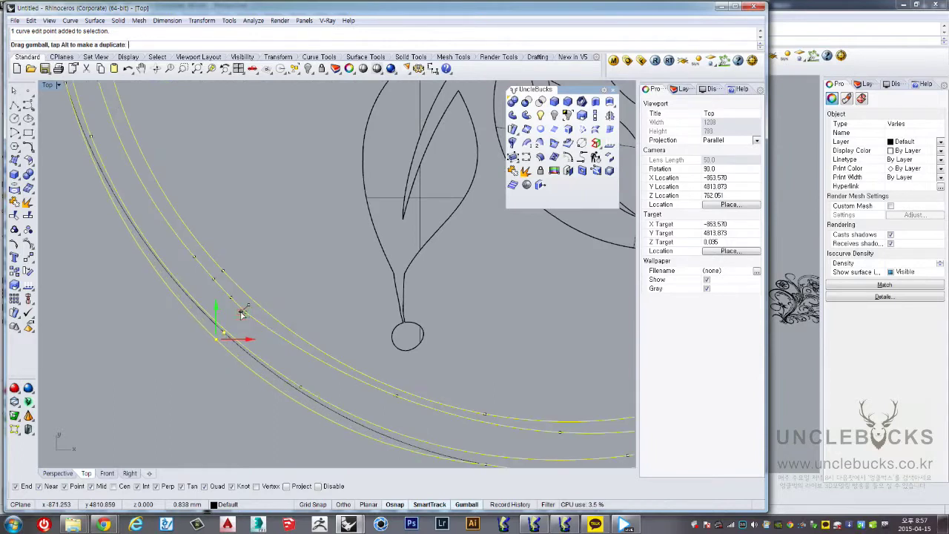
pyautogui.scroll(-2, 242, 314)
pyautogui.moveTo(130, 198); pyautogui.dragTo(208, 254, button='right')
pyautogui.click(194, 227)
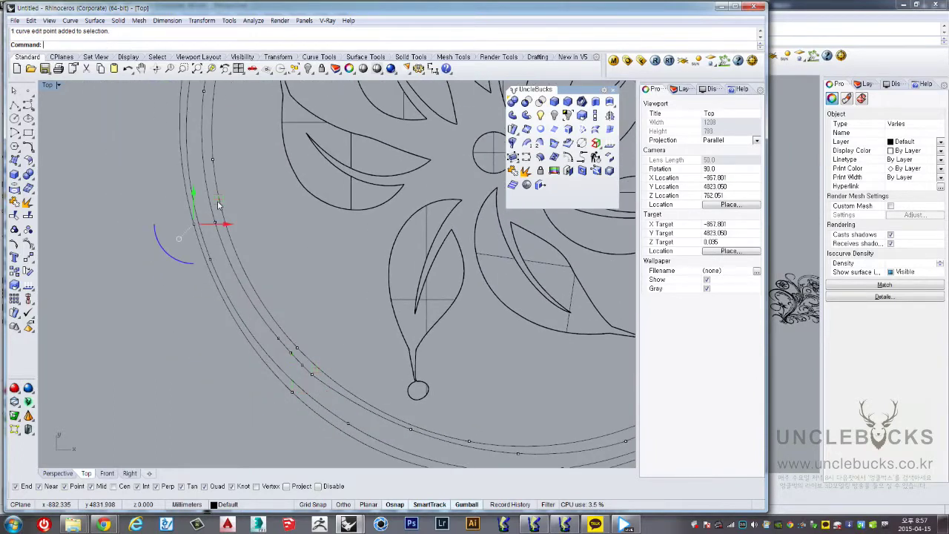
pyautogui.click(214, 209)
pyautogui.scroll(-3, 217, 212)
pyautogui.moveTo(217, 212); pyautogui.dragTo(93, 128, button='right')
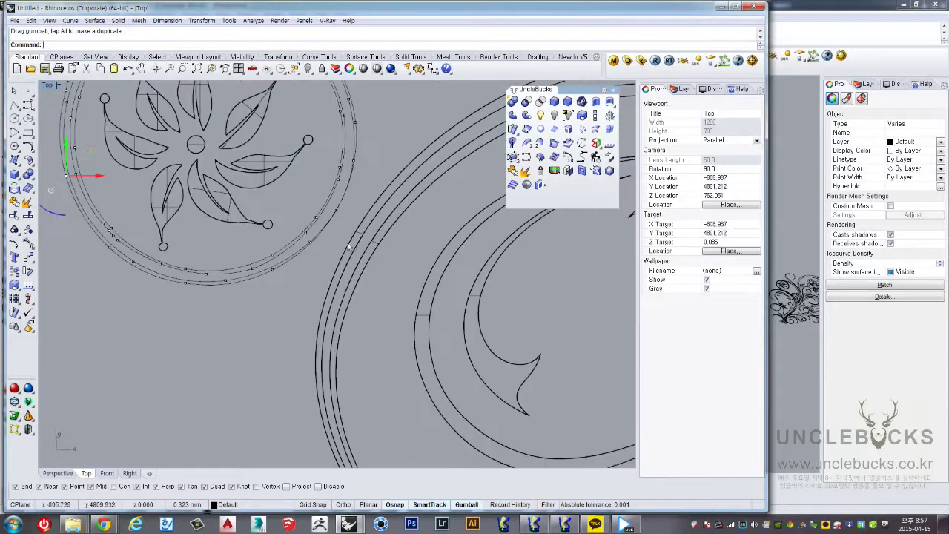
pyautogui.scroll(3, 178, 222)
pyautogui.click(335, 198)
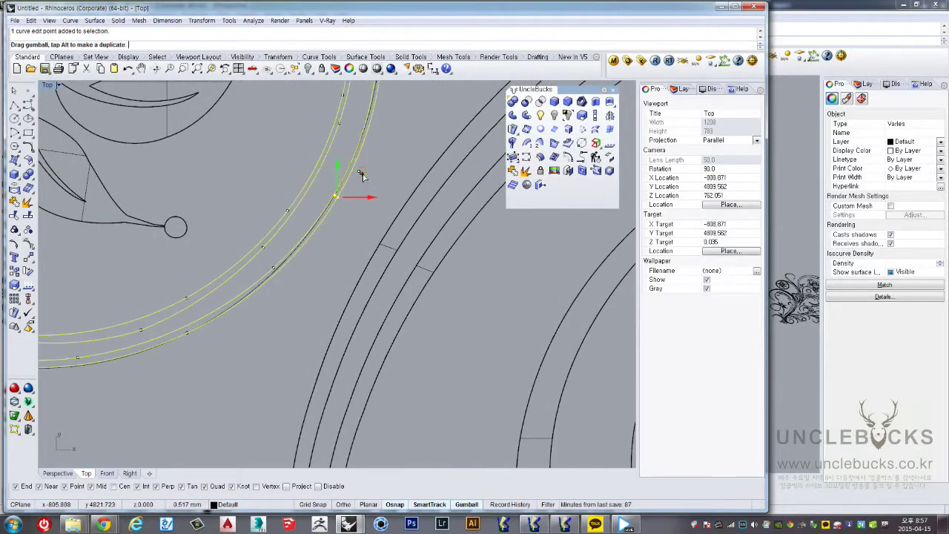
pyautogui.scroll(-2, 360, 175)
pyautogui.moveTo(363, 181); pyautogui.dragTo(357, 256, button='right')
pyautogui.scroll(-3, 356, 256)
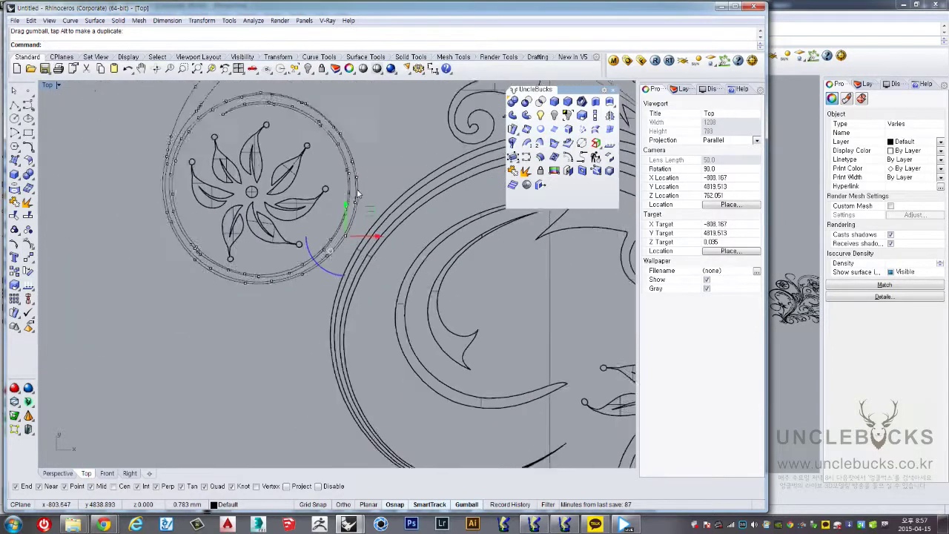
pyautogui.moveTo(334, 97); pyautogui.dragTo(329, 222, button='right')
pyautogui.scroll(2, 329, 222)
pyautogui.scroll(3, 190, 187)
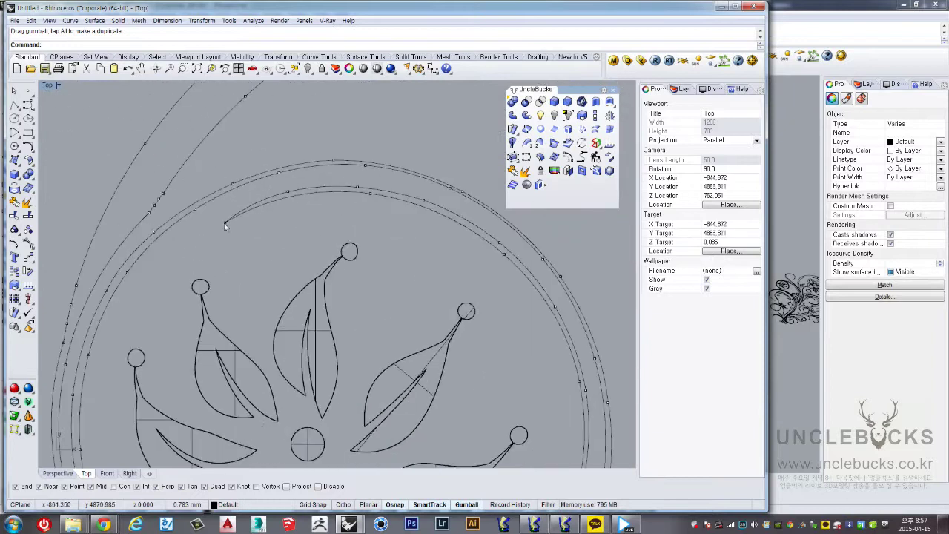
pyautogui.click(224, 222)
pyautogui.moveTo(254, 194)
pyautogui.mouseDown()
pyautogui.moveTo(282, 187)
pyautogui.moveTo(247, 197)
pyautogui.moveTo(398, 172)
pyautogui.moveTo(486, 254)
pyautogui.moveTo(495, 221)
pyautogui.mouseUp()
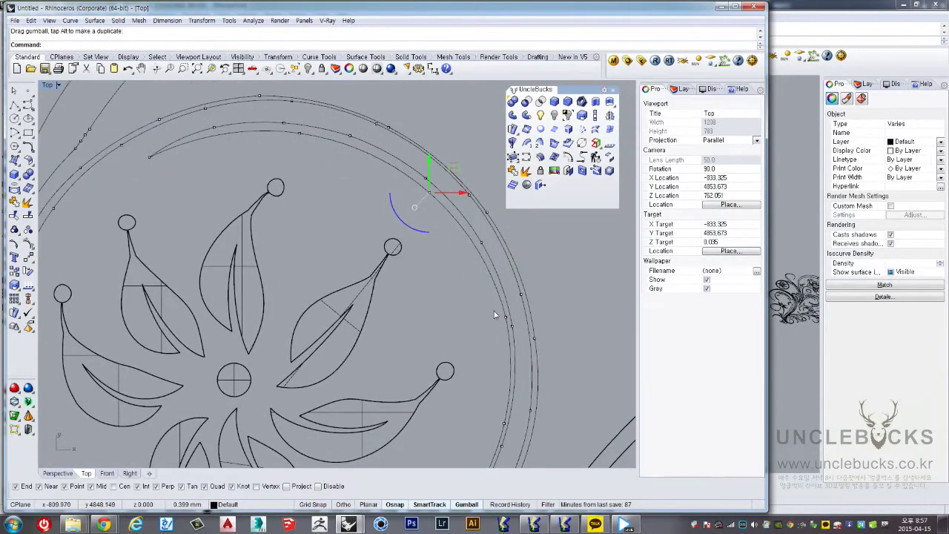
pyautogui.click(492, 313)
# Shift several medallion ring edit points sideways, and nudge one on the lower ring slightly down
pyautogui.moveTo(492, 315); pyautogui.dragTo(510, 329)
pyautogui.moveTo(510, 328); pyautogui.dragTo(513, 256, button='right')
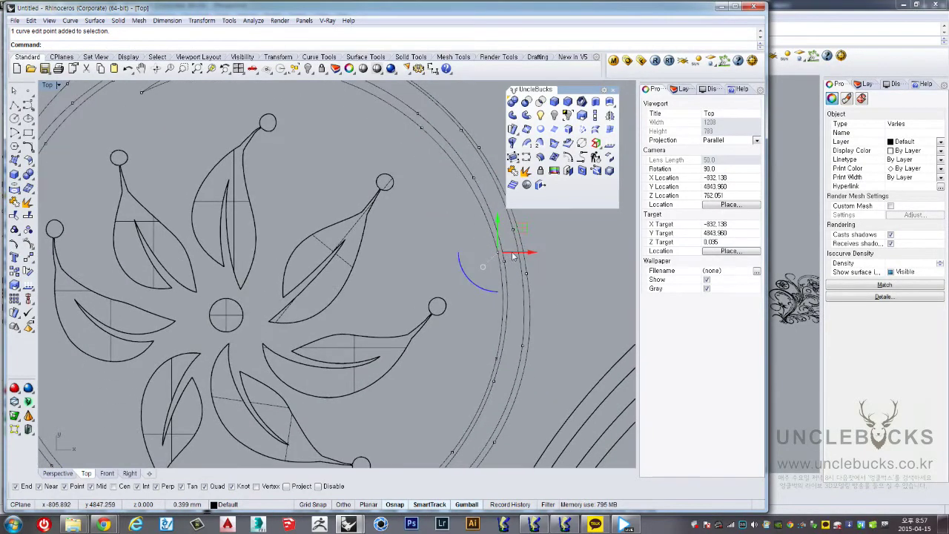
pyautogui.moveTo(511, 255); pyautogui.dragTo(509, 255)
pyautogui.moveTo(492, 366); pyautogui.dragTo(480, 275, button='right')
pyautogui.moveTo(485, 272); pyautogui.dragTo(504, 269)
pyautogui.scroll(3, 450, 304)
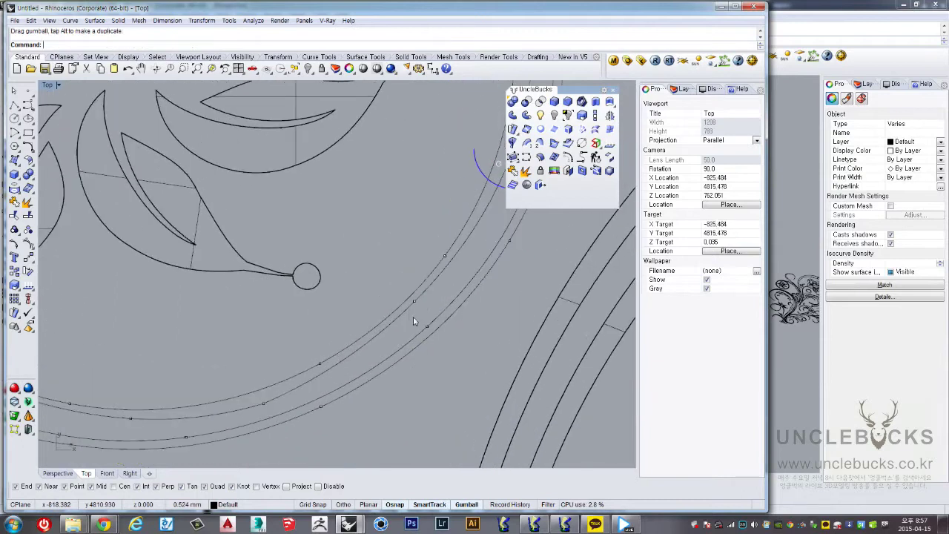
pyautogui.moveTo(439, 277); pyautogui.dragTo(441, 280)
pyautogui.moveTo(275, 408); pyautogui.dragTo(316, 370, button='right')
pyautogui.click(312, 364)
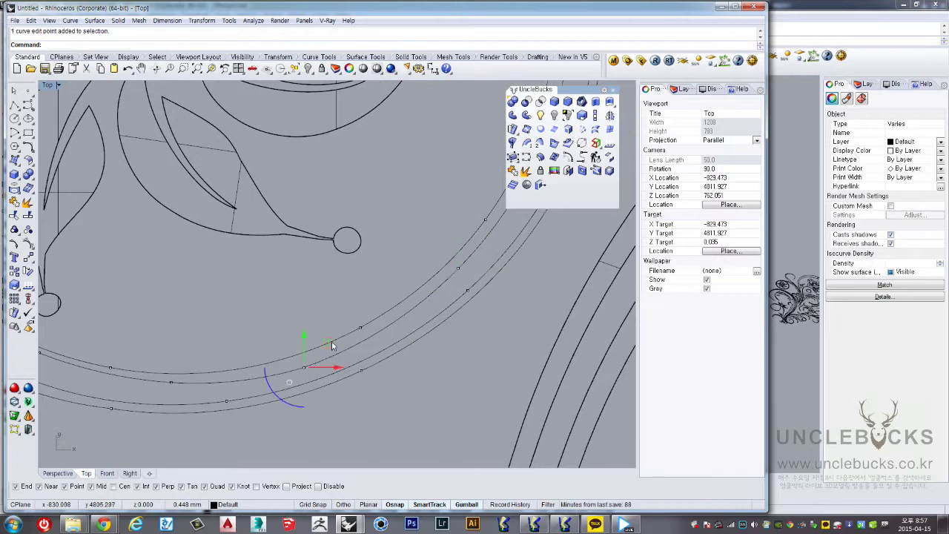
pyautogui.moveTo(57, 376); pyautogui.dragTo(255, 336, button='right')
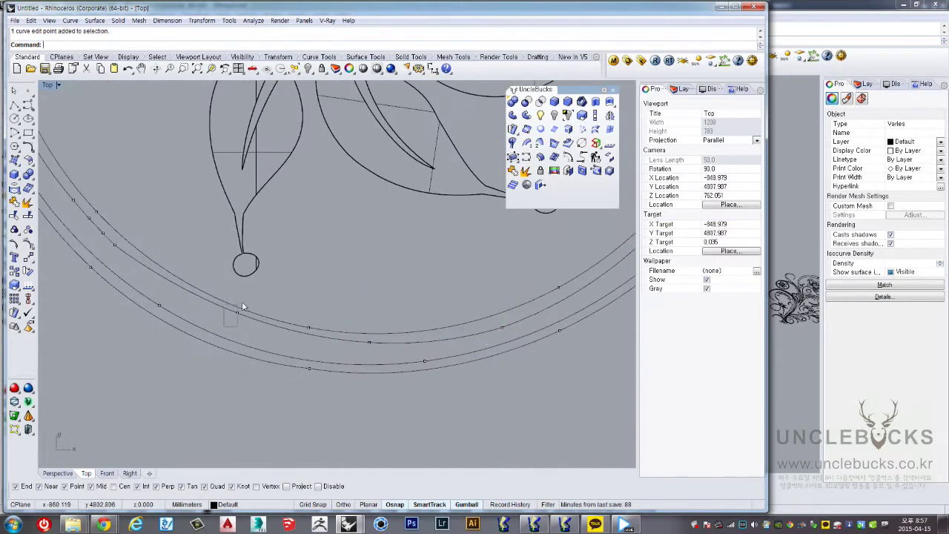
pyautogui.moveTo(255, 298)
pyautogui.mouseDown()
pyautogui.moveTo(366, 353)
pyautogui.moveTo(376, 335)
pyautogui.mouseUp()
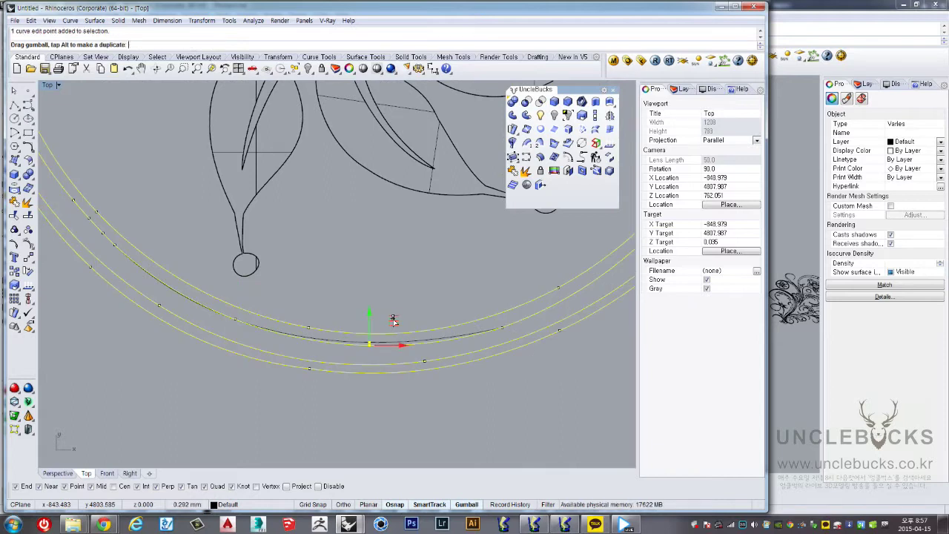
# Move the edit point where the arcs meet to smooth the joint, then raise another ring point
pyautogui.scroll(-3, 393, 319)
pyautogui.scroll(-2, 394, 319)
pyautogui.scroll(2, 266, 239)
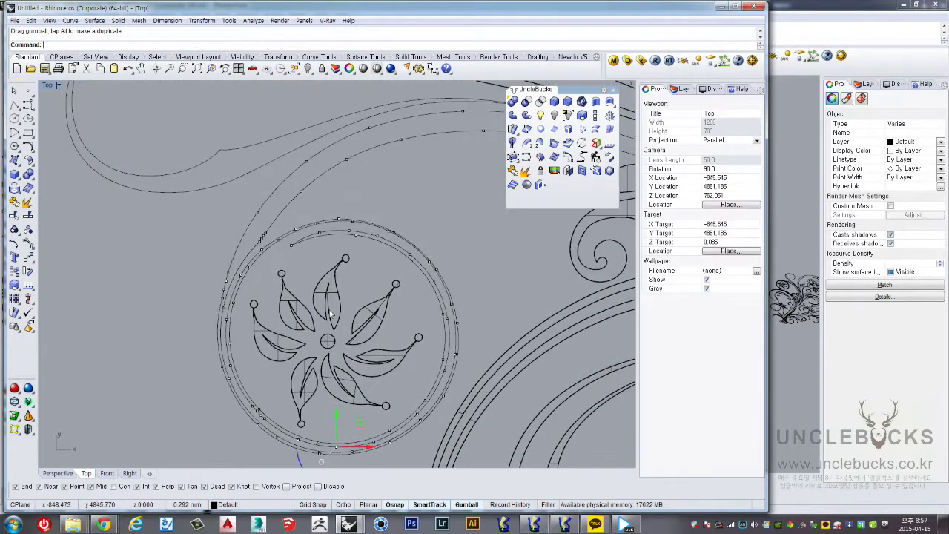
pyautogui.scroll(3, 265, 239)
pyautogui.scroll(2, 270, 252)
pyautogui.click(260, 268)
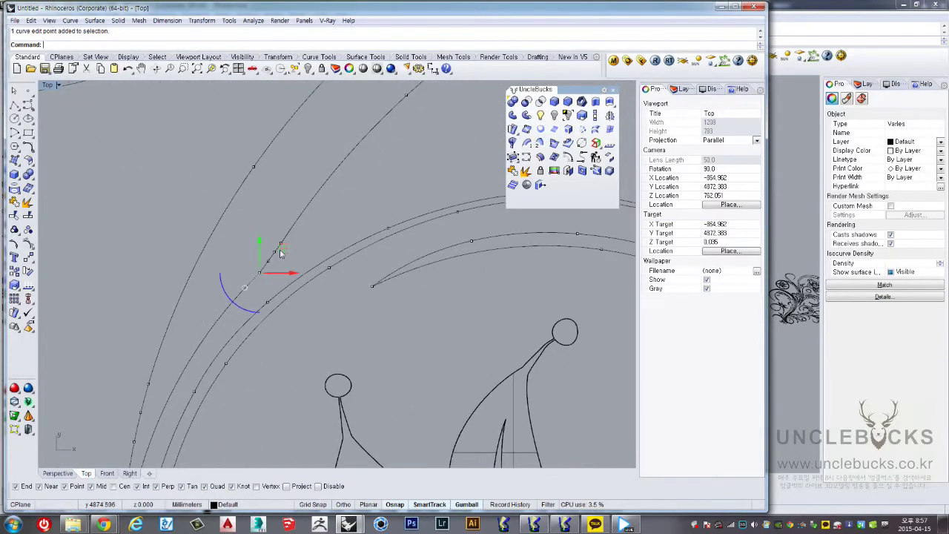
pyautogui.moveTo(259, 268)
pyautogui.mouseDown()
pyautogui.moveTo(278, 244)
pyautogui.moveTo(274, 254)
pyautogui.mouseUp()
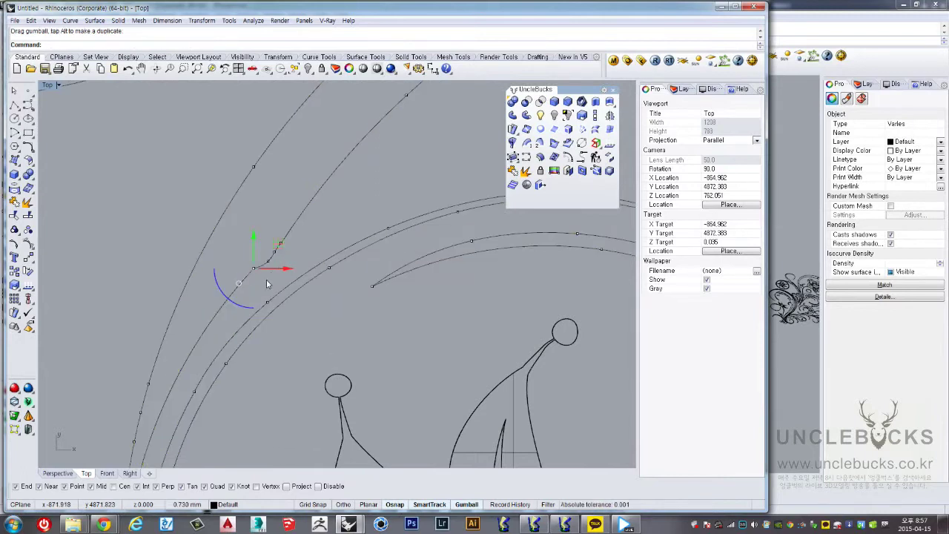
pyautogui.click(277, 250)
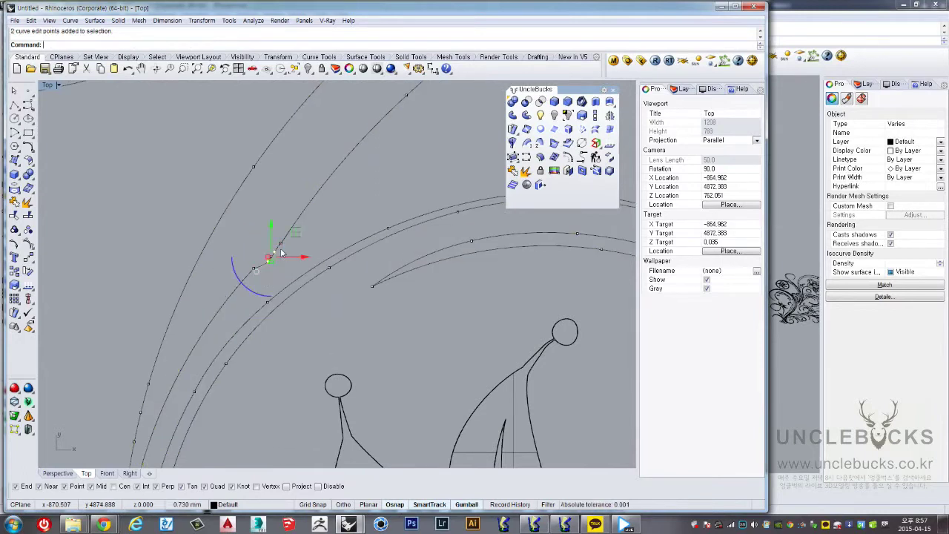
pyautogui.click(280, 242)
pyautogui.scroll(-3, 289, 260)
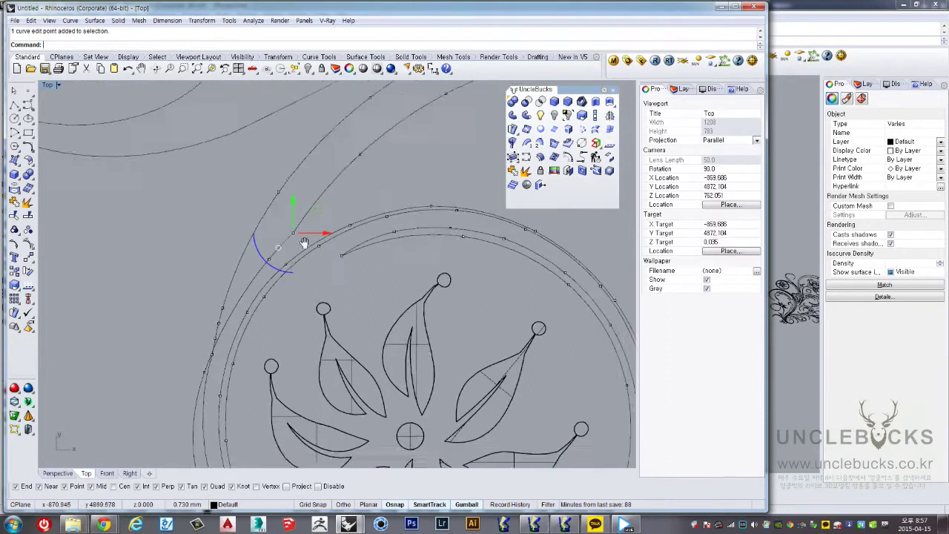
pyautogui.scroll(-2, 303, 244)
pyautogui.hotkey('ctrl', 'z')
pyautogui.scroll(-2, 313, 211)
pyautogui.scroll(5, 314, 211)
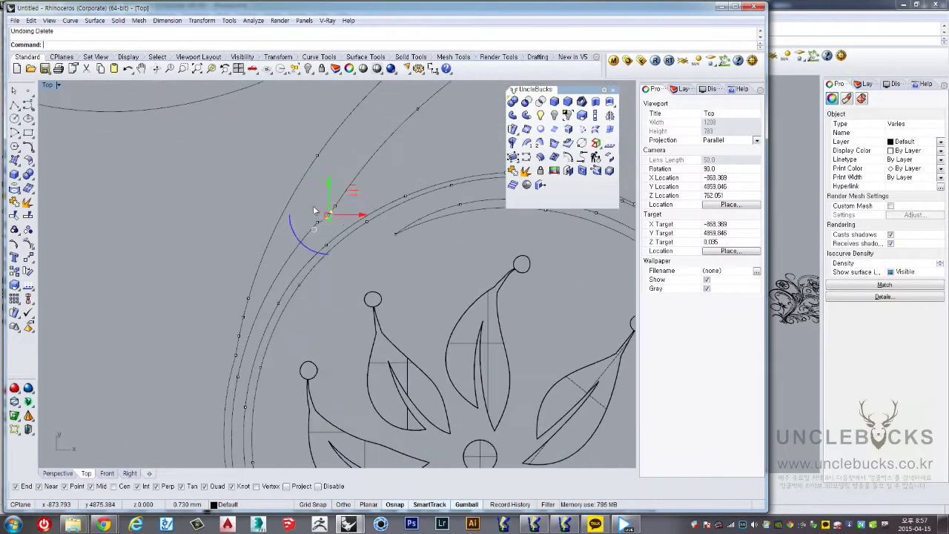
pyautogui.click(328, 218)
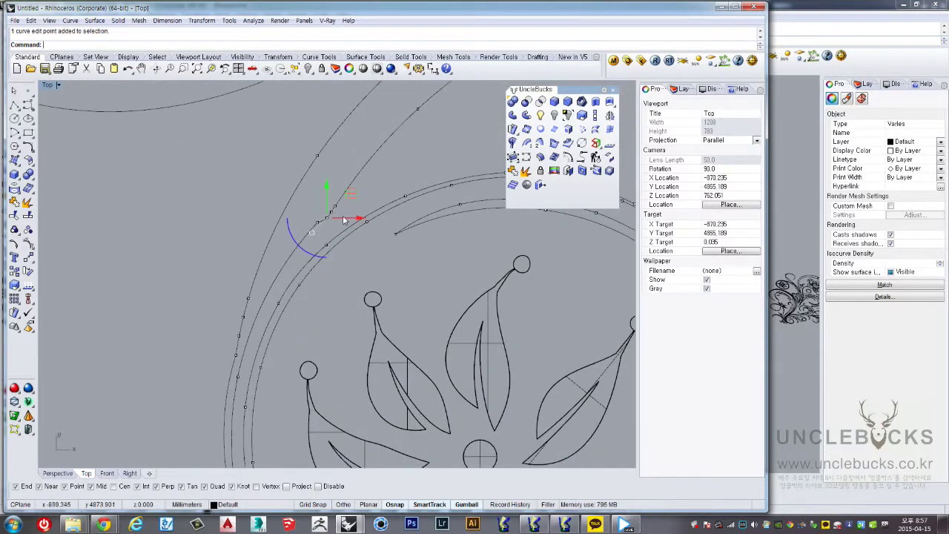
pyautogui.press('Delete')
pyautogui.hotkey('ctrl', 'z')
pyautogui.scroll(1, 339, 210)
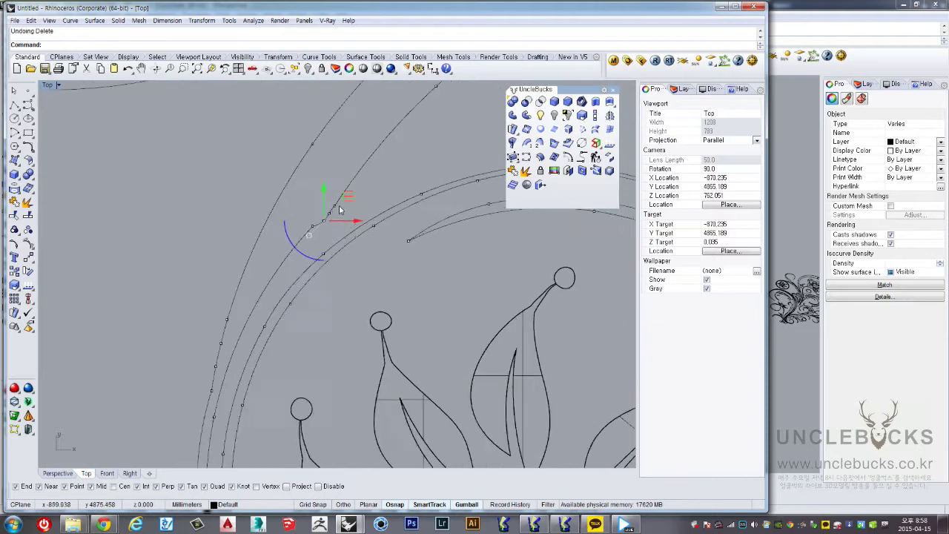
pyautogui.scroll(3, 339, 210)
pyautogui.moveTo(338, 206); pyautogui.dragTo(334, 199)
# Move one more curve edit point down and left, then hide the edit points
pyautogui.click(282, 250)
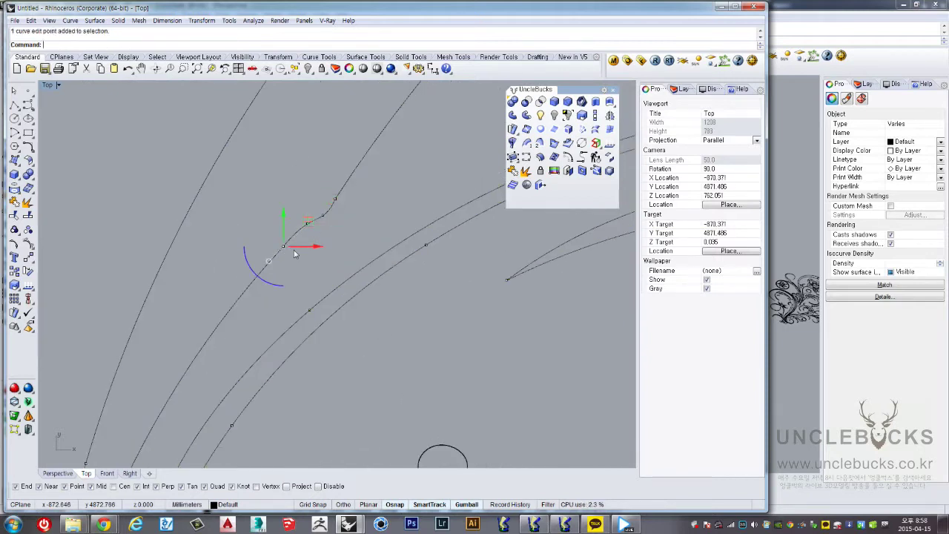
pyautogui.scroll(-2, 336, 199)
pyautogui.scroll(-2, 336, 198)
pyautogui.moveTo(346, 182); pyautogui.dragTo(330, 194)
pyautogui.scroll(-5, 330, 195)
pyautogui.scroll(3, 338, 202)
pyautogui.scroll(3, 355, 142)
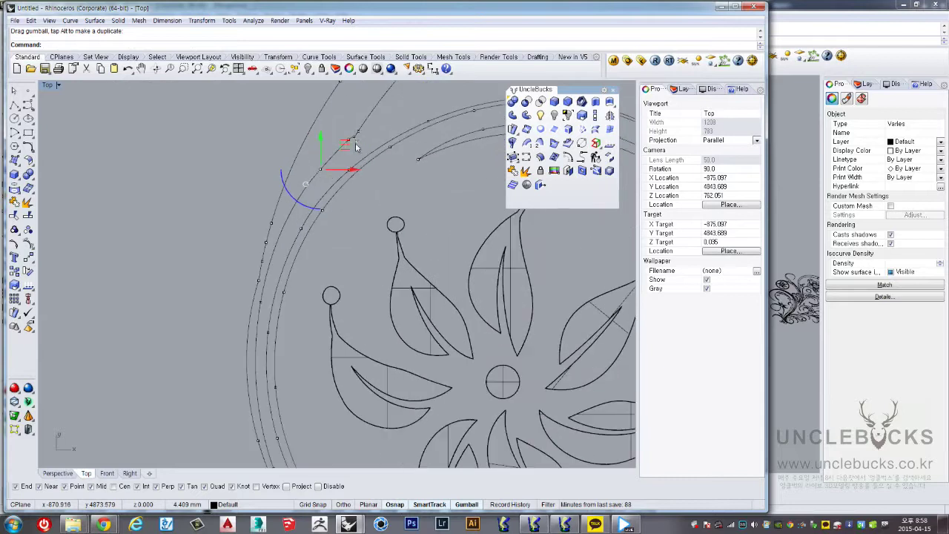
pyautogui.scroll(3, 355, 142)
pyautogui.press('Escape')
# Turn on the arc curve's control points and drag several of them up and right
pyautogui.click(354, 134)
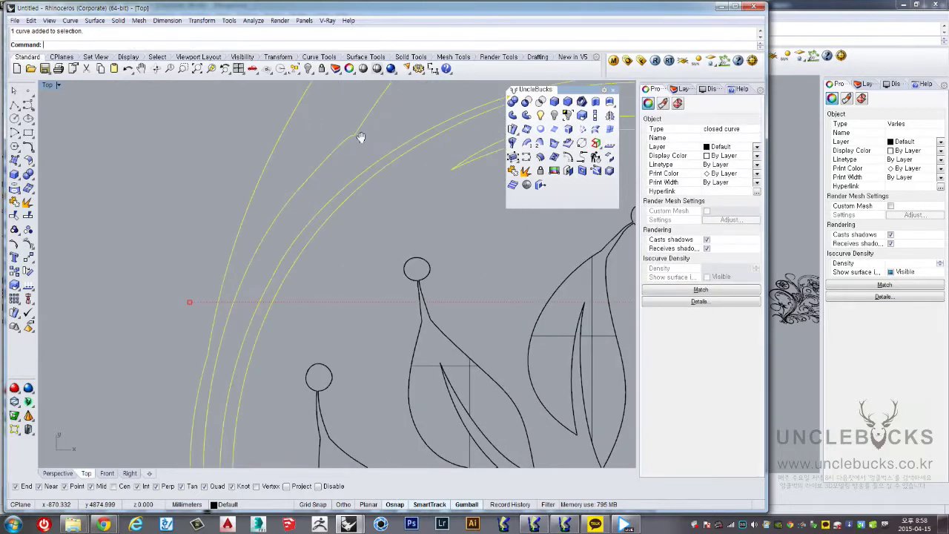
pyautogui.scroll(4, 42, 240)
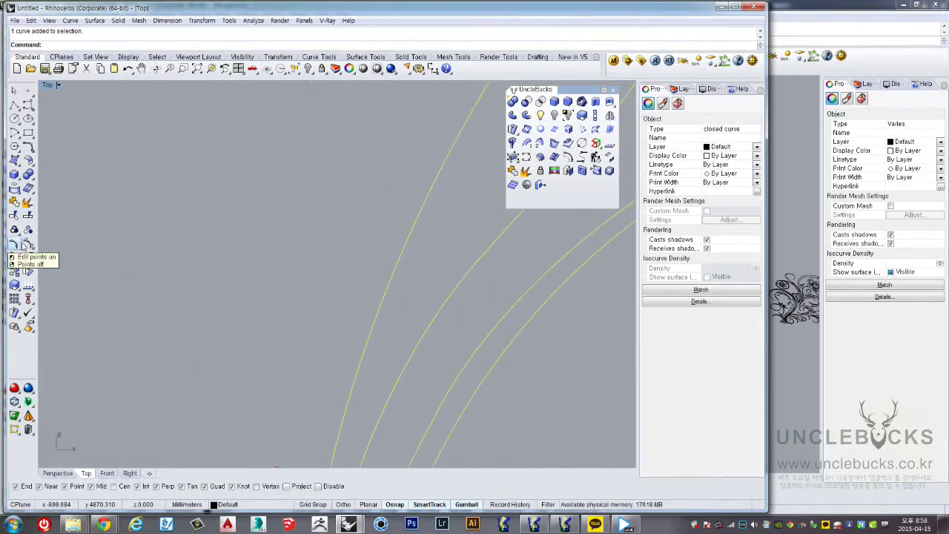
pyautogui.click(15, 252)
pyautogui.scroll(2, 331, 253)
pyautogui.scroll(2, 345, 244)
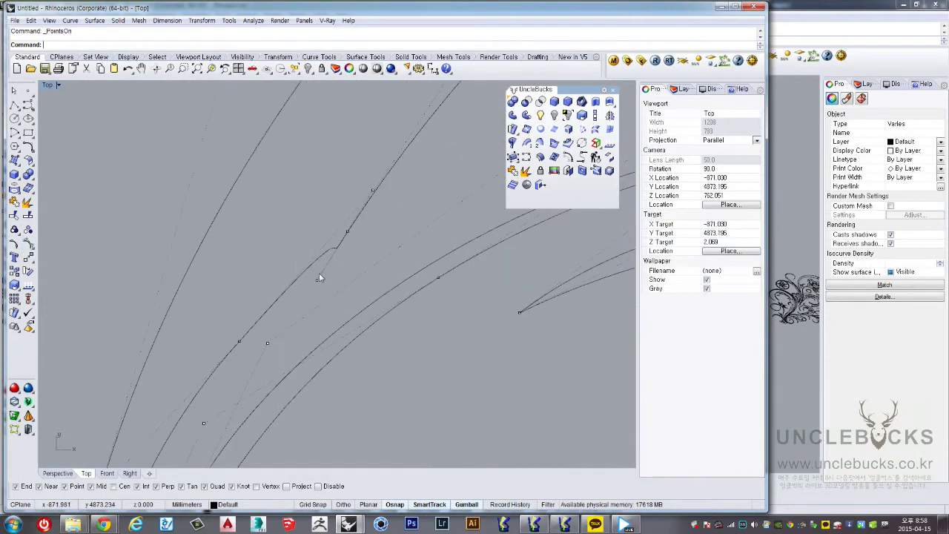
pyautogui.click(317, 279)
pyautogui.moveTo(341, 256); pyautogui.dragTo(337, 250)
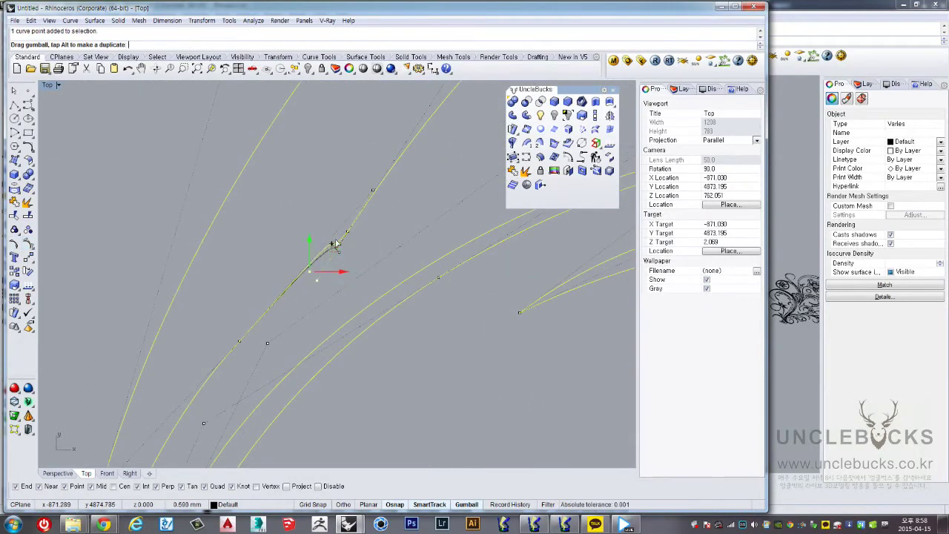
pyautogui.moveTo(338, 251); pyautogui.dragTo(333, 244)
pyautogui.click(373, 186)
pyautogui.moveTo(372, 185); pyautogui.dragTo(316, 274)
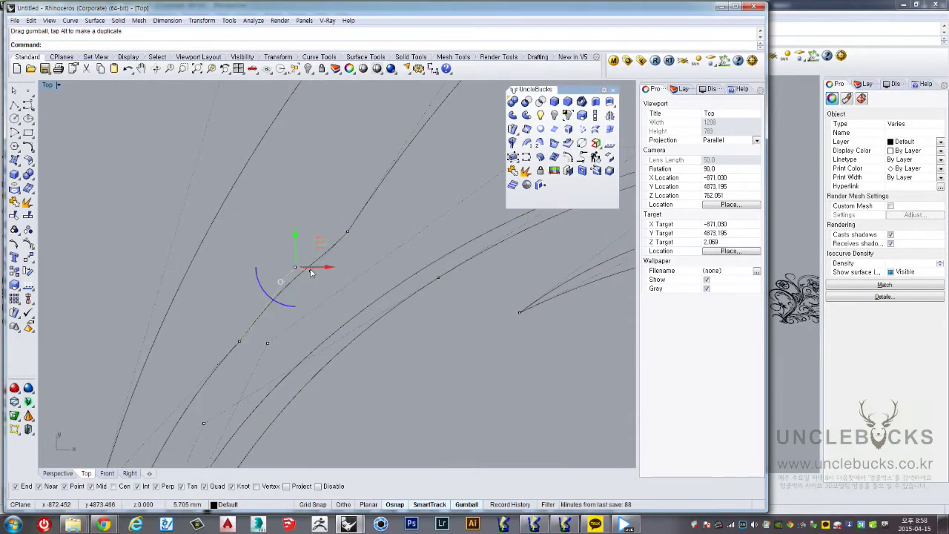
pyautogui.click(310, 271)
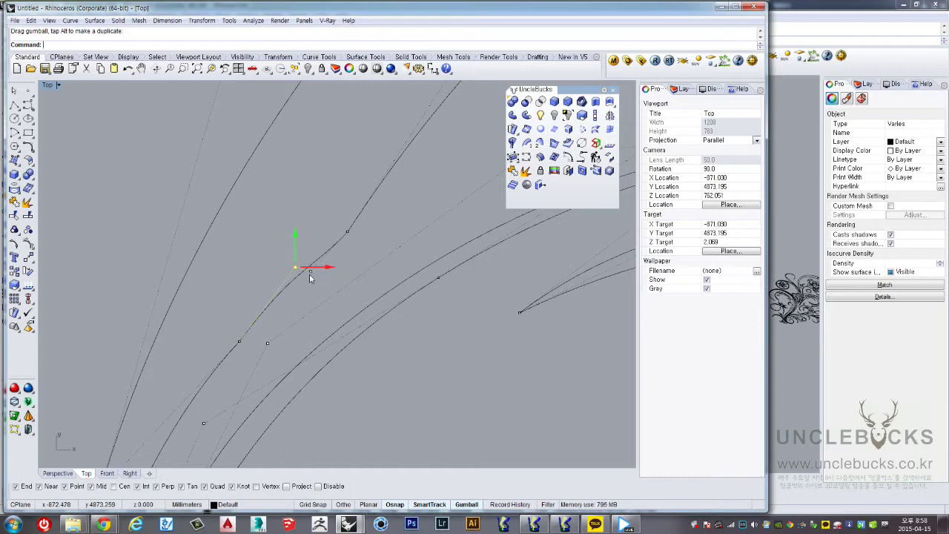
pyautogui.click(311, 270)
pyautogui.moveTo(335, 251)
pyautogui.mouseDown()
pyautogui.moveTo(357, 232)
pyautogui.moveTo(348, 233)
pyautogui.mouseUp()
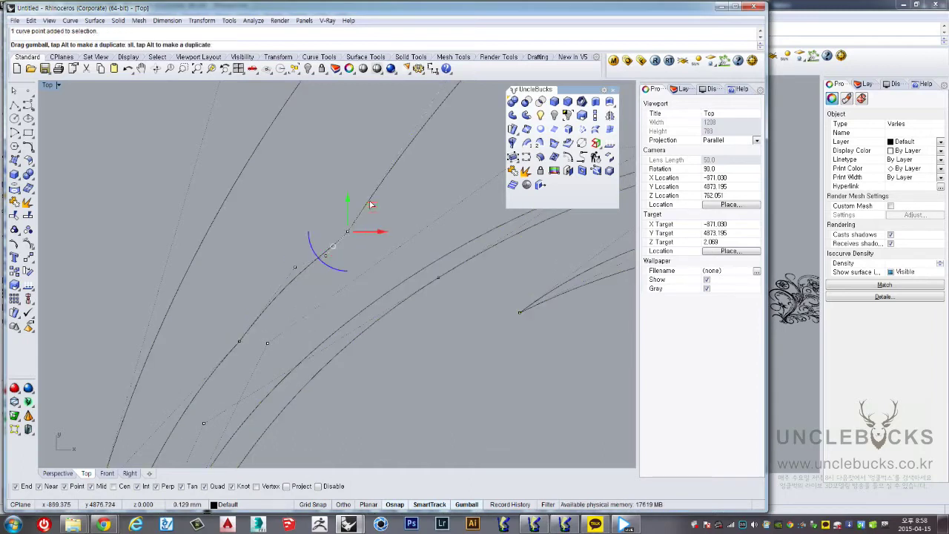
pyautogui.moveTo(370, 205); pyautogui.dragTo(408, 145)
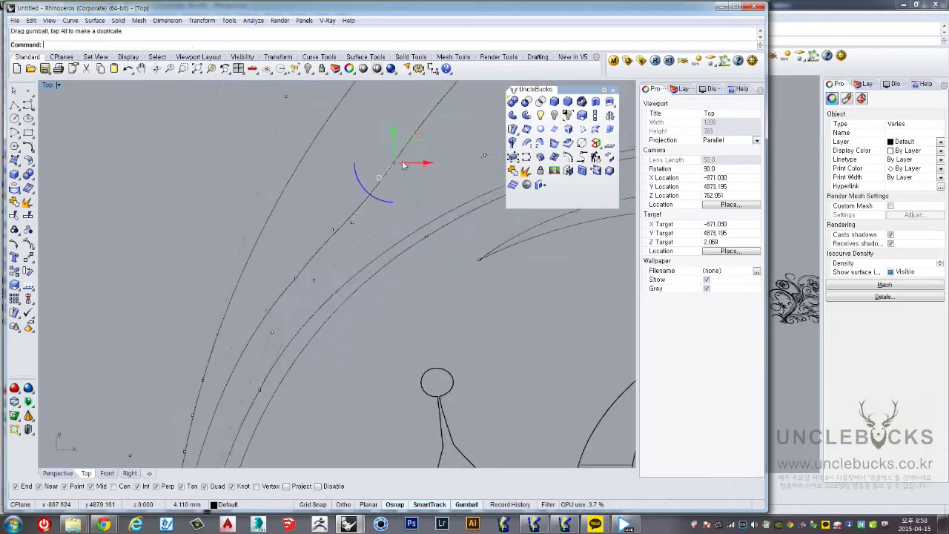
# Reposition the ring curves' control points to smooth them alongside the scroll curves
pyautogui.scroll(-2, 403, 165)
pyautogui.scroll(2, 342, 208)
pyautogui.click(350, 232)
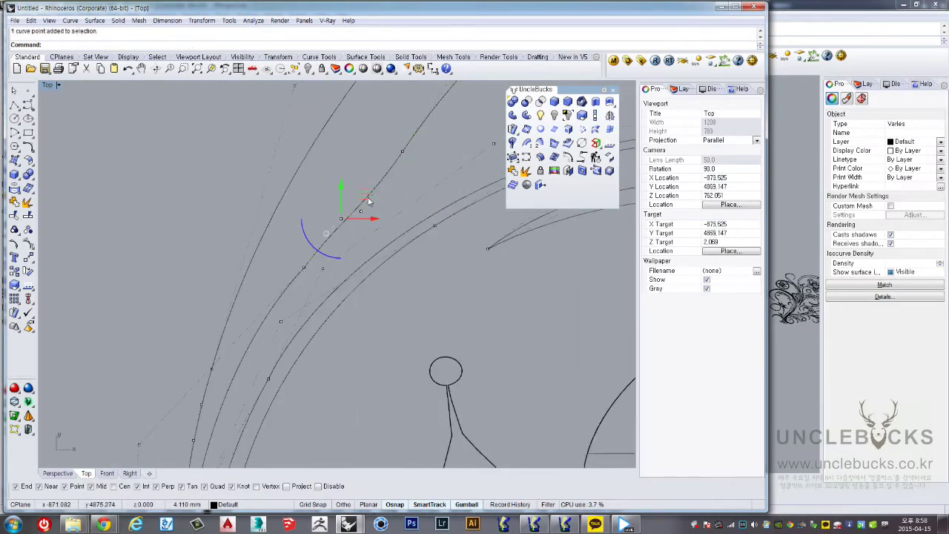
pyautogui.moveTo(366, 206)
pyautogui.mouseDown()
pyautogui.moveTo(367, 218)
pyautogui.moveTo(381, 184)
pyautogui.mouseUp()
pyautogui.moveTo(381, 184); pyautogui.dragTo(335, 196, button='right')
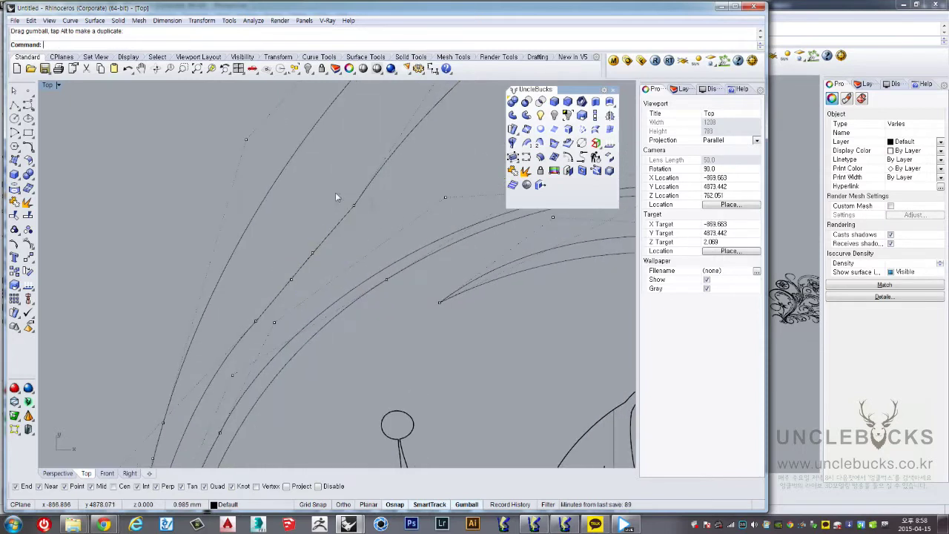
pyautogui.click(351, 194)
pyautogui.moveTo(384, 180); pyautogui.dragTo(378, 172)
pyautogui.scroll(-3, 378, 172)
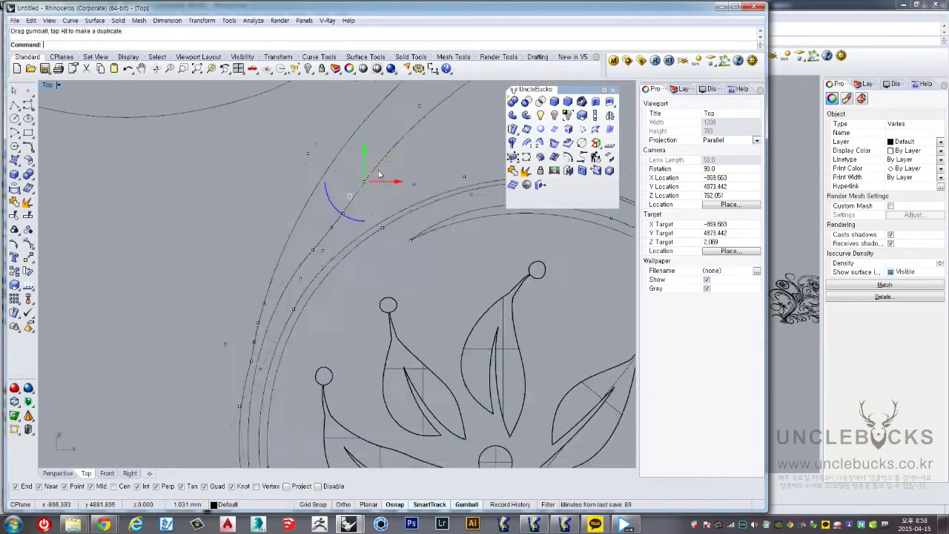
pyautogui.scroll(2, 340, 237)
pyautogui.scroll(1, 308, 264)
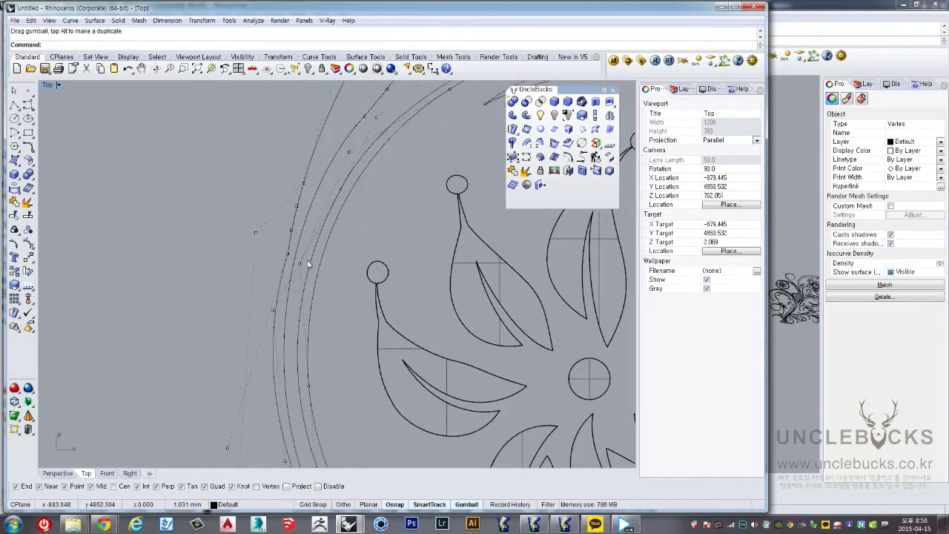
pyautogui.click(274, 311)
pyautogui.moveTo(300, 291); pyautogui.dragTo(303, 267)
pyautogui.moveTo(345, 243); pyautogui.dragTo(342, 317, button='right')
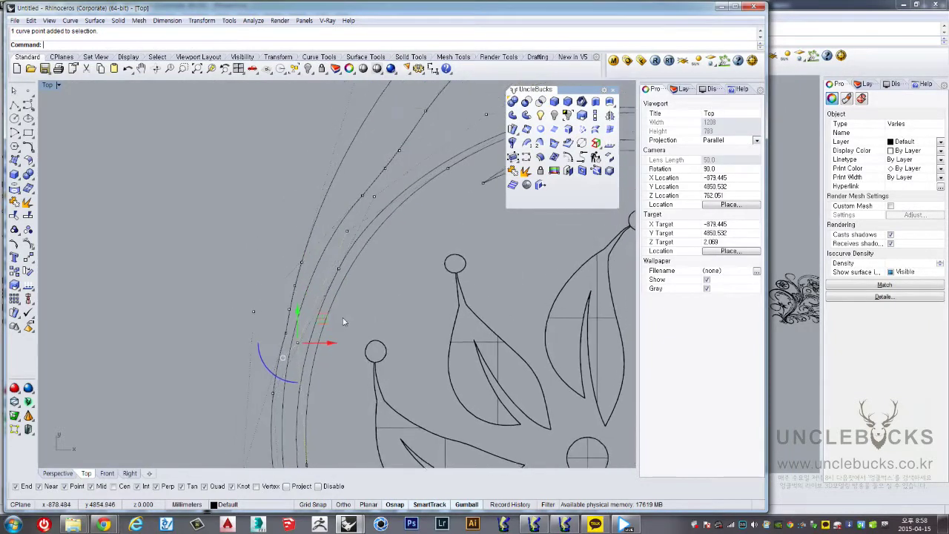
pyautogui.scroll(-3, 386, 176)
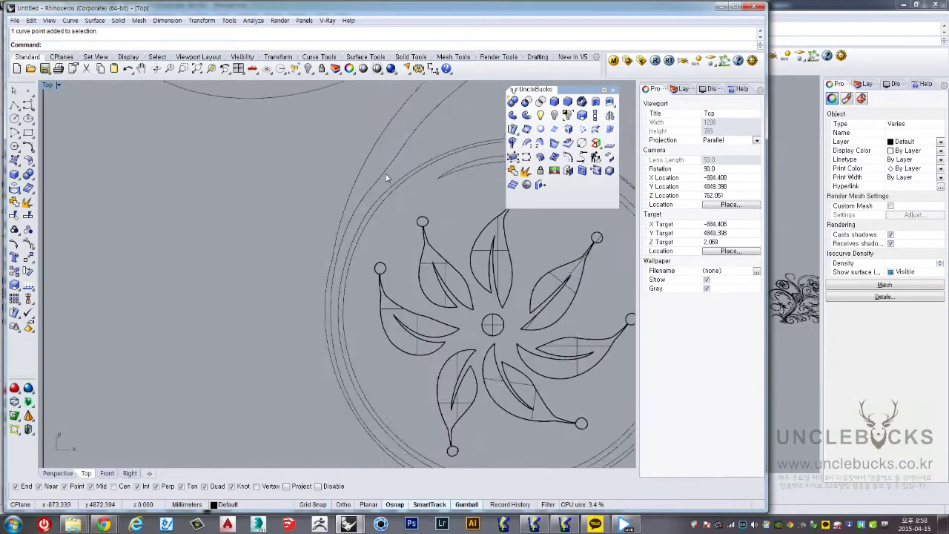
pyautogui.scroll(-1, 365, 228)
# Draw a short straight line across both tail curves near the ring's pointed tip
pyautogui.click(358, 225)
pyautogui.scroll(-2, 359, 219)
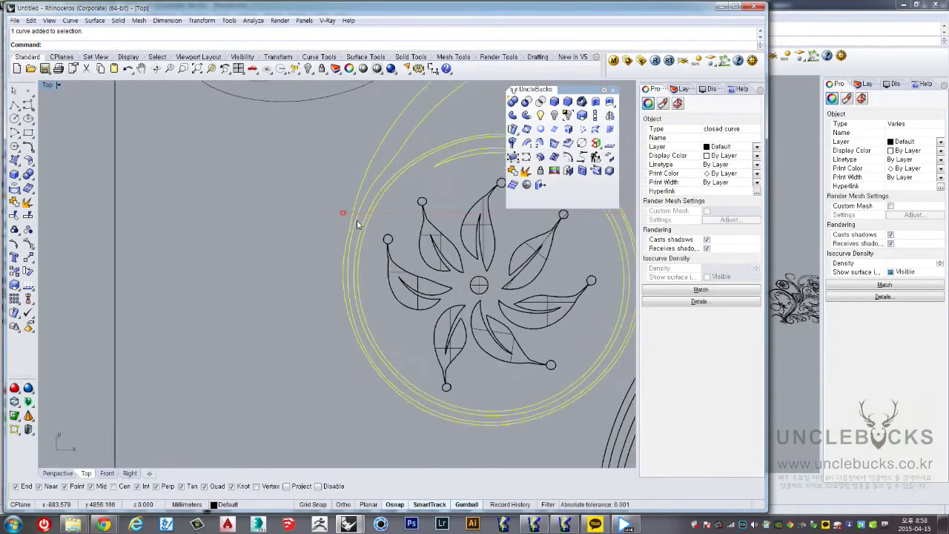
pyautogui.scroll(-2, 360, 218)
pyautogui.scroll(2, 453, 257)
pyautogui.scroll(3, 452, 257)
pyautogui.scroll(3, 453, 274)
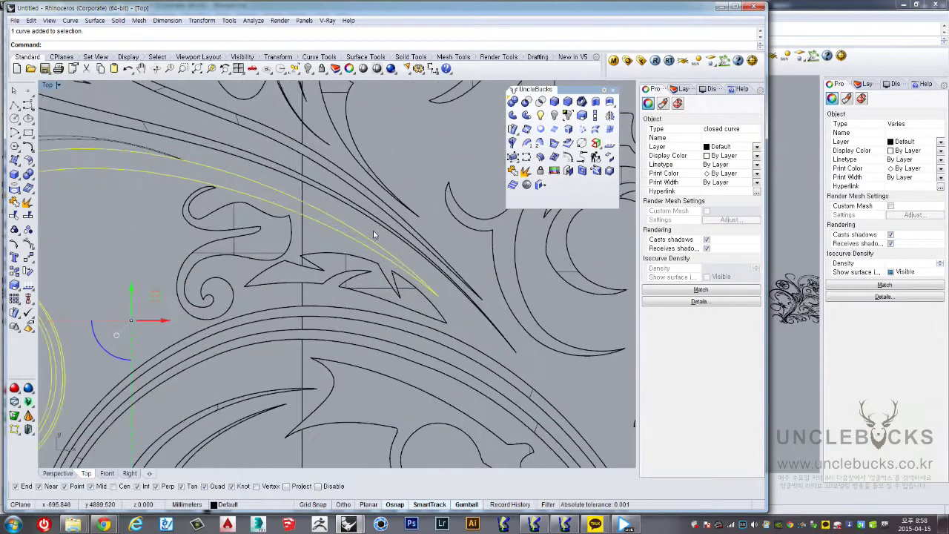
pyautogui.scroll(3, 457, 295)
pyautogui.scroll(3, 458, 311)
pyautogui.scroll(3, 480, 392)
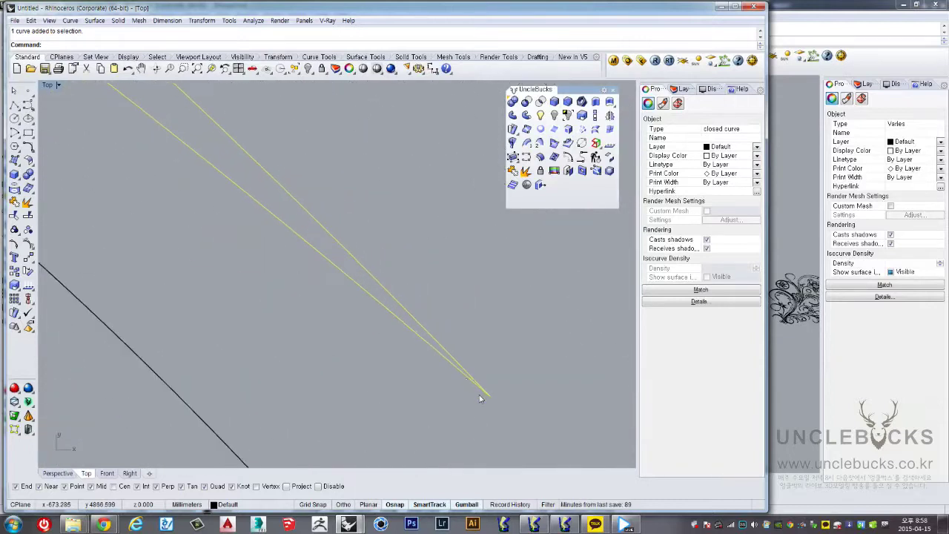
pyautogui.scroll(2, 480, 395)
pyautogui.scroll(-2, 478, 390)
pyautogui.scroll(-2, 477, 388)
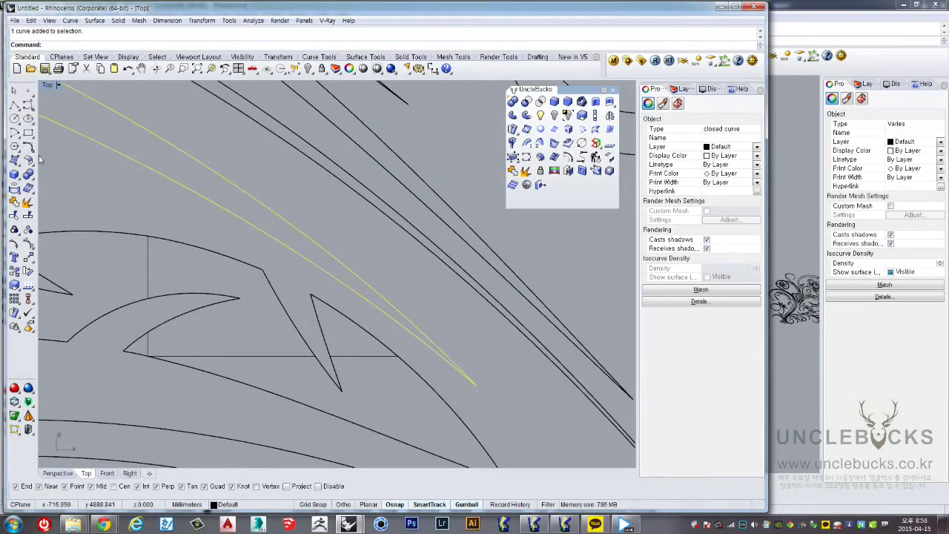
pyautogui.click(13, 106)
pyautogui.scroll(2, 440, 339)
pyautogui.scroll(2, 381, 310)
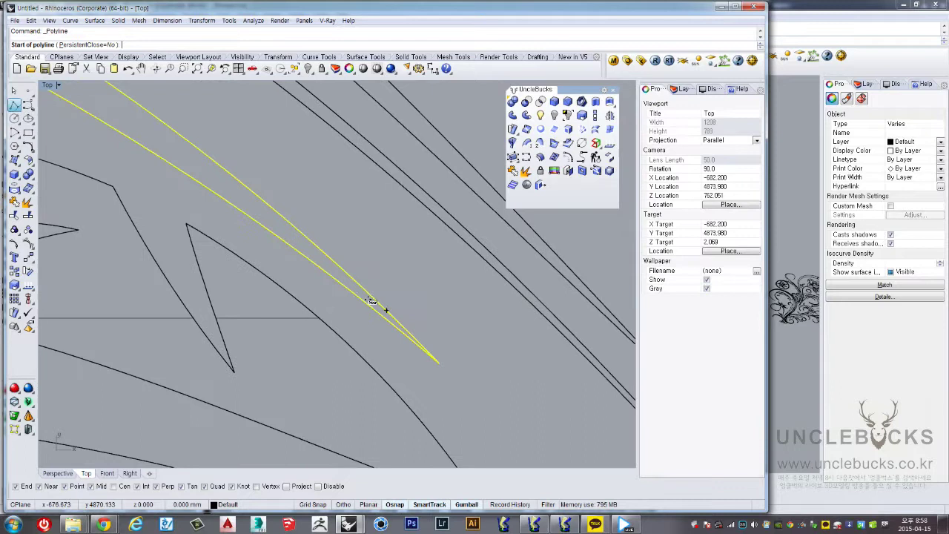
pyautogui.click(317, 288)
pyautogui.click(418, 293)
pyautogui.press('Return')
# Trim the tail and the line's excess, then join the pieces into one closed ring curve
pyautogui.moveTo(469, 334); pyautogui.dragTo(324, 268)
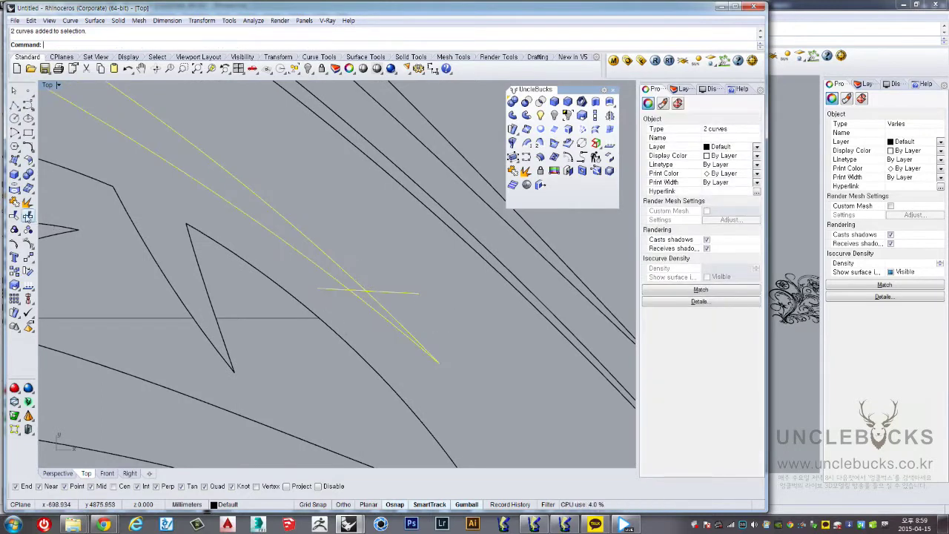
pyautogui.click(28, 215)
pyautogui.click(390, 317)
pyautogui.click(387, 294)
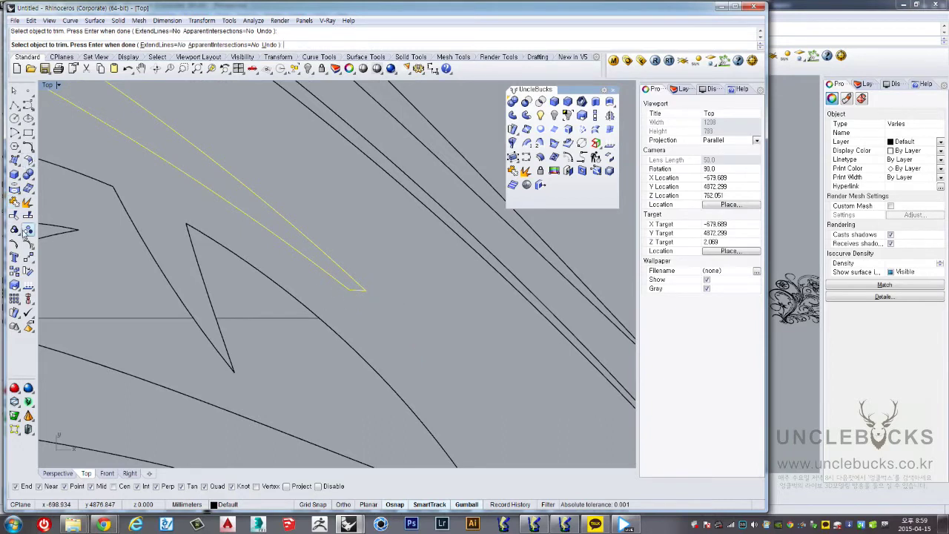
pyautogui.press('Return')
pyautogui.hotkey('ctrl', 'j')
pyautogui.scroll(-10, 396, 282)
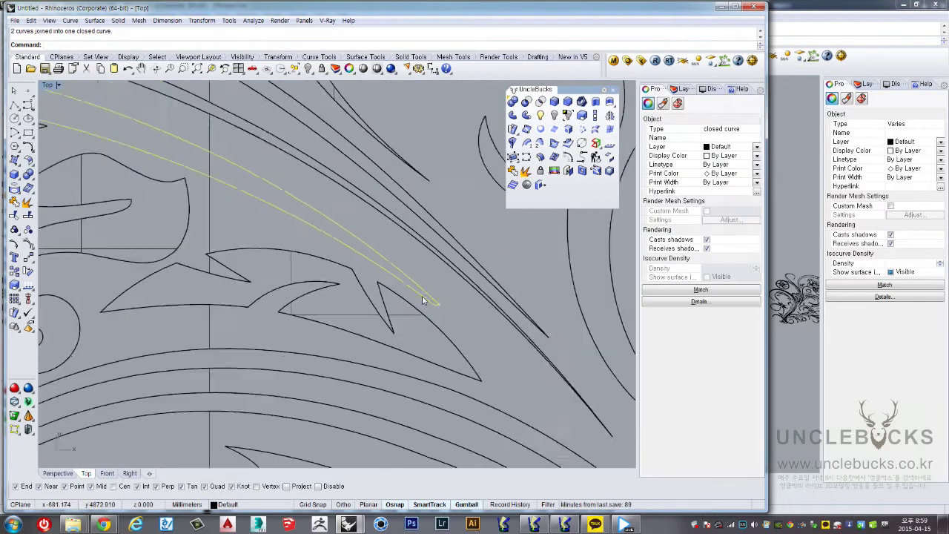
pyautogui.click(239, 227)
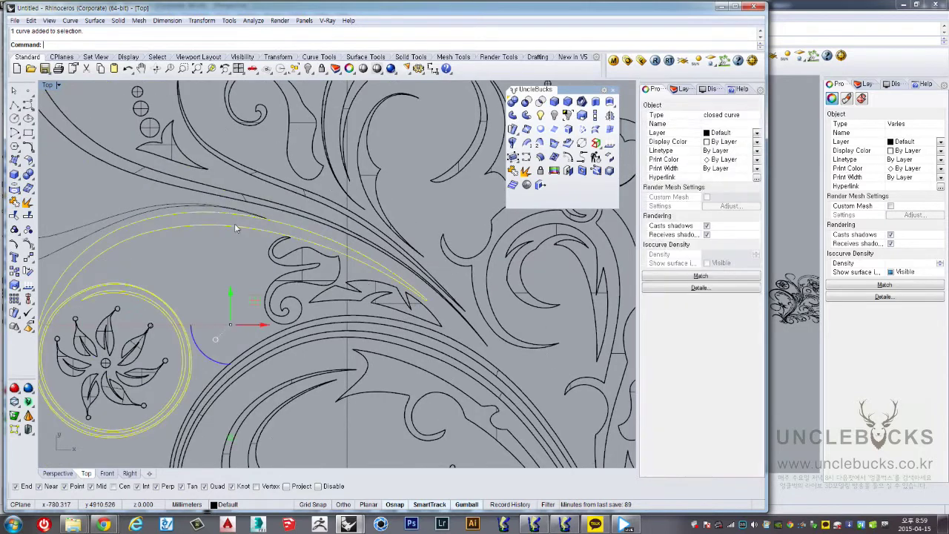
# In a maximized Perspective view, lift a copy of the closed ring curve above the panel
pyautogui.doubleClick(47, 86)
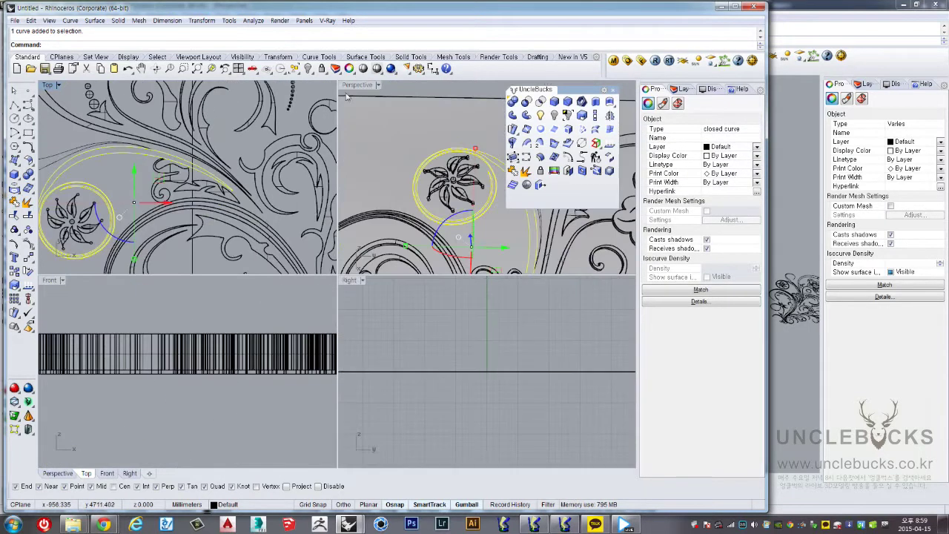
pyautogui.doubleClick(346, 95)
pyautogui.moveTo(348, 222); pyautogui.dragTo(369, 280, button='right')
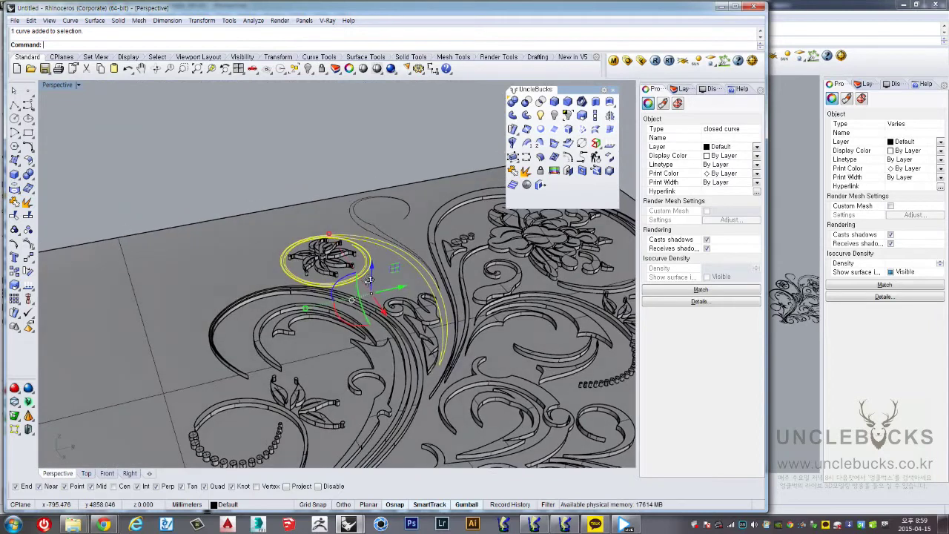
pyautogui.moveTo(368, 280); pyautogui.dragTo(396, 152)
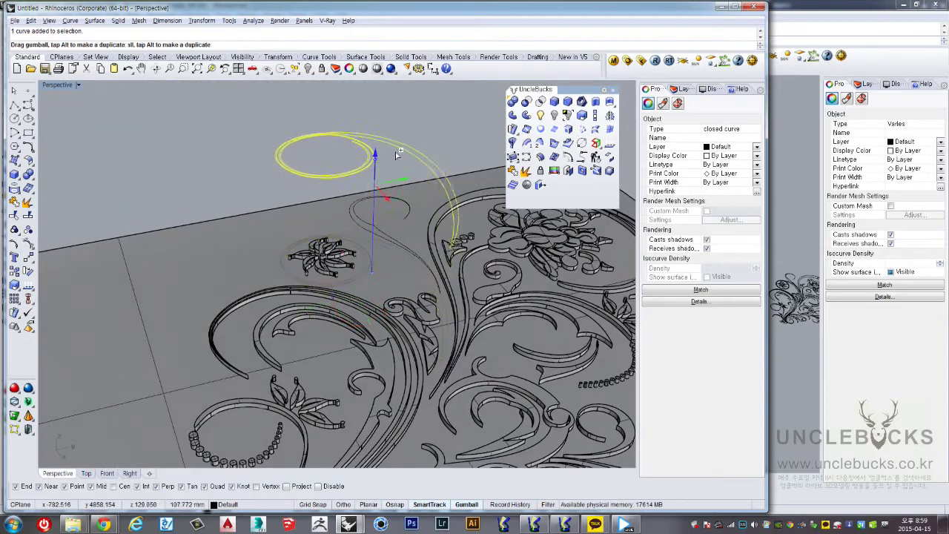
# Split the carved relief polysurface with the flower's ring curve as the cutter
pyautogui.click(383, 248)
pyautogui.moveTo(275, 264); pyautogui.dragTo(254, 264, button='right')
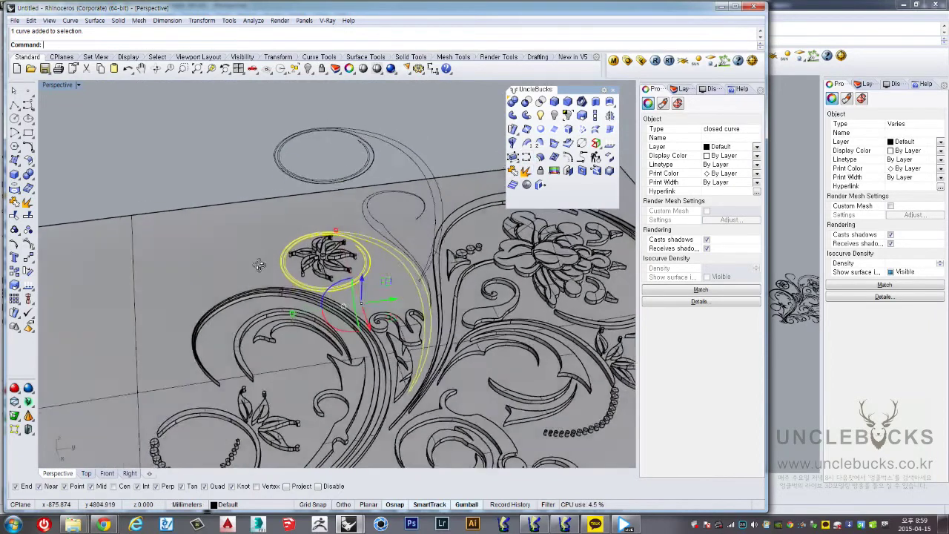
pyautogui.click(438, 247)
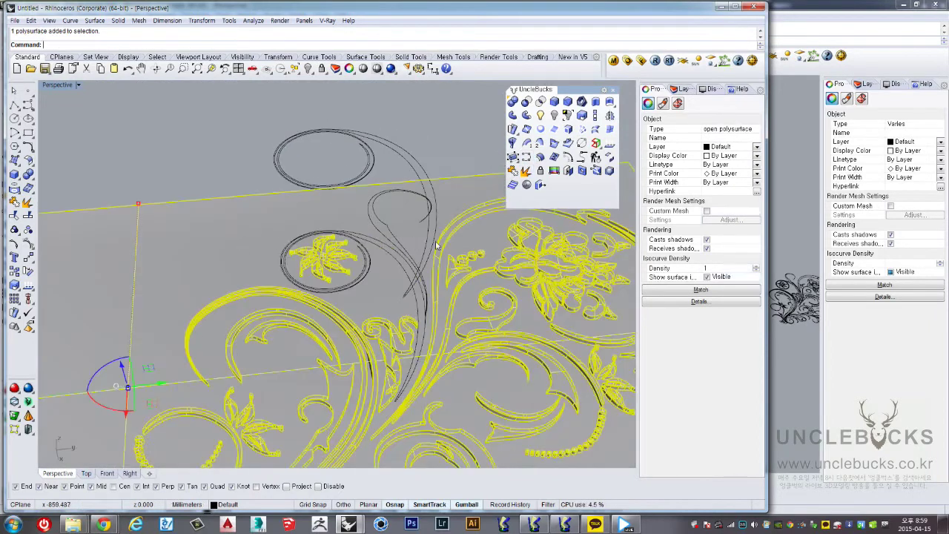
pyautogui.click(28, 215)
pyautogui.click(365, 242)
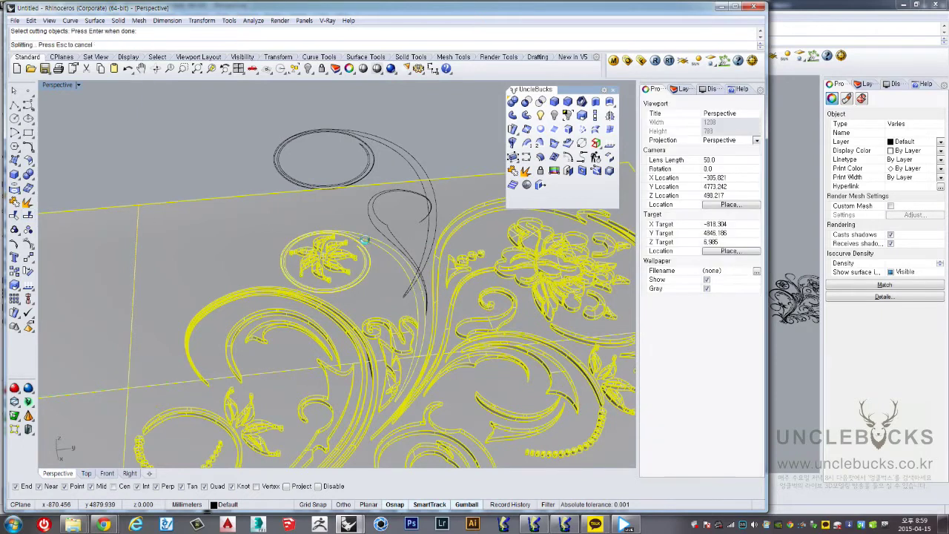
pyautogui.press('Return')
# Delete the split-off ring surface around the flower
pyautogui.scroll(5, 362, 243)
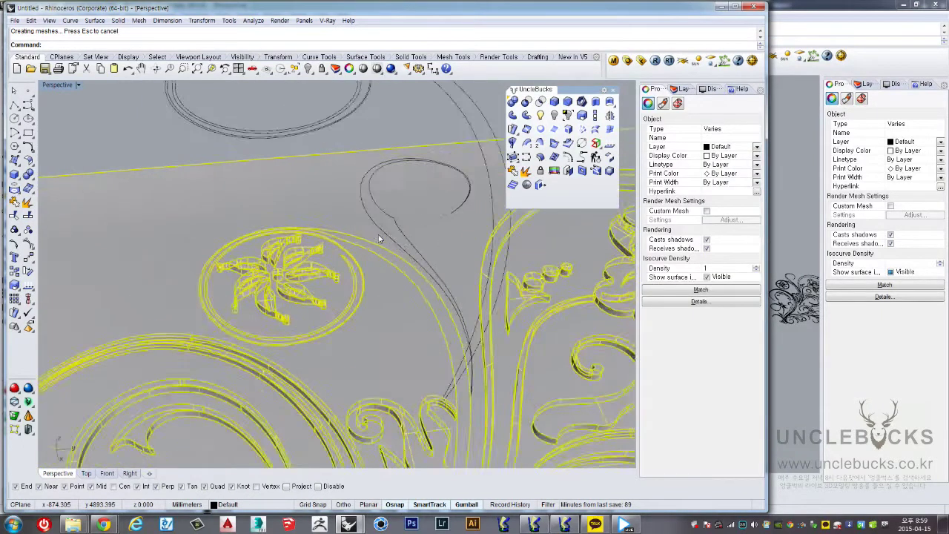
pyautogui.moveTo(362, 252)
pyautogui.mouseDown(button='right')
pyautogui.moveTo(364, 282)
pyautogui.moveTo(368, 238)
pyautogui.moveTo(387, 328)
pyautogui.moveTo(378, 361)
pyautogui.mouseUp(button='right')
pyautogui.click(386, 328)
pyautogui.scroll(-5, 387, 329)
pyautogui.press('Delete')
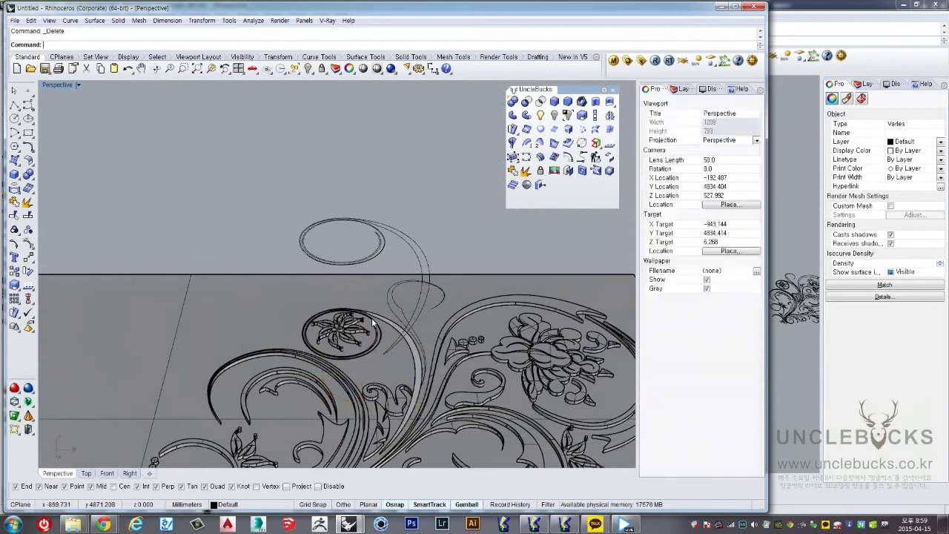
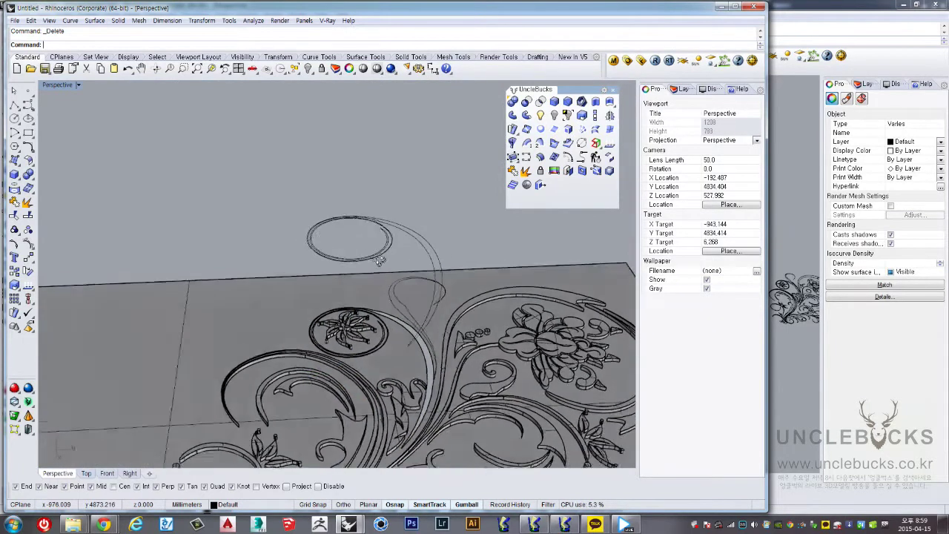
# Extrude the closed curve above the relief into an upright curved wall
pyautogui.moveTo(441, 292); pyautogui.dragTo(377, 253, button='right')
pyautogui.click(377, 252)
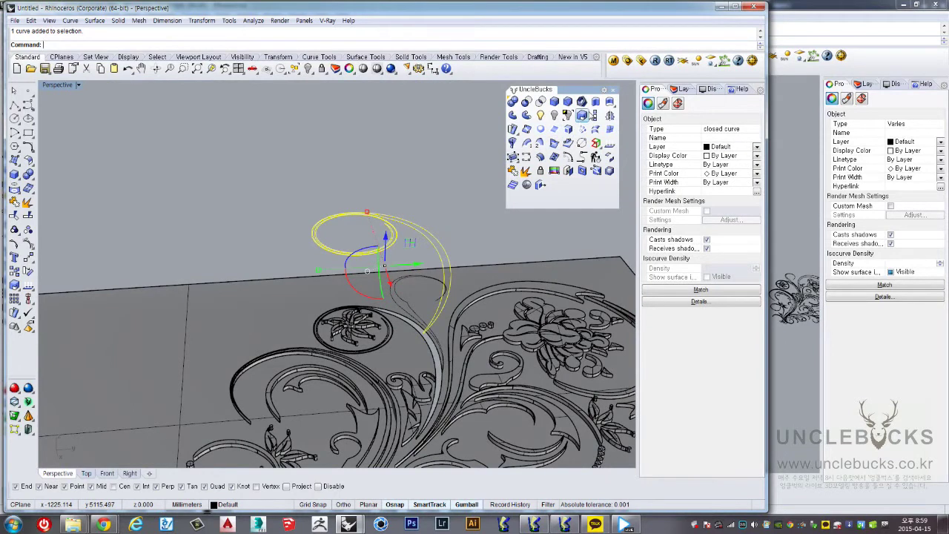
pyautogui.click(582, 115)
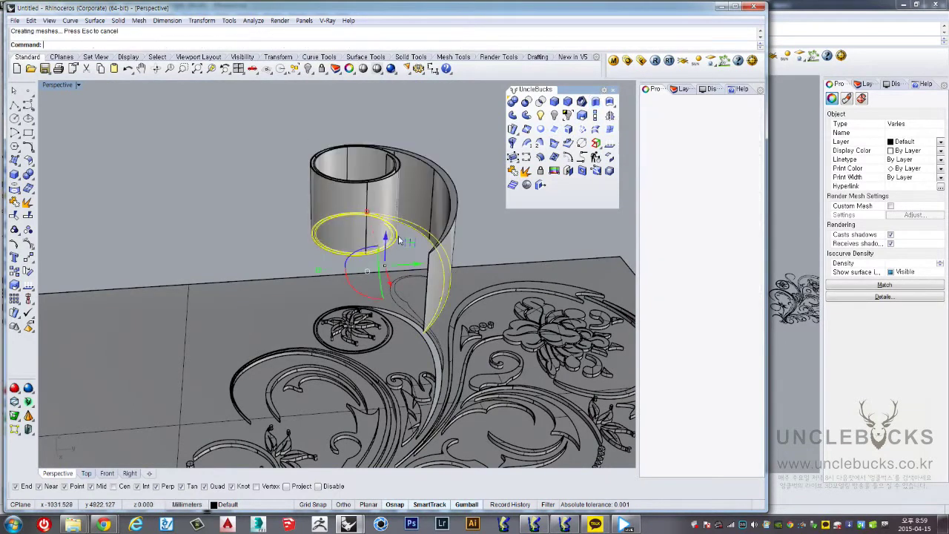
pyautogui.scroll(-2, 399, 239)
pyautogui.scroll(-2, 393, 234)
pyautogui.scroll(-2, 392, 232)
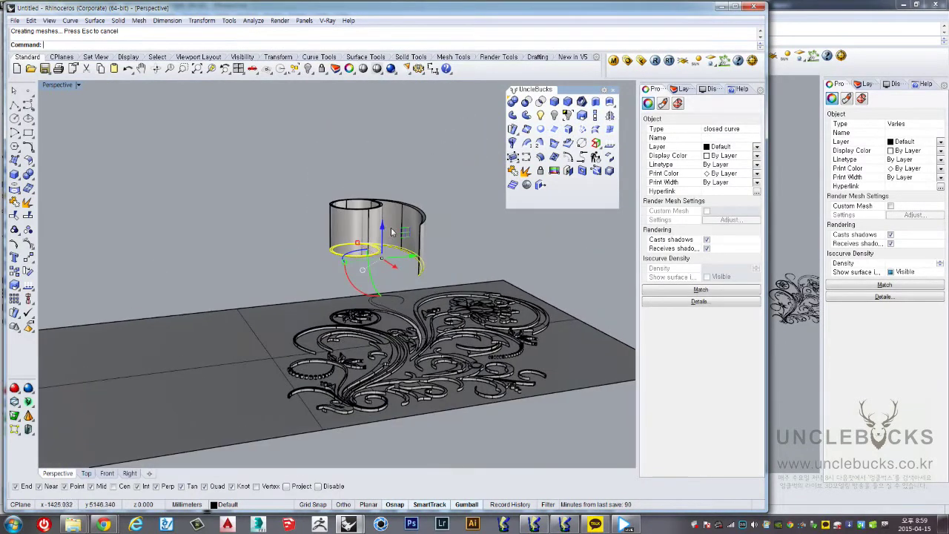
# Explode the extruded wall into separate surfaces and delete one of them
pyautogui.press('Escape')
pyautogui.click(393, 230)
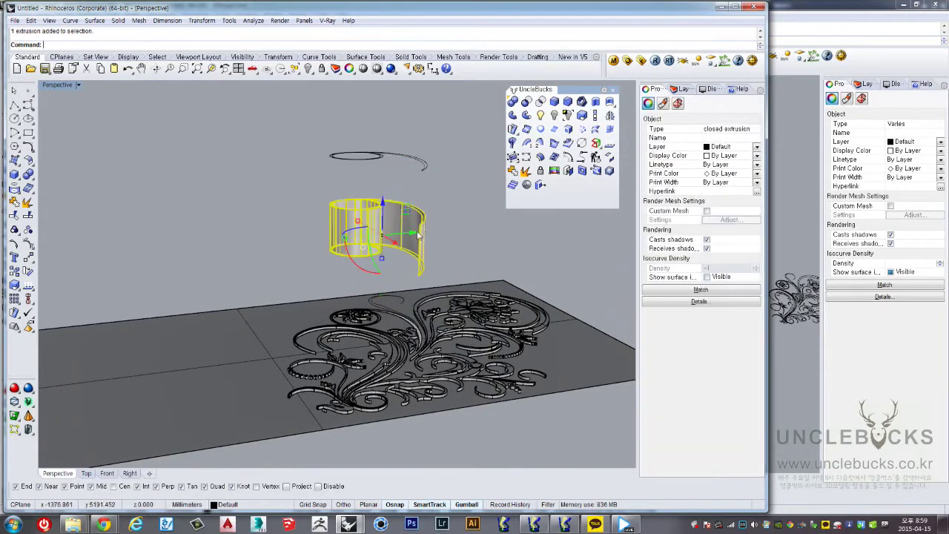
pyautogui.scroll(3, 394, 223)
pyautogui.moveTo(393, 223); pyautogui.dragTo(496, 181, button='right')
pyautogui.click(525, 169)
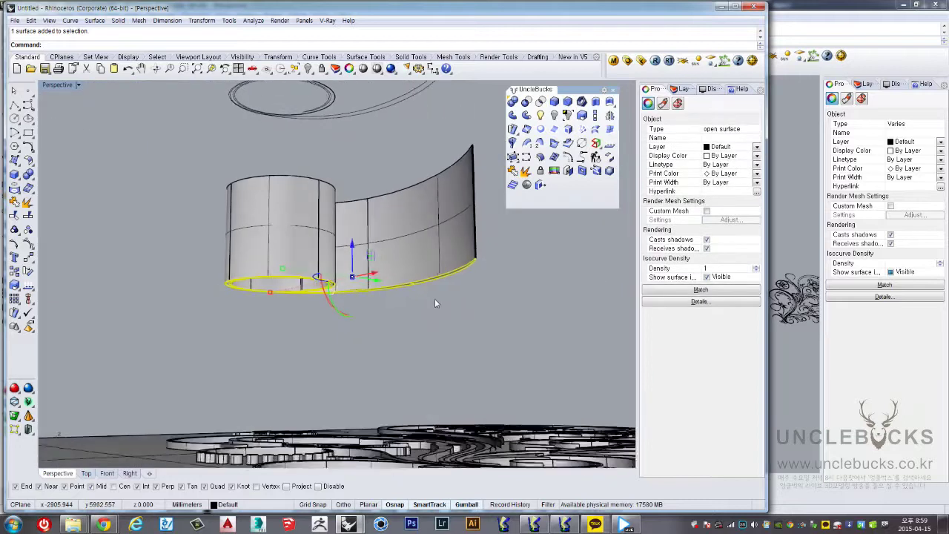
pyautogui.press('Delete')
# Window-select the remaining 20 surfaces and join them into one open polysurface
pyautogui.moveTo(439, 301)
pyautogui.mouseDown(button='right')
pyautogui.moveTo(452, 261)
pyautogui.moveTo(443, 302)
pyautogui.mouseUp(button='right')
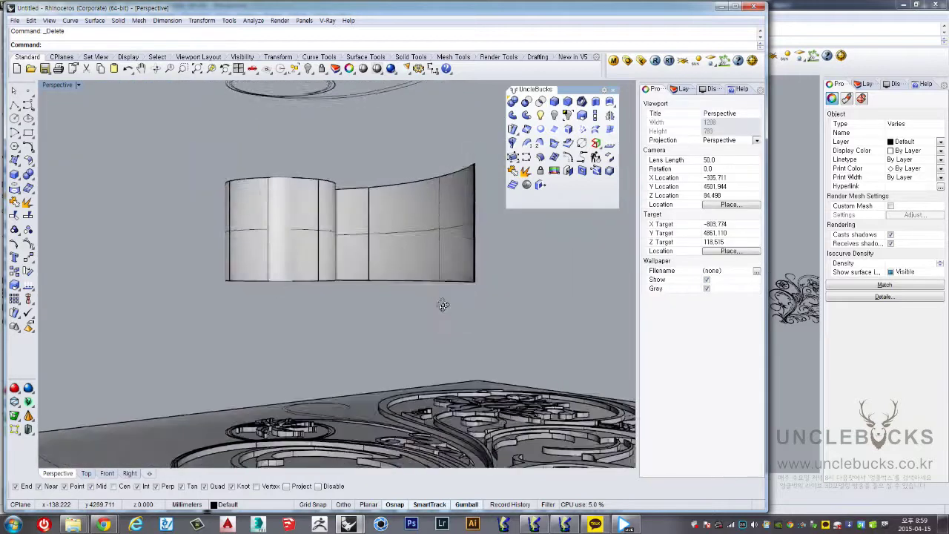
pyautogui.moveTo(158, 156); pyautogui.dragTo(308, 289)
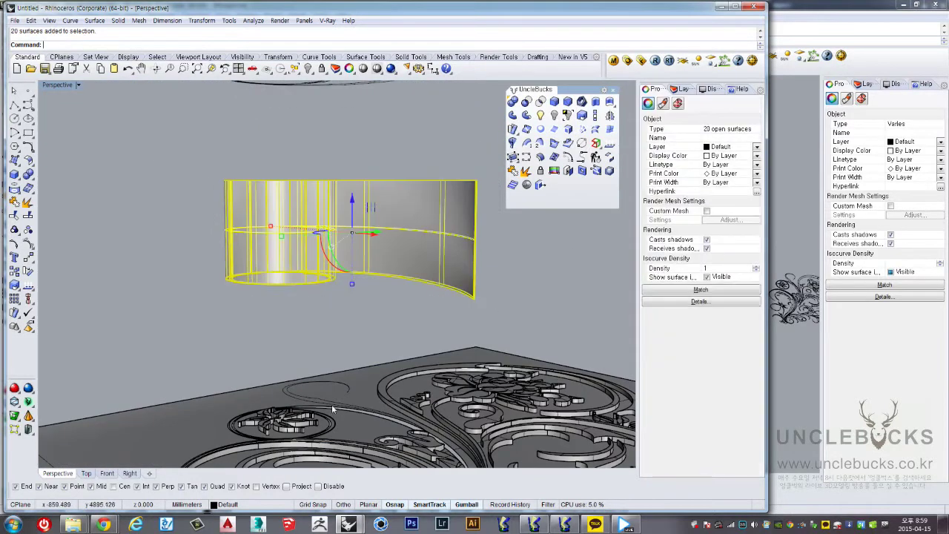
pyautogui.click(525, 171)
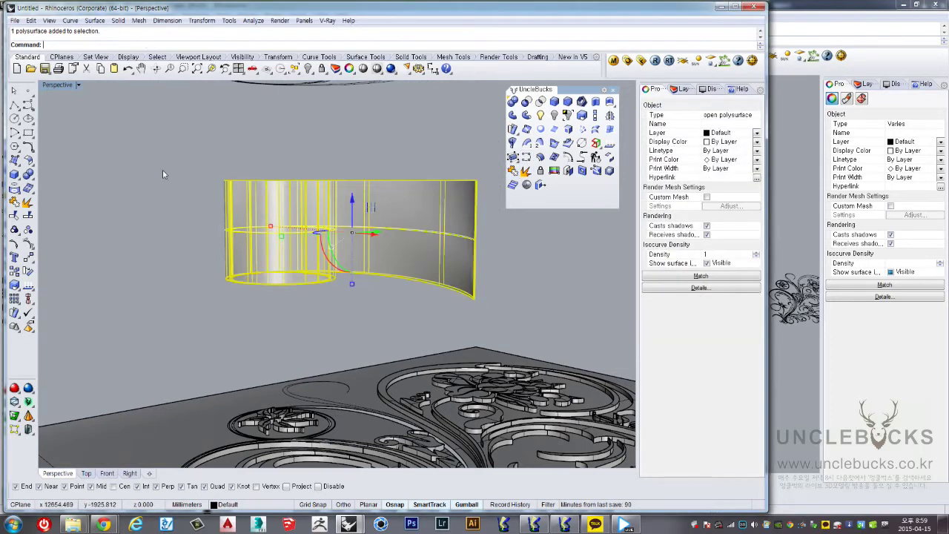
# Maximize the Front viewport and frame the curved wall
pyautogui.doubleClick(57, 85)
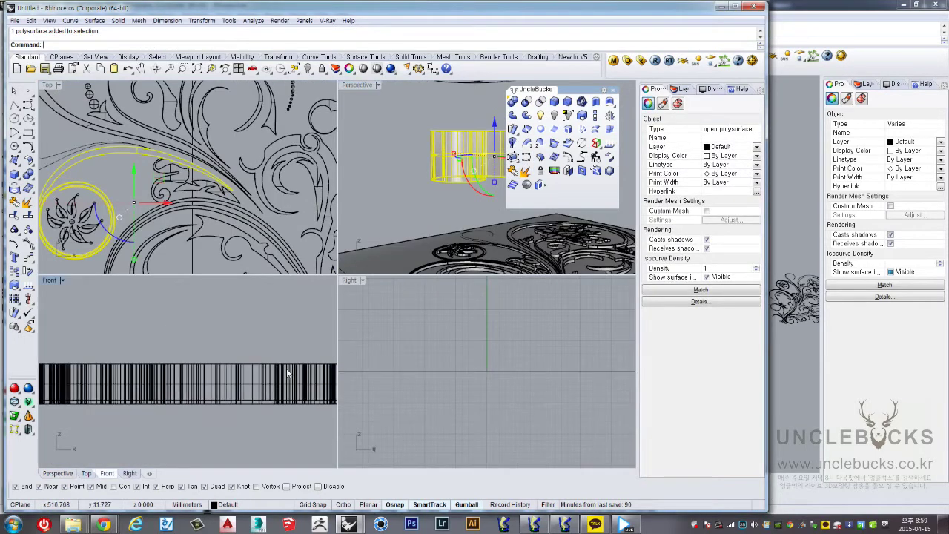
pyautogui.scroll(-3, 252, 377)
pyautogui.scroll(2, 149, 319)
pyautogui.scroll(2, 84, 300)
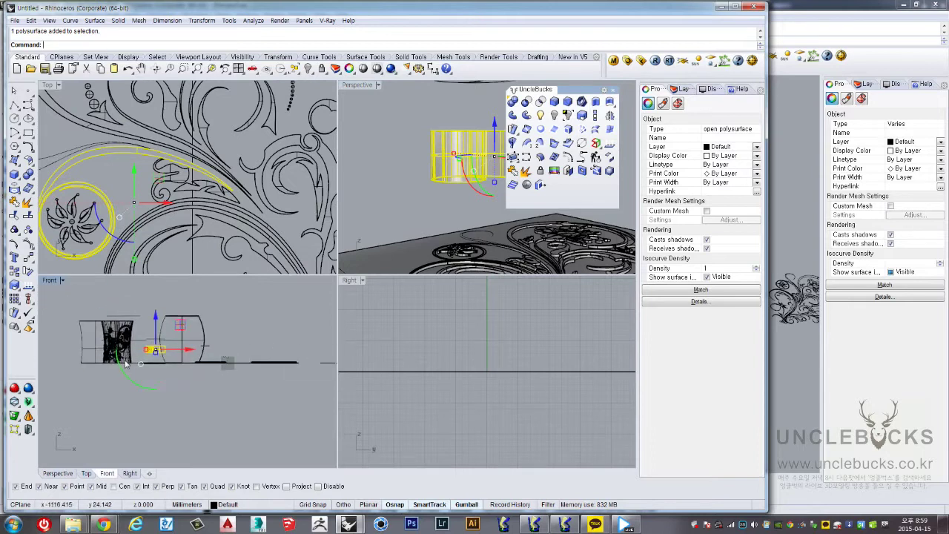
pyautogui.scroll(2, 85, 301)
pyautogui.scroll(2, 85, 300)
pyautogui.doubleClick(49, 280)
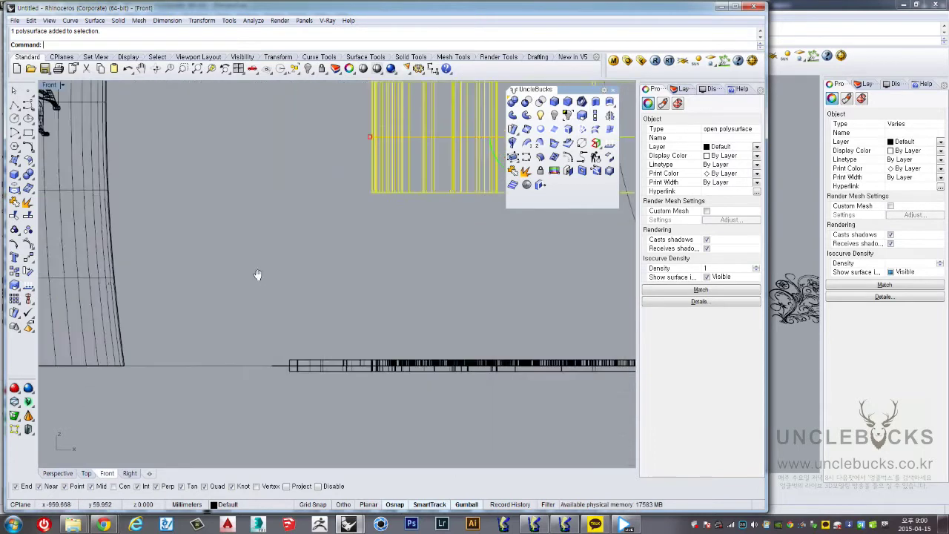
pyautogui.scroll(-2, 146, 325)
pyautogui.scroll(2, 269, 289)
pyautogui.moveTo(294, 262); pyautogui.dragTo(306, 252, button='right')
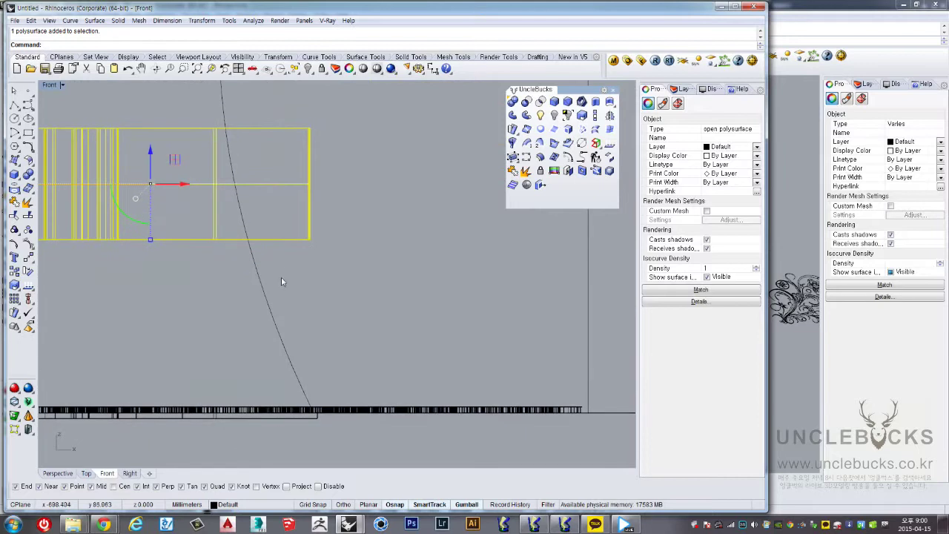
pyautogui.write('M')
# Move the wall 425 units down from its bottom corner
pyautogui.press('Return')
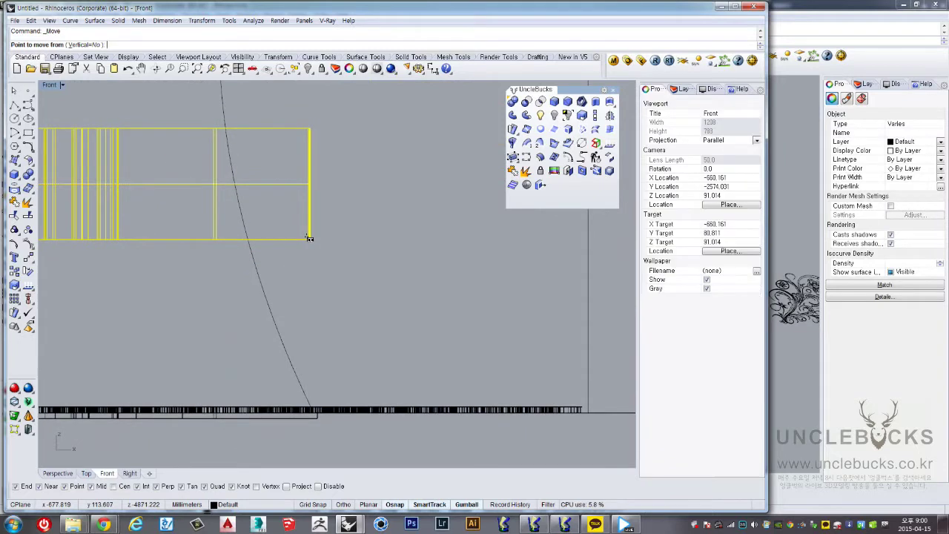
pyautogui.moveTo(562, 240); pyautogui.dragTo(375, 250, button='right')
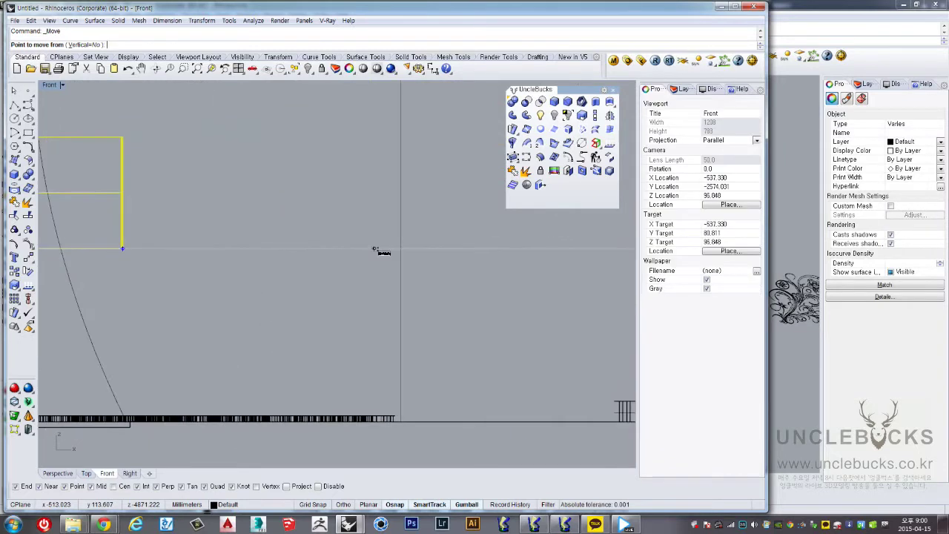
pyautogui.click(450, 249)
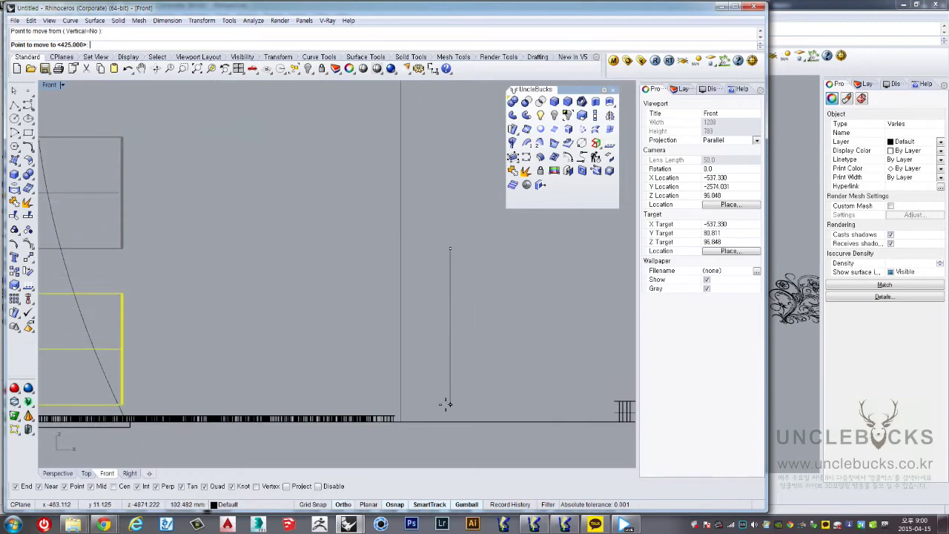
pyautogui.write('425')
pyautogui.press('Return')
pyautogui.click(368, 310)
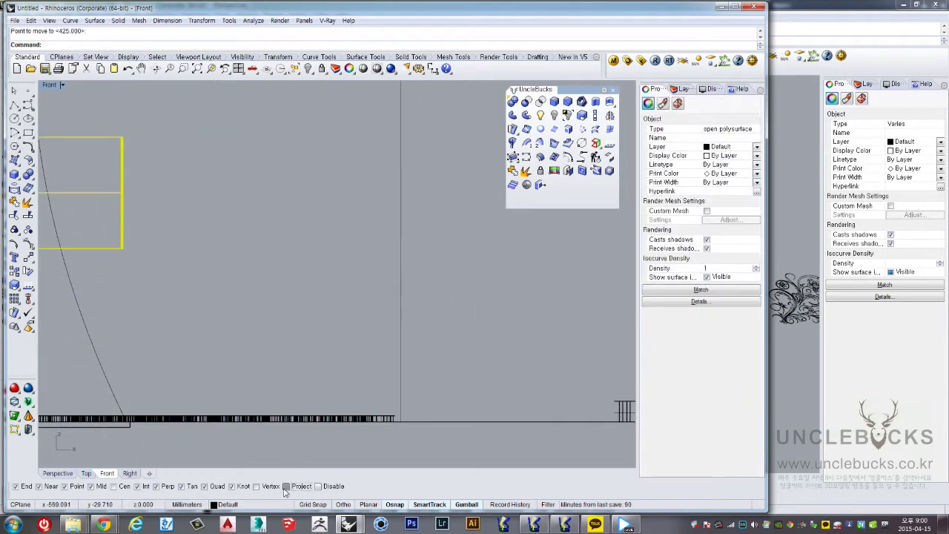
# Repeat the 425-unit move from the wall's bottom corner, dropping it onto the relief base
pyautogui.moveTo(226, 298); pyautogui.dragTo(367, 290, button='right')
pyautogui.press('Return')
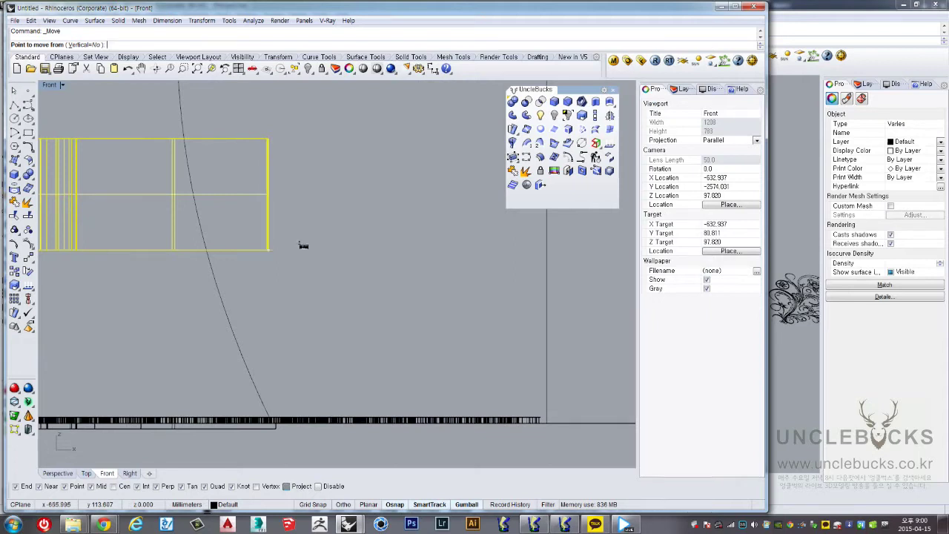
pyautogui.moveTo(509, 236); pyautogui.dragTo(348, 246, button='right')
pyautogui.click(479, 264)
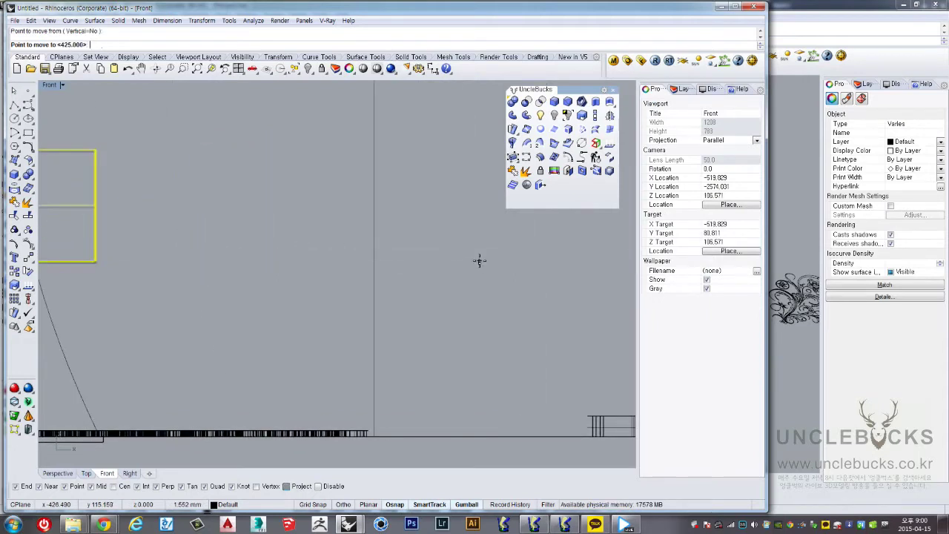
pyautogui.write('425')
pyautogui.press('Return')
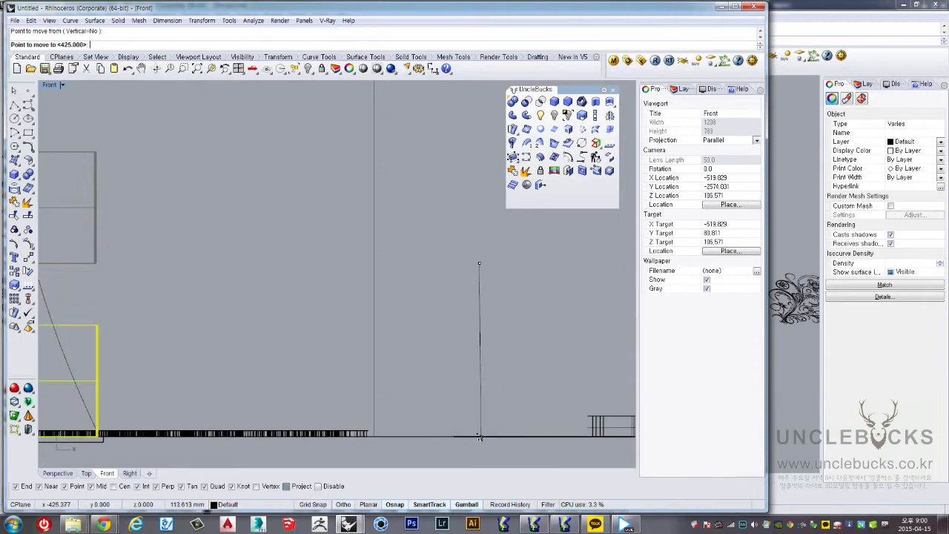
pyautogui.scroll(3, 484, 401)
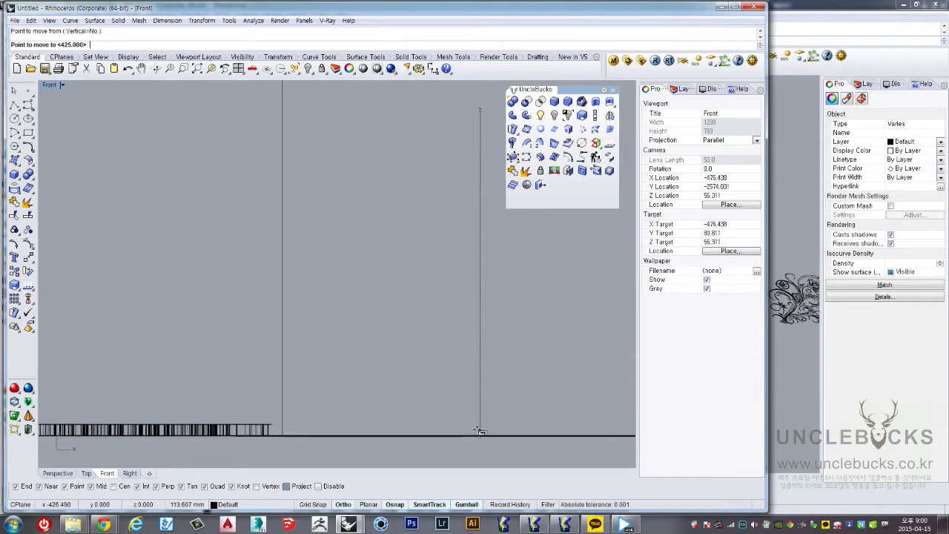
pyautogui.click(481, 432)
pyautogui.scroll(-4, 461, 396)
pyautogui.scroll(2, 188, 366)
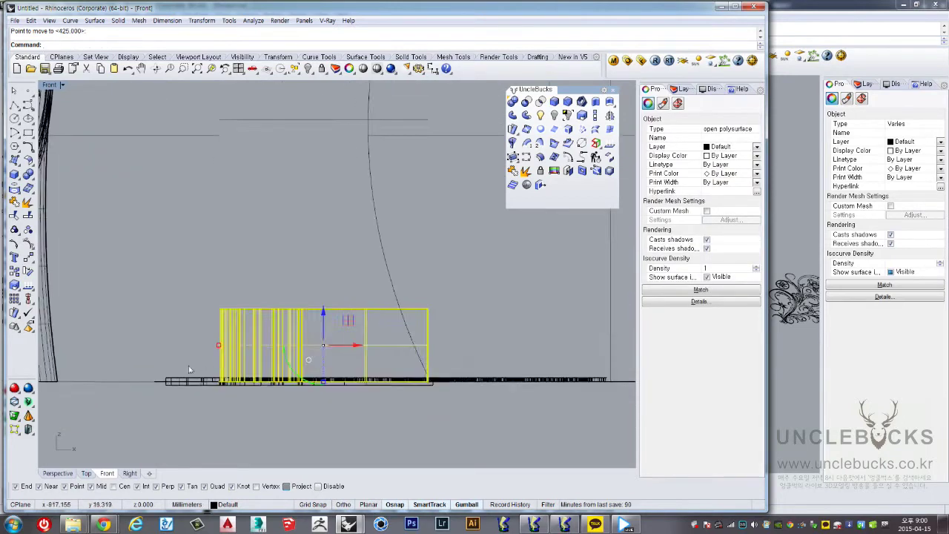
pyautogui.scroll(2, 189, 366)
# Scale the wall in one direction from its base to the relief's height
pyautogui.click(595, 115)
pyautogui.scroll(2, 264, 364)
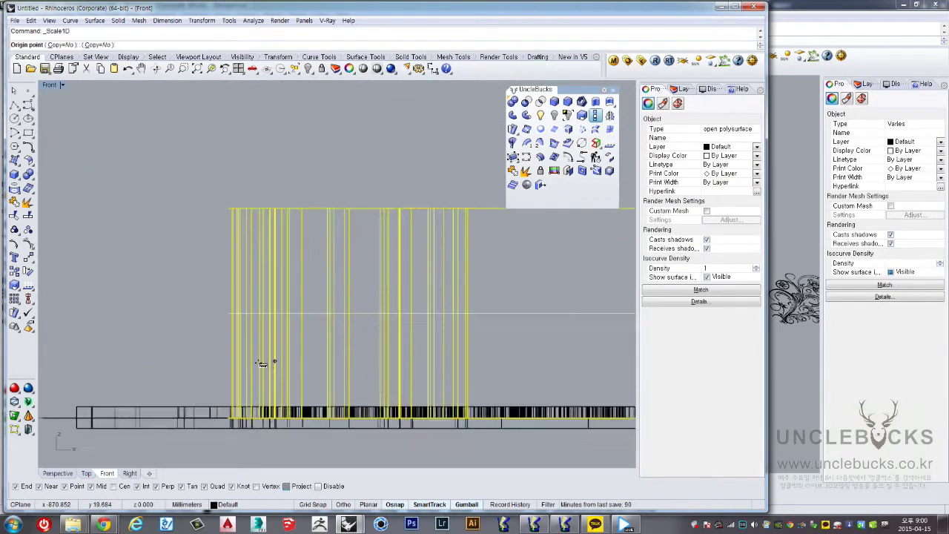
pyautogui.scroll(3, 208, 415)
pyautogui.scroll(2, 265, 297)
pyautogui.scroll(3, 262, 346)
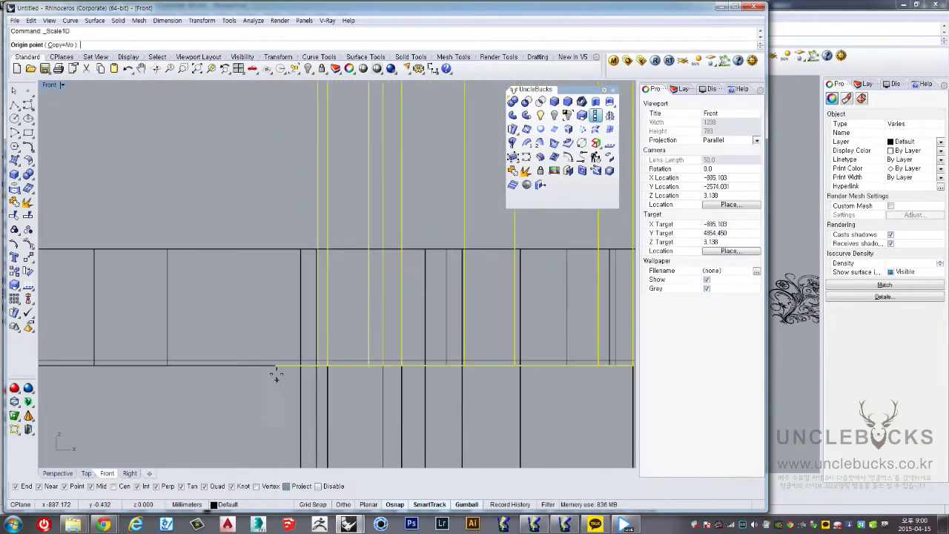
pyautogui.click(274, 366)
pyautogui.scroll(-3, 274, 326)
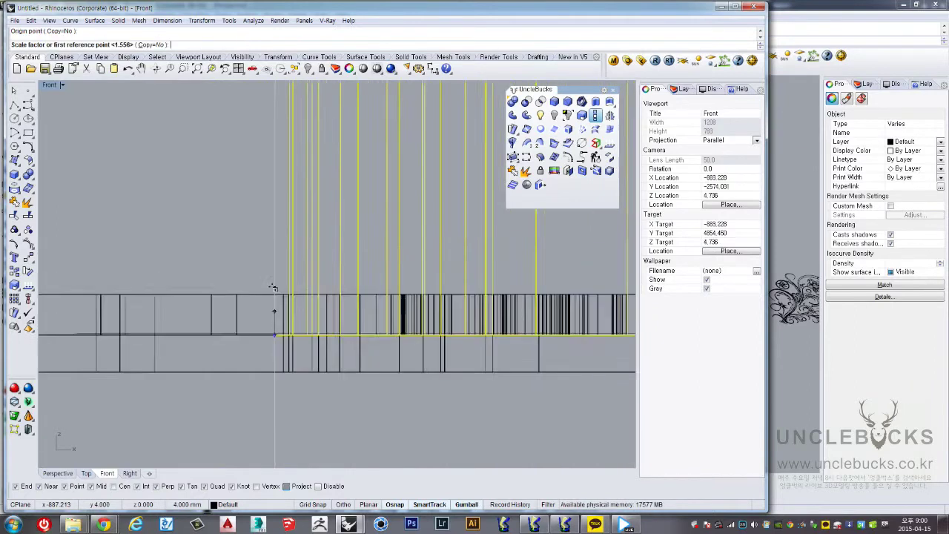
pyautogui.scroll(3, 276, 174)
pyautogui.scroll(-3, 275, 164)
pyautogui.scroll(3, 282, 258)
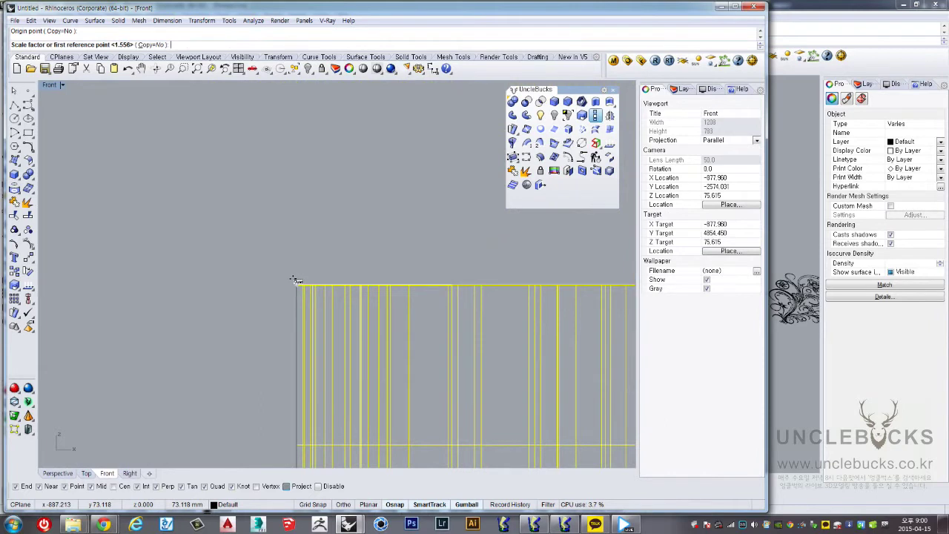
pyautogui.click(294, 280)
pyautogui.scroll(-3, 300, 292)
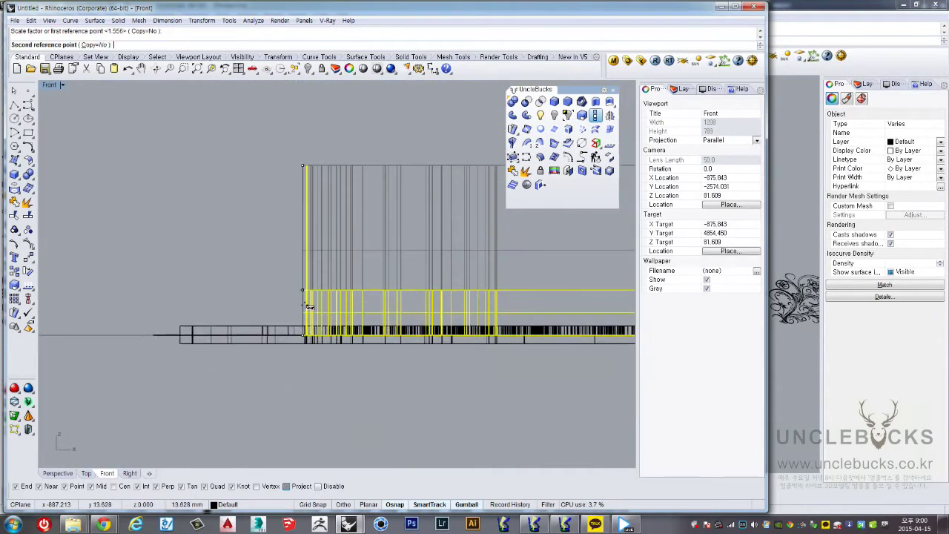
pyautogui.scroll(2, 309, 307)
pyautogui.scroll(2, 300, 331)
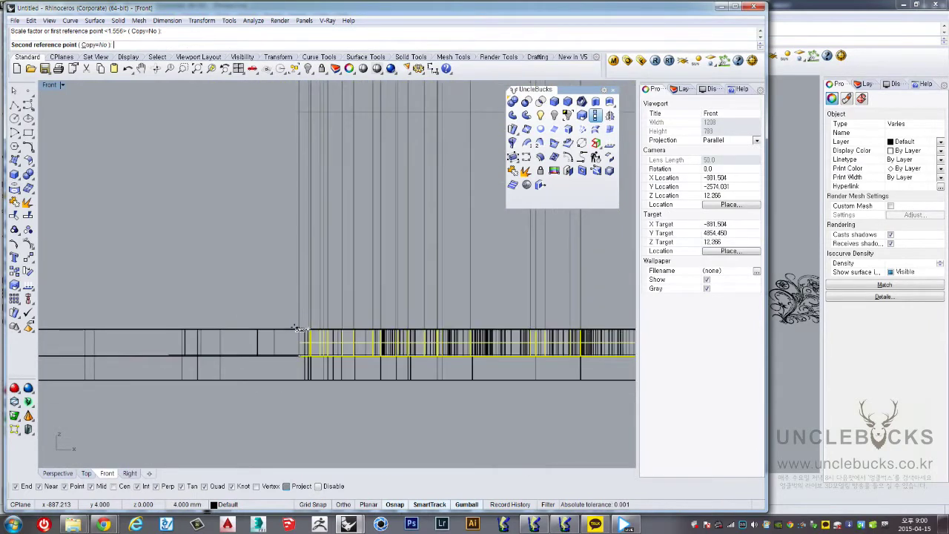
pyautogui.click(298, 329)
# In the maximized Perspective view, join the ornament and slab into one polysurface
pyautogui.doubleClick(46, 84)
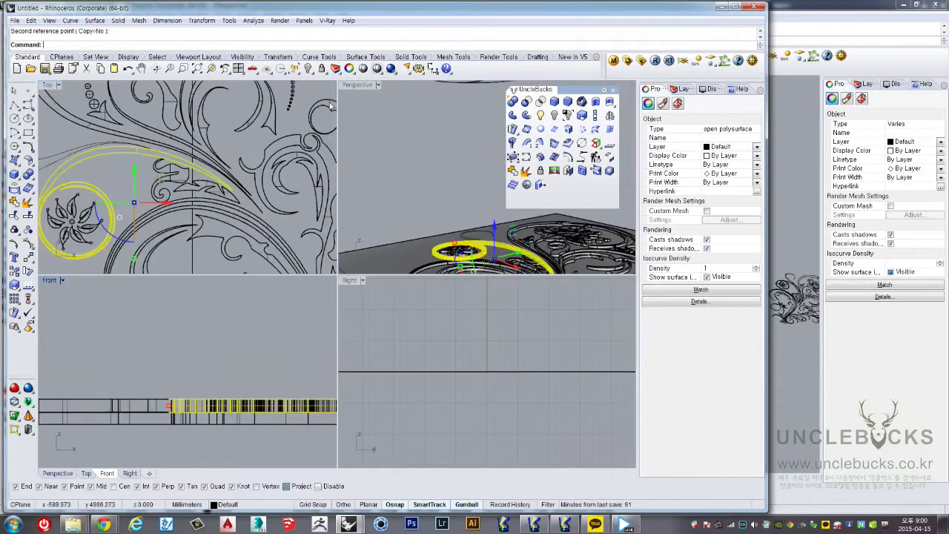
pyautogui.doubleClick(348, 88)
pyautogui.moveTo(293, 206); pyautogui.dragTo(263, 231, button='right')
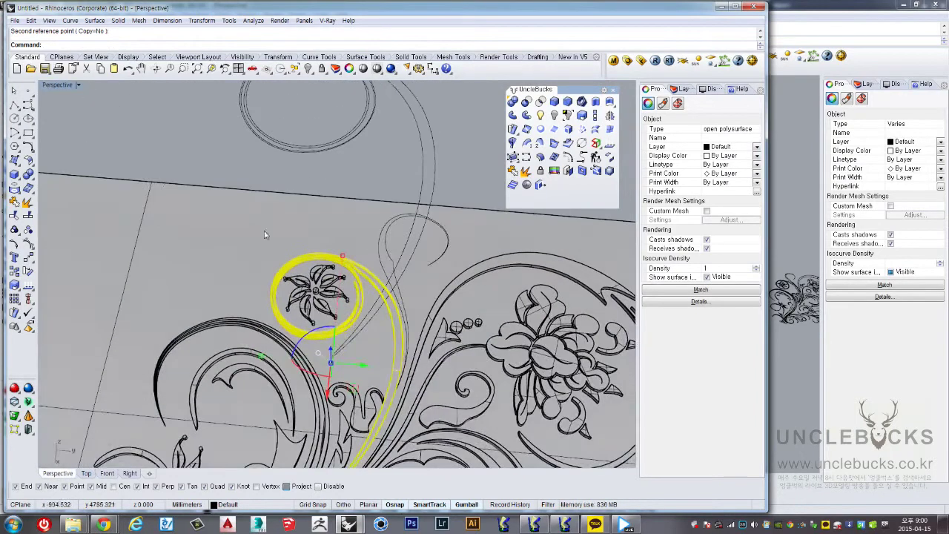
pyautogui.keyDown('shift'); pyautogui.click(294, 245); pyautogui.keyUp('shift')
pyautogui.click(513, 169)
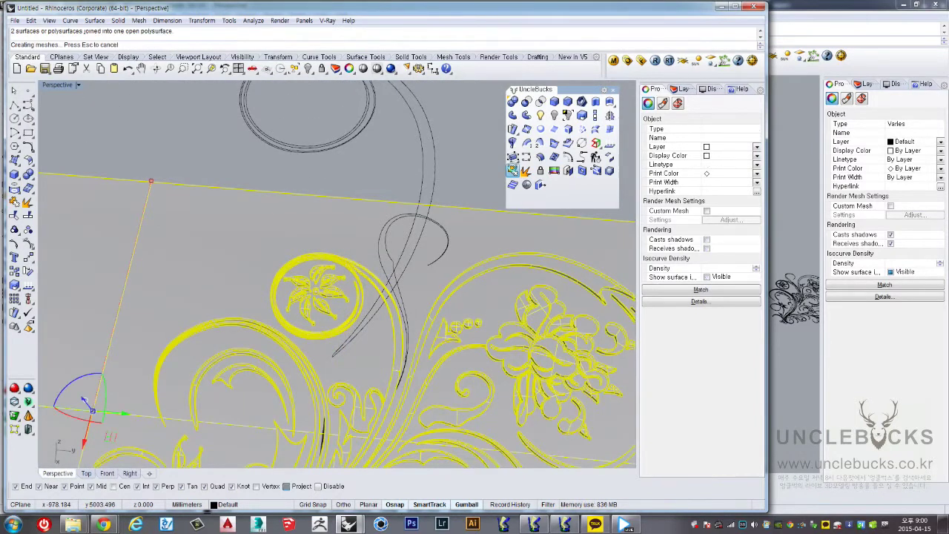
# Select the leaf-shaped outline curve and zoom in on it in the maximized Top view
pyautogui.press('Escape')
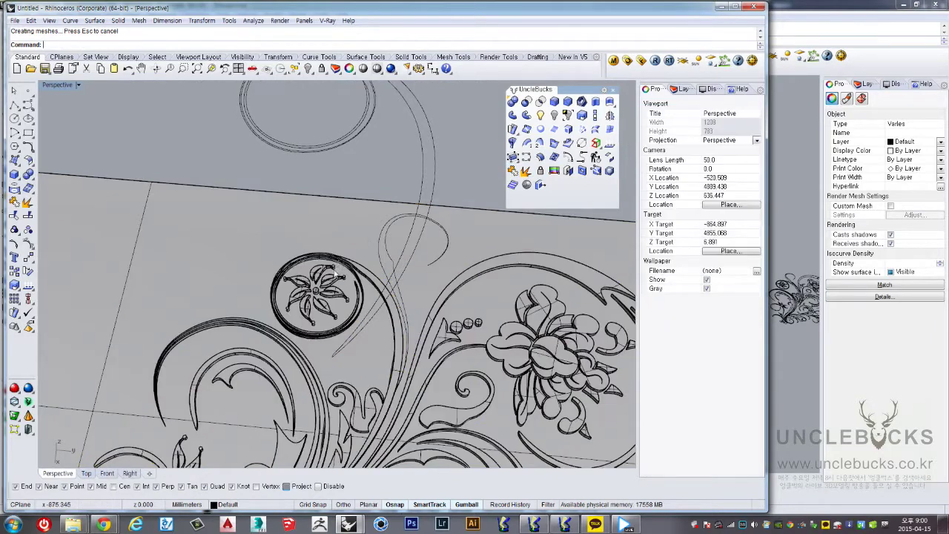
pyautogui.click(339, 264)
pyautogui.moveTo(338, 264)
pyautogui.mouseDown(button='right')
pyautogui.moveTo(404, 268)
pyautogui.moveTo(383, 259)
pyautogui.moveTo(364, 293)
pyautogui.moveTo(359, 238)
pyautogui.moveTo(51, 86)
pyautogui.mouseUp(button='right')
pyautogui.click(390, 259)
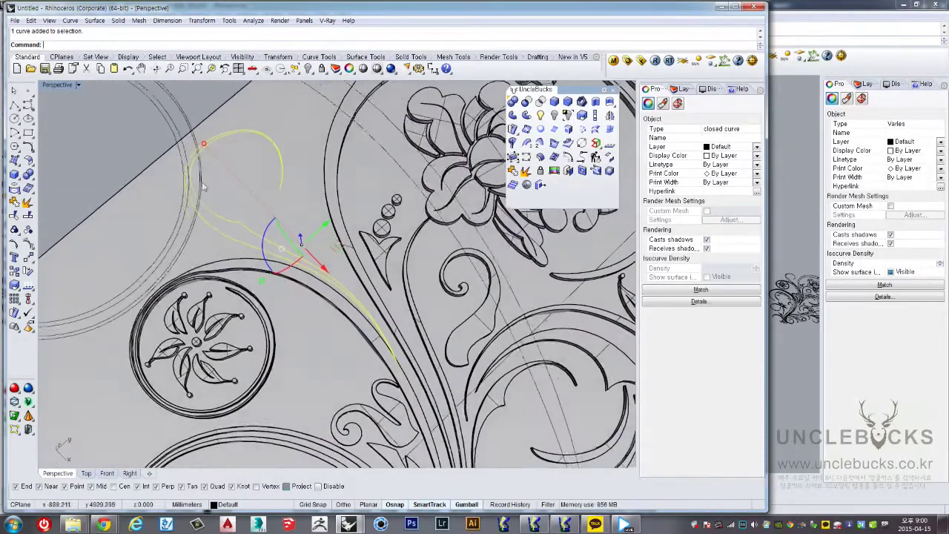
pyautogui.doubleClick(51, 87)
pyautogui.doubleClick(51, 86)
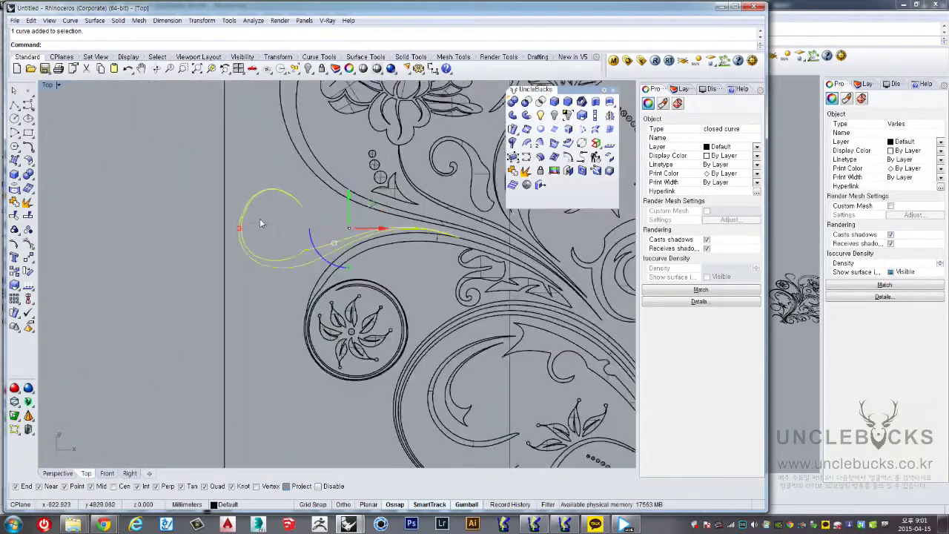
pyautogui.scroll(5, 259, 218)
pyautogui.moveTo(271, 205); pyautogui.dragTo(251, 224, button='right')
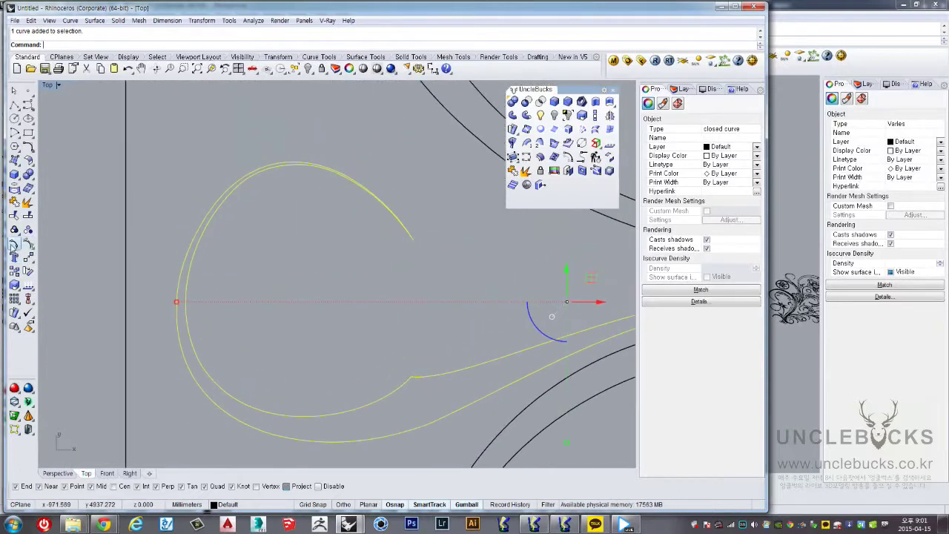
pyautogui.scroll(2, 405, 197)
pyautogui.scroll(2, 384, 199)
pyautogui.scroll(2, 406, 253)
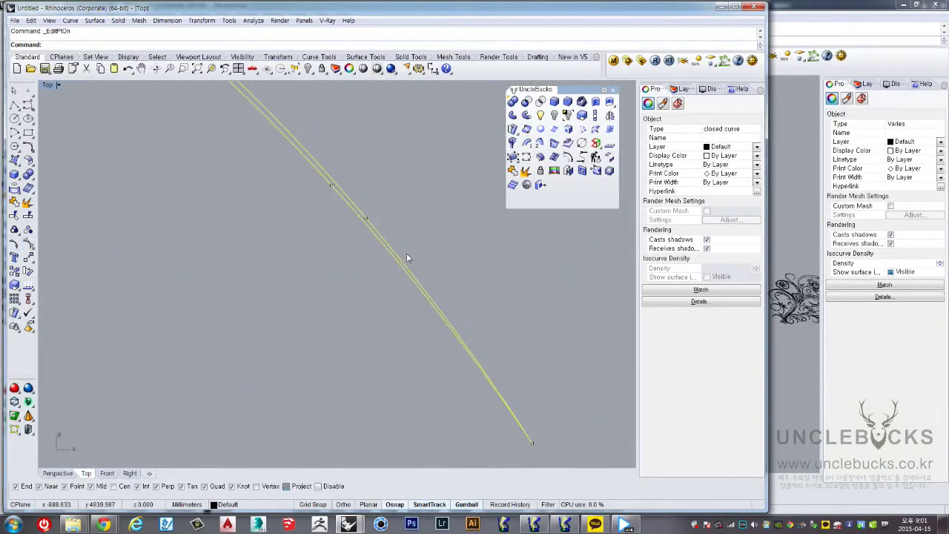
pyautogui.scroll(2, 406, 253)
pyautogui.scroll(-3, 407, 253)
pyautogui.scroll(1, 347, 232)
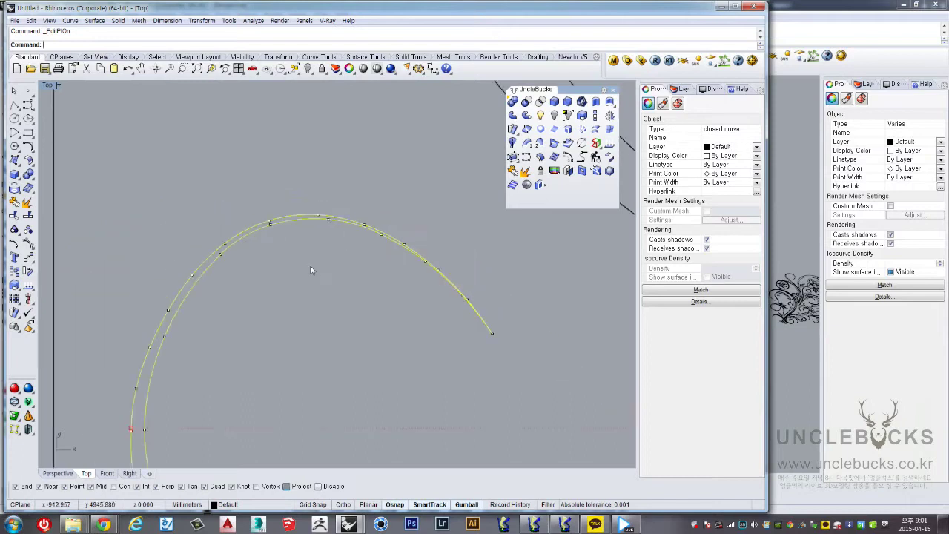
pyautogui.scroll(3, 282, 235)
# Select the outline curve at its rounded arc end
pyautogui.click(283, 194)
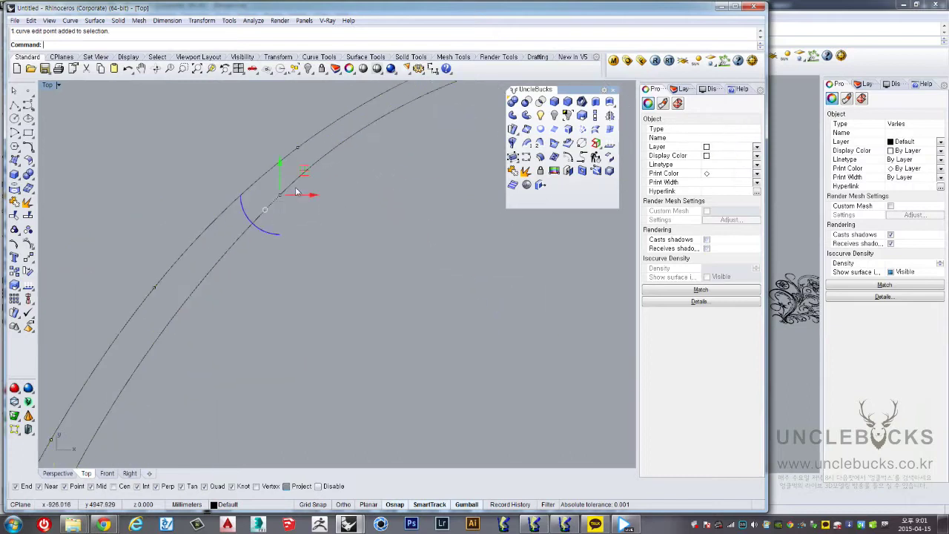
pyautogui.click(272, 185)
pyautogui.scroll(-1, 117, 206)
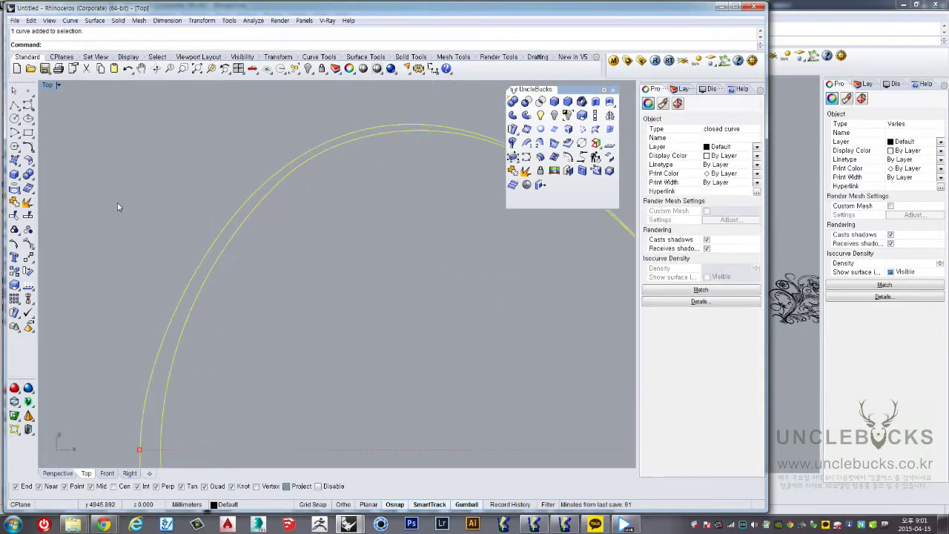
pyautogui.press('Escape')
pyautogui.scroll(3, 224, 203)
pyautogui.scroll(2, 340, 200)
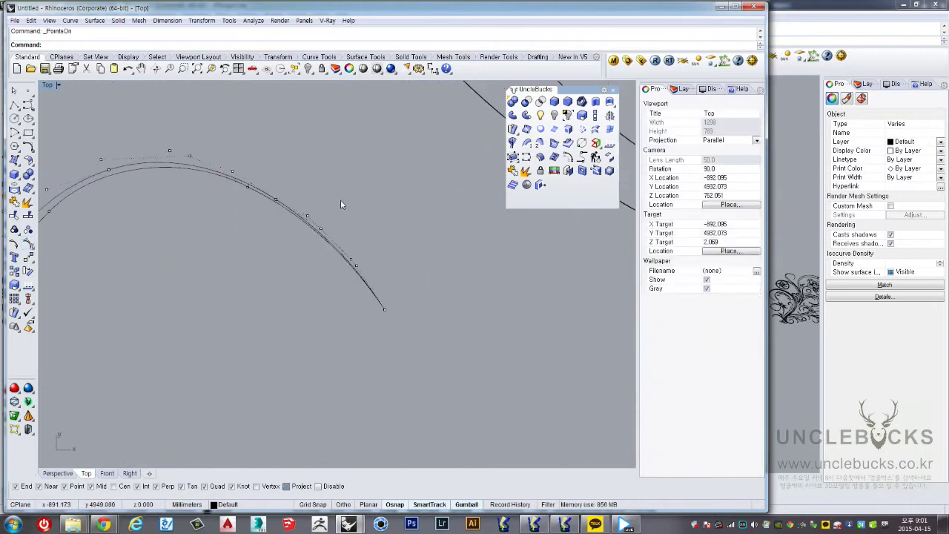
pyautogui.scroll(2, 344, 244)
pyautogui.scroll(2, 378, 321)
pyautogui.scroll(-2, 378, 319)
pyautogui.scroll(-2, 384, 306)
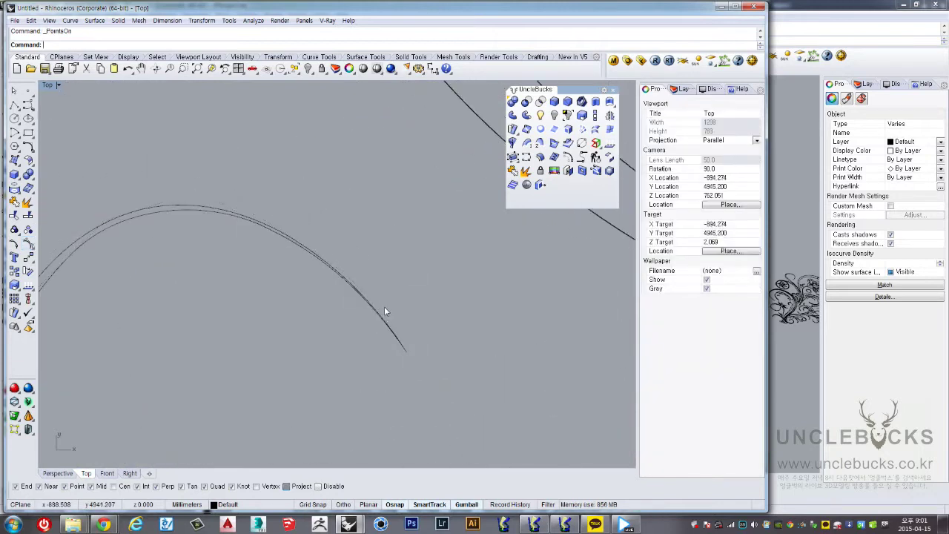
pyautogui.click(341, 263)
# Draw a line across the arc end and trim away the overhanging pieces
pyautogui.click(15, 119)
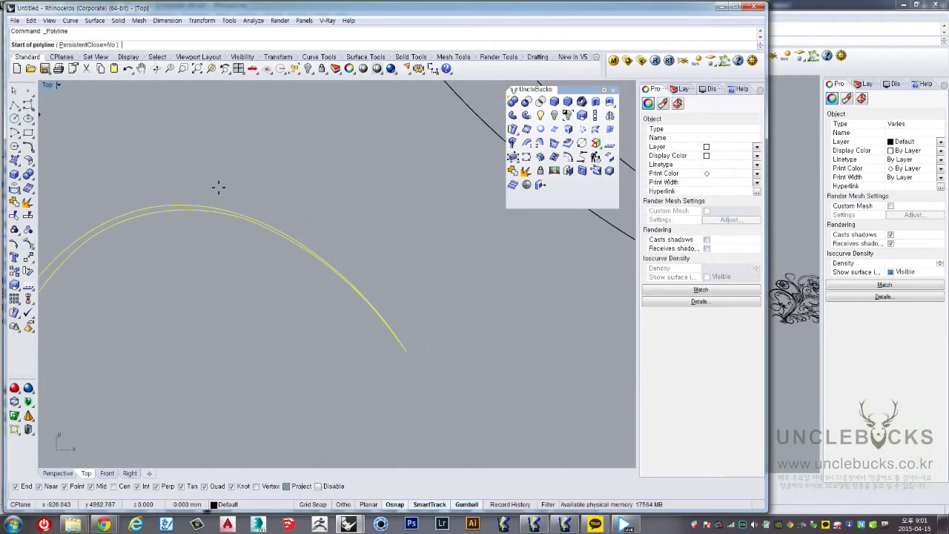
pyautogui.click(292, 210)
pyautogui.click(367, 361)
pyautogui.press('Return')
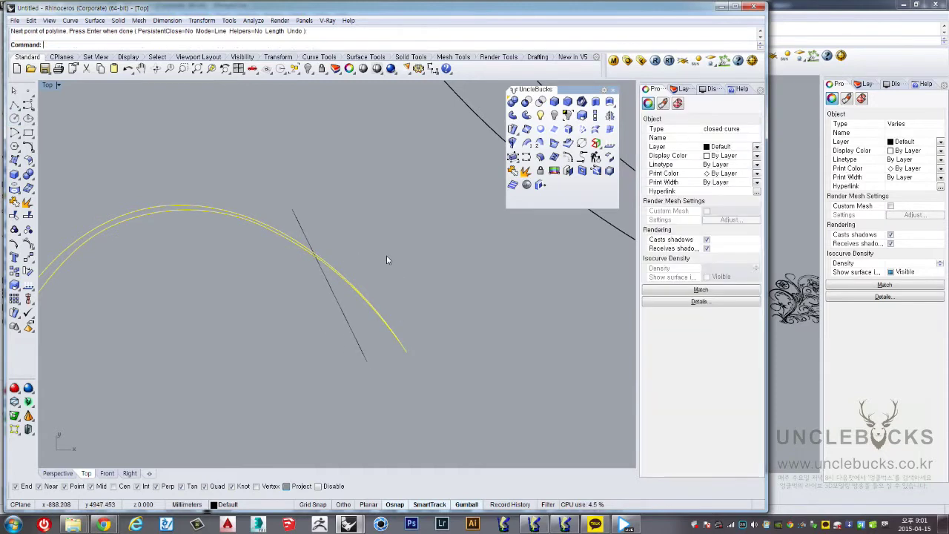
pyautogui.moveTo(386, 256); pyautogui.dragTo(273, 321)
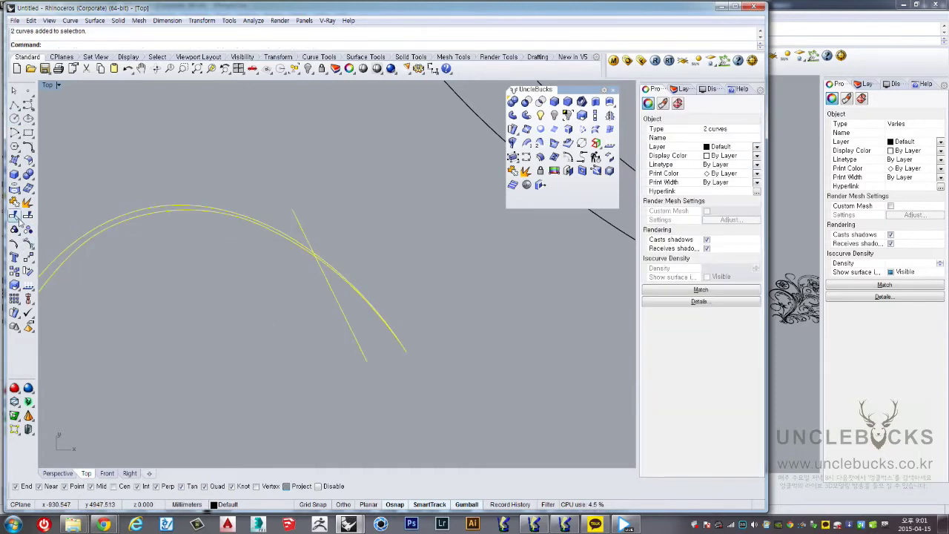
pyautogui.click(14, 215)
pyautogui.click(333, 296)
pyautogui.click(329, 263)
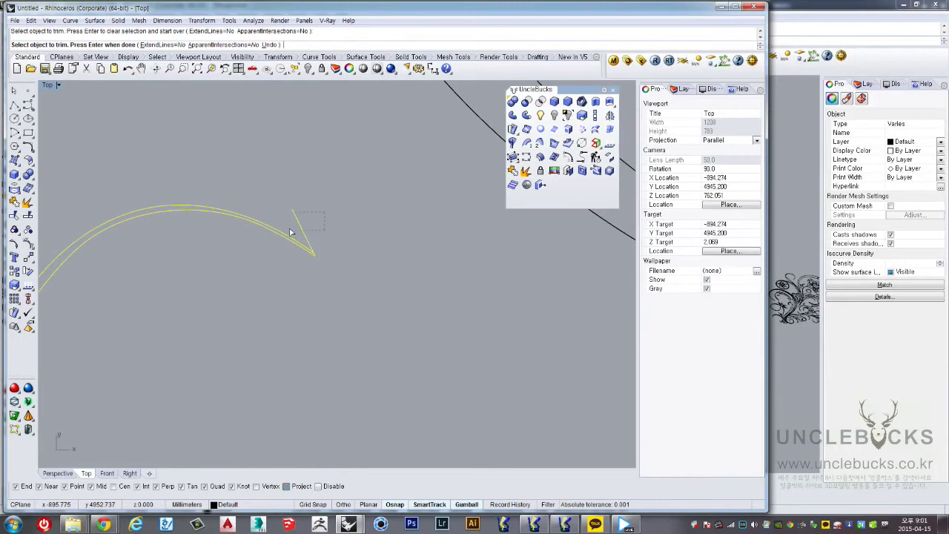
pyautogui.press('Return')
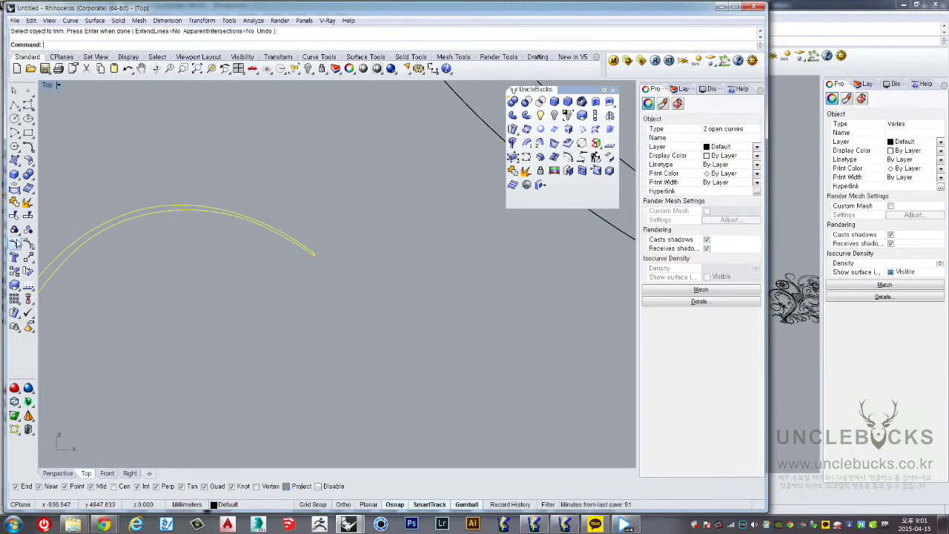
# Join the trimmed curves back into one closed outline
pyautogui.click(159, 252)
pyautogui.moveTo(346, 312); pyautogui.dragTo(238, 214)
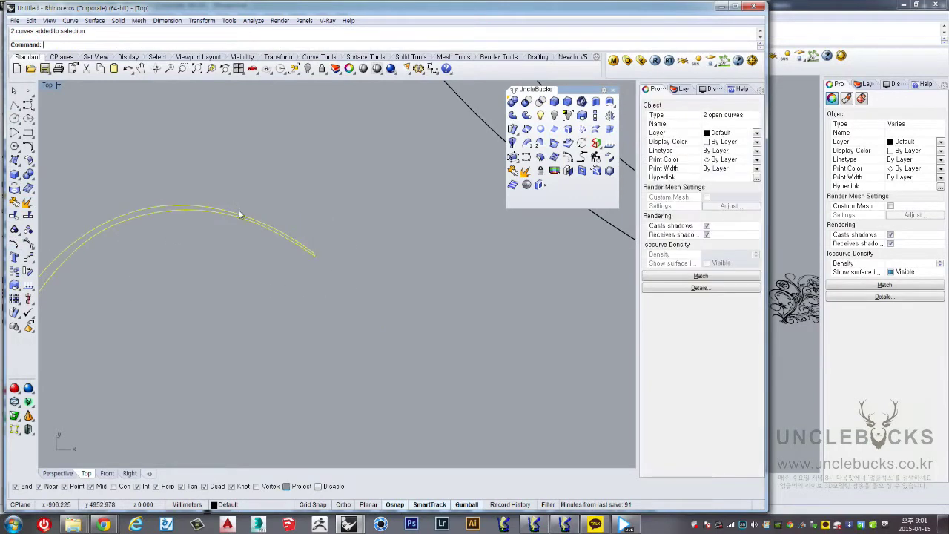
pyautogui.scroll(-3, 239, 214)
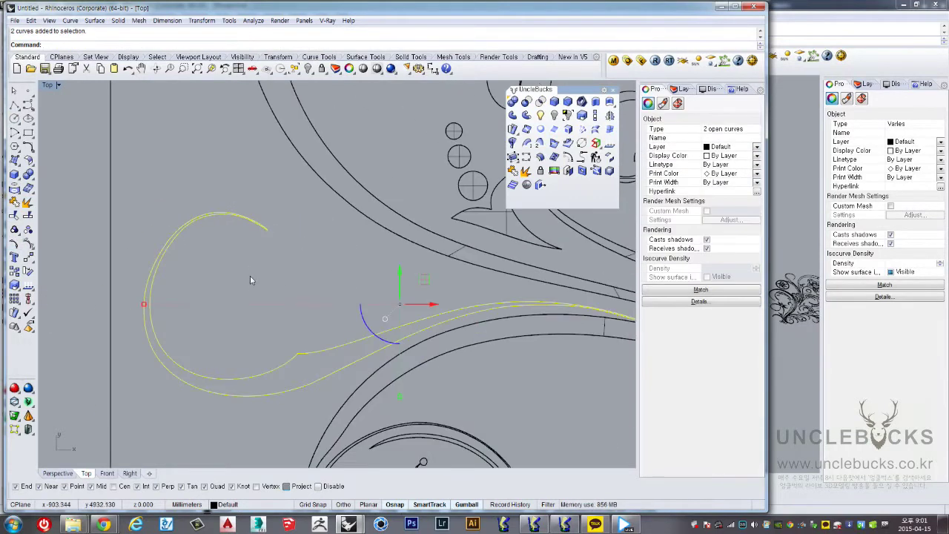
pyautogui.click(15, 204)
# Draw a line across the outline's narrow pointed tail
pyautogui.moveTo(320, 222); pyautogui.dragTo(120, 221, button='right')
pyautogui.scroll(2, 459, 322)
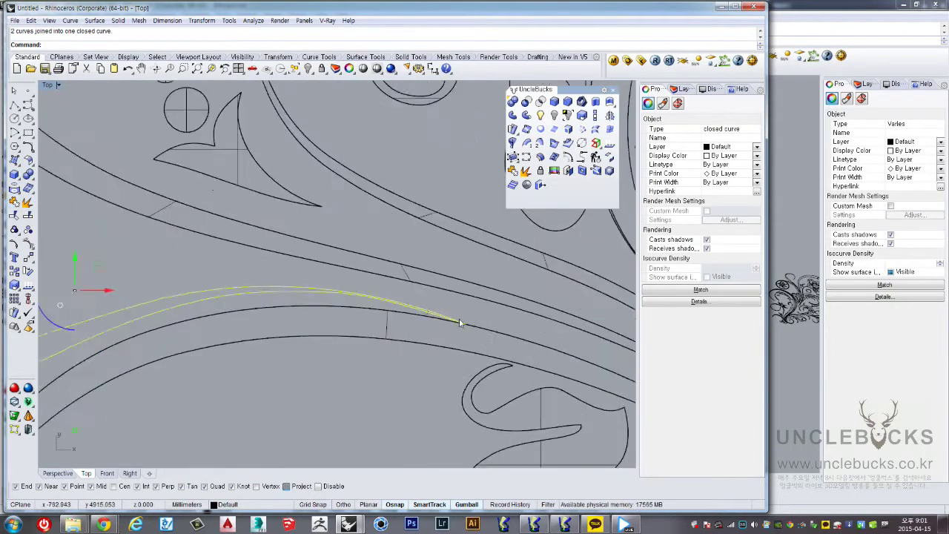
pyautogui.scroll(3, 460, 322)
pyautogui.scroll(3, 456, 326)
pyautogui.scroll(2, 457, 326)
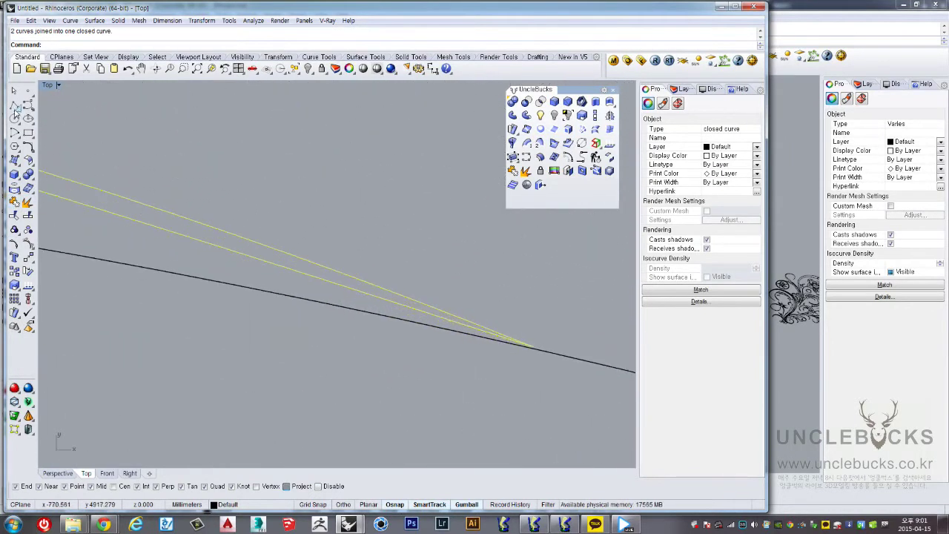
pyautogui.click(15, 105)
pyautogui.click(227, 269)
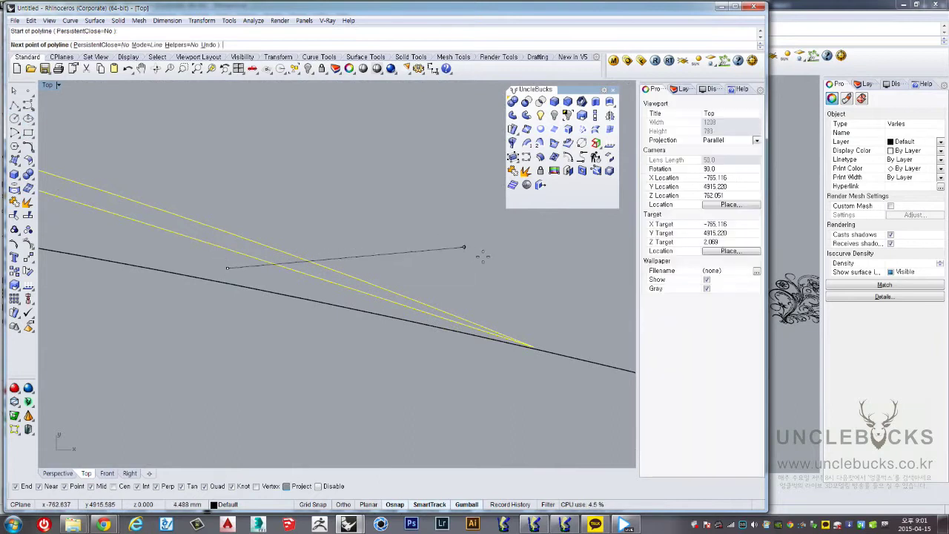
pyautogui.click(541, 275)
pyautogui.press('Return')
# Trim off the tail beyond the line and rejoin the outline
pyautogui.moveTo(286, 281); pyautogui.dragTo(54, 261)
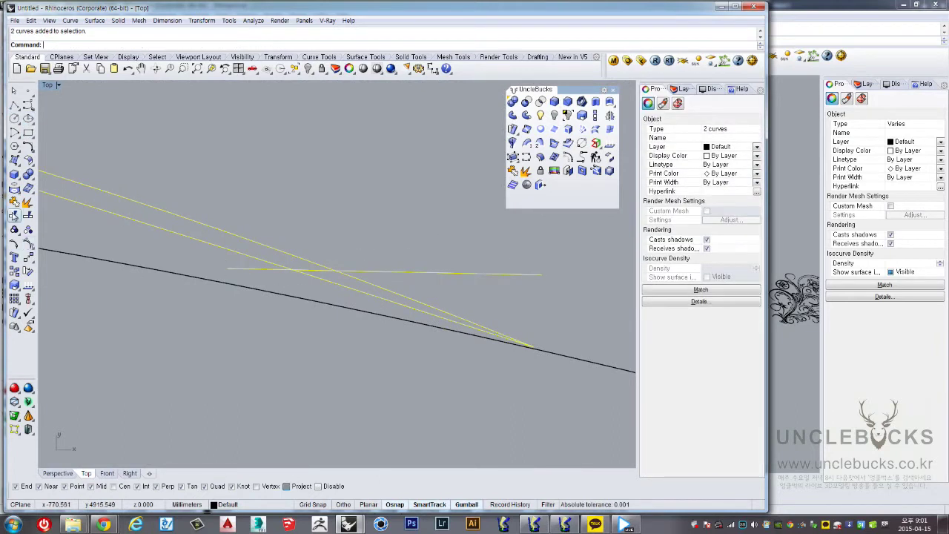
pyautogui.click(15, 215)
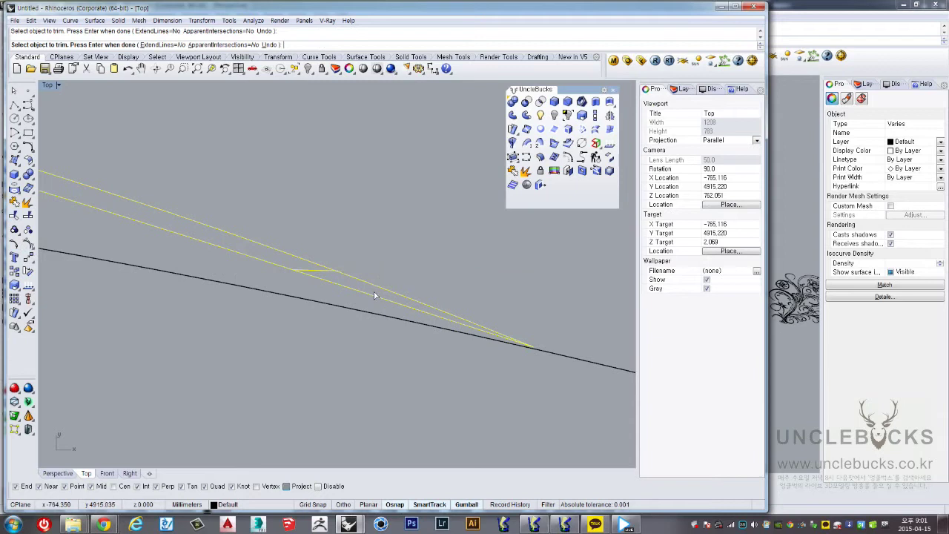
pyautogui.press('Return')
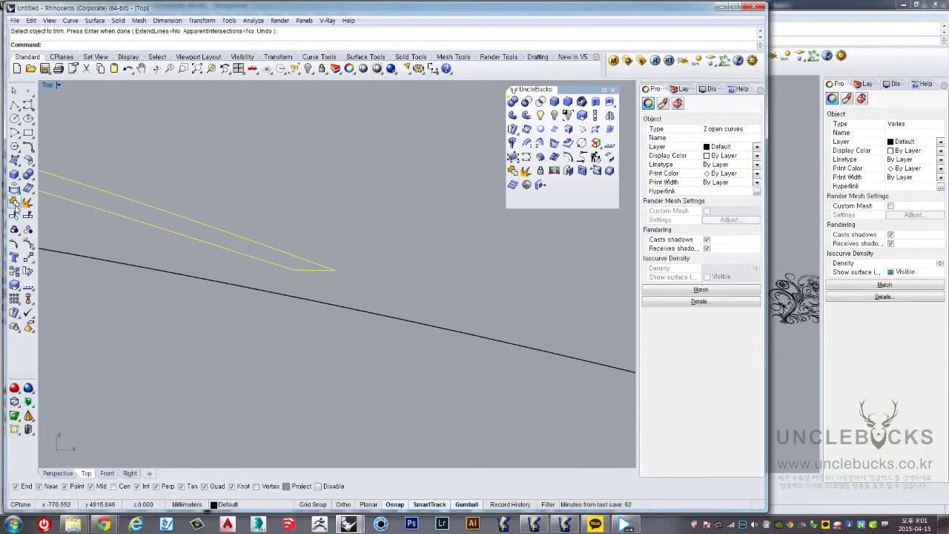
pyautogui.scroll(2, 404, 267)
pyautogui.scroll(3, 404, 267)
pyautogui.press('Escape')
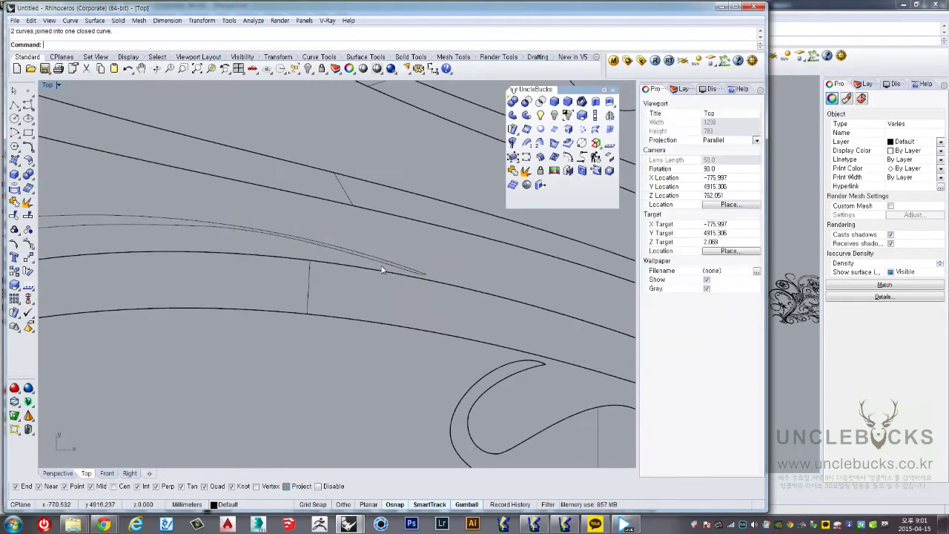
# Maximize the Top view and select the thin leaf outline curve
pyautogui.click(295, 245)
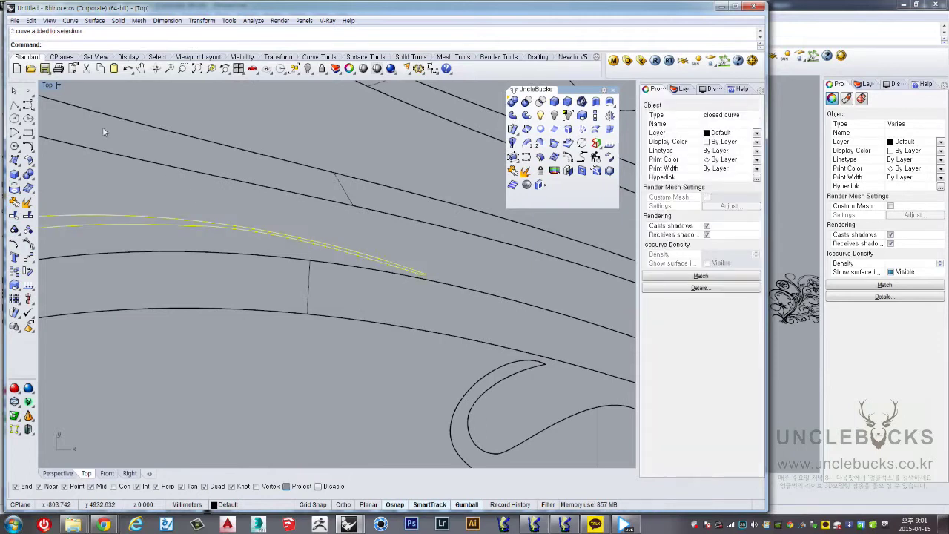
pyautogui.doubleClick(49, 86)
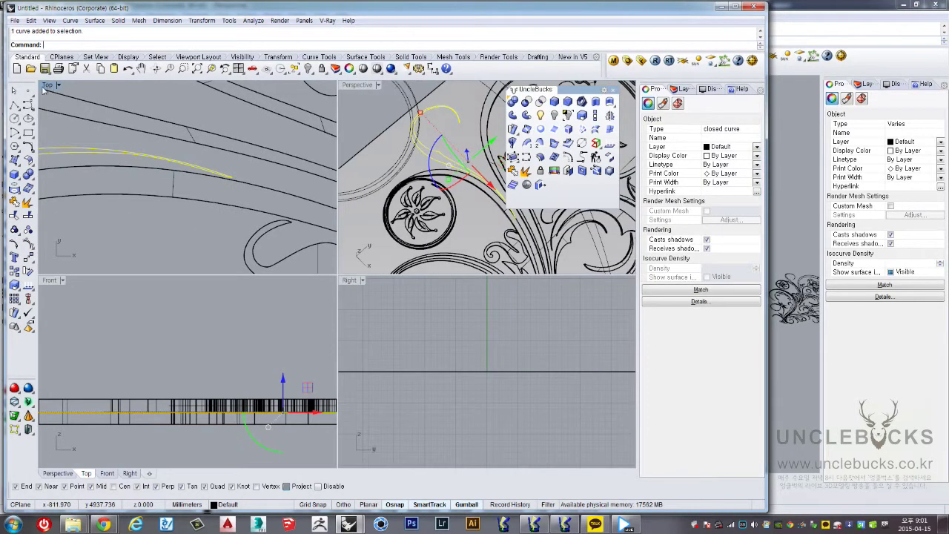
pyautogui.doubleClick(46, 86)
pyautogui.scroll(2, 141, 267)
pyautogui.press('Escape')
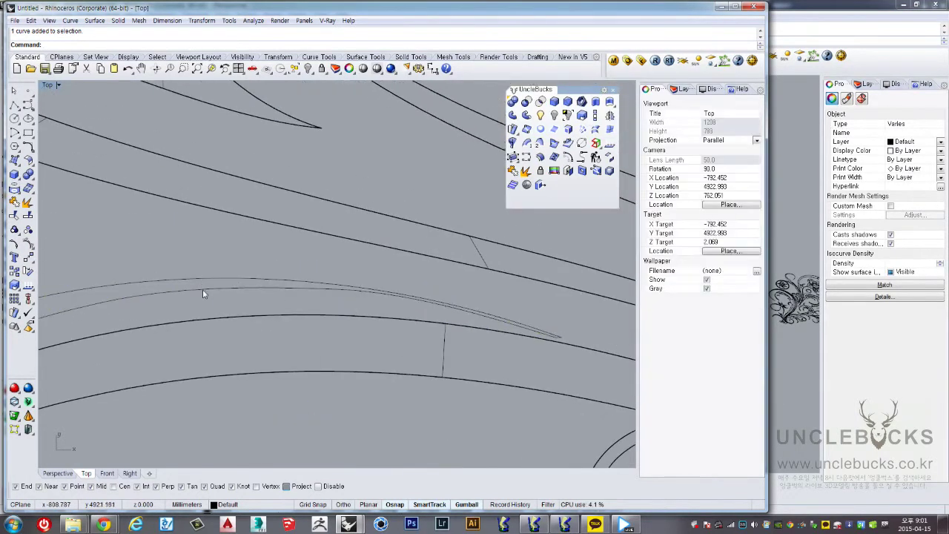
pyautogui.click(203, 289)
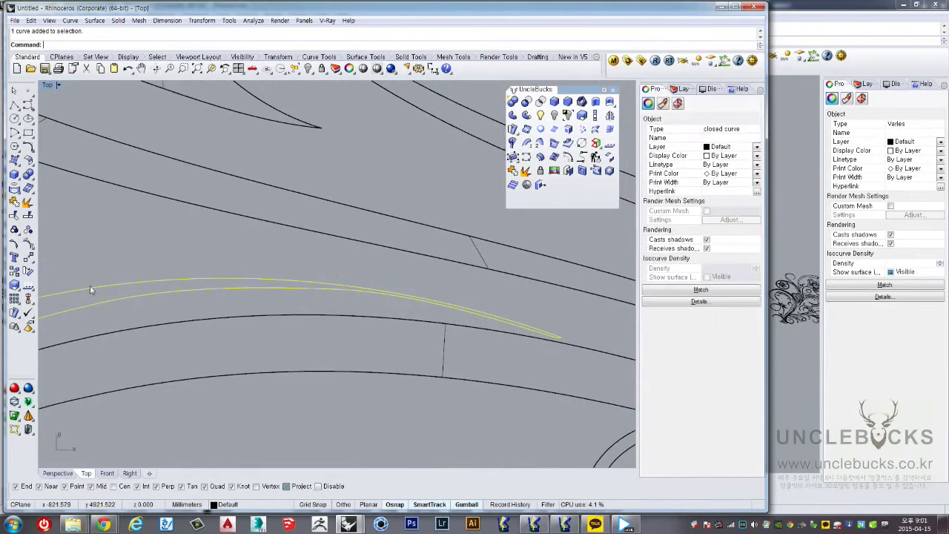
# Turn on control points and pull one down to reshape the leaf curve
pyautogui.click(29, 246)
pyautogui.scroll(2, 413, 294)
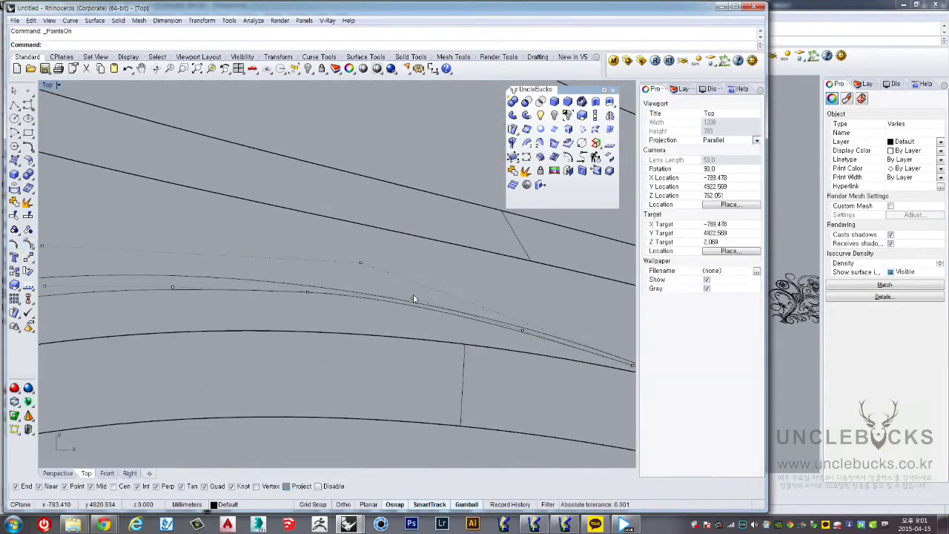
pyautogui.moveTo(419, 297); pyautogui.dragTo(419, 305)
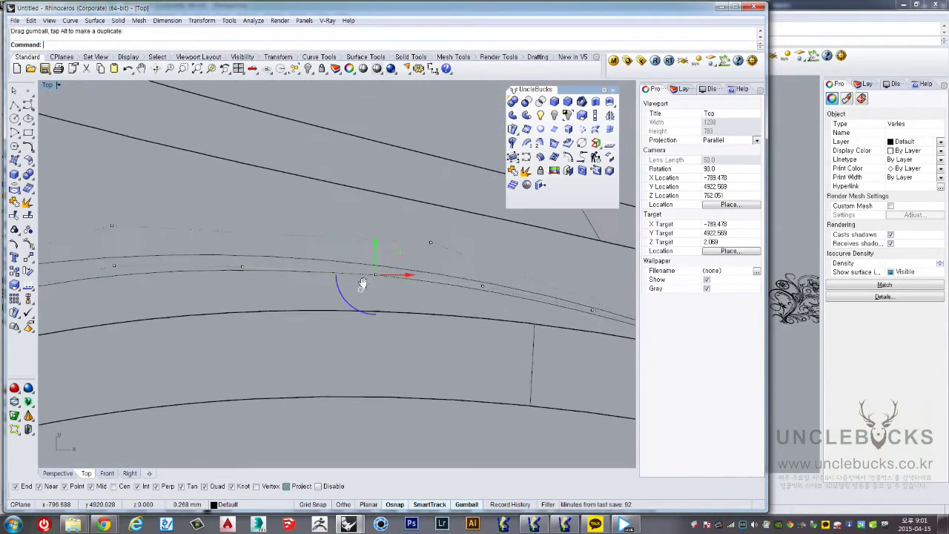
pyautogui.moveTo(172, 299); pyautogui.dragTo(297, 275, button='right')
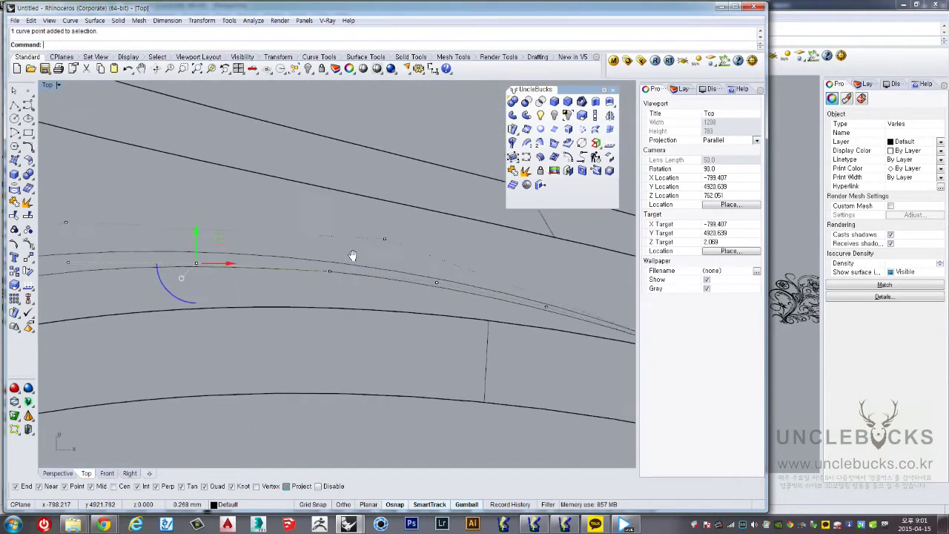
# Select the reshaped leaf curve and orbit the maximized Perspective view toward the panel
pyautogui.press('Escape')
pyautogui.click(446, 278)
pyautogui.scroll(-2, 445, 285)
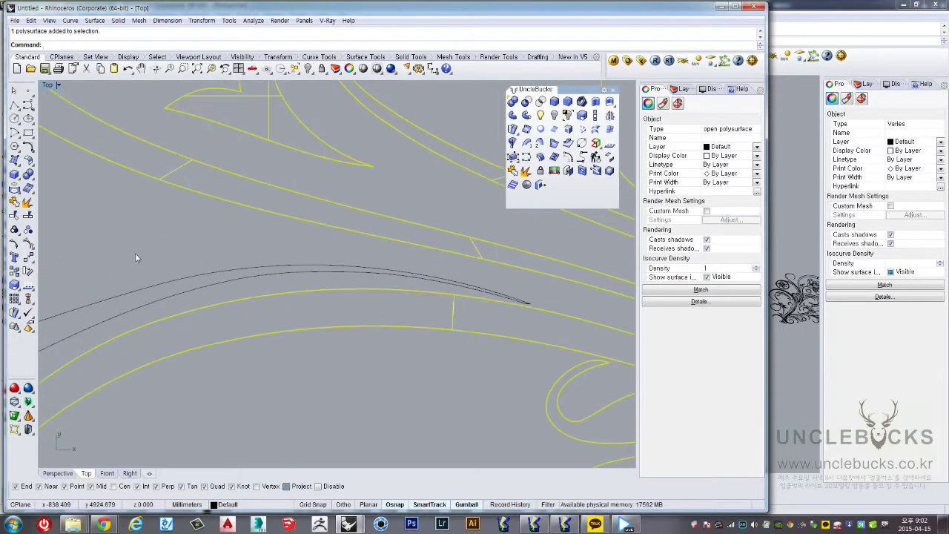
pyautogui.click(122, 301)
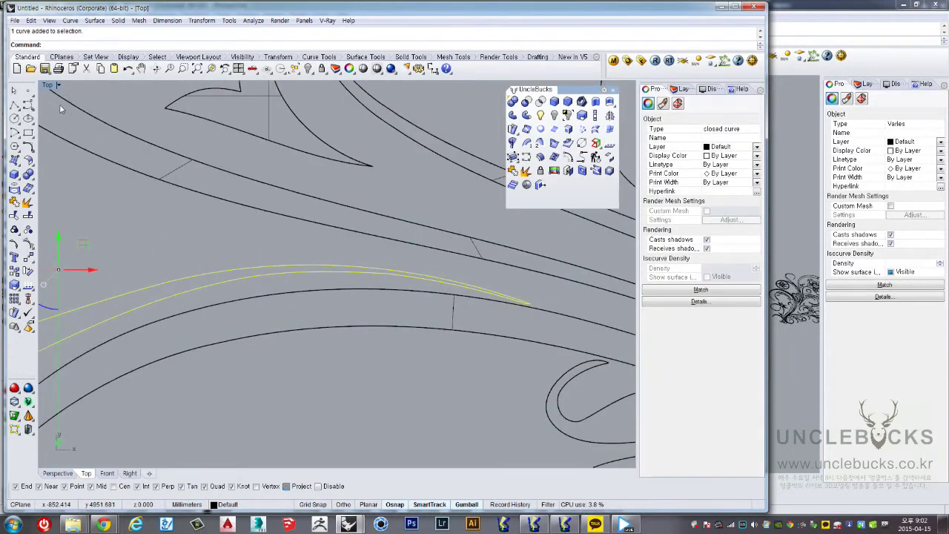
pyautogui.doubleClick(48, 86)
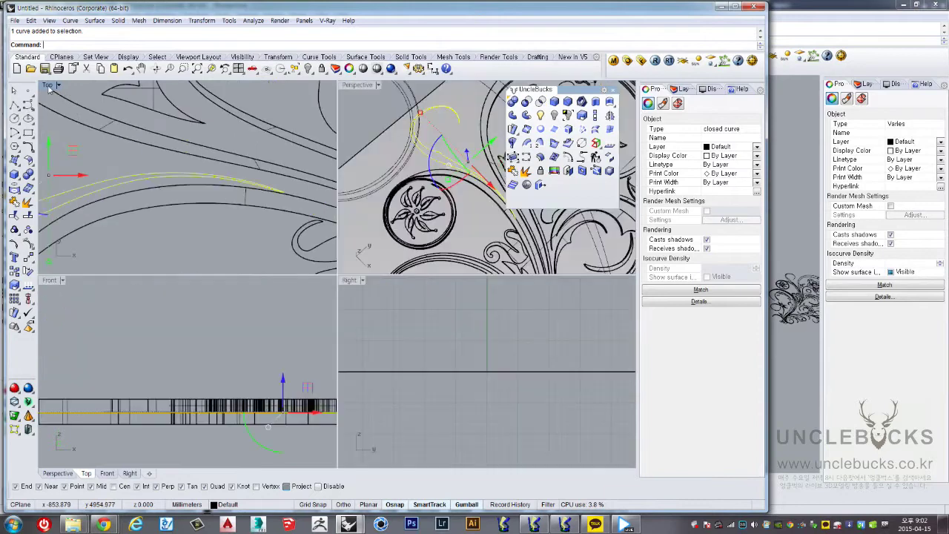
pyautogui.doubleClick(356, 86)
pyautogui.moveTo(334, 186)
pyautogui.mouseDown(button='right')
pyautogui.moveTo(325, 276)
pyautogui.moveTo(328, 216)
pyautogui.mouseUp(button='right')
# Cancel the pending leaf-curve extrusion and clear the selection
pyautogui.click(596, 102)
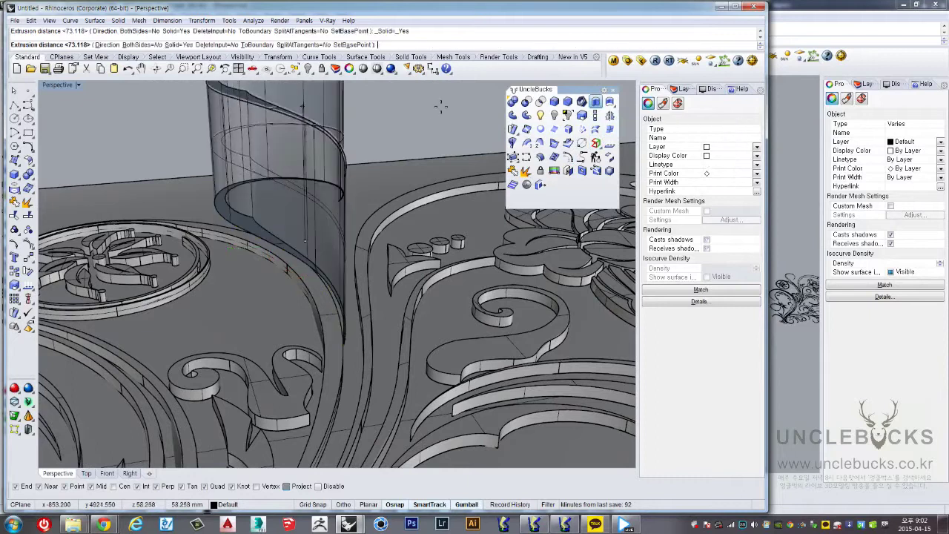
pyautogui.press('Escape')
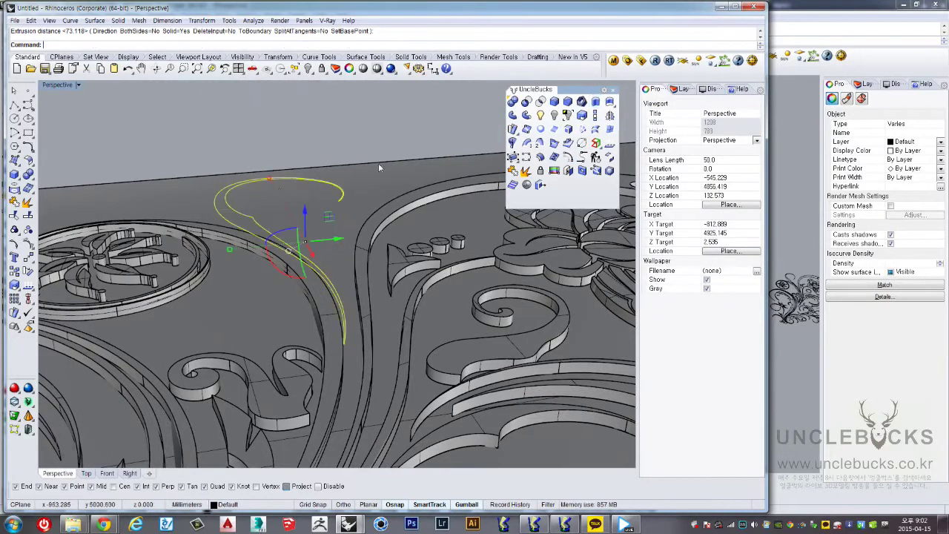
pyautogui.press('Escape')
pyautogui.moveTo(200, 154); pyautogui.dragTo(246, 189, button='right')
# Trial-split the carved ornament polysurface with the leaf curve, undo it, and reselect the curve
pyautogui.click(248, 194)
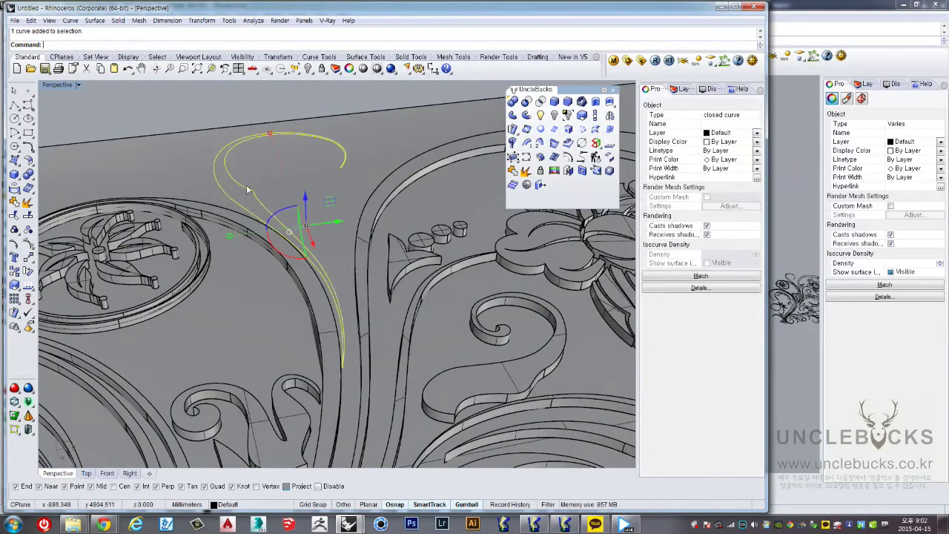
pyautogui.click(176, 178)
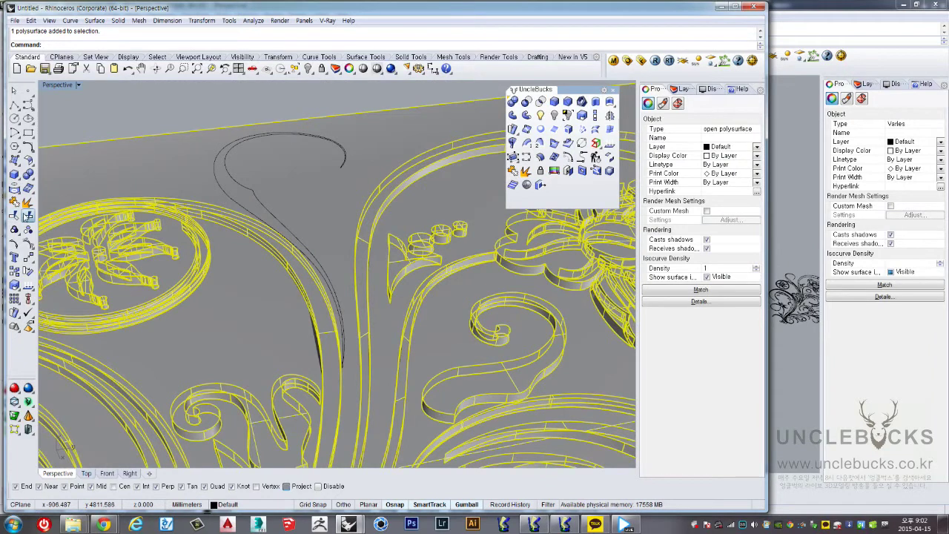
pyautogui.click(27, 216)
pyautogui.click(212, 169)
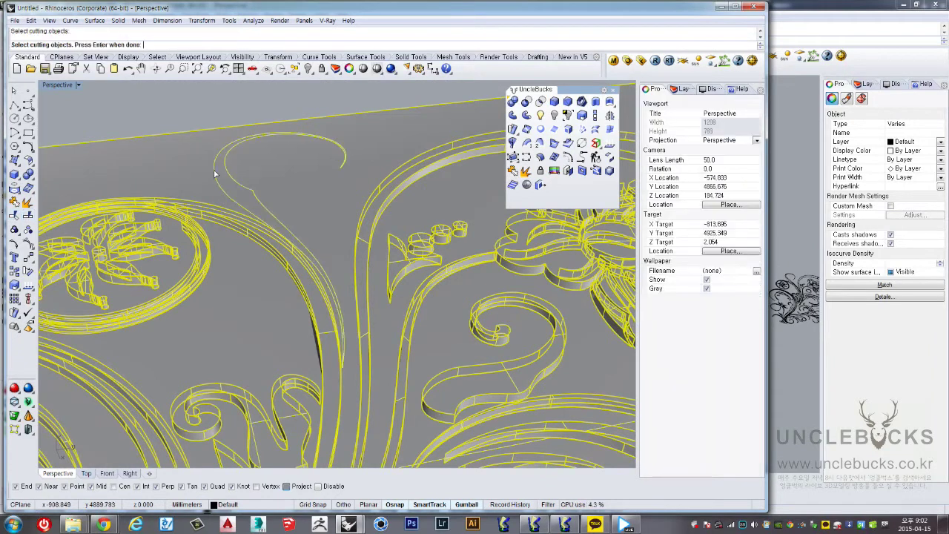
pyautogui.press('Return')
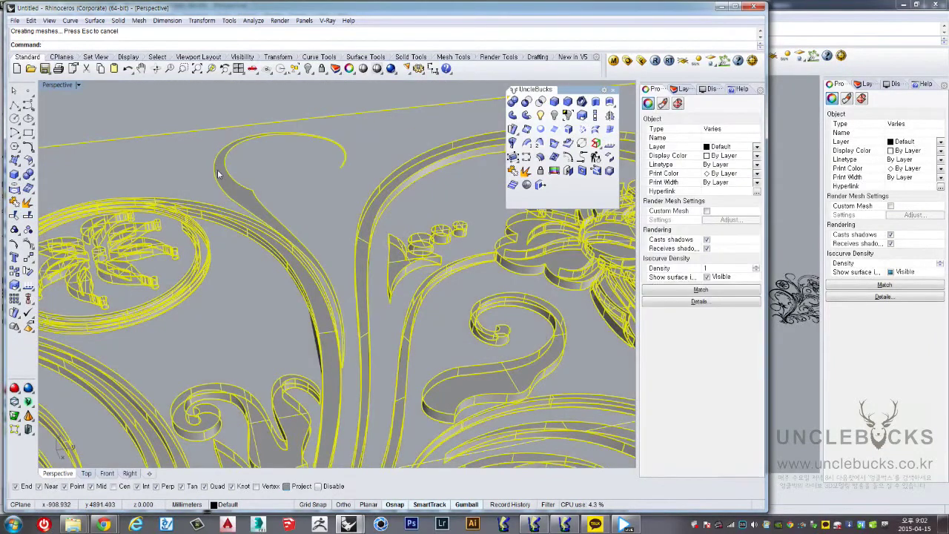
pyautogui.click(202, 113)
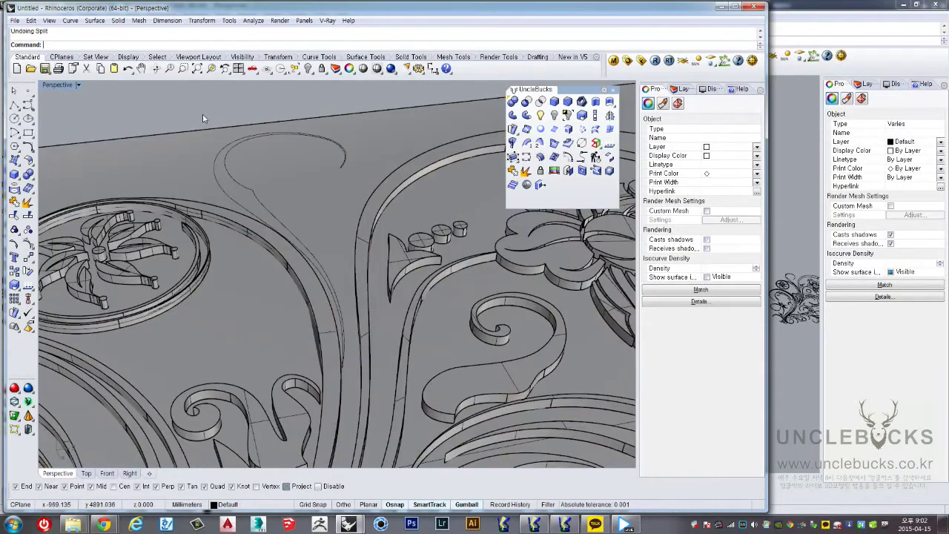
pyautogui.click(229, 145)
pyautogui.moveTo(238, 157); pyautogui.dragTo(43, 84, button='right')
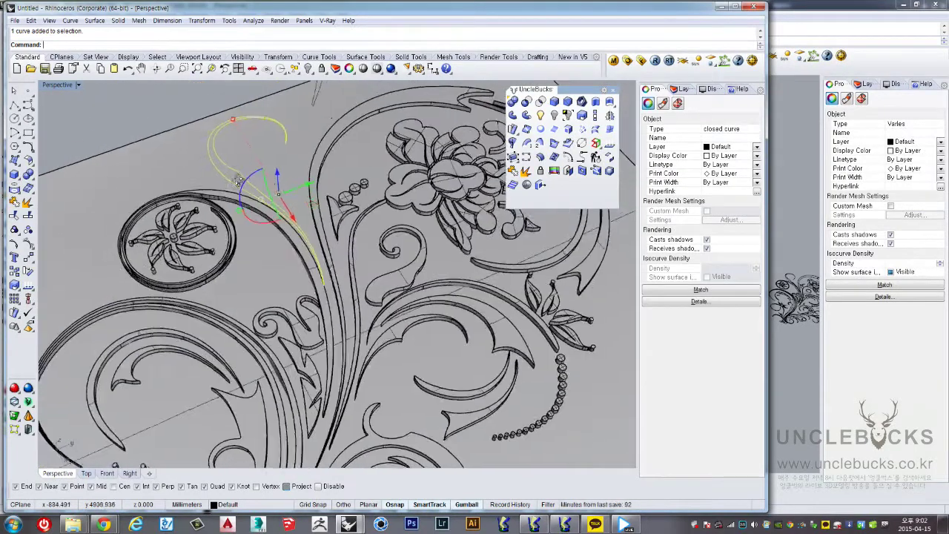
# In Top view, offset the leaf outline 0.5 to one side with Offset
pyautogui.hotkey('ctrl', 'F1')
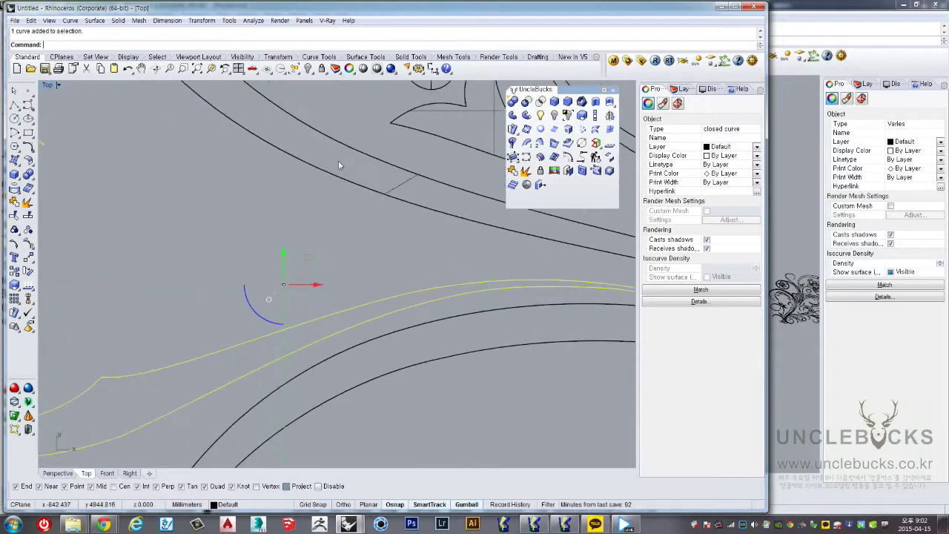
pyautogui.scroll(-3, 339, 229)
pyautogui.scroll(5, 298, 208)
pyautogui.moveTo(439, 167); pyautogui.dragTo(448, 202, button='right')
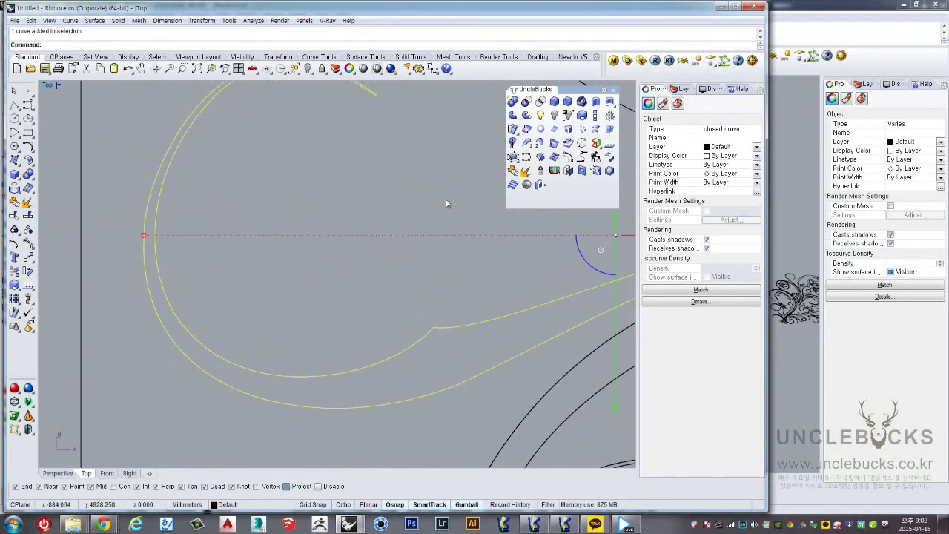
pyautogui.write('Off')
pyautogui.press('Return')
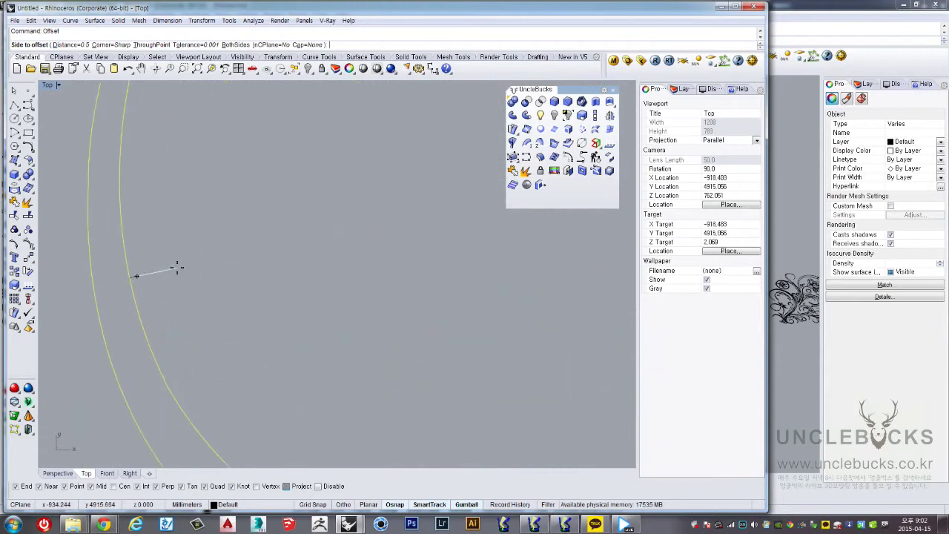
pyautogui.click(171, 267)
# Check the new offset outline, then restore the maximized Perspective viewport
pyautogui.scroll(-2, 172, 268)
pyautogui.moveTo(172, 268)
pyautogui.mouseDown(button='right')
pyautogui.moveTo(264, 265)
pyautogui.moveTo(222, 282)
pyautogui.mouseUp(button='right')
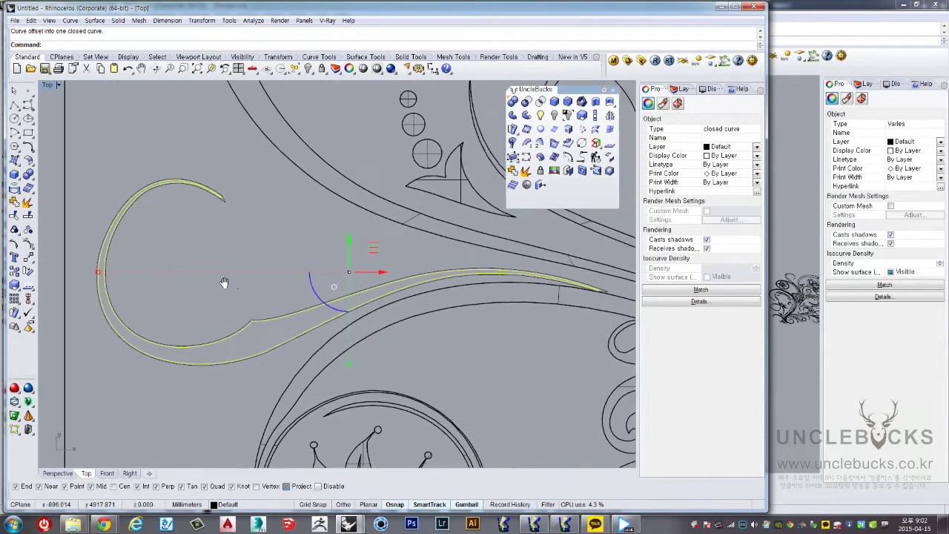
pyautogui.click(251, 304)
pyautogui.click(261, 317)
pyautogui.moveTo(261, 317); pyautogui.dragTo(347, 290, button='right')
pyautogui.scroll(2, 347, 291)
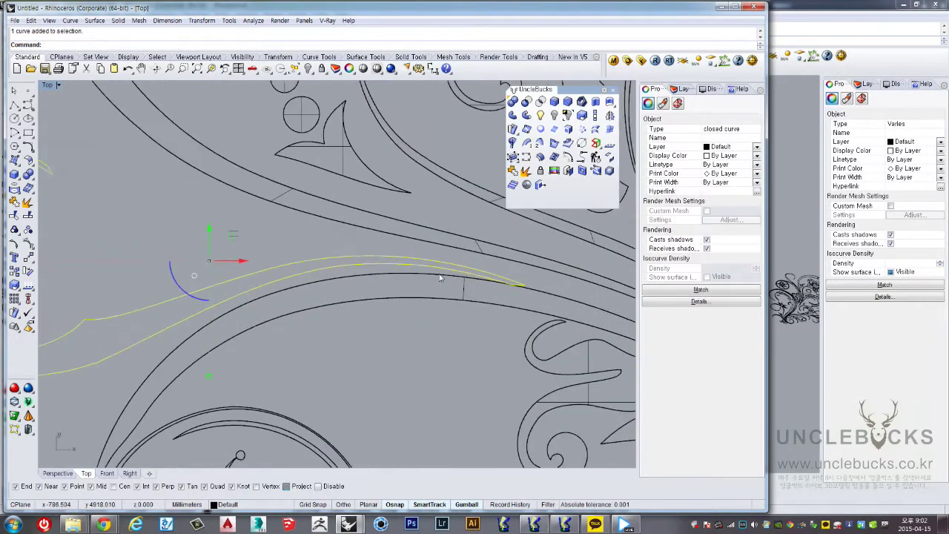
pyautogui.click(211, 226)
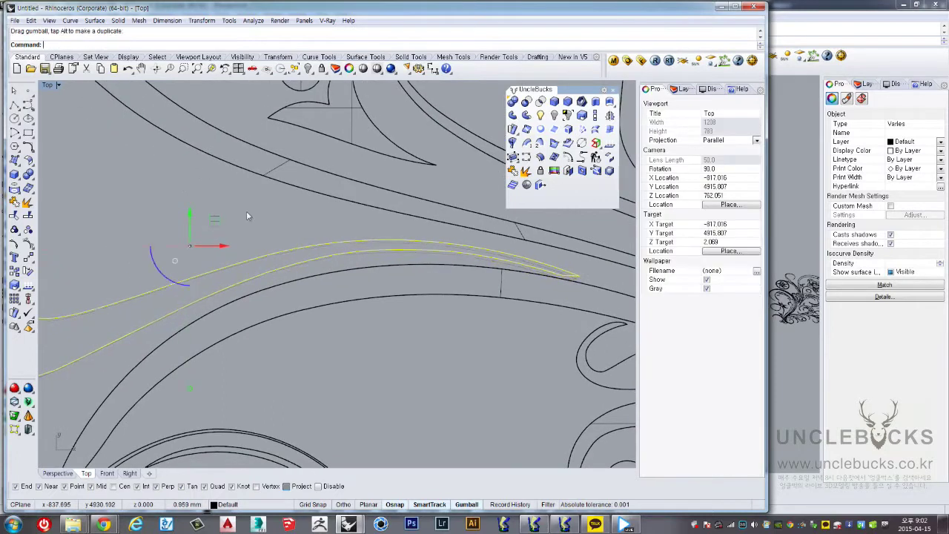
pyautogui.scroll(-3, 244, 212)
pyautogui.doubleClick(47, 86)
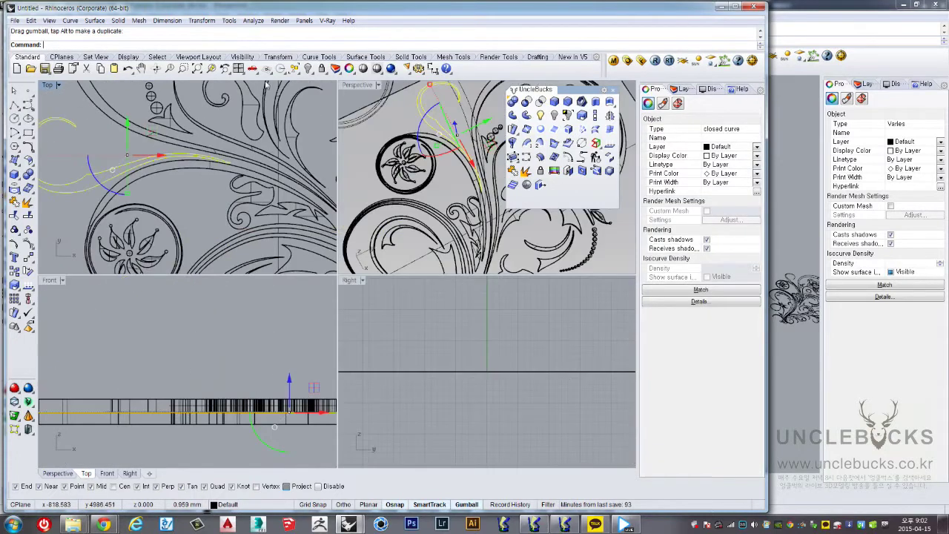
pyautogui.doubleClick(356, 85)
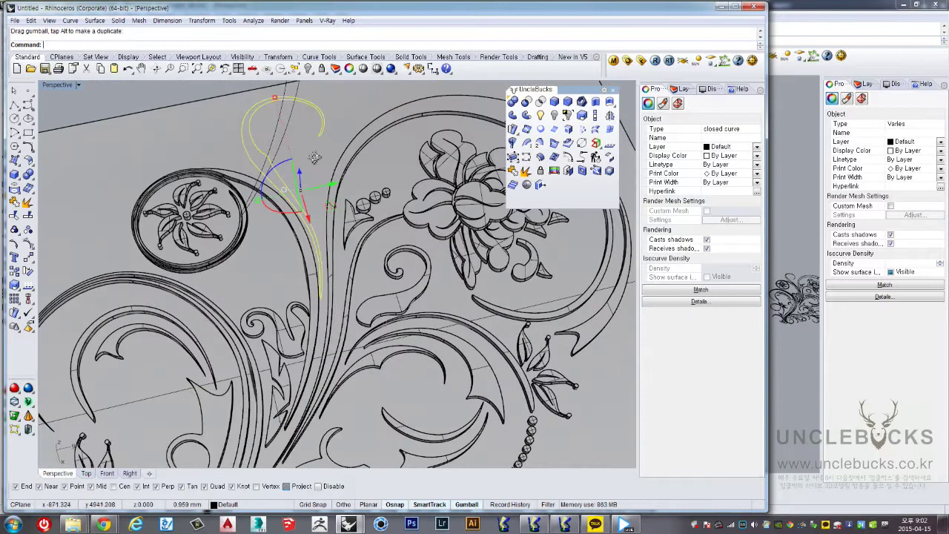
# Split the ornament polysurface with the leaf curve and delete the cut-out leaf piece
pyautogui.moveTo(315, 157); pyautogui.dragTo(267, 123, button='right')
pyautogui.click(267, 124)
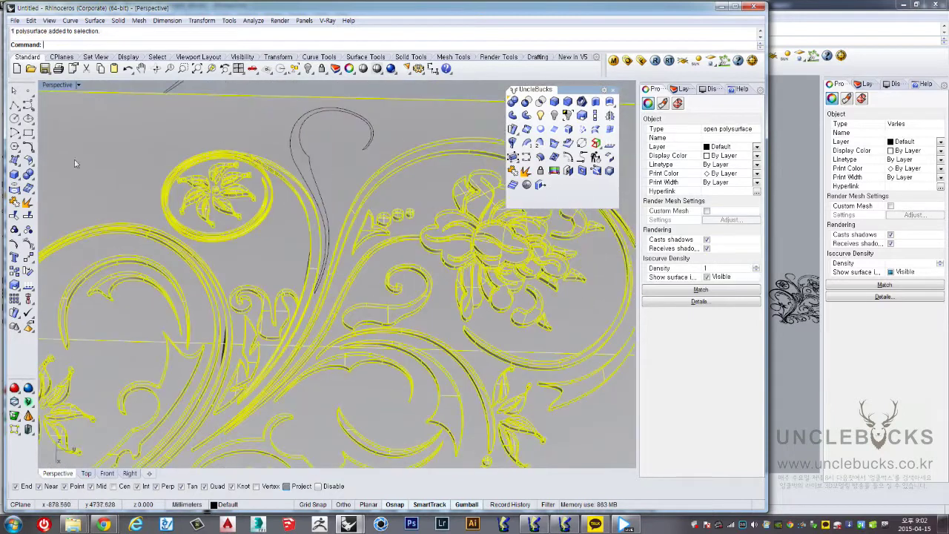
pyautogui.click(29, 215)
pyautogui.click(300, 138)
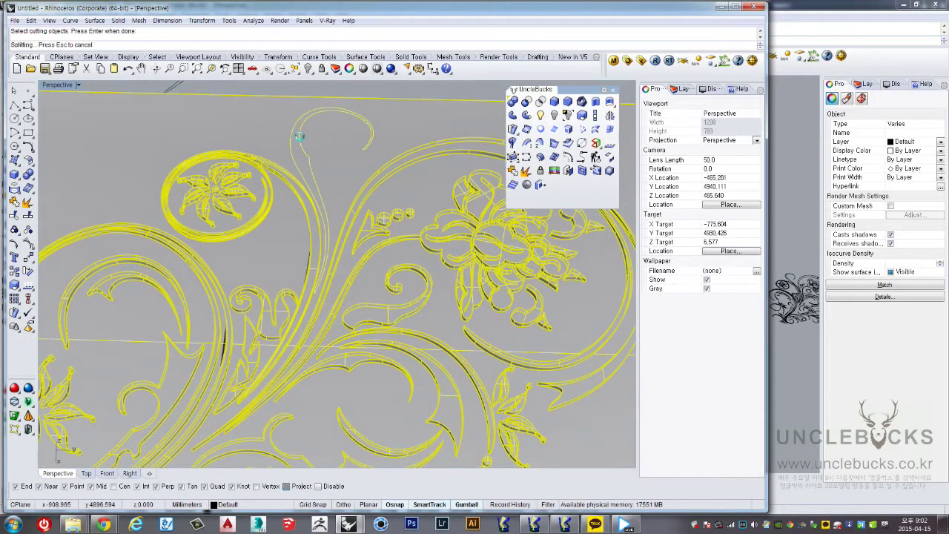
pyautogui.scroll(5, 289, 138)
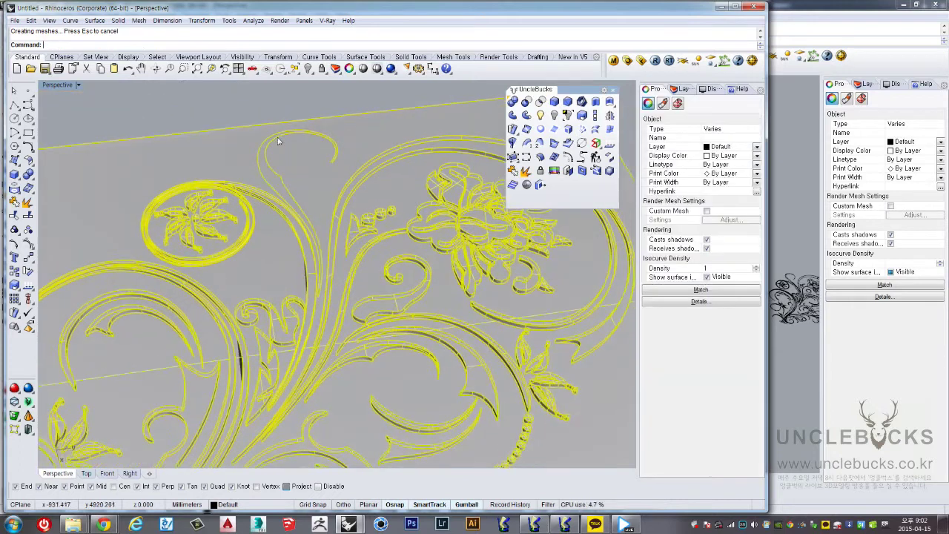
pyautogui.click(259, 175)
pyautogui.moveTo(260, 176); pyautogui.dragTo(289, 192, button='right')
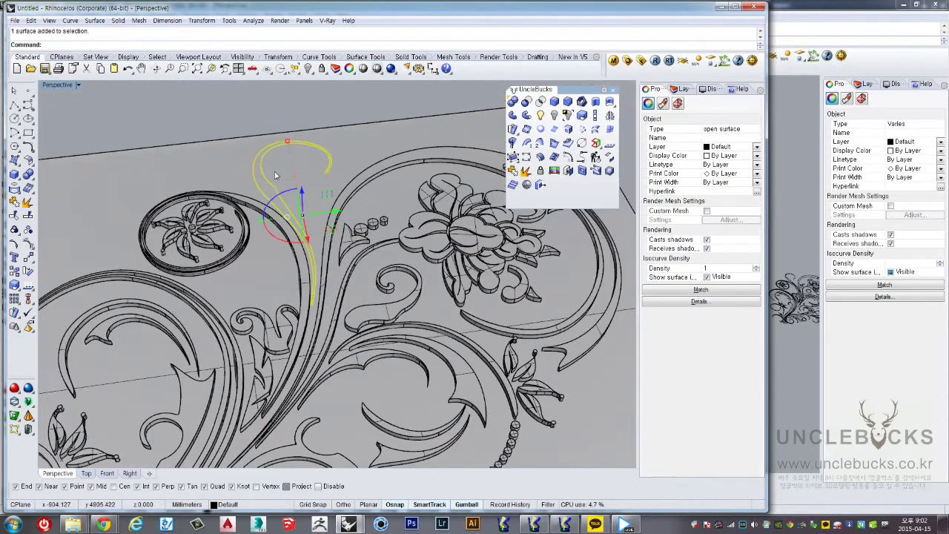
pyautogui.press('Delete')
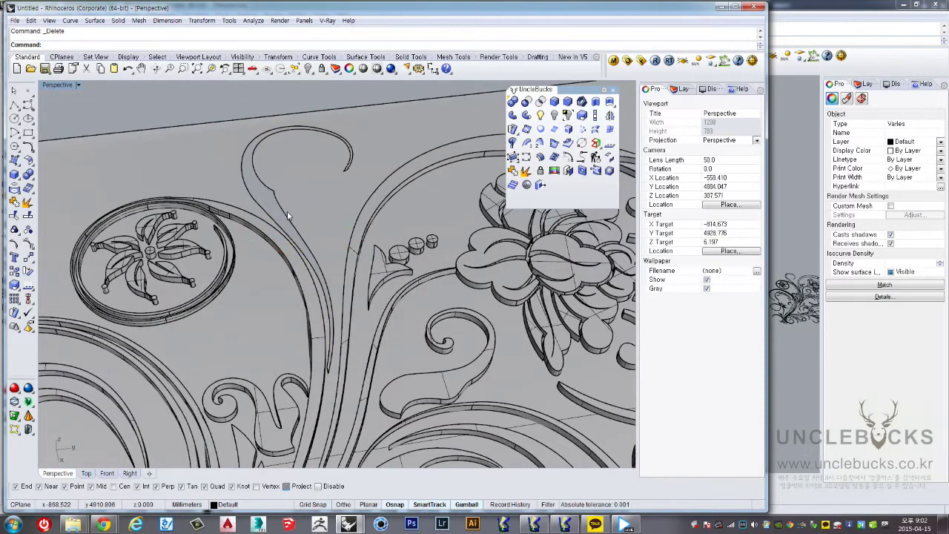
# Select the leaf curve for extrusion, then lift the swirl outline curve above the panel
pyautogui.click(297, 229)
pyautogui.click(309, 241)
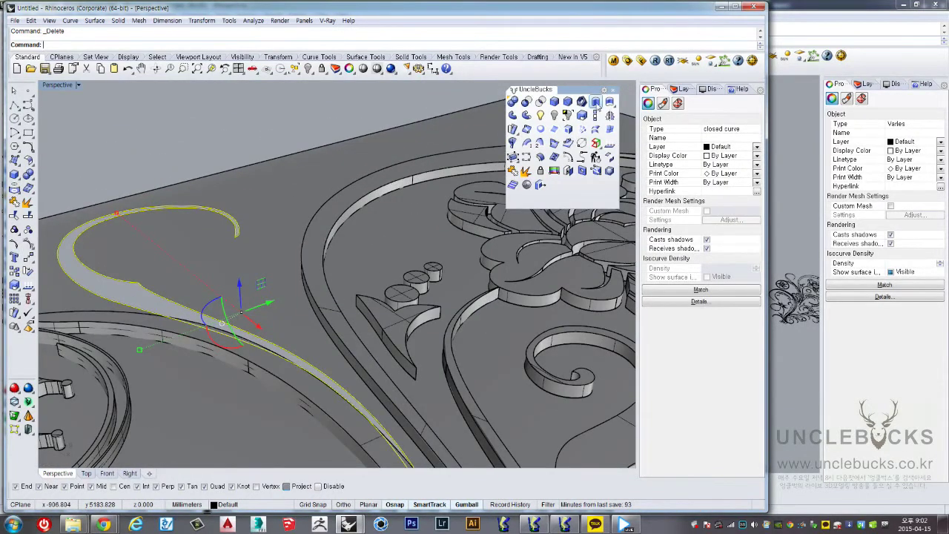
pyautogui.click(596, 101)
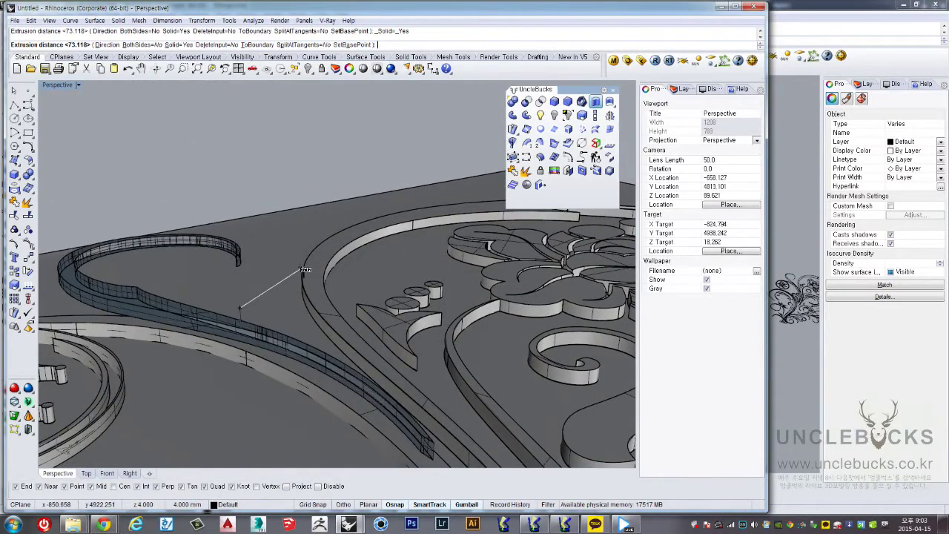
pyautogui.click(306, 267)
pyautogui.moveTo(295, 275); pyautogui.dragTo(318, 288, button='right')
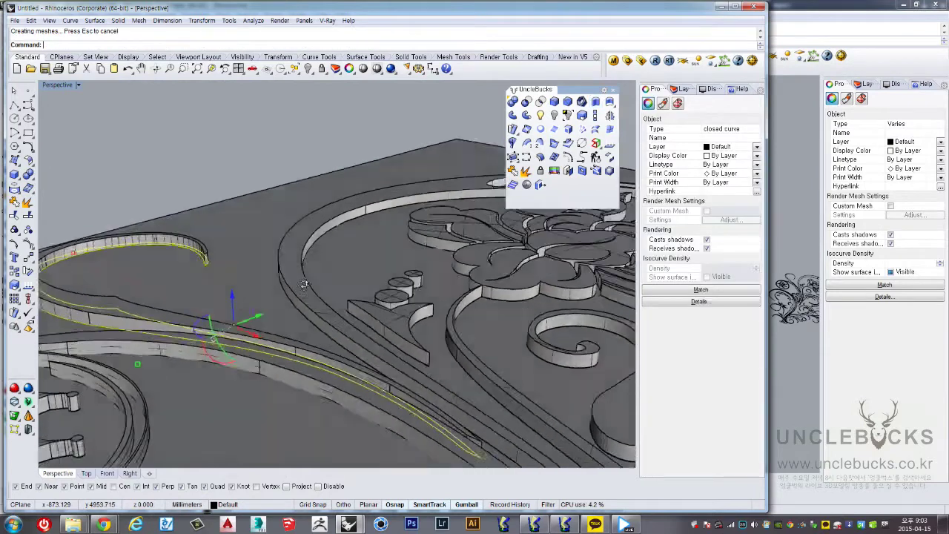
pyautogui.scroll(-5, 281, 306)
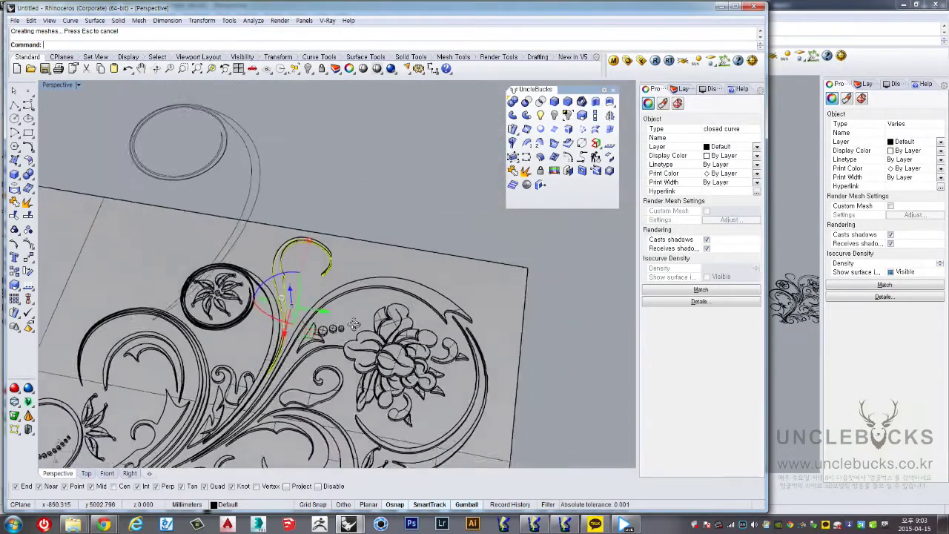
pyautogui.moveTo(307, 330); pyautogui.dragTo(438, 159)
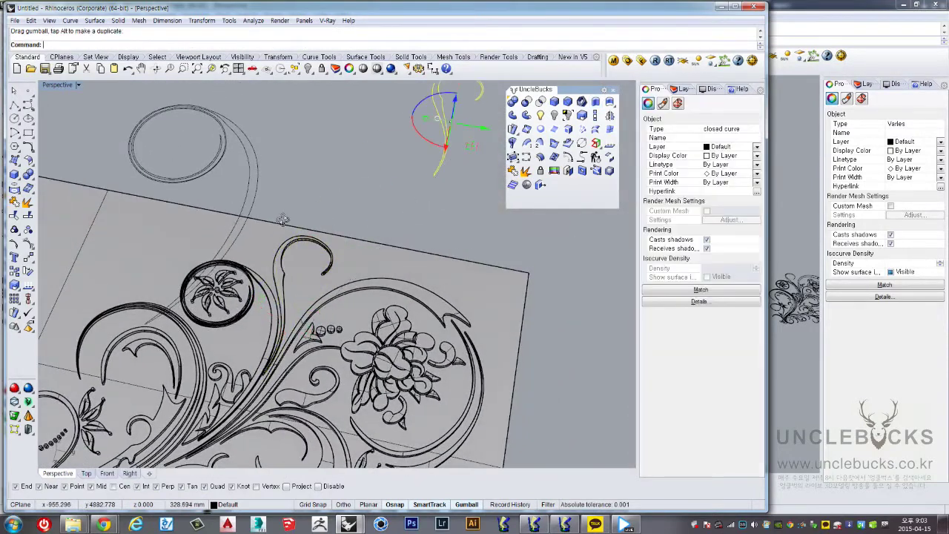
pyautogui.moveTo(437, 160); pyautogui.dragTo(274, 285, button='right')
# Delete the curved swirl extrusion, keeping its groove, and view the whole panel
pyautogui.click(275, 286)
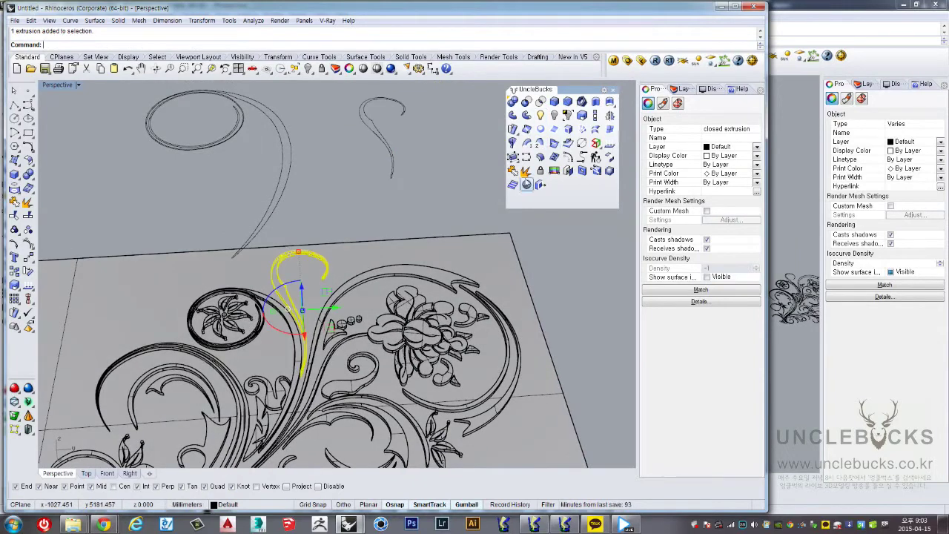
pyautogui.moveTo(332, 306); pyautogui.dragTo(231, 358, button='right')
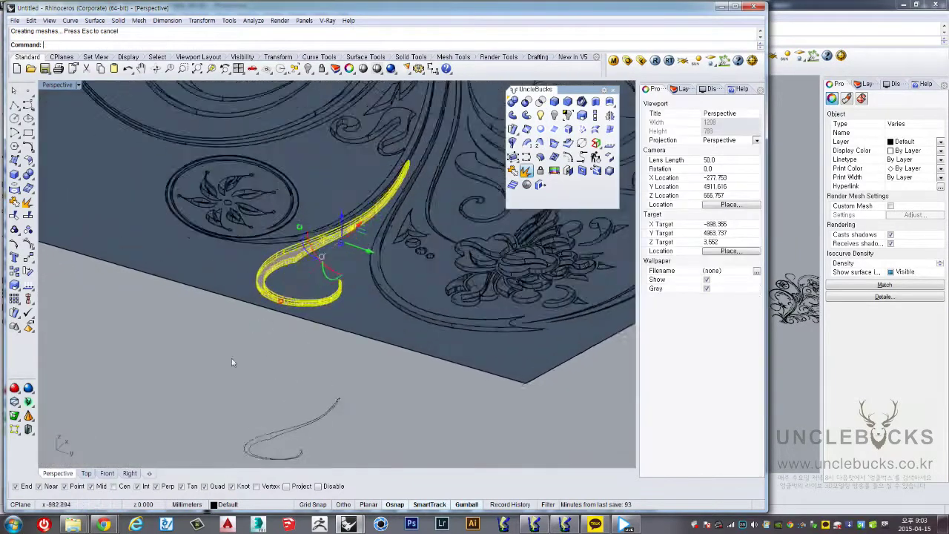
pyautogui.scroll(3, 267, 296)
pyautogui.scroll(3, 292, 240)
pyautogui.click(292, 240)
pyautogui.press('Delete')
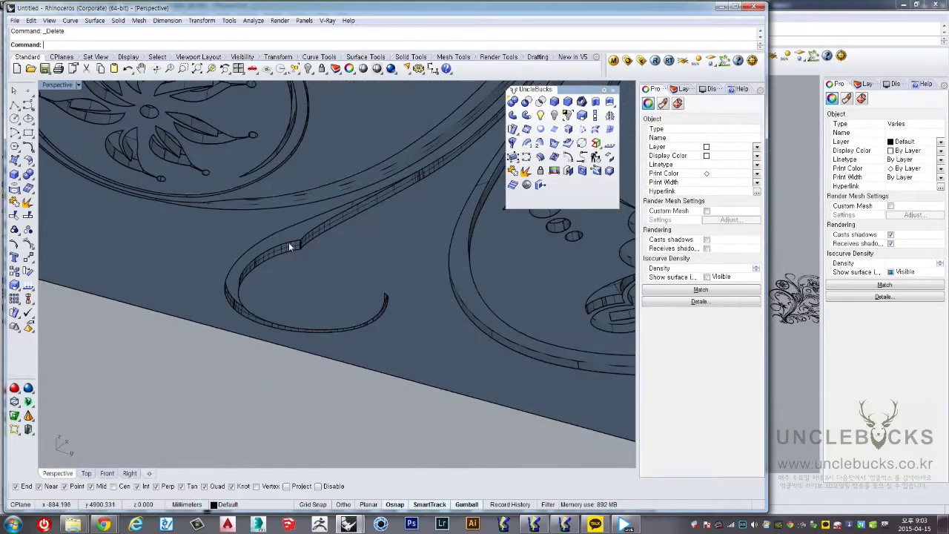
pyautogui.scroll(-5, 290, 245)
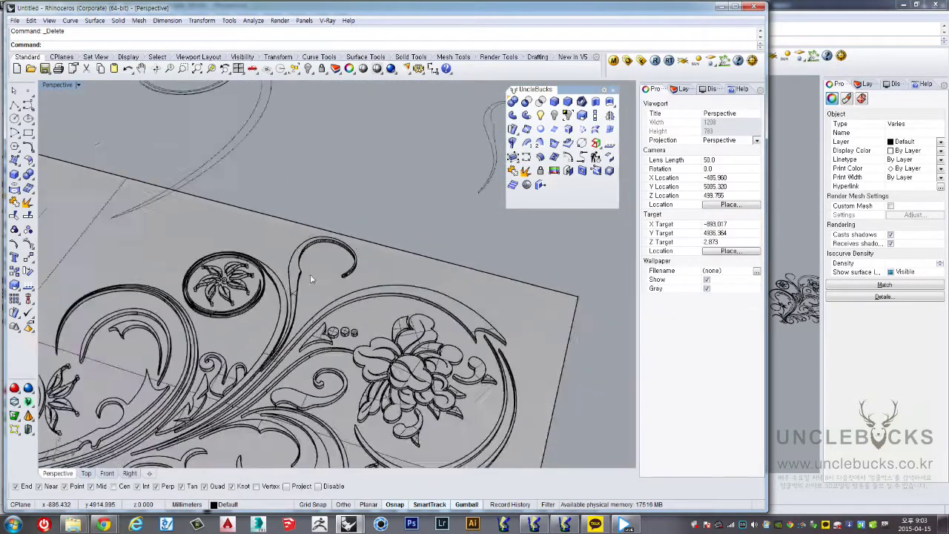
pyautogui.scroll(-5, 311, 279)
pyautogui.moveTo(310, 279); pyautogui.dragTo(347, 373, button='right')
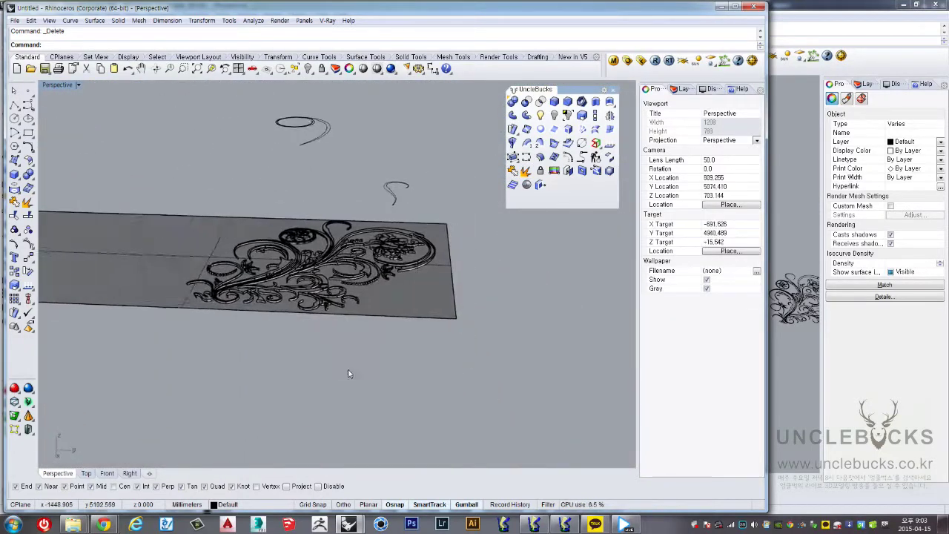
# Move the plain cup to the right, beside the ornament panel
pyautogui.moveTo(348, 373); pyautogui.dragTo(182, 191)
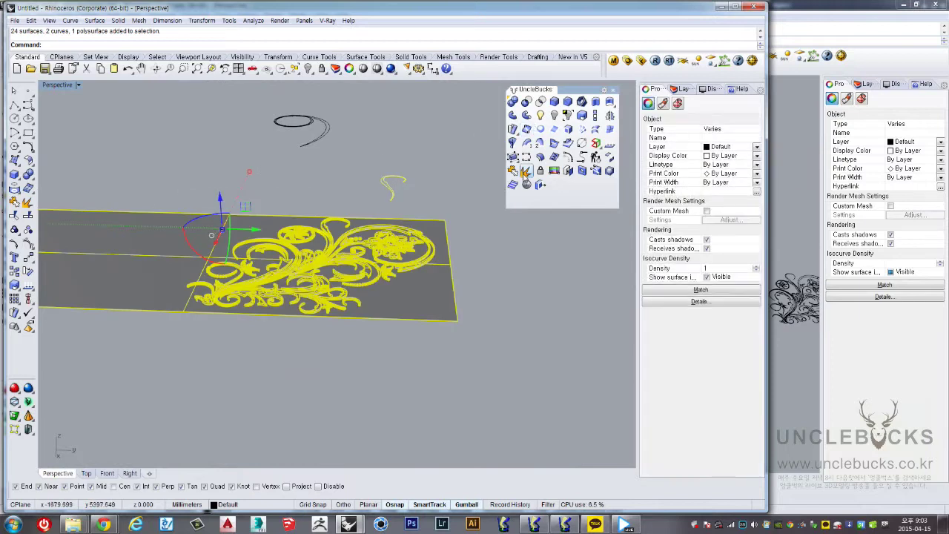
pyautogui.click(523, 171)
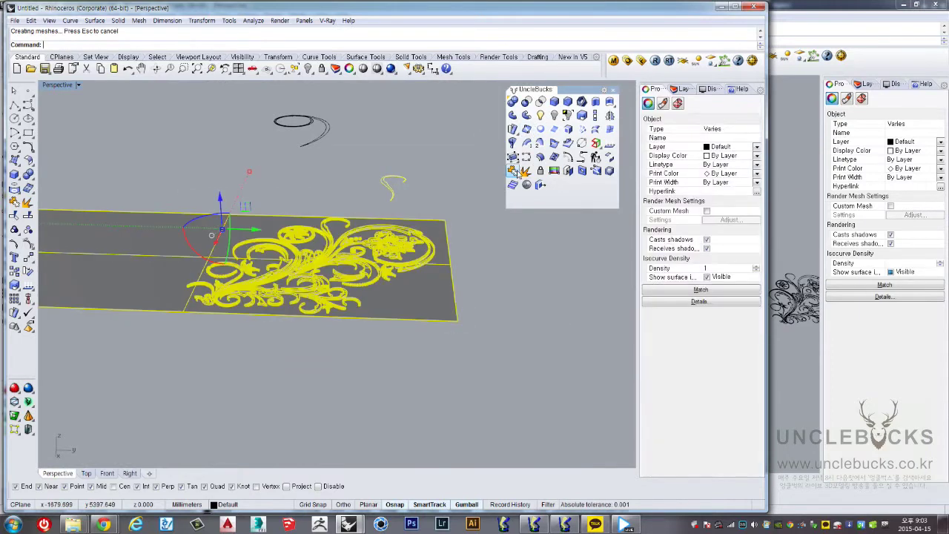
pyautogui.click(359, 275)
pyautogui.scroll(-5, 399, 316)
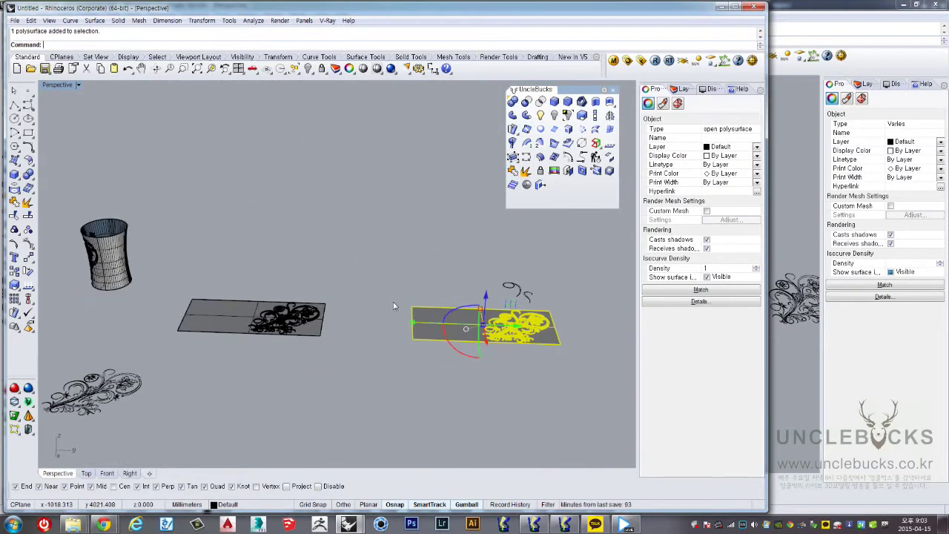
pyautogui.scroll(-3, 399, 315)
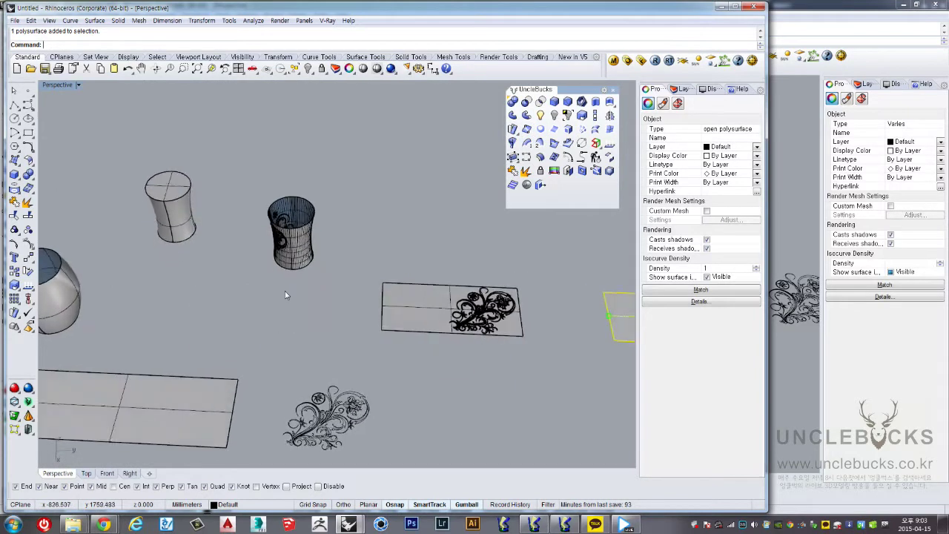
pyautogui.scroll(-2, 285, 290)
pyautogui.click(216, 243)
pyautogui.moveTo(227, 246); pyautogui.dragTo(510, 268)
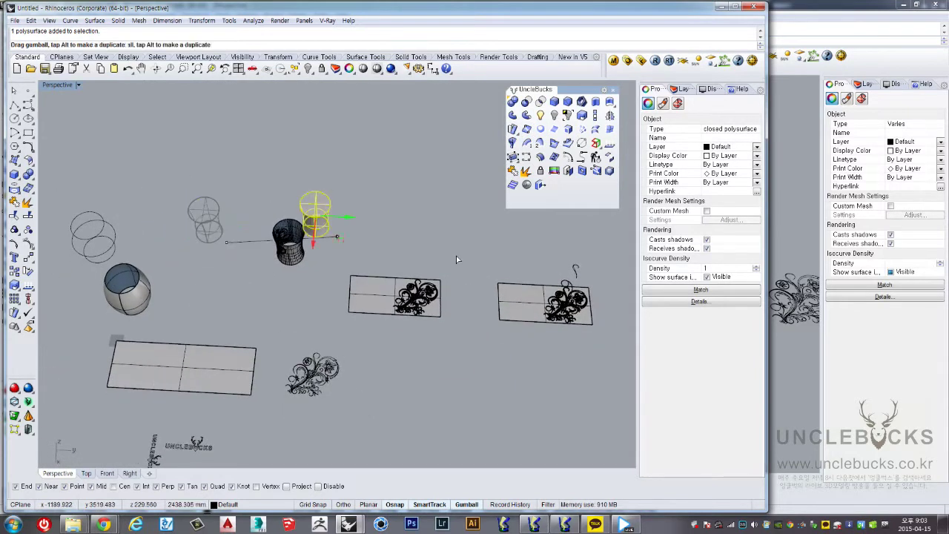
pyautogui.scroll(3, 444, 271)
pyautogui.scroll(3, 376, 273)
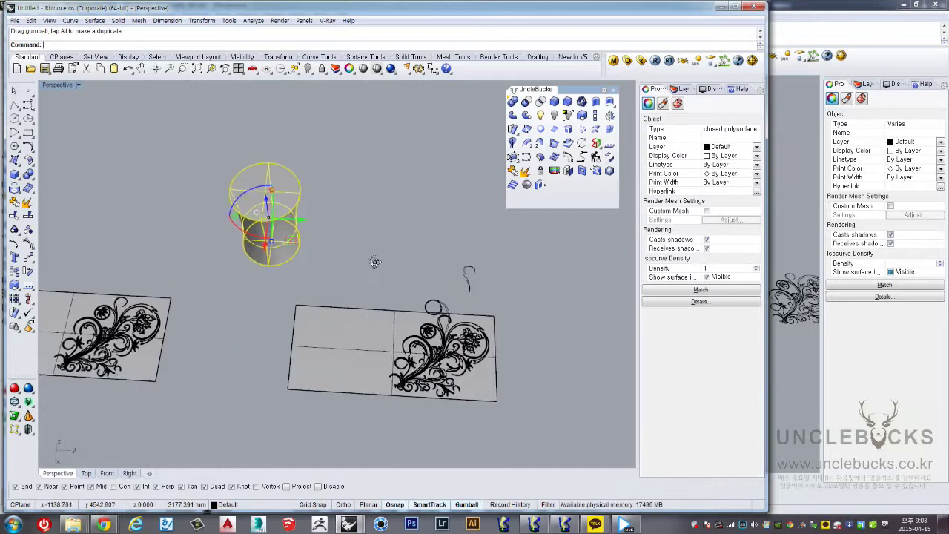
pyautogui.press('Escape')
# Try Flow Along Surface on the ornament panel, cancel it, and reselect the panel
pyautogui.click(341, 340)
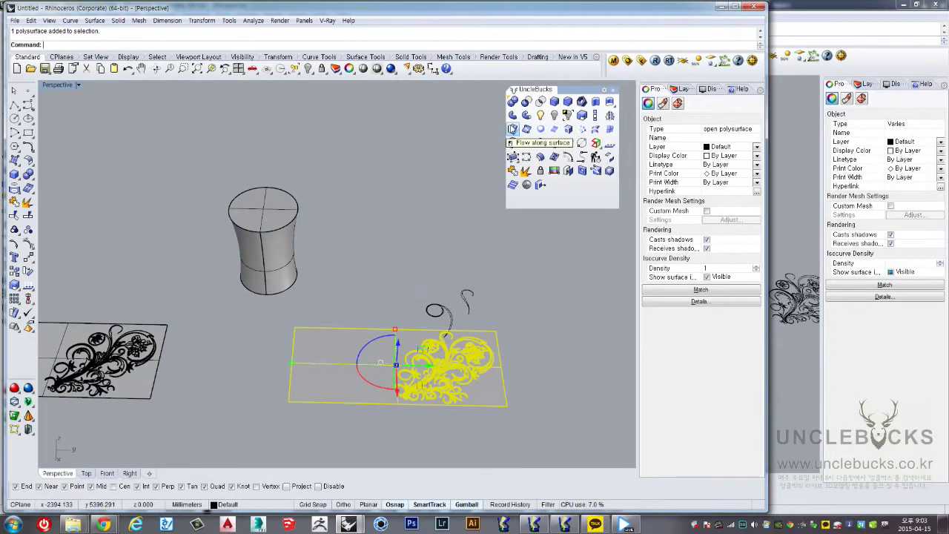
pyautogui.click(512, 129)
pyautogui.click(279, 243)
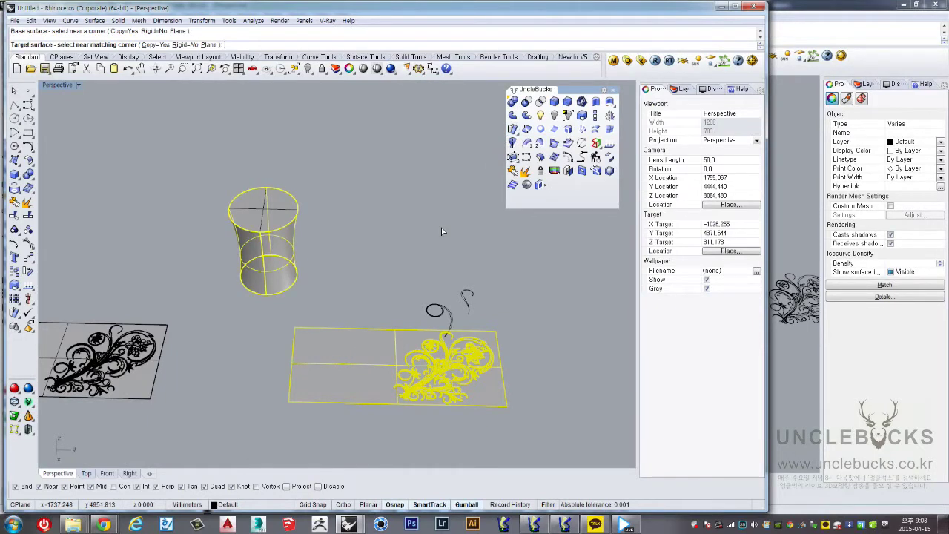
pyautogui.press('Escape')
pyautogui.press('Escape')
pyautogui.click(435, 353)
# Select the open flat rectangle surface from the overlapping objects
pyautogui.scroll(-3, 346, 328)
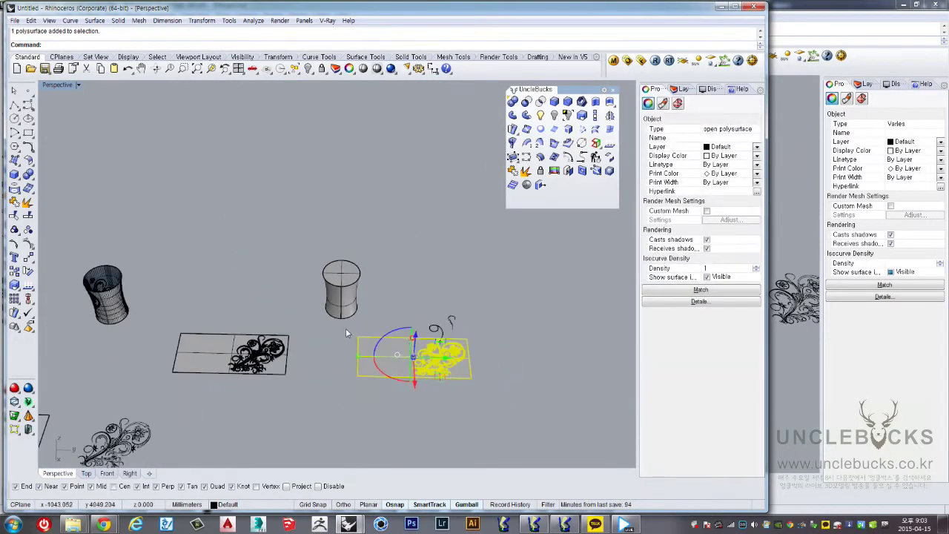
pyautogui.keyDown('shift'); pyautogui.moveTo(345, 328); pyautogui.dragTo(310, 308, button='right'); pyautogui.keyUp('shift')
pyautogui.click(310, 308)
pyautogui.click(310, 308)
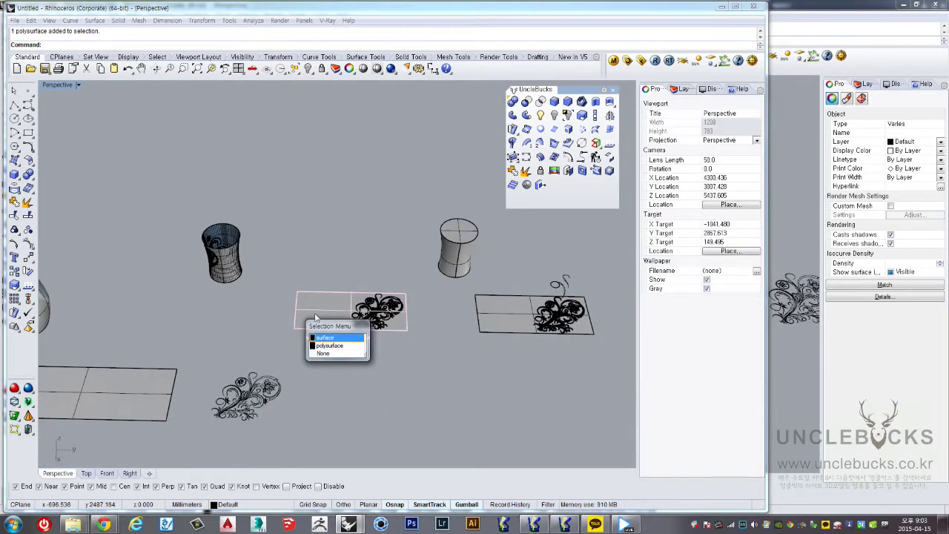
pyautogui.click(326, 335)
pyautogui.scroll(2, 314, 306)
pyautogui.scroll(2, 303, 298)
# Move the rectangle surface so its corner snaps onto the ornament panel's corner
pyautogui.write('M')
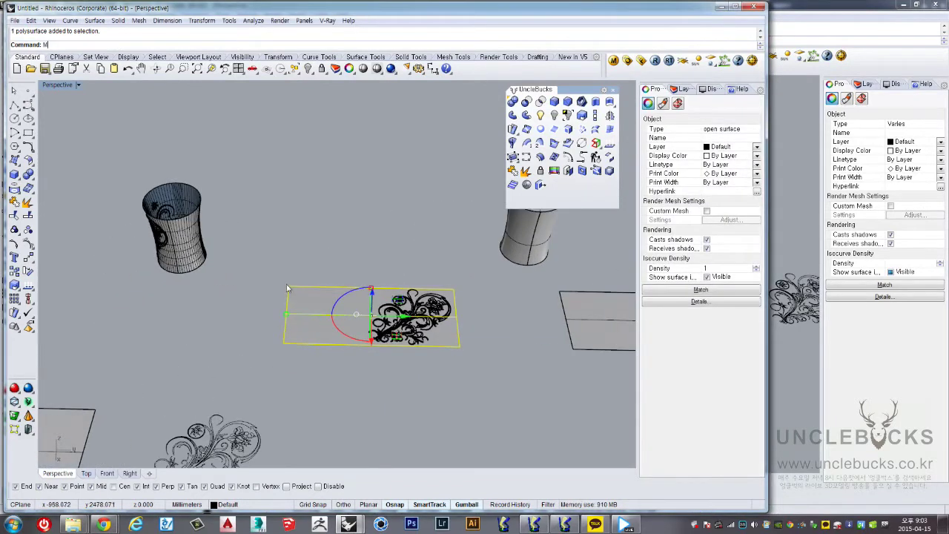
pyautogui.rightClick(303, 278)
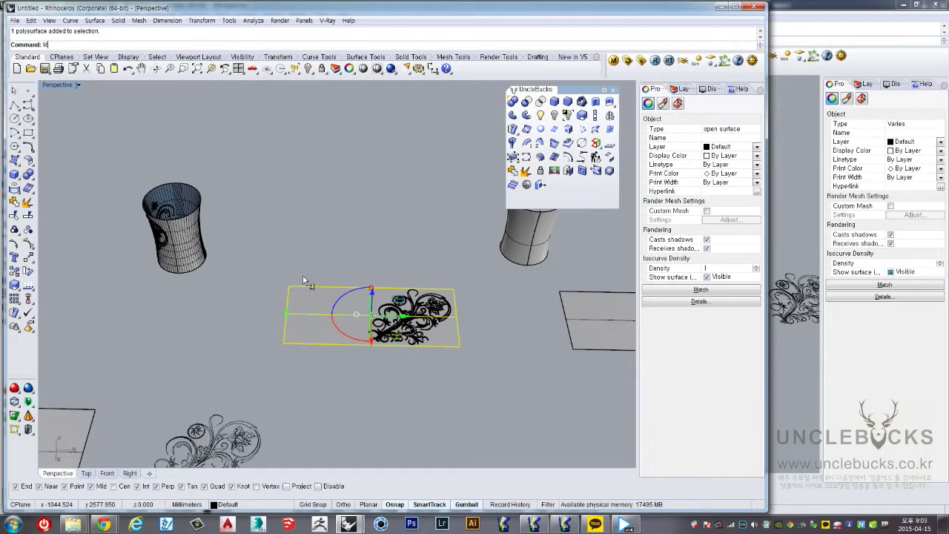
pyautogui.click(296, 267)
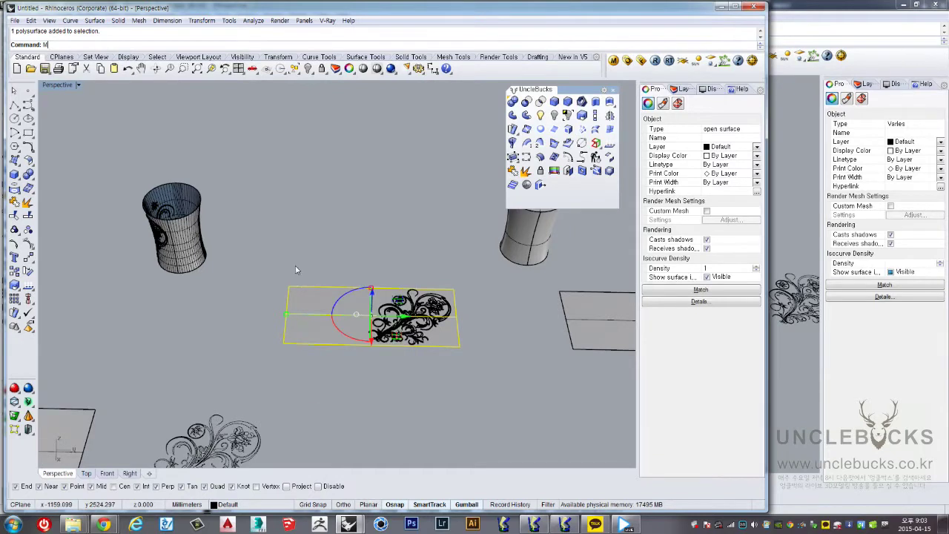
pyautogui.rightClick(304, 304)
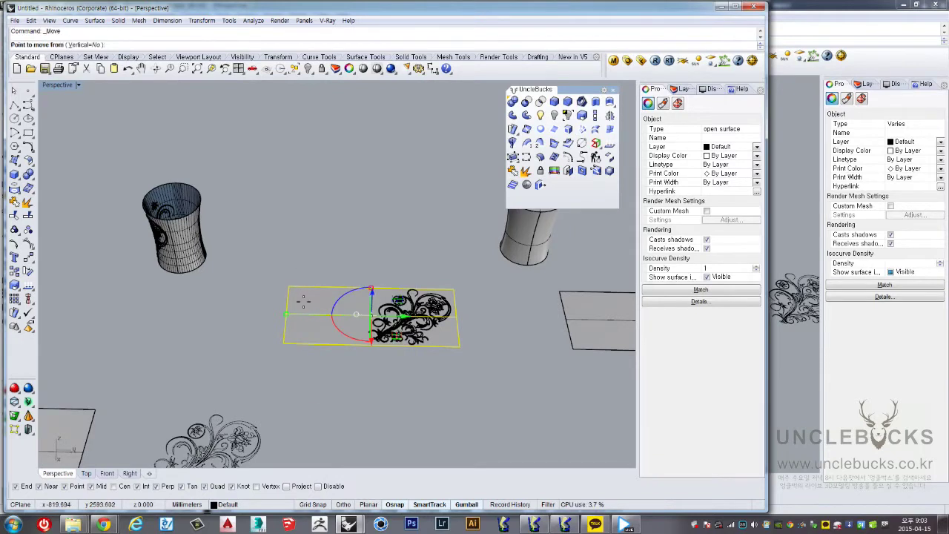
pyautogui.click(289, 286)
pyautogui.moveTo(508, 283); pyautogui.dragTo(366, 304, button='right')
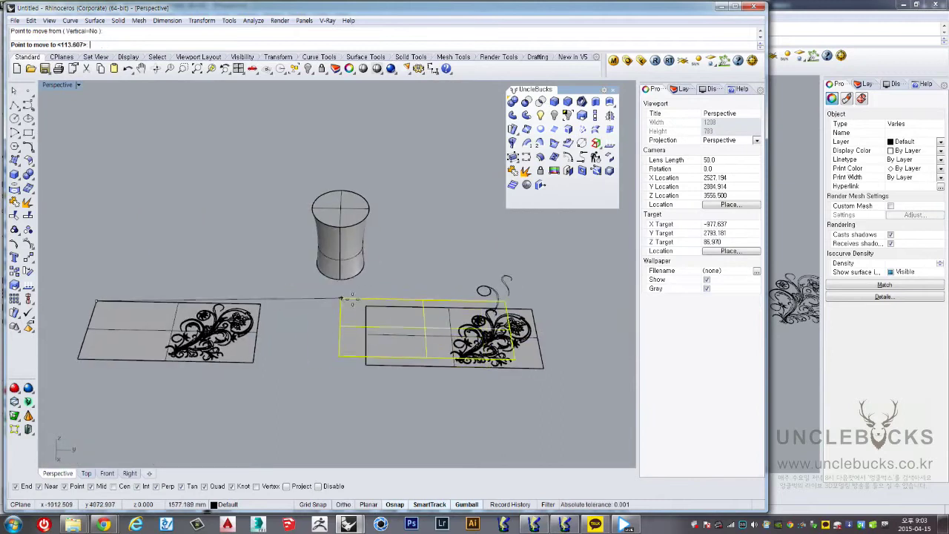
pyautogui.click(367, 305)
pyautogui.scroll(3, 407, 321)
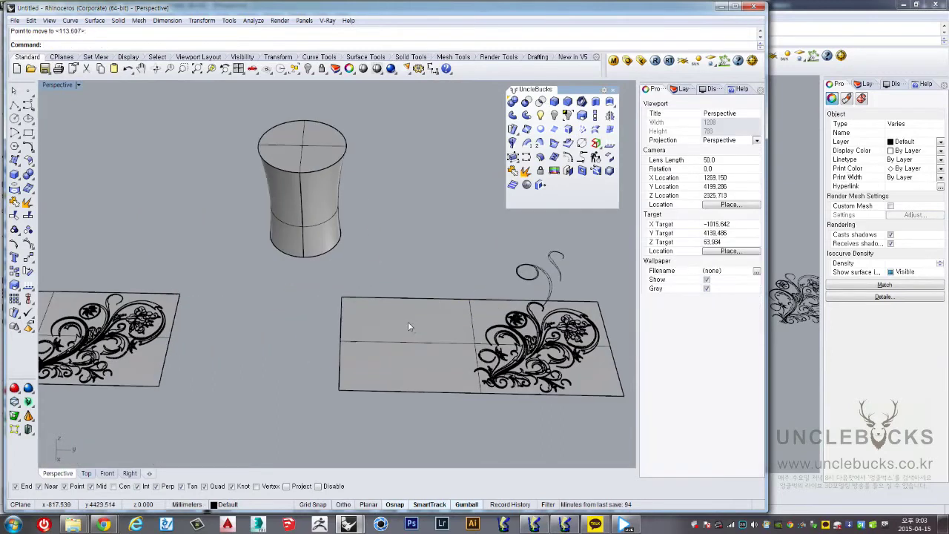
pyautogui.click(514, 335)
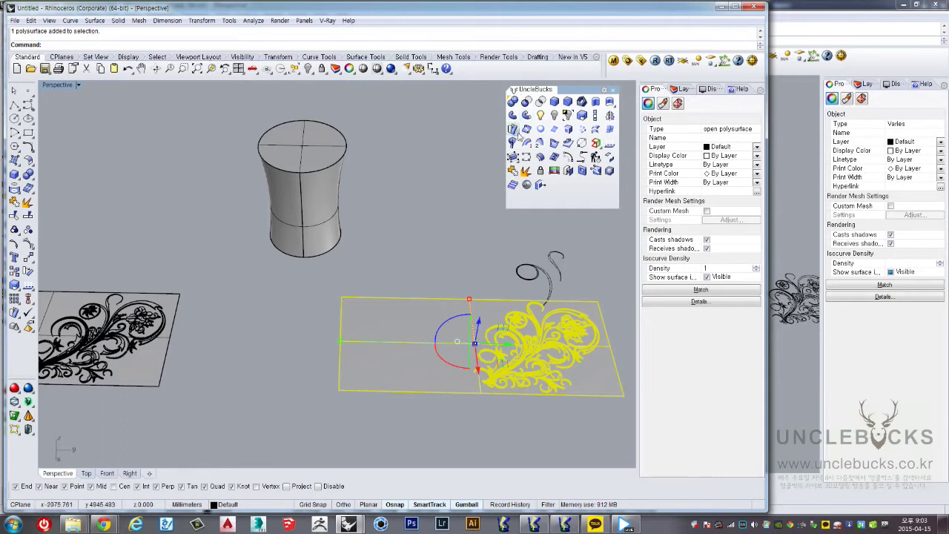
# Flow the ornament from the flat base surface onto the cup
pyautogui.click(513, 129)
pyautogui.click(353, 306)
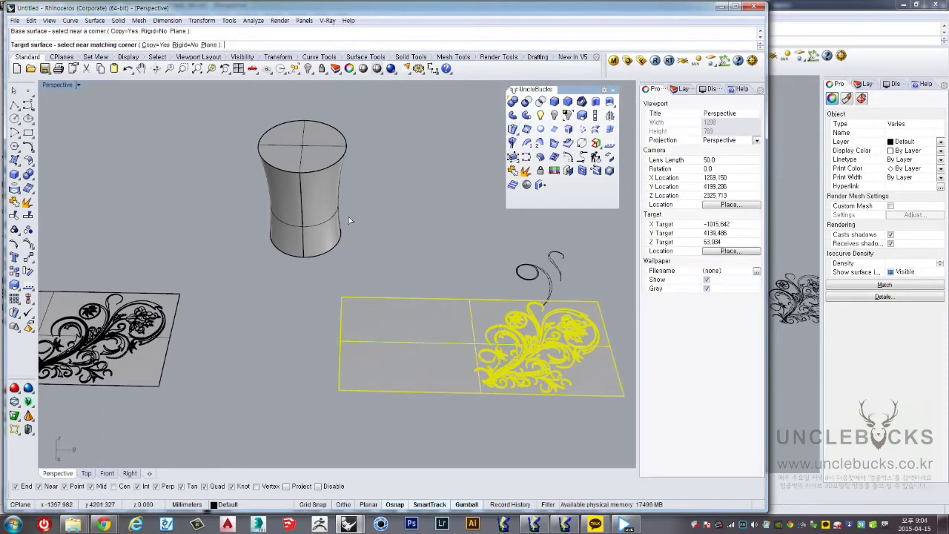
pyautogui.click(312, 183)
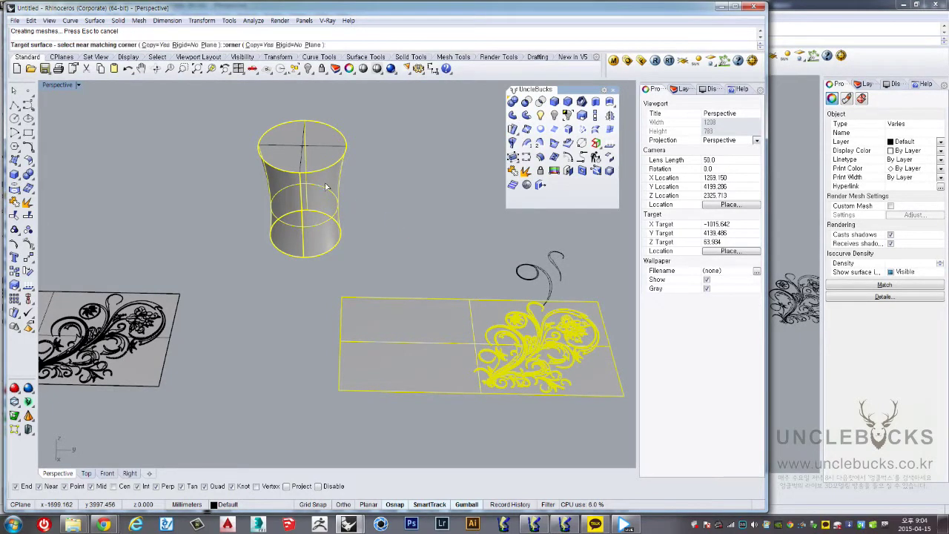
# Drag the ornament-wrapped cup polysurface to a new spot away from the panels
pyautogui.click(330, 205)
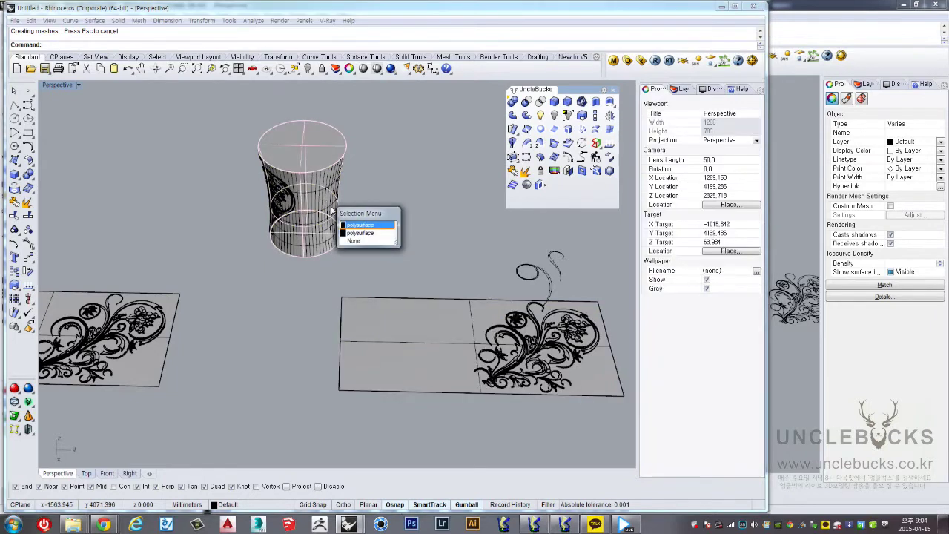
pyautogui.click(359, 233)
pyautogui.scroll(-2, 354, 233)
pyautogui.scroll(-2, 354, 234)
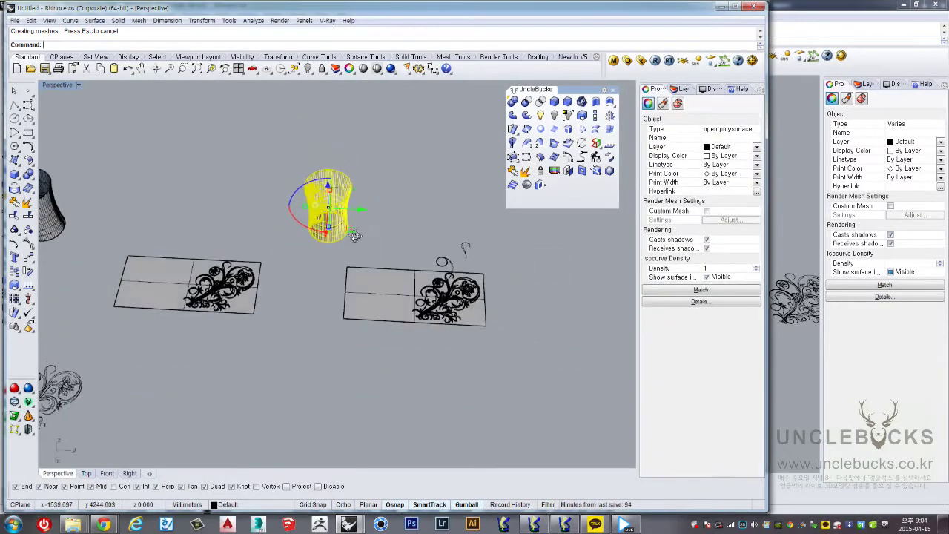
pyautogui.moveTo(352, 228); pyautogui.dragTo(588, 341)
pyautogui.keyDown('shift'); pyautogui.moveTo(587, 342); pyautogui.dragTo(423, 324, button='right'); pyautogui.keyUp('shift')
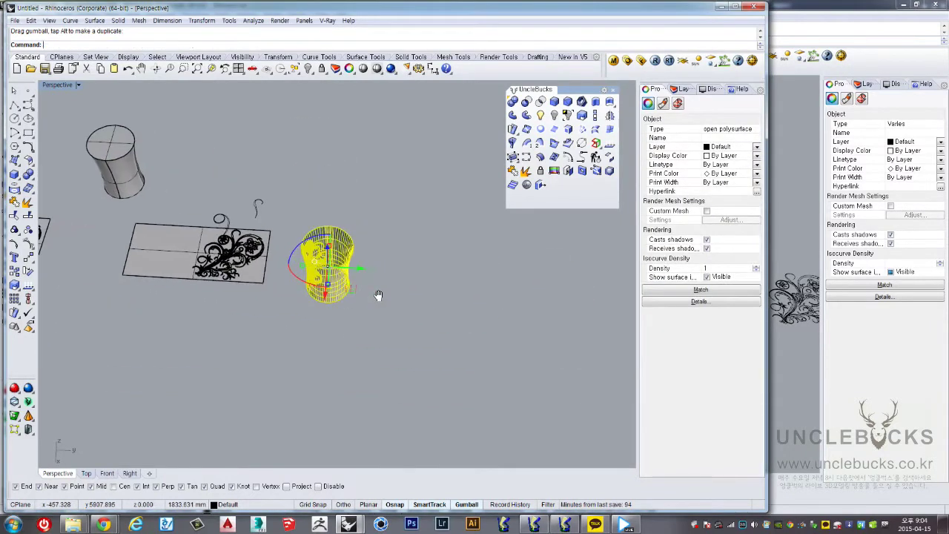
pyautogui.click(445, 334)
pyautogui.scroll(2, 378, 285)
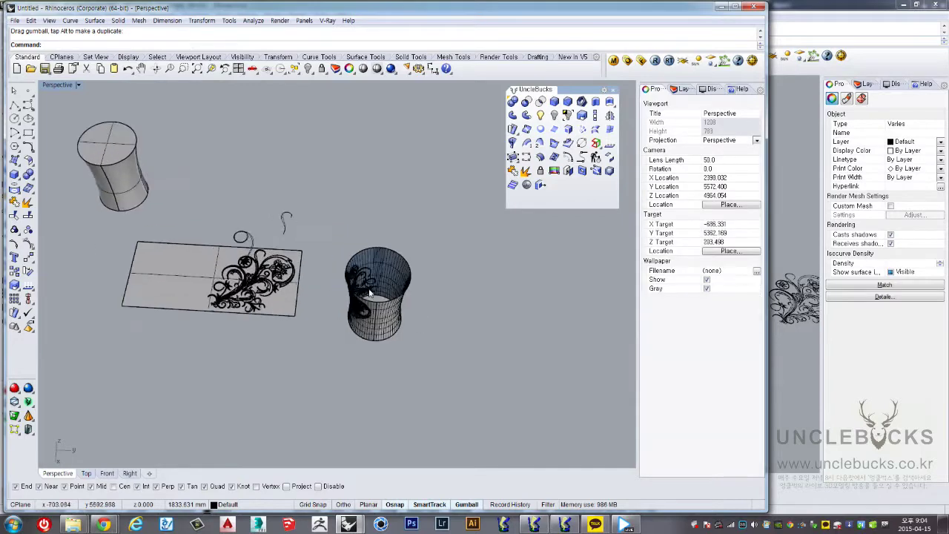
pyautogui.scroll(5, 371, 271)
pyautogui.scroll(3, 358, 264)
pyautogui.moveTo(358, 264); pyautogui.dragTo(349, 237, button='right')
# Zoom and orbit around the ornament-wrapped cup wall
pyautogui.scroll(5, 334, 185)
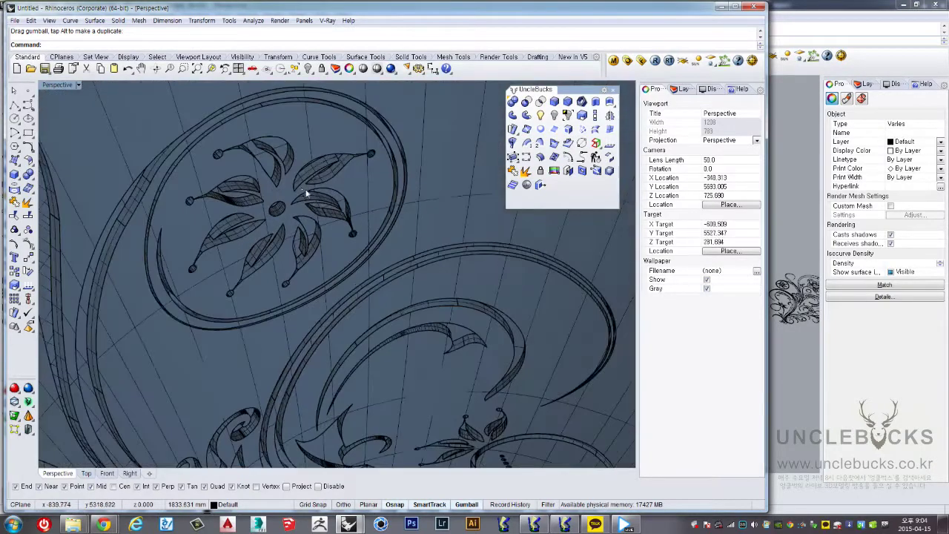
pyautogui.scroll(2, 326, 141)
pyautogui.scroll(2, 322, 121)
pyautogui.scroll(-2, 326, 148)
pyautogui.moveTo(329, 180)
pyautogui.mouseDown(button='right')
pyautogui.moveTo(292, 265)
pyautogui.moveTo(307, 201)
pyautogui.moveTo(301, 234)
pyautogui.moveTo(319, 245)
pyautogui.mouseUp(button='right')
pyautogui.scroll(5, 292, 265)
pyautogui.scroll(3, 310, 264)
pyautogui.scroll(-3, 310, 264)
pyautogui.scroll(2, 274, 222)
pyautogui.scroll(2, 274, 222)
pyautogui.scroll(-3, 275, 222)
pyautogui.scroll(-3, 301, 233)
pyautogui.scroll(-1, 300, 234)
# Cap both open ends of the ornamented cup and view it from above
pyautogui.click(319, 244)
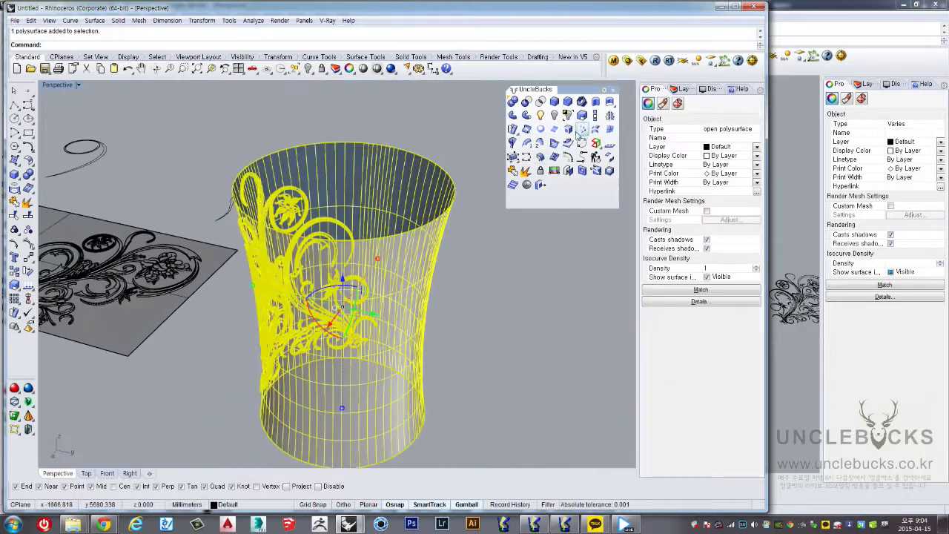
pyautogui.moveTo(410, 233); pyautogui.dragTo(450, 234, button='right')
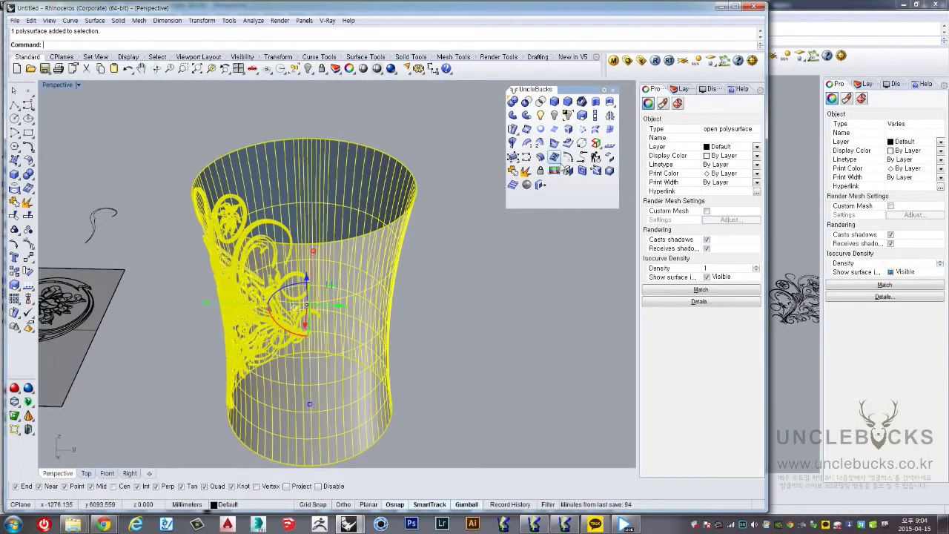
pyautogui.click(567, 170)
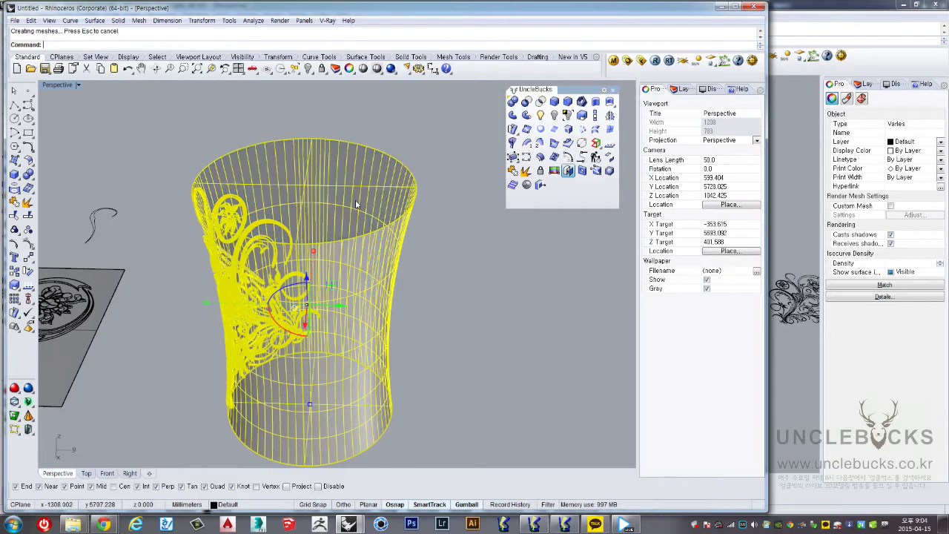
pyautogui.scroll(-4, 364, 279)
pyautogui.moveTo(363, 279)
pyautogui.mouseDown(button='right')
pyautogui.moveTo(422, 279)
pyautogui.moveTo(390, 284)
pyautogui.mouseUp(button='right')
pyautogui.scroll(3, 441, 225)
pyautogui.scroll(1, 393, 230)
pyautogui.moveTo(392, 229); pyautogui.dragTo(458, 258, button='right')
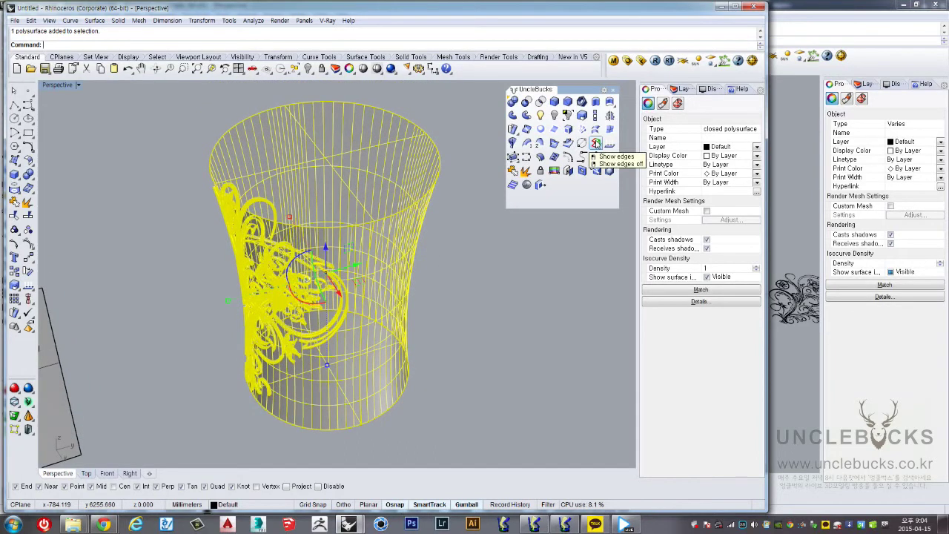
# Run Edge Analysis on the cup to confirm 2361 edges with none naked
pyautogui.click(595, 143)
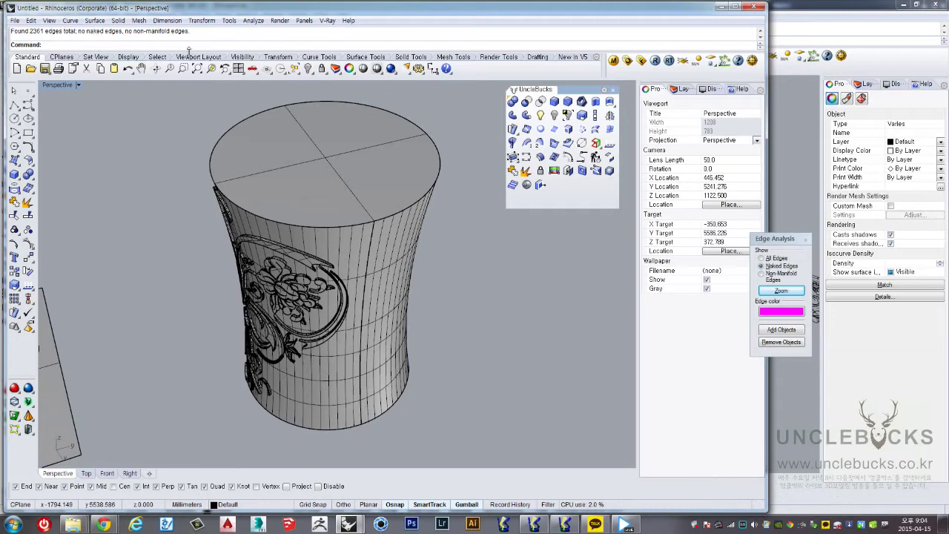
pyautogui.moveTo(150, 218)
pyautogui.mouseDown(button='right')
pyautogui.moveTo(326, 259)
pyautogui.moveTo(415, 312)
pyautogui.mouseUp(button='right')
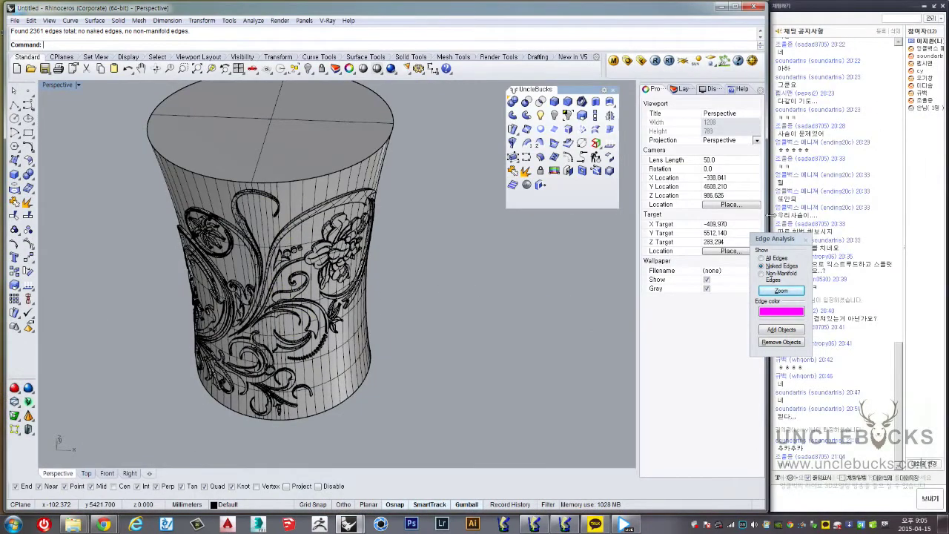
pyautogui.click(795, 243)
pyautogui.click(805, 241)
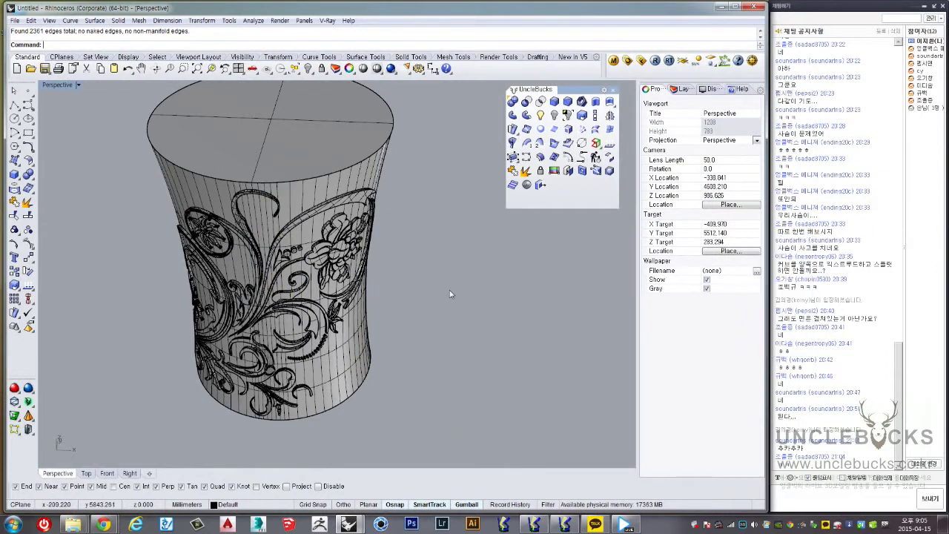
# Zoom out to show the cup, panels and cylinders together
pyautogui.moveTo(449, 290)
pyautogui.mouseDown(button='right')
pyautogui.moveTo(436, 266)
pyautogui.moveTo(457, 279)
pyautogui.moveTo(366, 296)
pyautogui.mouseUp(button='right')
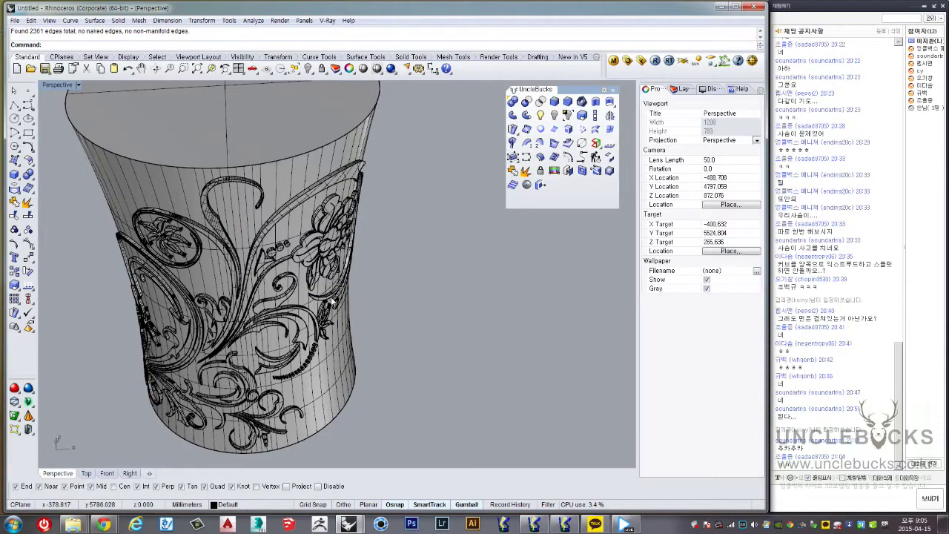
pyautogui.click(284, 282)
pyautogui.click(465, 335)
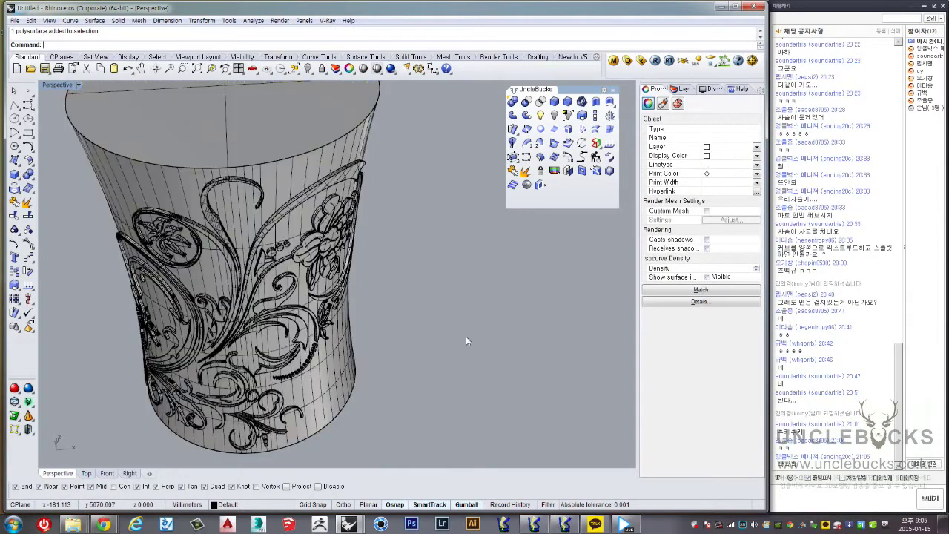
pyautogui.moveTo(466, 336)
pyautogui.mouseDown(button='right')
pyautogui.moveTo(419, 309)
pyautogui.moveTo(449, 272)
pyautogui.moveTo(475, 259)
pyautogui.moveTo(398, 367)
pyautogui.mouseUp(button='right')
pyautogui.scroll(-3, 398, 368)
pyautogui.scroll(-3, 362, 394)
pyautogui.moveTo(361, 394)
pyautogui.keyDown('shift'); pyautogui.mouseDown(button='right')
pyautogui.moveTo(350, 280)
pyautogui.moveTo(293, 269)
pyautogui.mouseUp(button='right'); pyautogui.keyUp('shift')
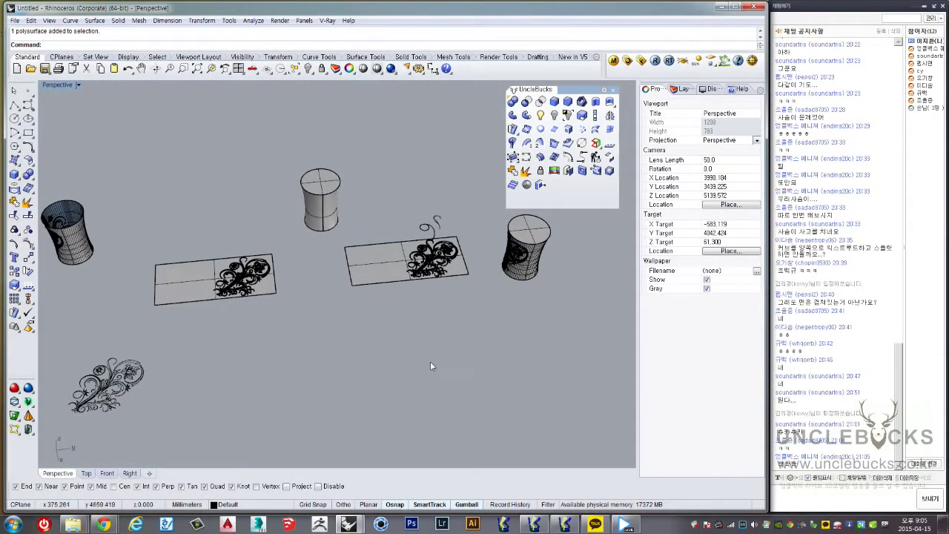
# Draw the first long arc curve below the decorated panels with Ortho constraint
pyautogui.keyDown('shift'); pyautogui.moveTo(430, 365); pyautogui.dragTo(450, 301, button='right'); pyautogui.keyUp('shift')
pyautogui.click(28, 106)
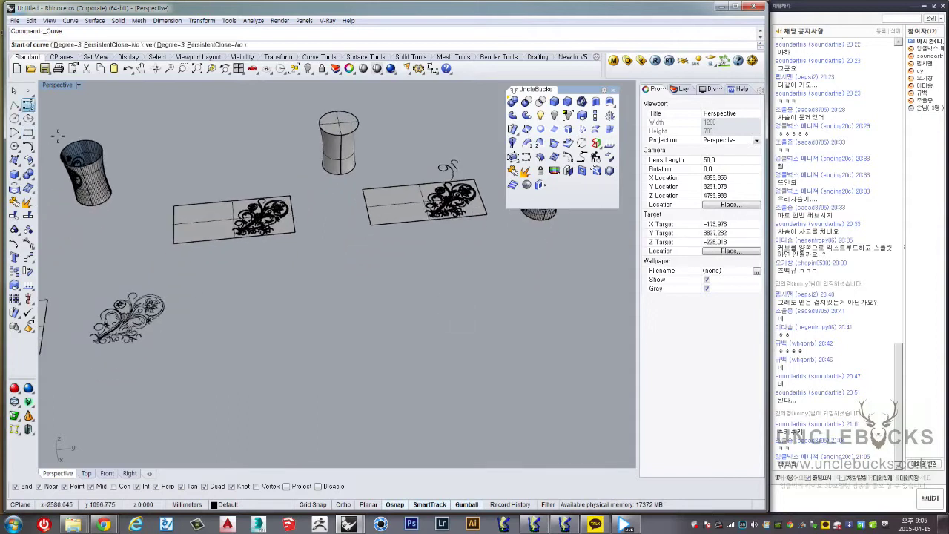
pyautogui.click(28, 133)
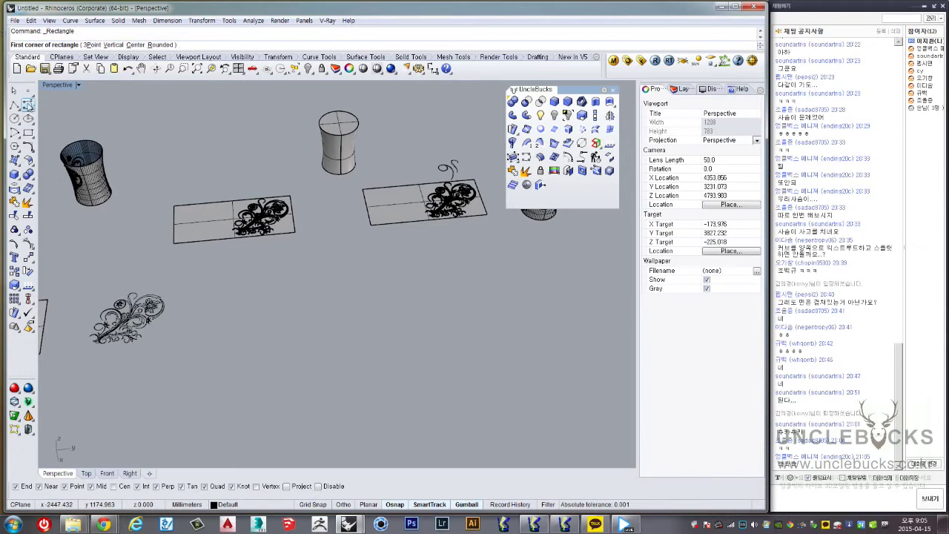
pyautogui.click(28, 105)
pyautogui.click(209, 356)
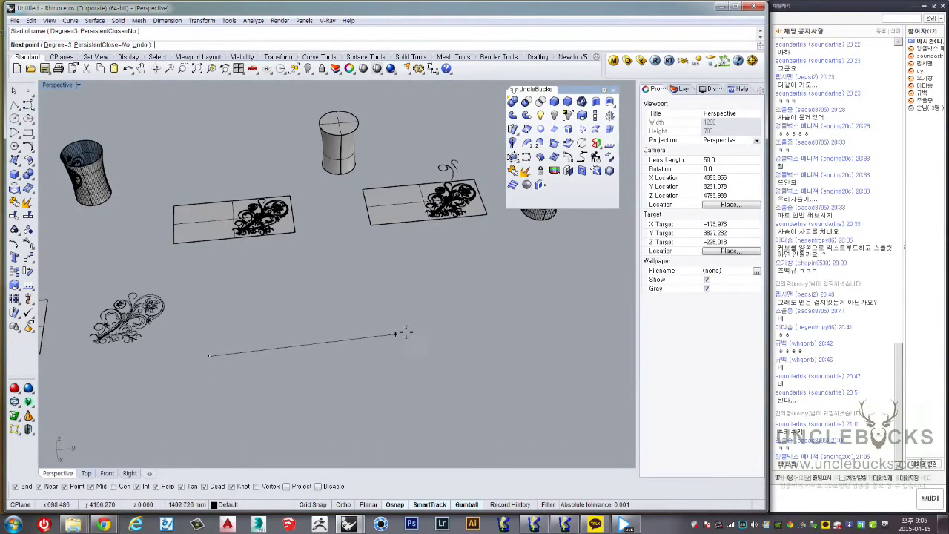
pyautogui.press('shift')
pyautogui.click(413, 331)
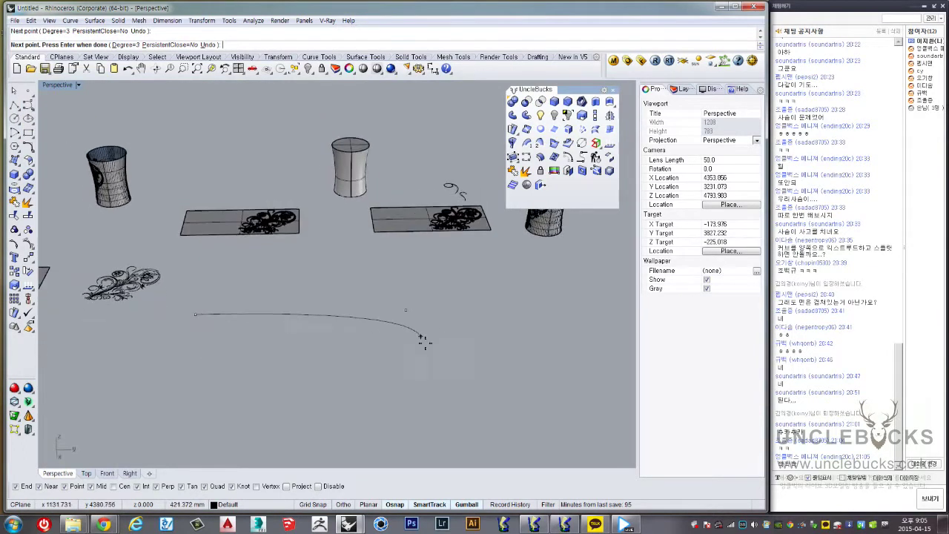
pyautogui.moveTo(435, 364); pyautogui.dragTo(417, 339, button='right')
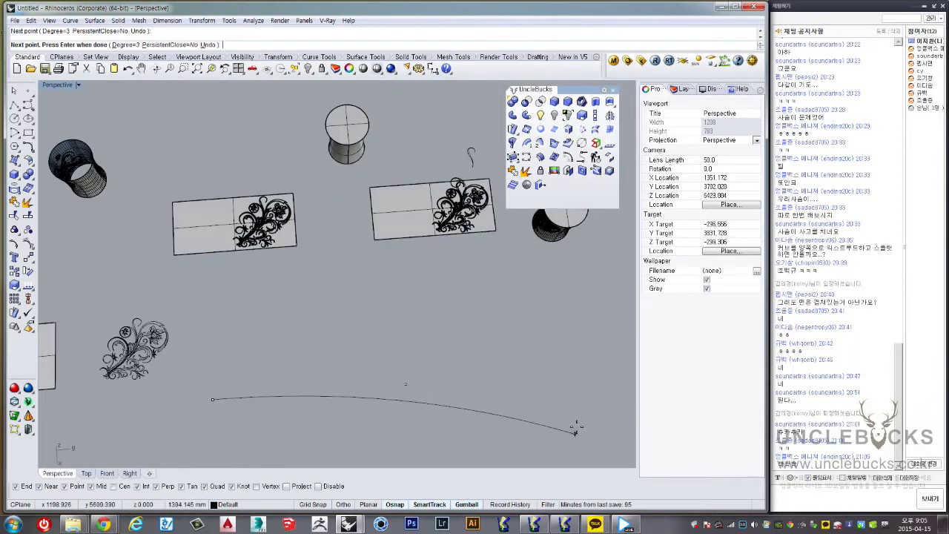
pyautogui.moveTo(572, 429); pyautogui.dragTo(529, 359, button='right')
pyautogui.press('Return')
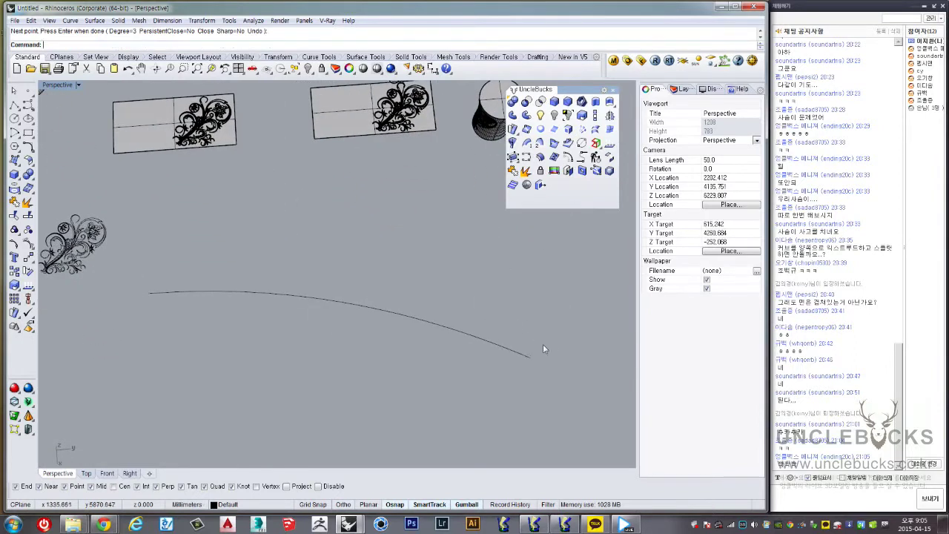
# Alt-drag a copy of the arc downward as a parallel second arc
pyautogui.click(528, 356)
pyautogui.moveTo(330, 378); pyautogui.dragTo(410, 292, button='right')
pyautogui.keyDown('alt'); pyautogui.moveTo(434, 275); pyautogui.dragTo(395, 415); pyautogui.keyUp('alt')
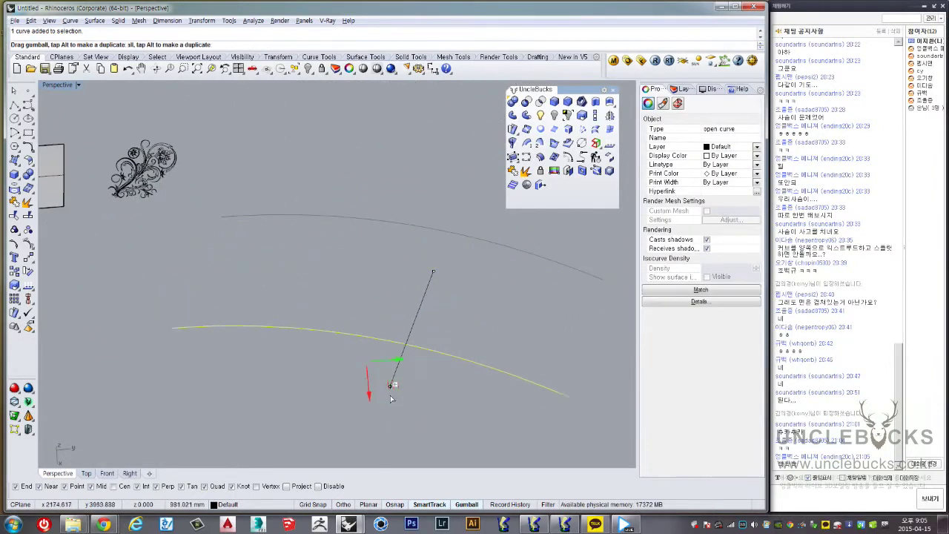
# Draw the left side curve linking the upper arc's end to the lower arc's end
pyautogui.click(28, 105)
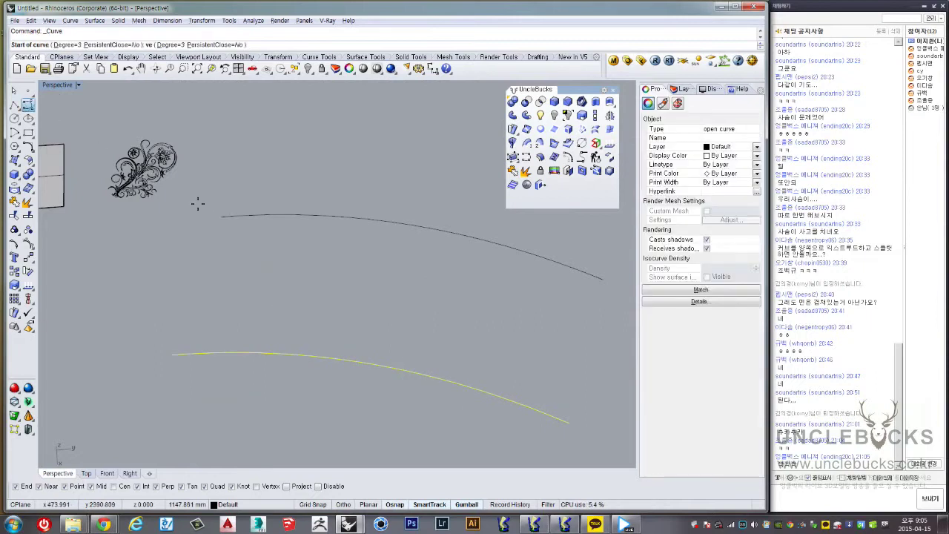
pyautogui.click(220, 217)
pyautogui.click(171, 354)
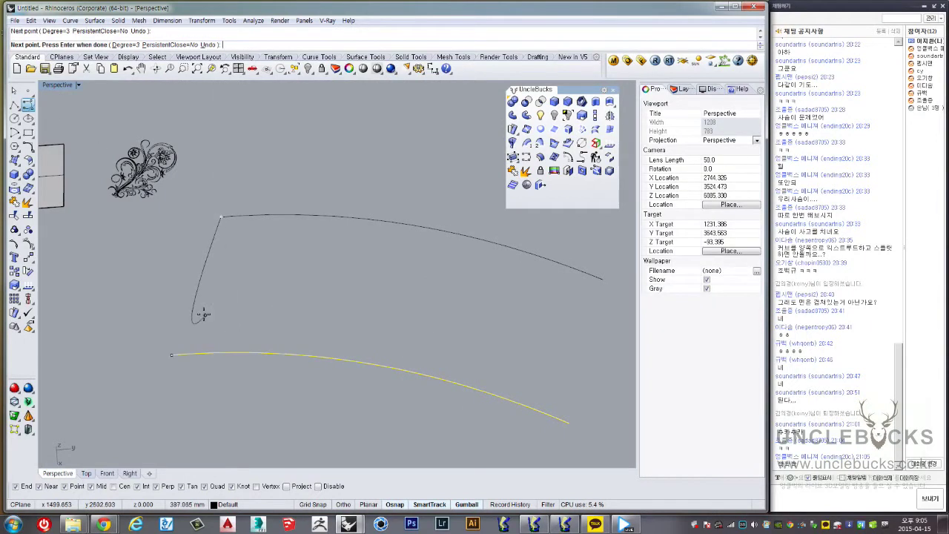
pyautogui.press('Escape')
pyautogui.rightClick(196, 245)
pyautogui.click(219, 216)
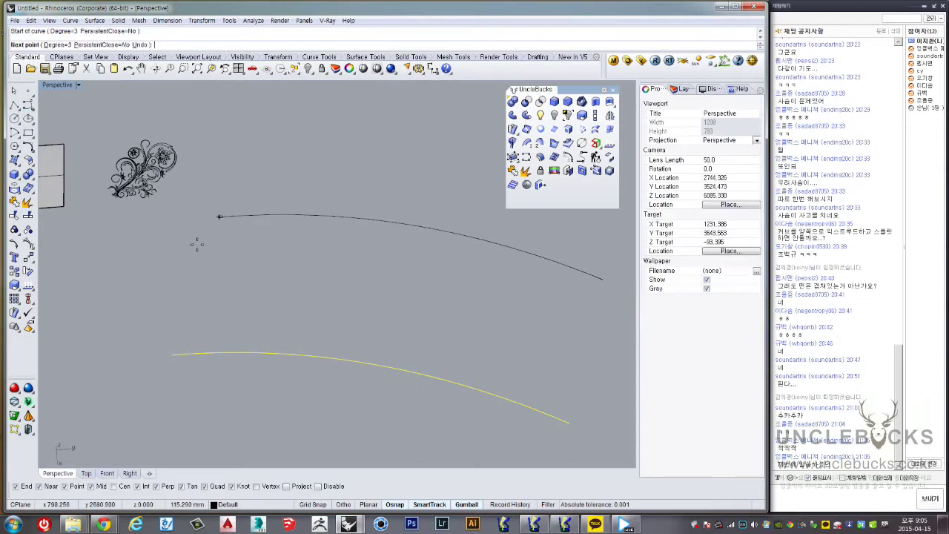
pyautogui.click(183, 272)
pyautogui.click(171, 354)
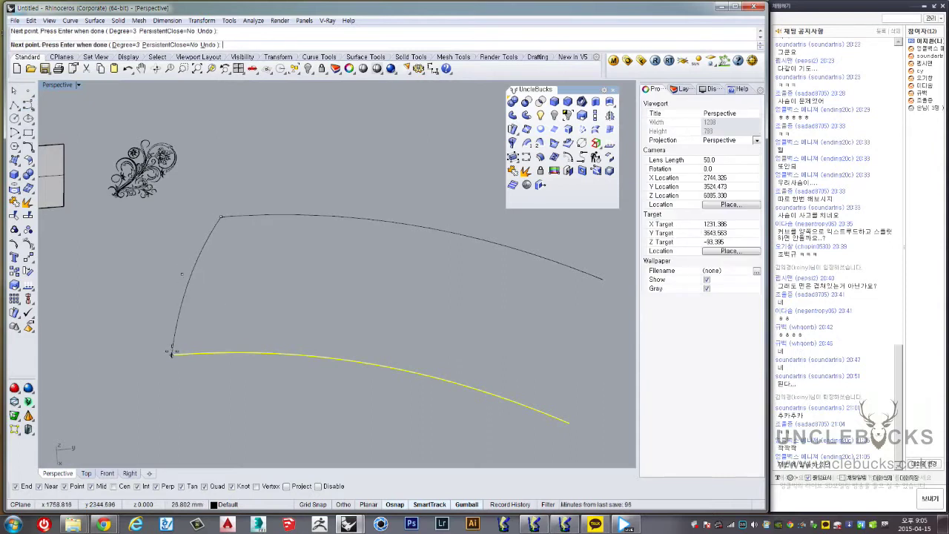
pyautogui.rightClick(268, 283)
# Draw the right side curve joining the other ends of the two arcs
pyautogui.moveTo(268, 284); pyautogui.dragTo(435, 321, button='right')
pyautogui.moveTo(527, 342); pyautogui.dragTo(415, 327, button='right')
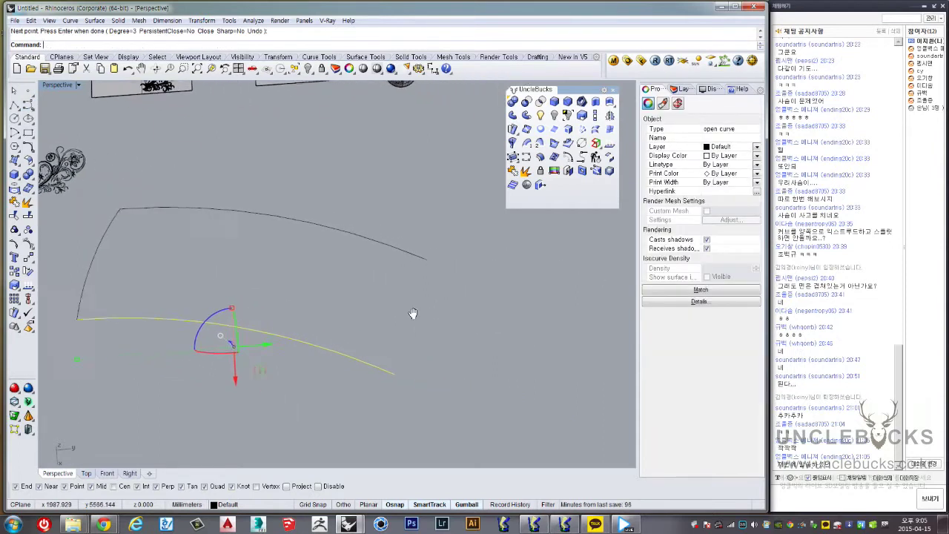
pyautogui.rightClick(415, 327)
pyautogui.click(389, 372)
pyautogui.click(393, 311)
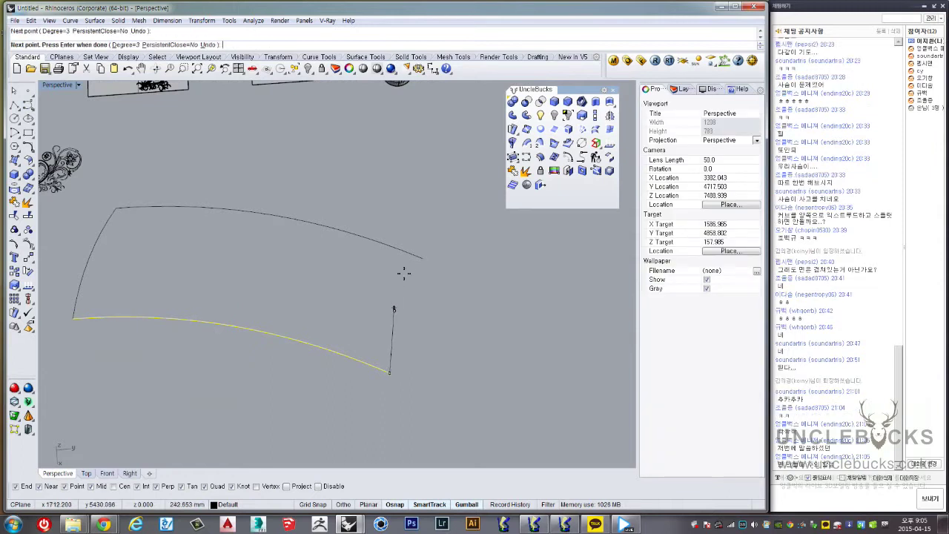
pyautogui.click(422, 258)
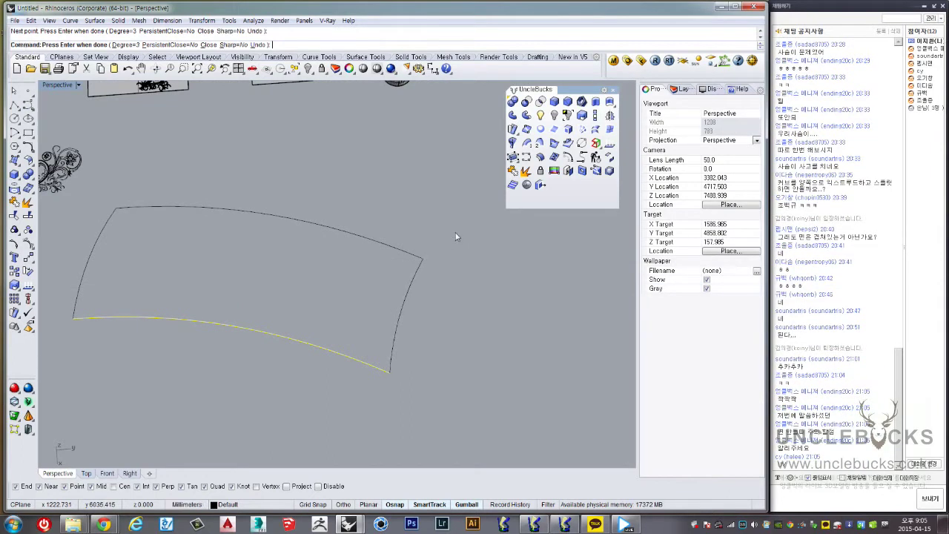
pyautogui.rightClick(373, 297)
# Try picking the outline curves and their end points, then clear the selection
pyautogui.moveTo(153, 263); pyautogui.dragTo(77, 238)
pyautogui.moveTo(77, 238)
pyautogui.mouseDown(button='right')
pyautogui.moveTo(42, 269)
pyautogui.moveTo(160, 296)
pyautogui.moveTo(132, 320)
pyautogui.mouseUp(button='right')
pyautogui.press('Escape')
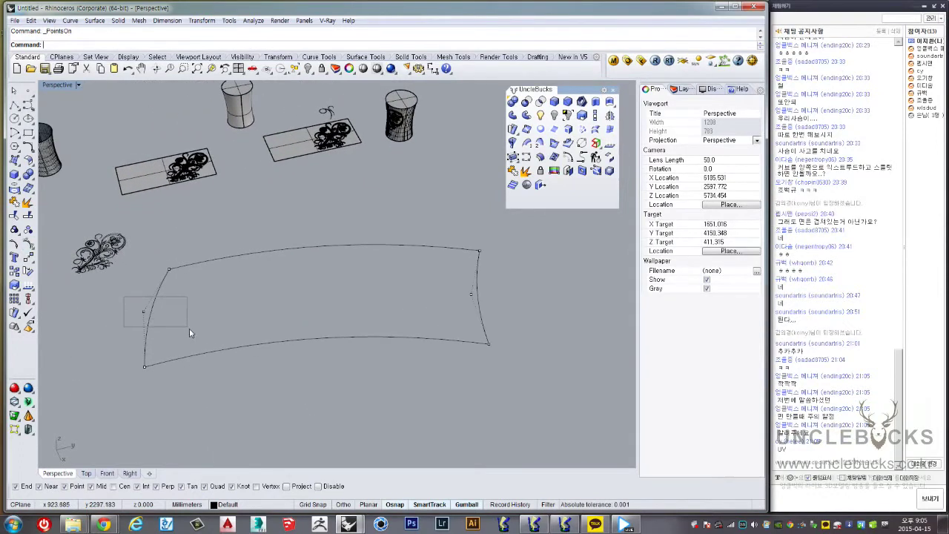
pyautogui.moveTo(189, 329); pyautogui.dragTo(191, 328)
pyautogui.keyDown('shift'); pyautogui.moveTo(506, 314); pyautogui.dragTo(507, 315); pyautogui.keyUp('shift')
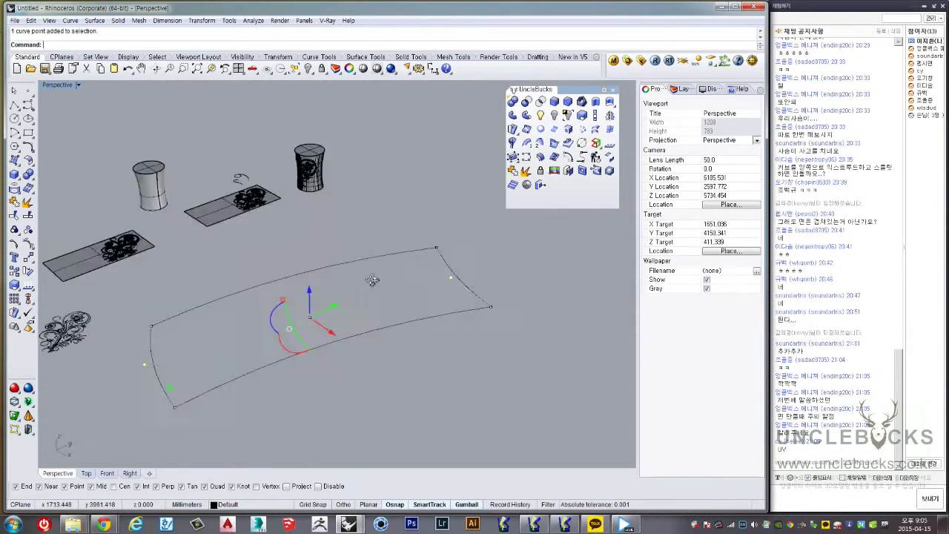
pyautogui.moveTo(507, 315); pyautogui.dragTo(345, 293, button='right')
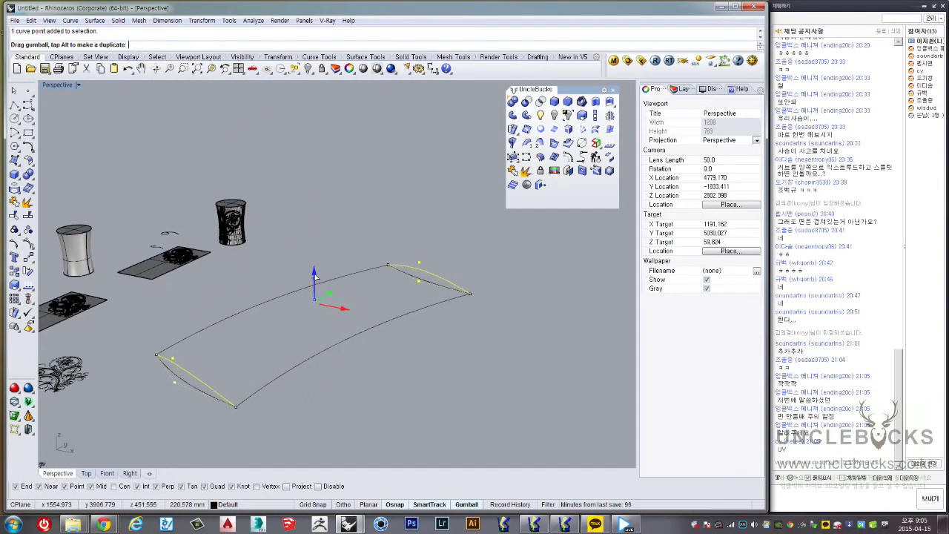
pyautogui.moveTo(387, 329); pyautogui.dragTo(381, 346, button='right')
pyautogui.press('Escape')
pyautogui.press('Escape')
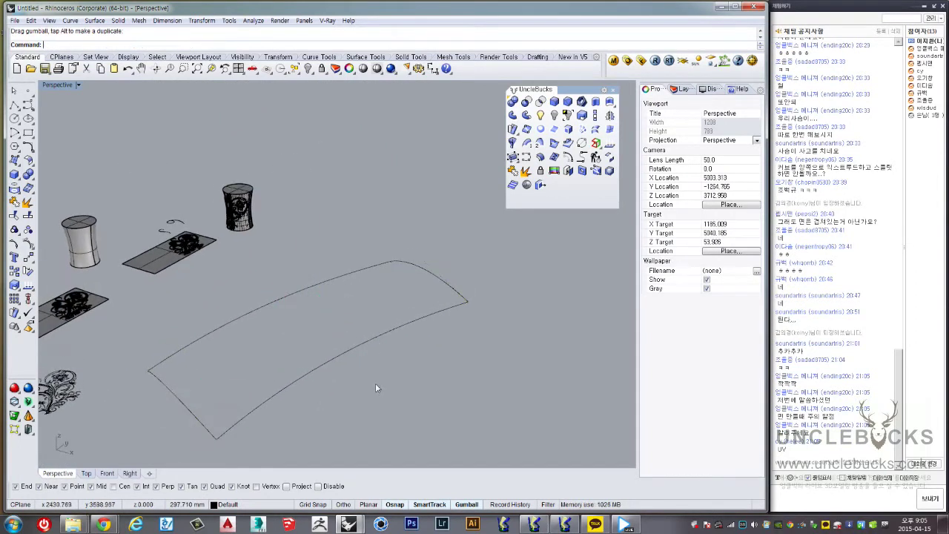
# Show control points on the outline curves and raise the two middle points to arch the long edges
pyautogui.moveTo(330, 244); pyautogui.dragTo(272, 271)
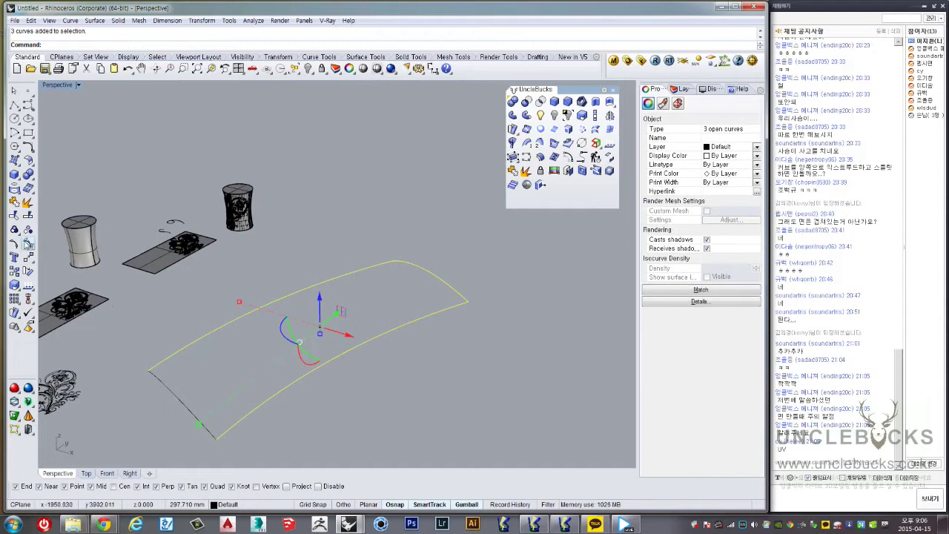
pyautogui.click(26, 244)
pyautogui.moveTo(203, 314); pyautogui.dragTo(224, 298, button='right')
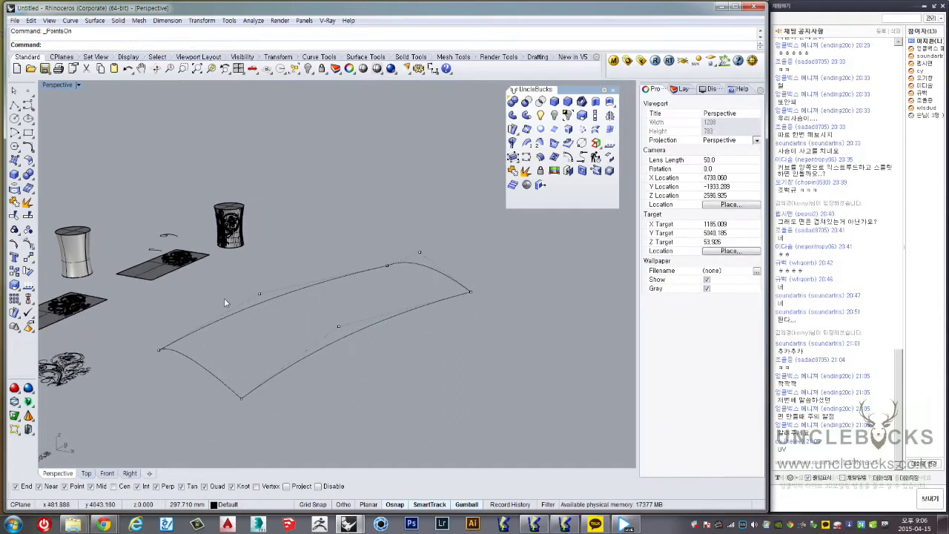
pyautogui.moveTo(373, 345); pyautogui.dragTo(374, 345)
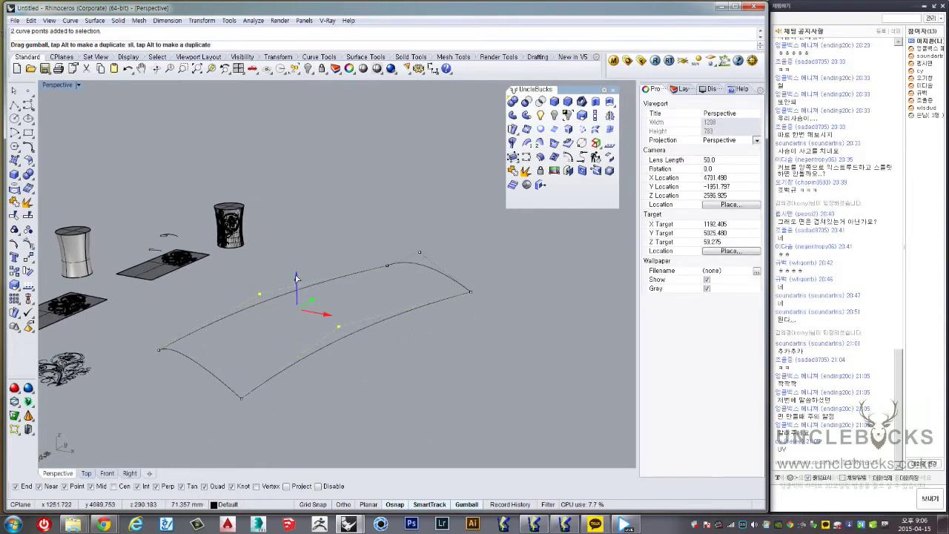
pyautogui.moveTo(298, 290); pyautogui.dragTo(294, 247)
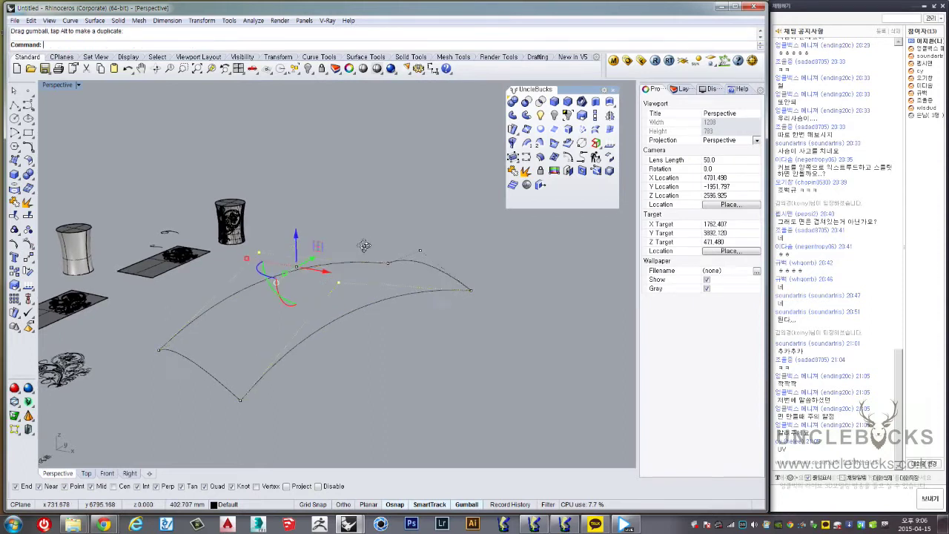
pyautogui.moveTo(297, 252)
pyautogui.mouseDown(button='right')
pyautogui.moveTo(346, 299)
pyautogui.moveTo(310, 322)
pyautogui.moveTo(377, 369)
pyautogui.mouseUp(button='right')
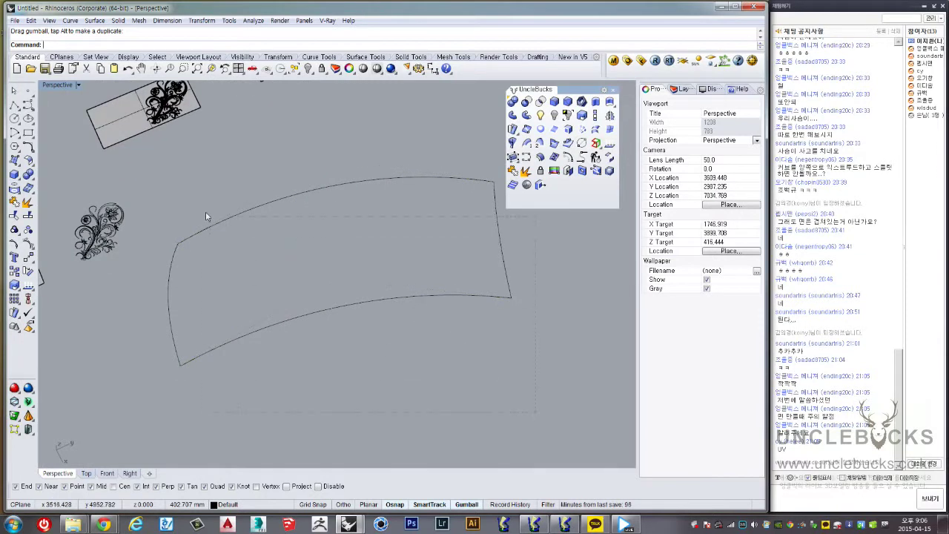
# Deselect the outline and orbit around the scene to check the arched panel
pyautogui.moveTo(175, 184); pyautogui.dragTo(175, 184)
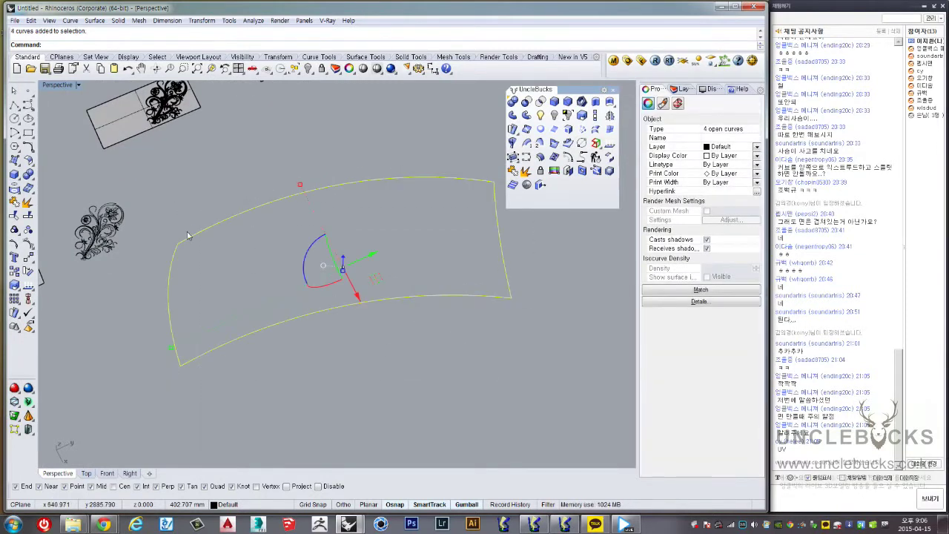
pyautogui.click(286, 263)
pyautogui.moveTo(413, 222); pyautogui.dragTo(457, 226, button='right')
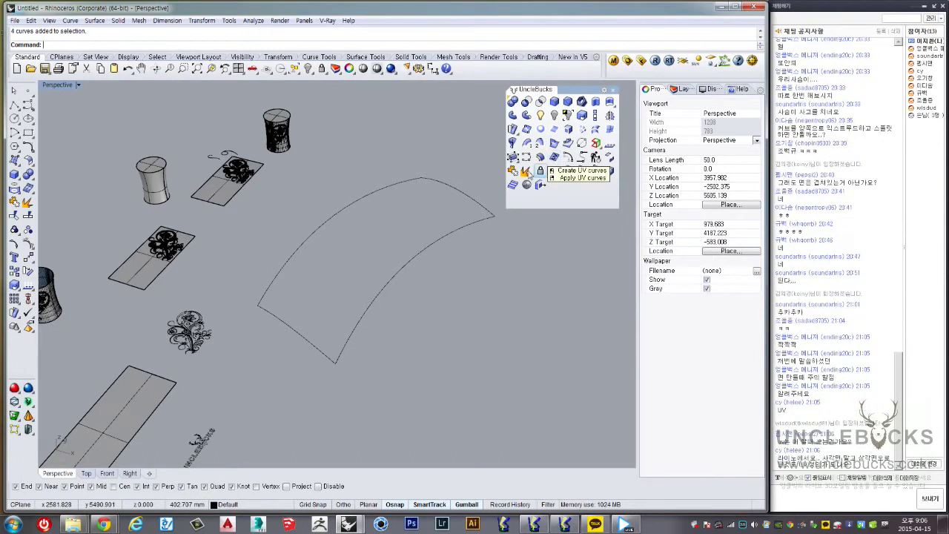
pyautogui.moveTo(267, 215)
pyautogui.mouseDown(button='right')
pyautogui.moveTo(324, 206)
pyautogui.moveTo(299, 233)
pyautogui.moveTo(284, 216)
pyautogui.mouseUp(button='right')
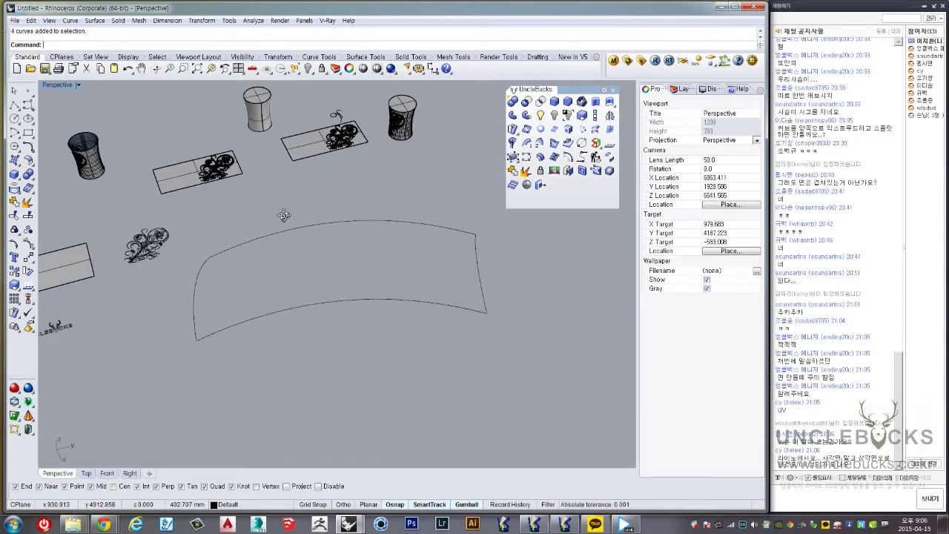
pyautogui.moveTo(288, 210); pyautogui.dragTo(130, 185, button='right')
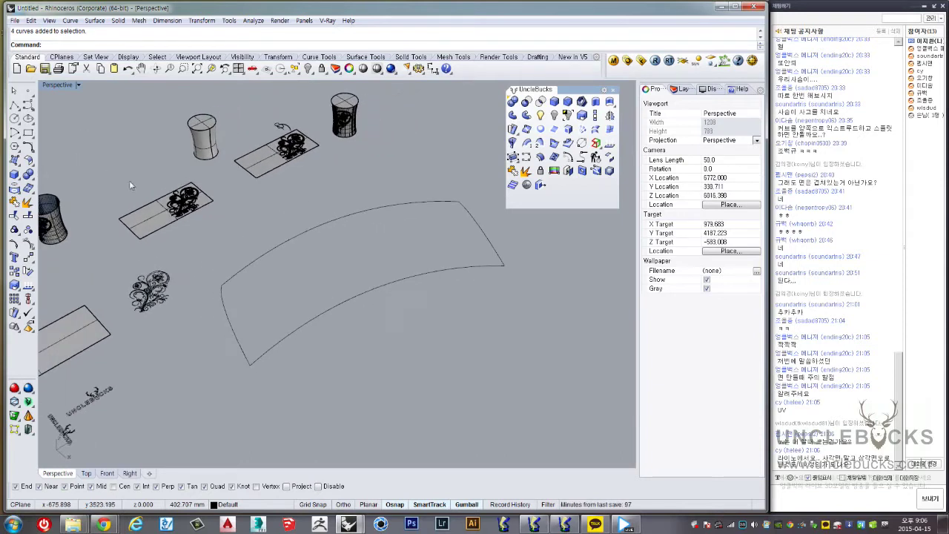
# Draw a closed triangular polyline outline
pyautogui.click(14, 104)
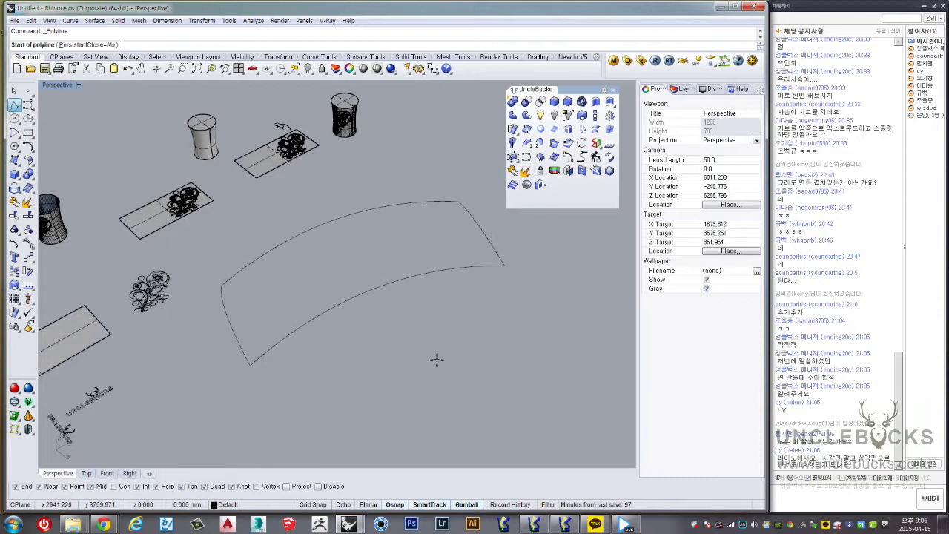
pyautogui.moveTo(435, 361); pyautogui.dragTo(414, 383, button='right')
pyautogui.scroll(3, 393, 348)
pyautogui.scroll(3, 378, 326)
pyautogui.click(277, 393)
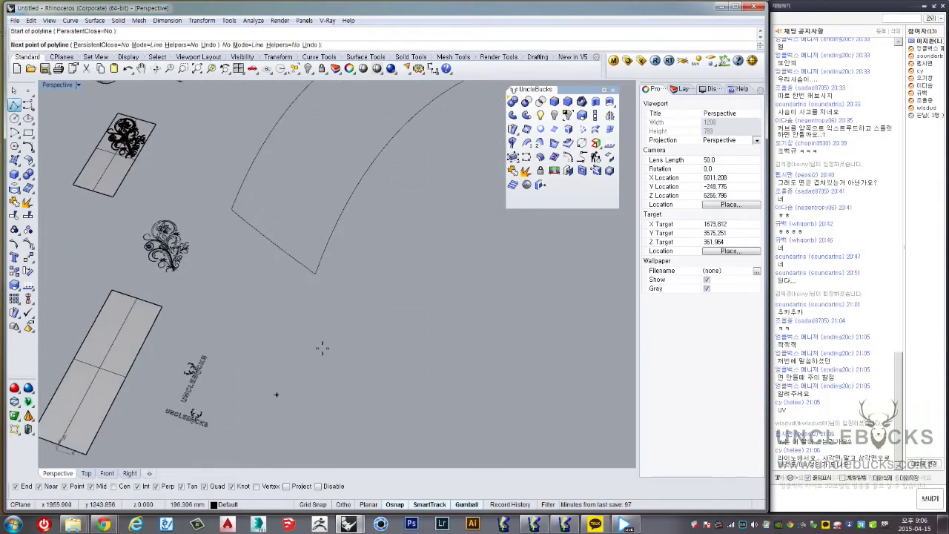
pyautogui.click(381, 292)
pyautogui.click(490, 434)
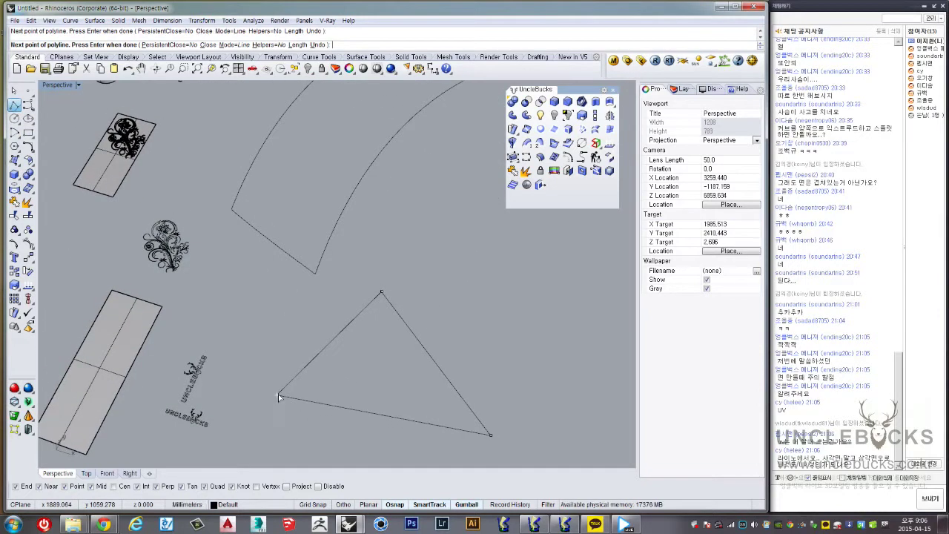
pyautogui.click(277, 394)
# Fill the triangle with a planar surface and move the surface off its outline
pyautogui.click(381, 414)
pyautogui.moveTo(386, 400); pyautogui.dragTo(527, 159, button='right')
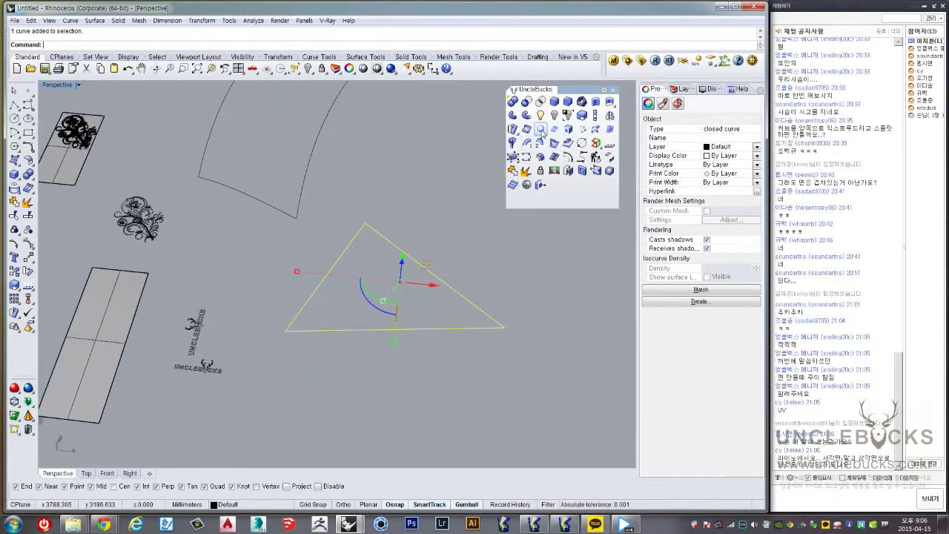
pyautogui.click(529, 141)
pyautogui.click(378, 291)
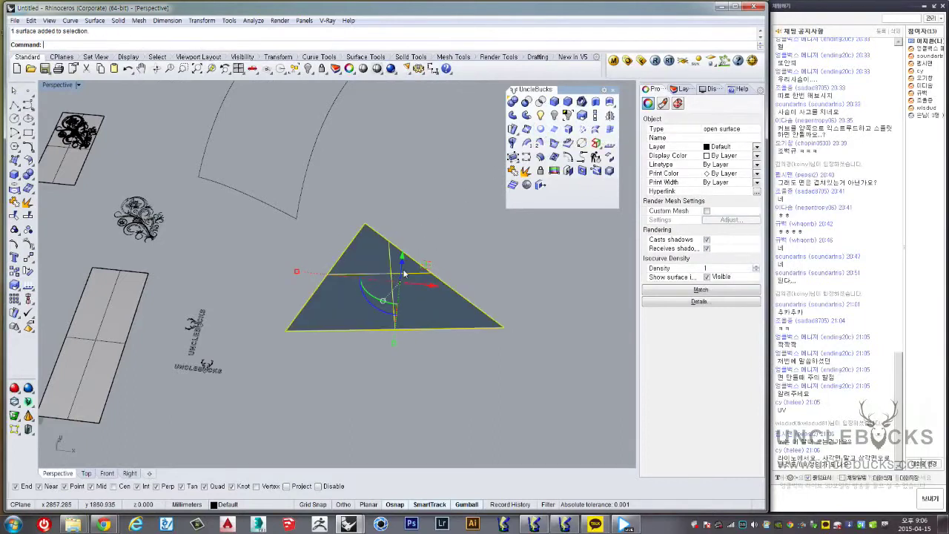
pyautogui.moveTo(428, 269)
pyautogui.keyDown('shift'); pyautogui.mouseDown(button='right')
pyautogui.moveTo(363, 292)
pyautogui.moveTo(364, 264)
pyautogui.mouseUp(button='right'); pyautogui.keyUp('shift')
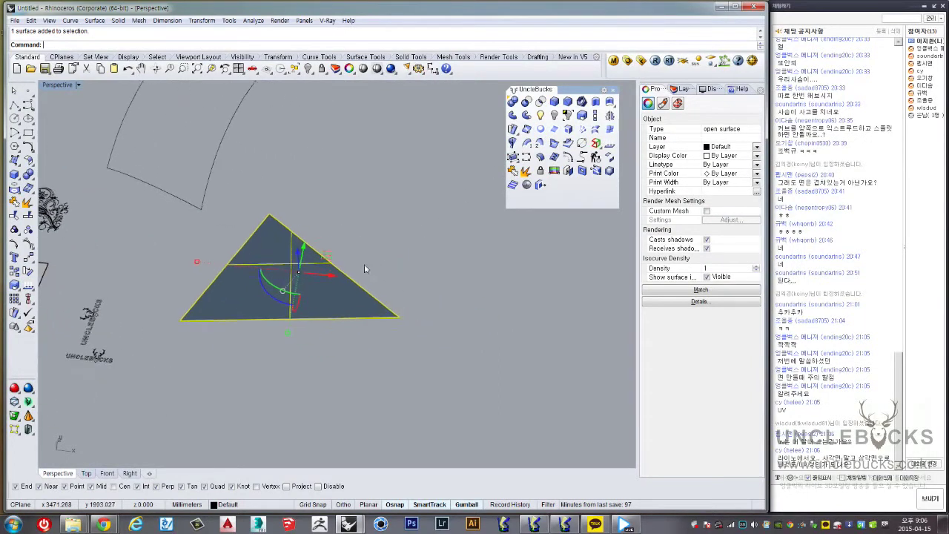
pyautogui.moveTo(241, 250); pyautogui.dragTo(457, 240)
pyautogui.keyDown('shift'); pyautogui.moveTo(458, 240); pyautogui.dragTo(172, 173, button='right'); pyautogui.keyUp('shift')
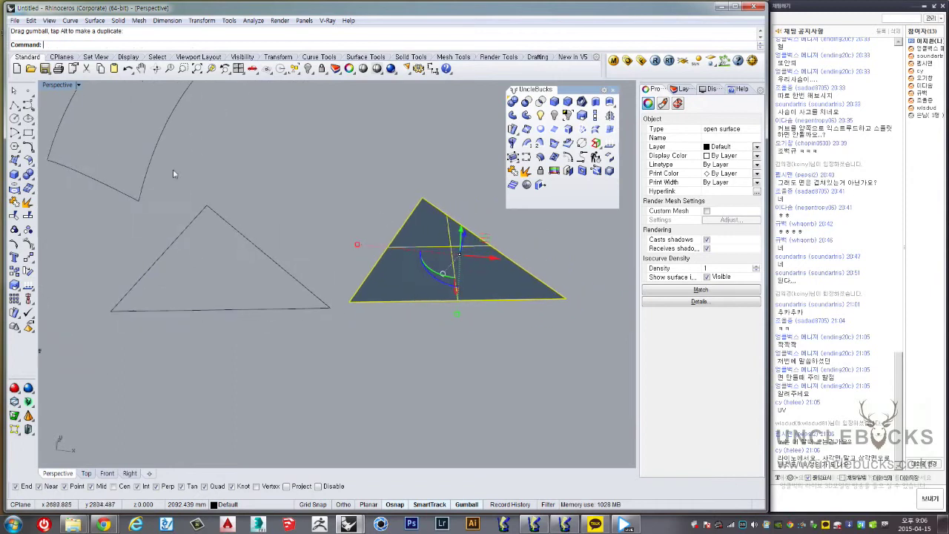
# Create a second triangular surface from three corner points
pyautogui.click(15, 160)
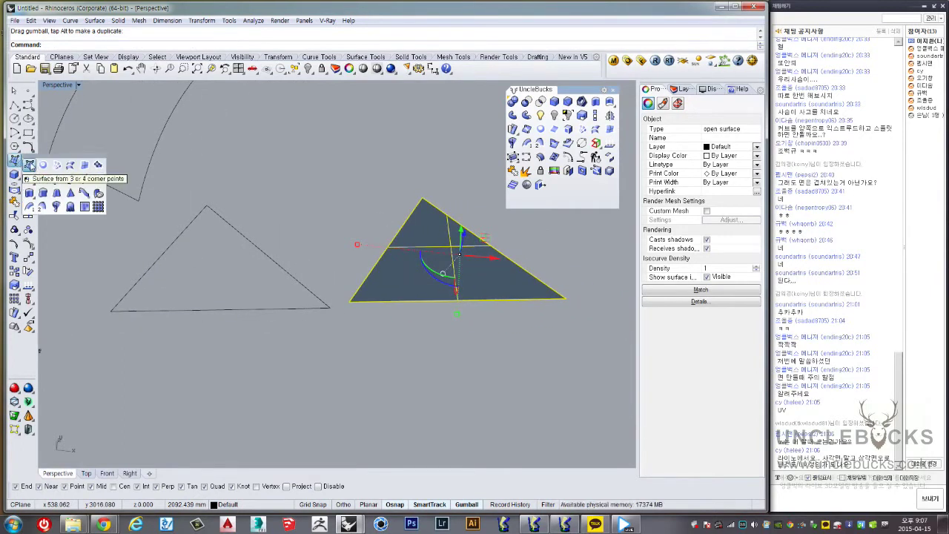
pyautogui.click(29, 165)
pyautogui.click(246, 328)
pyautogui.click(149, 416)
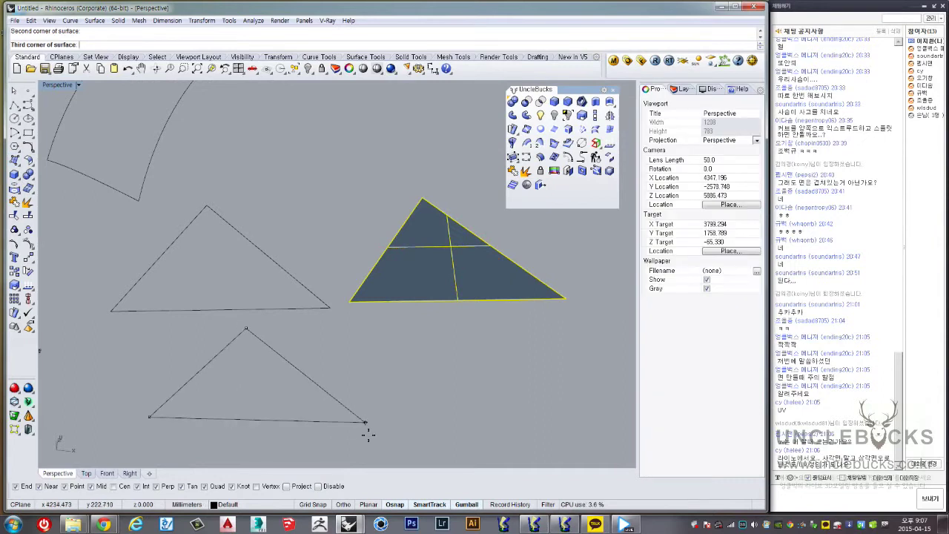
pyautogui.press('Return')
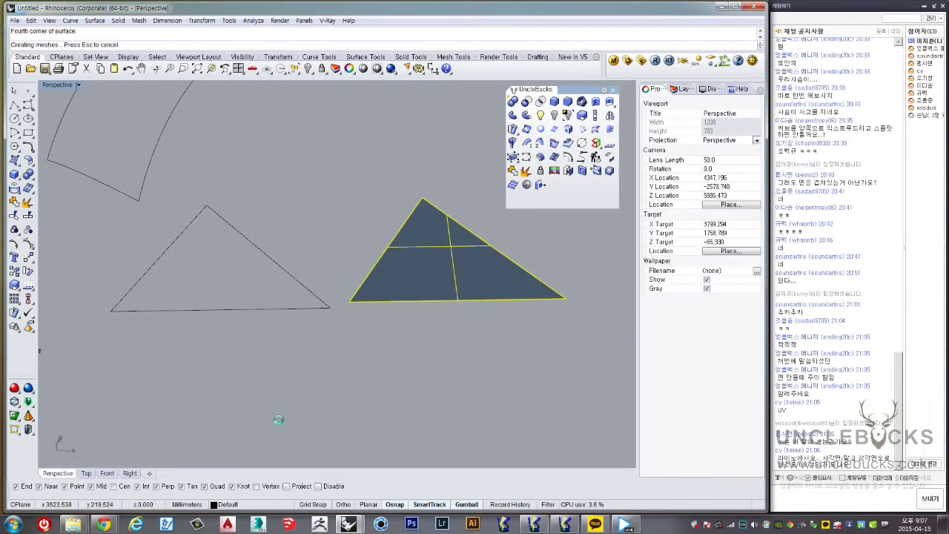
pyautogui.click(301, 416)
pyautogui.moveTo(300, 418)
pyautogui.mouseDown(button='right')
pyautogui.moveTo(303, 354)
pyautogui.moveTo(458, 259)
pyautogui.mouseUp(button='right')
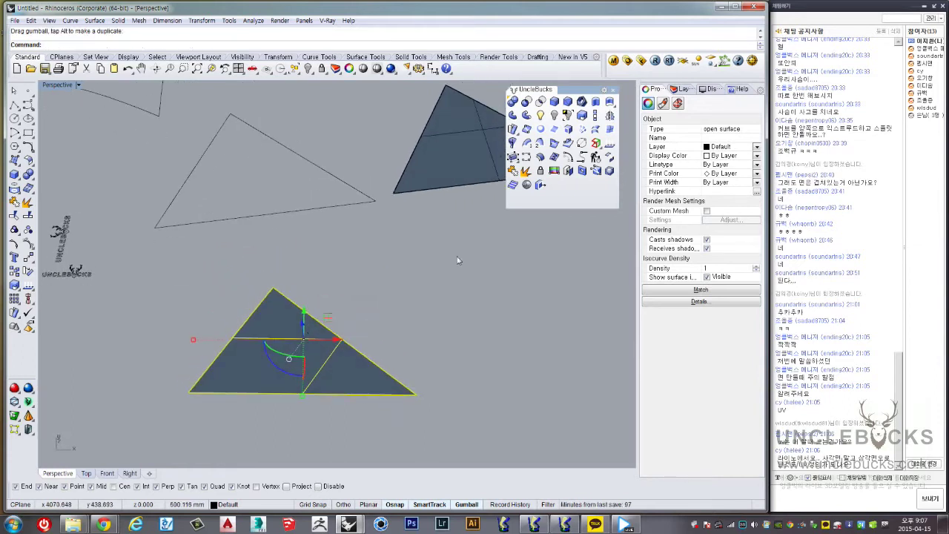
pyautogui.click(554, 157)
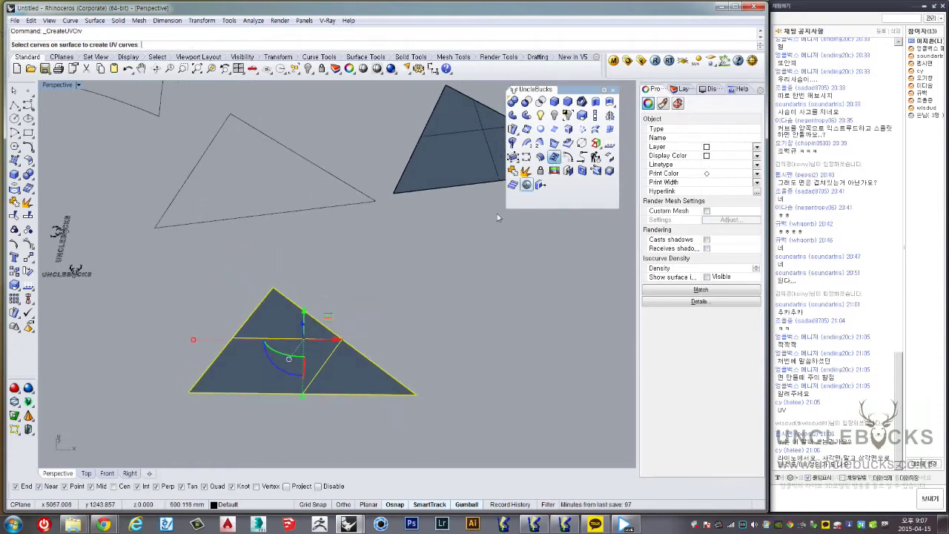
# Generate flattened UV curves from the lower triangular surface and move them beside the triangles
pyautogui.click(351, 327)
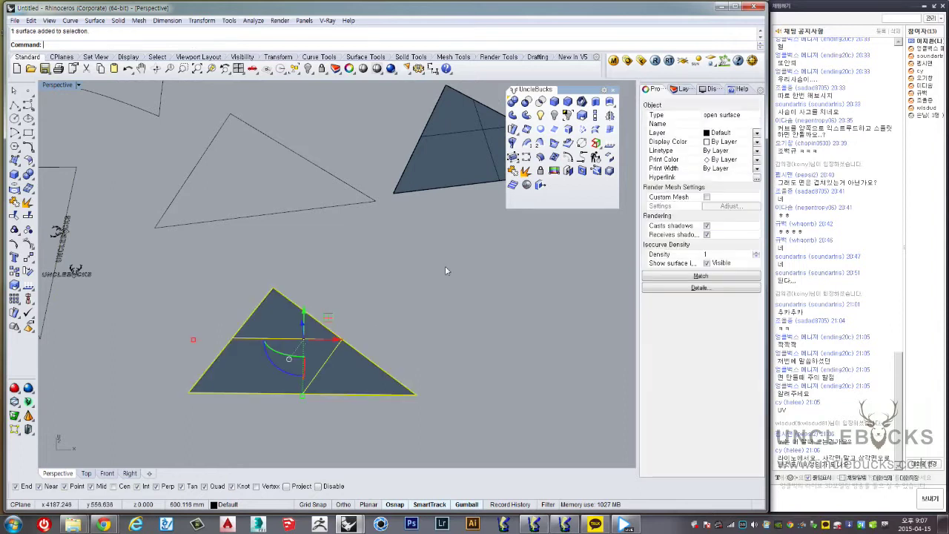
pyautogui.click(555, 157)
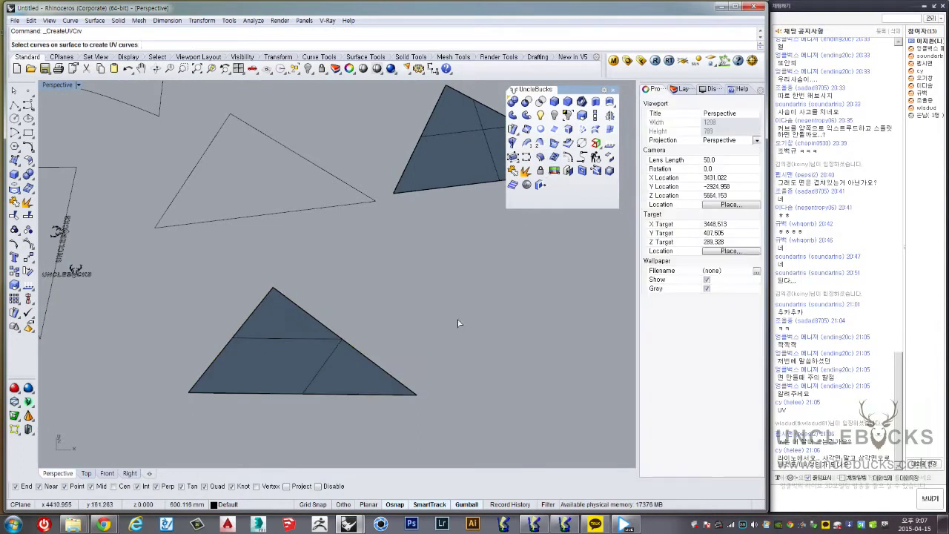
pyautogui.scroll(-3, 452, 326)
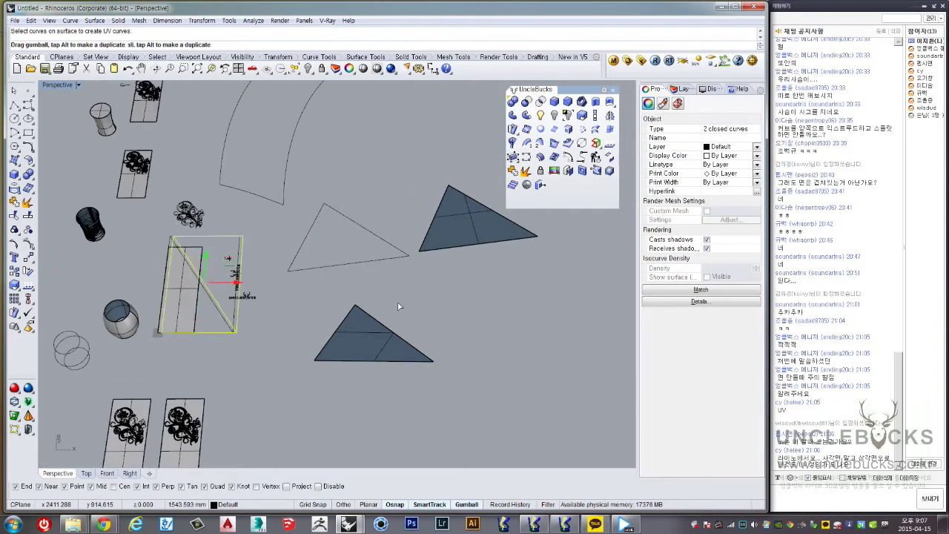
pyautogui.moveTo(232, 269); pyautogui.dragTo(483, 343)
pyautogui.moveTo(483, 343)
pyautogui.keyDown('shift'); pyautogui.mouseDown(button='right')
pyautogui.moveTo(448, 313)
pyautogui.moveTo(508, 291)
pyautogui.mouseUp(button='right'); pyautogui.keyUp('shift')
pyautogui.press('Escape')
pyautogui.click(458, 335)
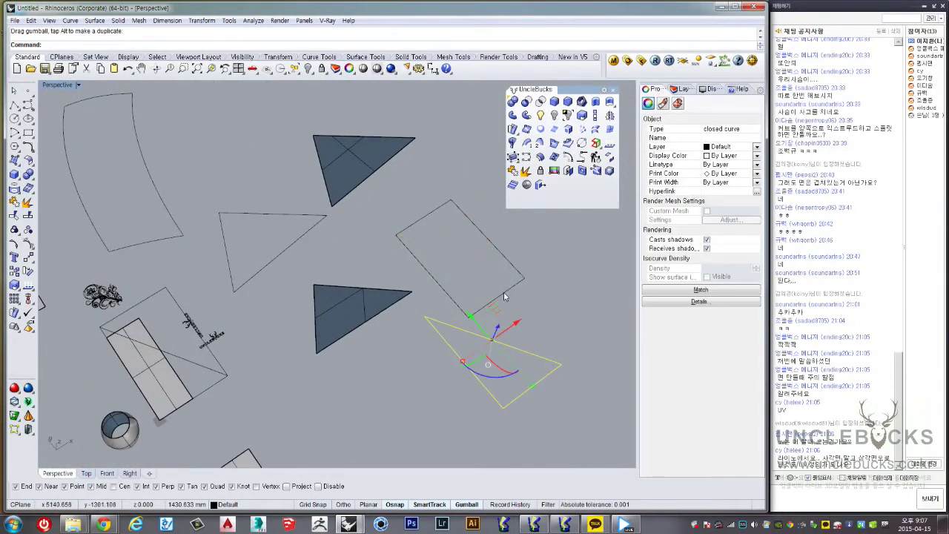
pyautogui.hotkey('ctrl', 'z')
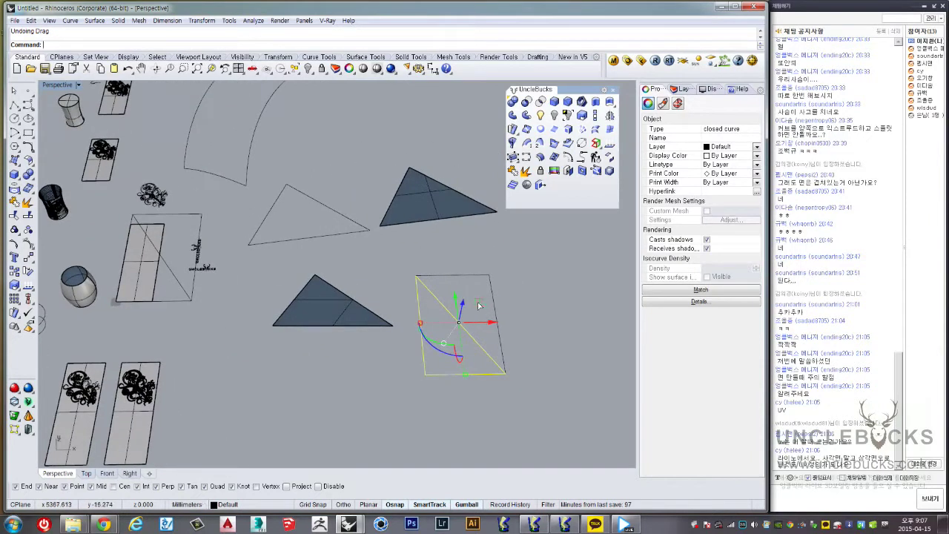
pyautogui.moveTo(478, 305); pyautogui.dragTo(421, 380)
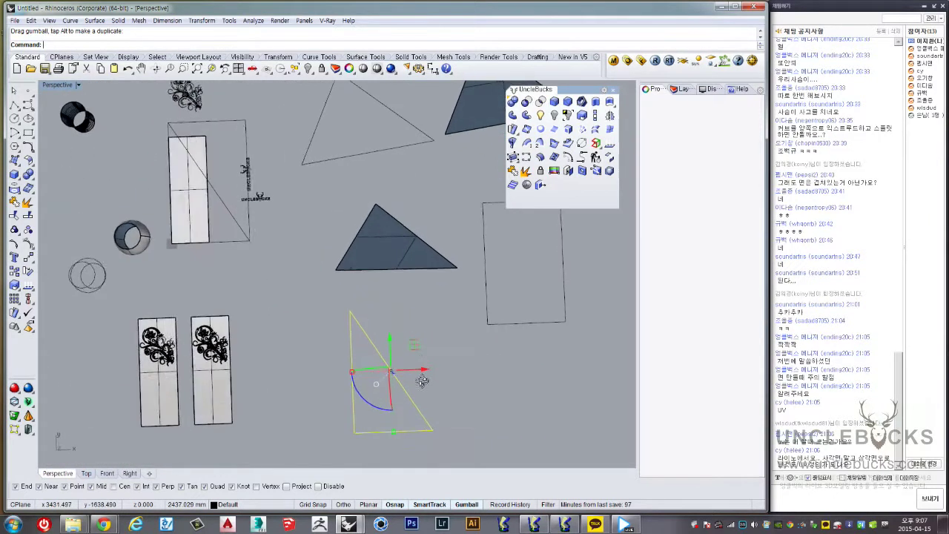
pyautogui.hotkey('ctrl', 'z')
# Move the first rectangle-and-diagonal outline to the lower right of the dark triangle surface
pyautogui.moveTo(568, 381); pyautogui.dragTo(508, 271)
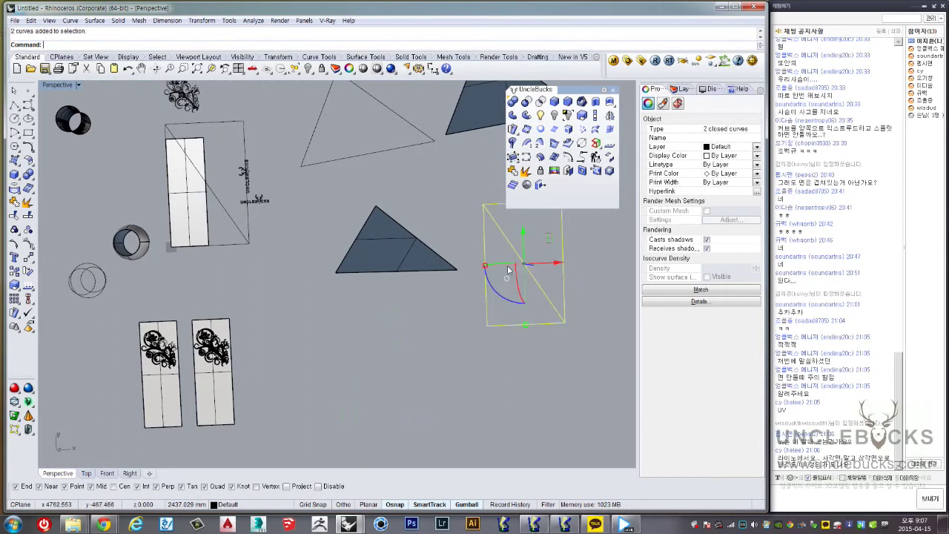
pyautogui.click(428, 250)
pyautogui.click(246, 231)
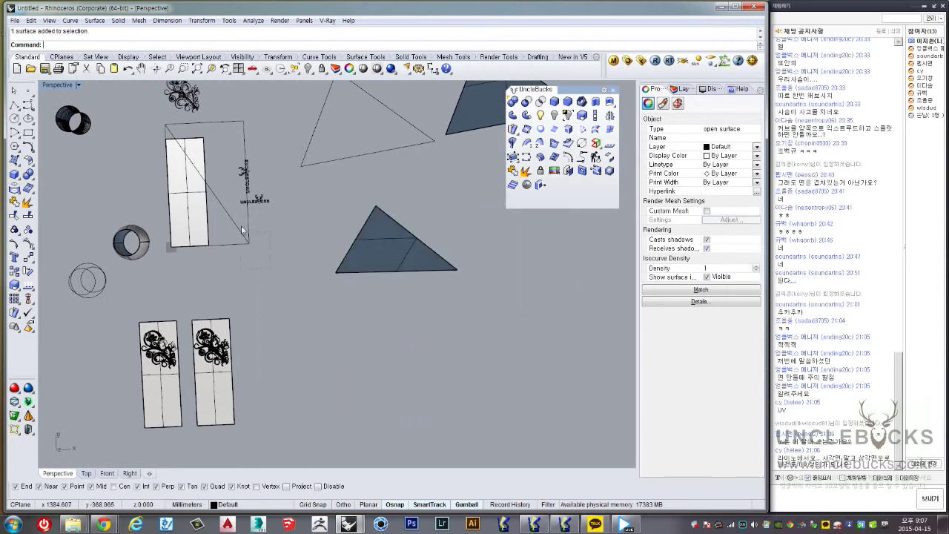
pyautogui.moveTo(231, 162); pyautogui.dragTo(507, 363)
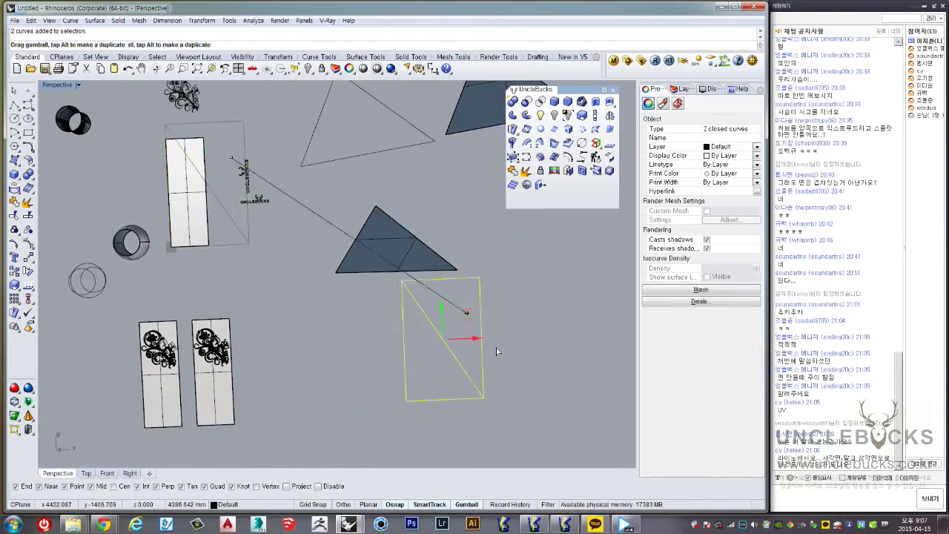
# Extract UV curves from the triangle surface and move the resulting outline off to the right
pyautogui.click(507, 258)
pyautogui.click(404, 263)
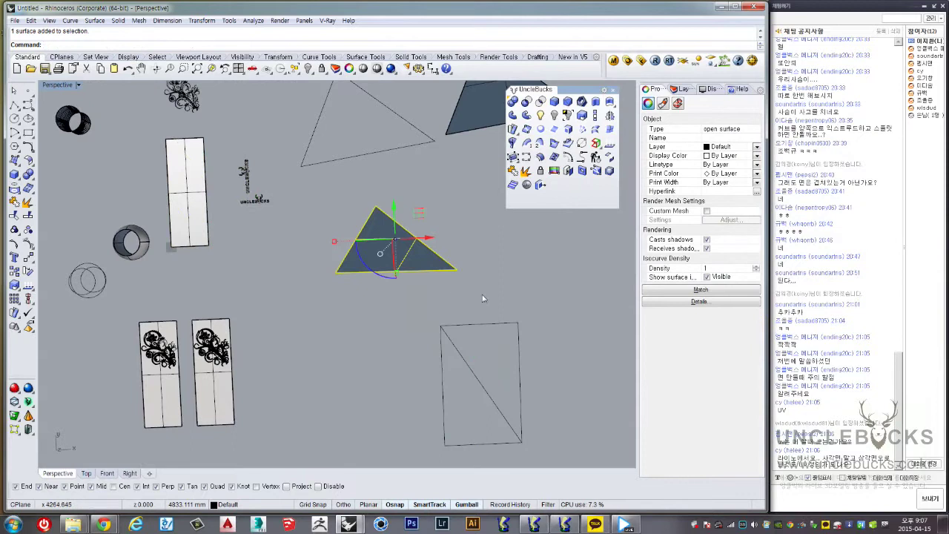
pyautogui.click(553, 157)
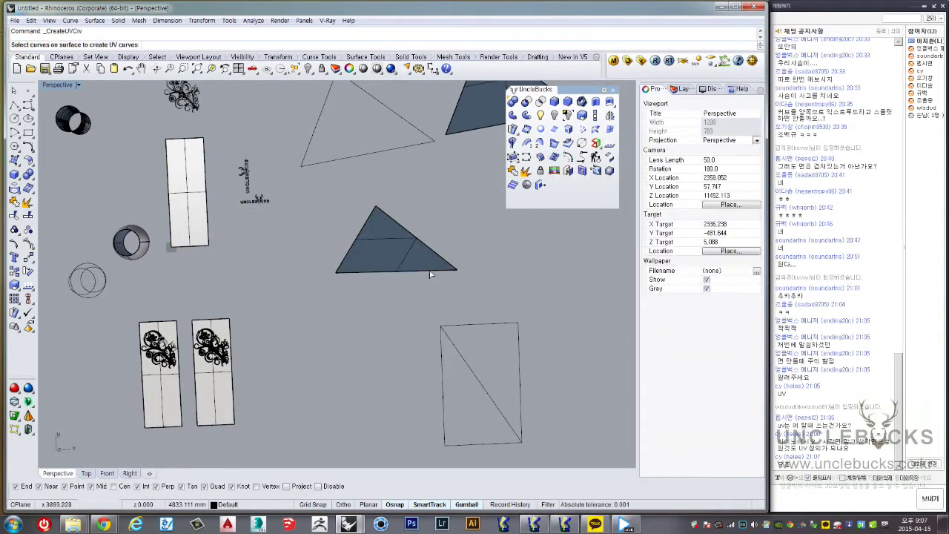
pyautogui.click(208, 223)
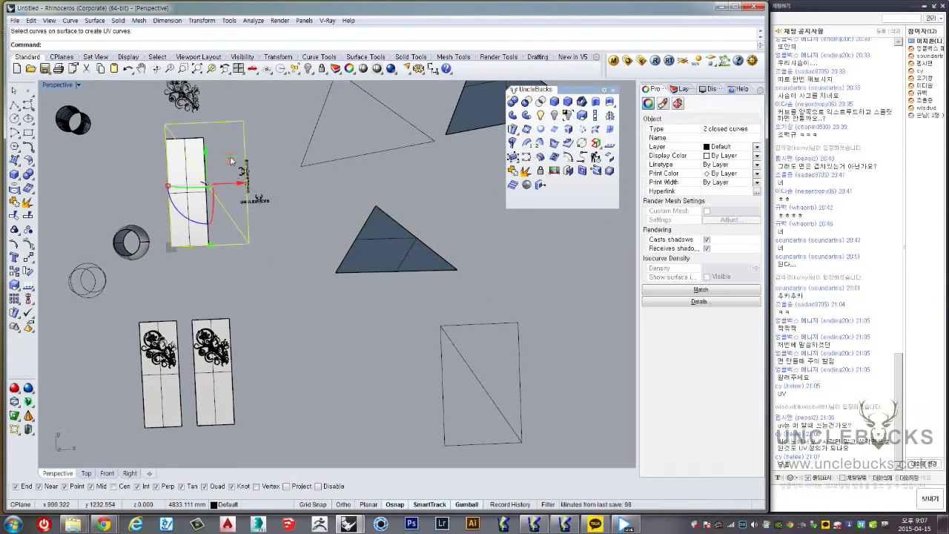
pyautogui.moveTo(230, 160); pyautogui.dragTo(564, 251)
pyautogui.keyDown('shift'); pyautogui.moveTo(564, 252); pyautogui.dragTo(430, 253, button='right'); pyautogui.keyUp('shift')
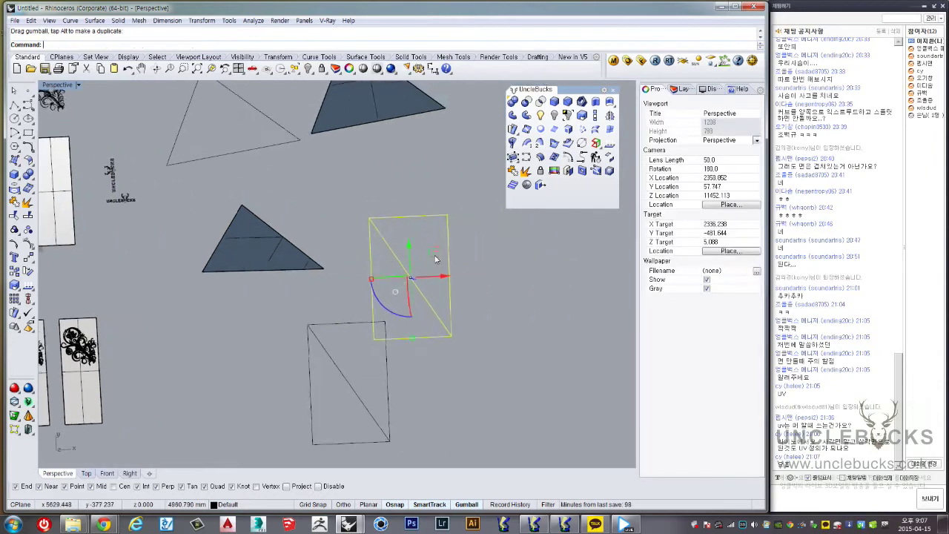
# Shift the second rectangle with its triangle outlines rightward, then clear the selection
pyautogui.click(425, 295)
pyautogui.moveTo(372, 268); pyautogui.dragTo(482, 311)
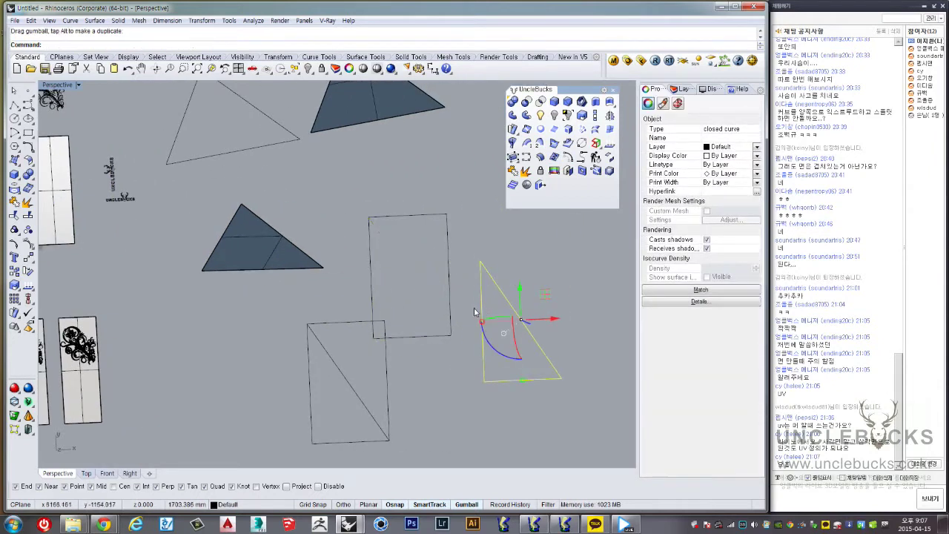
pyautogui.hotkey('ctrl', 'z')
pyautogui.click(452, 257)
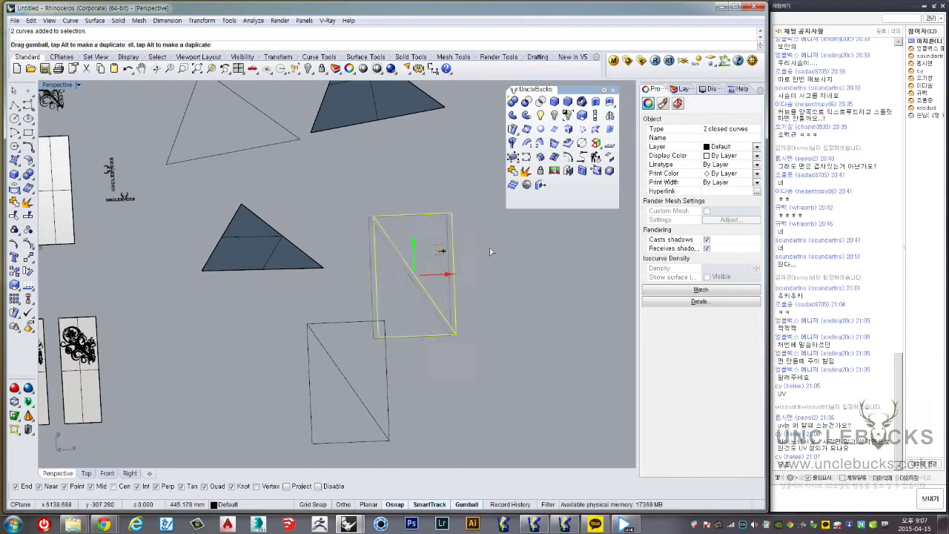
pyautogui.moveTo(445, 274); pyautogui.dragTo(493, 273)
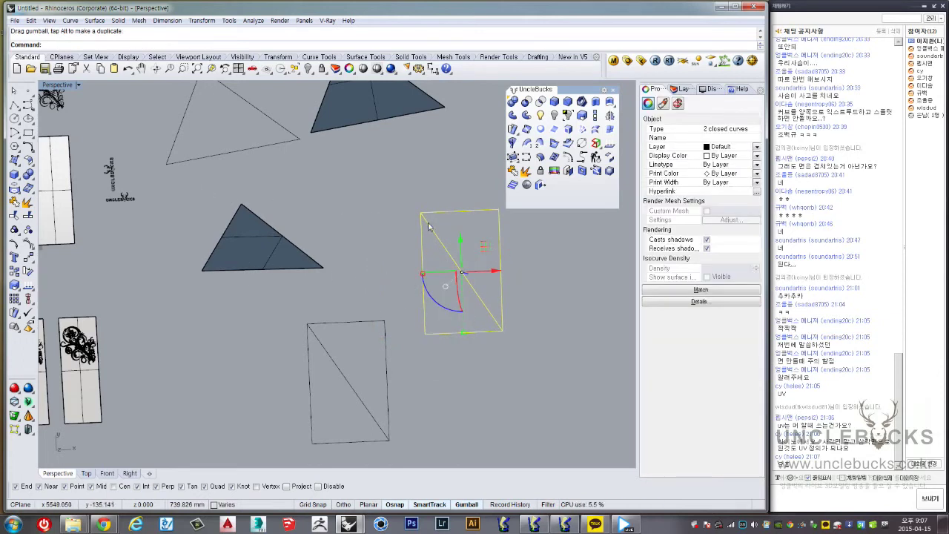
pyautogui.click(431, 268)
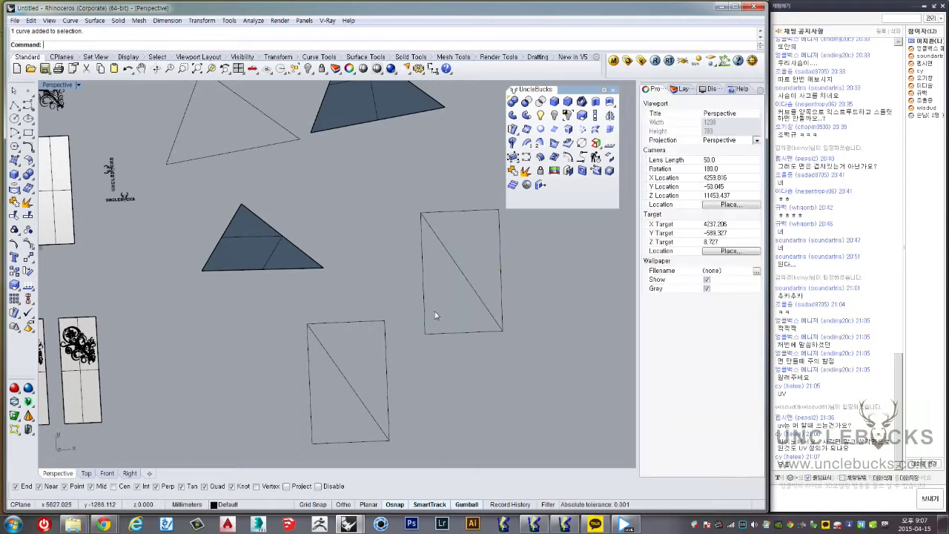
pyautogui.click(237, 246)
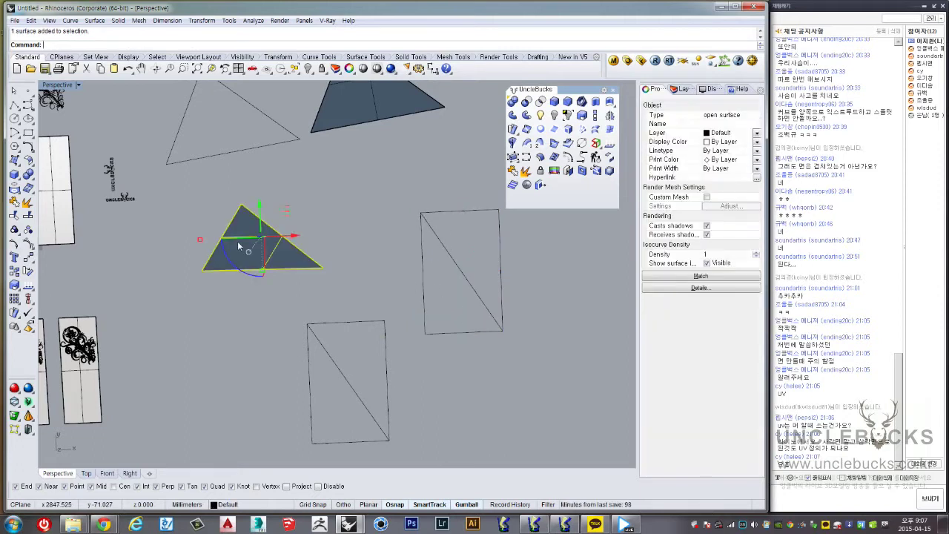
pyautogui.moveTo(237, 246)
pyautogui.mouseDown(button='right')
pyautogui.moveTo(343, 224)
pyautogui.moveTo(334, 210)
pyautogui.moveTo(405, 207)
pyautogui.moveTo(404, 288)
pyautogui.mouseUp(button='right')
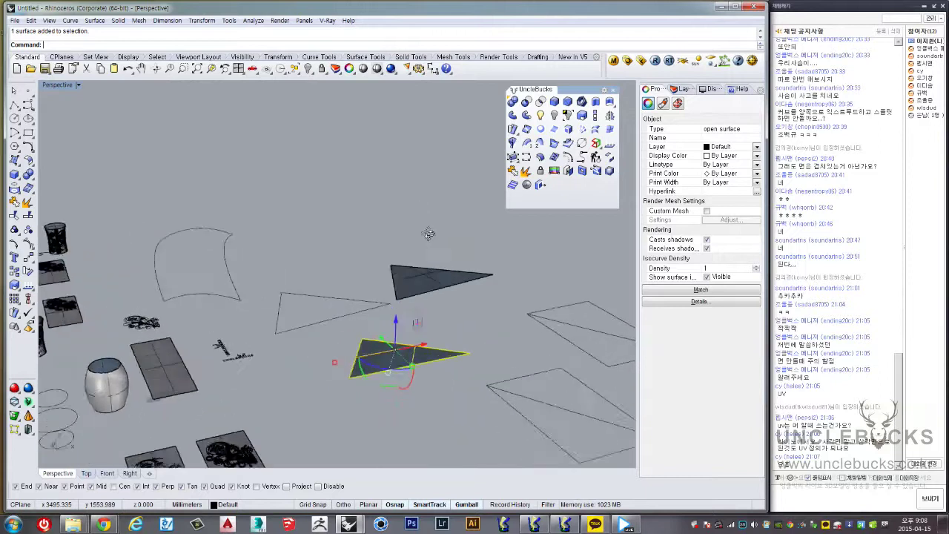
# Zoom, pan and orbit the Perspective view until the curved four-sided arc outline fills it
pyautogui.scroll(-2, 404, 288)
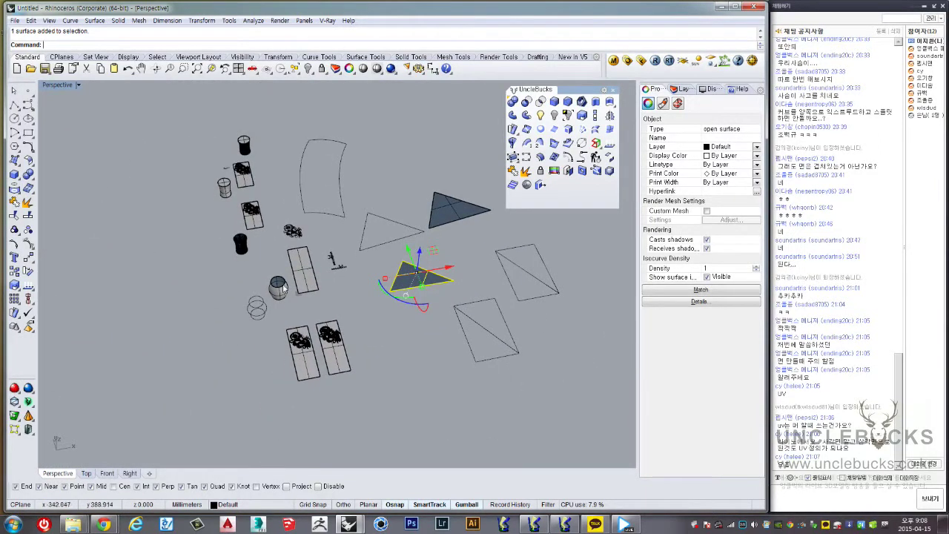
pyautogui.scroll(2, 284, 287)
pyautogui.scroll(2, 311, 280)
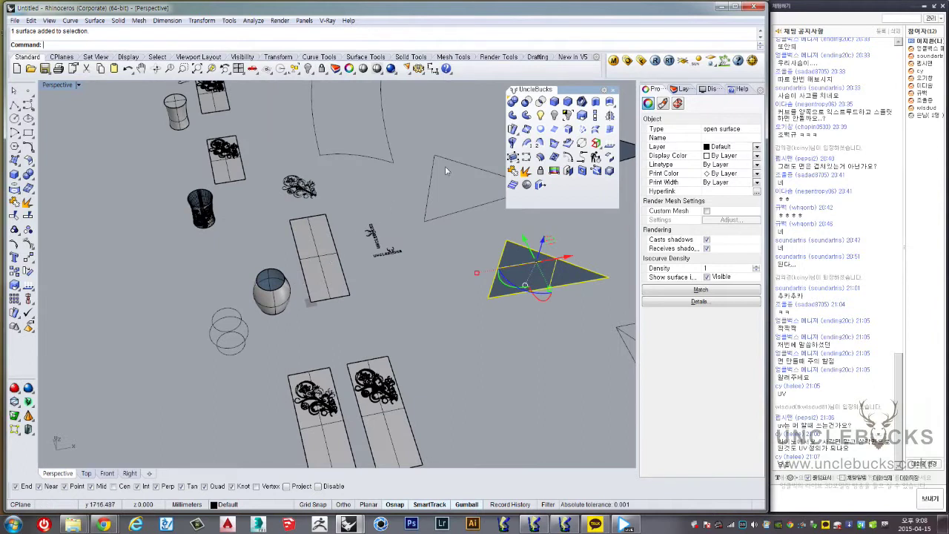
pyautogui.keyDown('shift'); pyautogui.moveTo(490, 239); pyautogui.dragTo(378, 248, button='right'); pyautogui.keyUp('shift')
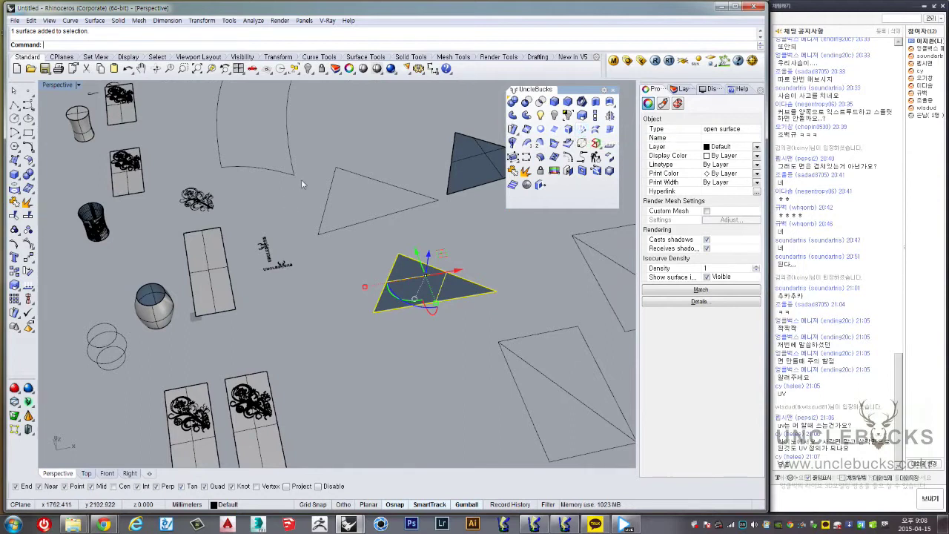
pyautogui.moveTo(301, 179); pyautogui.dragTo(391, 241, button='right')
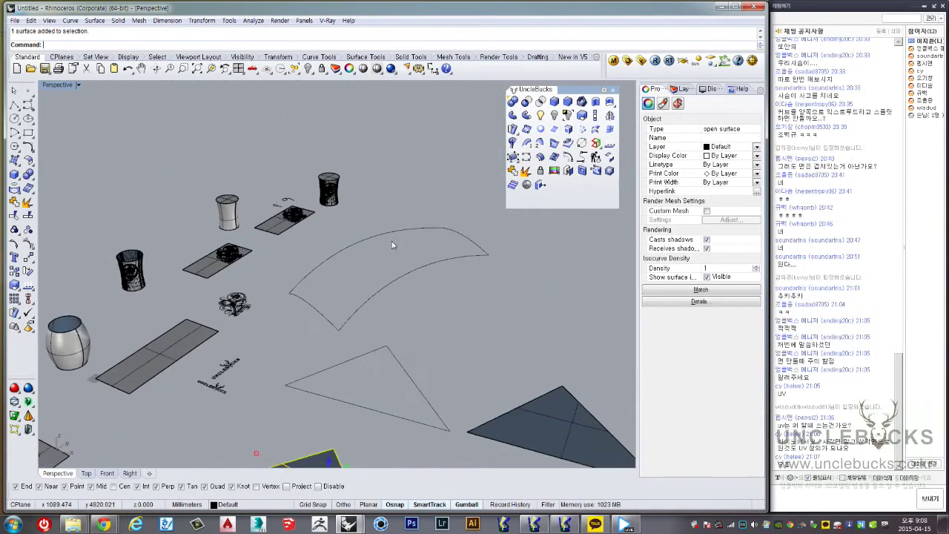
pyautogui.scroll(2, 391, 241)
pyautogui.moveTo(391, 258); pyautogui.dragTo(402, 185, button='right')
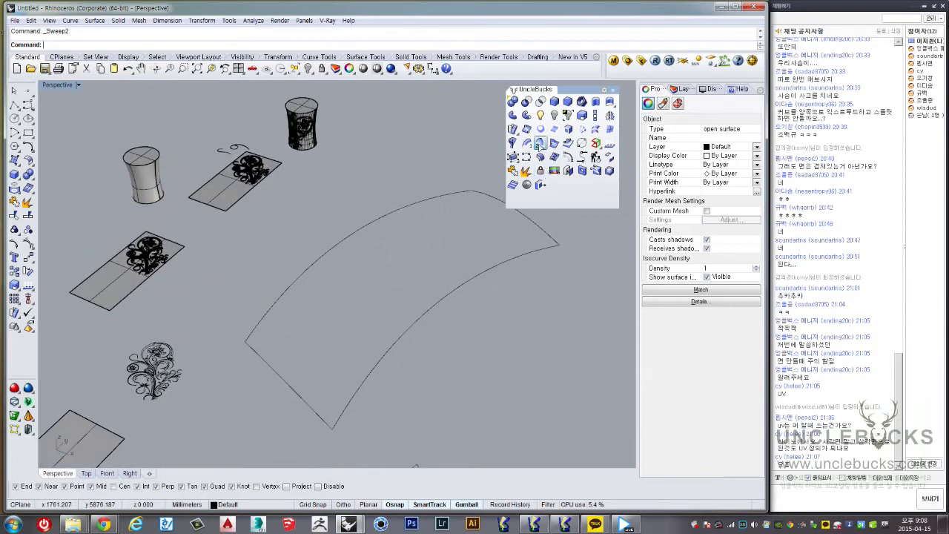
# Sweep2 a surface using the left and right curves as rails and the bottom arc as cross section
pyautogui.moveTo(313, 292)
pyautogui.mouseDown(button='right')
pyautogui.moveTo(338, 205)
pyautogui.moveTo(330, 246)
pyautogui.mouseUp(button='right')
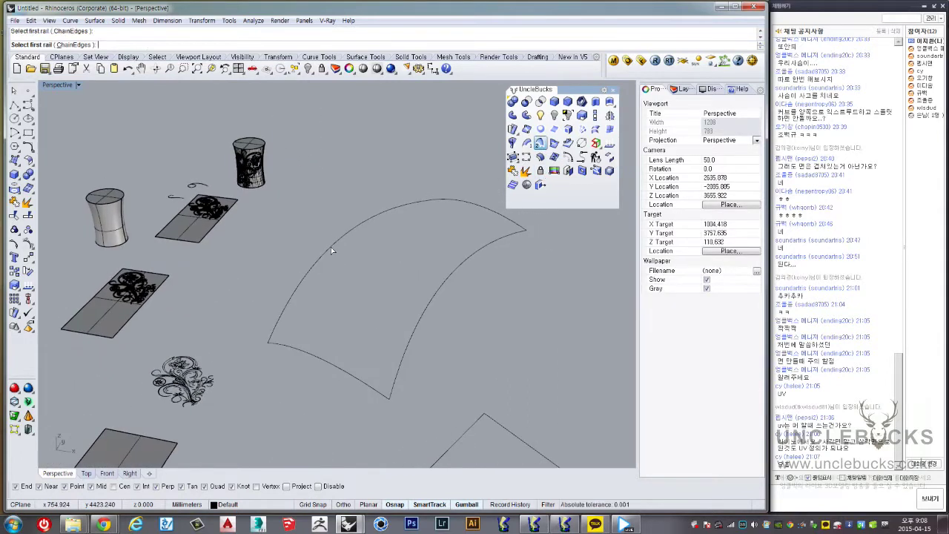
pyautogui.click(331, 247)
pyautogui.click(432, 301)
pyautogui.click(330, 362)
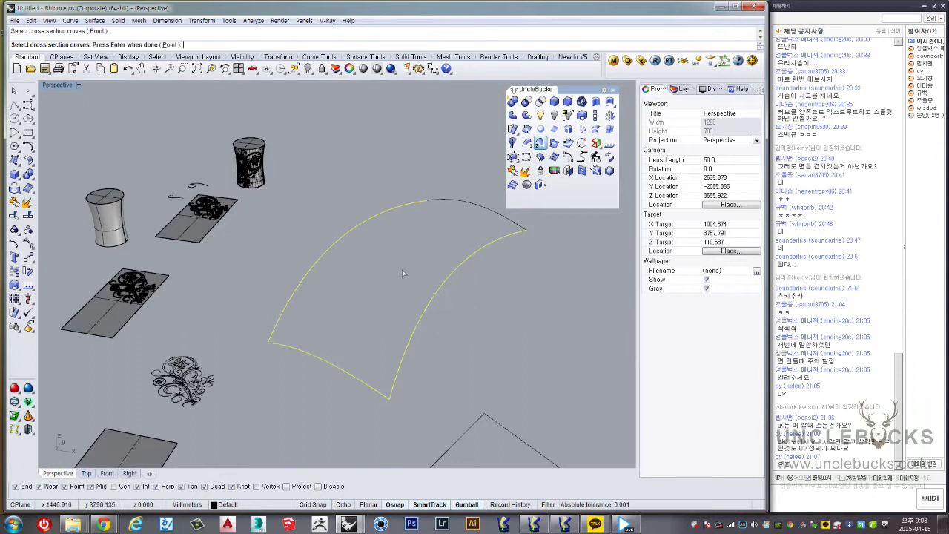
pyautogui.press('Return')
pyautogui.moveTo(434, 223)
pyautogui.mouseDown(button='right')
pyautogui.moveTo(392, 275)
pyautogui.moveTo(350, 269)
pyautogui.moveTo(579, 289)
pyautogui.moveTo(575, 197)
pyautogui.mouseUp(button='right')
pyautogui.press('Return')
# Flip the new swept surface's normal direction with Dir
pyautogui.click(611, 144)
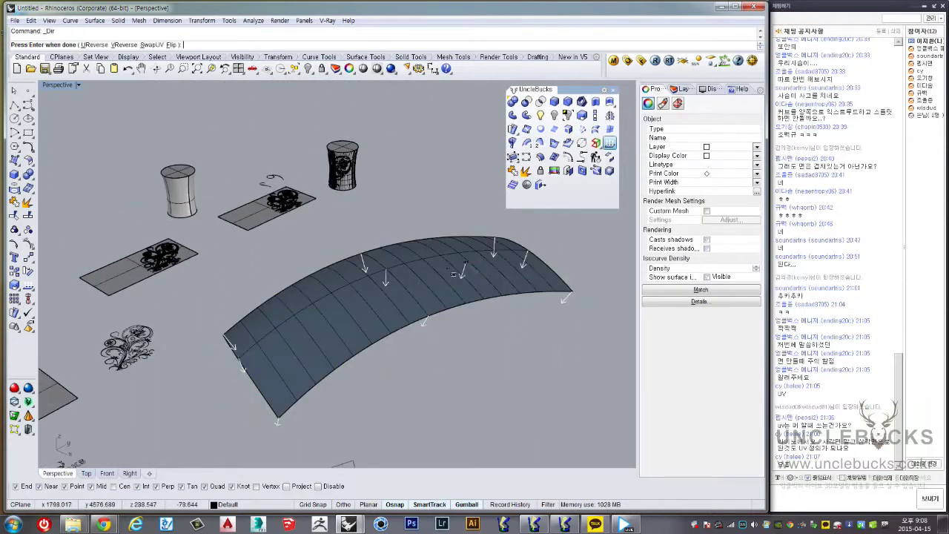
pyautogui.click(448, 270)
pyautogui.moveTo(449, 304)
pyautogui.mouseDown(button='right')
pyautogui.moveTo(423, 356)
pyautogui.moveTo(409, 206)
pyautogui.moveTo(419, 229)
pyautogui.moveTo(415, 273)
pyautogui.mouseUp(button='right')
pyautogui.scroll(2, 306, 163)
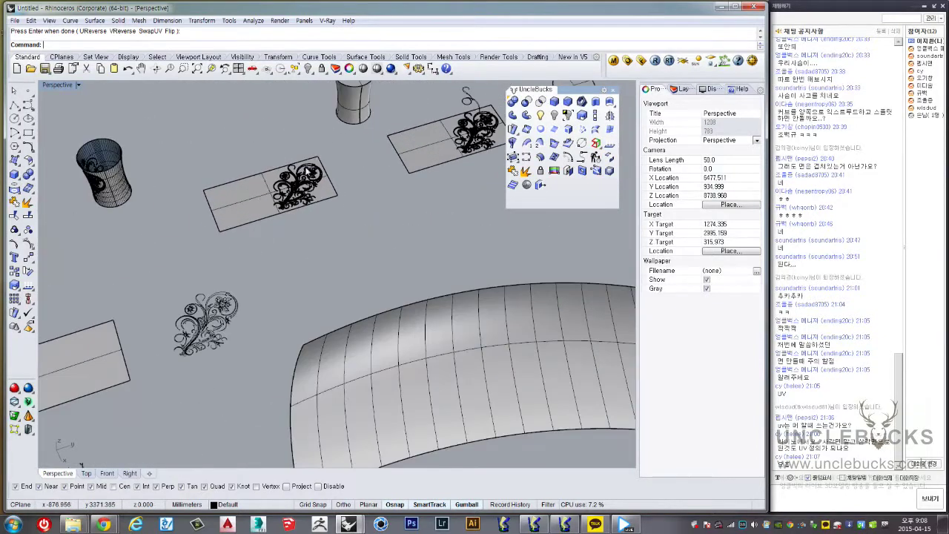
pyautogui.scroll(2, 306, 162)
pyautogui.scroll(2, 300, 174)
pyautogui.click(282, 199)
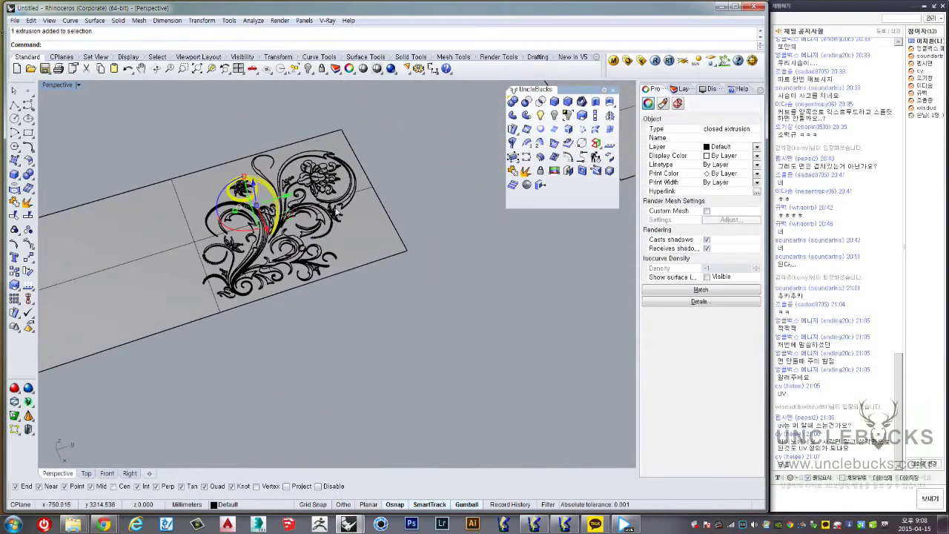
pyautogui.click(438, 274)
pyautogui.scroll(-2, 438, 274)
pyautogui.scroll(-2, 259, 334)
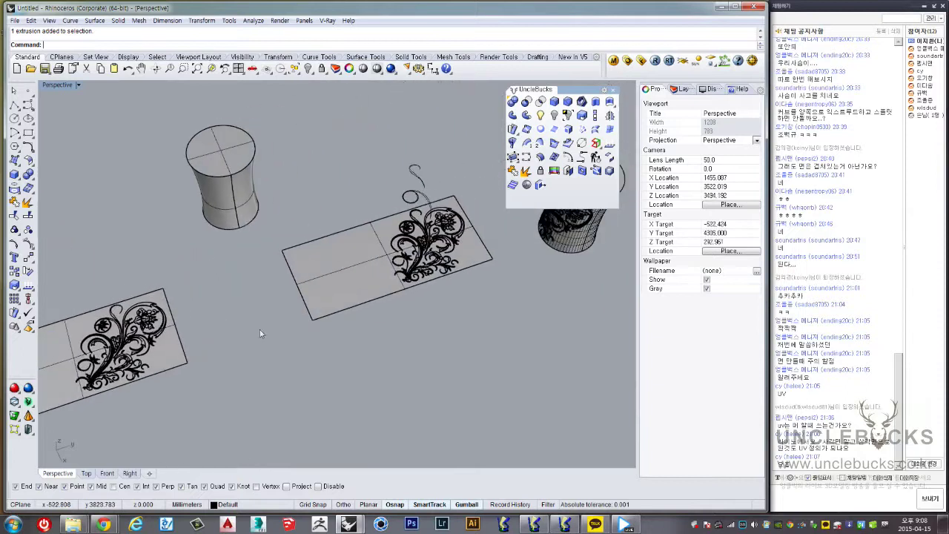
pyautogui.click(418, 247)
pyautogui.moveTo(421, 279)
pyautogui.mouseDown(button='right')
pyautogui.moveTo(436, 244)
pyautogui.moveTo(399, 263)
pyautogui.moveTo(439, 285)
pyautogui.moveTo(427, 259)
pyautogui.mouseUp(button='right')
pyautogui.scroll(3, 439, 285)
pyautogui.scroll(-2, 427, 259)
pyautogui.scroll(-2, 427, 260)
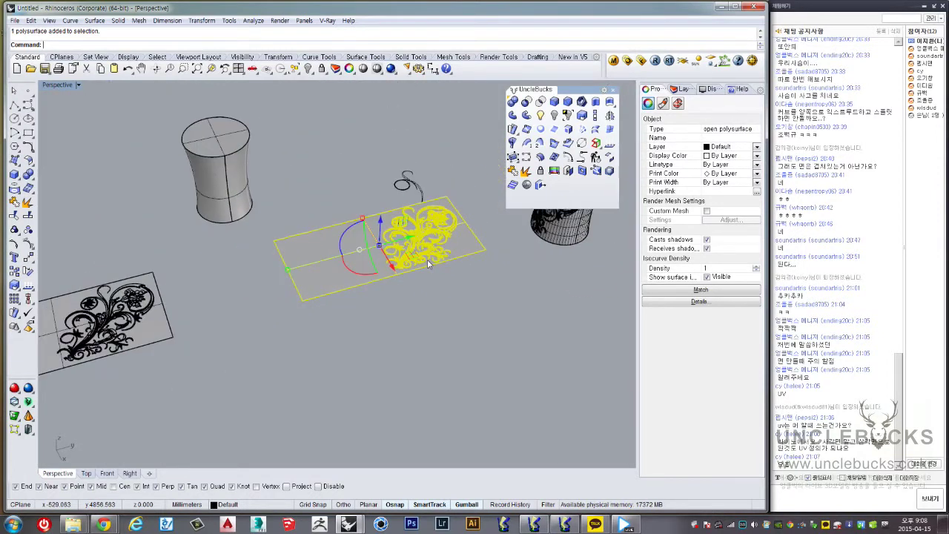
pyautogui.moveTo(427, 260)
pyautogui.mouseDown(button='right')
pyautogui.moveTo(371, 259)
pyautogui.moveTo(372, 250)
pyautogui.mouseUp(button='right')
pyautogui.scroll(-2, 372, 261)
pyautogui.scroll(-2, 371, 261)
pyautogui.scroll(2, 242, 274)
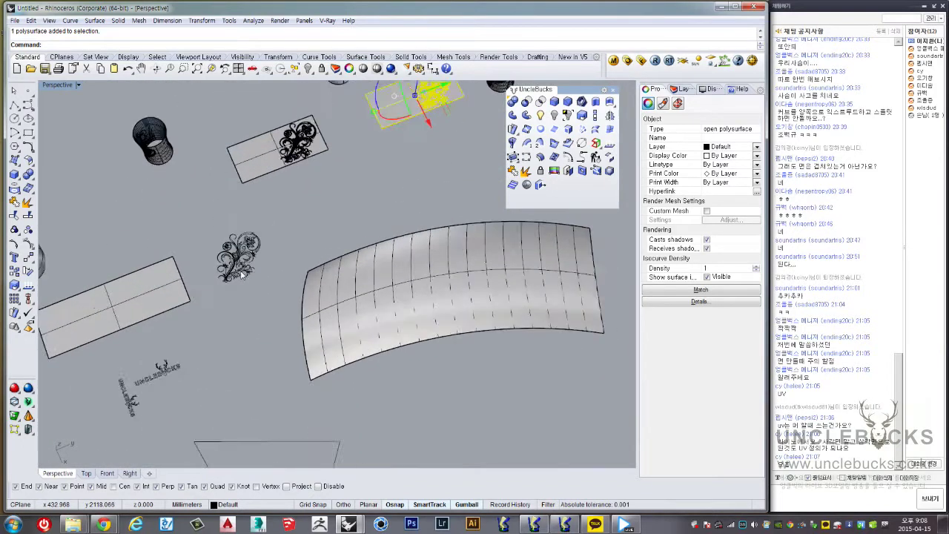
pyautogui.scroll(2, 242, 274)
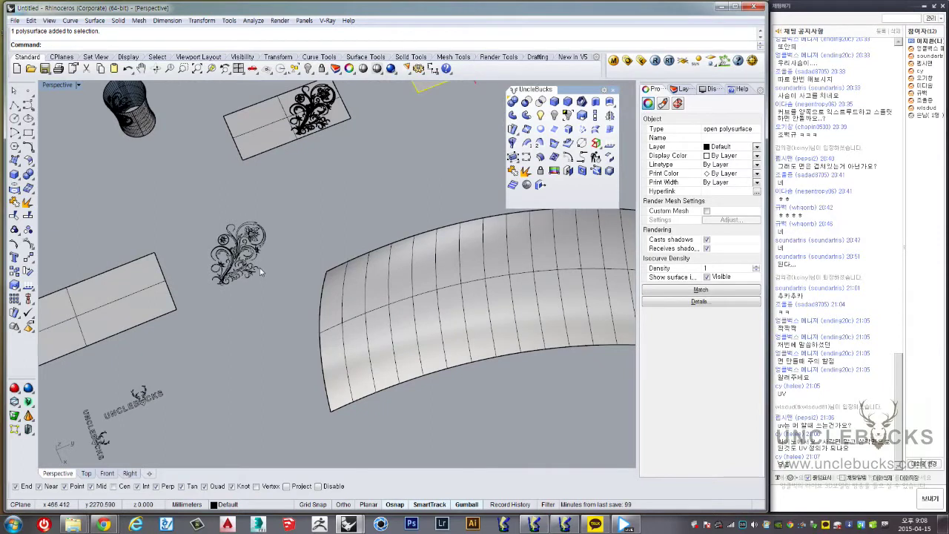
pyautogui.moveTo(259, 272)
pyautogui.mouseDown(button='right')
pyautogui.moveTo(276, 281)
pyautogui.moveTo(387, 273)
pyautogui.moveTo(407, 233)
pyautogui.moveTo(380, 264)
pyautogui.moveTo(272, 291)
pyautogui.moveTo(284, 300)
pyautogui.moveTo(374, 285)
pyautogui.moveTo(351, 294)
pyautogui.moveTo(337, 280)
pyautogui.moveTo(392, 269)
pyautogui.moveTo(398, 235)
pyautogui.mouseUp(button='right')
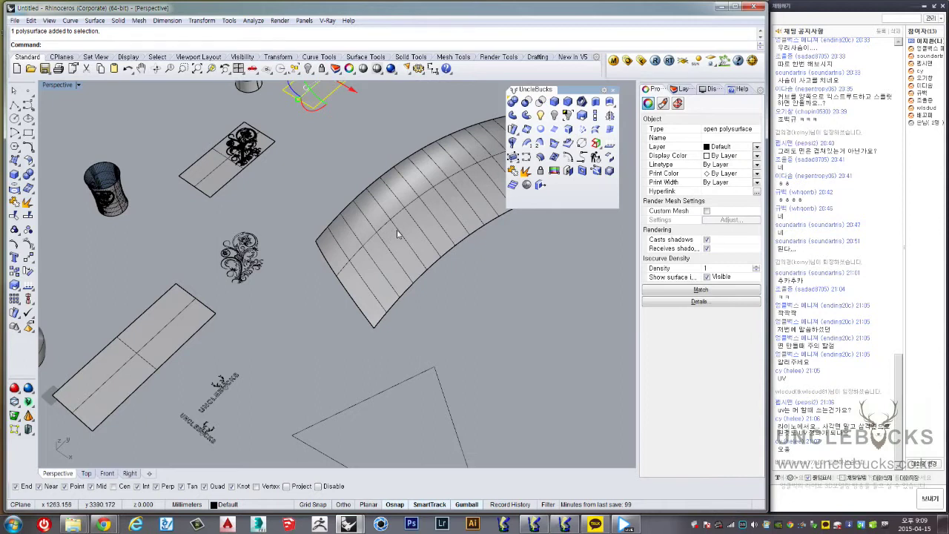
# Select the arched swept surface and pull down the Tools menu toward Options
pyautogui.moveTo(396, 233)
pyautogui.mouseDown(button='right')
pyautogui.moveTo(412, 229)
pyautogui.moveTo(419, 241)
pyautogui.moveTo(357, 188)
pyautogui.mouseUp(button='right')
pyautogui.click(420, 241)
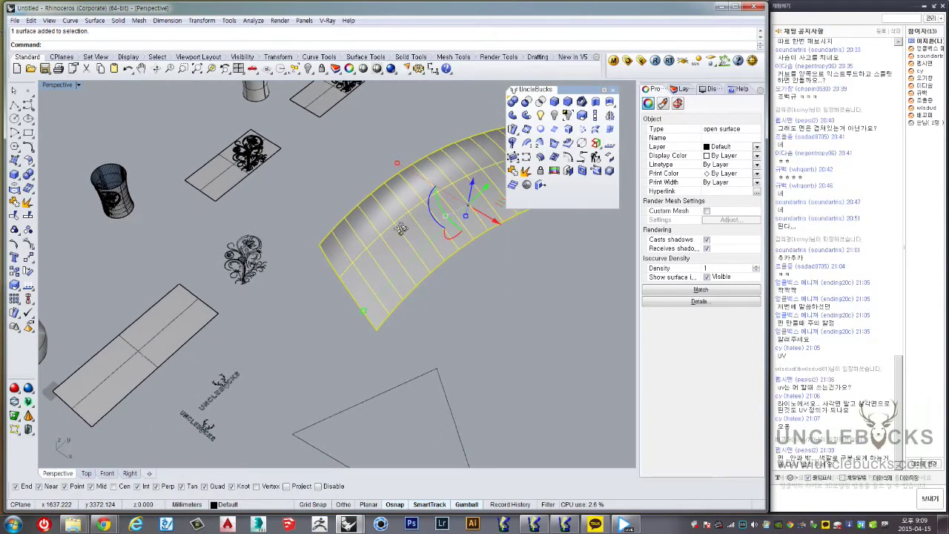
pyautogui.click(281, 21)
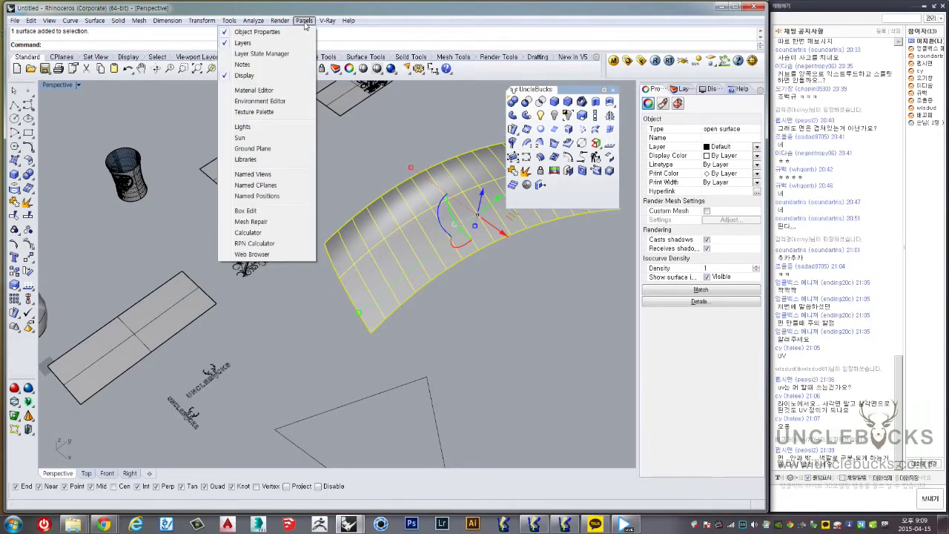
pyautogui.moveTo(229, 20)
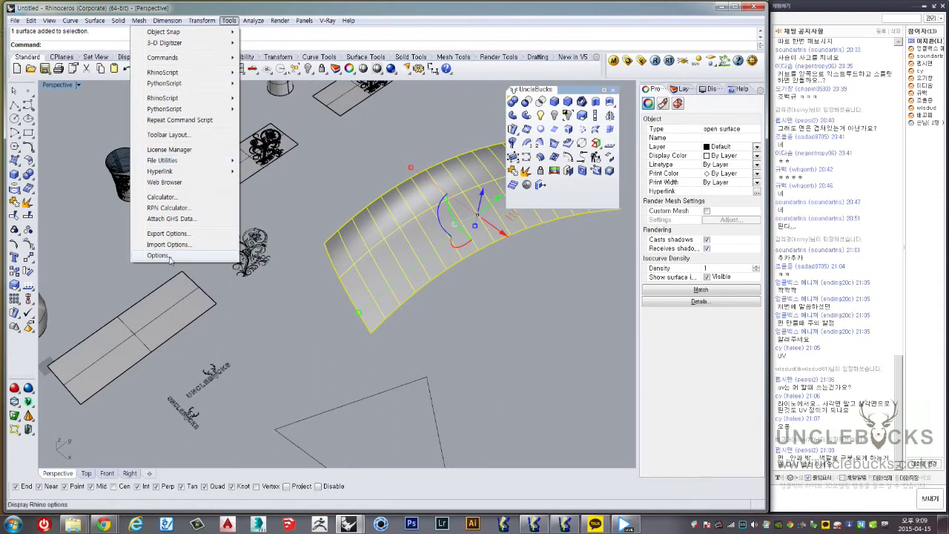
# Set the Shaded display mode's single backface colour to dark maroon (RGB 87, 40, 53)
pyautogui.click(169, 256)
pyautogui.moveTo(502, 124); pyautogui.dragTo(304, 103)
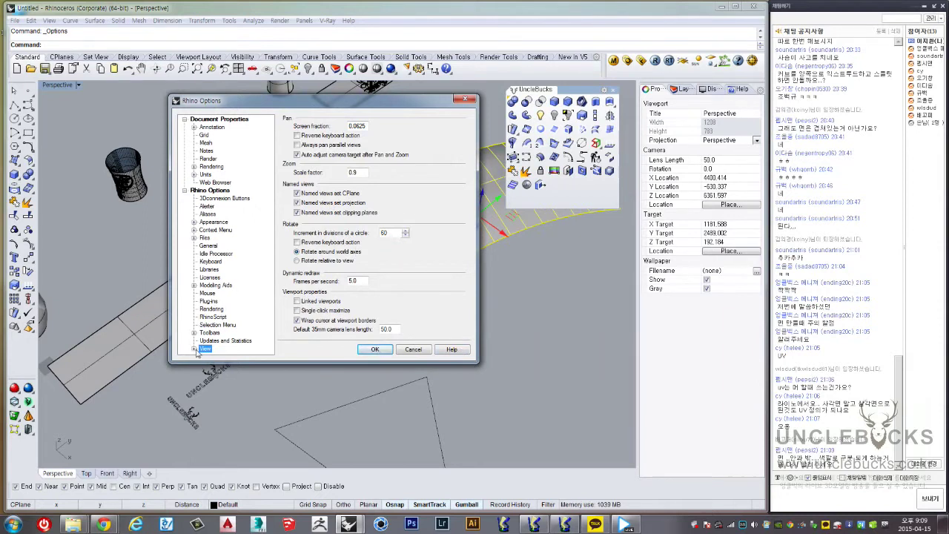
pyautogui.click(195, 350)
pyautogui.click(203, 341)
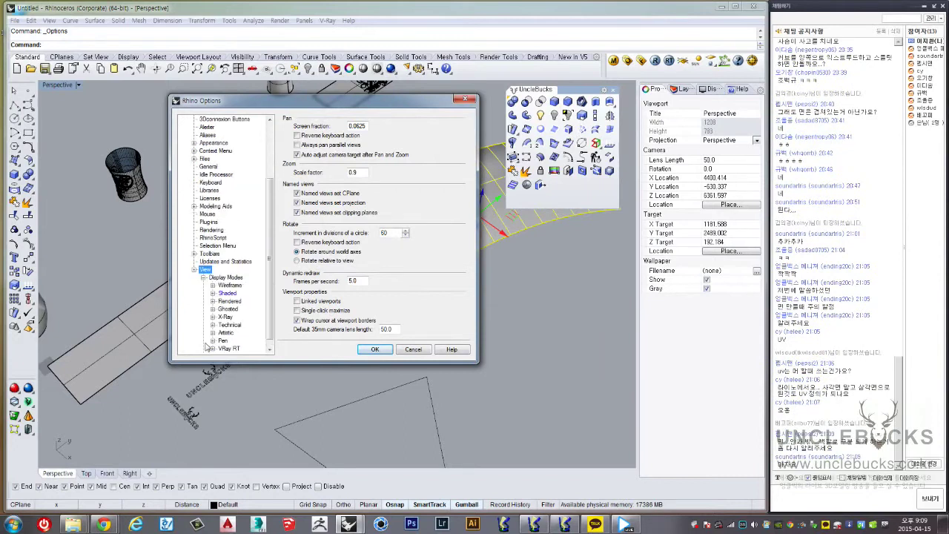
pyautogui.click(228, 294)
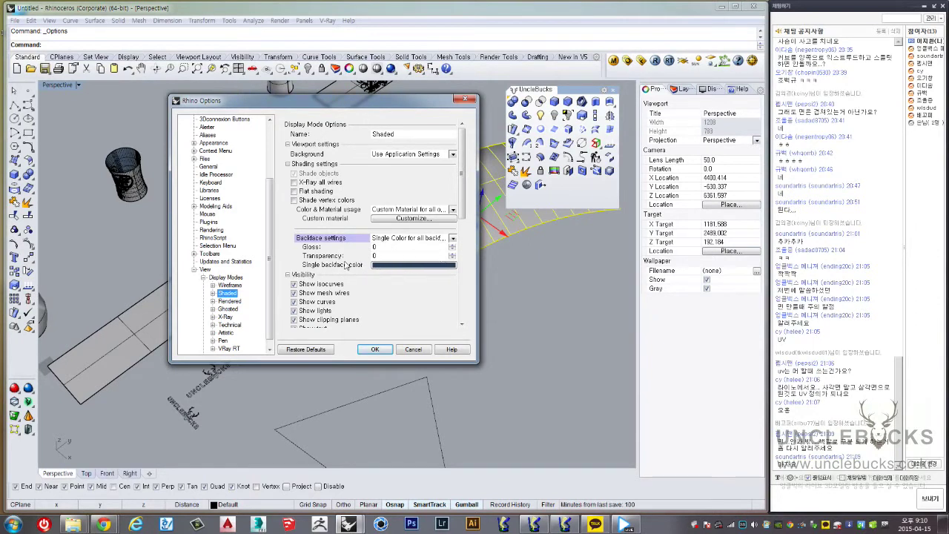
pyautogui.scroll(3, 272, 291)
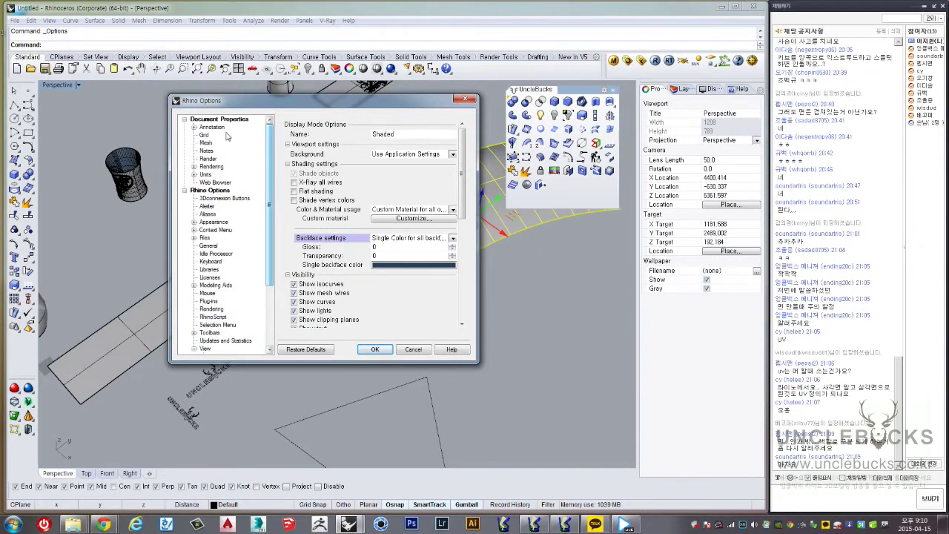
pyautogui.scroll(-3, 271, 194)
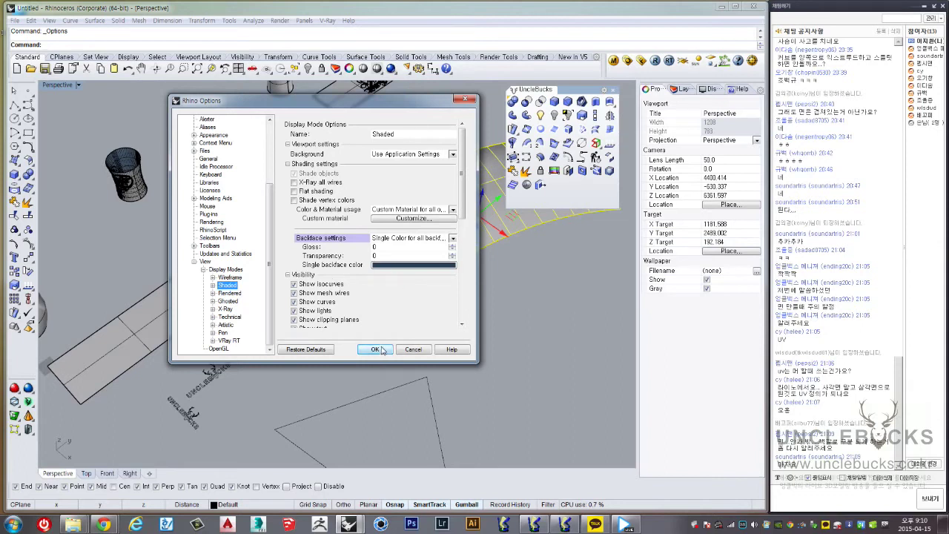
pyautogui.click(385, 264)
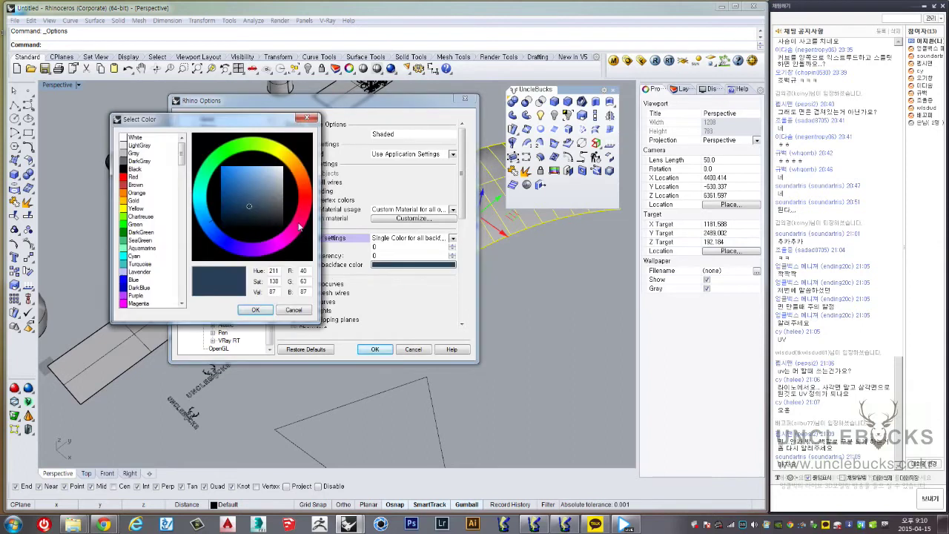
pyautogui.moveTo(299, 228); pyautogui.dragTo(303, 220)
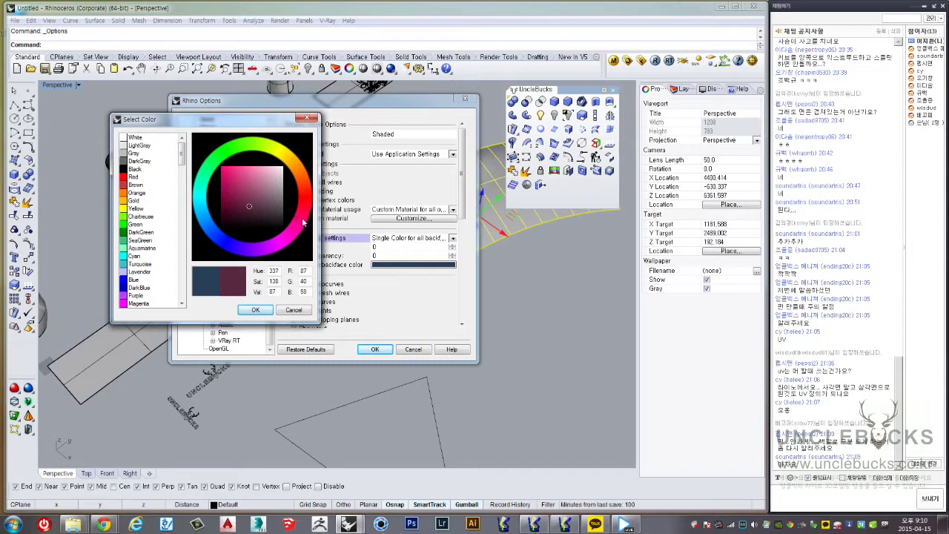
pyautogui.click(255, 309)
pyautogui.click(372, 348)
pyautogui.moveTo(373, 348)
pyautogui.mouseDown(button='right')
pyautogui.moveTo(206, 323)
pyautogui.moveTo(312, 306)
pyautogui.mouseUp(button='right')
pyautogui.scroll(5, 312, 306)
# Select the curved strip surface and generate its flat UV curve outline with CreateUVCrv
pyautogui.scroll(5, 312, 305)
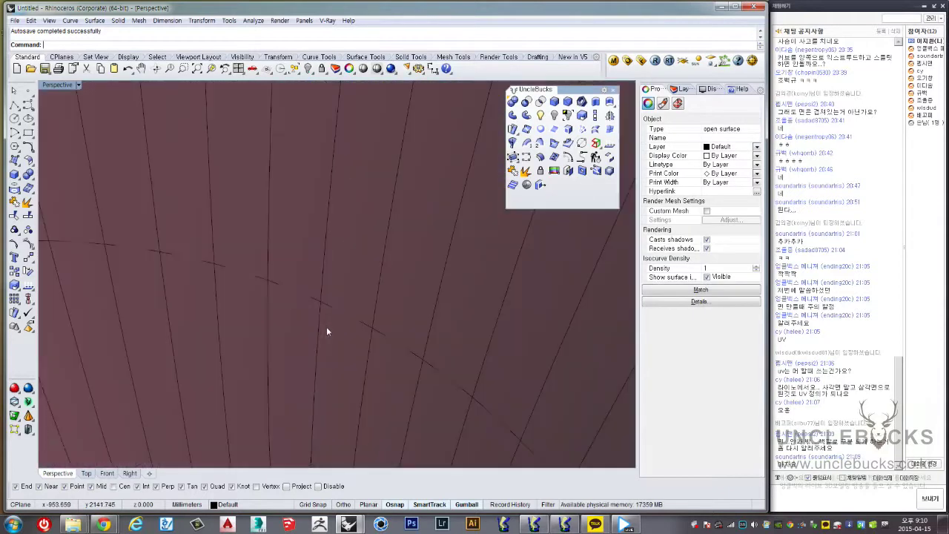
pyautogui.scroll(-3, 326, 311)
pyautogui.scroll(-2, 385, 304)
pyautogui.click(450, 290)
pyautogui.scroll(-3, 450, 290)
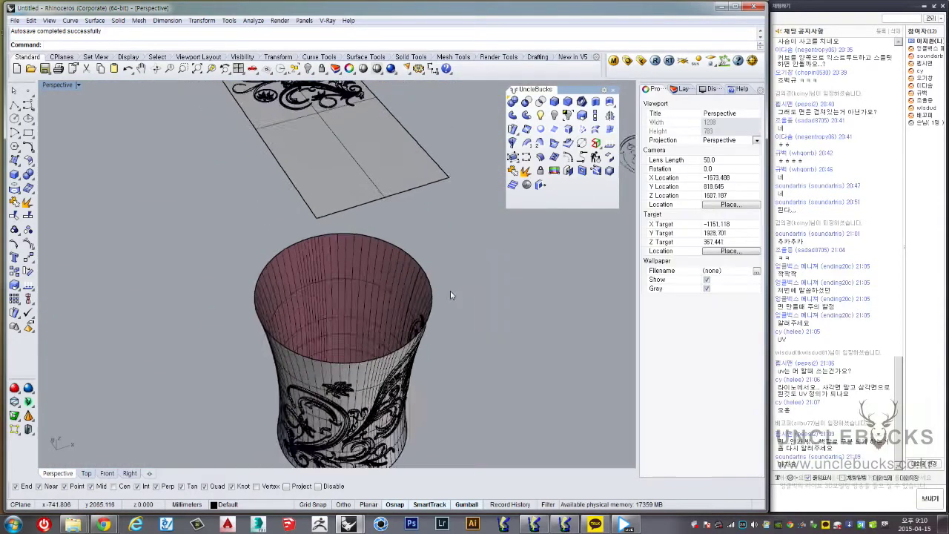
pyautogui.moveTo(450, 290)
pyautogui.mouseDown(button='right')
pyautogui.moveTo(343, 233)
pyautogui.moveTo(344, 259)
pyautogui.mouseUp(button='right')
pyautogui.scroll(-3, 345, 267)
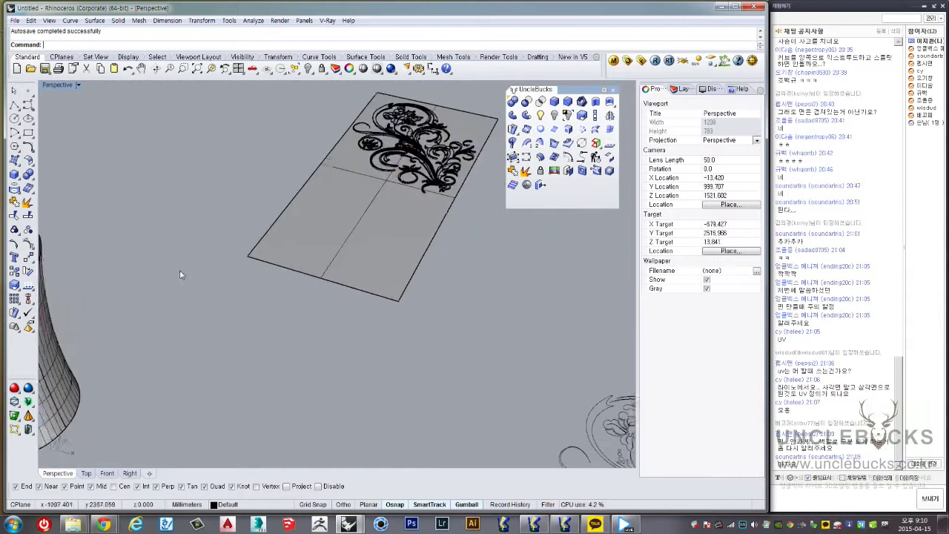
pyautogui.scroll(-3, 345, 276)
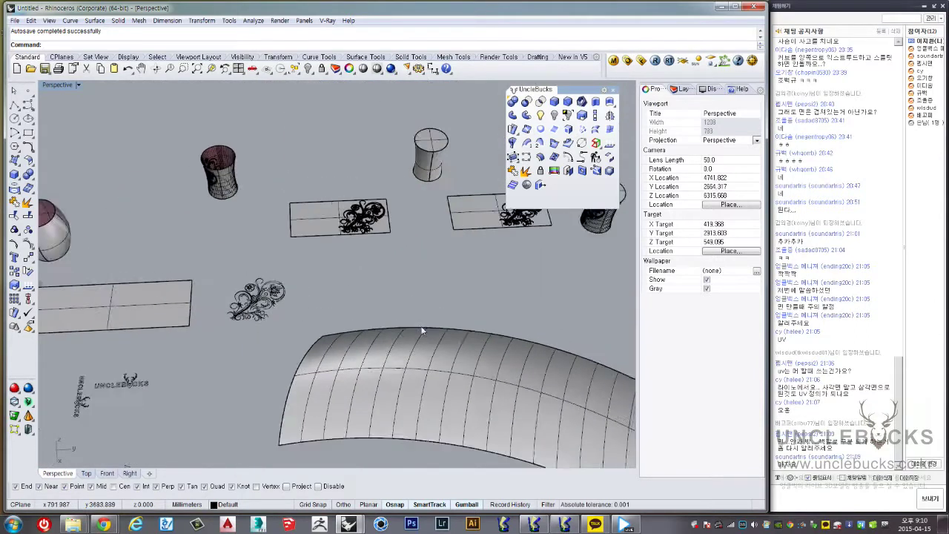
pyautogui.click(373, 226)
pyautogui.moveTo(344, 275)
pyautogui.mouseDown(button='right')
pyautogui.moveTo(374, 226)
pyautogui.moveTo(416, 237)
pyautogui.mouseUp(button='right')
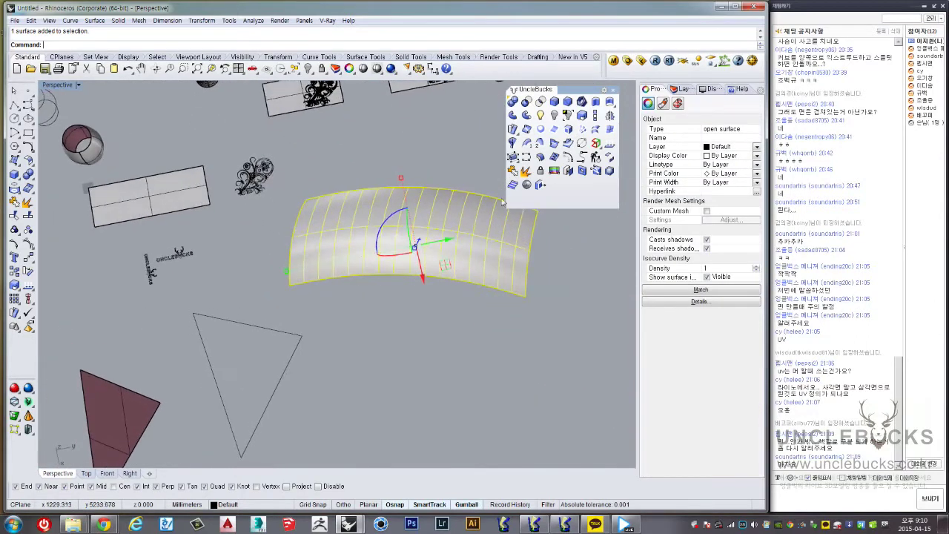
pyautogui.click(555, 158)
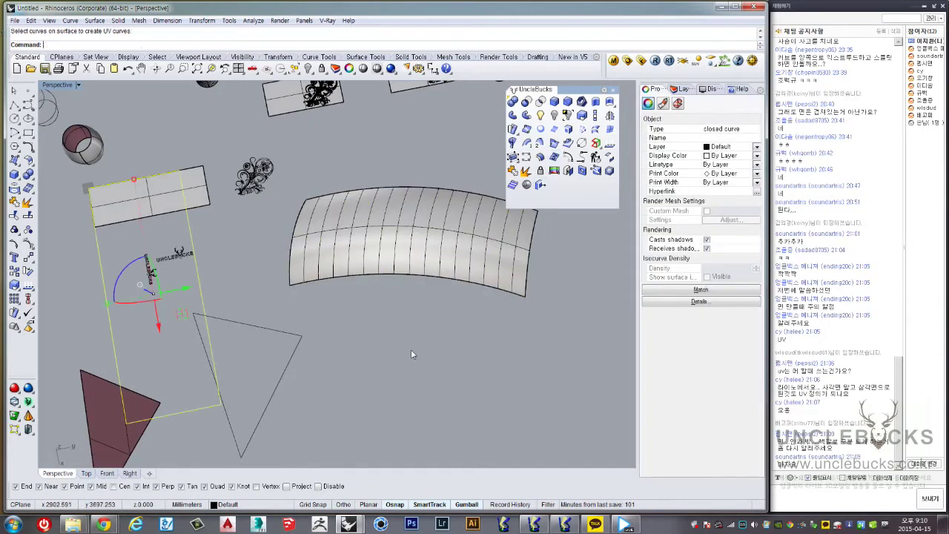
# Drag the UV outline rectangle to the right with the gumball, then undo the move
pyautogui.moveTo(410, 349)
pyautogui.mouseDown(button='right')
pyautogui.moveTo(304, 296)
pyautogui.moveTo(305, 322)
pyautogui.mouseUp(button='right')
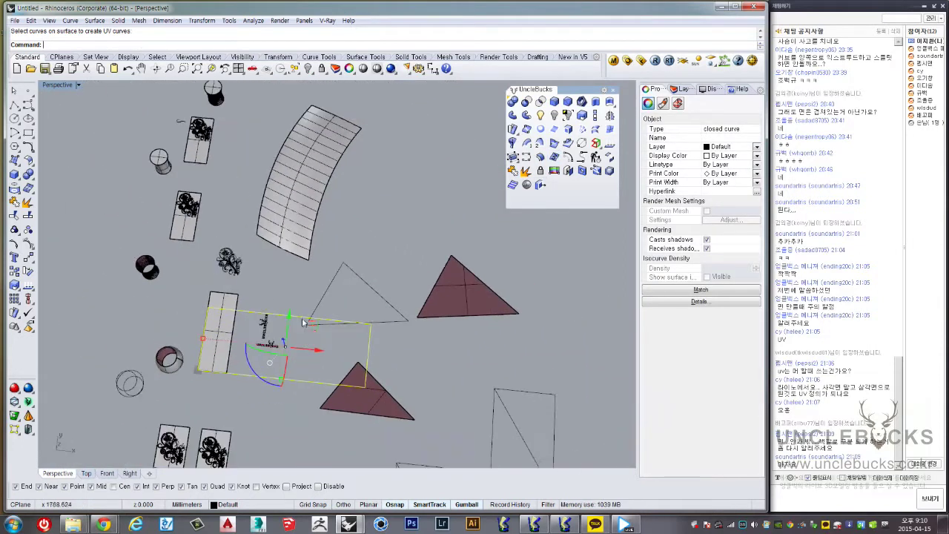
pyautogui.moveTo(318, 334); pyautogui.dragTo(496, 322)
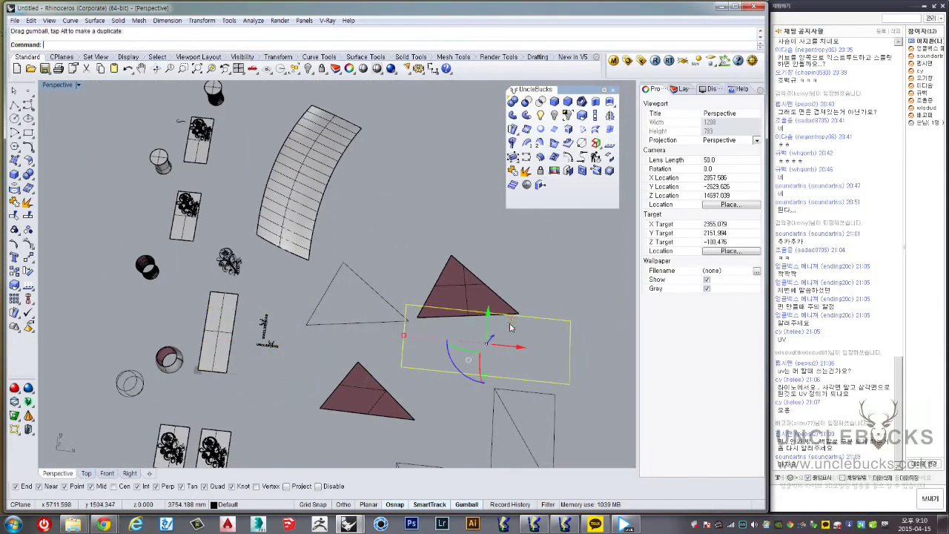
pyautogui.hotkey('ctrl', 'z')
pyautogui.moveTo(357, 322); pyautogui.dragTo(334, 311, button='right')
# Invert the selection around the curved strip and hide all other objects
pyautogui.keyDown('shift'); pyautogui.click(297, 185); pyautogui.keyUp('shift')
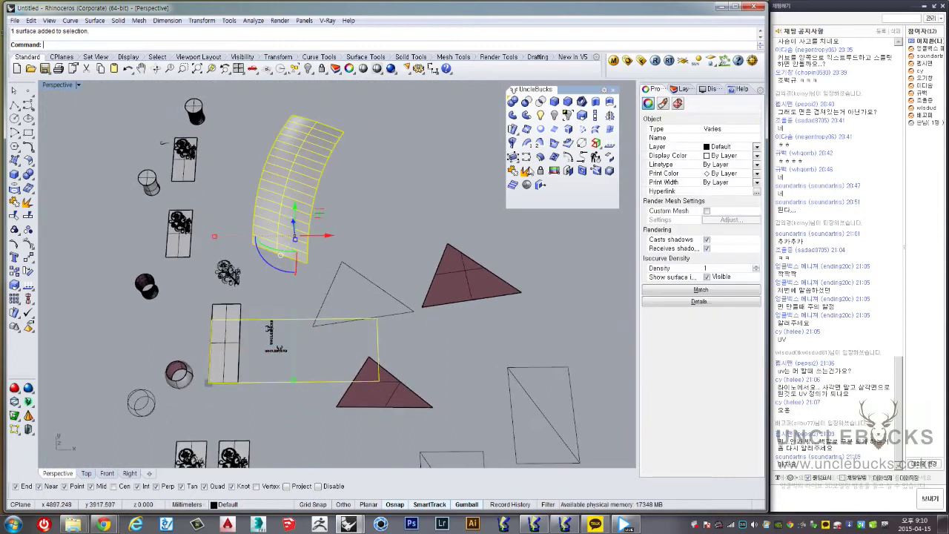
pyautogui.hotkey('ctrl', 'i')
pyautogui.hotkey('ctrl', 'h')
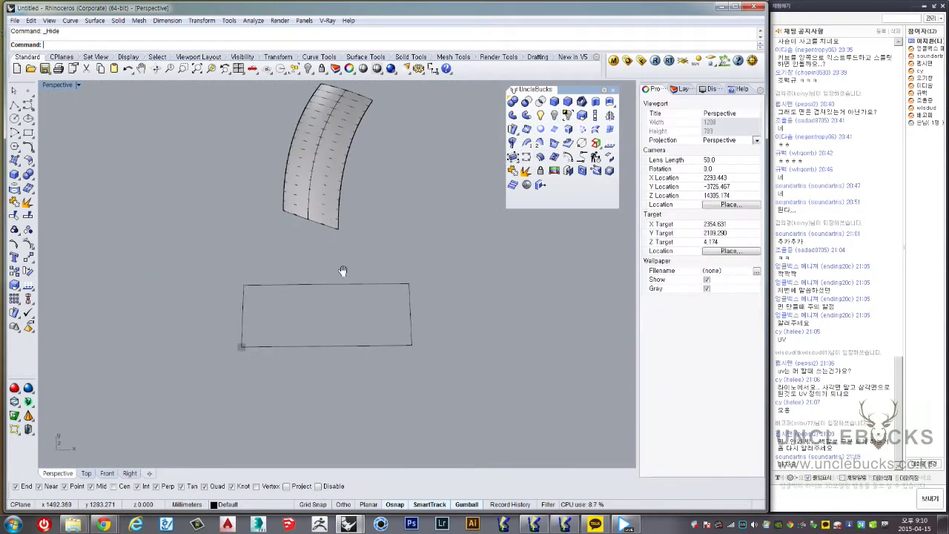
pyautogui.scroll(3, 341, 269)
pyautogui.scroll(3, 319, 306)
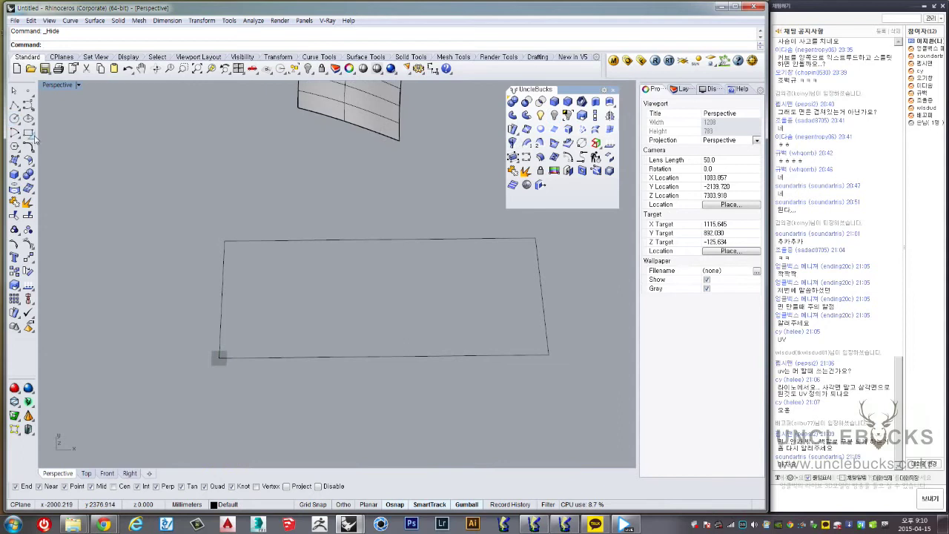
pyautogui.hotkey('ctrl', 'Left')
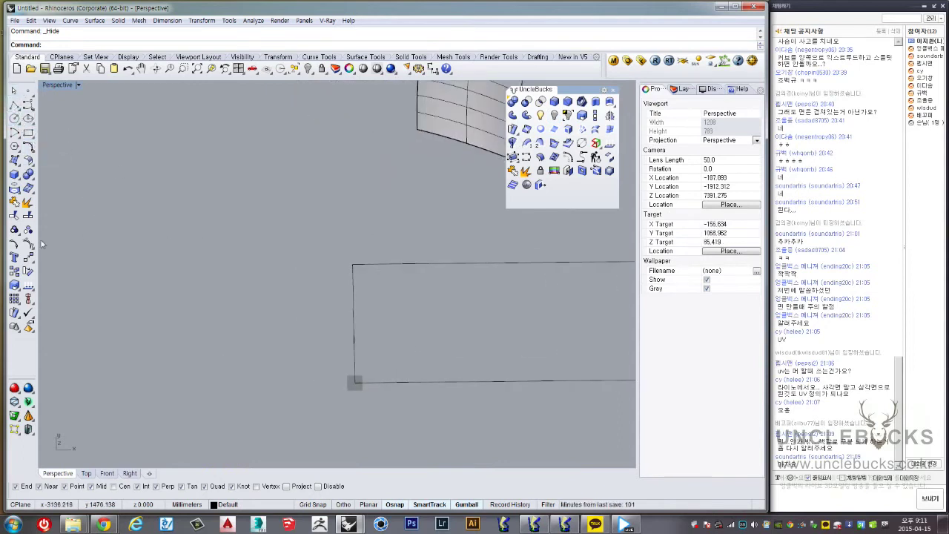
# Draw a regular three-sided polygon triangle from a centre point and corner
pyautogui.click(14, 146)
pyautogui.click(30, 152)
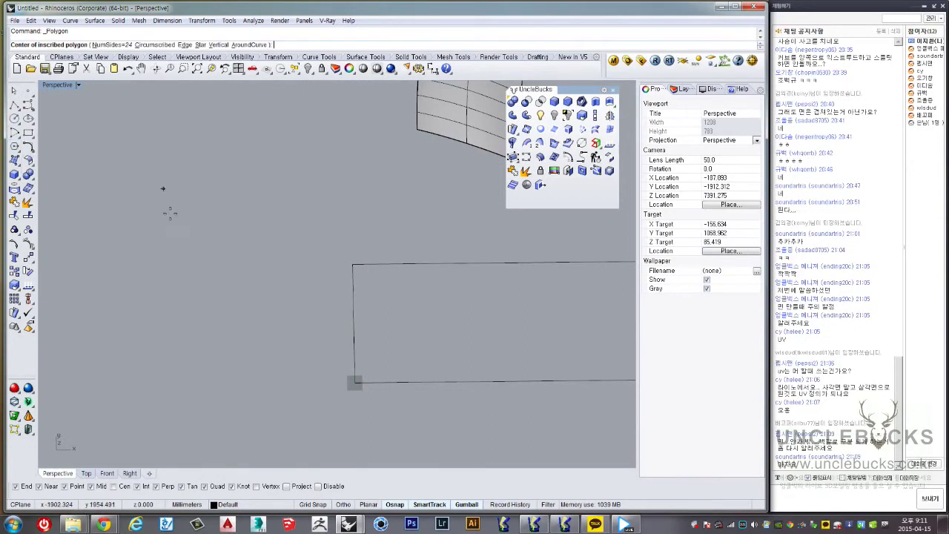
pyautogui.write('3')
pyautogui.press('Return')
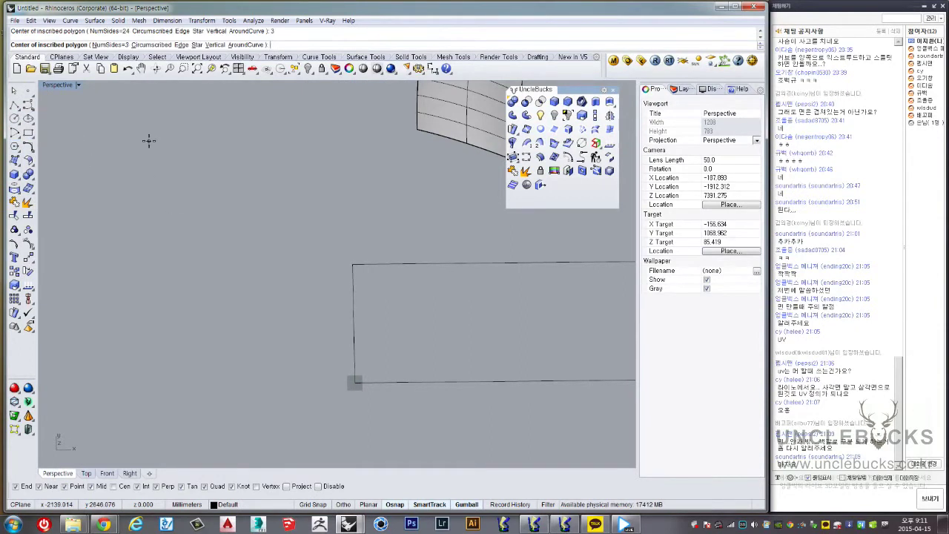
pyautogui.click(155, 276)
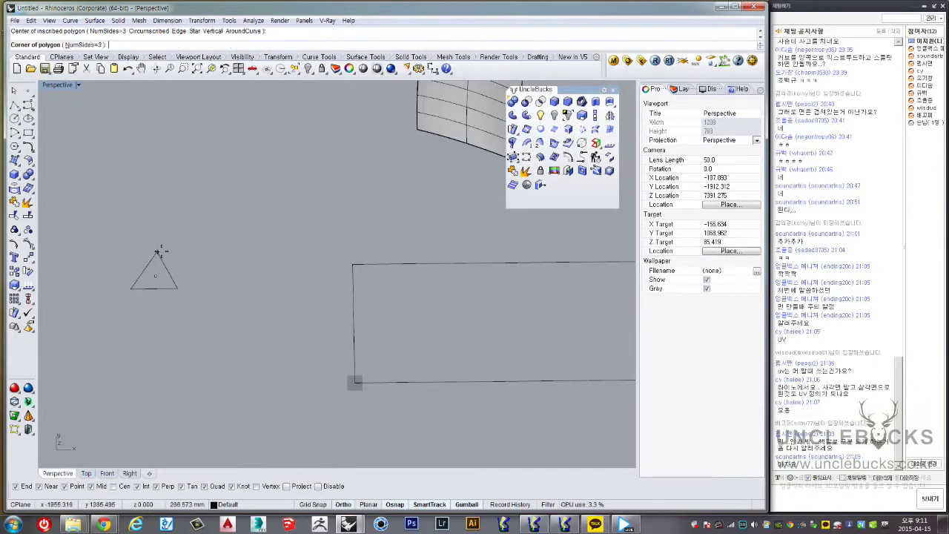
pyautogui.click(158, 252)
pyautogui.scroll(3, 148, 257)
pyautogui.scroll(2, 202, 228)
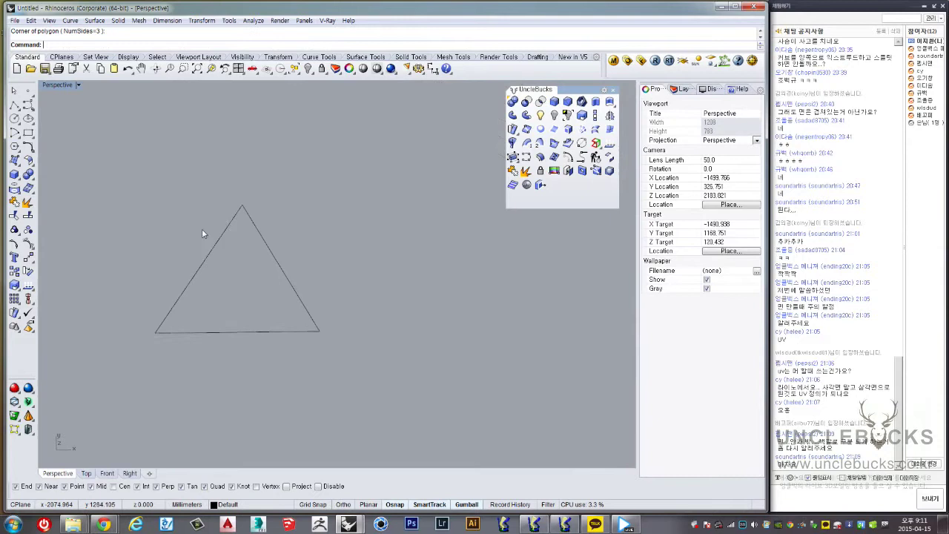
# Draw three lines from each triangle corner to the midpoint of the opposite side
pyautogui.click(14, 105)
pyautogui.click(242, 205)
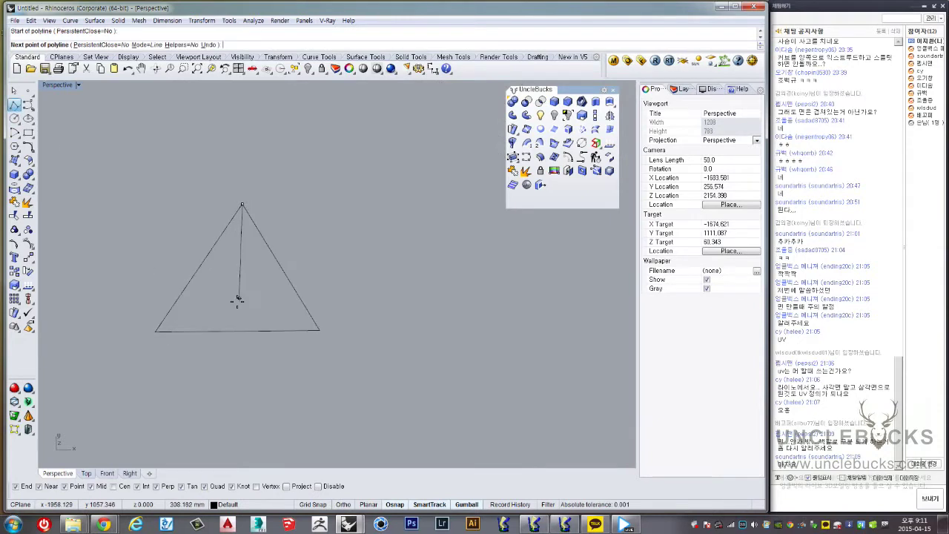
pyautogui.click(237, 330)
pyautogui.press('Return')
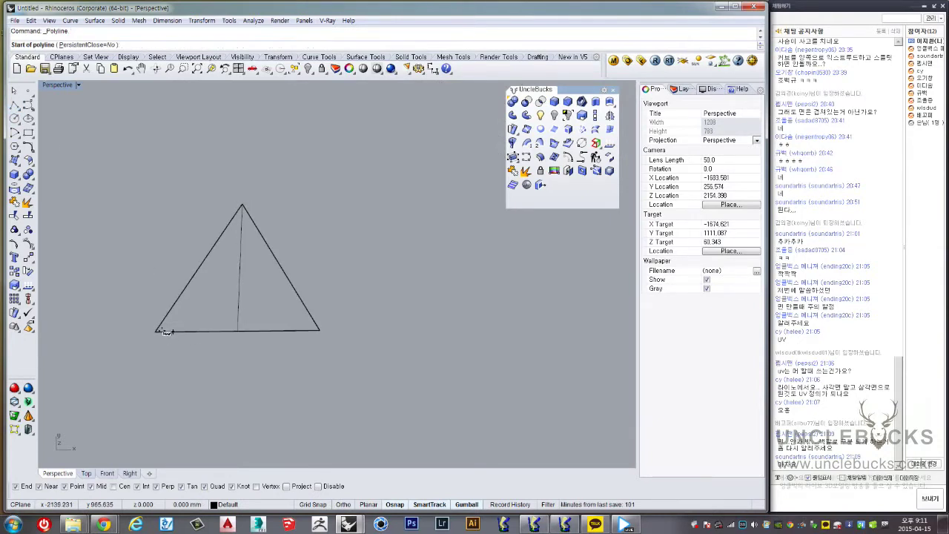
pyautogui.press('Return')
pyautogui.click(154, 330)
pyautogui.click(281, 267)
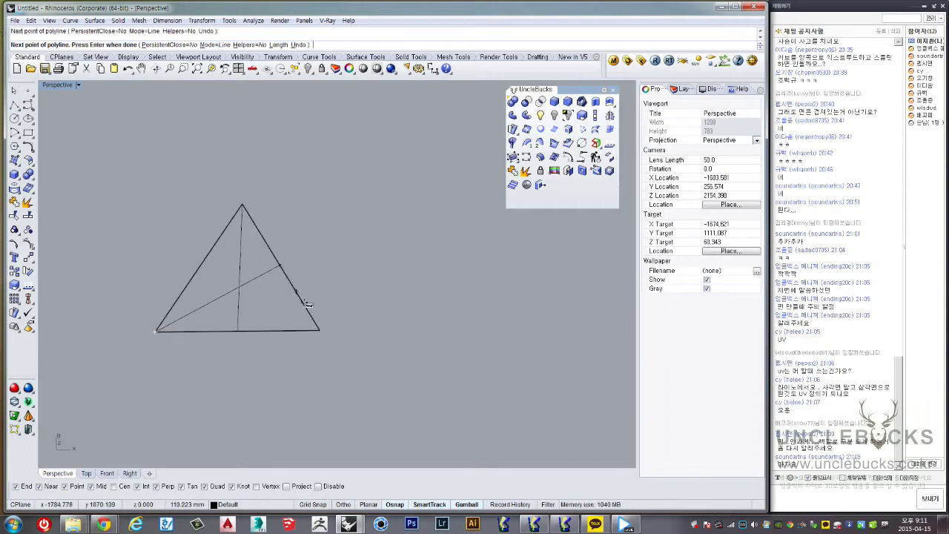
pyautogui.press('Return')
pyautogui.press('Return')
pyautogui.click(319, 330)
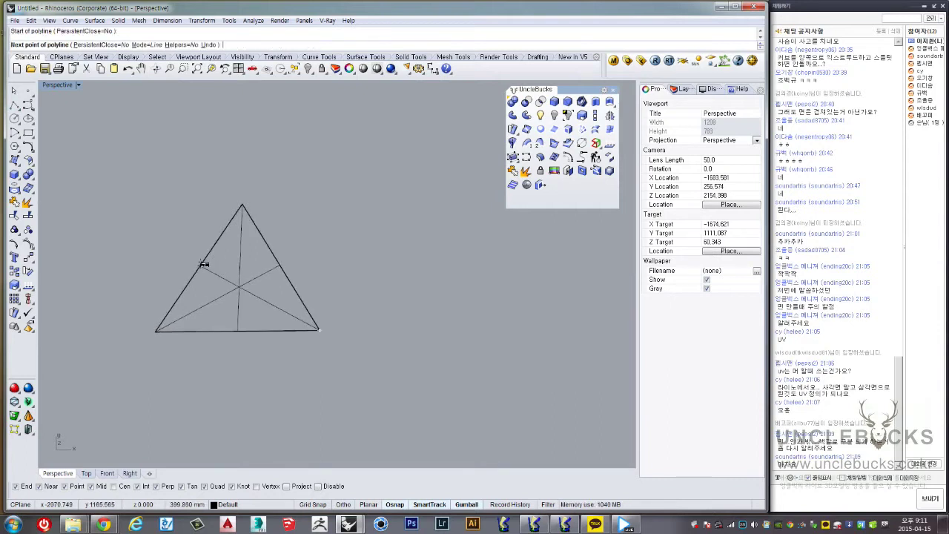
pyautogui.click(200, 265)
pyautogui.press('Return')
pyautogui.scroll(3, 251, 303)
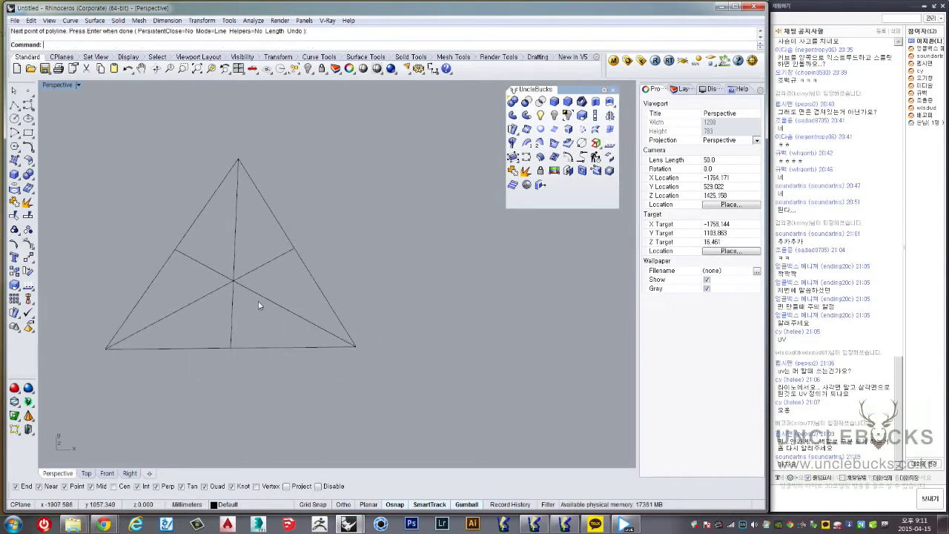
# Trim the three medians past the centre so they form a Y to the vertices
pyautogui.moveTo(258, 301); pyautogui.dragTo(215, 263)
pyautogui.click(249, 326)
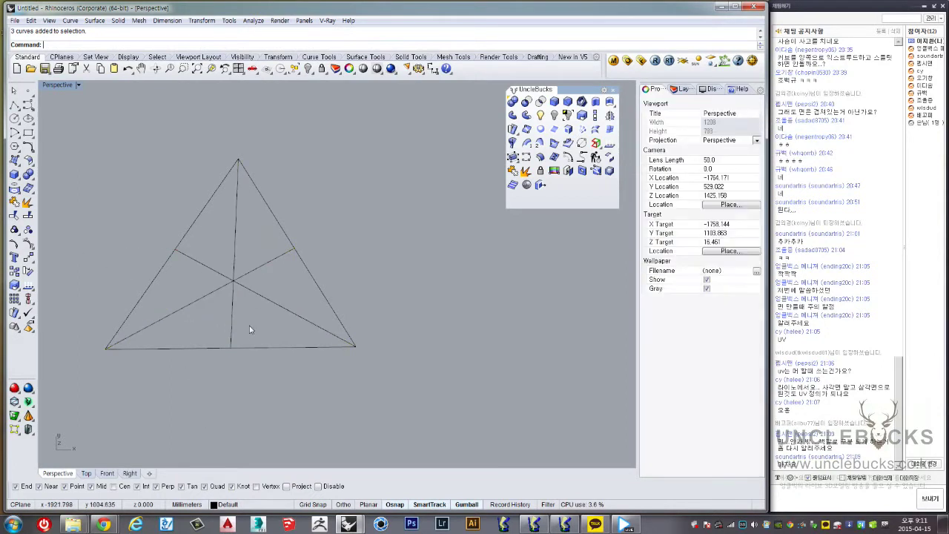
pyautogui.keyDown('shift'); pyautogui.moveTo(239, 311); pyautogui.dragTo(258, 312, button='right'); pyautogui.keyUp('shift')
pyautogui.click(28, 216)
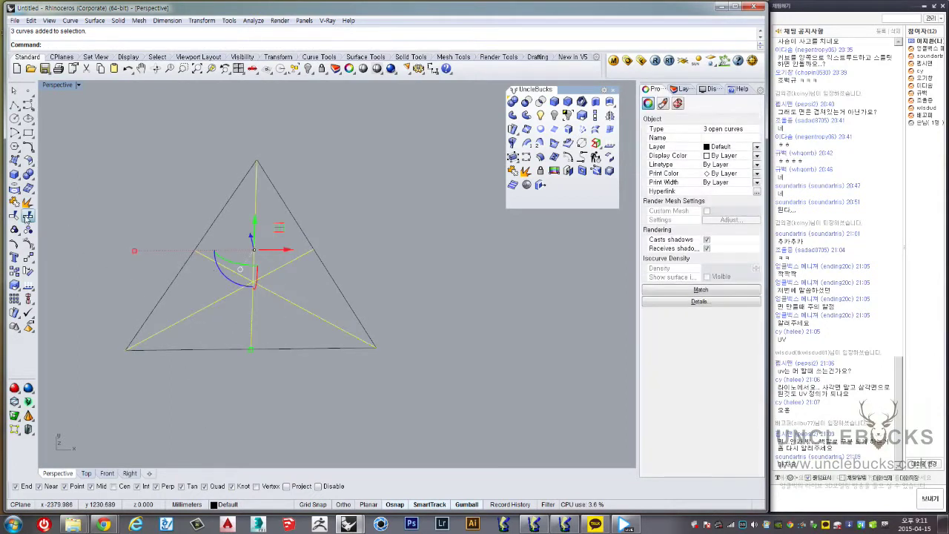
pyautogui.click(228, 271)
pyautogui.click(252, 318)
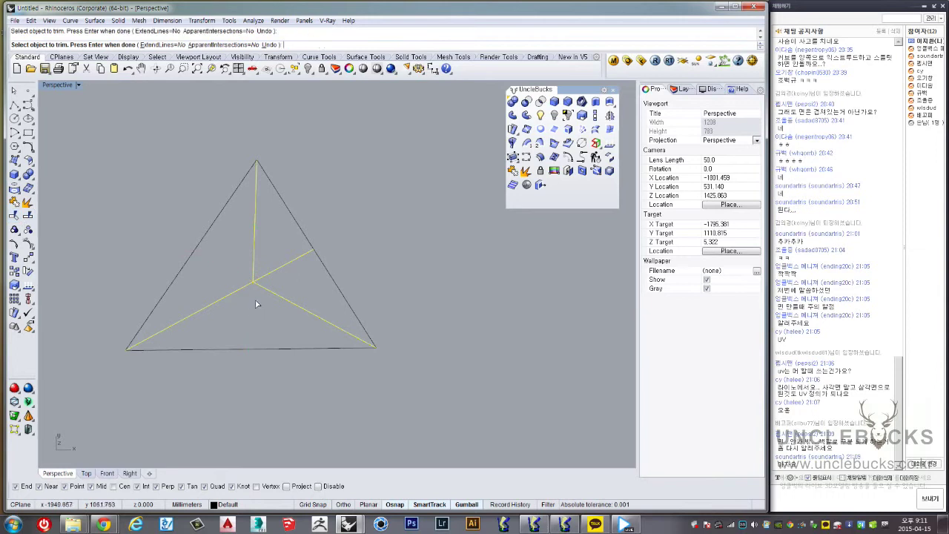
pyautogui.click(293, 263)
pyautogui.moveTo(271, 287); pyautogui.dragTo(296, 253, button='right')
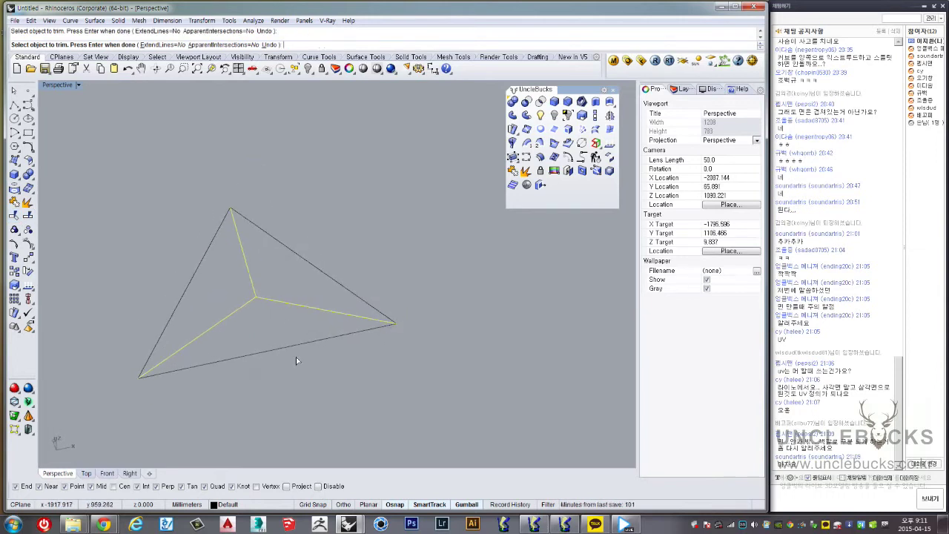
pyautogui.press('Return')
# Lift the centre junction edit point along Z to form the pyramid apex, then select its curves
pyautogui.hotkey('ctrl', 'a')
pyautogui.click(30, 257)
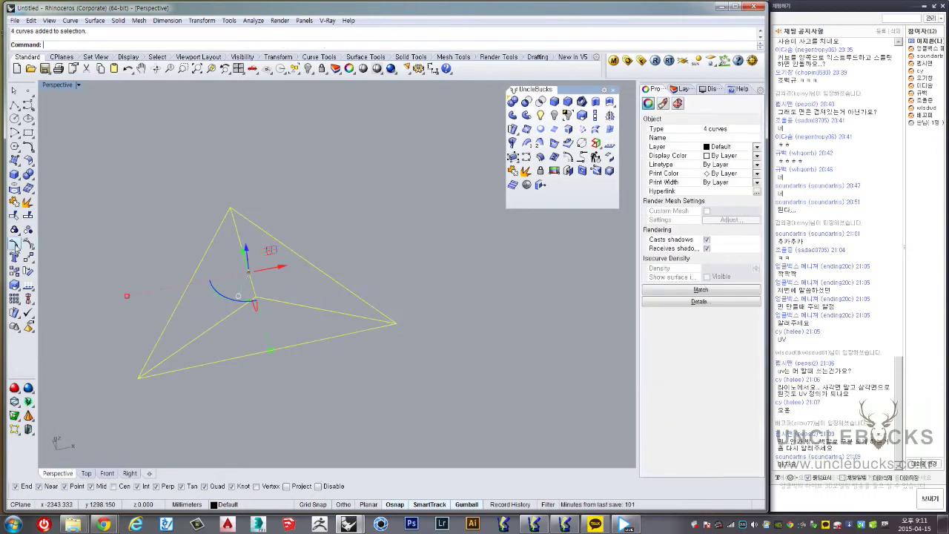
pyautogui.click(253, 301)
pyautogui.moveTo(258, 278); pyautogui.dragTo(261, 283, button='right')
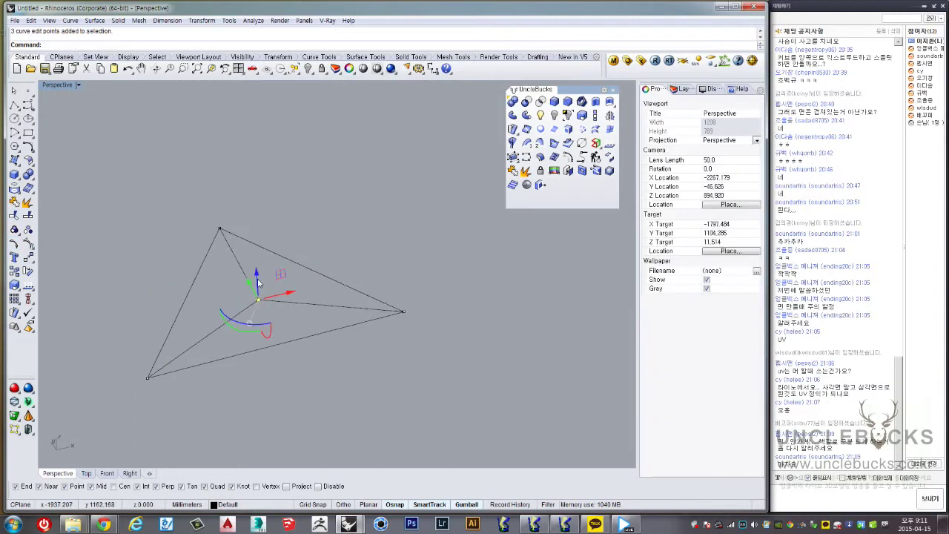
pyautogui.moveTo(255, 278)
pyautogui.mouseDown()
pyautogui.moveTo(252, 213)
pyautogui.moveTo(261, 224)
pyautogui.mouseUp()
pyautogui.press('Escape')
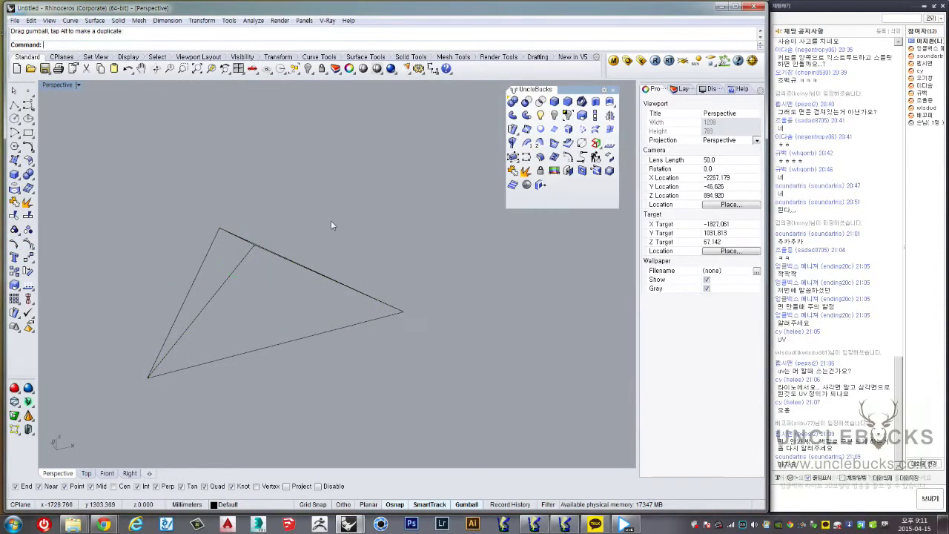
pyautogui.moveTo(331, 220)
pyautogui.mouseDown(button='right')
pyautogui.moveTo(249, 271)
pyautogui.moveTo(165, 244)
pyautogui.mouseUp(button='right')
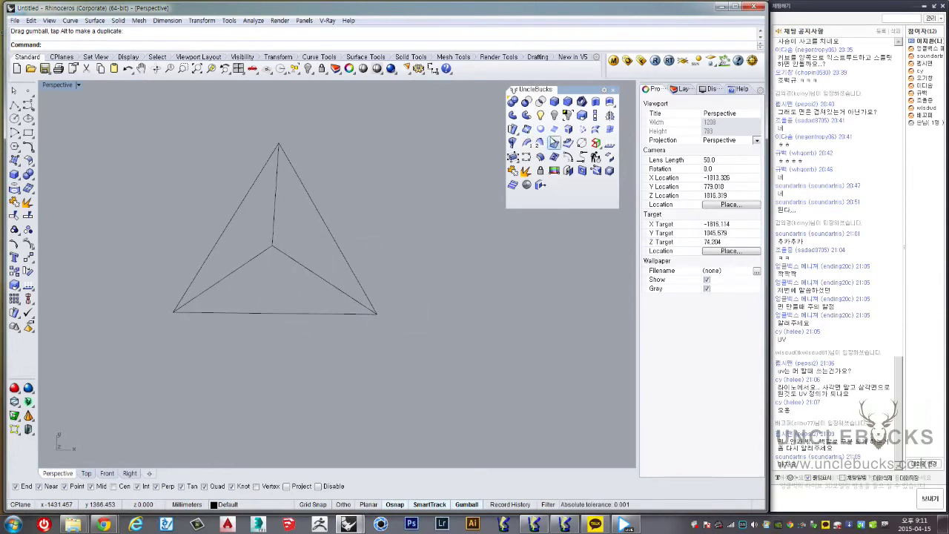
pyautogui.click(540, 128)
pyautogui.moveTo(141, 236)
pyautogui.mouseDown()
pyautogui.moveTo(376, 351)
pyautogui.moveTo(394, 347)
pyautogui.mouseUp()
# Create planar surfaces on the front, right and left pyramid faces, then select all three
pyautogui.press('Return')
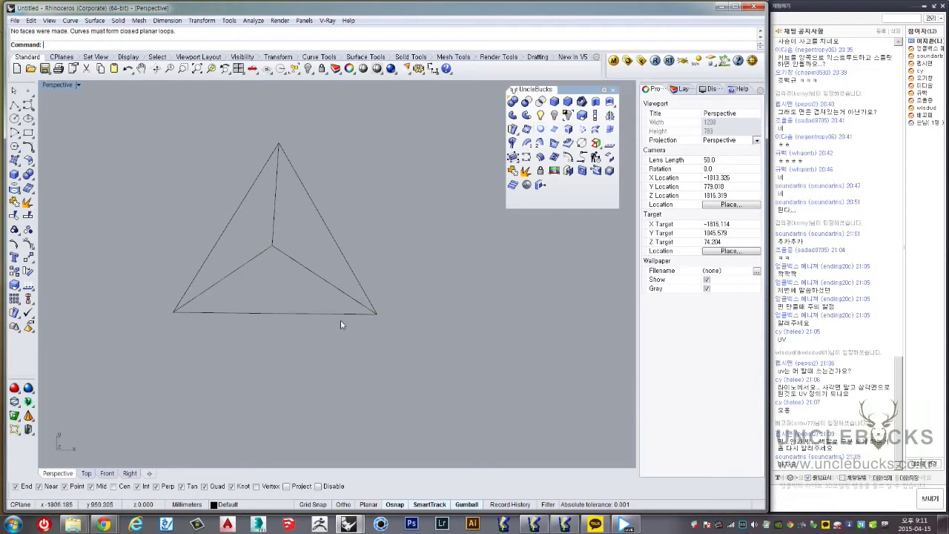
pyautogui.click(304, 314)
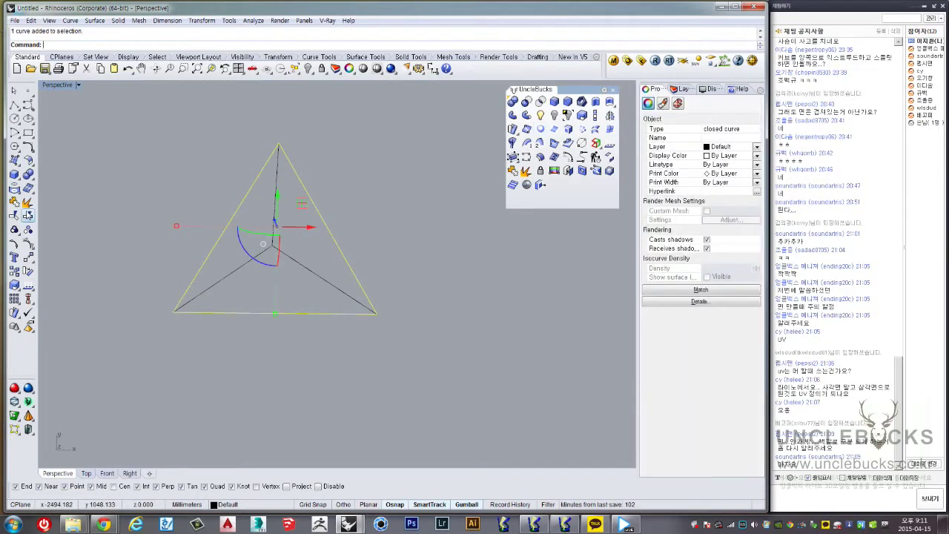
pyautogui.moveTo(111, 232); pyautogui.dragTo(382, 341)
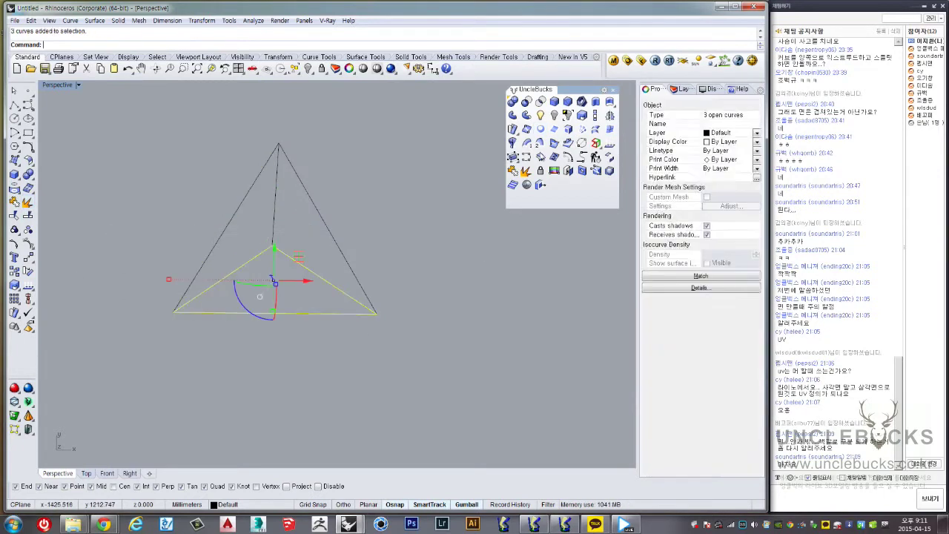
pyautogui.click(541, 131)
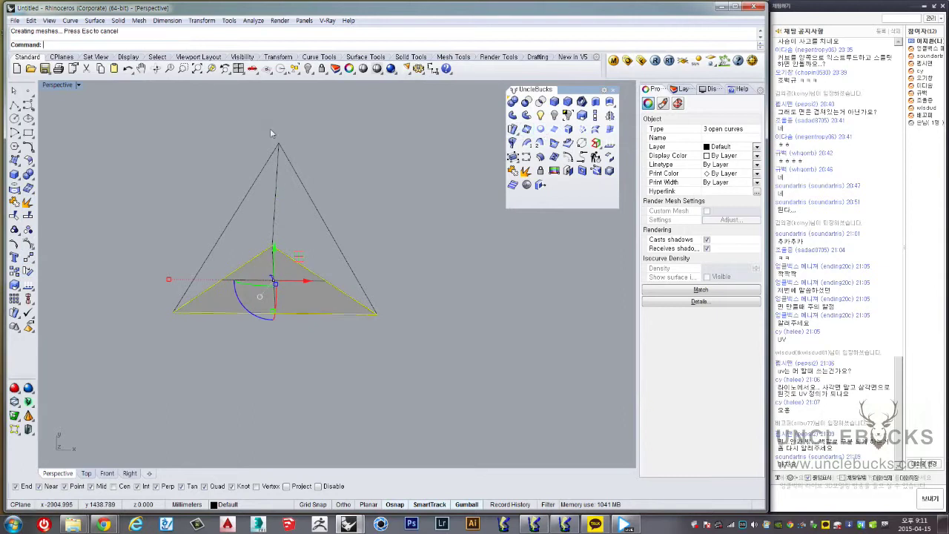
pyautogui.moveTo(260, 113); pyautogui.dragTo(486, 371)
pyautogui.click(541, 130)
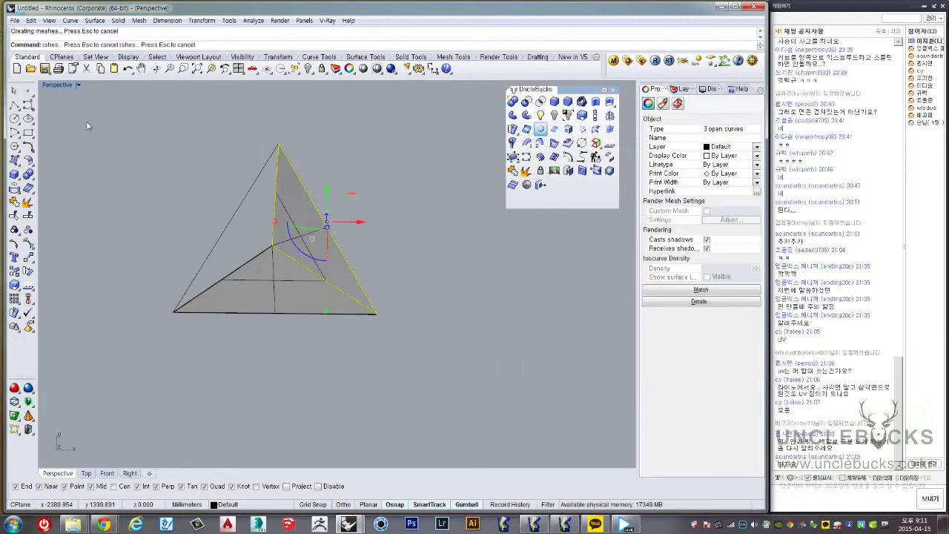
pyautogui.moveTo(86, 126); pyautogui.dragTo(301, 374)
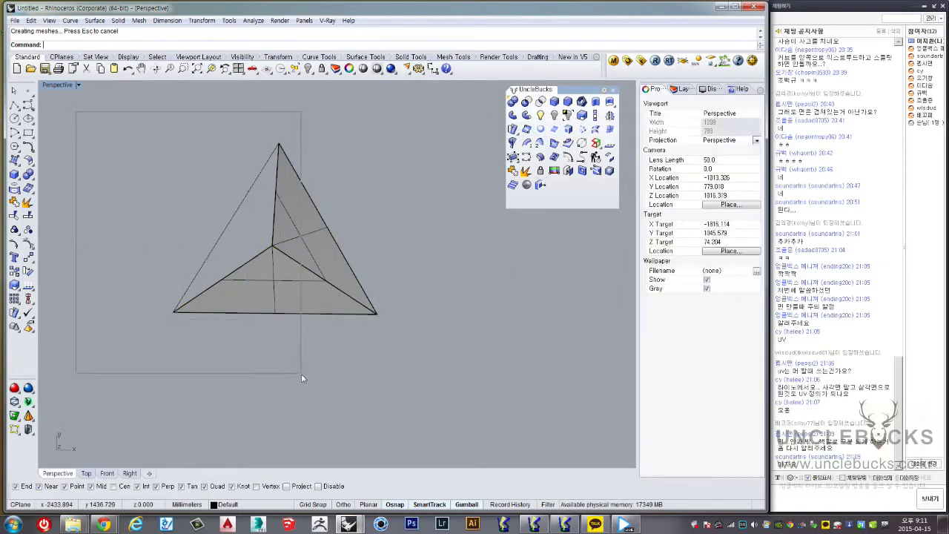
pyautogui.click(541, 131)
pyautogui.keyDown('shift'); pyautogui.click(306, 246); pyautogui.keyUp('shift')
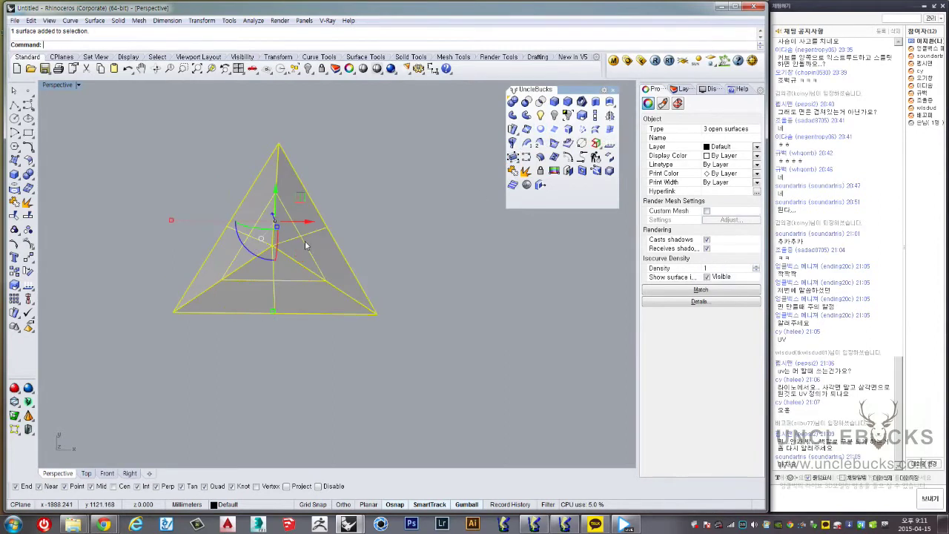
pyautogui.scroll(-3, 306, 246)
pyautogui.scroll(-2, 369, 286)
pyautogui.keyDown('shift'); pyautogui.moveTo(369, 286); pyautogui.dragTo(256, 300, button='right'); pyautogui.keyUp('shift')
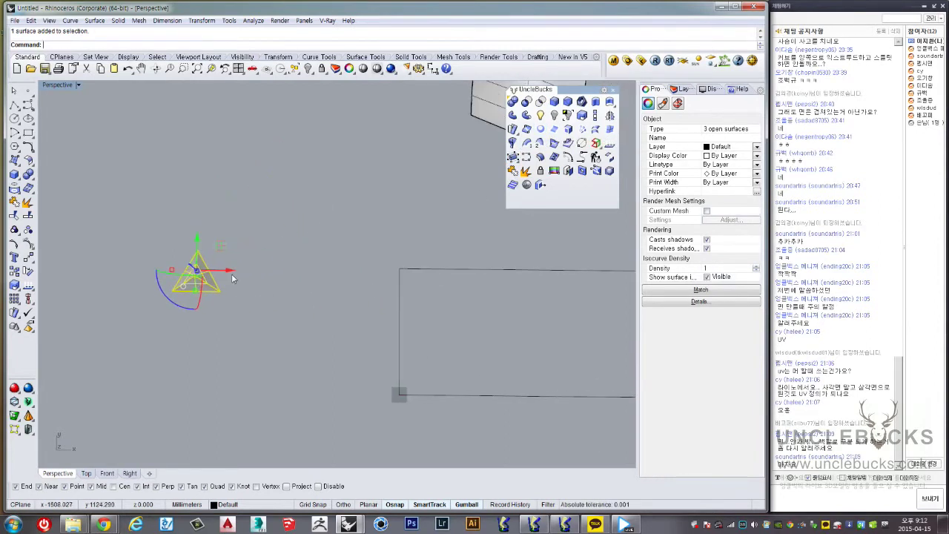
# Copy the pyramid faces aside, join them into one polysurface, and delete the wireframe curves
pyautogui.moveTo(218, 273); pyautogui.dragTo(307, 272)
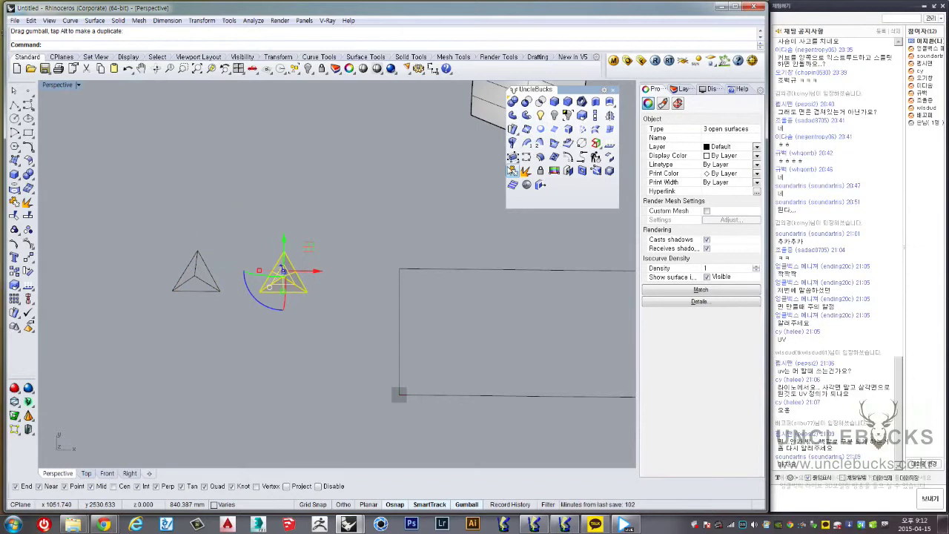
pyautogui.click(512, 171)
pyautogui.moveTo(229, 332); pyautogui.dragTo(173, 243)
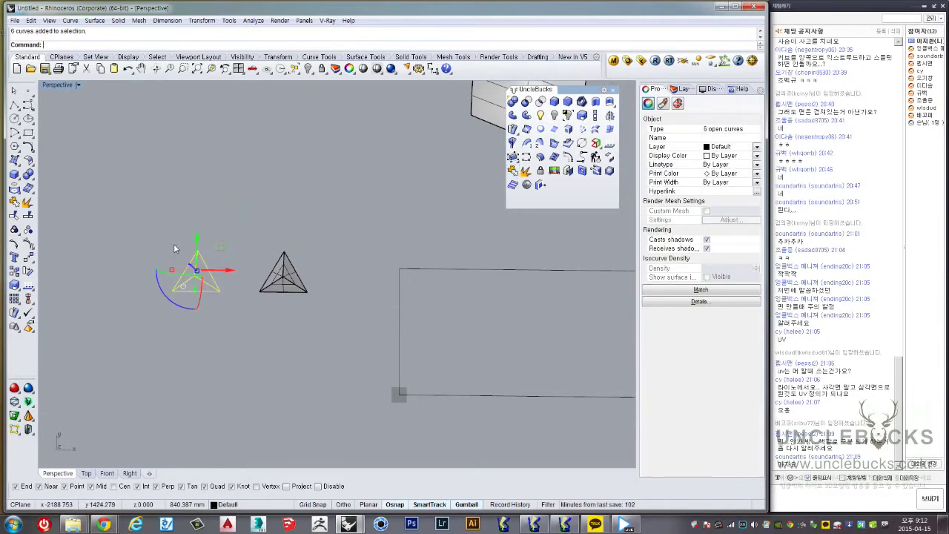
pyautogui.press('Delete')
pyautogui.click(271, 271)
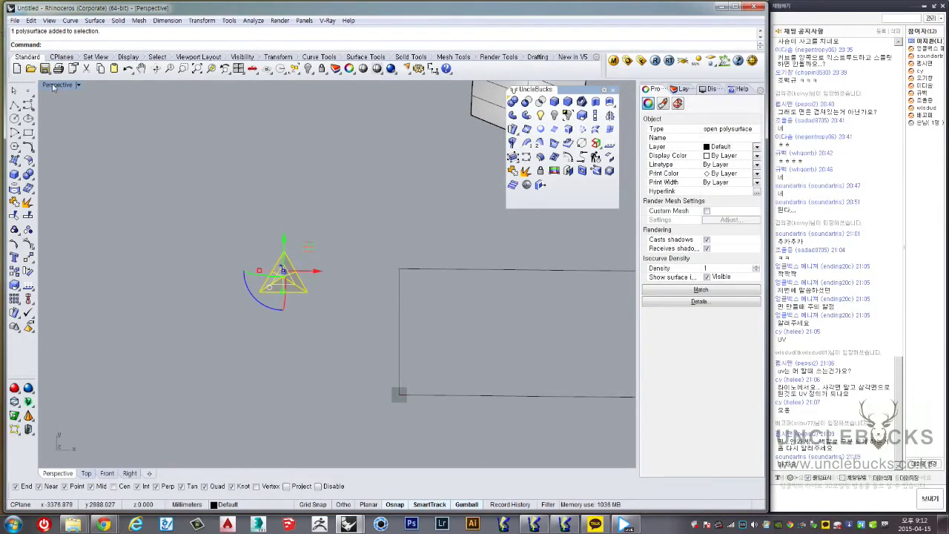
# In a maximized Top view, copy the tile, rotate it 180°, and snap it to the original's corner
pyautogui.doubleClick(52, 86)
pyautogui.doubleClick(49, 86)
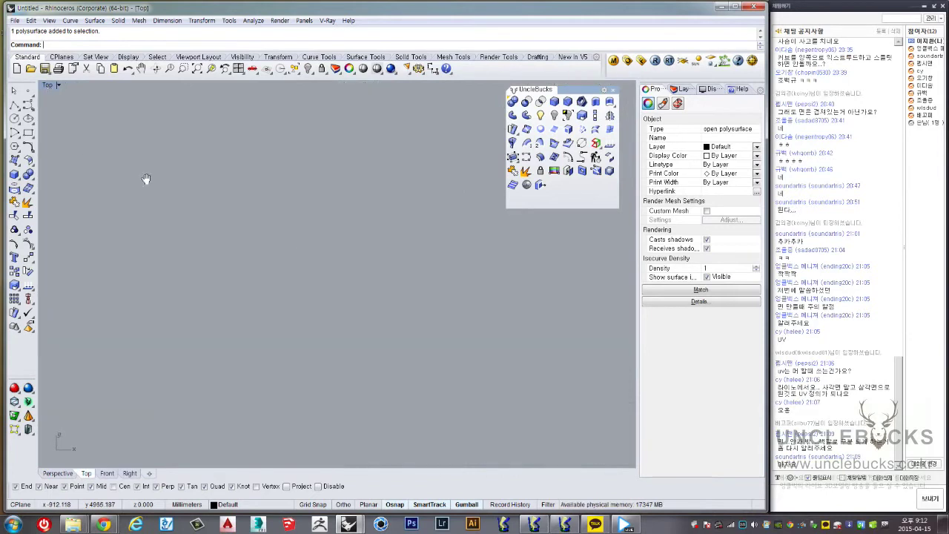
pyautogui.scroll(-3, 298, 249)
pyautogui.scroll(-3, 298, 249)
pyautogui.scroll(-2, 298, 249)
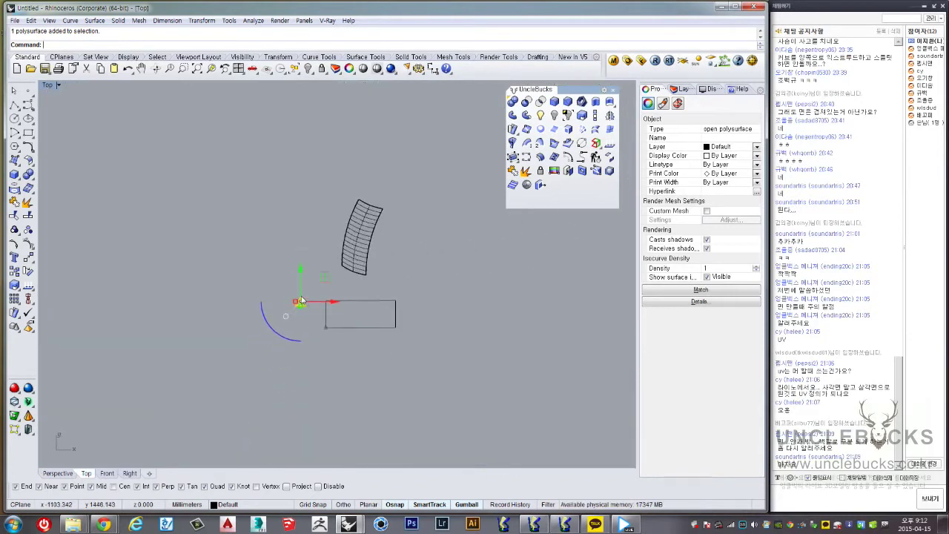
pyautogui.moveTo(302, 318); pyautogui.dragTo(384, 291, button='right')
pyautogui.moveTo(409, 292)
pyautogui.mouseDown()
pyautogui.moveTo(255, 273)
pyautogui.moveTo(279, 270)
pyautogui.mouseUp()
pyautogui.moveTo(342, 262); pyautogui.dragTo(416, 219)
pyautogui.press('alt')
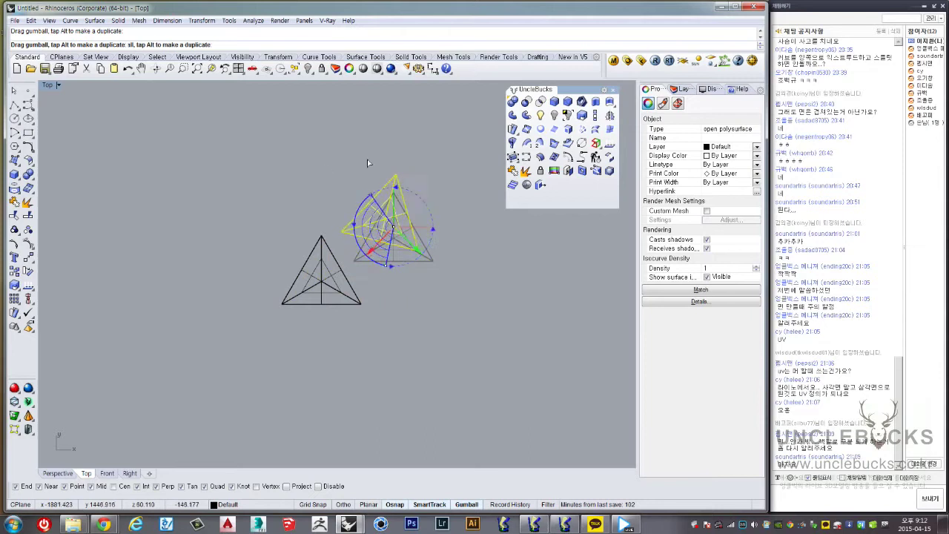
pyautogui.moveTo(360, 255); pyautogui.dragTo(407, 157)
pyautogui.moveTo(392, 272); pyautogui.dragTo(366, 318)
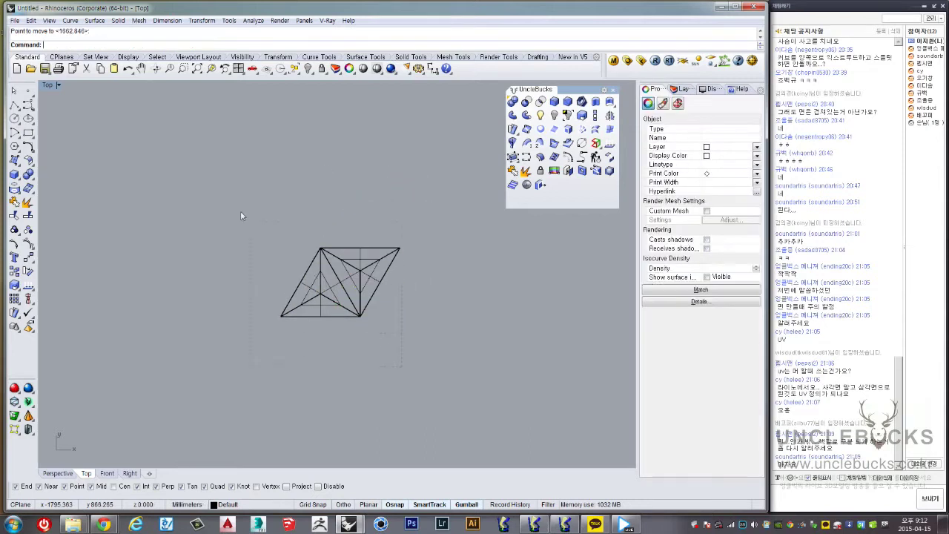
# Select both pyramid tiles as one rhombus-shaped pair
pyautogui.scroll(-2, 240, 210)
pyautogui.moveTo(240, 210); pyautogui.dragTo(599, 435)
pyautogui.moveTo(297, 265); pyautogui.dragTo(167, 267)
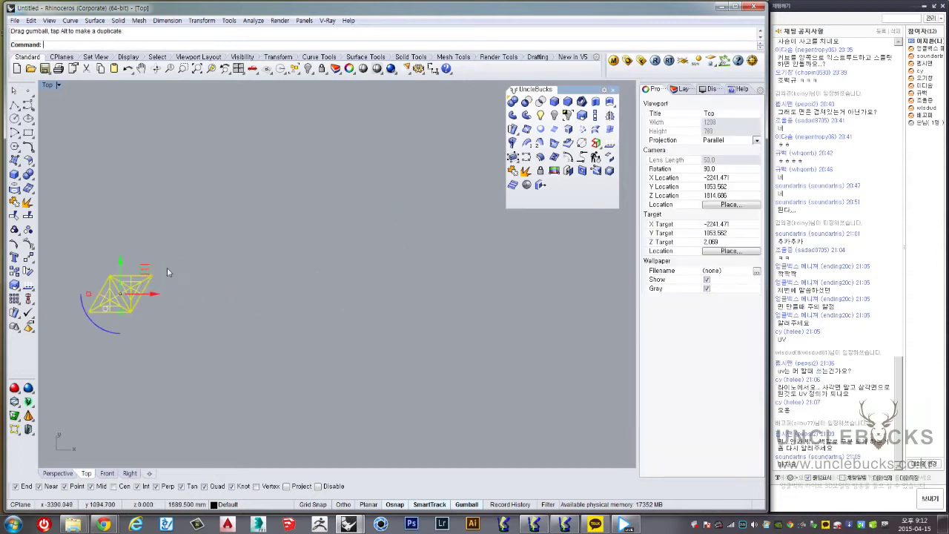
pyautogui.scroll(1, 271, 271)
# Array the tile pair 20 along X, 7 along Y and 1 along Z, picking the first cell corner
pyautogui.click(15, 298)
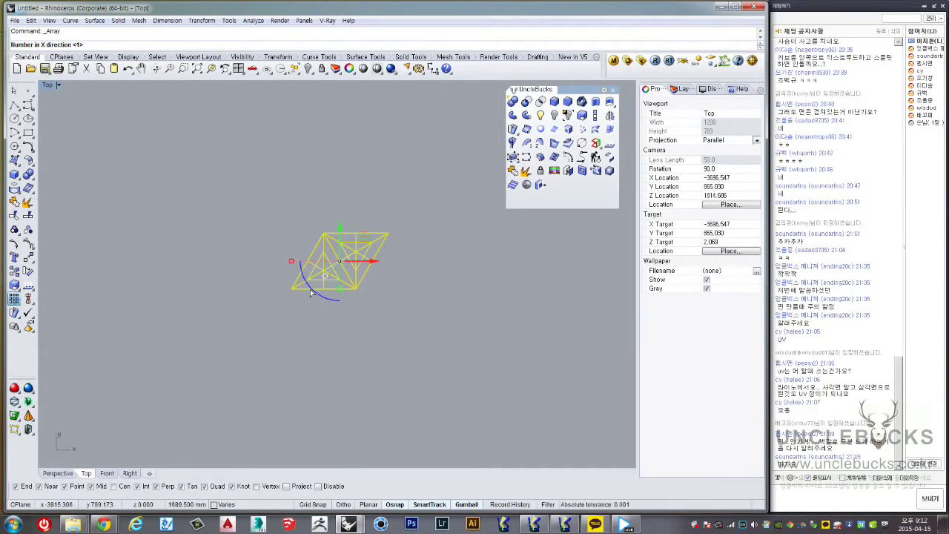
pyautogui.write('20')
pyautogui.press('Return')
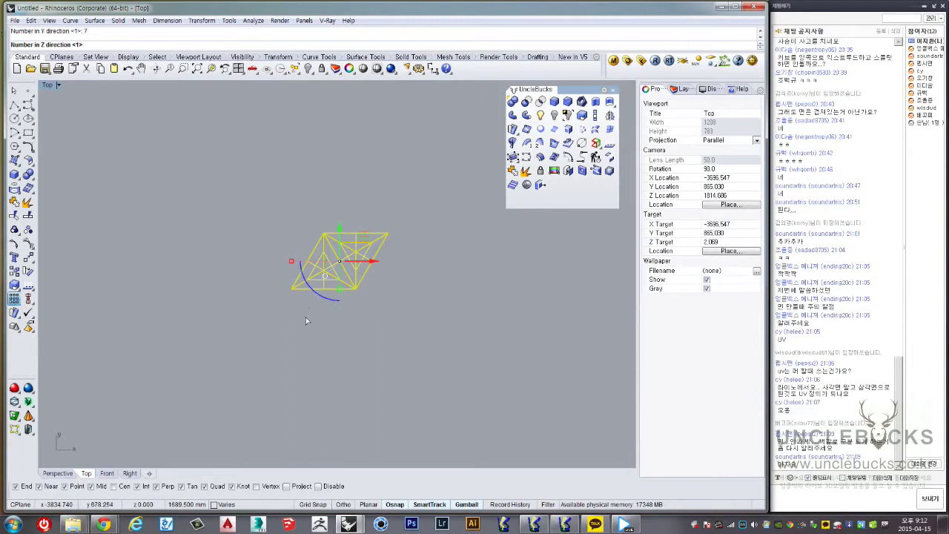
pyautogui.press('Return')
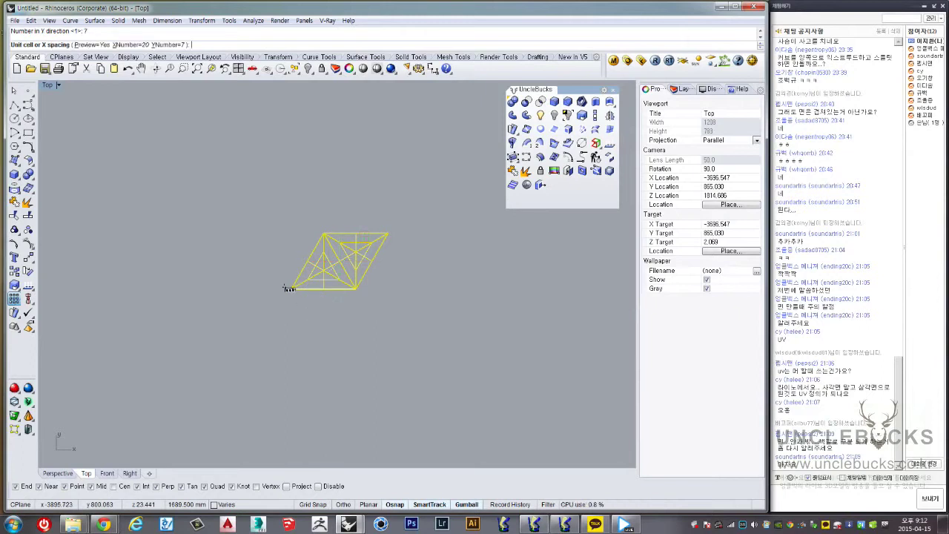
pyautogui.click(291, 288)
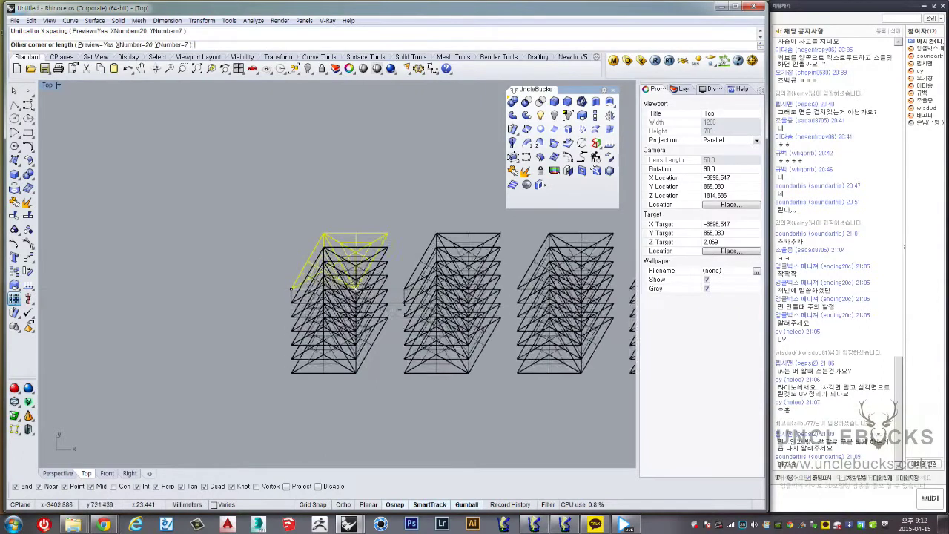
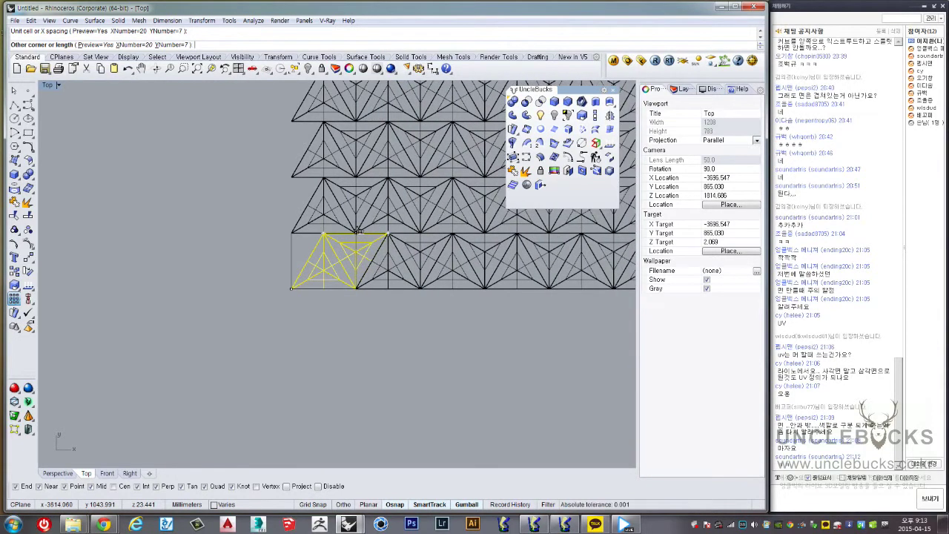
# Set the cell spacing and accept the 20 by 7 array of pyramid cells
pyautogui.click(357, 232)
pyautogui.press('Return')
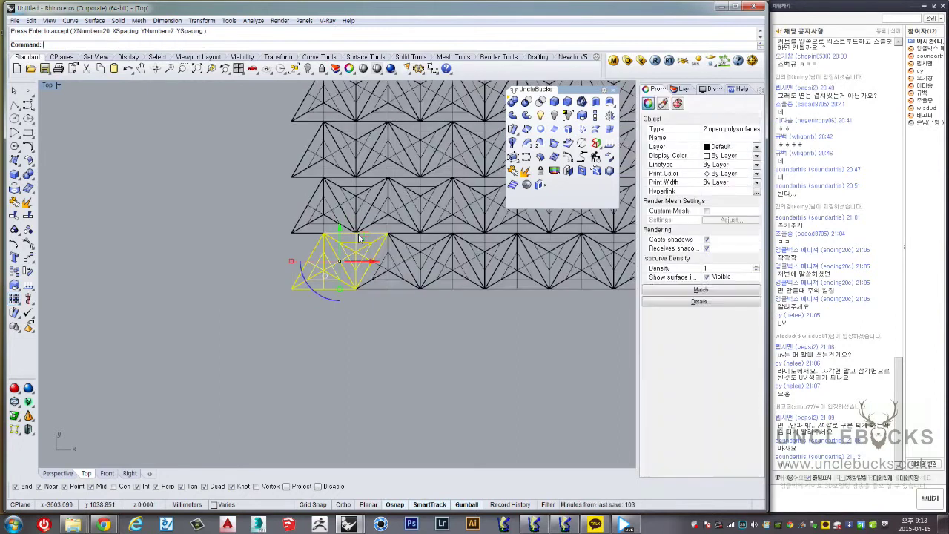
pyautogui.scroll(-2, 194, 340)
pyautogui.scroll(-3, 195, 340)
pyautogui.scroll(-2, 194, 340)
pyautogui.scroll(-2, 194, 339)
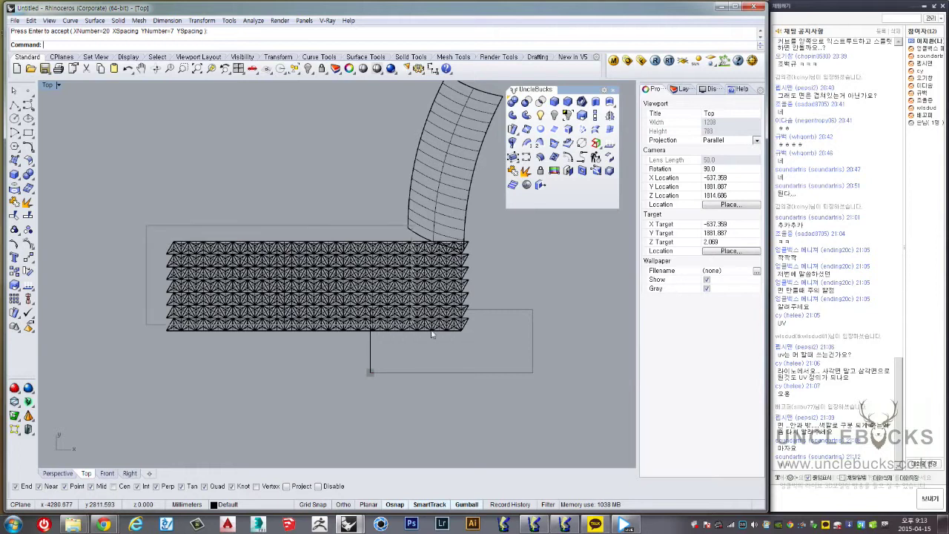
# Select all 280 arrayed pieces and drag the array down below the base rectangle
pyautogui.press('Return')
pyautogui.moveTo(461, 333); pyautogui.dragTo(429, 316, button='right')
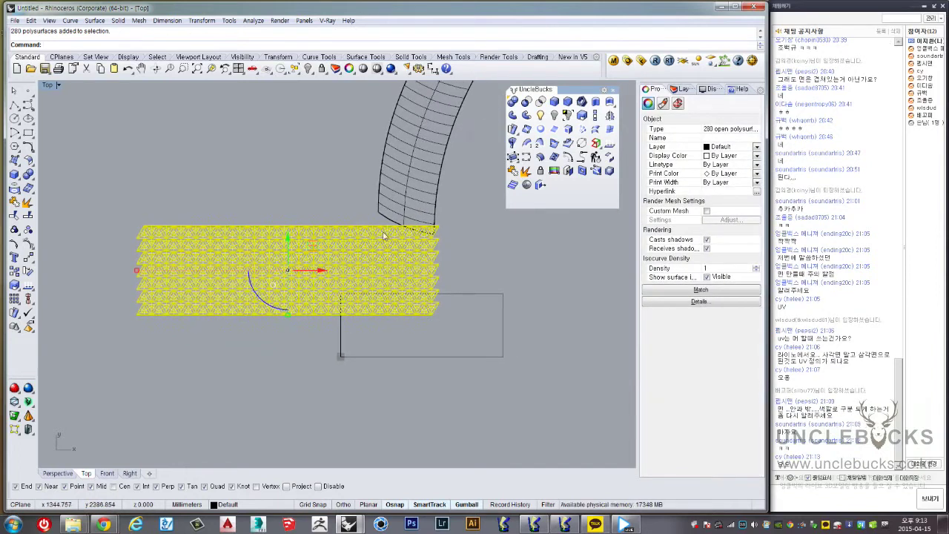
pyautogui.moveTo(310, 246); pyautogui.dragTo(367, 401)
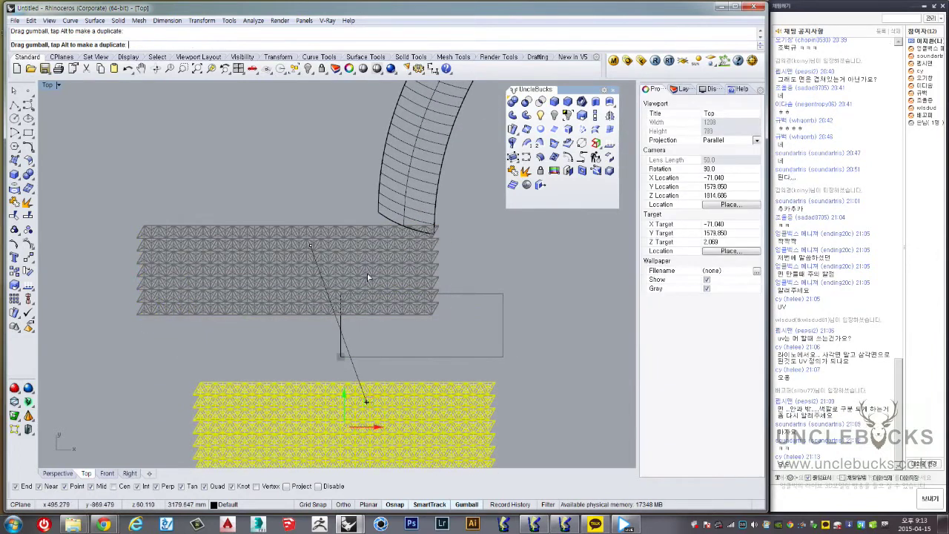
pyautogui.scroll(3, 300, 290)
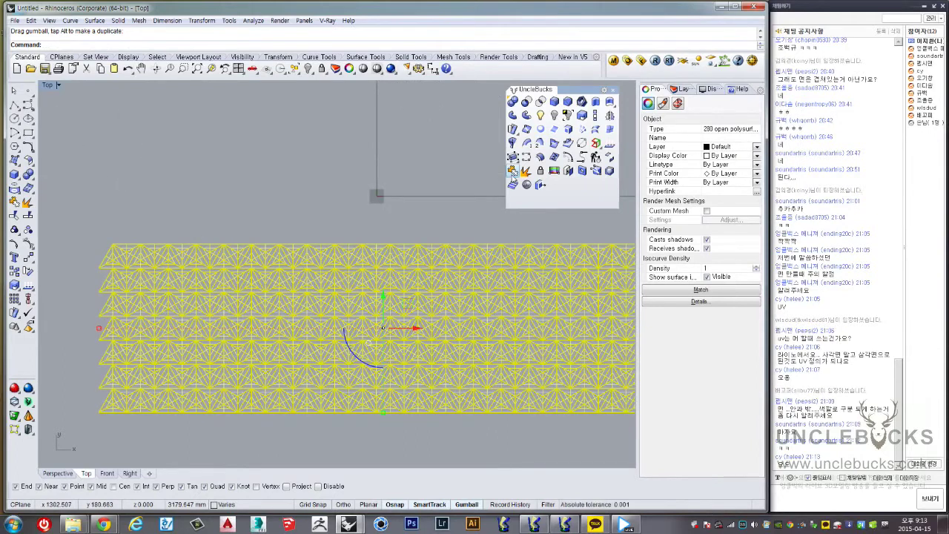
# Join the 280 pyramid pieces into one open polysurface and select it
pyautogui.press('Escape')
pyautogui.moveTo(148, 267); pyautogui.dragTo(76, 112)
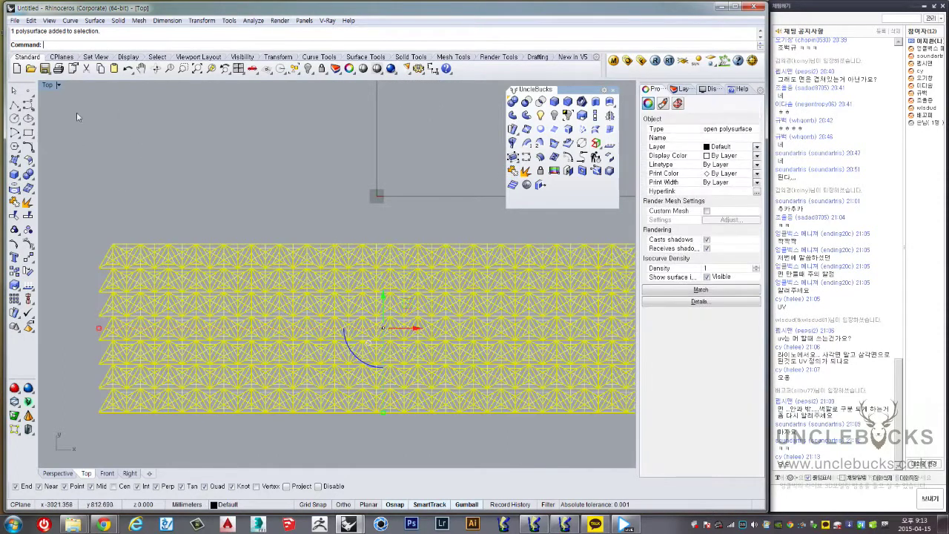
pyautogui.doubleClick(47, 86)
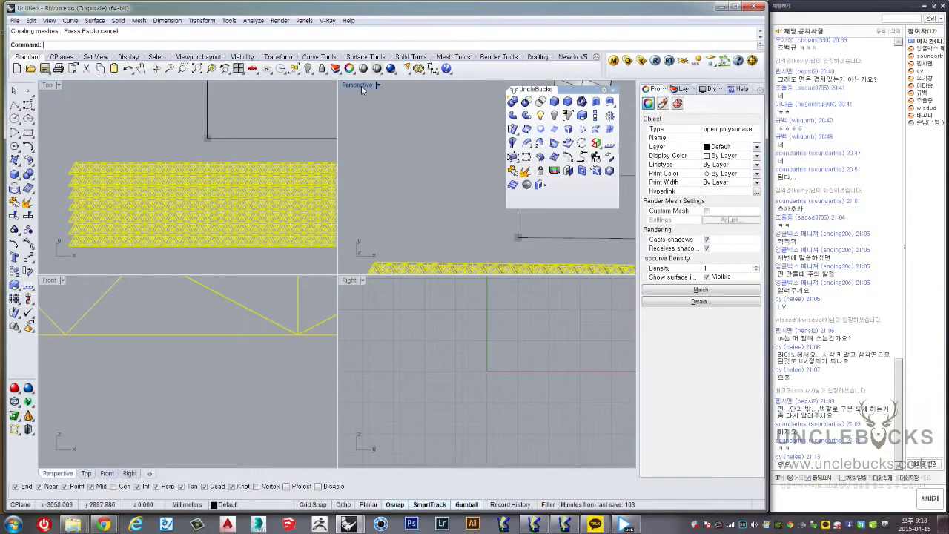
# Inspect the faceted relief in a maximized Perspective view, then return to a maximized Top view
pyautogui.doubleClick(362, 86)
pyautogui.scroll(-3, 315, 219)
pyautogui.moveTo(322, 227)
pyautogui.mouseDown(button='right')
pyautogui.moveTo(487, 284)
pyautogui.moveTo(342, 310)
pyautogui.moveTo(365, 406)
pyautogui.moveTo(379, 339)
pyautogui.moveTo(356, 319)
pyautogui.moveTo(285, 338)
pyautogui.mouseUp(button='right')
pyautogui.press('Escape')
pyautogui.scroll(3, 487, 284)
pyautogui.scroll(3, 342, 310)
pyautogui.scroll(3, 343, 310)
pyautogui.click(356, 318)
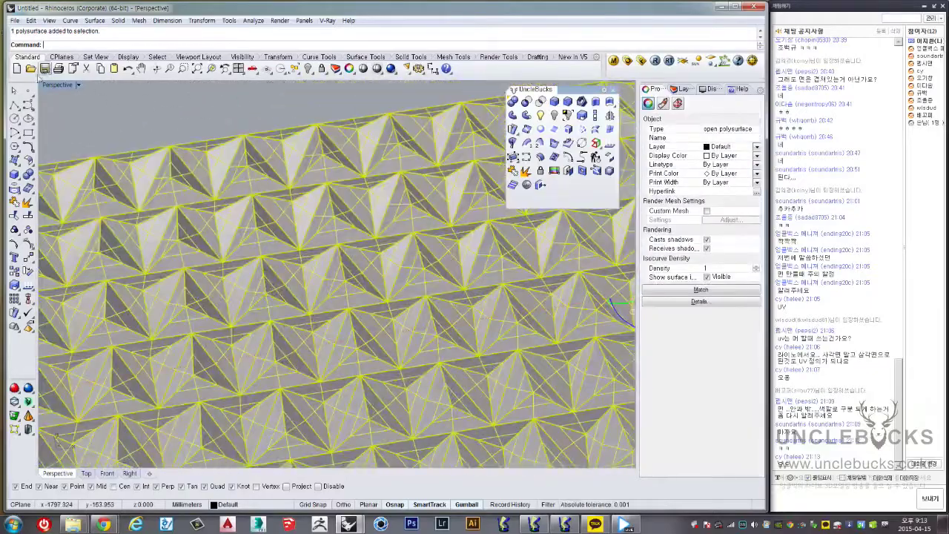
pyautogui.doubleClick(52, 85)
pyautogui.doubleClick(46, 86)
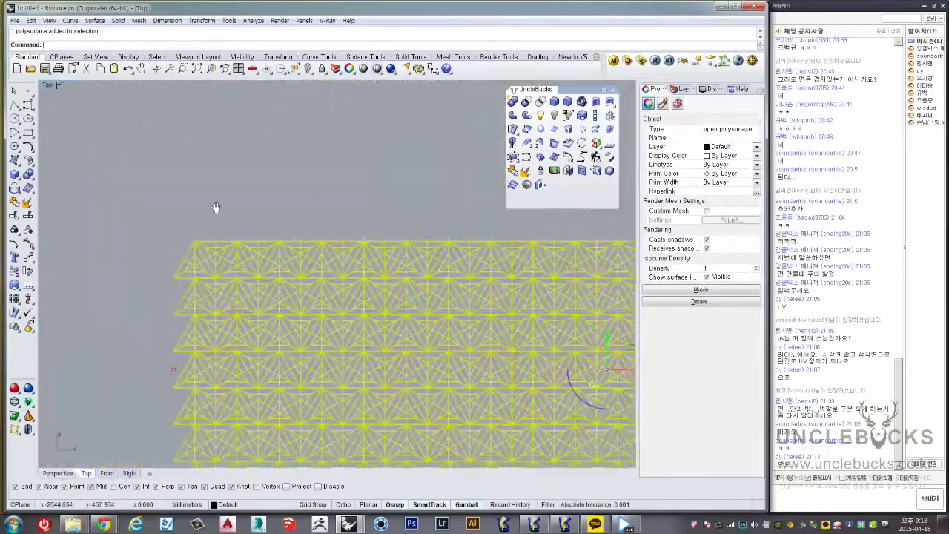
# Frame the pyramid array in the Top view and cancel the unfinished line
pyautogui.scroll(-2, 200, 177)
pyautogui.moveTo(430, 156); pyautogui.dragTo(175, 242, button='right')
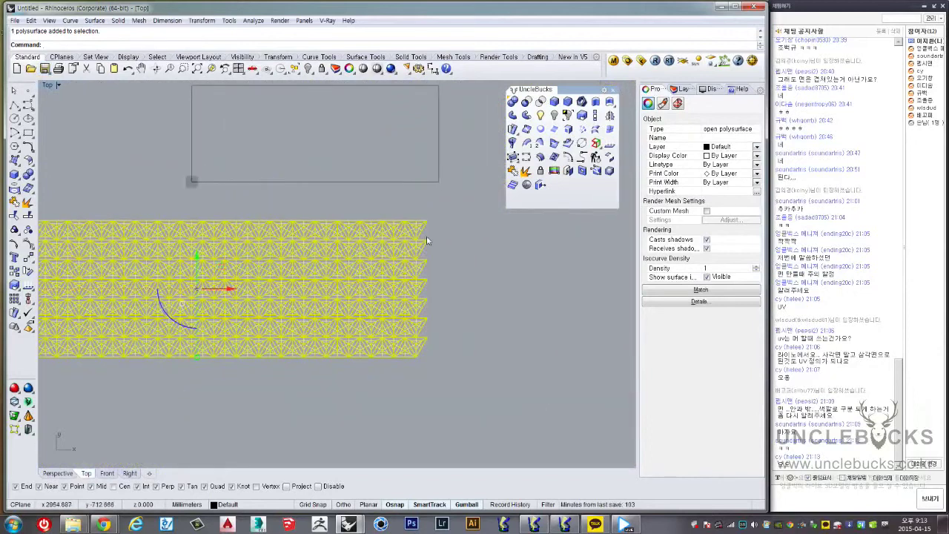
pyautogui.moveTo(416, 228); pyautogui.dragTo(515, 230, button='right')
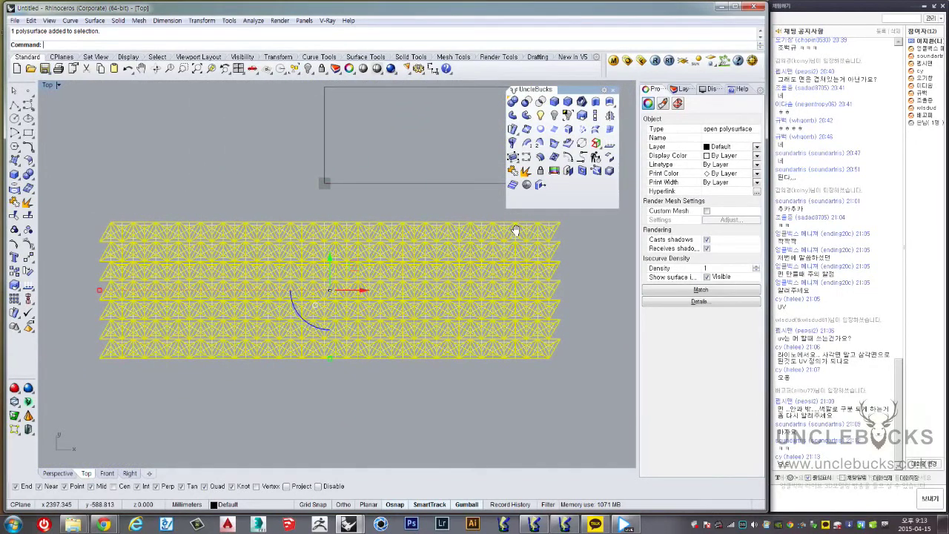
pyautogui.moveTo(515, 230); pyautogui.dragTo(518, 234, button='right')
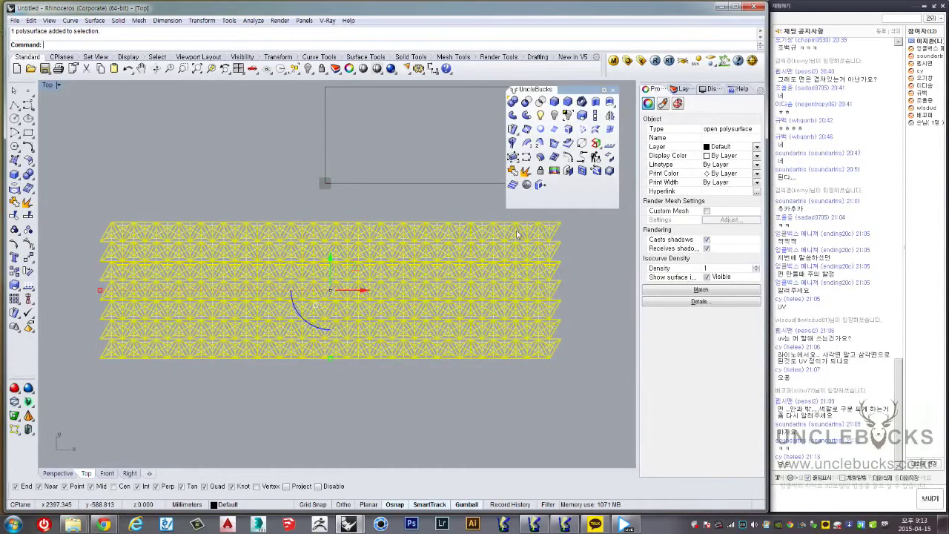
pyautogui.scroll(5, 125, 259)
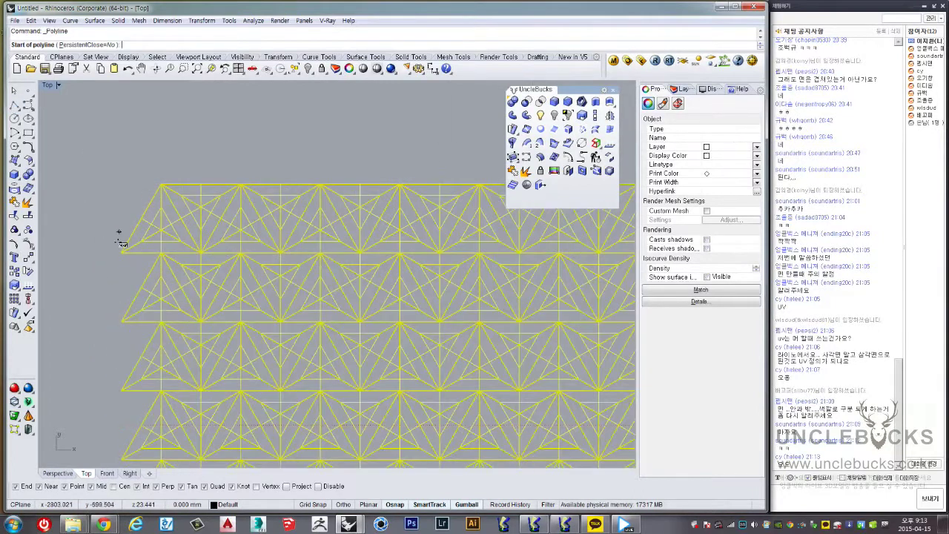
pyautogui.scroll(3, 123, 248)
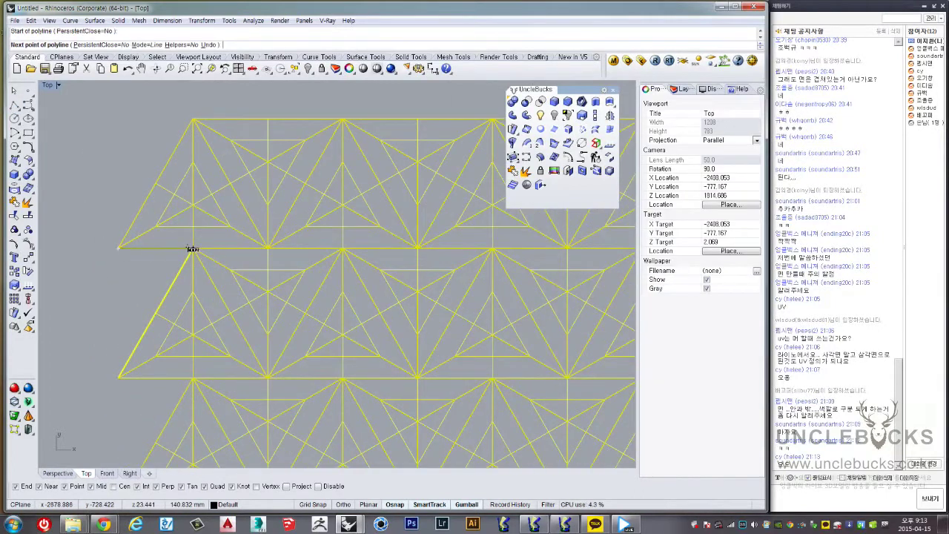
pyautogui.press('Escape')
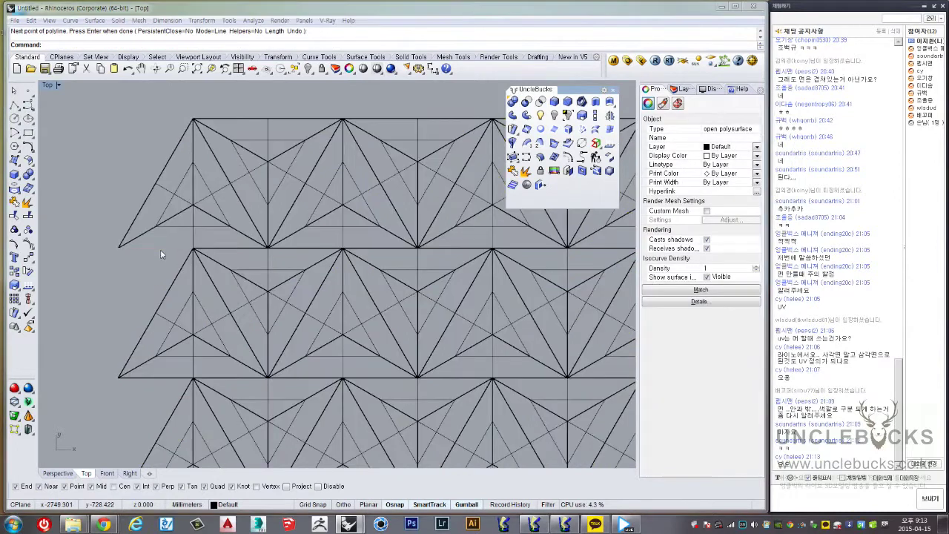
# Draw a vertical polyline from the pattern's left corner down its left edge
pyautogui.click(160, 249)
pyautogui.click(197, 280)
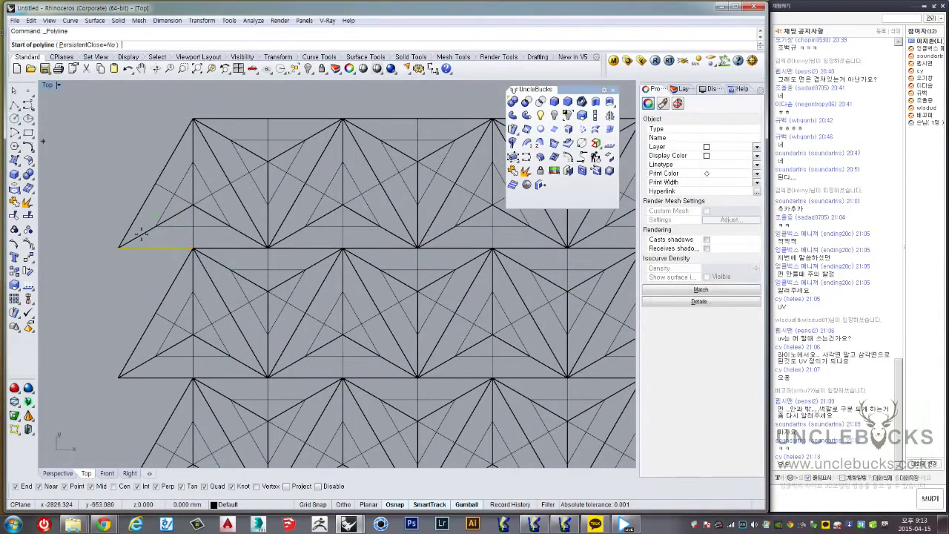
pyautogui.scroll(-2, 158, 250)
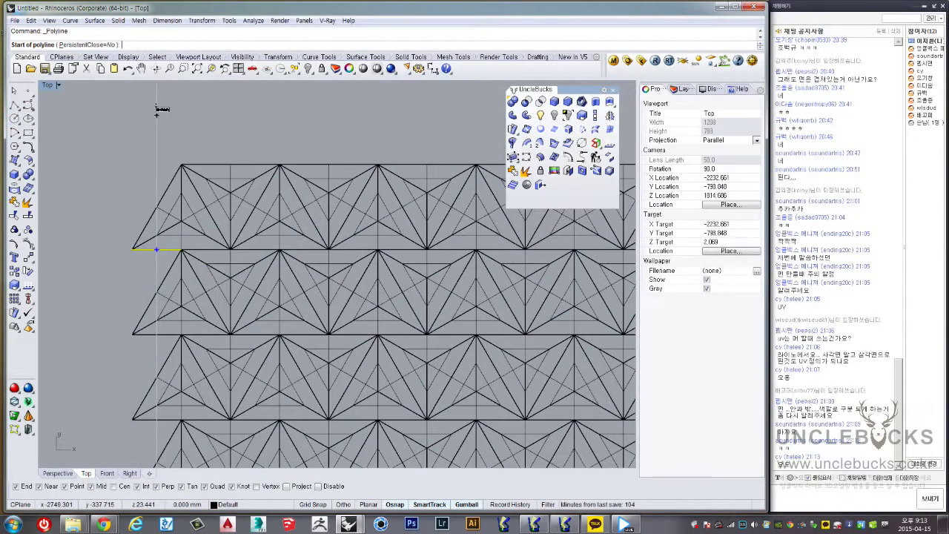
pyautogui.scroll(-3, 160, 109)
pyautogui.scroll(-3, 159, 104)
pyautogui.scroll(-3, 156, 103)
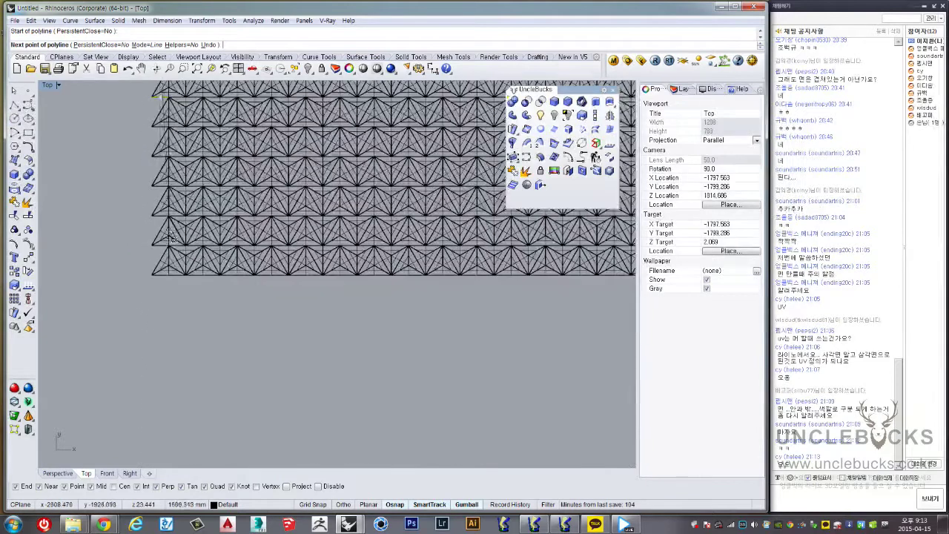
pyautogui.press('Return')
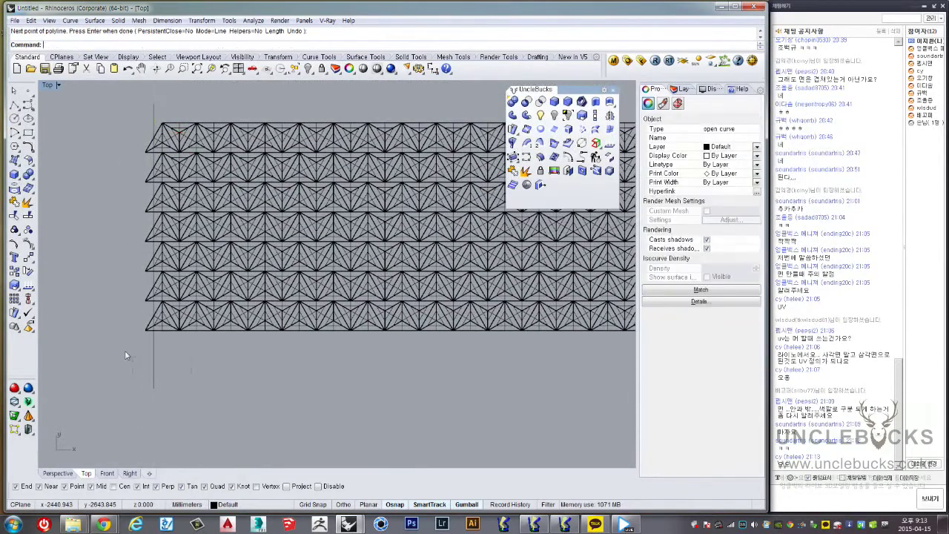
pyautogui.moveTo(152, 343); pyautogui.dragTo(140, 430, button='right')
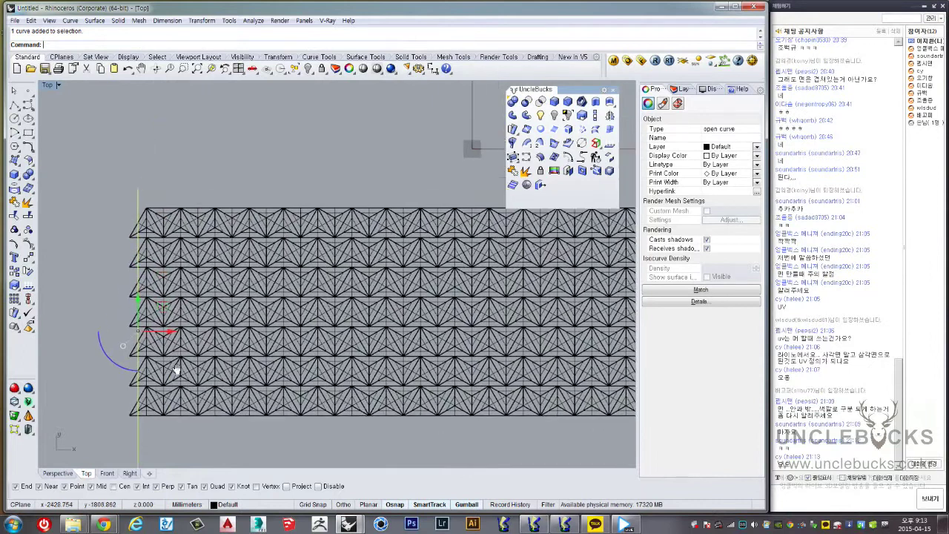
# Move the vertical cutting line onto the pattern's corner point
pyautogui.scroll(-1, 134, 241)
pyautogui.scroll(-2, 193, 252)
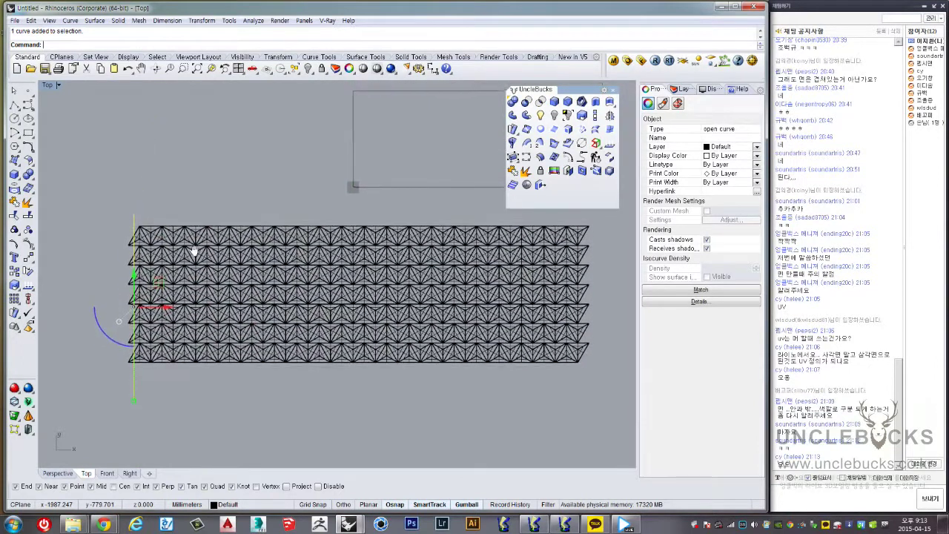
pyautogui.scroll(-1, 192, 252)
pyautogui.scroll(-1, 195, 258)
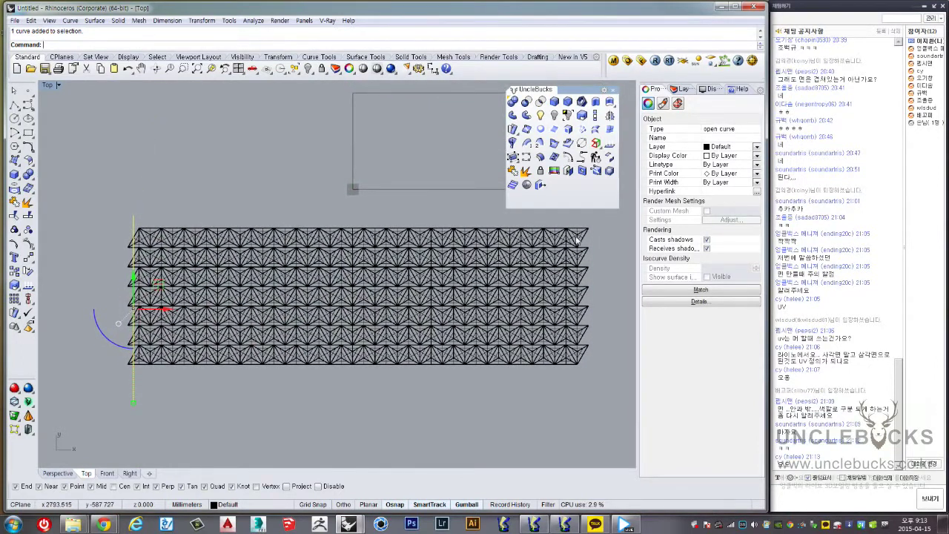
pyautogui.scroll(2, 227, 287)
pyautogui.scroll(2, 215, 252)
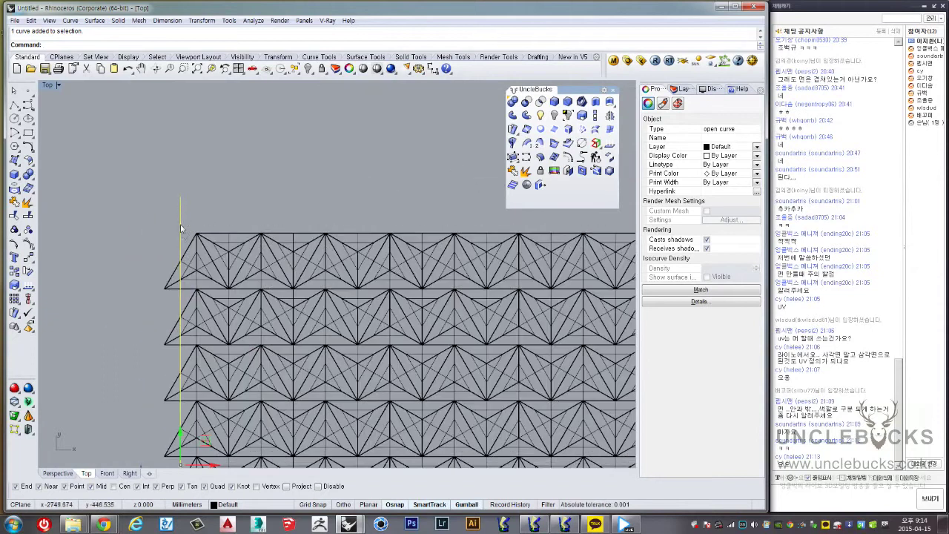
pyautogui.scroll(1, 198, 198)
pyautogui.scroll(2, 183, 204)
pyautogui.write('m')
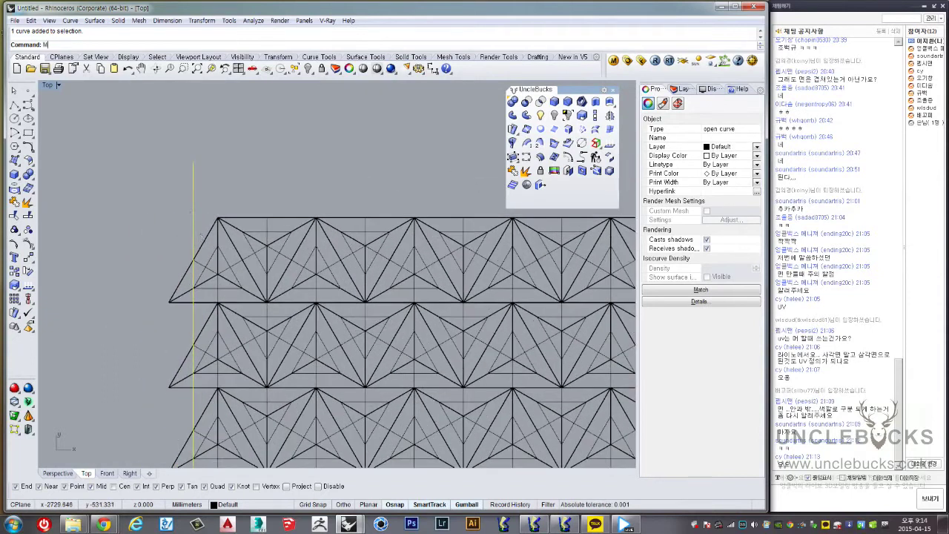
pyautogui.press('Return')
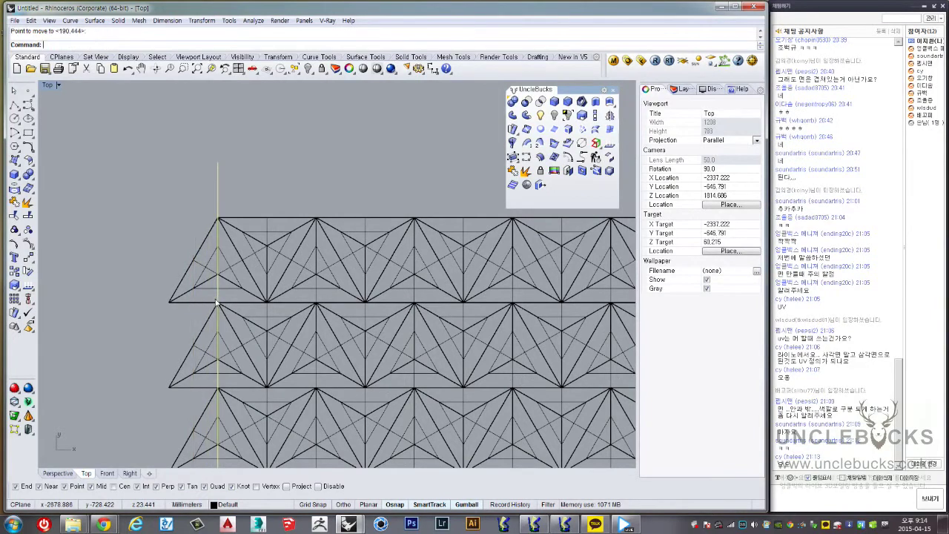
pyautogui.click(217, 302)
pyautogui.scroll(-3, 216, 302)
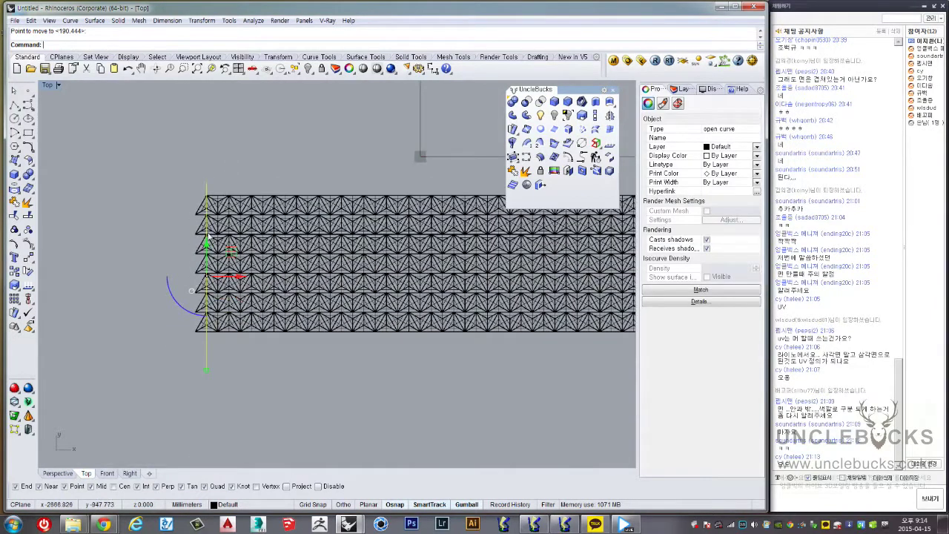
pyautogui.scroll(-1, 198, 245)
pyautogui.scroll(1, 189, 234)
pyautogui.scroll(1, 178, 219)
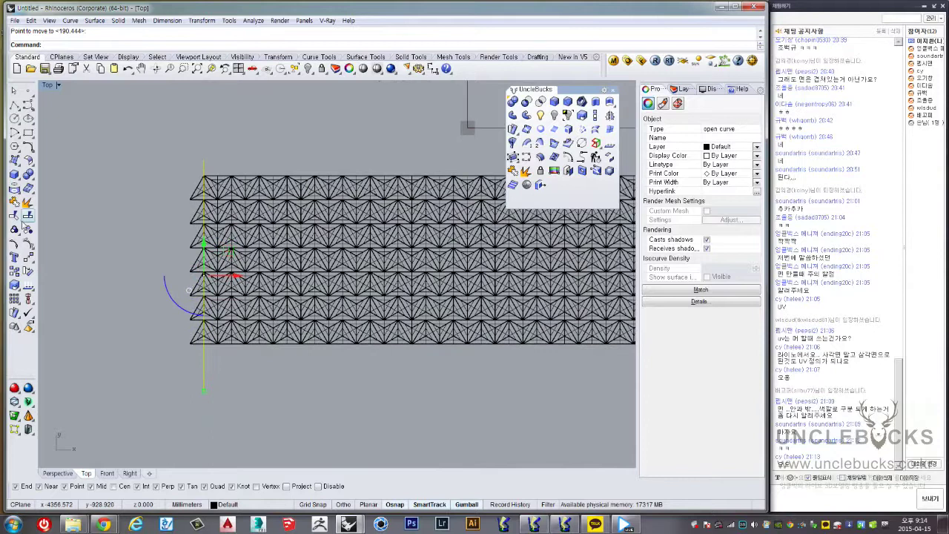
# Trim away the pattern's jagged left edge against the vertical line
pyautogui.click(16, 216)
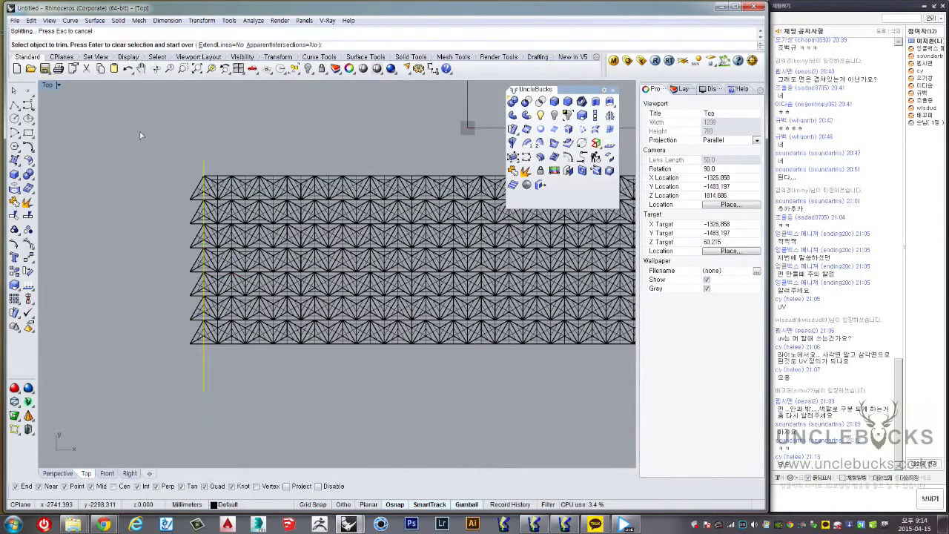
pyautogui.moveTo(198, 179); pyautogui.dragTo(180, 222, button='right')
pyautogui.rightClick(196, 200)
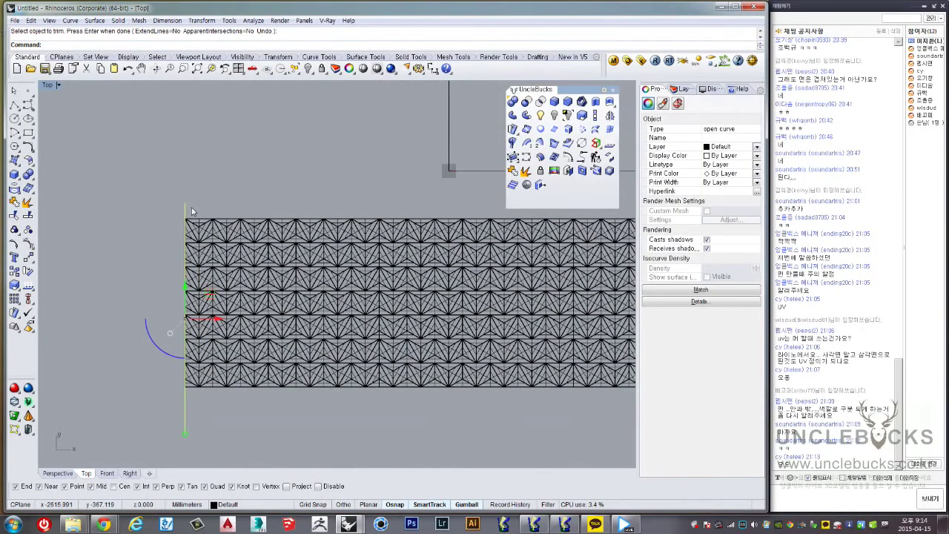
# Move the trimmed pattern to a new position and pan toward its ragged right edge
pyautogui.click(185, 213)
pyautogui.moveTo(442, 227); pyautogui.dragTo(112, 269, button='right')
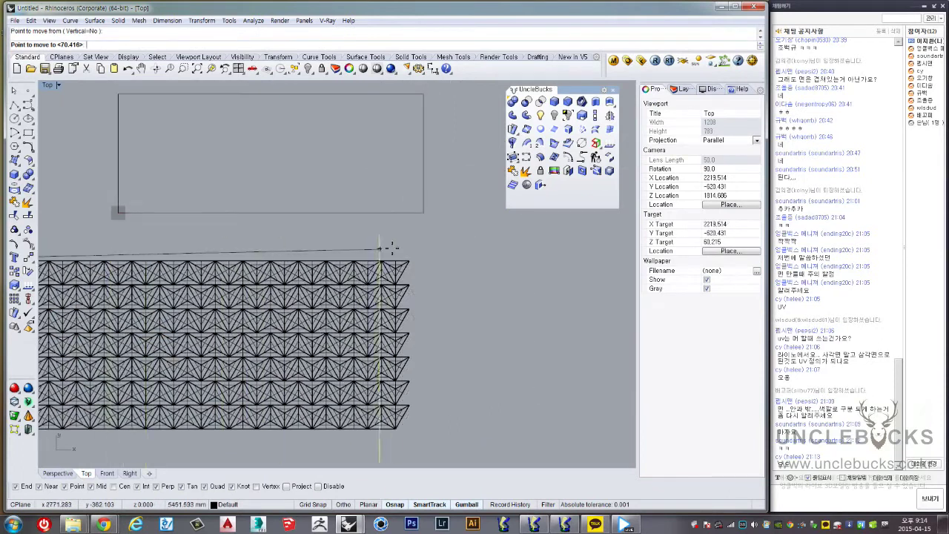
pyautogui.click(396, 264)
pyautogui.moveTo(396, 264); pyautogui.dragTo(370, 205, button='right')
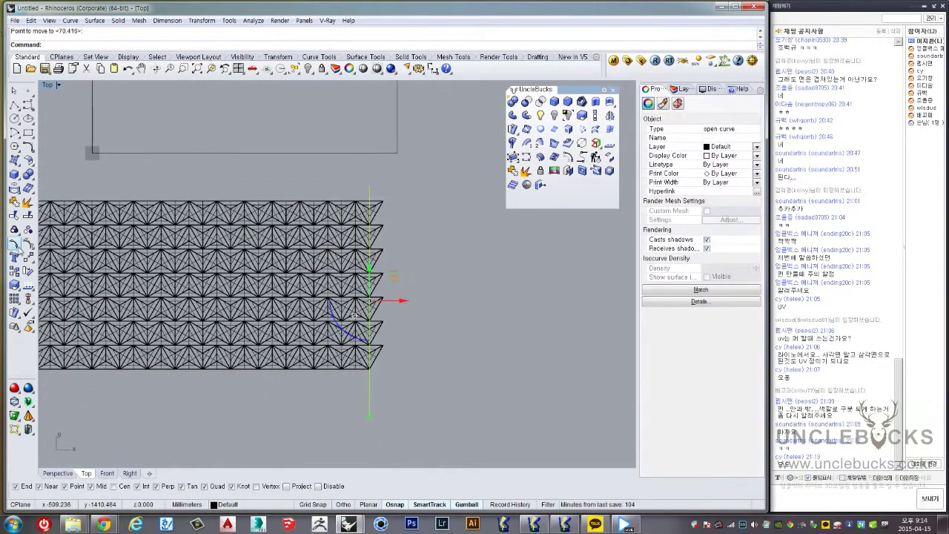
pyautogui.click(404, 300)
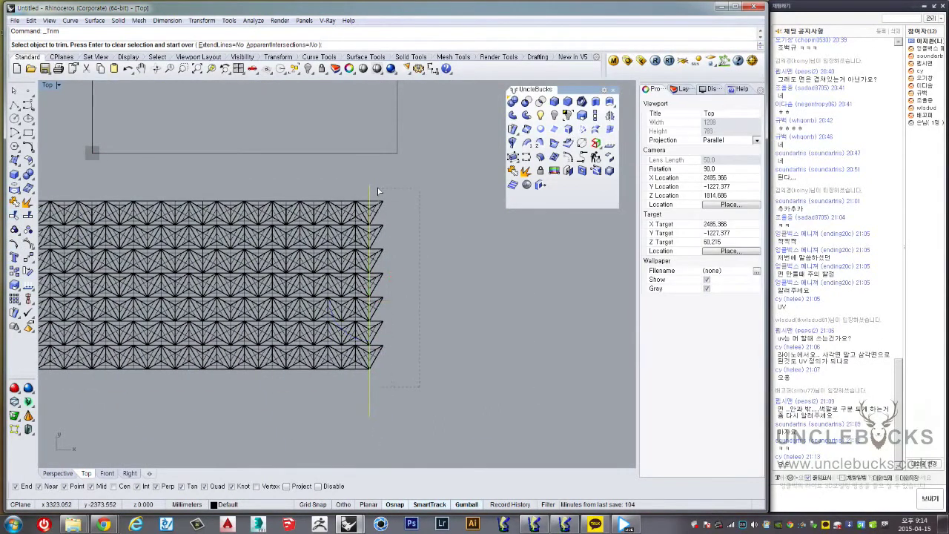
pyautogui.moveTo(371, 191); pyautogui.dragTo(430, 240, button='right')
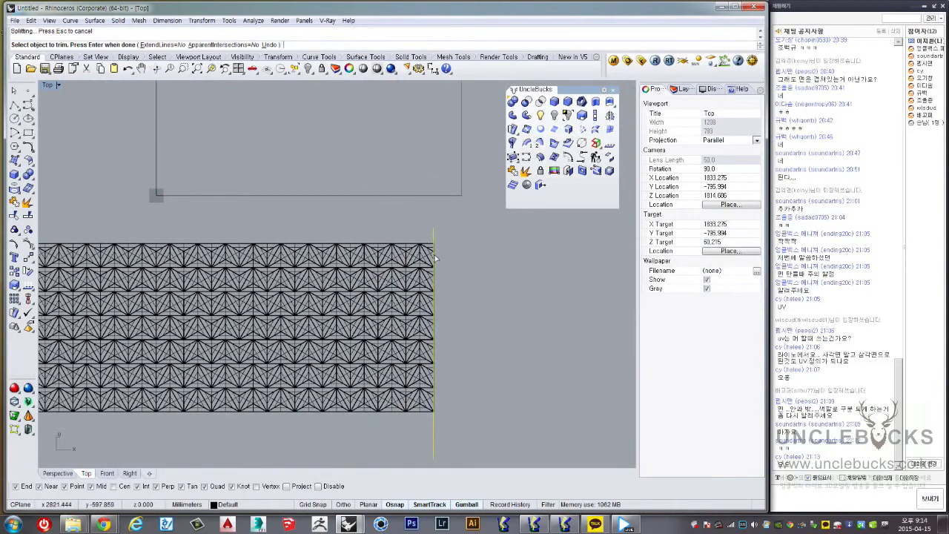
pyautogui.press('Escape')
# Move the trimmed panel so its corner sits on the base rectangle's corner
pyautogui.click(428, 271)
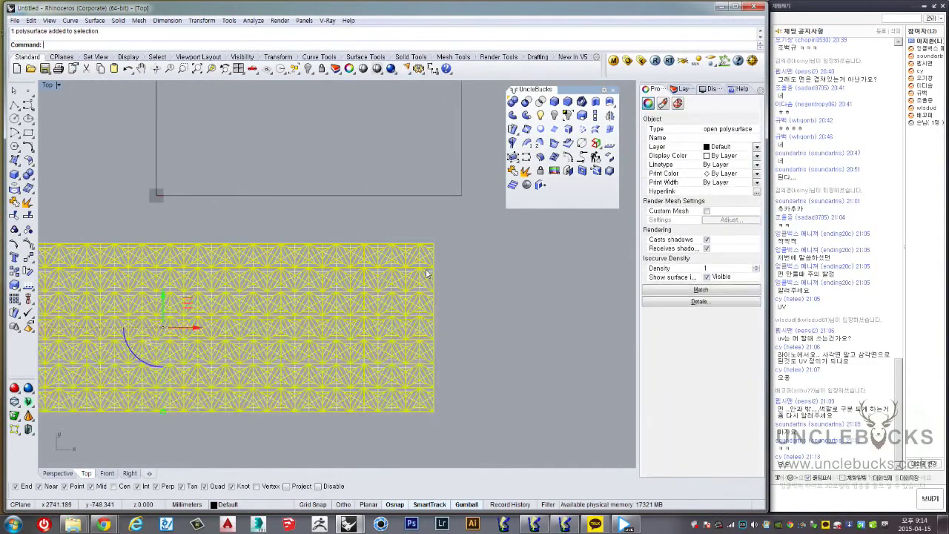
pyautogui.moveTo(427, 275); pyautogui.dragTo(258, 349, button='right')
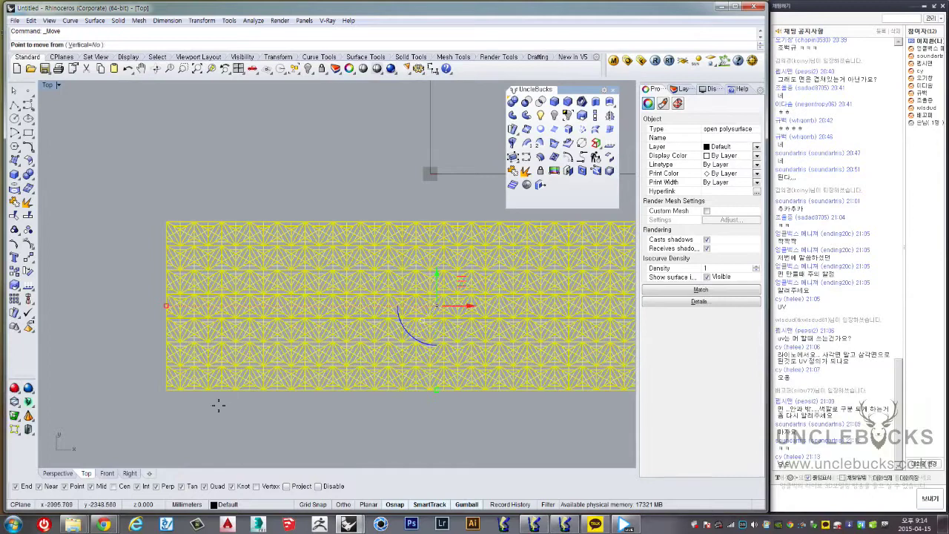
pyautogui.click(169, 389)
pyautogui.moveTo(233, 423); pyautogui.dragTo(281, 390, button='right')
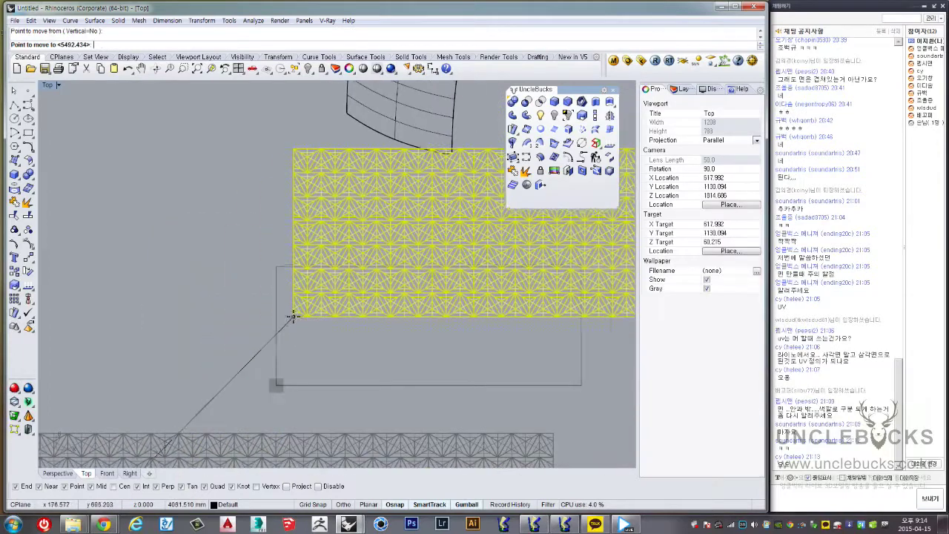
pyautogui.click(280, 390)
pyautogui.scroll(-2, 327, 291)
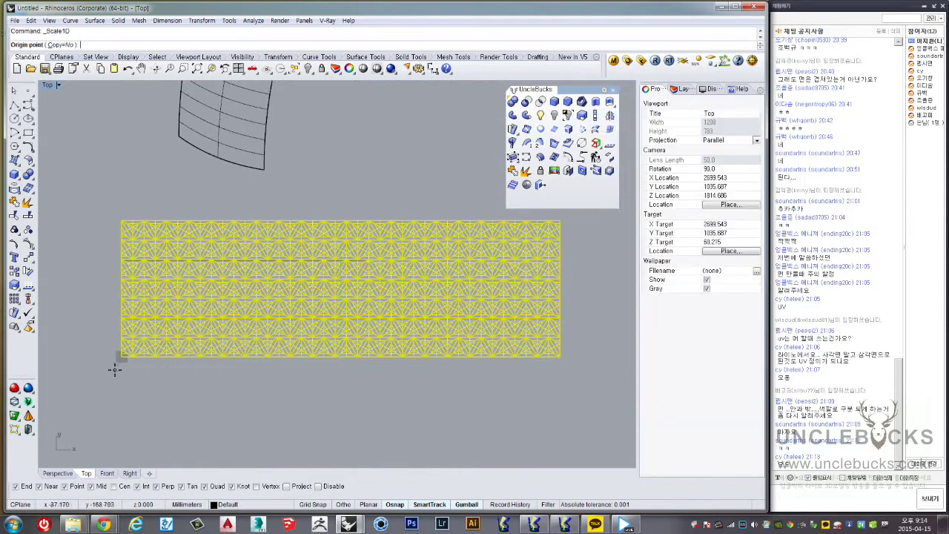
# Stretch the panel in one direction with Scale1D to match the rectangle's width
pyautogui.click(558, 356)
pyautogui.scroll(5, 363, 356)
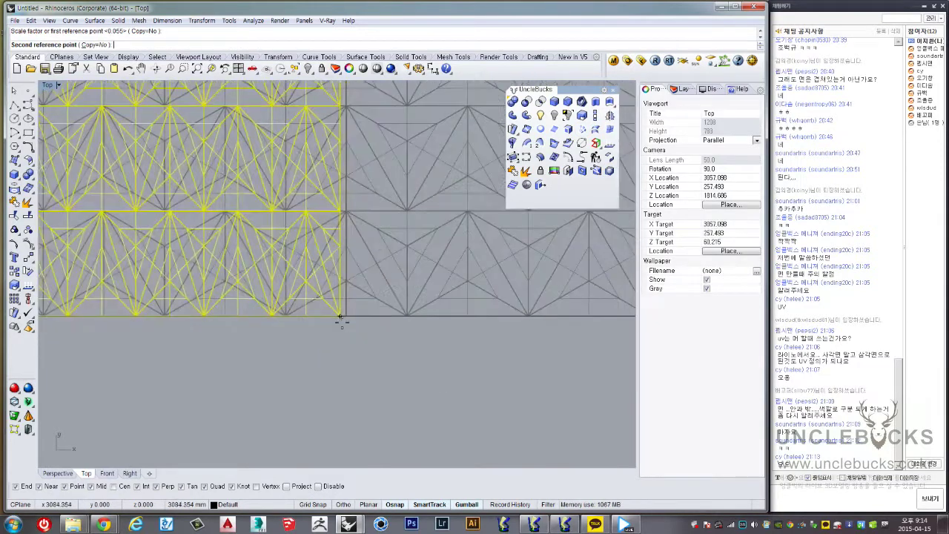
pyautogui.click(341, 319)
pyautogui.scroll(-3, 356, 304)
pyautogui.scroll(-2, 378, 334)
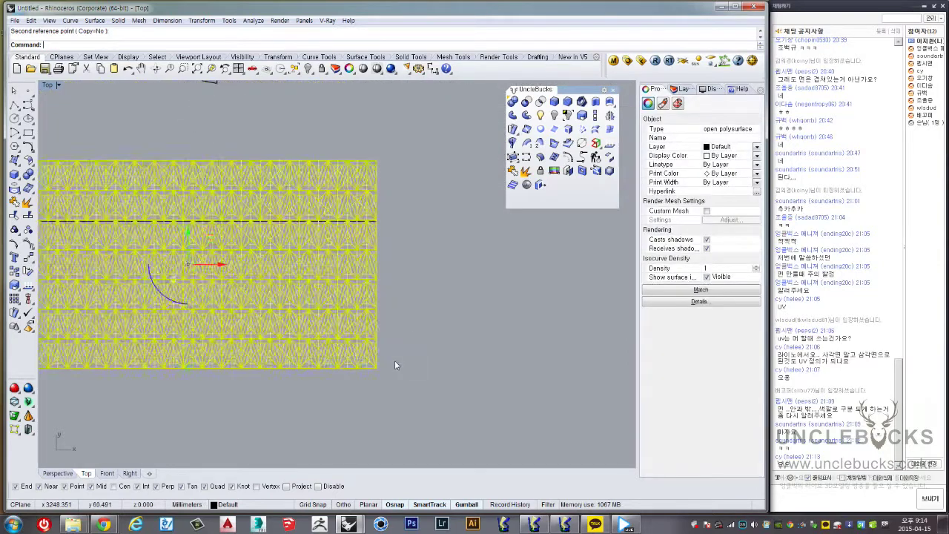
# Stretch the panel again with Scale1D to fill the rectangle's height
pyautogui.press('Return')
pyautogui.click(373, 109)
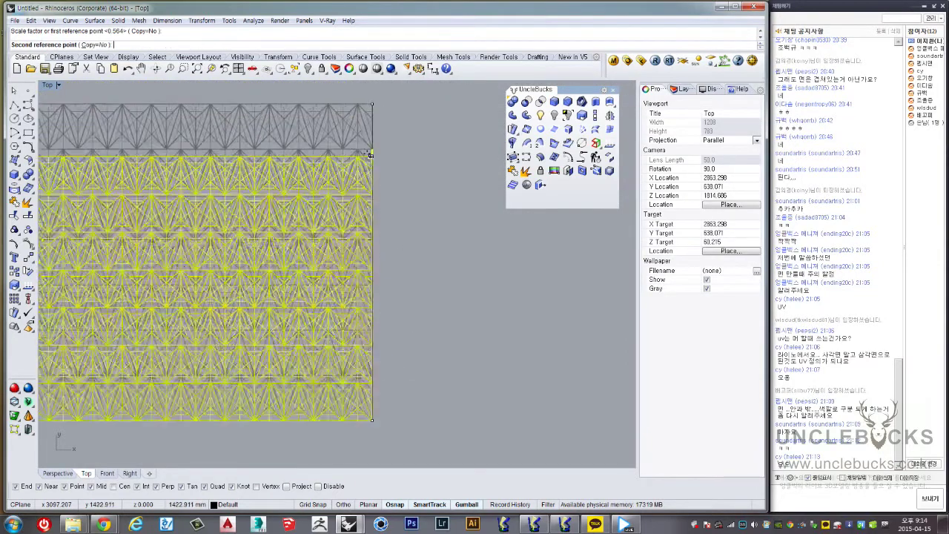
pyautogui.scroll(3, 374, 222)
pyautogui.scroll(3, 371, 245)
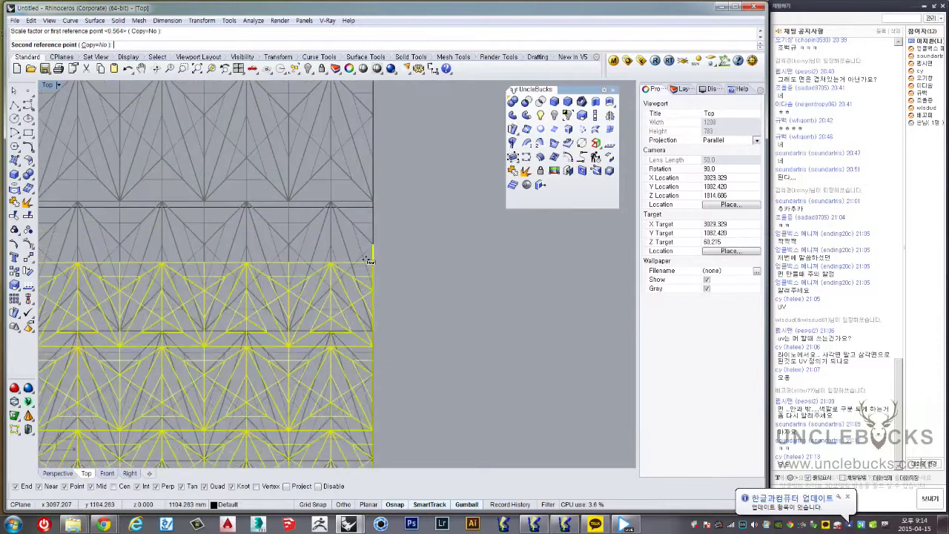
pyautogui.click(377, 206)
pyautogui.scroll(-3, 377, 206)
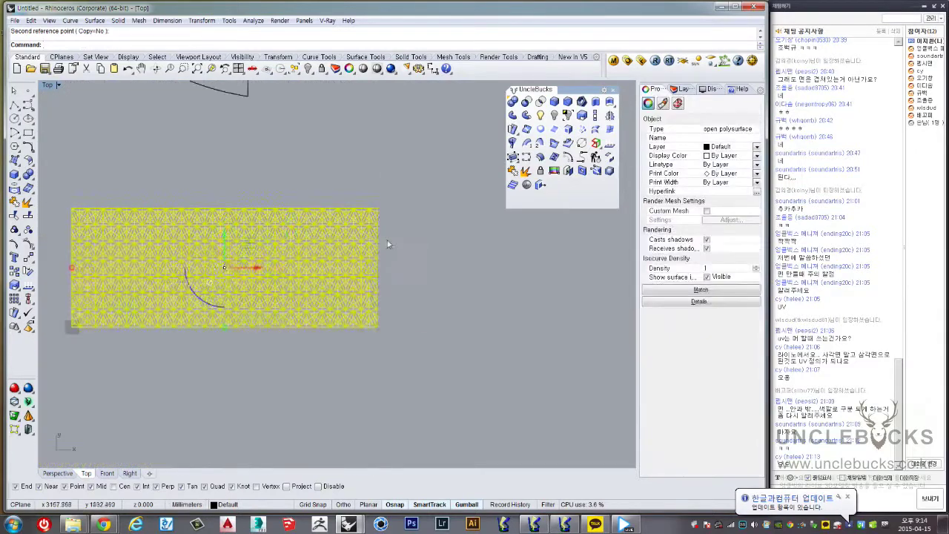
pyautogui.scroll(-2, 445, 297)
# Drag the panel down and right, off the base rectangle
pyautogui.click(462, 306)
pyautogui.click(360, 291)
pyautogui.scroll(-2, 360, 292)
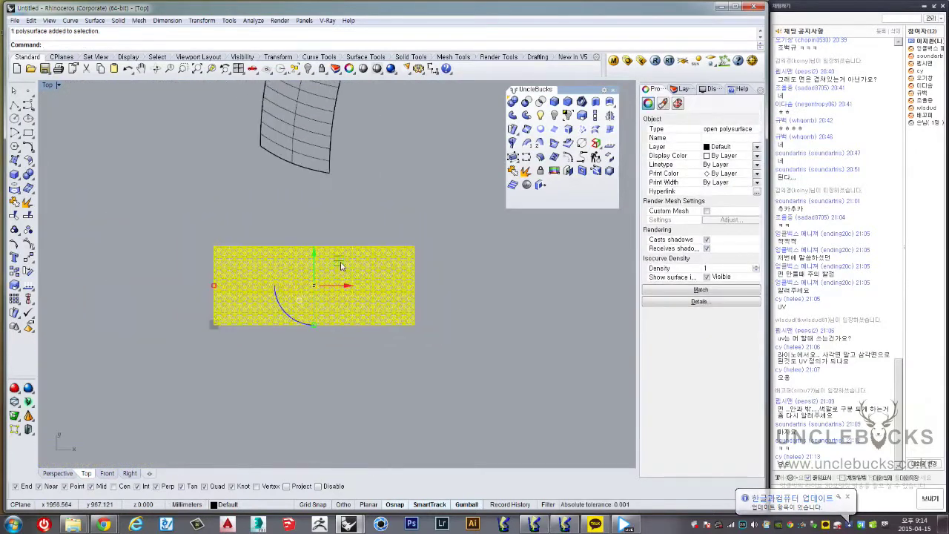
pyautogui.moveTo(338, 284)
pyautogui.mouseDown()
pyautogui.moveTo(498, 398)
pyautogui.moveTo(452, 308)
pyautogui.mouseUp()
pyautogui.click(452, 307)
pyautogui.scroll(2, 187, 297)
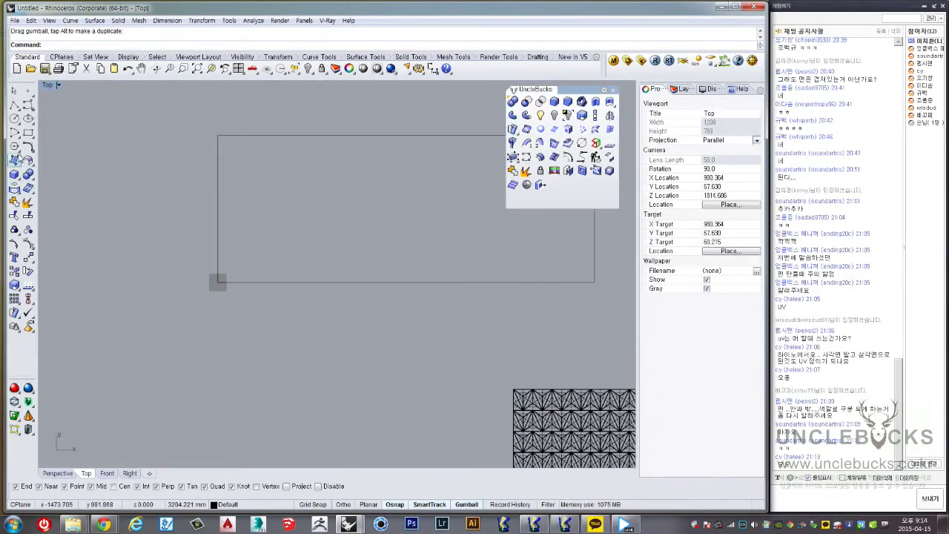
# Create a flat base plane across the rectangle's corners
pyautogui.click(18, 163)
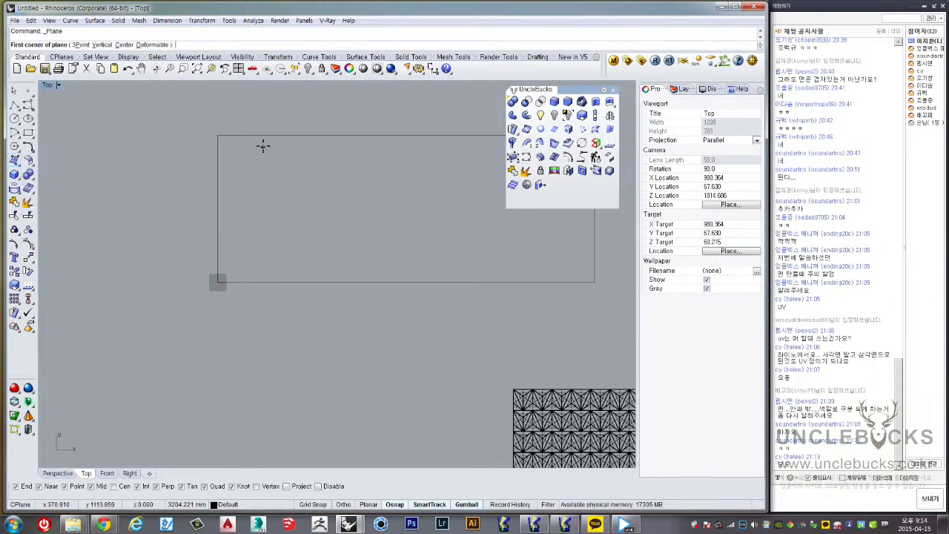
pyautogui.moveTo(520, 295); pyautogui.dragTo(407, 314, button='right')
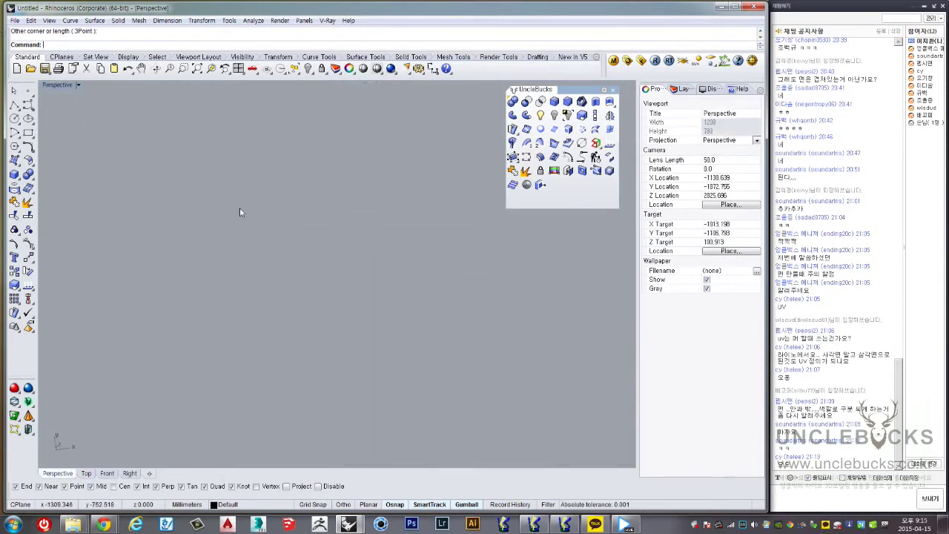
pyautogui.moveTo(269, 227); pyautogui.dragTo(307, 313, button='right')
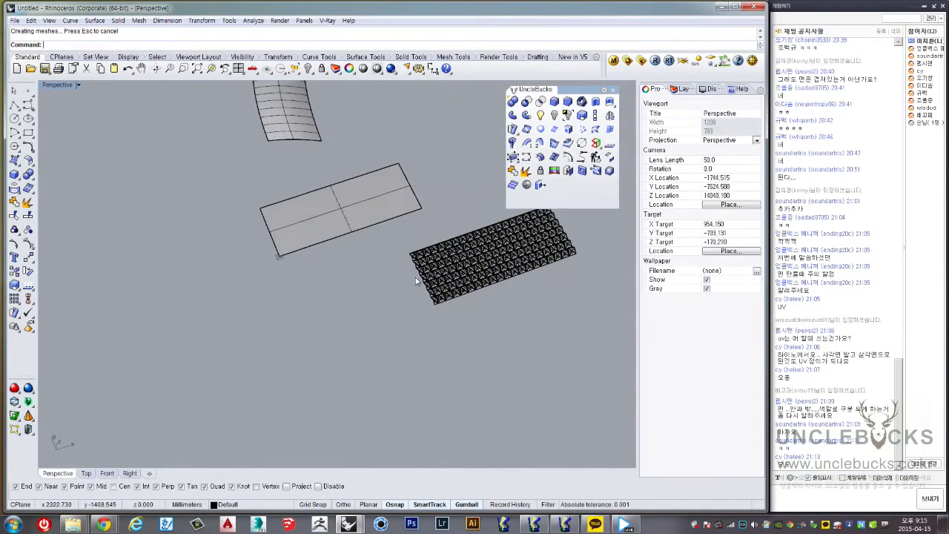
# Move the pyramid panel from its corner onto the base plane's corner
pyautogui.click(443, 299)
pyautogui.scroll(2, 443, 299)
pyautogui.scroll(2, 429, 303)
pyautogui.scroll(2, 434, 293)
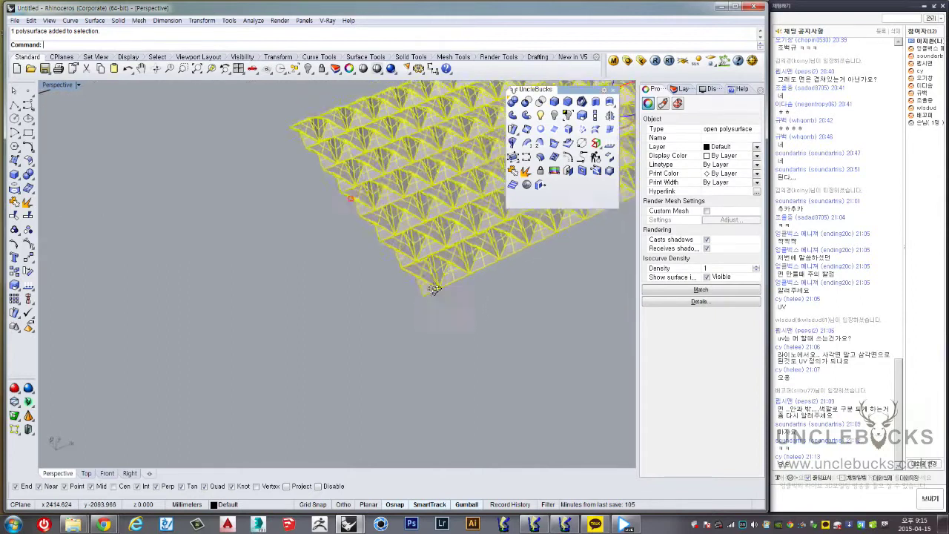
pyautogui.scroll(2, 437, 285)
pyautogui.scroll(2, 438, 280)
pyautogui.write('m')
pyautogui.press('Return')
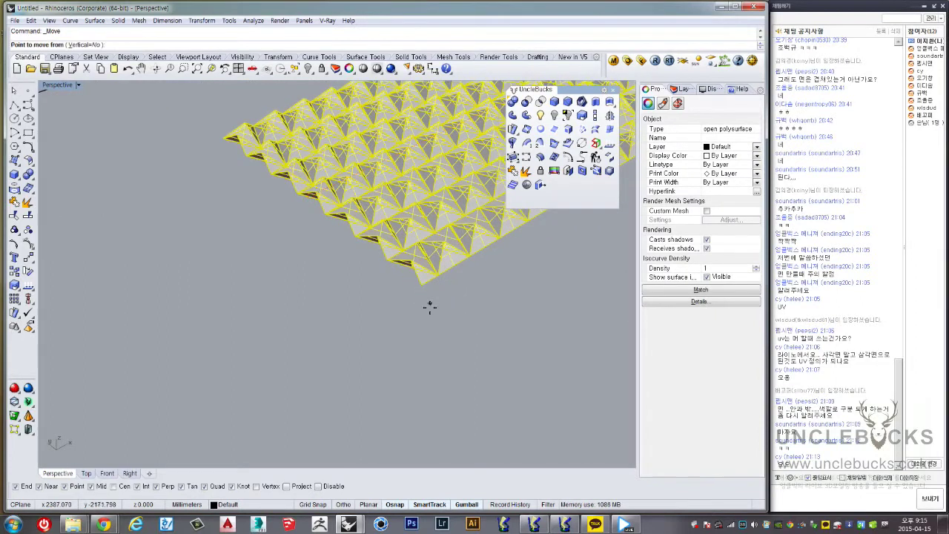
pyautogui.click(421, 284)
pyautogui.scroll(-3, 375, 286)
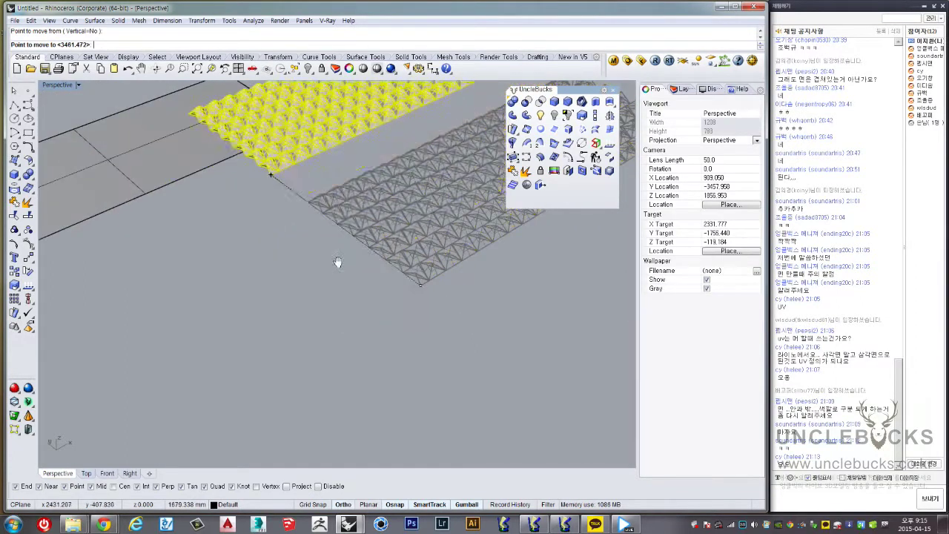
pyautogui.scroll(3, 360, 339)
pyautogui.scroll(2, 375, 365)
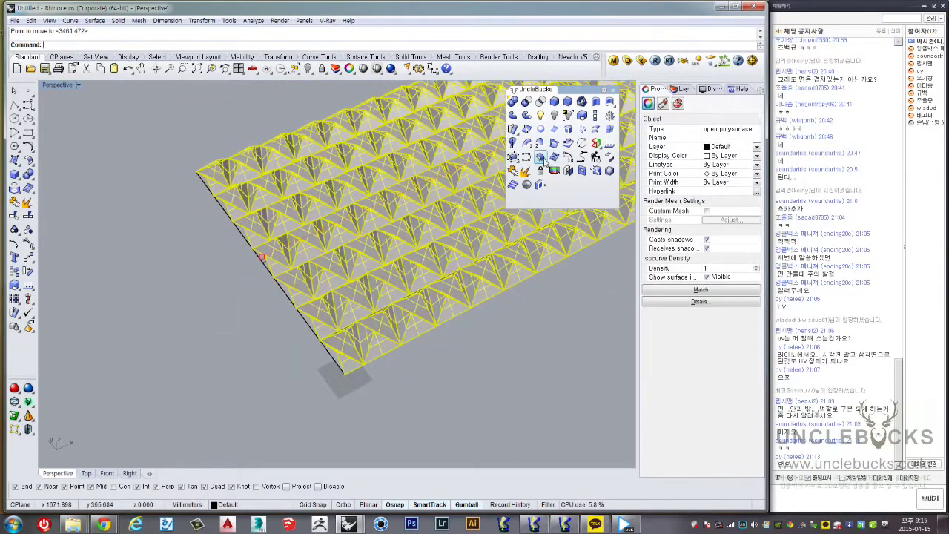
# Run FlowAlongSrf and pick the curved surface as target, bending the panel into an arch
pyautogui.click(513, 128)
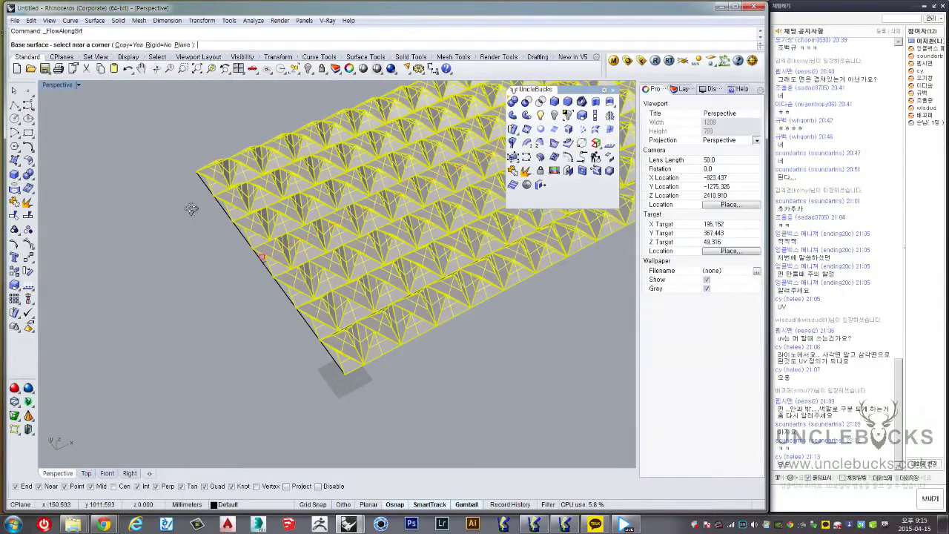
pyautogui.scroll(3, 222, 245)
pyautogui.scroll(3, 103, 325)
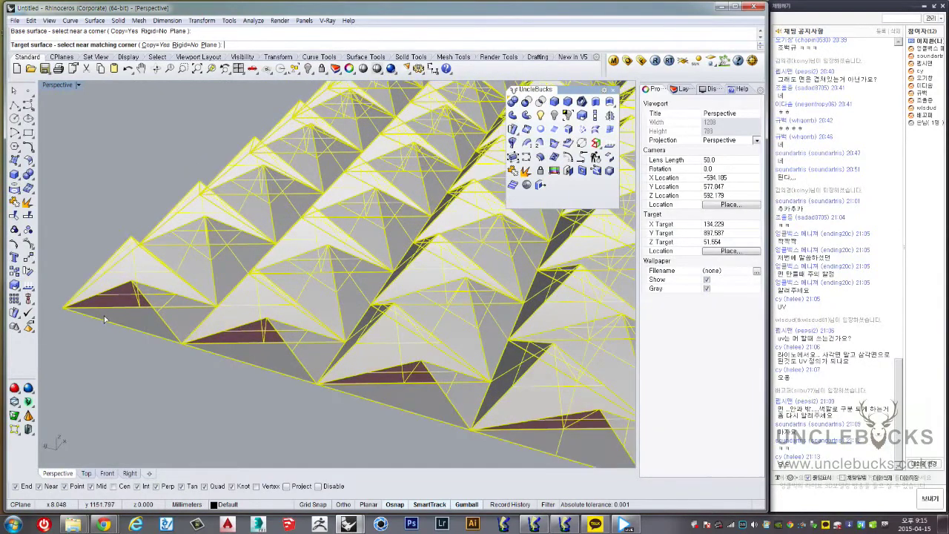
pyautogui.scroll(-5, 104, 319)
pyautogui.scroll(-5, 118, 326)
pyautogui.moveTo(131, 326)
pyautogui.mouseDown(button='right')
pyautogui.moveTo(110, 294)
pyautogui.moveTo(208, 409)
pyautogui.moveTo(304, 327)
pyautogui.moveTo(418, 193)
pyautogui.mouseUp(button='right')
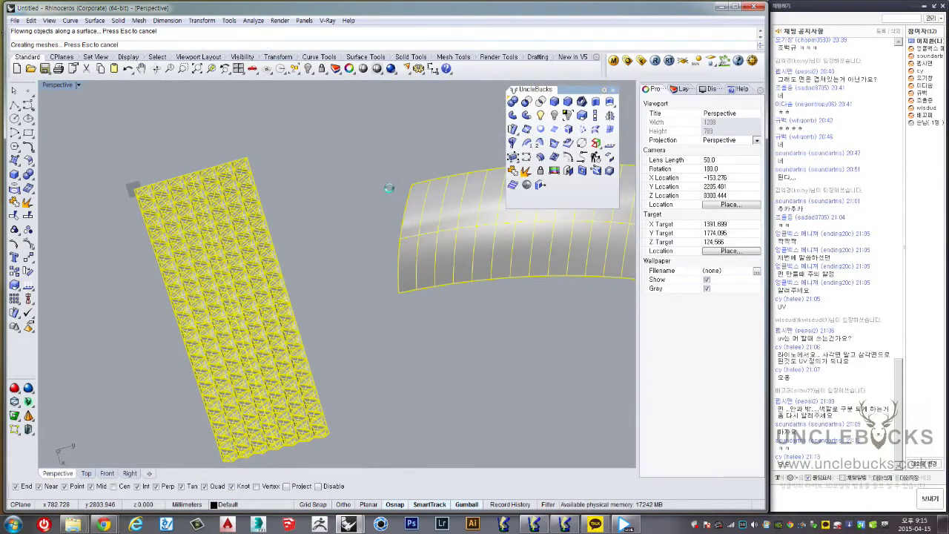
pyautogui.click(392, 191)
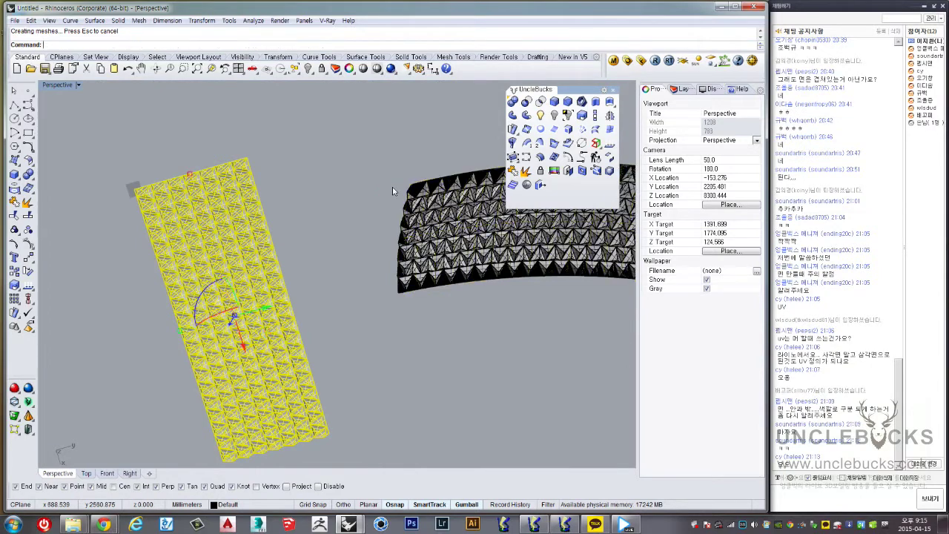
pyautogui.moveTo(392, 191)
pyautogui.mouseDown(button='right')
pyautogui.moveTo(409, 210)
pyautogui.moveTo(389, 224)
pyautogui.moveTo(206, 284)
pyautogui.moveTo(347, 210)
pyautogui.mouseUp(button='right')
pyautogui.scroll(3, 409, 210)
pyautogui.scroll(-3, 390, 224)
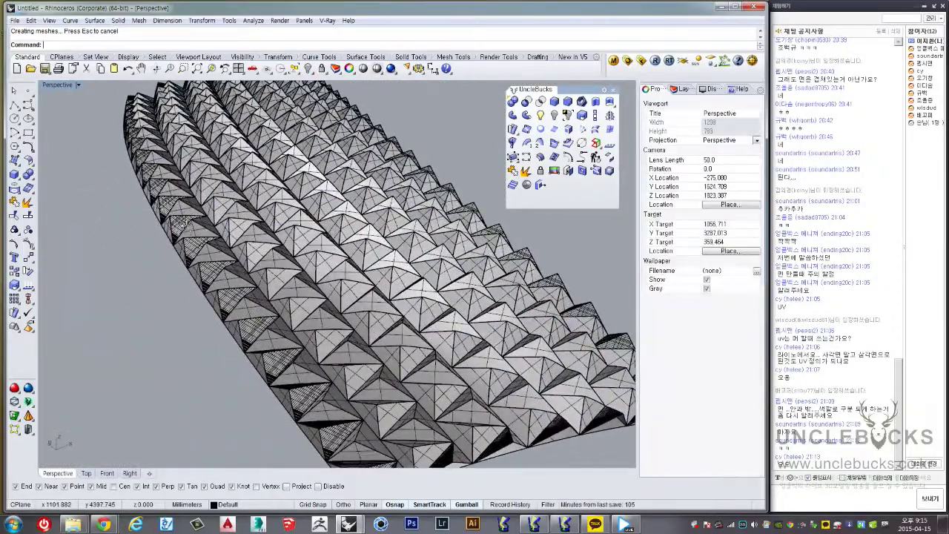
pyautogui.moveTo(181, 223); pyautogui.dragTo(138, 227, button='right')
pyautogui.moveTo(264, 224)
pyautogui.mouseDown(button='right')
pyautogui.moveTo(351, 141)
pyautogui.moveTo(303, 138)
pyautogui.moveTo(254, 159)
pyautogui.moveTo(197, 226)
pyautogui.moveTo(187, 215)
pyautogui.moveTo(165, 218)
pyautogui.moveTo(168, 227)
pyautogui.moveTo(204, 224)
pyautogui.mouseUp(button='right')
pyautogui.click(296, 289)
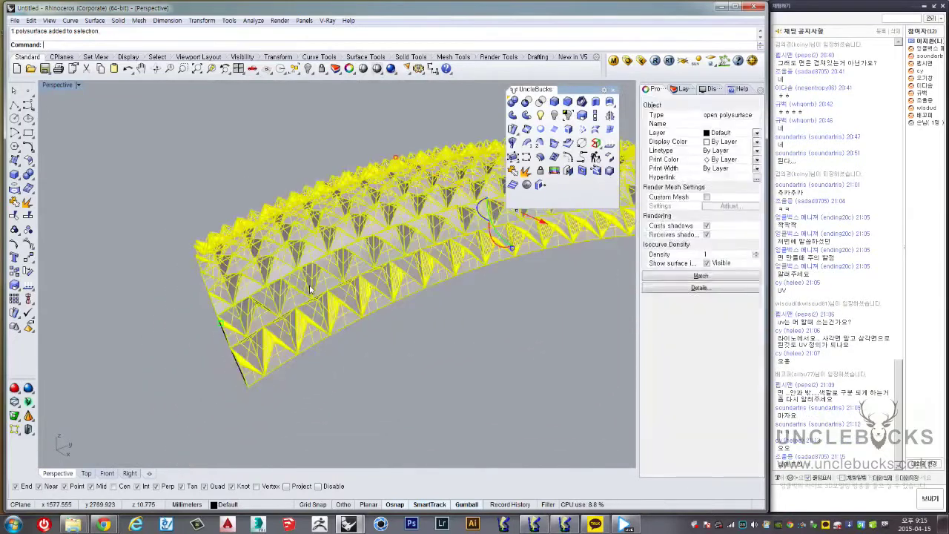
pyautogui.scroll(-3, 306, 278)
pyautogui.moveTo(306, 278)
pyautogui.mouseDown(button='right')
pyautogui.moveTo(385, 254)
pyautogui.moveTo(366, 312)
pyautogui.mouseUp(button='right')
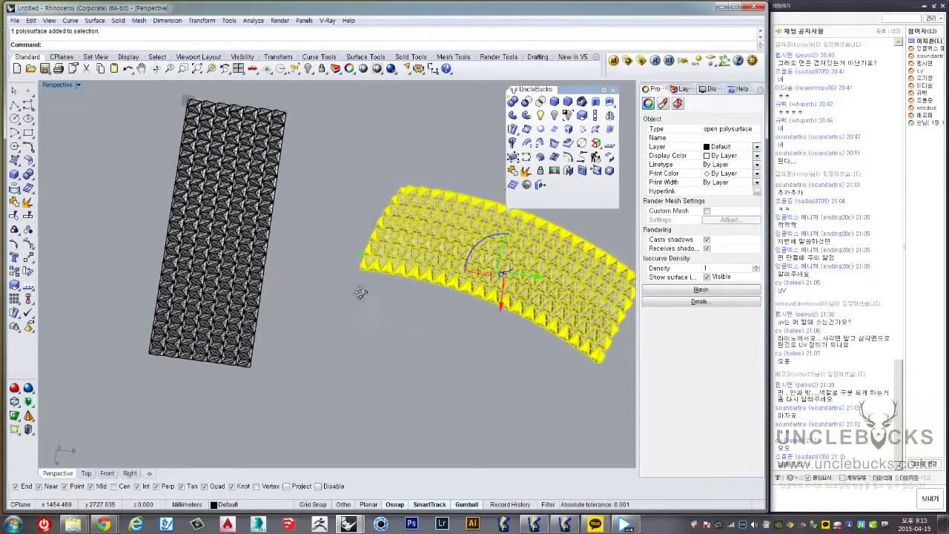
pyautogui.click(366, 312)
pyautogui.moveTo(393, 215)
pyautogui.mouseDown(button='right')
pyautogui.moveTo(398, 236)
pyautogui.moveTo(336, 213)
pyautogui.mouseUp(button='right')
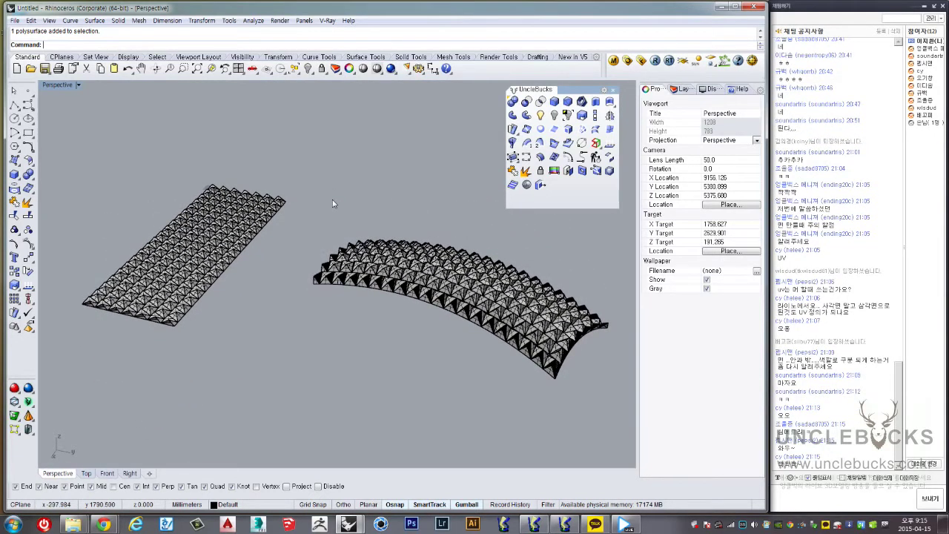
pyautogui.moveTo(343, 208)
pyautogui.mouseDown(button='right')
pyautogui.moveTo(398, 312)
pyautogui.moveTo(432, 197)
pyautogui.moveTo(310, 197)
pyautogui.moveTo(326, 173)
pyautogui.mouseUp(button='right')
pyautogui.scroll(5, 398, 312)
pyautogui.scroll(1, 327, 173)
pyautogui.scroll(1, 355, 213)
pyautogui.scroll(1, 355, 213)
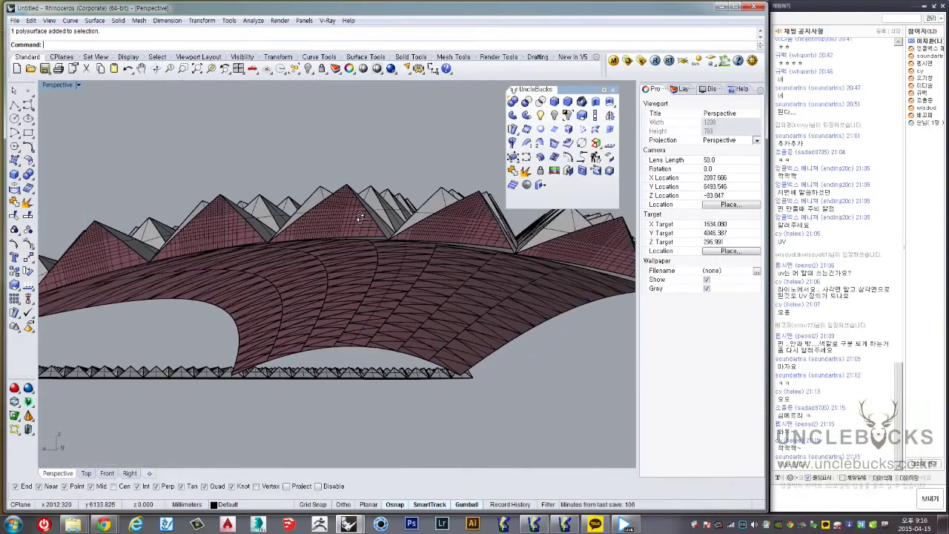
pyautogui.scroll(1, 361, 217)
pyautogui.moveTo(361, 218)
pyautogui.mouseDown(button='right')
pyautogui.moveTo(439, 306)
pyautogui.moveTo(386, 266)
pyautogui.moveTo(369, 204)
pyautogui.moveTo(421, 236)
pyautogui.moveTo(285, 276)
pyautogui.moveTo(240, 271)
pyautogui.moveTo(243, 235)
pyautogui.moveTo(303, 216)
pyautogui.moveTo(336, 254)
pyautogui.moveTo(428, 231)
pyautogui.moveTo(390, 230)
pyautogui.mouseUp(button='right')
pyautogui.scroll(-2, 400, 280)
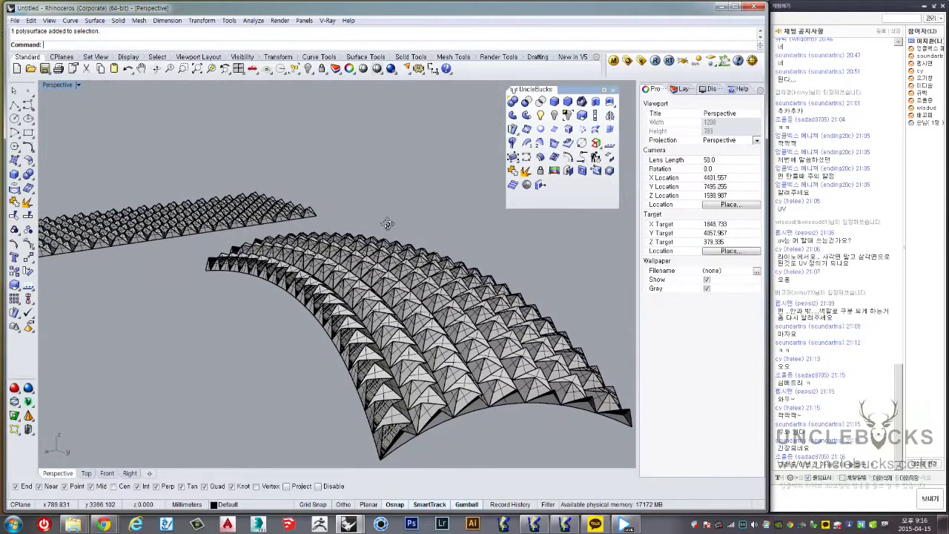
pyautogui.moveTo(379, 209)
pyautogui.mouseDown(button='right')
pyautogui.moveTo(414, 274)
pyautogui.moveTo(362, 243)
pyautogui.moveTo(395, 166)
pyautogui.mouseUp(button='right')
pyautogui.scroll(4, 363, 243)
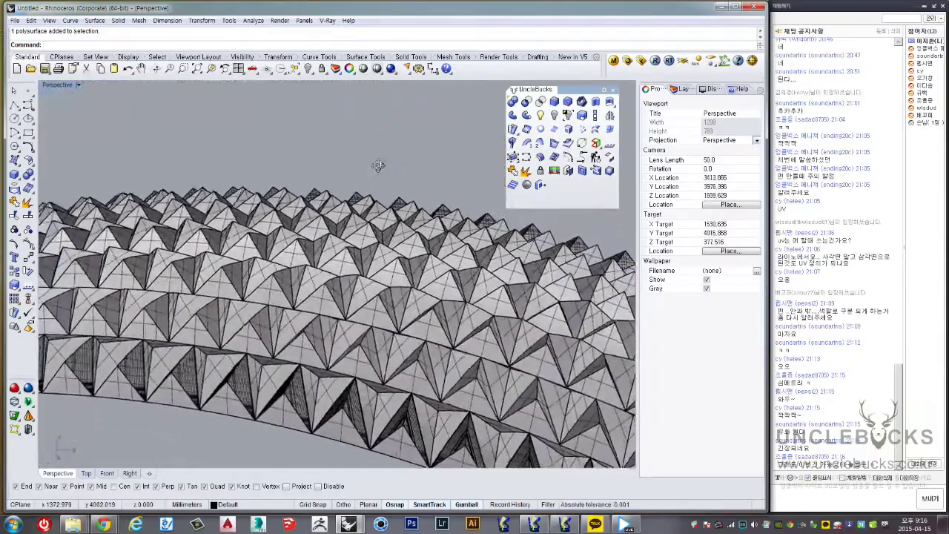
pyautogui.moveTo(394, 166); pyautogui.dragTo(373, 158, button='right')
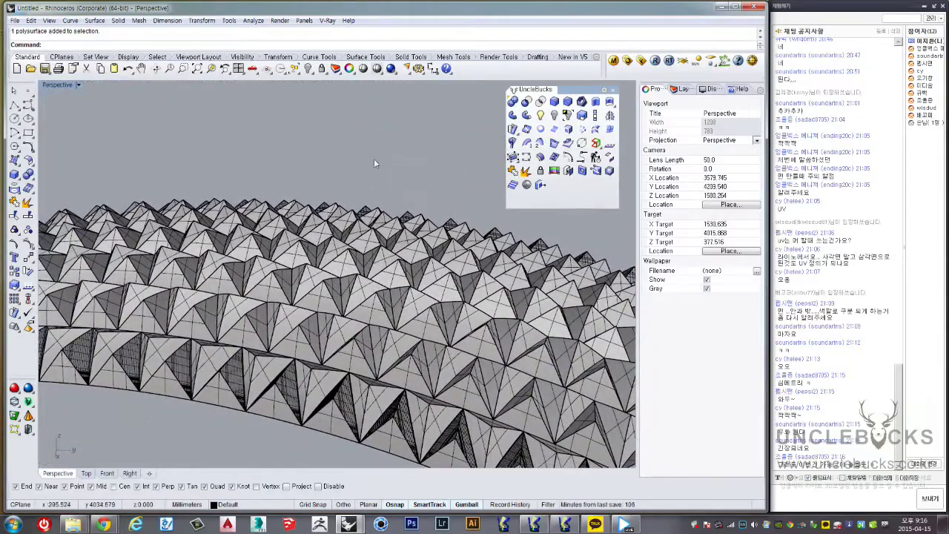
pyautogui.click(868, 8)
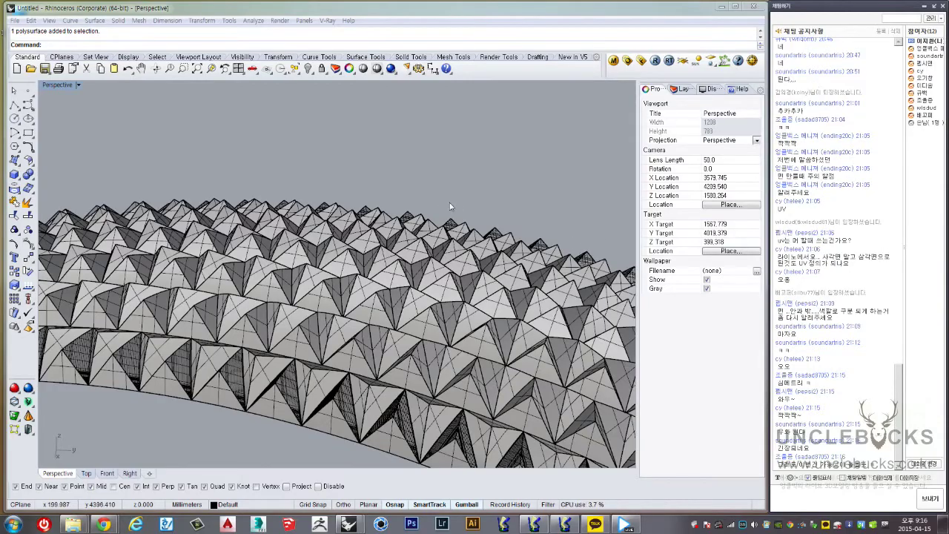
pyautogui.moveTo(356, 222)
pyautogui.mouseDown(button='right')
pyautogui.moveTo(413, 243)
pyautogui.moveTo(295, 206)
pyautogui.moveTo(274, 185)
pyautogui.moveTo(413, 210)
pyautogui.moveTo(436, 170)
pyautogui.moveTo(250, 173)
pyautogui.moveTo(298, 175)
pyautogui.moveTo(292, 186)
pyautogui.moveTo(393, 156)
pyautogui.moveTo(435, 161)
pyautogui.moveTo(429, 137)
pyautogui.moveTo(423, 127)
pyautogui.moveTo(398, 129)
pyautogui.moveTo(361, 158)
pyautogui.moveTo(275, 166)
pyautogui.moveTo(319, 189)
pyautogui.moveTo(425, 170)
pyautogui.moveTo(326, 204)
pyautogui.moveTo(338, 182)
pyautogui.mouseUp(button='right')
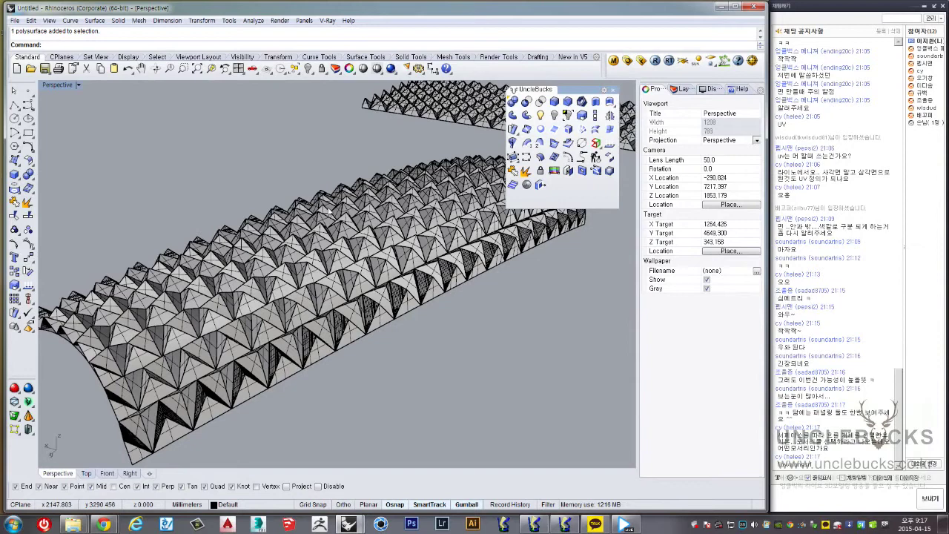
# Lift the flat pyramid panel to reveal the base plane beneath it
pyautogui.moveTo(322, 228)
pyautogui.mouseDown(button='right')
pyautogui.moveTo(329, 322)
pyautogui.moveTo(405, 204)
pyautogui.moveTo(428, 265)
pyautogui.mouseUp(button='right')
pyautogui.click(375, 260)
pyautogui.click(406, 203)
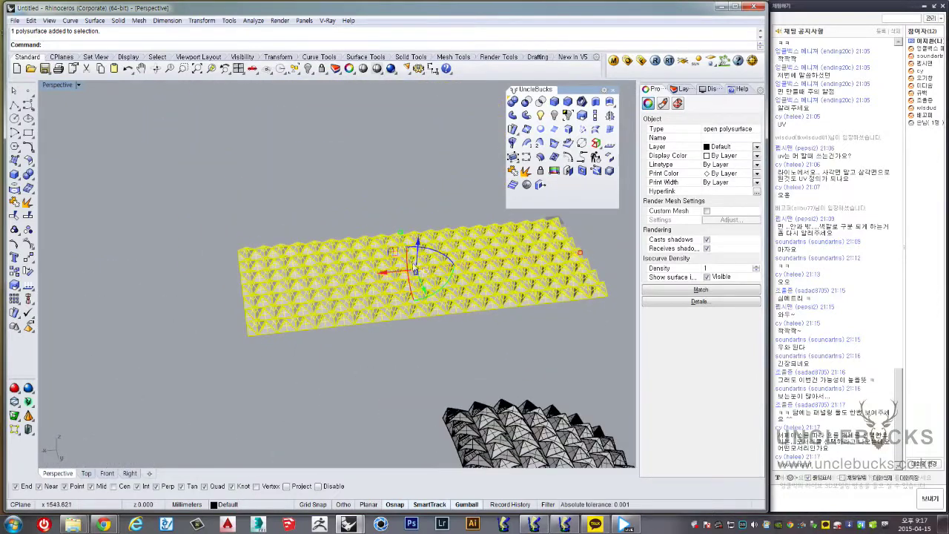
pyautogui.moveTo(420, 256); pyautogui.dragTo(415, 148)
pyautogui.click(394, 351)
pyautogui.moveTo(395, 351); pyautogui.dragTo(437, 317, button='right')
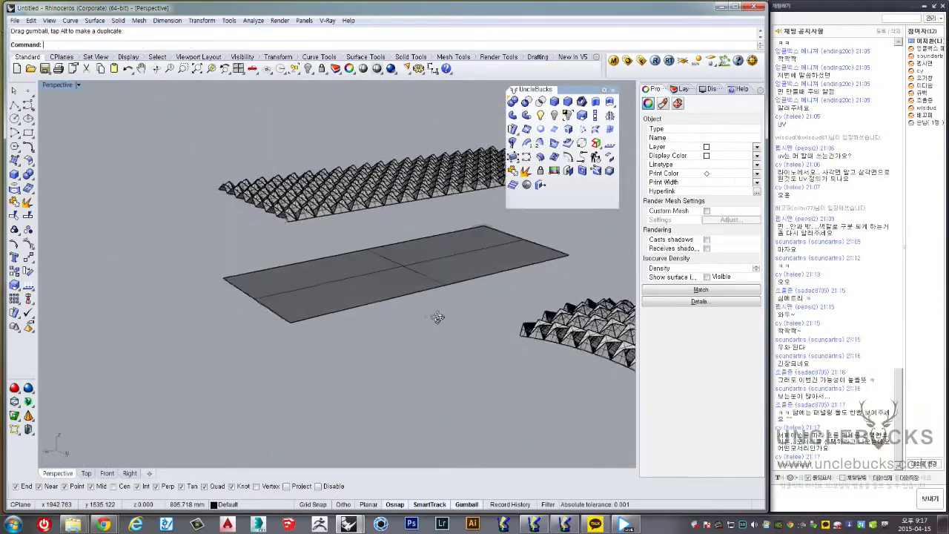
# Undo the lift and reselect the flat pyramid panel on its base plane
pyautogui.hotkey('ctrl', 'z')
pyautogui.scroll(2, 230, 279)
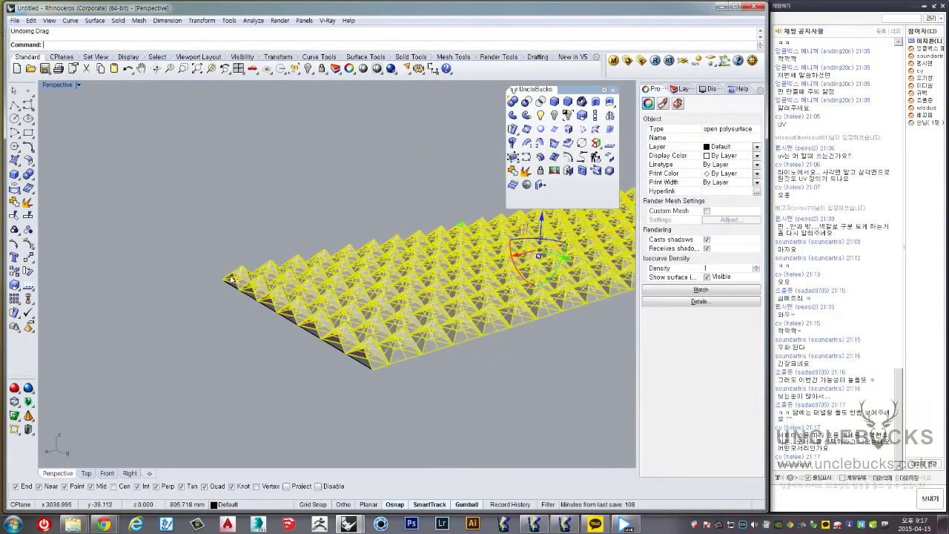
pyautogui.press('Escape')
pyautogui.scroll(3, 252, 276)
pyautogui.click(278, 265)
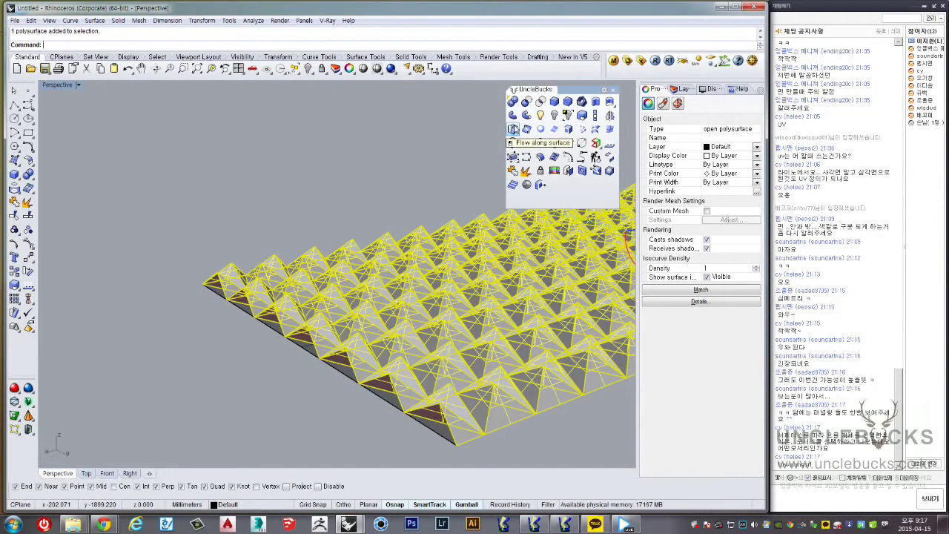
# Flow the pyramid panel onto the curved surface and move the flowed result aside
pyautogui.click(513, 129)
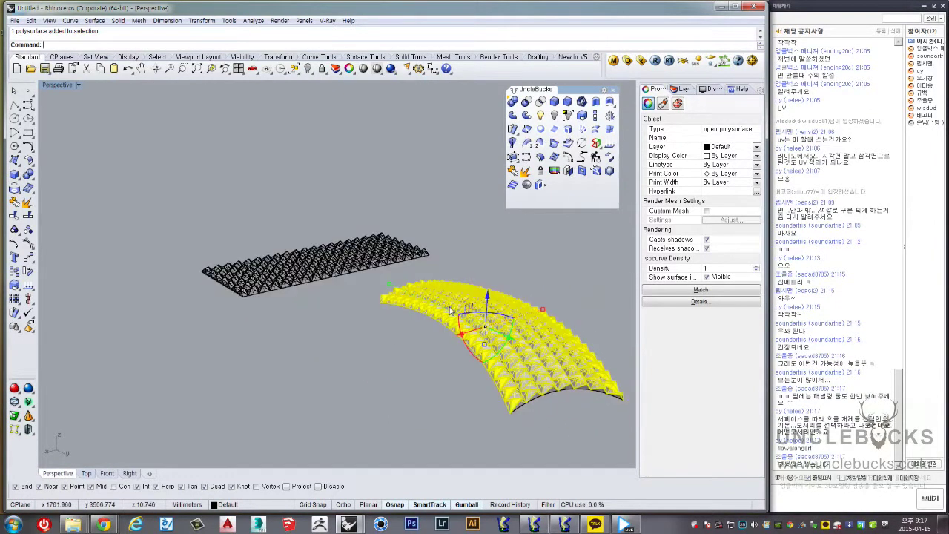
pyautogui.moveTo(450, 310); pyautogui.dragTo(366, 334, button='right')
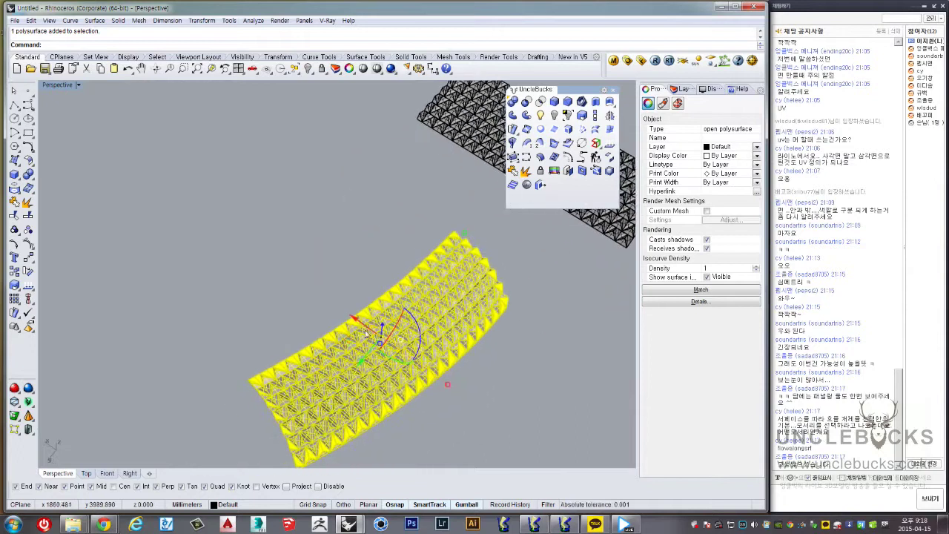
pyautogui.moveTo(365, 333); pyautogui.dragTo(212, 154)
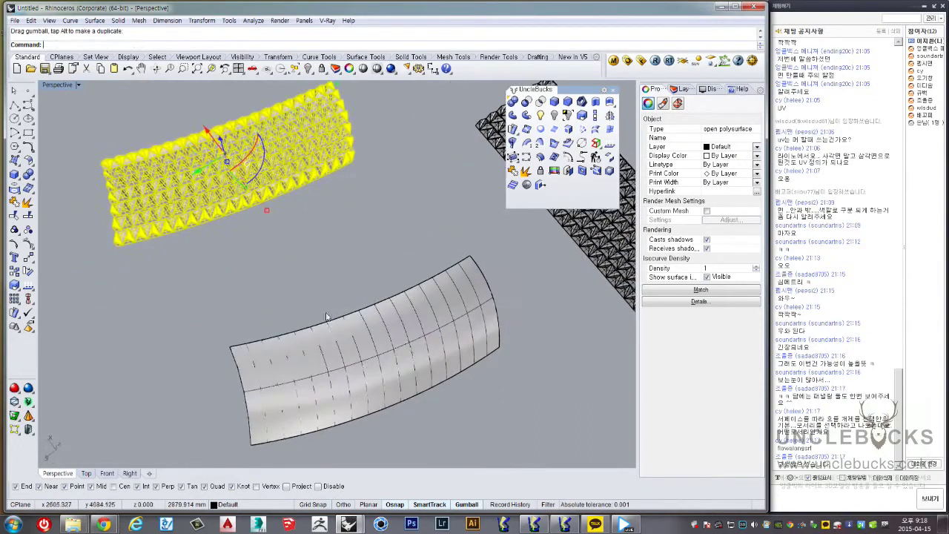
# Delete the moved flowed pyramid panel, leaving the curved surface bare
pyautogui.click(361, 330)
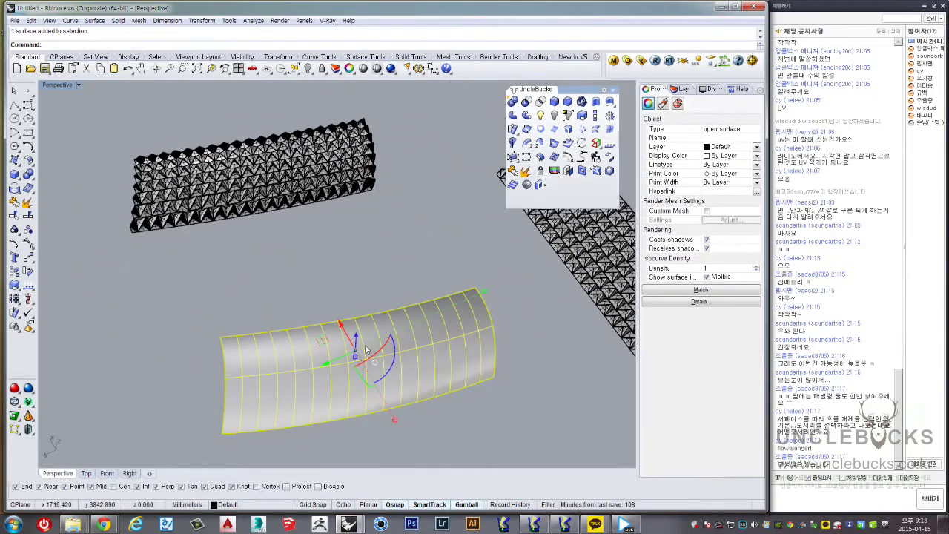
pyautogui.moveTo(366, 349); pyautogui.dragTo(362, 348, button='right')
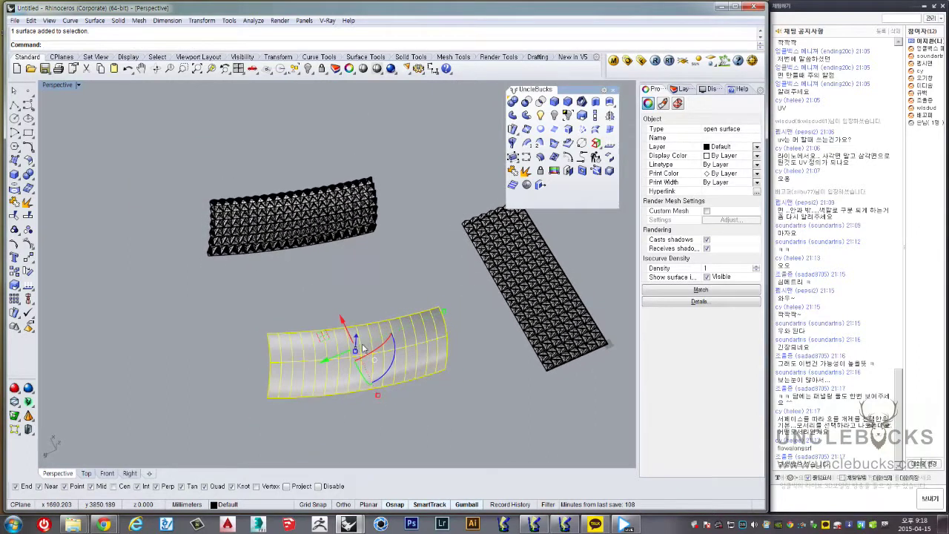
pyautogui.scroll(2, 361, 347)
pyautogui.scroll(1, 352, 344)
pyautogui.scroll(1, 345, 341)
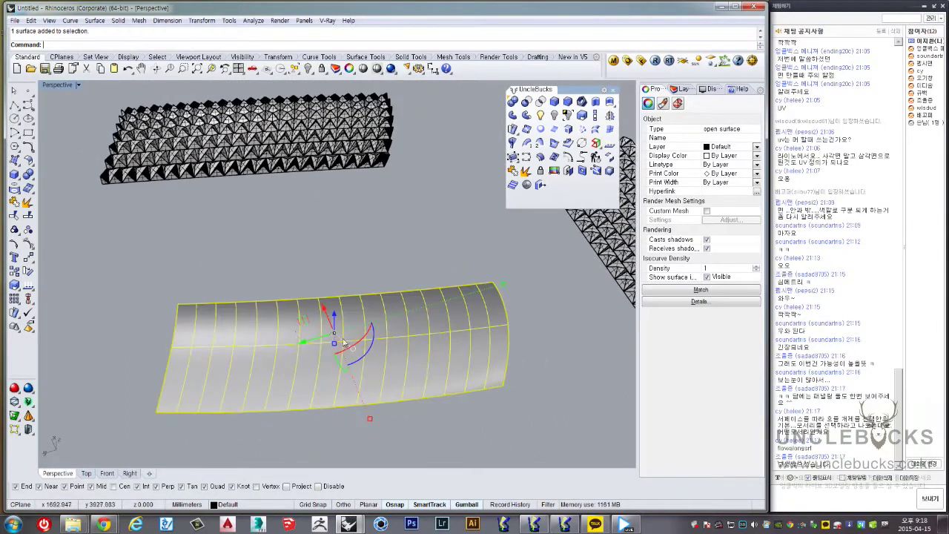
pyautogui.click(322, 149)
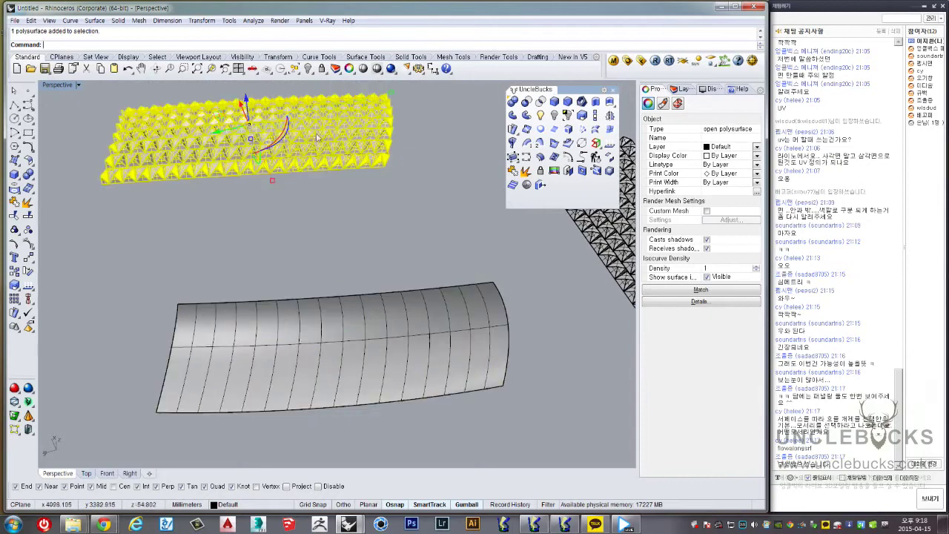
pyautogui.moveTo(322, 149)
pyautogui.mouseDown(button='right')
pyautogui.moveTo(319, 237)
pyautogui.moveTo(348, 329)
pyautogui.moveTo(394, 269)
pyautogui.mouseUp(button='right')
pyautogui.press('Delete')
# Lift the flat pyramid panel straight up, then undo the lift
pyautogui.click(327, 208)
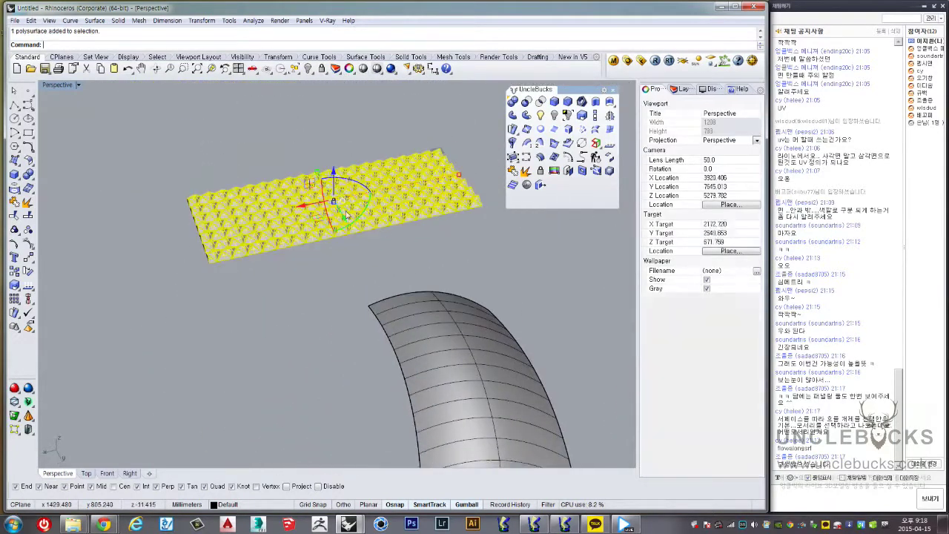
pyautogui.moveTo(335, 139); pyautogui.dragTo(275, 112)
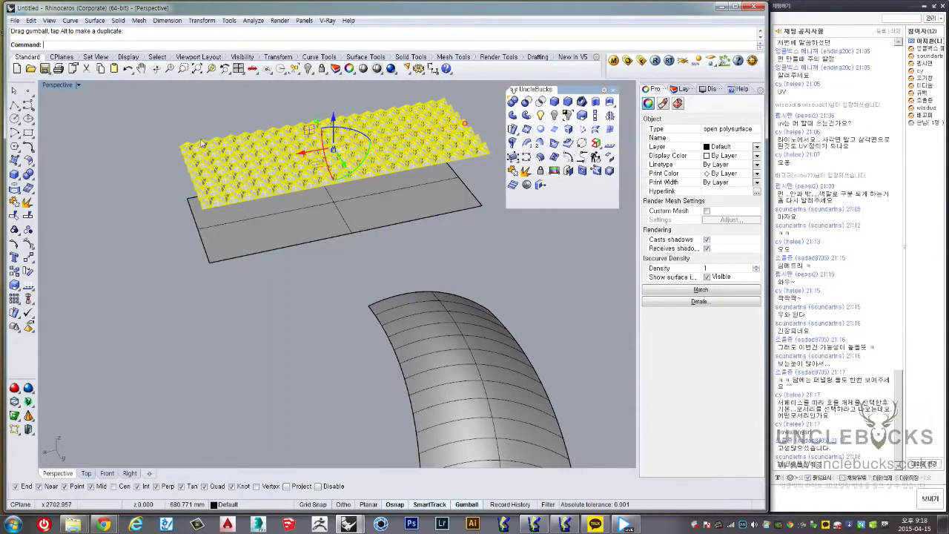
pyautogui.scroll(1, 237, 165)
pyautogui.scroll(1, 186, 181)
pyautogui.scroll(2, 167, 194)
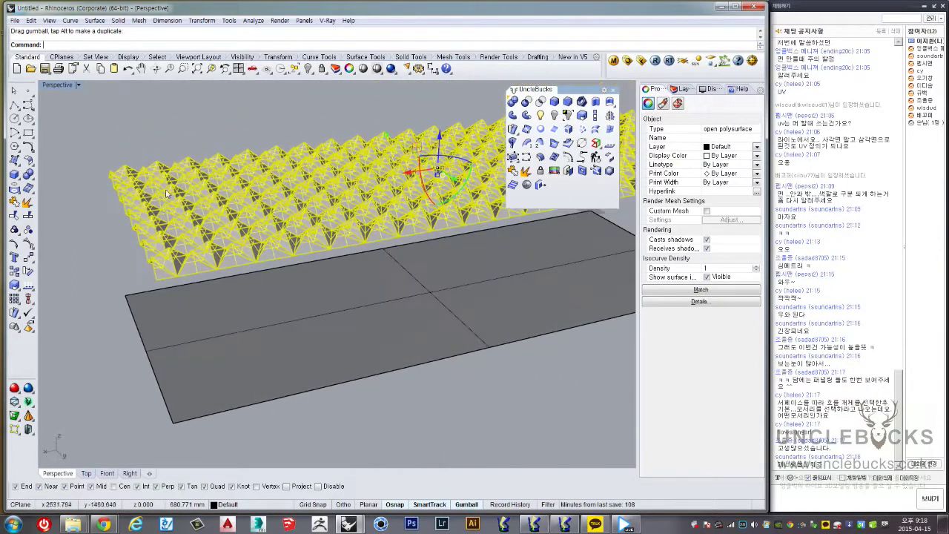
pyautogui.scroll(-2, 193, 199)
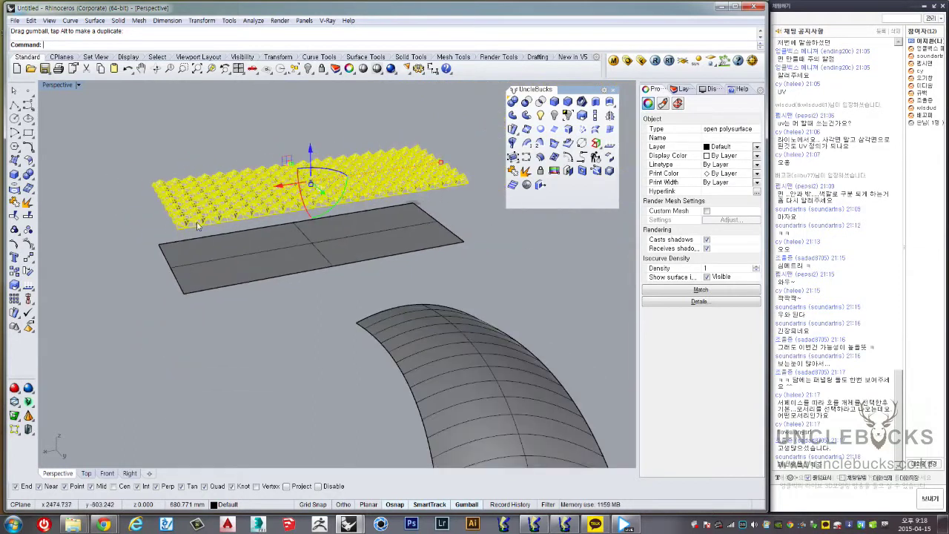
pyautogui.hotkey('ctrl', 'z')
# Select the curved target surface and flat pyramid panel to check their placement
pyautogui.click(393, 300)
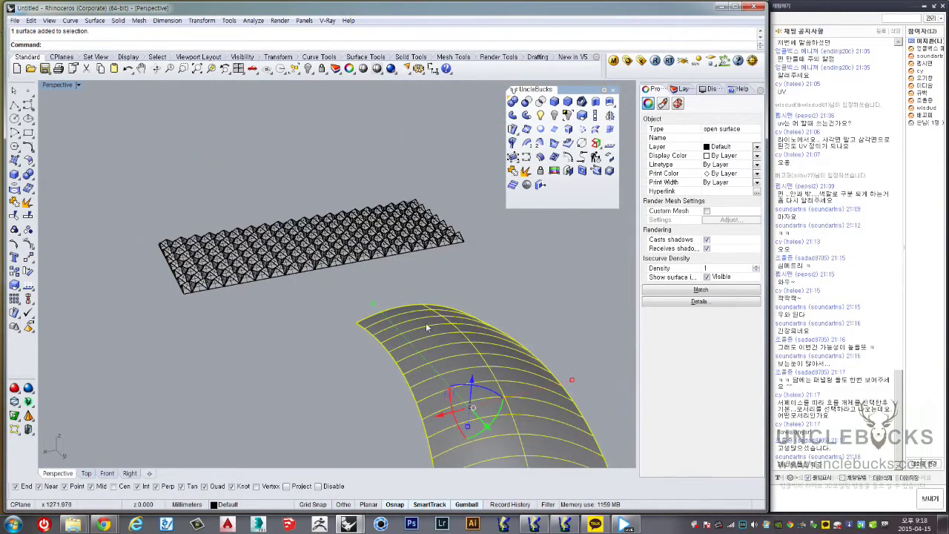
pyautogui.moveTo(417, 344); pyautogui.dragTo(365, 258, button='right')
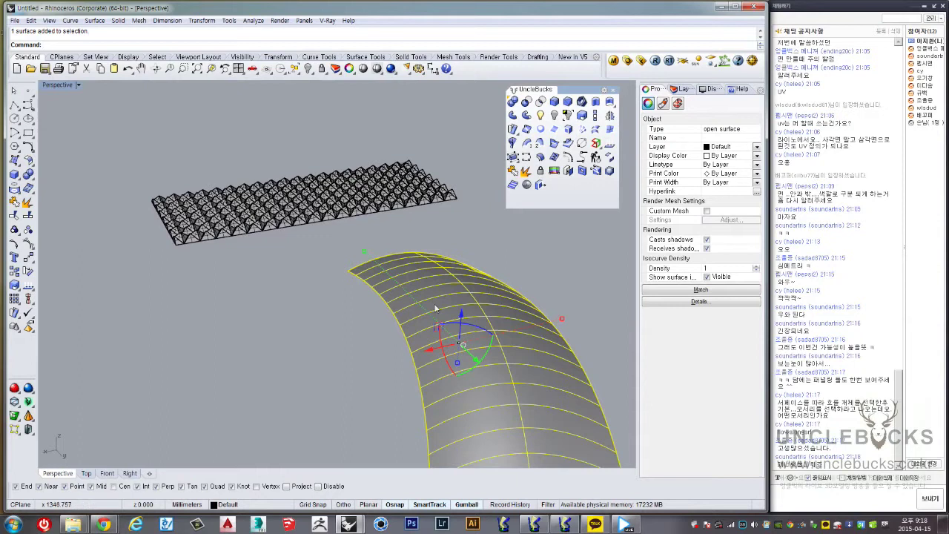
pyautogui.scroll(-3, 441, 326)
pyautogui.scroll(-2, 443, 352)
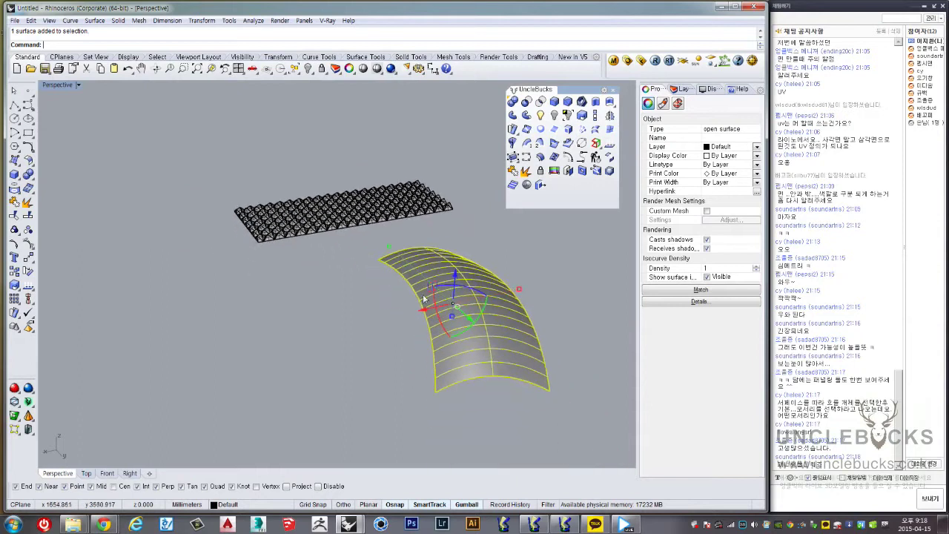
pyautogui.scroll(4, 272, 228)
pyautogui.click(273, 228)
pyautogui.moveTo(272, 228); pyautogui.dragTo(180, 248, button='right')
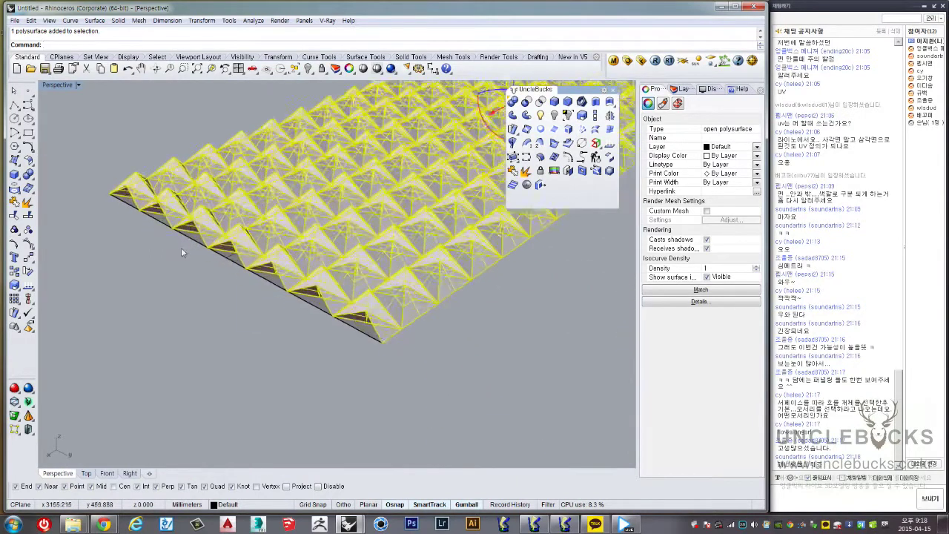
pyautogui.scroll(2, 181, 248)
# Pick the flat base surface from the overlapping objects, inspect it, then clear the selection
pyautogui.click(192, 229)
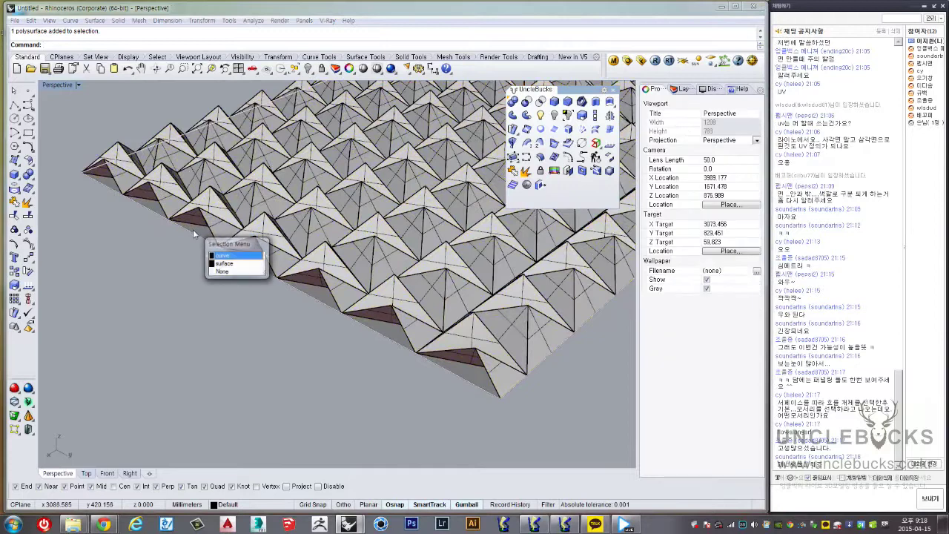
pyautogui.click(221, 263)
pyautogui.moveTo(223, 260)
pyautogui.mouseDown(button='right')
pyautogui.moveTo(243, 269)
pyautogui.moveTo(252, 210)
pyautogui.moveTo(352, 280)
pyautogui.moveTo(315, 227)
pyautogui.moveTo(424, 272)
pyautogui.moveTo(319, 296)
pyautogui.moveTo(310, 195)
pyautogui.mouseUp(button='right')
pyautogui.scroll(-3, 252, 211)
pyautogui.scroll(-2, 353, 280)
pyautogui.scroll(2, 348, 233)
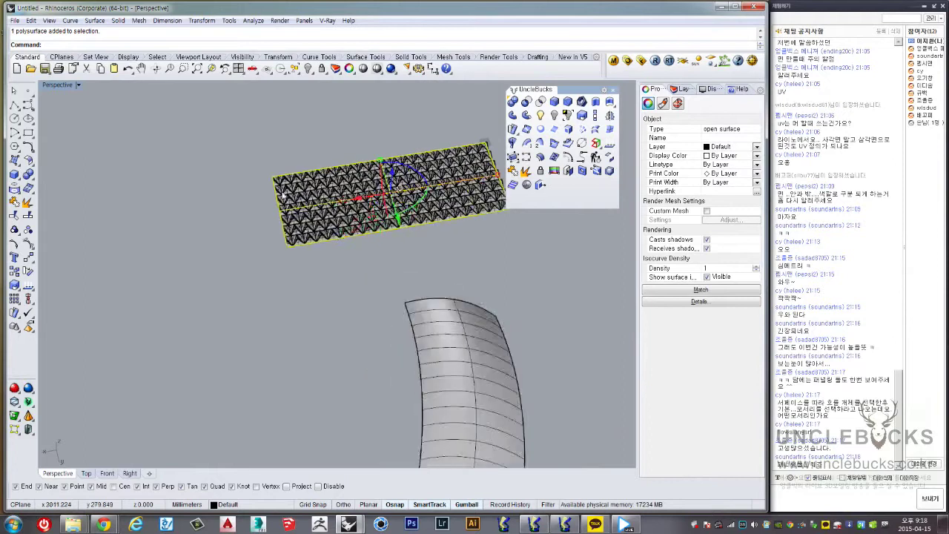
pyautogui.scroll(1, 370, 248)
pyautogui.scroll(-2, 395, 261)
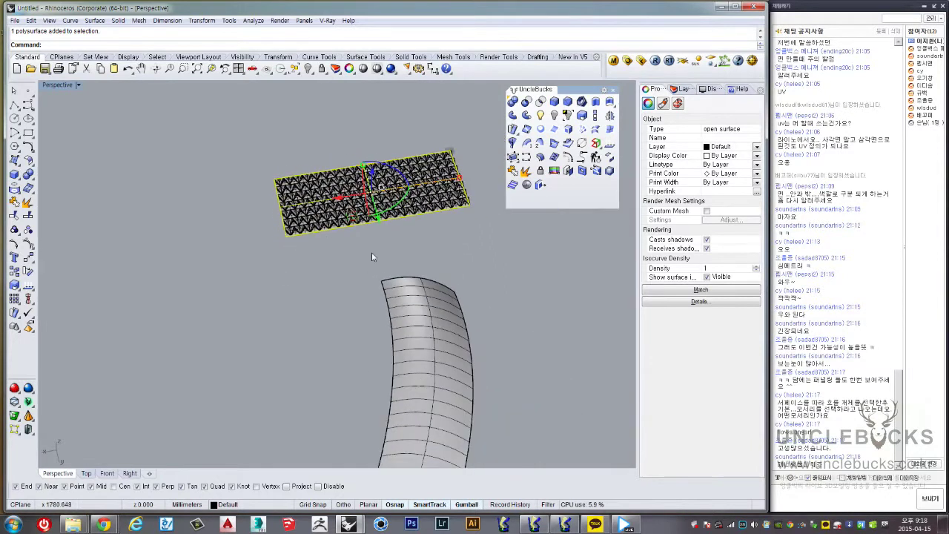
pyautogui.click(270, 283)
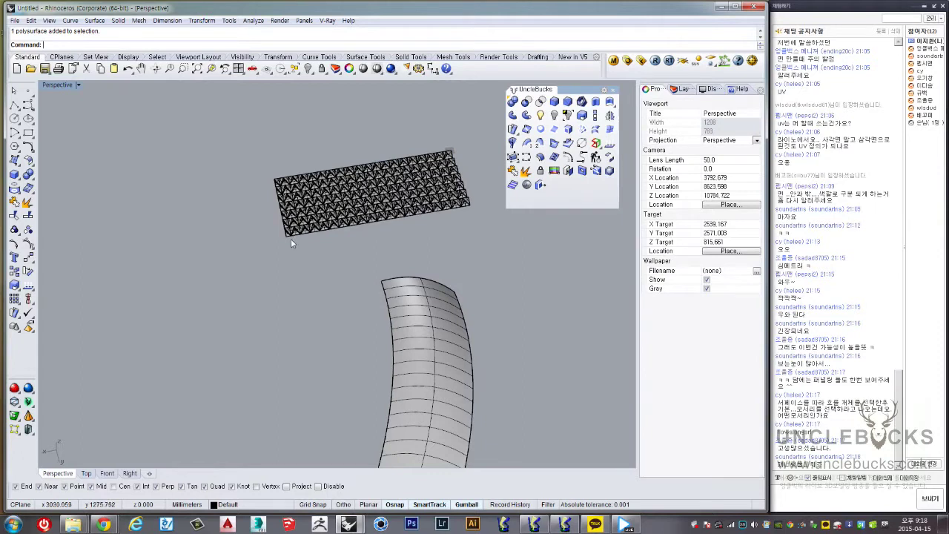
pyautogui.click(103, 525)
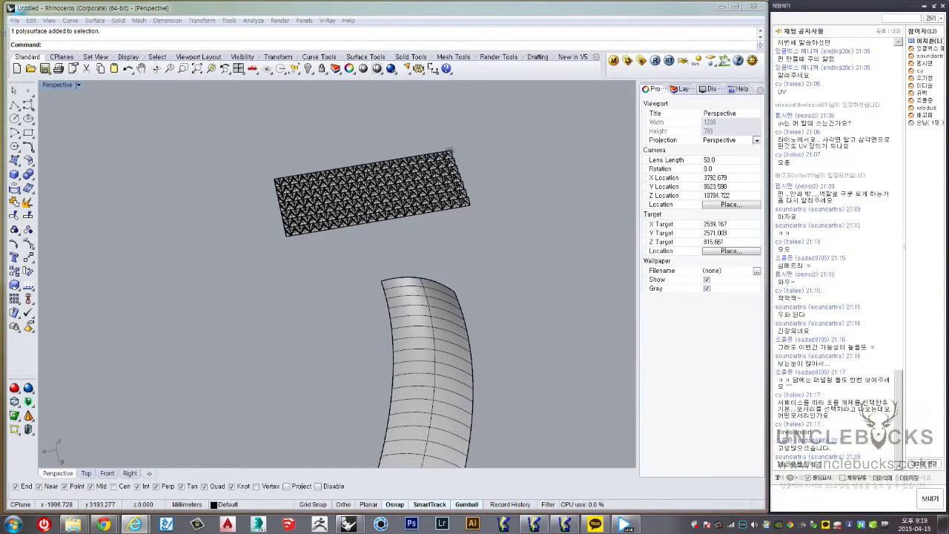
# Show the solid modelling tools and view the flat panel beside the curved surface
pyautogui.middleClick(497, 256)
pyautogui.moveTo(497, 250); pyautogui.dragTo(398, 242, button='right')
pyautogui.scroll(1, 261, 84)
pyautogui.scroll(3, 260, 82)
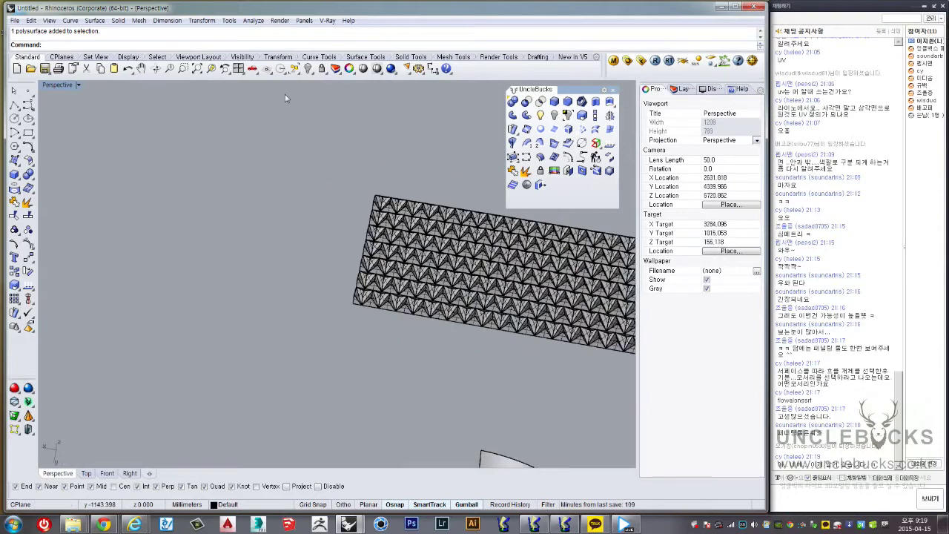
pyautogui.click(407, 58)
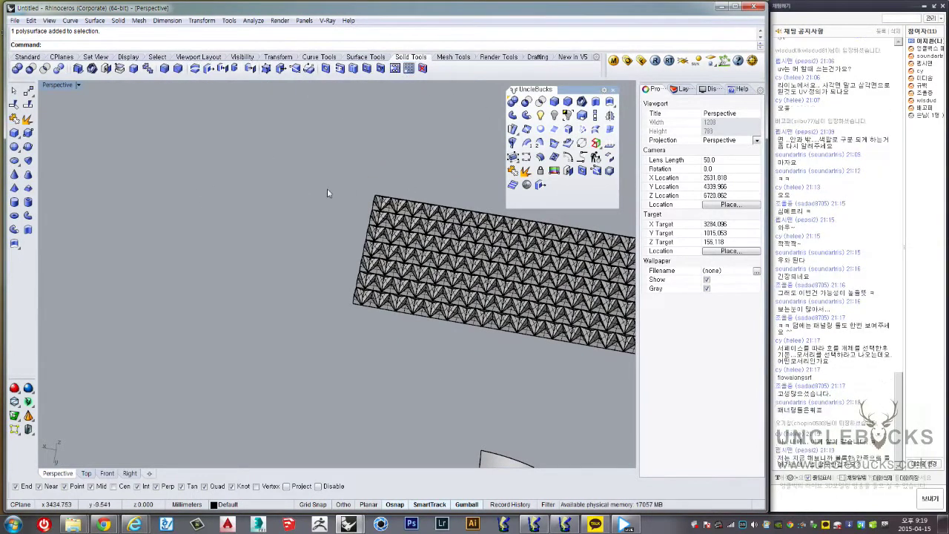
pyautogui.moveTo(301, 185)
pyautogui.mouseDown(button='right')
pyautogui.moveTo(312, 195)
pyautogui.moveTo(327, 179)
pyautogui.mouseUp(button='right')
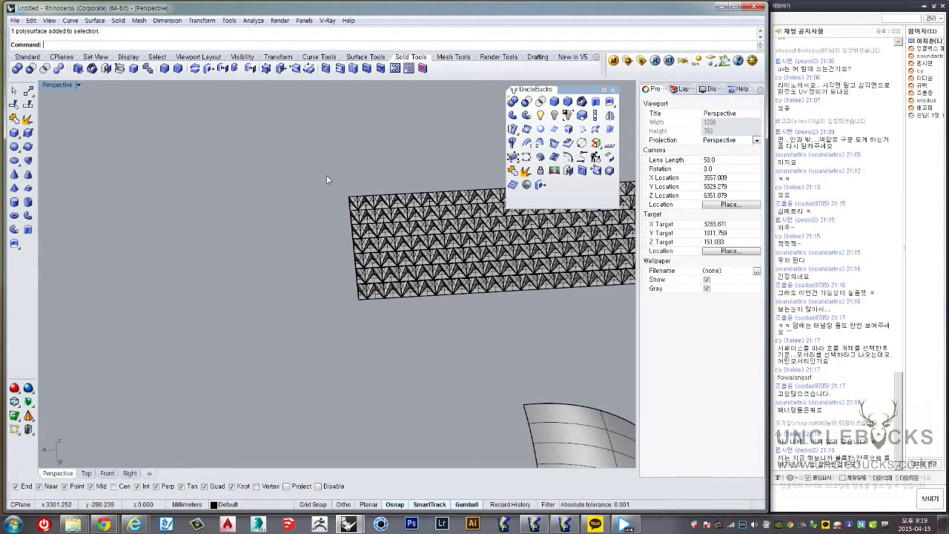
pyautogui.moveTo(326, 179)
pyautogui.mouseDown(button='right')
pyautogui.moveTo(486, 264)
pyautogui.moveTo(315, 249)
pyautogui.moveTo(483, 153)
pyautogui.mouseUp(button='right')
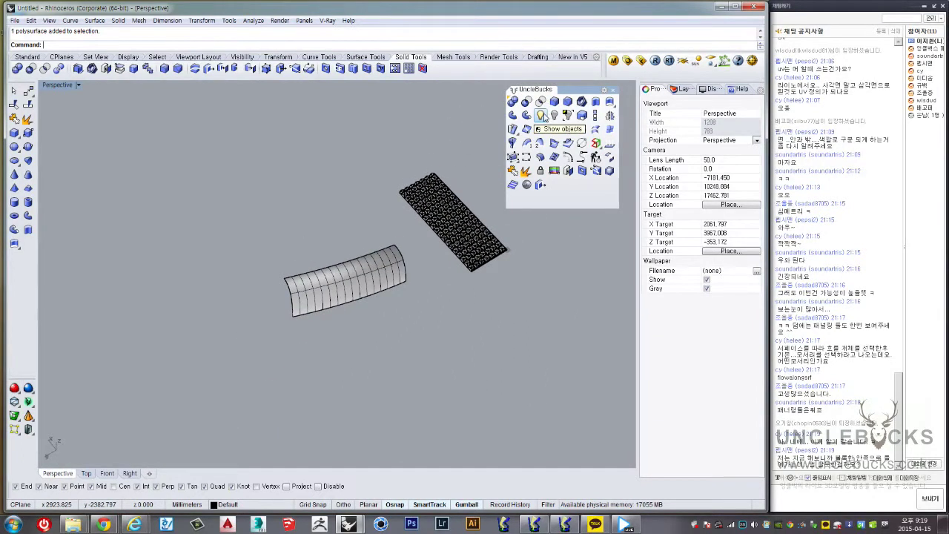
# Show all hidden objects and place a copy of the pyramid panel down-left
pyautogui.click(542, 117)
pyautogui.moveTo(375, 198)
pyautogui.mouseDown(button='right')
pyautogui.moveTo(397, 188)
pyautogui.moveTo(409, 143)
pyautogui.mouseUp(button='right')
pyautogui.click(384, 180)
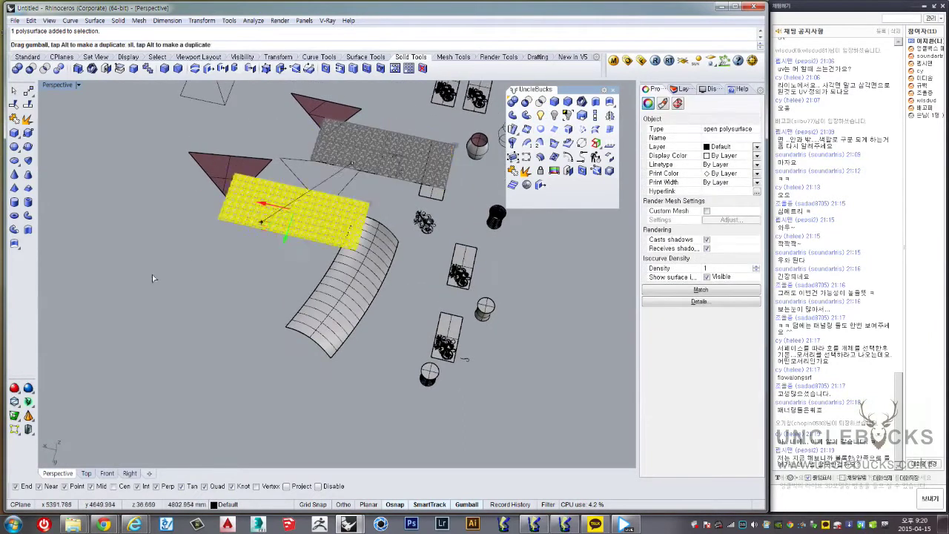
pyautogui.moveTo(409, 143); pyautogui.dragTo(208, 256)
pyautogui.scroll(2, 223, 259)
pyautogui.scroll(2, 267, 278)
pyautogui.scroll(2, 304, 293)
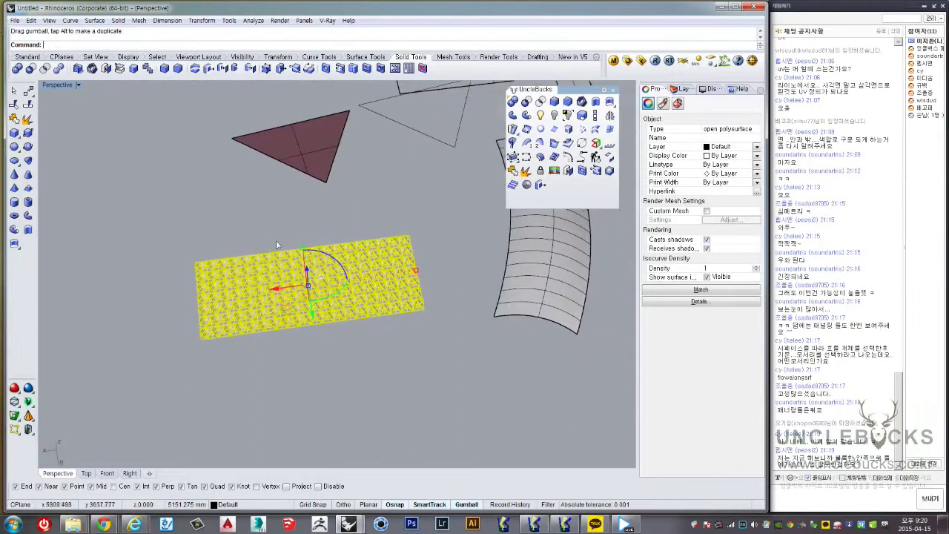
pyautogui.scroll(2, 330, 310)
pyautogui.moveTo(330, 310)
pyautogui.mouseDown(button='right')
pyautogui.moveTo(368, 366)
pyautogui.moveTo(422, 329)
pyautogui.moveTo(477, 313)
pyautogui.moveTo(421, 287)
pyautogui.moveTo(441, 277)
pyautogui.moveTo(438, 296)
pyautogui.moveTo(387, 312)
pyautogui.mouseUp(button='right')
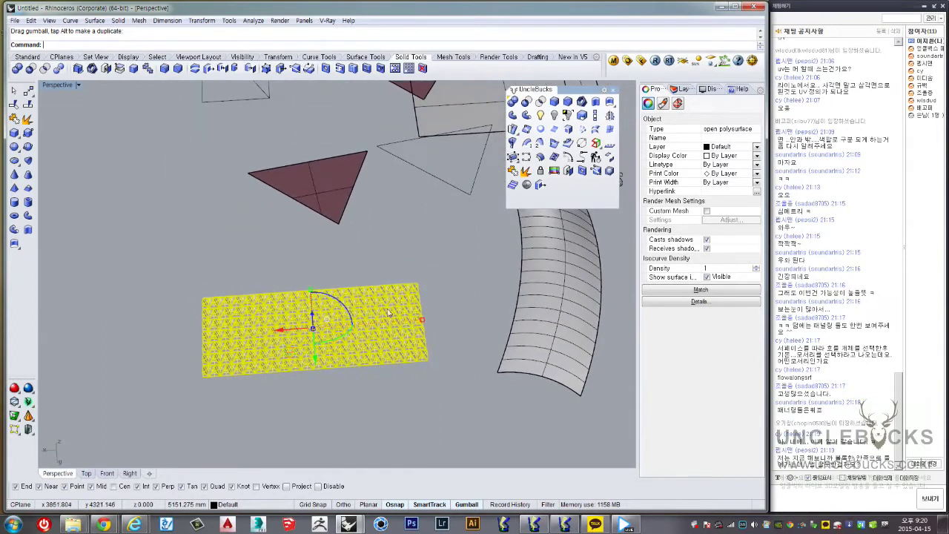
# Select the upper flat surface, then the pyramid panel, inspecting it up close
pyautogui.click(441, 122)
pyautogui.moveTo(445, 109)
pyautogui.mouseDown(button='right')
pyautogui.moveTo(259, 332)
pyautogui.moveTo(338, 326)
pyautogui.mouseUp(button='right')
pyautogui.click(259, 334)
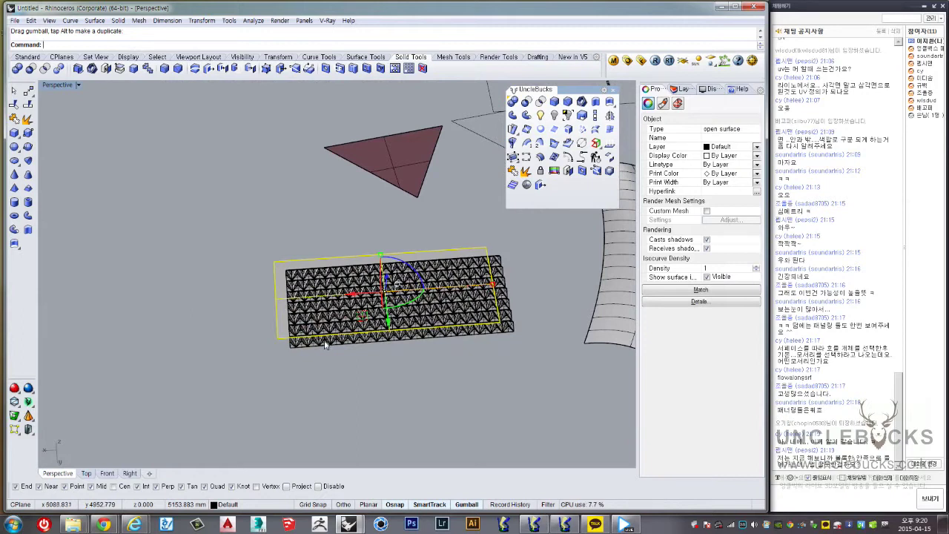
pyautogui.scroll(3, 288, 308)
pyautogui.moveTo(299, 260); pyautogui.dragTo(333, 270, button='right')
pyautogui.scroll(2, 334, 270)
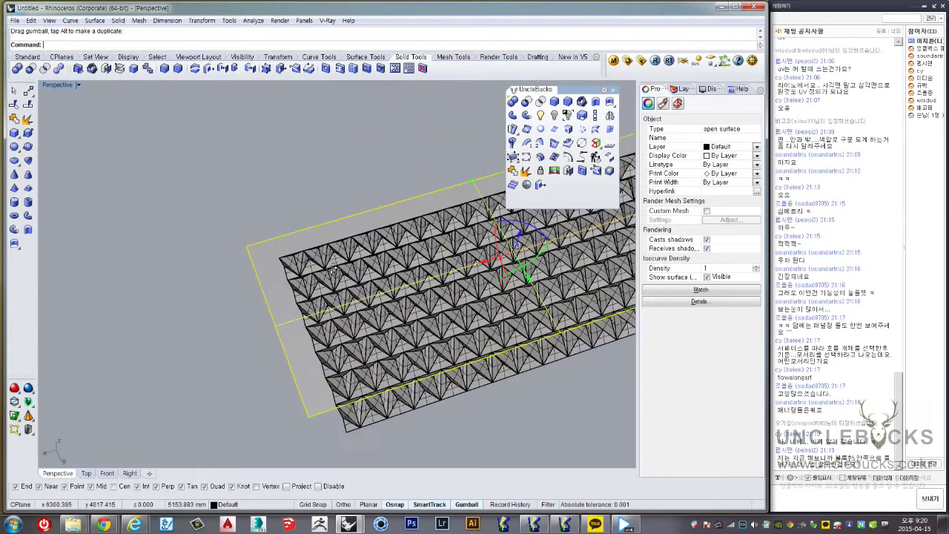
pyautogui.moveTo(280, 285)
pyautogui.mouseDown(button='right')
pyautogui.moveTo(294, 224)
pyautogui.moveTo(294, 264)
pyautogui.mouseUp(button='right')
pyautogui.click(294, 224)
# Select the pyramid polysurface rather than its base surface and start the Move (M) command
pyautogui.click(294, 264)
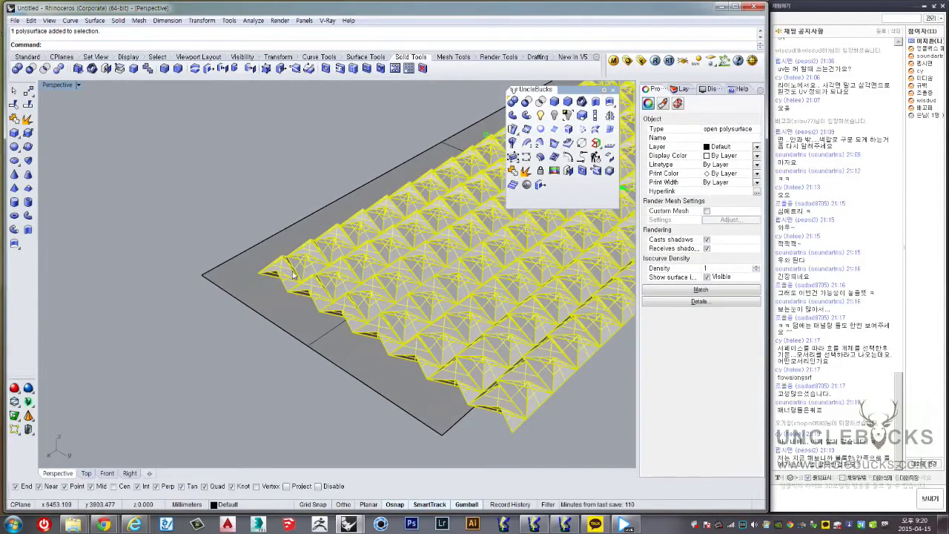
pyautogui.click(306, 275)
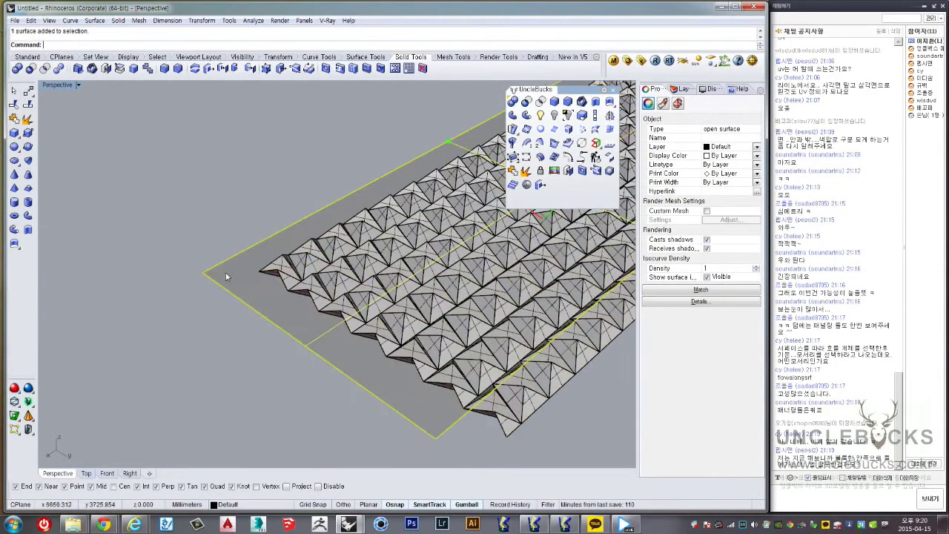
pyautogui.click(305, 271)
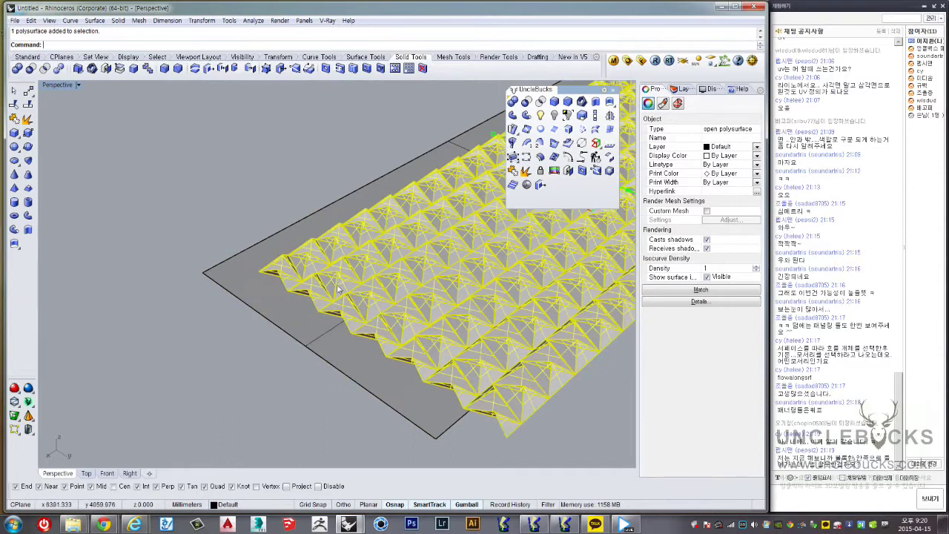
pyautogui.write('M')
pyautogui.press('Return')
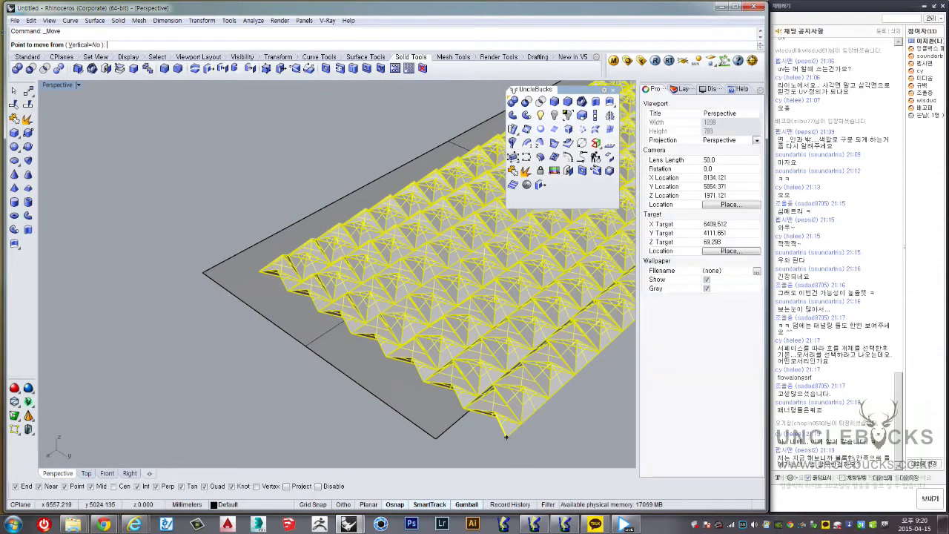
# Move the pyramids from the panel corner onto the base plane corner
pyautogui.click(507, 437)
pyautogui.click(431, 437)
pyautogui.click(370, 244)
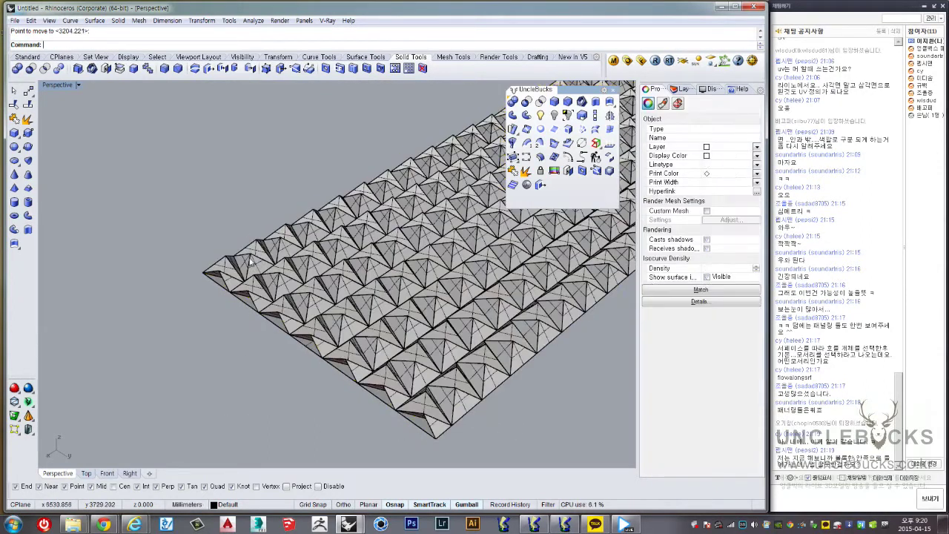
pyautogui.scroll(4, 370, 244)
pyautogui.scroll(2, 370, 243)
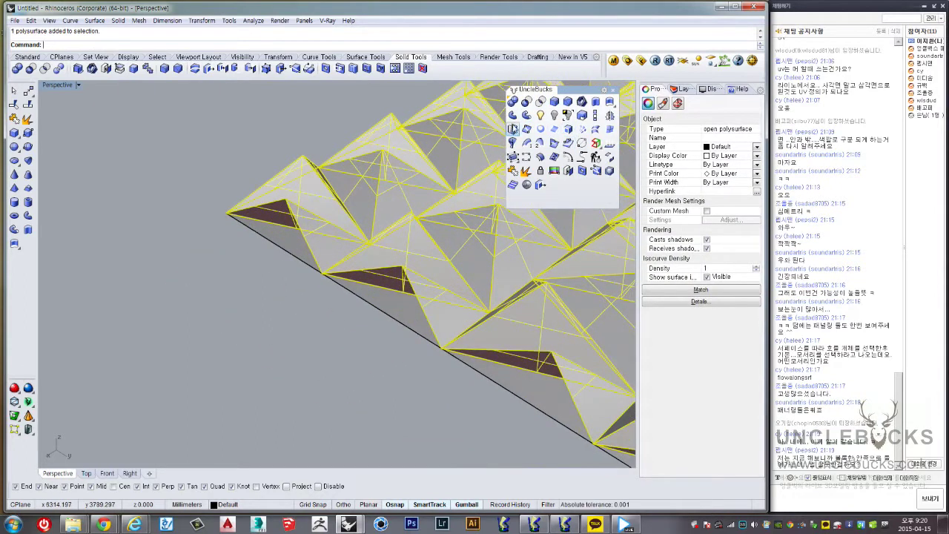
# Flow the pyramids from the flat base surface corner onto the curved target surface's matching corner
pyautogui.click(513, 130)
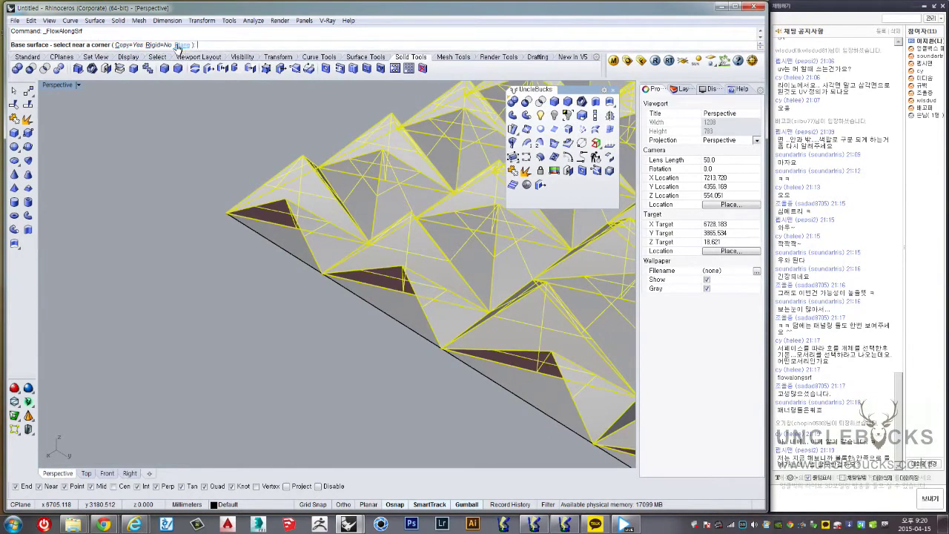
pyautogui.moveTo(269, 231)
pyautogui.mouseDown(button='right')
pyautogui.moveTo(277, 270)
pyautogui.moveTo(258, 245)
pyautogui.moveTo(215, 283)
pyautogui.mouseUp(button='right')
pyautogui.click(258, 241)
pyautogui.scroll(-5, 216, 284)
pyautogui.scroll(-4, 284, 258)
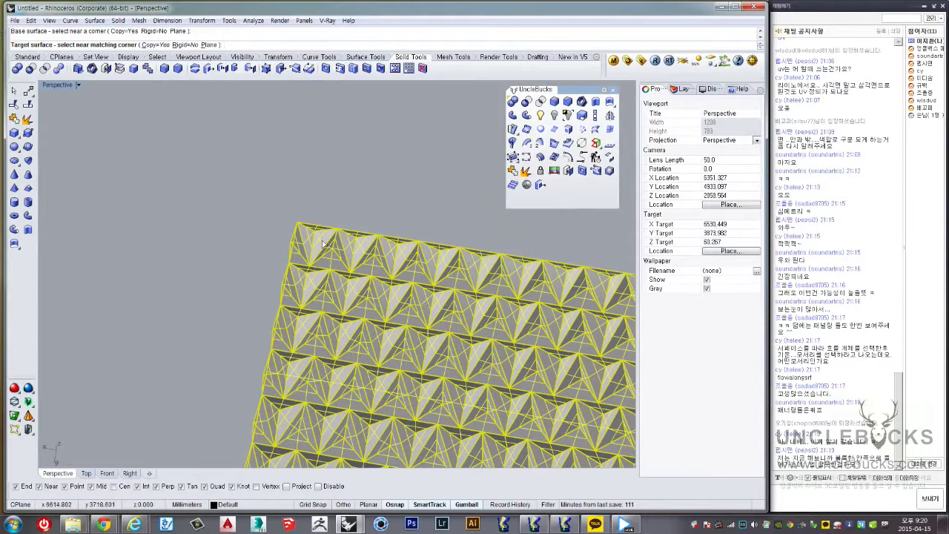
pyautogui.scroll(-5, 323, 243)
pyautogui.moveTo(361, 272)
pyautogui.mouseDown(button='right')
pyautogui.moveTo(321, 231)
pyautogui.moveTo(346, 269)
pyautogui.moveTo(322, 255)
pyautogui.moveTo(378, 227)
pyautogui.moveTo(136, 160)
pyautogui.moveTo(332, 302)
pyautogui.mouseUp(button='right')
pyautogui.scroll(5, 334, 268)
pyautogui.scroll(-3, 321, 250)
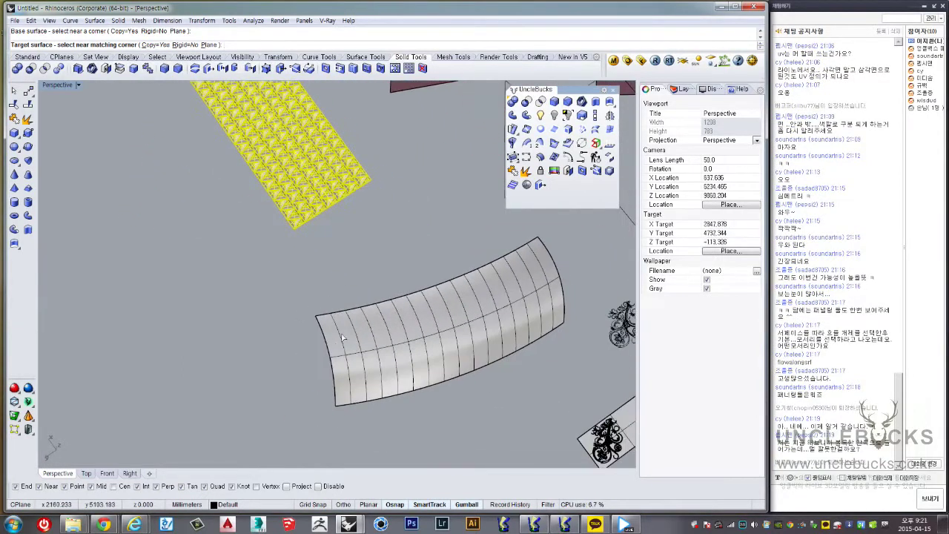
pyautogui.scroll(2, 332, 326)
pyautogui.scroll(1, 332, 327)
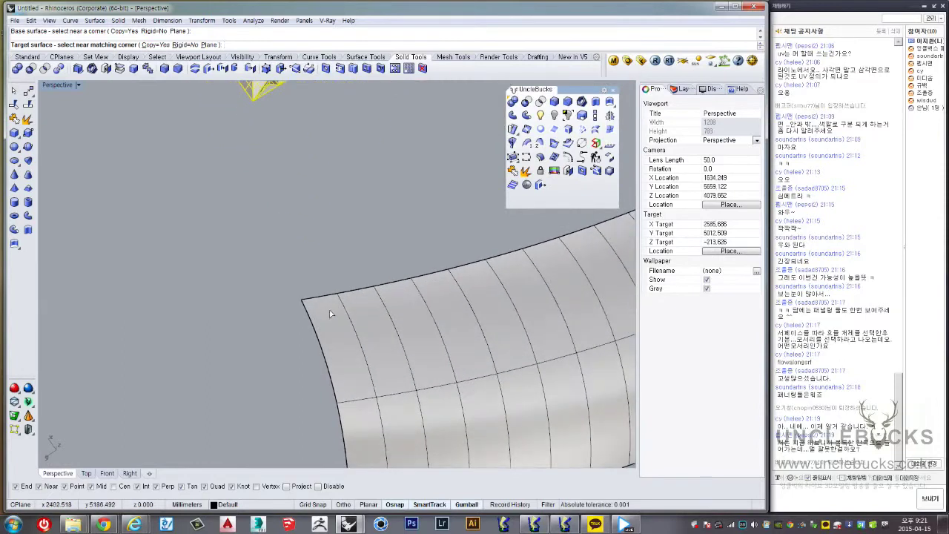
pyautogui.click(330, 311)
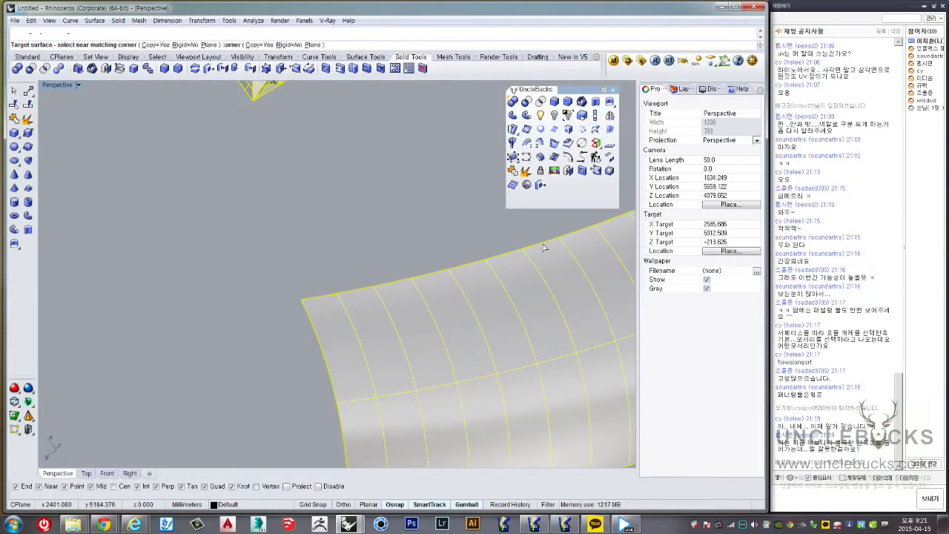
pyautogui.moveTo(542, 244); pyautogui.dragTo(377, 282, button='right')
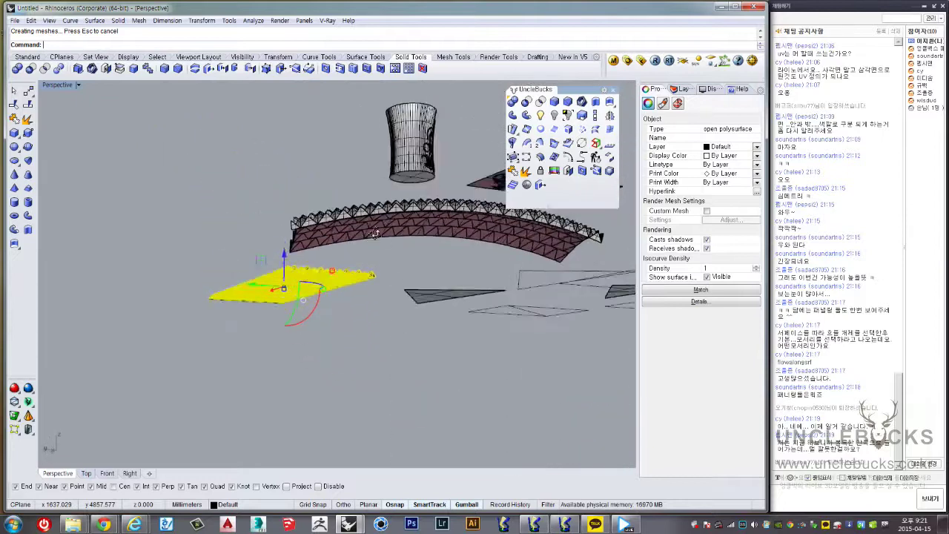
# Drag the flowed pyramid band off the curved surface so it sits beside it
pyautogui.moveTo(376, 286)
pyautogui.mouseDown(button='right')
pyautogui.moveTo(386, 348)
pyautogui.moveTo(377, 239)
pyautogui.moveTo(446, 238)
pyautogui.mouseUp(button='right')
pyautogui.click(377, 240)
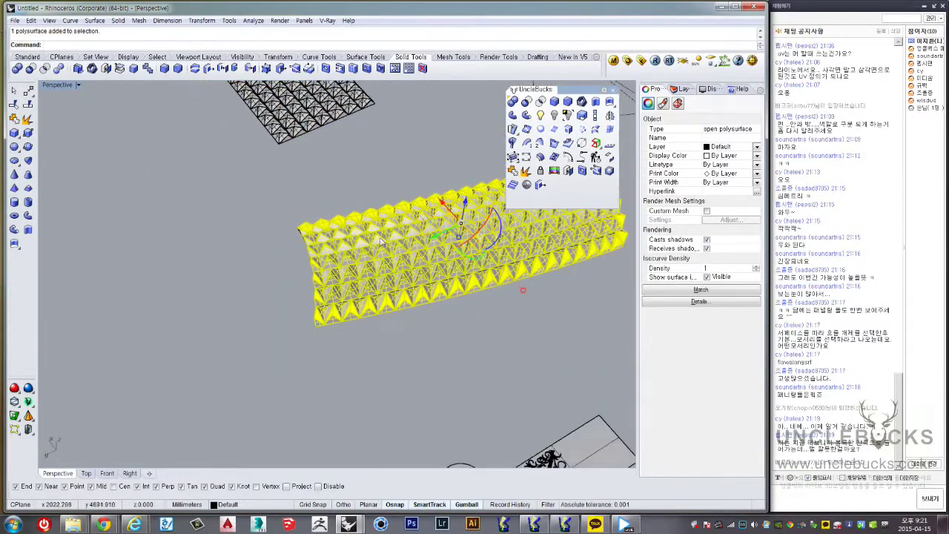
pyautogui.moveTo(443, 212); pyautogui.dragTo(267, 239)
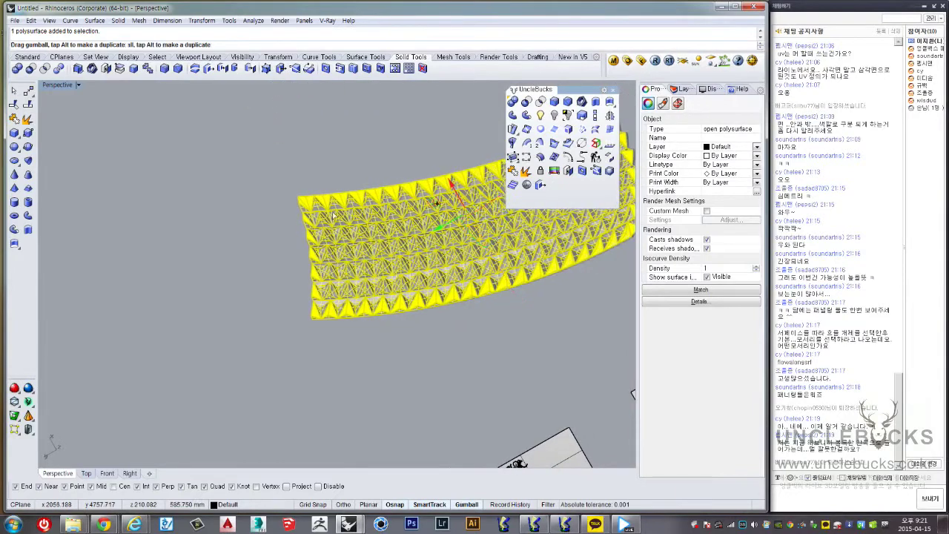
pyautogui.moveTo(267, 239)
pyautogui.mouseDown(button='right')
pyautogui.moveTo(348, 139)
pyautogui.moveTo(413, 207)
pyautogui.moveTo(570, 244)
pyautogui.moveTo(544, 257)
pyautogui.moveTo(415, 257)
pyautogui.mouseUp(button='right')
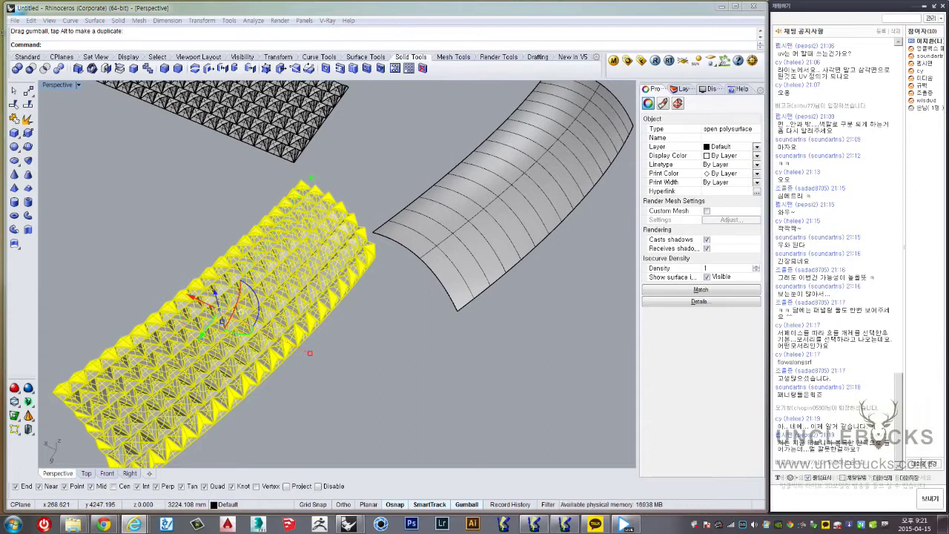
pyautogui.middleClick(470, 333)
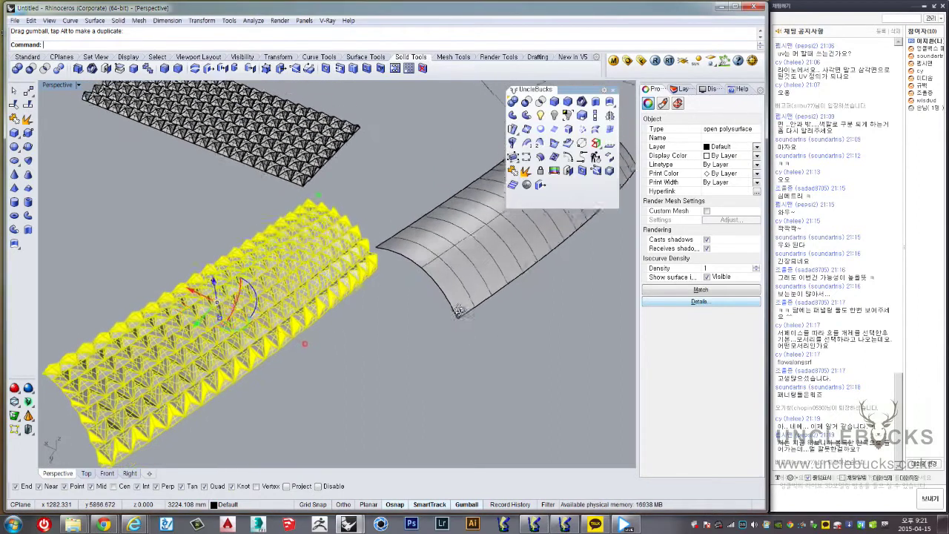
pyautogui.moveTo(470, 333)
pyautogui.mouseDown(button='right')
pyautogui.moveTo(408, 317)
pyautogui.moveTo(512, 263)
pyautogui.moveTo(577, 299)
pyautogui.moveTo(589, 329)
pyautogui.moveTo(525, 309)
pyautogui.moveTo(482, 310)
pyautogui.moveTo(521, 291)
pyautogui.moveTo(568, 289)
pyautogui.moveTo(396, 349)
pyautogui.moveTo(408, 329)
pyautogui.moveTo(500, 315)
pyautogui.moveTo(443, 327)
pyautogui.mouseUp(button='right')
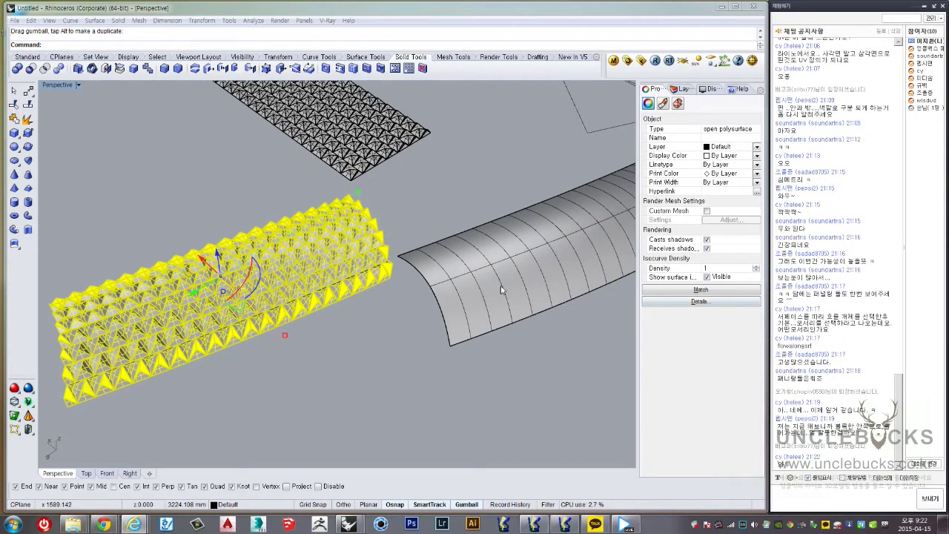
pyautogui.middleClick(391, 301)
pyautogui.moveTo(391, 301); pyautogui.dragTo(393, 319, button='right')
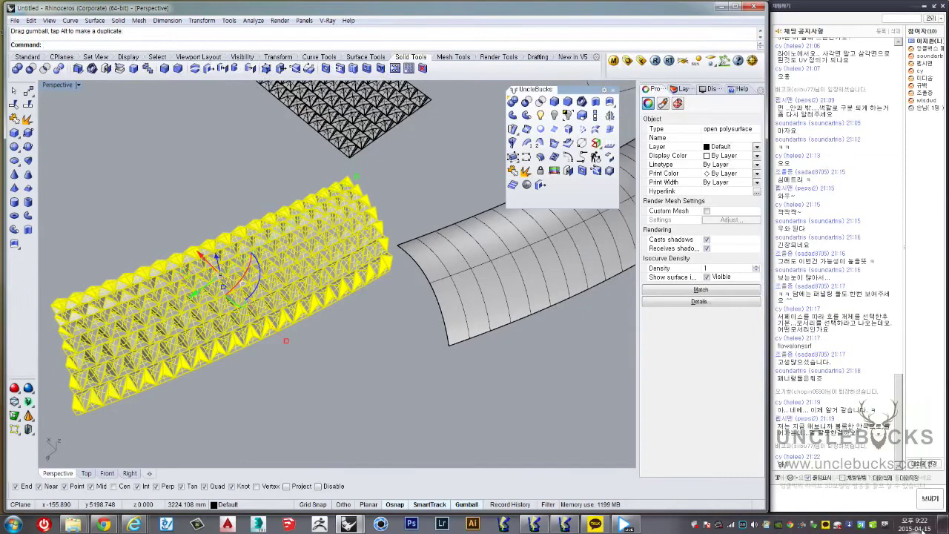
pyautogui.moveTo(348, 311)
pyautogui.mouseDown(button='right')
pyautogui.moveTo(436, 258)
pyautogui.moveTo(418, 268)
pyautogui.moveTo(391, 260)
pyautogui.moveTo(441, 252)
pyautogui.moveTo(437, 273)
pyautogui.mouseUp(button='right')
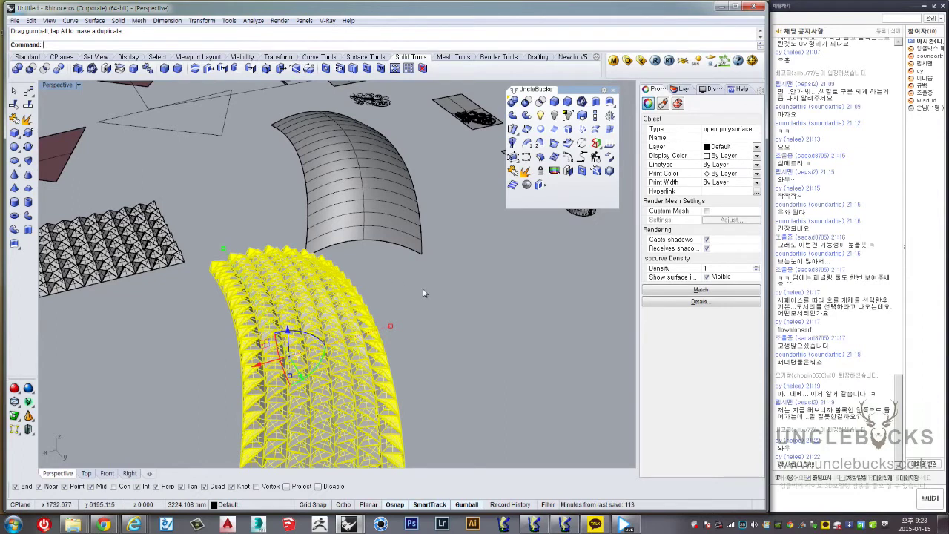
pyautogui.moveTo(423, 293)
pyautogui.mouseDown(button='right')
pyautogui.moveTo(255, 288)
pyautogui.moveTo(292, 259)
pyautogui.moveTo(354, 264)
pyautogui.mouseUp(button='right')
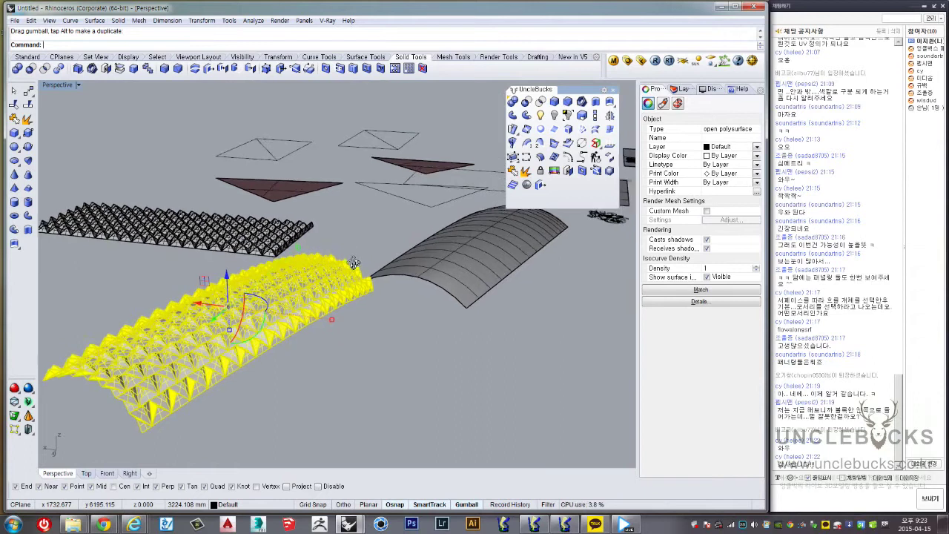
pyautogui.moveTo(354, 263); pyautogui.dragTo(325, 282, button='right')
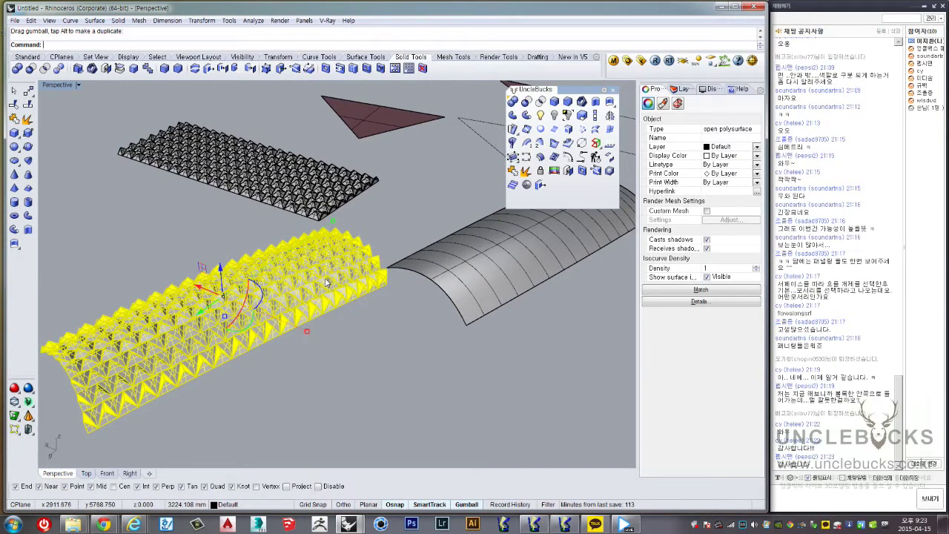
pyautogui.click(821, 495)
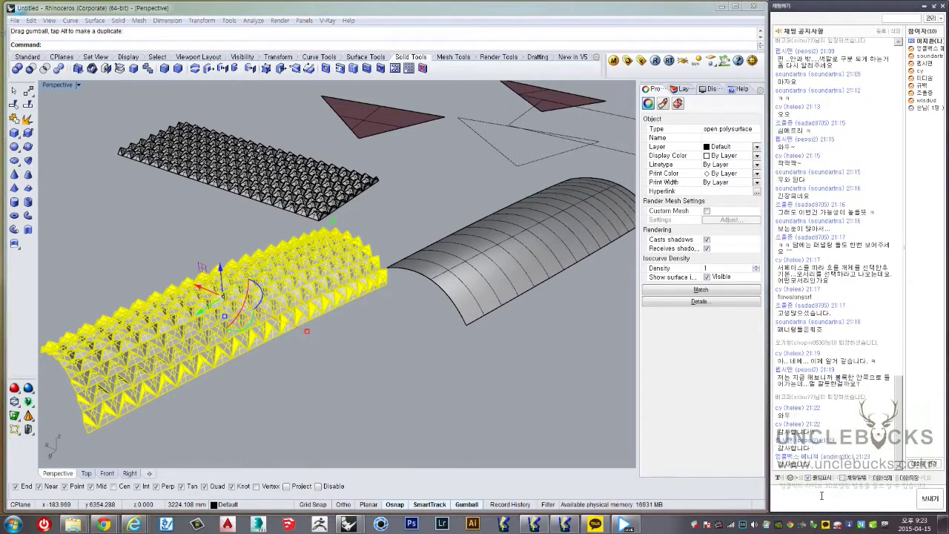